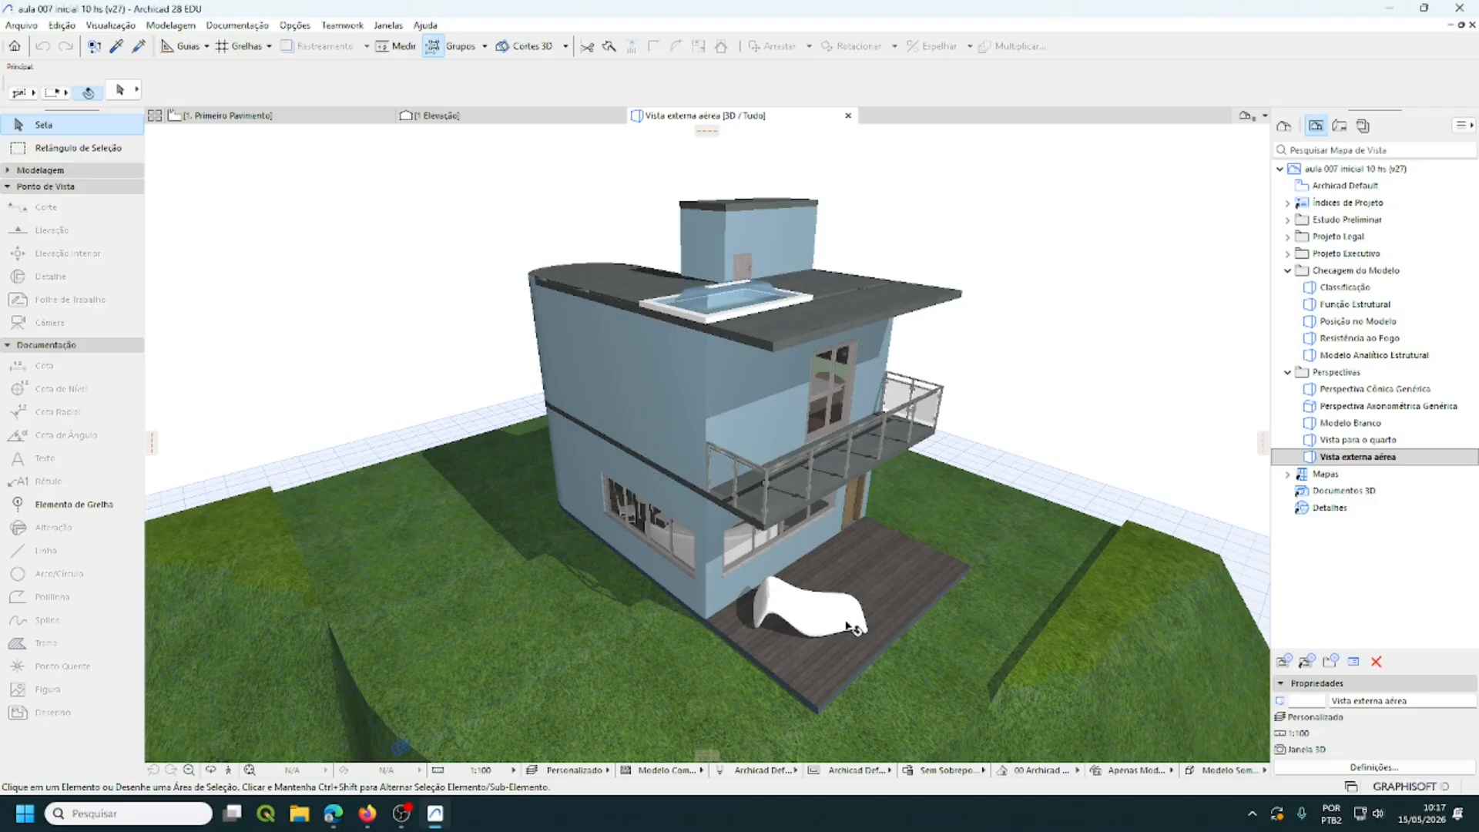
- Assign the espreguiçadeira lounge chair on the deck to the ARQ - Eletrodoméstico & Mobiliário layer
mouse_move(855, 625)
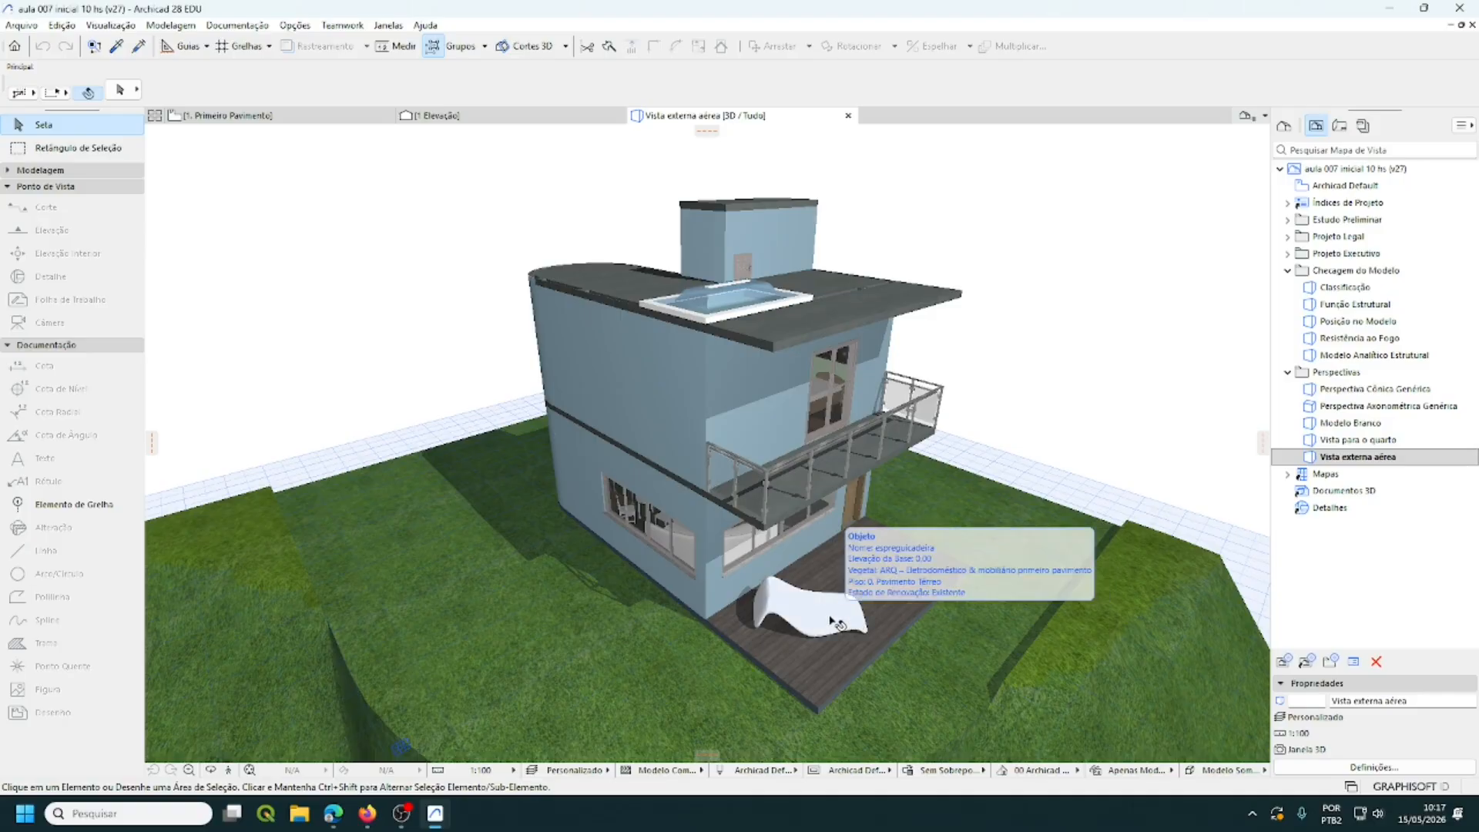
left_click(838, 625)
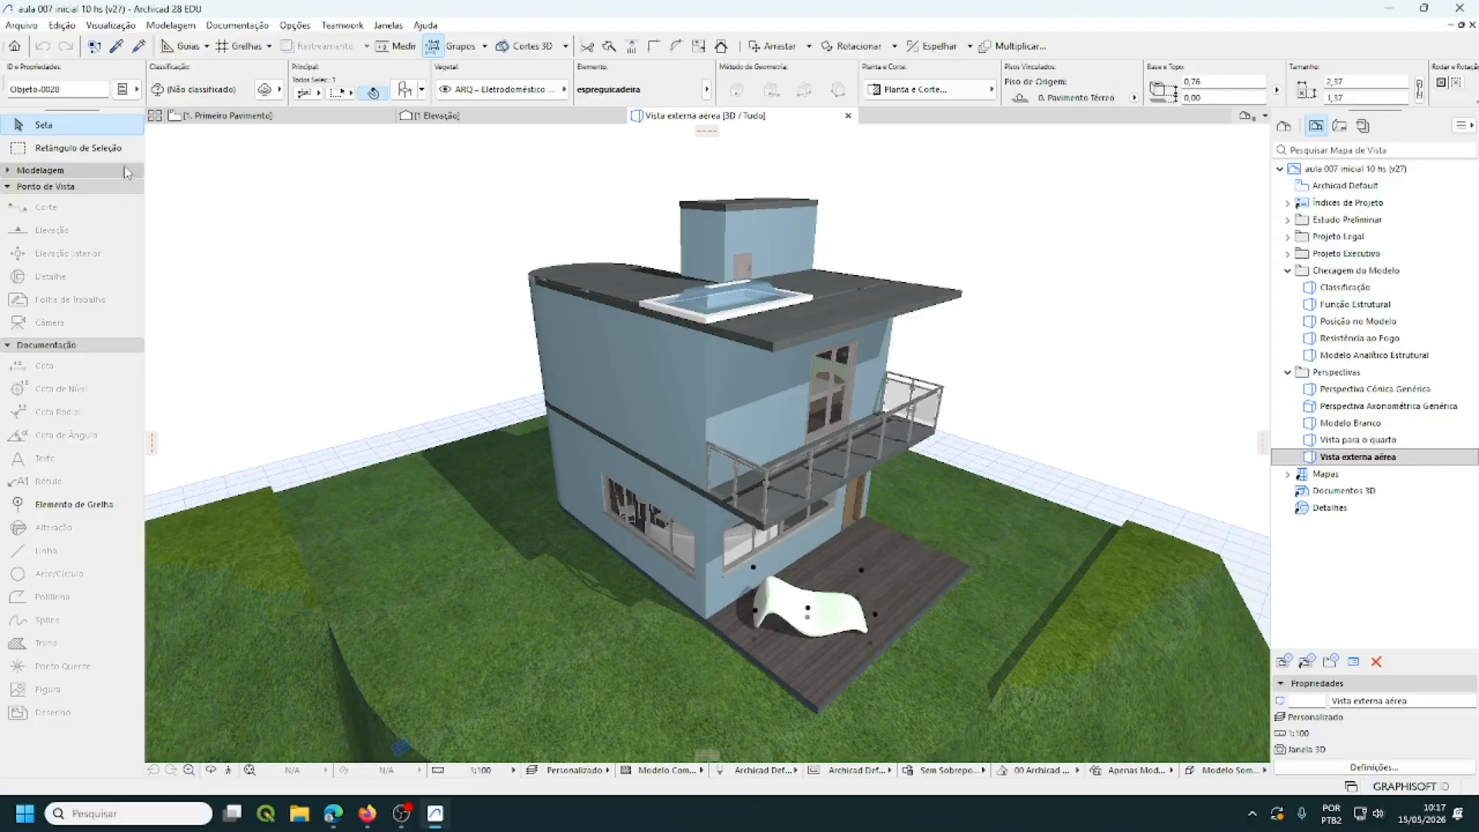
left_click(40, 169)
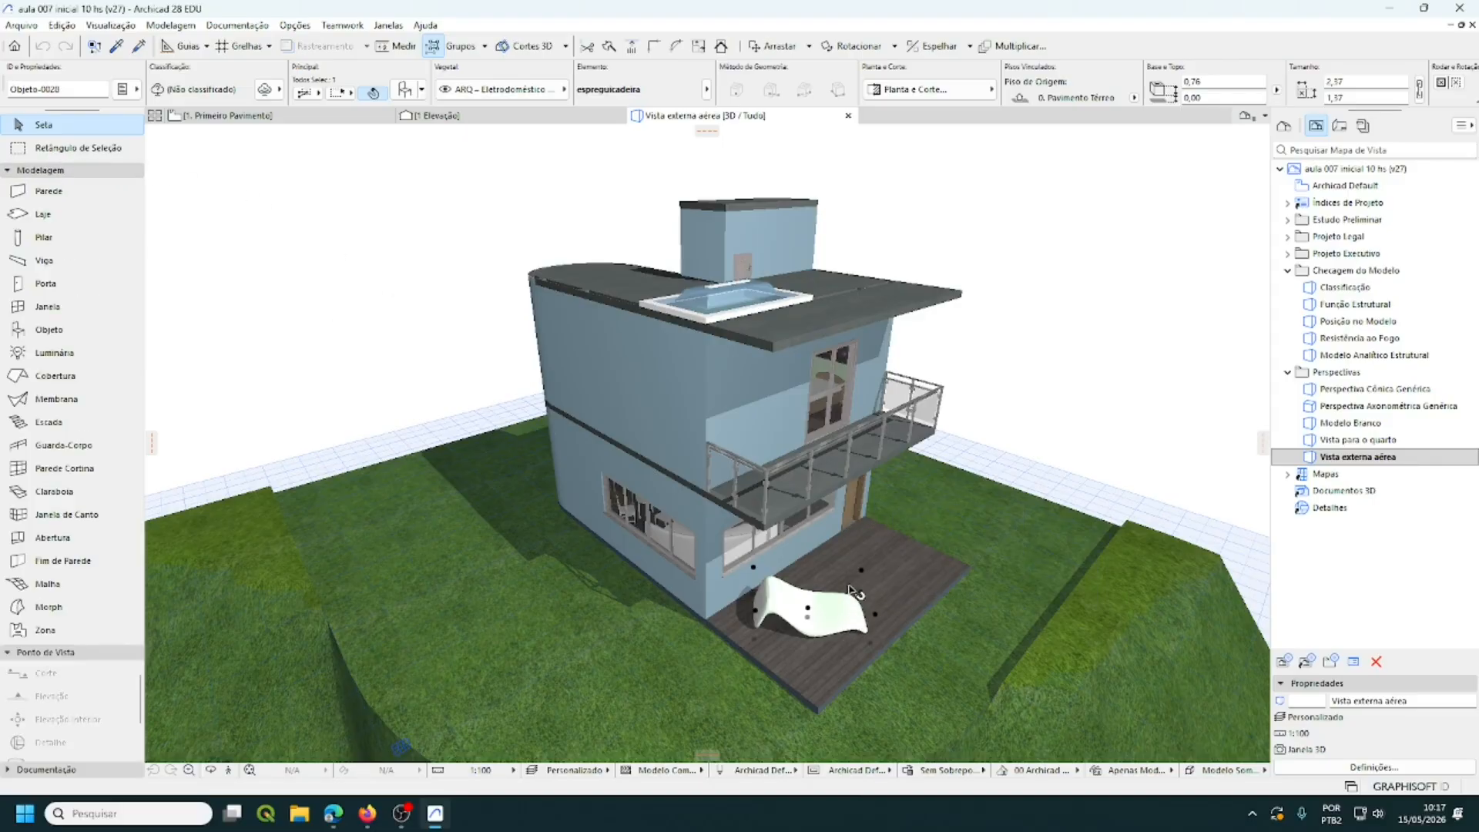
left_click(565, 89)
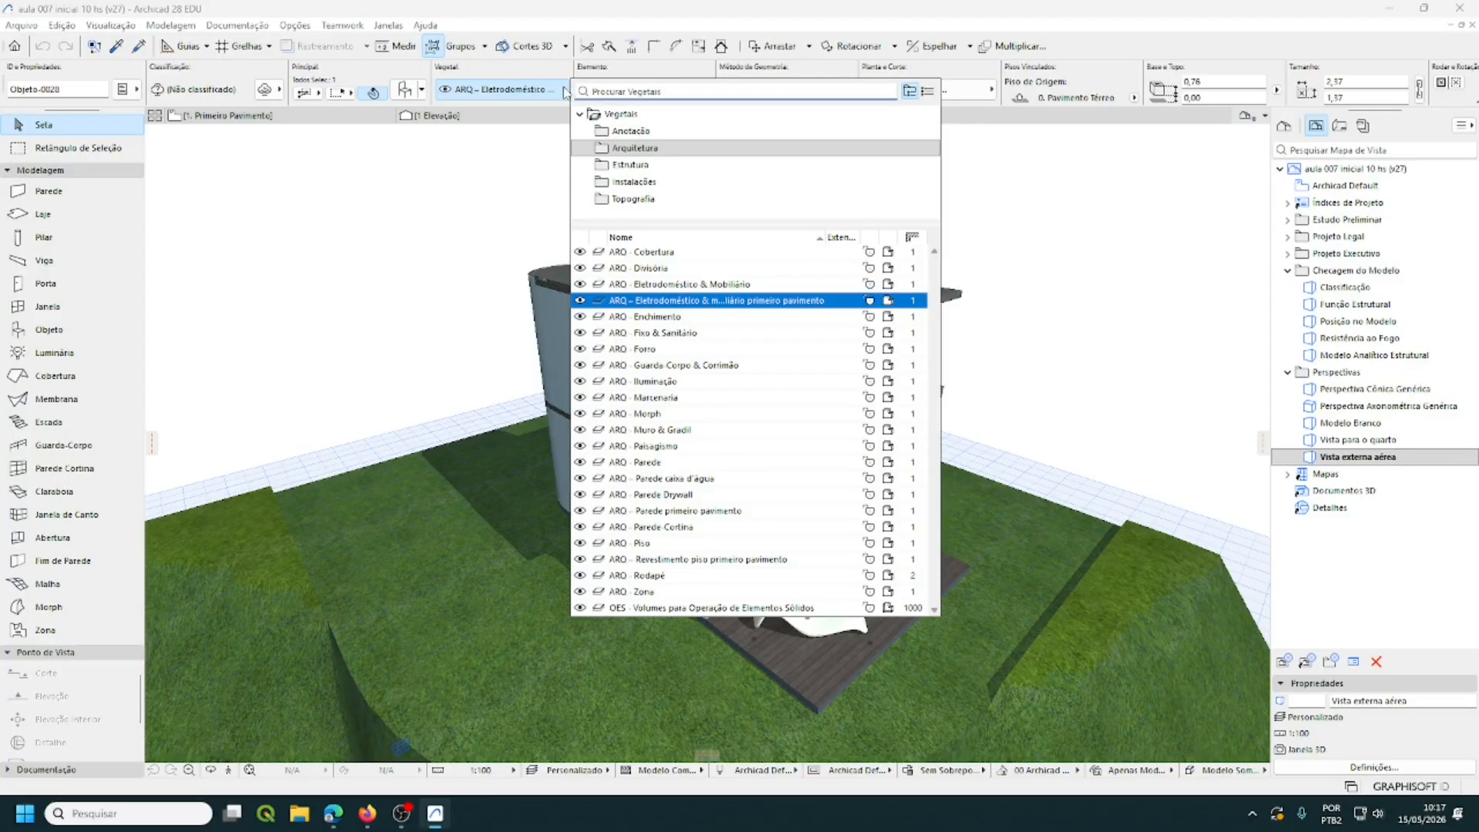
left_click(709, 284, "shift")
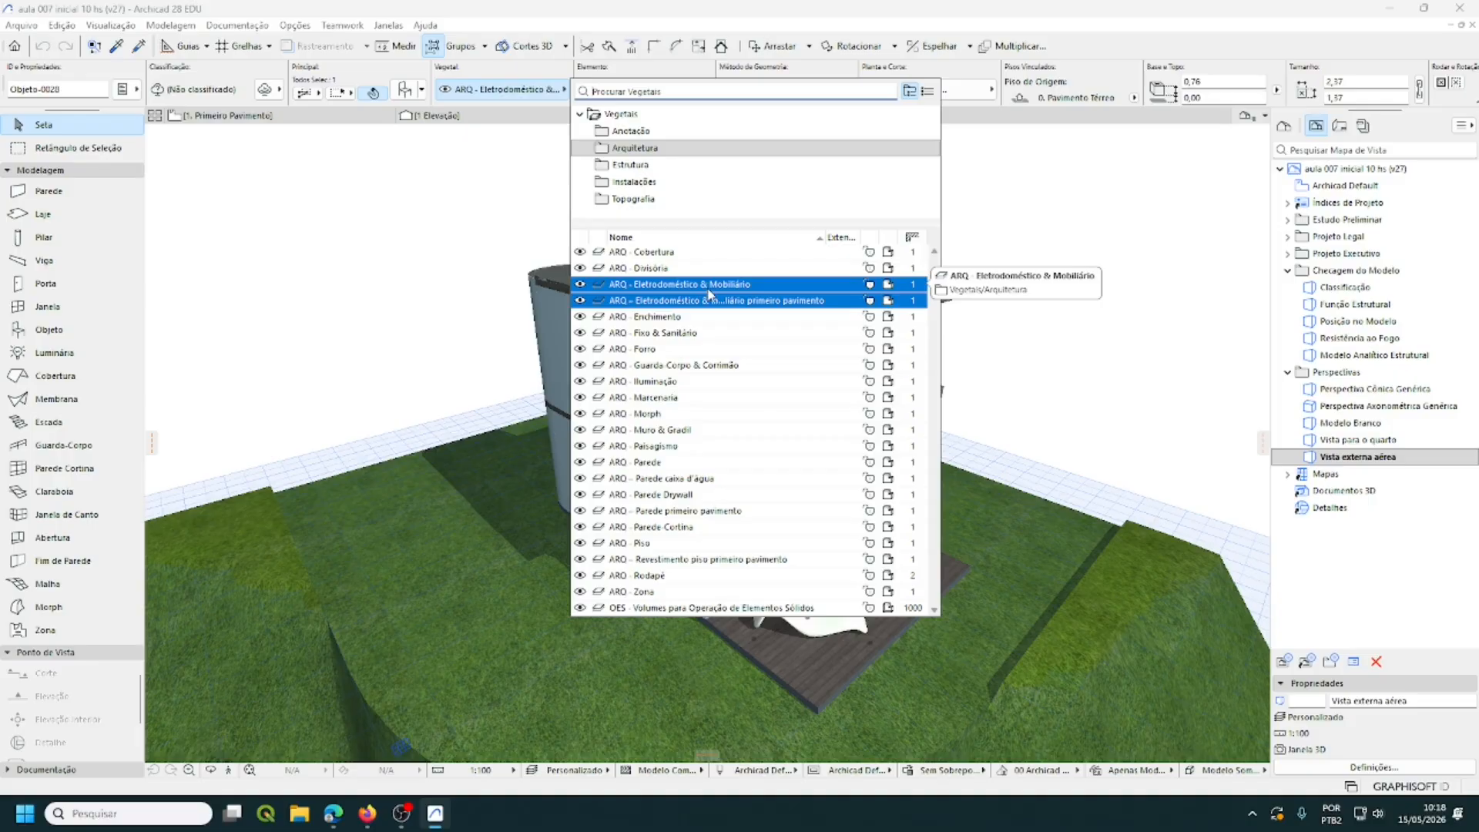
left_click(709, 291)
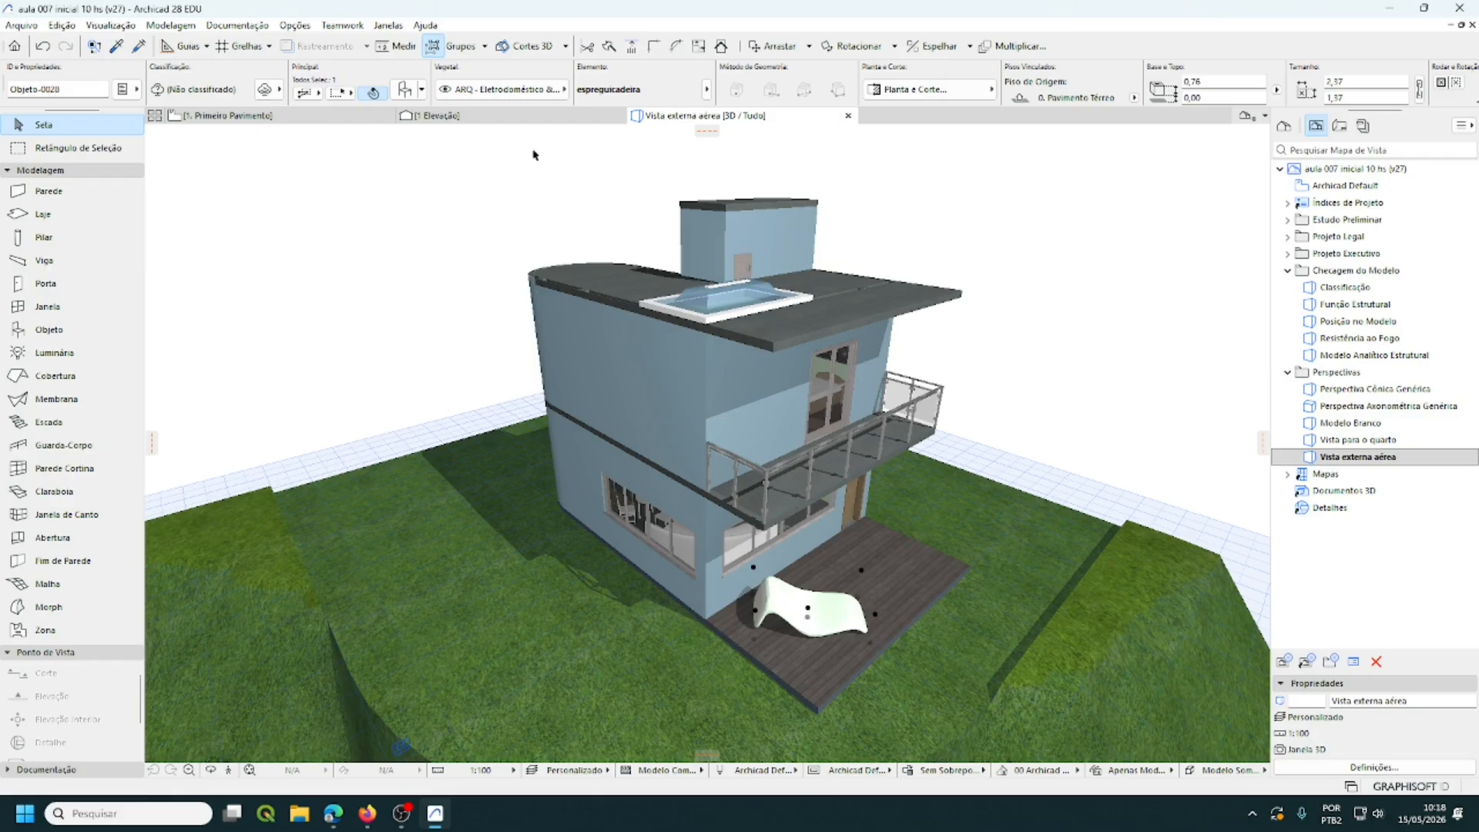
- Check the chair's layer, then assign the claraboia3 roof skylight to ARQ - Fixo & Sanitário
left_click(553, 87)
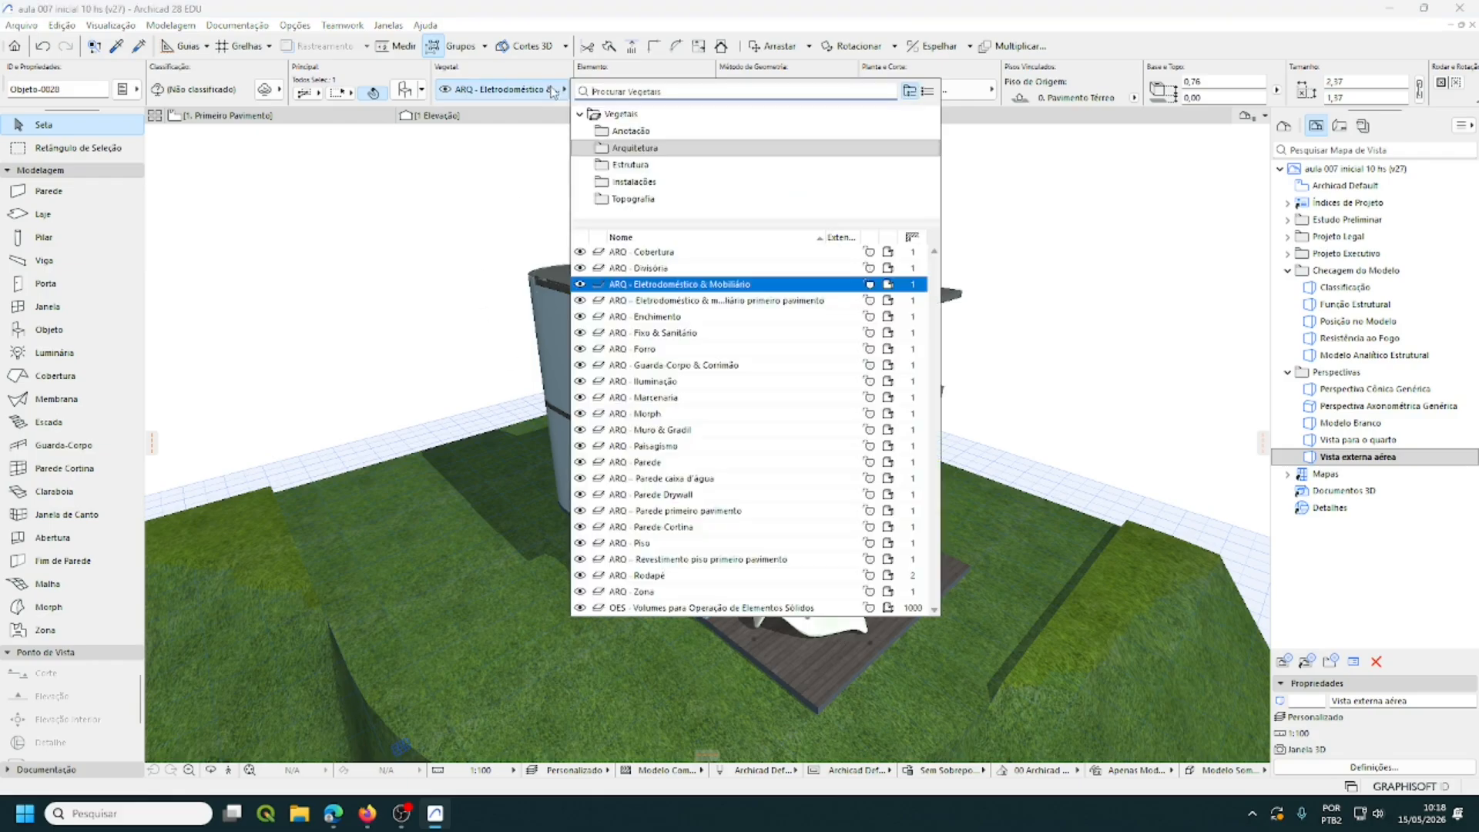
left_click(733, 287)
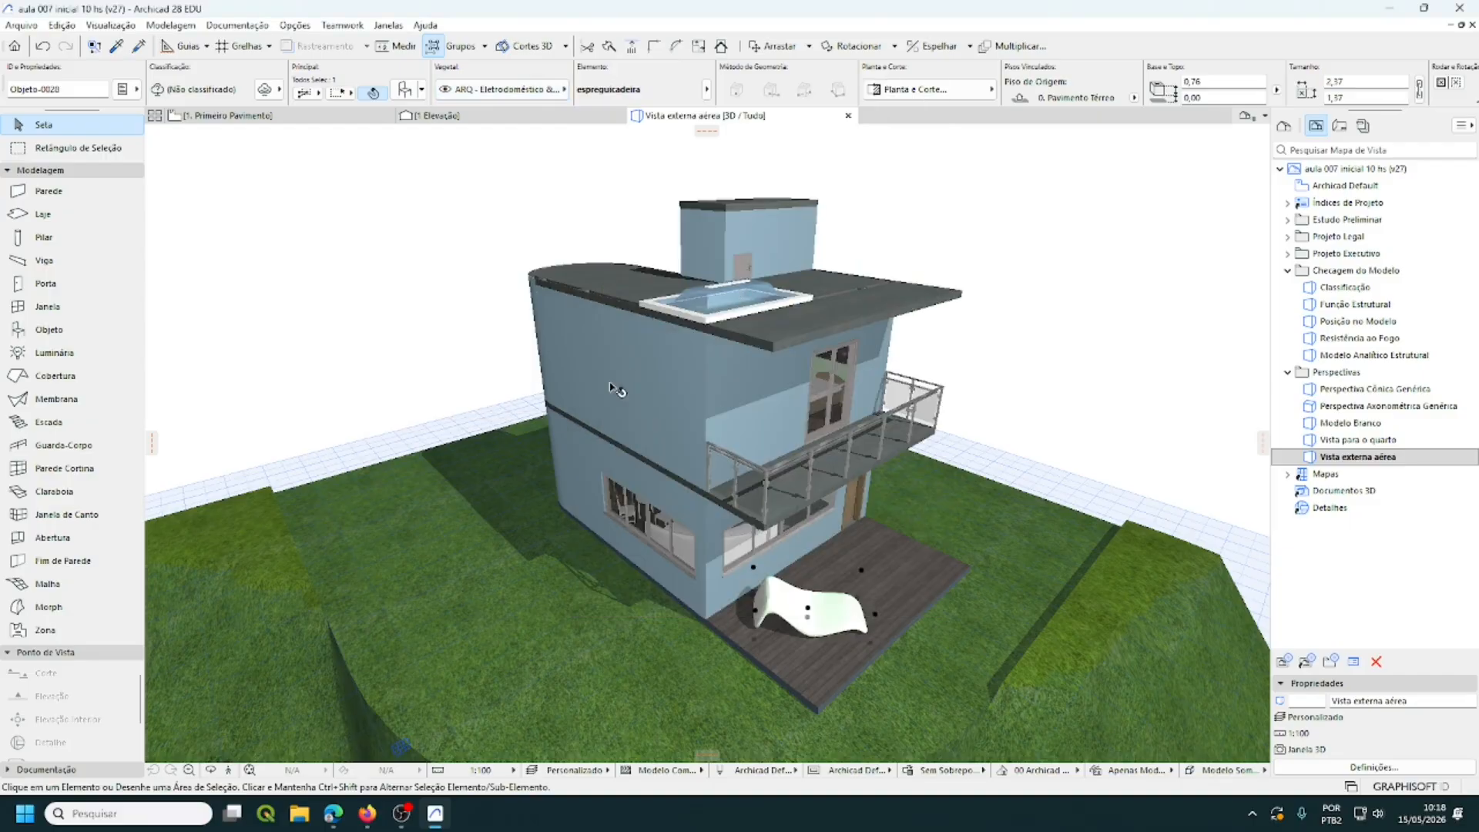
left_click(744, 306)
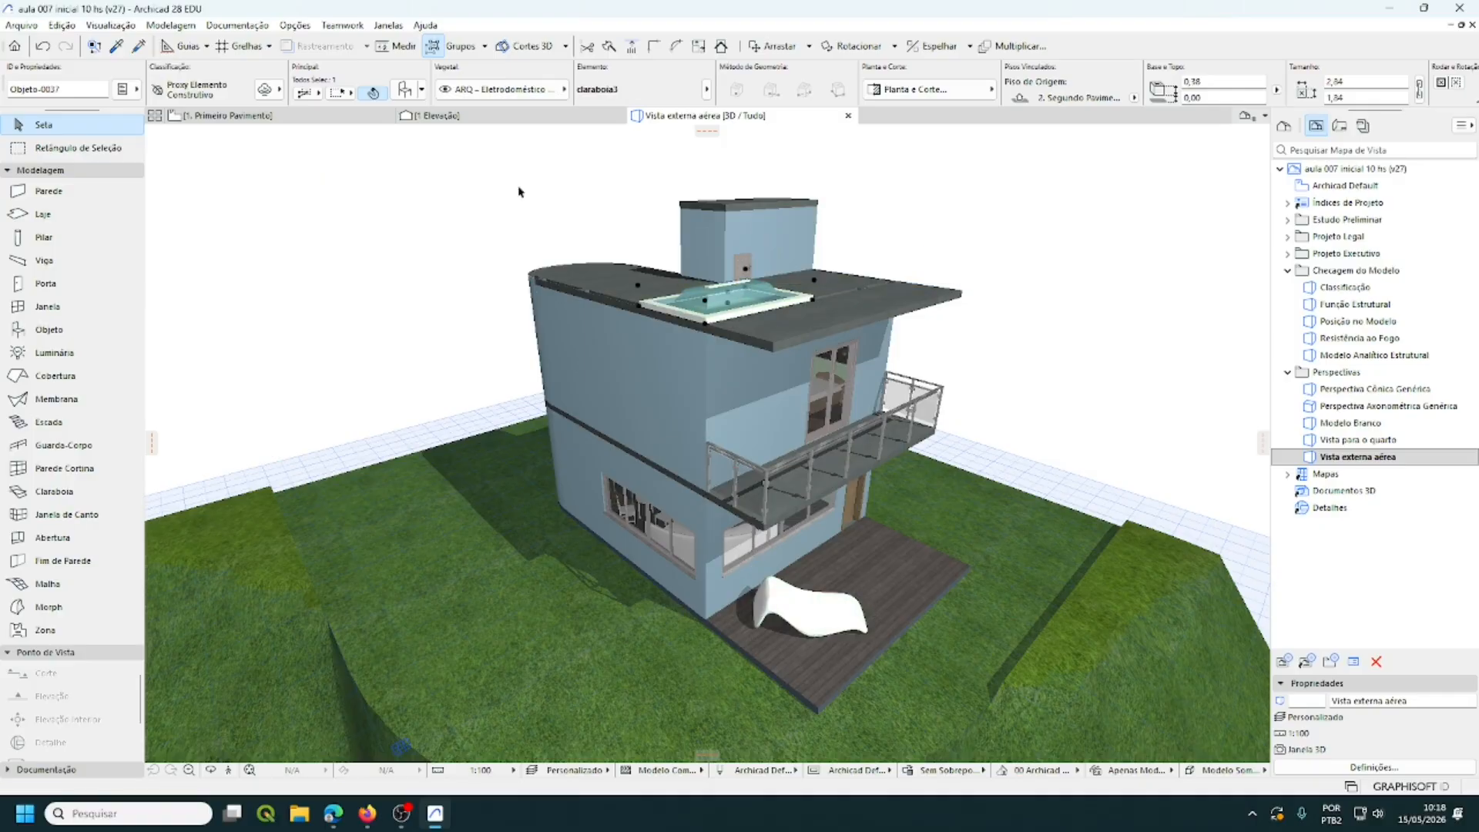
left_click(564, 91)
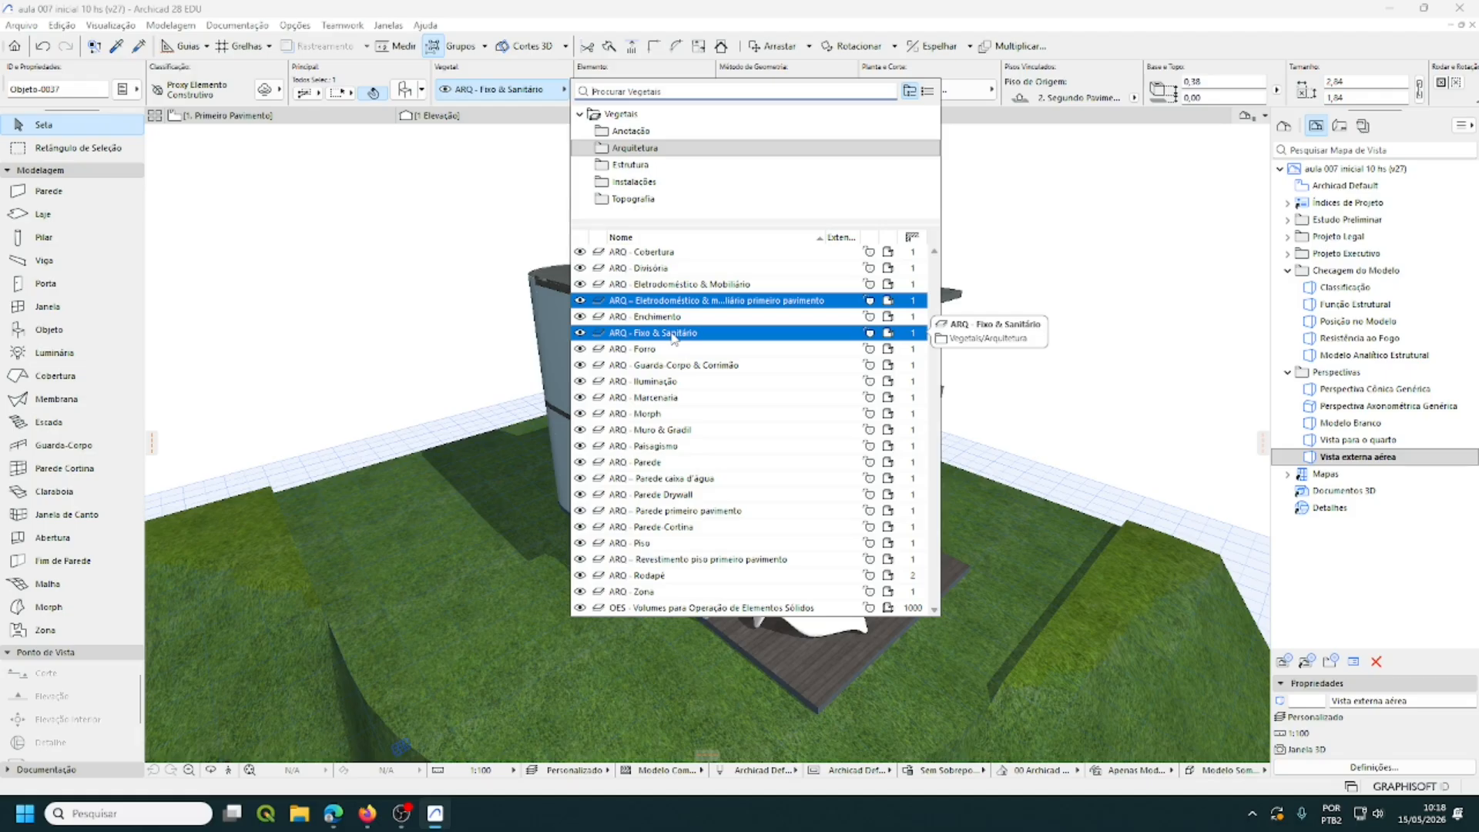
left_click(672, 334)
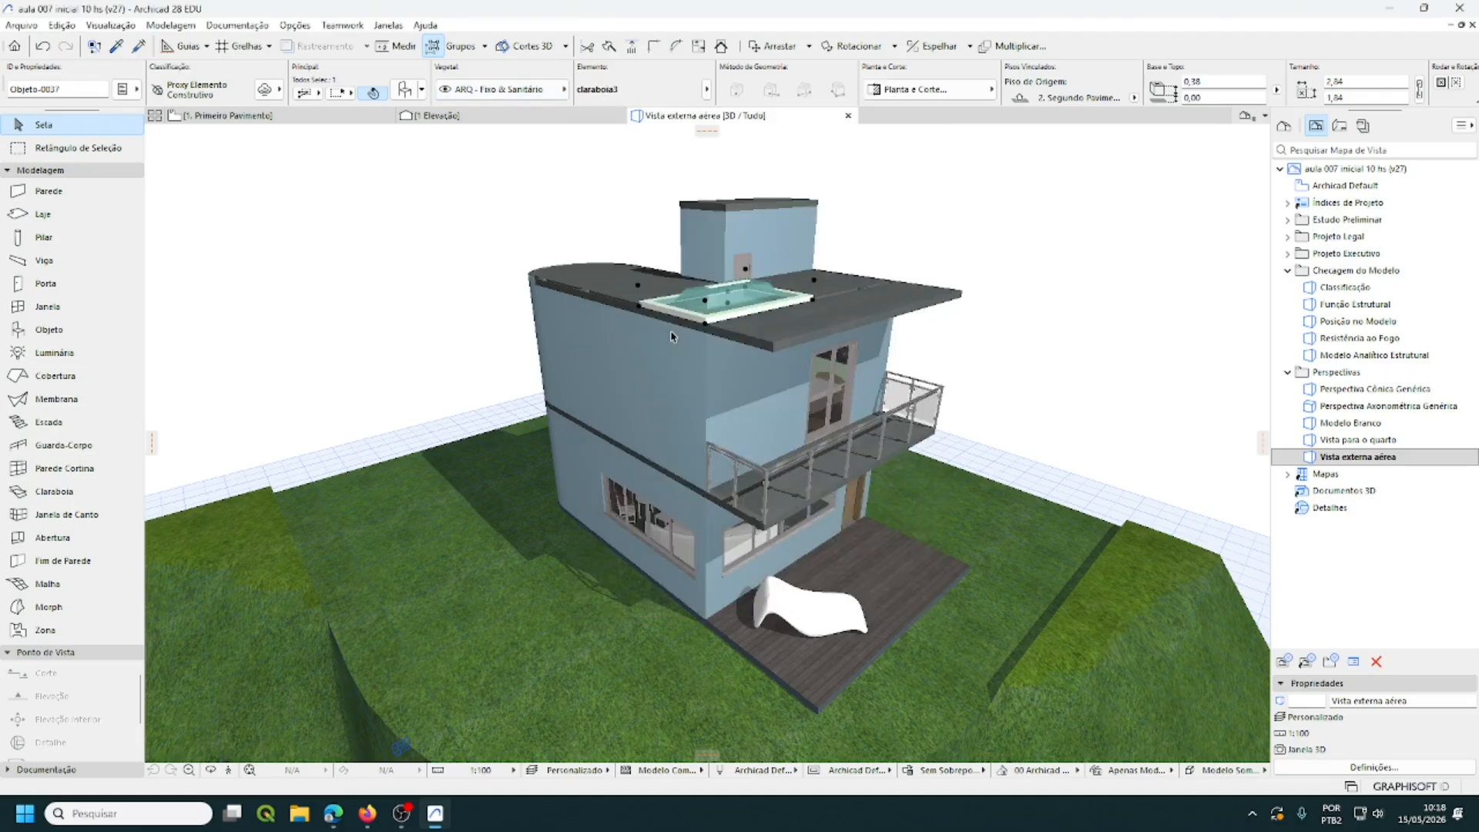
left_click(1075, 225)
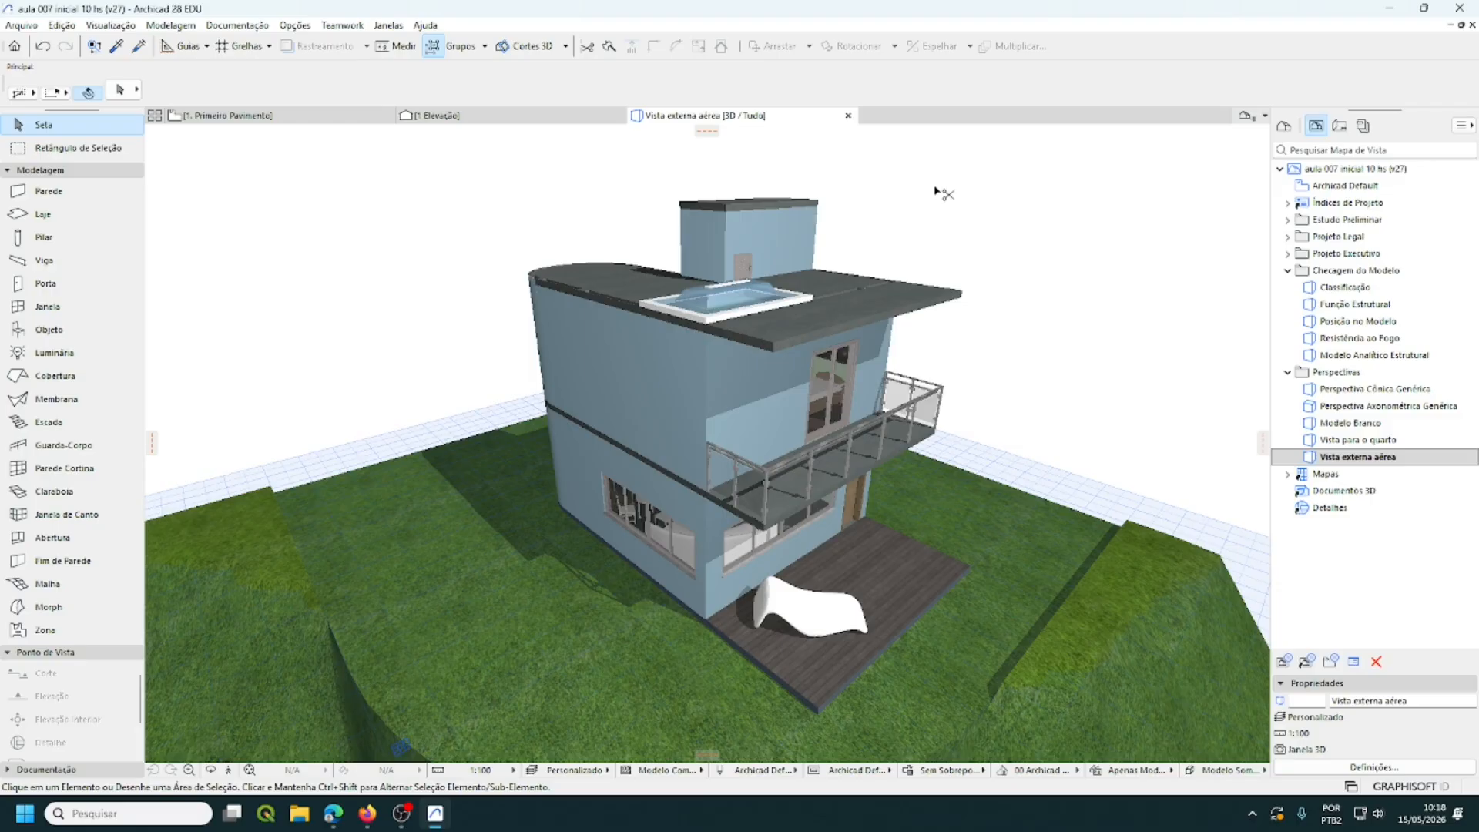
- In Layer Settings, switch on EST – Viga primeiro pavimento in the Estrutura folder and confirm
key("ctrl+l")
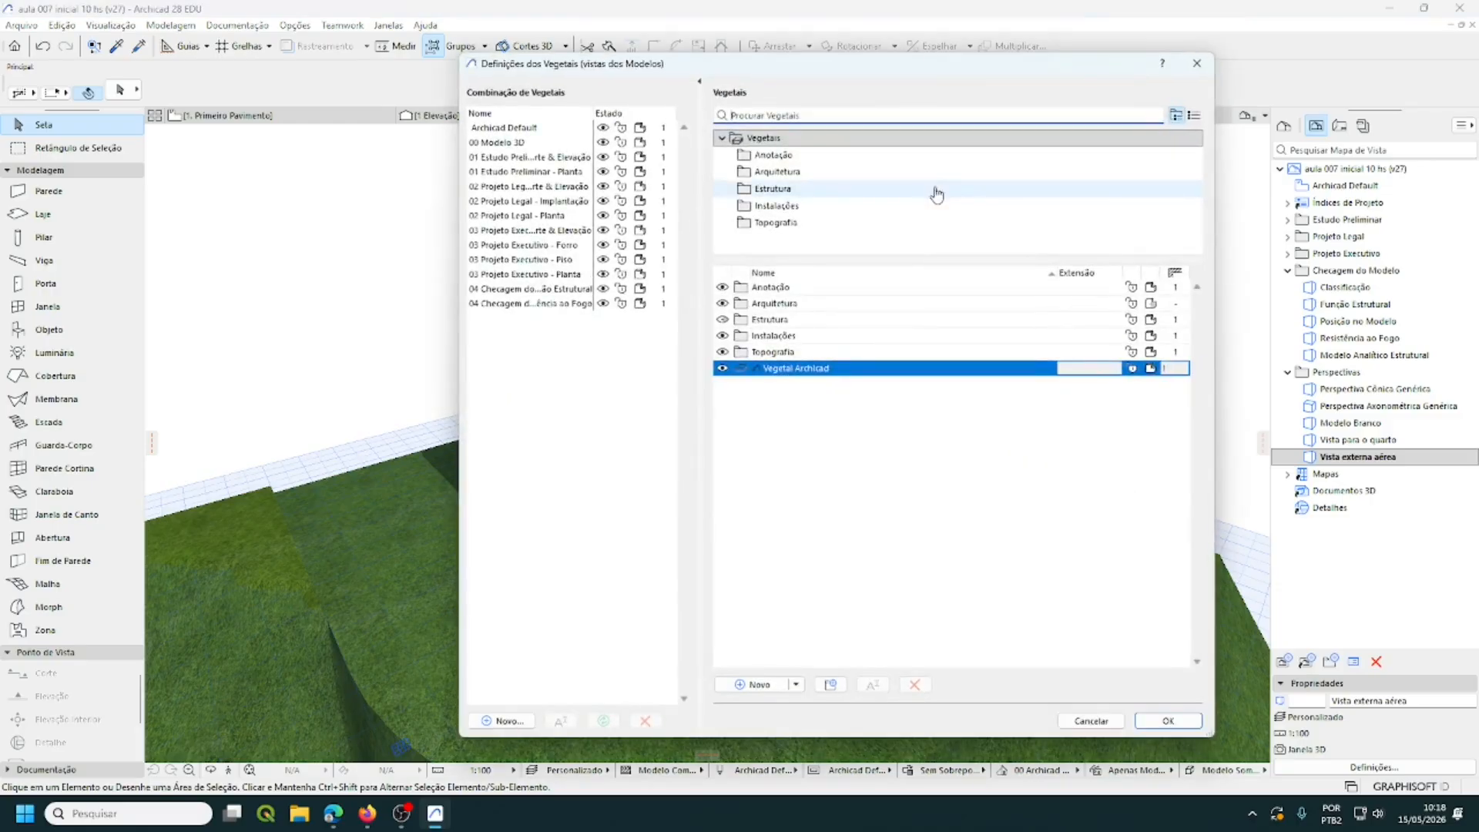
left_click(781, 195)
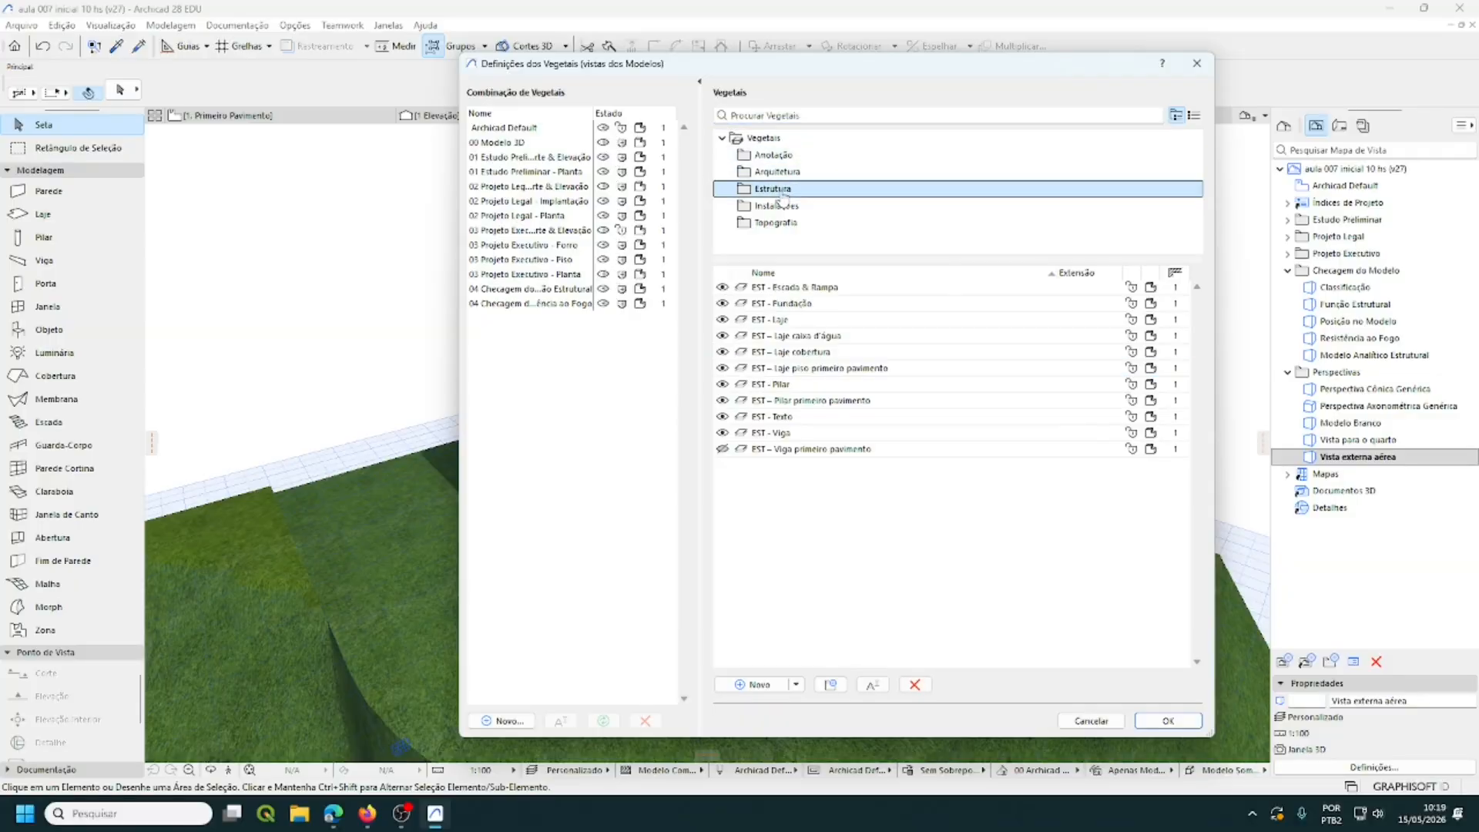
left_click(722, 450)
left_click(1174, 449)
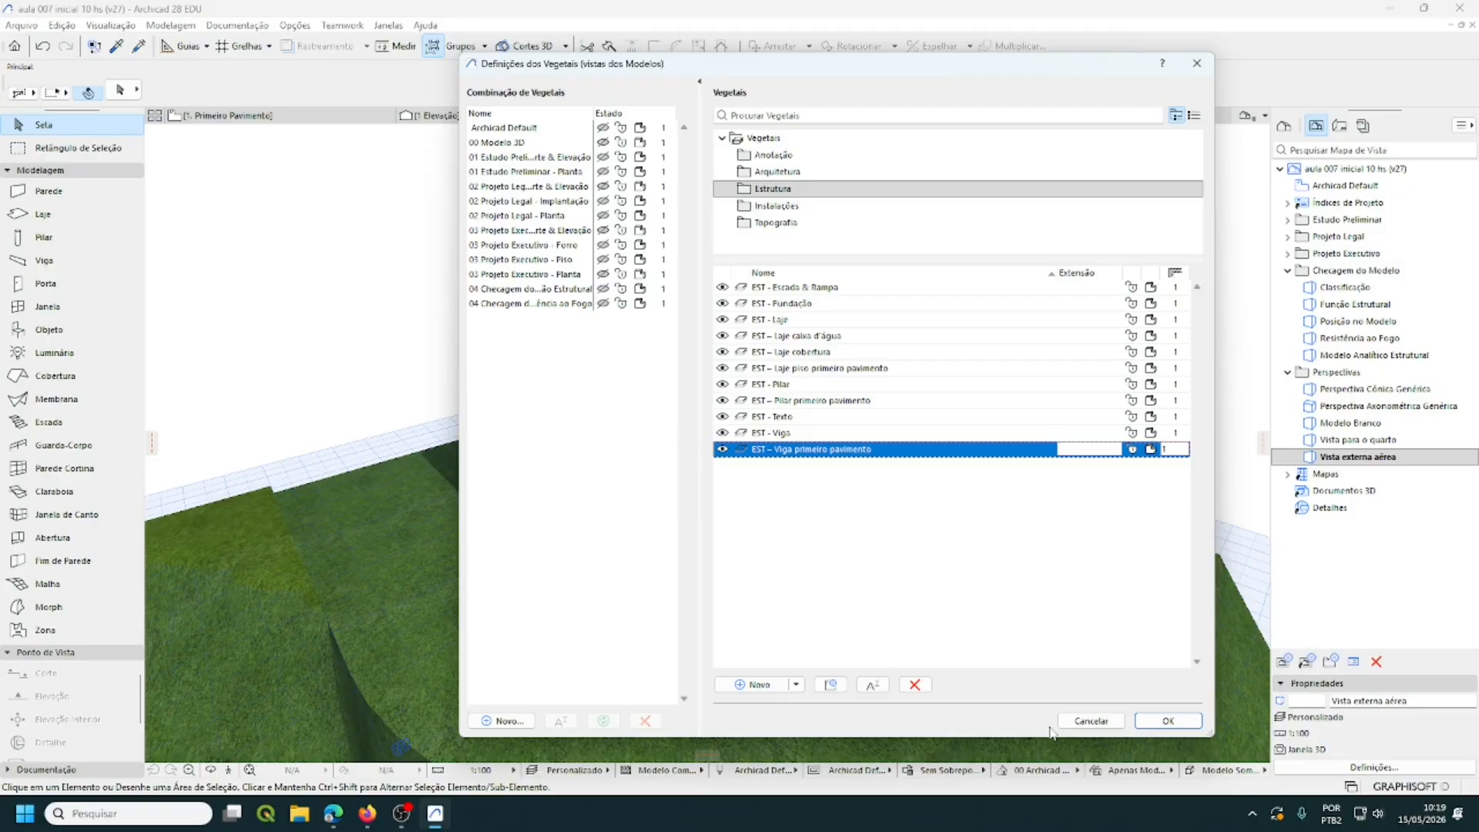
left_click(1167, 720)
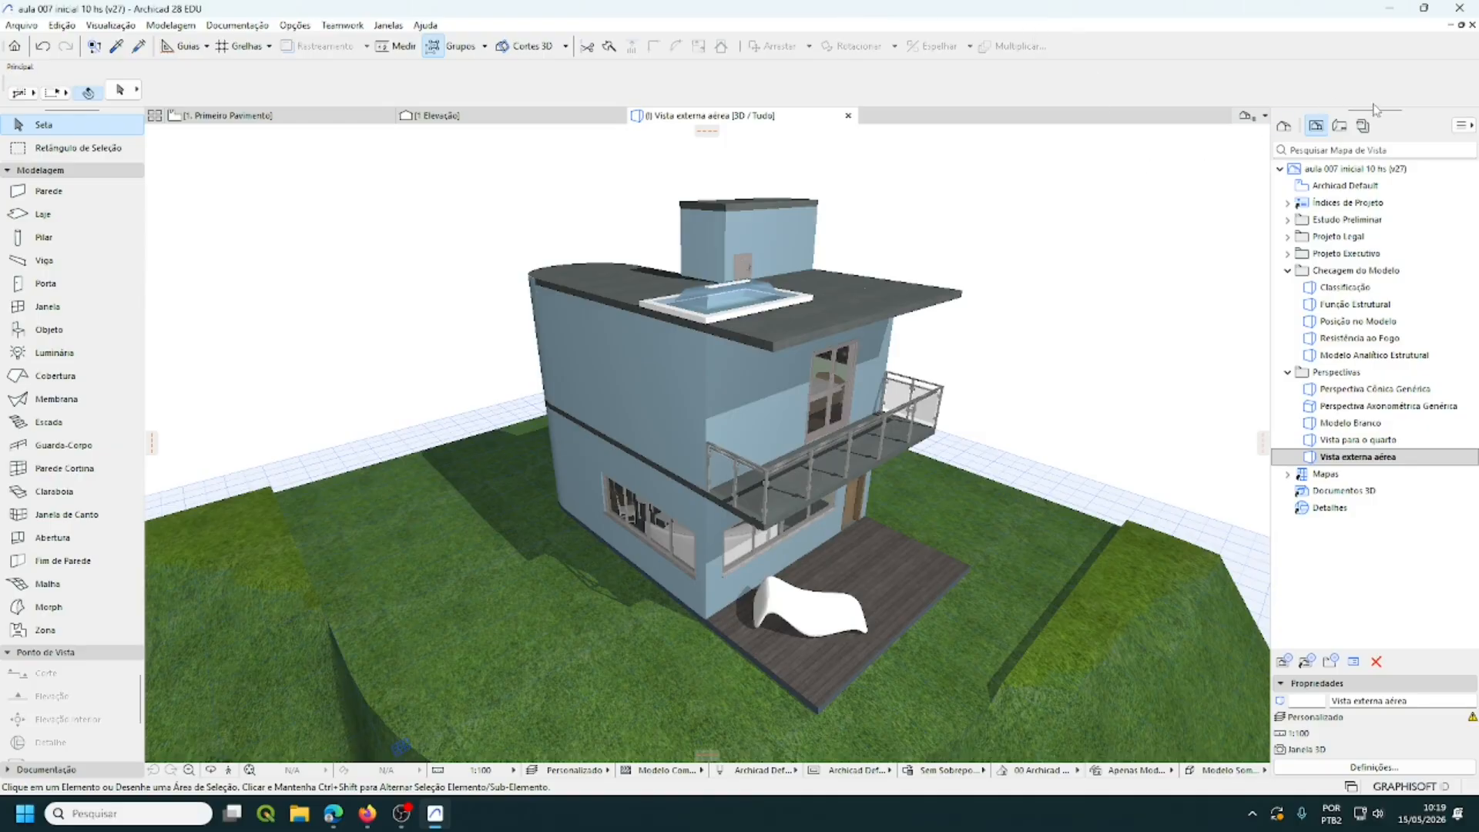
- Open the 0. Pavimento Térreo story from the Project Map and frame the whole house
left_click(1285, 127)
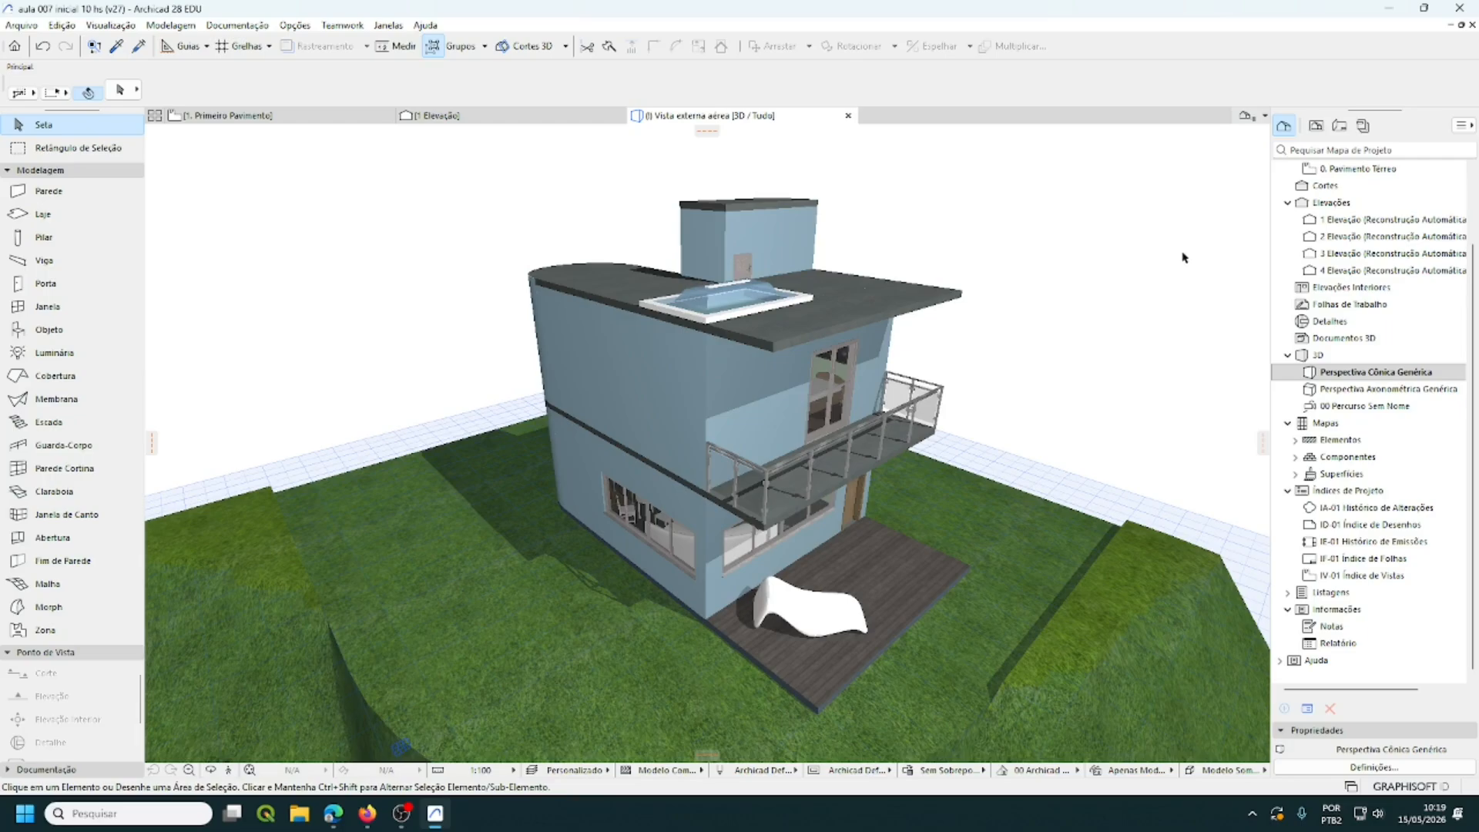
scroll(1379, 245, "up", 3)
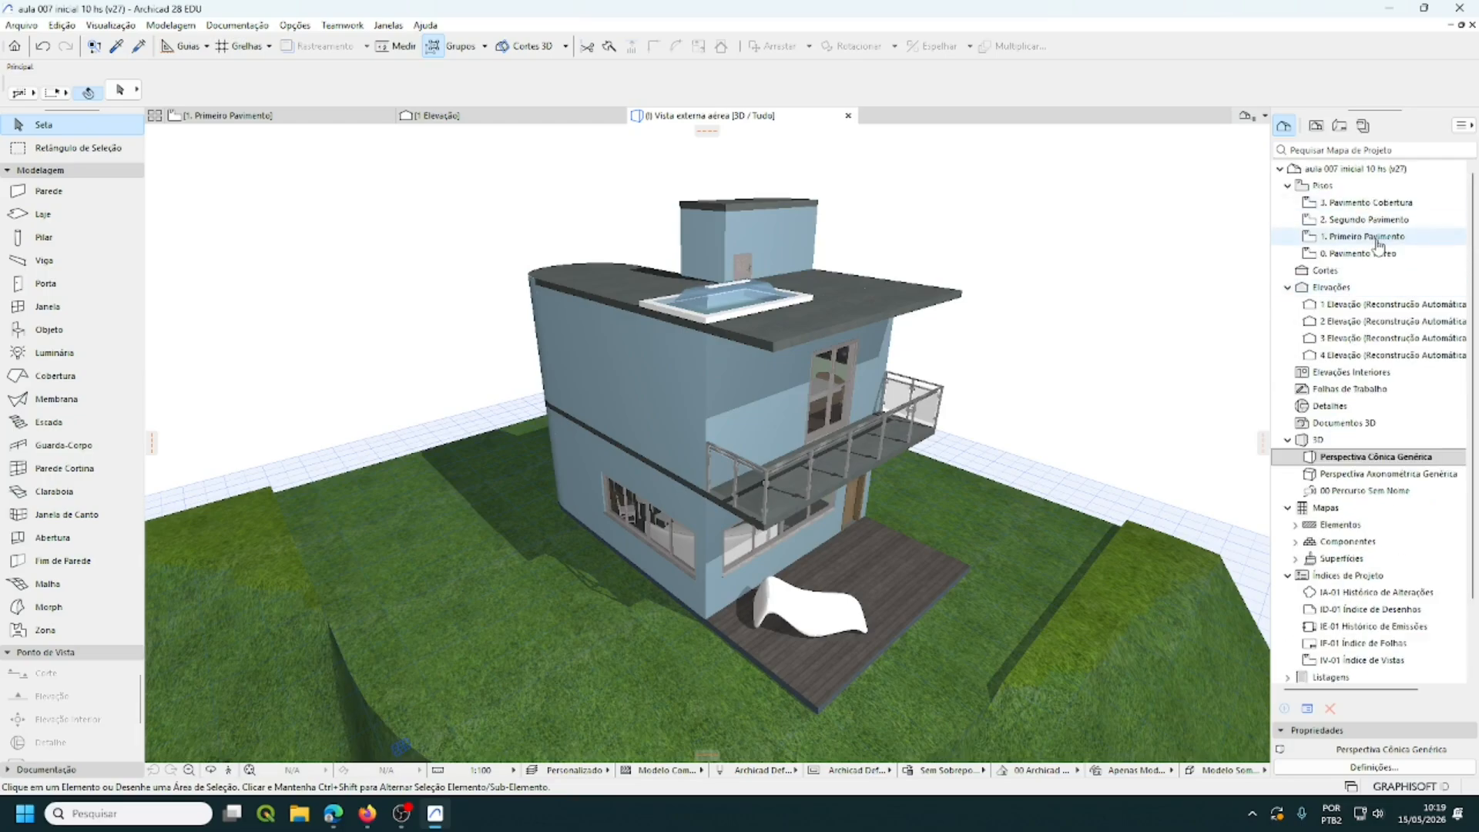
double_click(1365, 256)
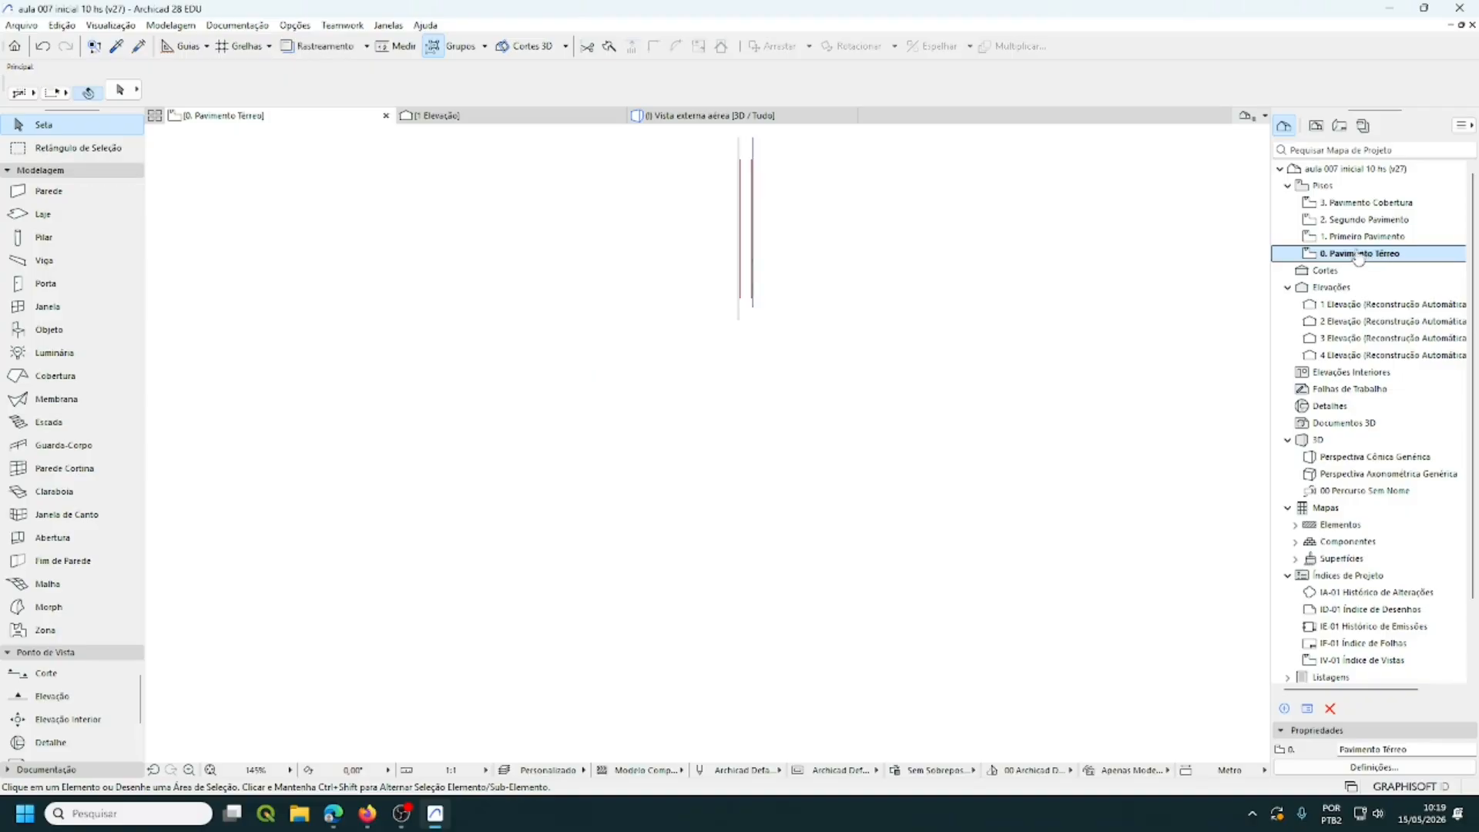
scroll(949, 339, "down", 4)
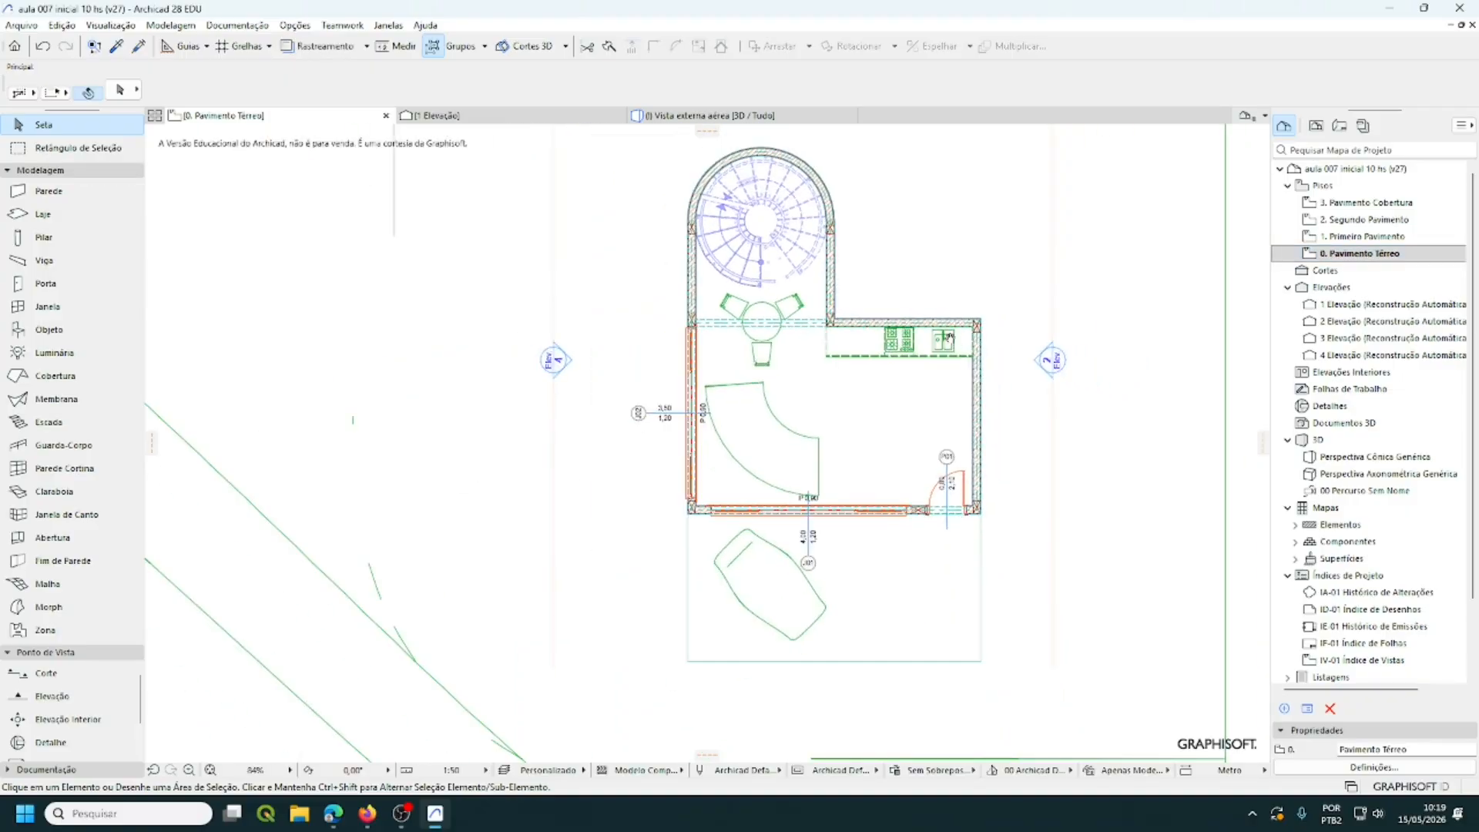
middle_click_drag(871, 401, 842, 376)
scroll(843, 376, "up", 2)
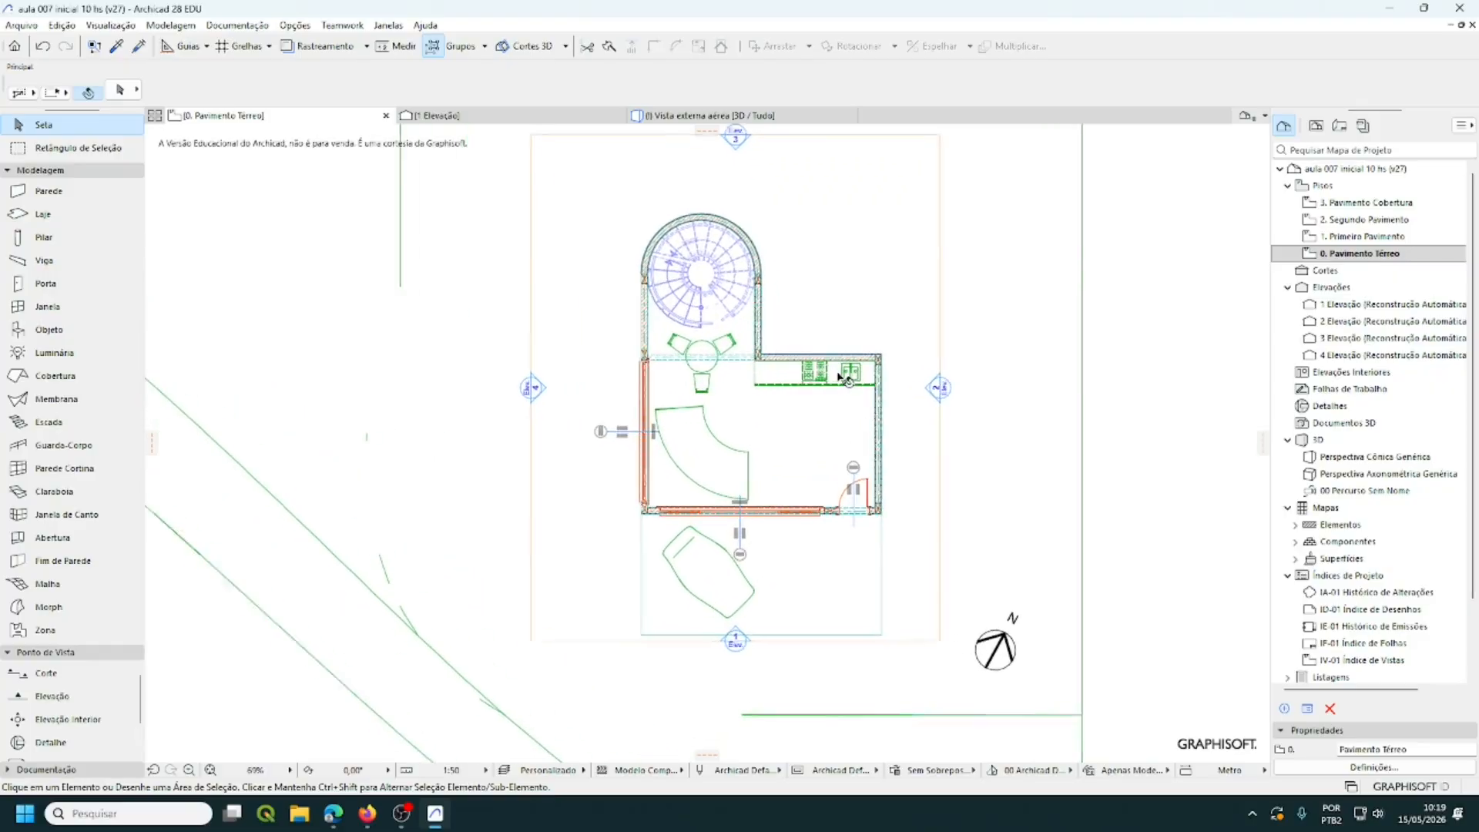
left_click(1040, 489)
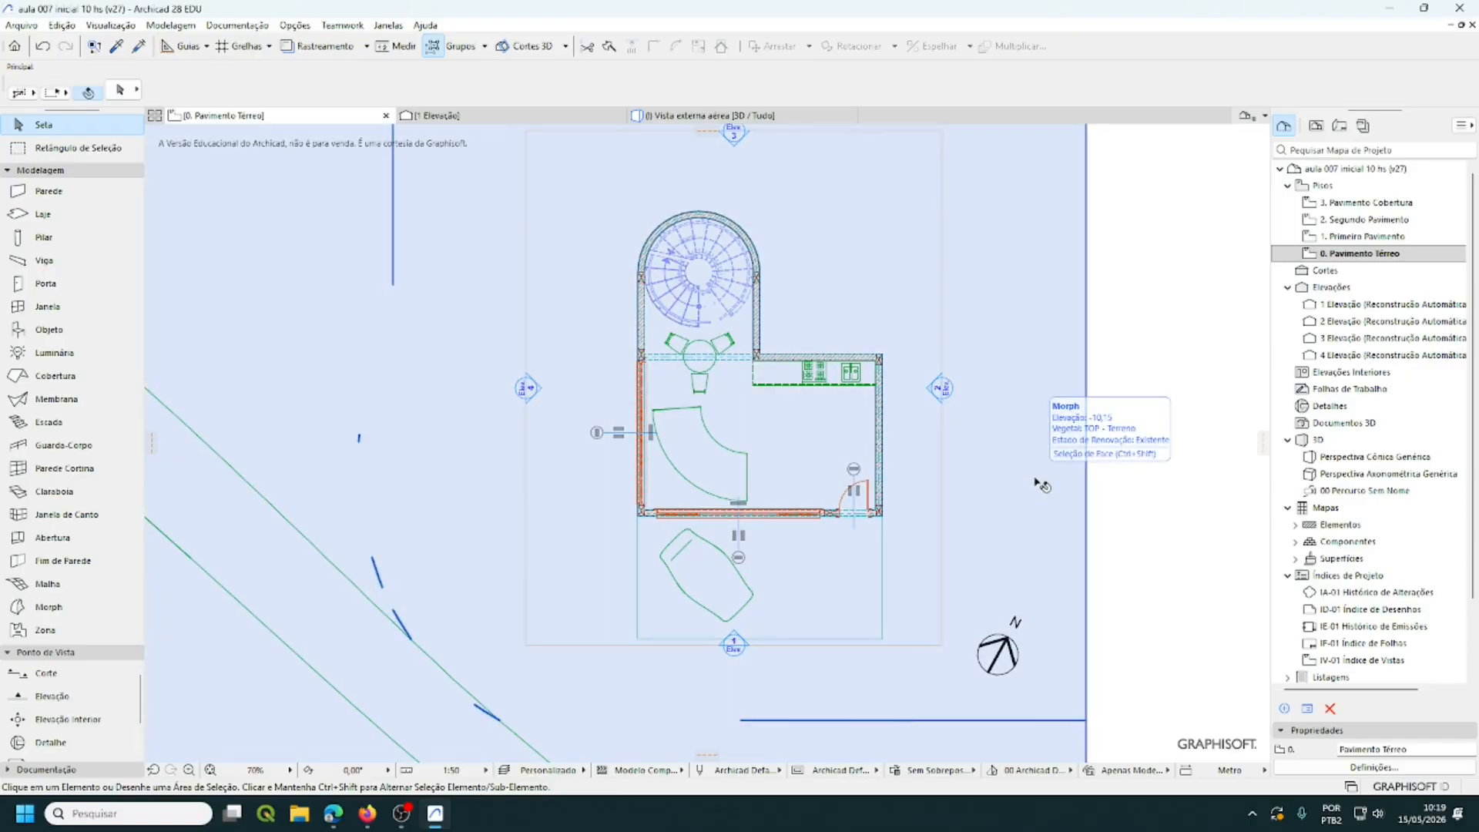
key("Escape")
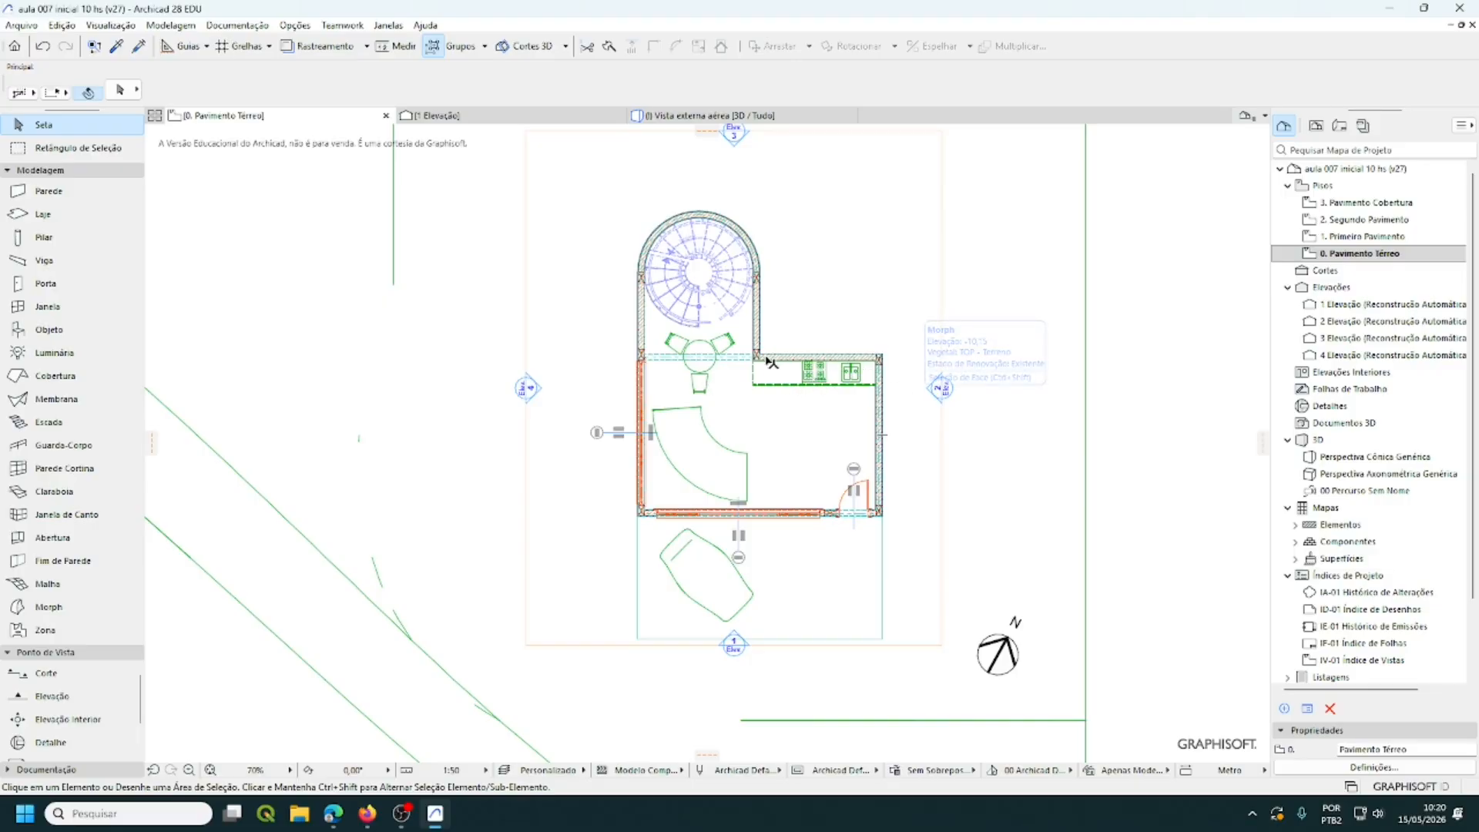
- Select the low kitchen cabinet and inspect its layer without changing it
left_click(688, 385)
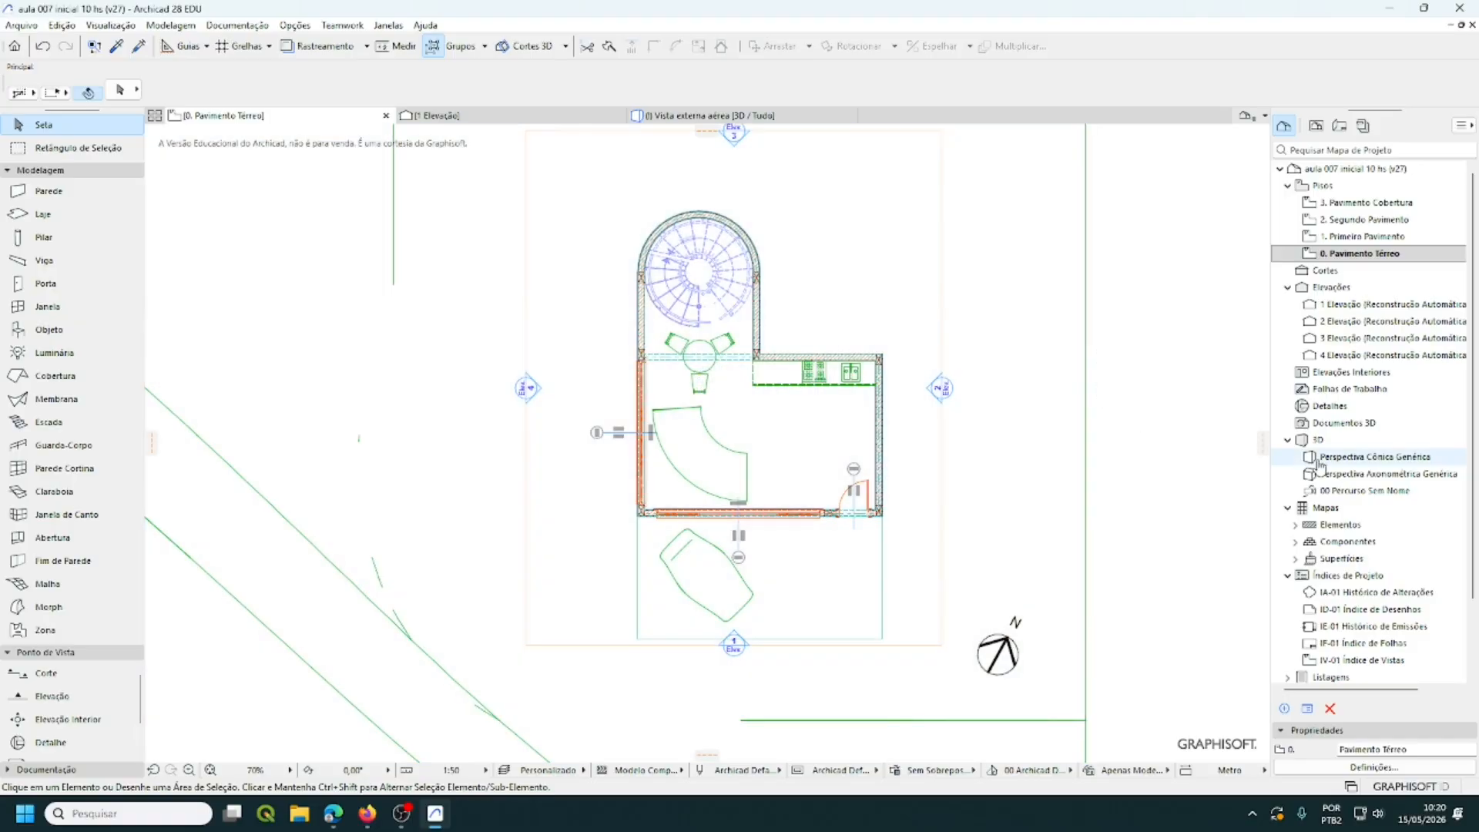
left_click(782, 381)
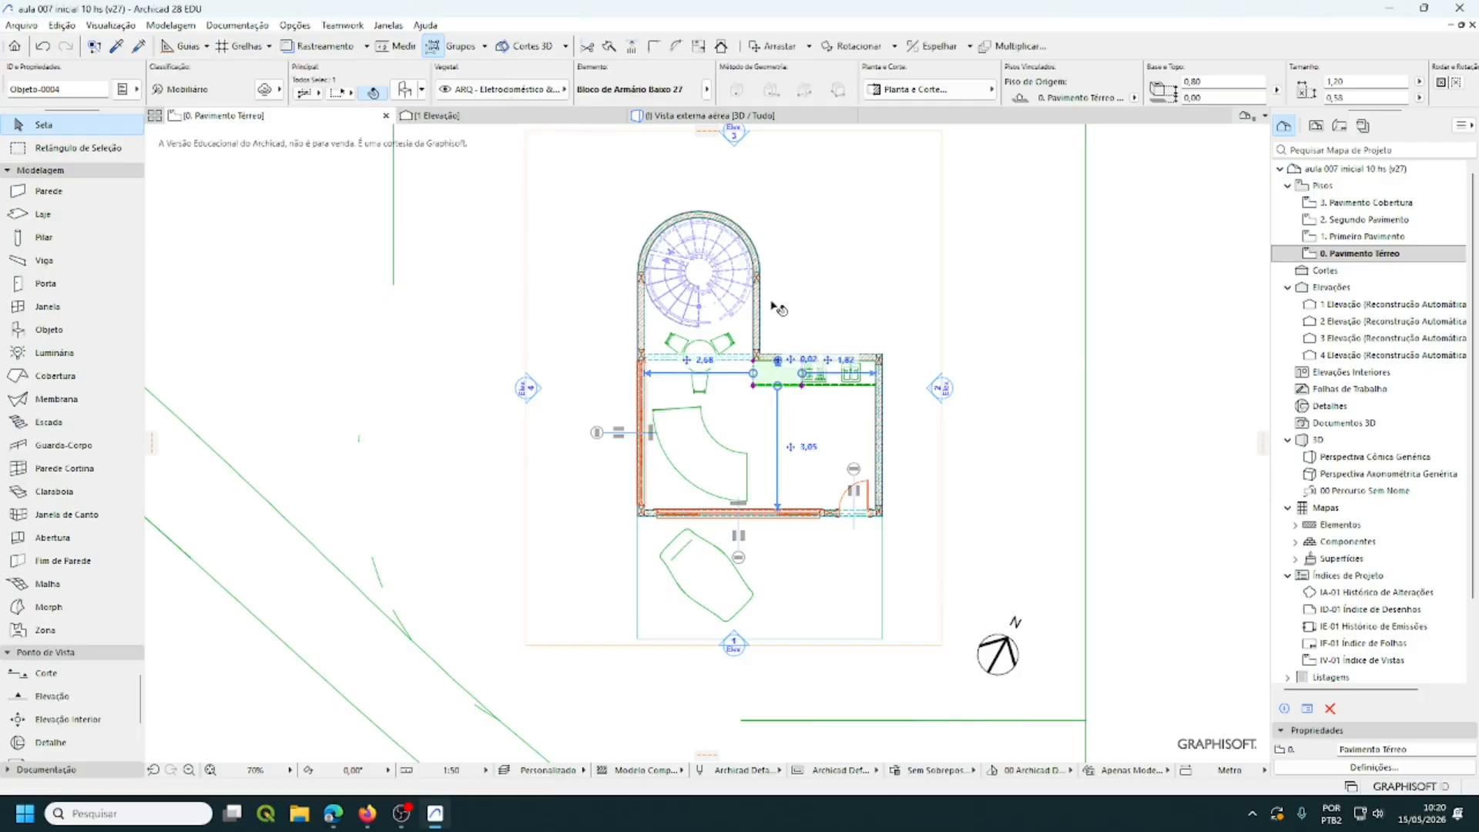
left_click(565, 91)
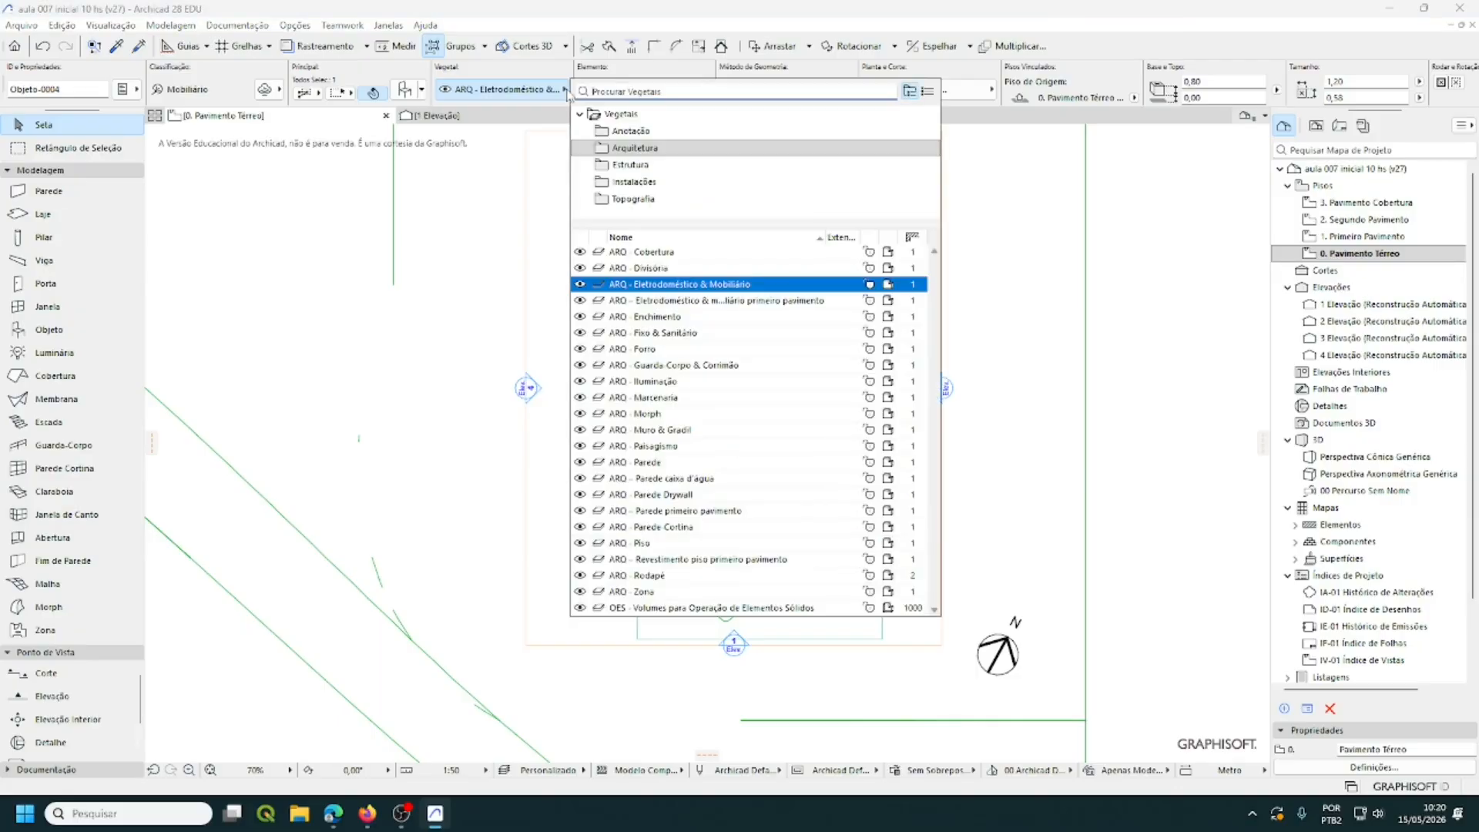
left_click(570, 12)
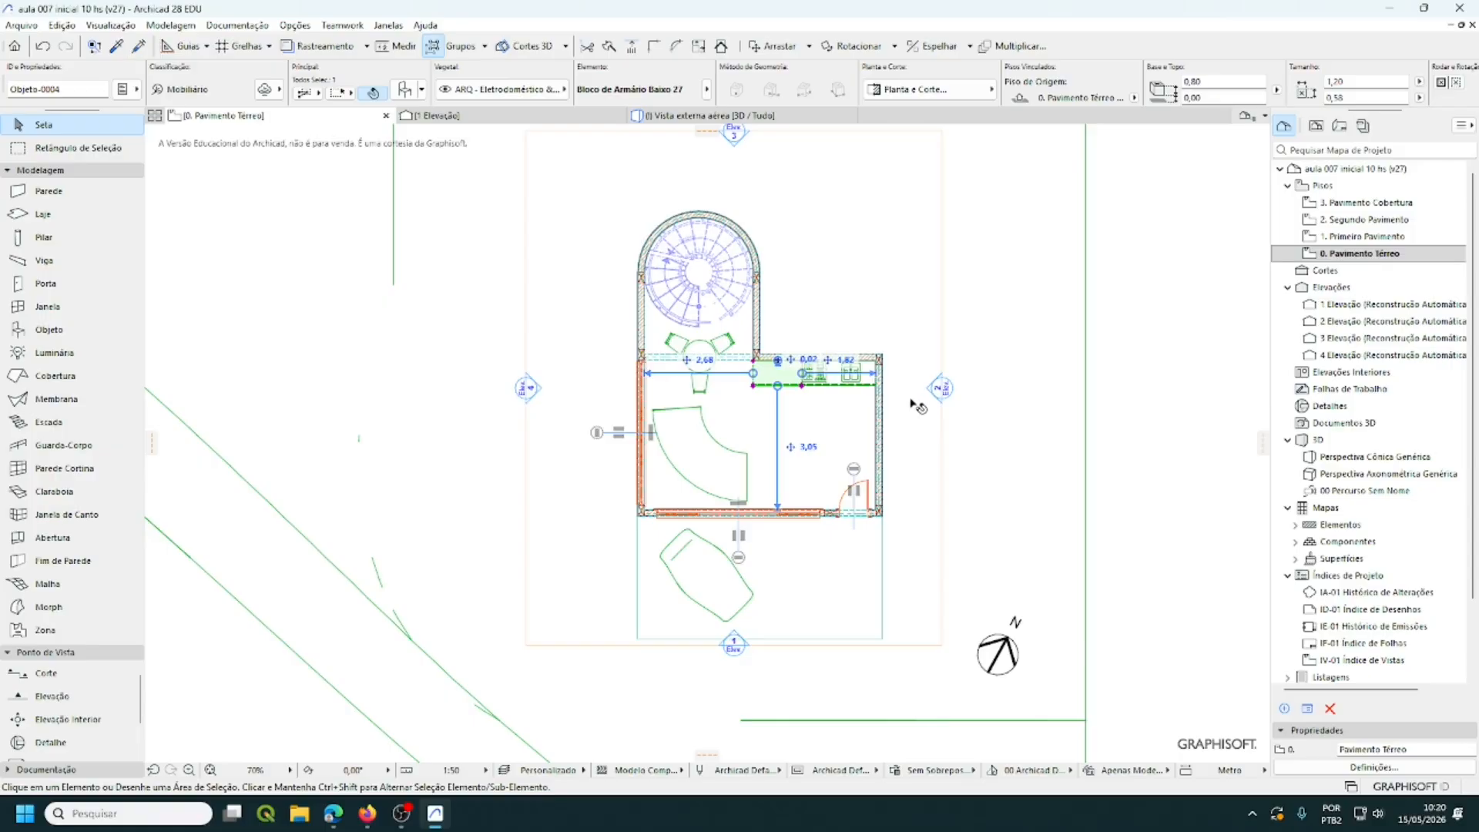
left_click(990, 401)
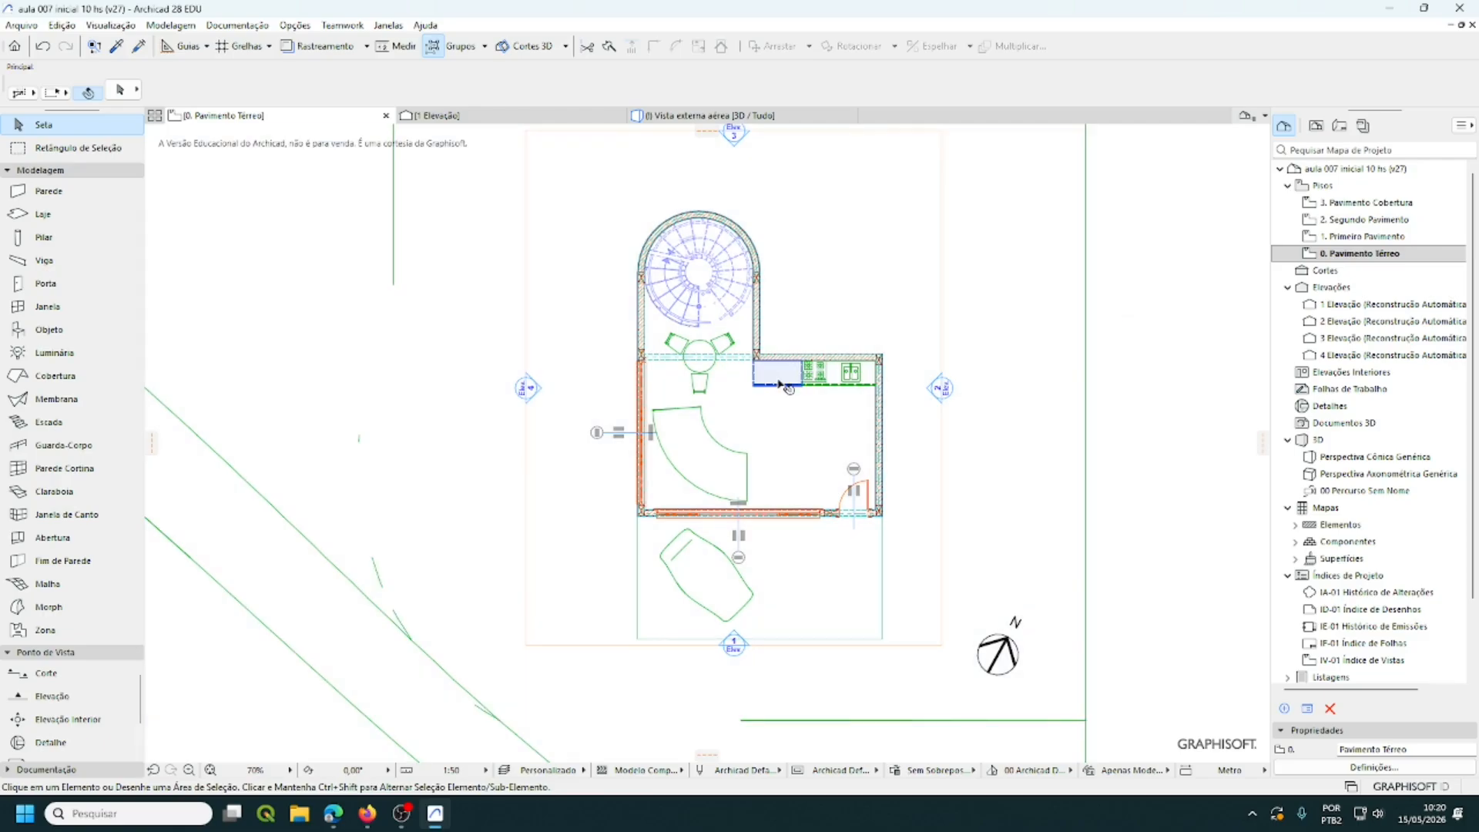
- Move the Bloco de Armário Baixo 27 cabinet and the sink onto ARQ - Fixo & Sanitário
left_click(782, 383)
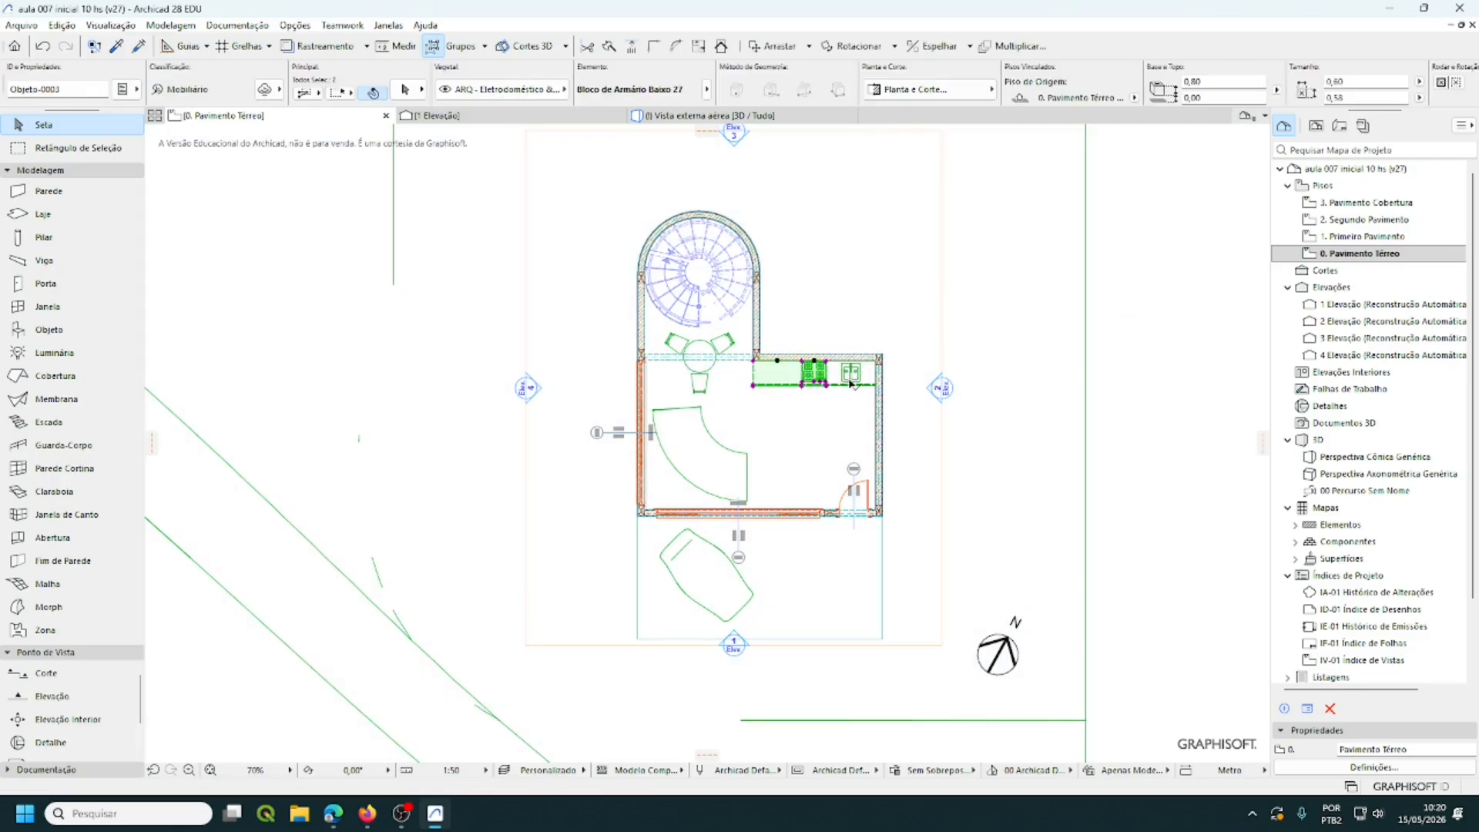
left_click(851, 377, "shift")
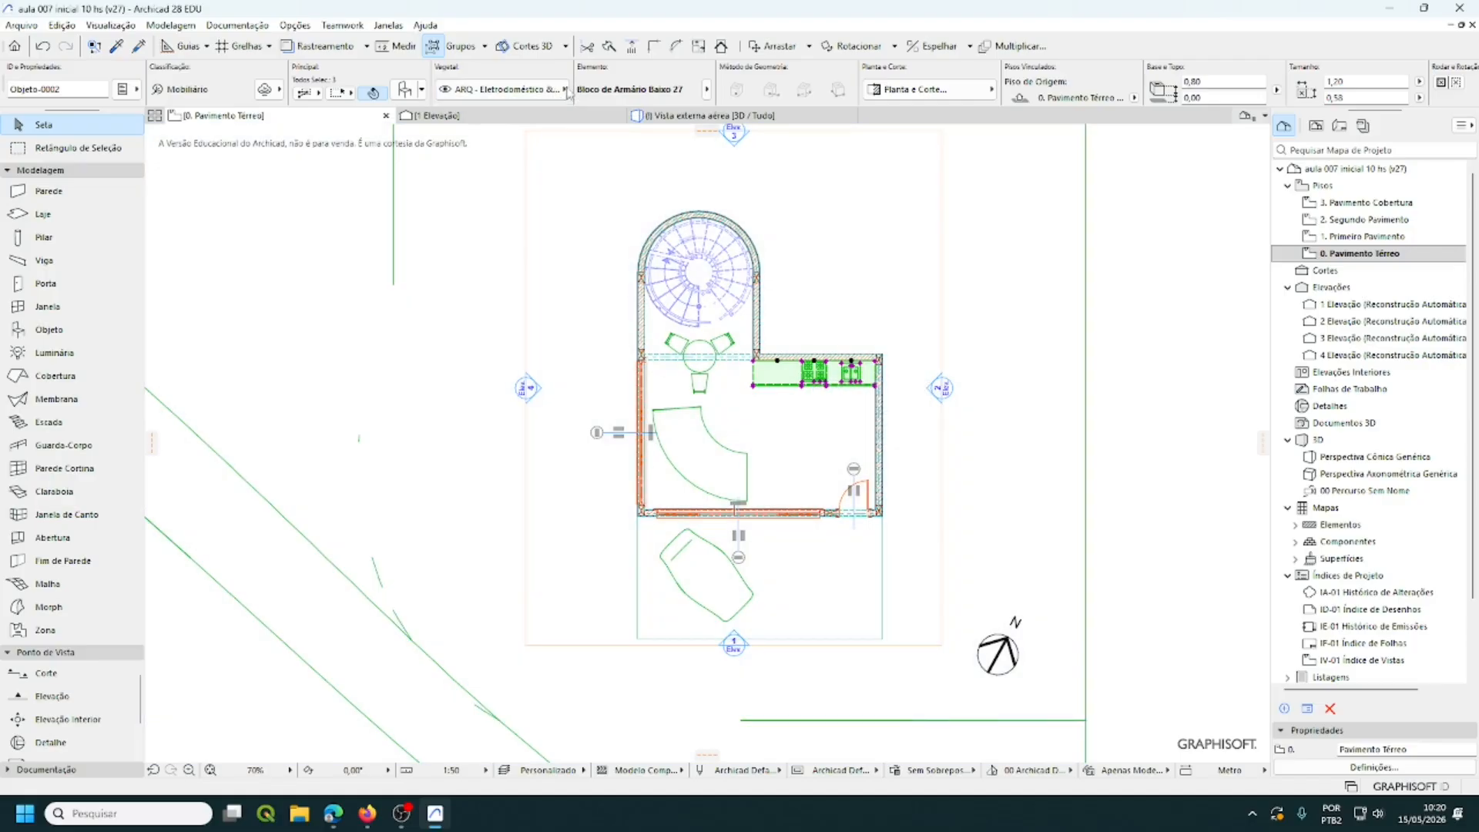
left_click(564, 91)
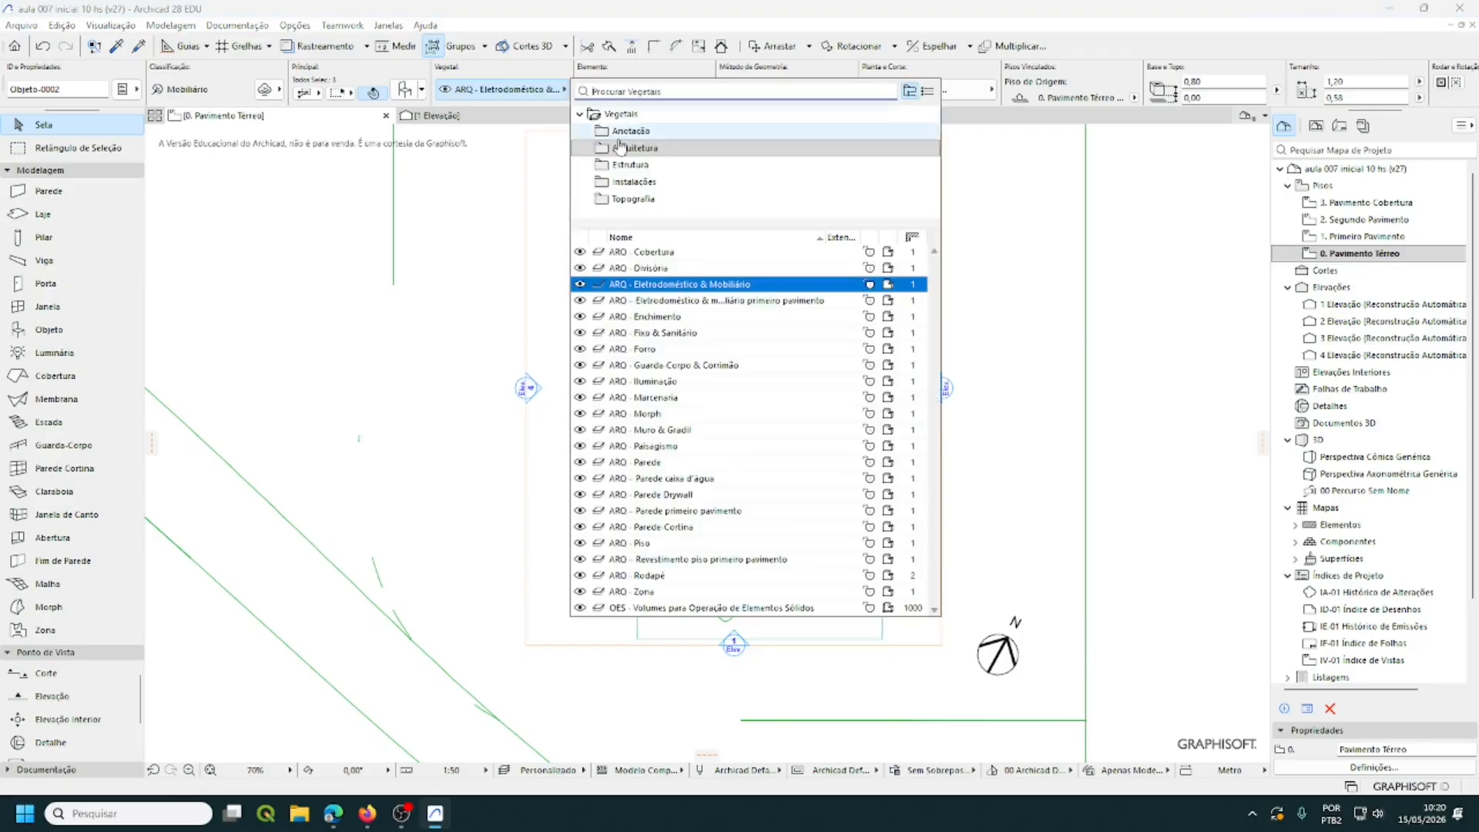
left_click(657, 334)
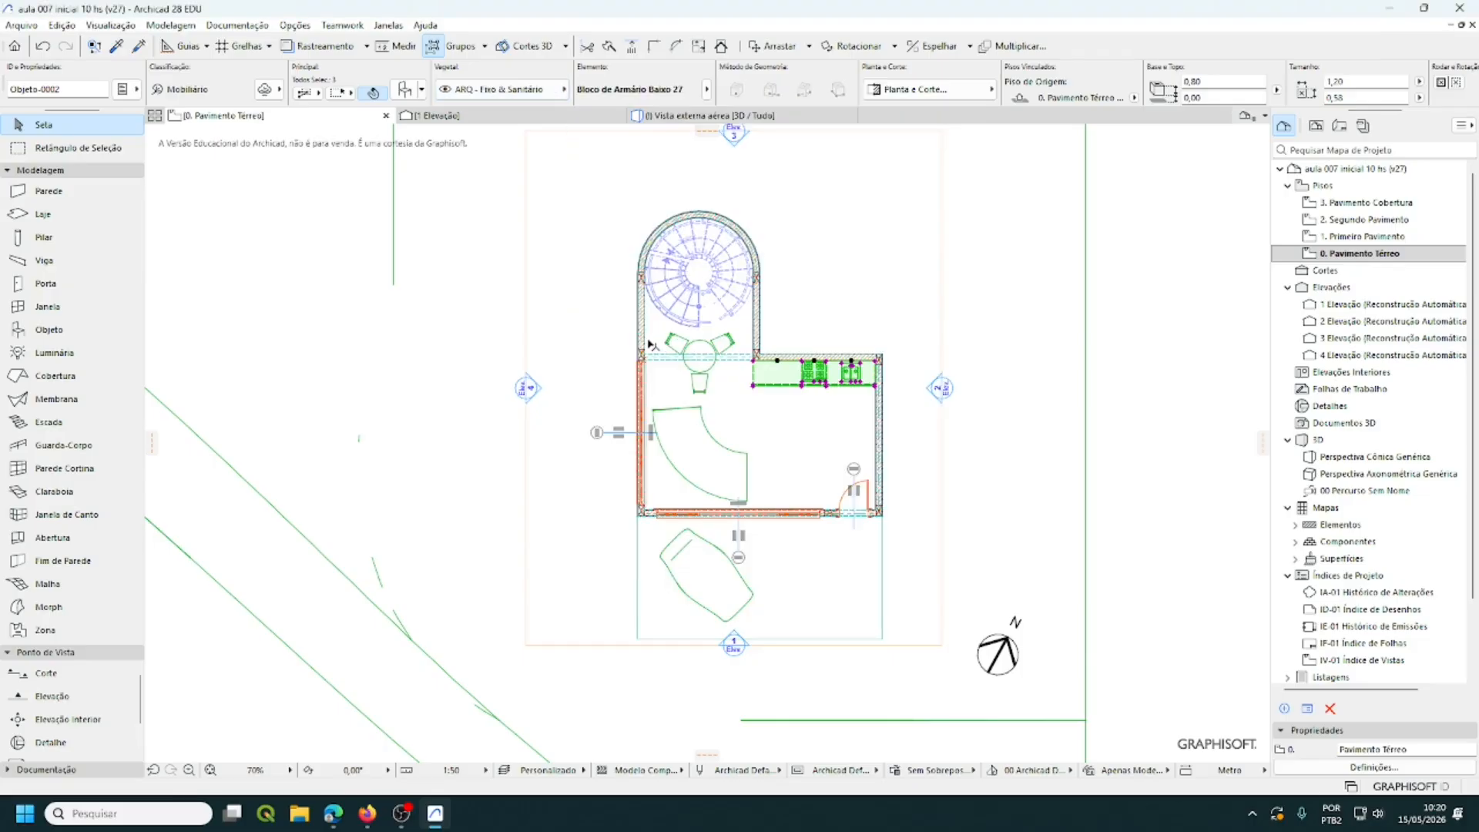
left_click(1121, 392)
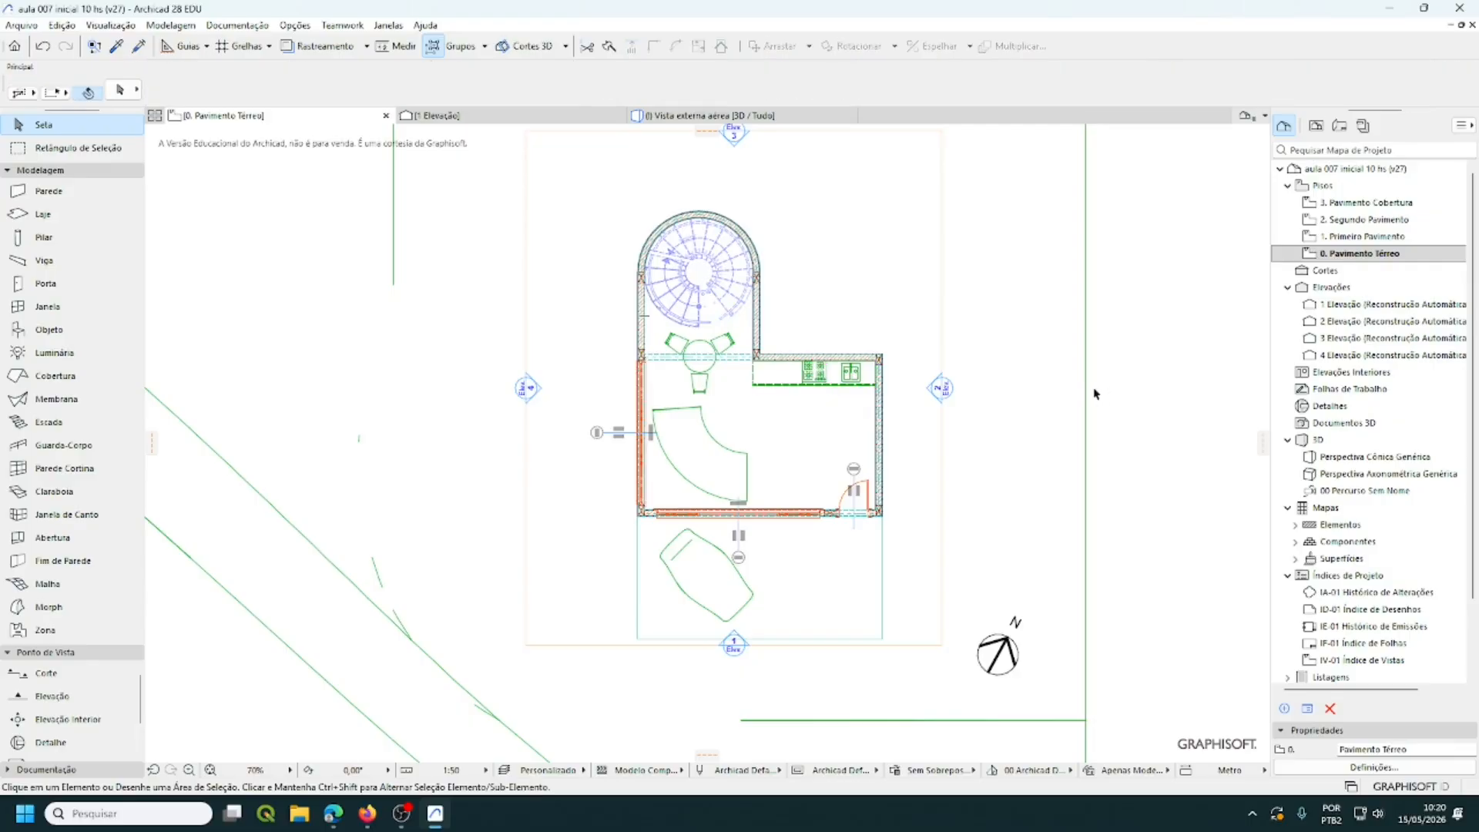
- Hide TOP - Terreno (Topografia), EST - Viga (Estrutura) and ARQ - Eletrodoméstico & Mobiliário (Arquitetura) in Layer Settings
left_click(1091, 395)
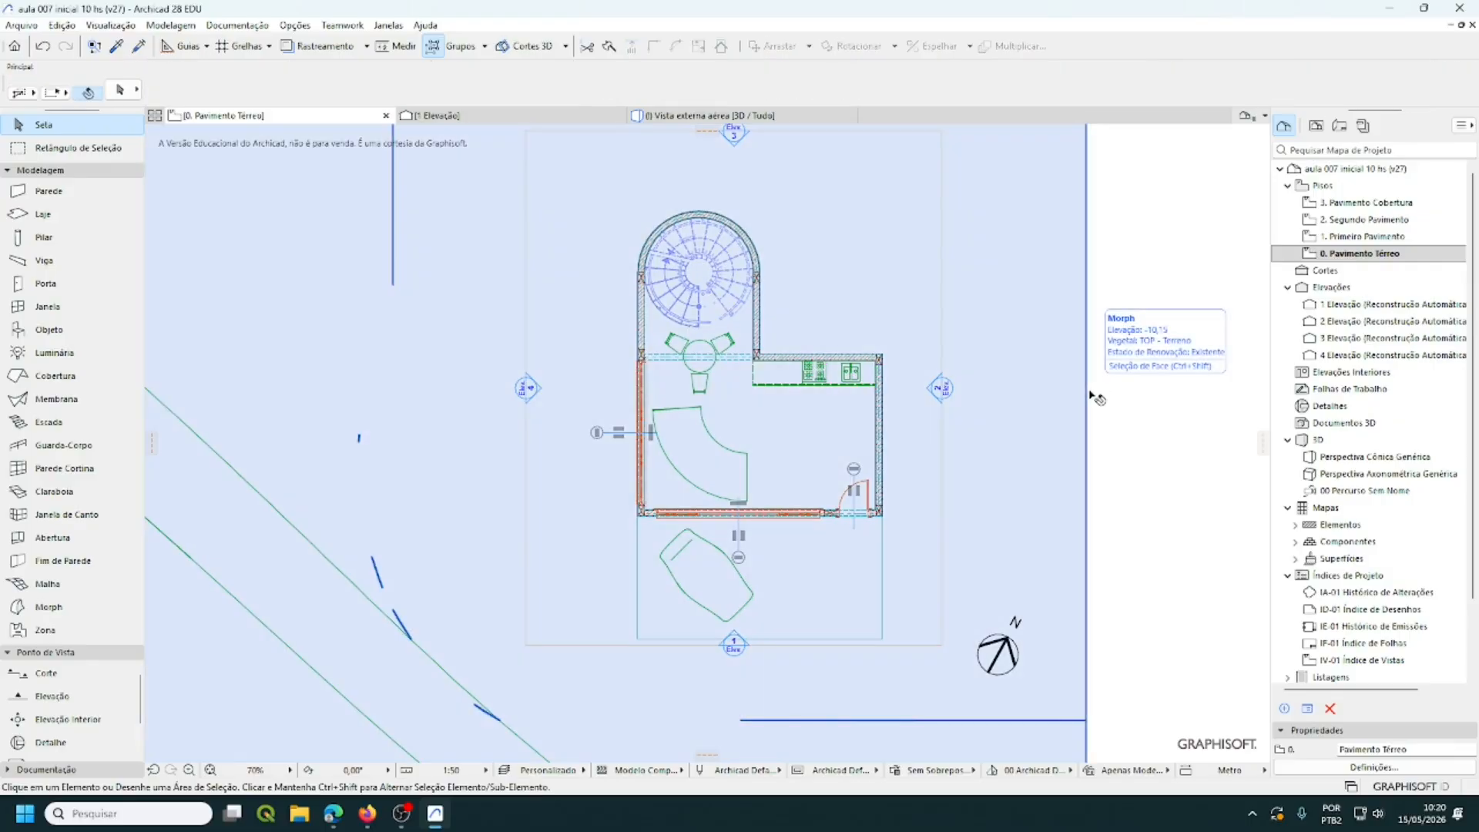
key("ctrl+l")
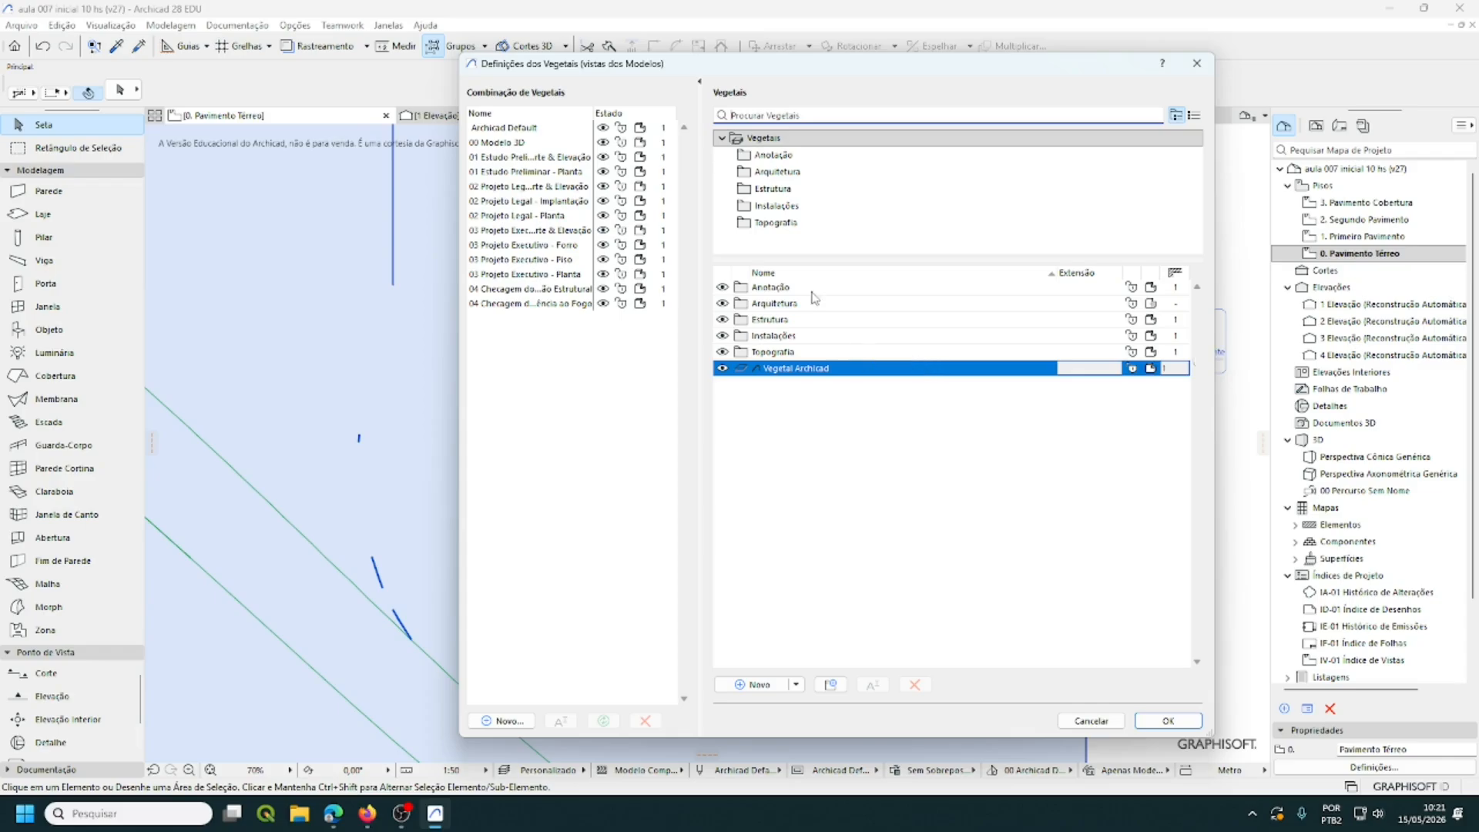
left_click(766, 224)
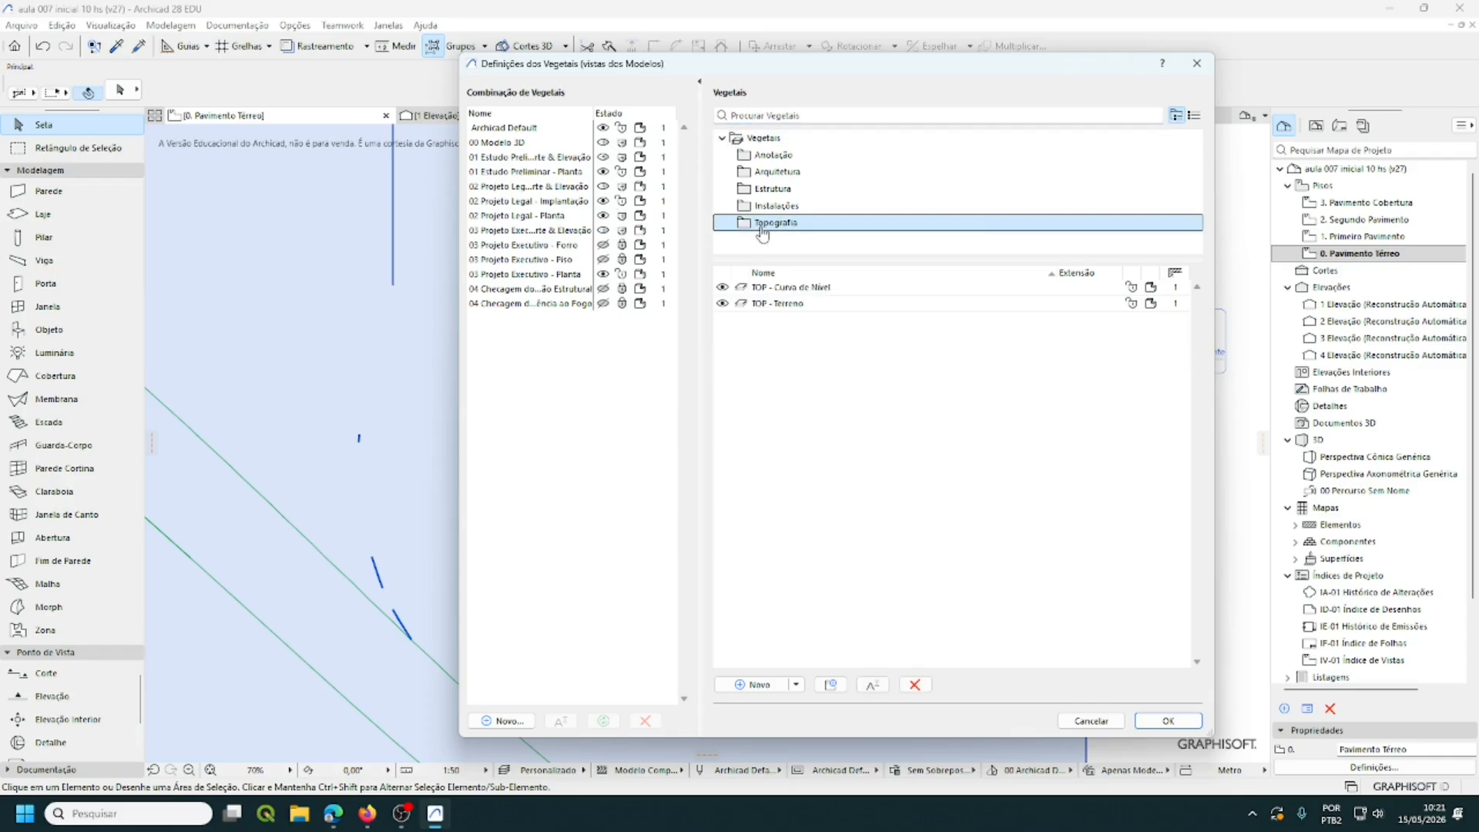
left_click(724, 306)
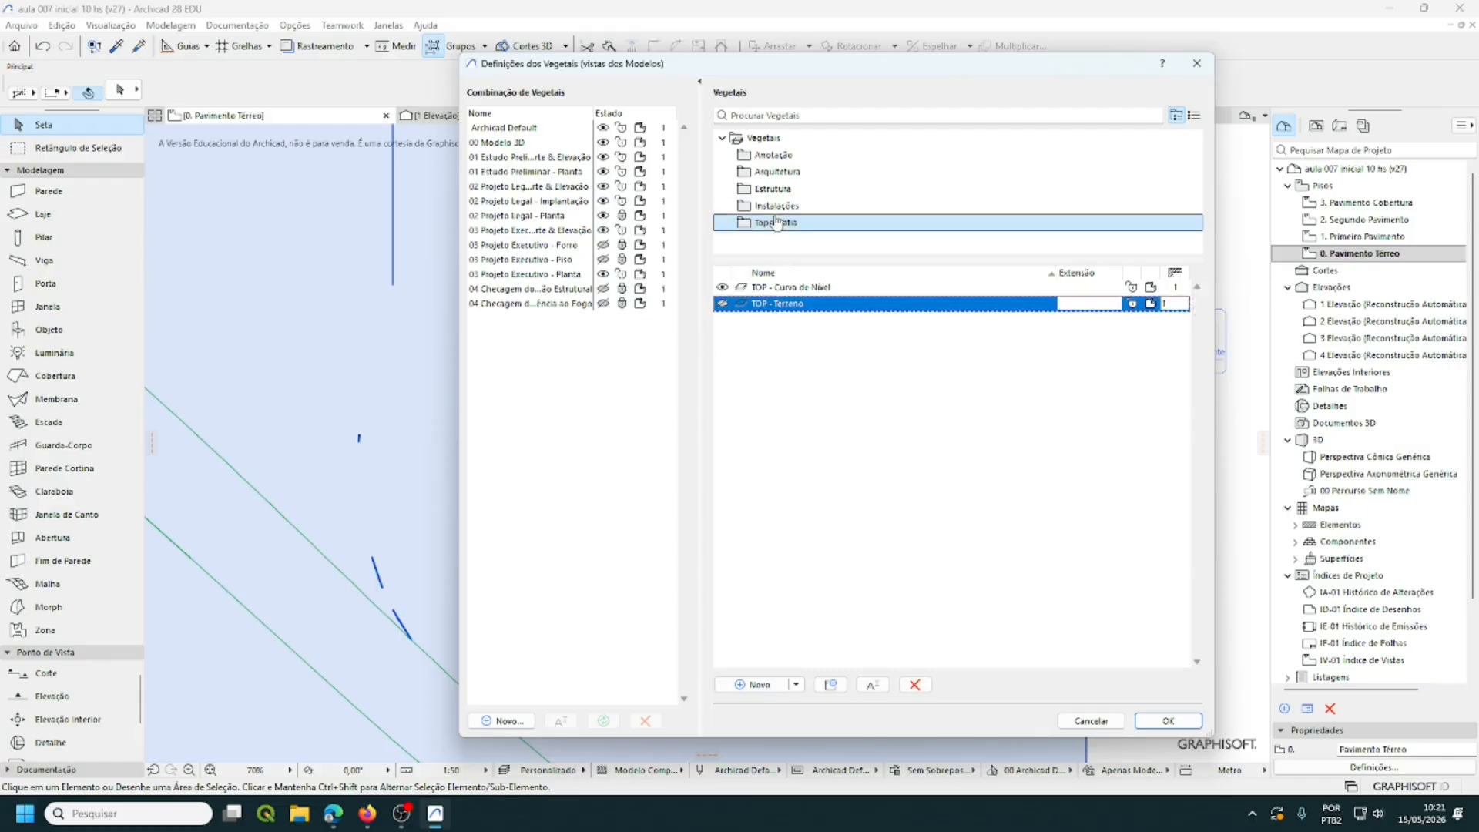
left_click(774, 189)
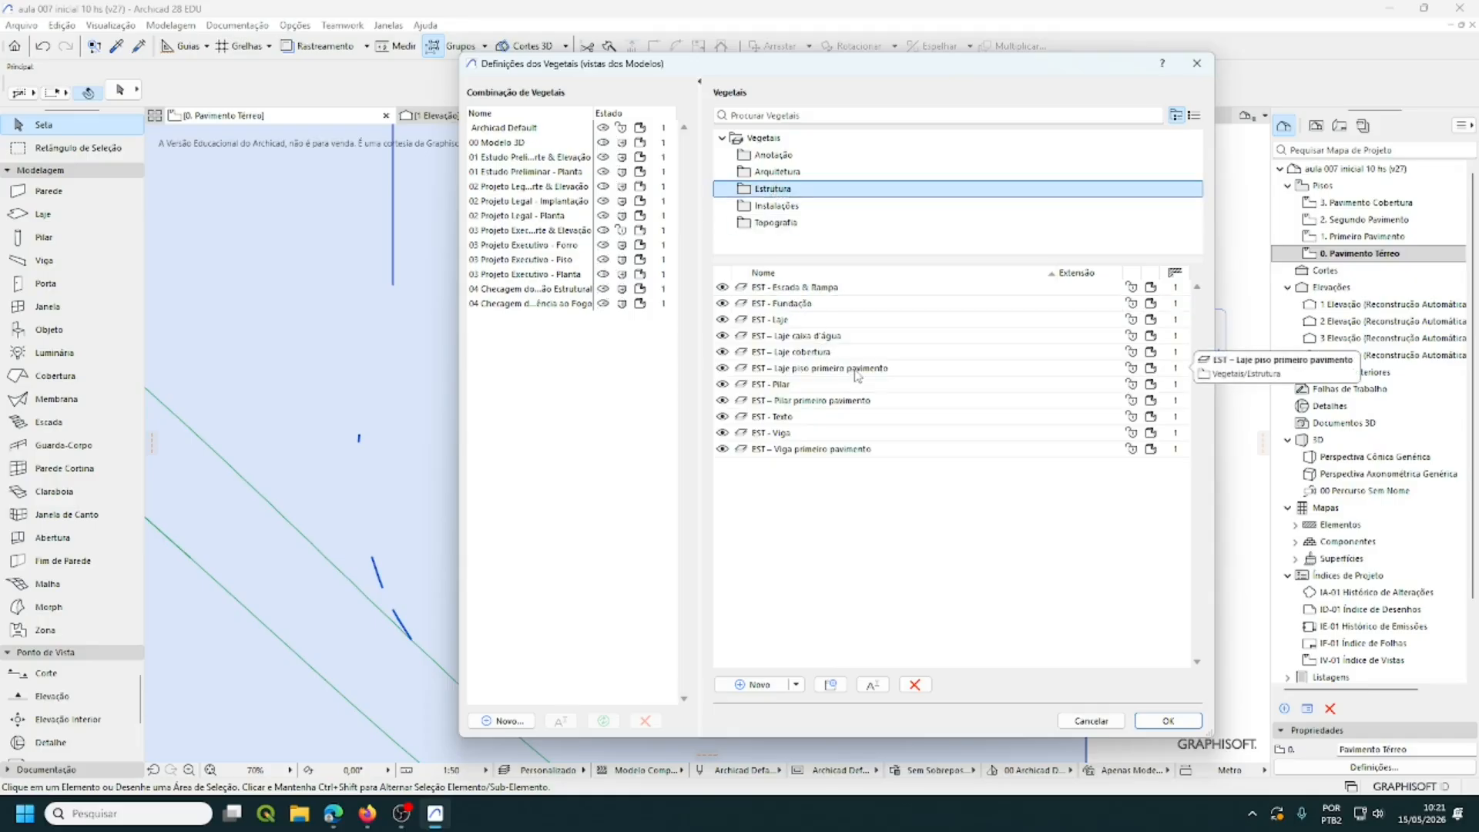
left_click(731, 435)
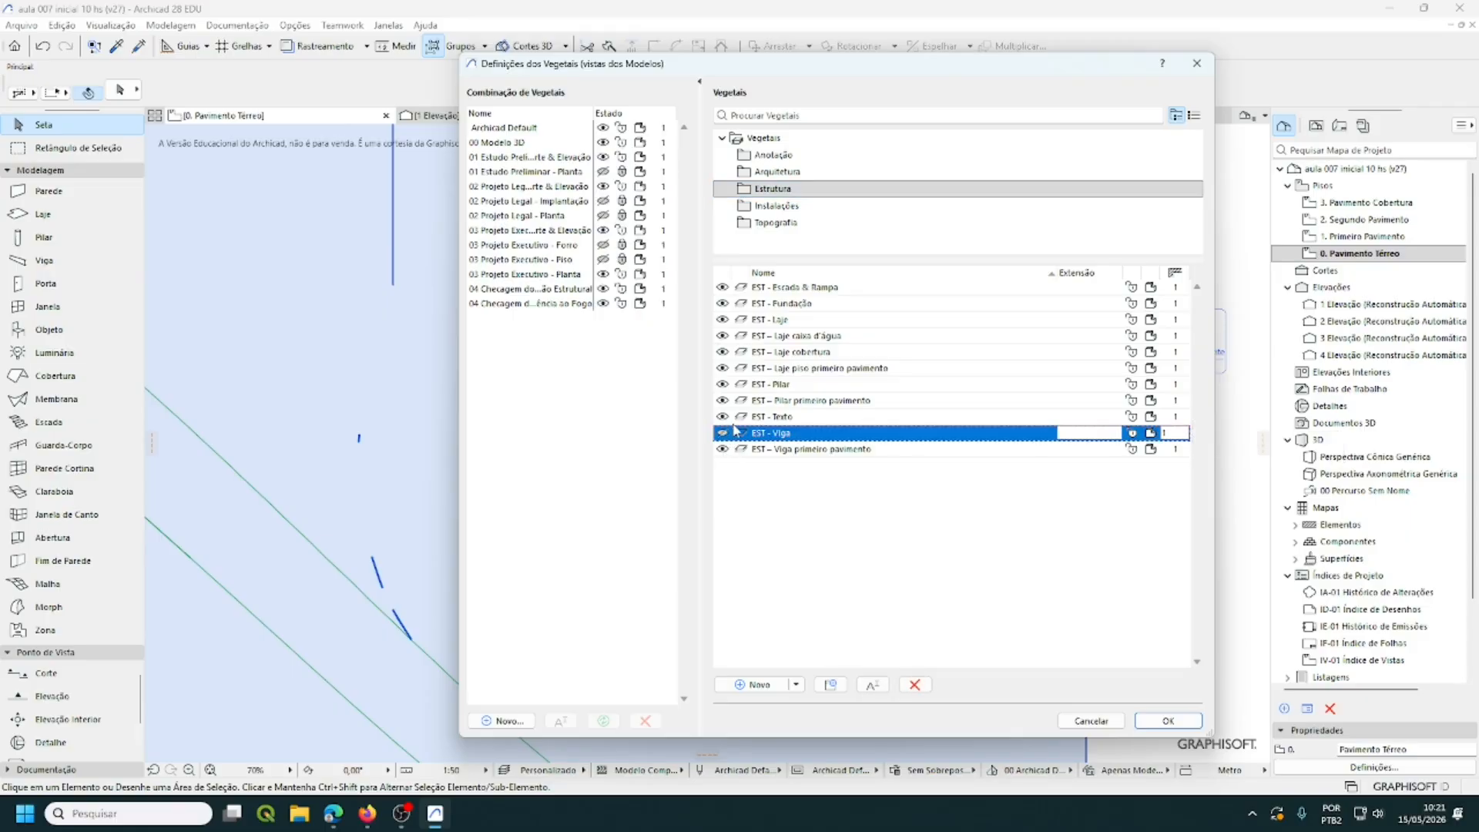
left_click(786, 172)
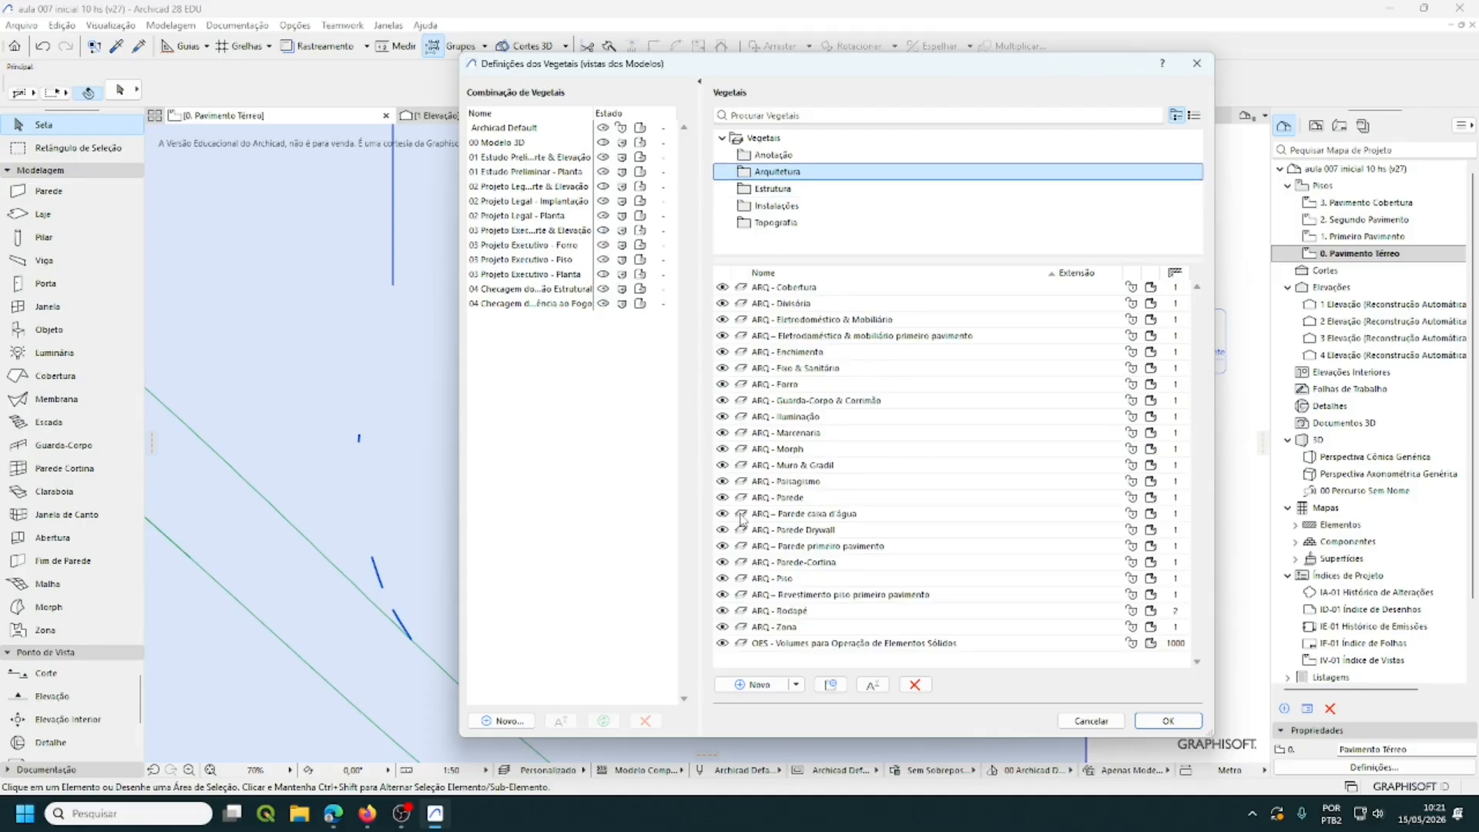
left_click(736, 320)
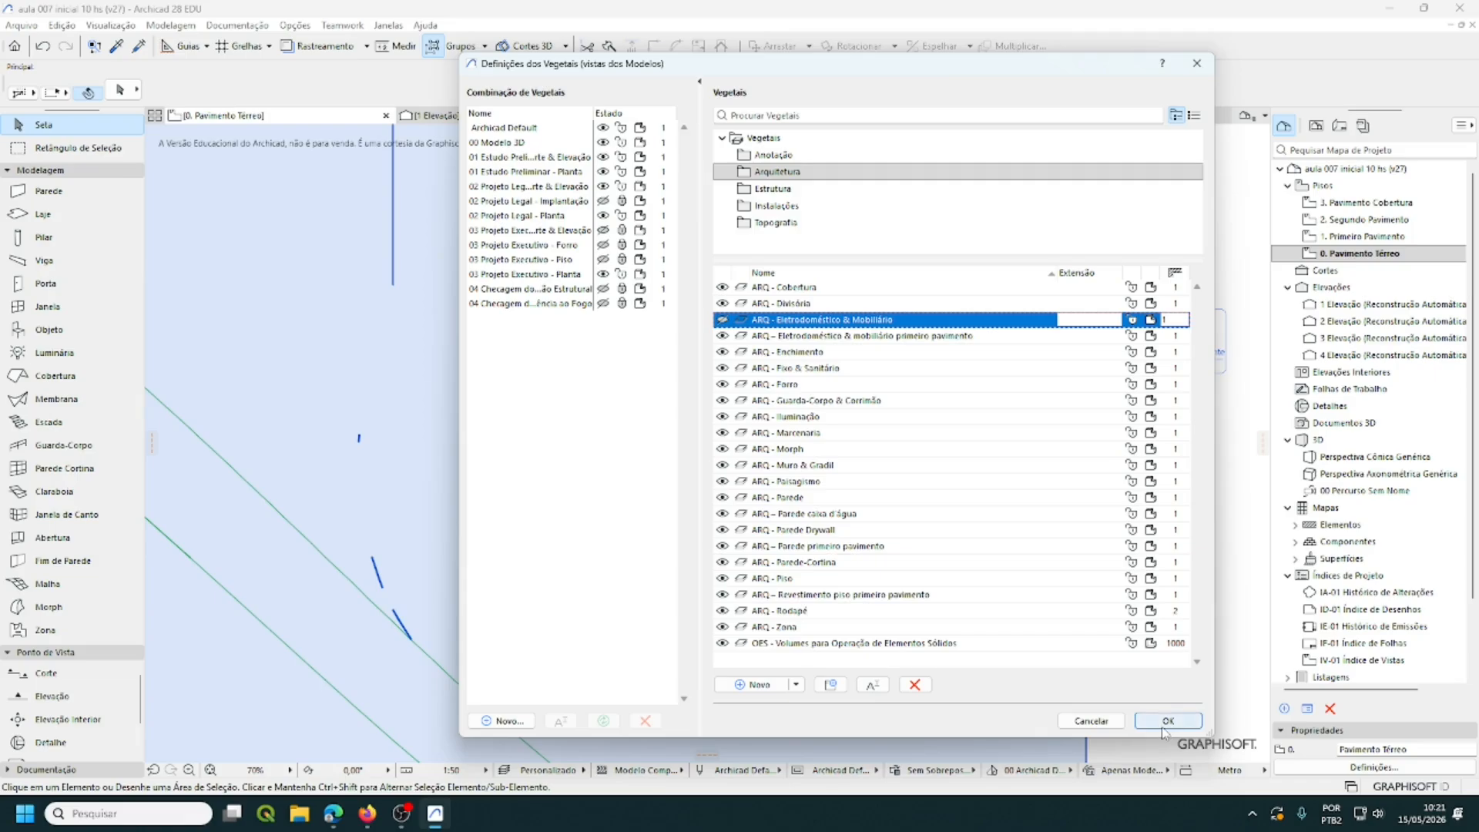
- Confirm Layer Settings so furniture and terrain disappear from the ground floor plan
left_click(1164, 724)
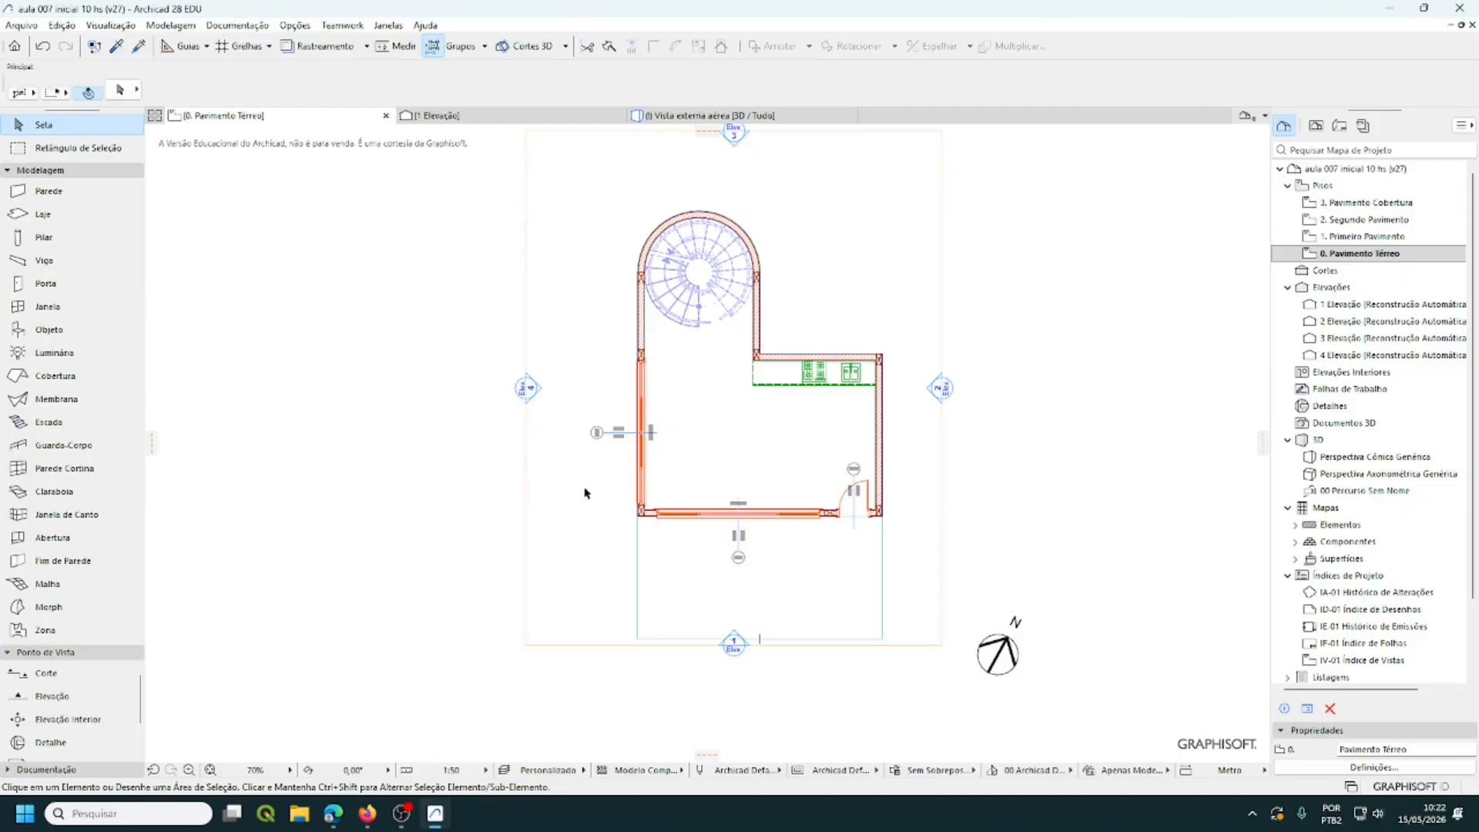
key("ctrl+l")
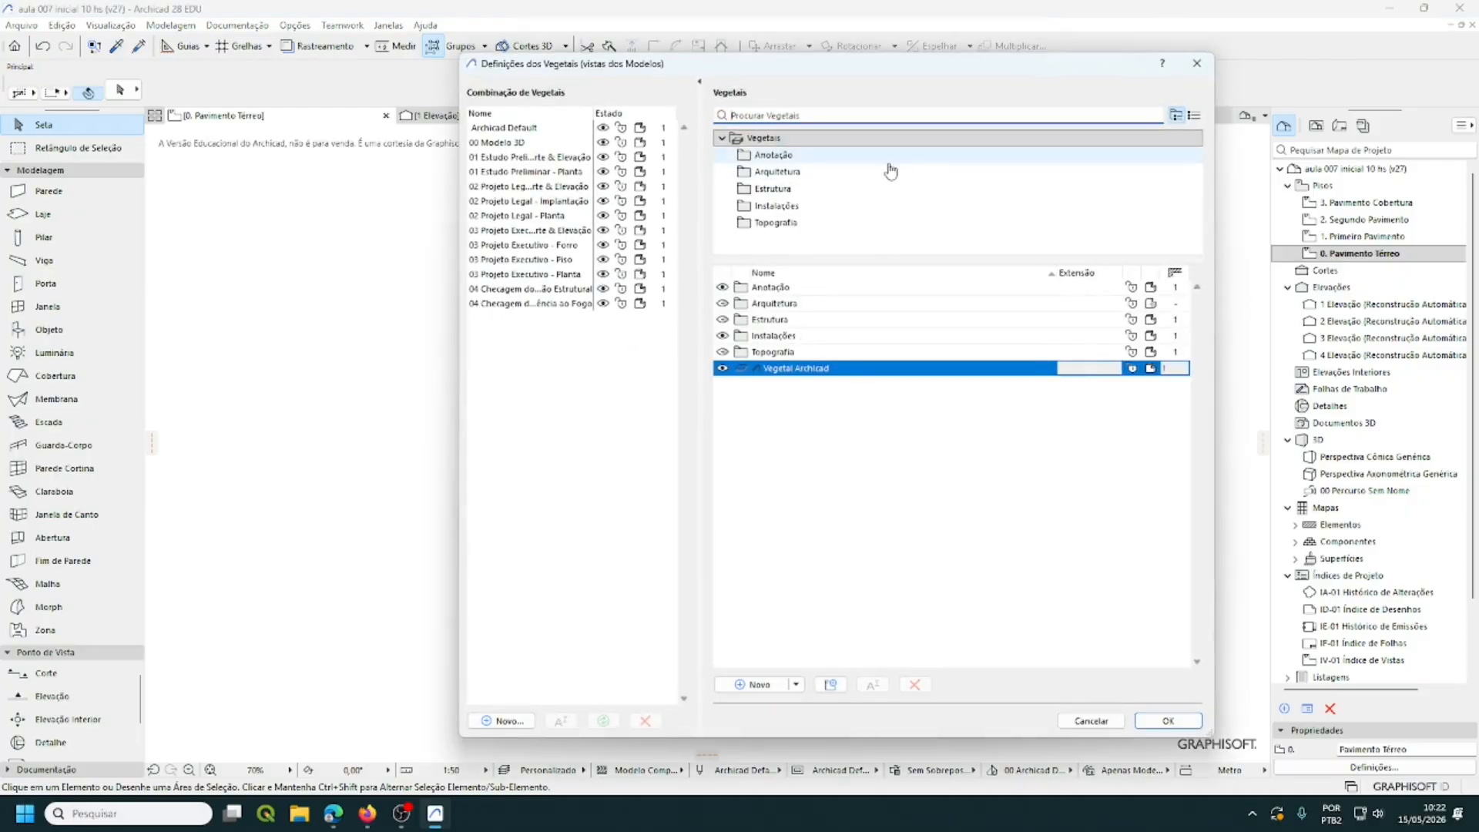
left_click(778, 172)
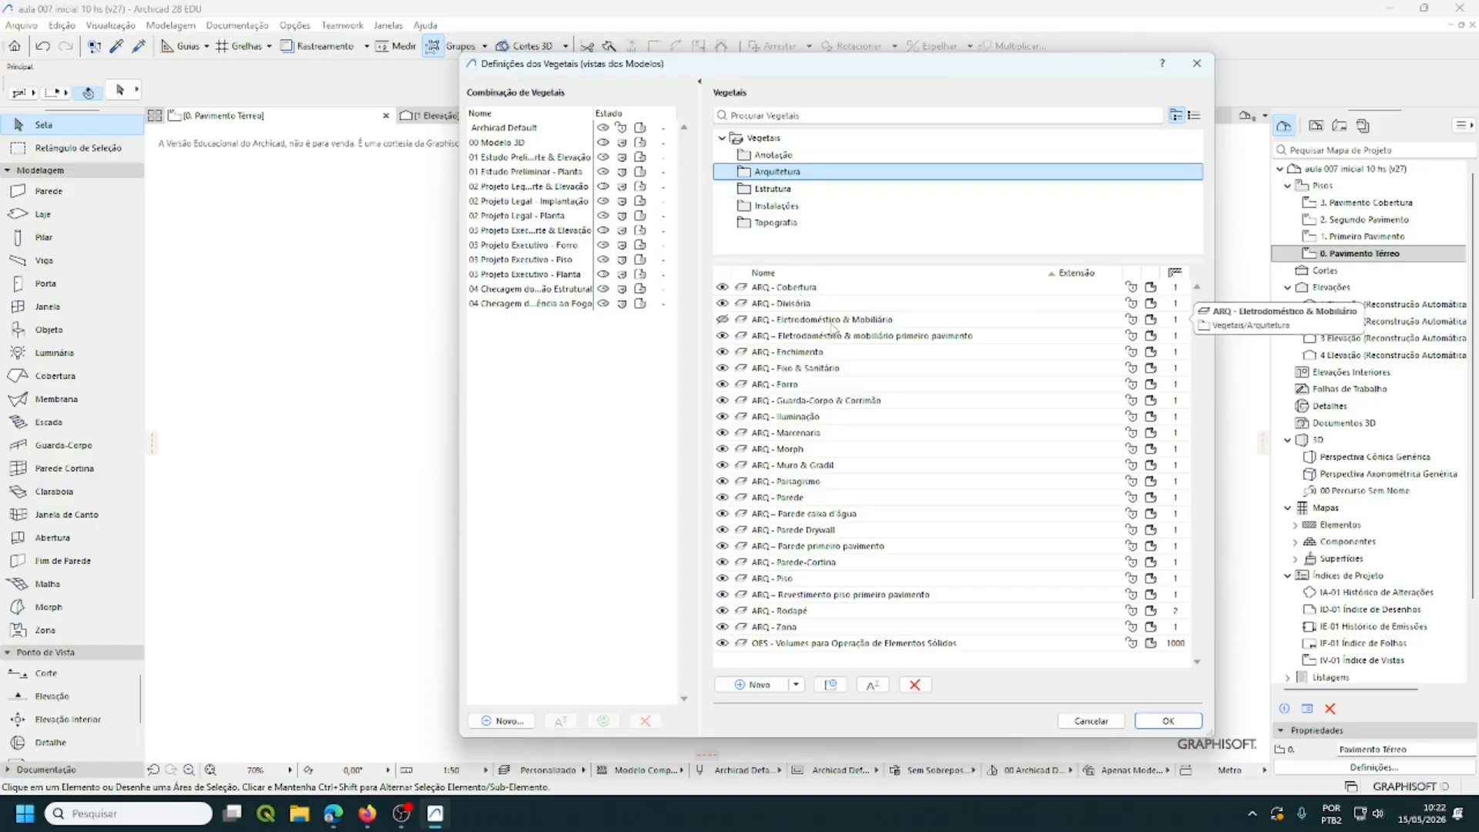
left_click(773, 188)
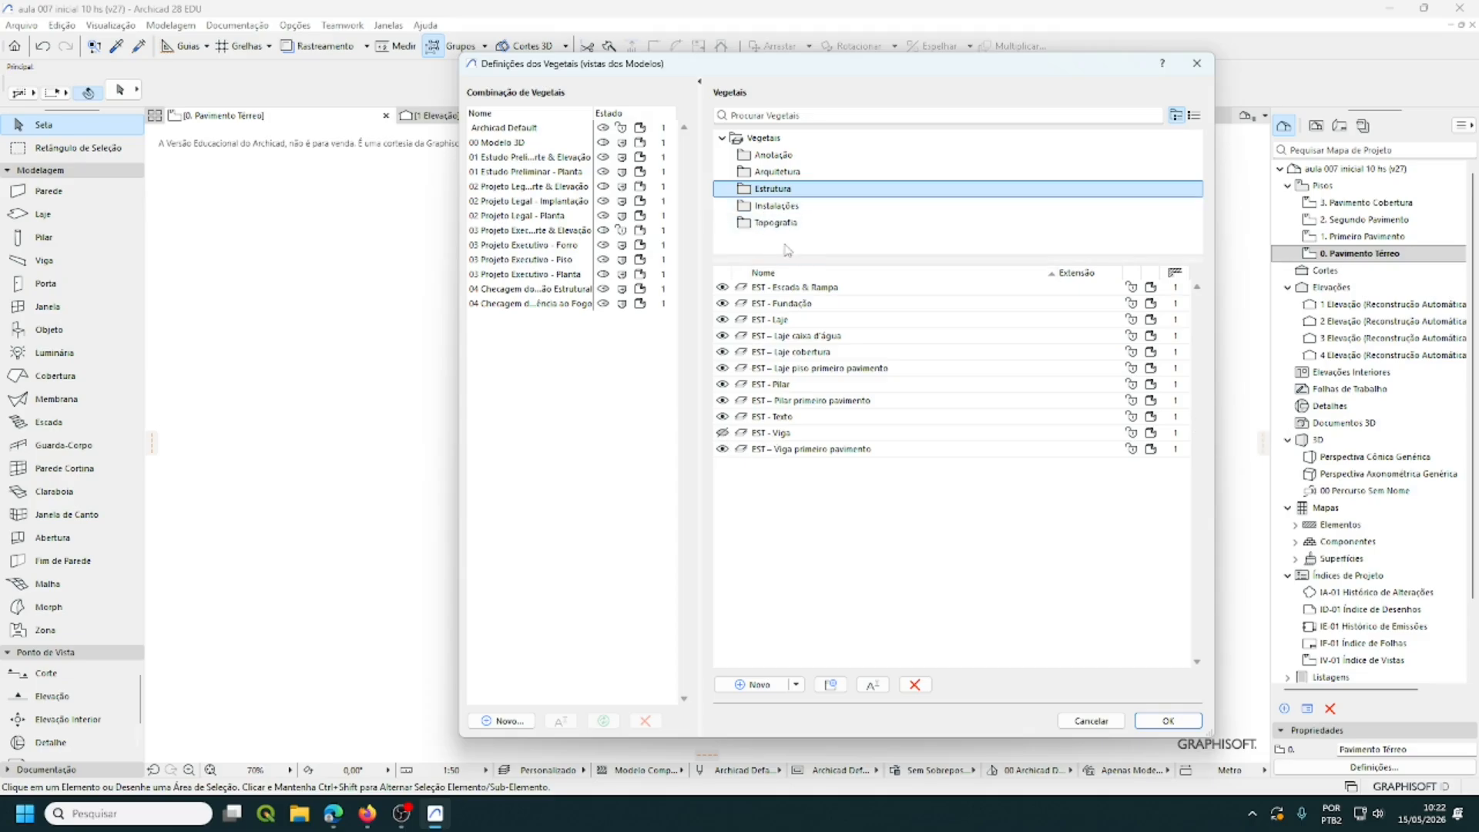
left_click(775, 223)
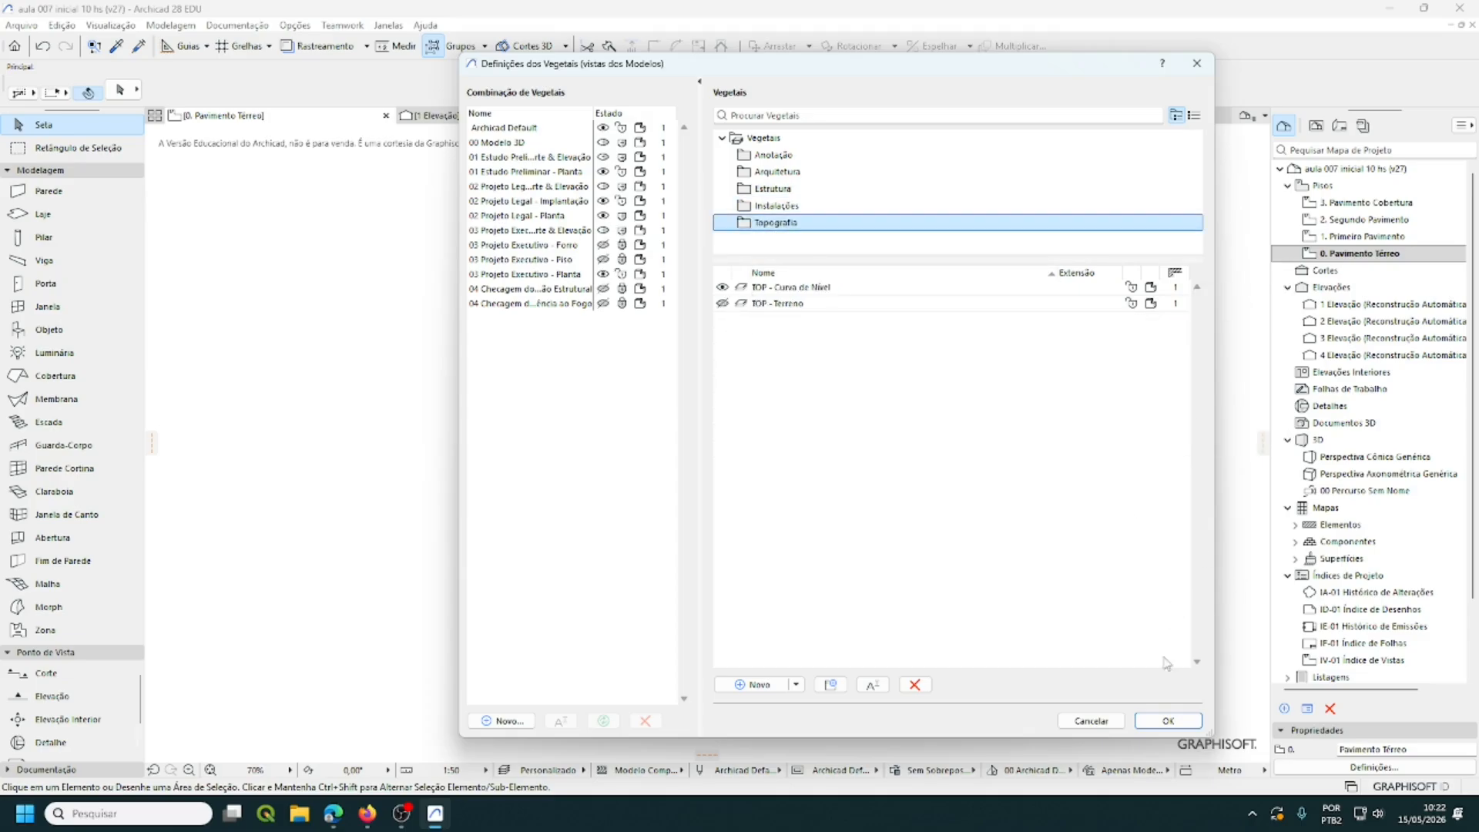
left_click(1168, 721)
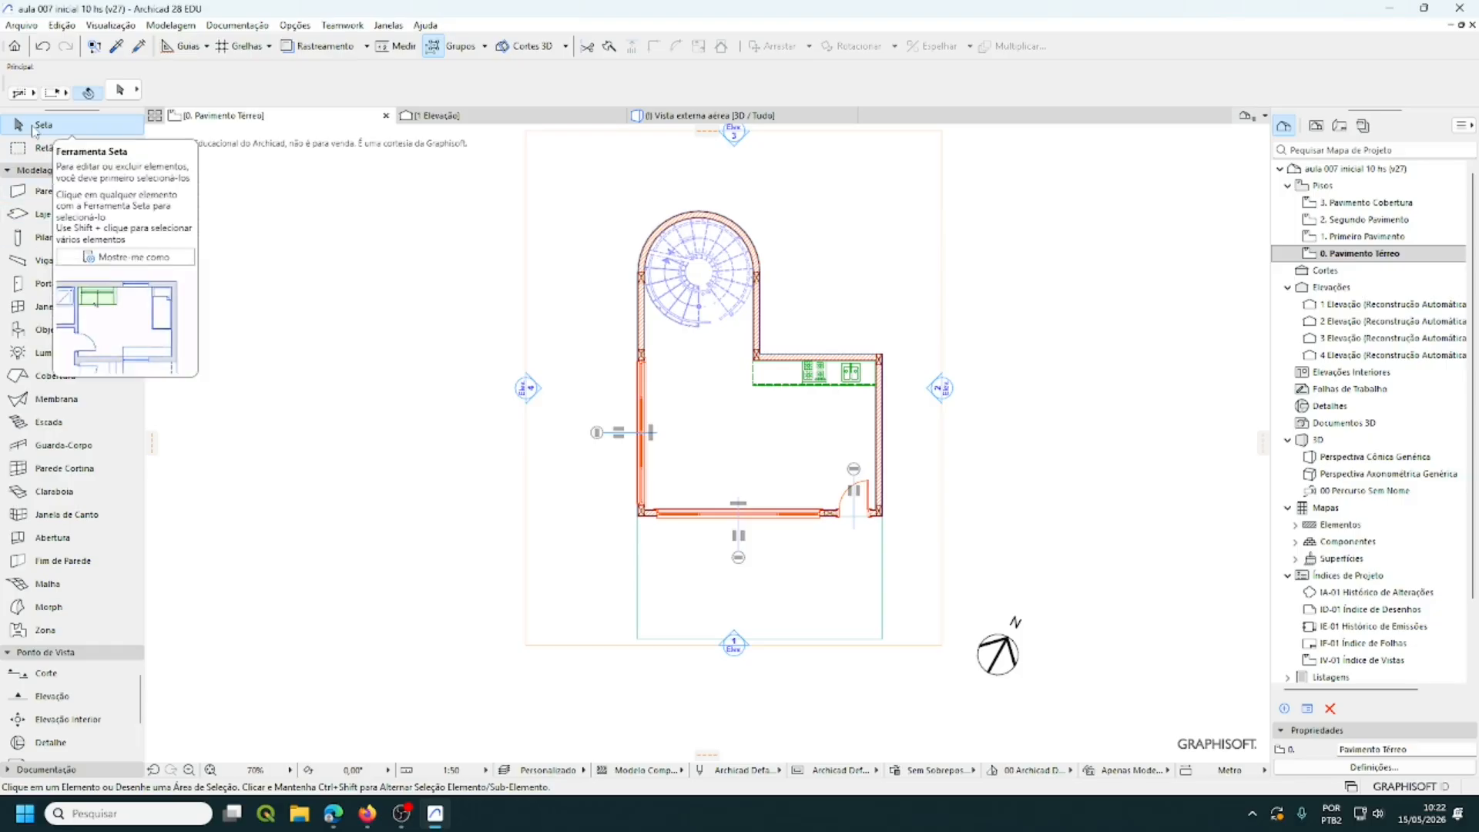
- Offset the bottom elevation line further down and the right elevation line further right
left_click(614, 647)
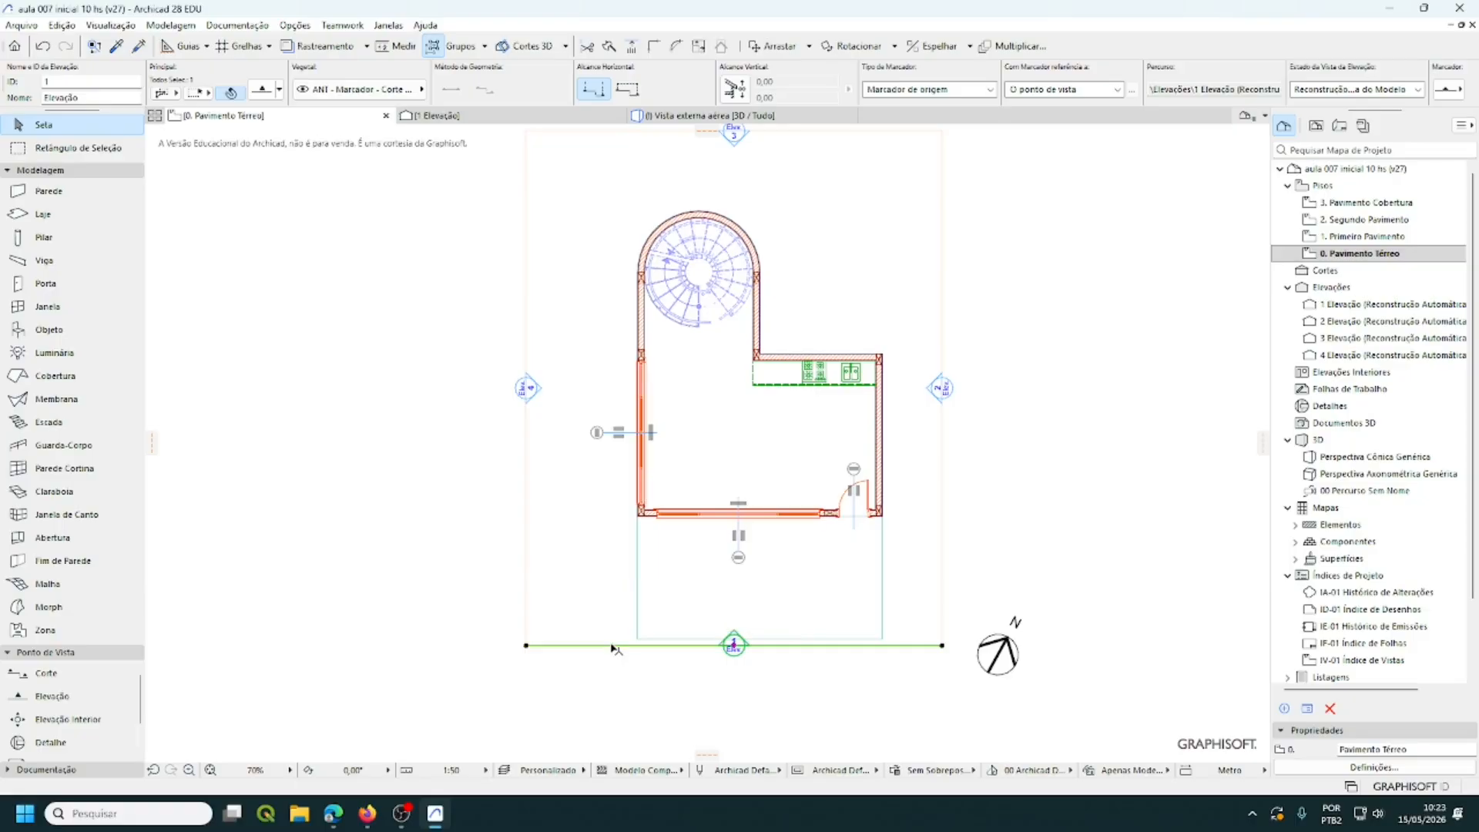
left_click(615, 646)
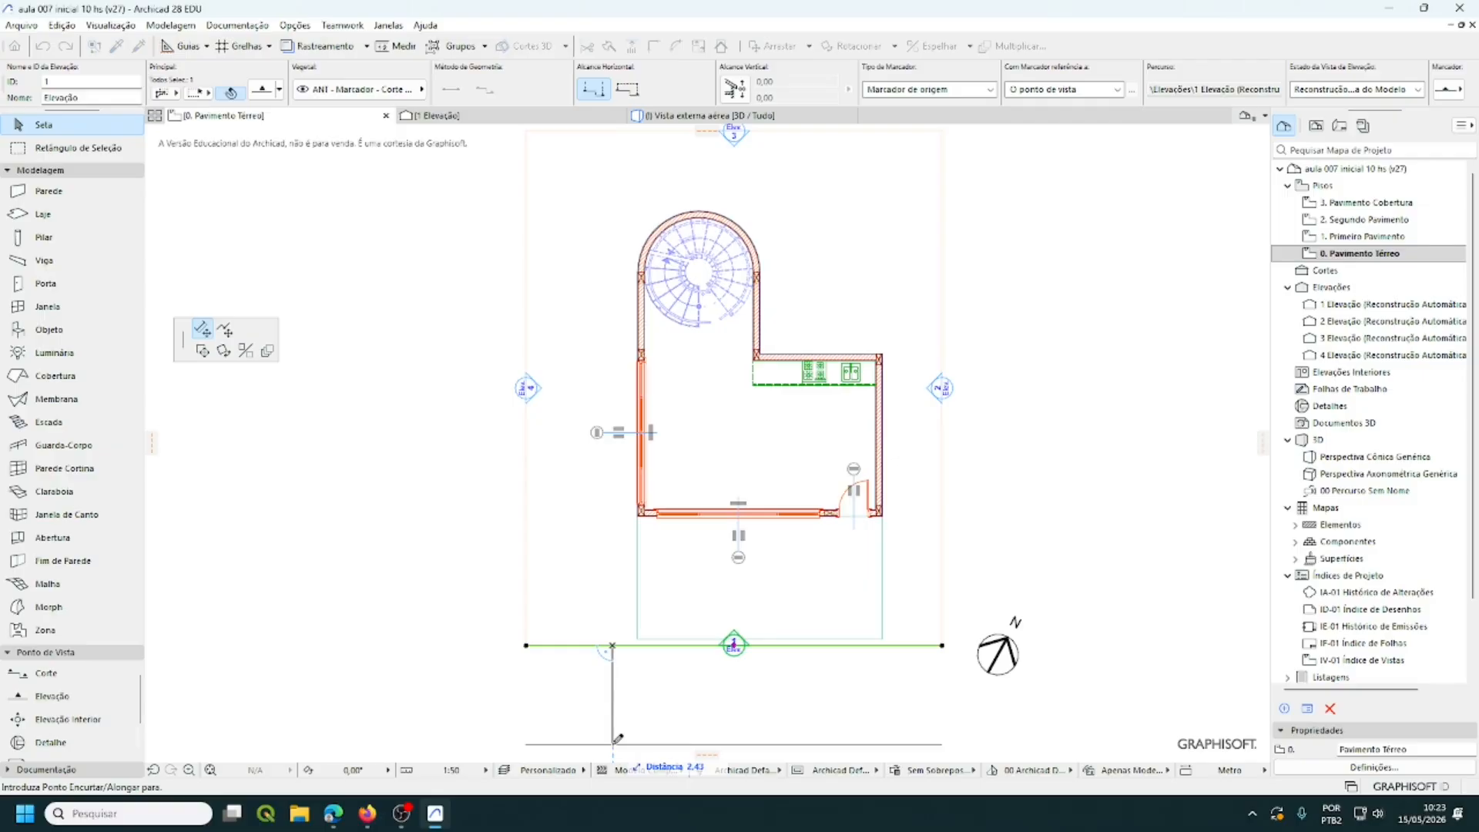
left_click(614, 743)
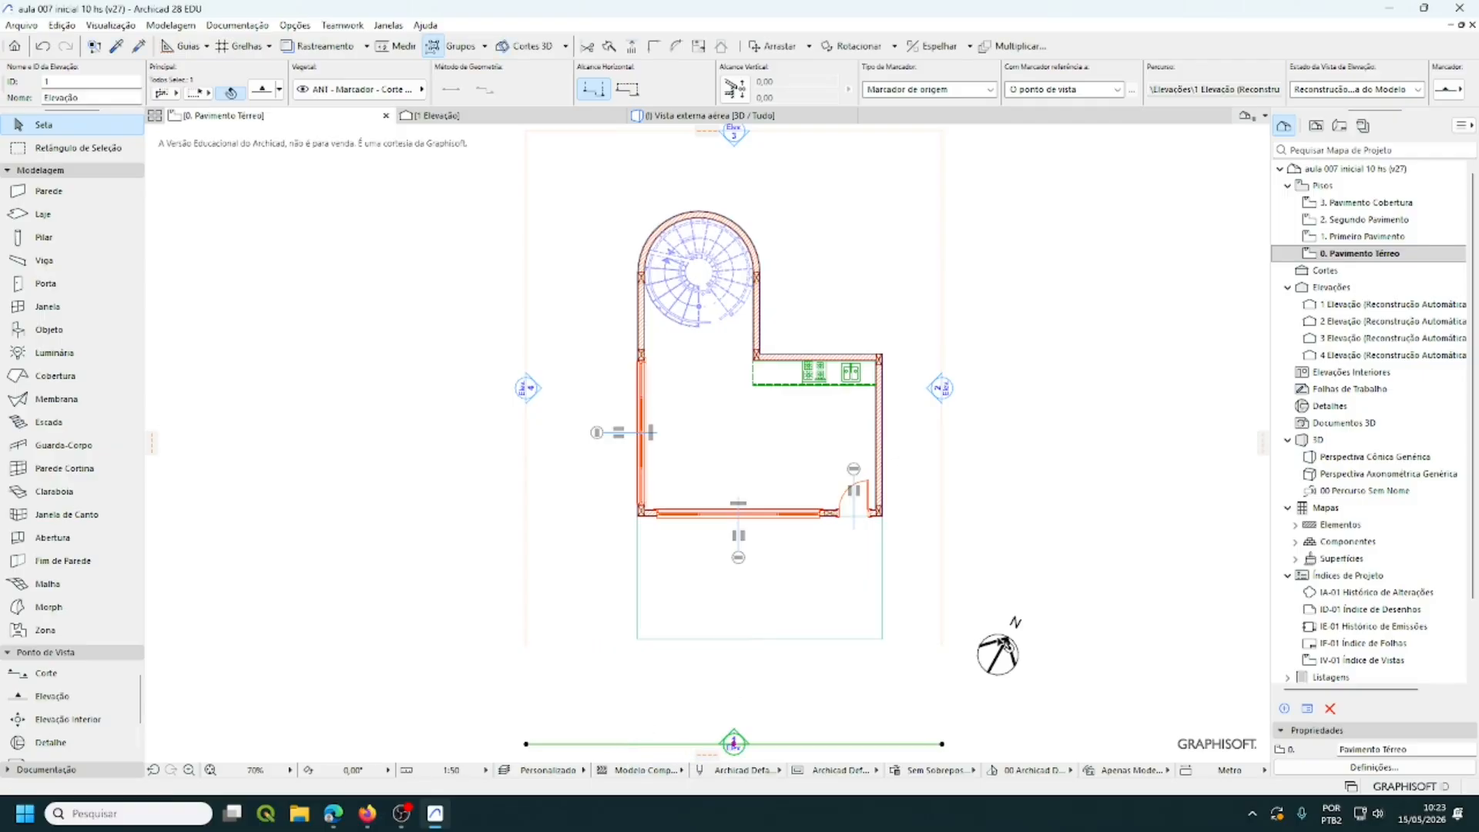
left_click(941, 595)
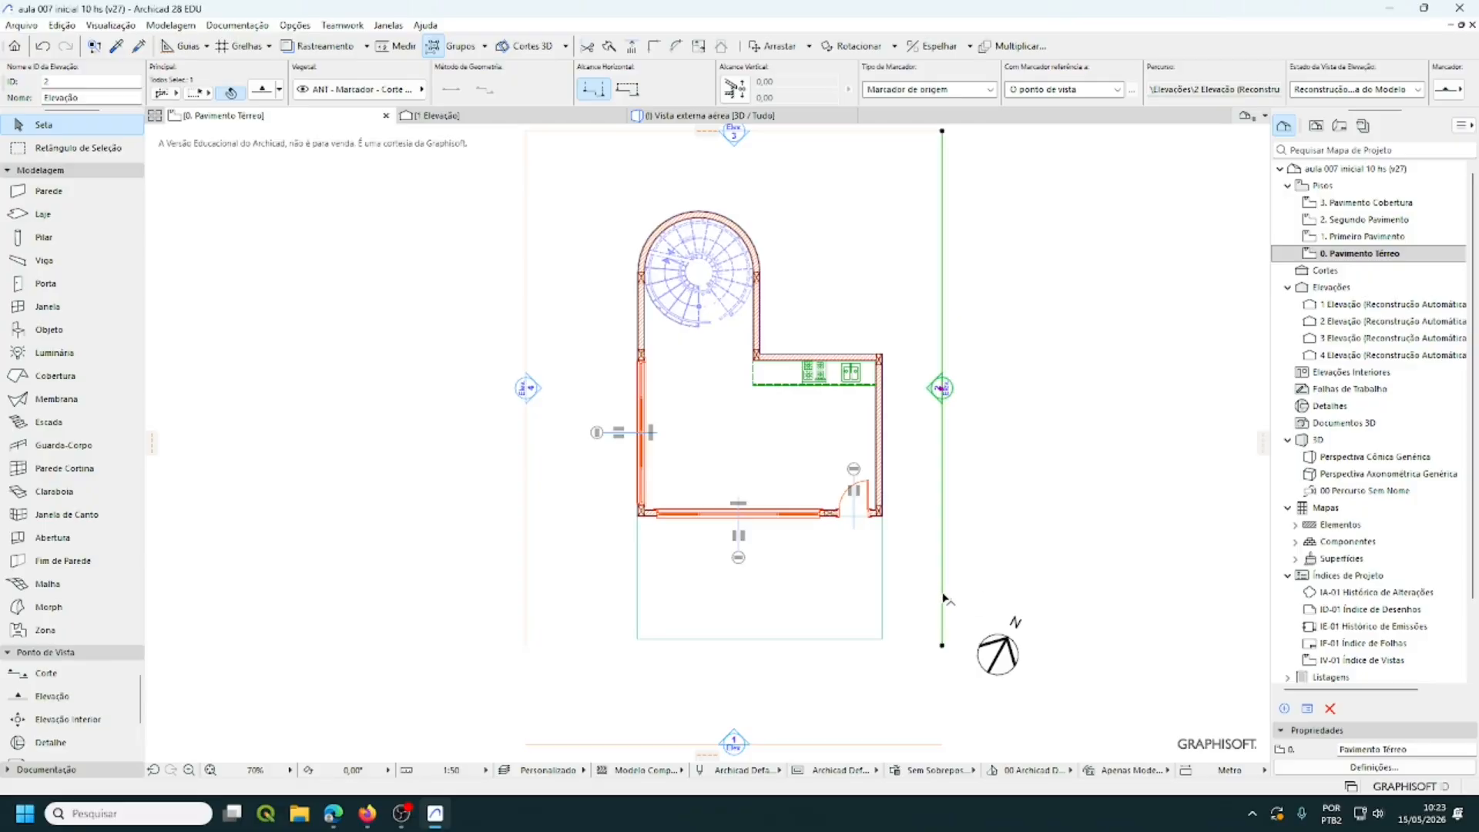
left_click(942, 595)
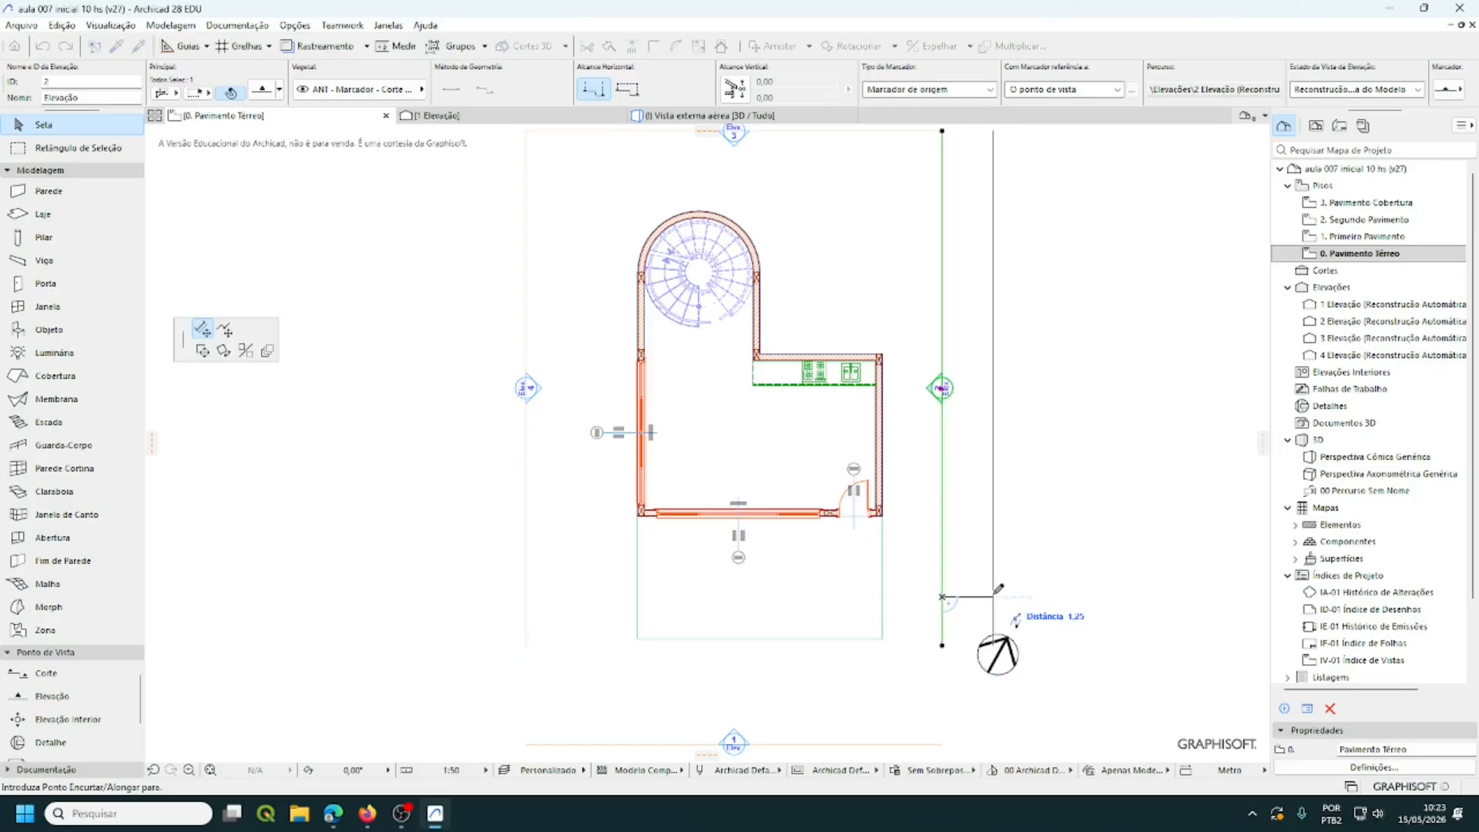
left_click(1000, 591)
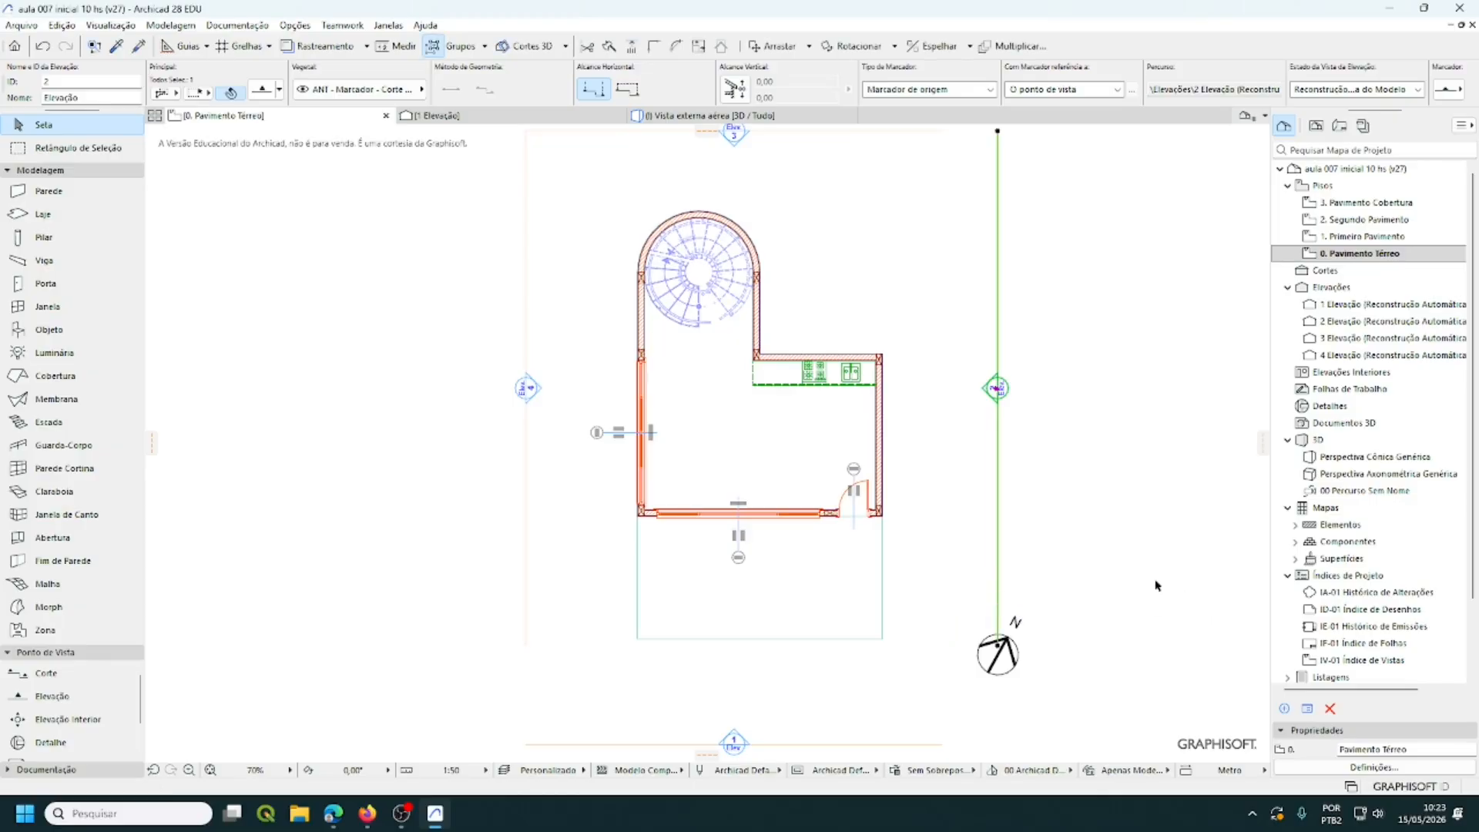
scroll(1153, 583, "down", 3)
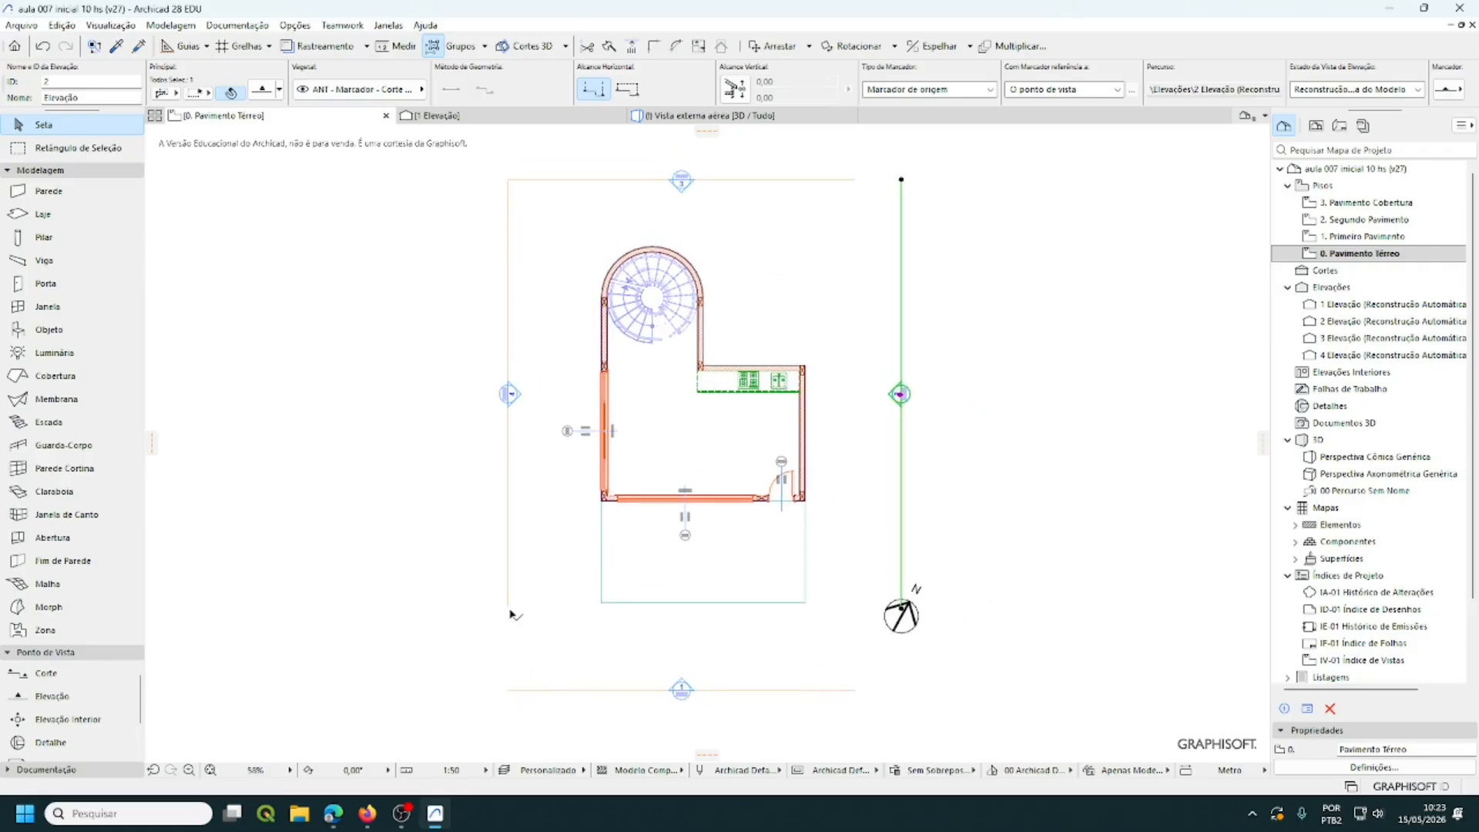
- Stretch the right elevation line downward and the bottom elevation line rightward to meet
left_click(901, 616)
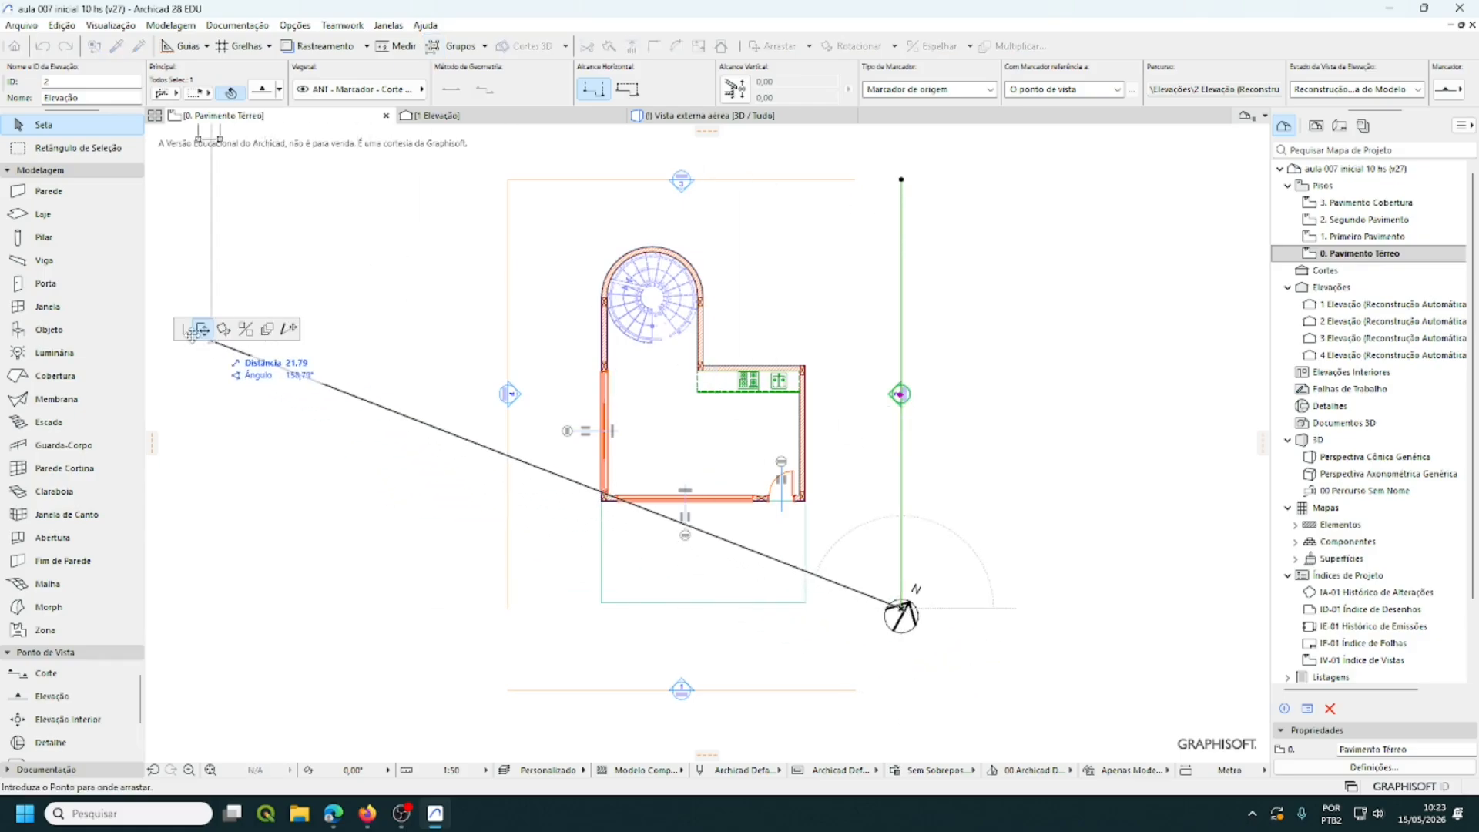
left_click(290, 329)
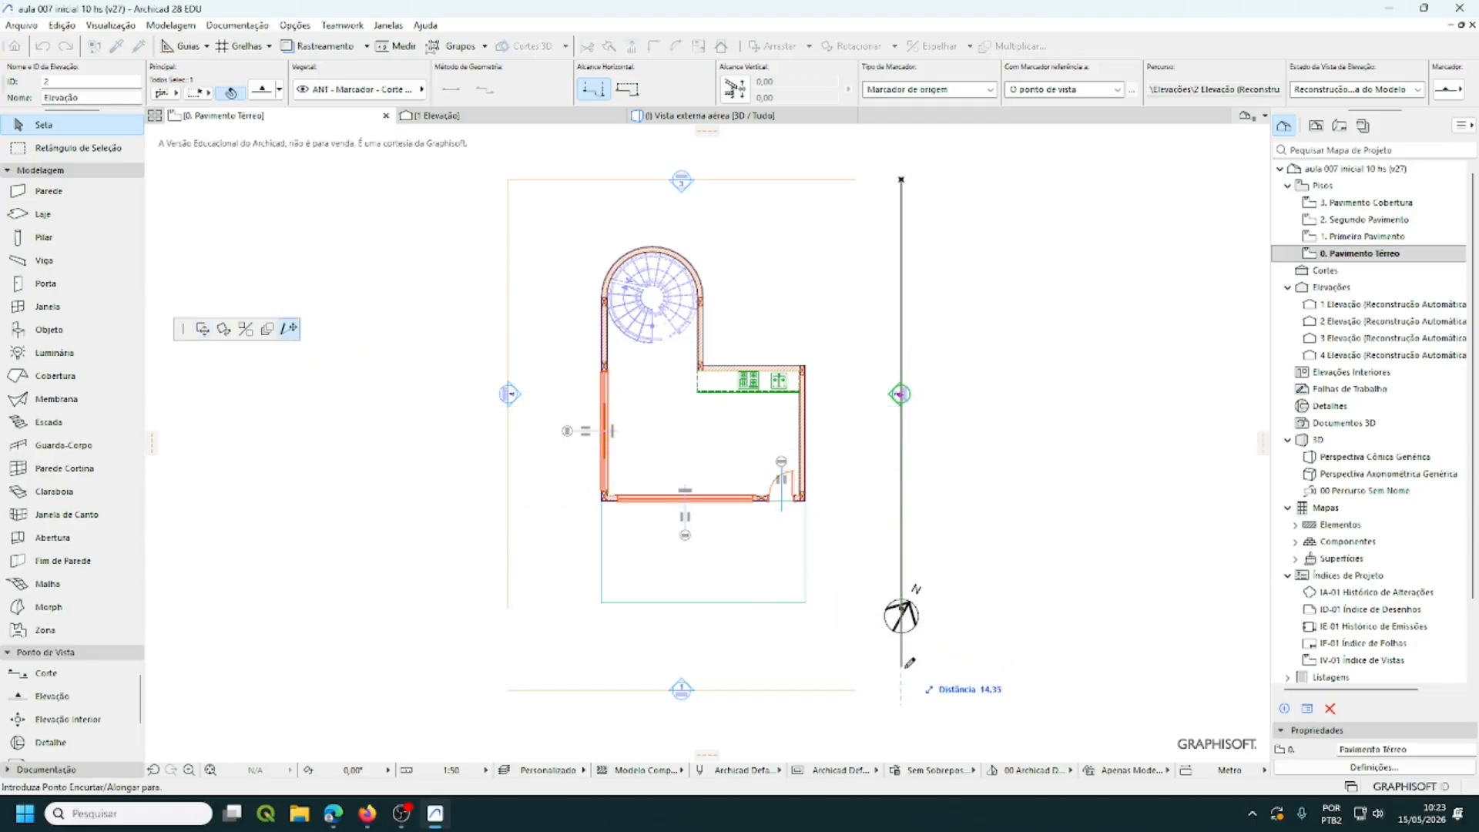
left_click(859, 685)
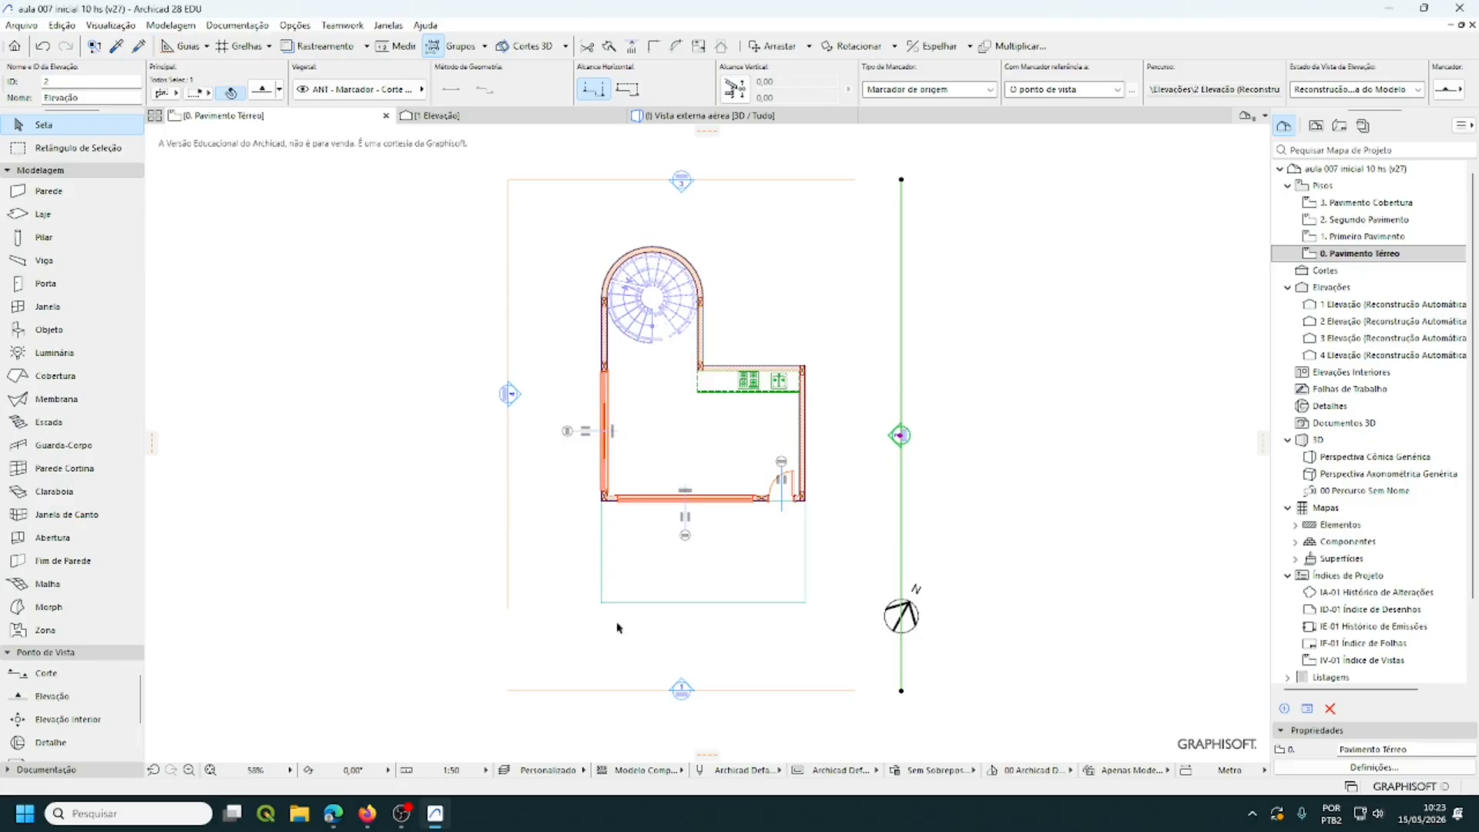
left_click(852, 693)
left_click(855, 691)
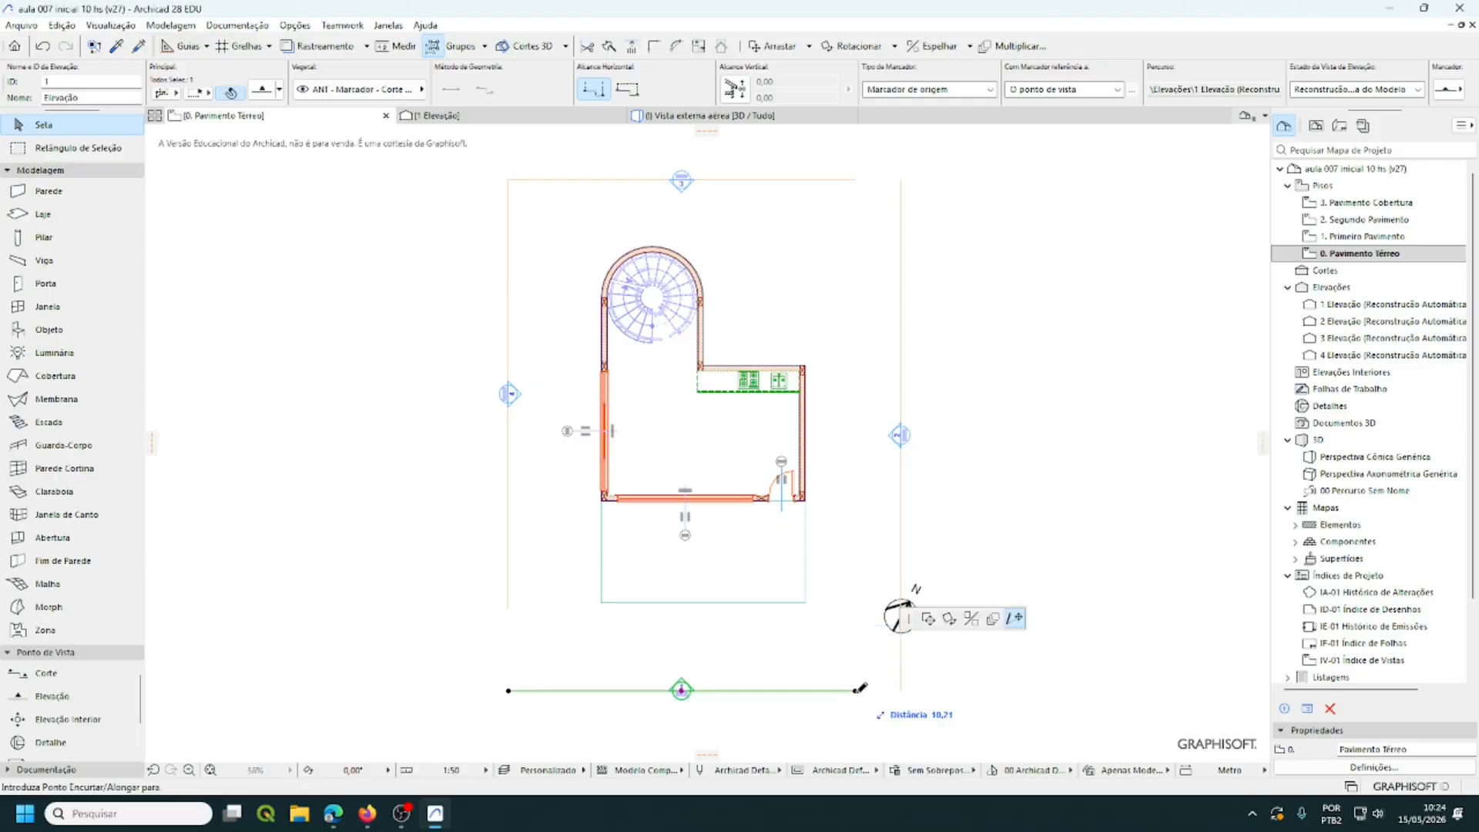
left_click(903, 689)
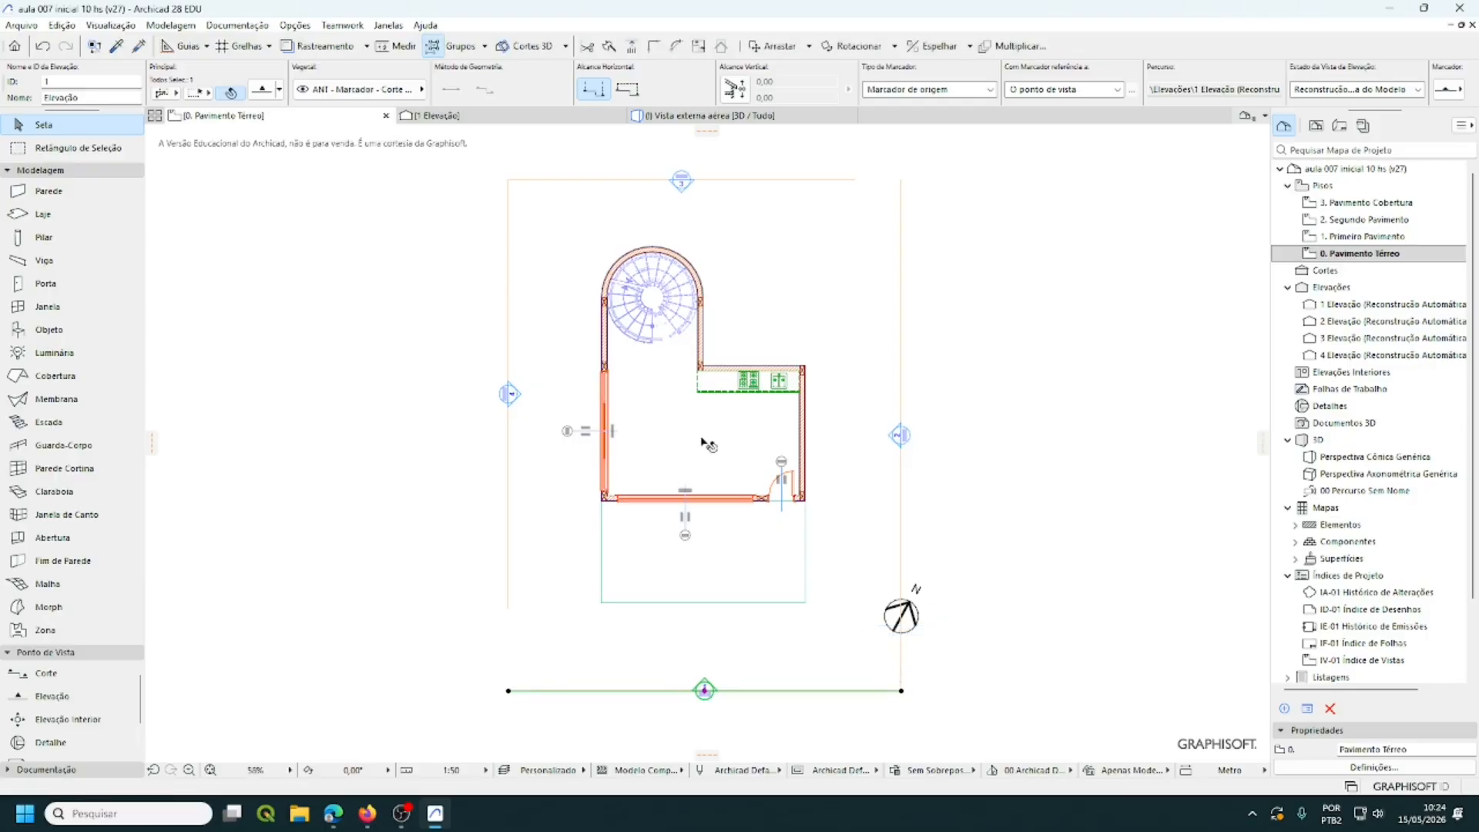
- Stretch the left elevation line down and the top line right to the site's corners
left_click(509, 604)
left_click(508, 609)
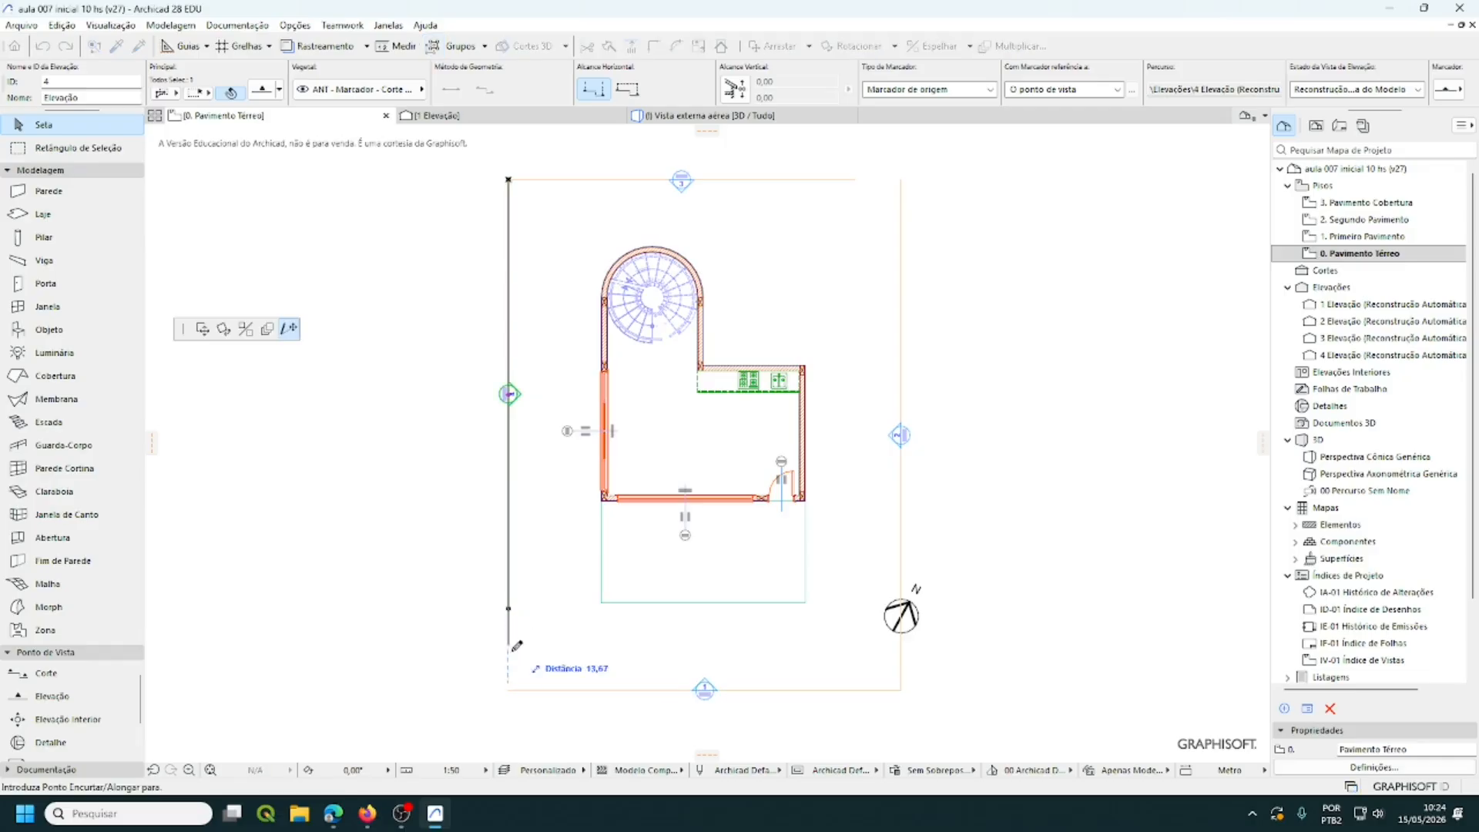
left_click(508, 690)
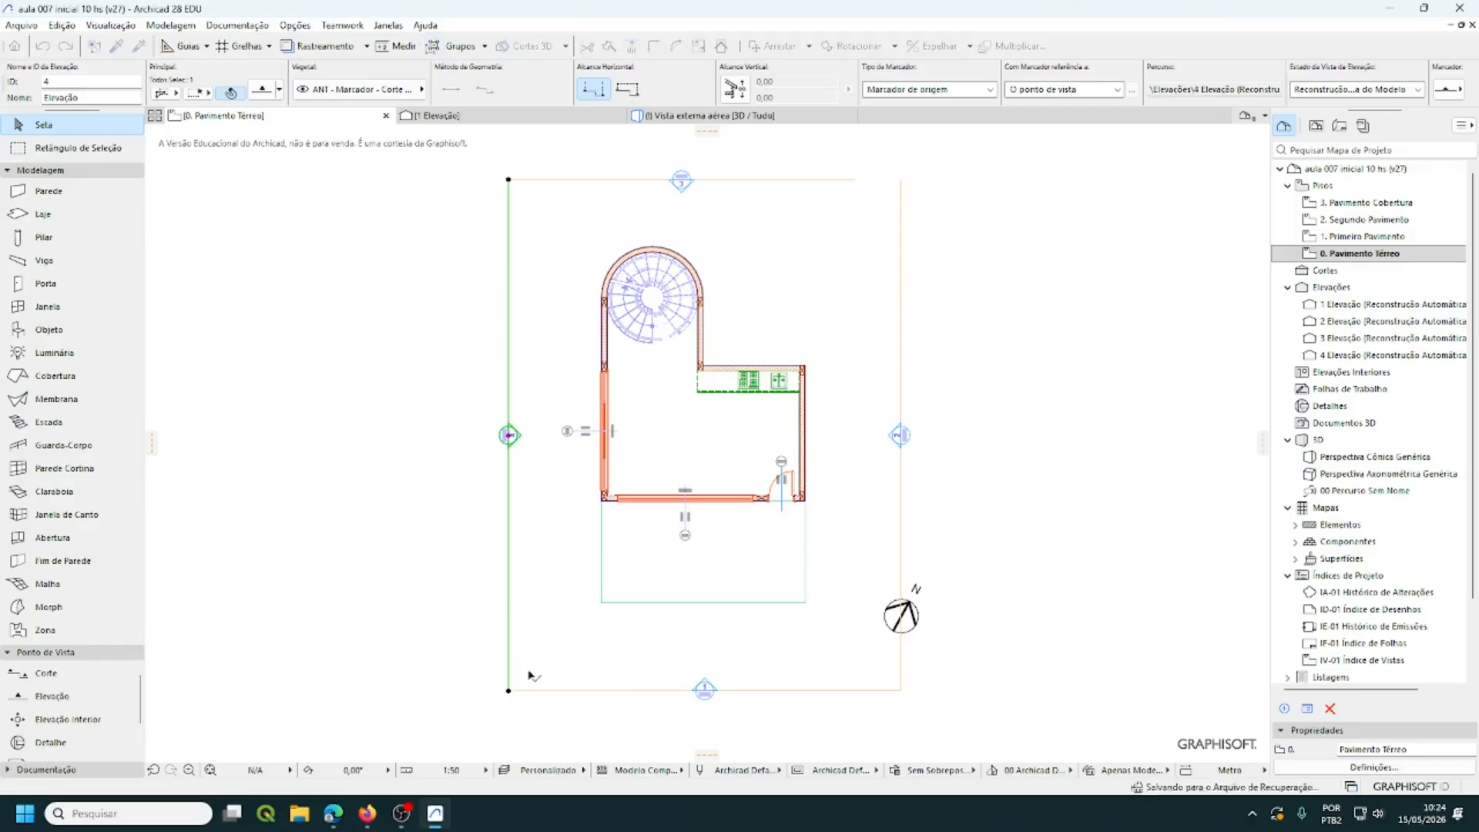
left_click(852, 180)
left_click(855, 180)
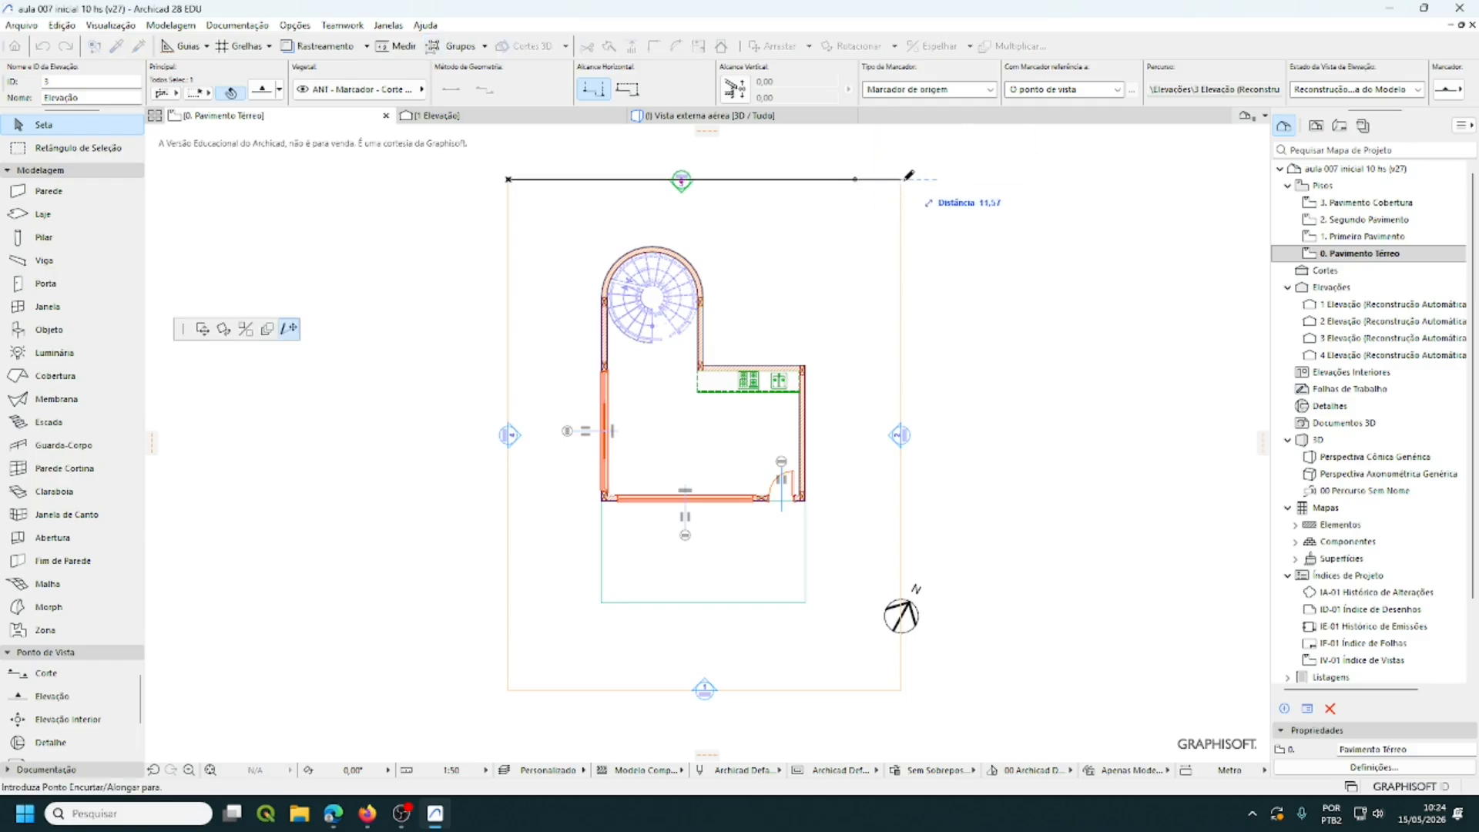
left_click(901, 179)
left_click(1031, 383)
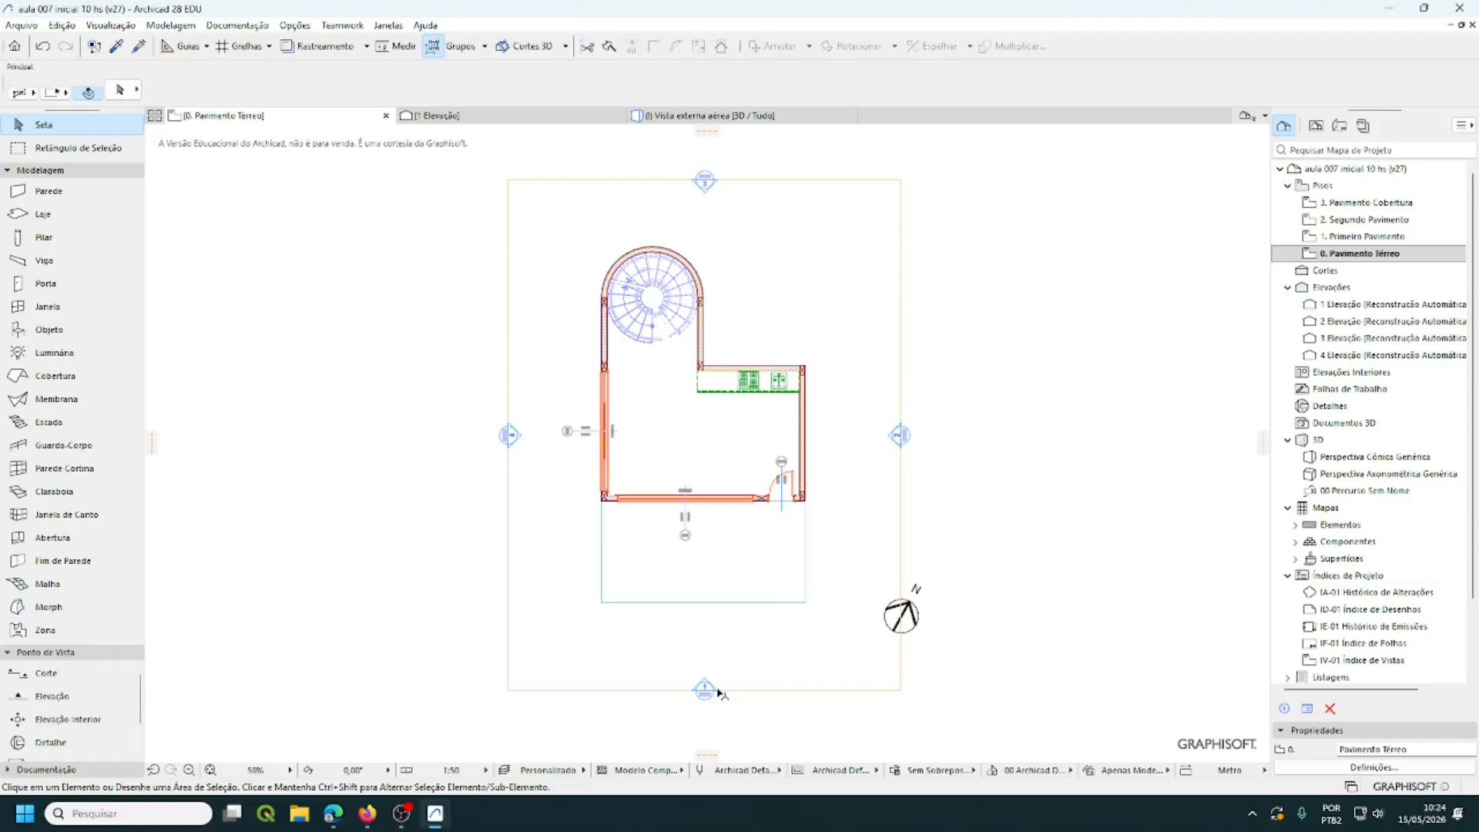
left_click(762, 691)
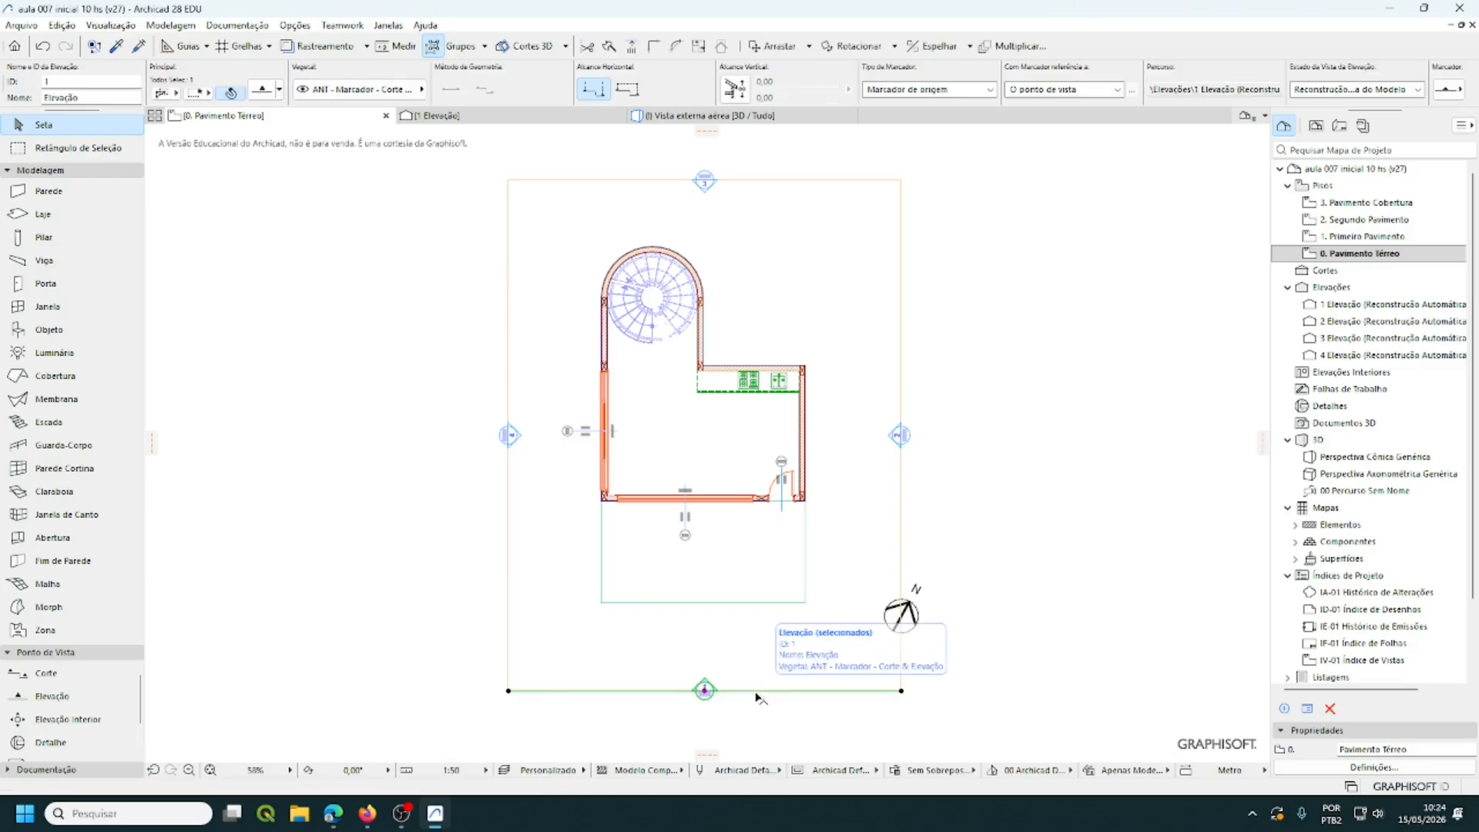
left_click(509, 690)
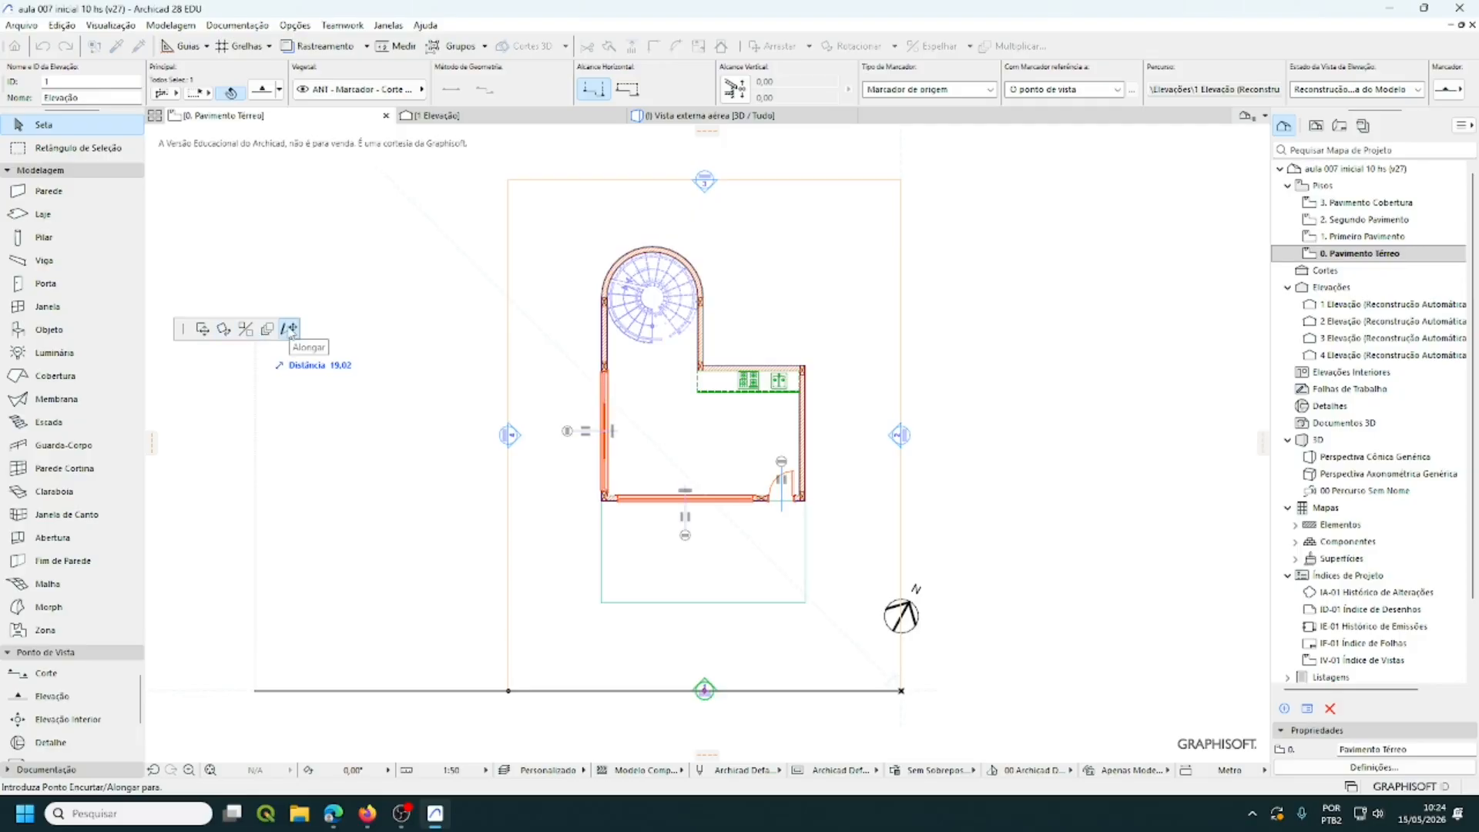
left_click_drag(182, 329, 290, 429)
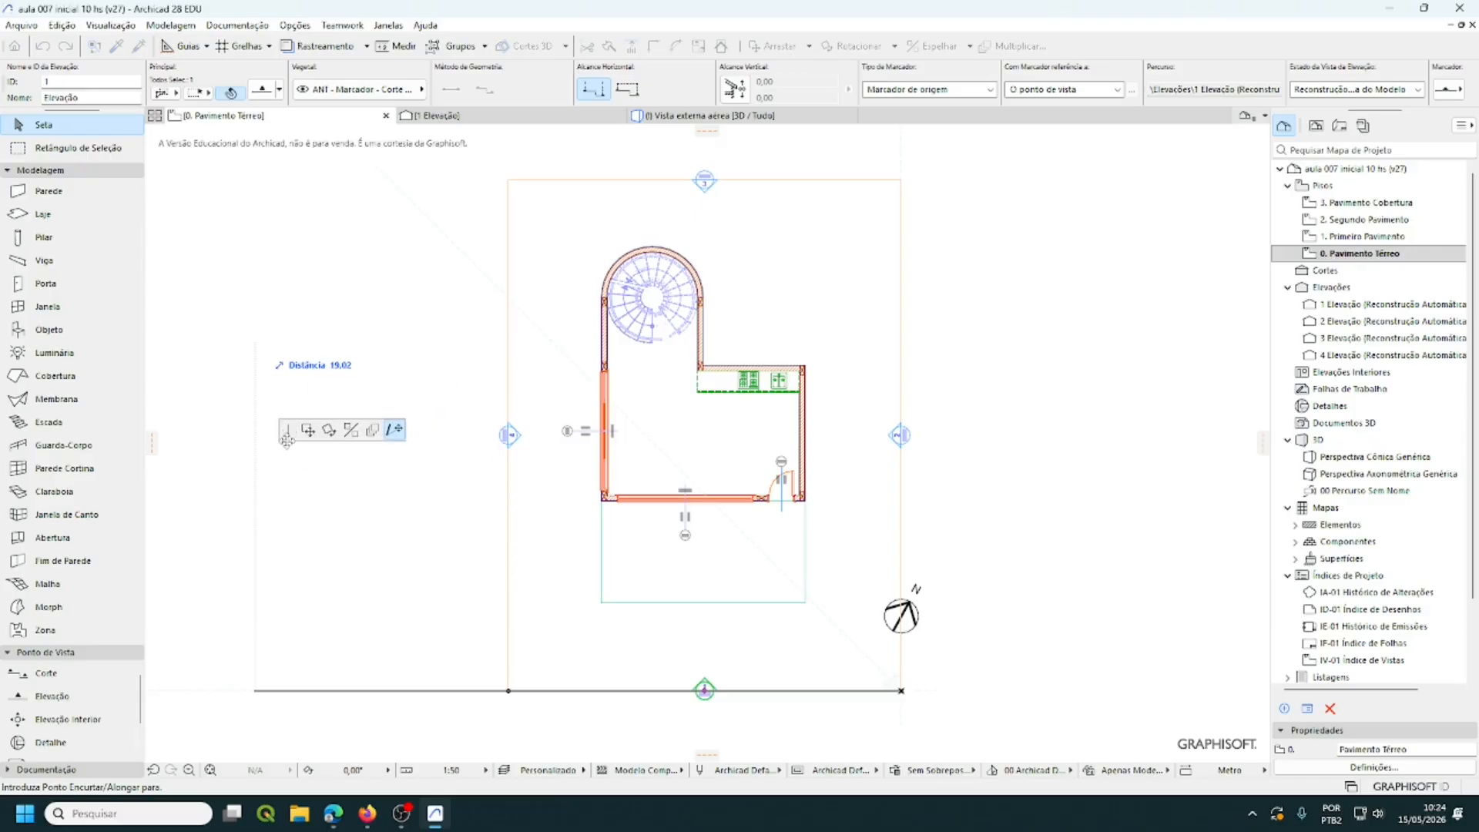
left_click(307, 430)
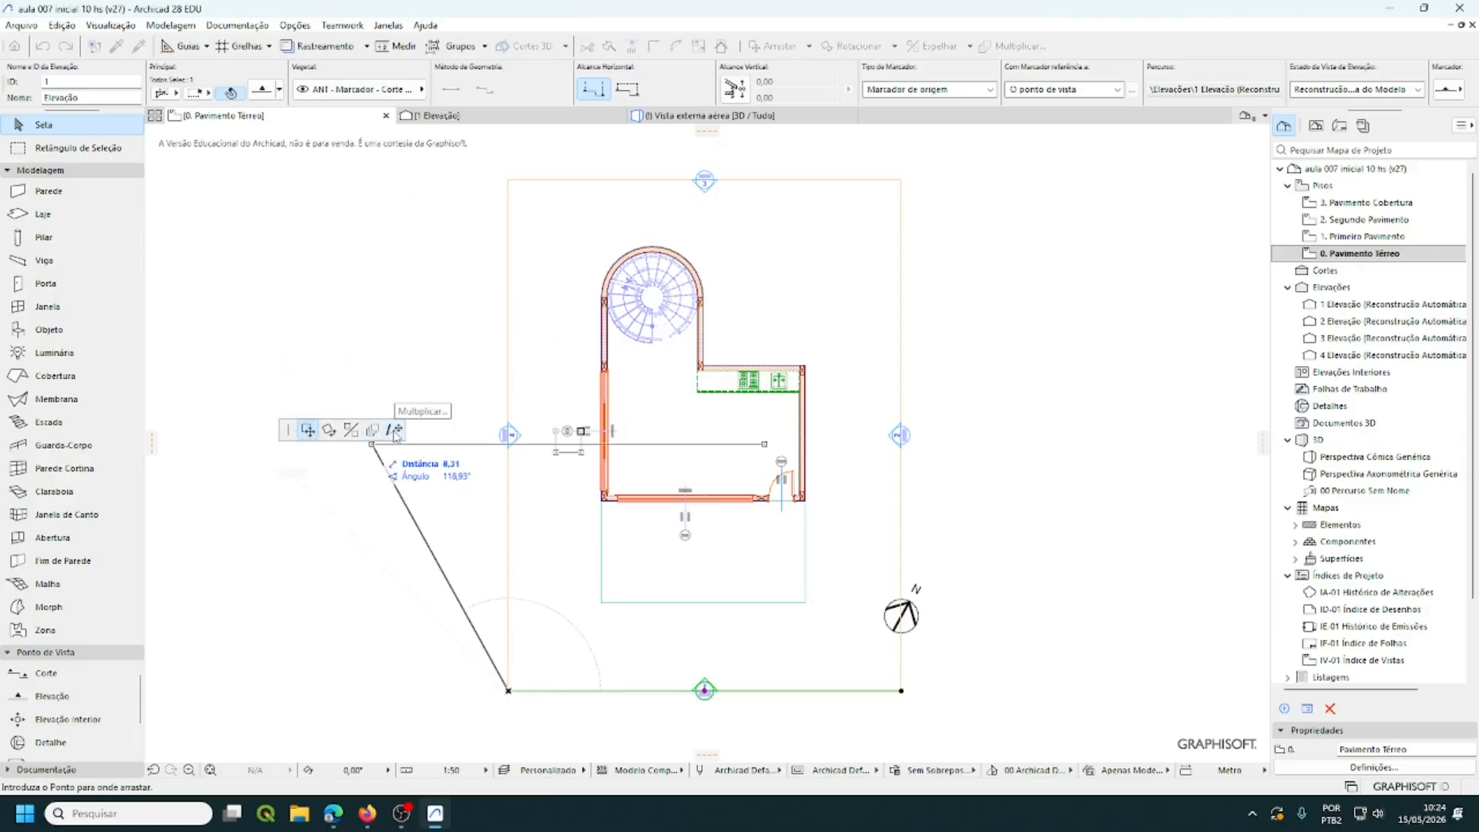
left_click(397, 430)
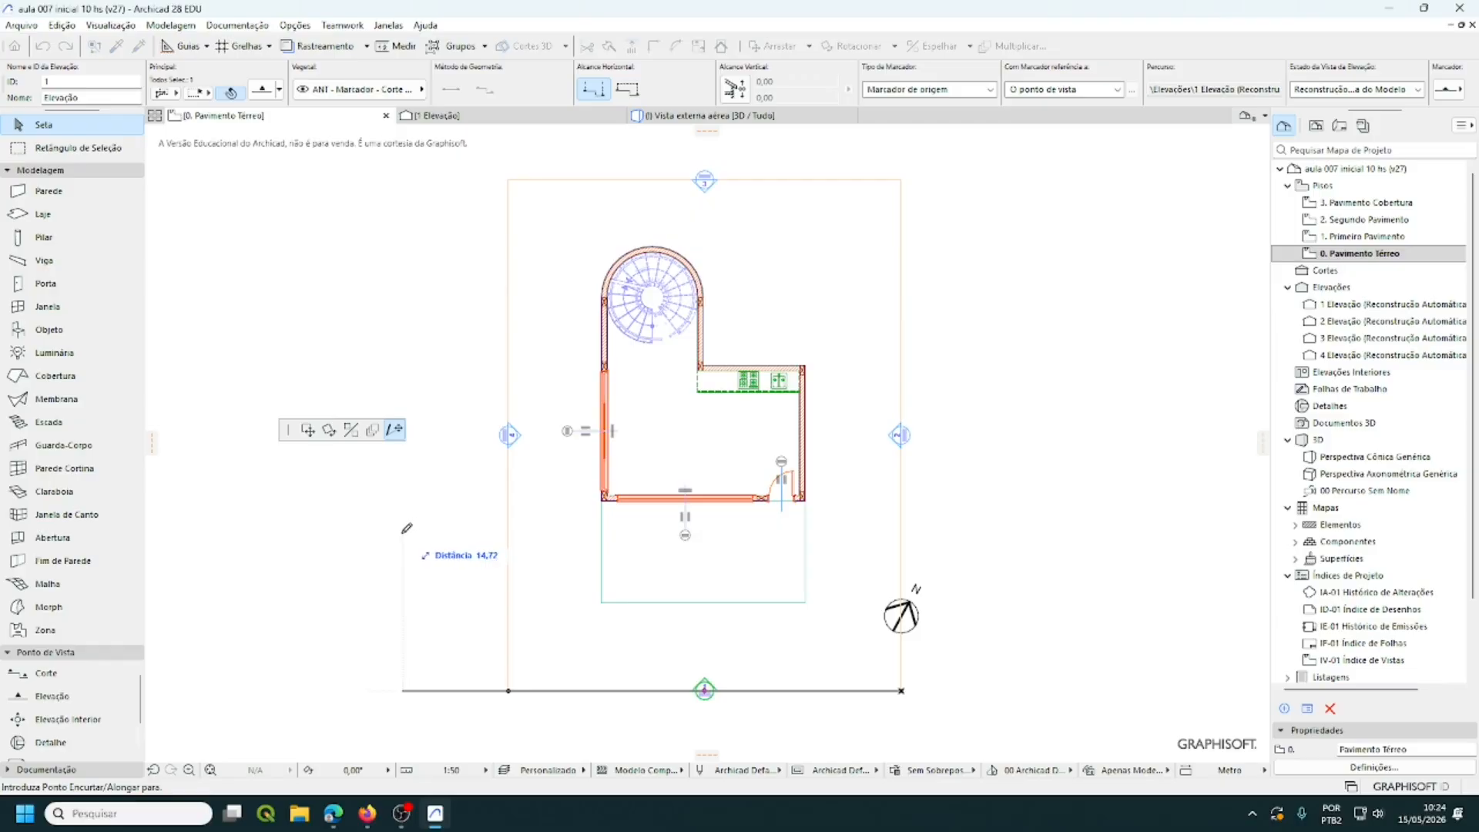
key("Escape")
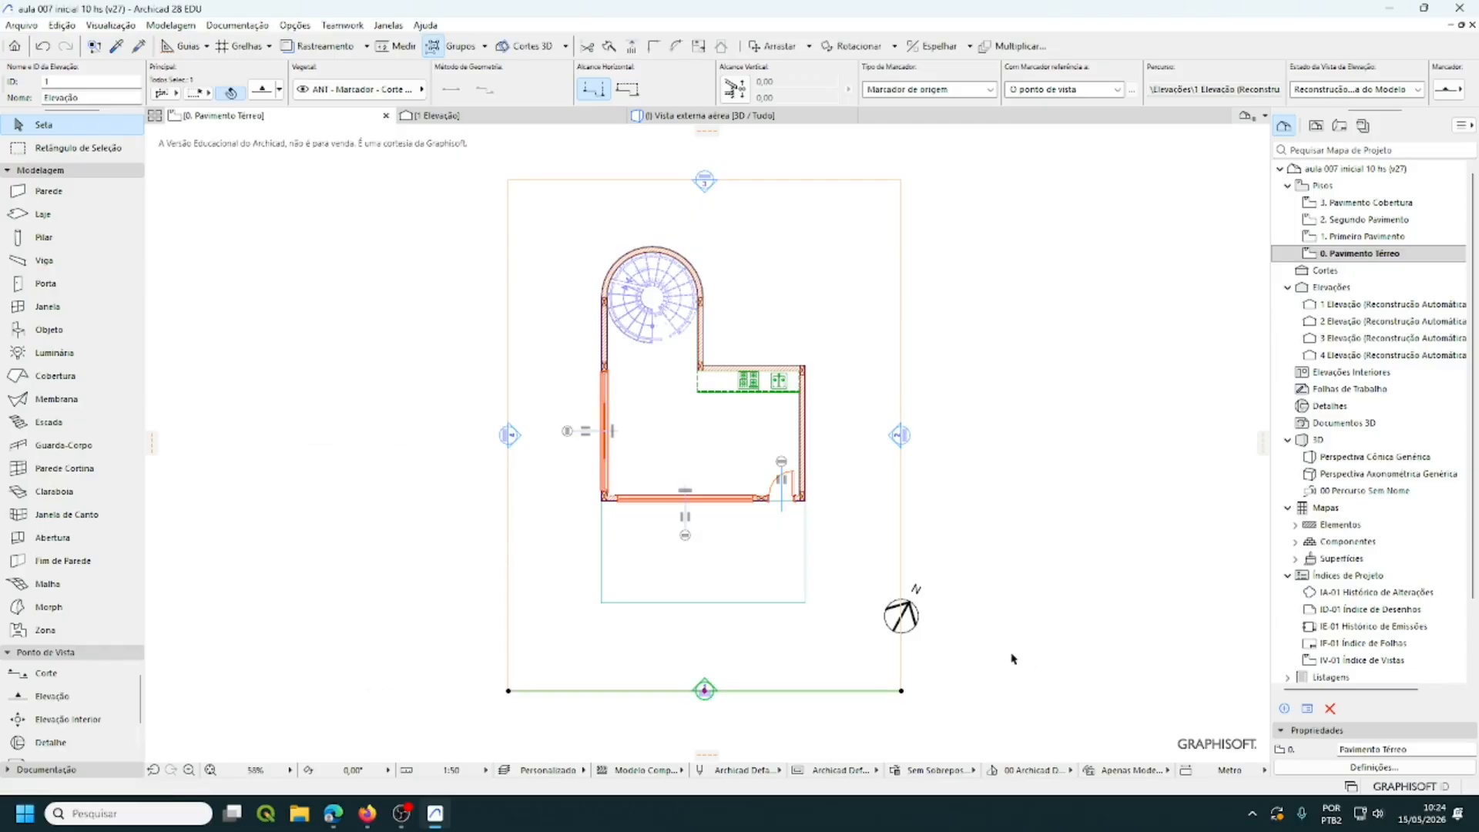
key("Escape")
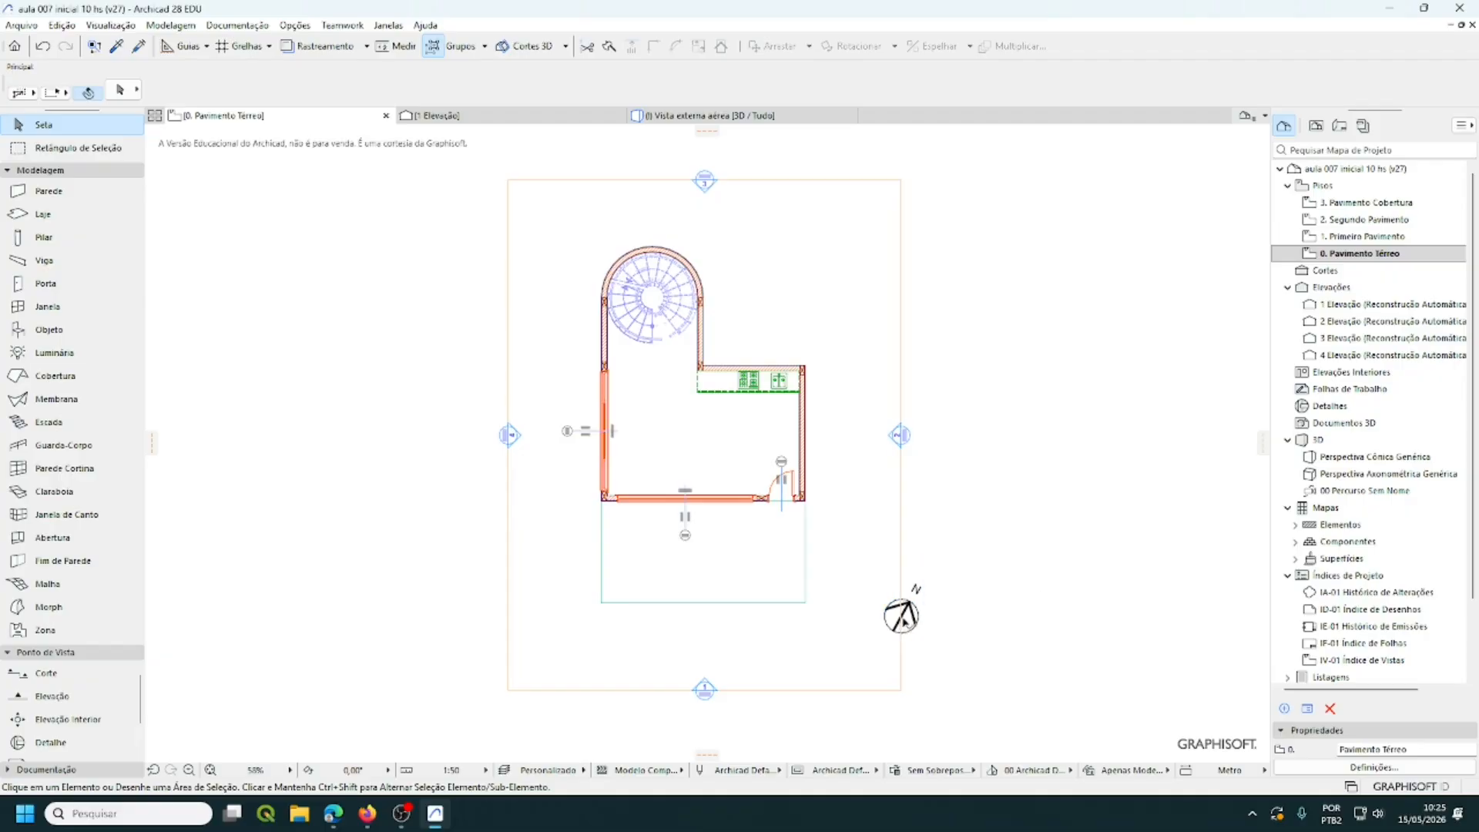
- Drag the north arrow to the right, just outside the site boundary
left_click(909, 620)
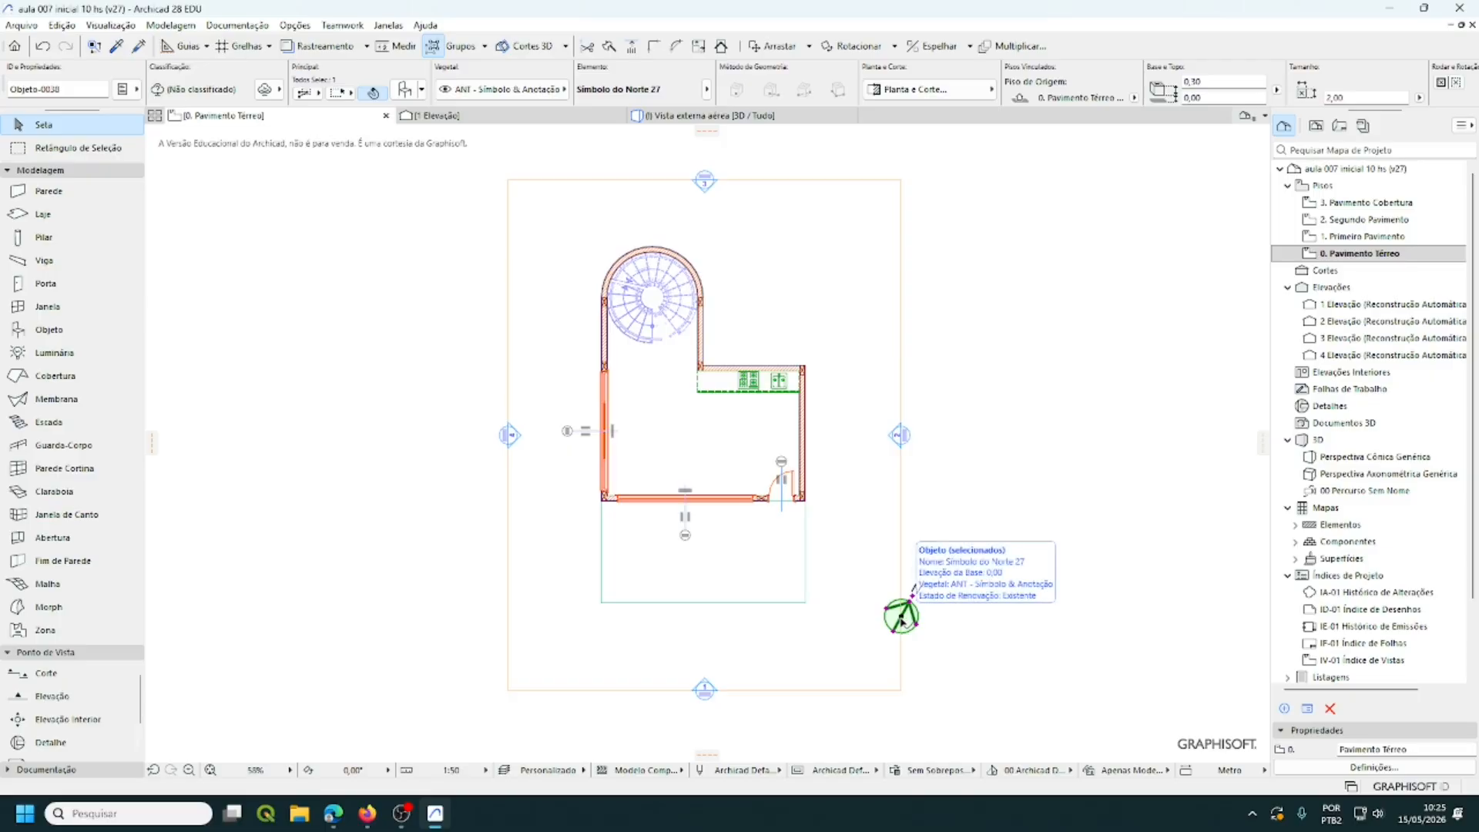
left_click(902, 621)
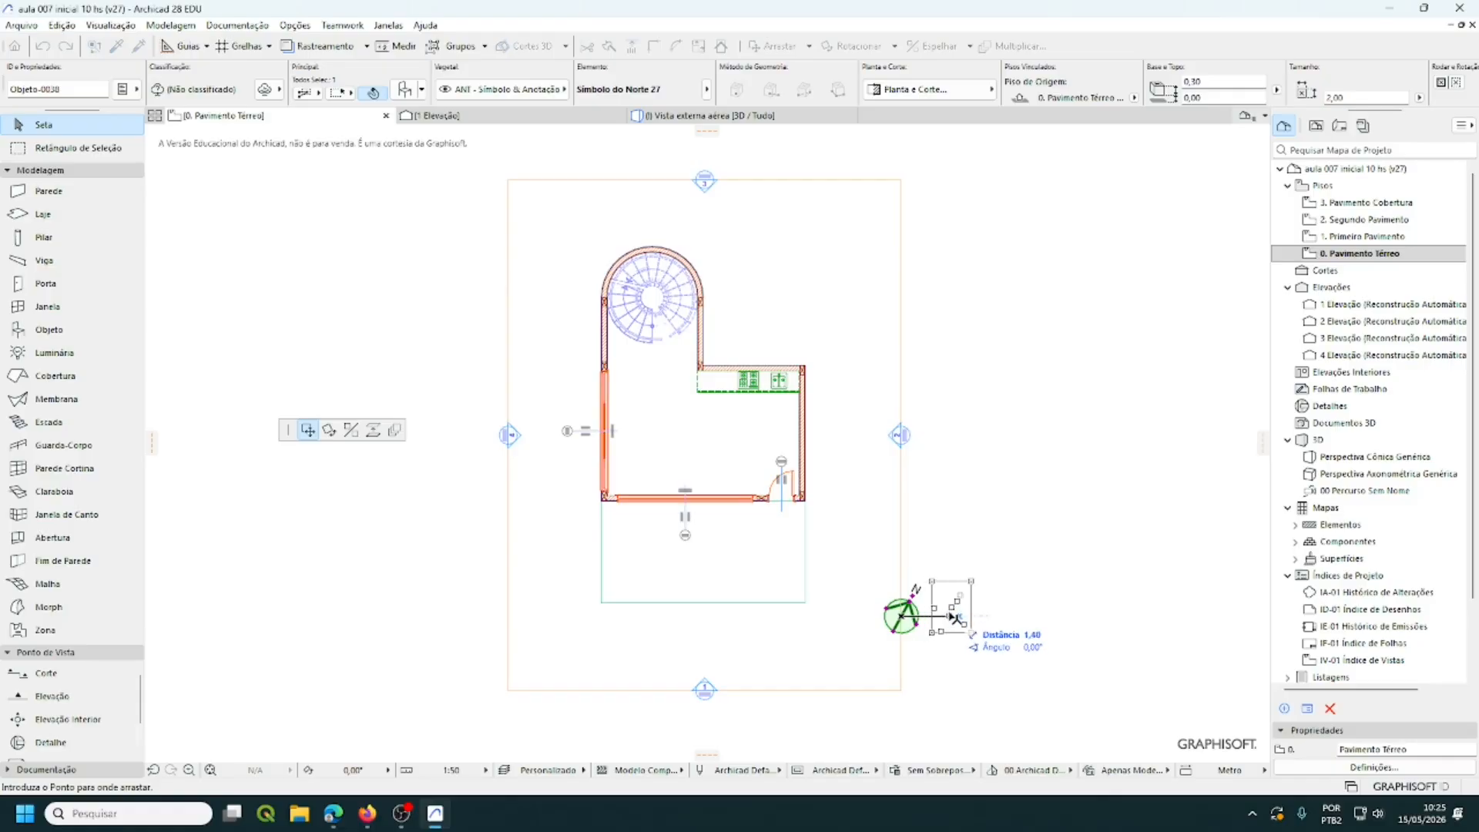
left_click(956, 617)
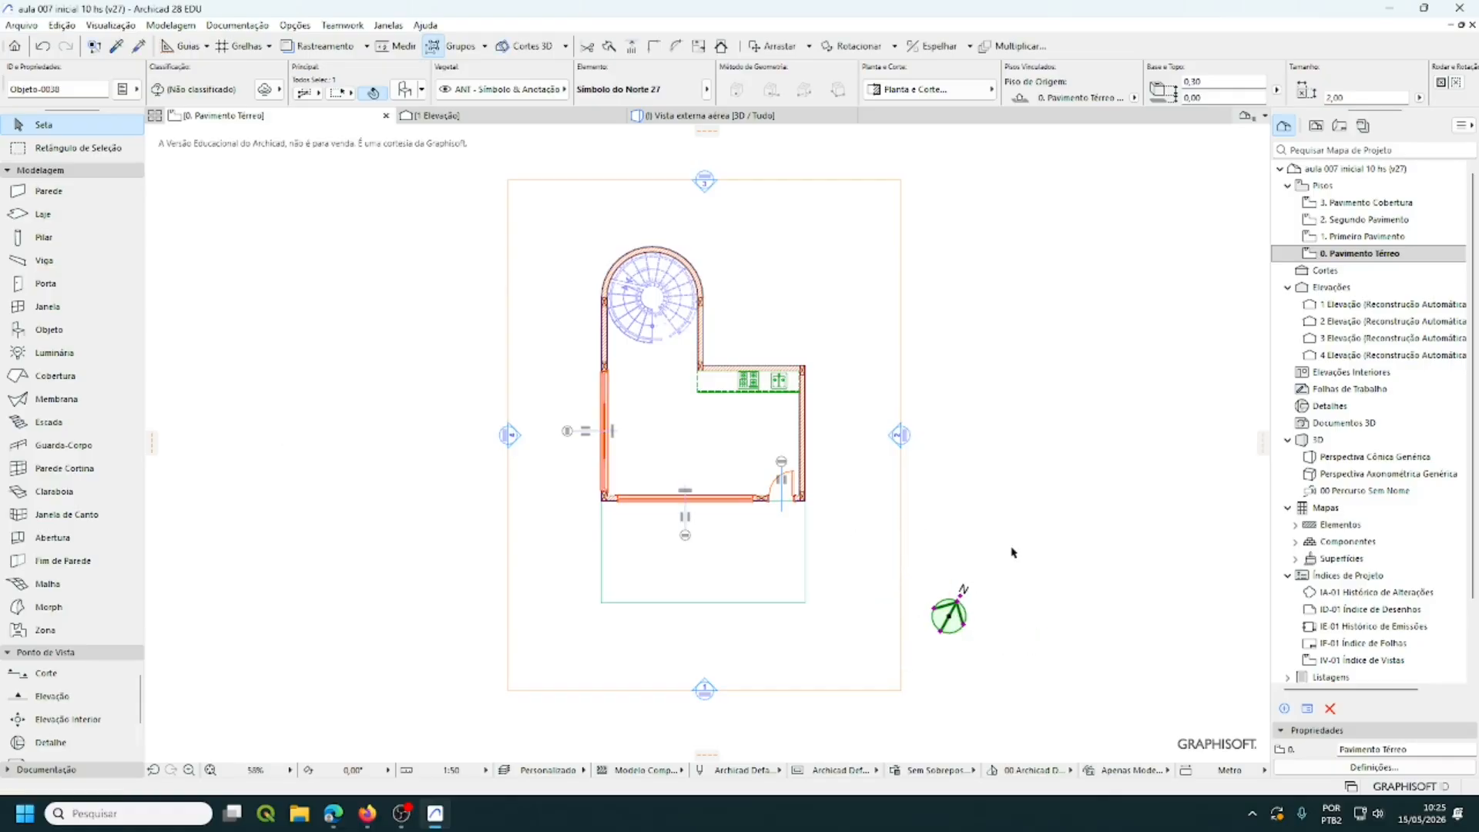
left_click(1040, 561)
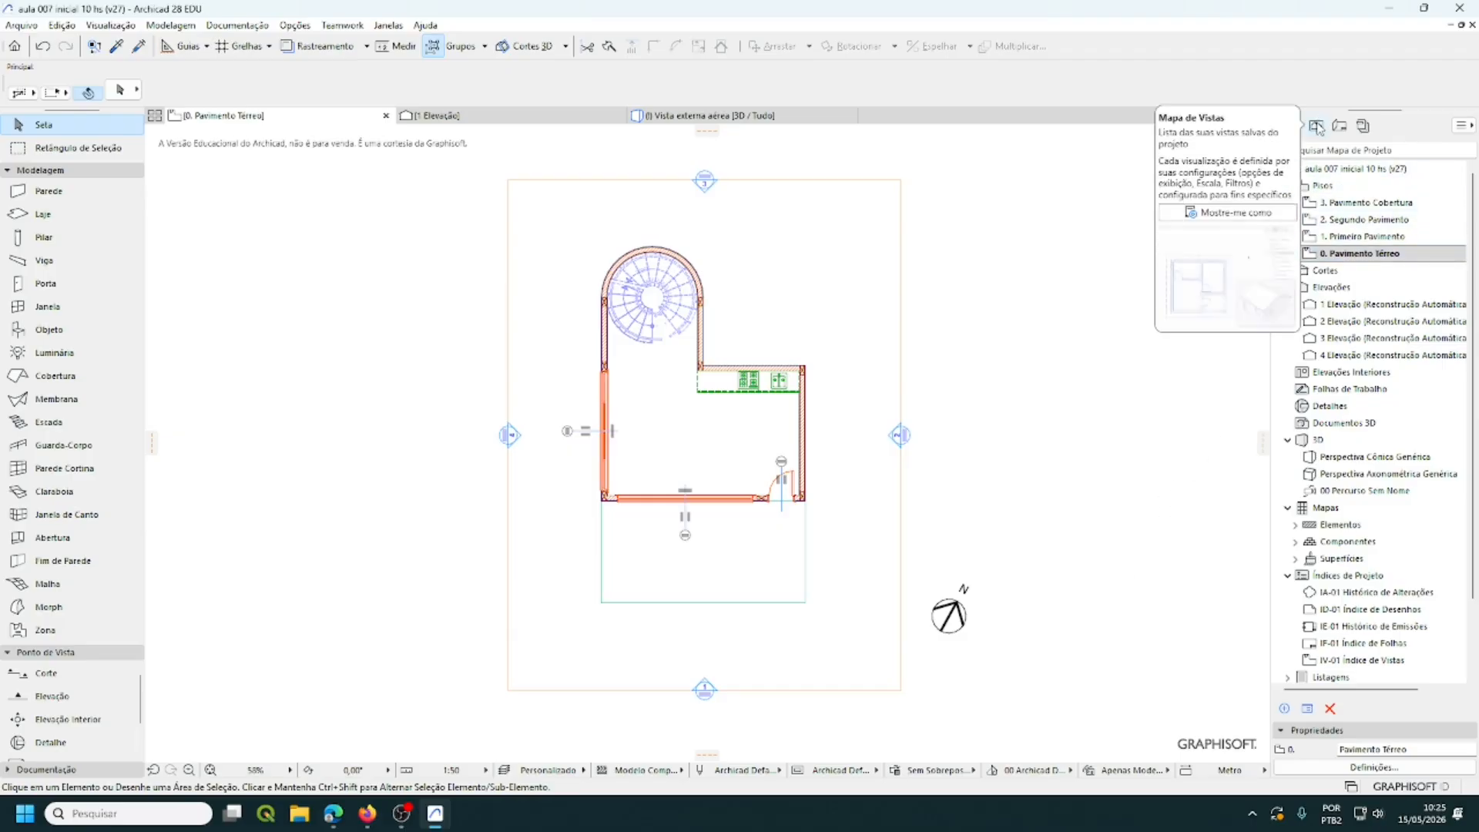
- In the View Map, expand the Projeto Legal folder and bring up its context menu
left_click(1317, 125)
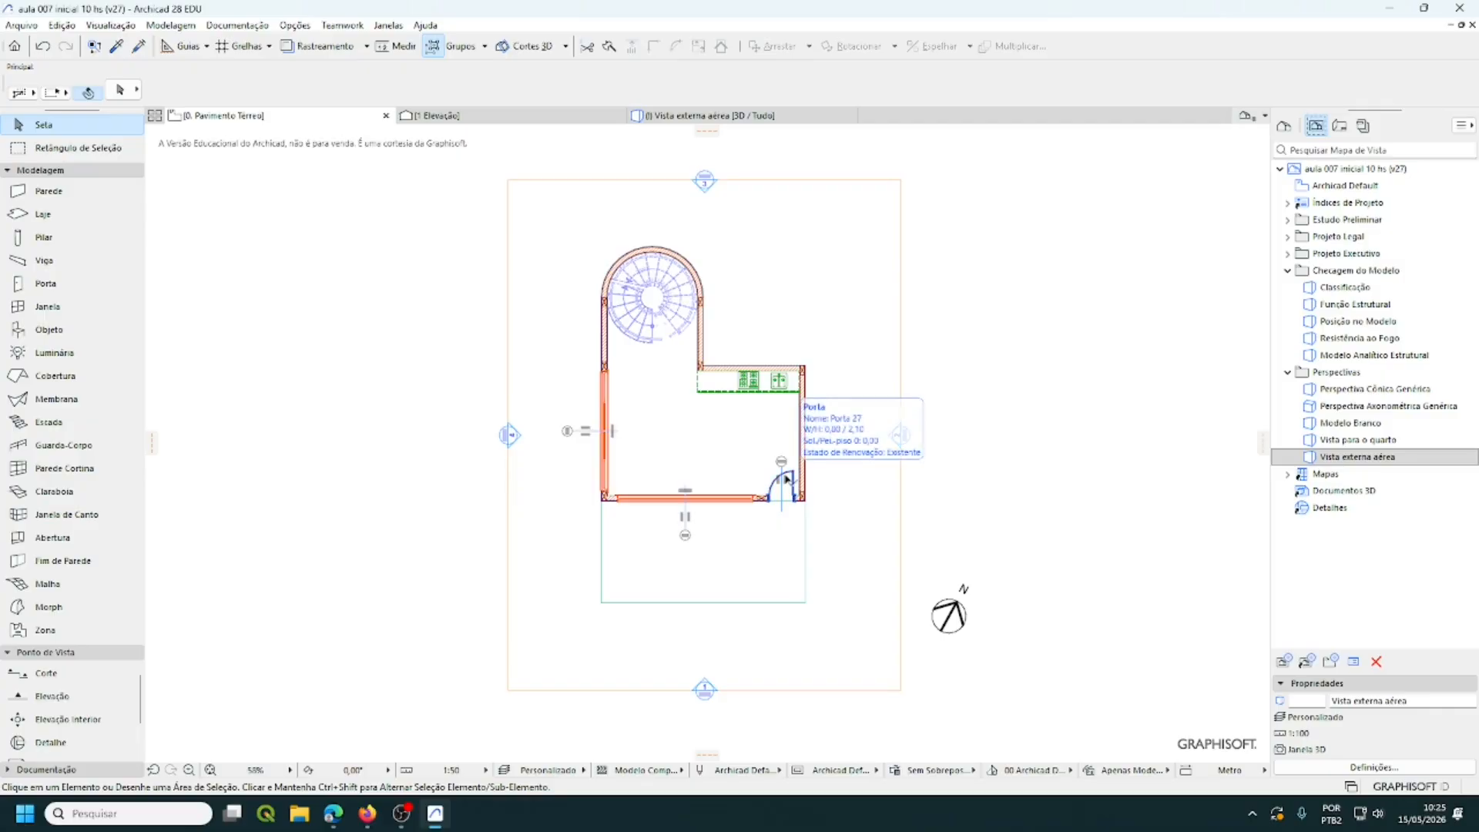
left_click(1288, 237)
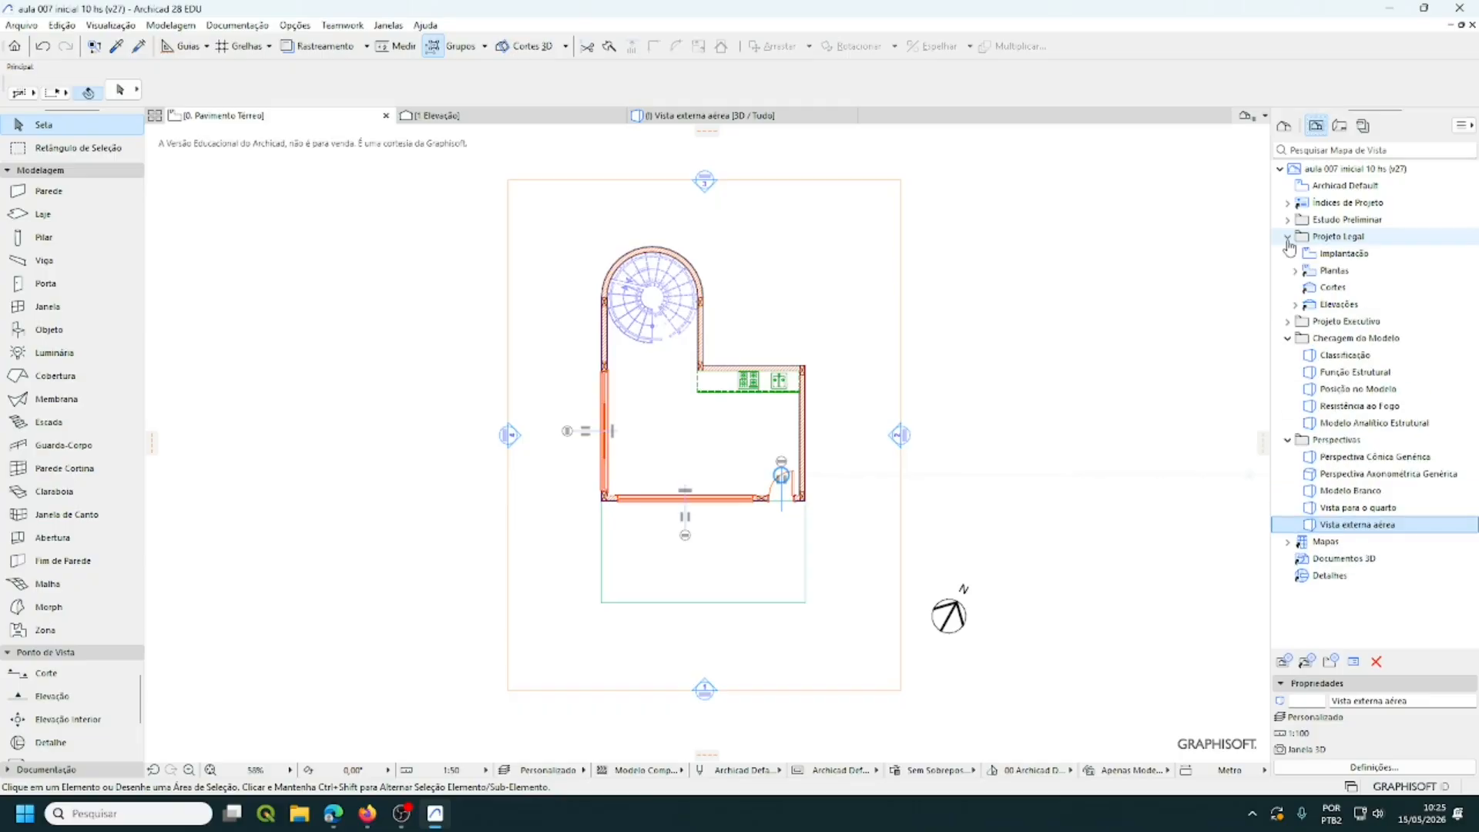
right_click(1349, 239)
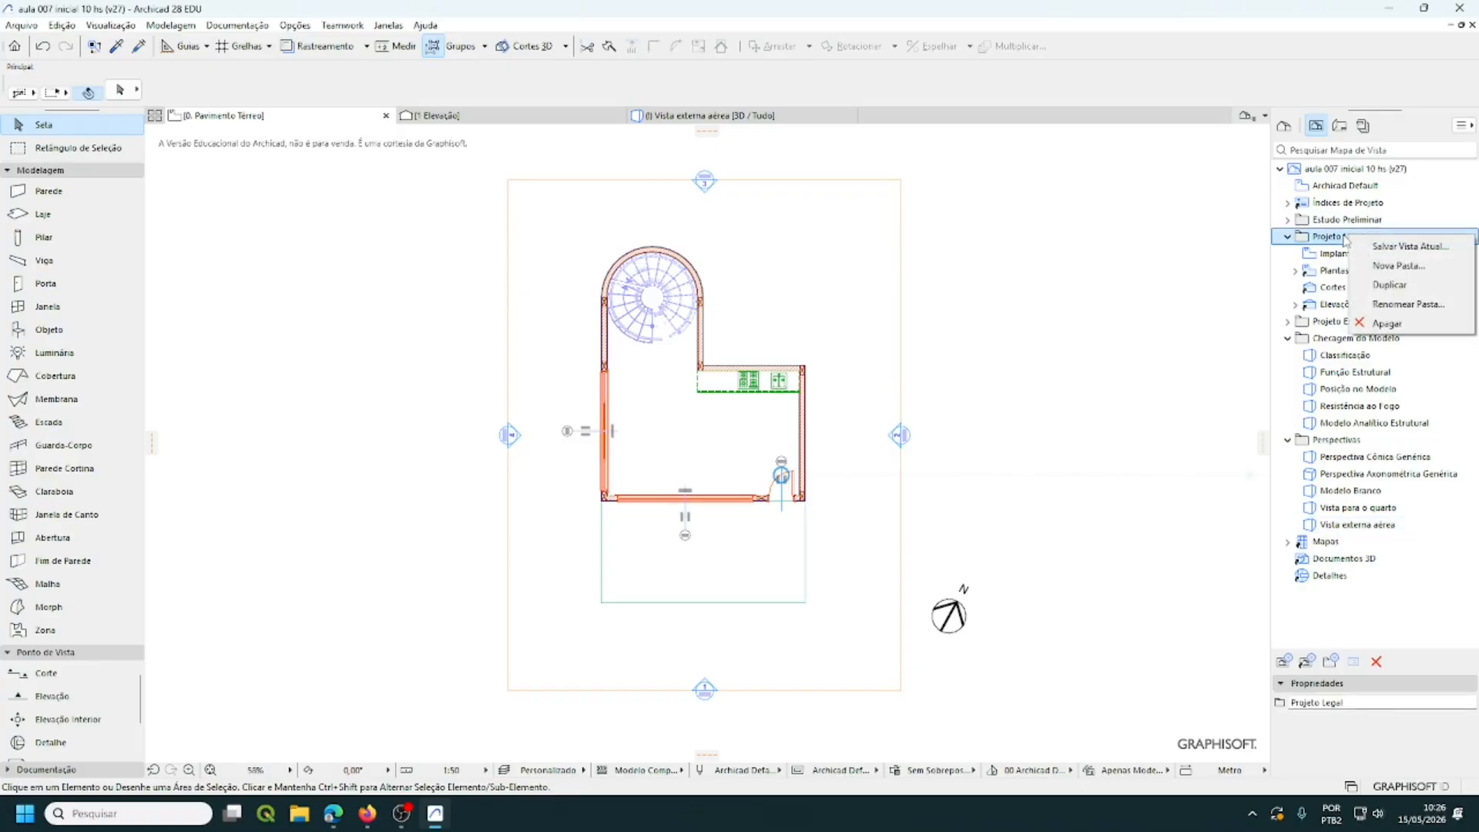
- Cancel the Salvar Vista dialog without saving and go back to the Project Map tree
left_click(1395, 249)
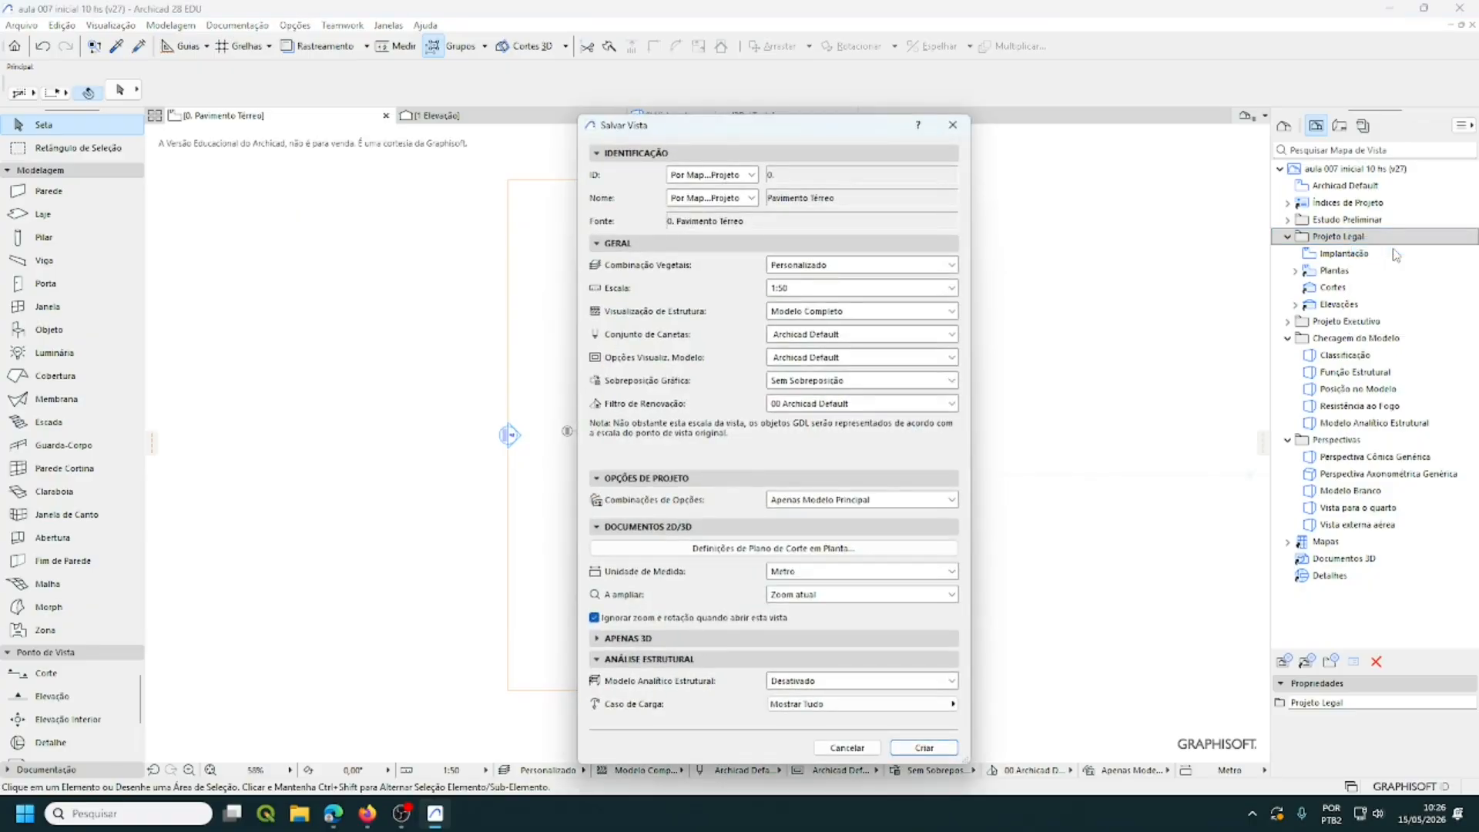
left_click(951, 126)
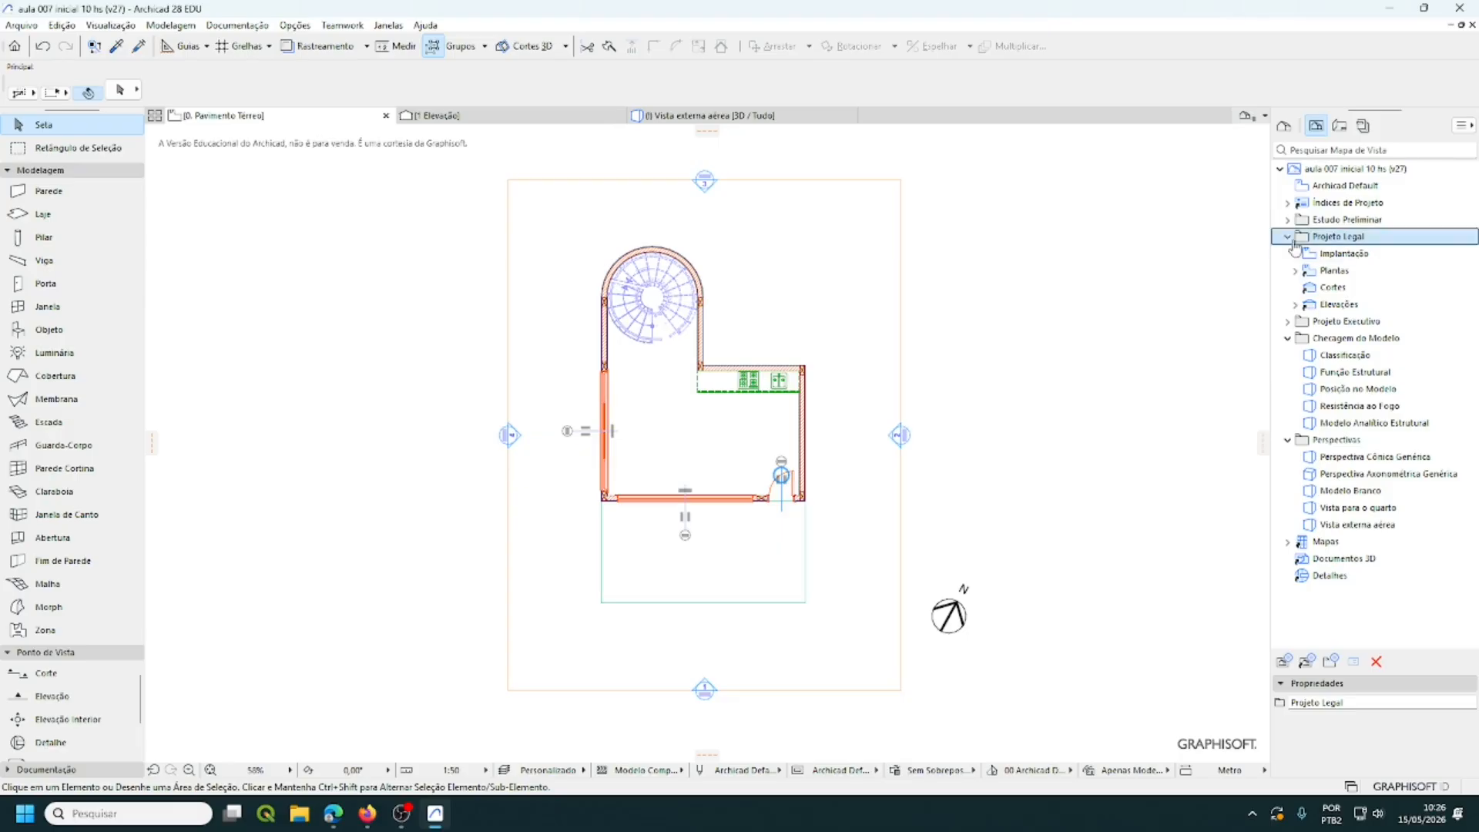
left_click(1283, 126)
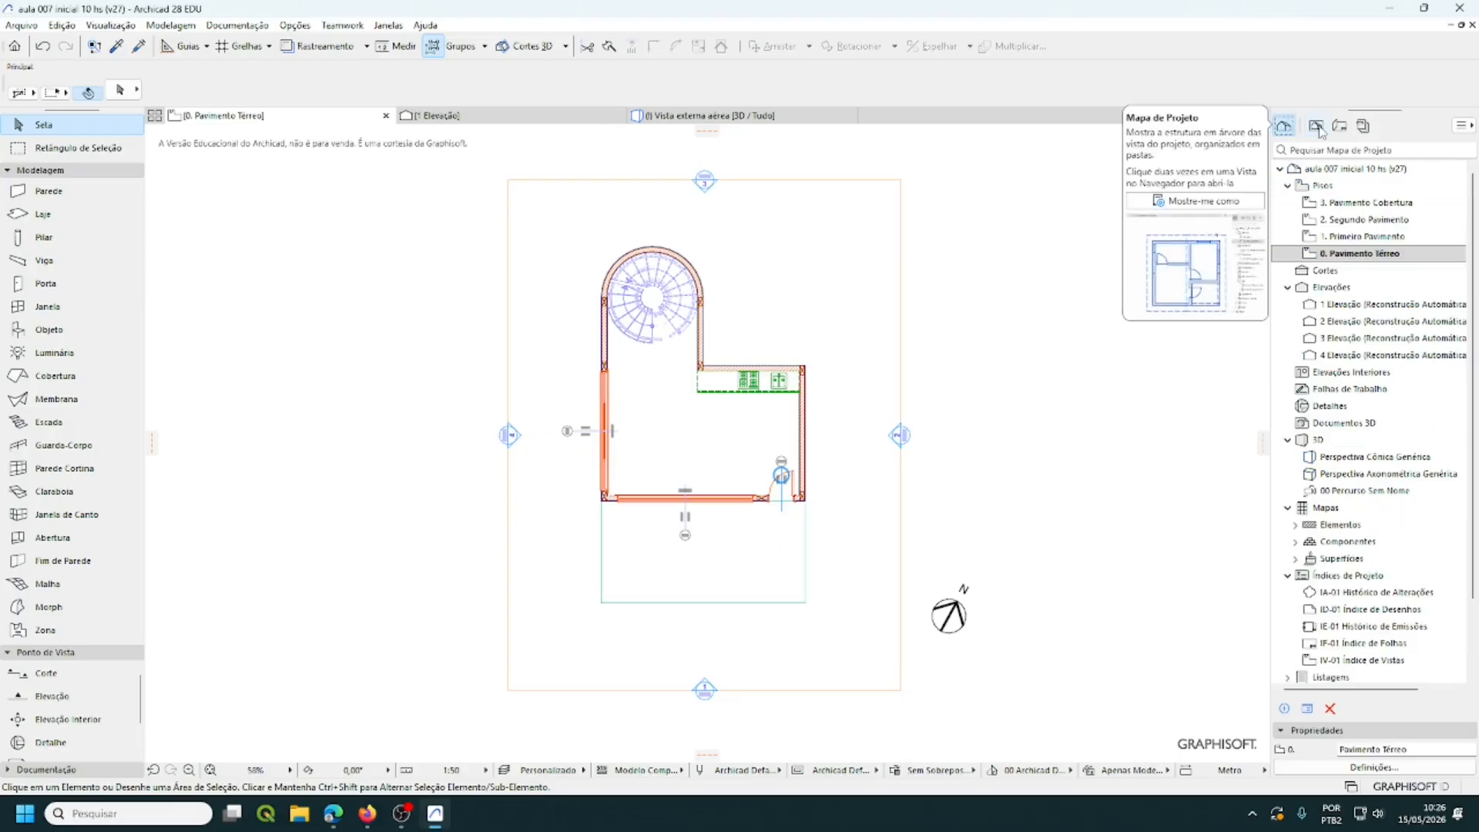
- Save the current plan in Projeto Legal as custom-named view 'Planta baixa técnica do térreo'
left_click(1317, 126)
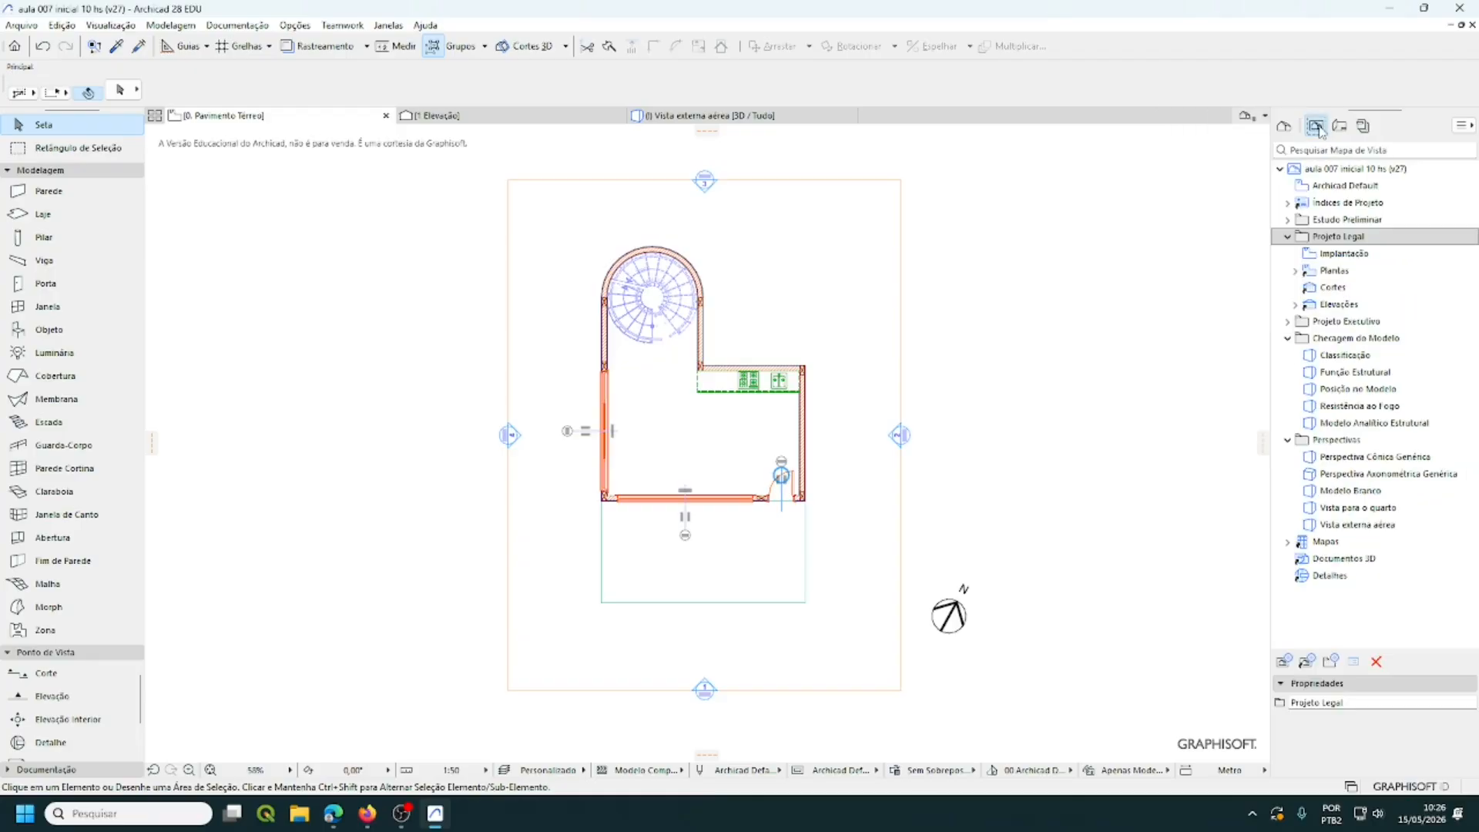
right_click(1337, 238)
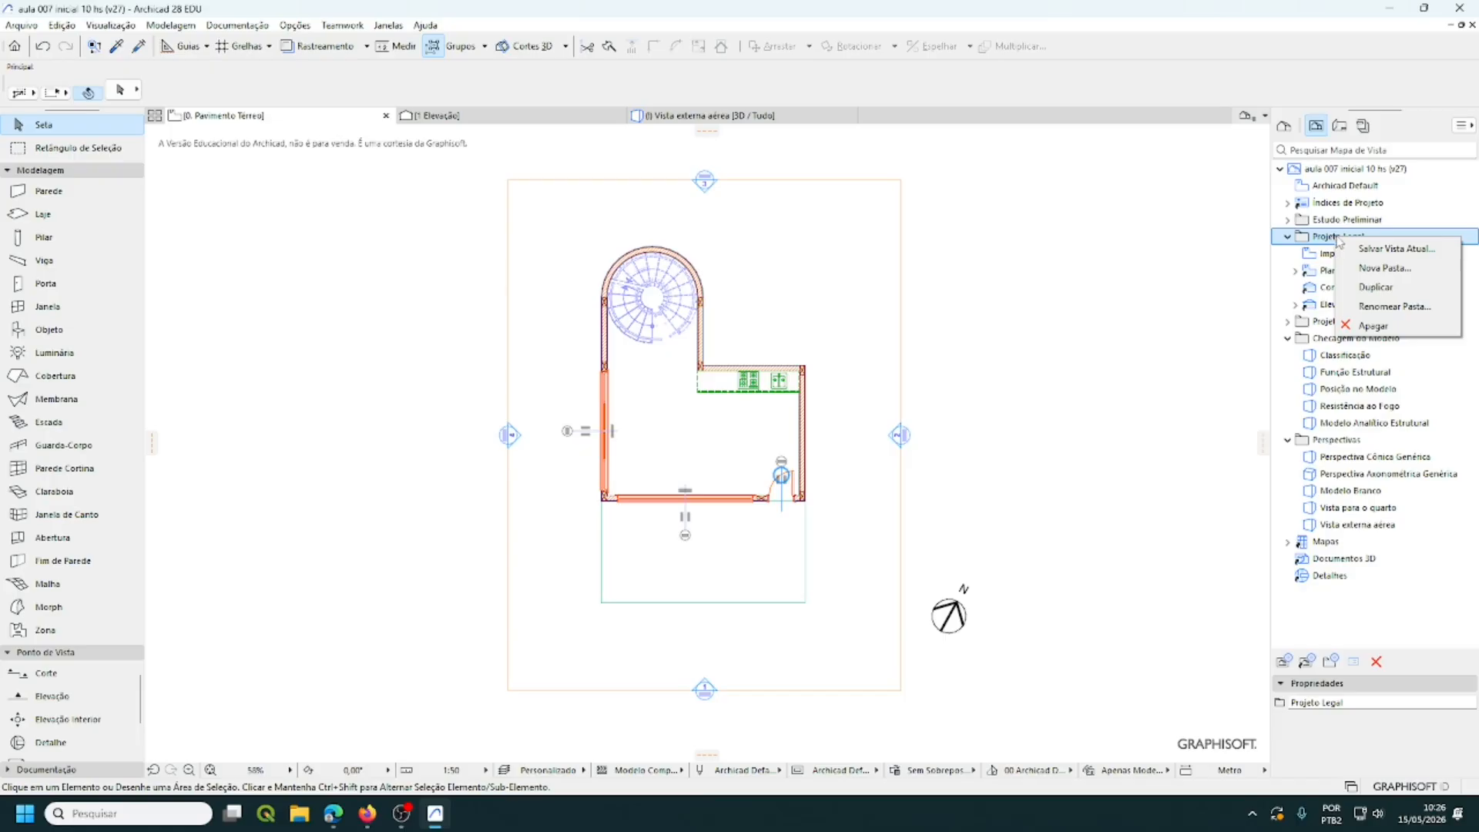
left_click(1387, 250)
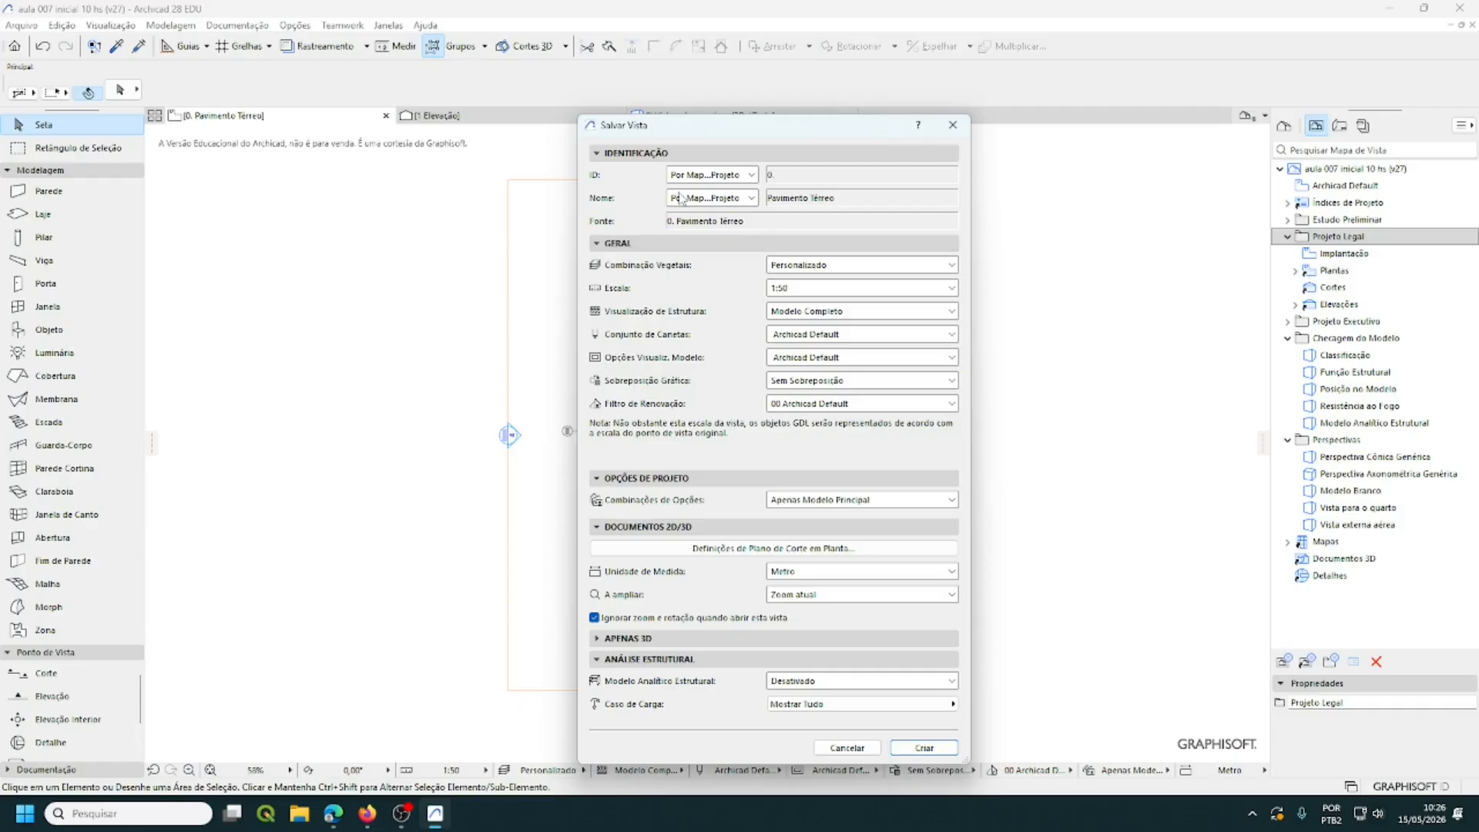
left_click(751, 199)
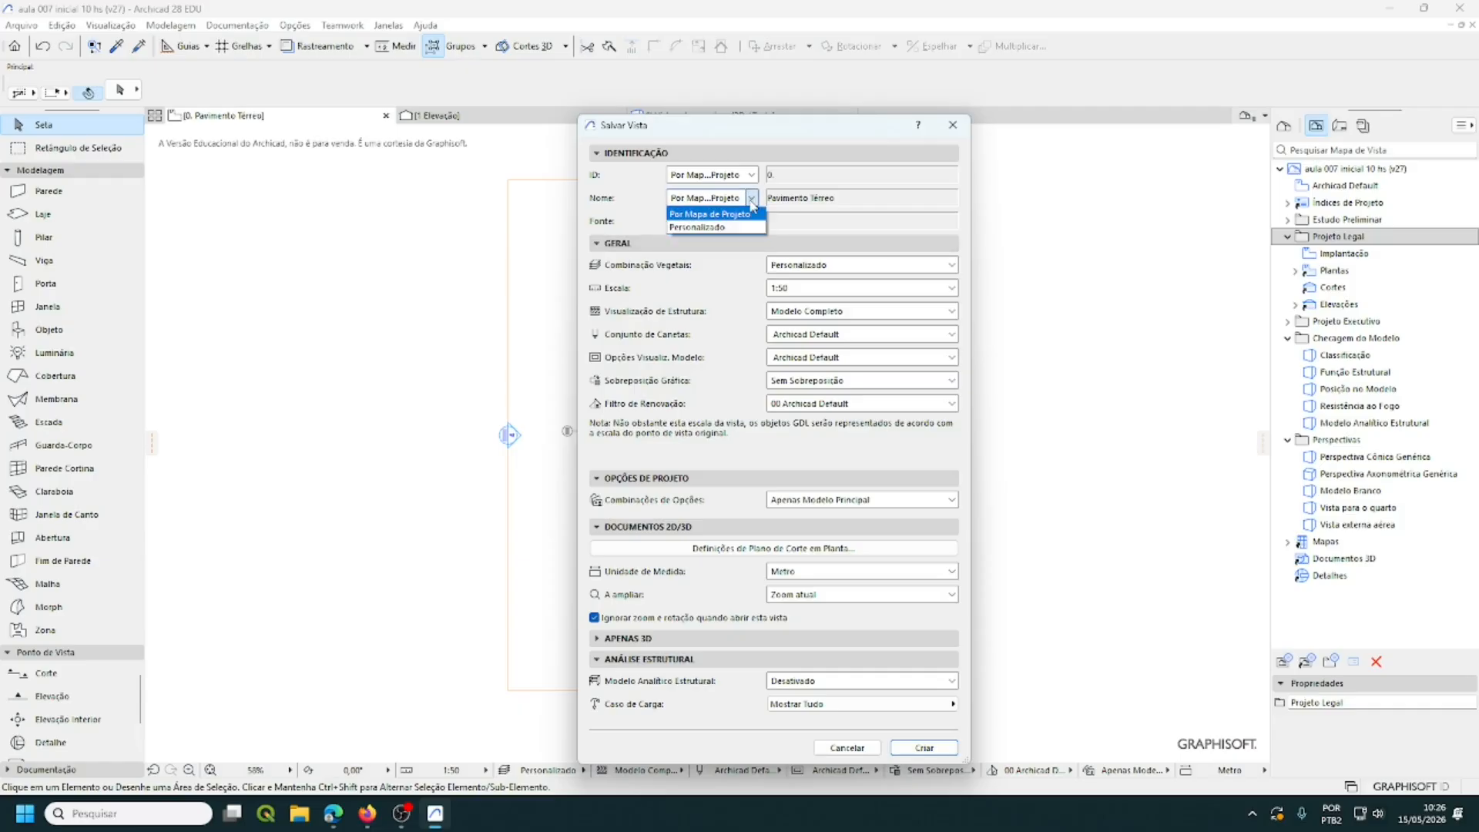
left_click(720, 234)
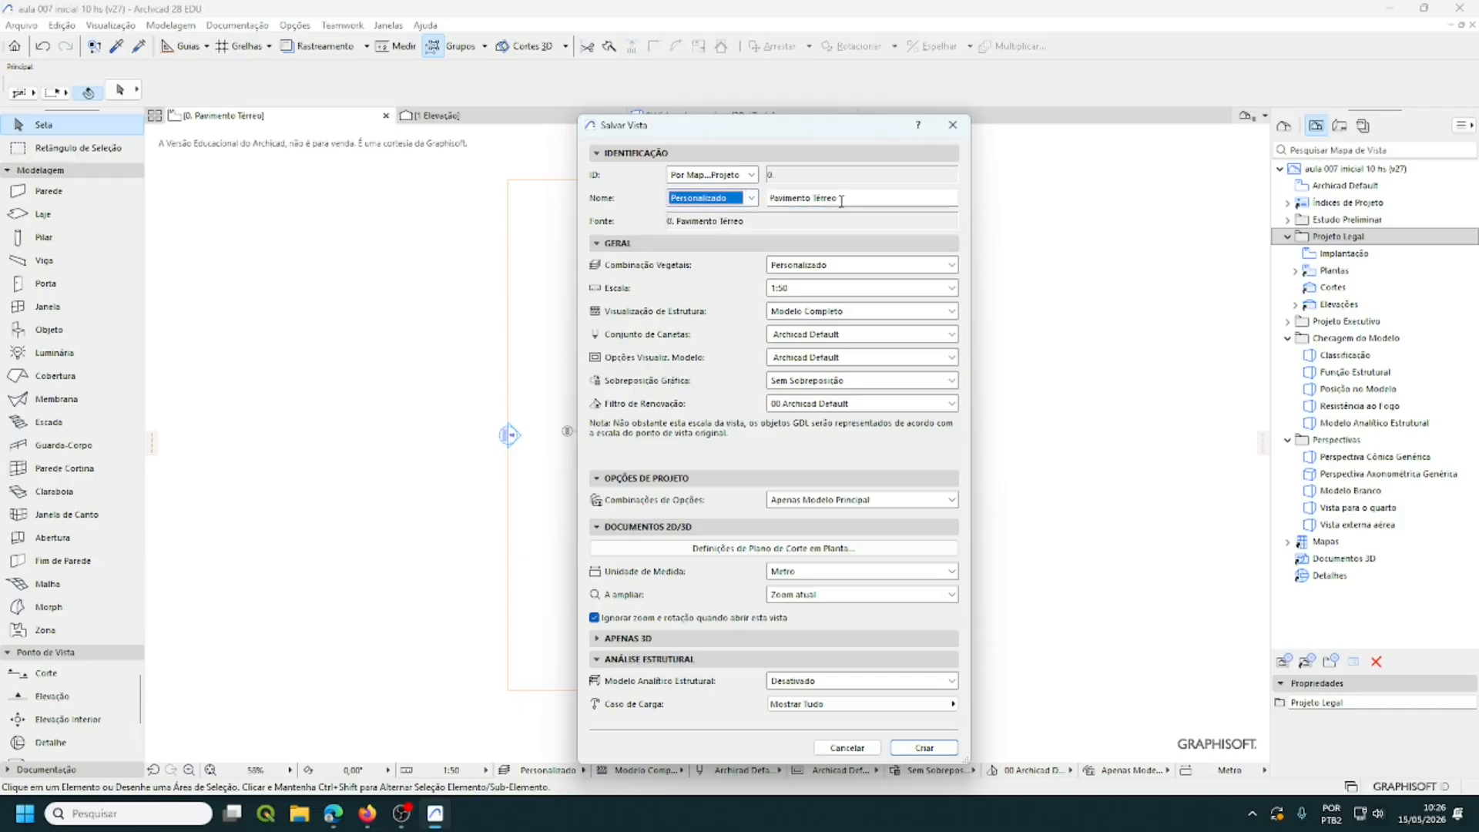
key("Tab")
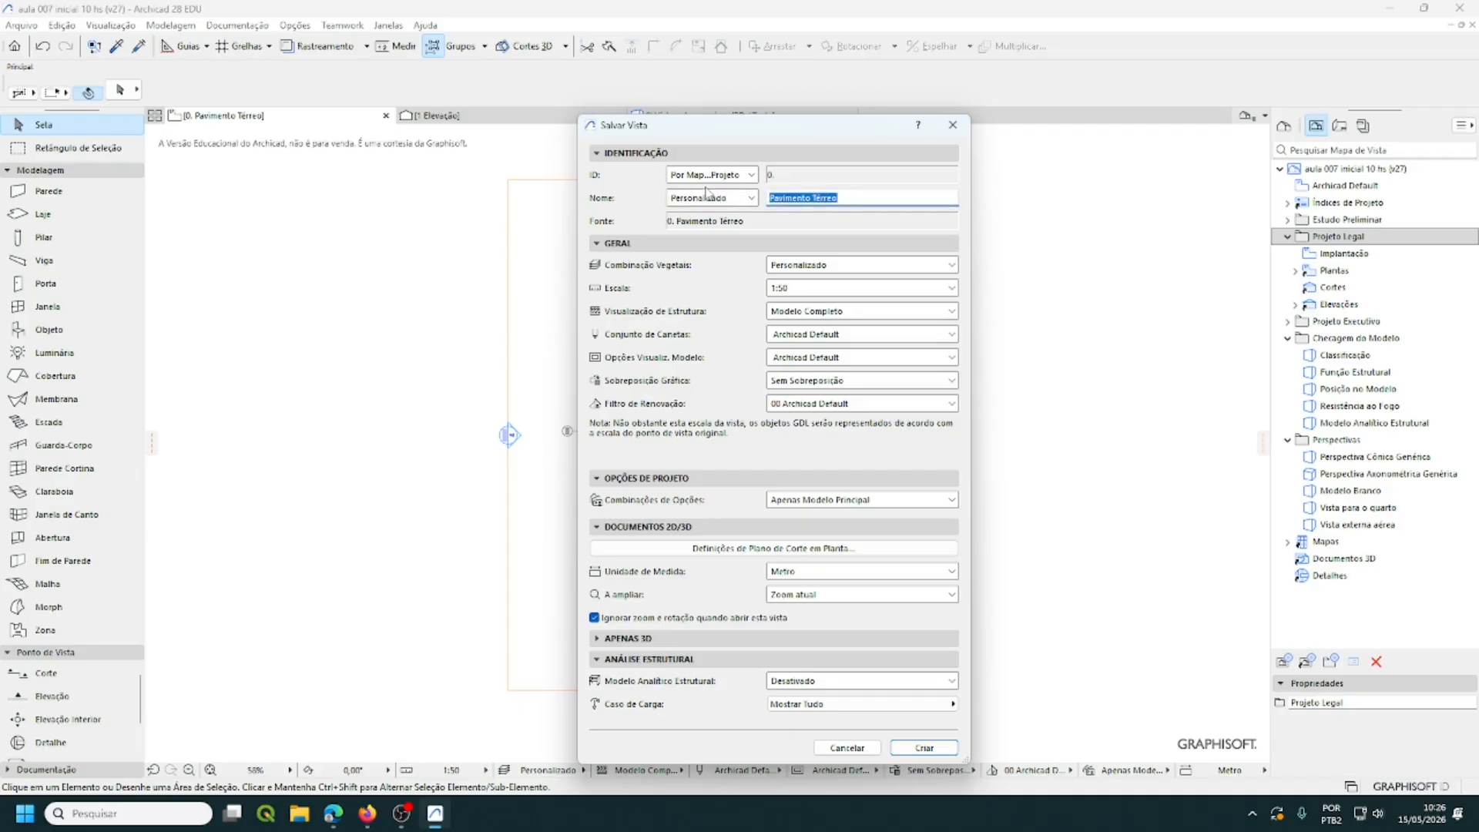
type("Planta baixa técnica do térre")
left_click(924, 748)
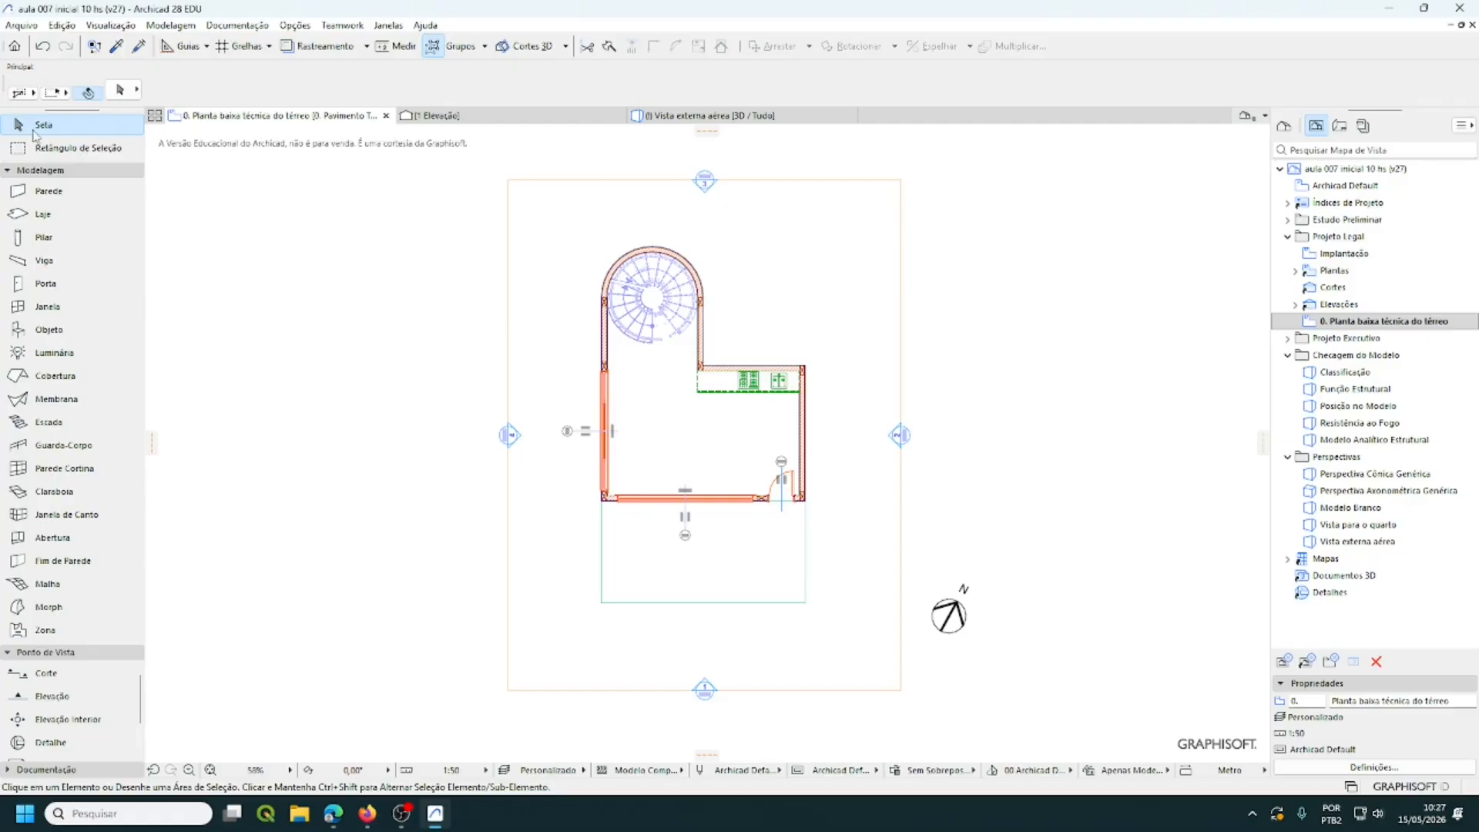
- Select the Section tool and start section C-01 just above the spiral stair wall
left_click(38, 171)
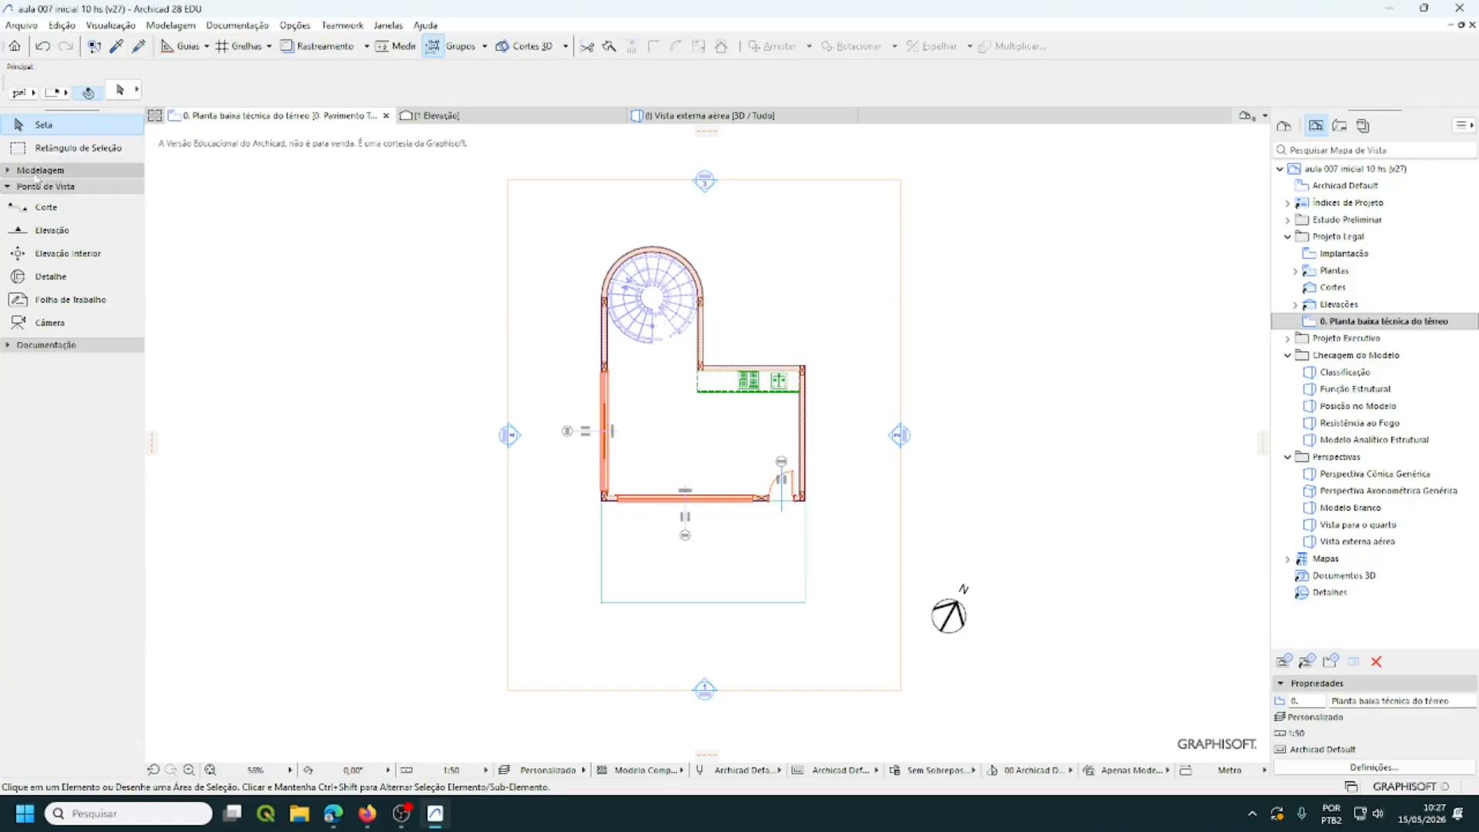
left_click(56, 209)
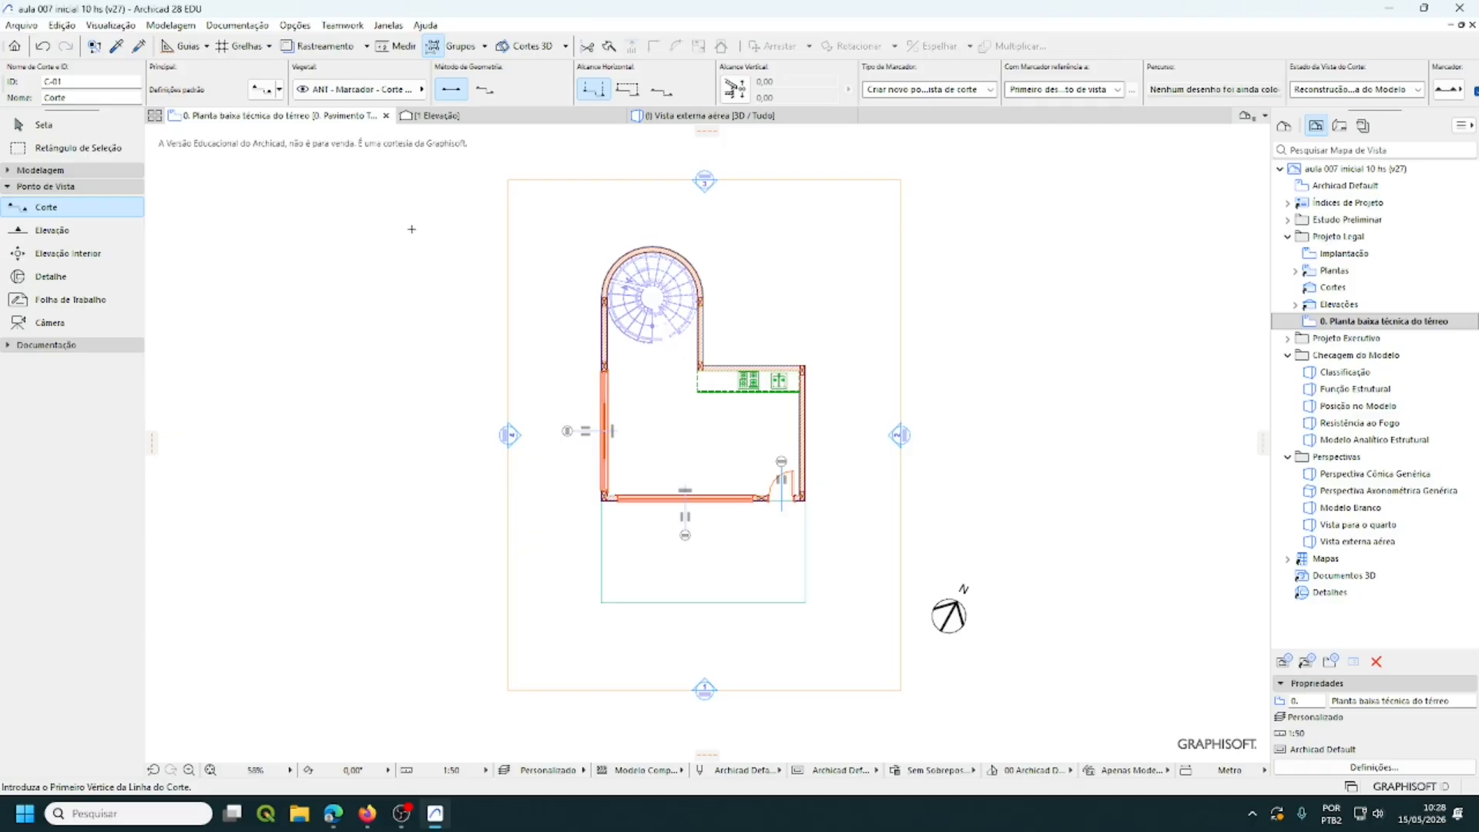
scroll(668, 242, "up", 7)
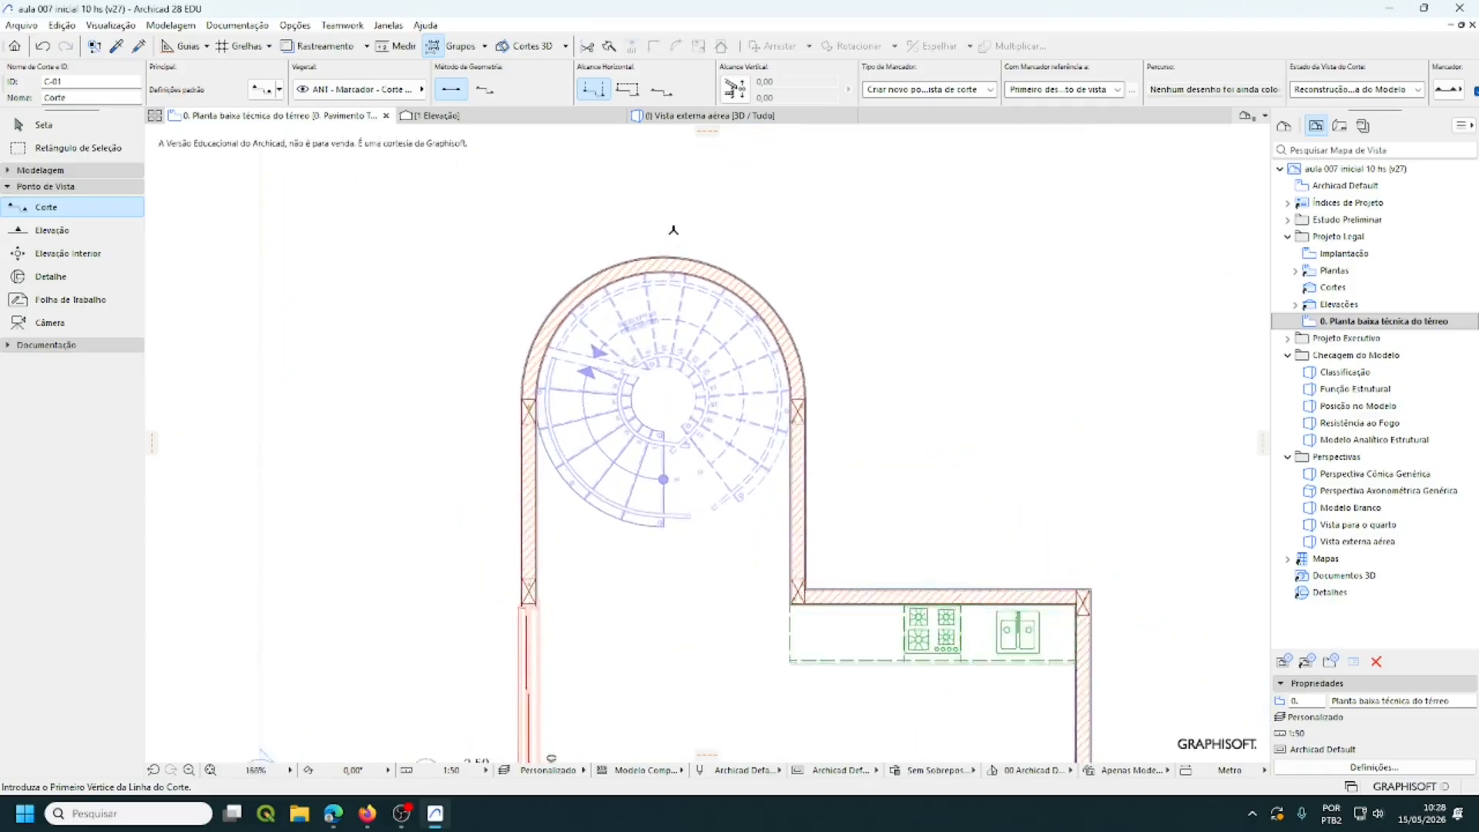
scroll(668, 241, "up", 5)
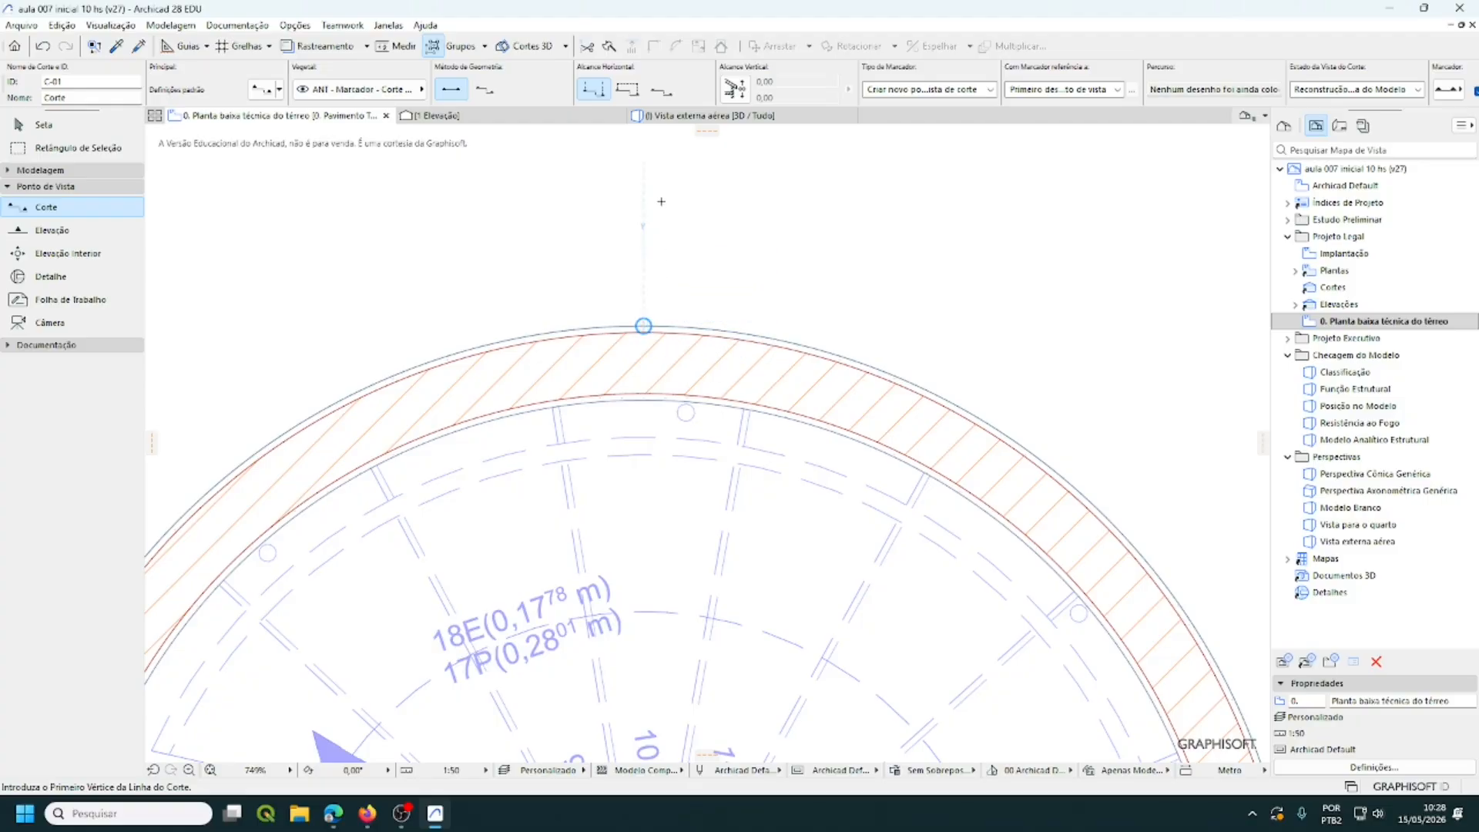
scroll(661, 216, "down", 6)
middle_click_drag(661, 220, 672, 460)
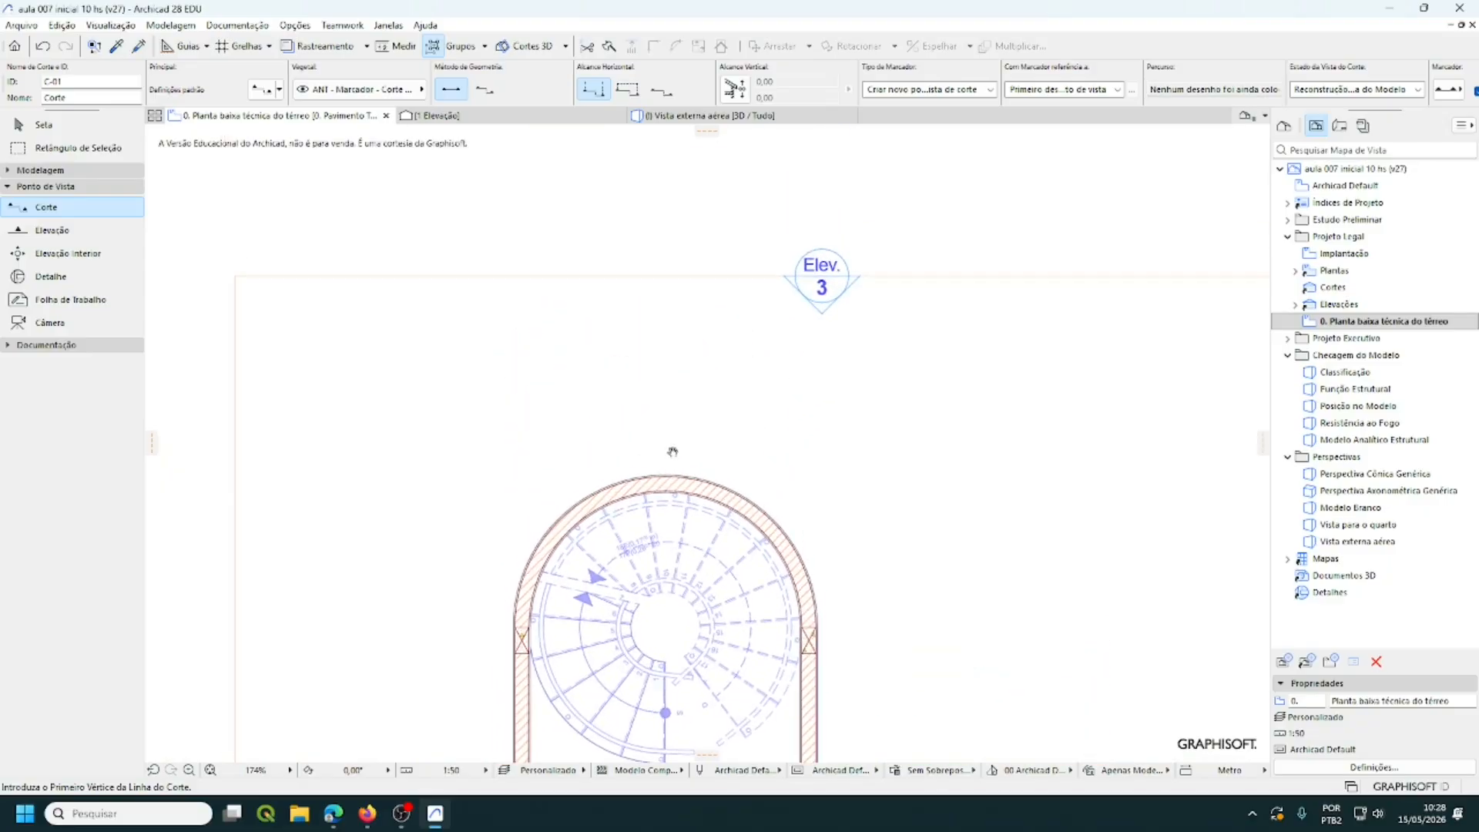
left_click(666, 208)
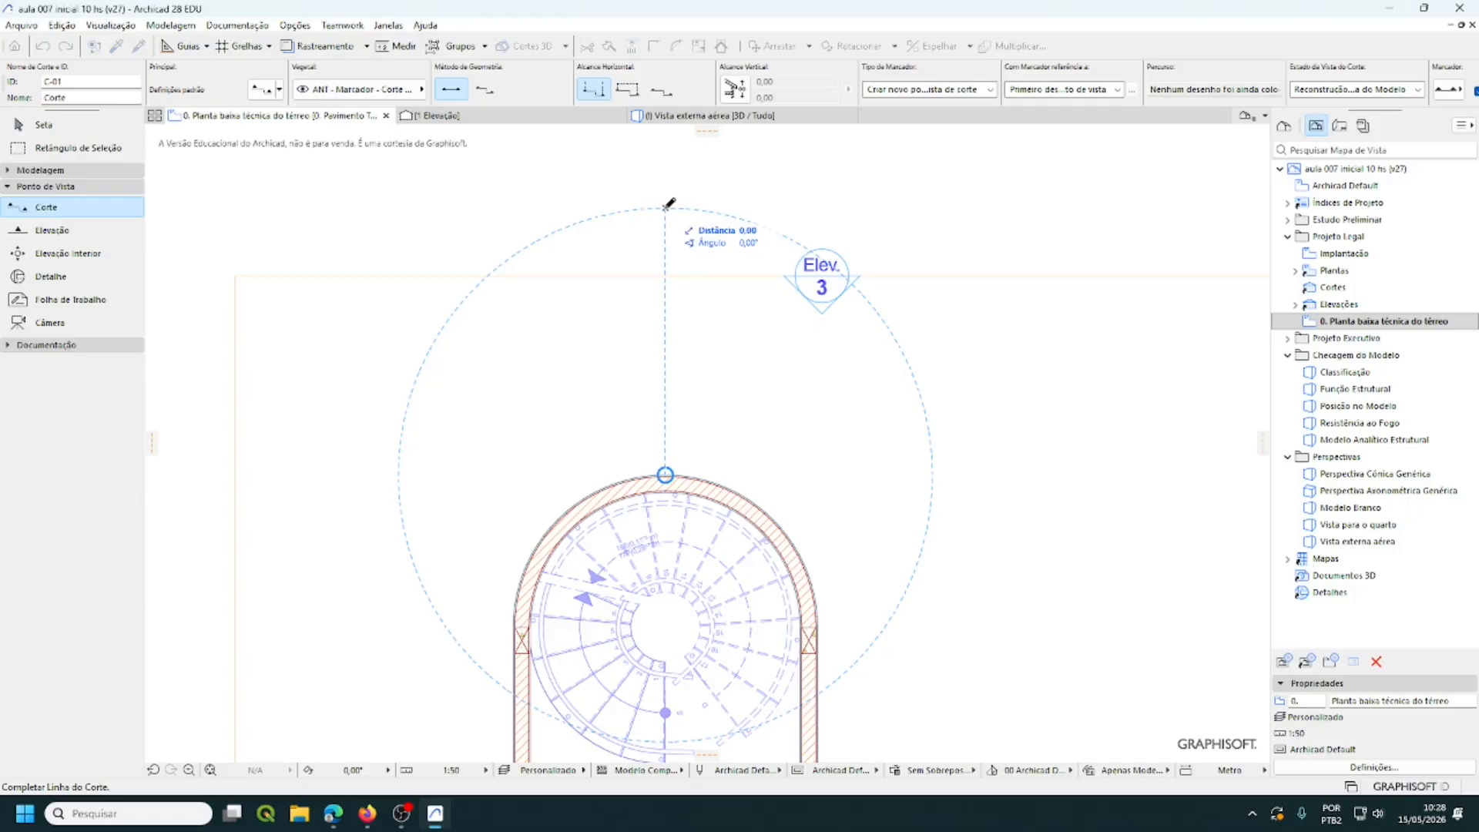
- Run the section line of C-01 vertically down to below the building
scroll(793, 408, "down", 5)
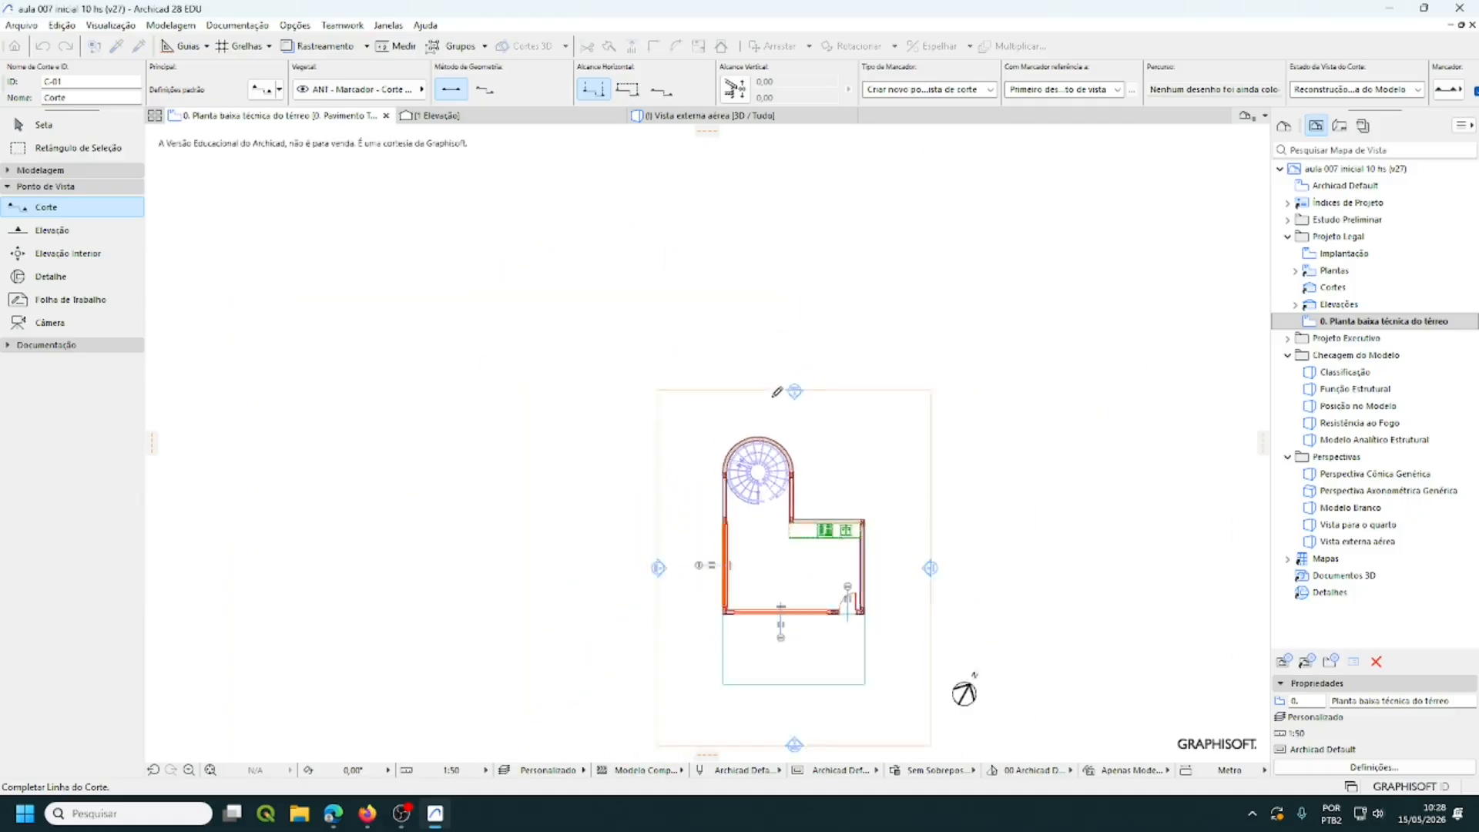
scroll(772, 396, "down", 3)
scroll(756, 561, "up", 4)
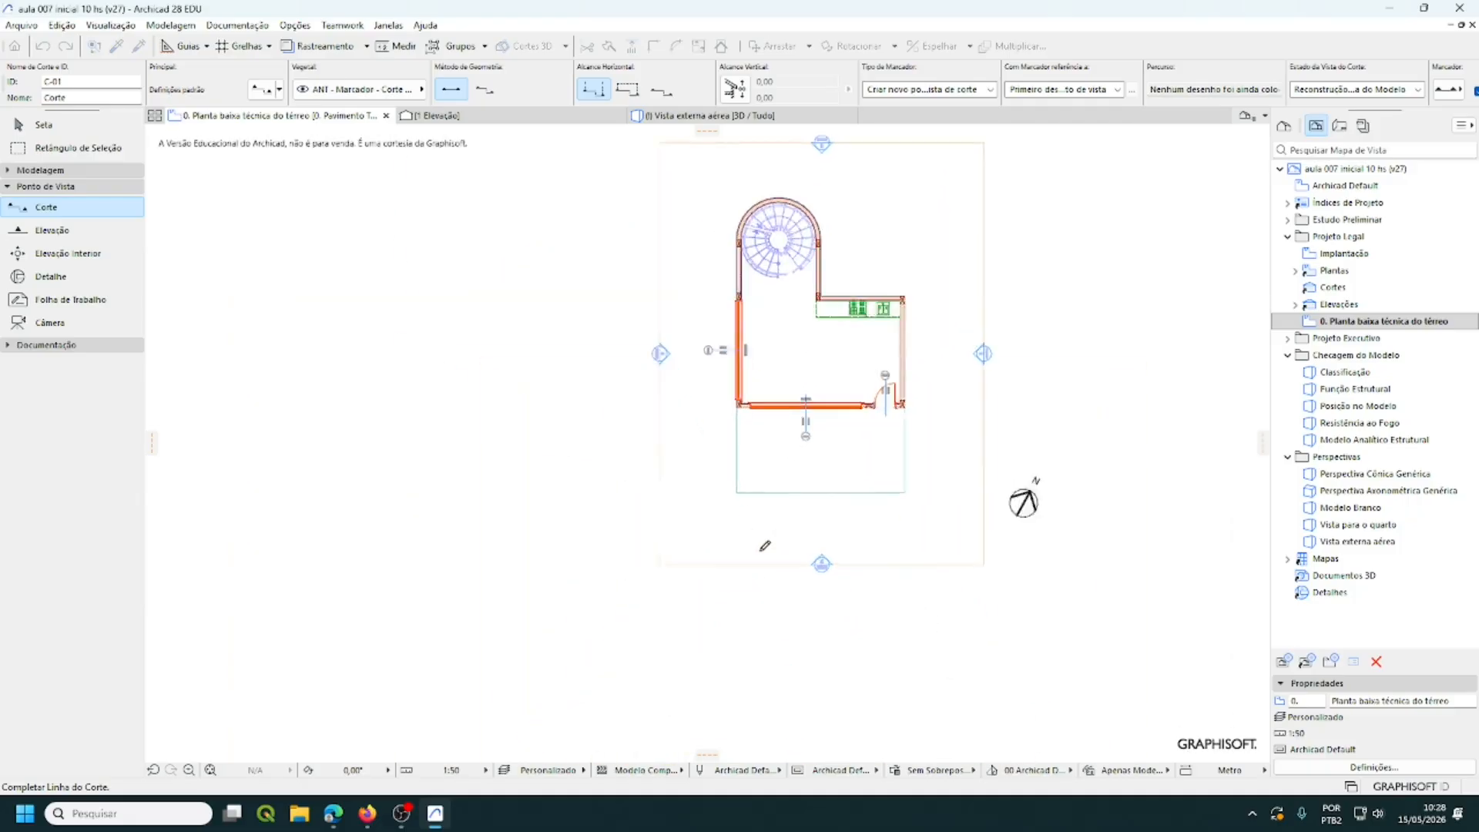
scroll(765, 545, "up", 5)
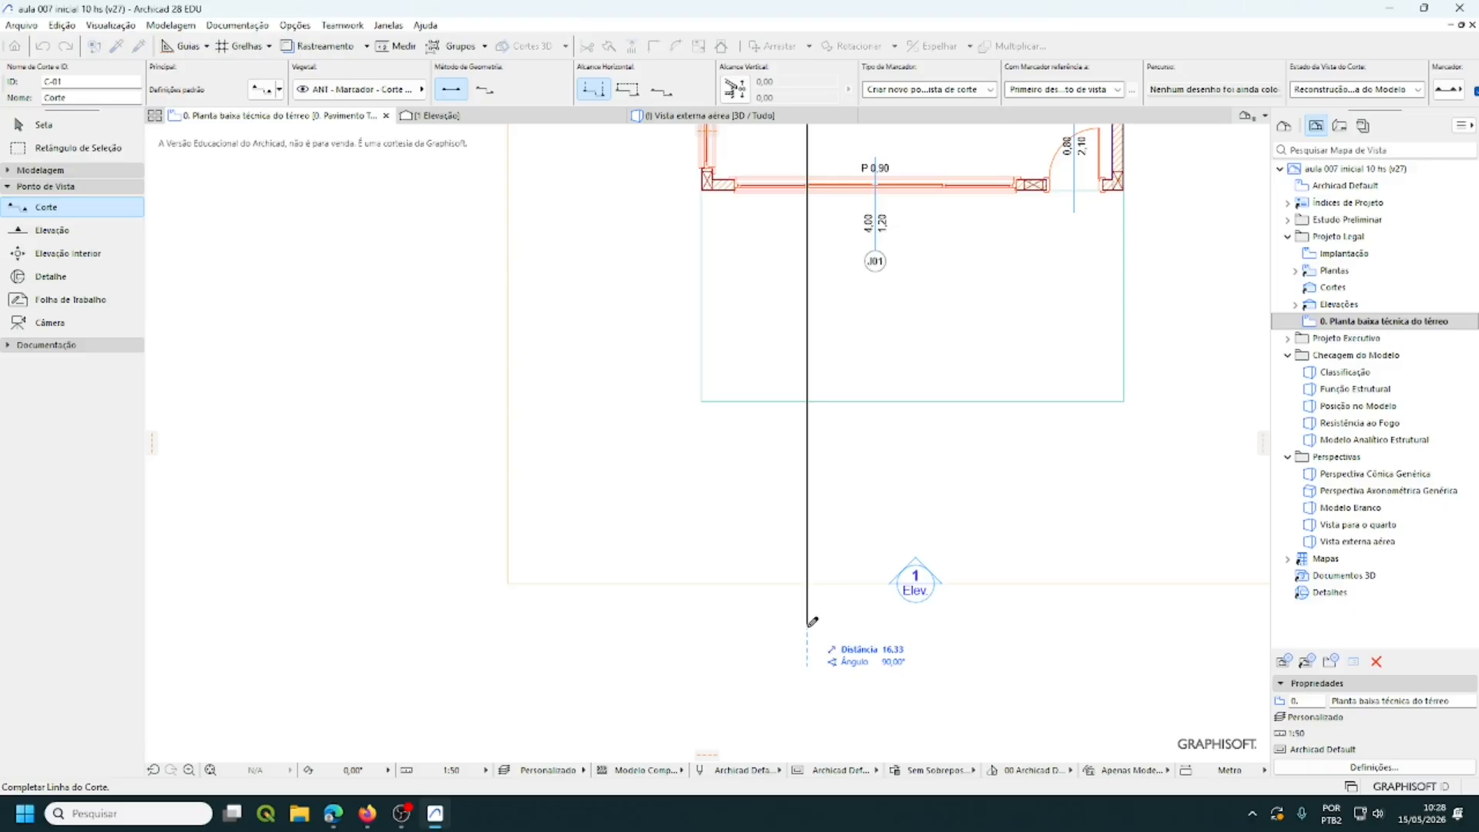
left_click(809, 624)
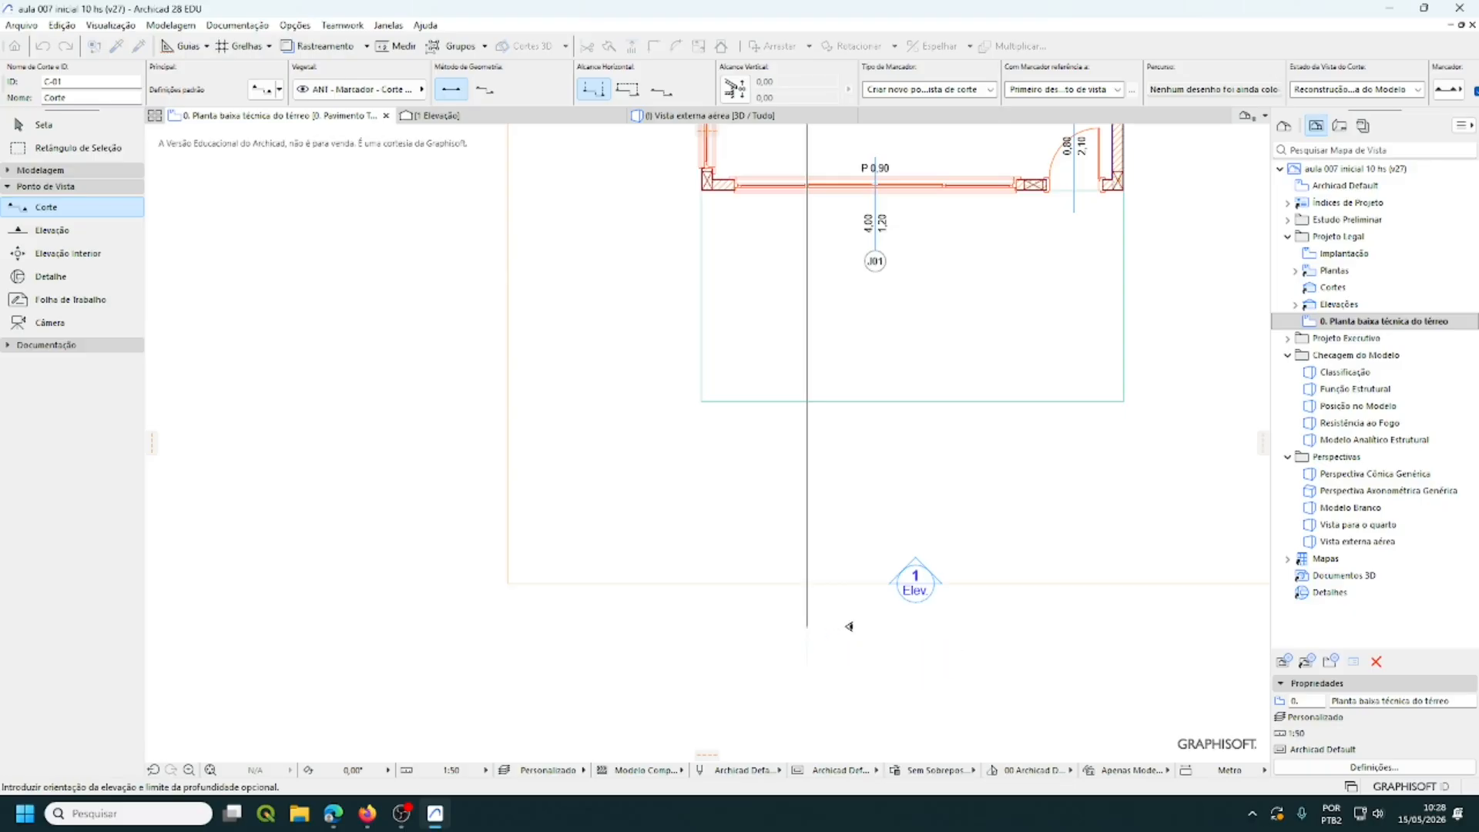
scroll(740, 621, "down", 3)
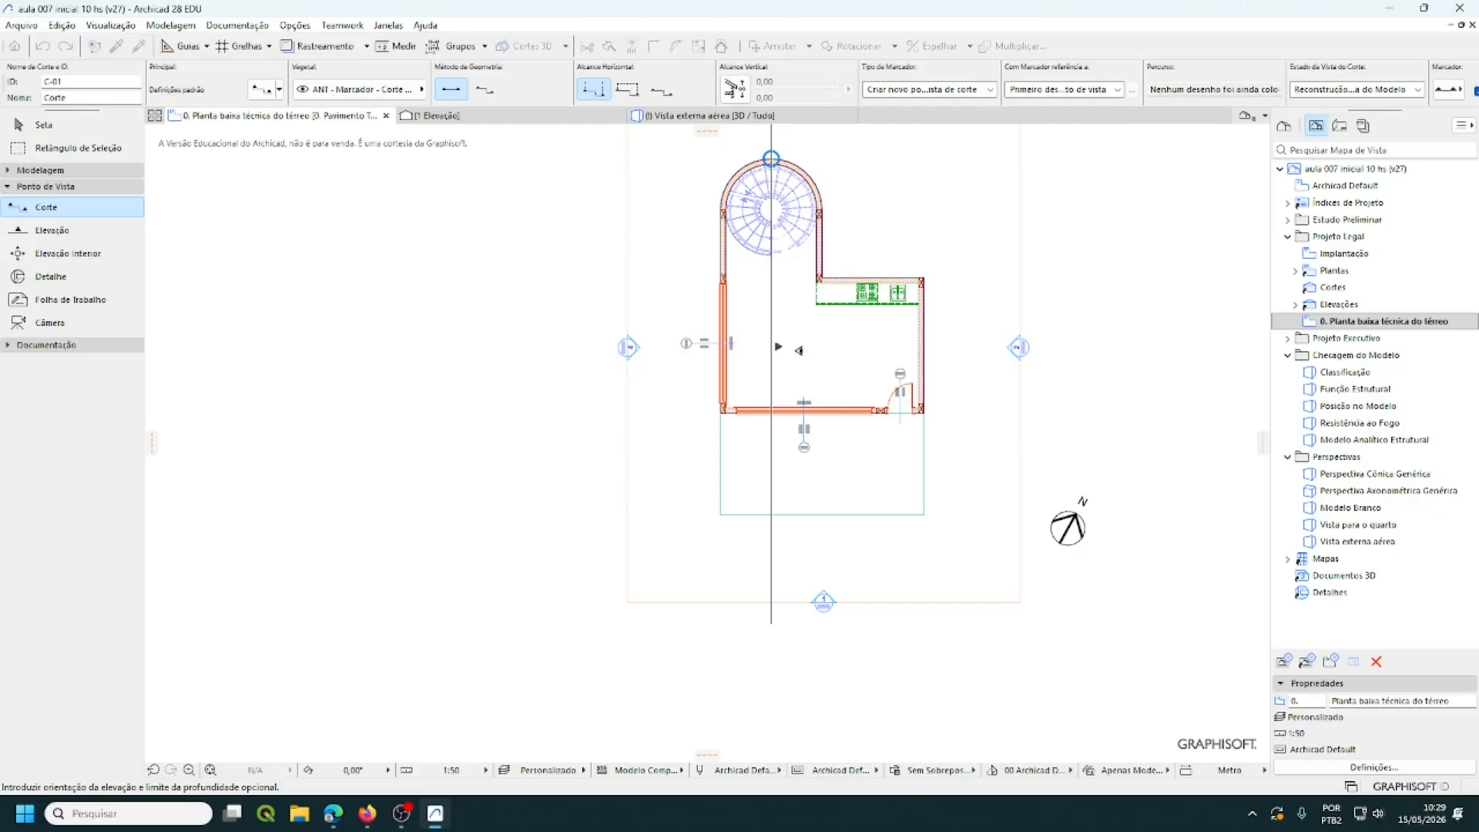
- Set C-01's viewing direction to finish it, refit the plan, and show the Project Map
left_click(797, 351)
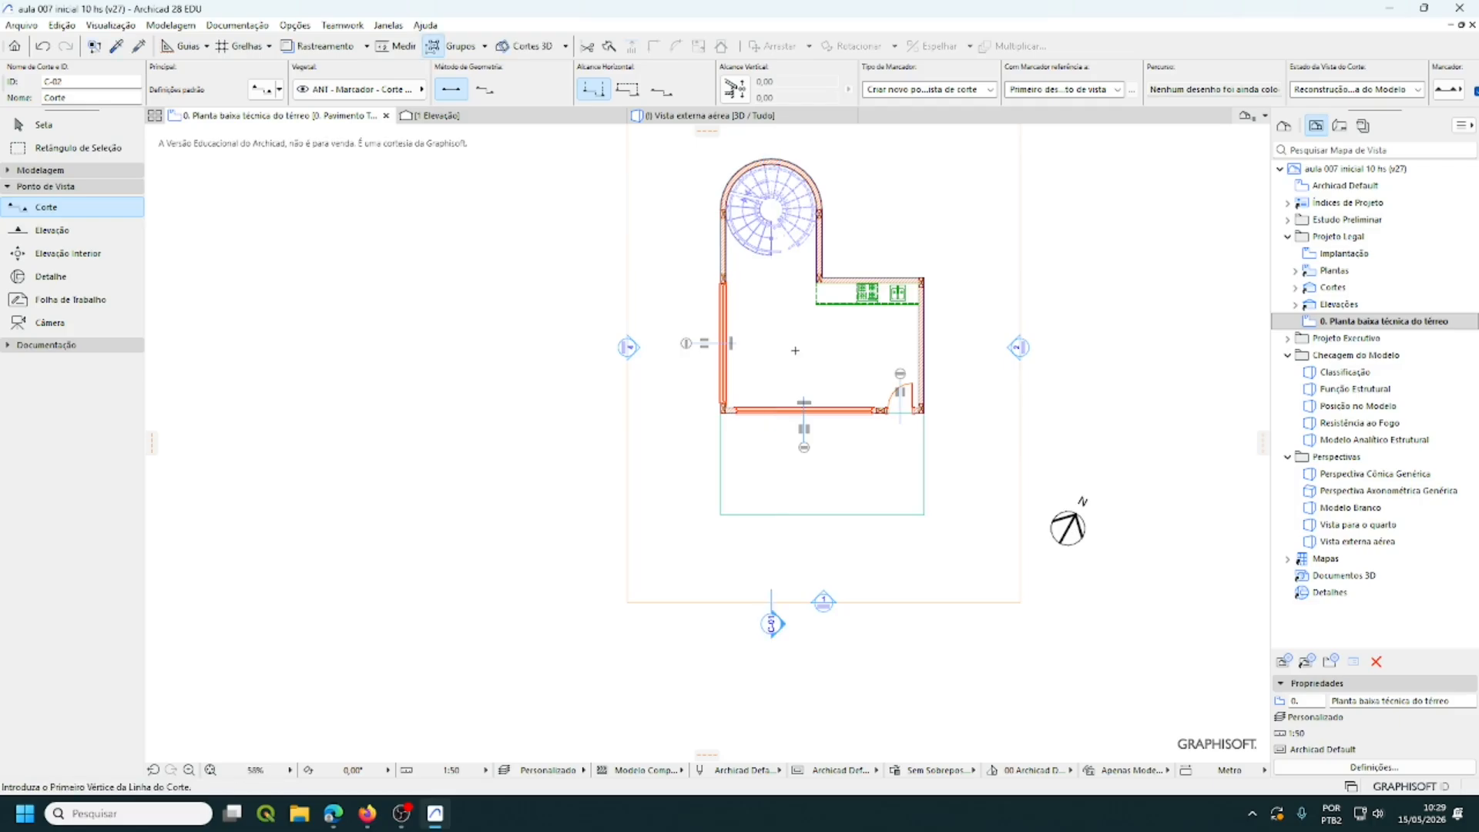
scroll(944, 470, "down", 3)
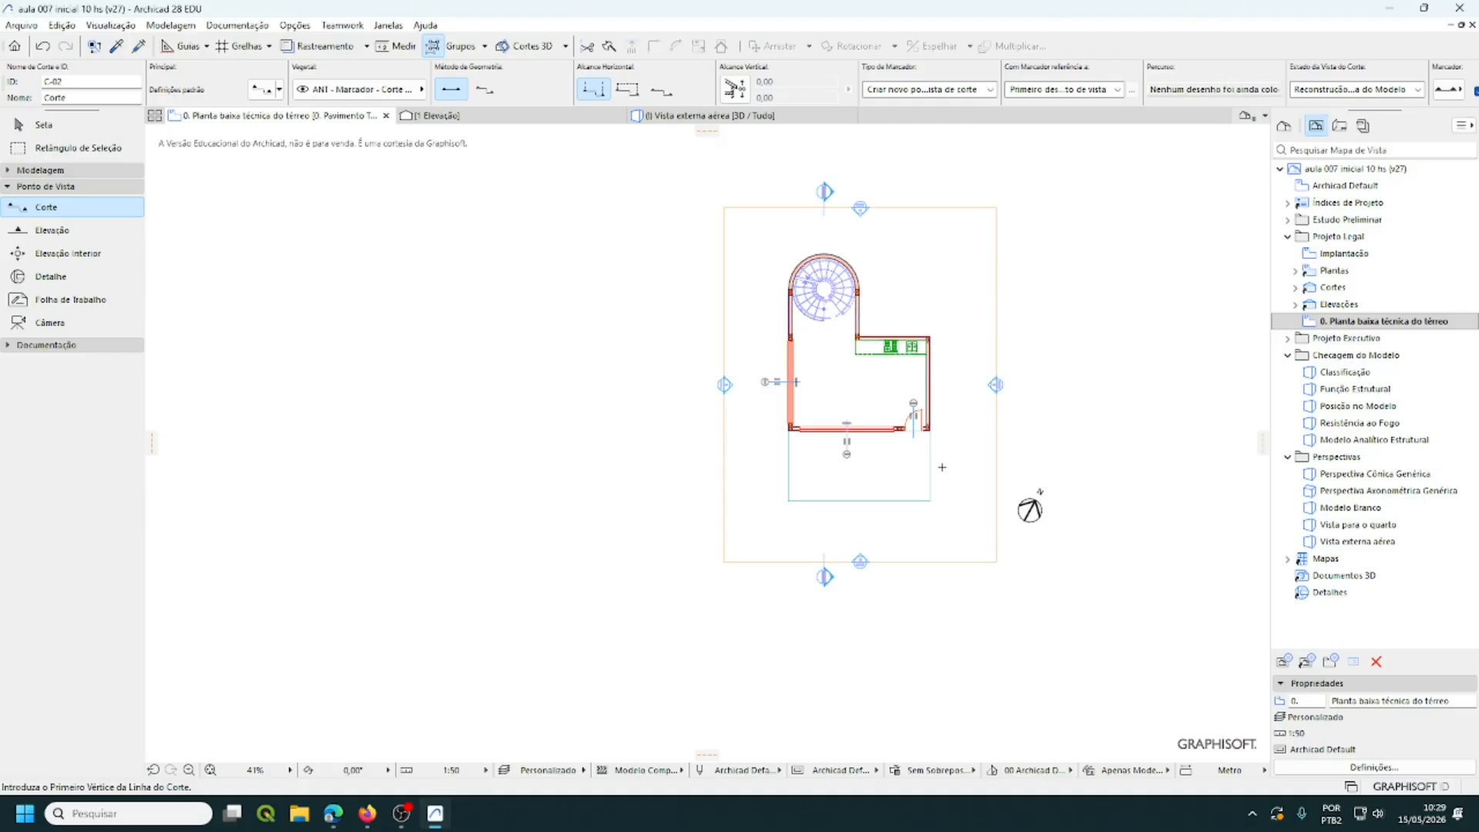
middle_click_drag(942, 467, 811, 537)
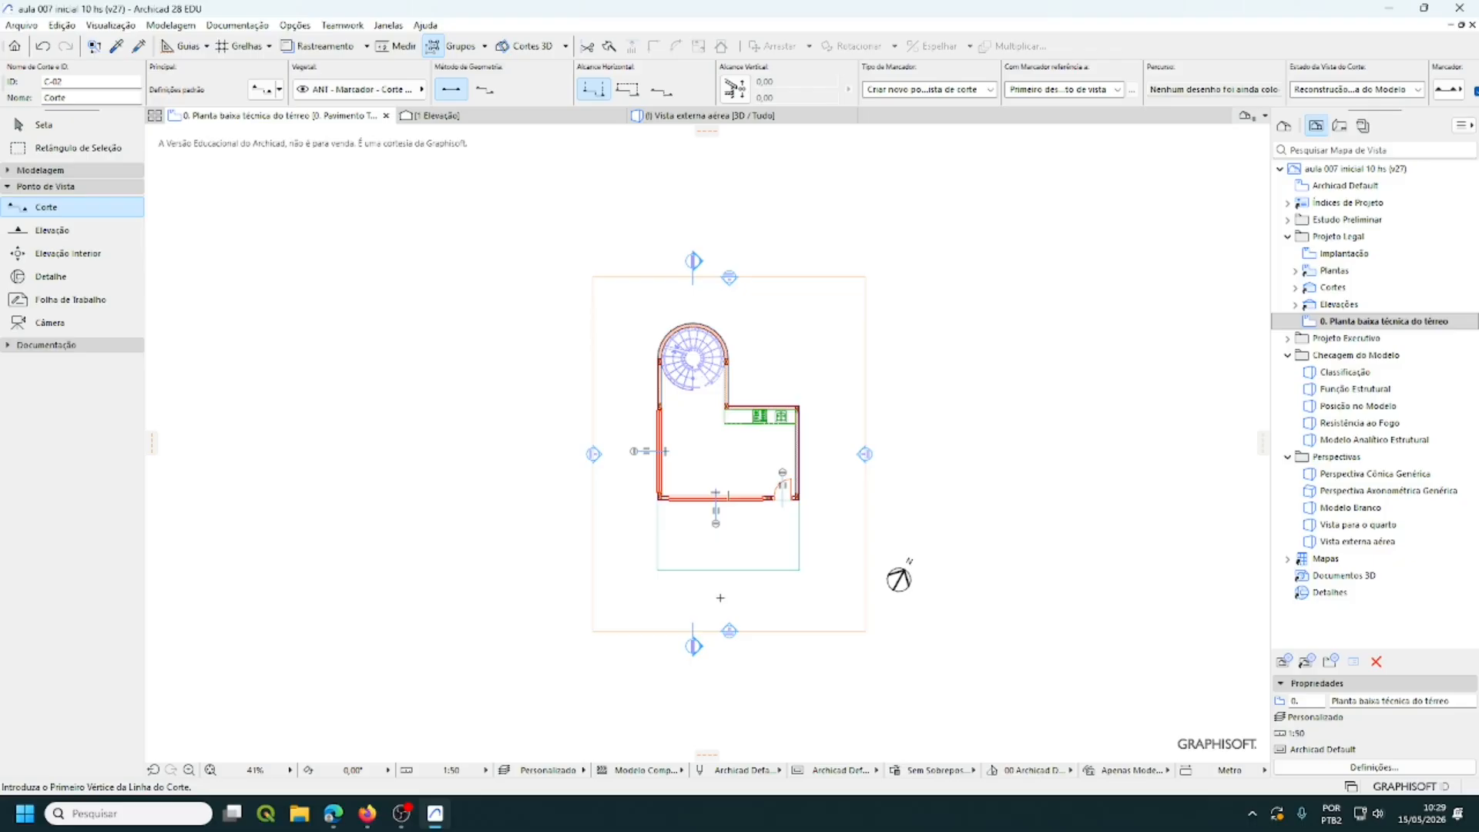
scroll(730, 505, "up", 1)
scroll(730, 504, "up", 1)
middle_click_drag(721, 631, 720, 655)
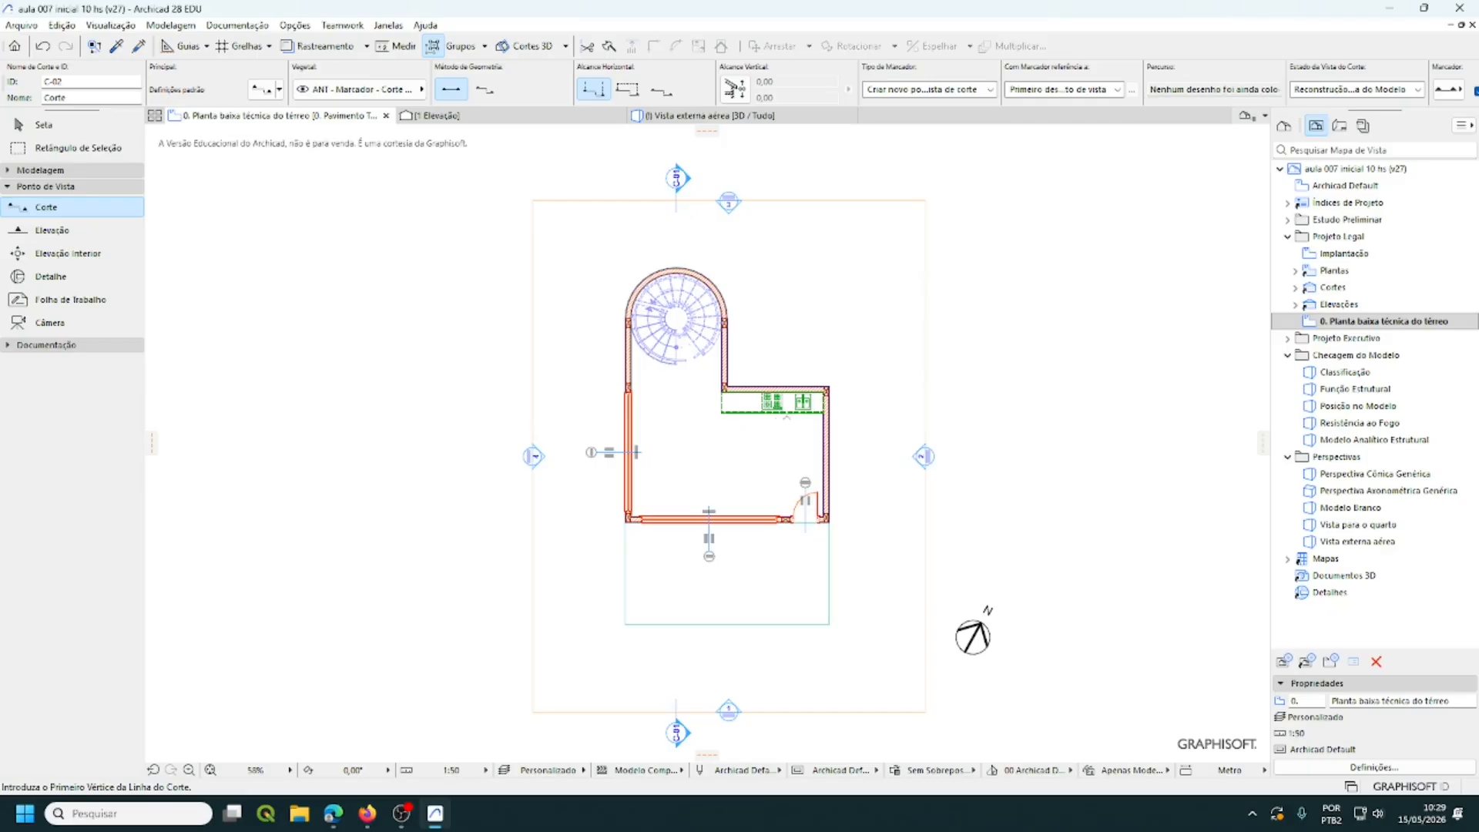
left_click(1285, 128)
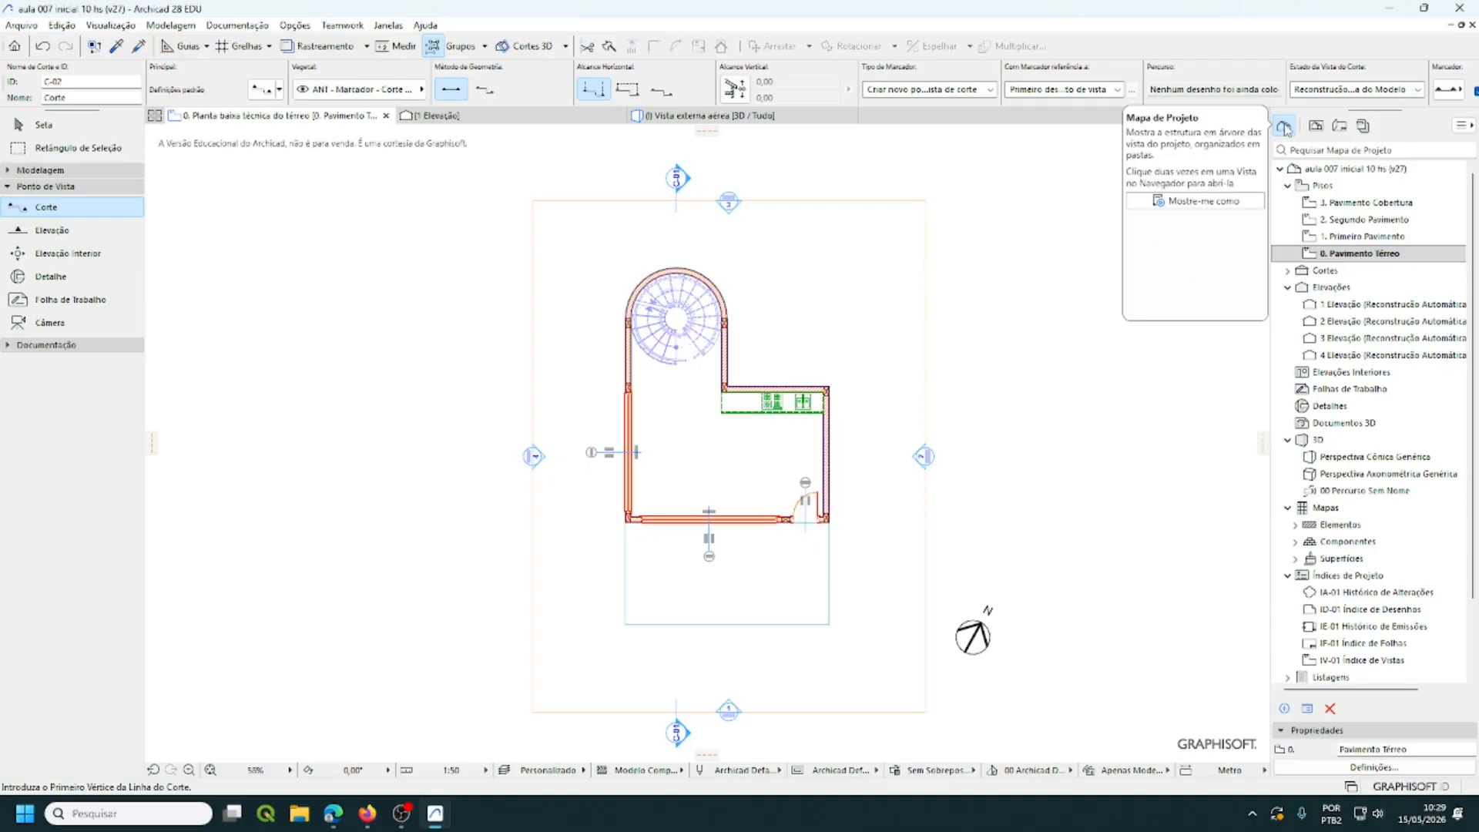
- Open the 1. Primeiro Pavimento floor plan
left_click(1354, 238)
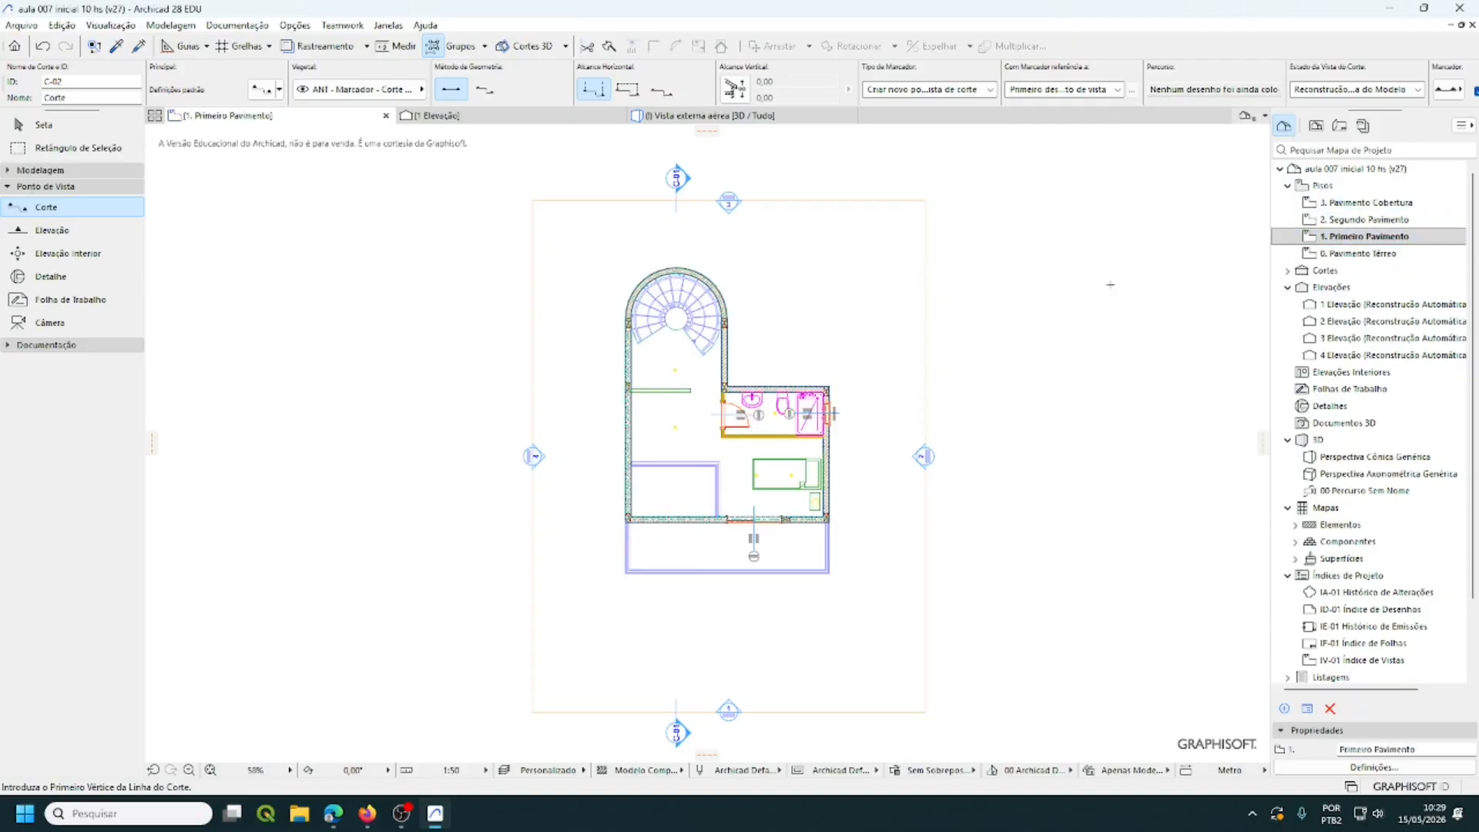
scroll(936, 384, "up", 5)
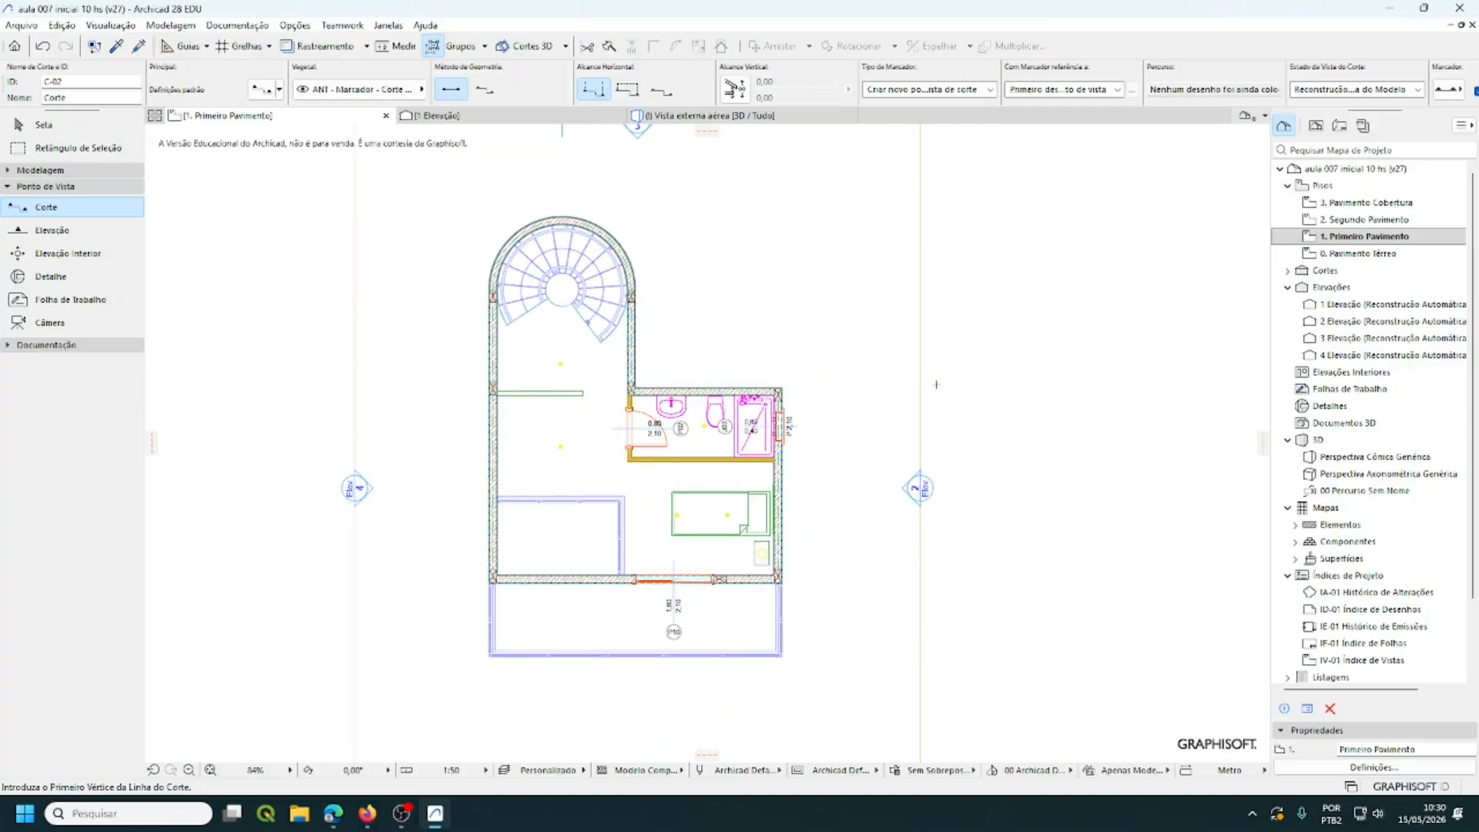
scroll(680, 465, "up", 2)
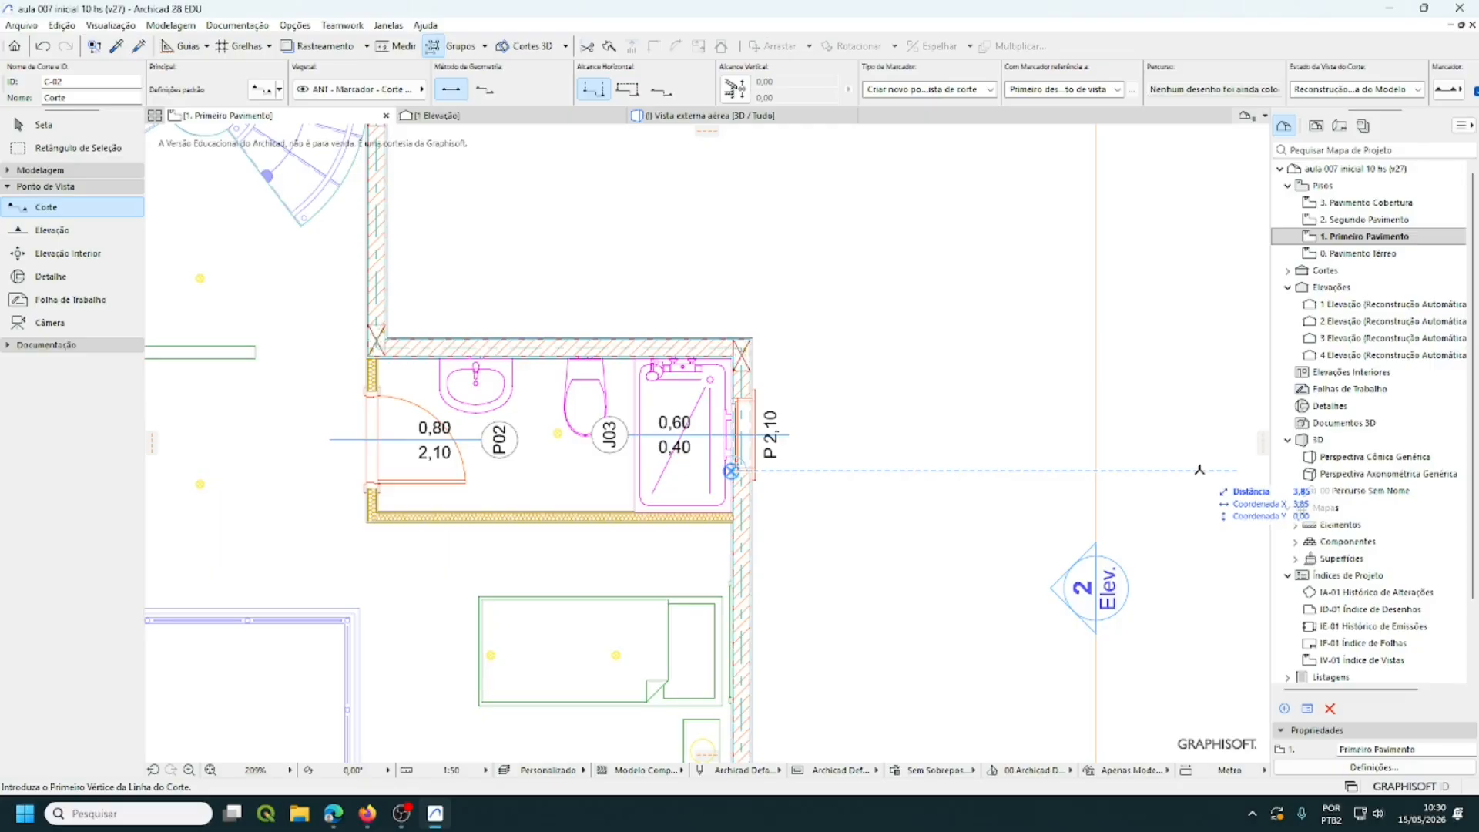
- Draw section C-02 horizontally from right of the bathroom to left of the building
left_click(1173, 471)
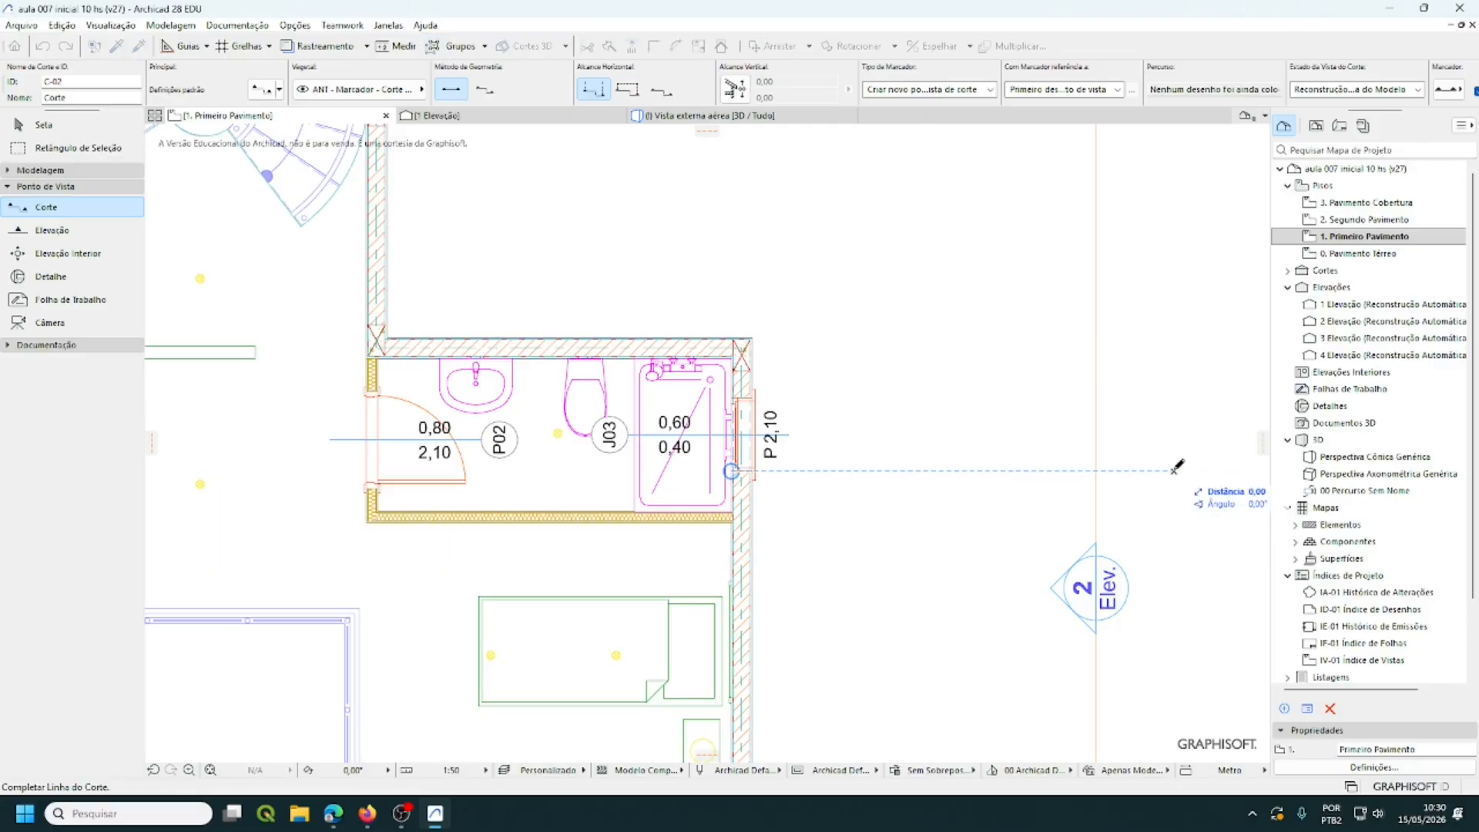
scroll(646, 473, "down", 5)
mouse_move(439, 343)
middle_mouse_down()
mouse_move(571, 369)
mouse_move(699, 469)
mouse_move(601, 472)
middle_mouse_up()
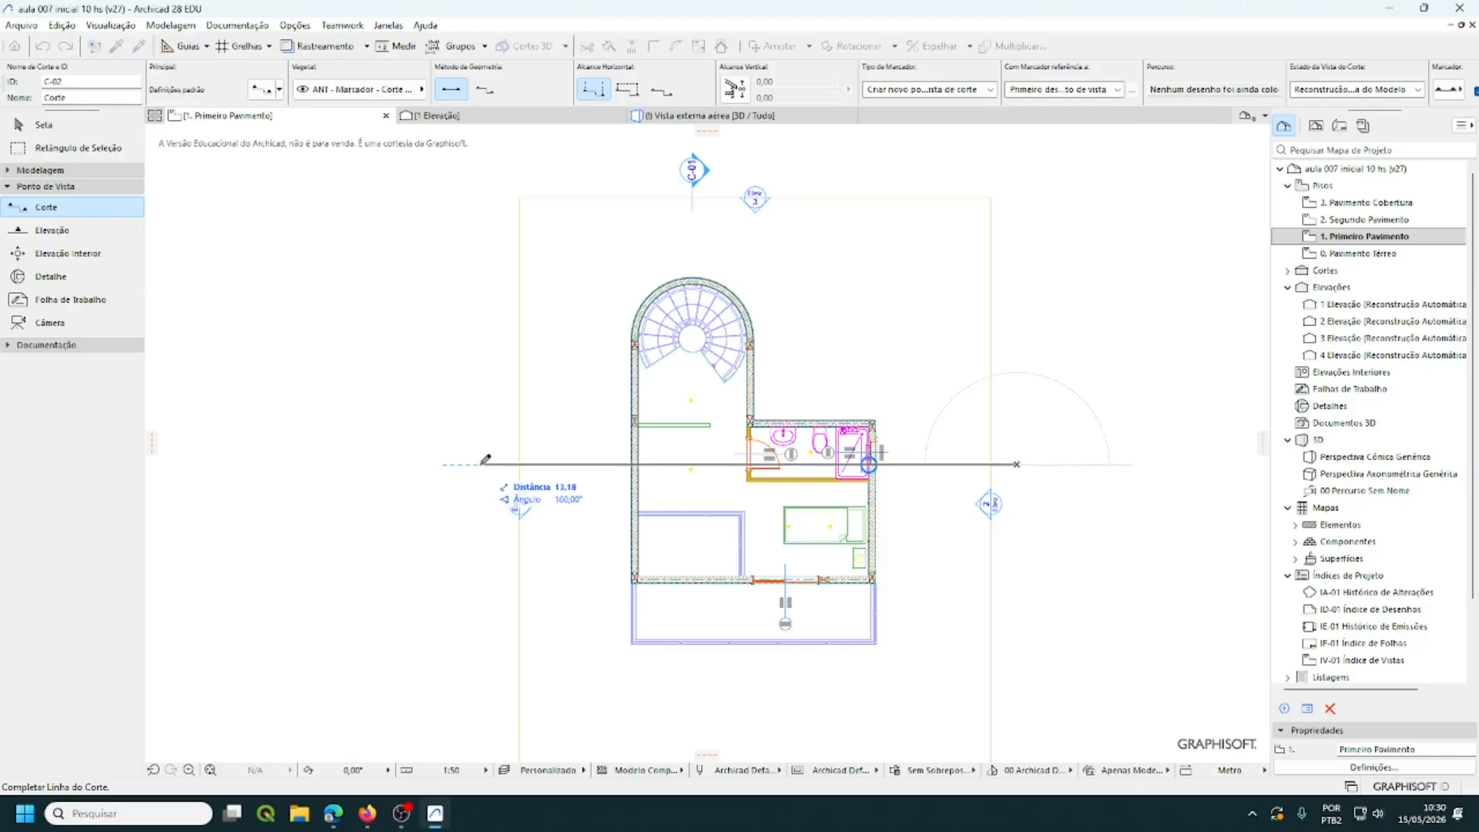
left_click(488, 463)
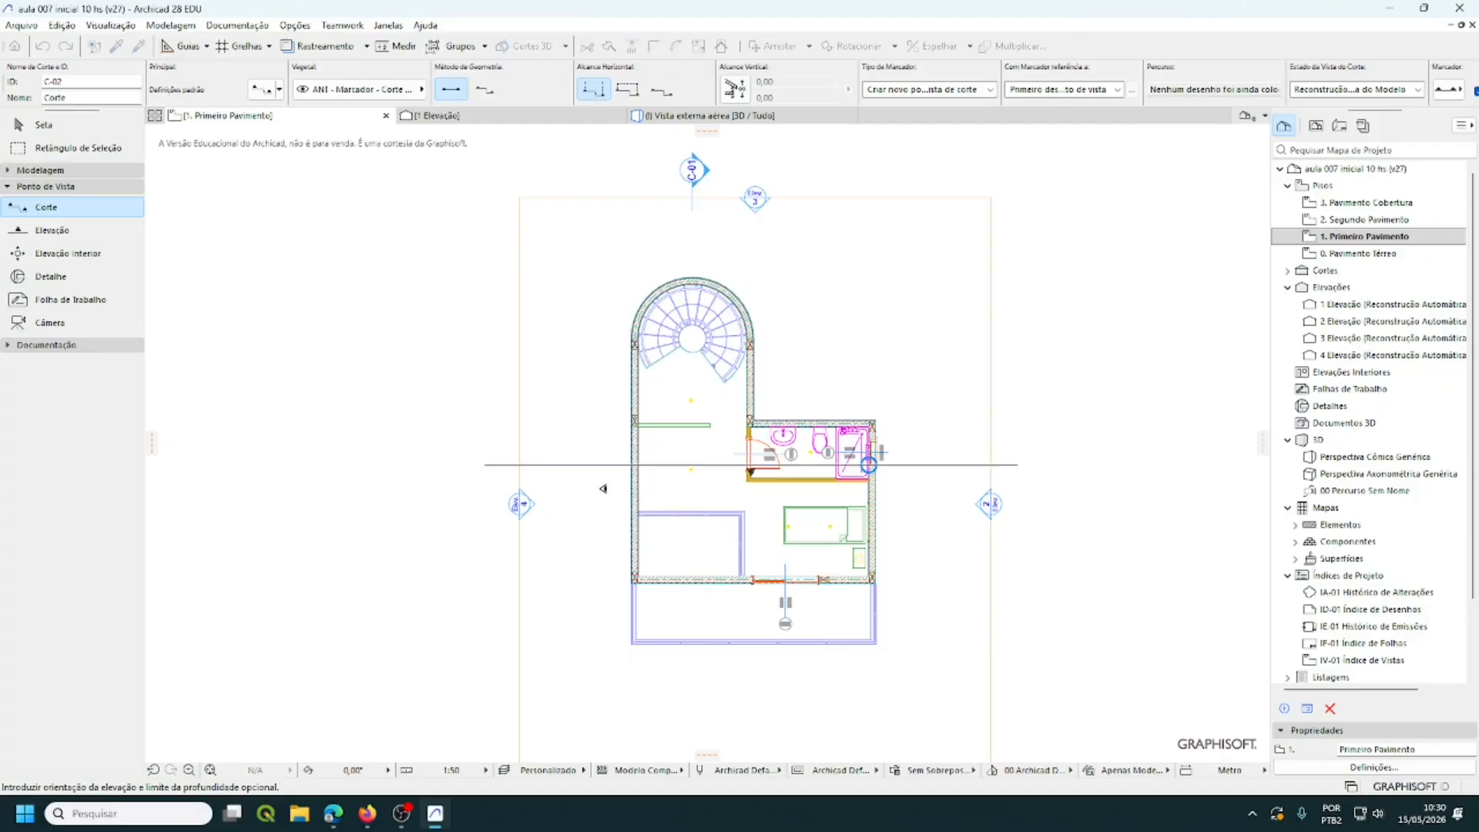
left_click(607, 429)
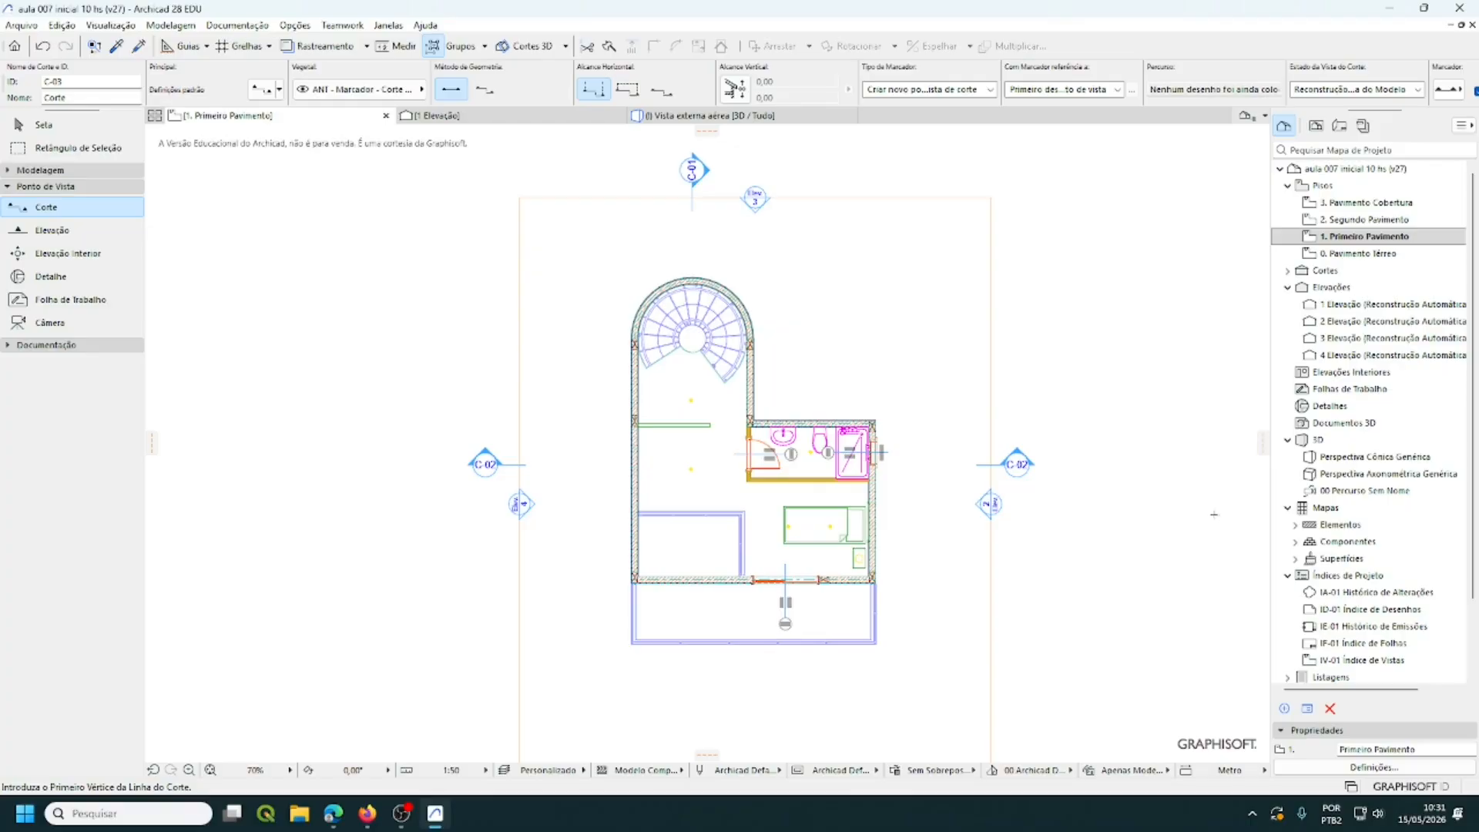
- Reopen saved view 0. Planta baixa técnica do térreo and zoom in on the lower wall
left_click(1317, 127)
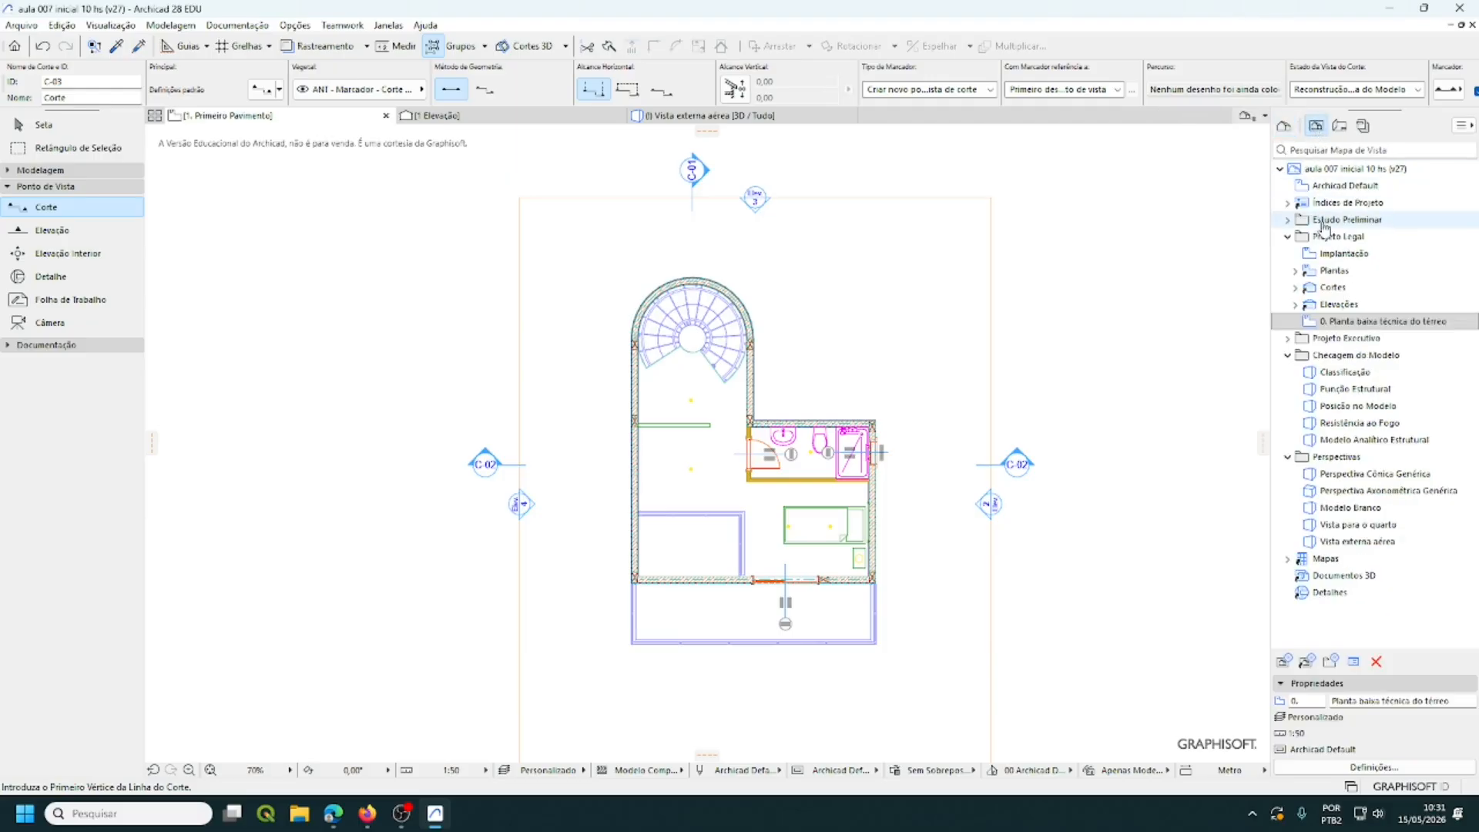
double_click(1376, 322)
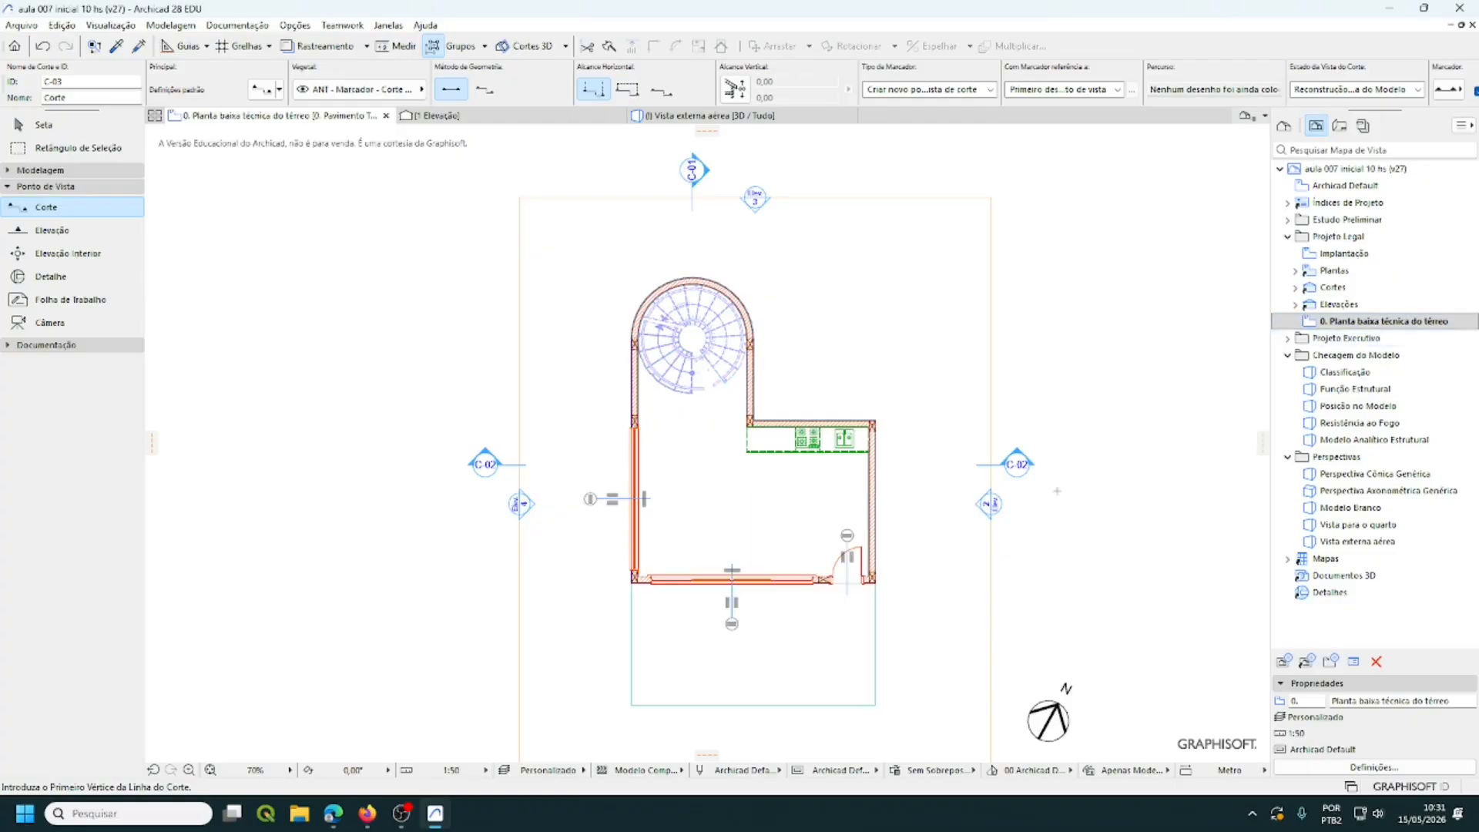
scroll(1040, 463, "down", 3)
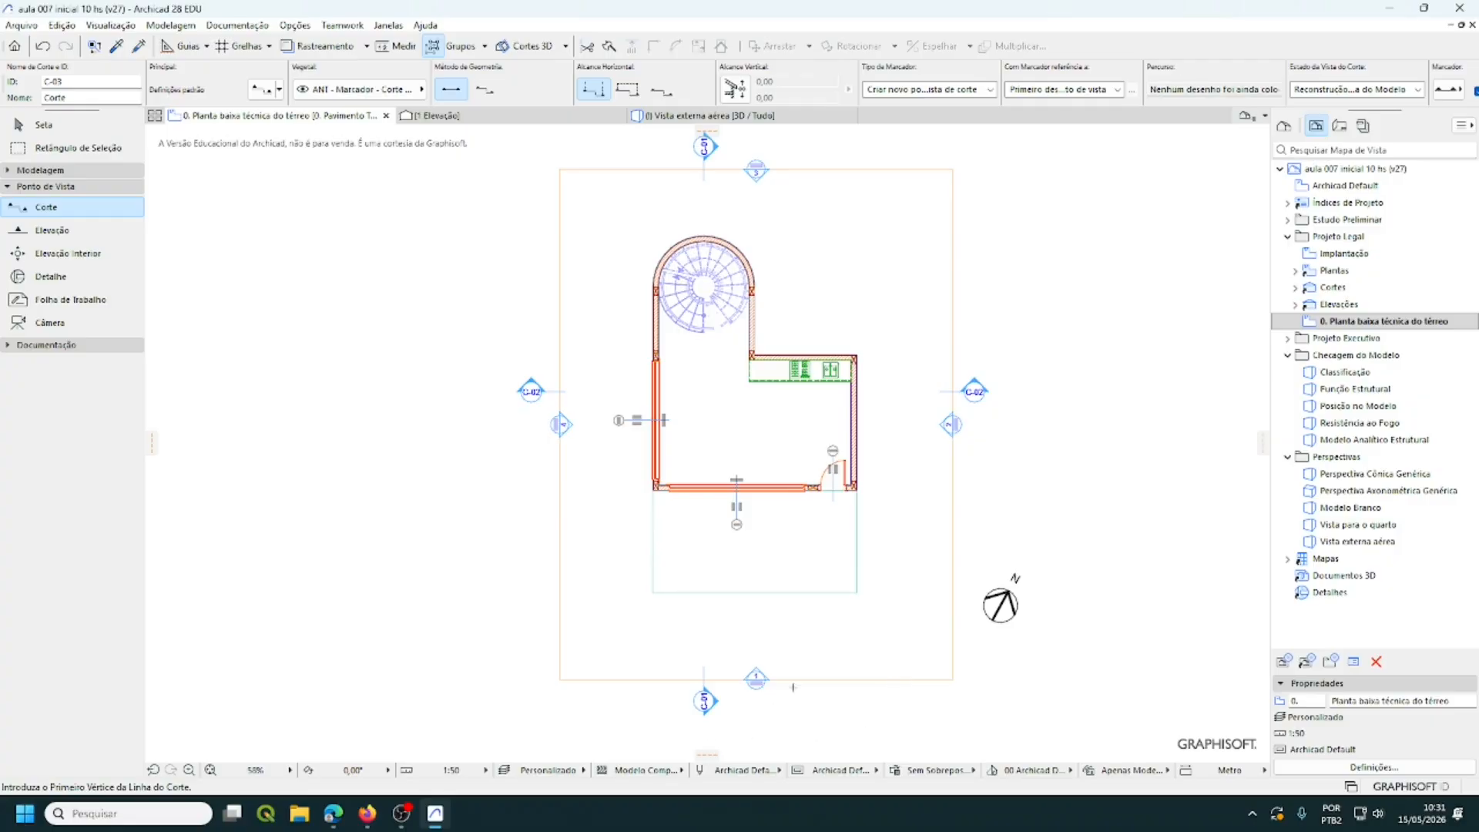
scroll(784, 660, "up", 2)
scroll(784, 660, "up", 4)
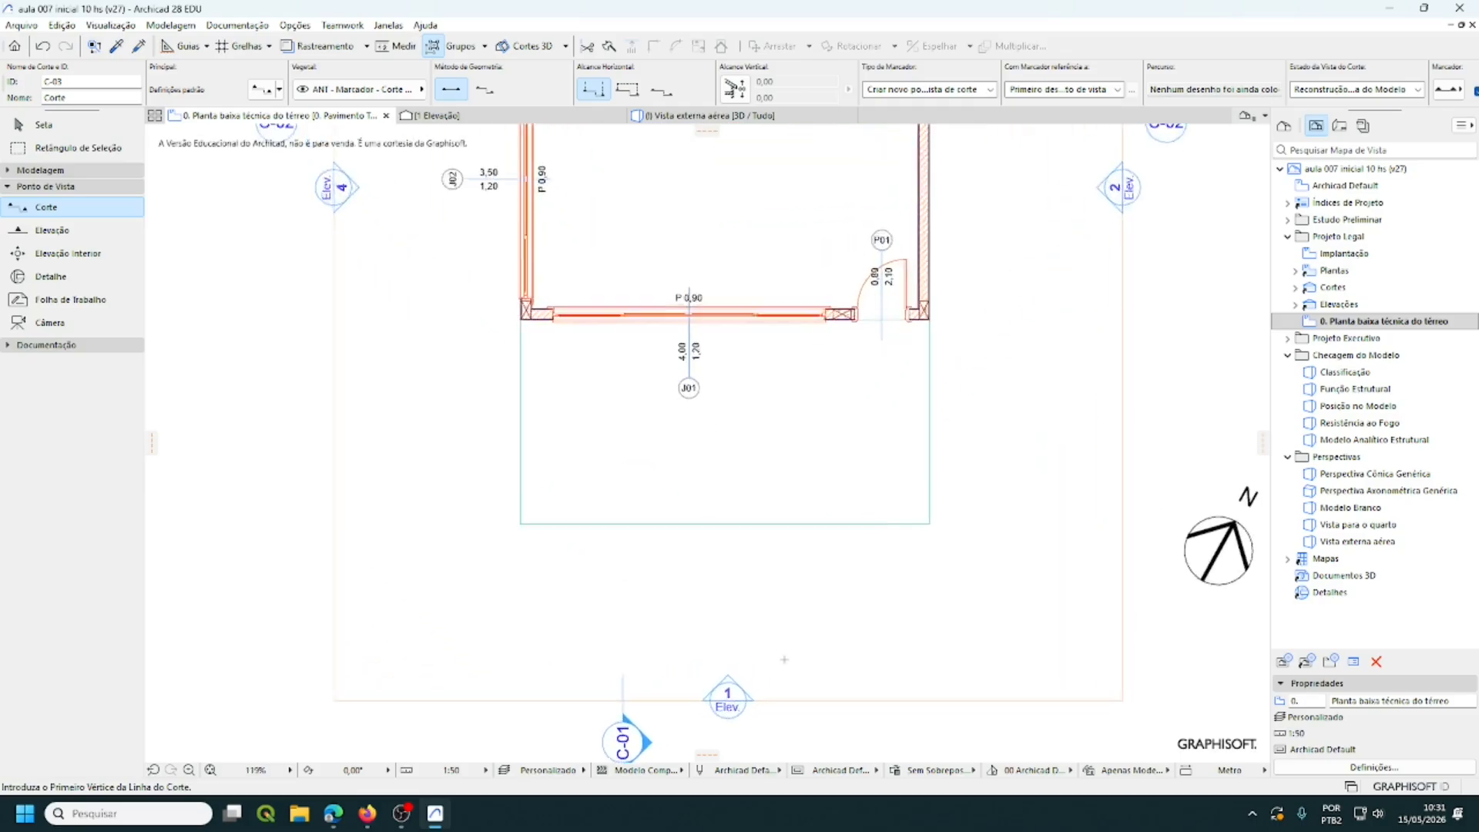
scroll(785, 659, "up", 1)
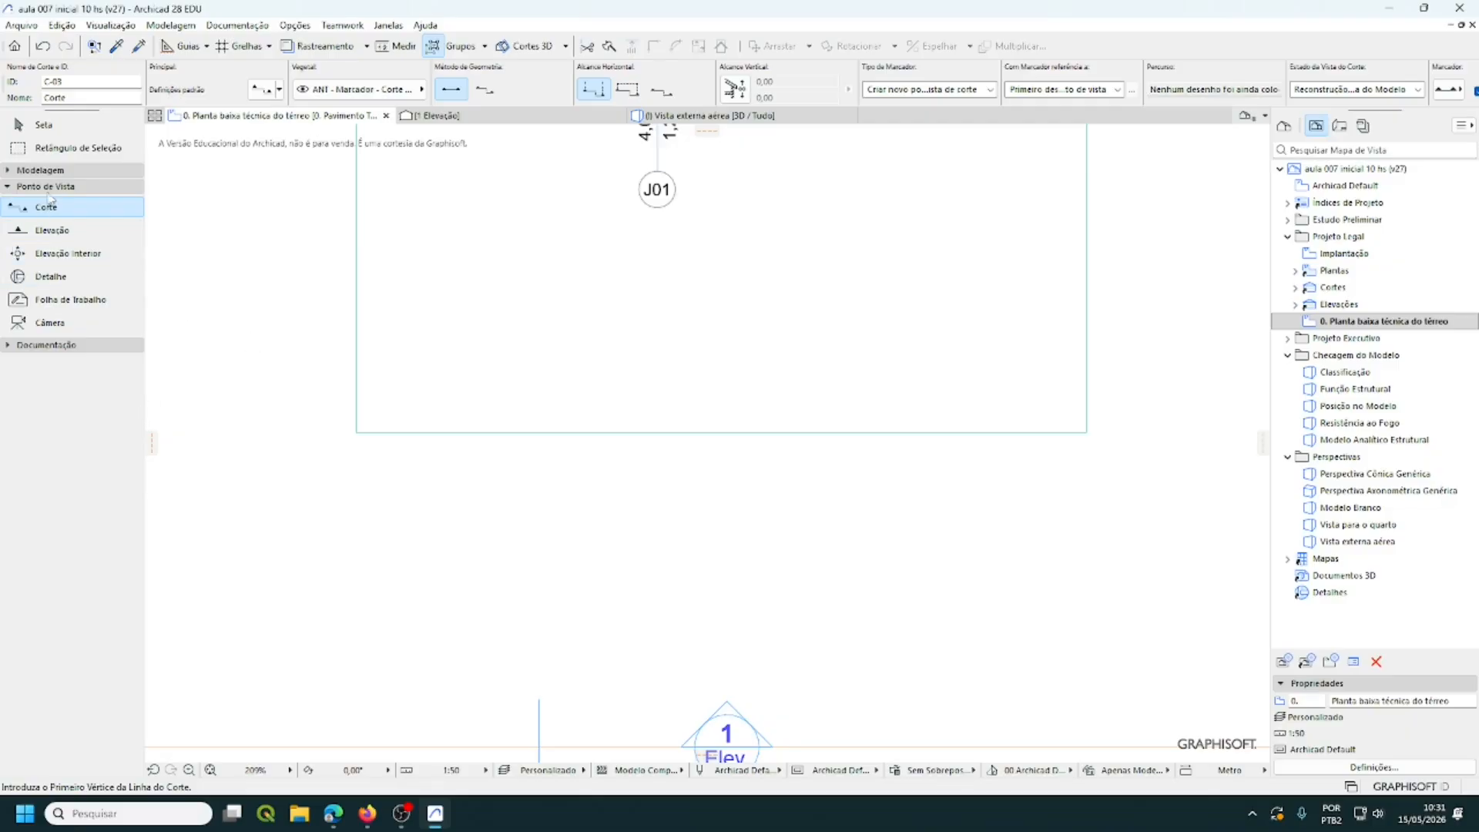
- Pick the Cota tool from Documentação and open its Dimension Default Settings
left_click(8, 347)
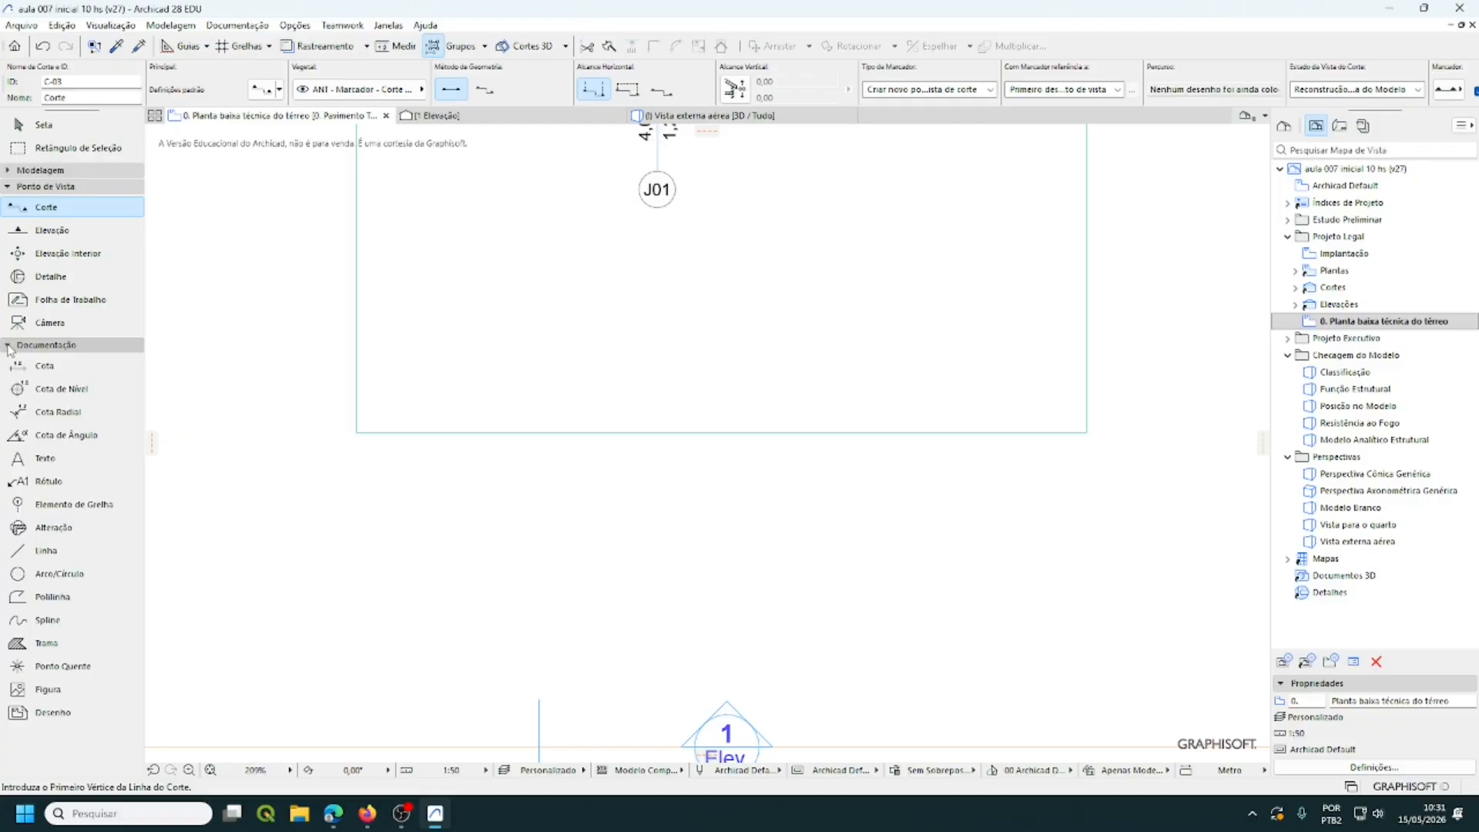
left_click(46, 368)
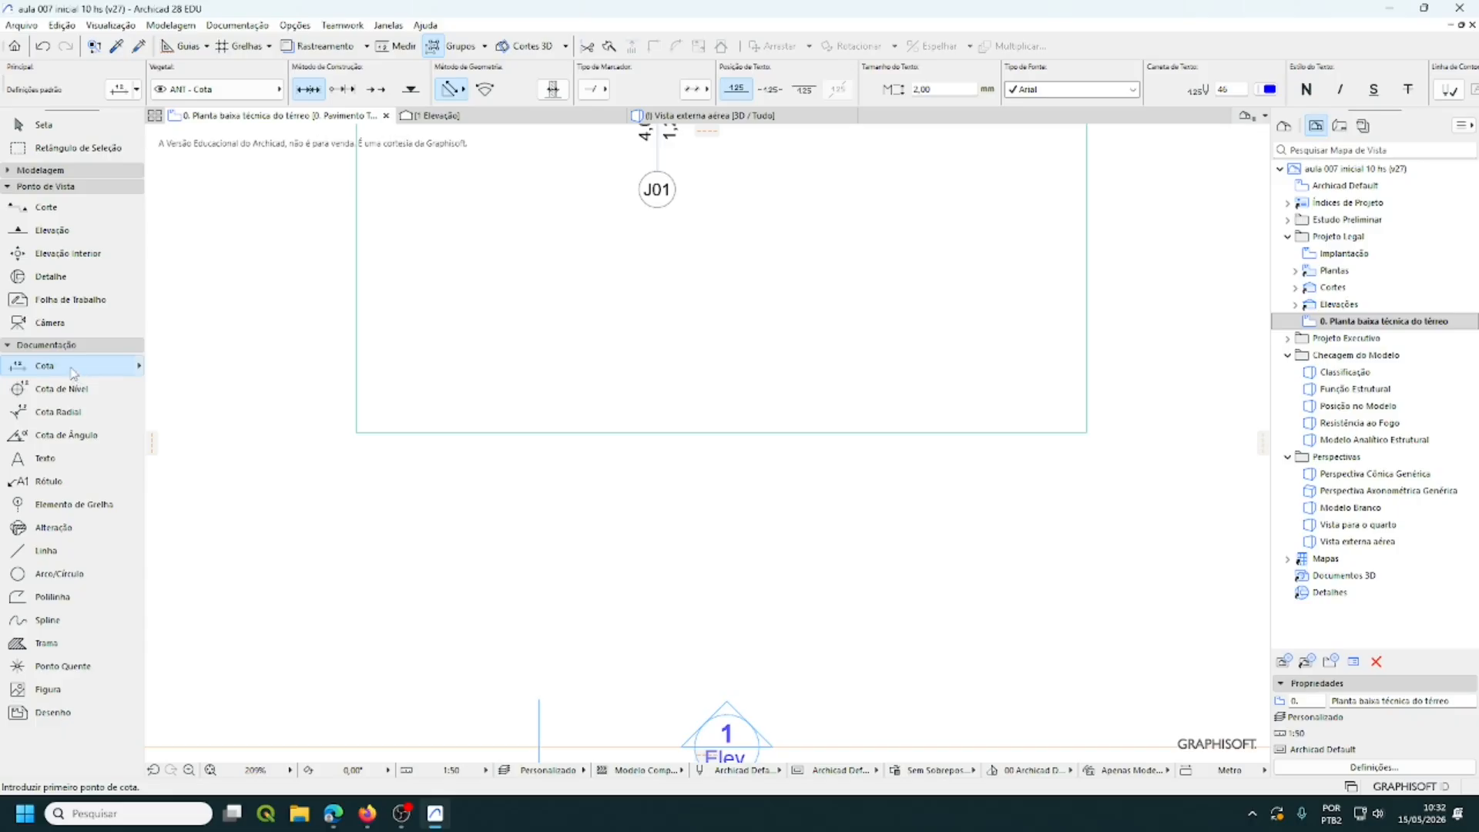
double_click(73, 373)
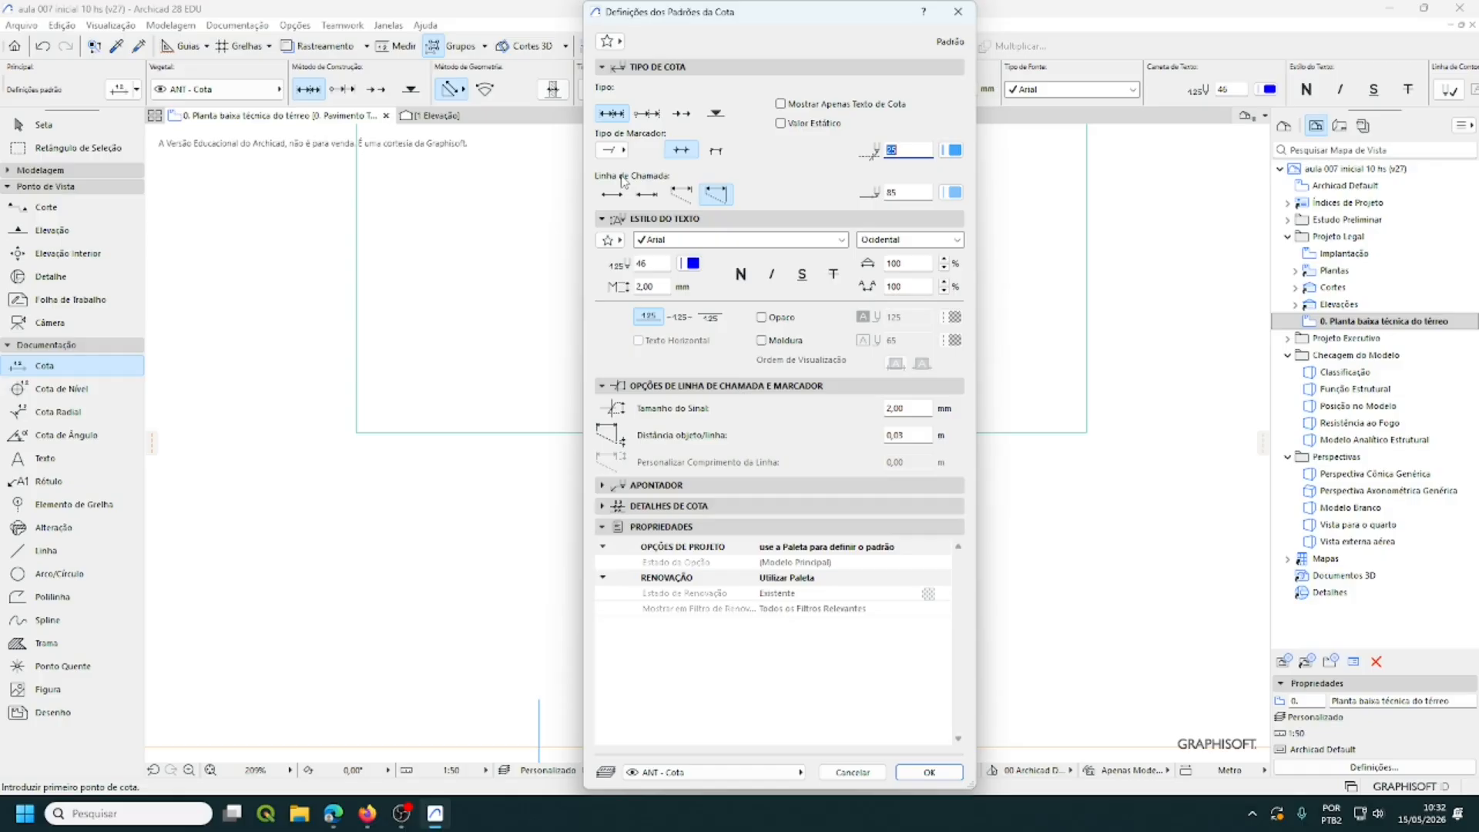
- Enable a custom extension line length and set it to 0,50 m
left_click(681, 195)
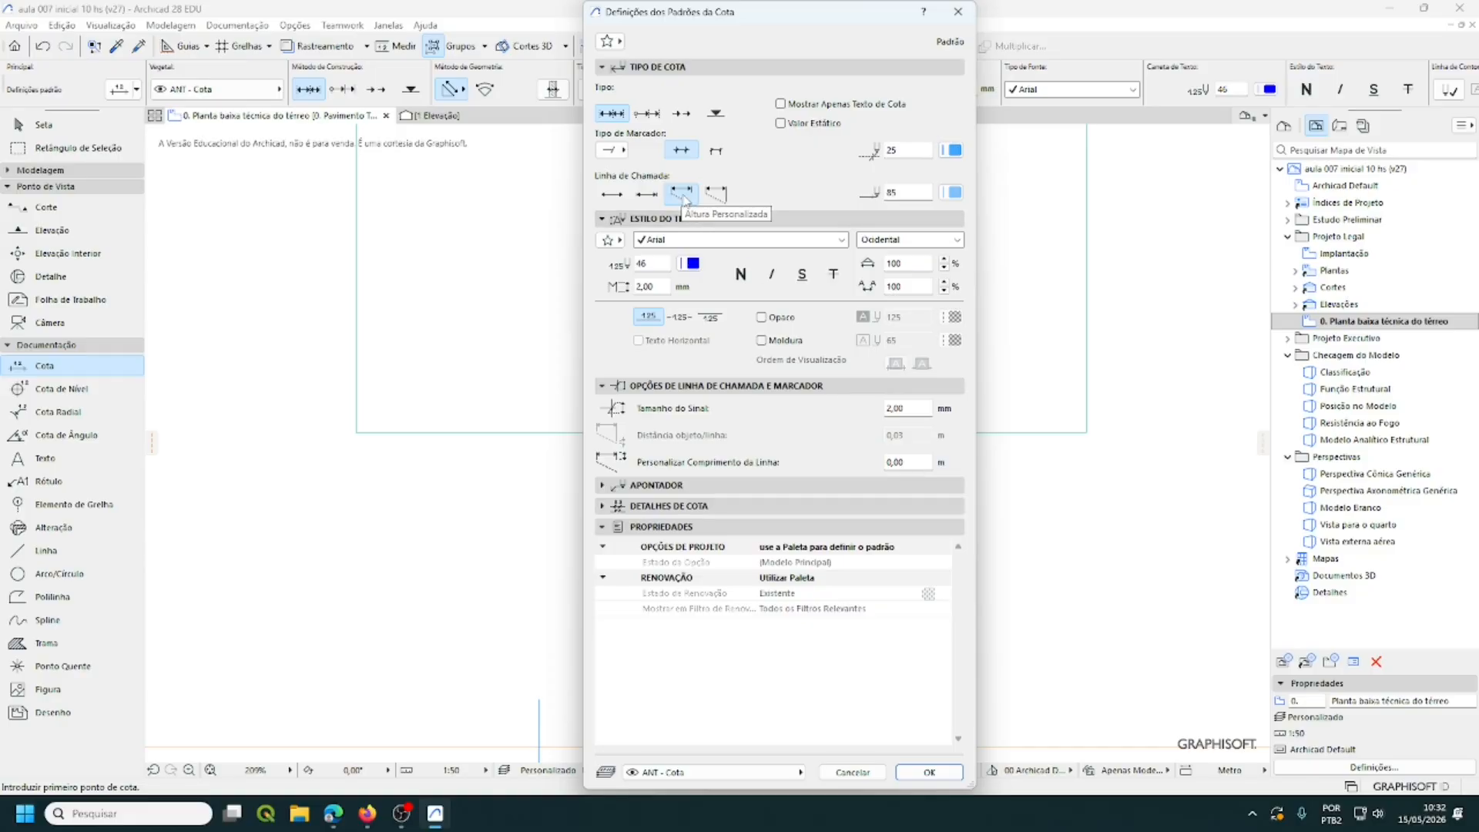
left_click(907, 462)
left_click_drag(904, 462, 895, 463)
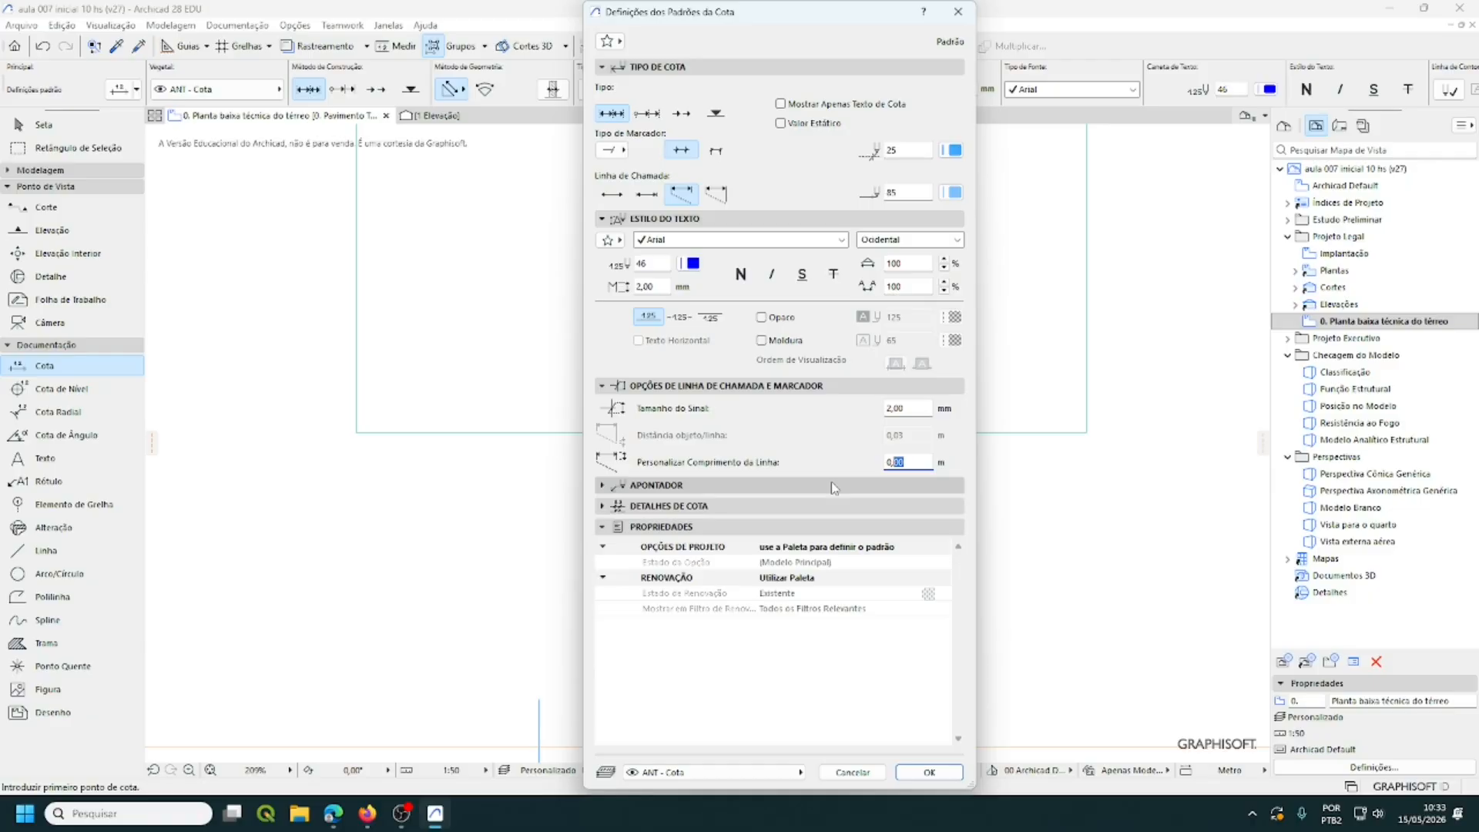
type("50")
- Confirm the 0,50 m dimension defaults and reframe the plan around the room's walls and doors
left_click(929, 773)
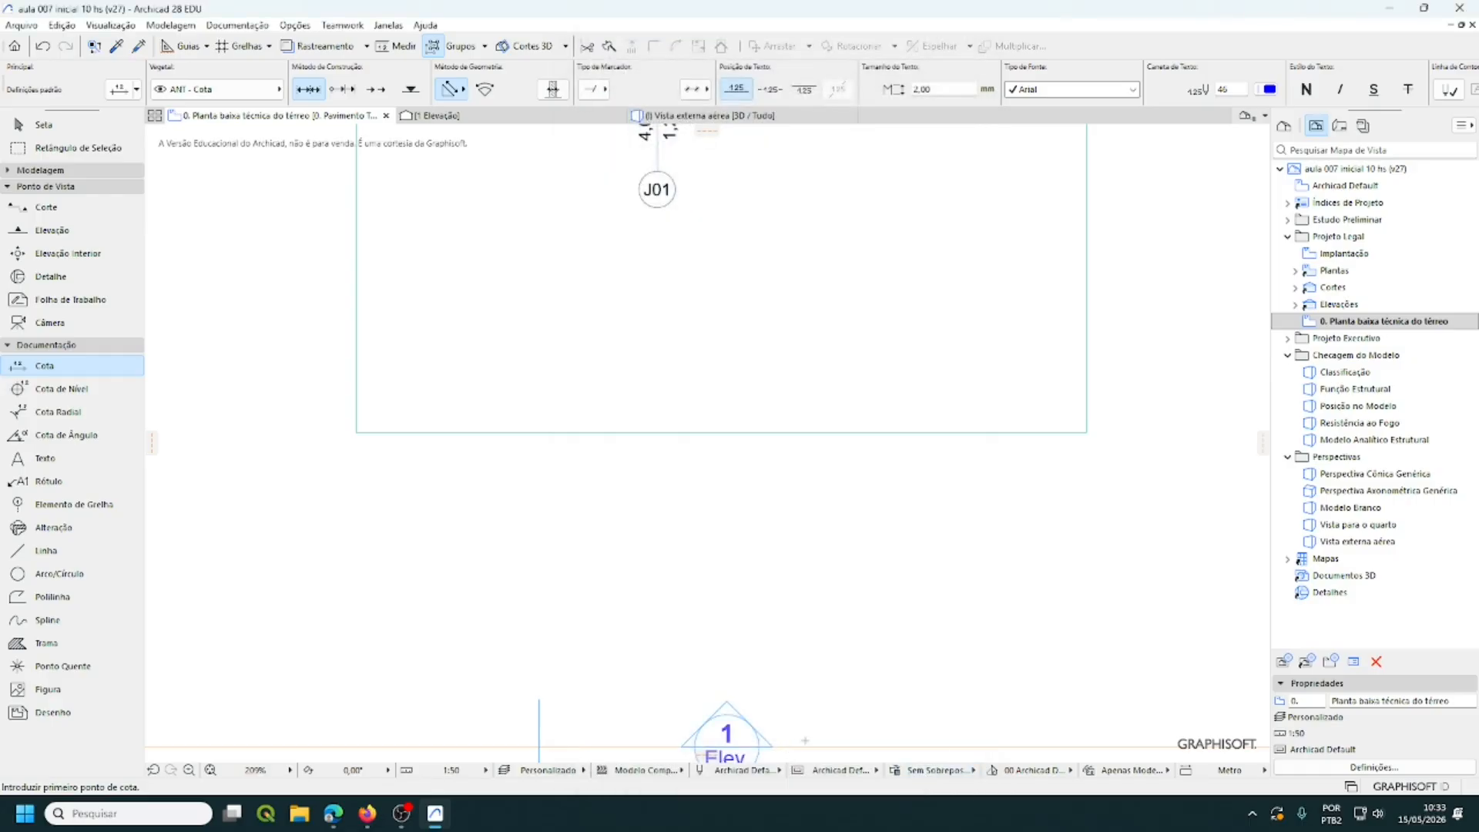
scroll(832, 682, "down", 2)
middle_click_drag(828, 676, 865, 598)
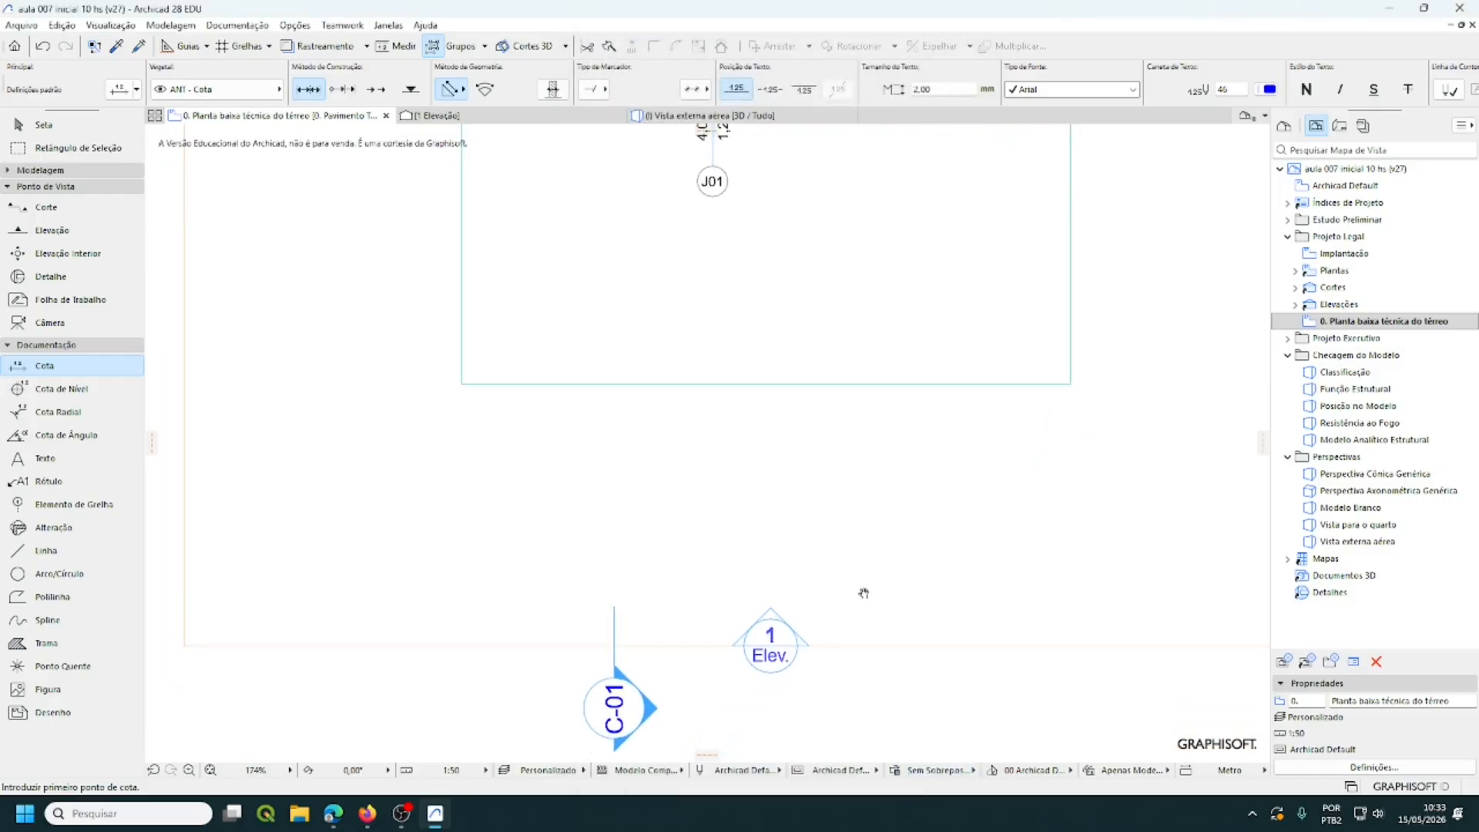
middle_click_drag(1003, 613, 978, 588)
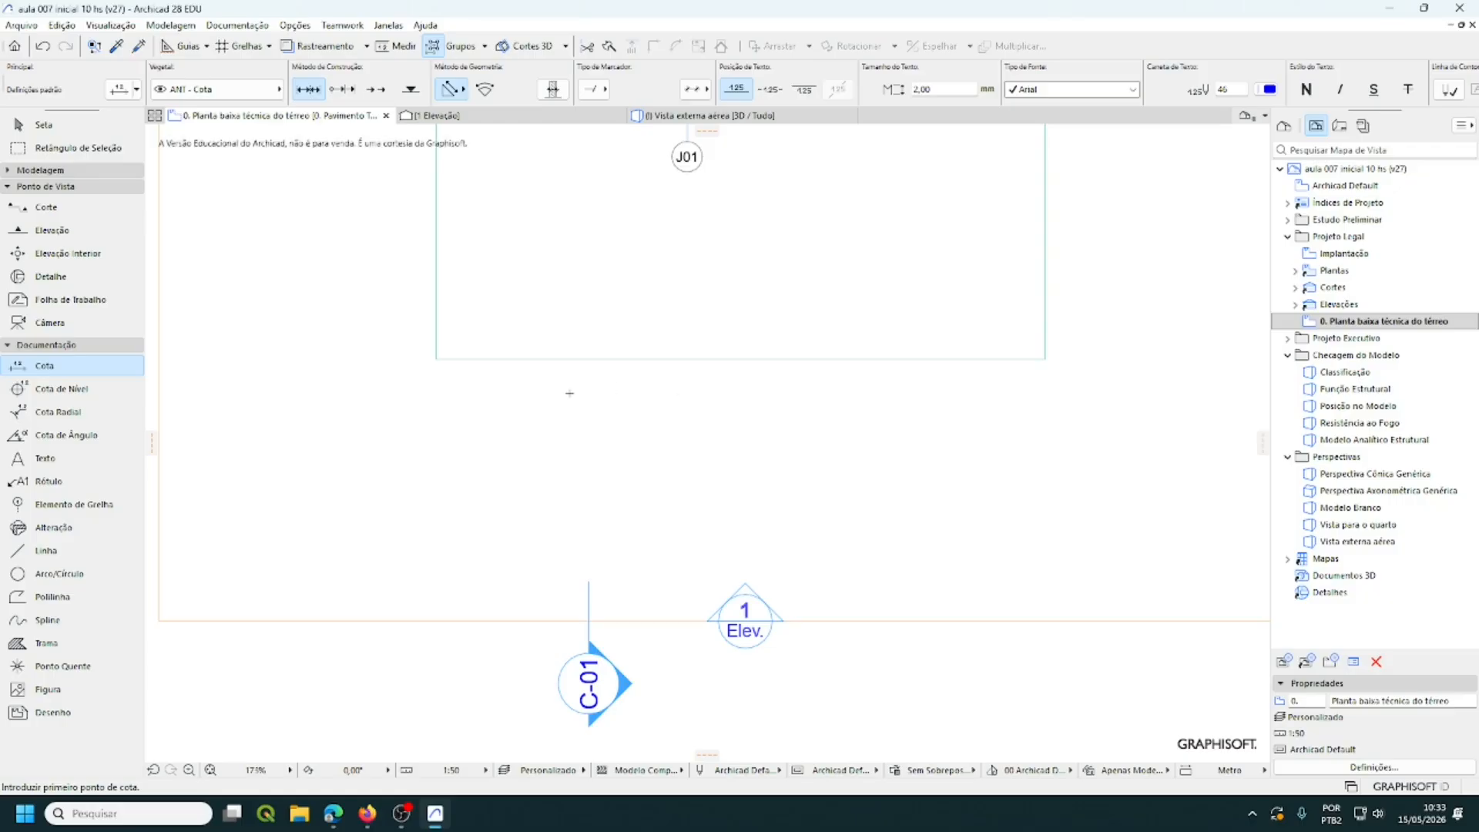
scroll(568, 390, "down", 2)
middle_click_drag(568, 390, 585, 528)
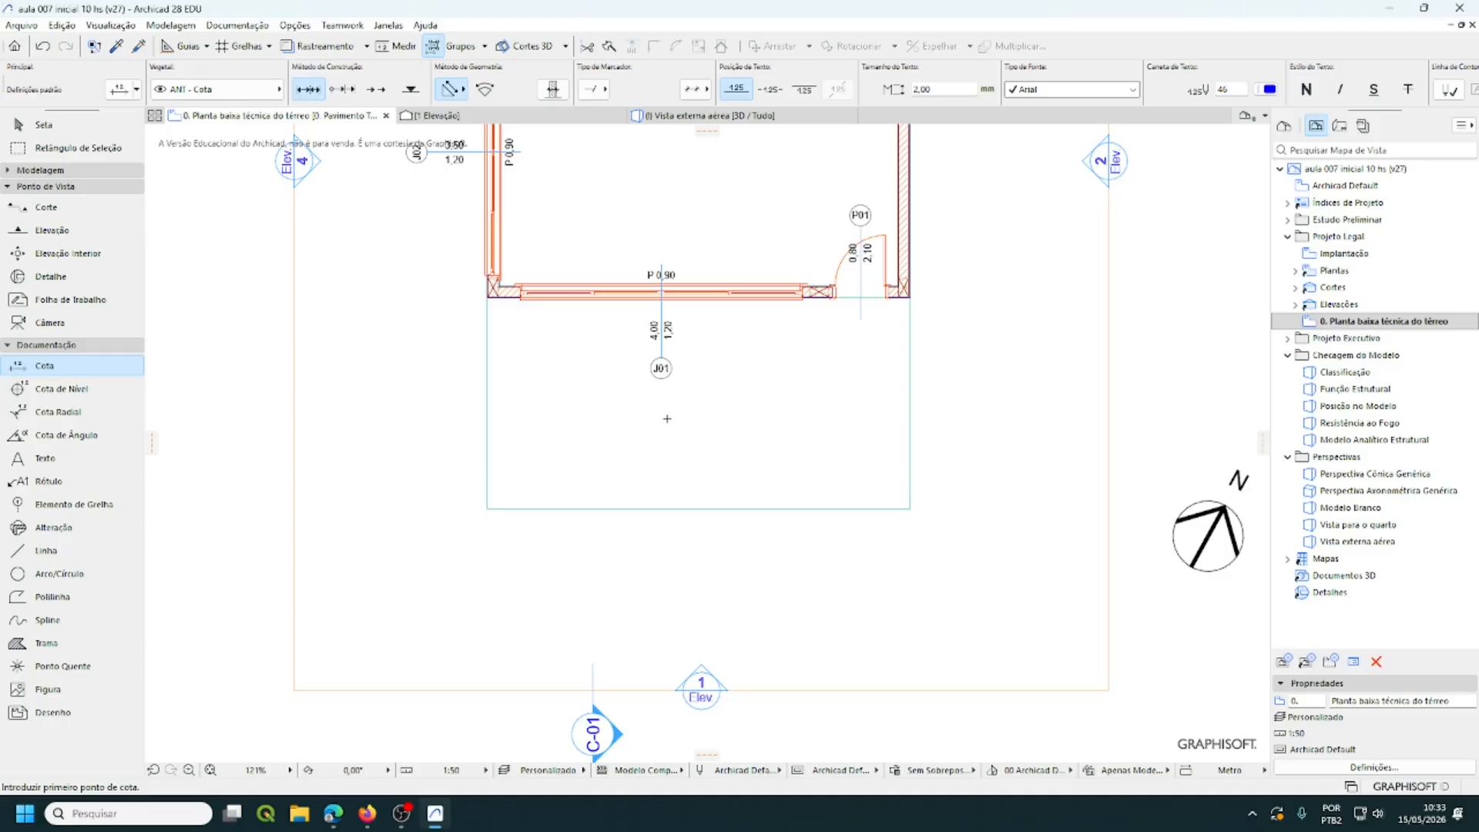
- Dimension the room's 6,00 bottom width between its lower-left and lower-right corners
left_click(487, 509)
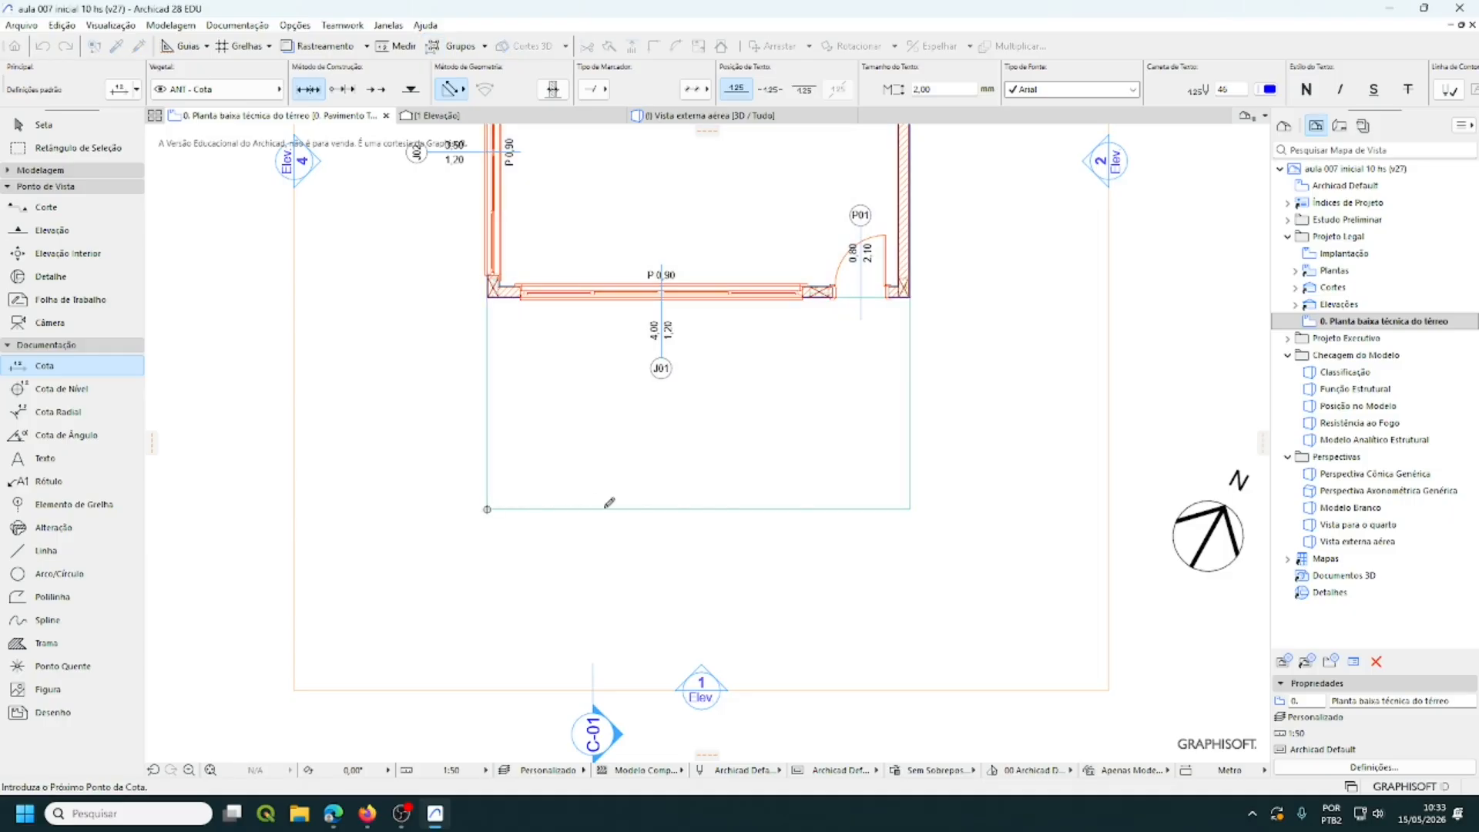
left_click(912, 505)
double_click(706, 532)
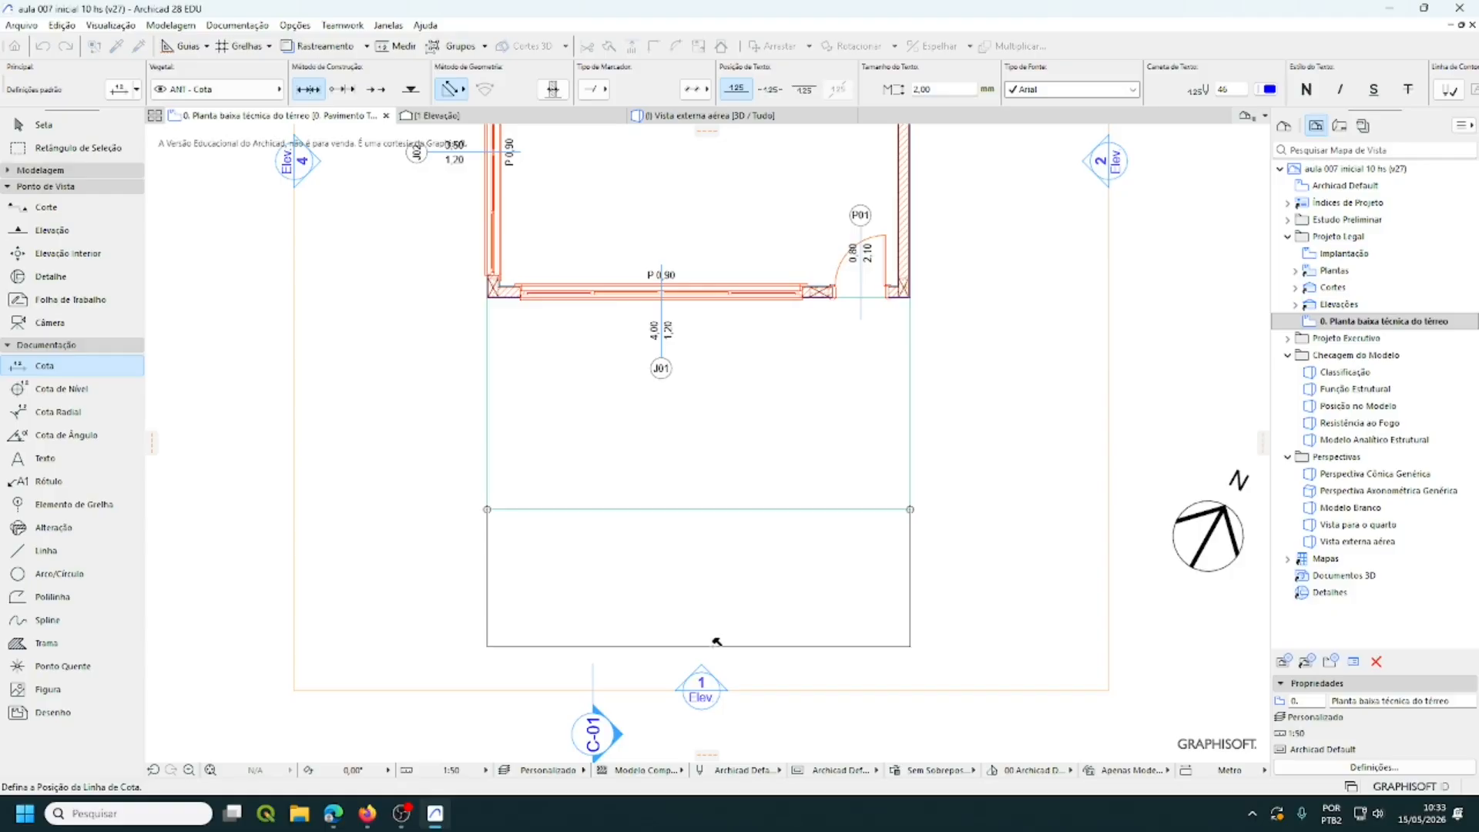
left_click(716, 642)
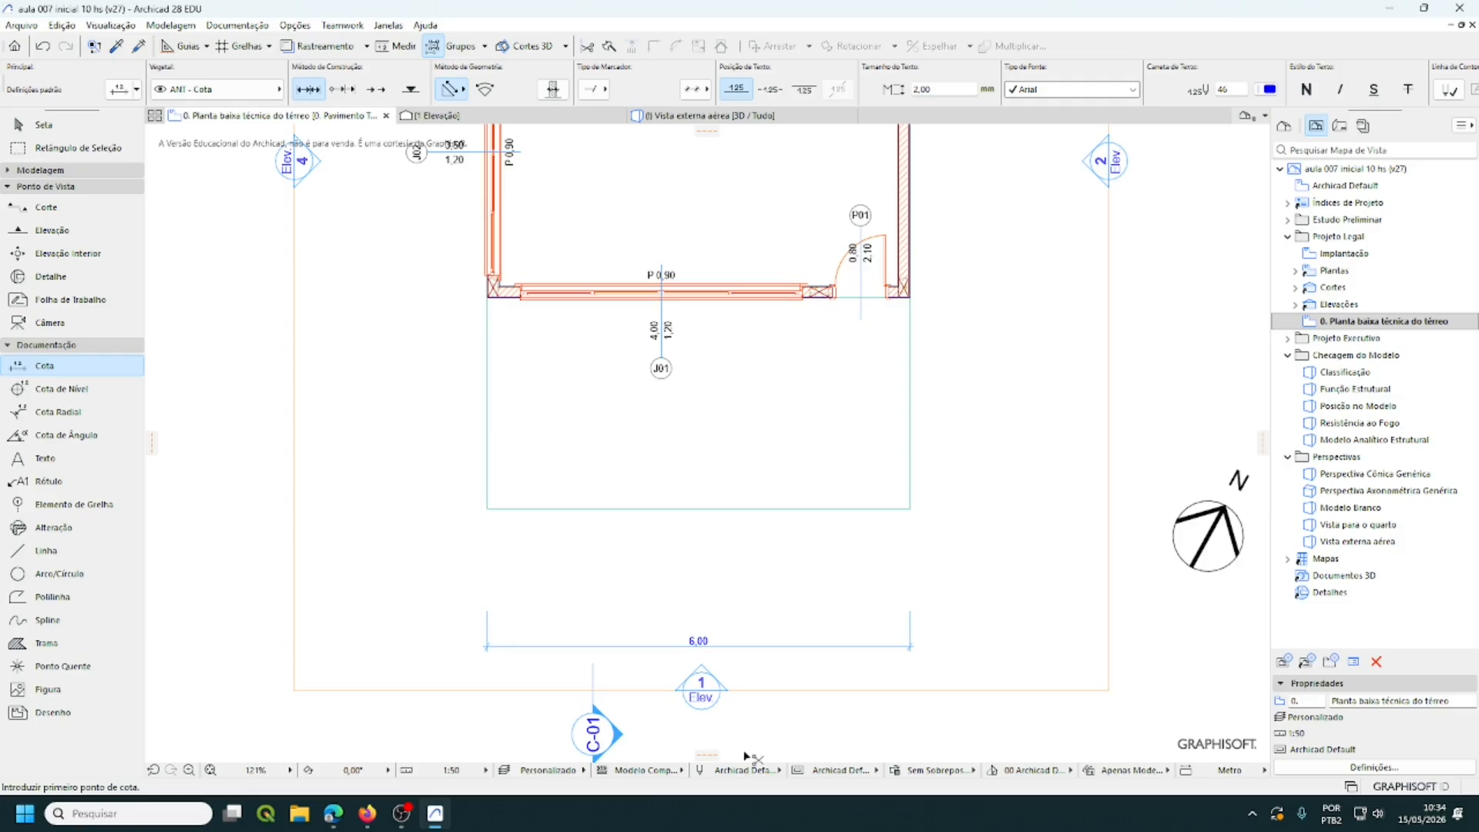
- Undo the misplaced dimension and redraw the 6,00 line below the room
key("ctrl+z")
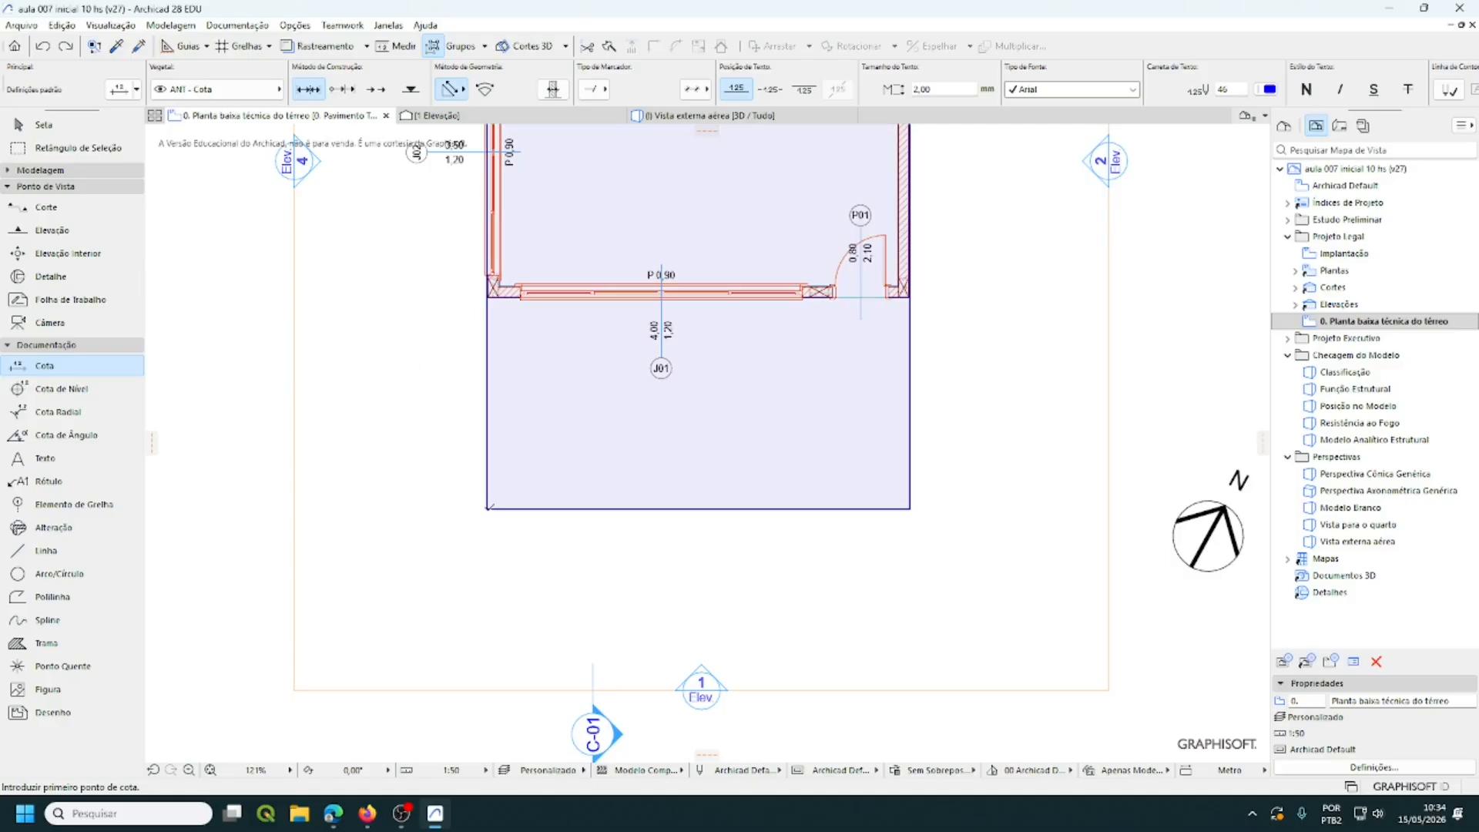
left_click(487, 509)
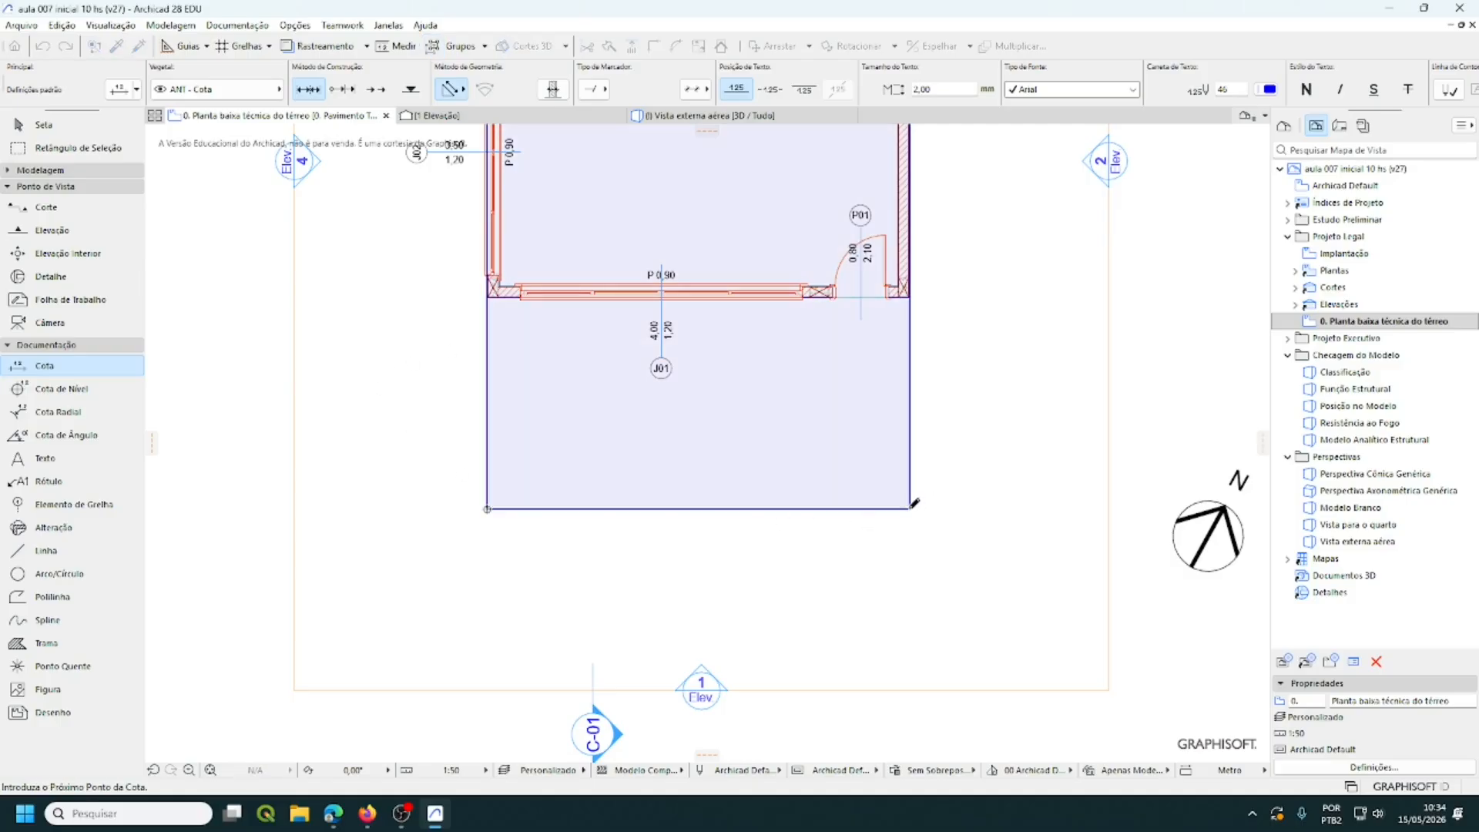
left_click(909, 508)
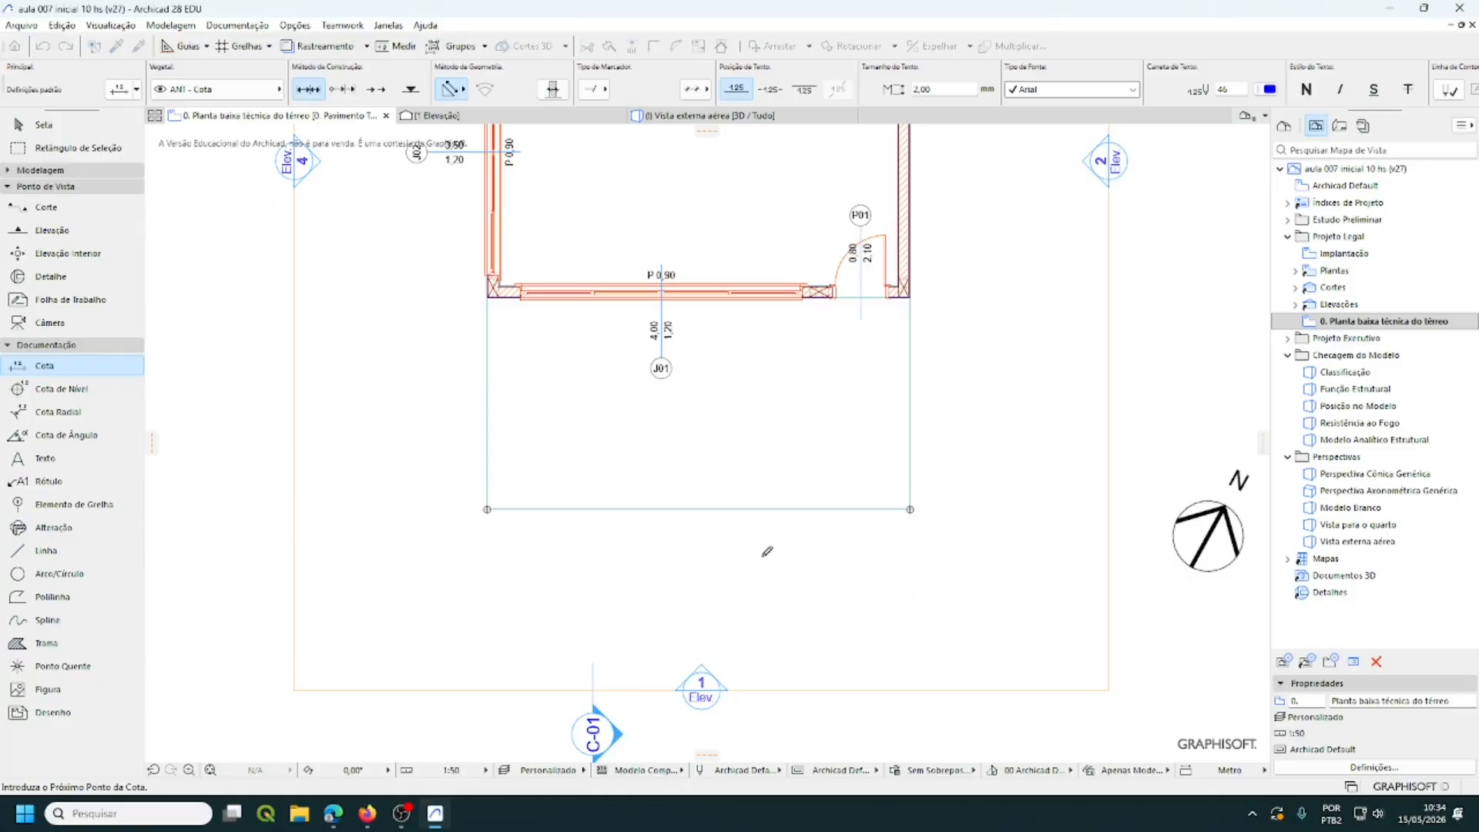
double_click(712, 542)
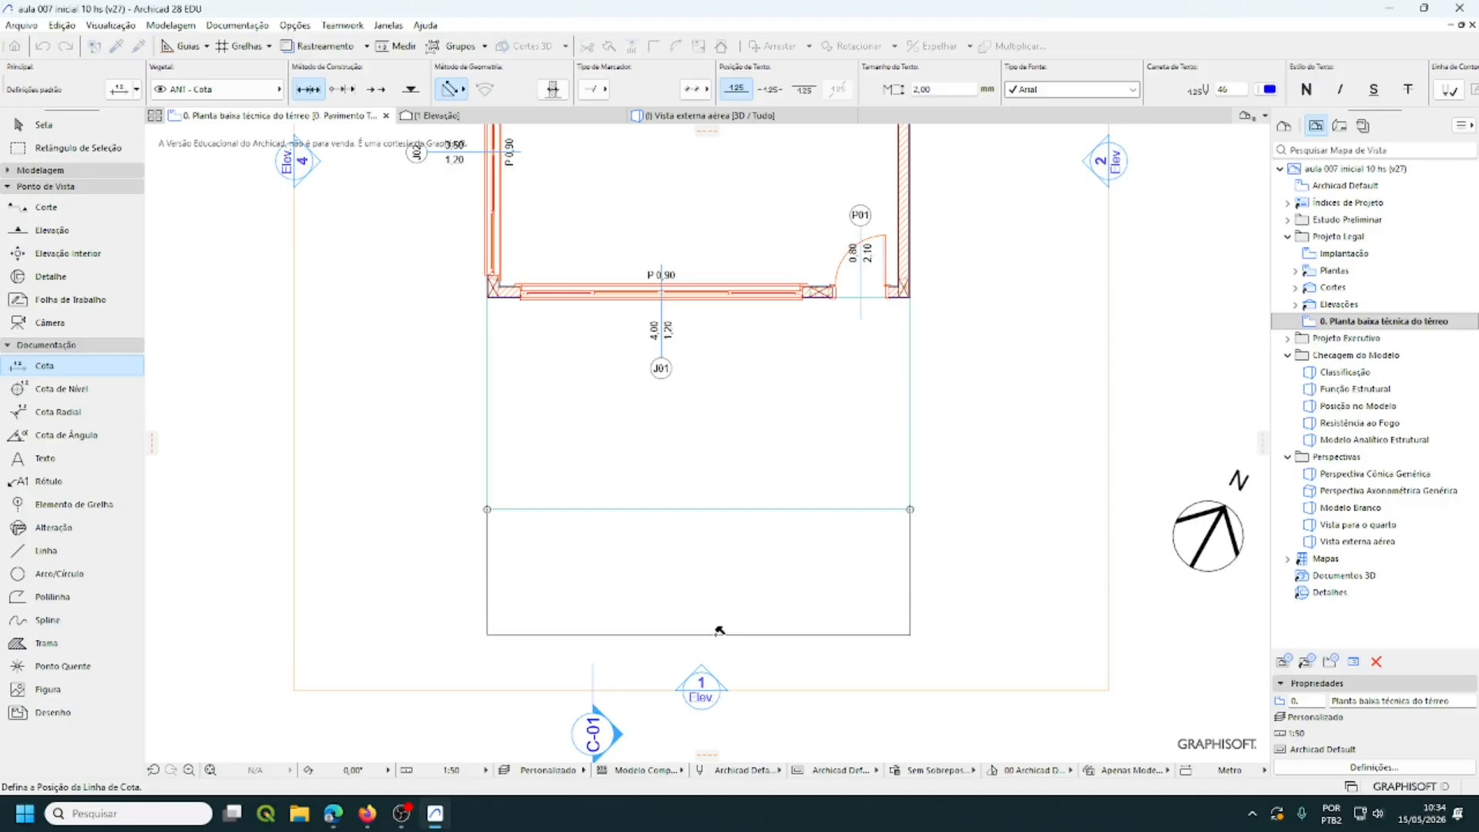
left_click(718, 636)
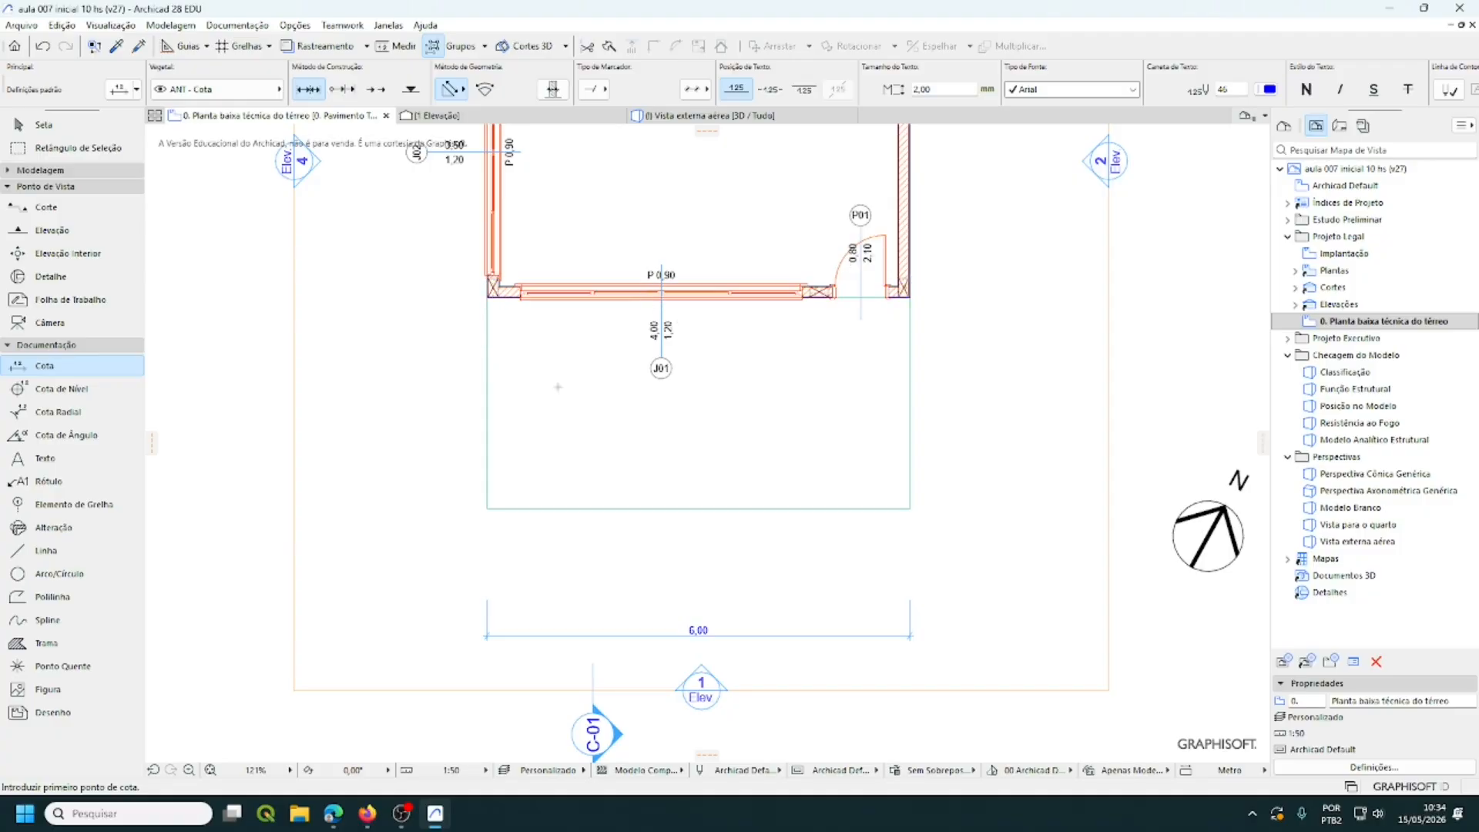
- Zoom and pan to the lower wall showing window J01, sill P 0,90 and door P01
scroll(513, 323, "up", 5)
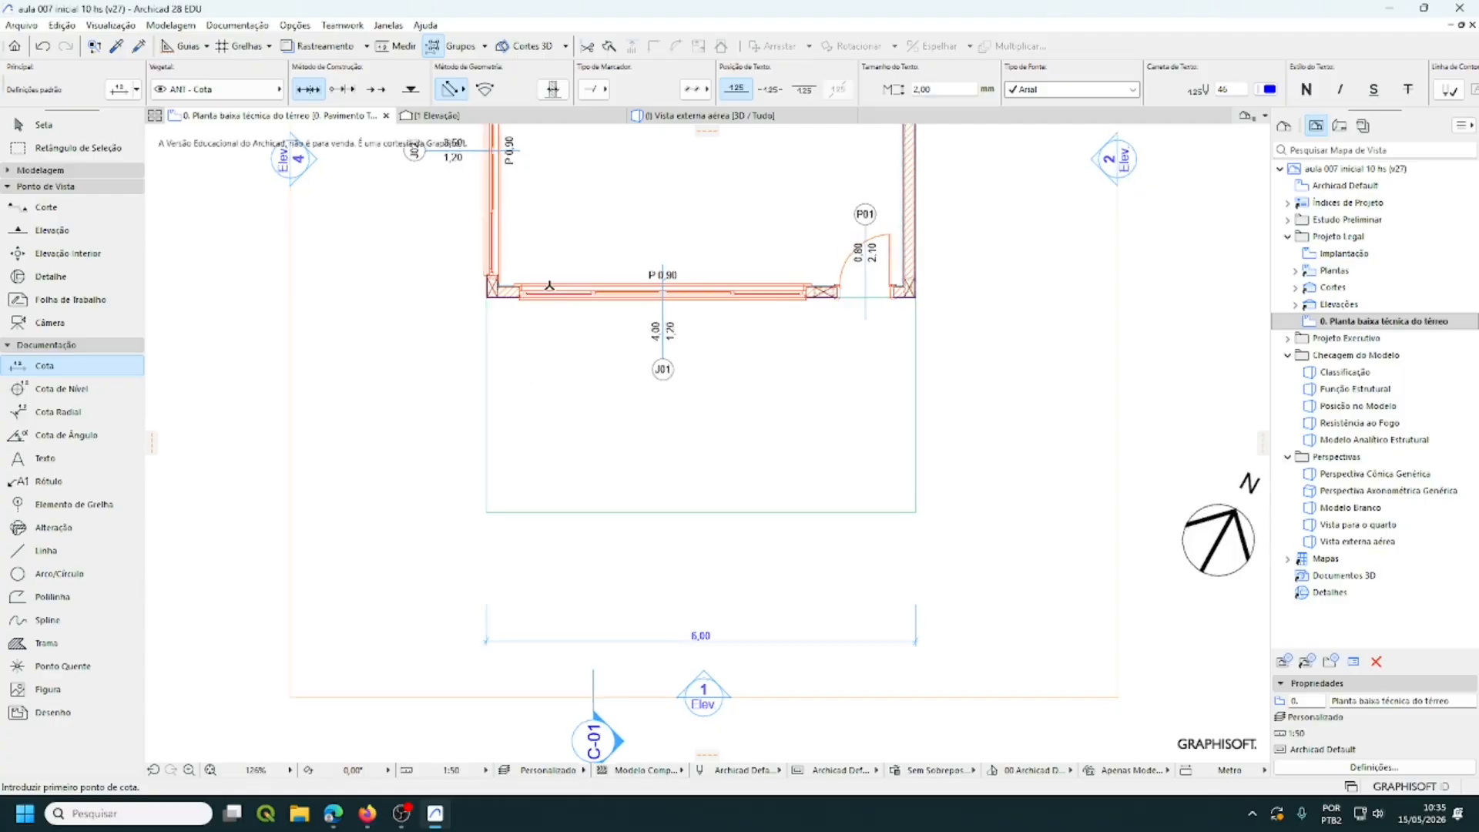
middle_click_drag(532, 322, 562, 360)
scroll(603, 239, "down", 1)
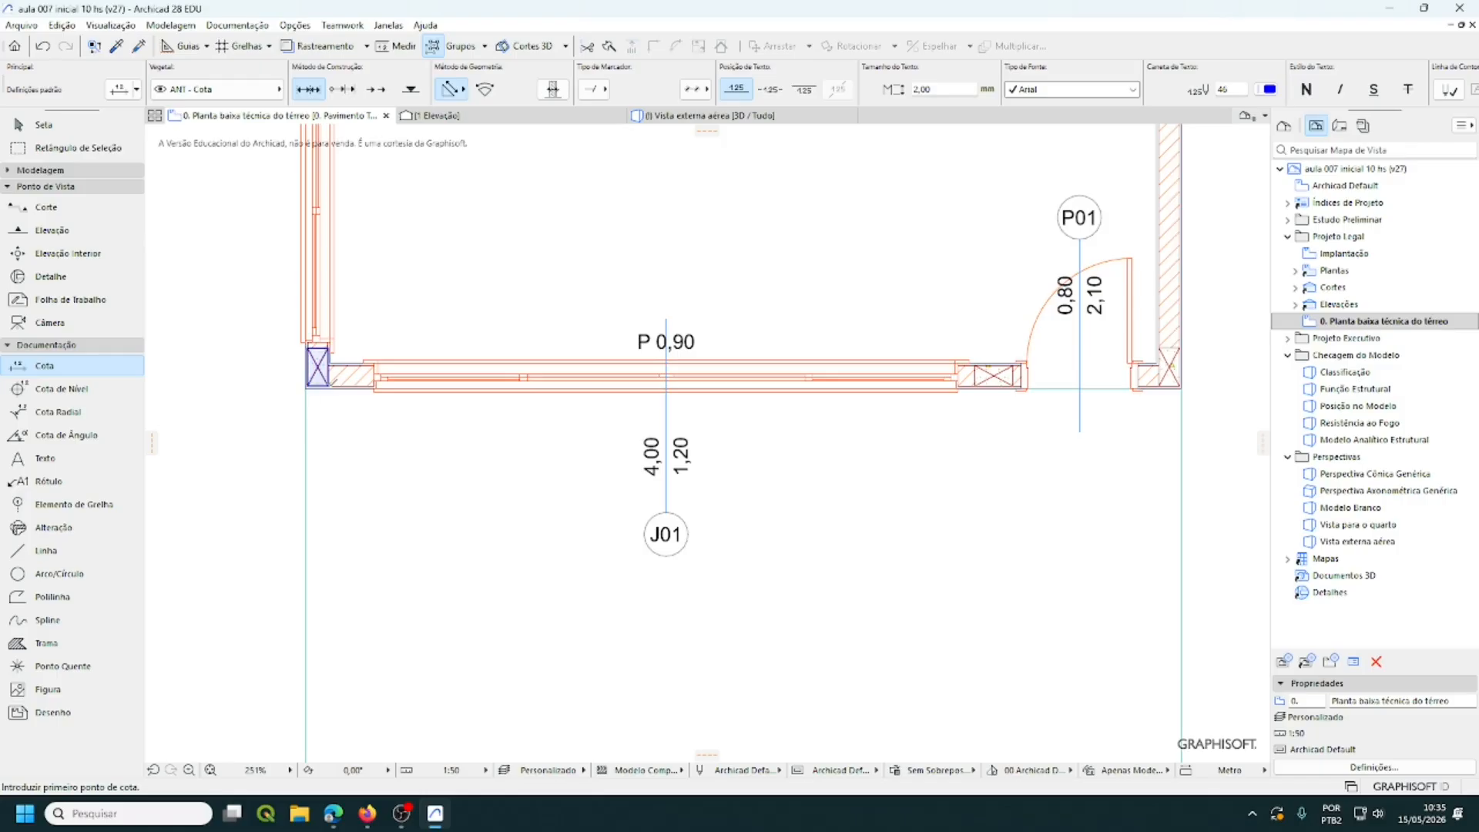
- Cancel a stray point, then start the wall chain at the outer and inner corners
scroll(285, 354, "up", 2)
scroll(285, 354, "up", 8)
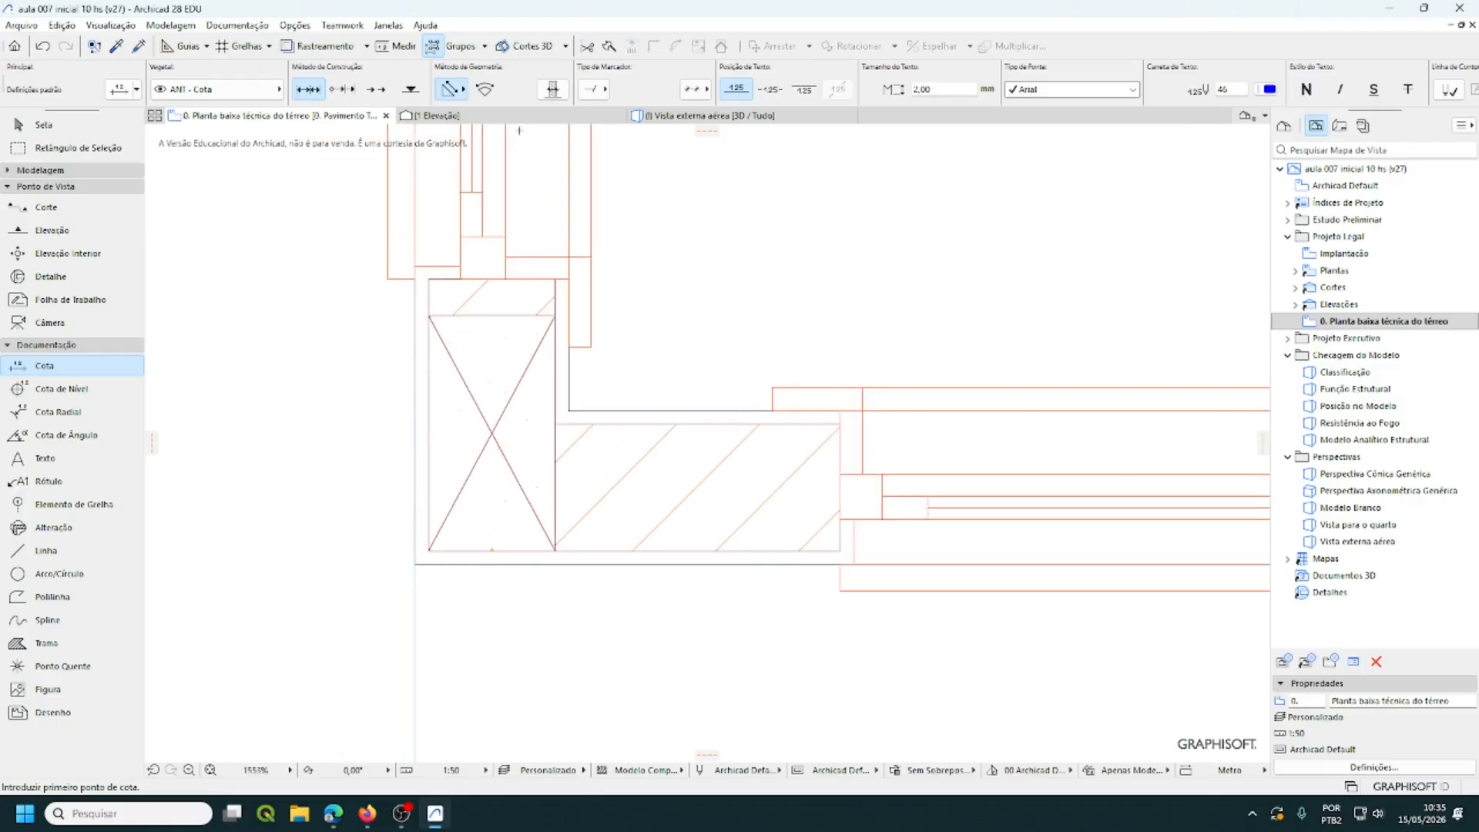
left_click(461, 674)
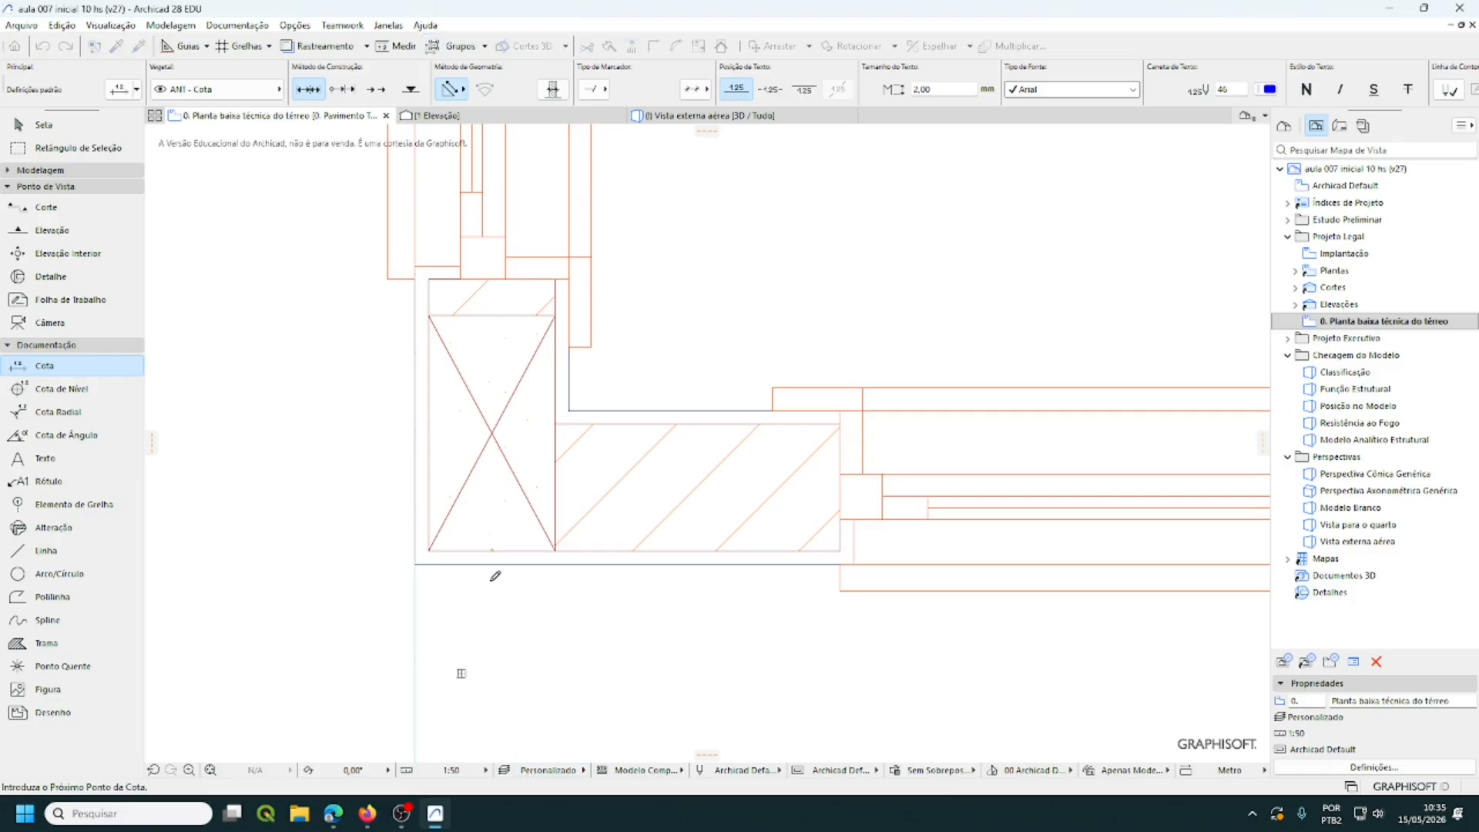
key("Escape")
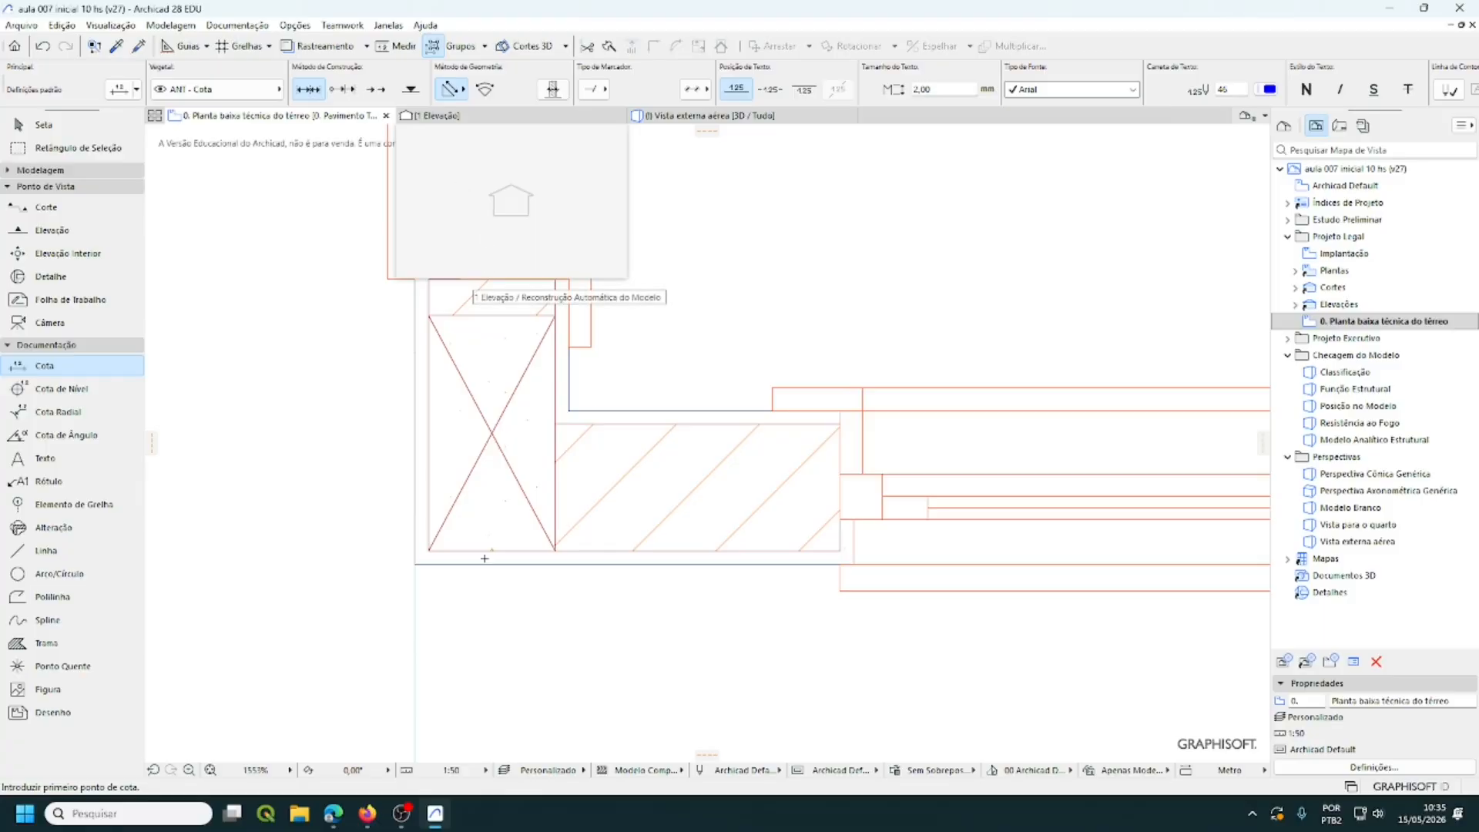
left_click(416, 564)
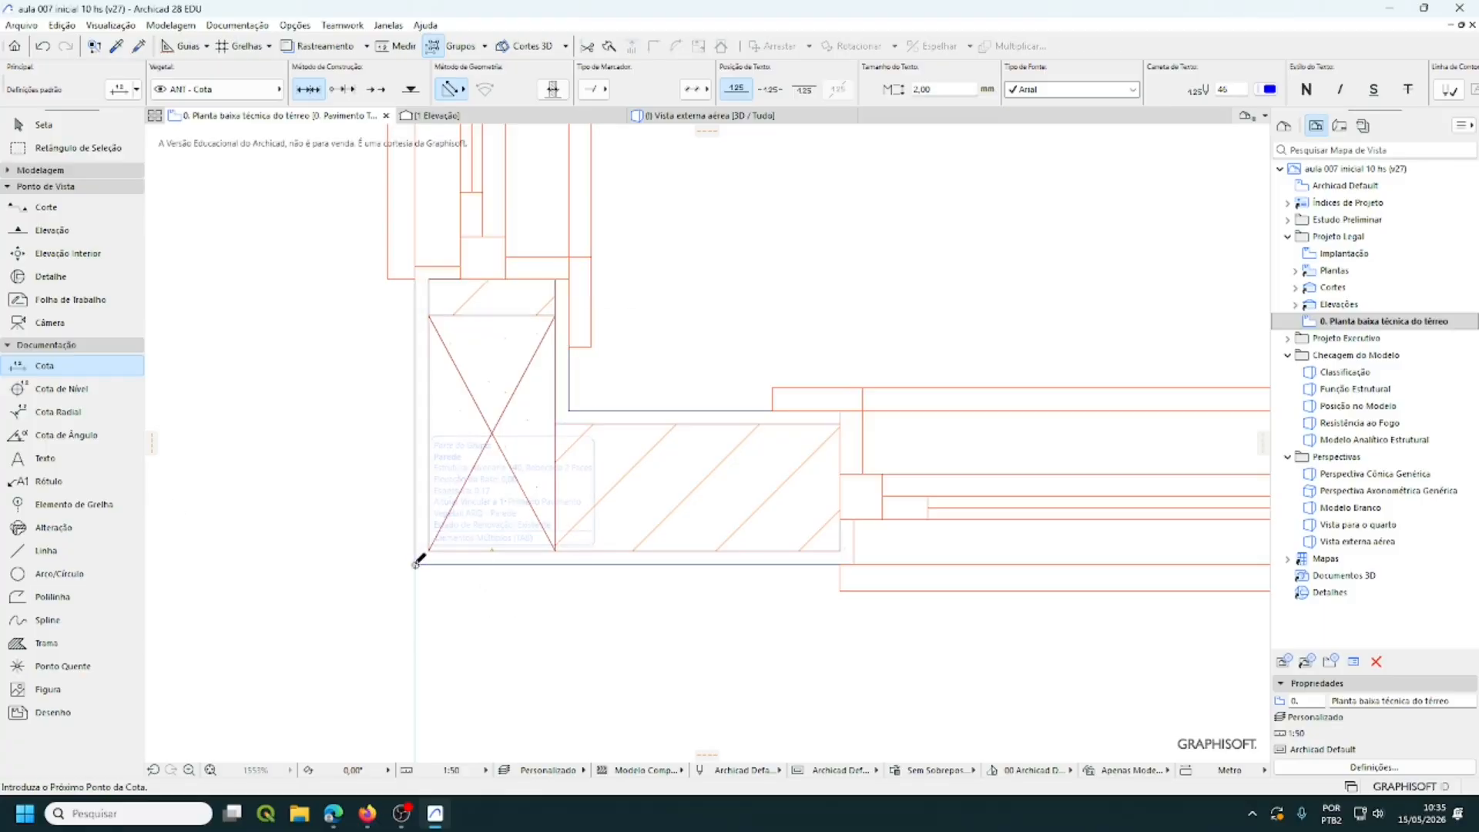
left_click(569, 411)
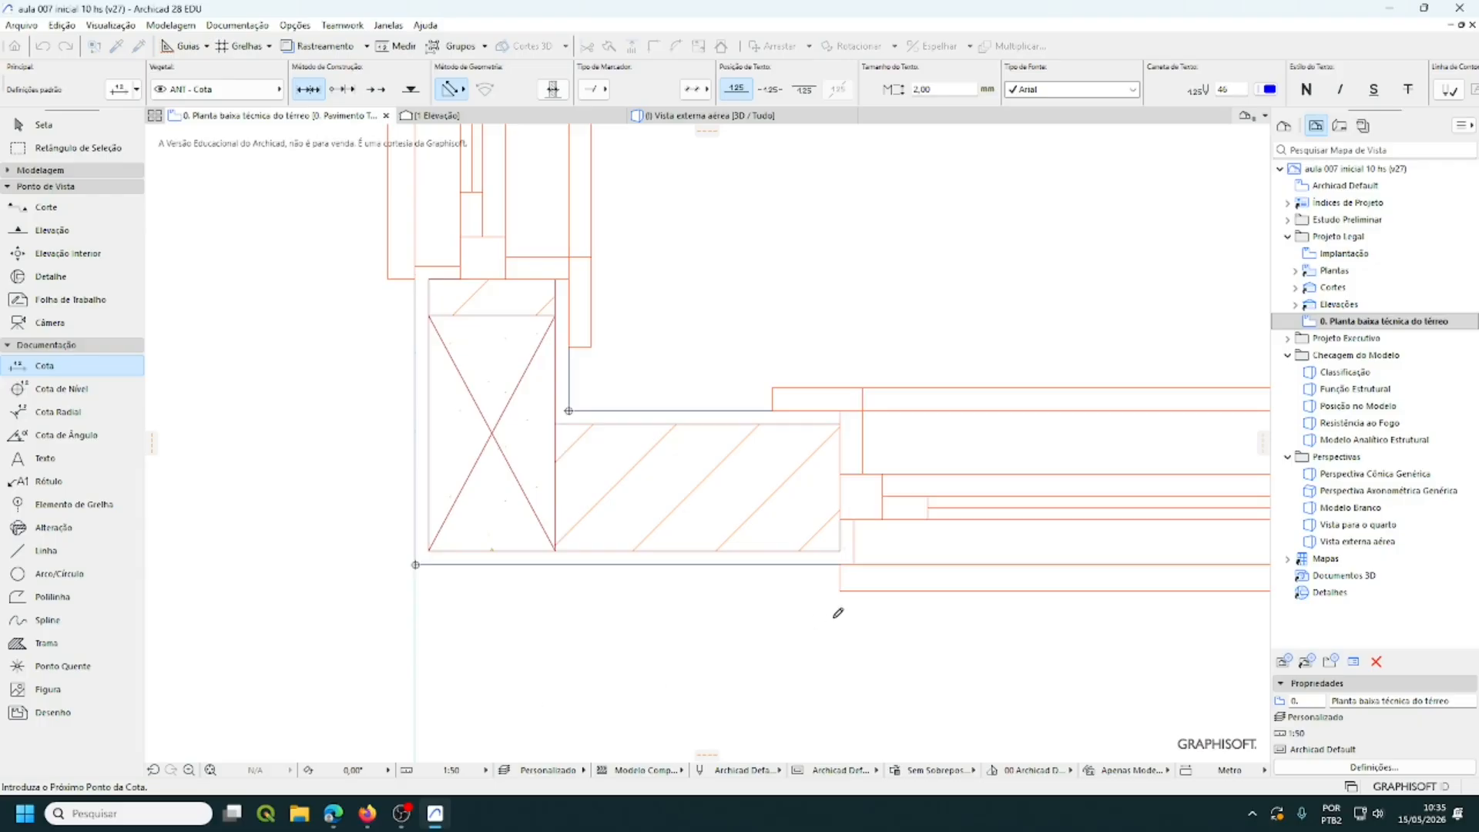
- Add the window's near edge to the chain, then pan toward door P01
middle_click_drag(810, 618, 528, 635)
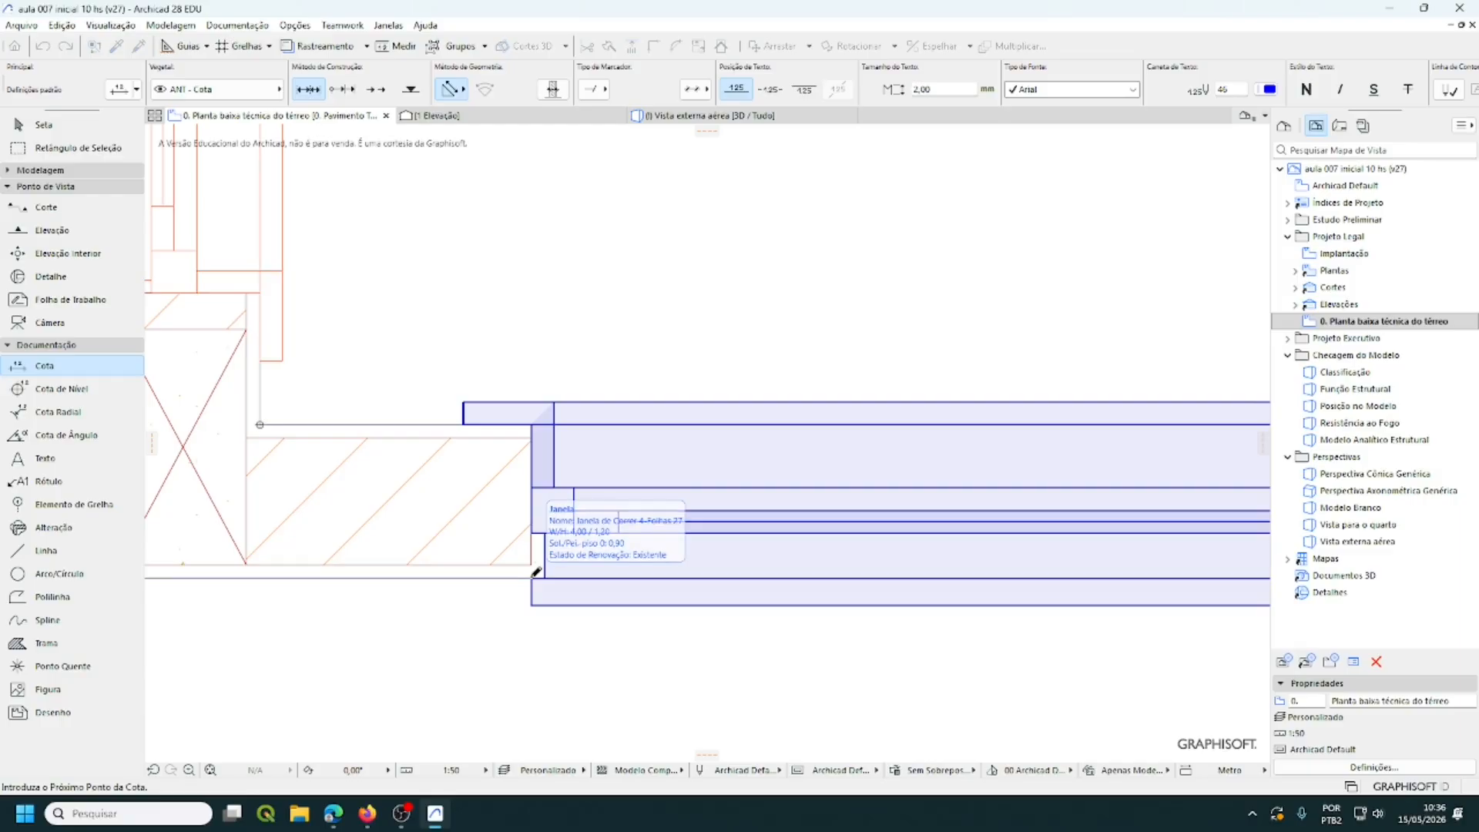
left_click(531, 578)
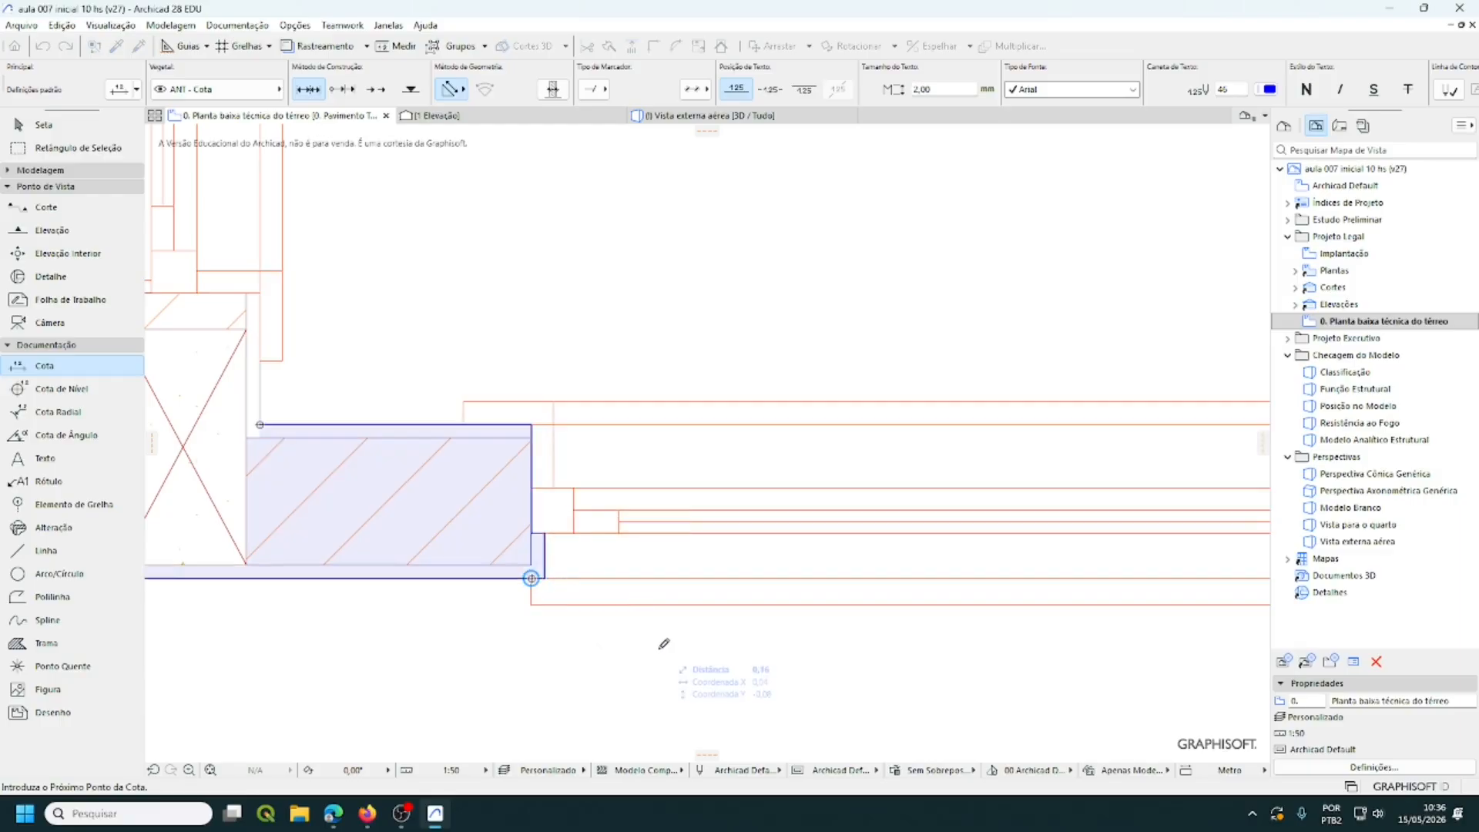
scroll(636, 635, "down", 4)
middle_click_drag(655, 637, 336, 539)
scroll(488, 554, "down", 4)
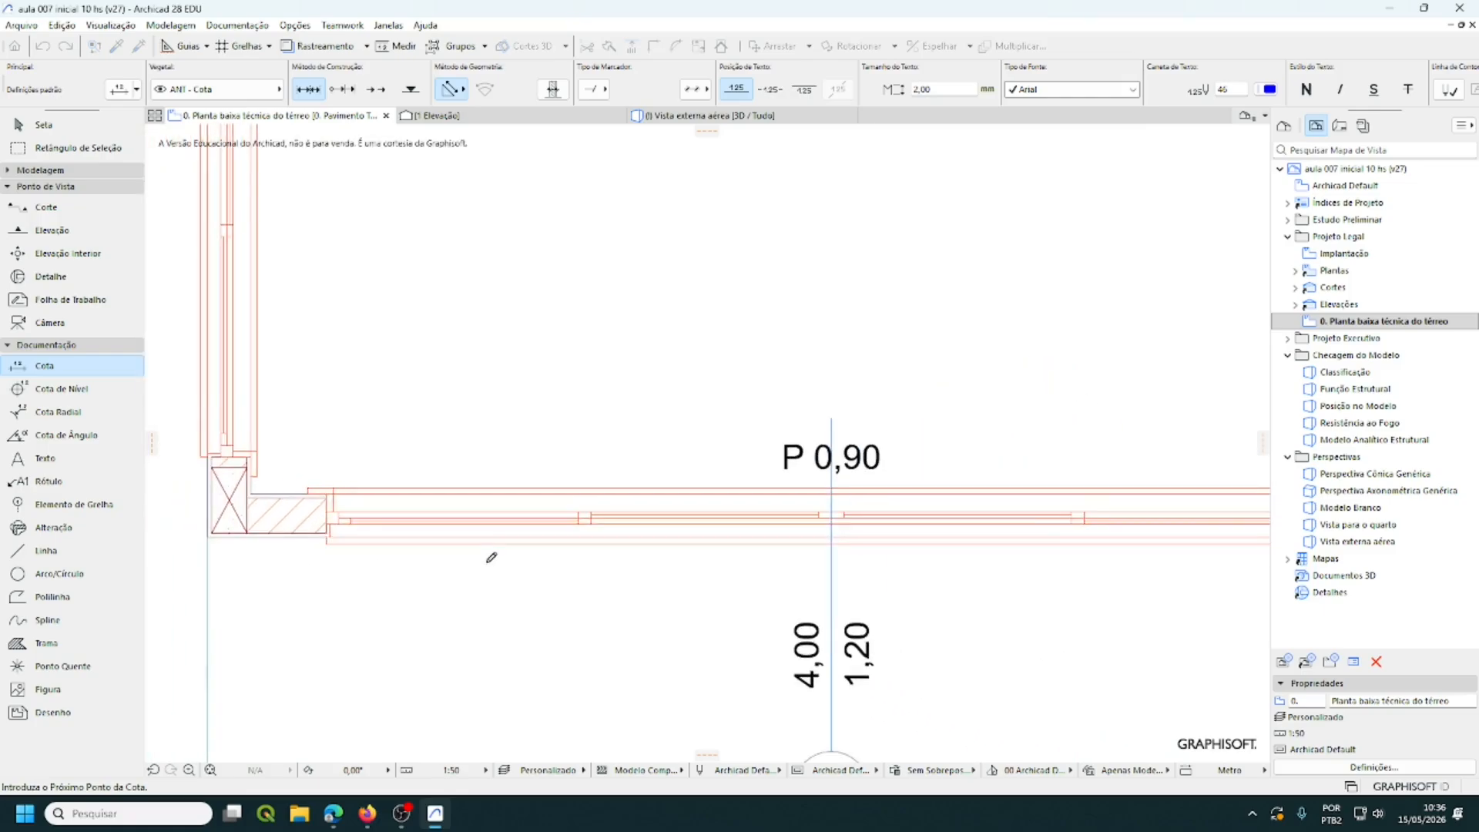
scroll(437, 594, "down", 2)
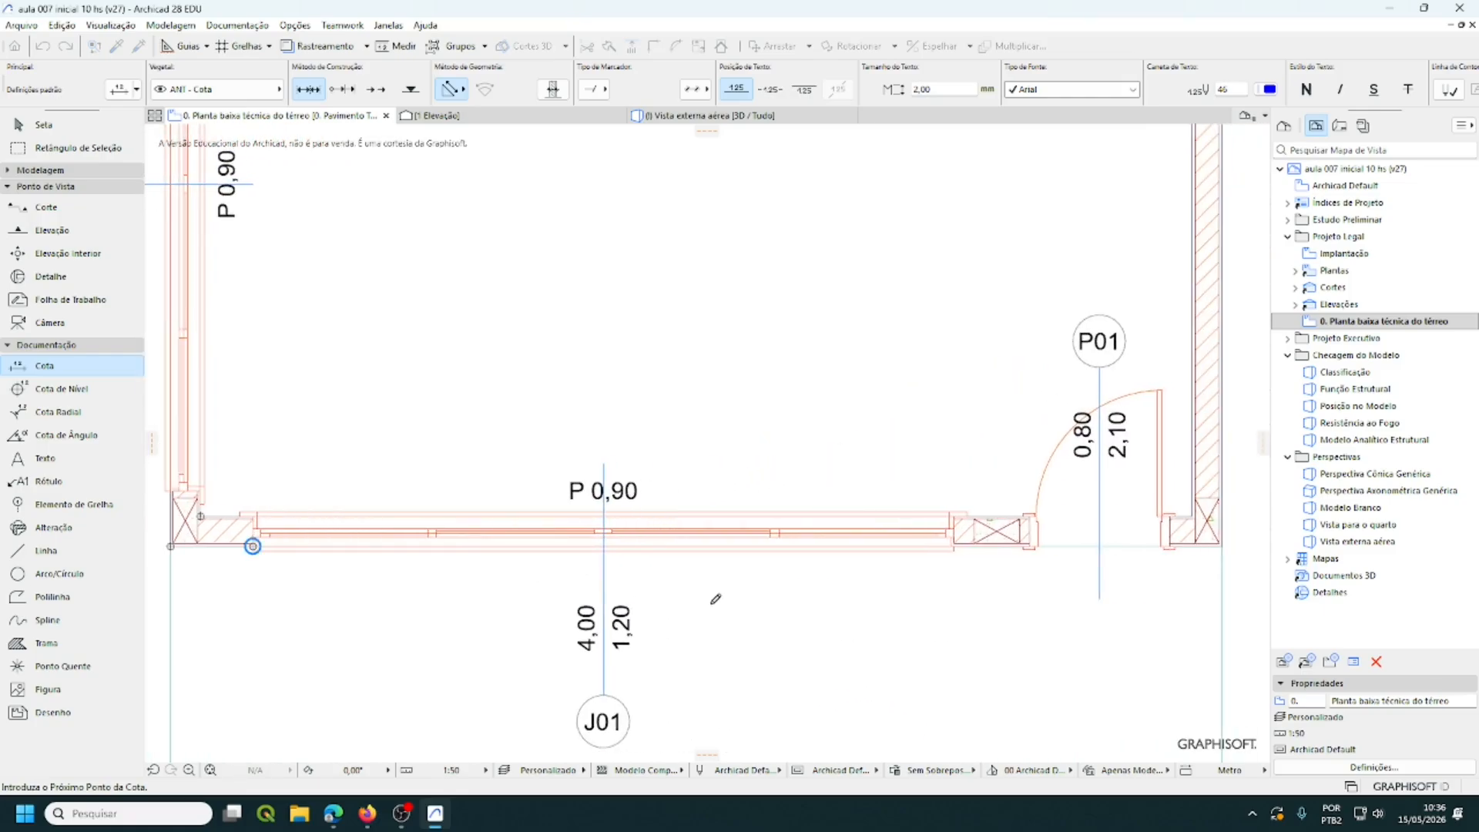
middle_click_drag(832, 608, 711, 612)
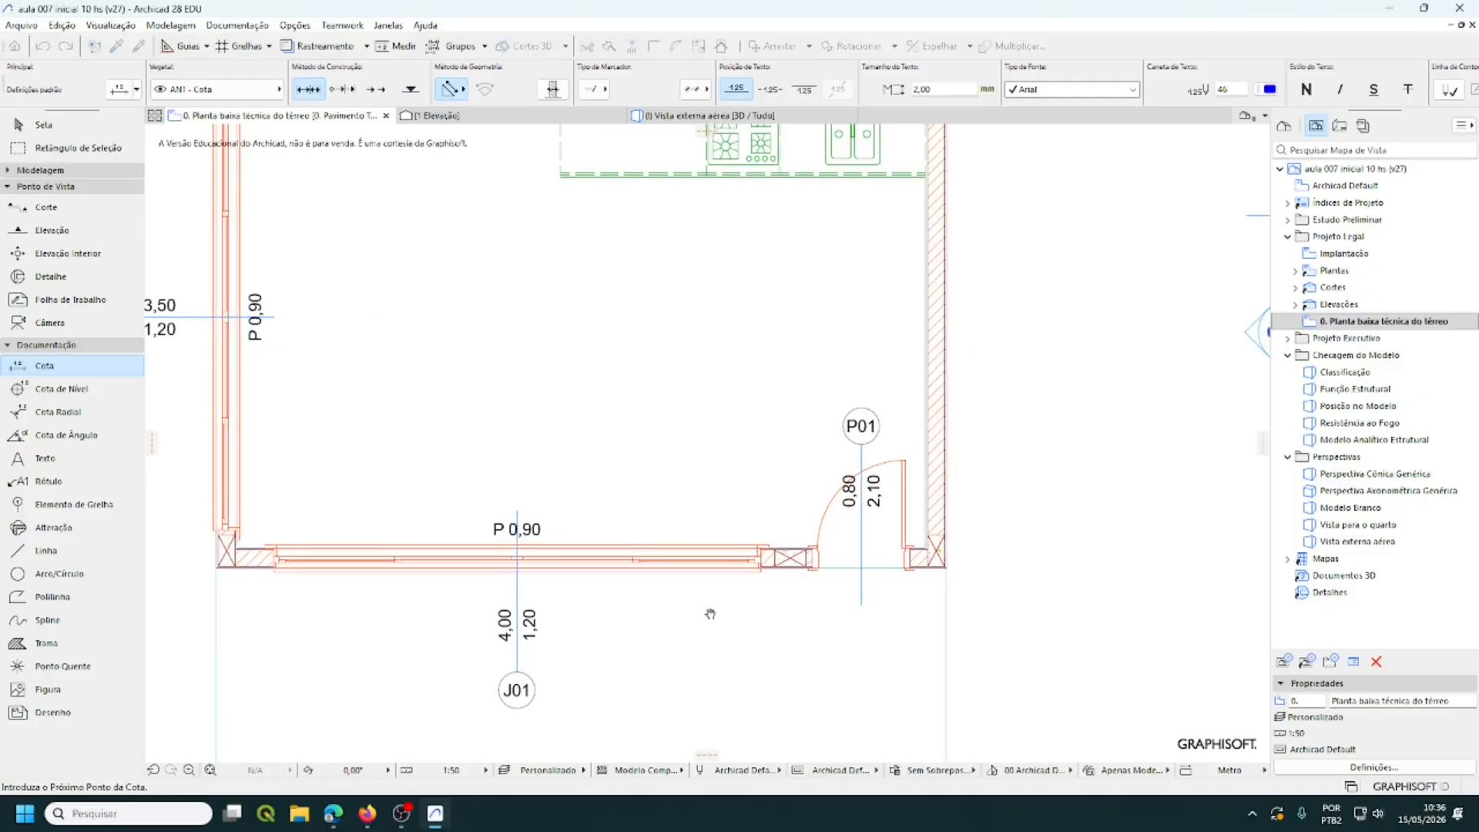
scroll(762, 568, "up", 5)
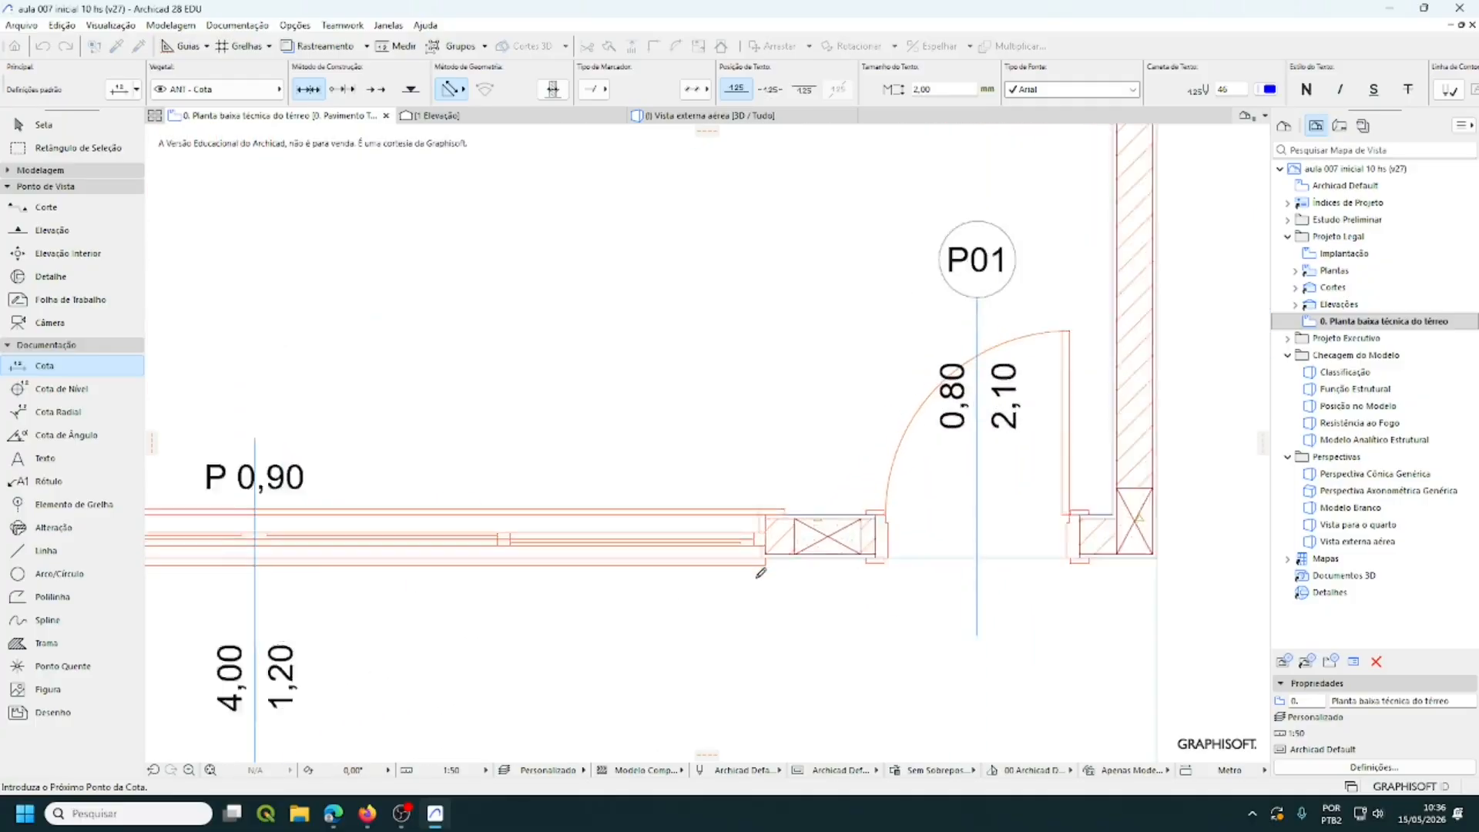
scroll(762, 573, "up", 4)
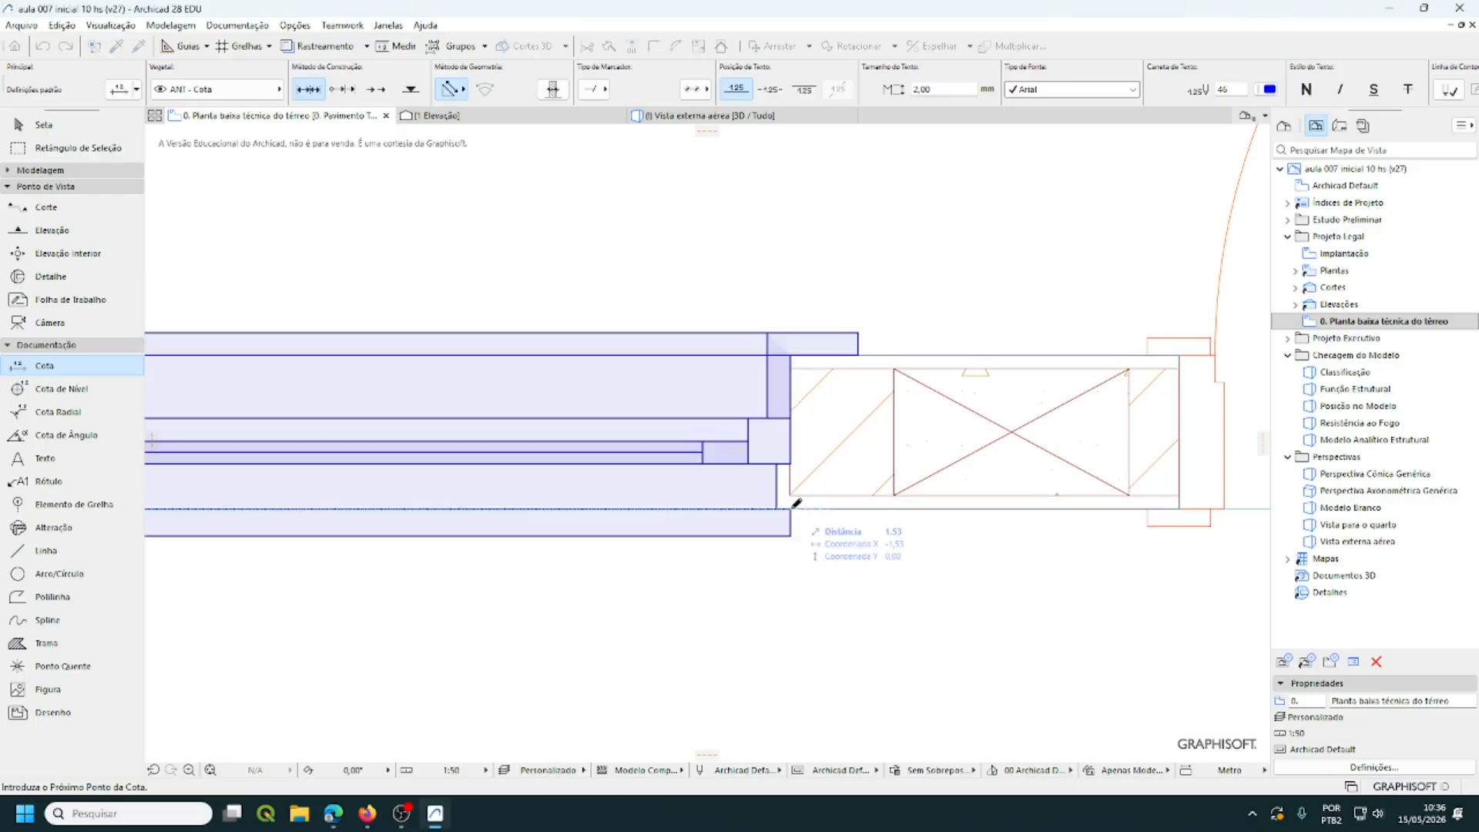
- Add the window's far corner, both door jambs and the outer right corner to the chain
left_click(792, 507)
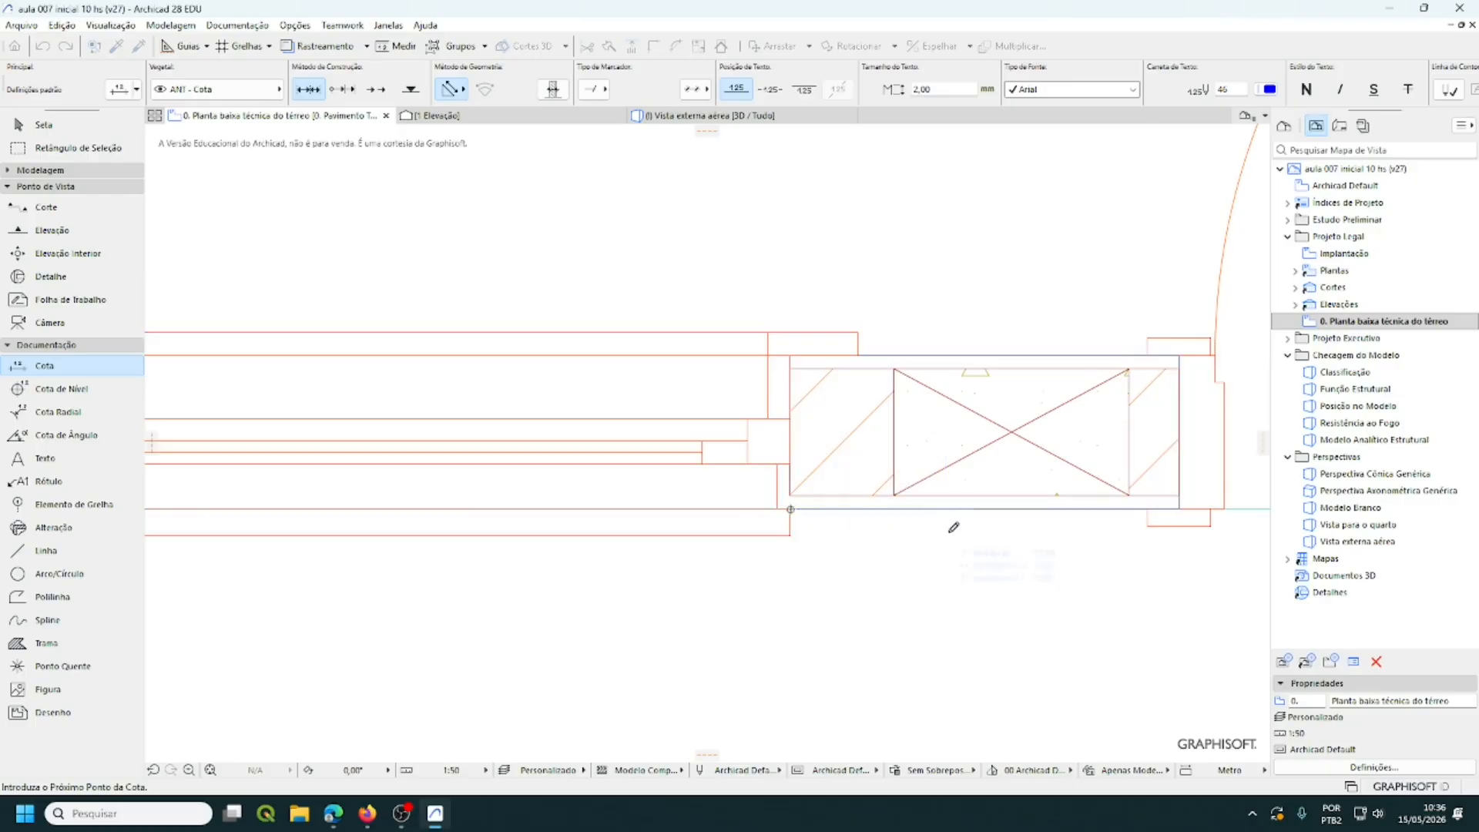
middle_click_drag(1028, 546, 801, 555)
middle_click_drag(565, 618, 552, 608)
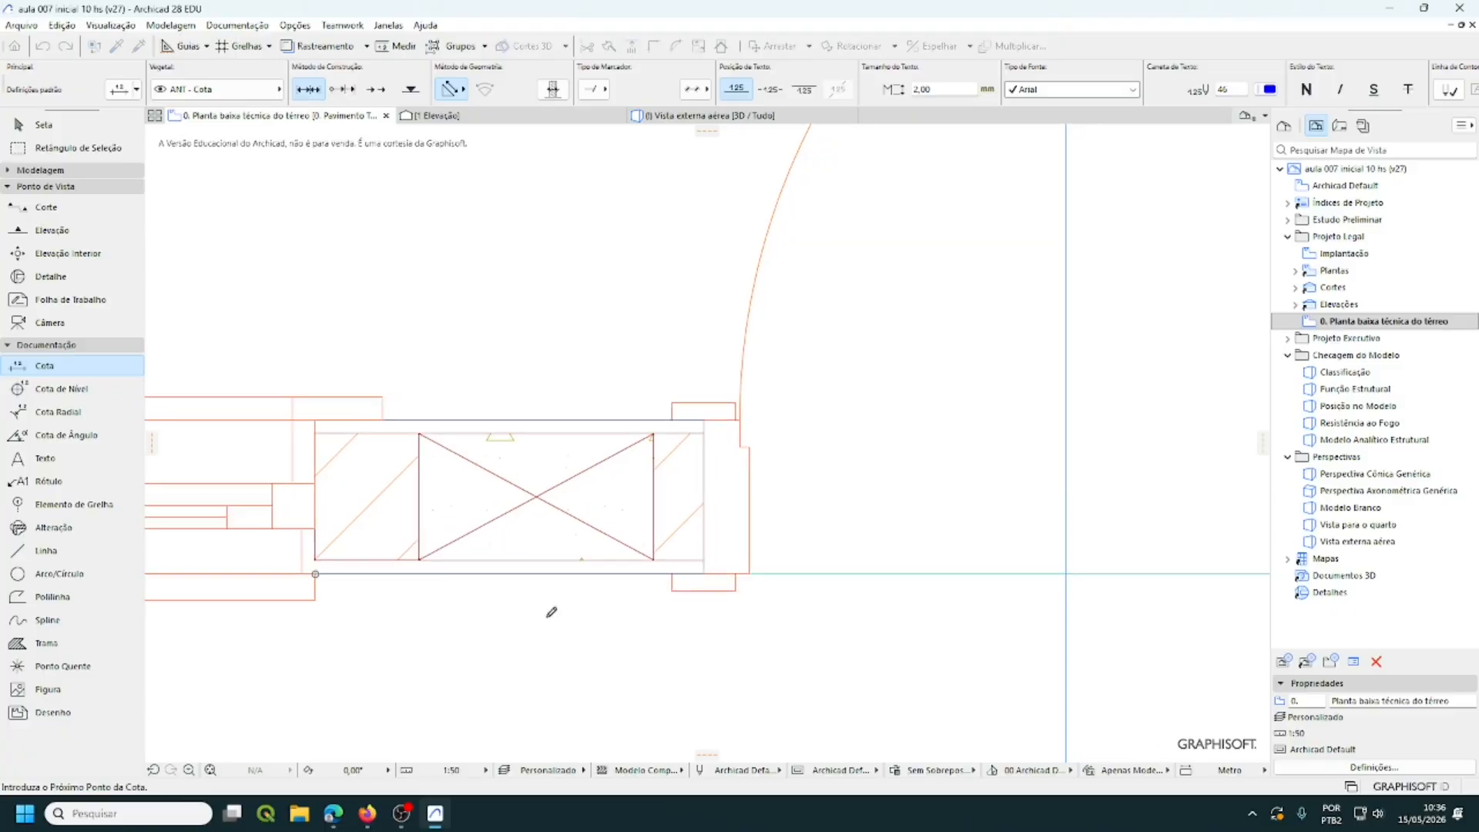
left_click(704, 572)
scroll(840, 672, "down", 3)
mouse_move(835, 663)
middle_mouse_down()
mouse_move(594, 598)
mouse_move(581, 621)
mouse_move(534, 637)
middle_mouse_up()
middle_click_drag(815, 625, 673, 621)
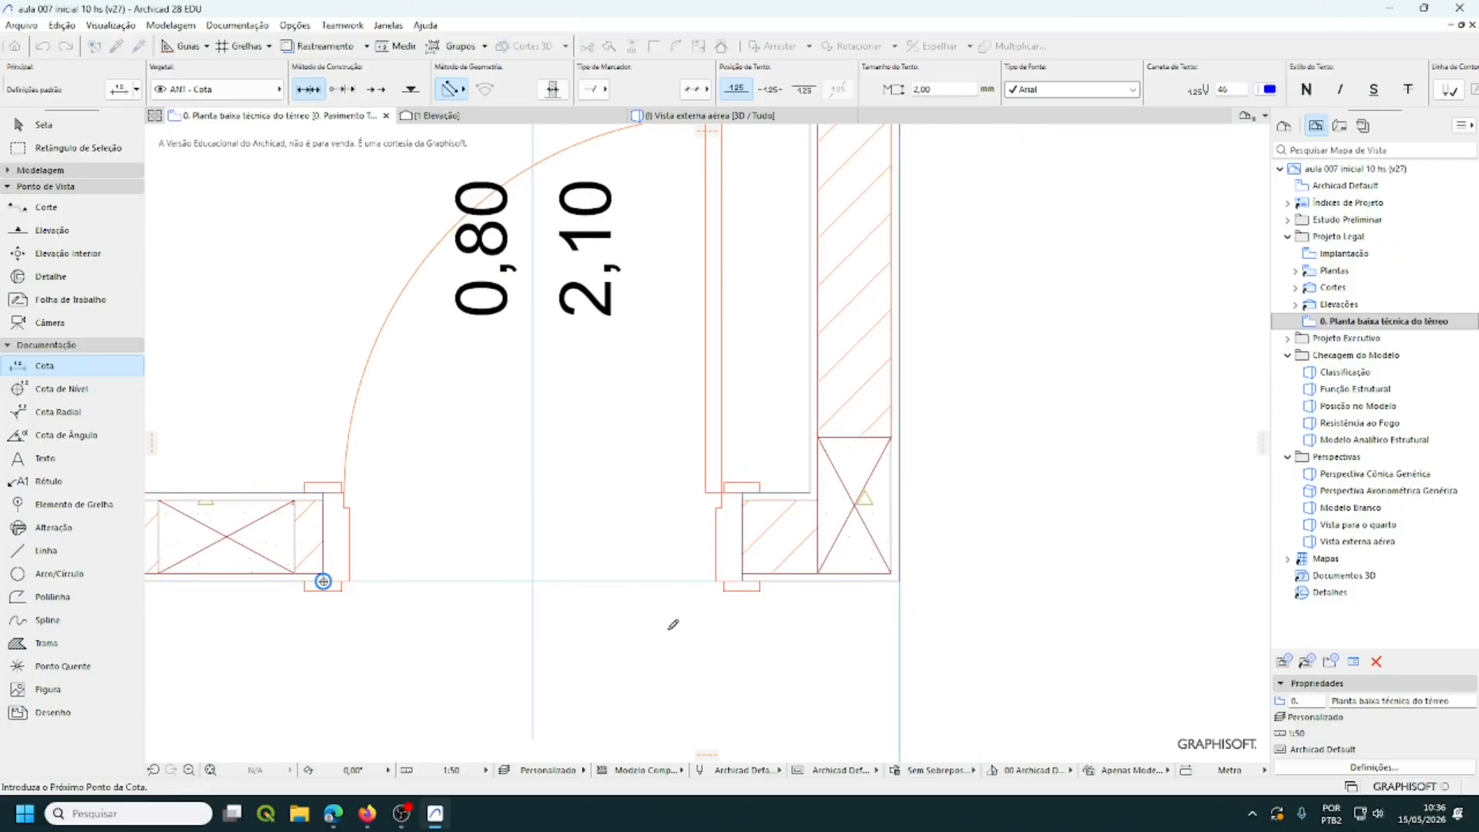
left_click(742, 581)
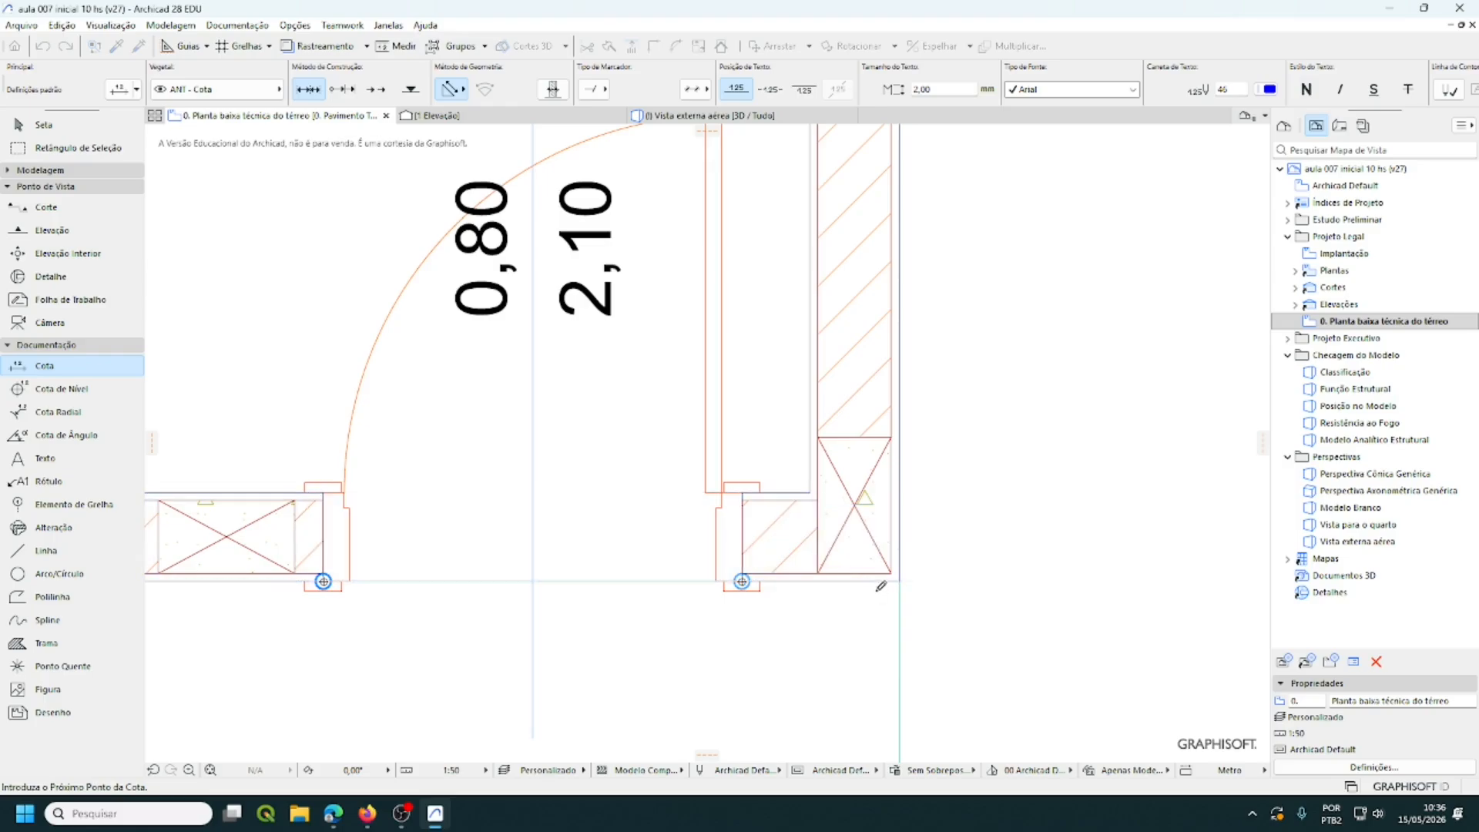
middle_click_drag(880, 586, 710, 433)
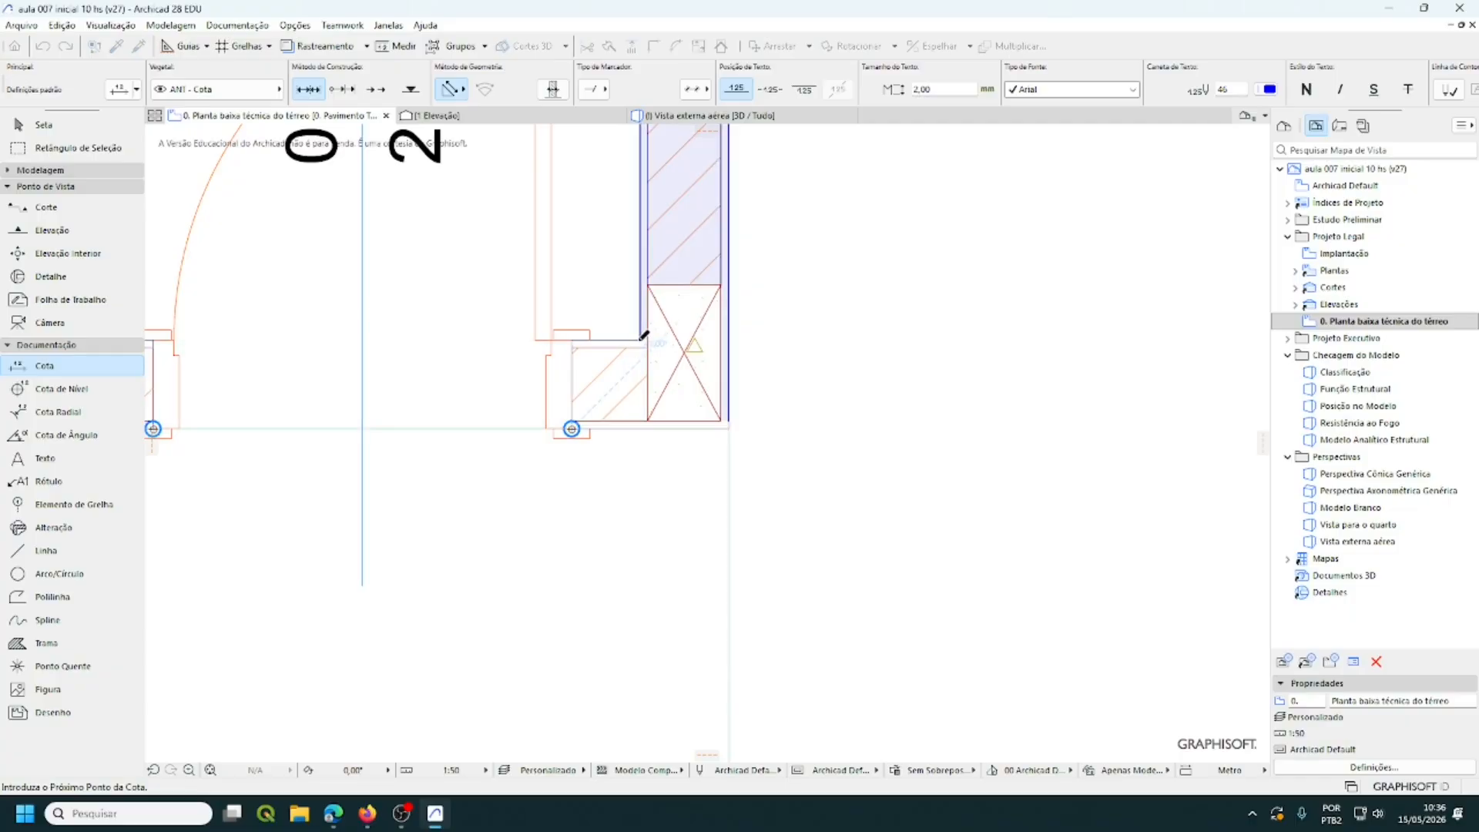
left_click(730, 423)
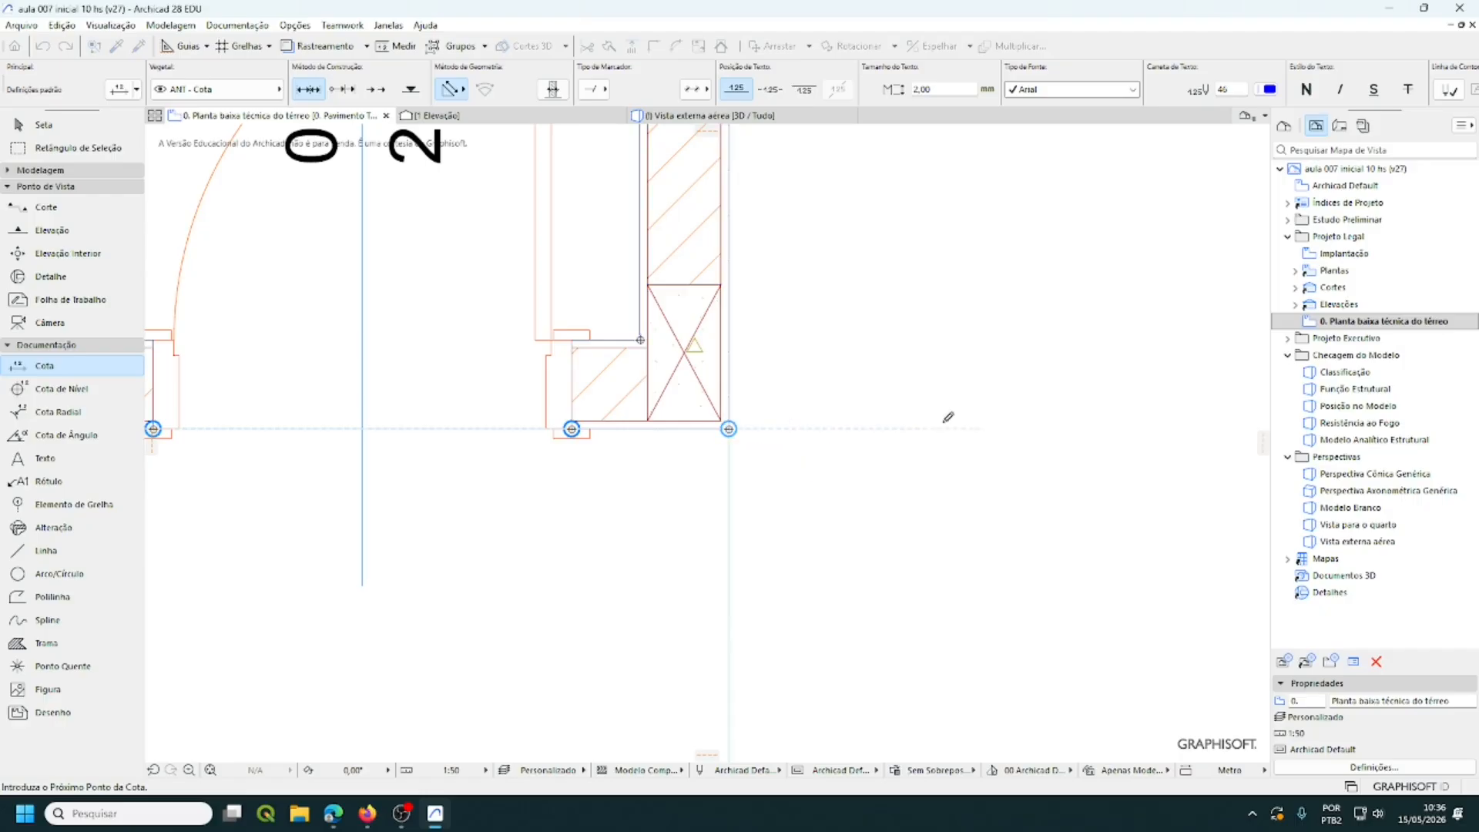
scroll(949, 416, "down", 5)
- Place the 0,17 / 0,30 / 4,00 / 0,43 / 0,80 / 0,13 / 0,17 chain just above 6,00
scroll(968, 386, "down", 2)
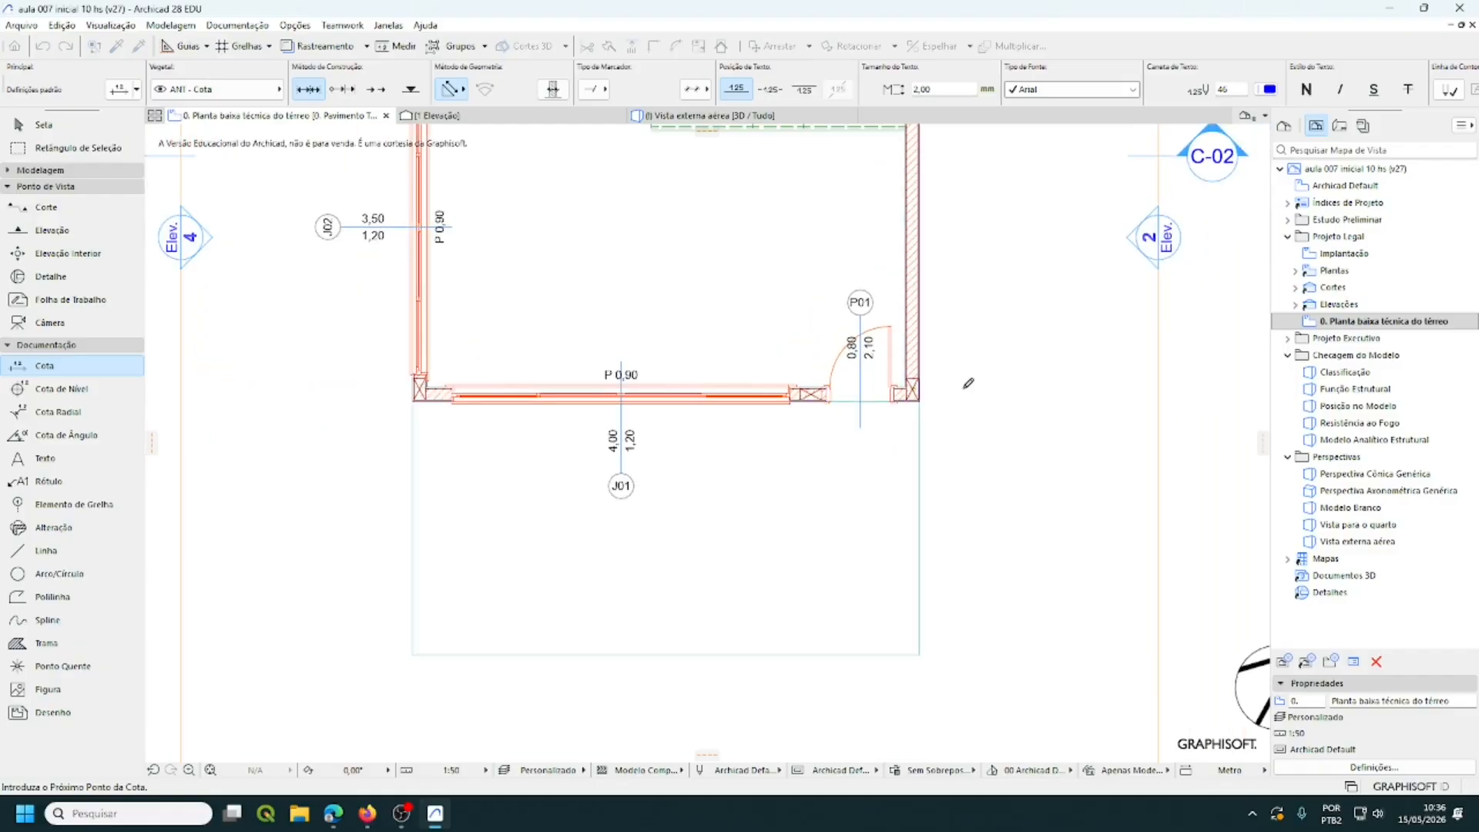
middle_click_drag(967, 385, 980, 281)
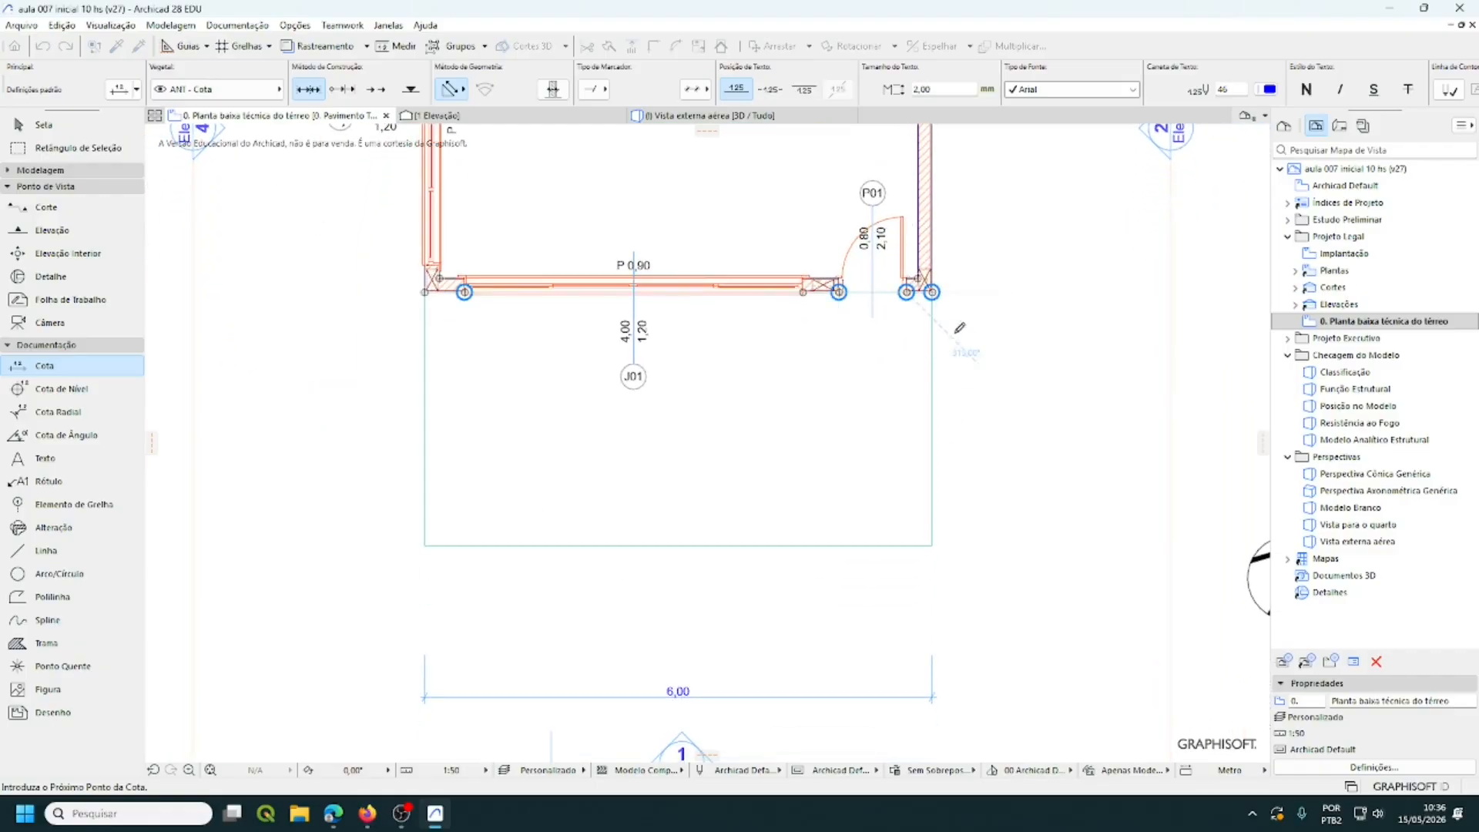
scroll(927, 422, "up", 2)
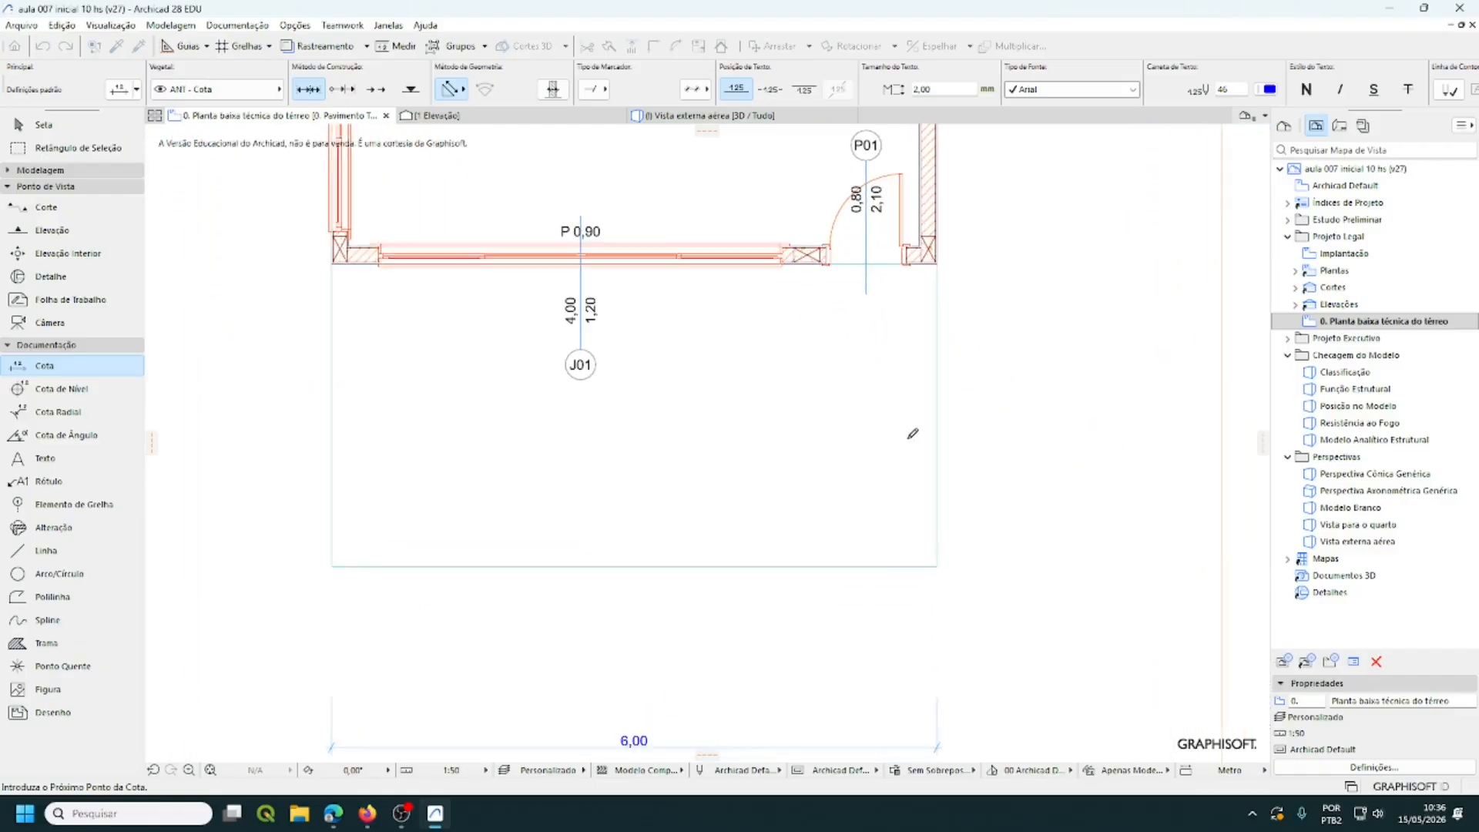
middle_click_drag(915, 429, 1009, 384)
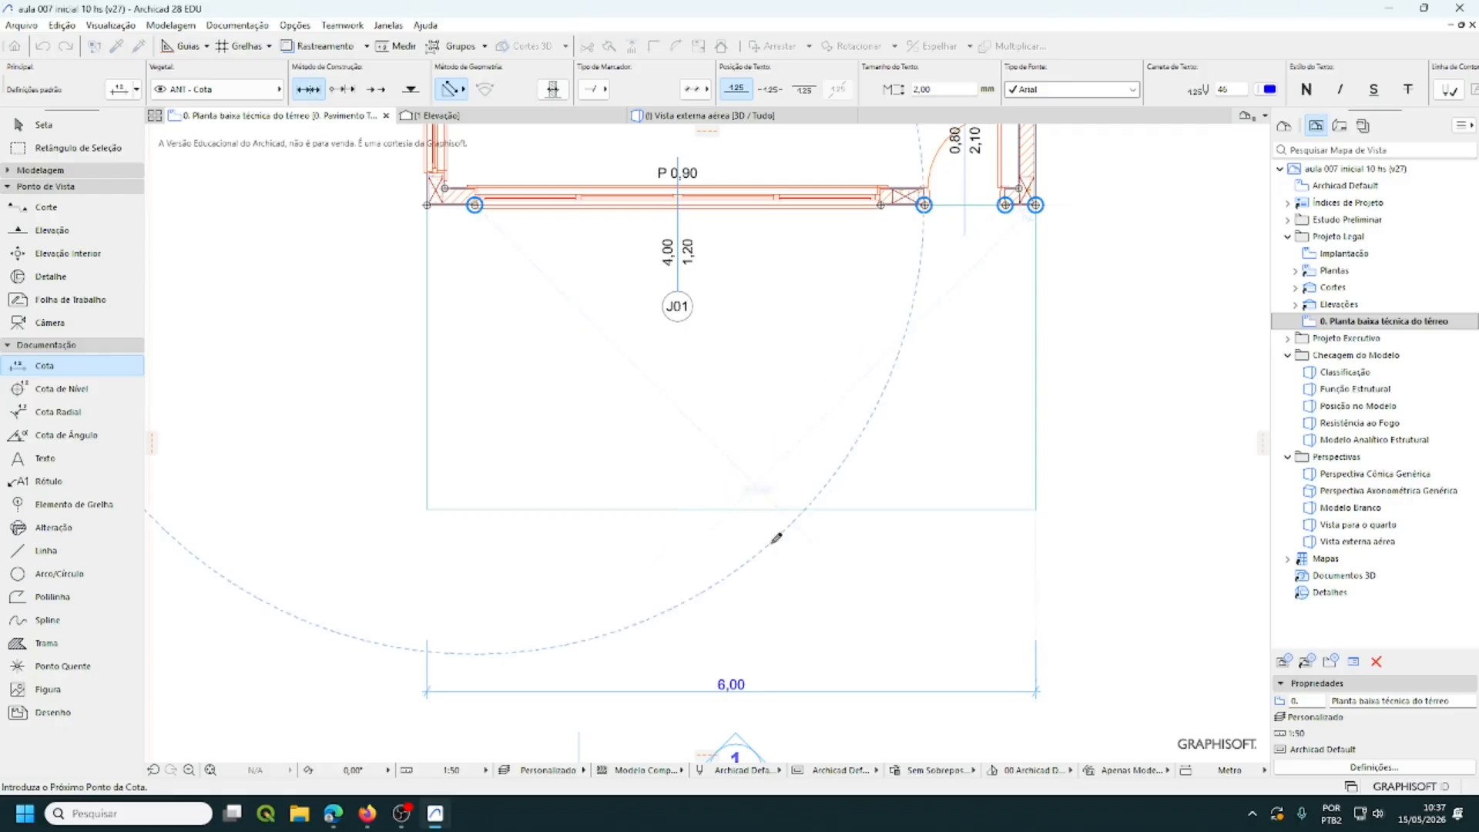
double_click(742, 535)
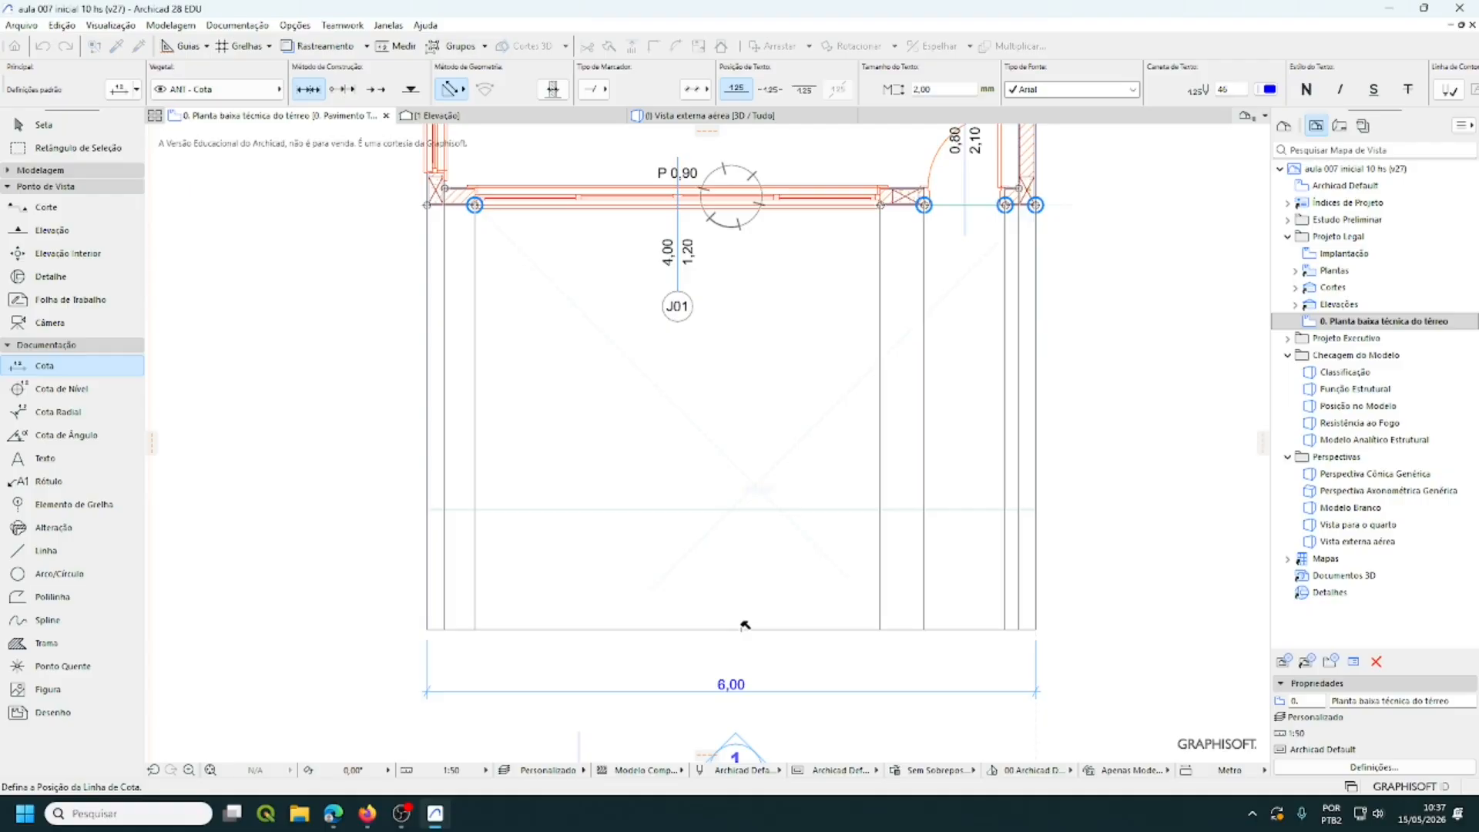
left_click(744, 628)
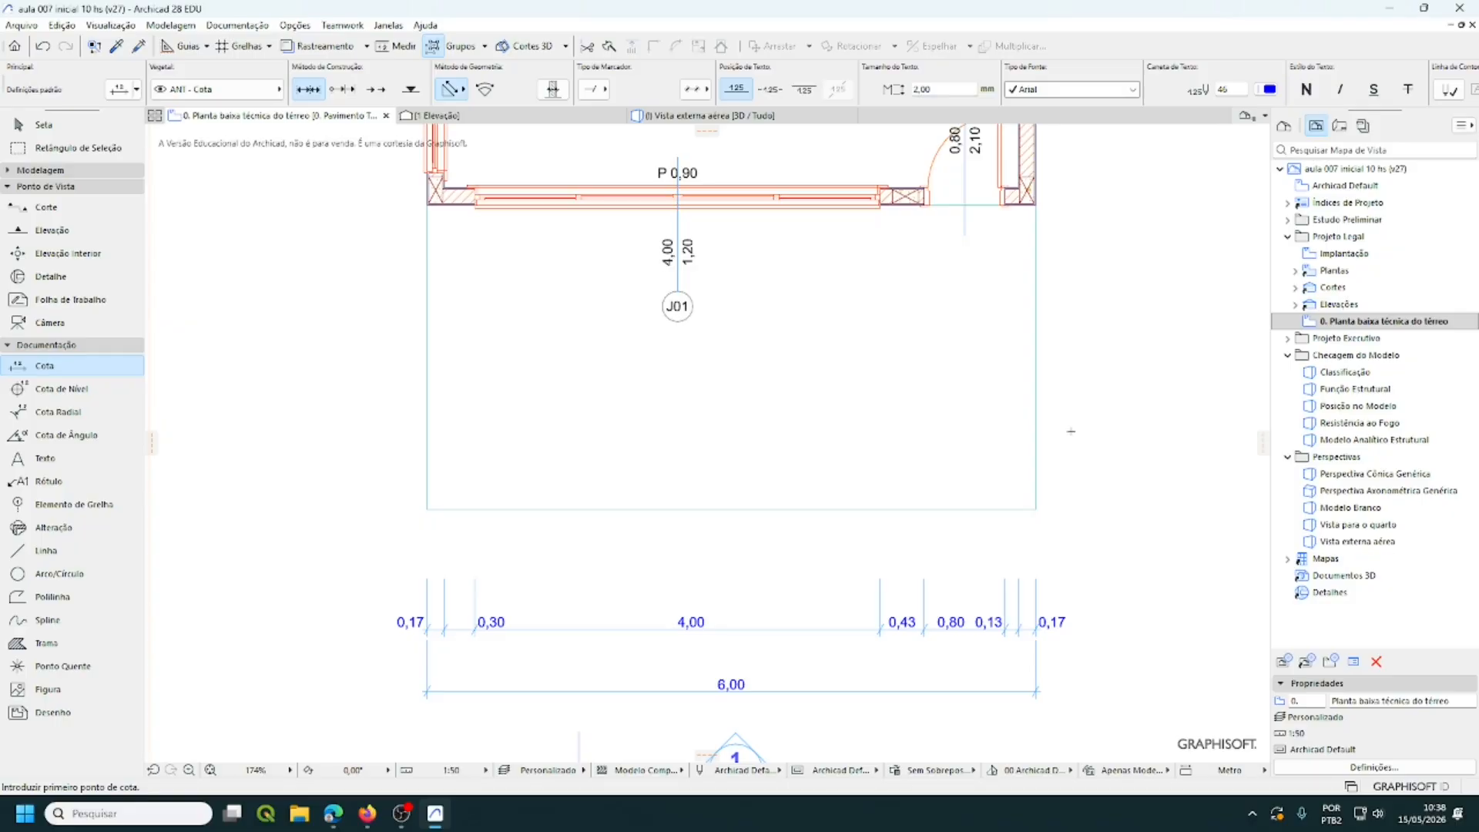
- Start an overall vertical dimension at the top of the stair curve
scroll(962, 348, "down", 5)
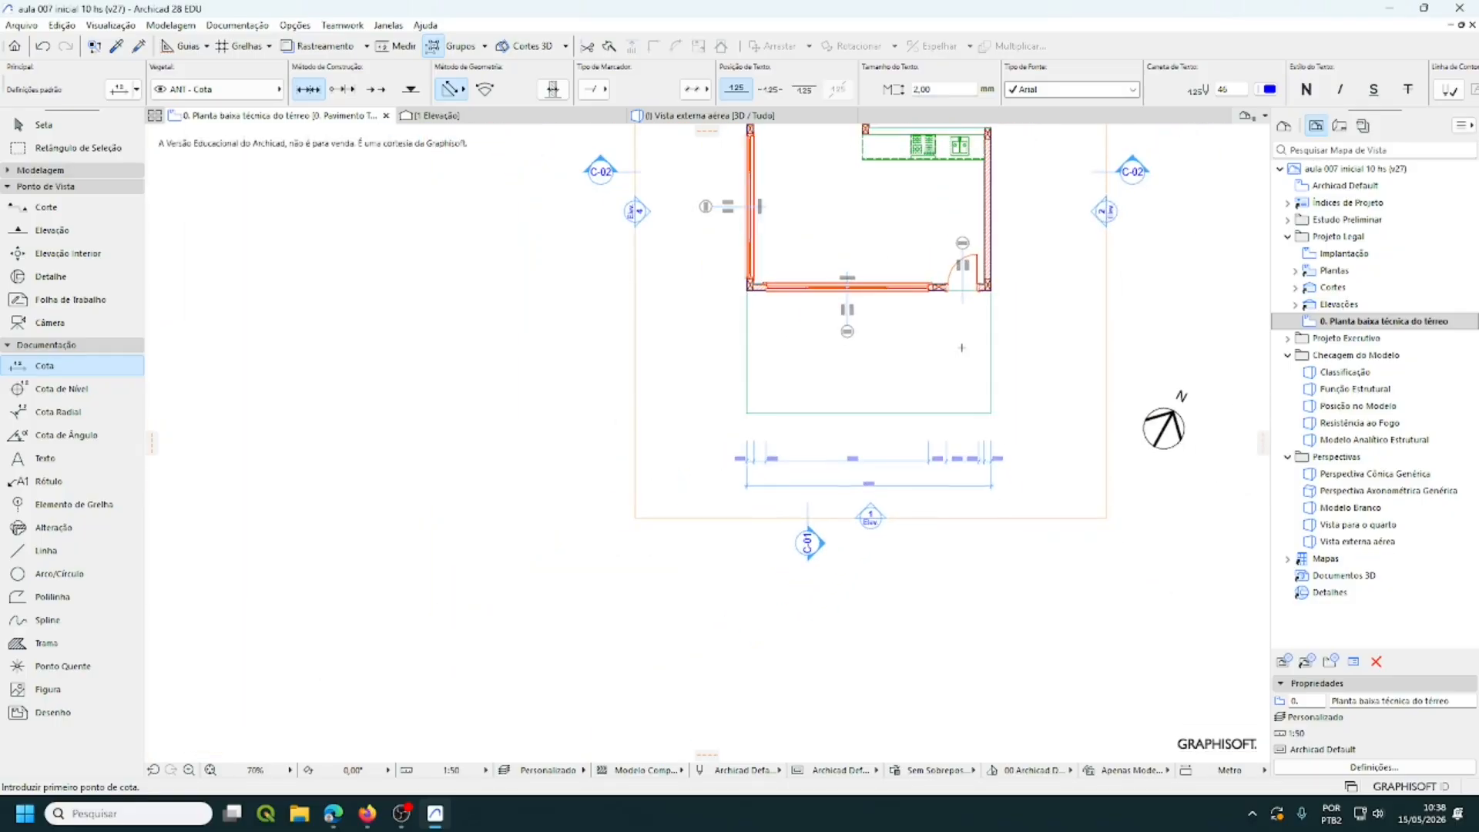
middle_click_drag(962, 349, 864, 544)
scroll(875, 516, "down", 1)
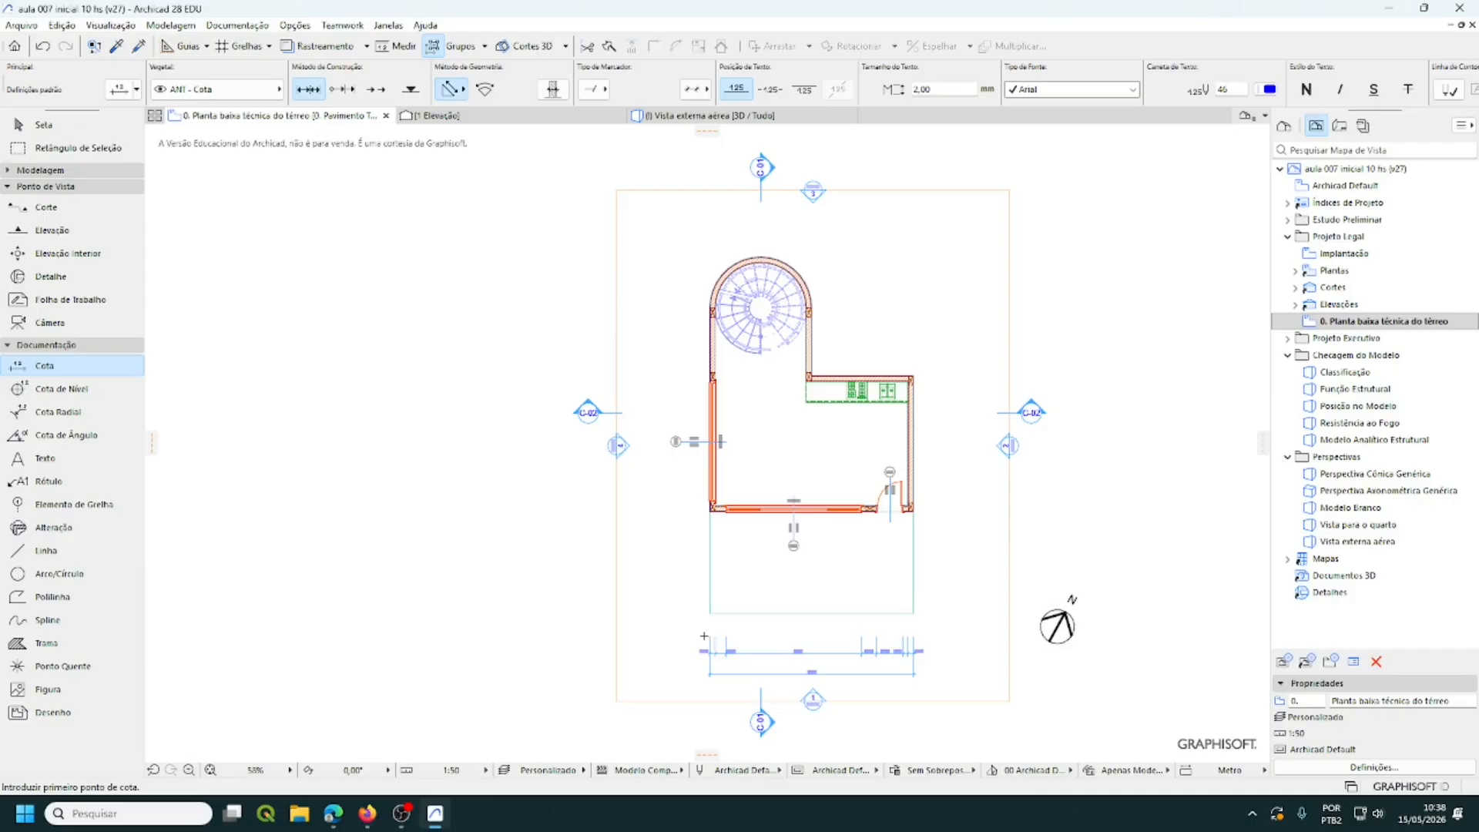
scroll(765, 232, "up", 8)
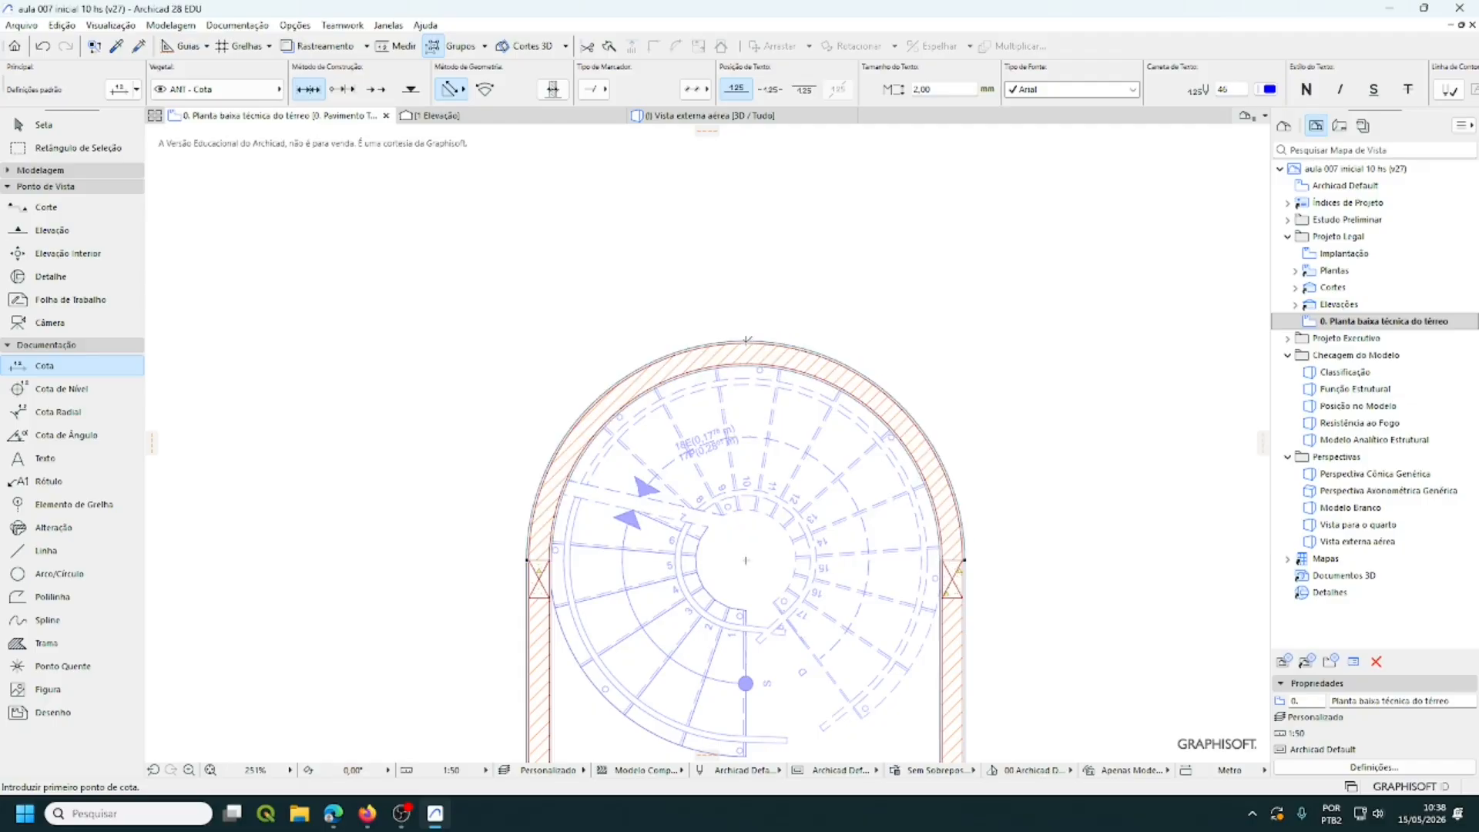
left_click(745, 341)
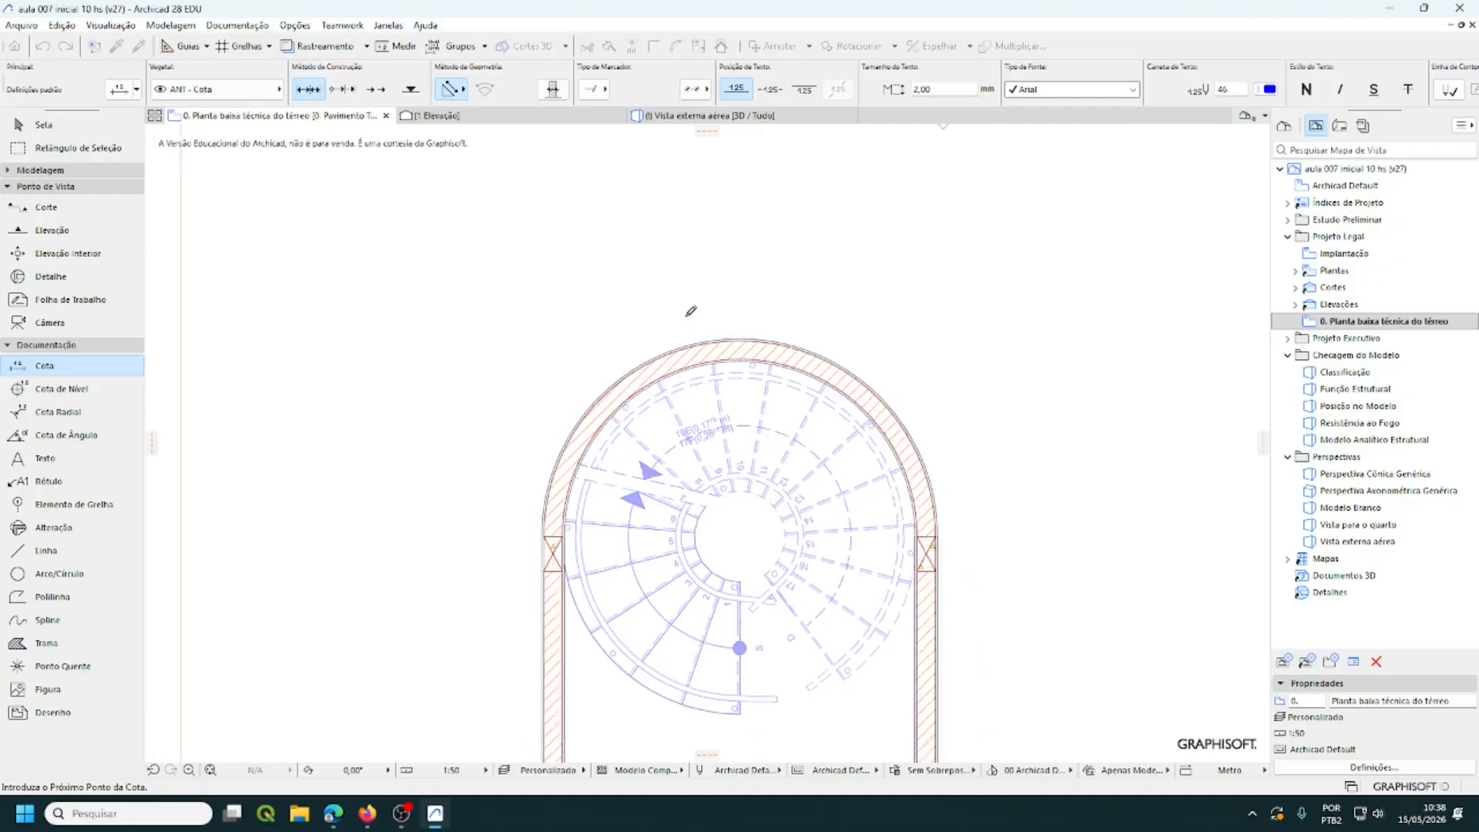
- End it at the lower-left corner and place the line left of the plan
scroll(696, 300, "down", 10)
scroll(696, 301, "down", 3)
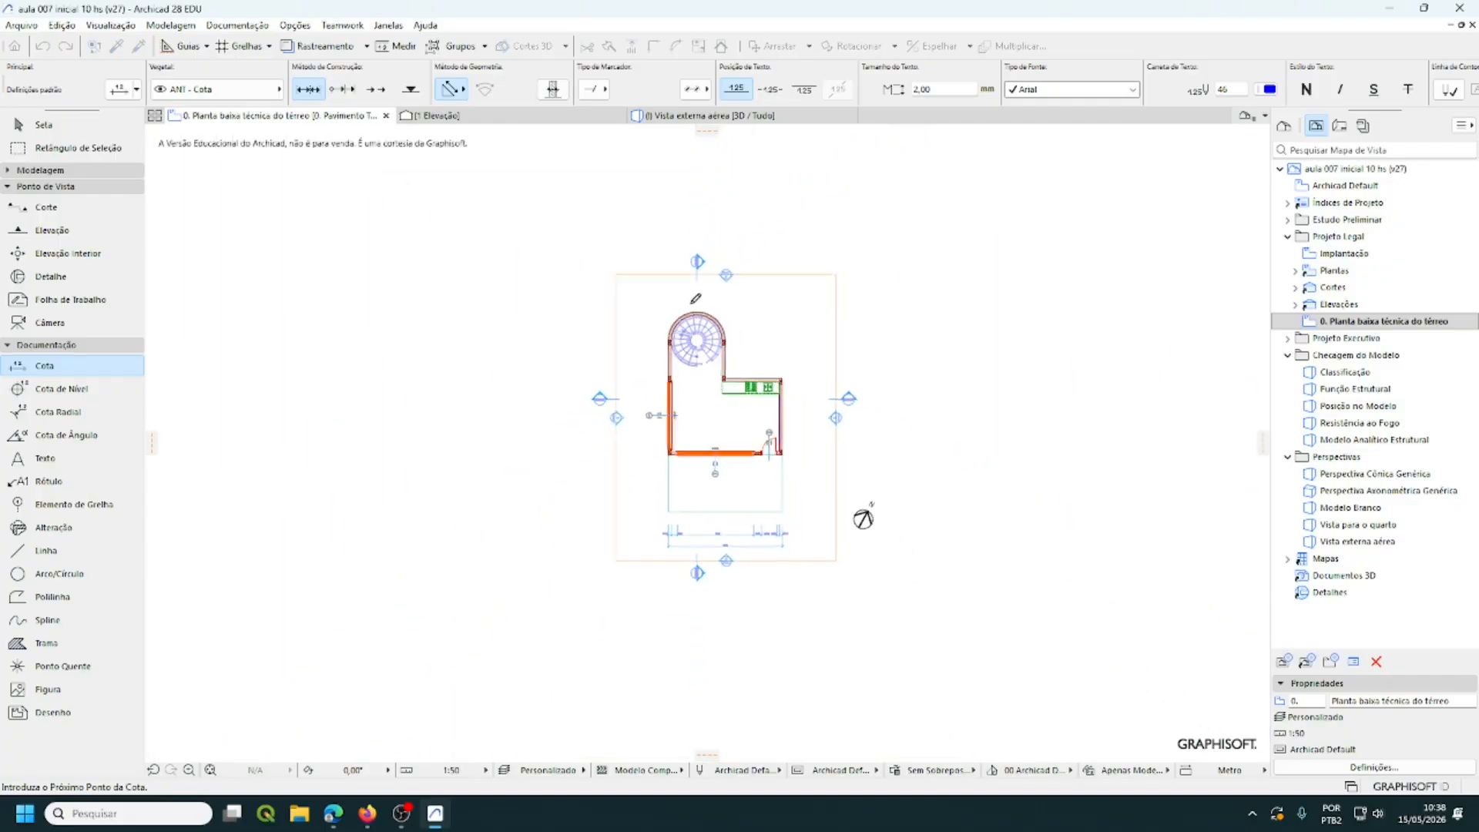
scroll(658, 448, "up", 2)
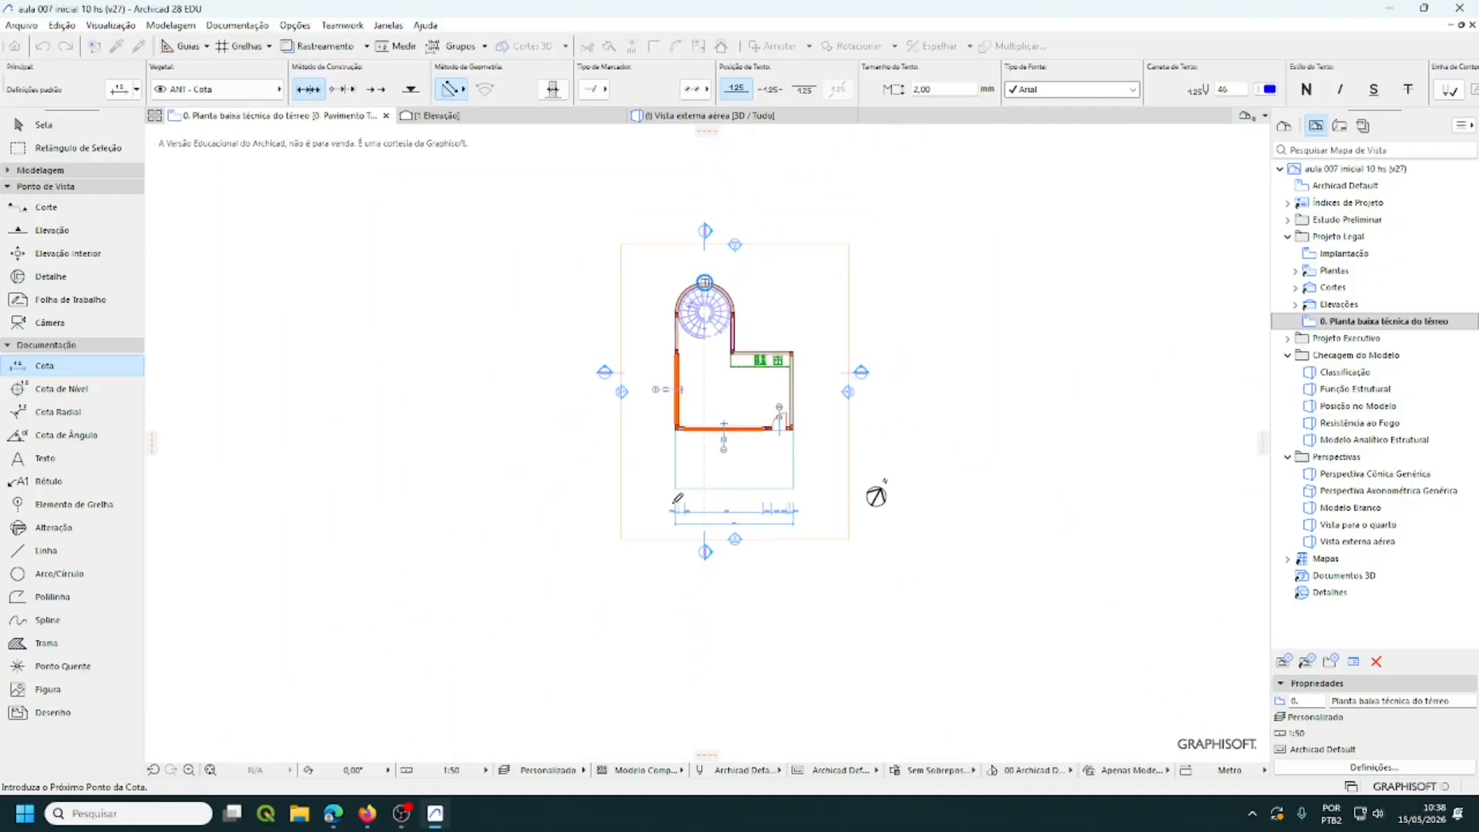
scroll(679, 485, "up", 5)
scroll(681, 484, "up", 5)
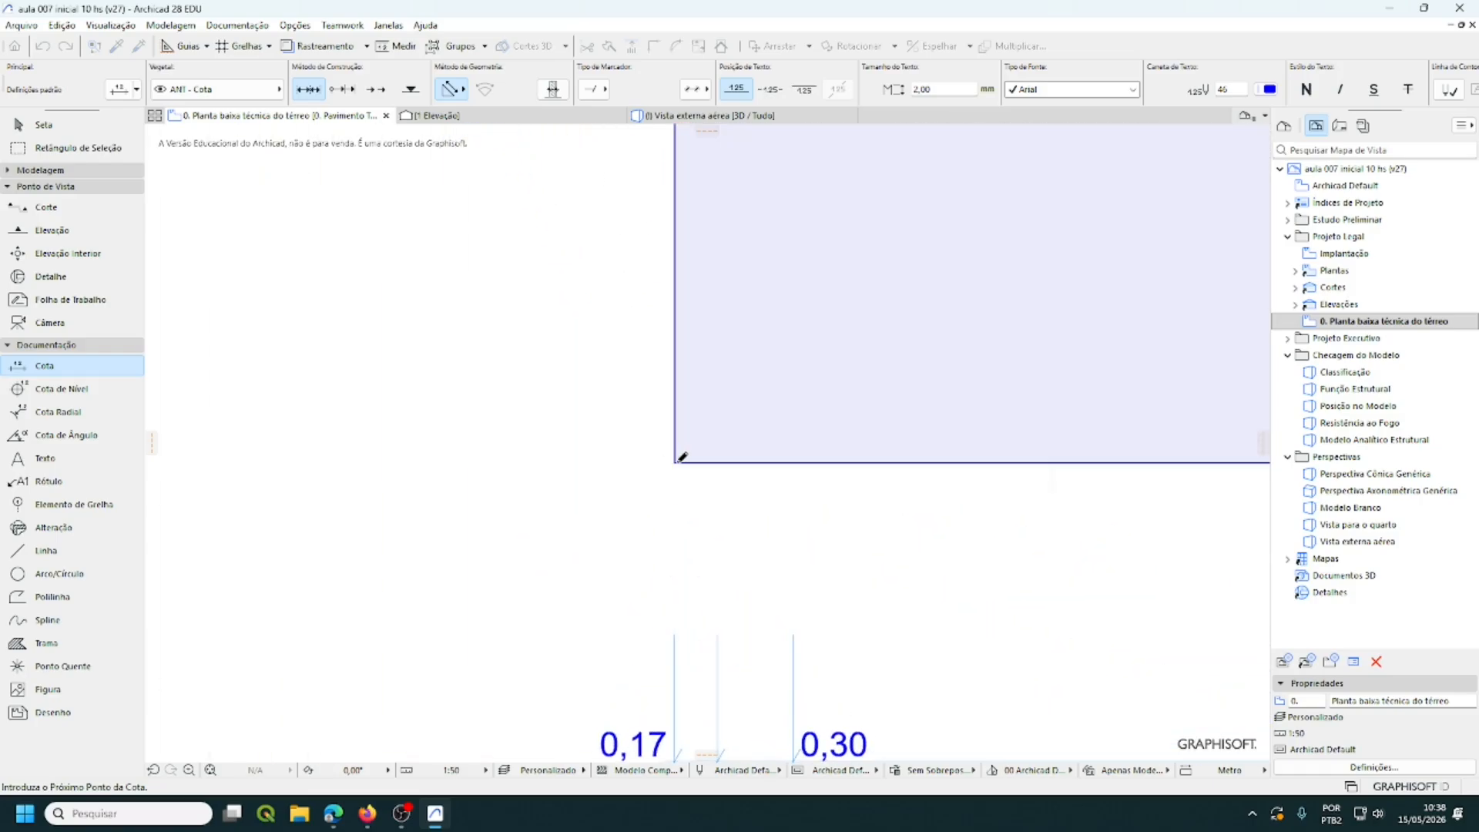
scroll(759, 478, "down", 2)
scroll(762, 466, "down", 4)
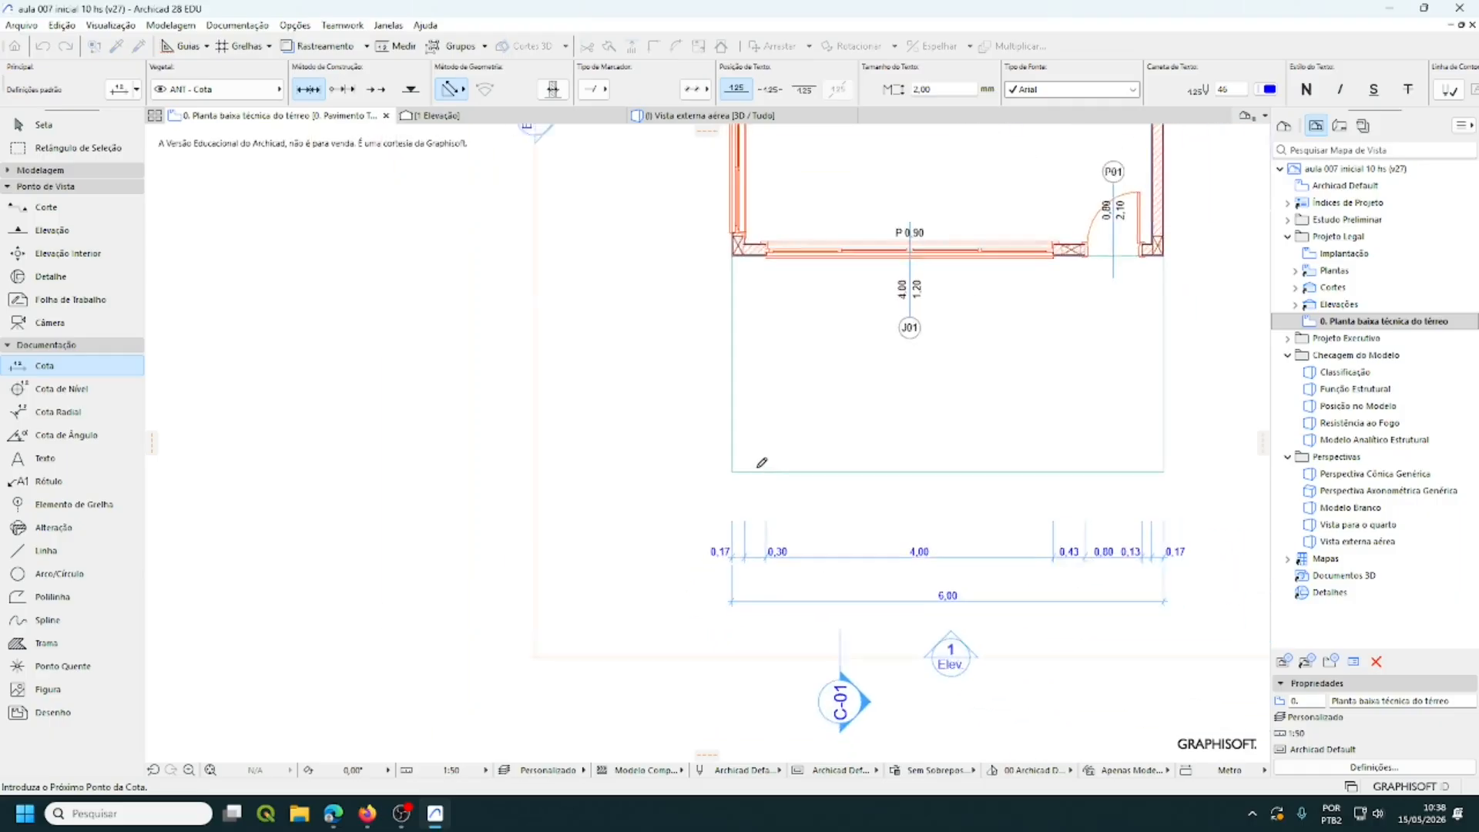
middle_click_drag(676, 406, 672, 577)
scroll(690, 554, "down", 1)
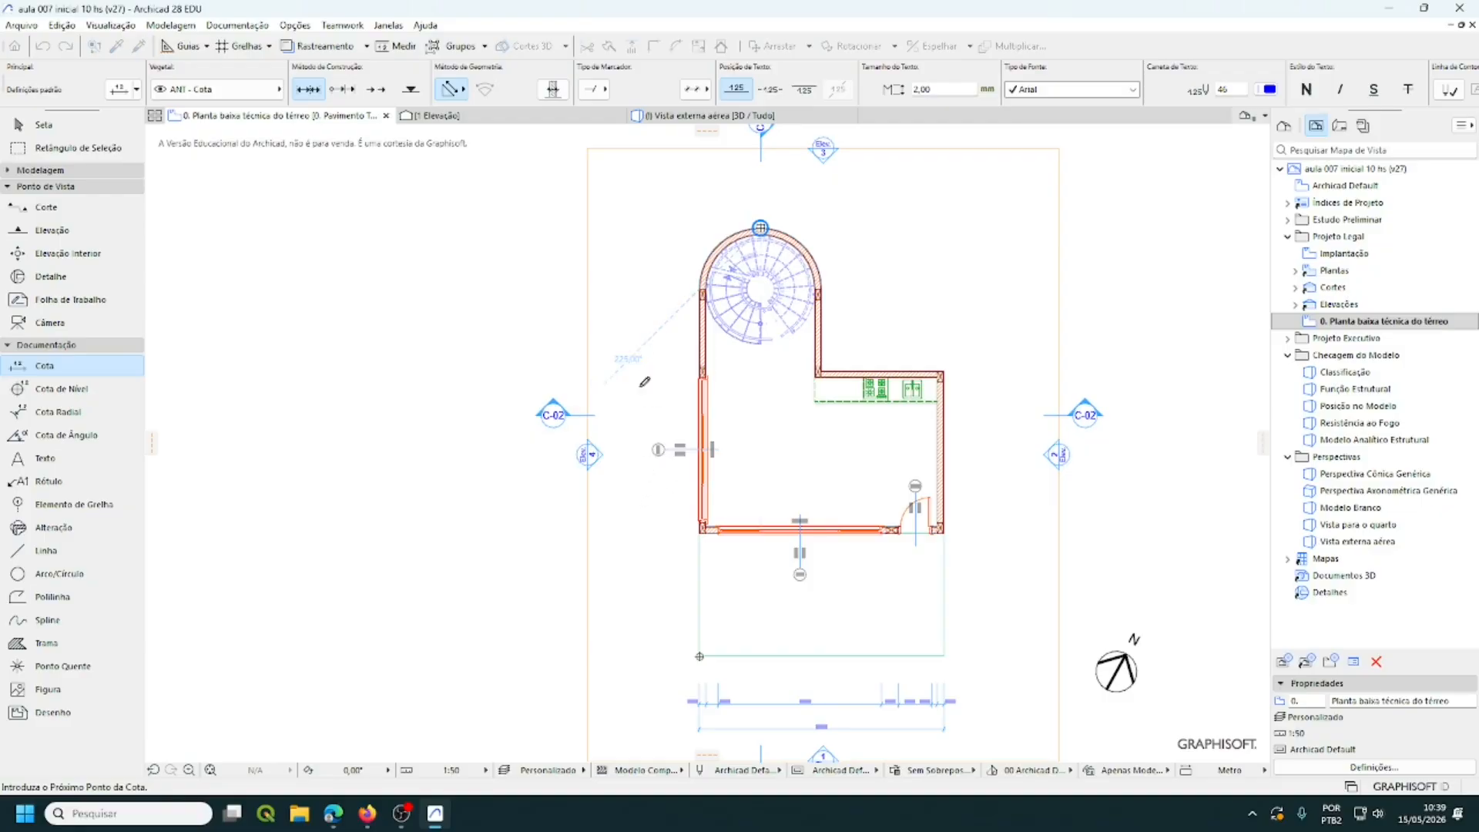
double_click(654, 496)
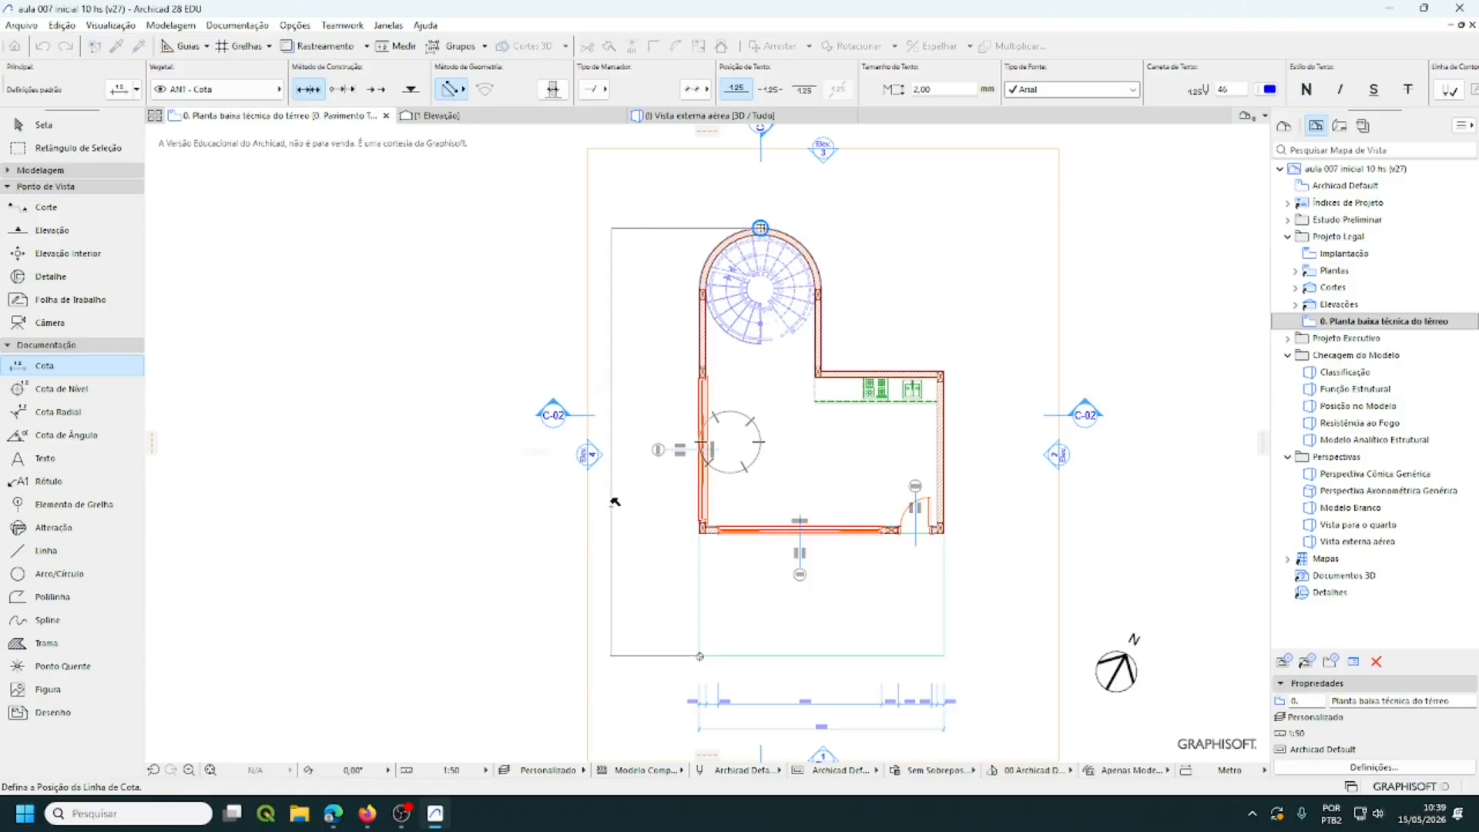
left_click(612, 502)
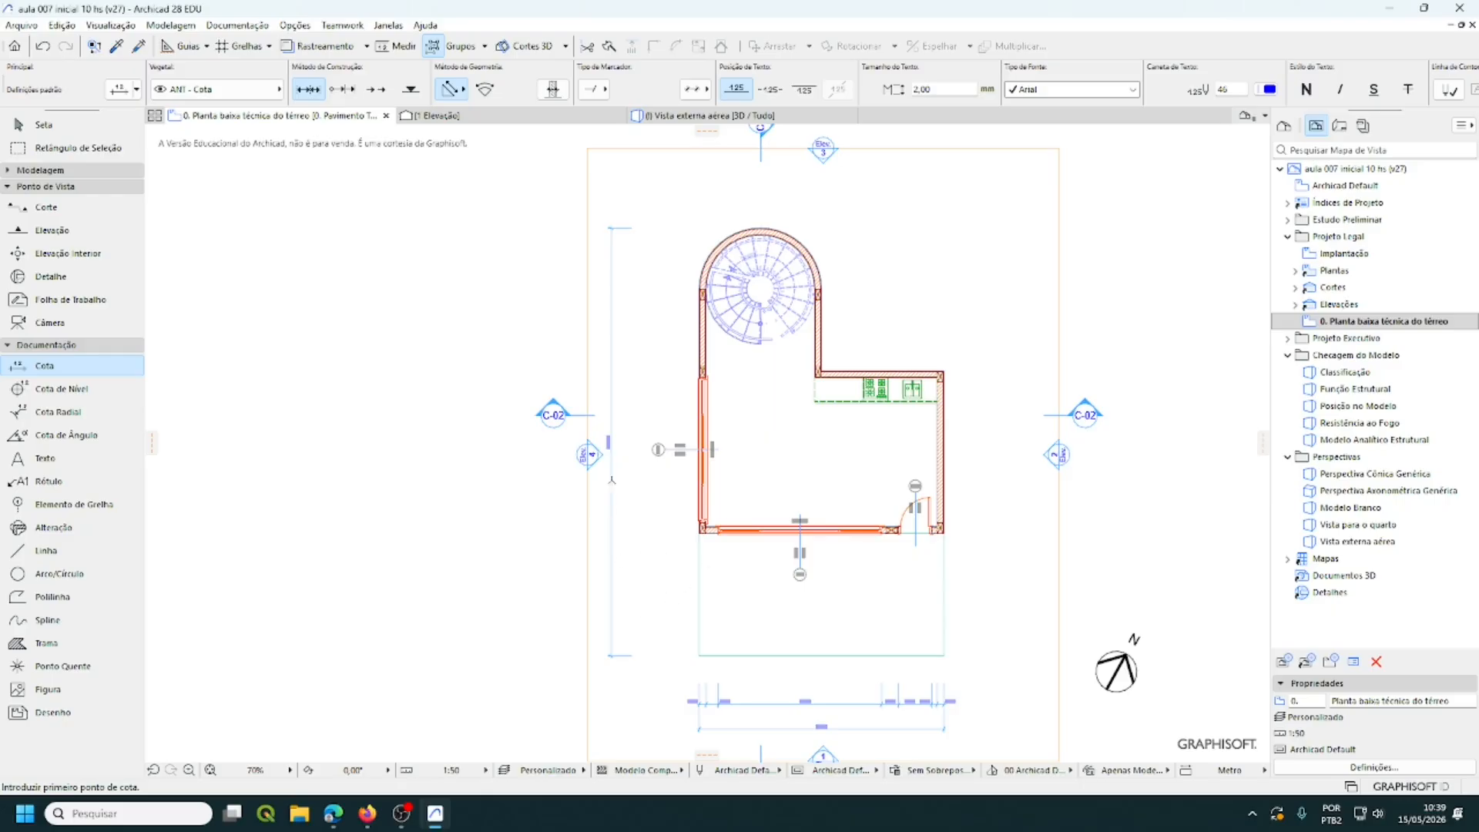
scroll(611, 480, "up", 5)
scroll(617, 455, "down", 4)
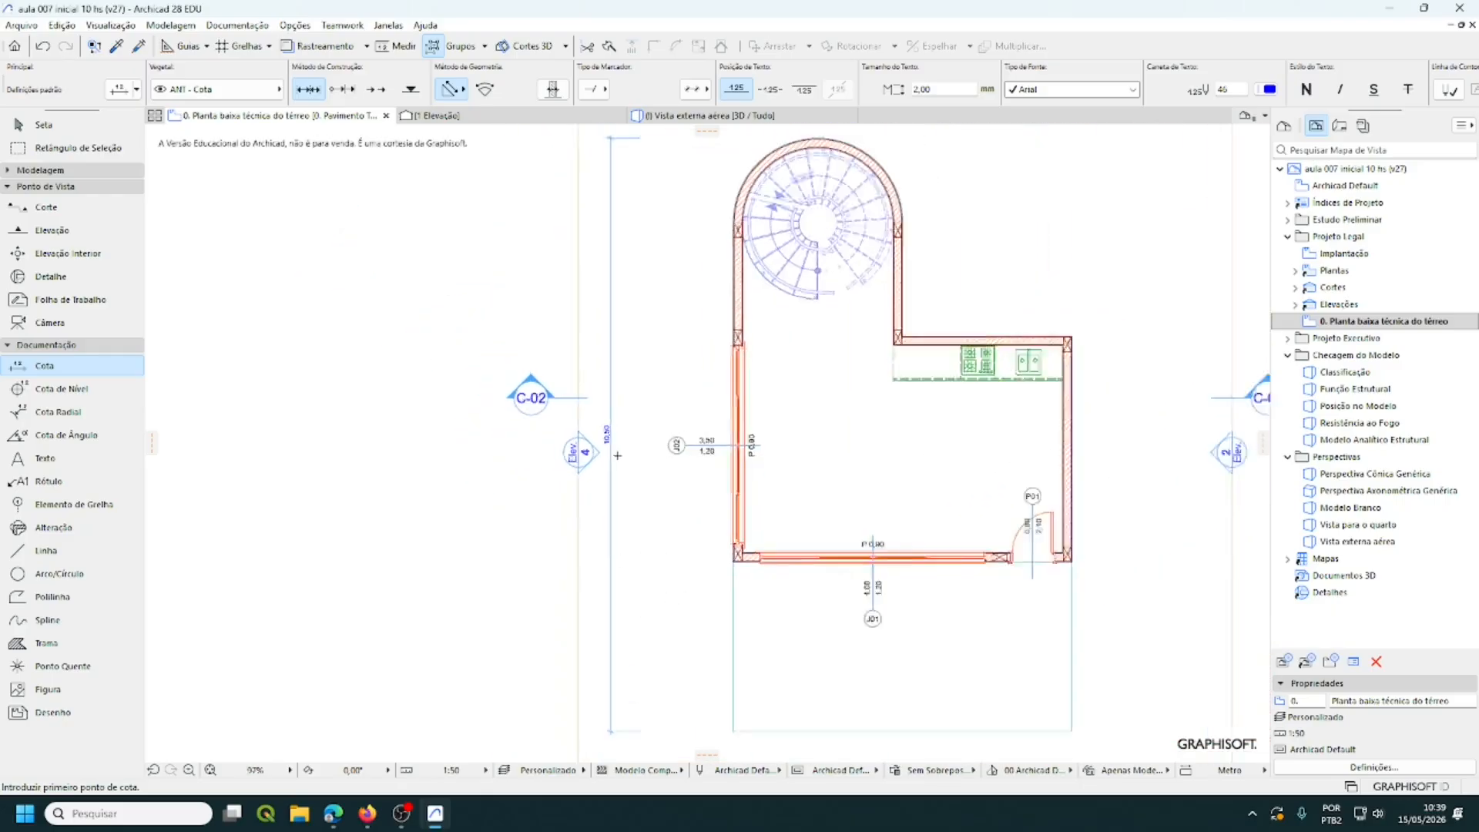
scroll(617, 455, "down", 3)
middle_click_drag(618, 460, 607, 517)
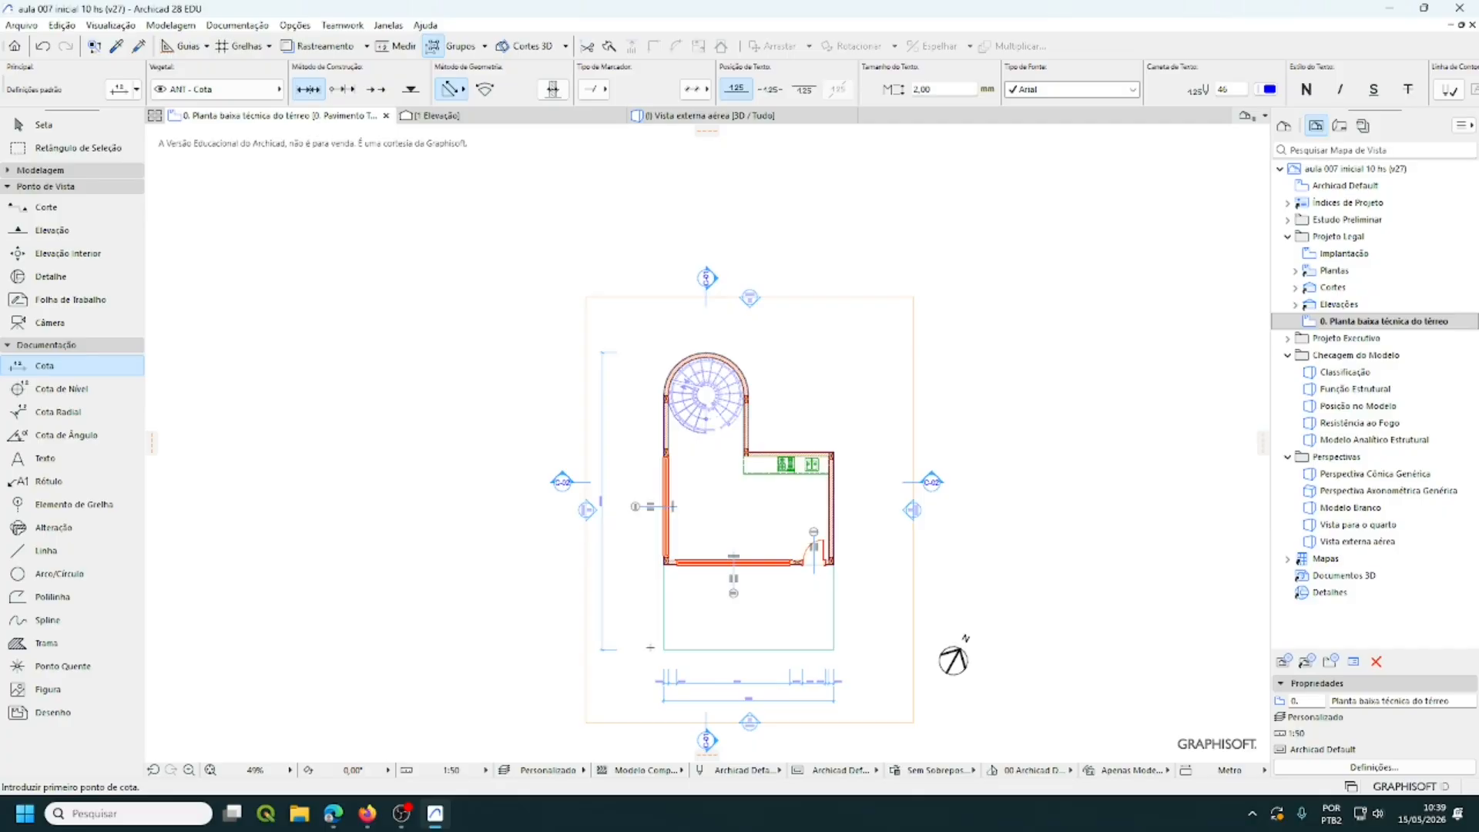
scroll(757, 508, "up", 8)
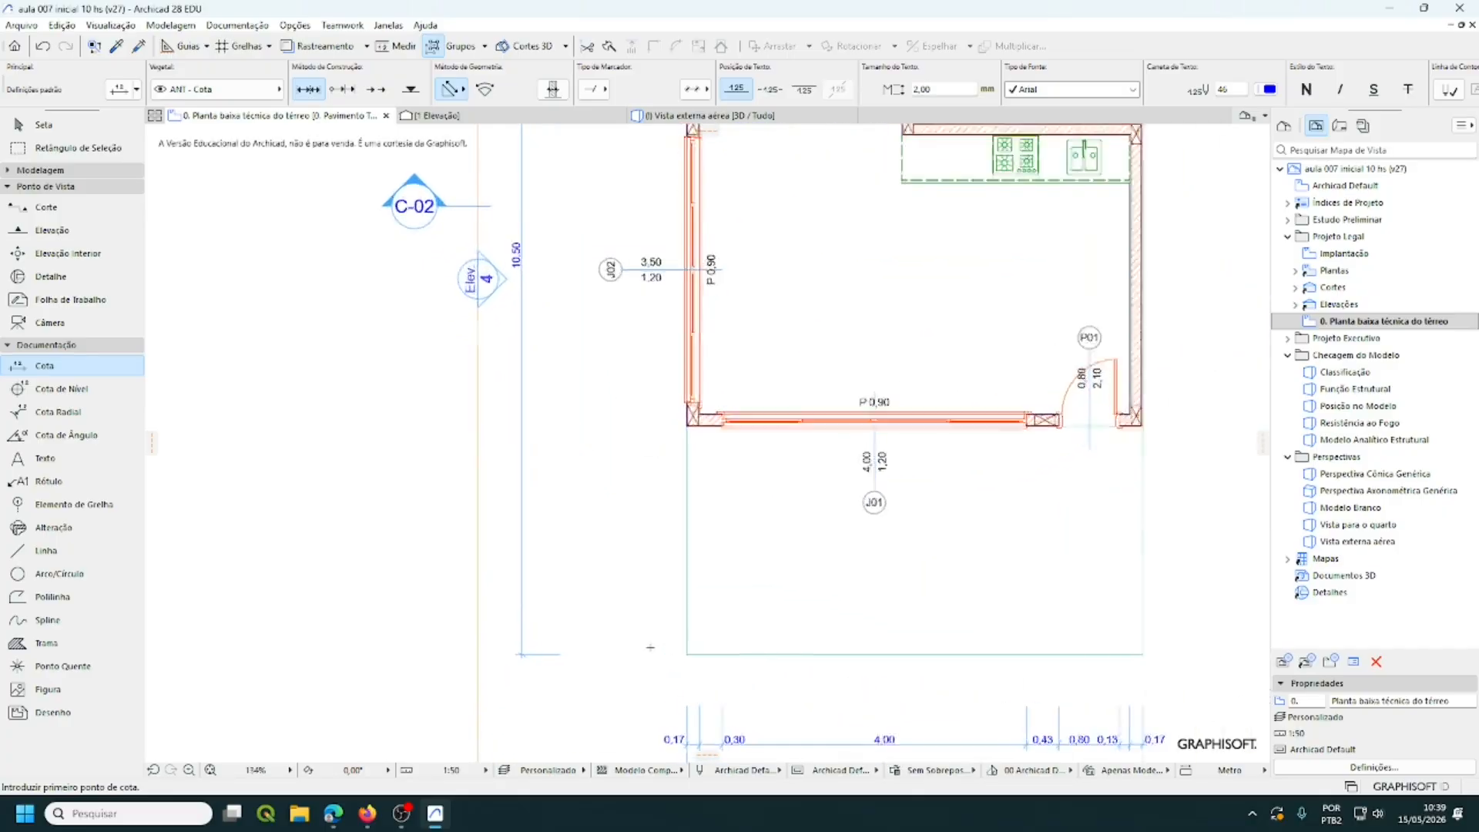
mouse_move(710, 648)
middle_mouse_down()
mouse_move(597, 662)
mouse_move(599, 691)
middle_mouse_up()
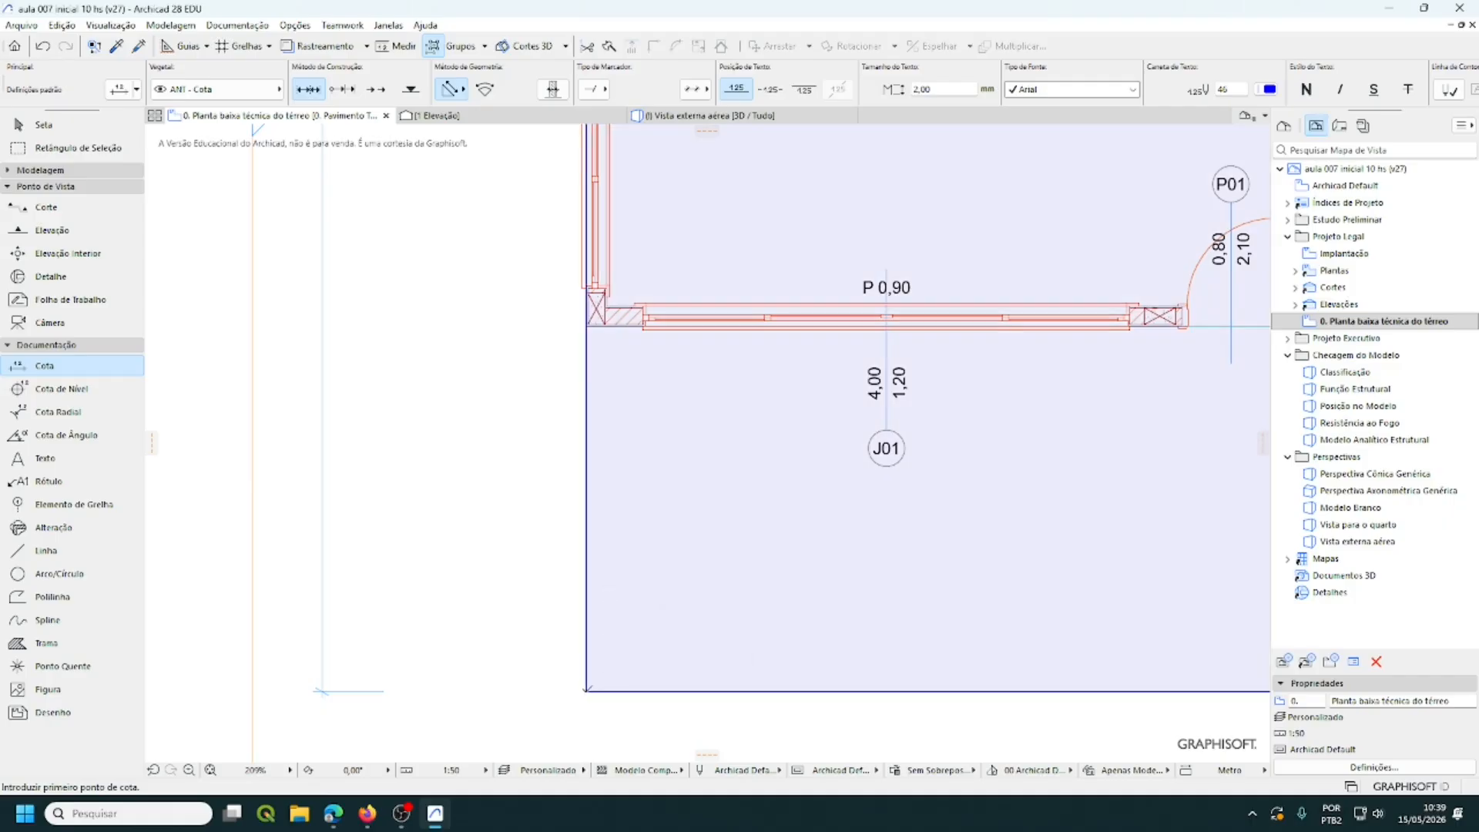
left_click(587, 691)
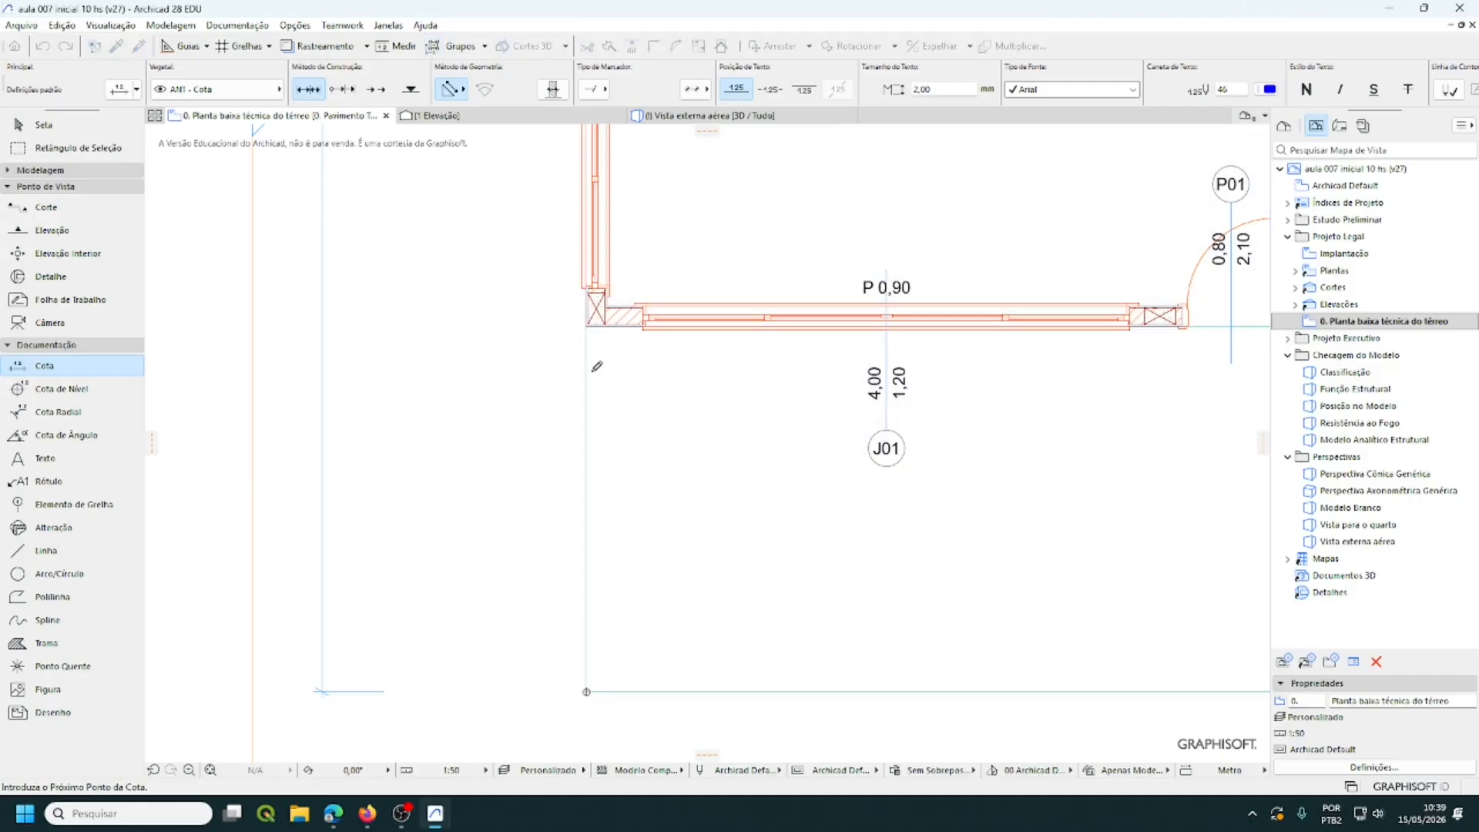
scroll(565, 216, "up", 6)
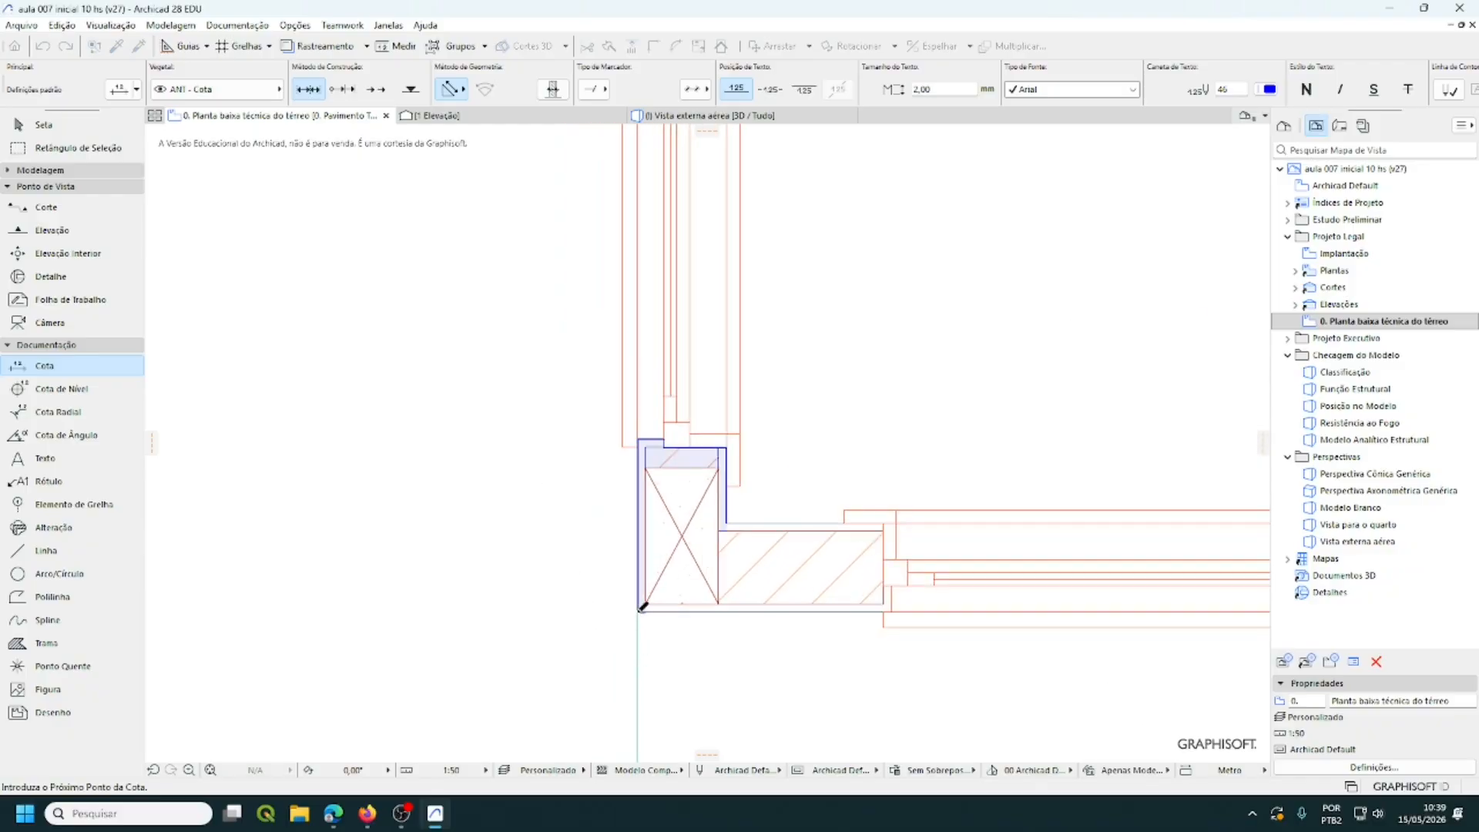
left_click(638, 611)
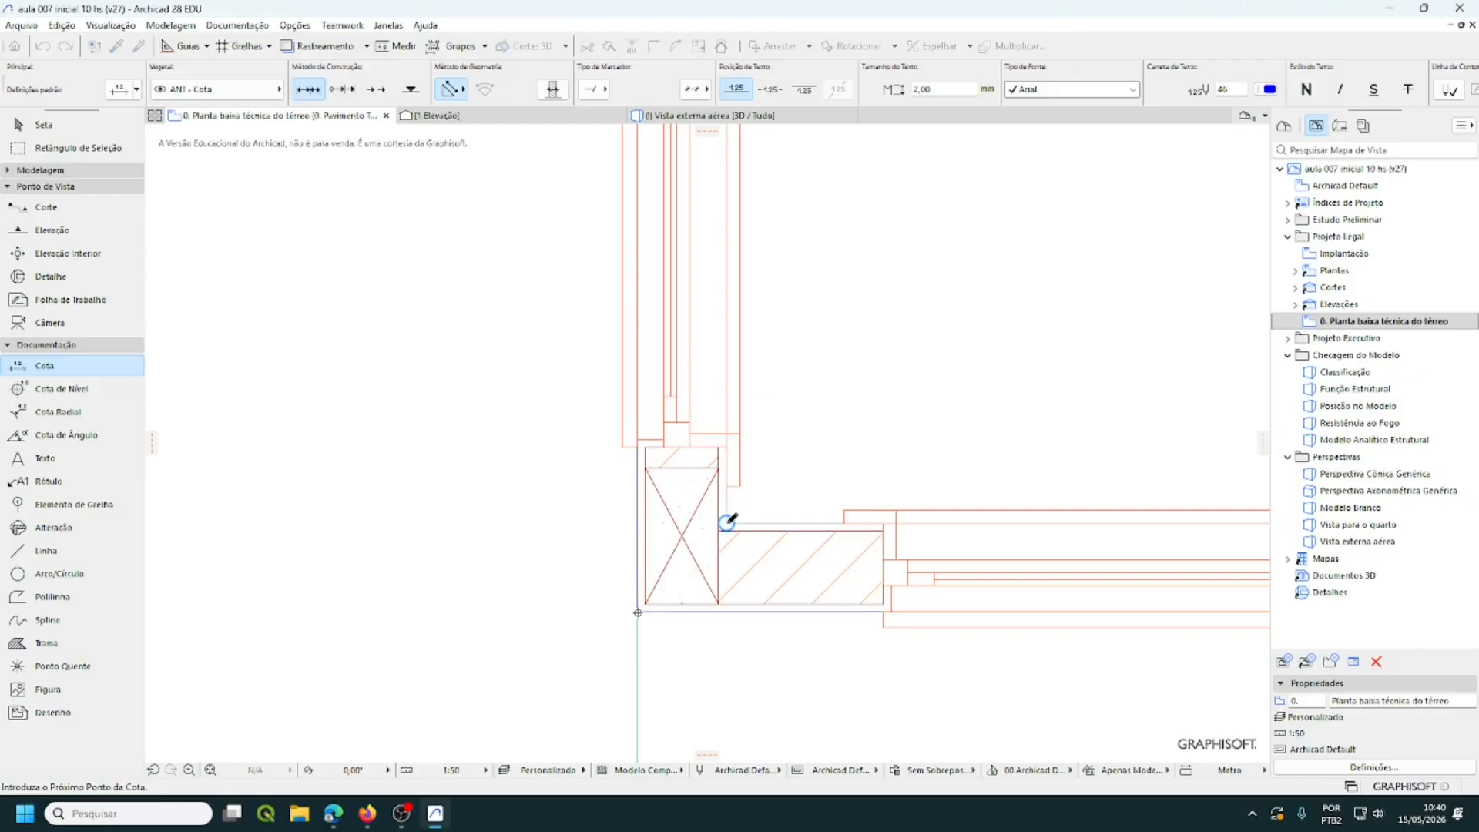
scroll(778, 497, "down", 1)
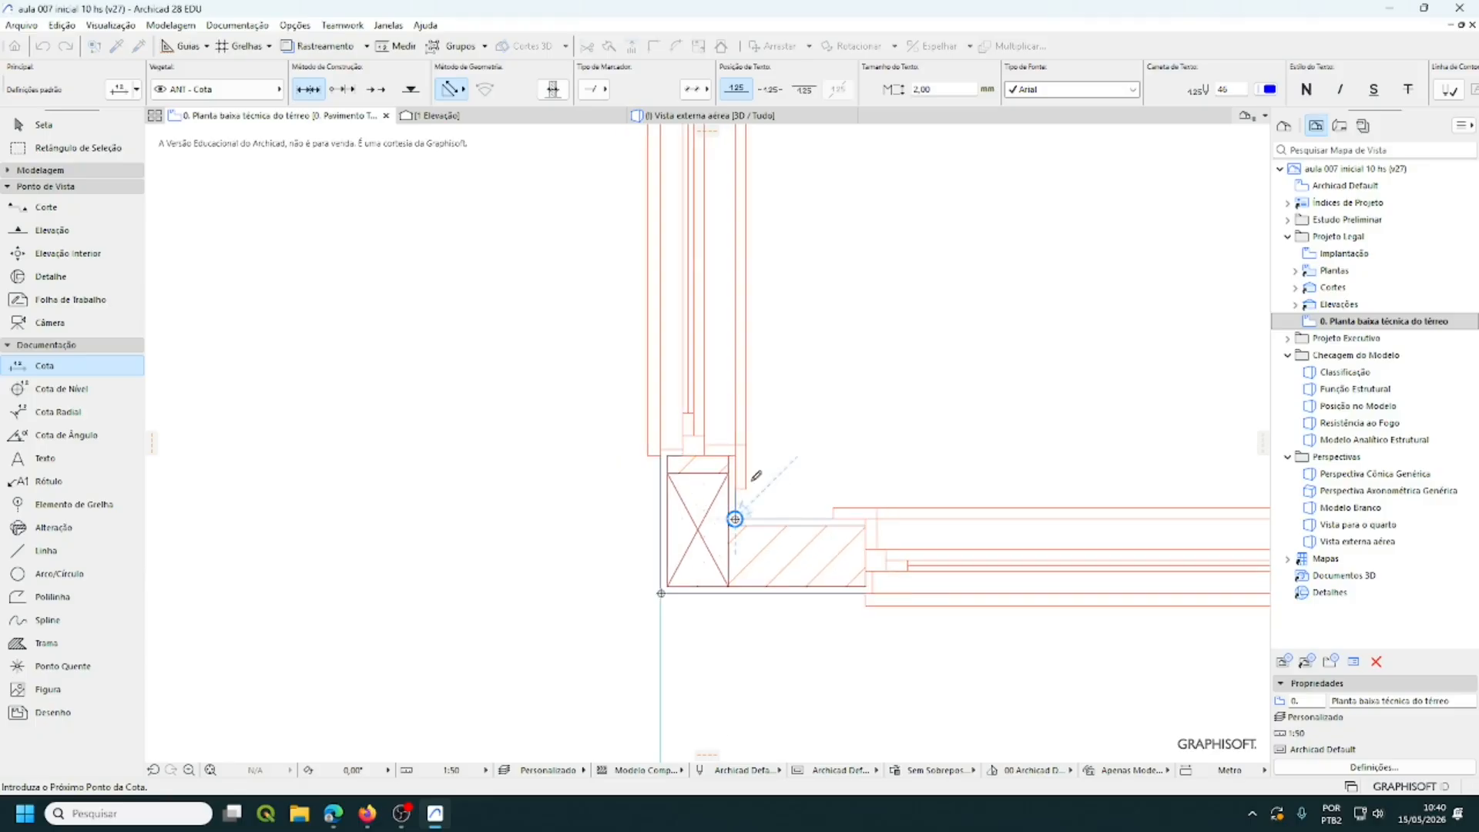
scroll(583, 438, "up", 3)
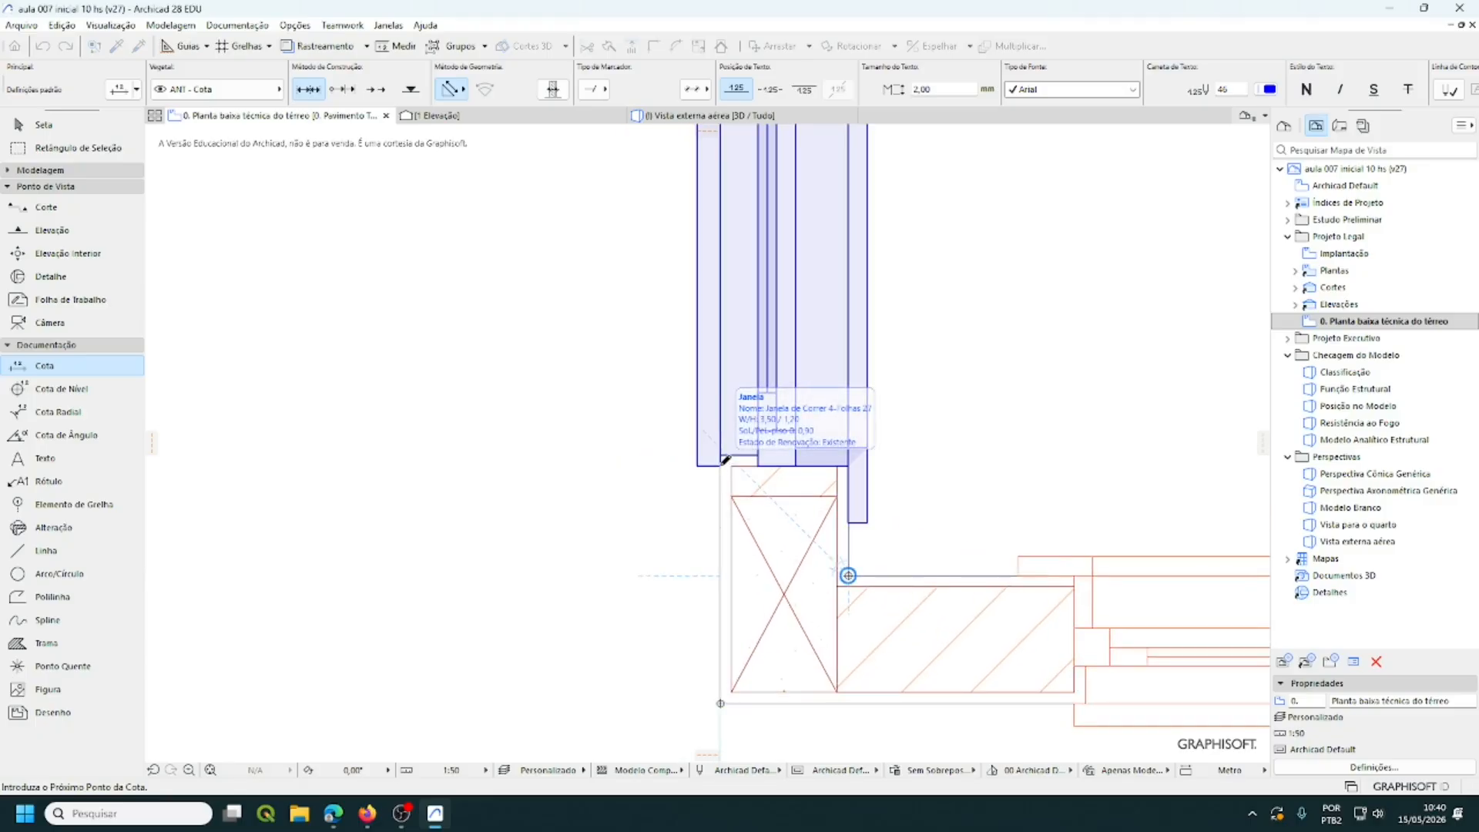
scroll(773, 505, "down", 2)
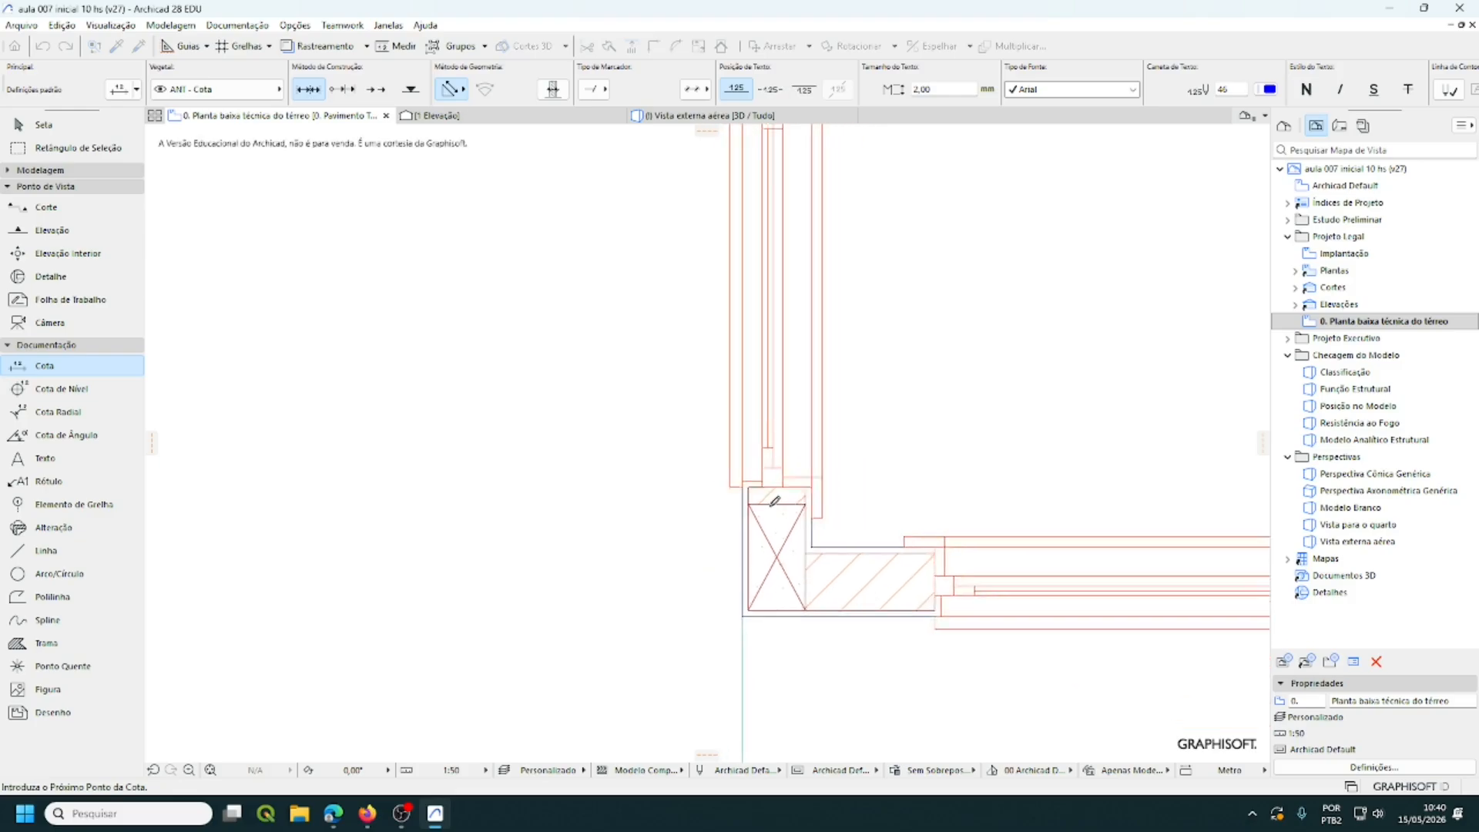
scroll(774, 501, "down", 5)
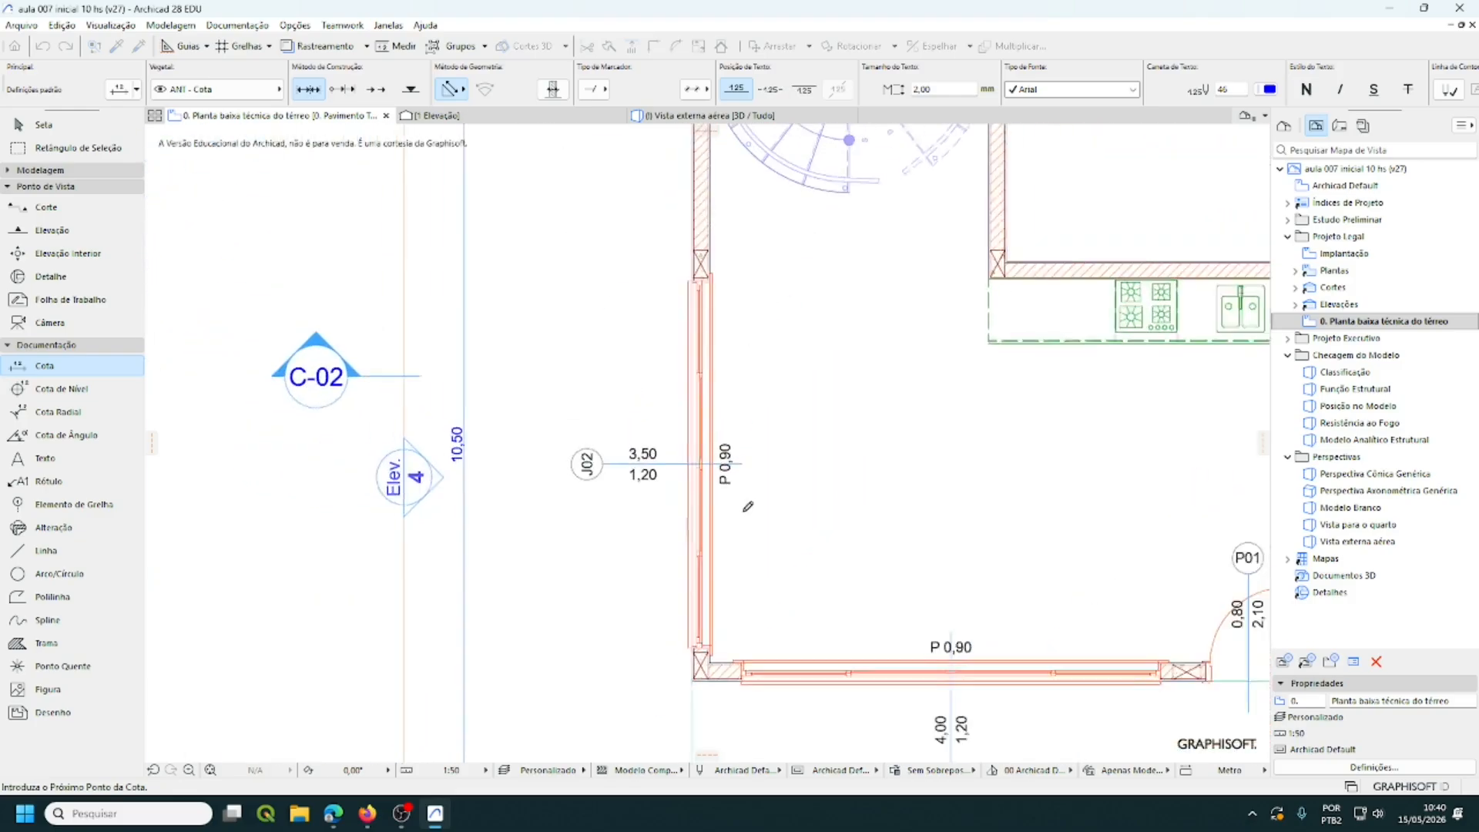
middle_click_drag(775, 480, 736, 614)
scroll(658, 416, "up", 5)
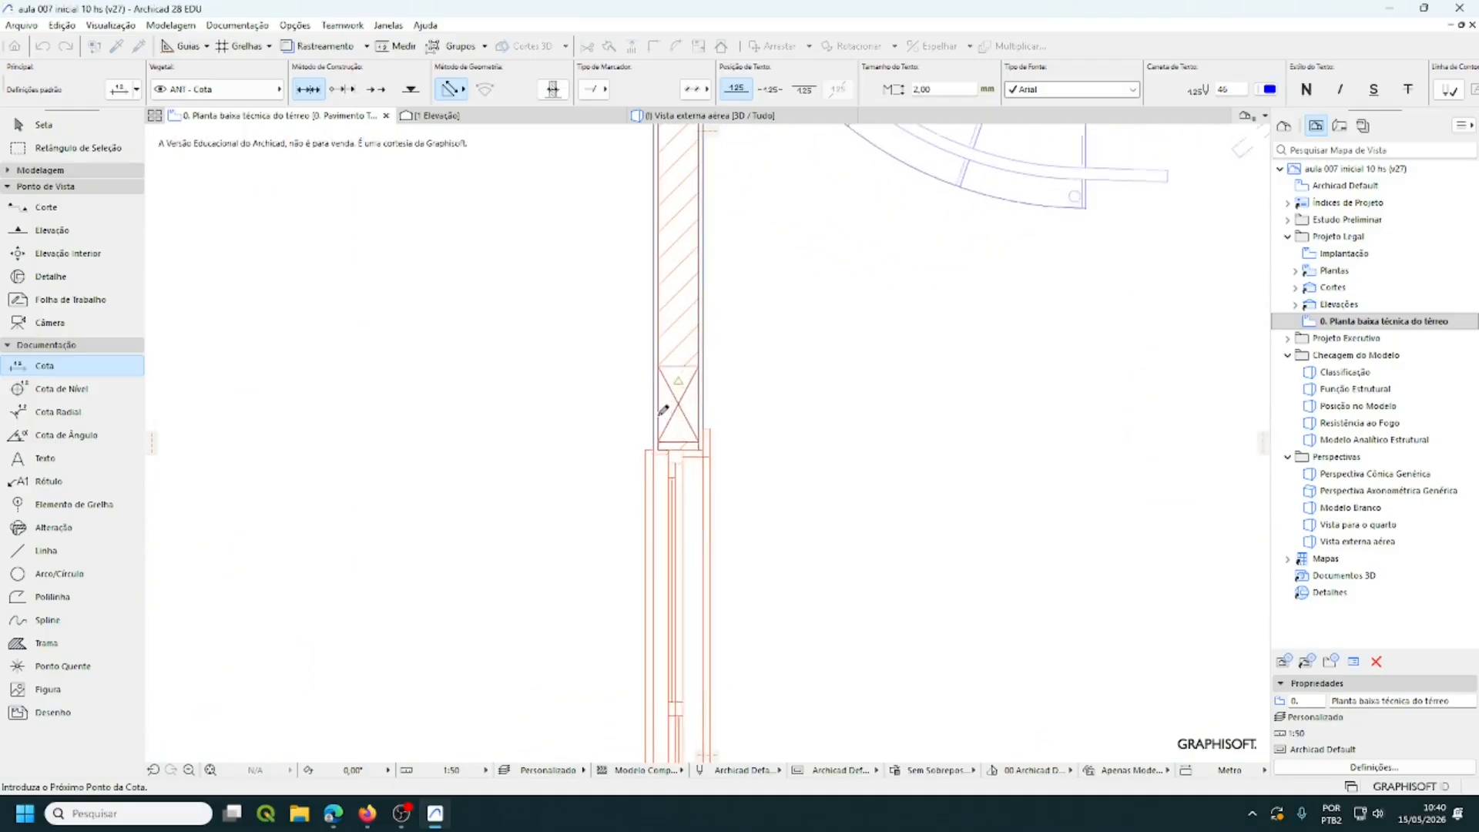
scroll(663, 409, "up", 5)
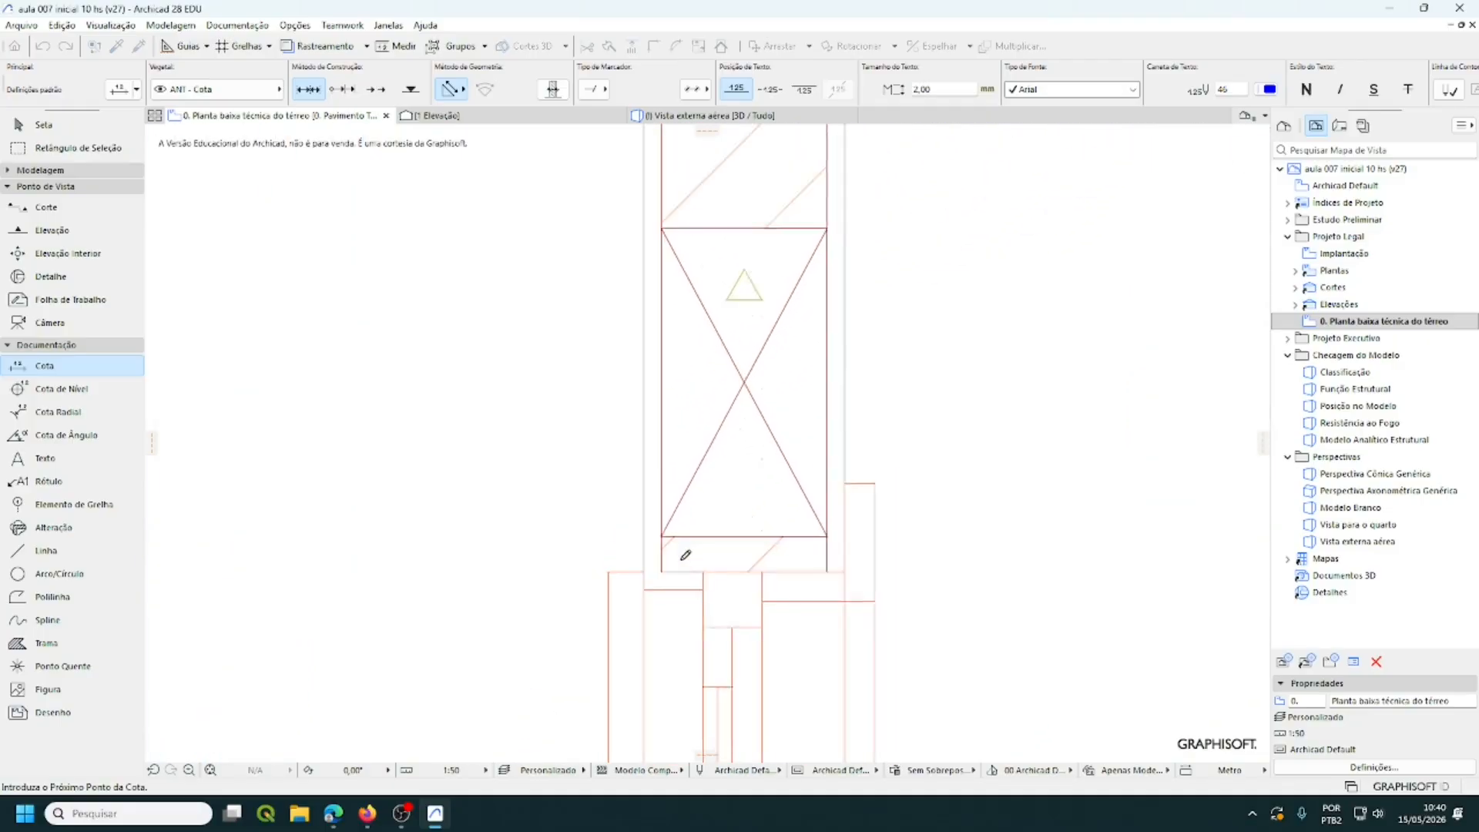
scroll(686, 551, "down", 5)
scroll(691, 543, "down", 4)
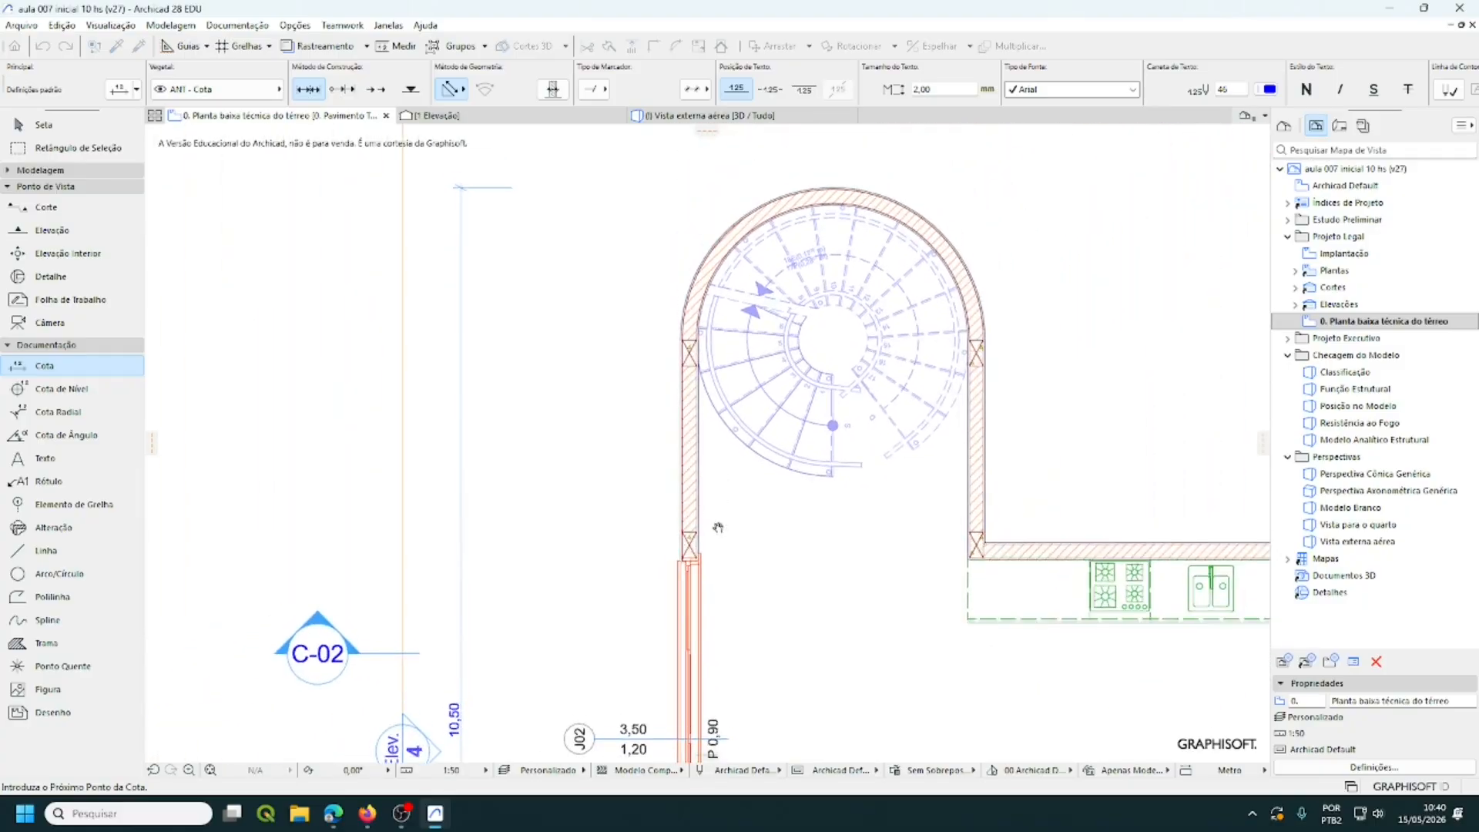
scroll(693, 434, "up", 6)
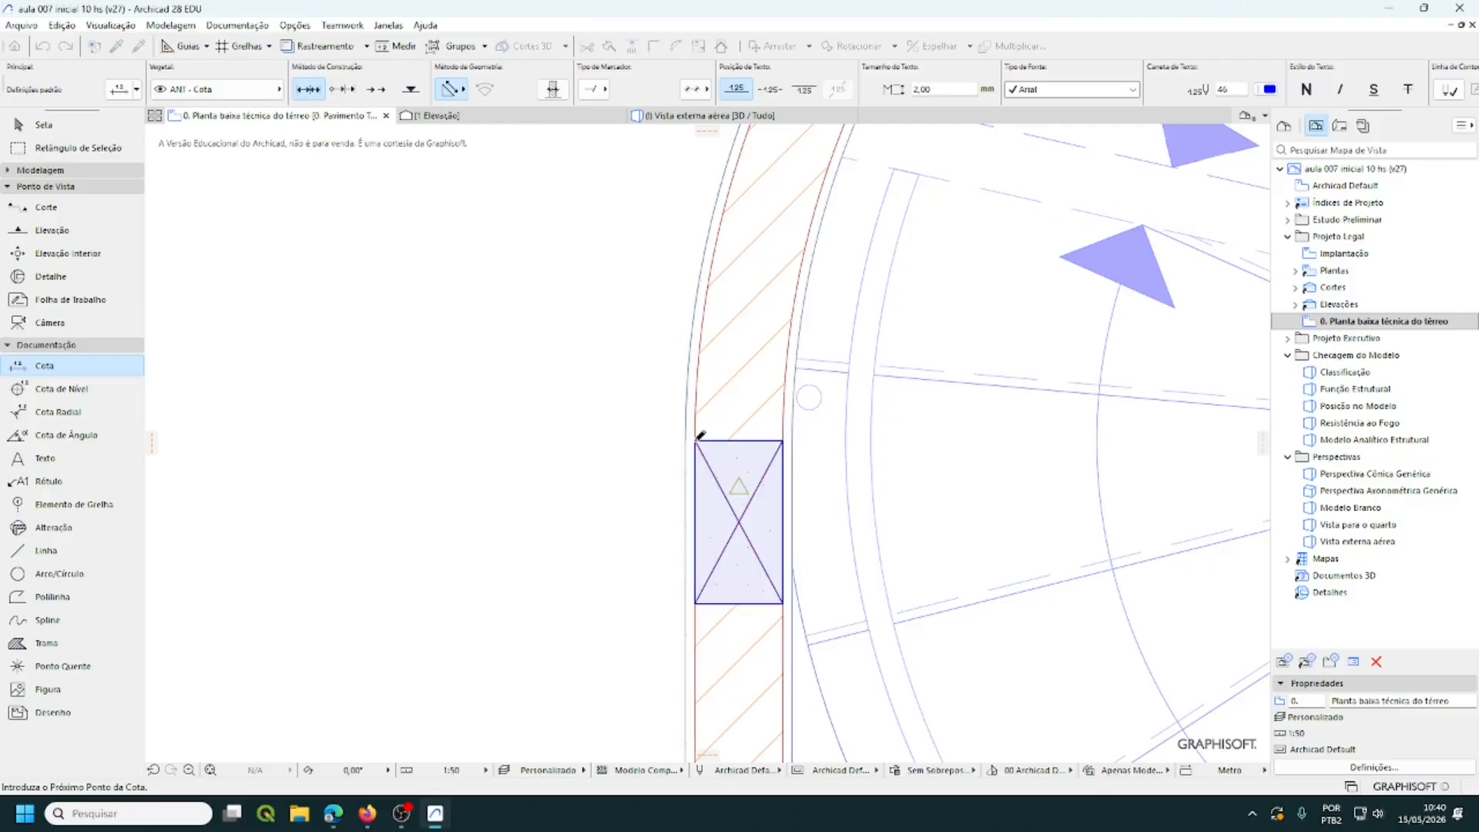
scroll(786, 460, "down", 6)
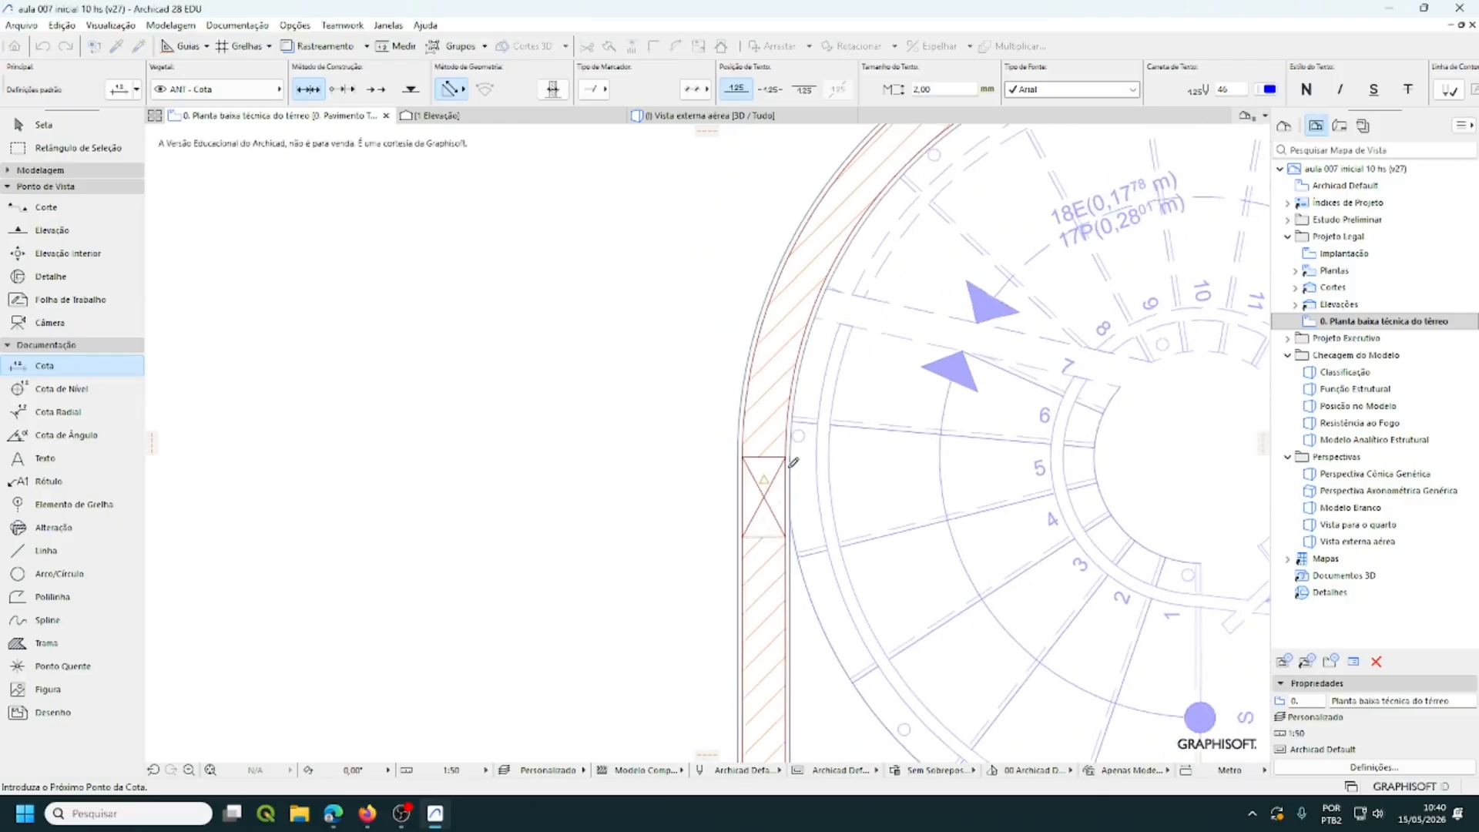
middle_click_drag(932, 422, 772, 518)
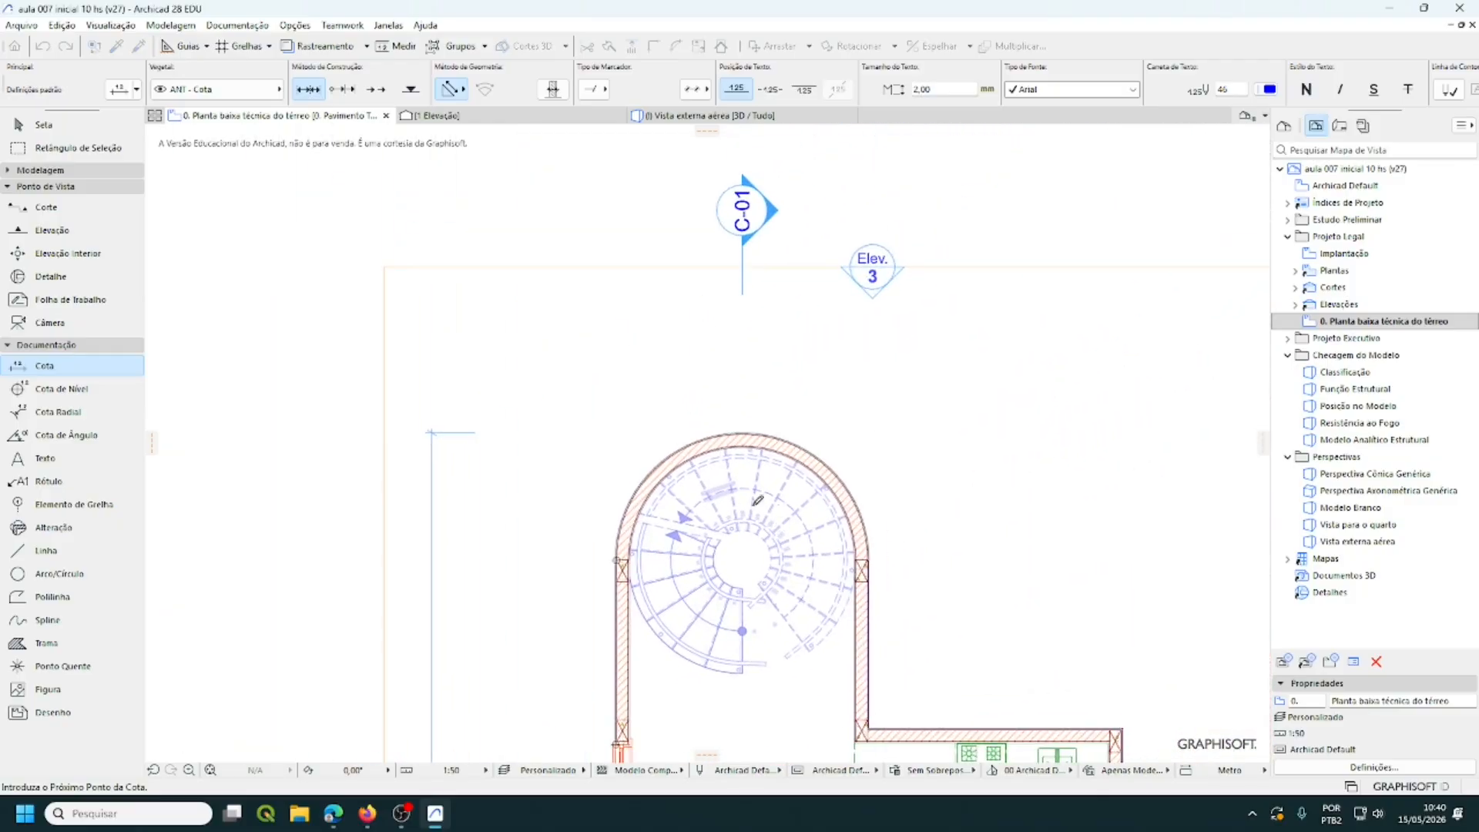
scroll(748, 423, "up", 5)
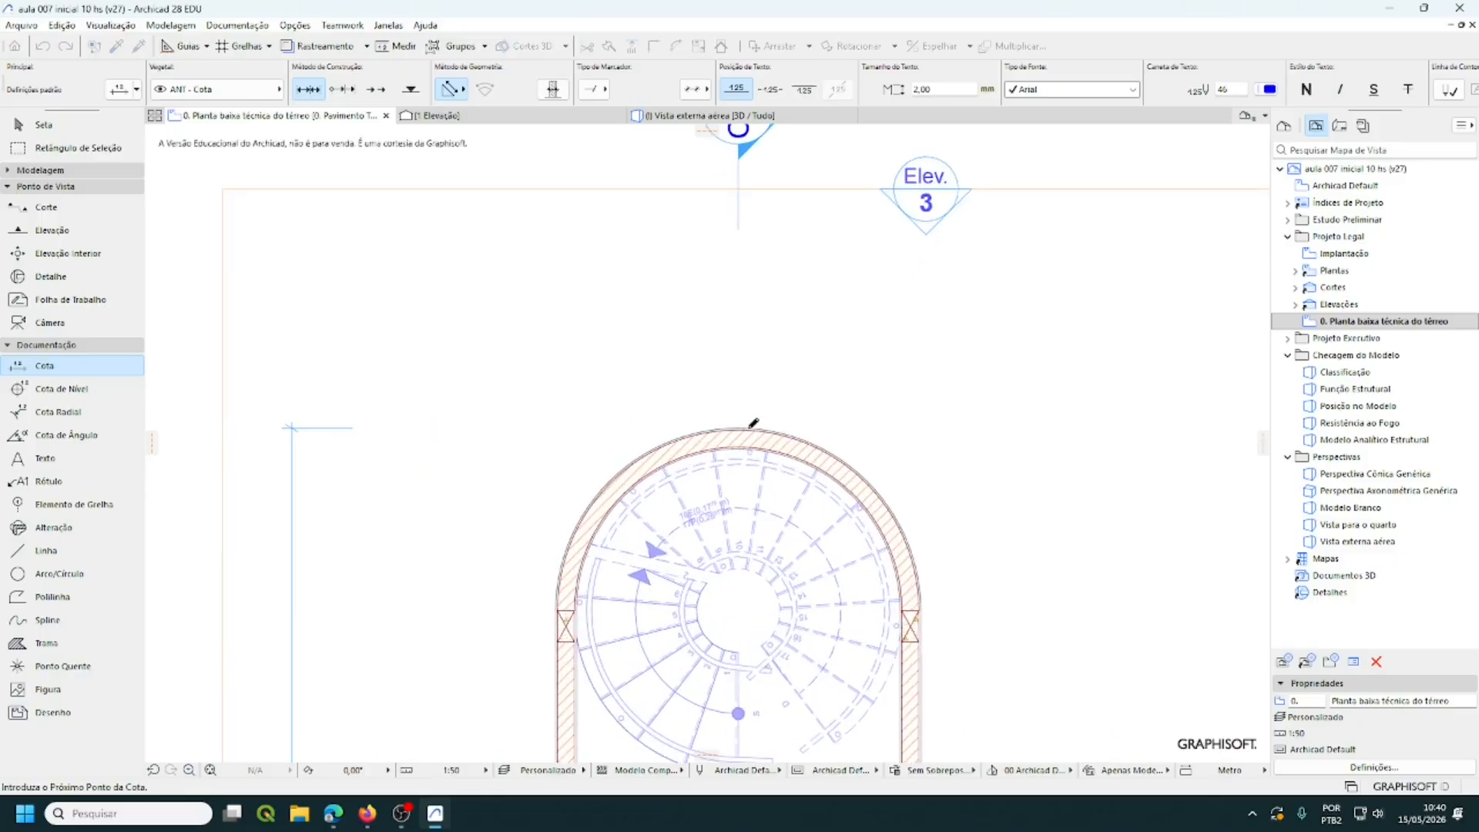
scroll(748, 424, "up", 2)
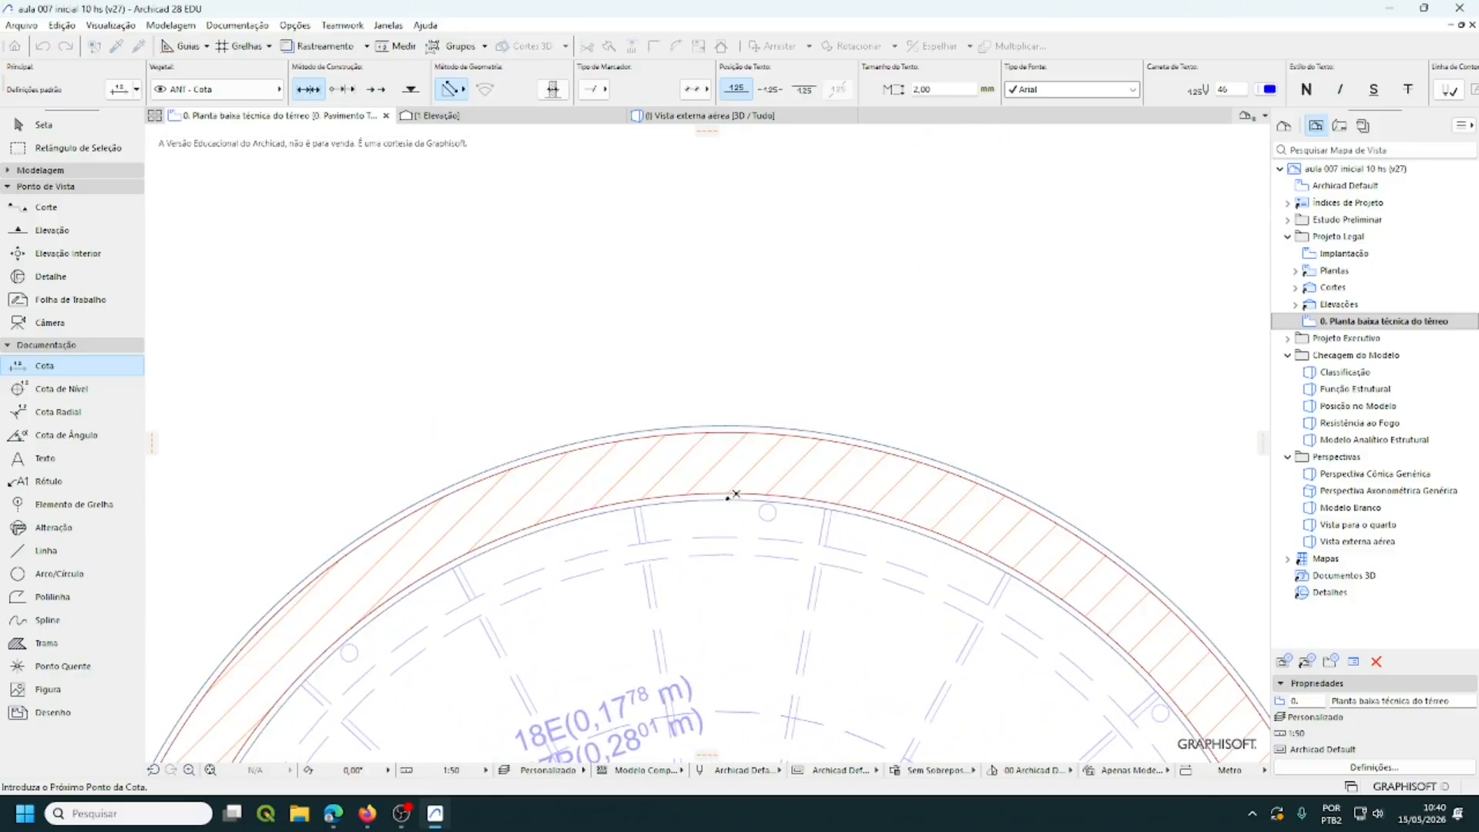
- Try a point on the curved wall's top, then cancel that unfinished chain
left_click(736, 501)
scroll(828, 429, "down", 8)
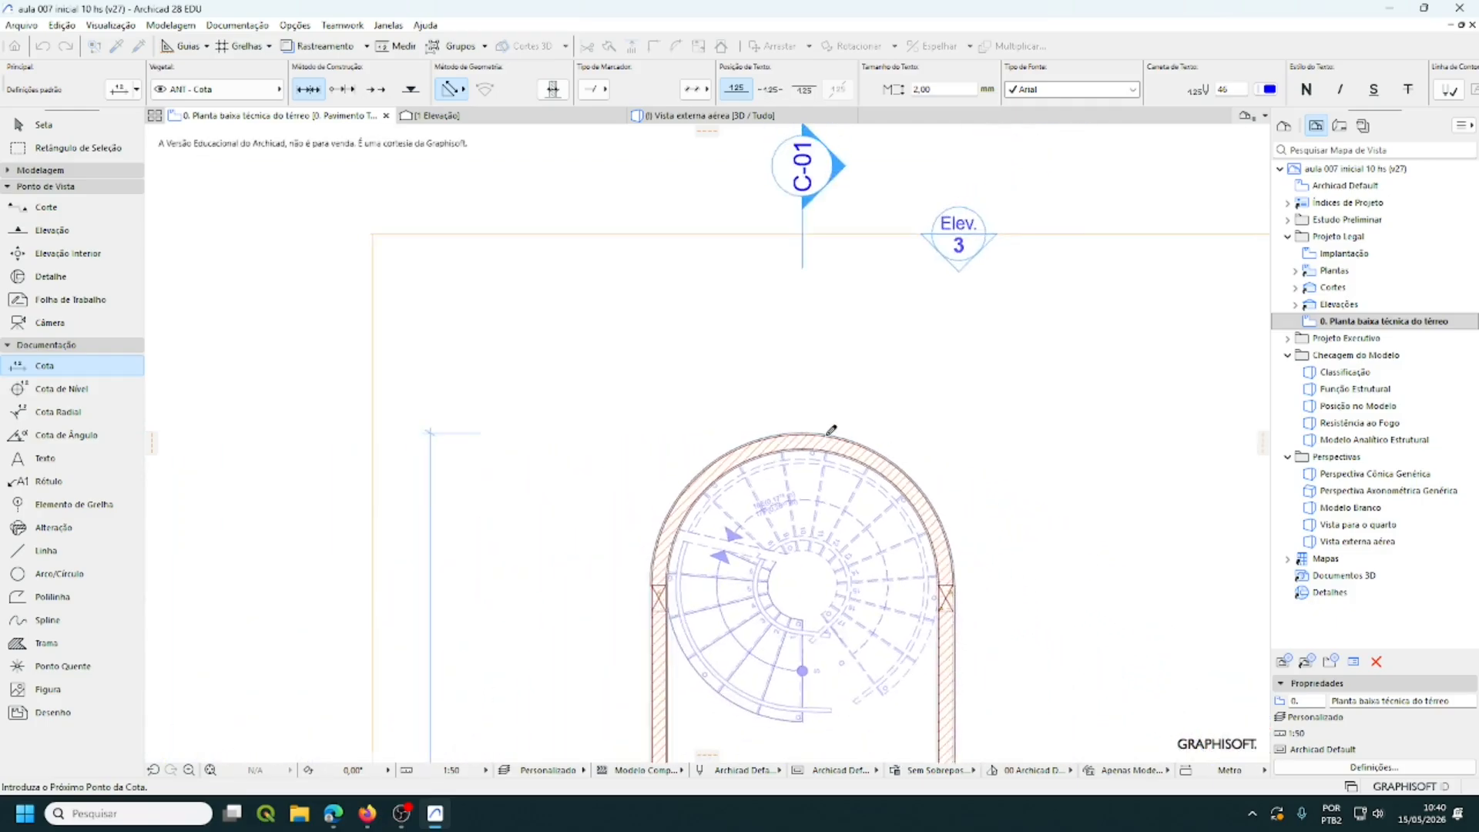
scroll(831, 429, "down", 1)
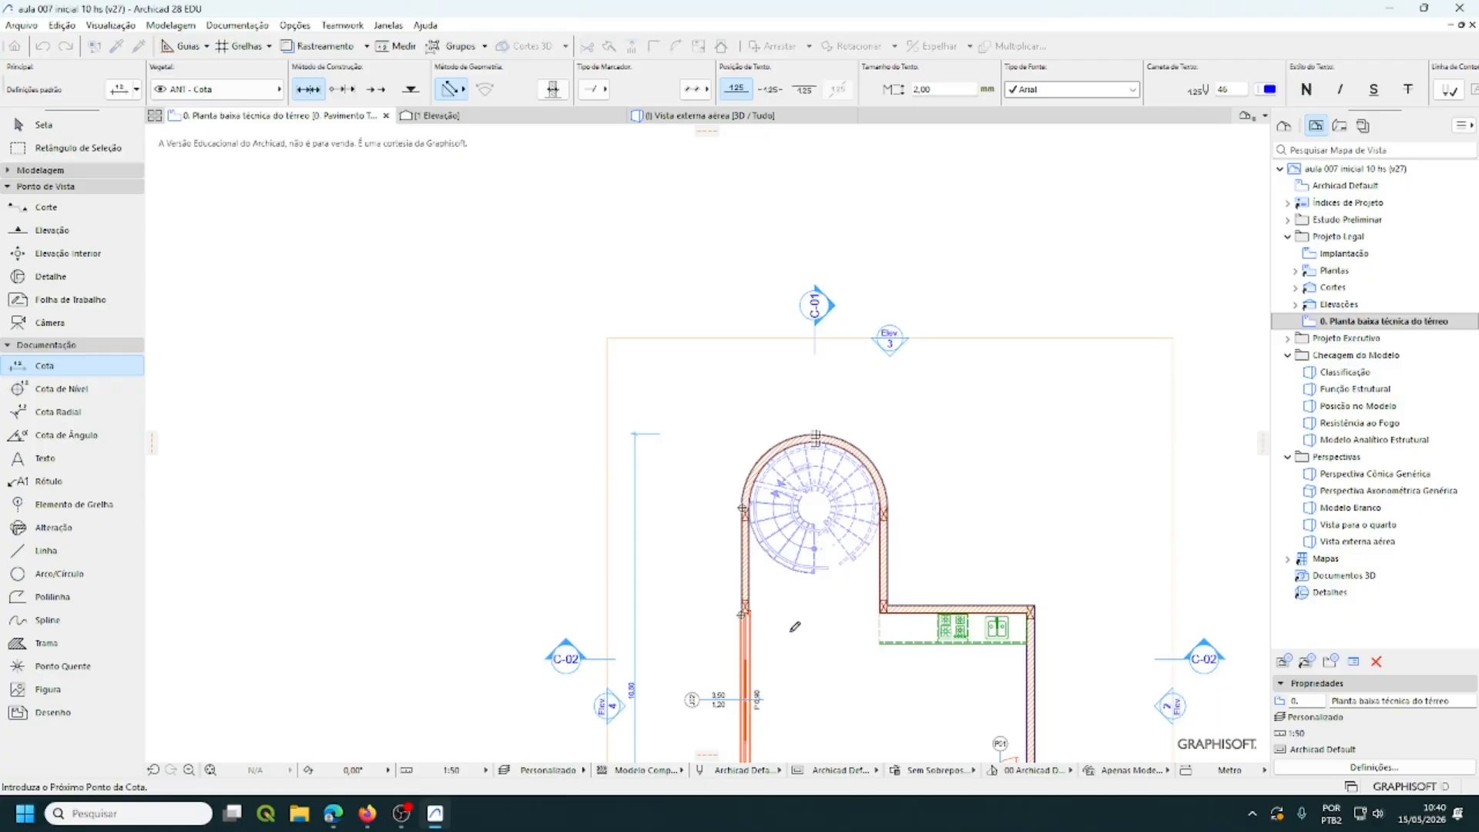
middle_click_drag(815, 616, 826, 533)
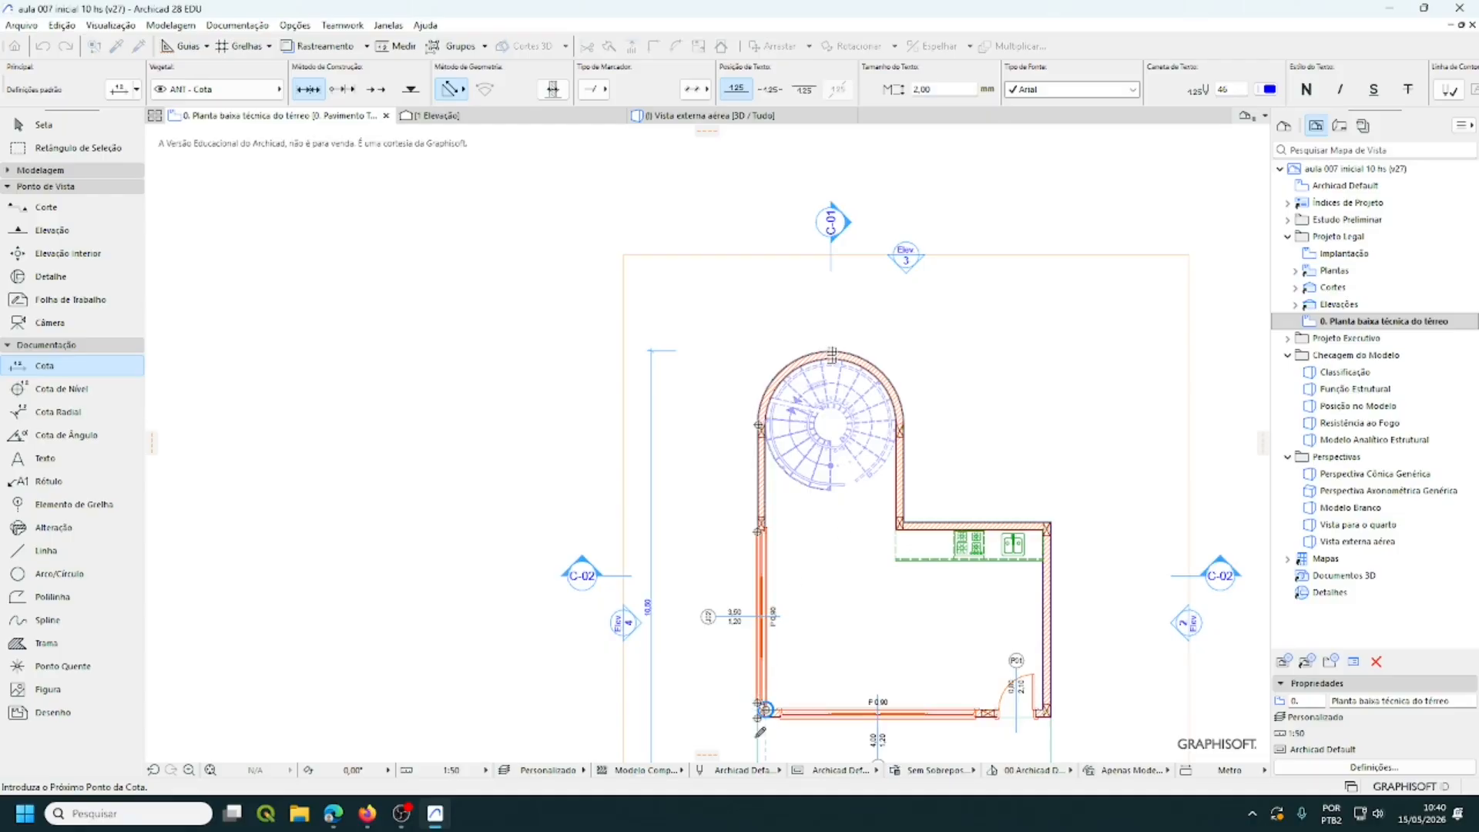
scroll(761, 732, "up", 2)
scroll(765, 731, "up", 2)
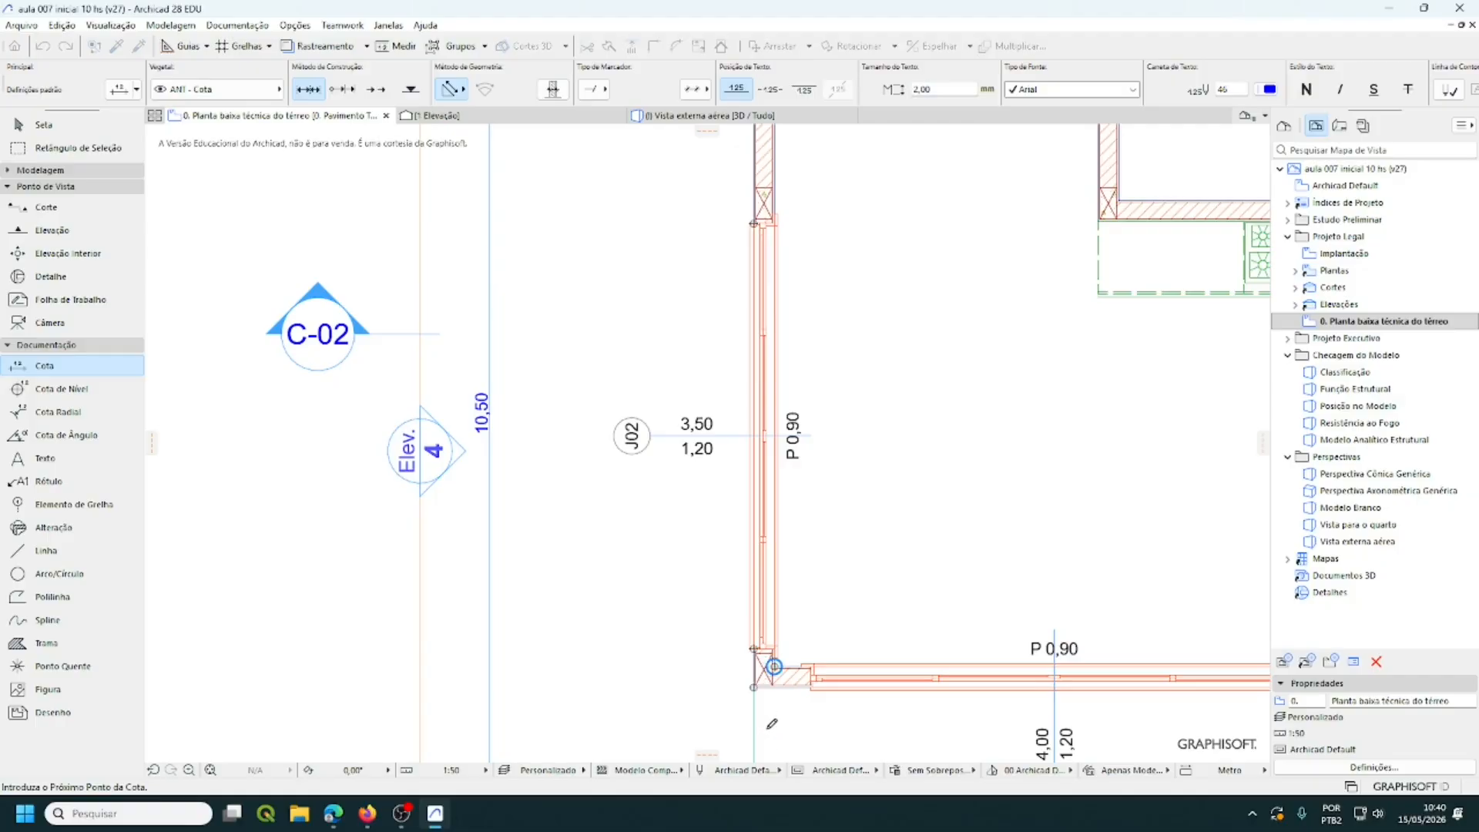
key("Escape")
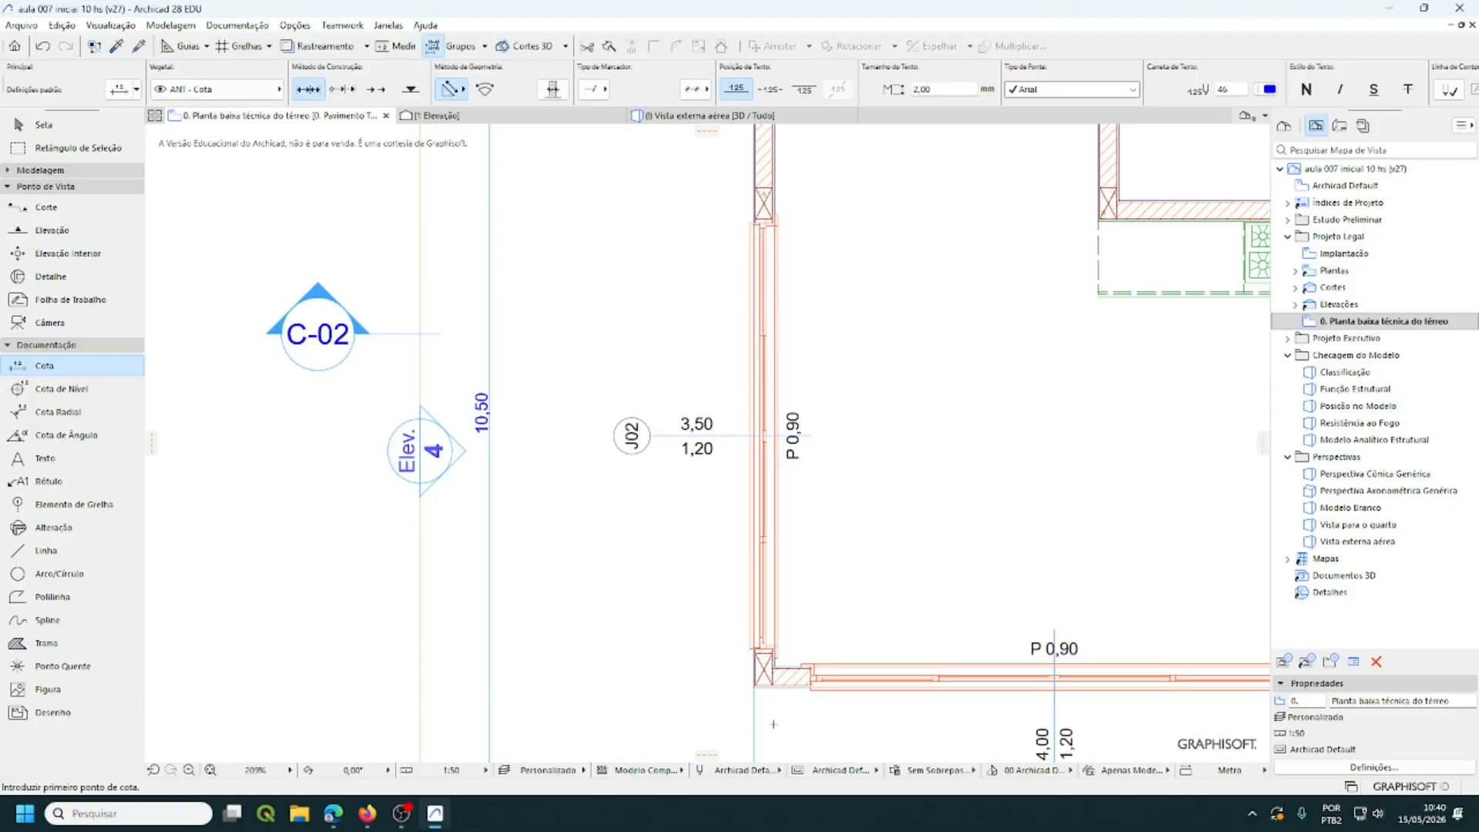
- Start a new west-side chain at the bottom-left wall corner and the column corner
scroll(792, 684, "down", 5)
middle_click_drag(784, 744, 709, 623)
scroll(628, 676, "up", 3)
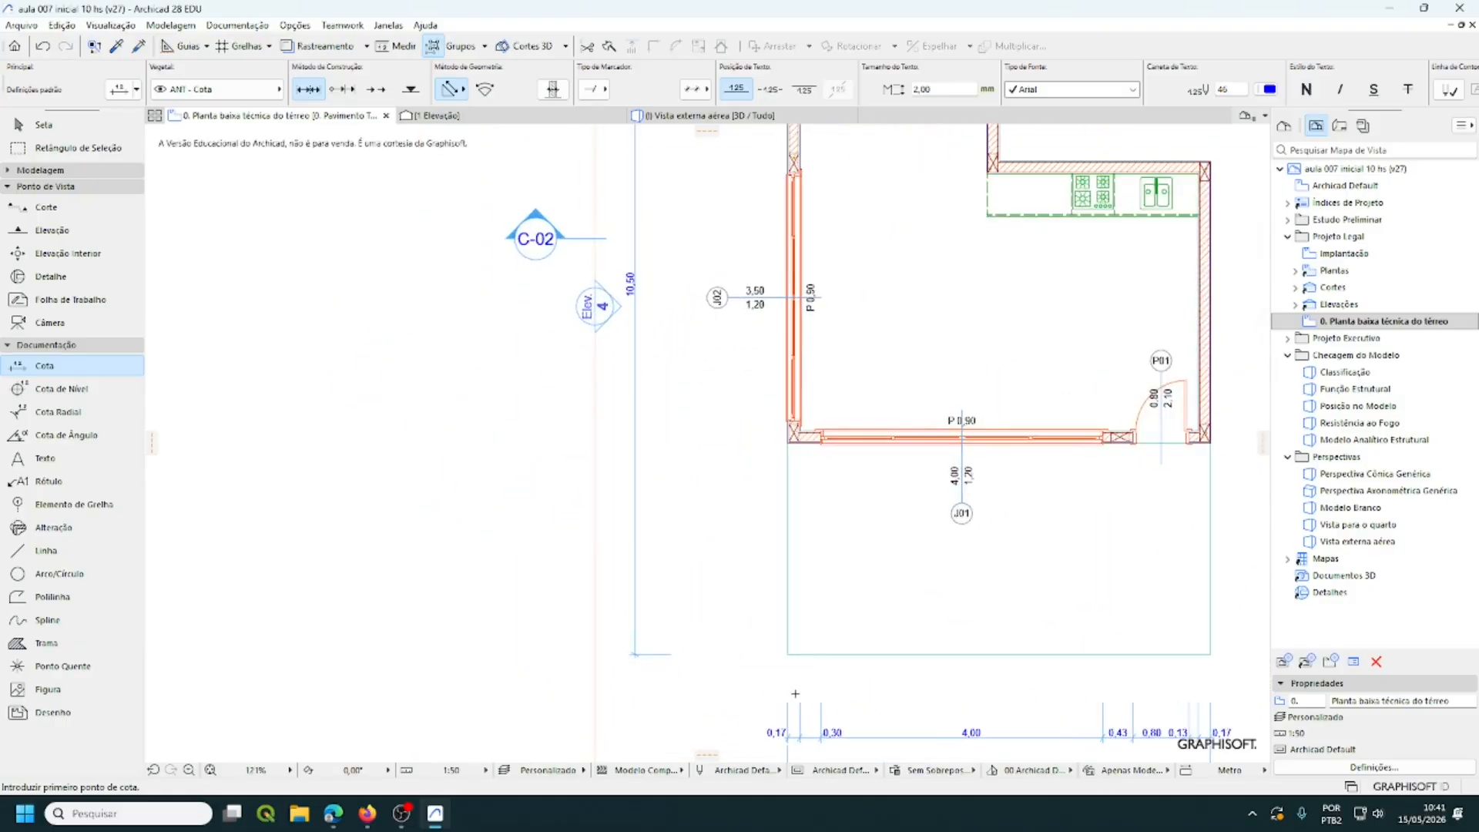
middle_click_drag(769, 690, 700, 706)
scroll(706, 678, "up", 3)
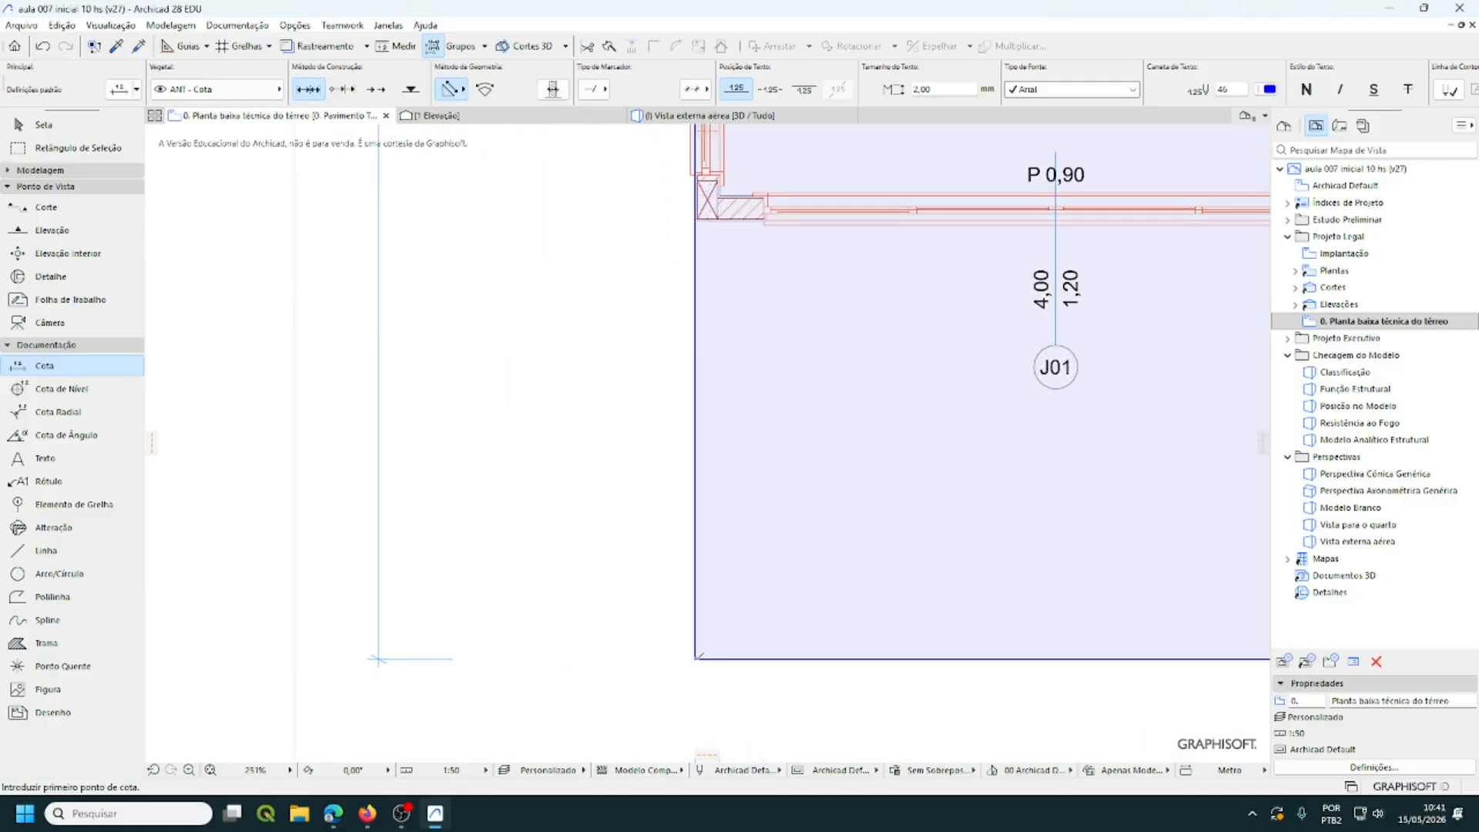
left_click(696, 658)
scroll(747, 650, "down", 5)
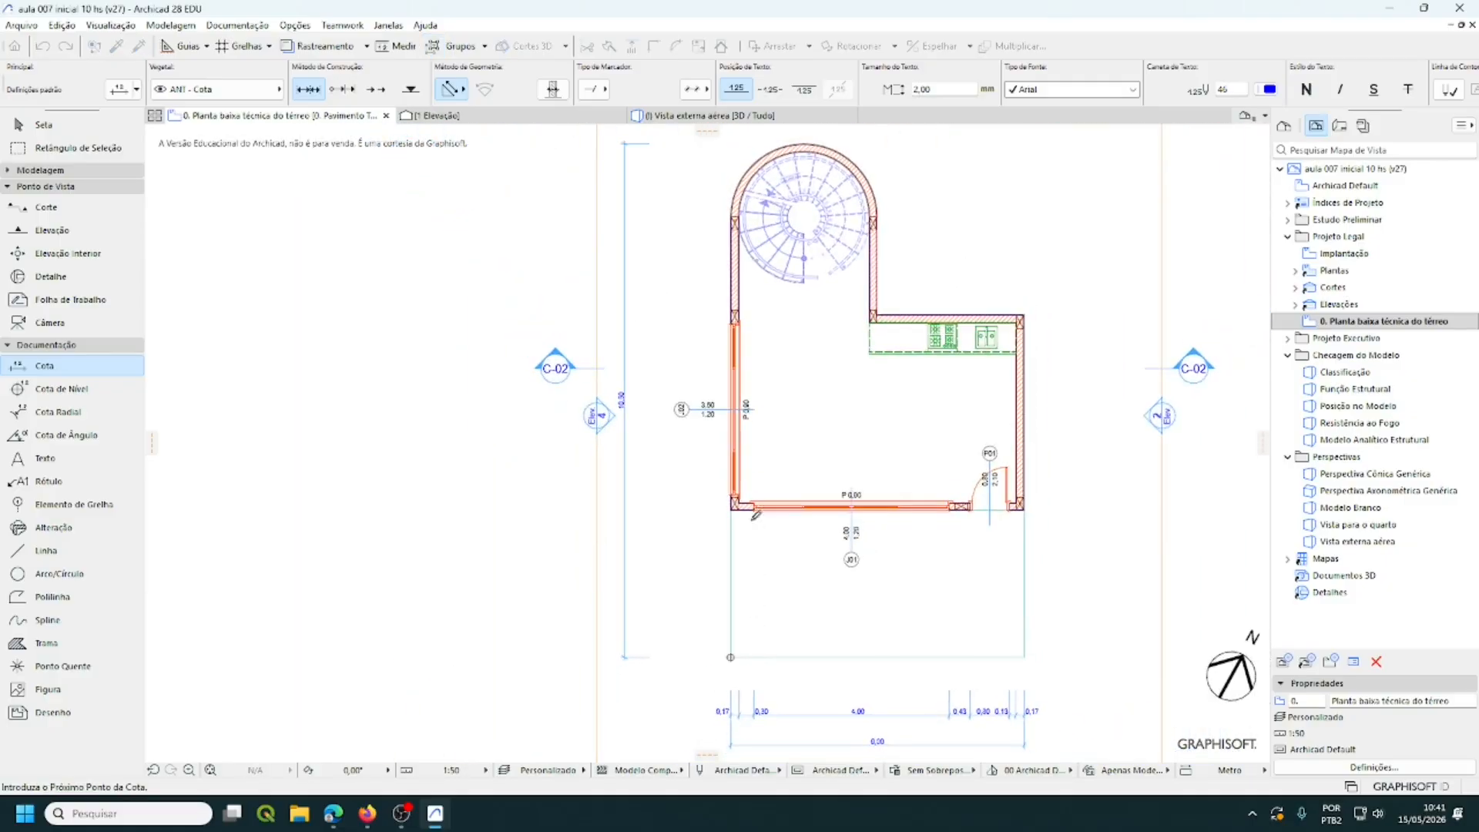
scroll(745, 526, "up", 2)
scroll(746, 526, "up", 6)
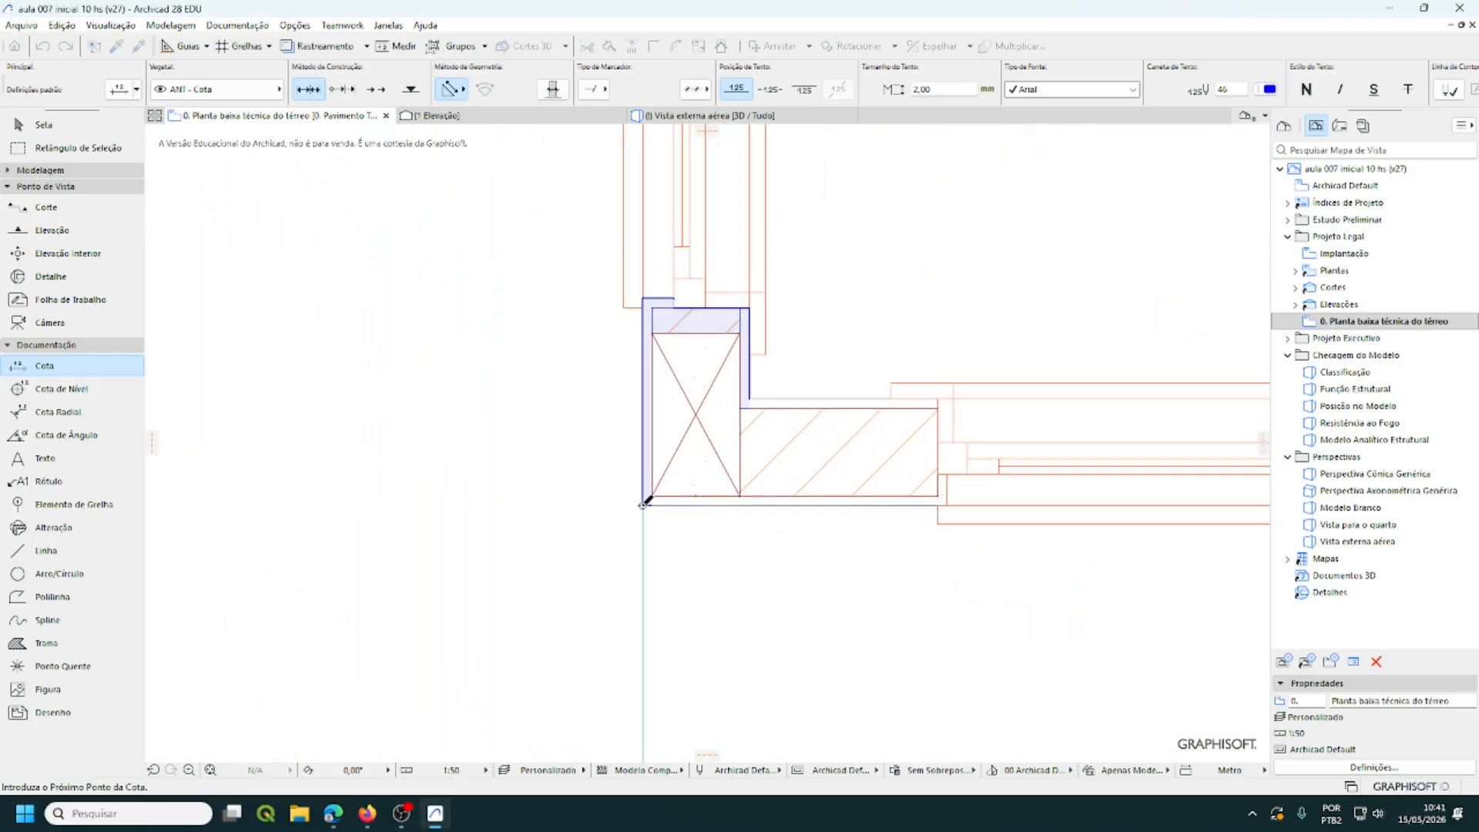
left_click(750, 399)
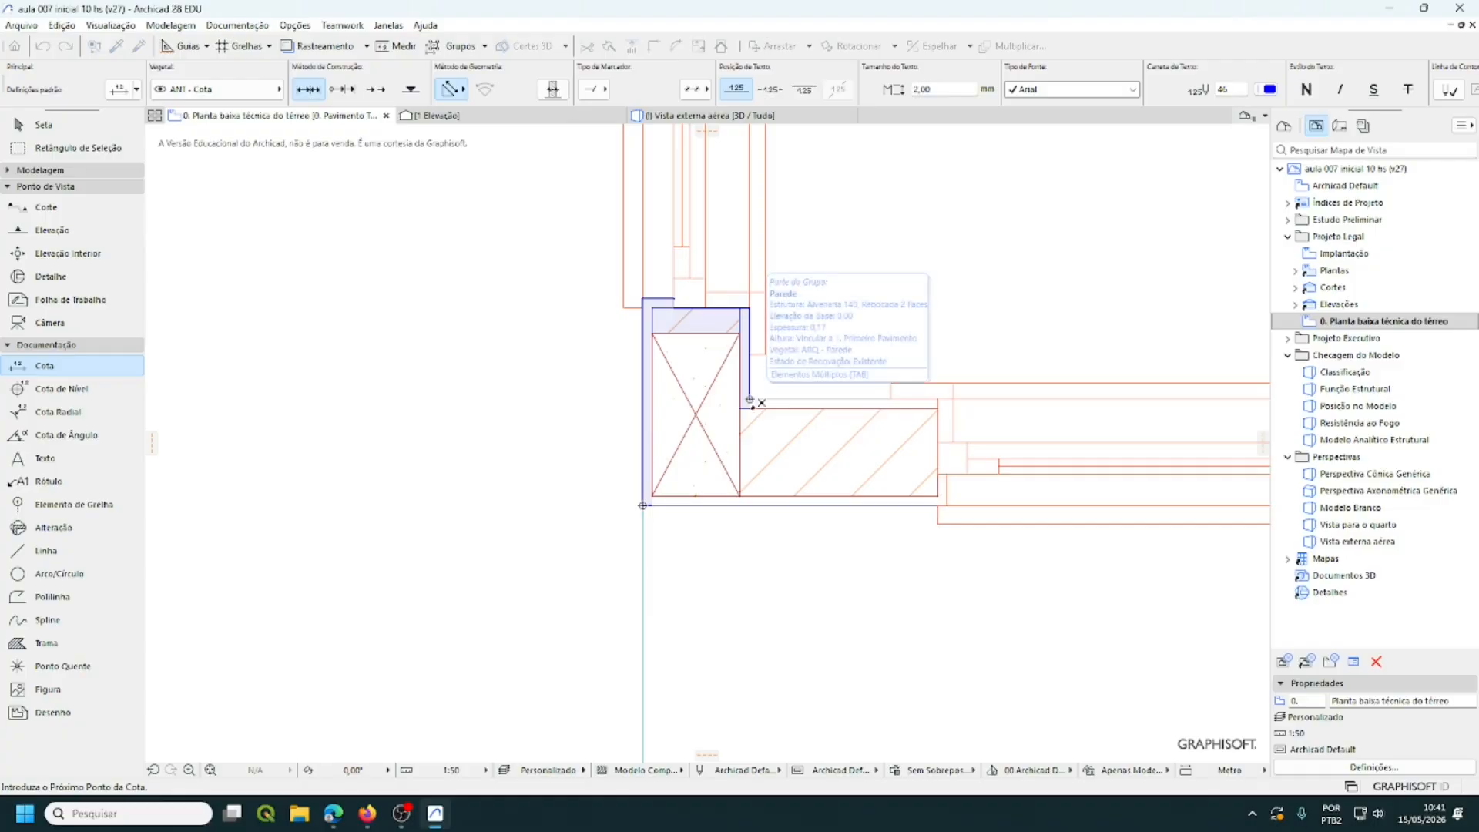
- Pan along the west walls up to the top of the curved stair wall
middle_click_drag(720, 486, 711, 747)
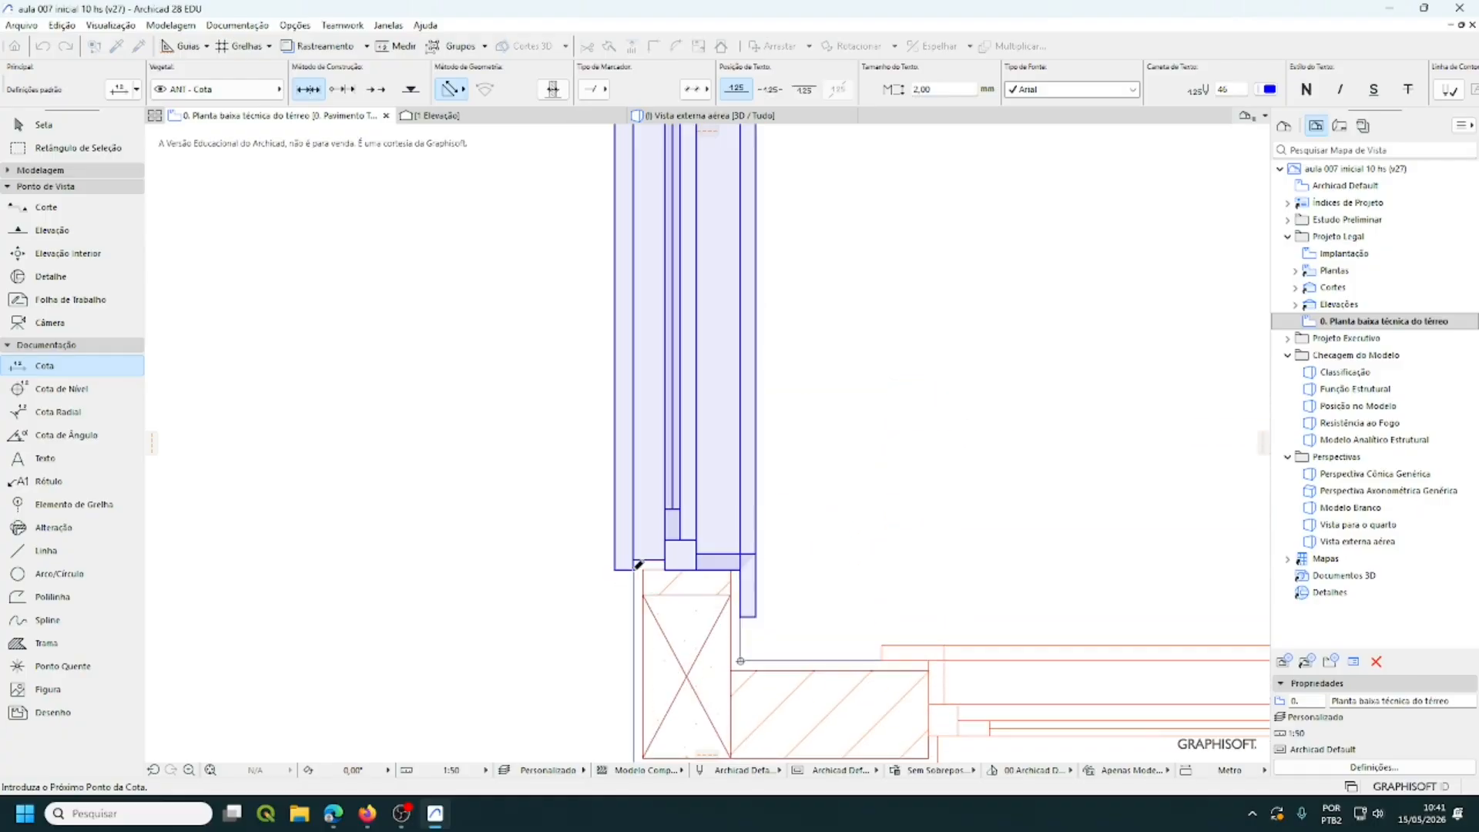
scroll(742, 627, "down", 6)
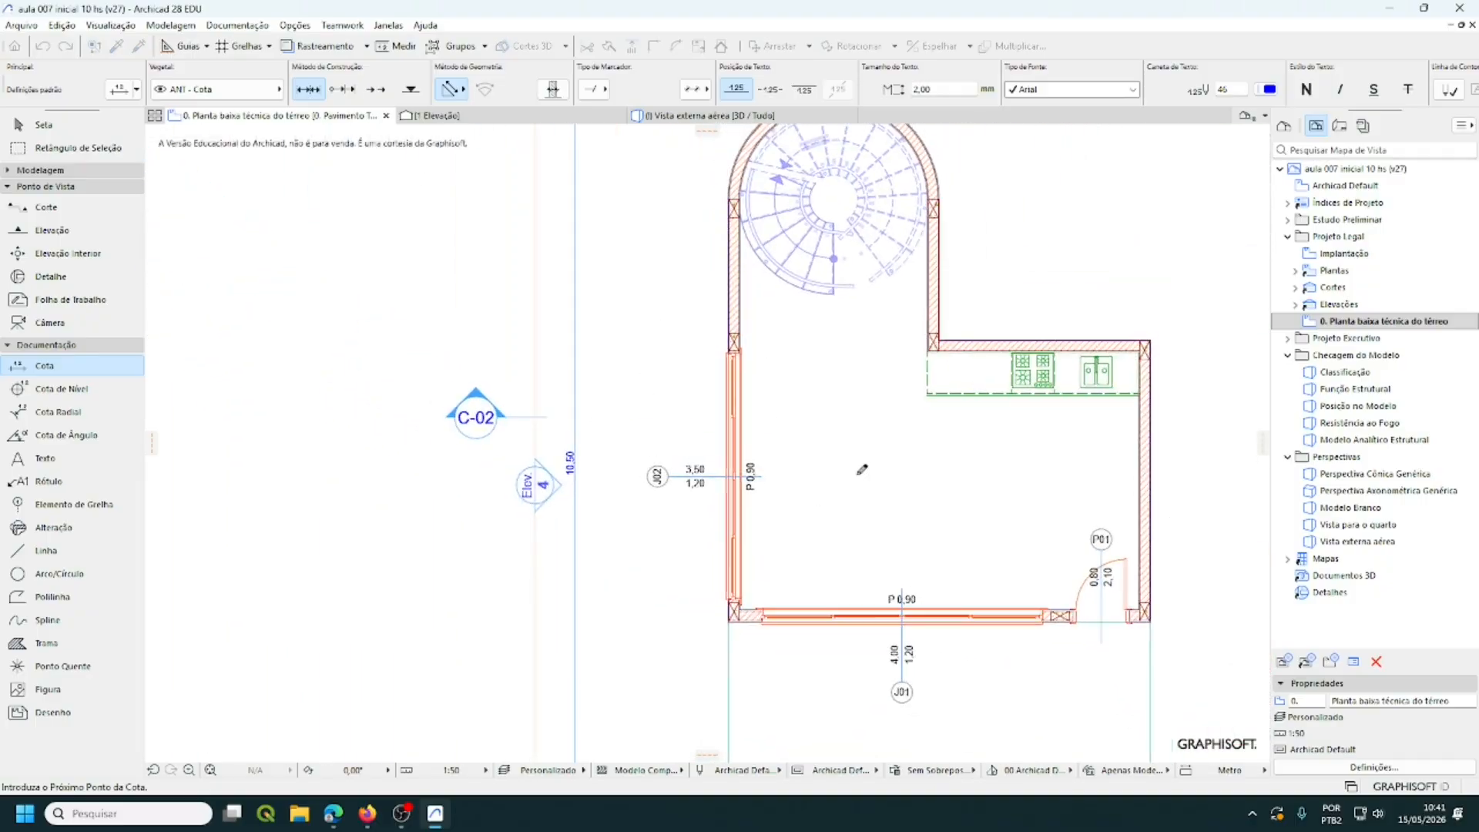
middle_click_drag(860, 472, 839, 671)
scroll(693, 566, "up", 7)
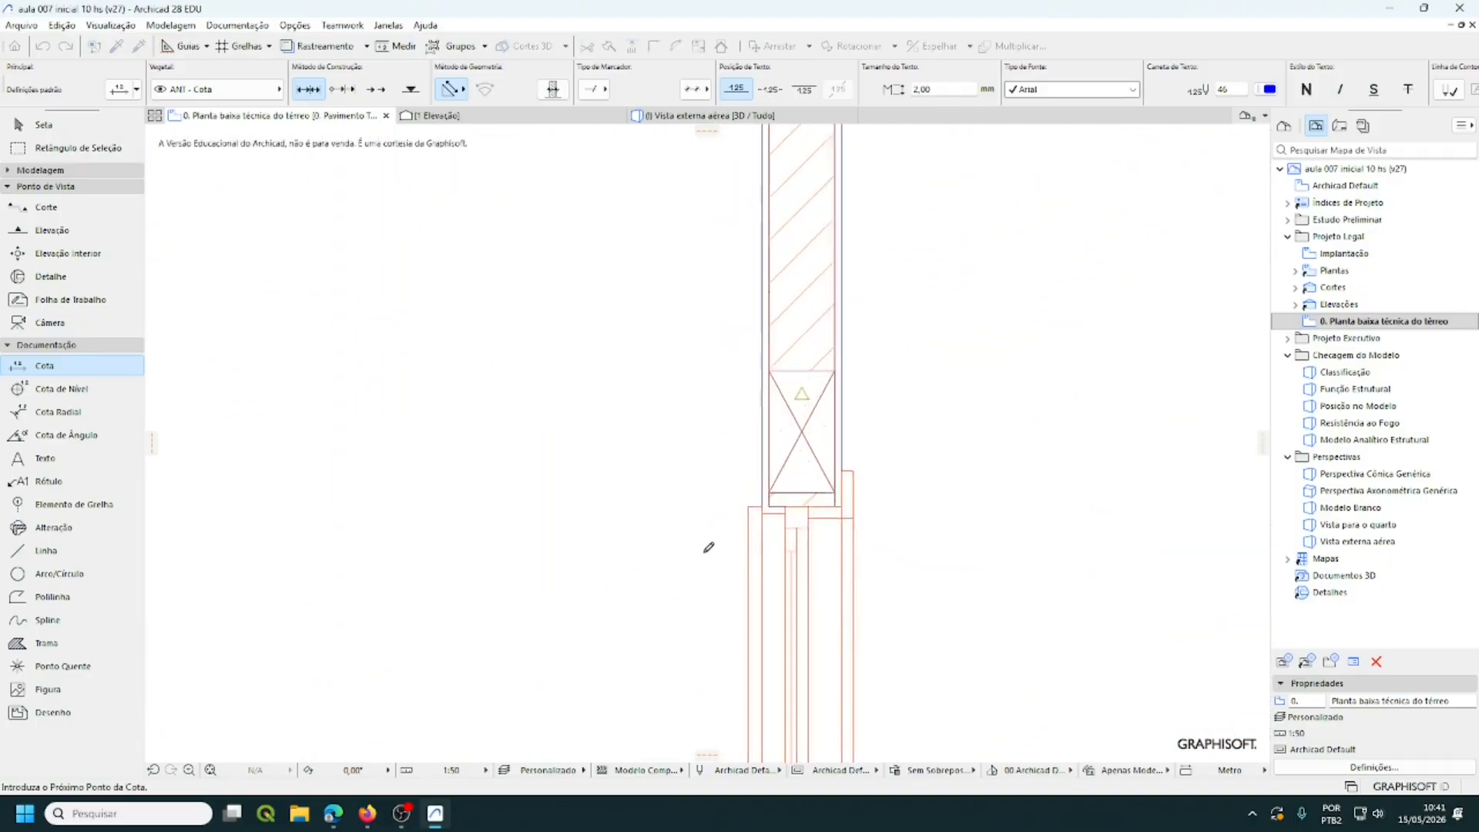
scroll(708, 547, "up", 3)
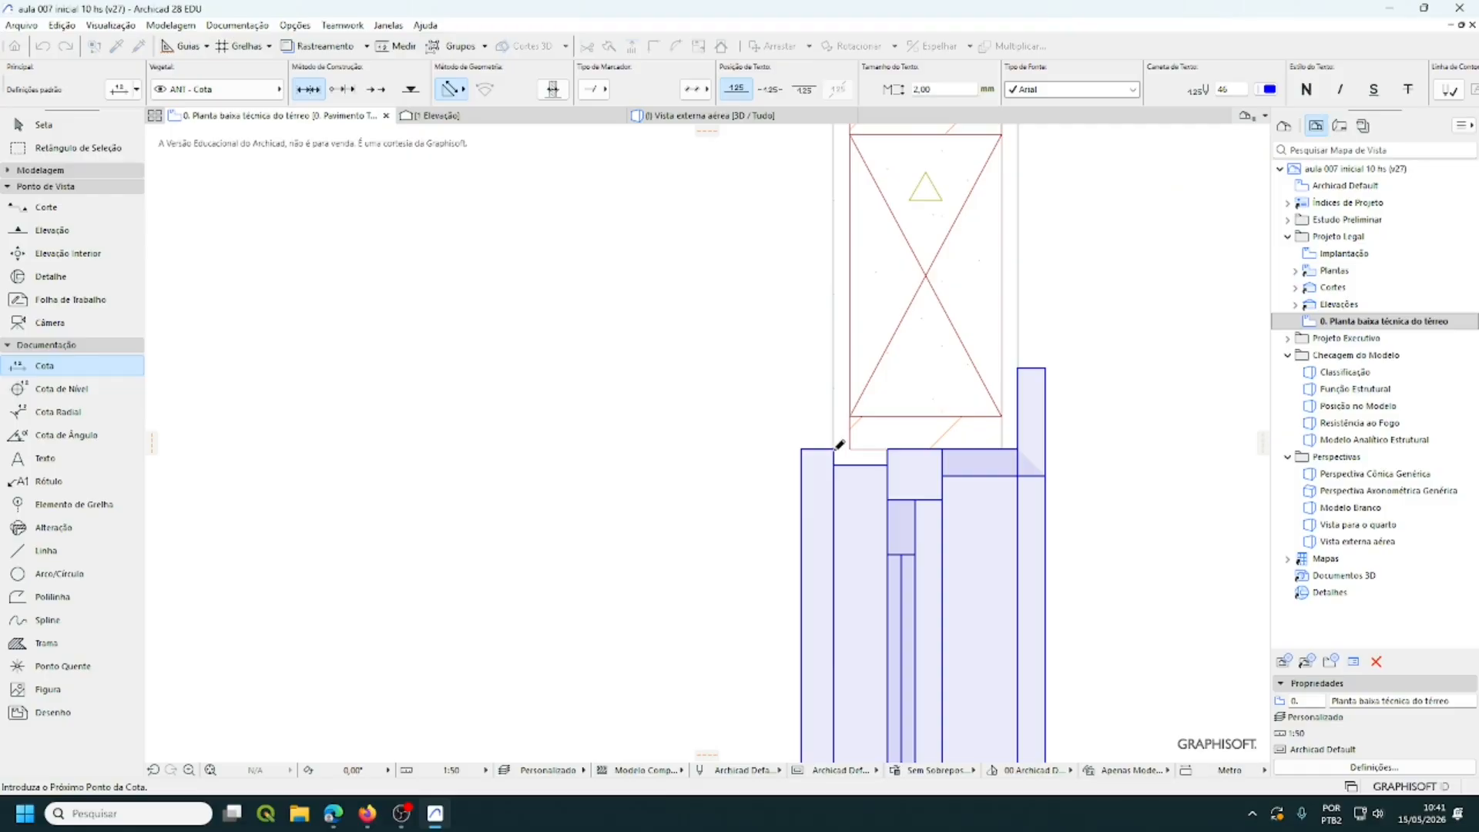
scroll(903, 519, "down", 8)
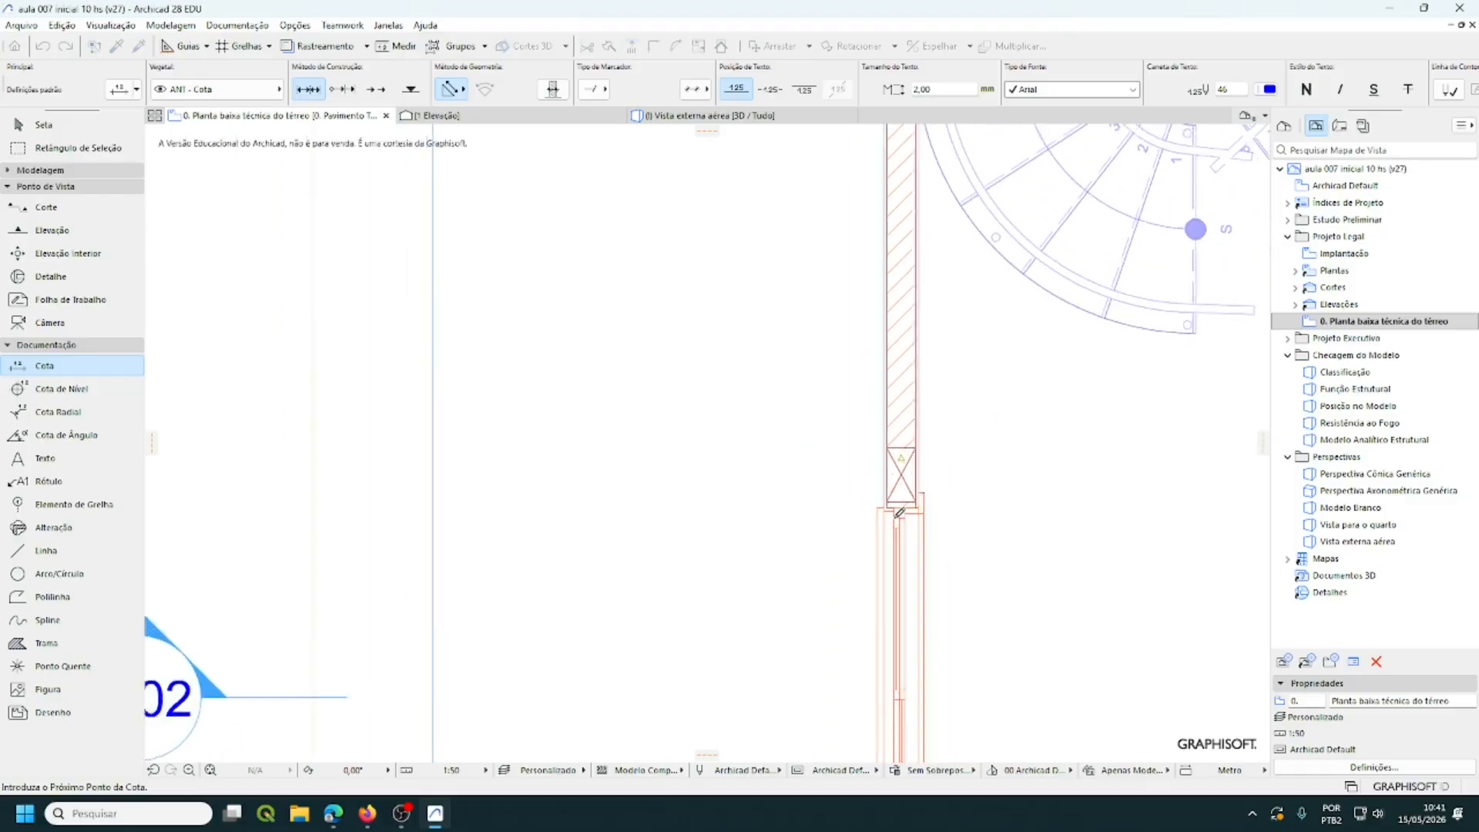
scroll(783, 402, "up", 6)
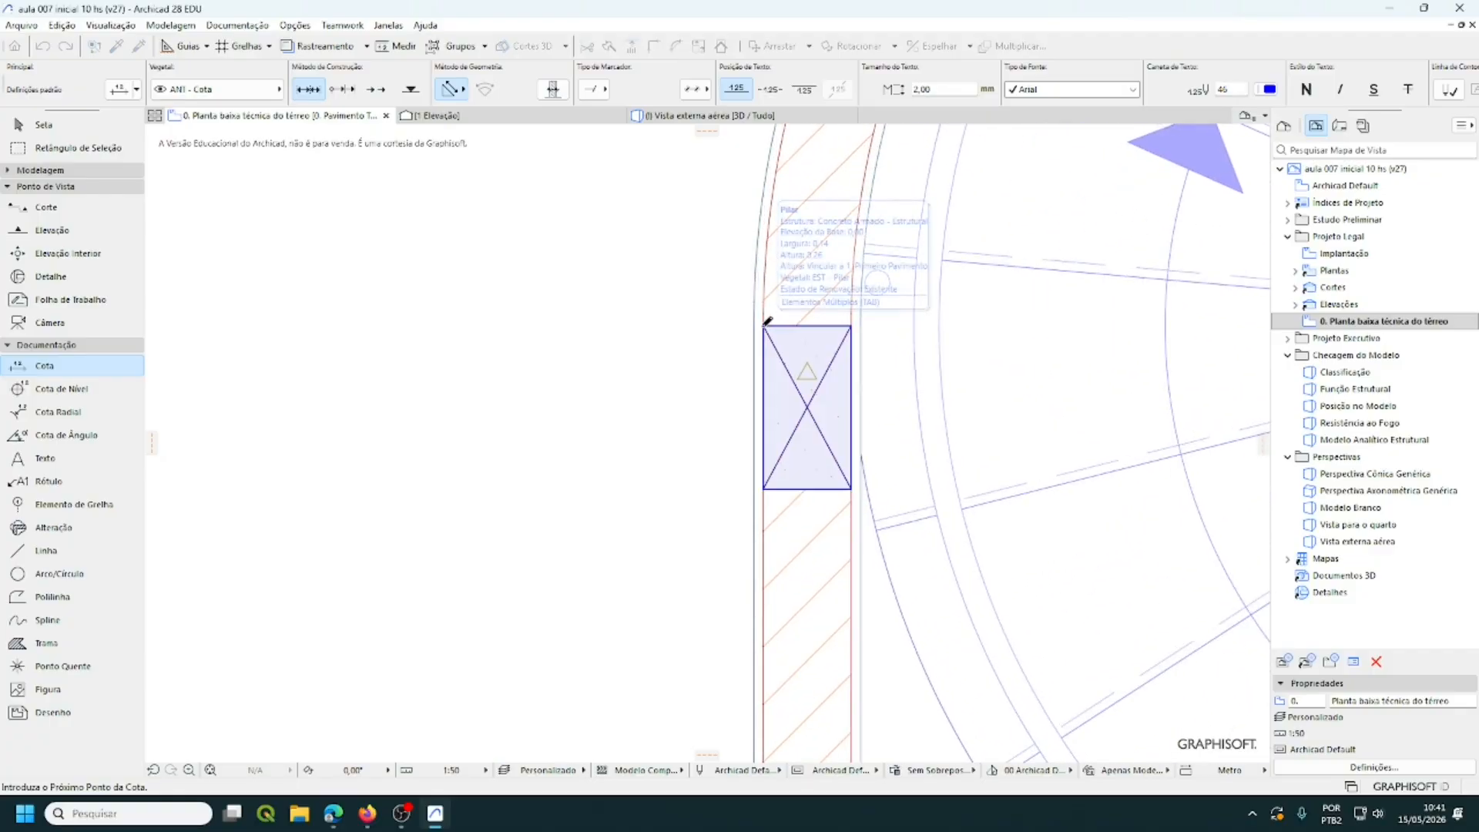
scroll(837, 421, "down", 2)
scroll(837, 421, "down", 5)
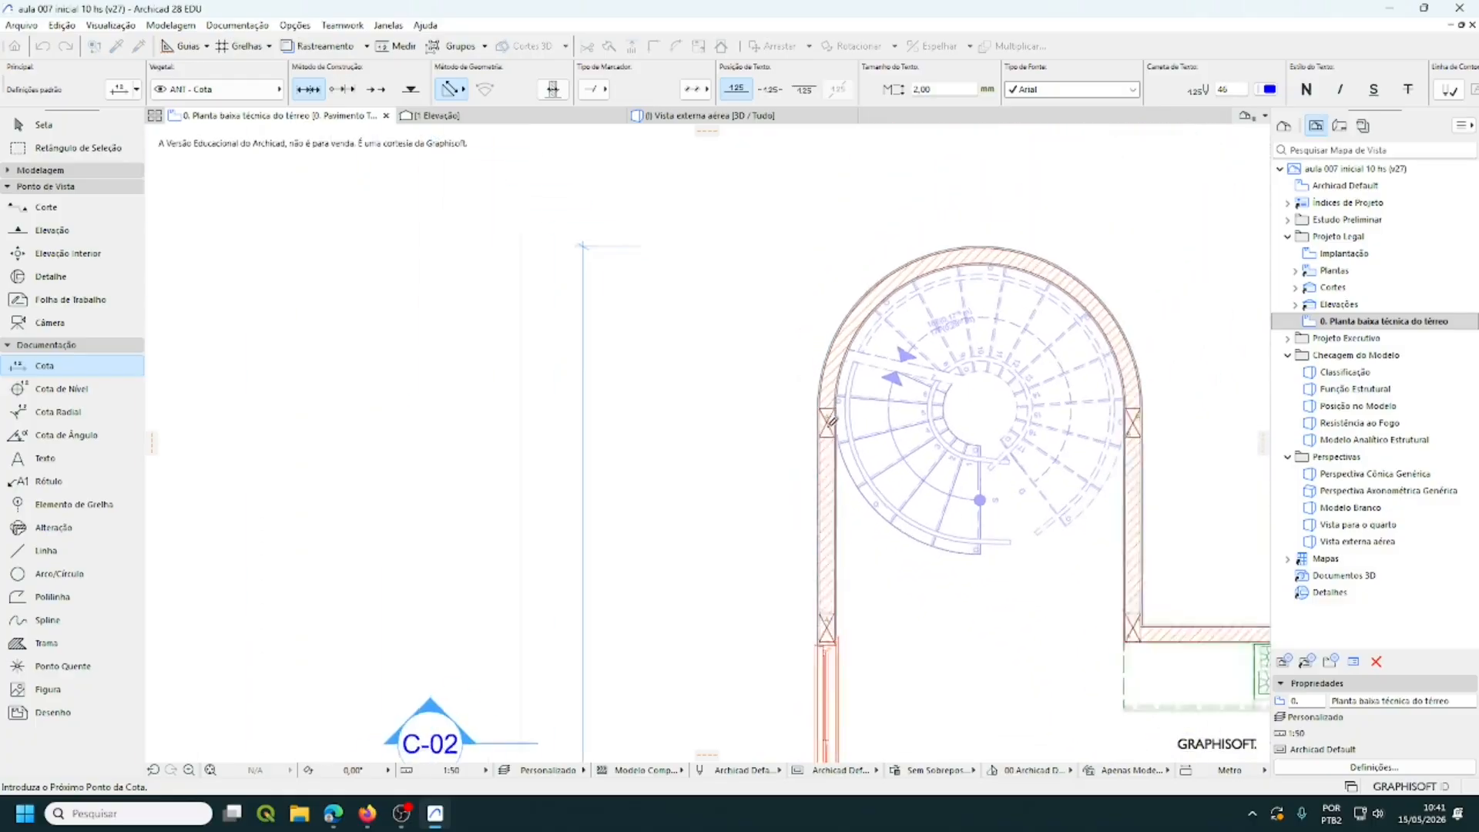
middle_click_drag(970, 392, 766, 523)
scroll(777, 425, "up", 1)
scroll(776, 425, "up", 4)
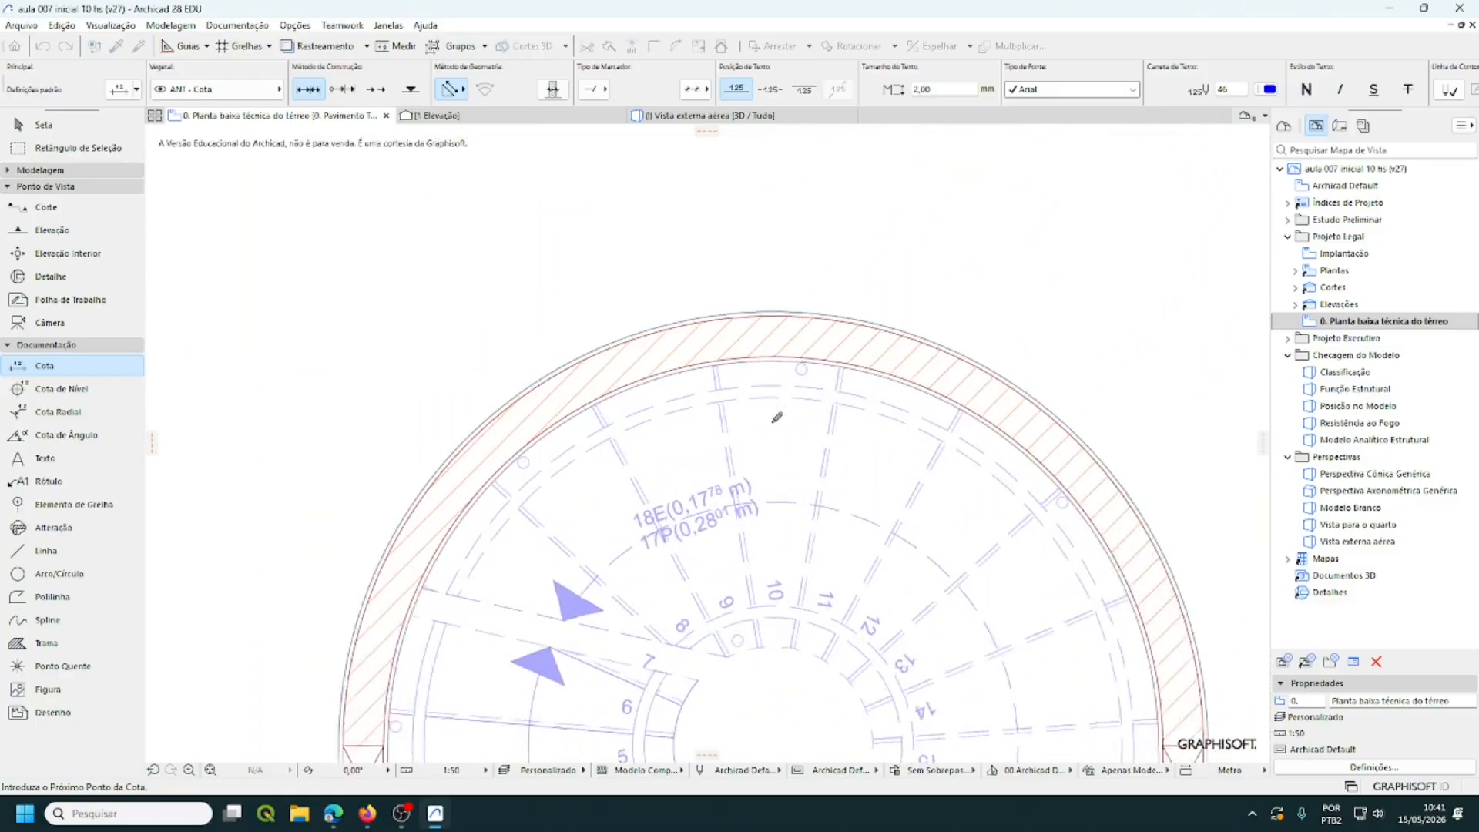
middle_click_drag(773, 416, 742, 566)
scroll(768, 545, "up", 2)
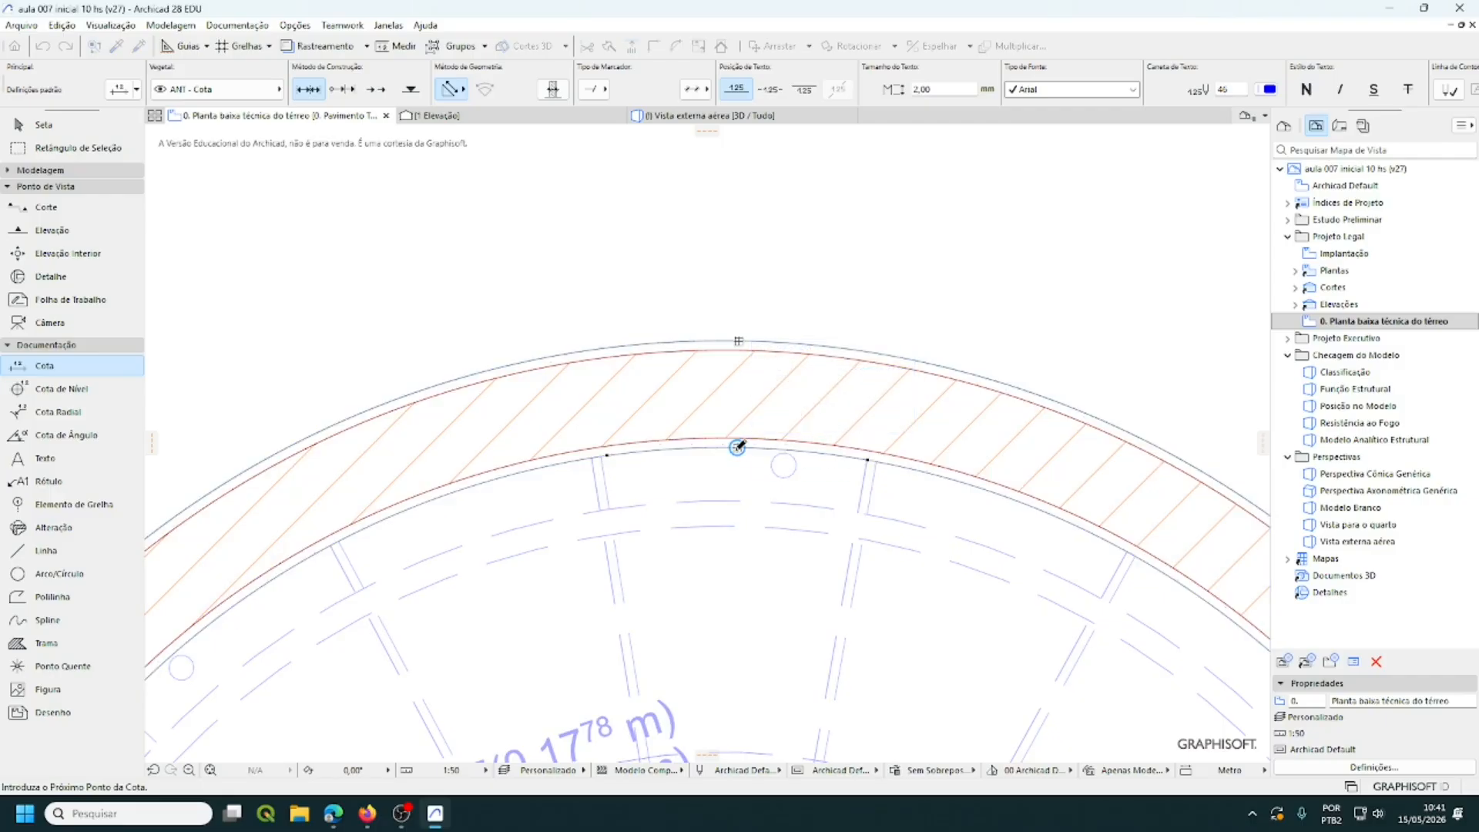
scroll(891, 435, "down", 3)
scroll(892, 435, "down", 4)
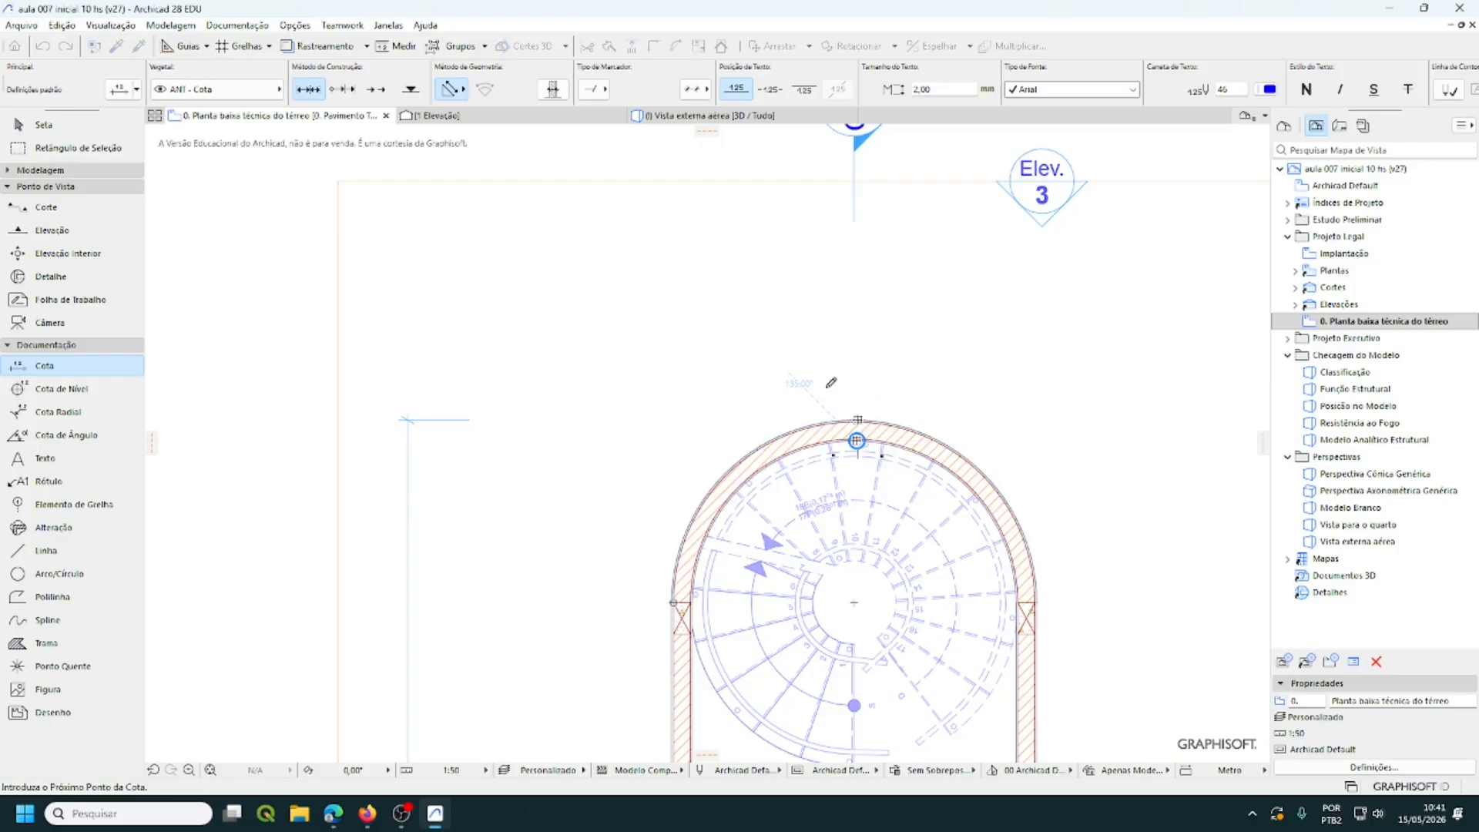
middle_click_drag(774, 395, 865, 320)
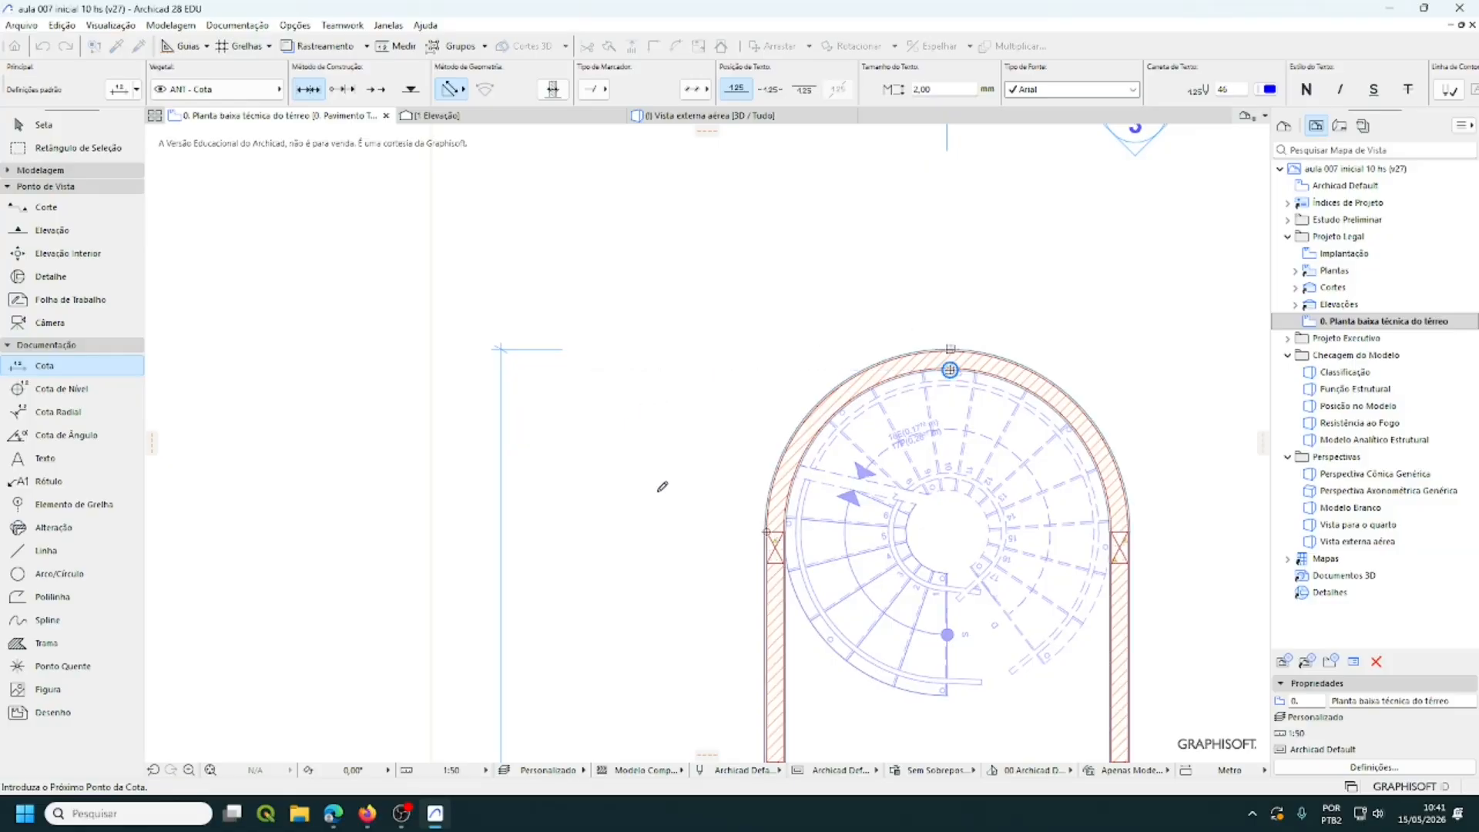
mouse_move(660, 485)
middle_mouse_down()
mouse_move(674, 383)
mouse_move(645, 269)
middle_mouse_up()
scroll(640, 274, "down", 2)
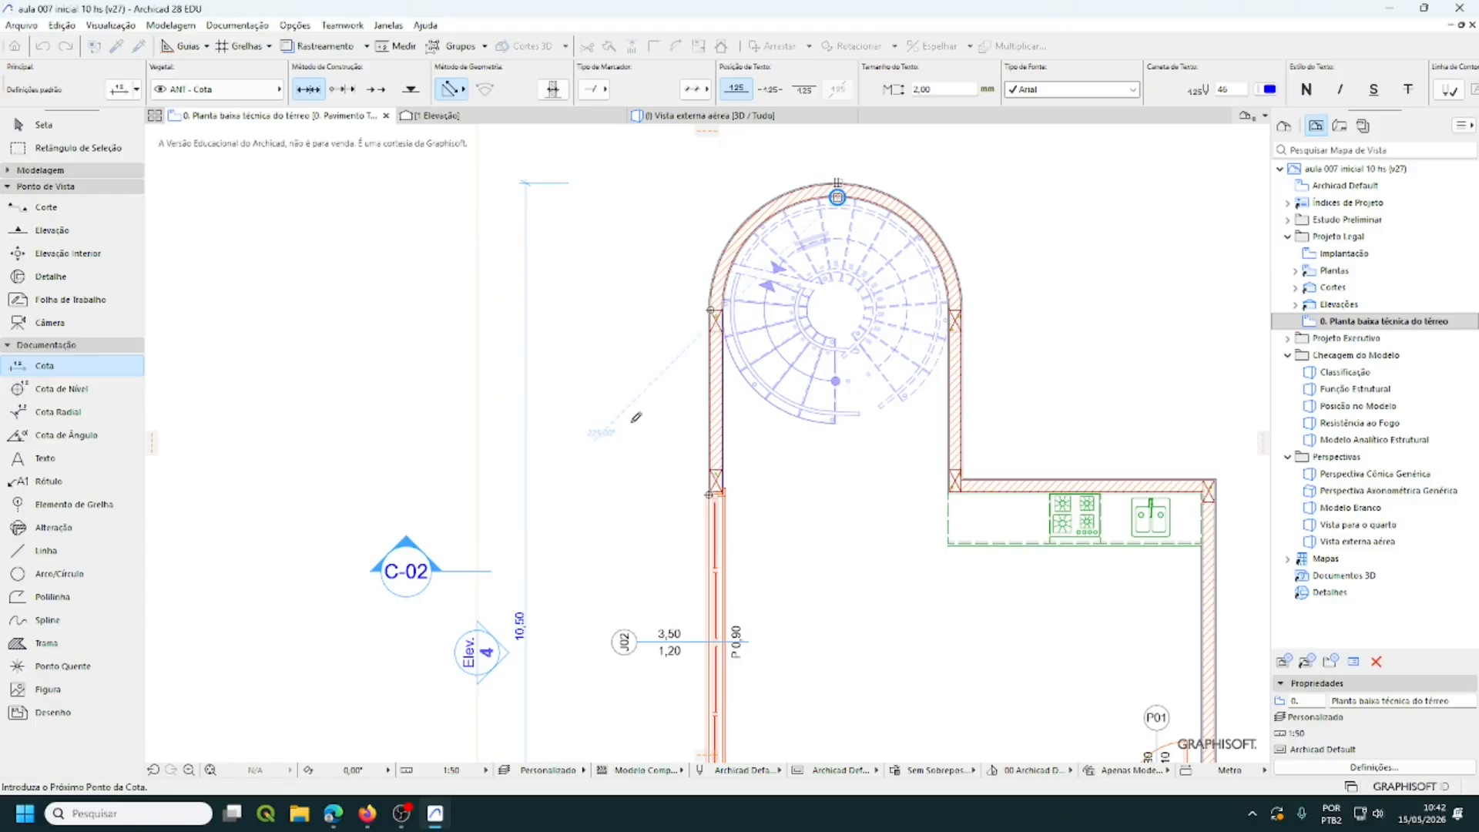
scroll(638, 393, "down", 5)
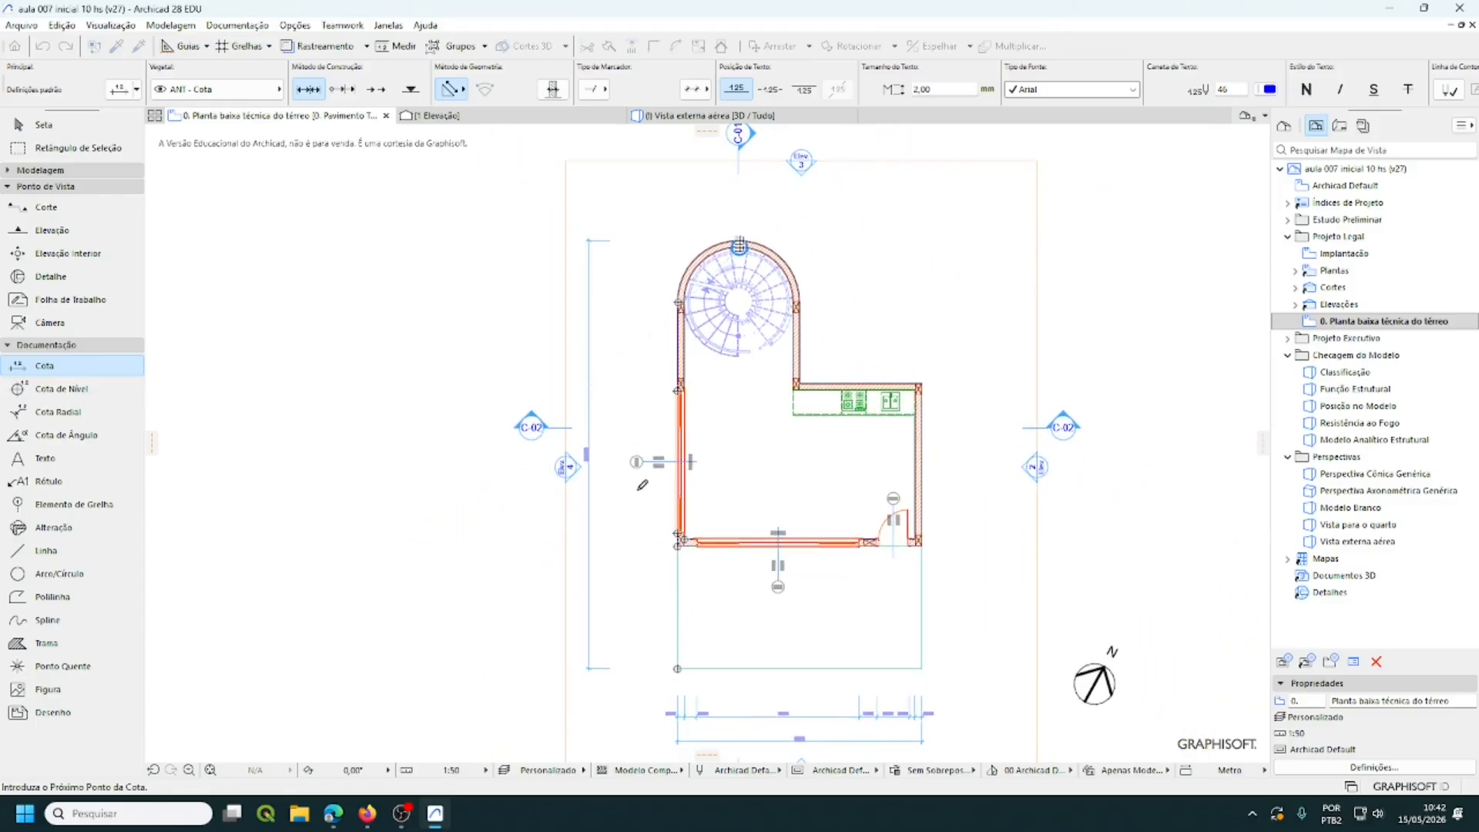
- Place the west-side chain left of the walls, beside the 10,50 overall dimension
double_click(639, 490)
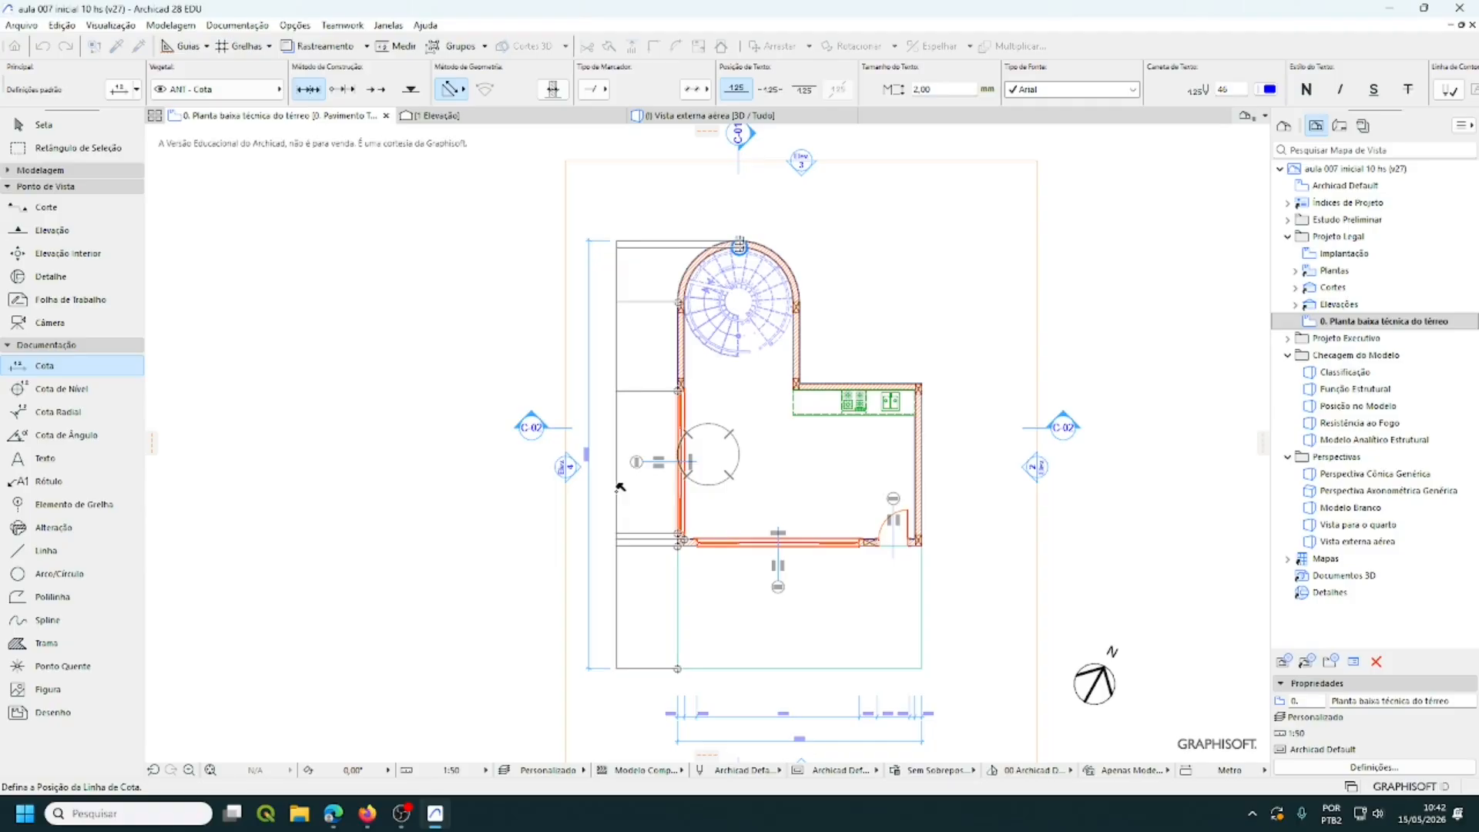
left_click(620, 487)
scroll(635, 549, "up", 3)
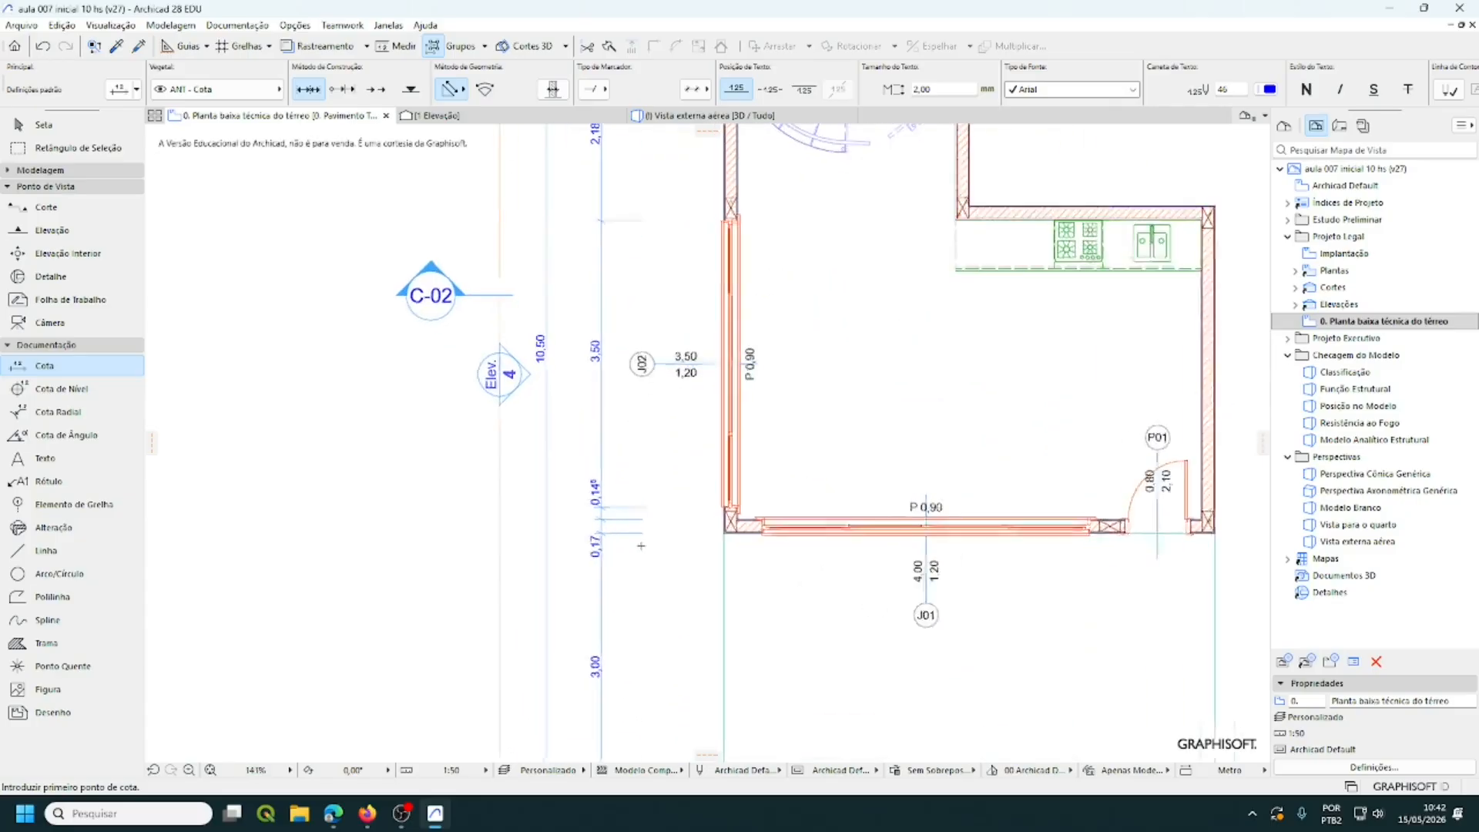
scroll(641, 545, "up", 6)
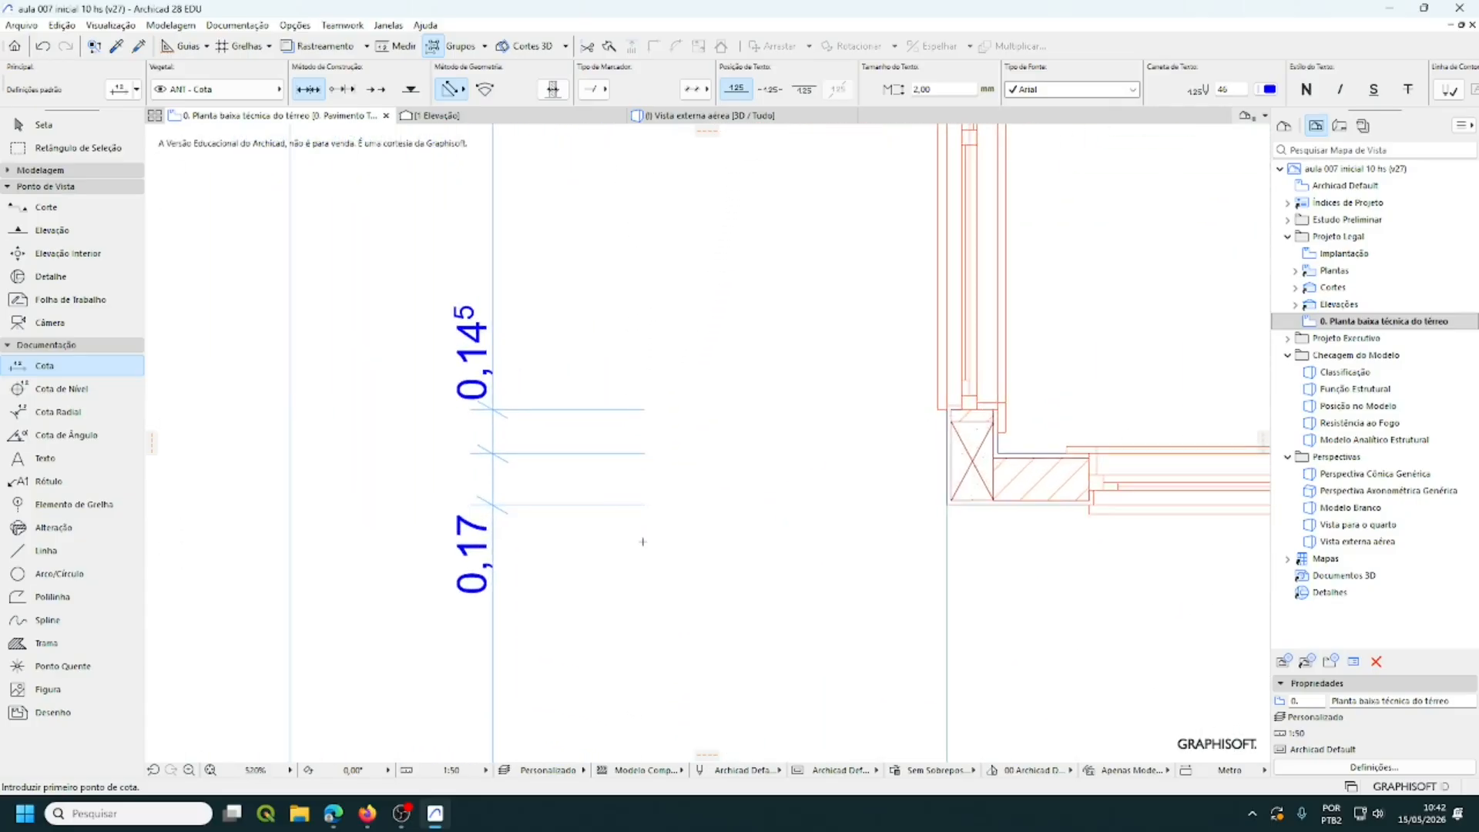
scroll(643, 542, "down", 9)
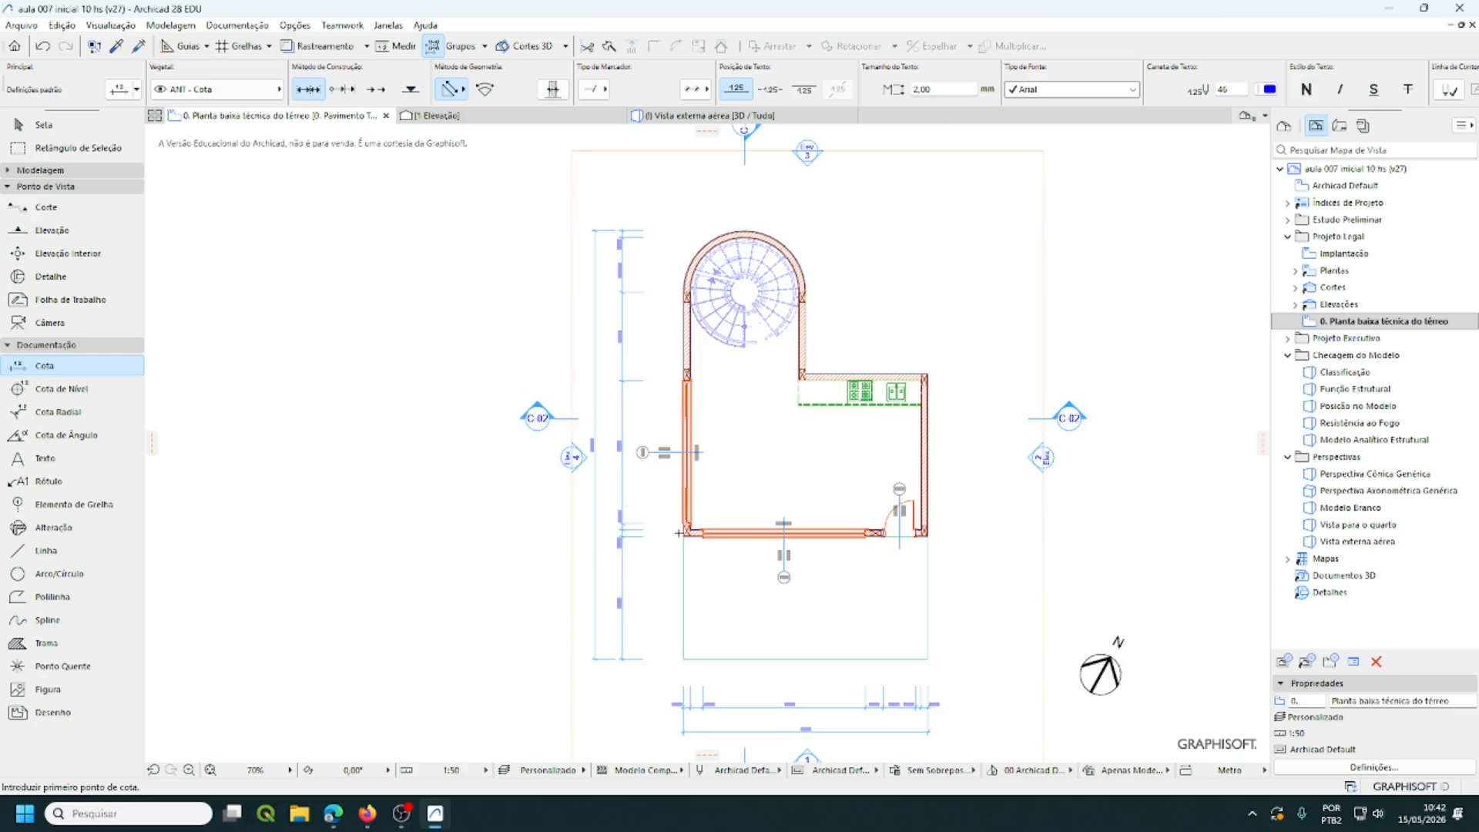
middle_click_drag(678, 532, 628, 497)
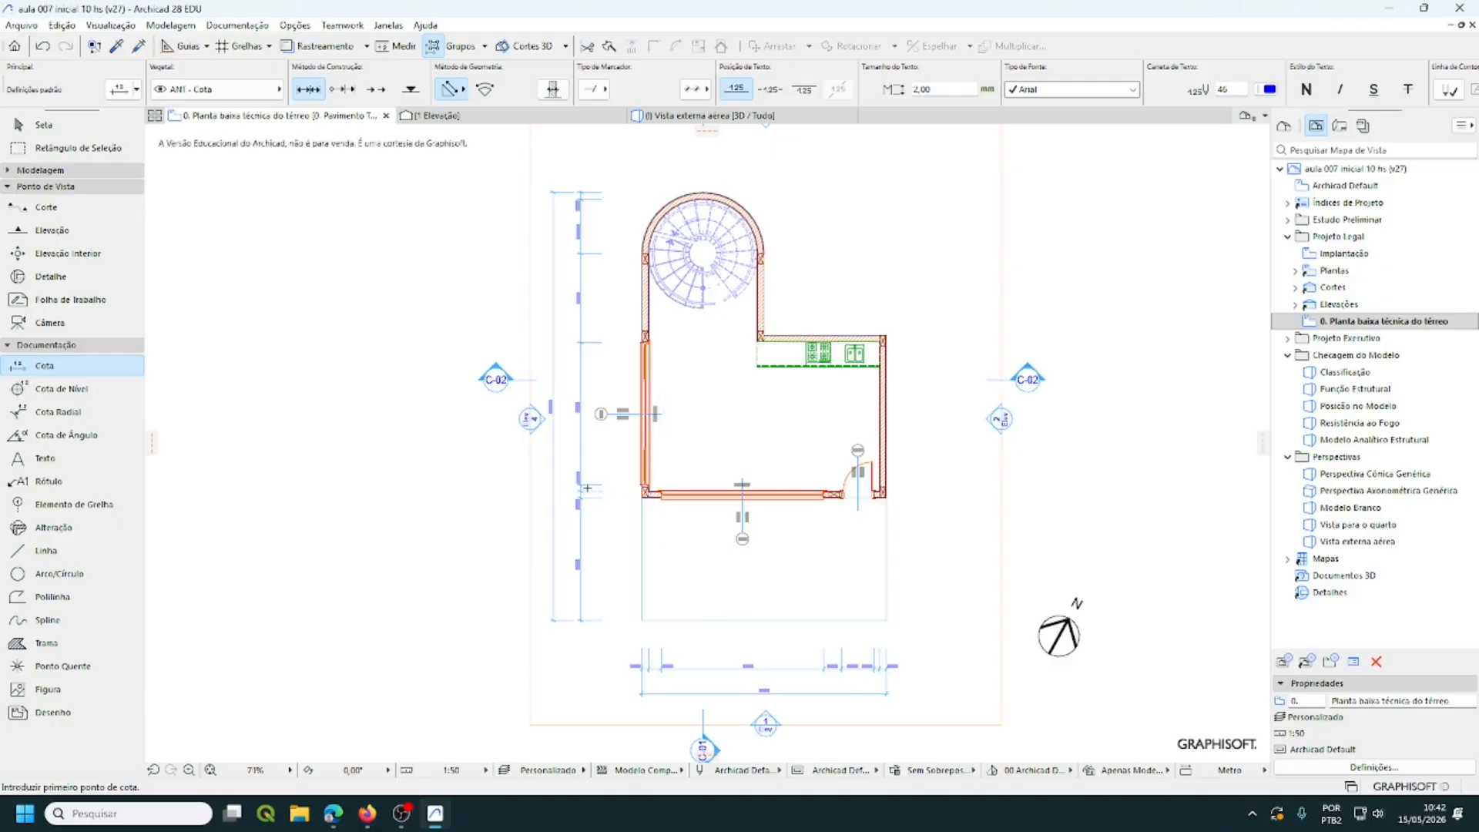
- Zoom and pan along the chain to inspect its values 0,17, 1,32, 2,18 and 3,50
scroll(592, 460, "up", 5)
middle_click_drag(613, 458, 643, 523)
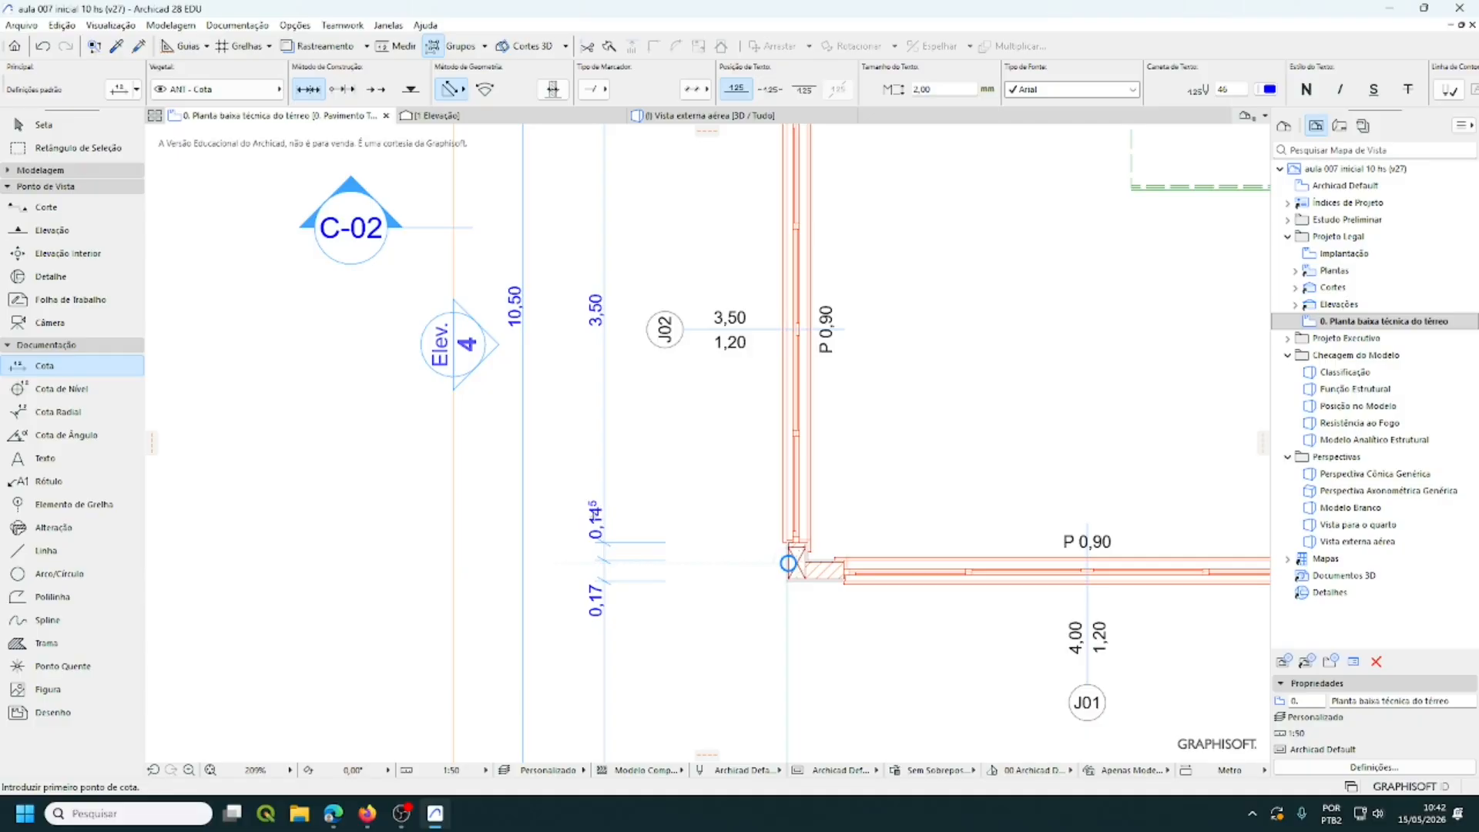
scroll(680, 469, "down", 5)
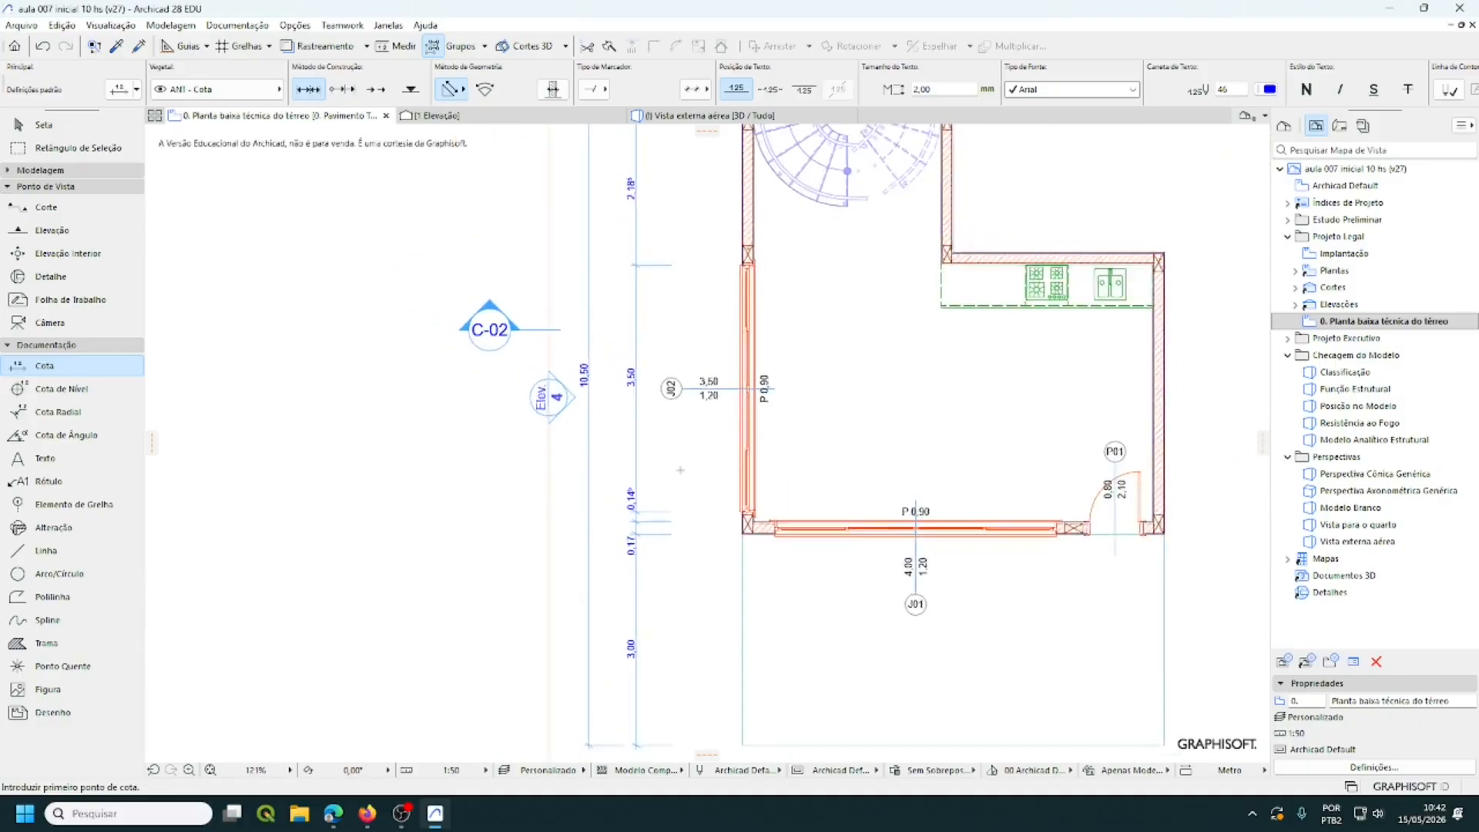
scroll(664, 434, "up", 8)
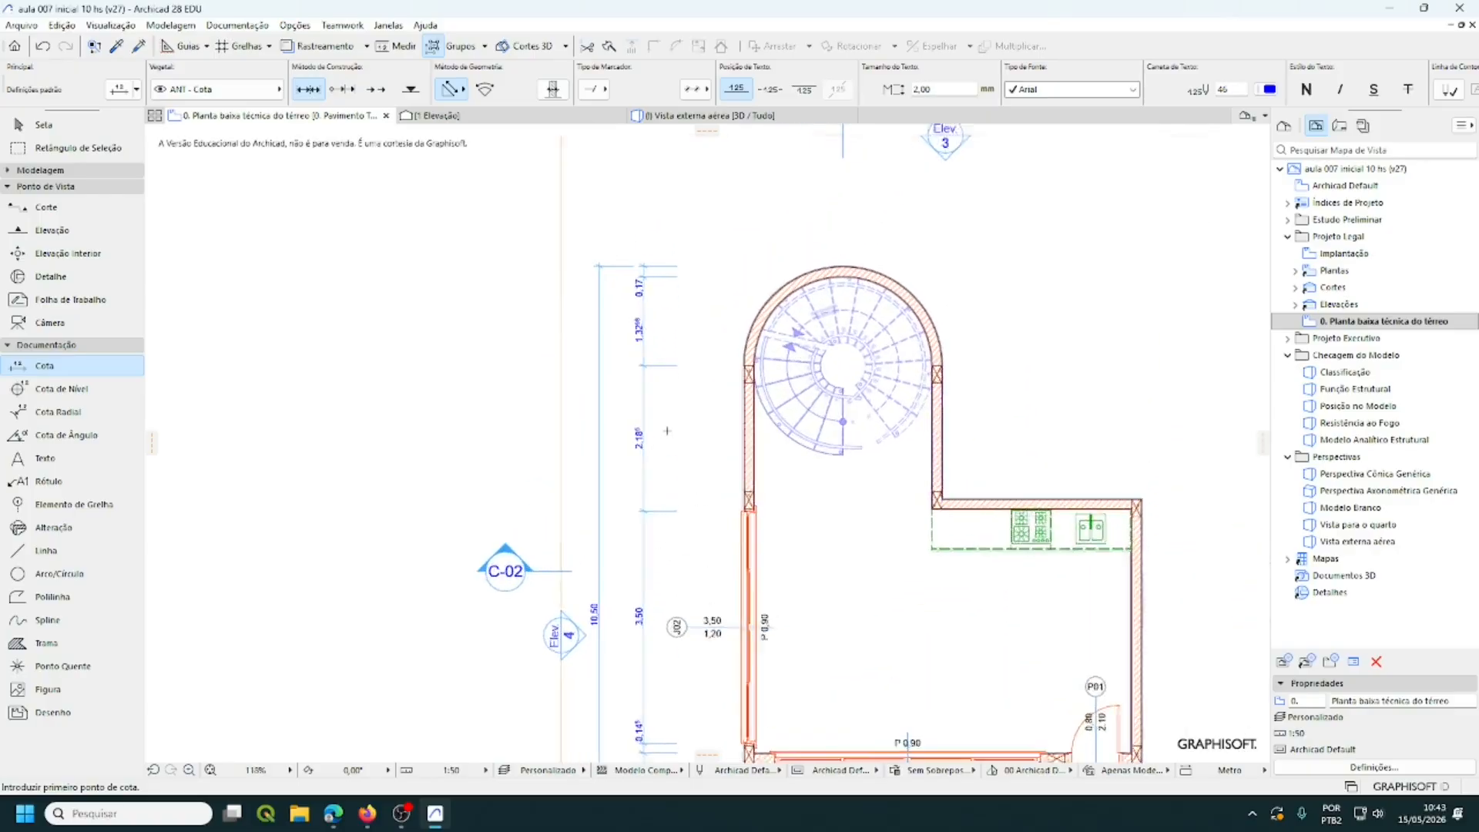
scroll(588, 449, "down", 4)
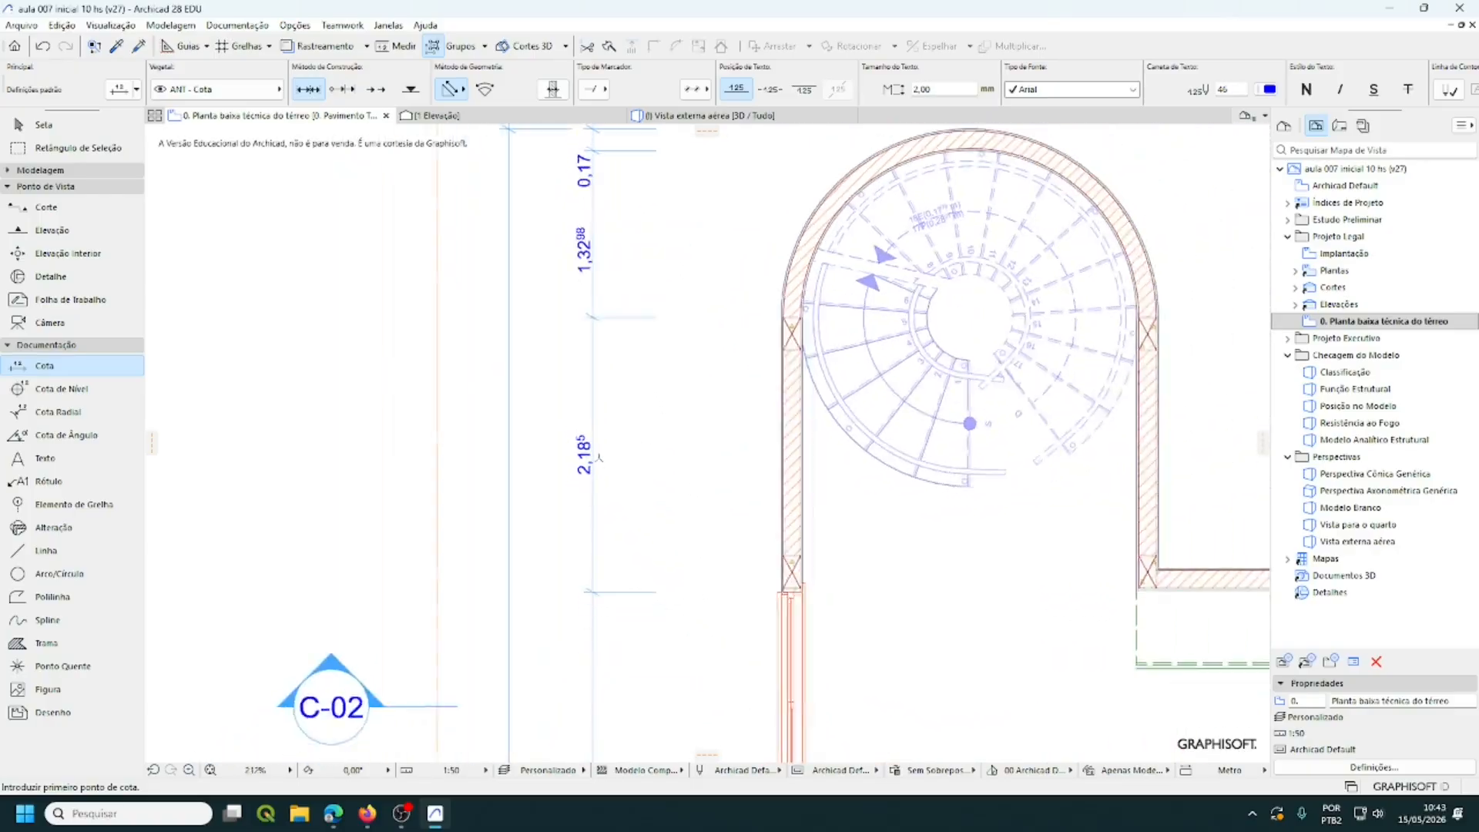
middle_click_drag(608, 466, 628, 558)
scroll(645, 393, "up", 5)
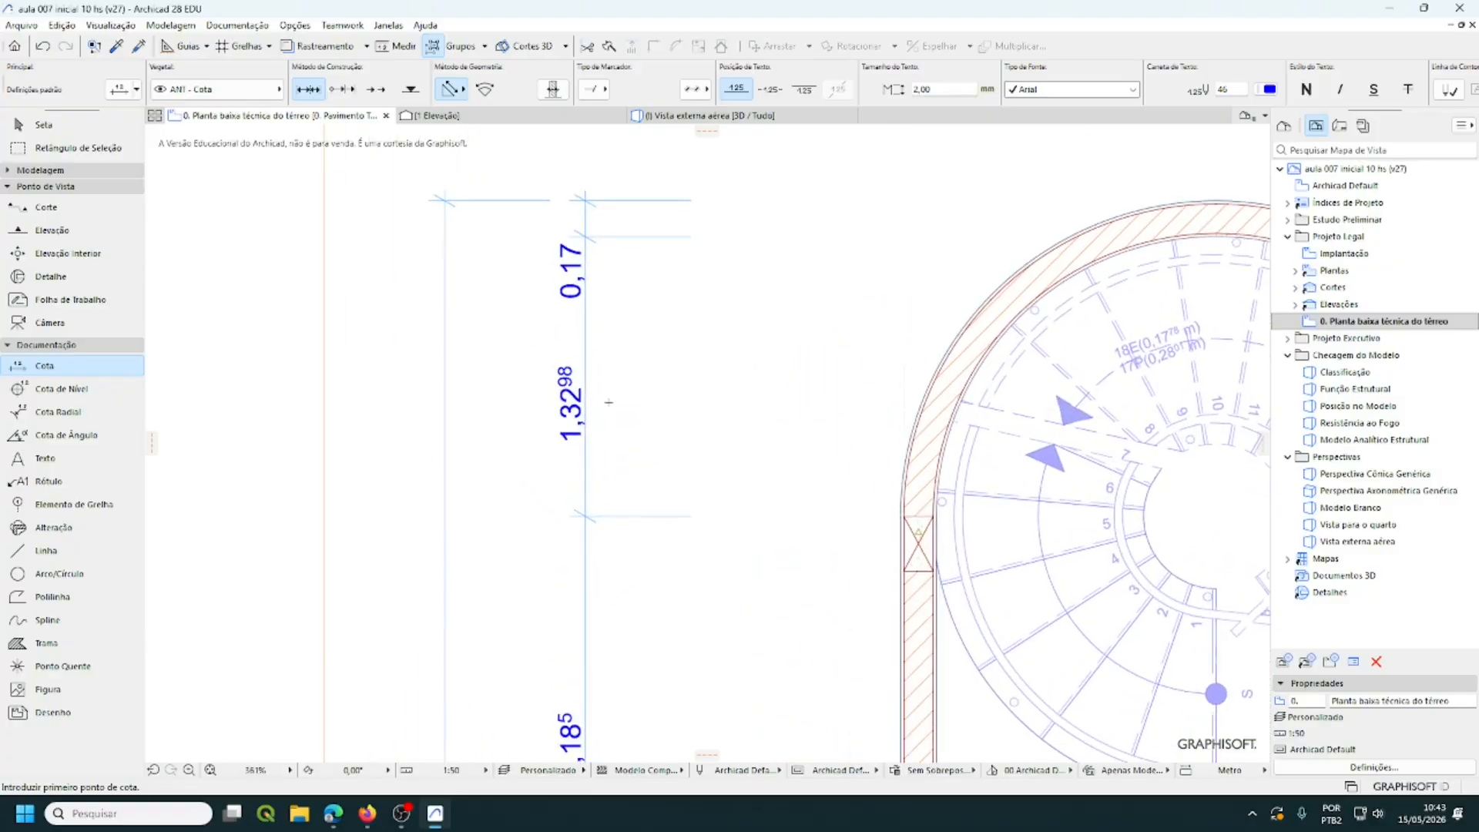
scroll(611, 399, "down", 7)
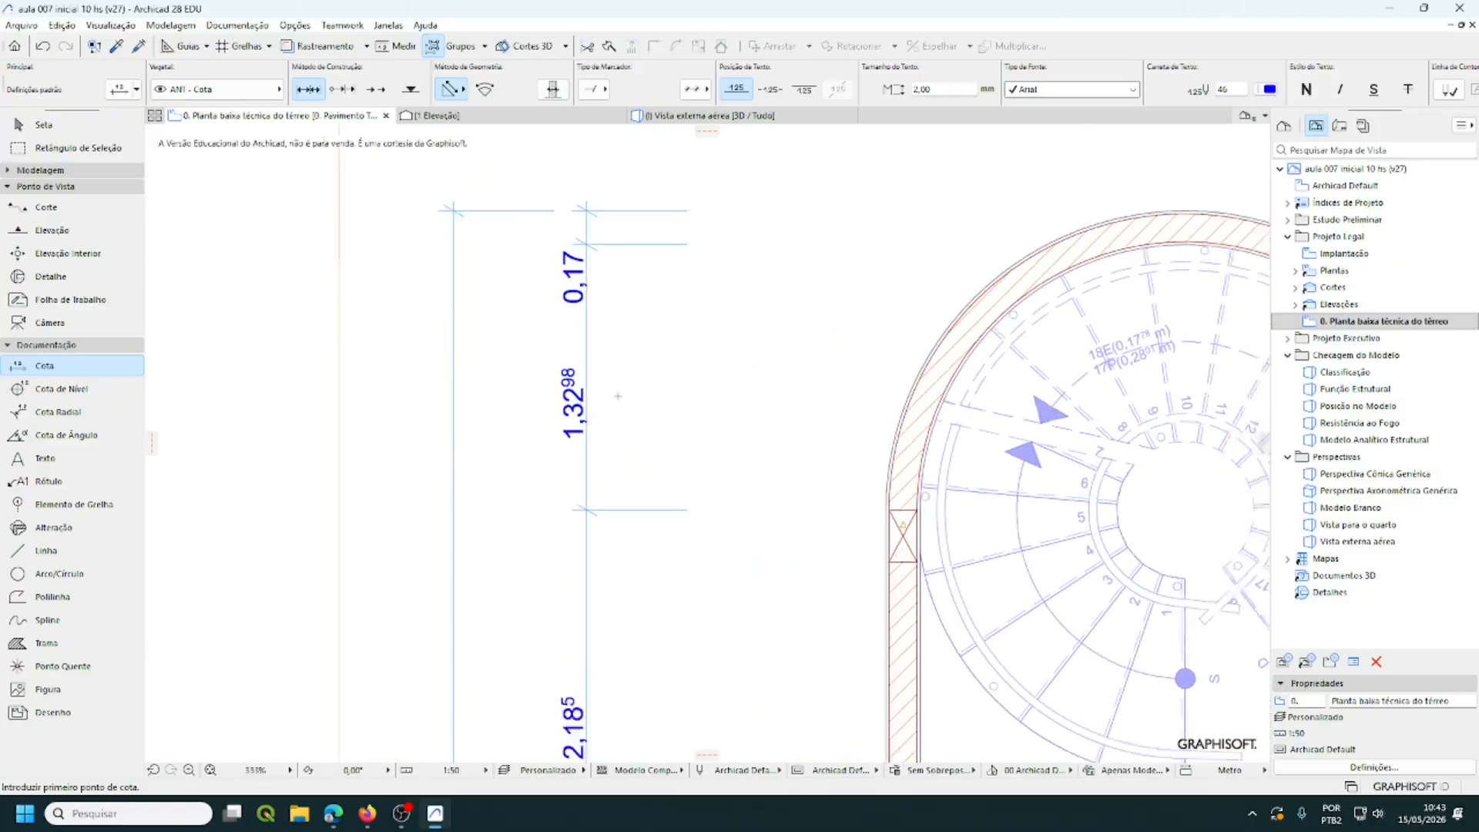
middle_click_drag(622, 400, 605, 240)
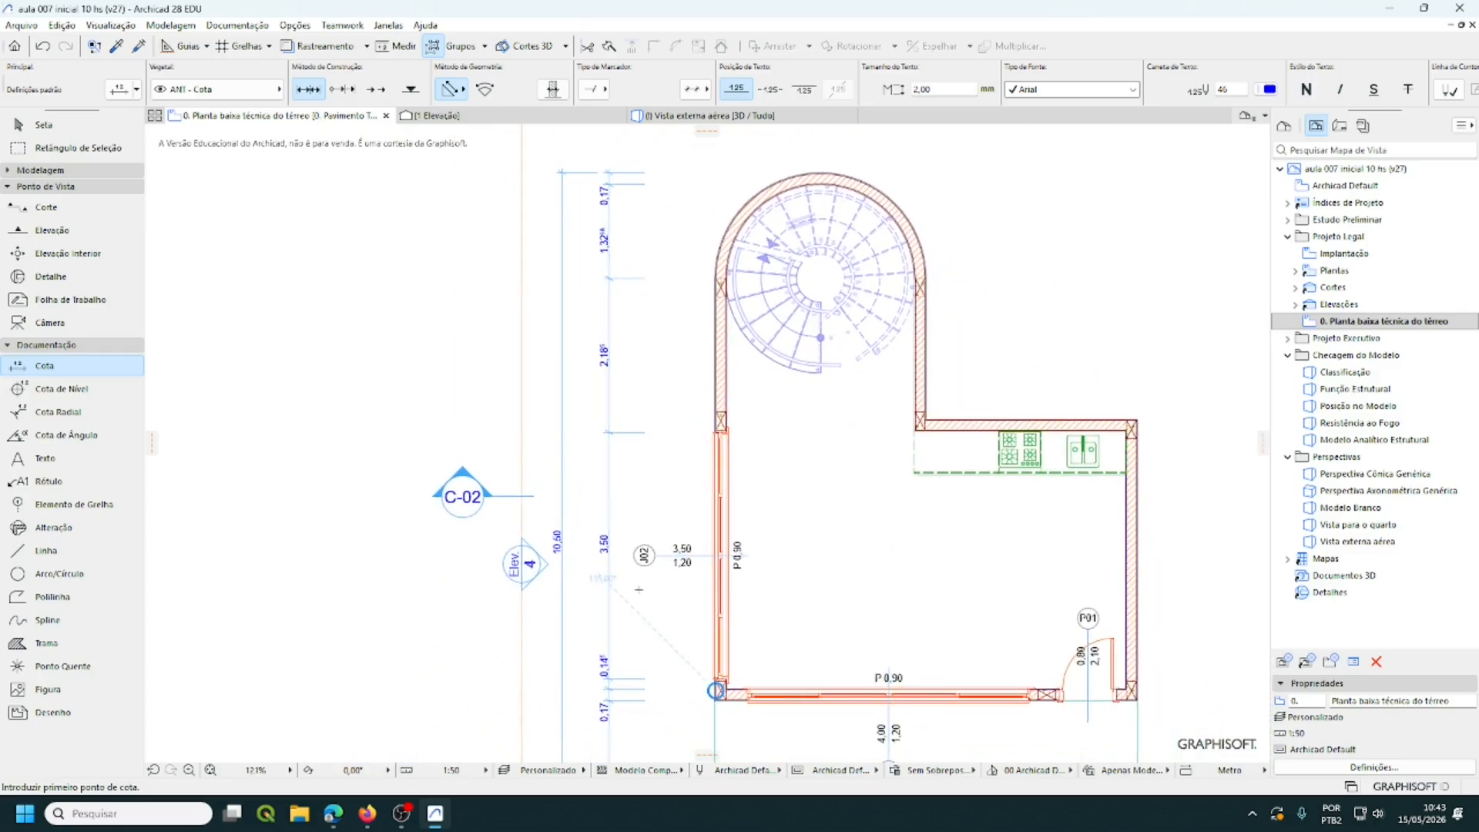
scroll(628, 602, "down", 2)
middle_click_drag(647, 594, 631, 490)
scroll(613, 493, "down", 1)
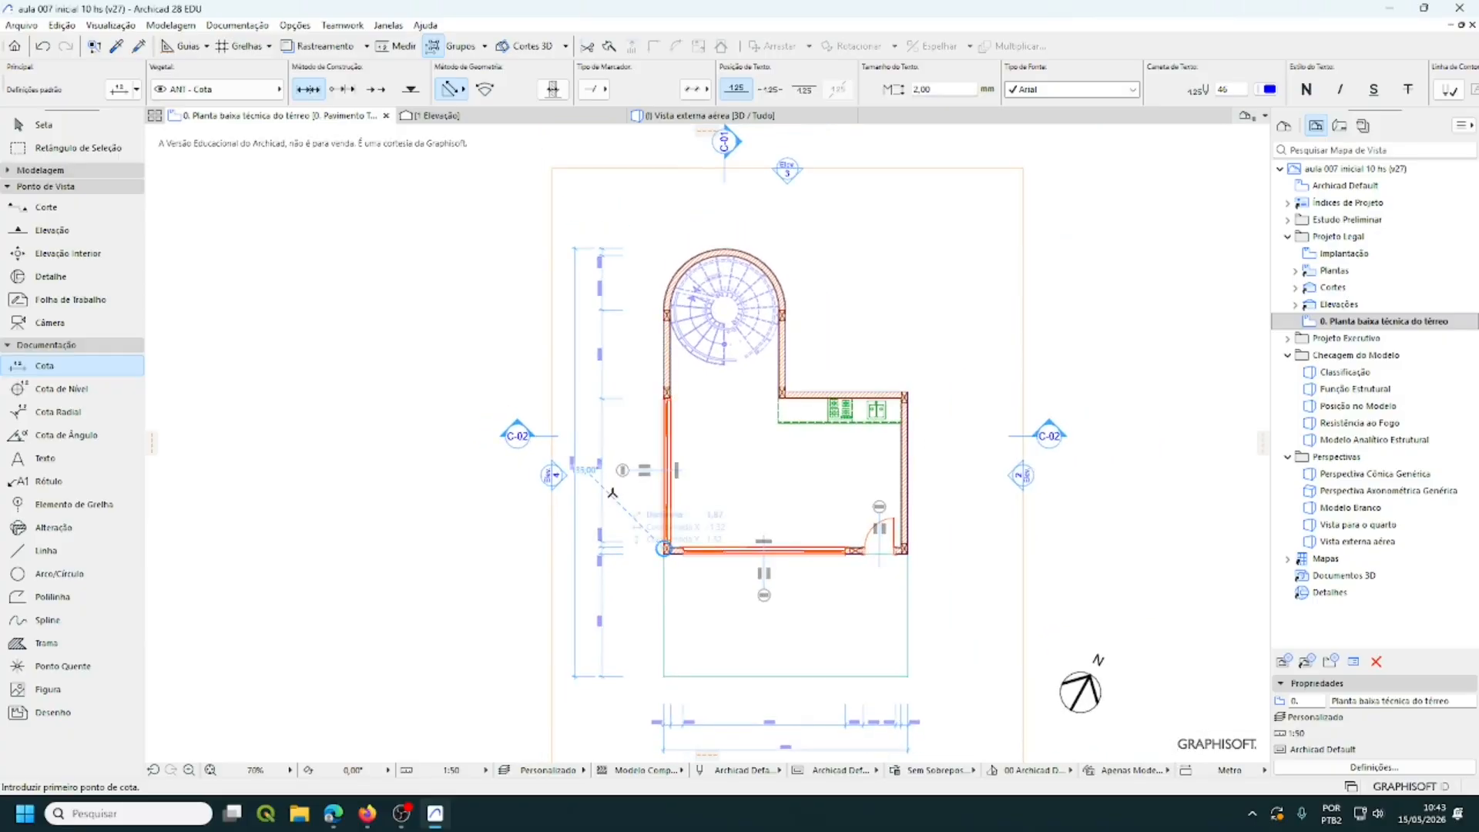
scroll(612, 493, "down", 1)
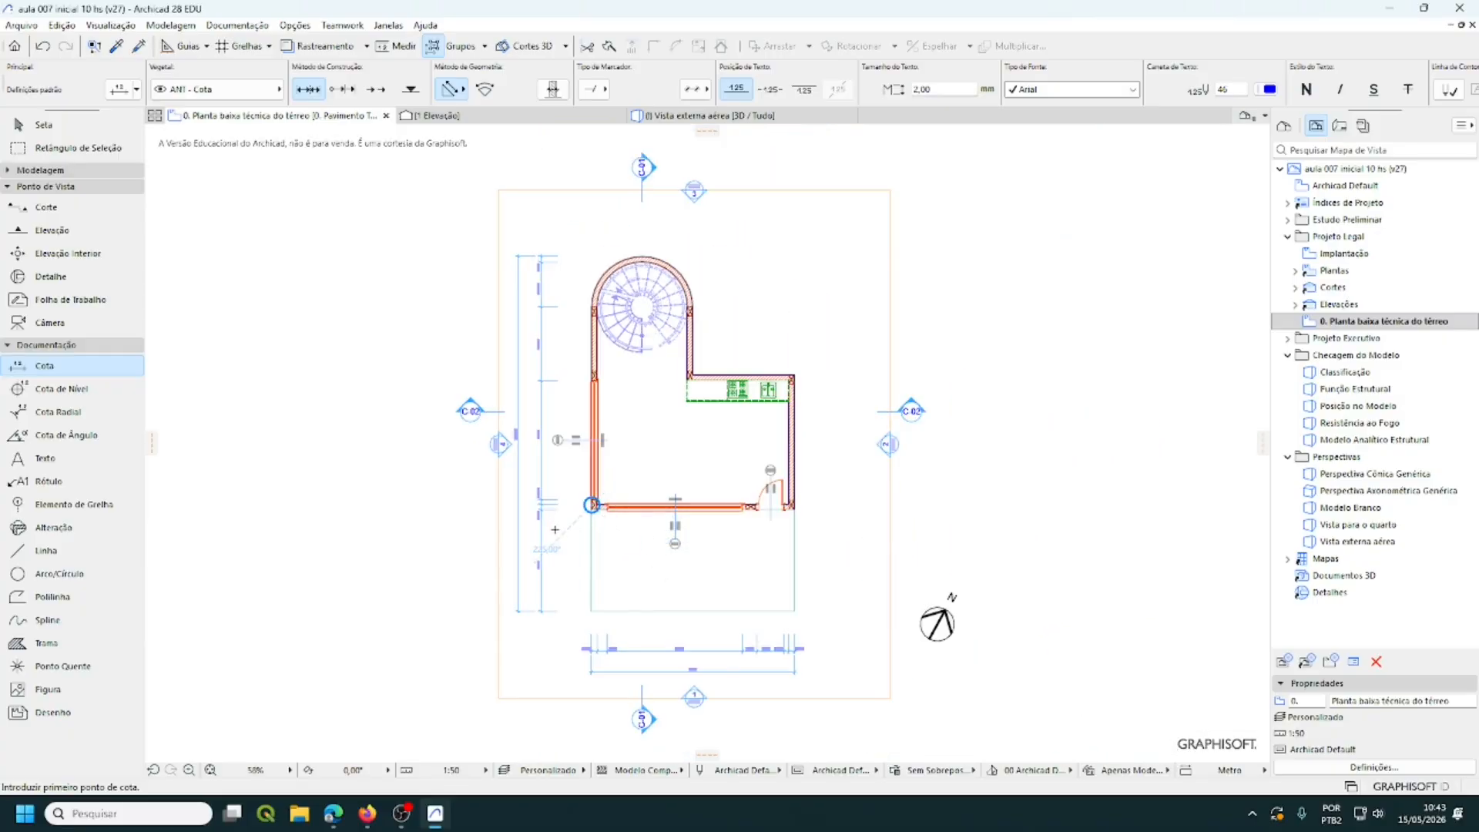
scroll(590, 505, "up", 3)
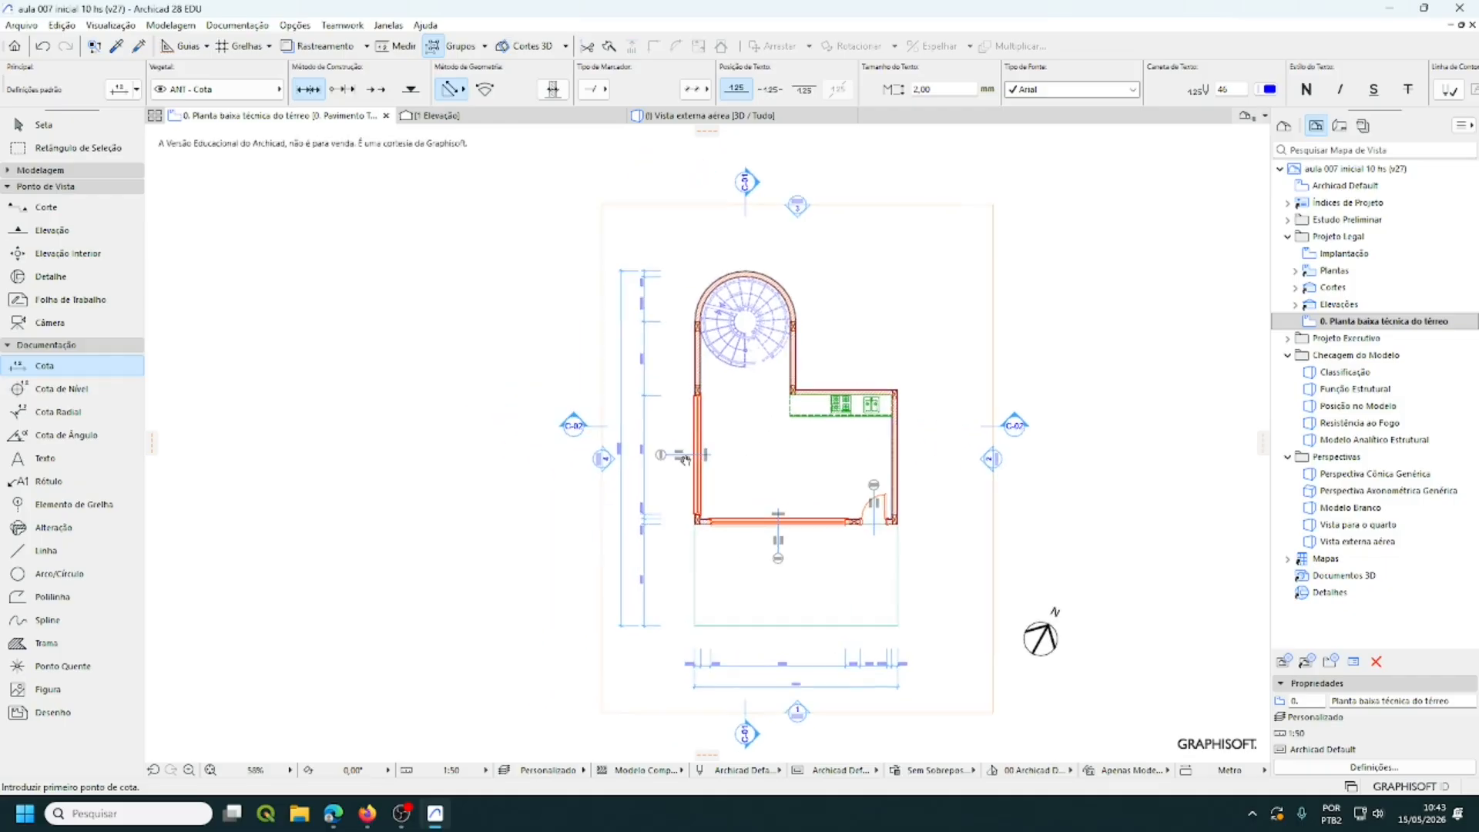
scroll(665, 337, "up", 2)
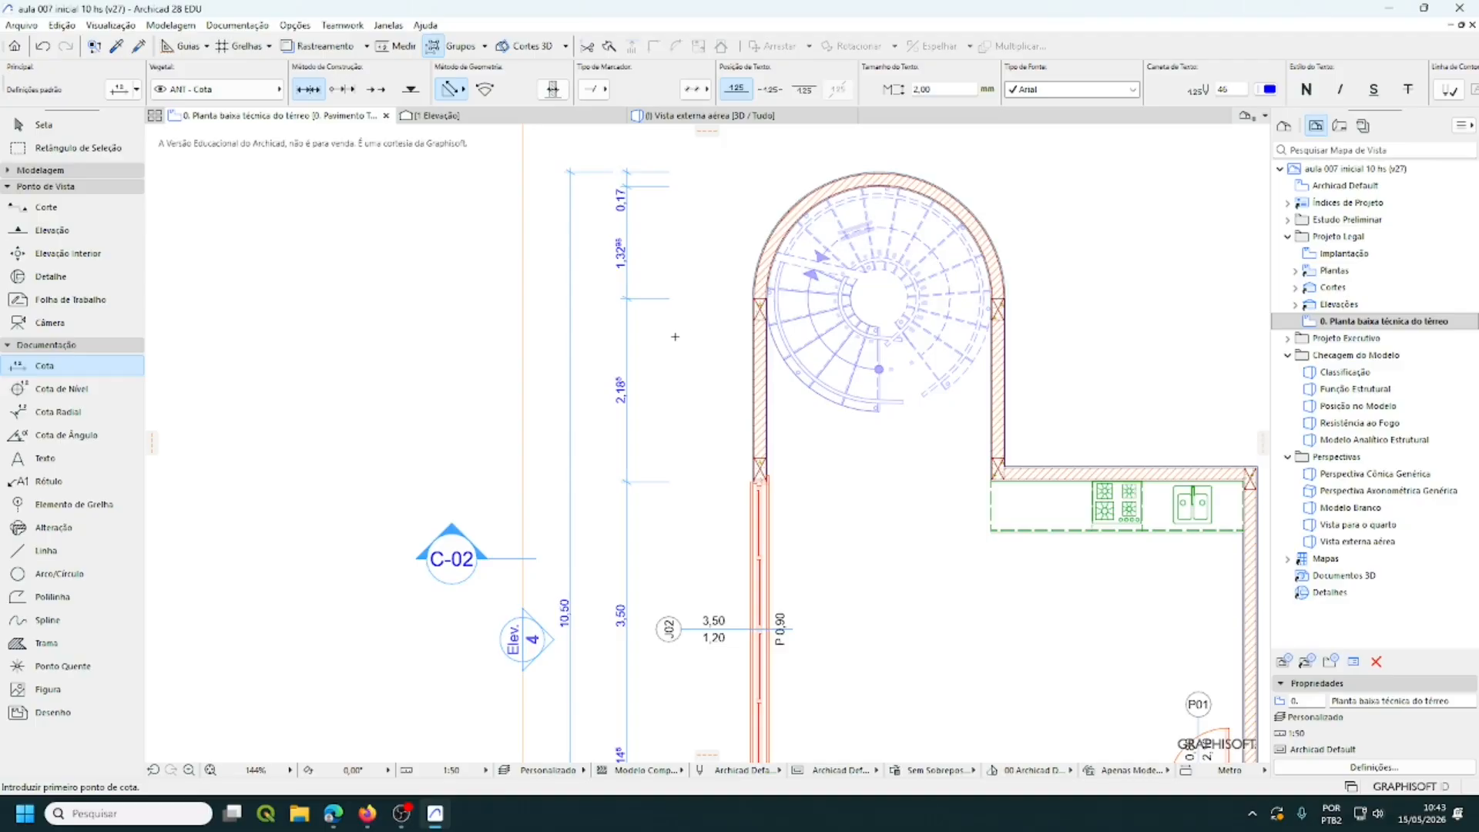
- Set Precisão Extra to Desligado in Preferências do Projeto > Cotas, keeping 2 decimals
left_click(298, 27)
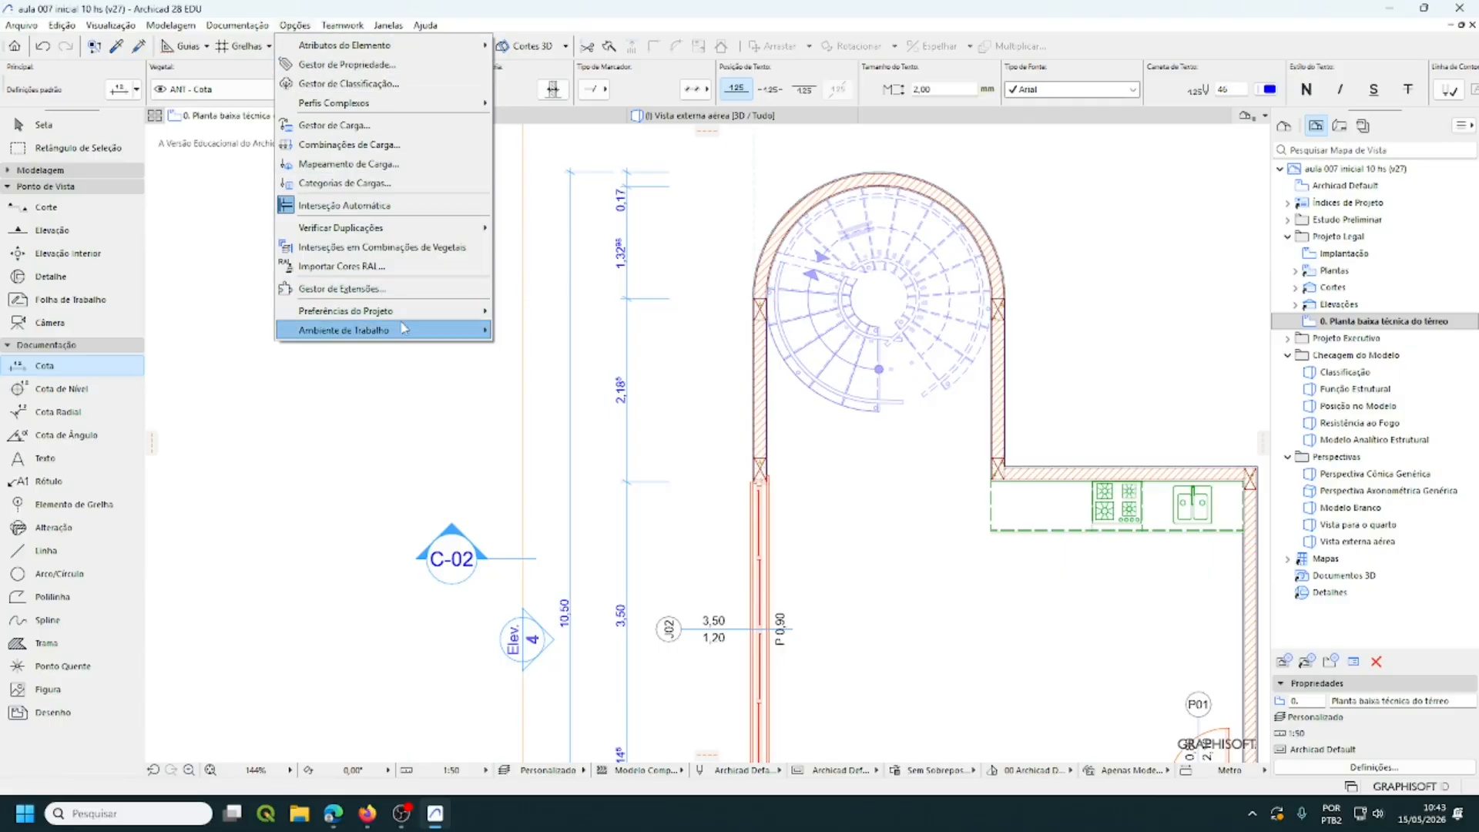
mouse_move(409, 316)
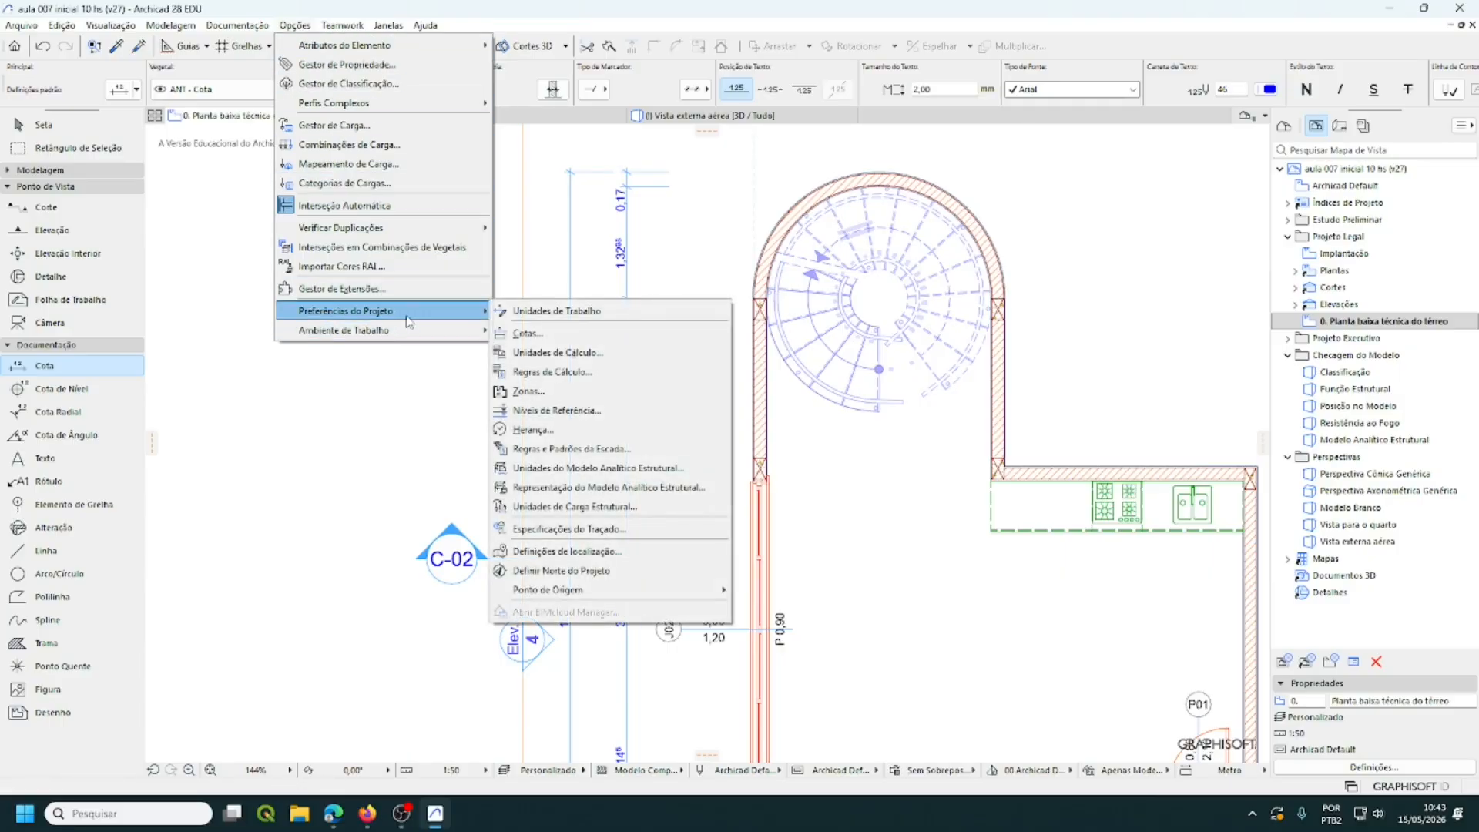
left_click(542, 343)
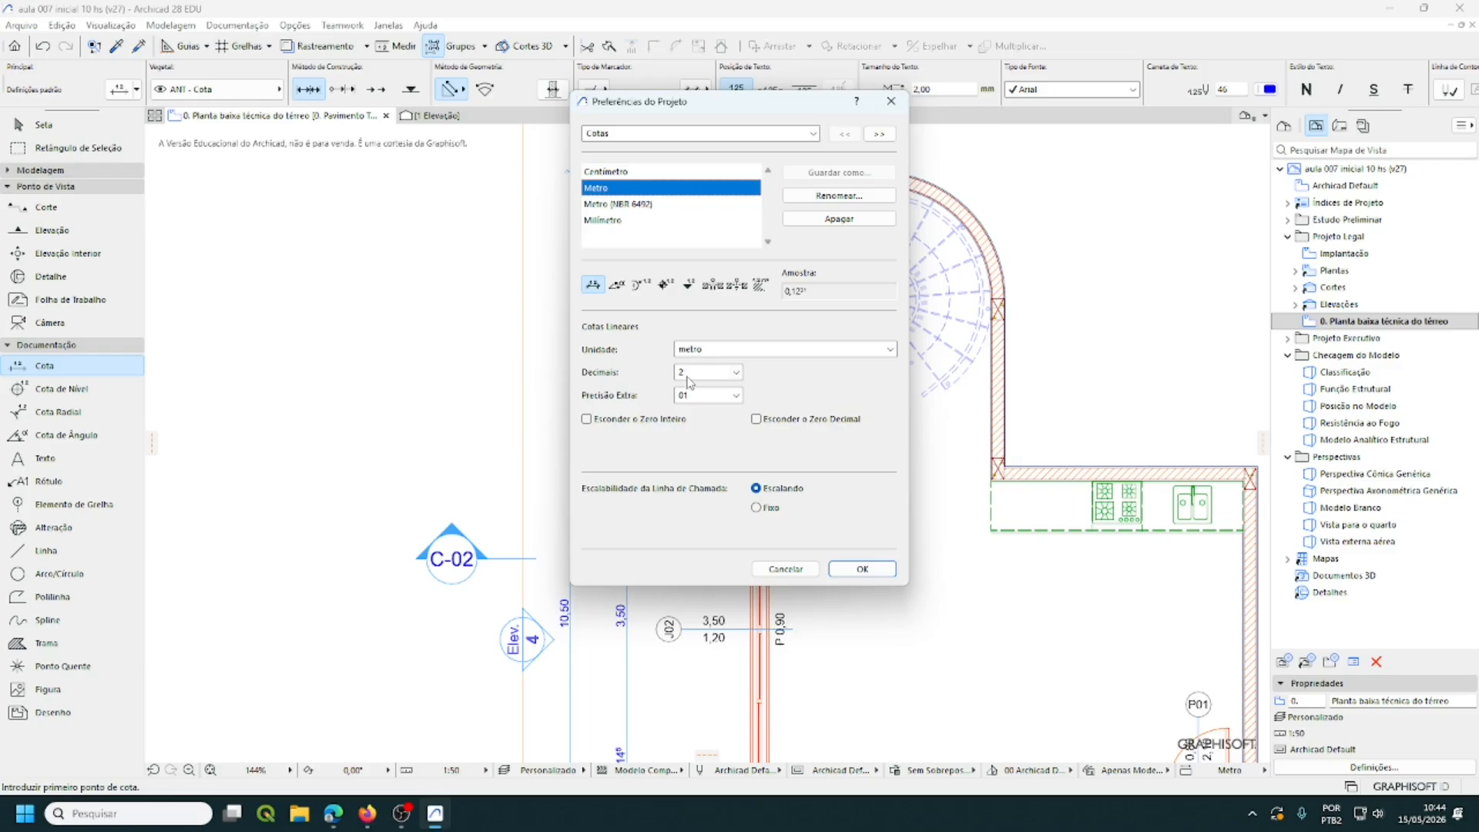
left_click(736, 397)
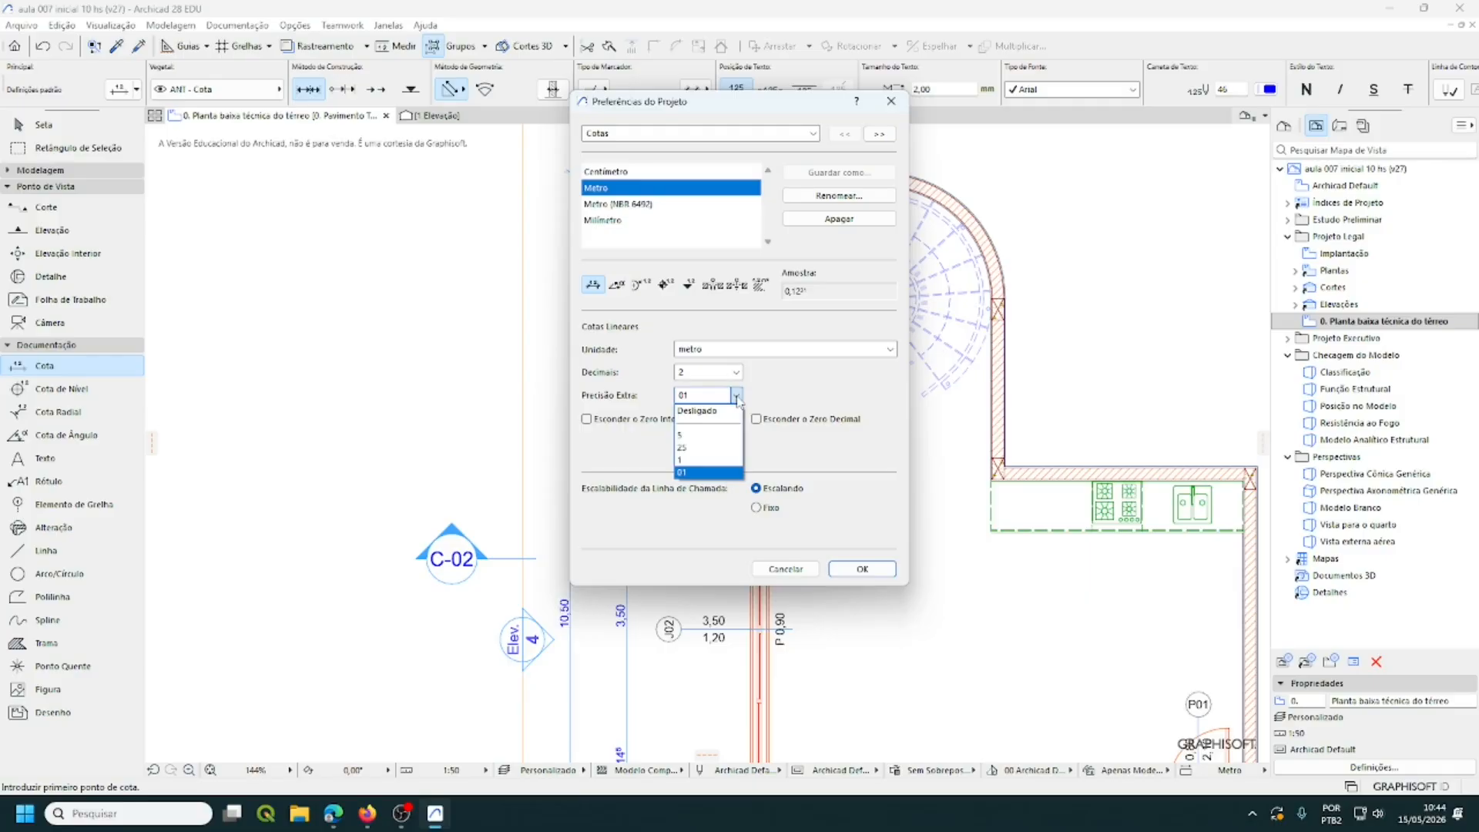
left_click(696, 414)
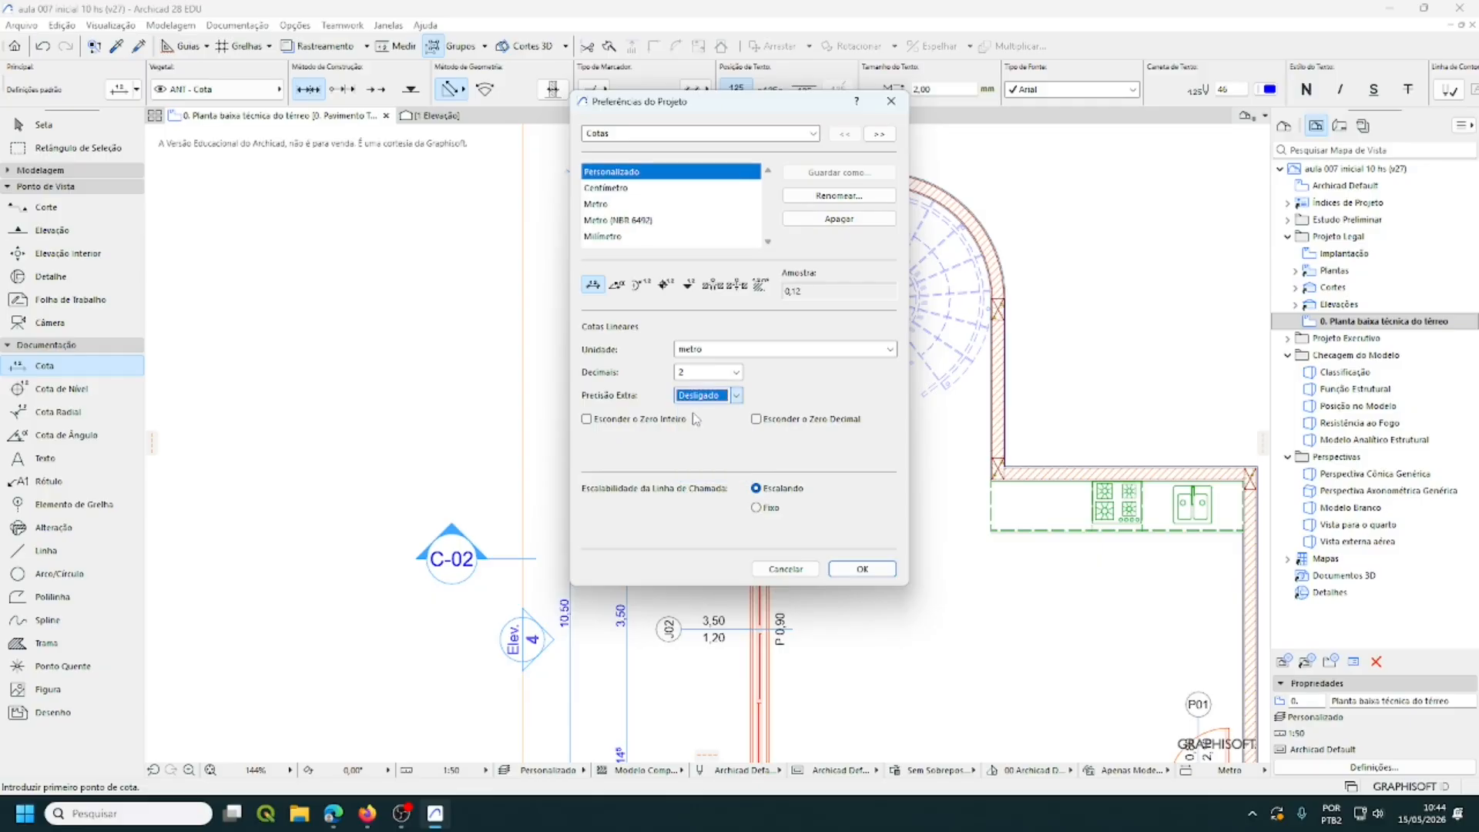
left_click(862, 569)
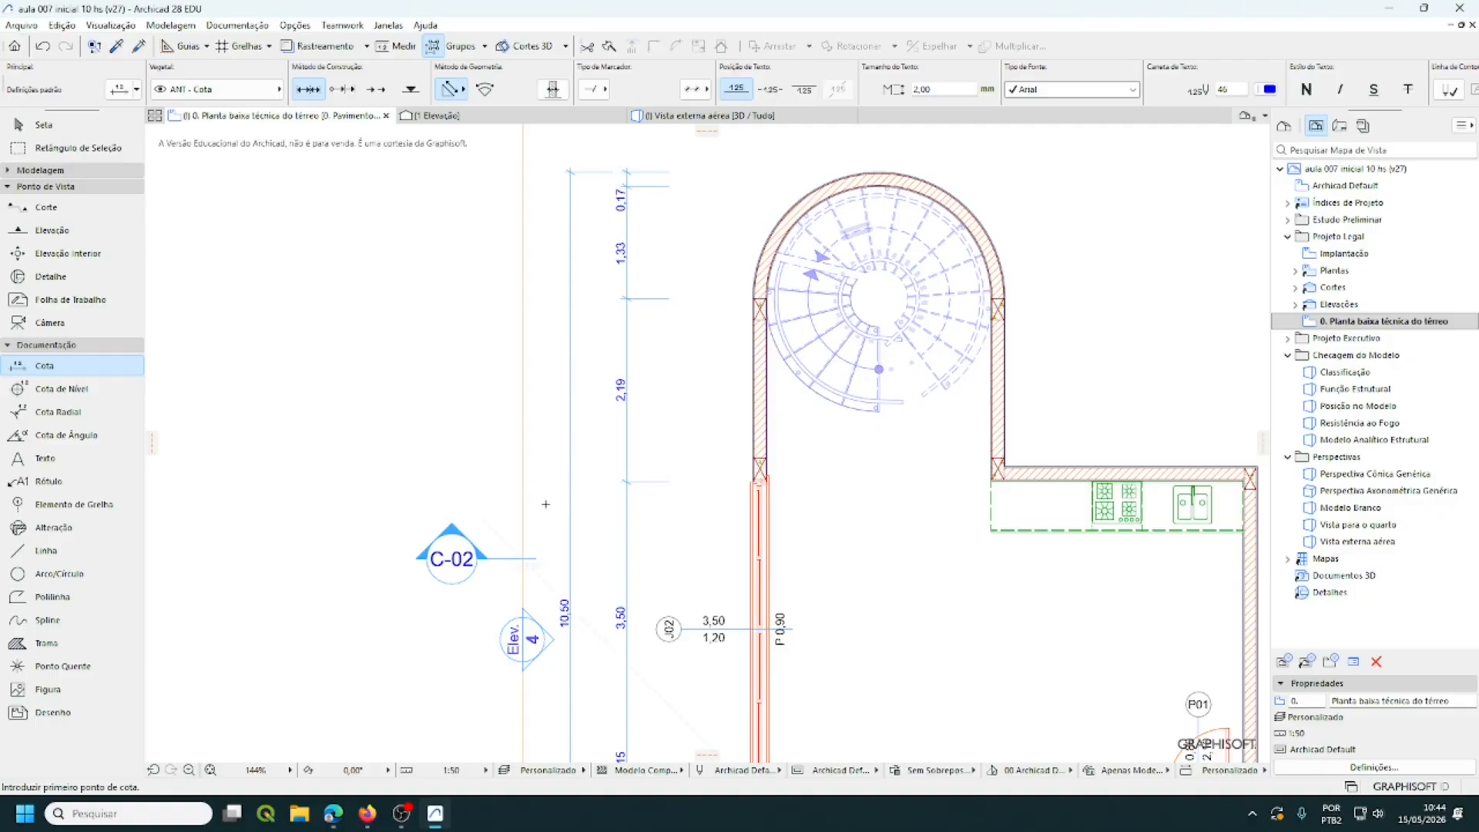
scroll(678, 508, "down", 5)
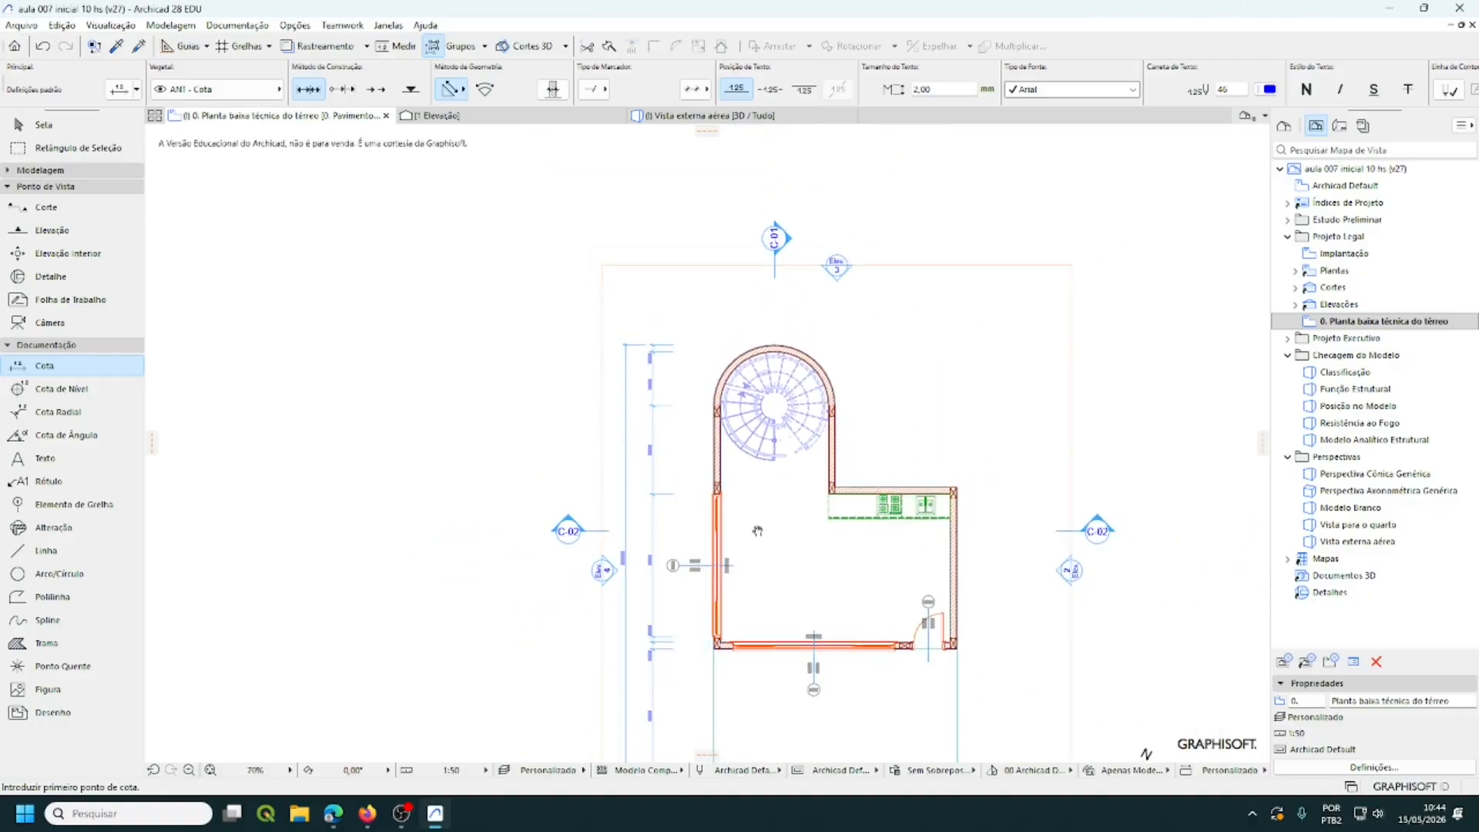
middle_click_drag(757, 531, 691, 430)
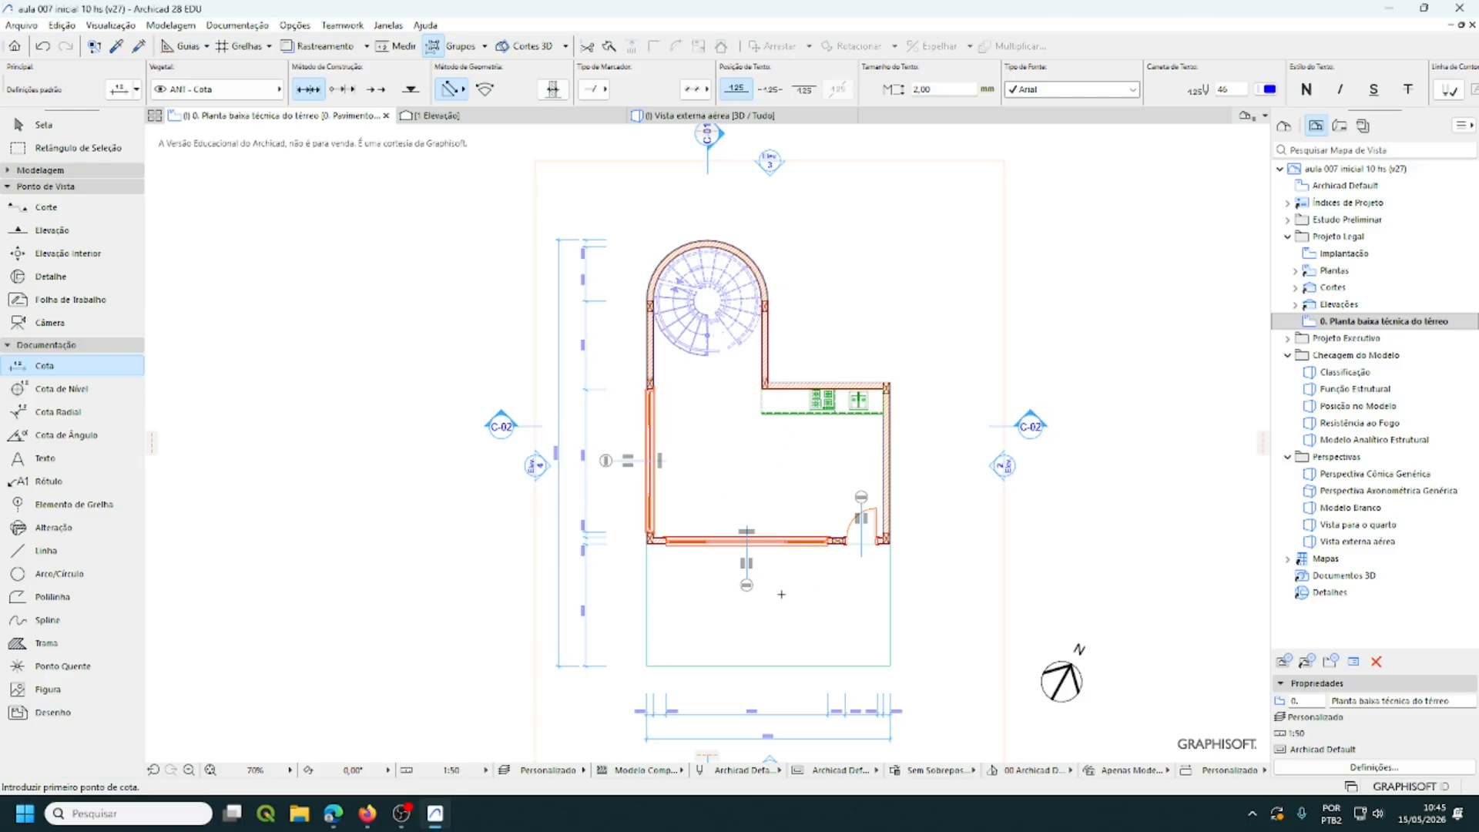
scroll(815, 630, "up", 2)
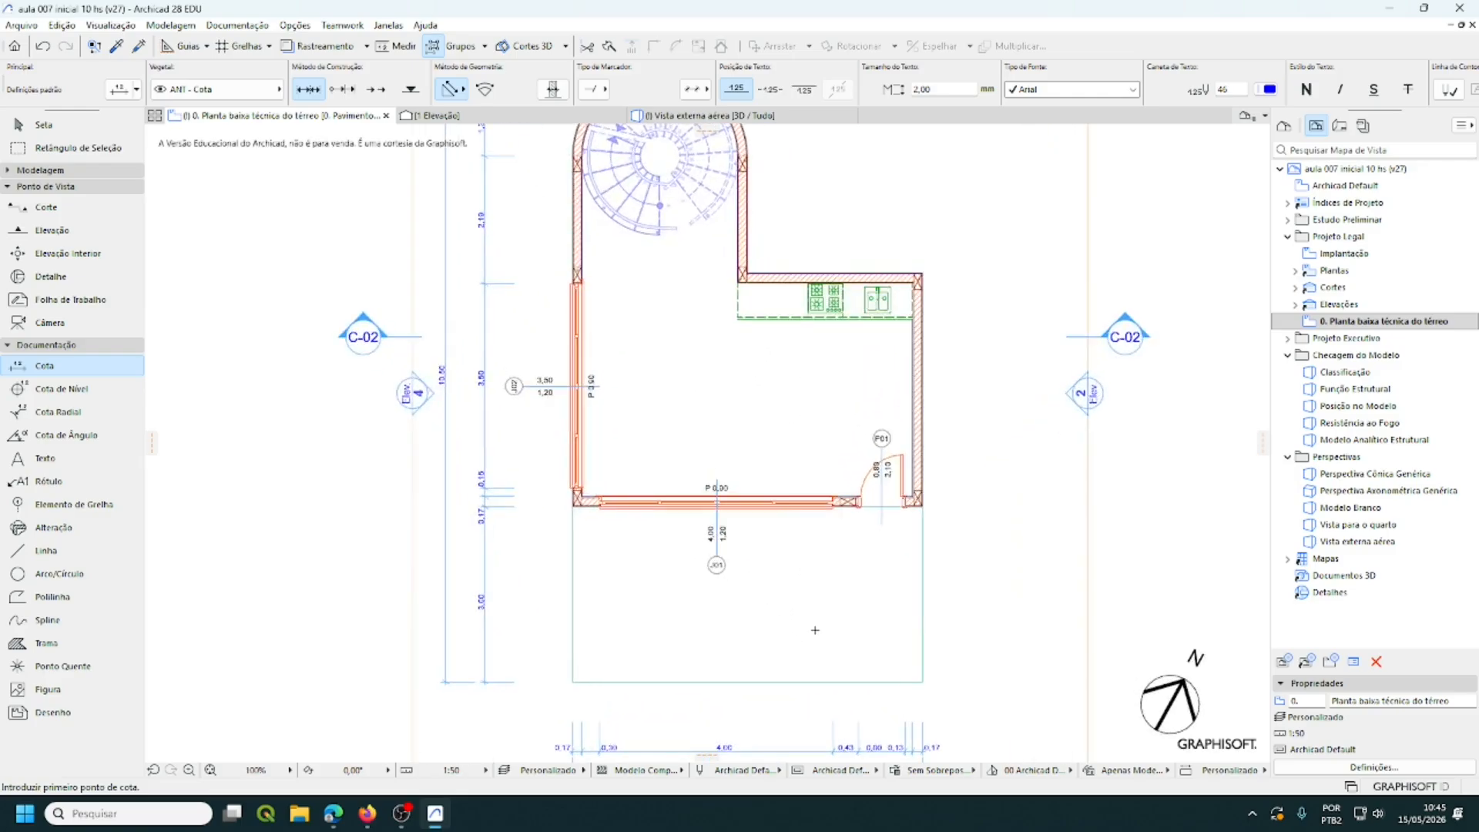
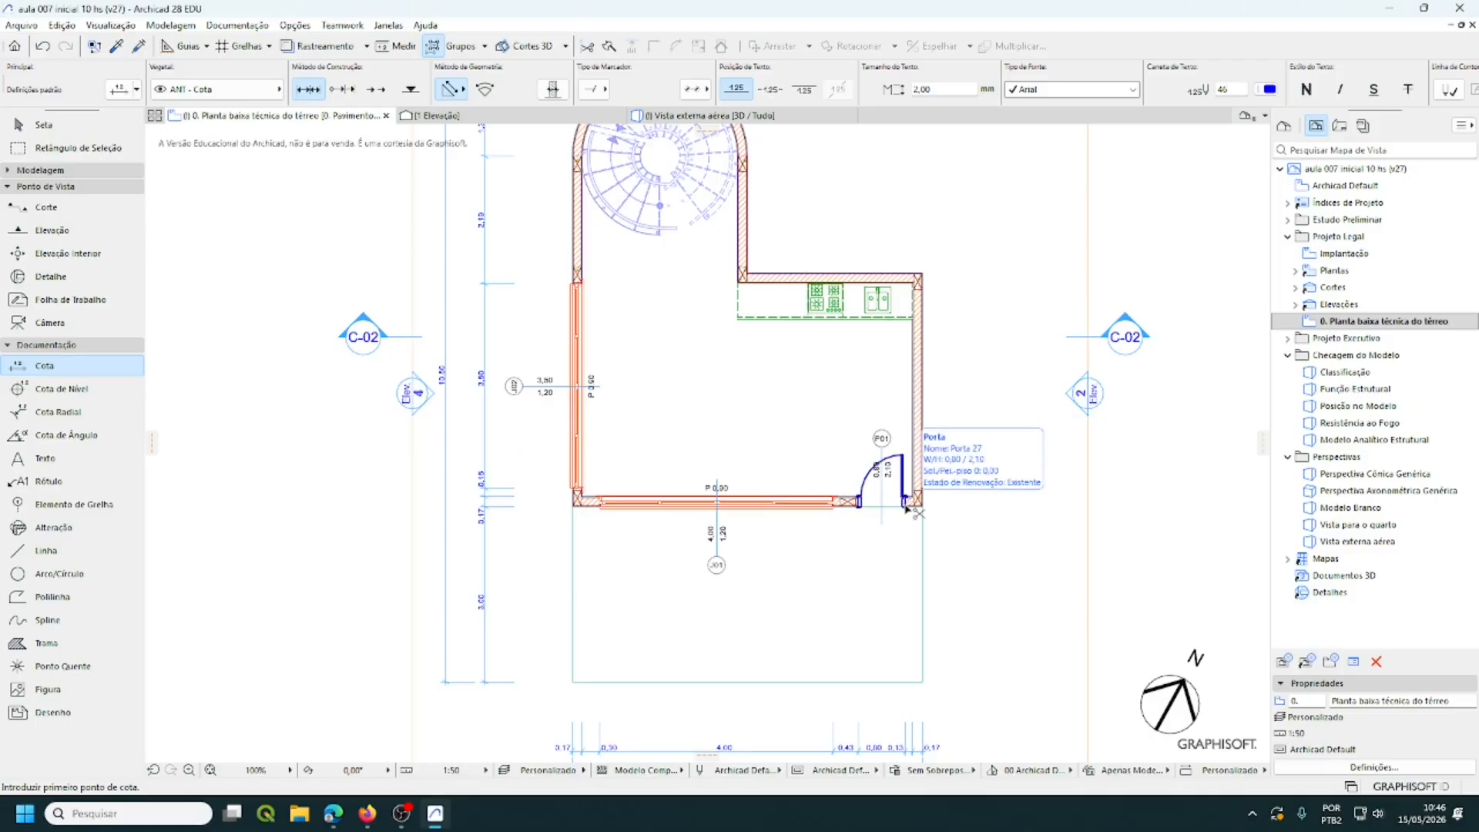
- Open the layer settings dialog with Ctrl+L
key("ctrl+l")
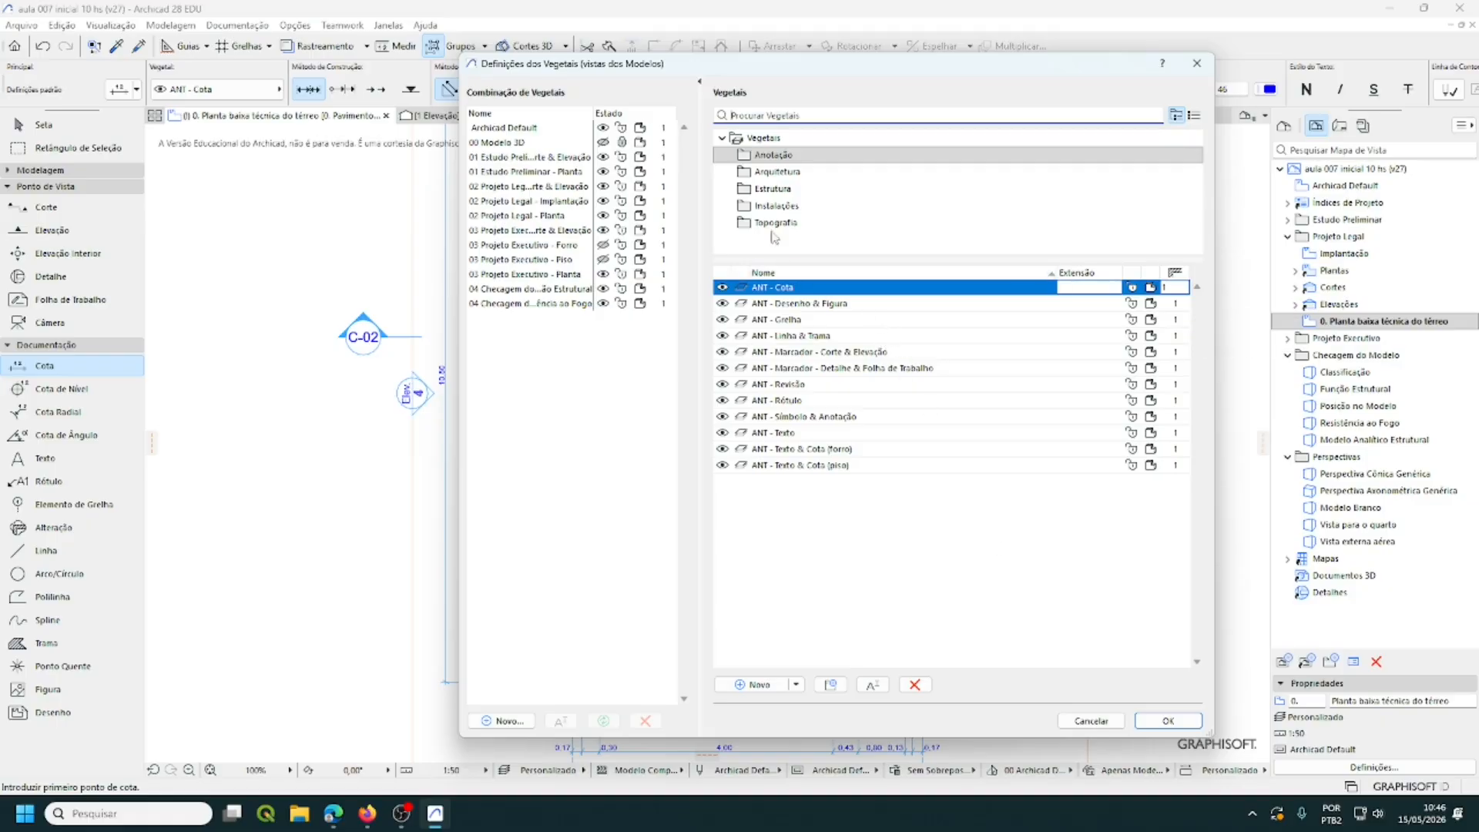
- Create the layer 'ARQ - Revestimento piso térreo' in the Arquitetura folder and confirm
left_click(766, 174)
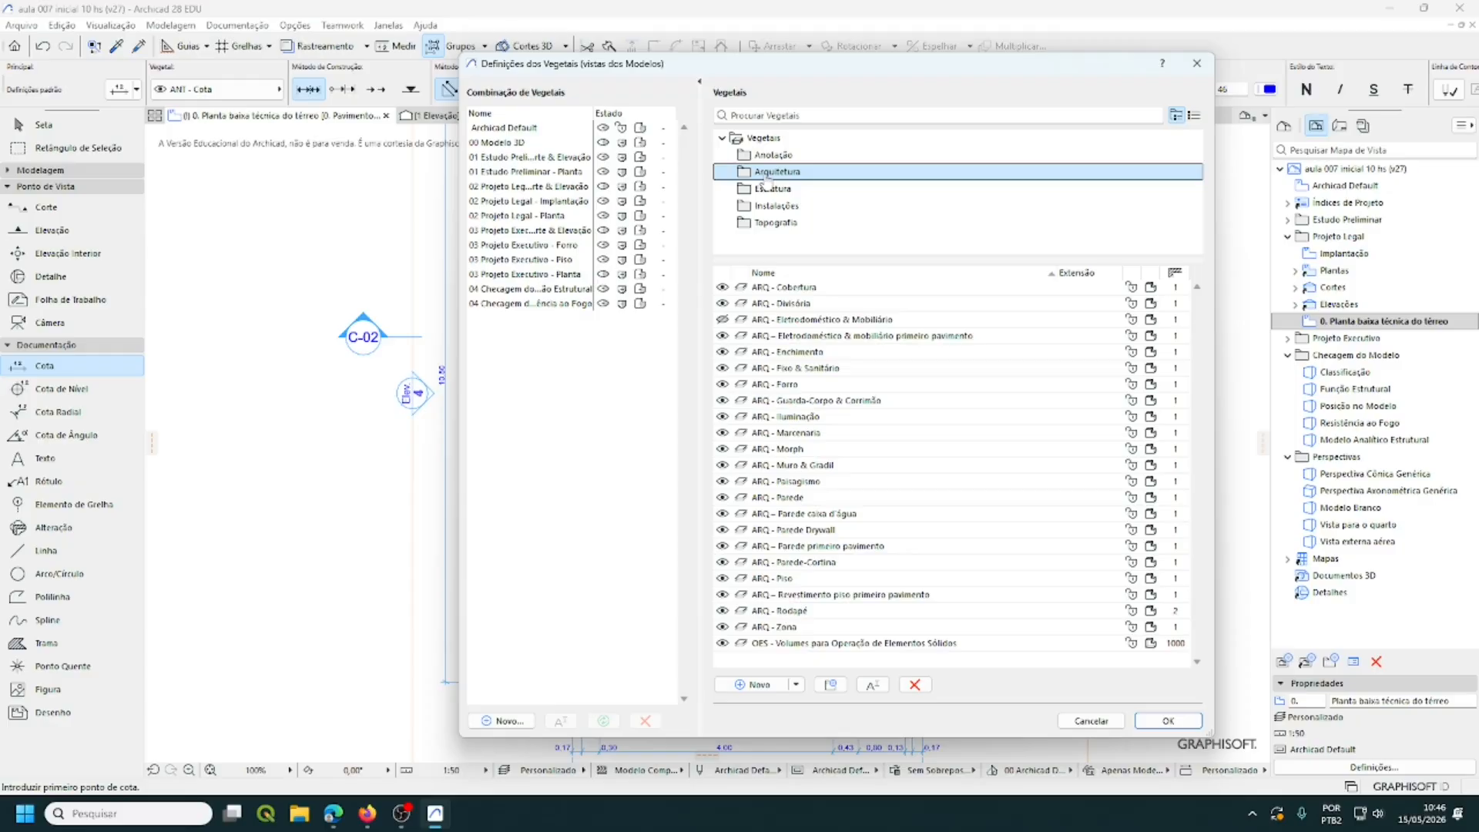
left_click(773, 685)
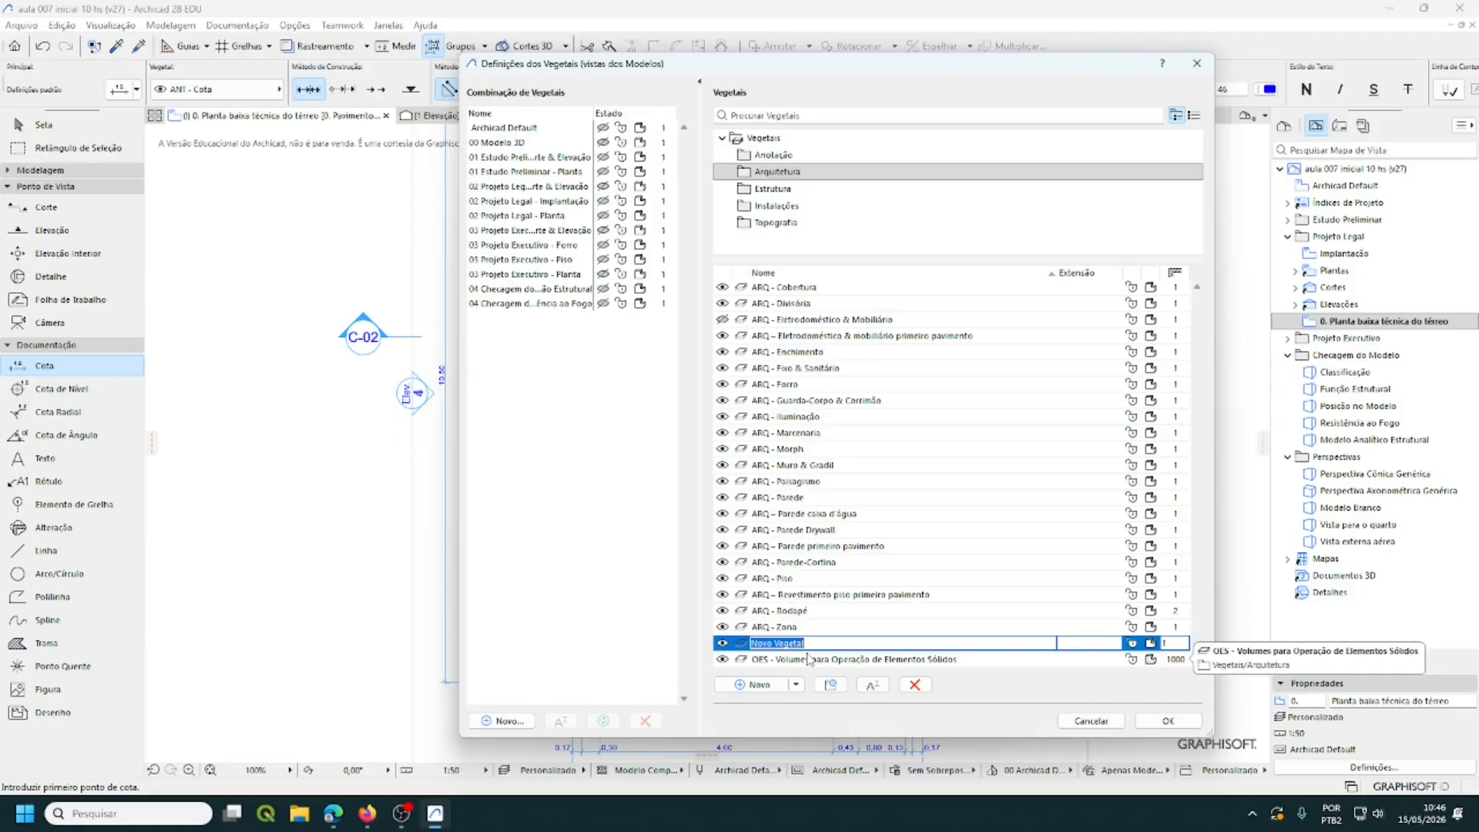
type("ARQ -")
type("Revestimento piso térreo")
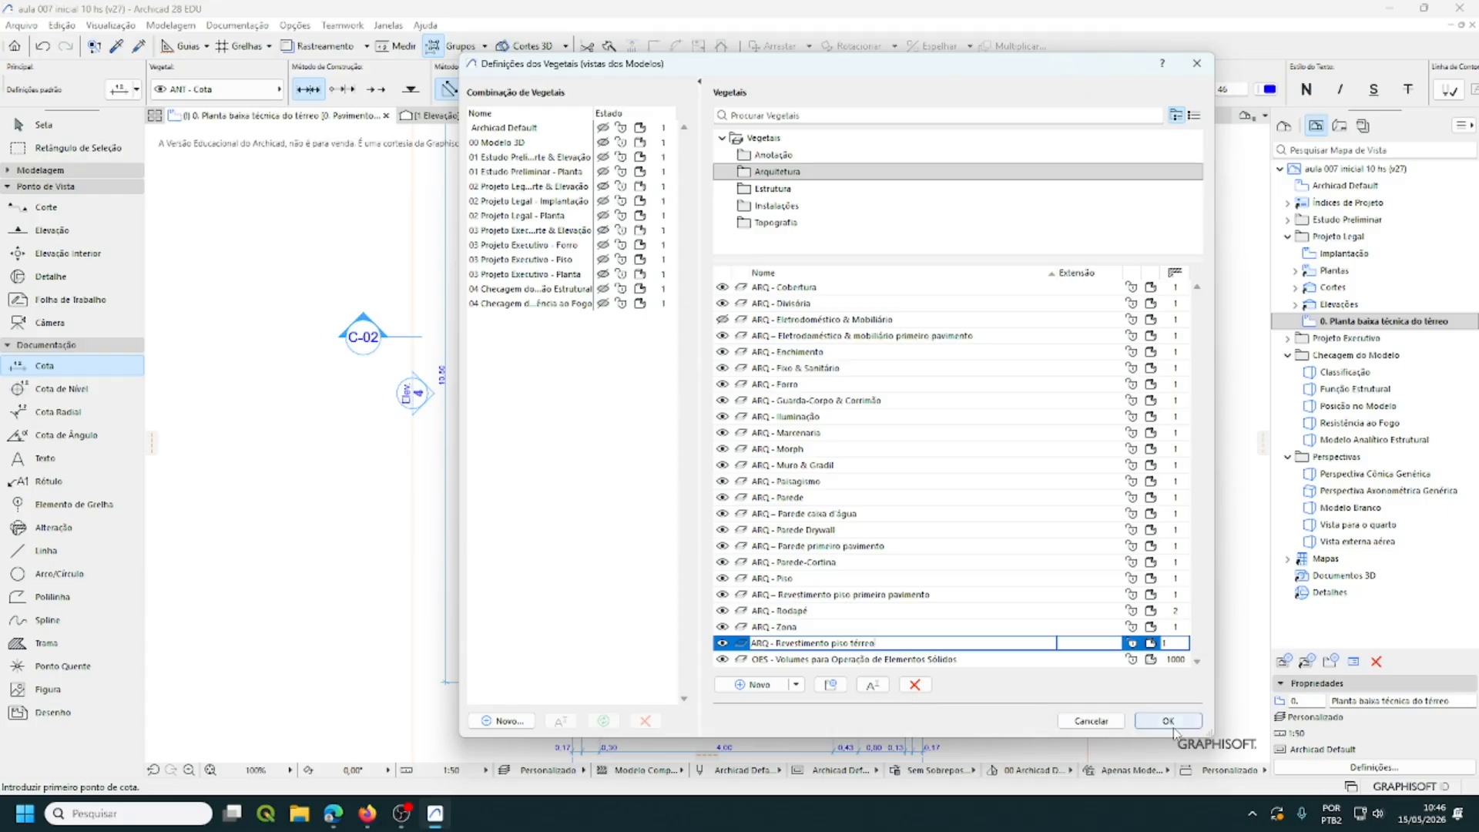
left_click(1171, 724)
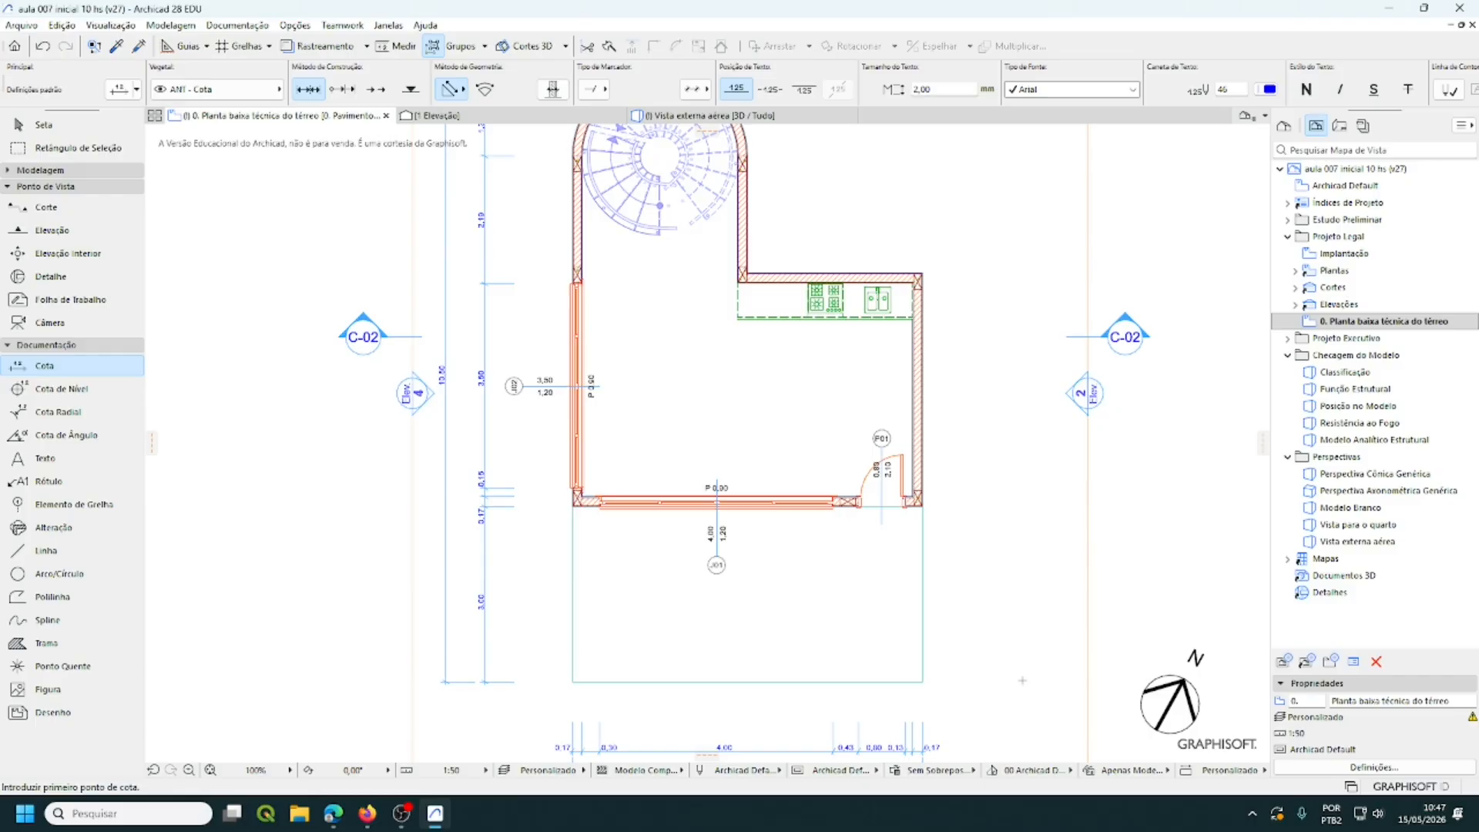
- Activate the Laje (Slab) tool from the Modelagem toolbox section
left_click(69, 170)
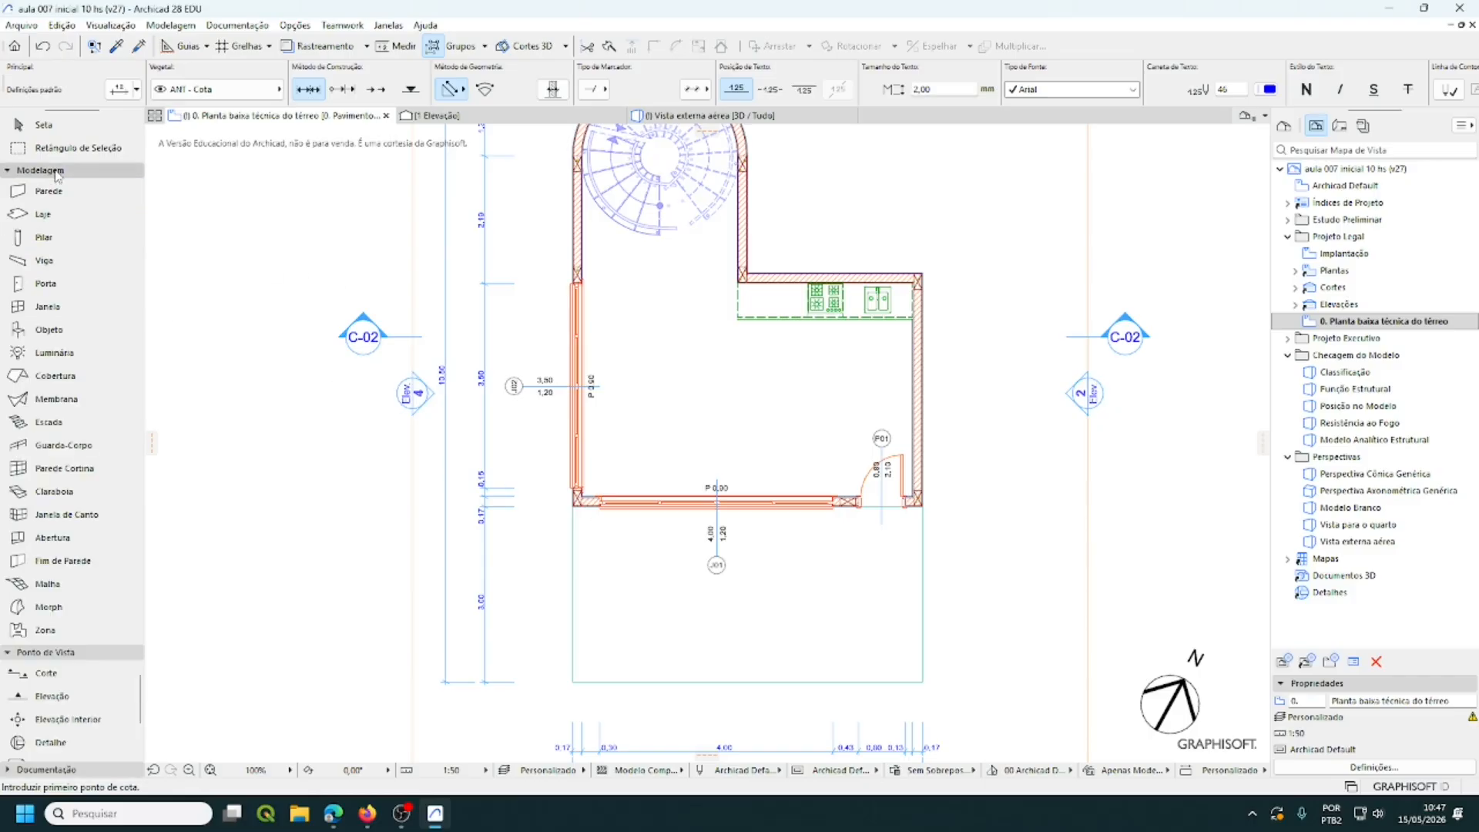
left_click(44, 217)
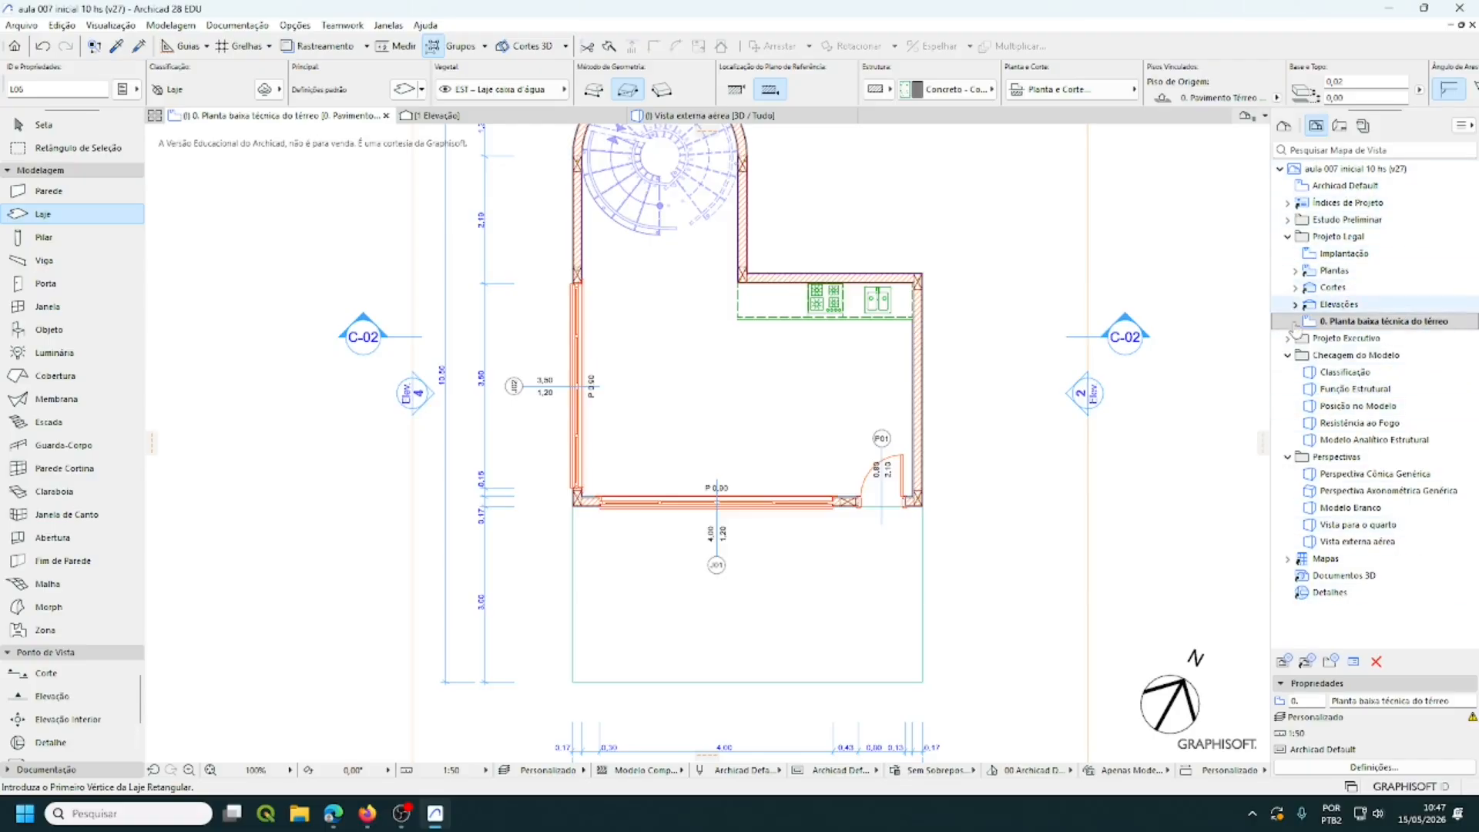
- In the Vista para o quarto 3D view, pick up the bedroom floor slab's settings with the eyedropper
double_click(1349, 527)
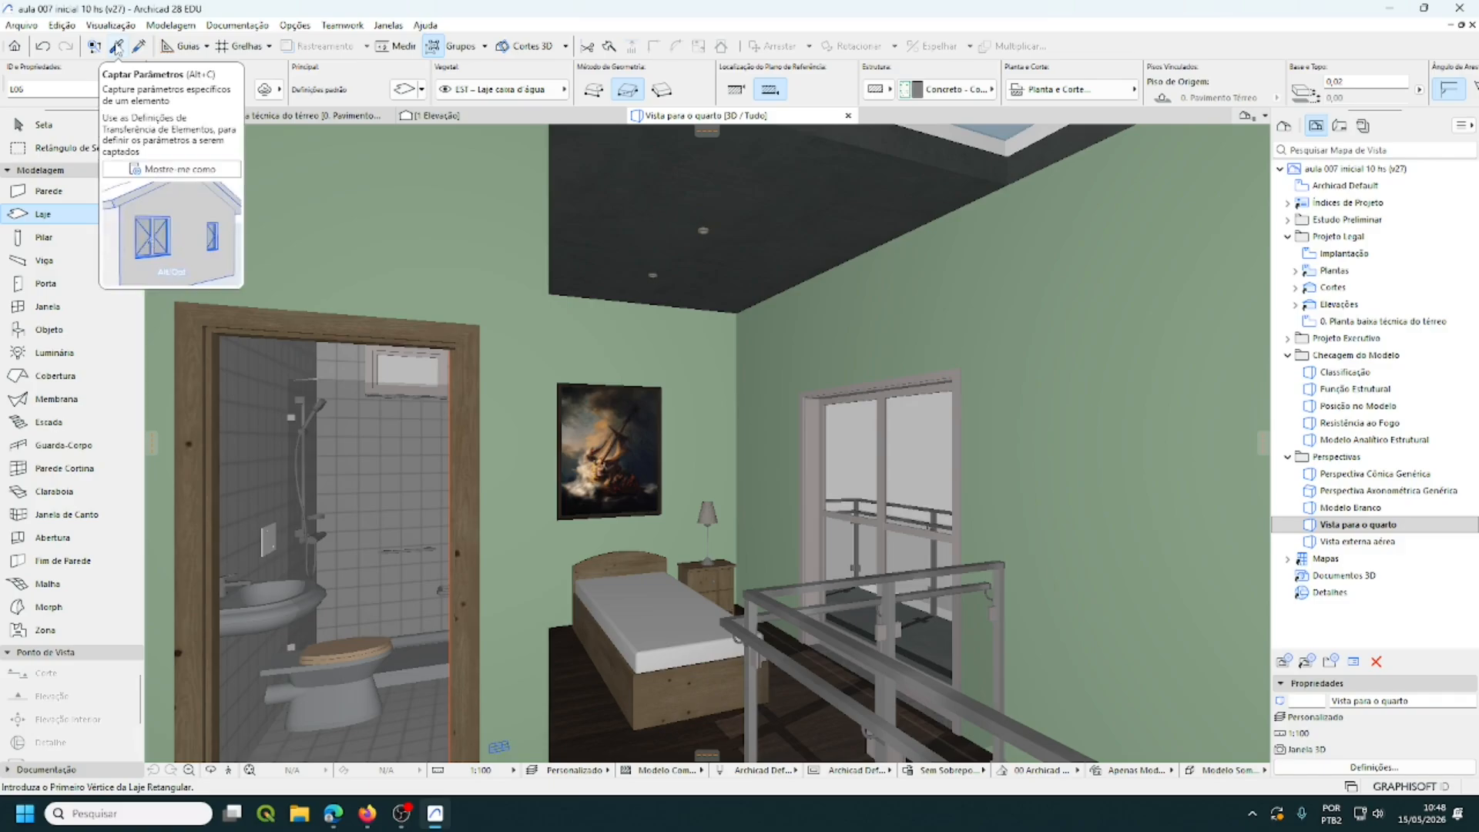
left_click(117, 48)
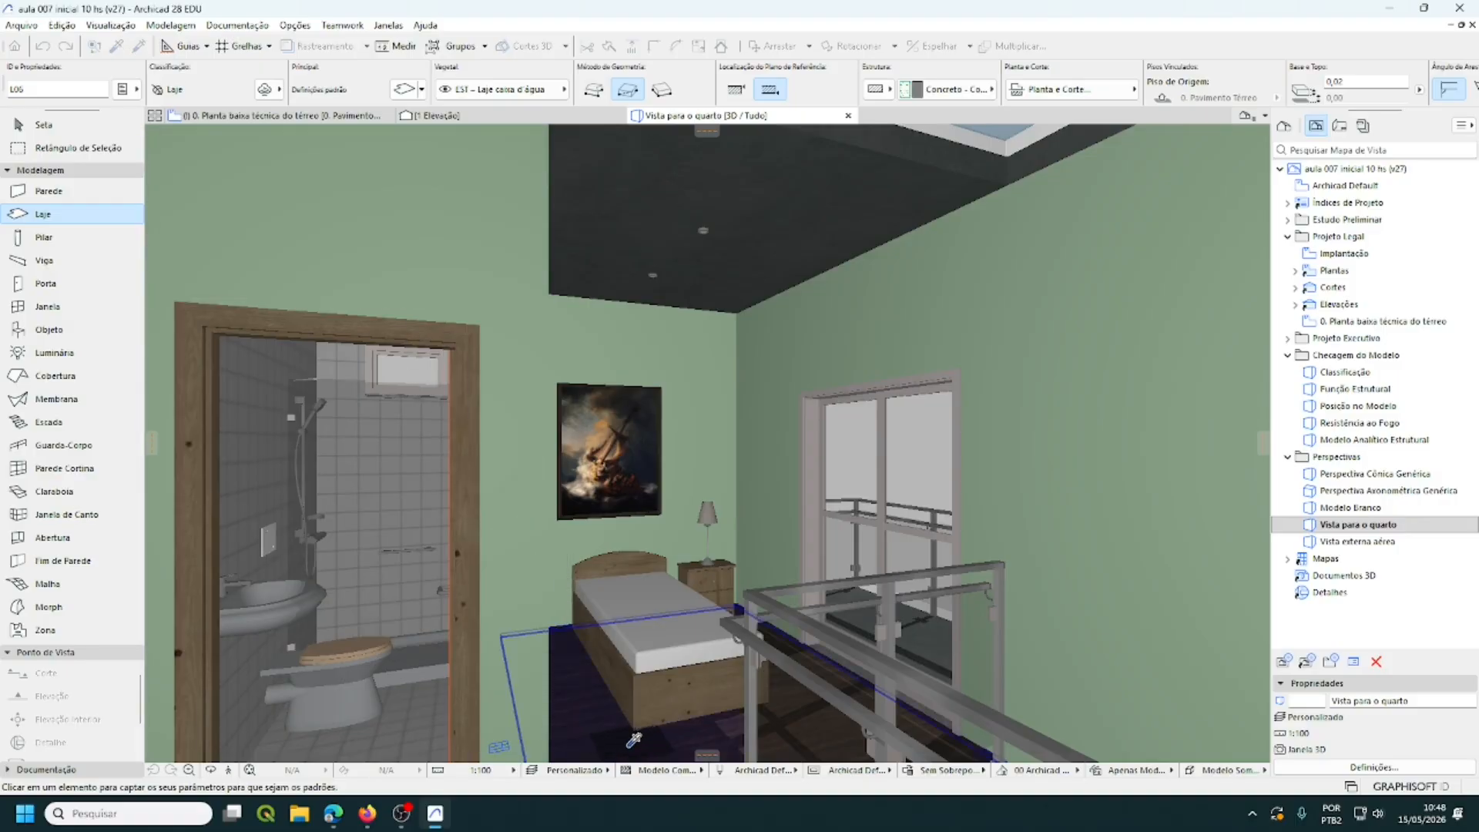
mouse_move(605, 728)
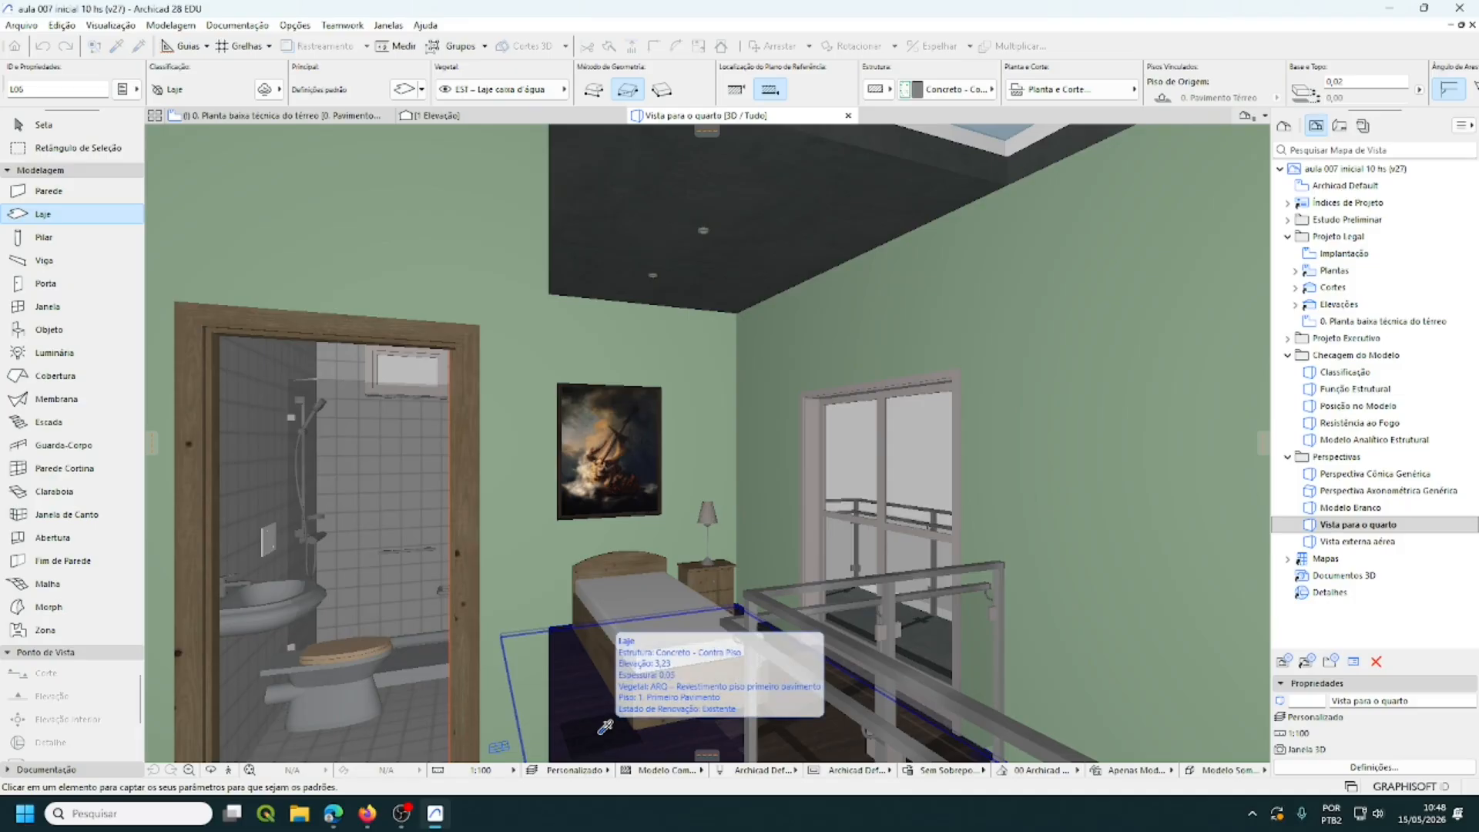
left_click(605, 728)
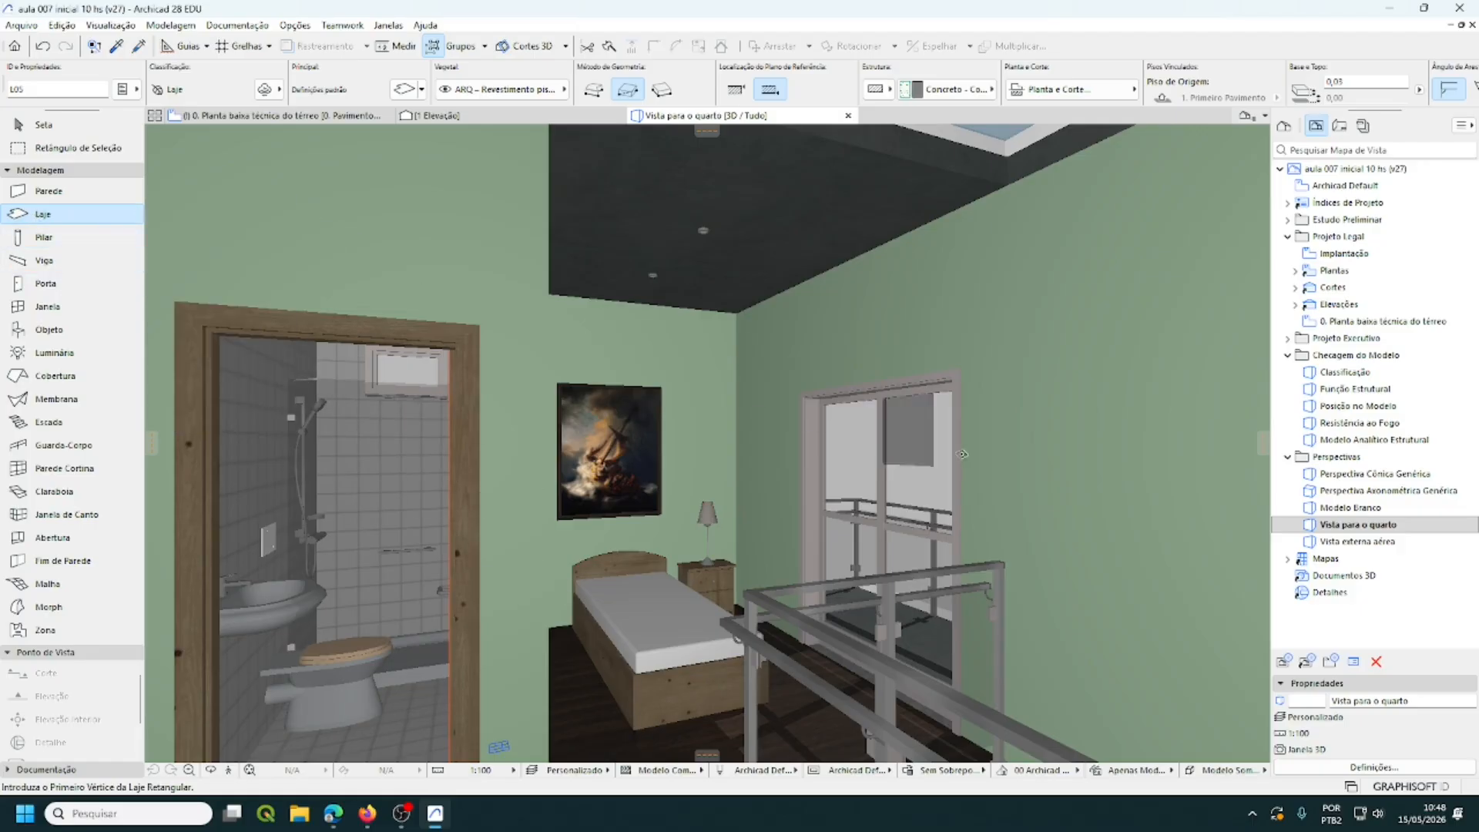
- On 0. Planta baixa técnica do térreo, Magic Wand a slab filling the room's inner outline
double_click(1373, 324)
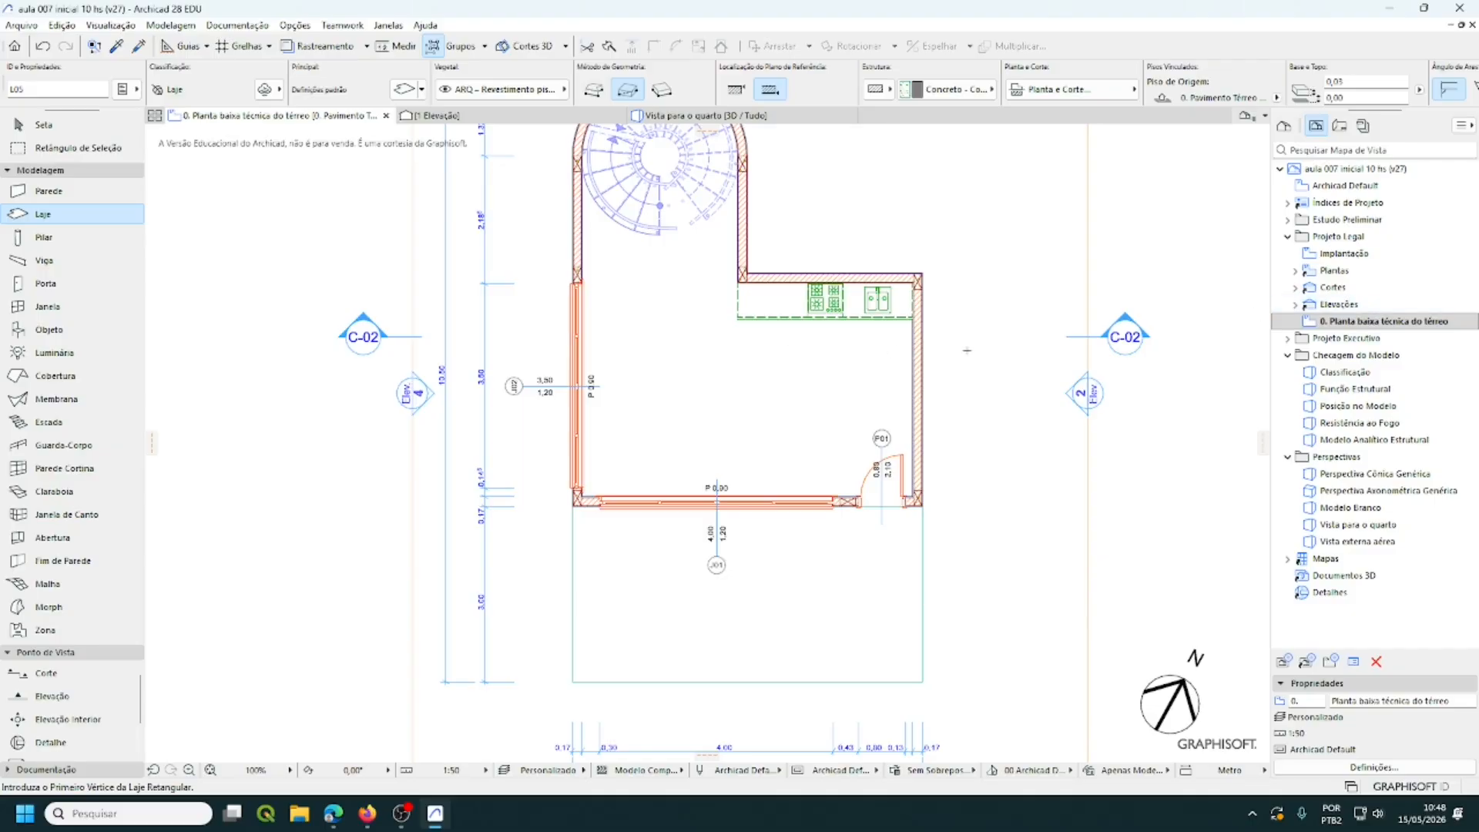
middle_click_drag(969, 356, 950, 465)
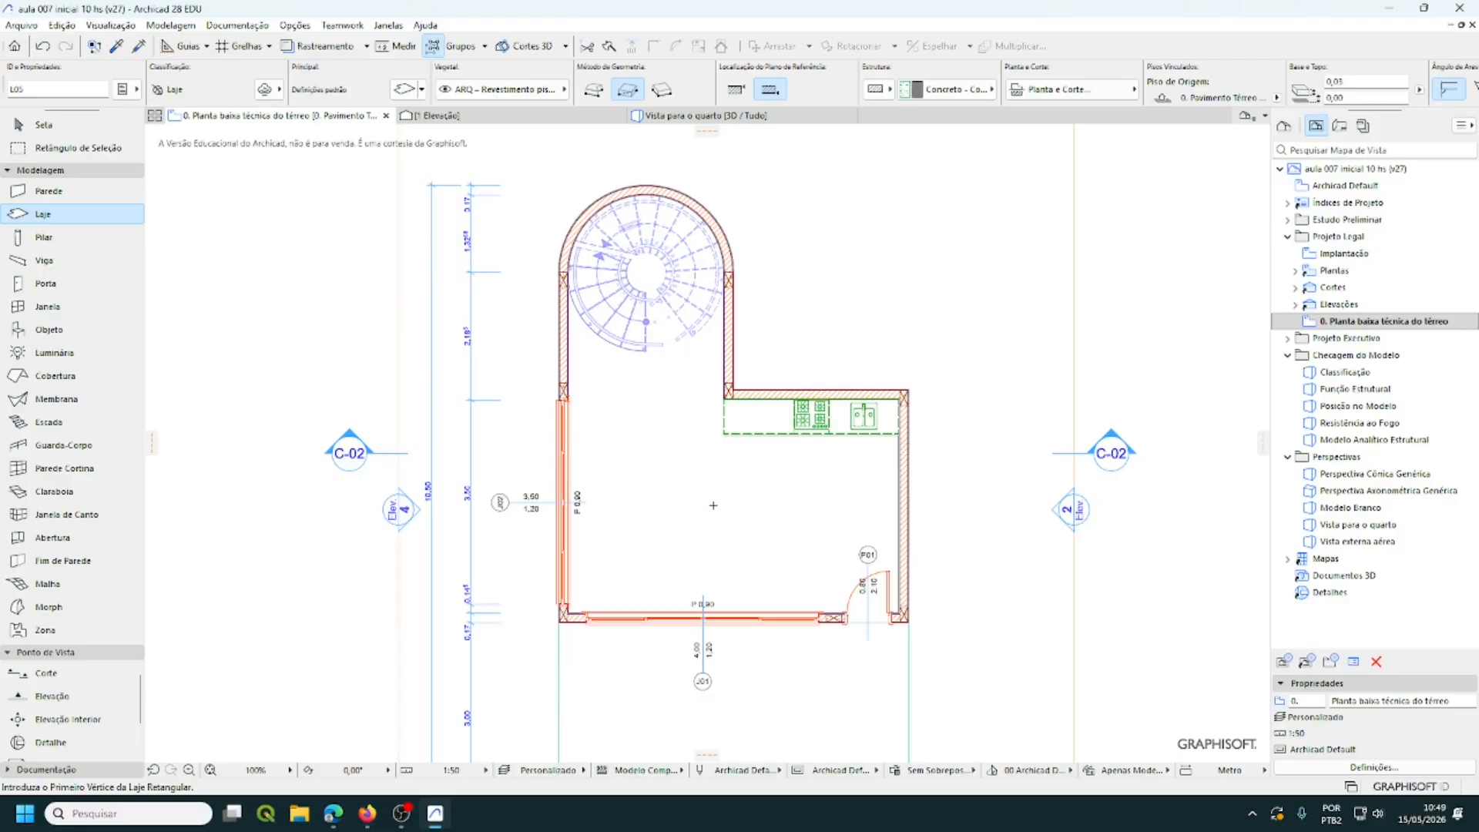
key("space")
left_click(713, 505)
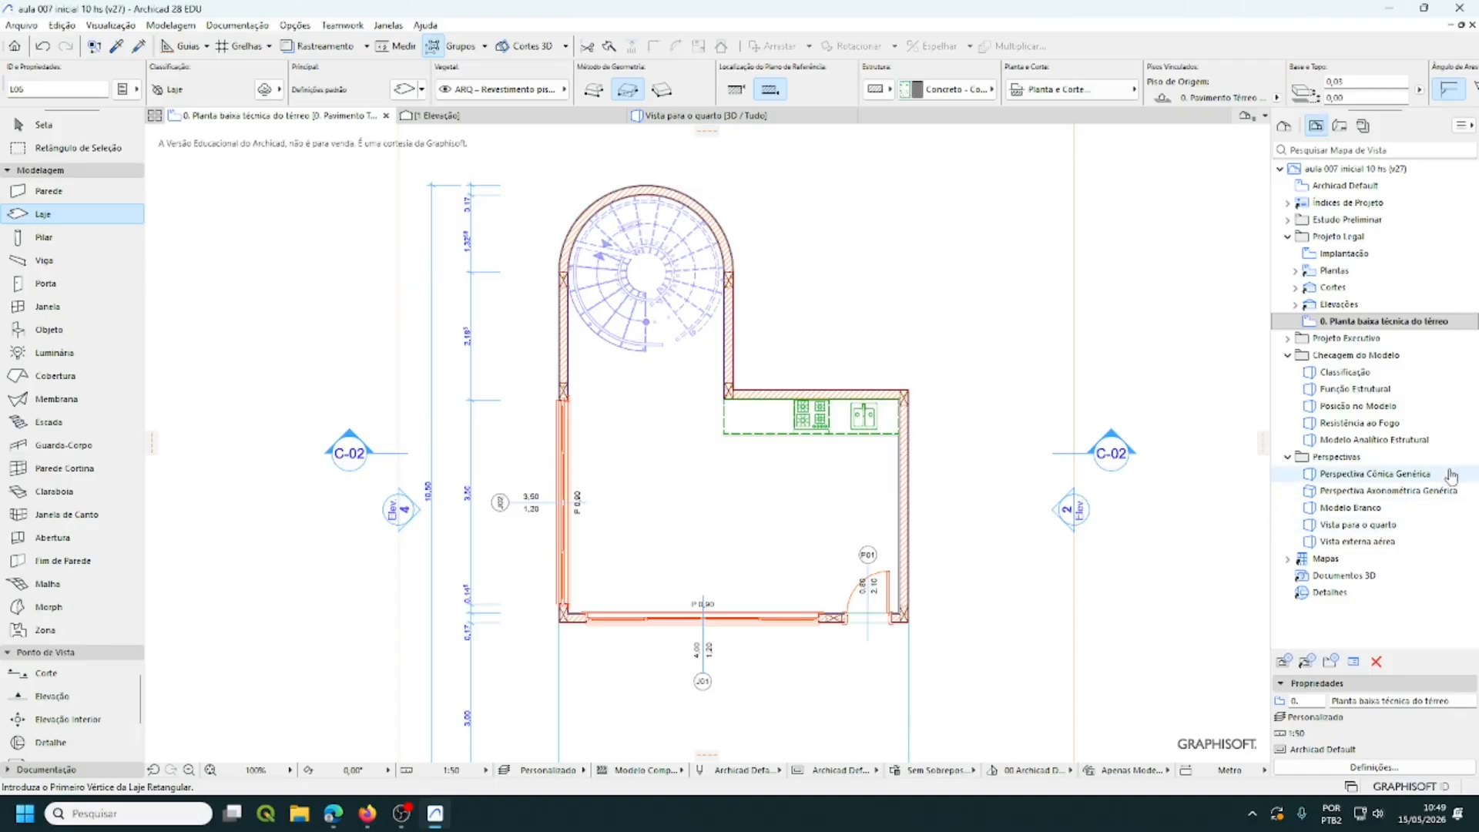
left_click(1354, 527)
double_click(1354, 527)
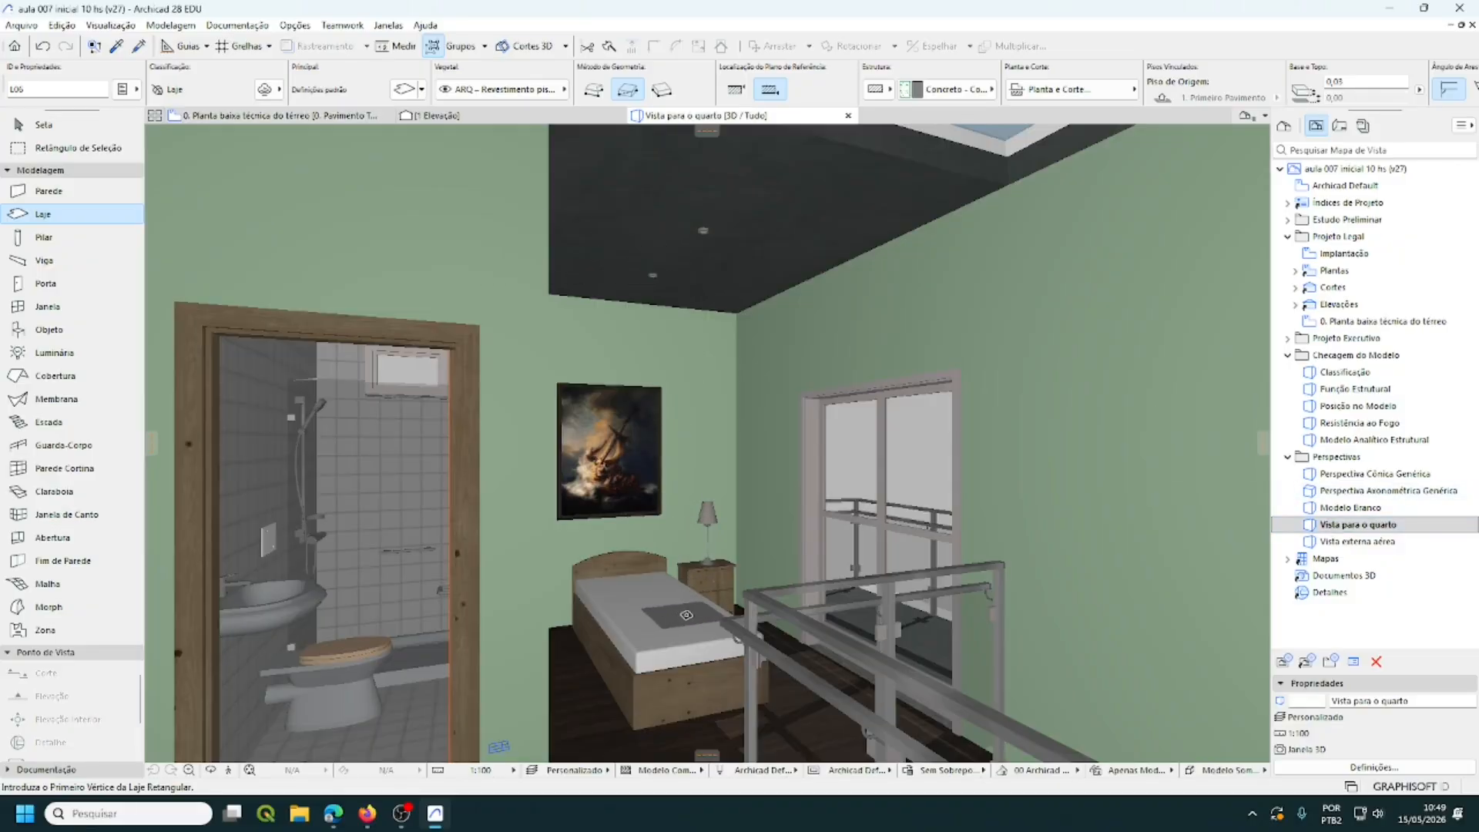
middle_click_drag(692, 619, 742, 276)
middle_click_drag(751, 227, 774, 113)
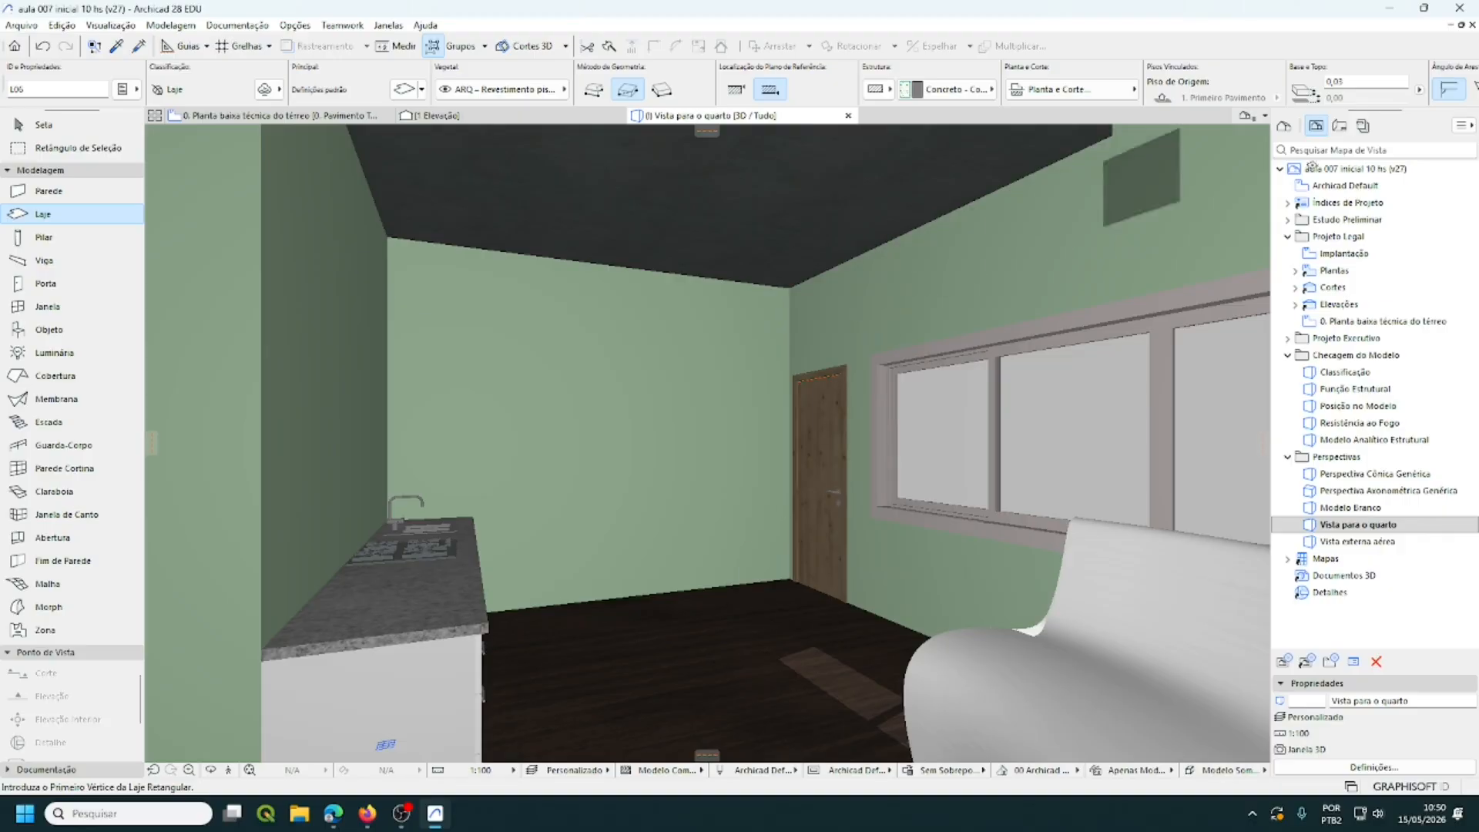
double_click(1410, 323)
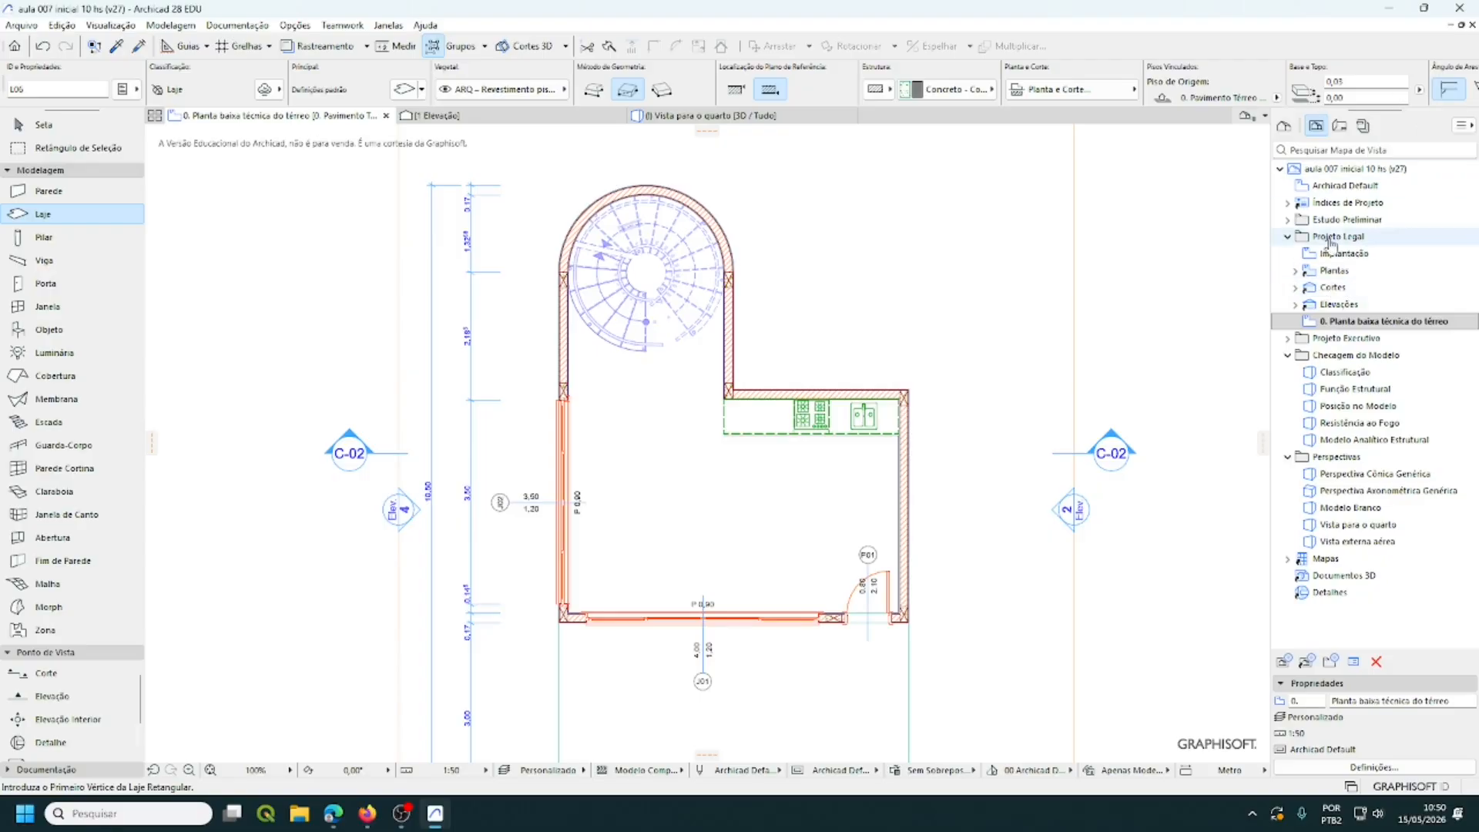
- Activate the Zone tool with the 'Zona Compartimentos Default' favourite settings
middle_click_drag(673, 529, 699, 437)
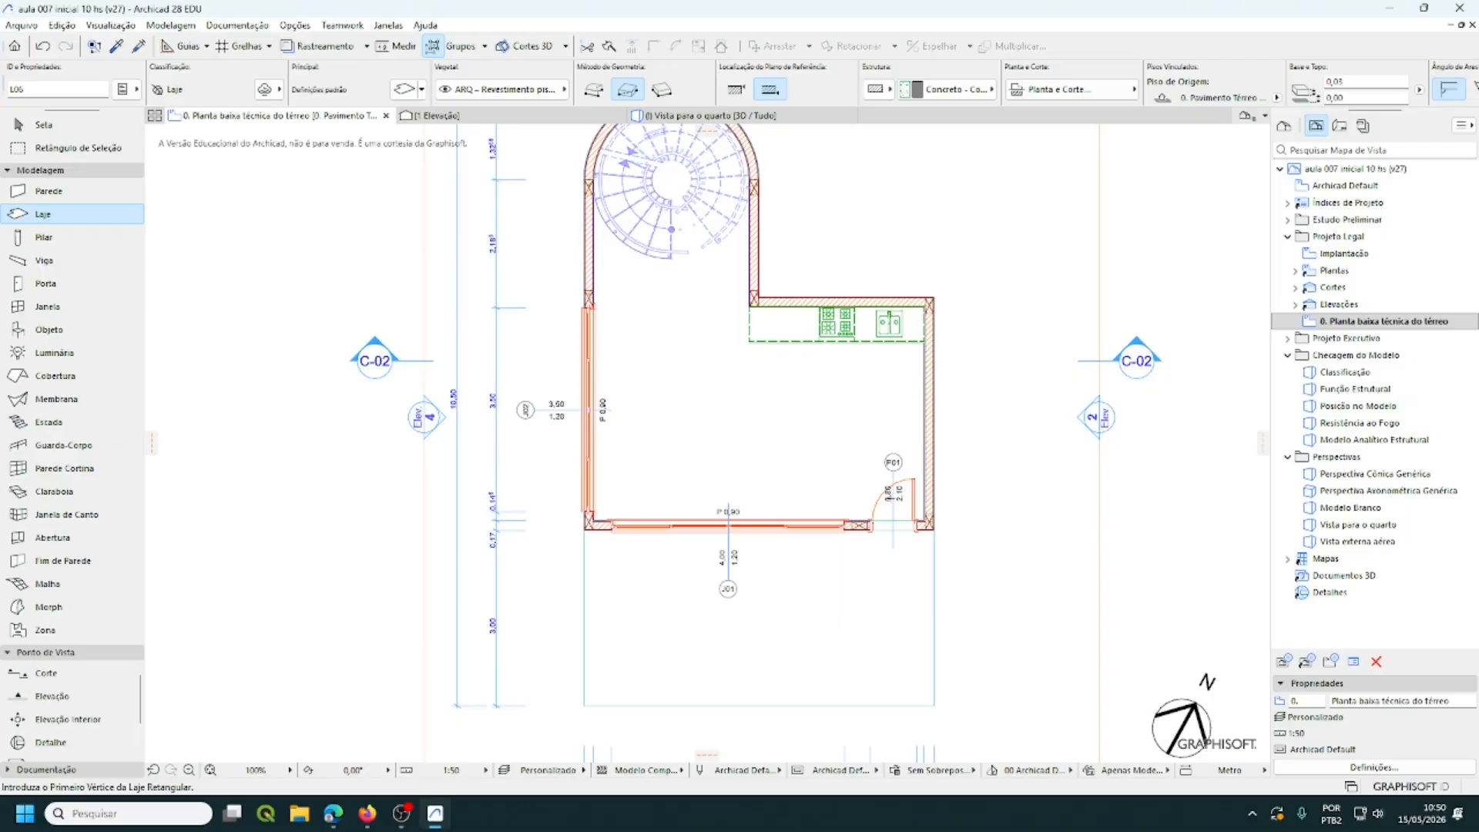
left_click(46, 632)
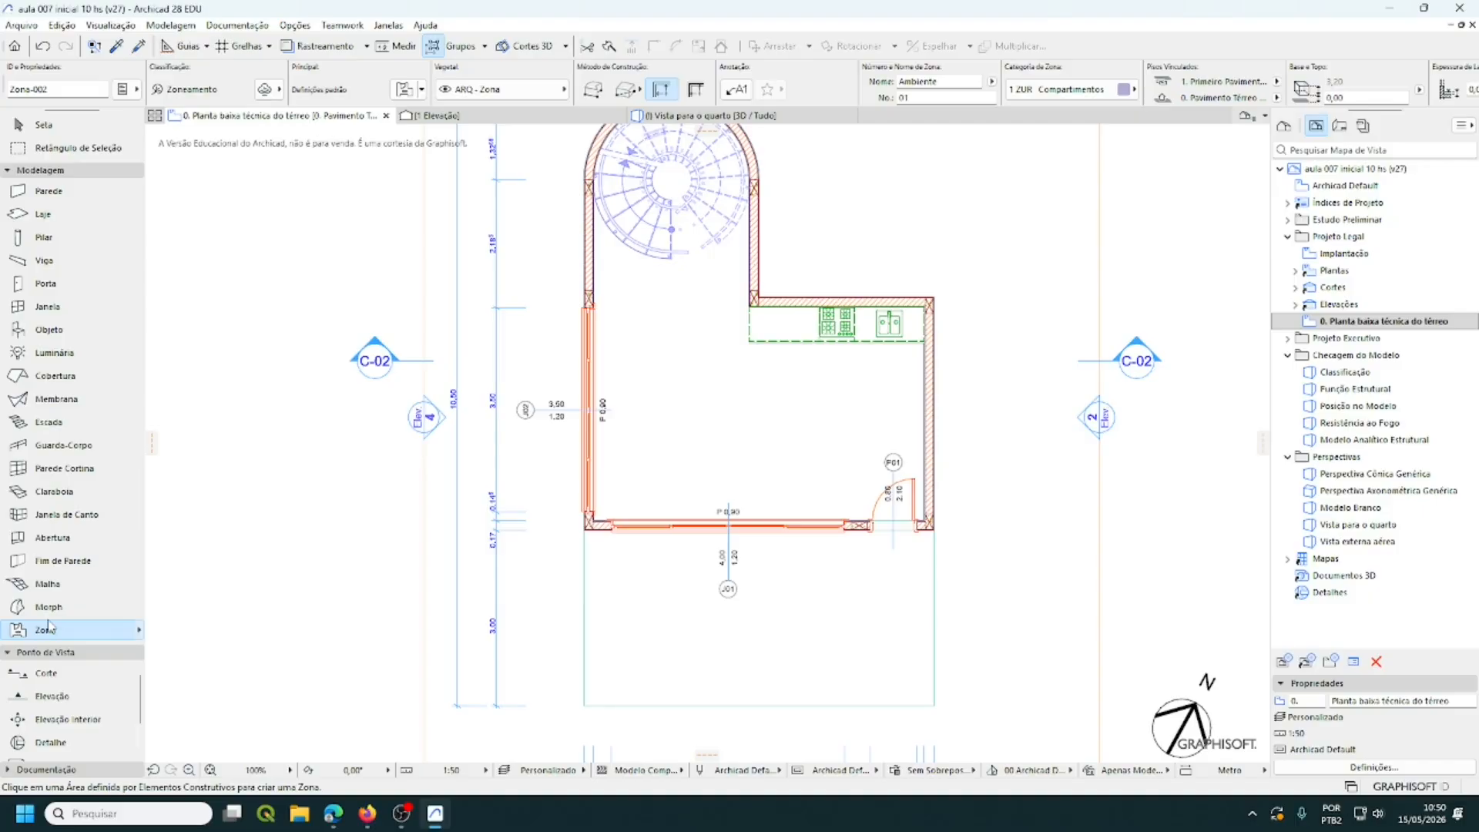
left_click(139, 630)
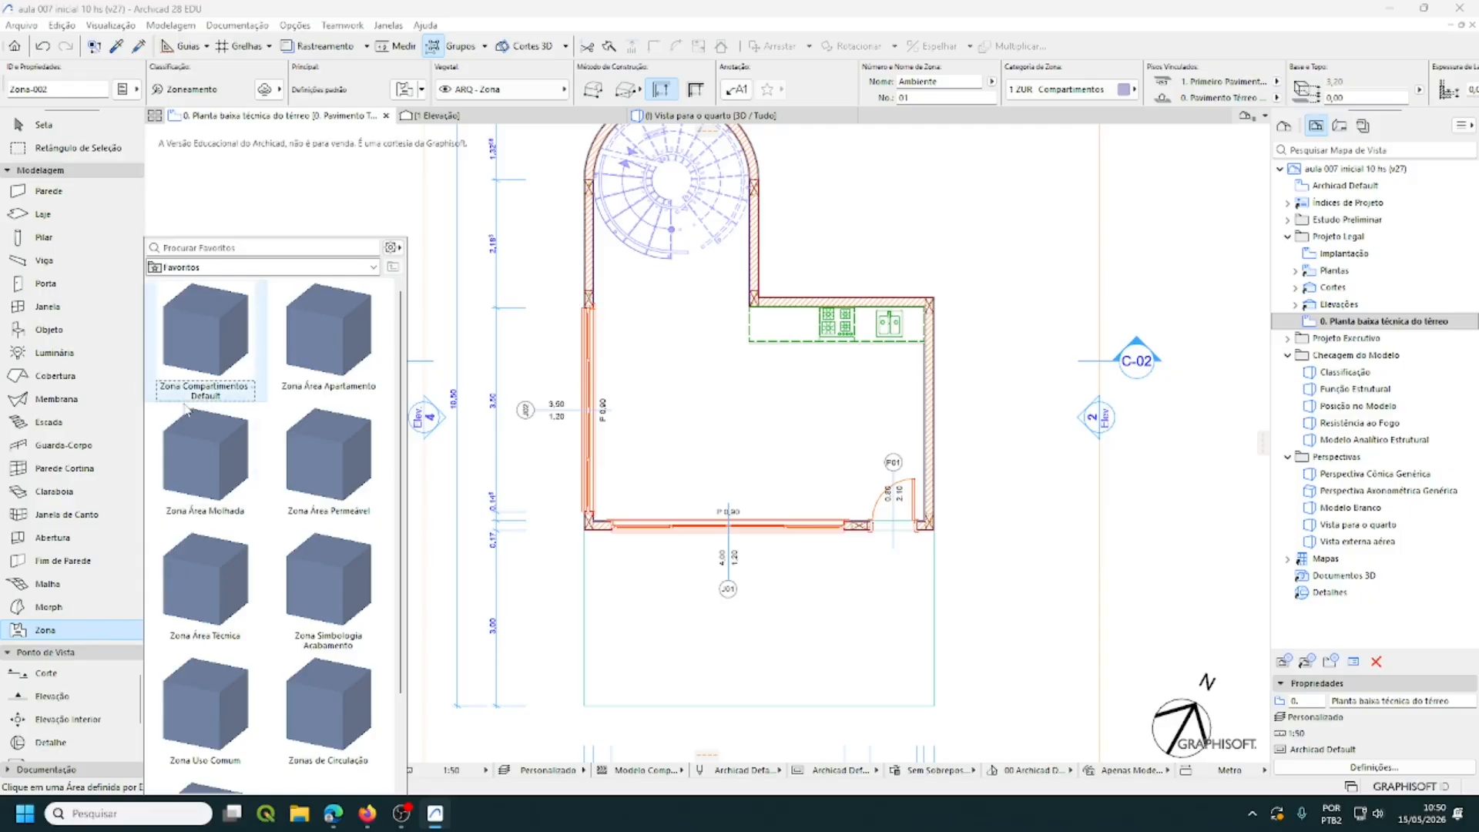
double_click(197, 328)
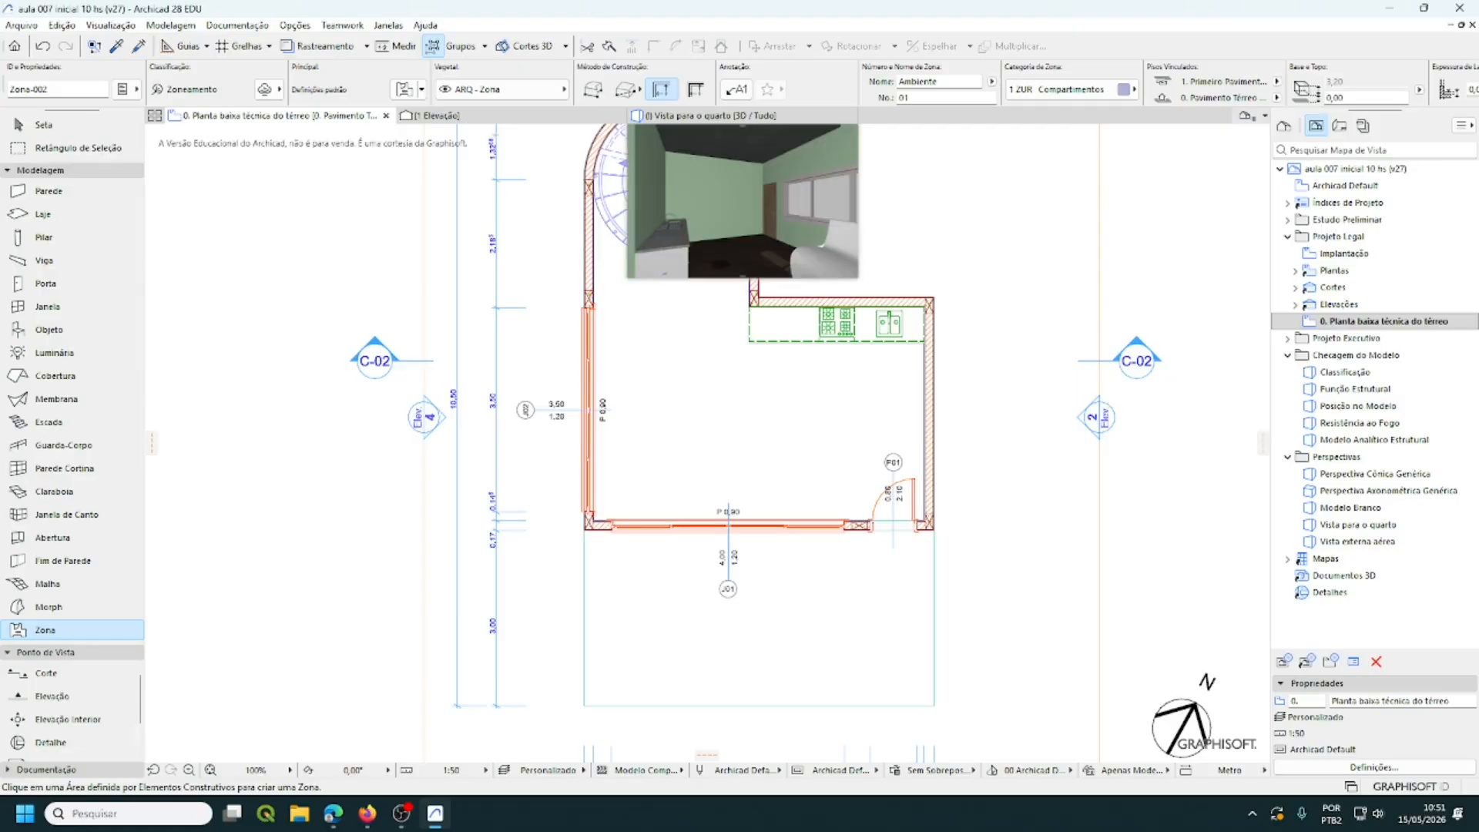
- Turn on zone stamps in the Model View Options and apply them to the plan
left_click(250, 27)
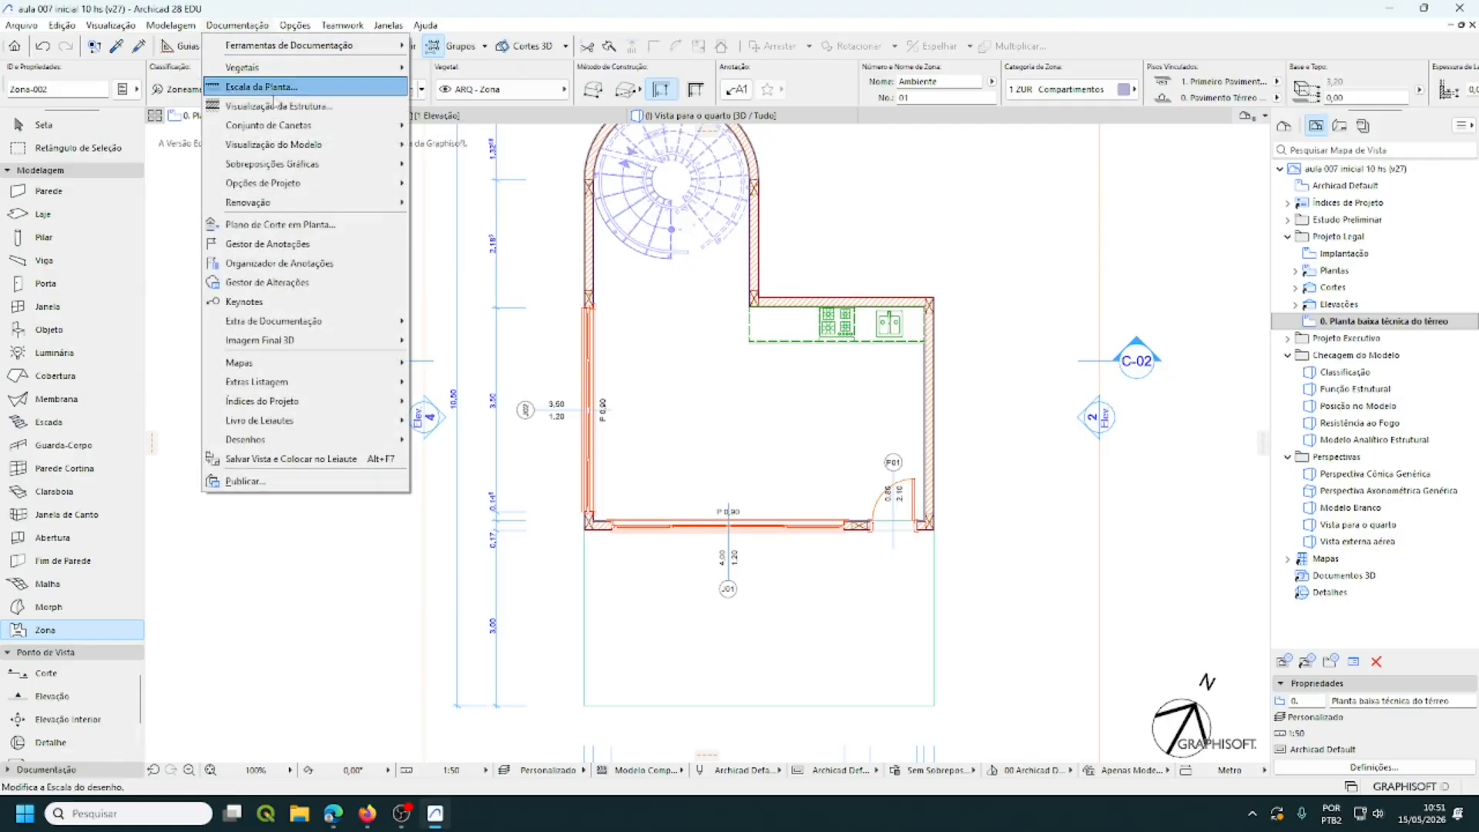
mouse_move(300, 146)
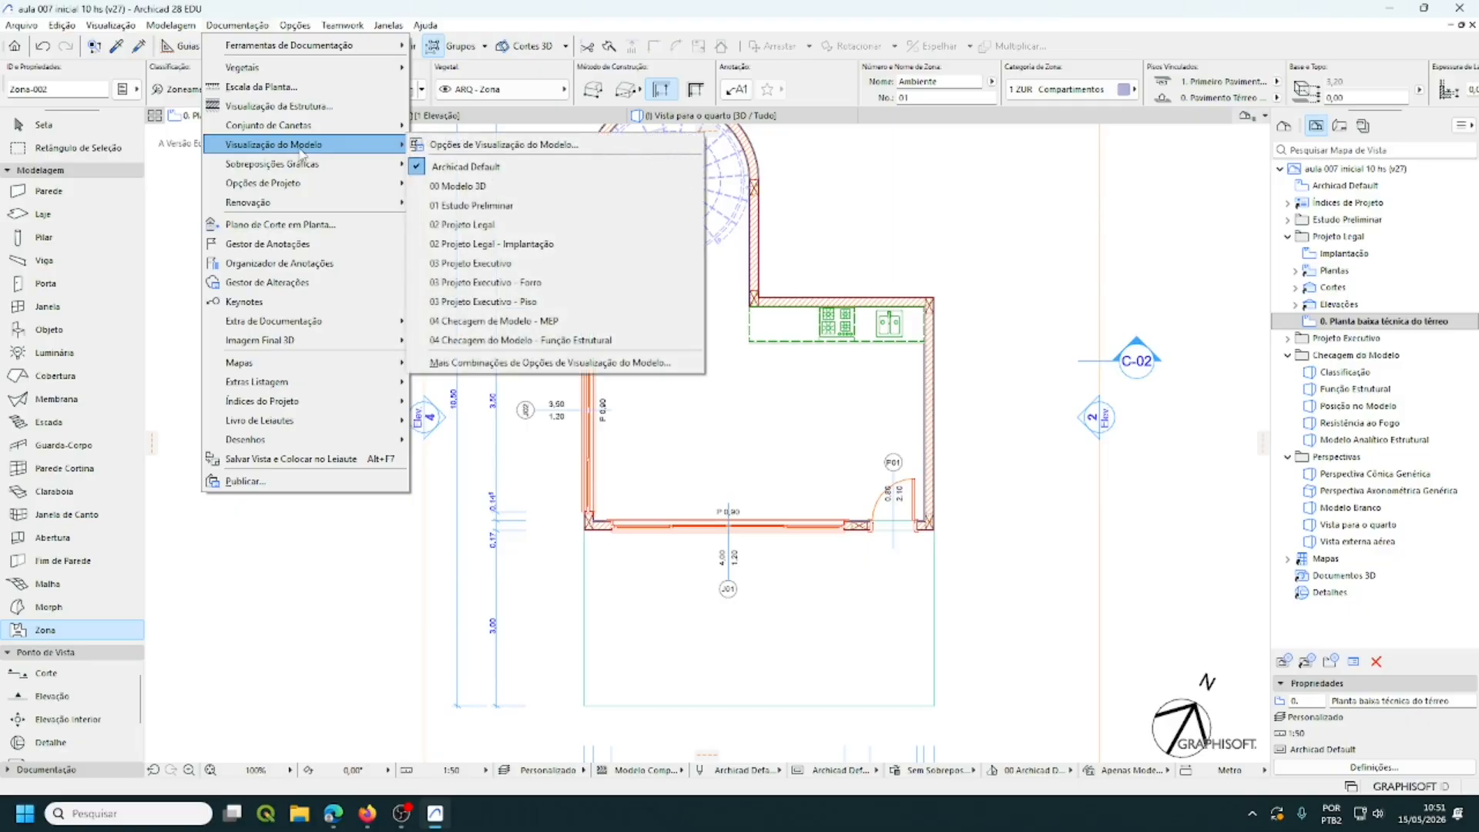
left_click(615, 148)
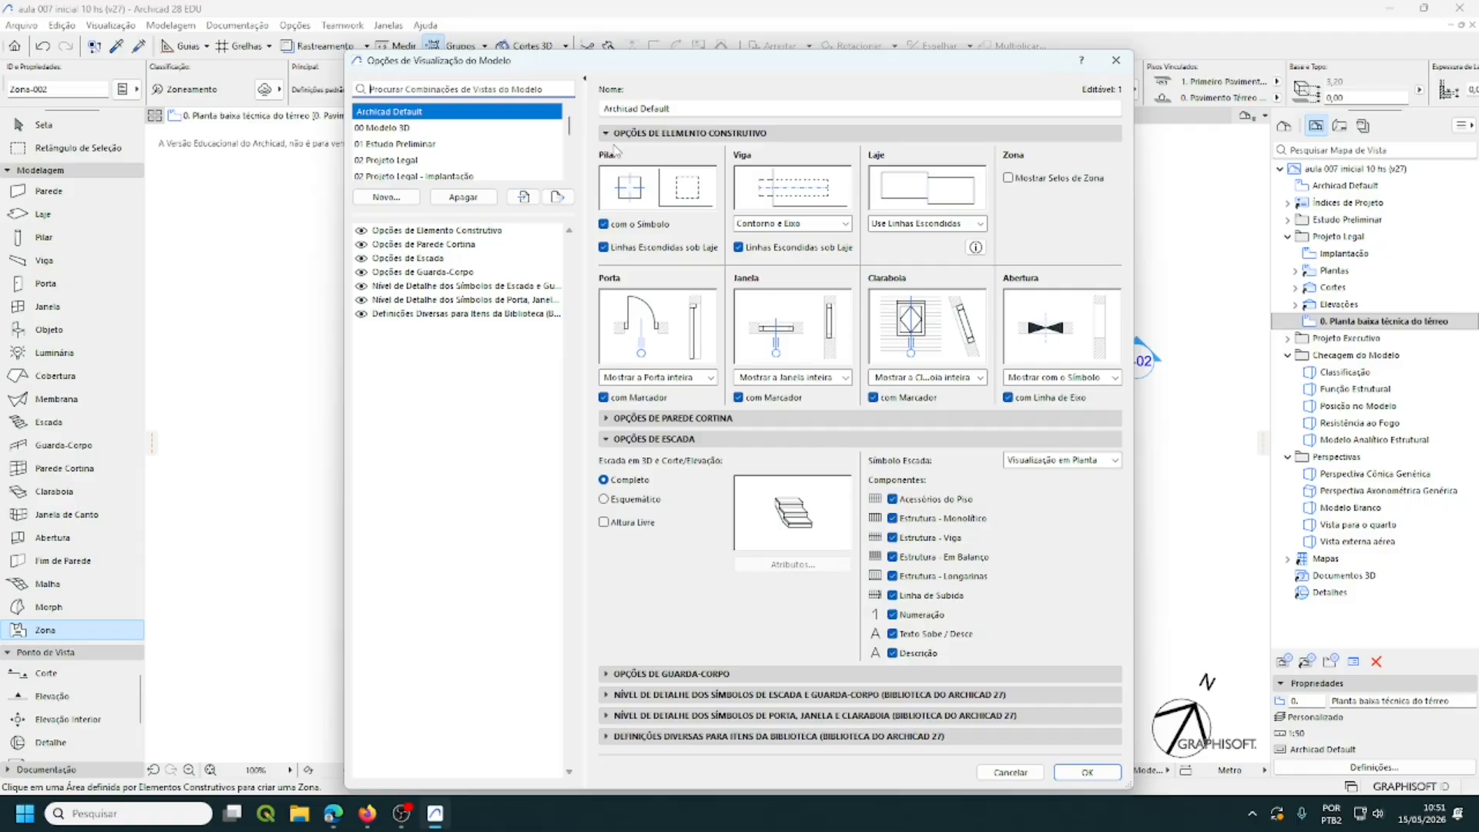
left_click(1009, 180)
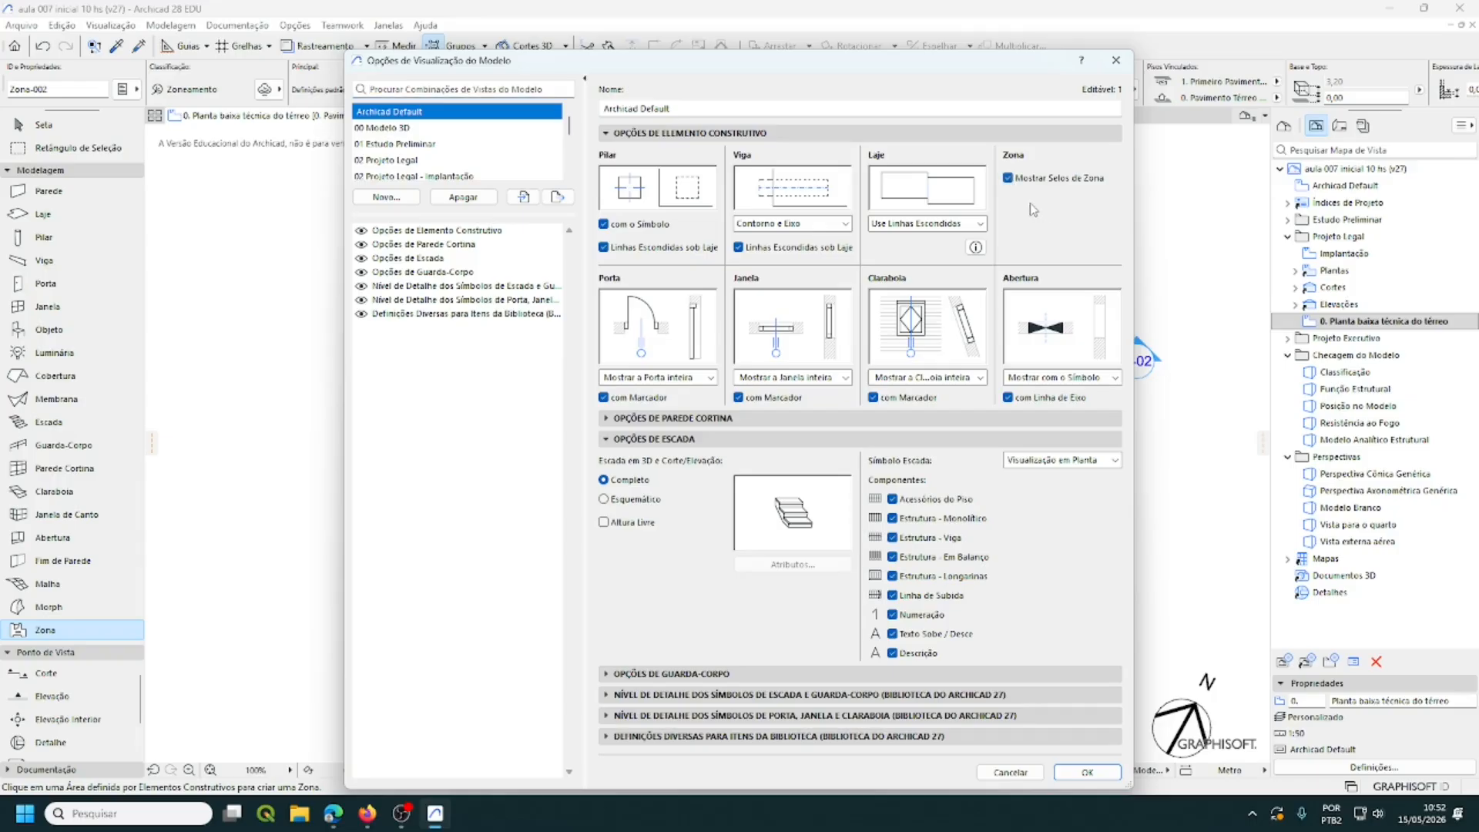
left_click(1087, 770)
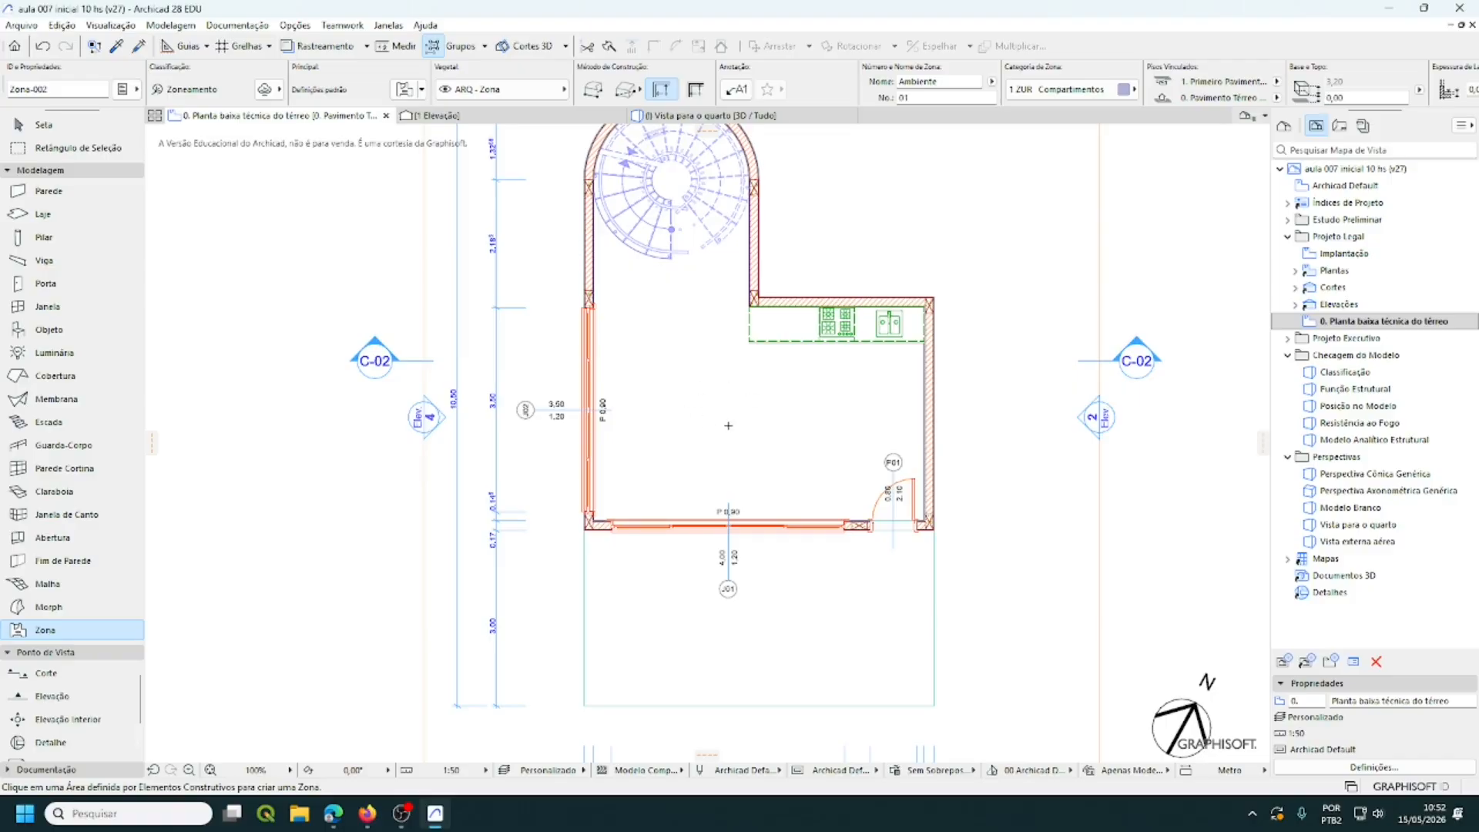
- Replace the Info Box zone name Ambiente with 'Estar / Jantar / Cozinha'
left_click(946, 79)
left_click_drag(947, 80, 878, 84)
type("Est")
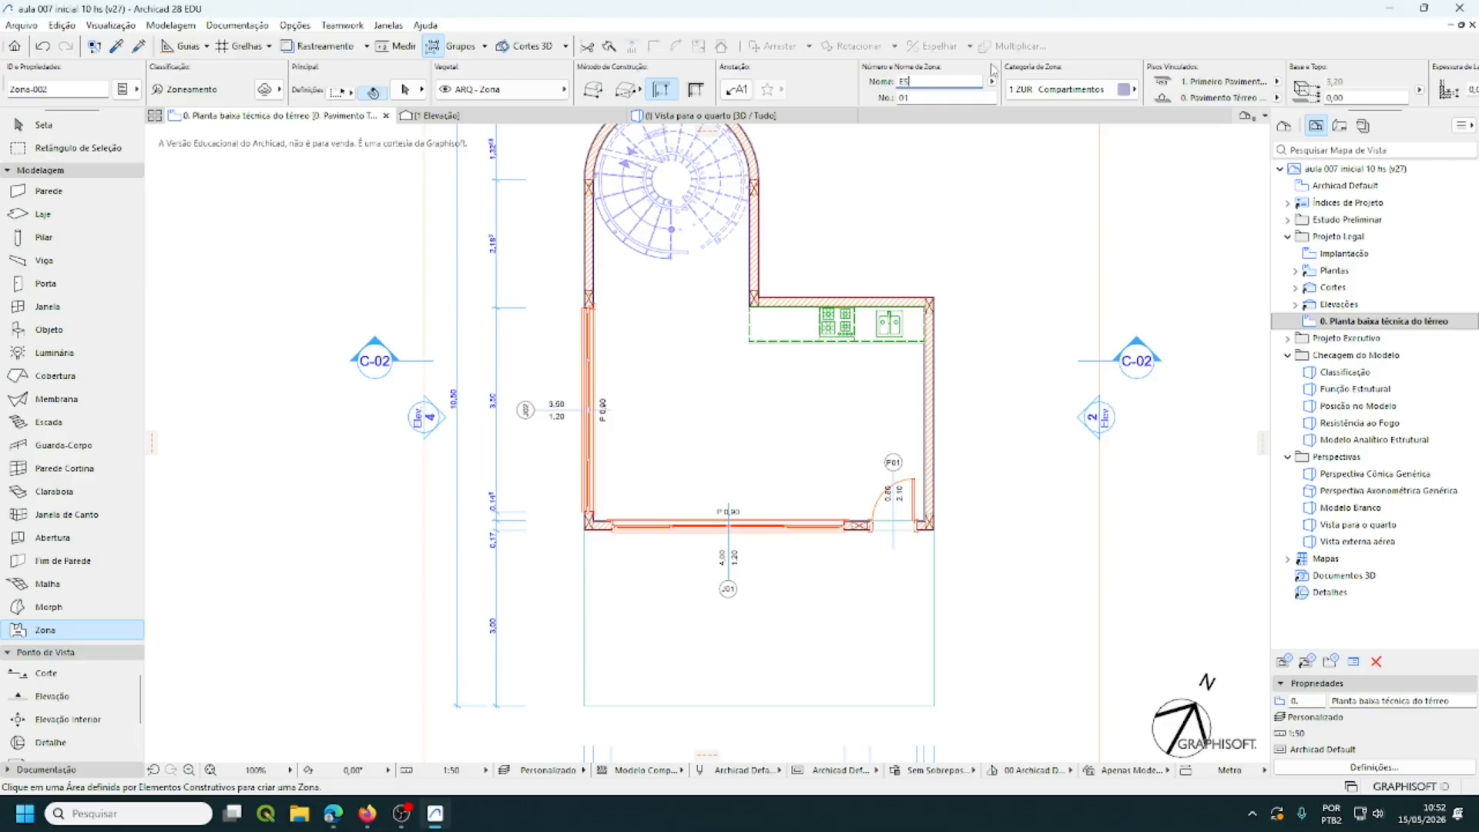
key("BackSpace")
key("BackSpace")
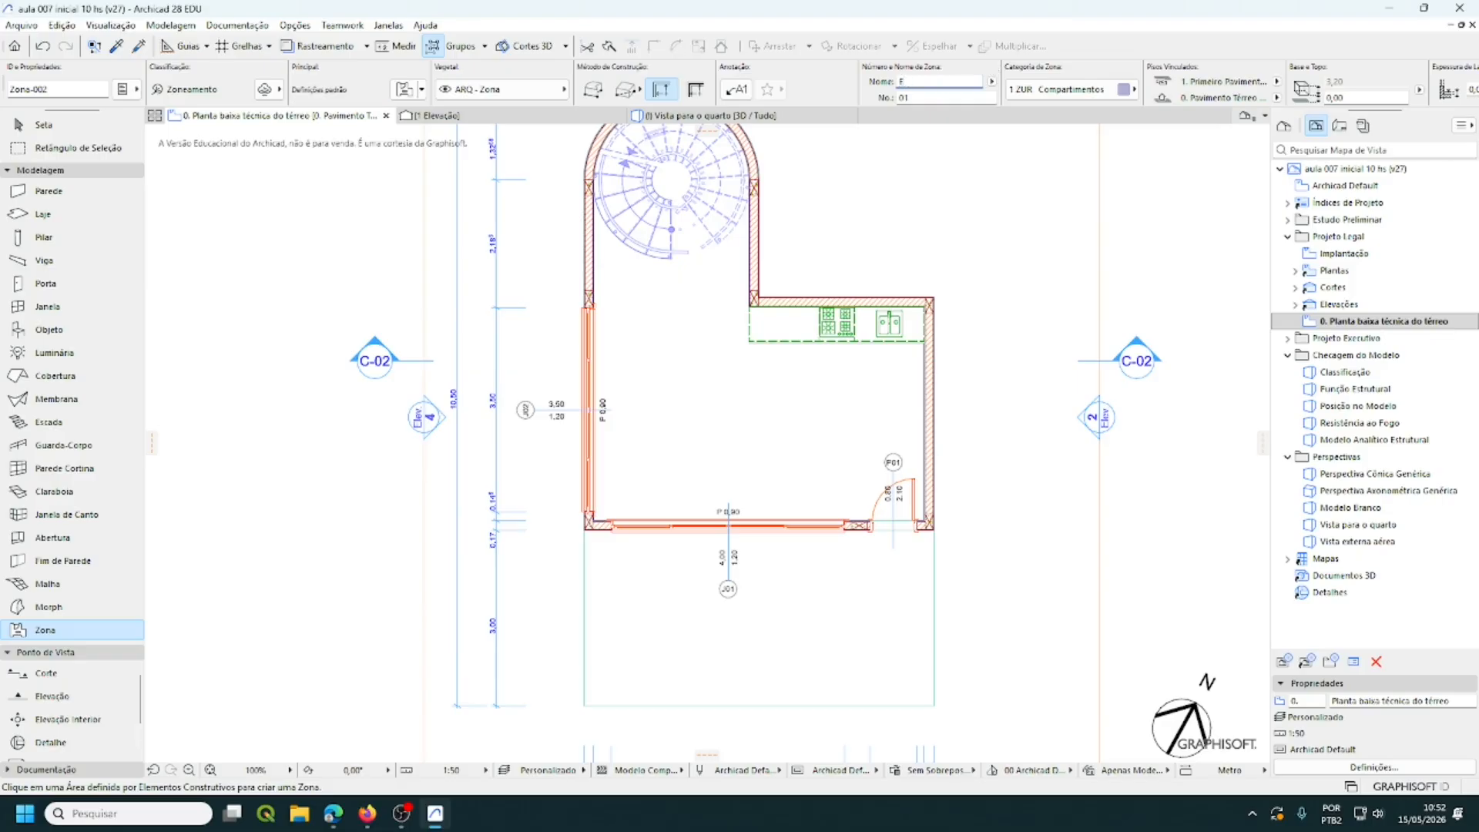
type("star / J")
type("antar")
type("/ ")
type("Co")
type("zinha")
- Place the 29,27 m² Estar / Jantar / Cozinha zone in the living room, then name the next zone 'Varanda / Deck'
left_click(731, 410)
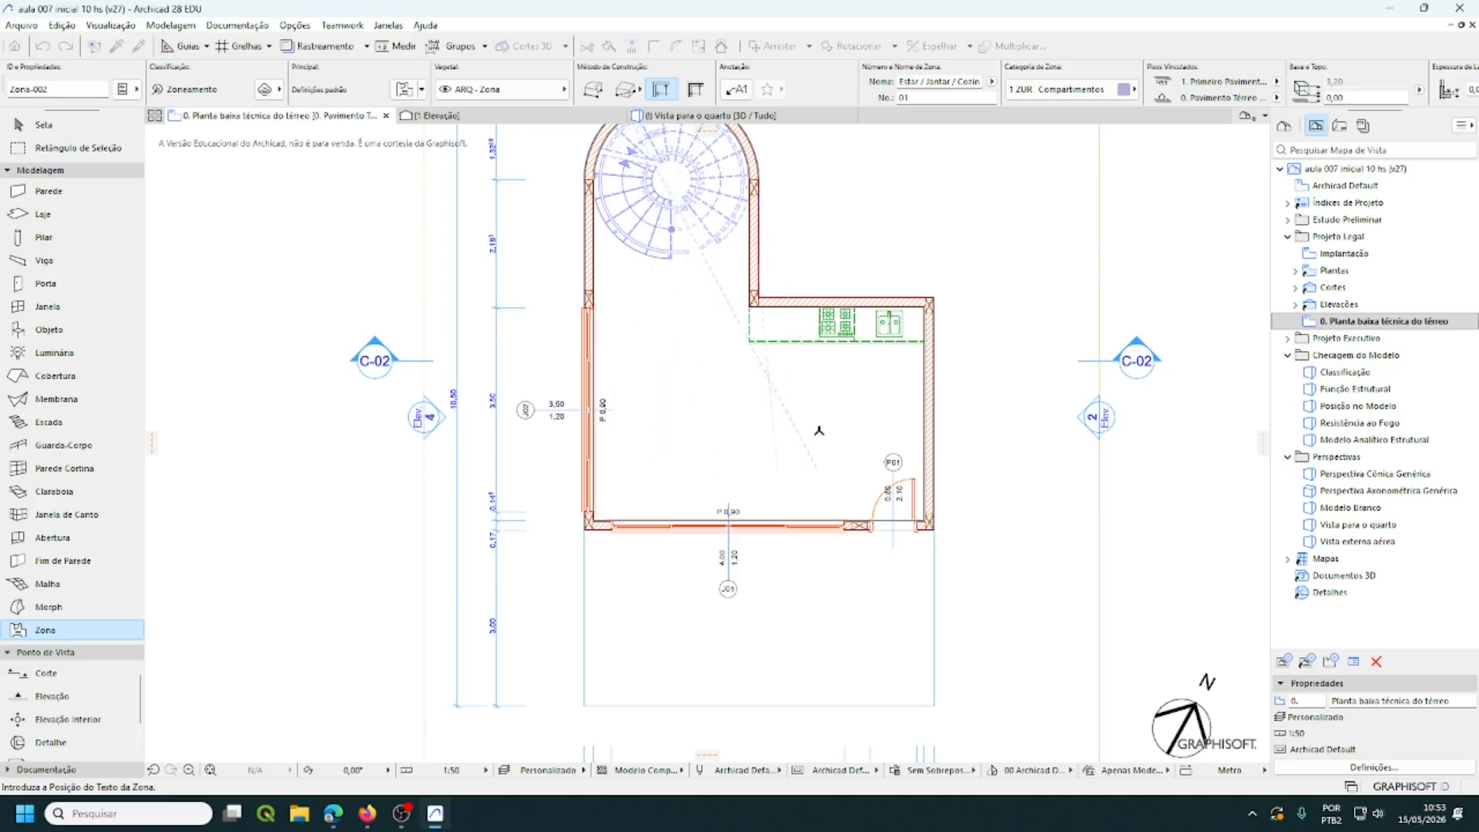
left_click(681, 403)
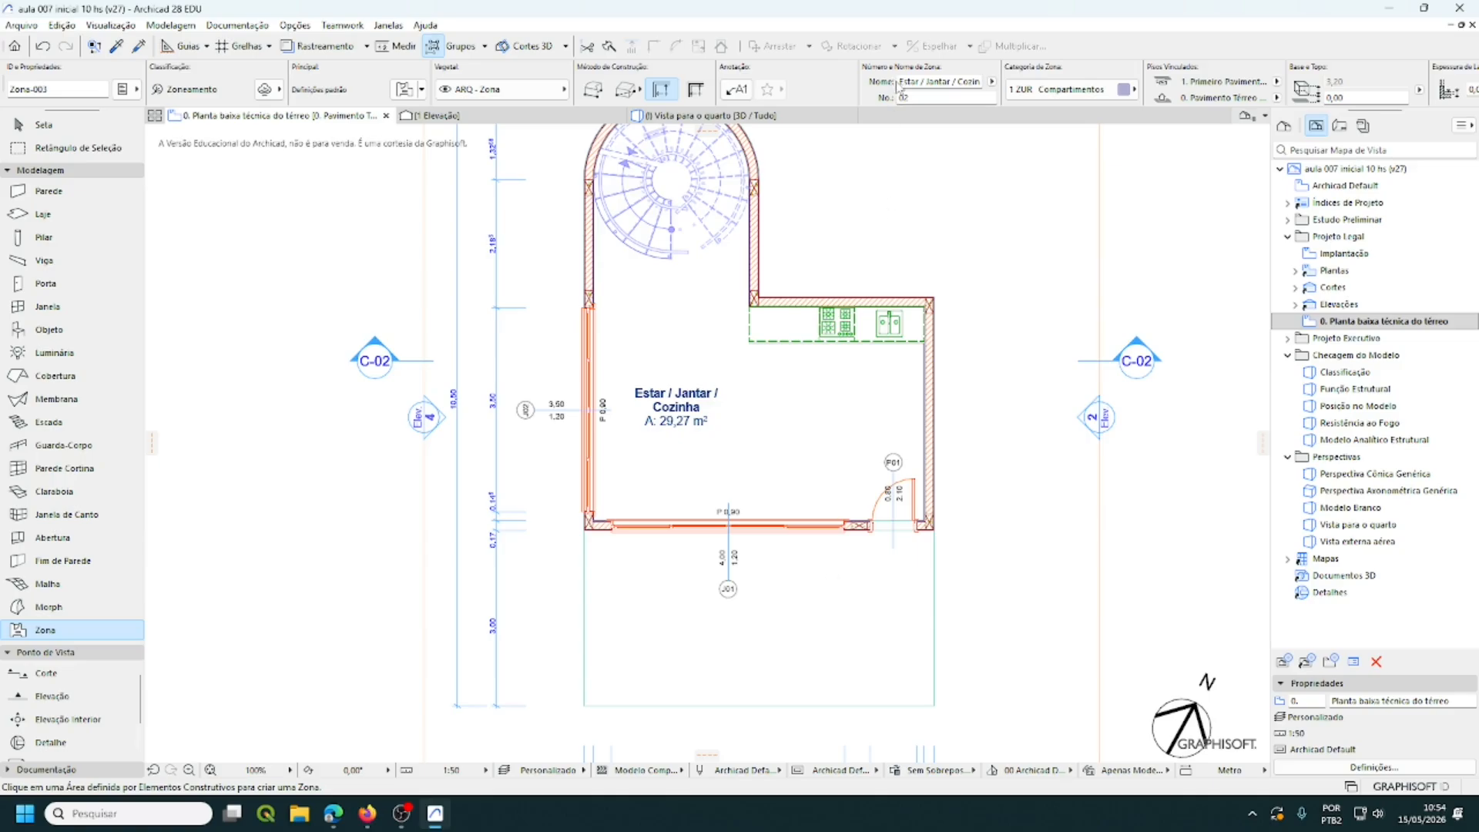
left_click_drag(898, 87, 994, 91)
type("Varanda / Deck")
- Draw a rectangular 18,00 m² Varanda / Deck zone below the living room and place its stamp
middle_click_drag(819, 231, 825, 276)
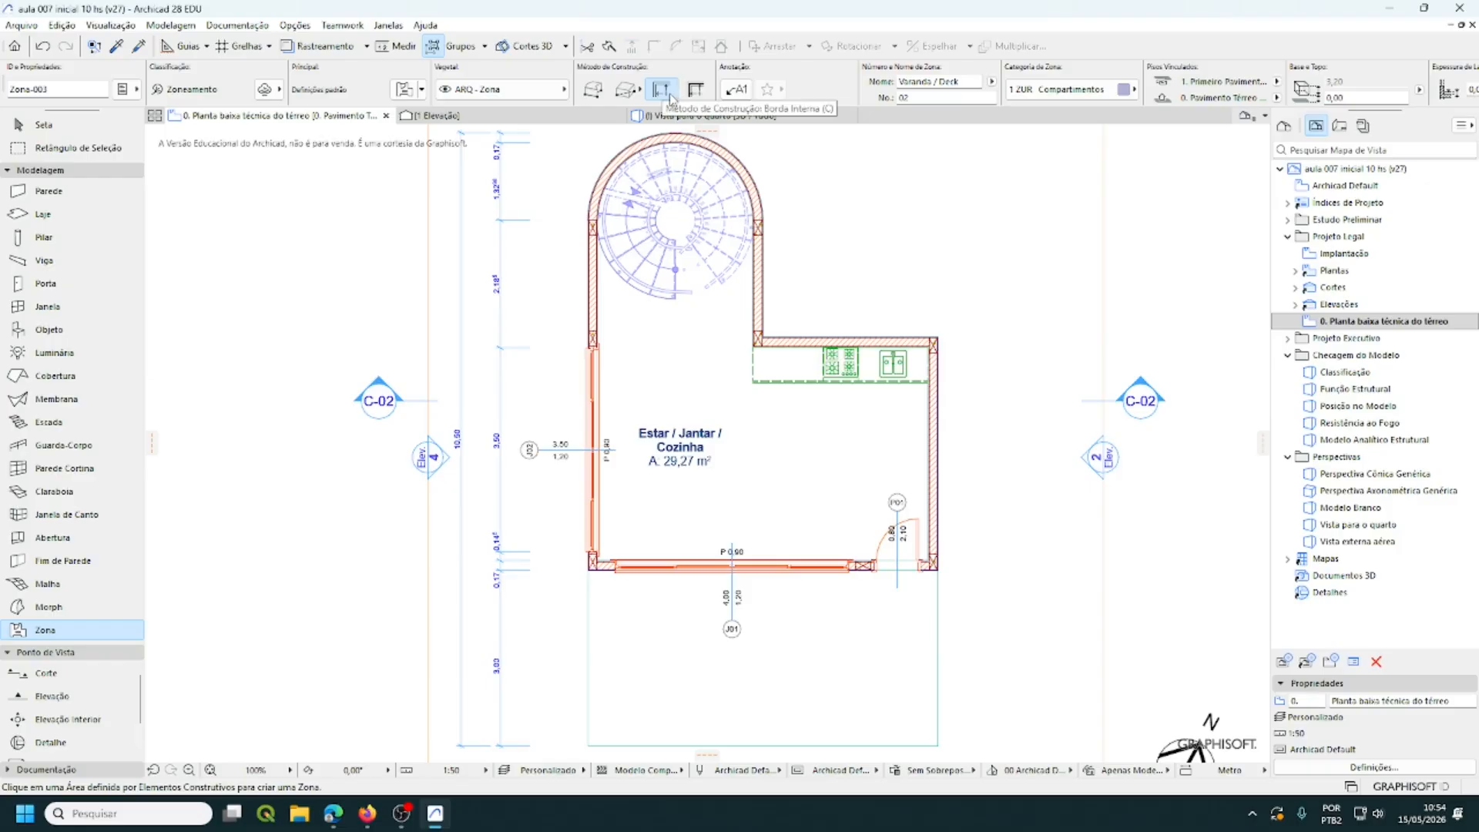
left_click(622, 91)
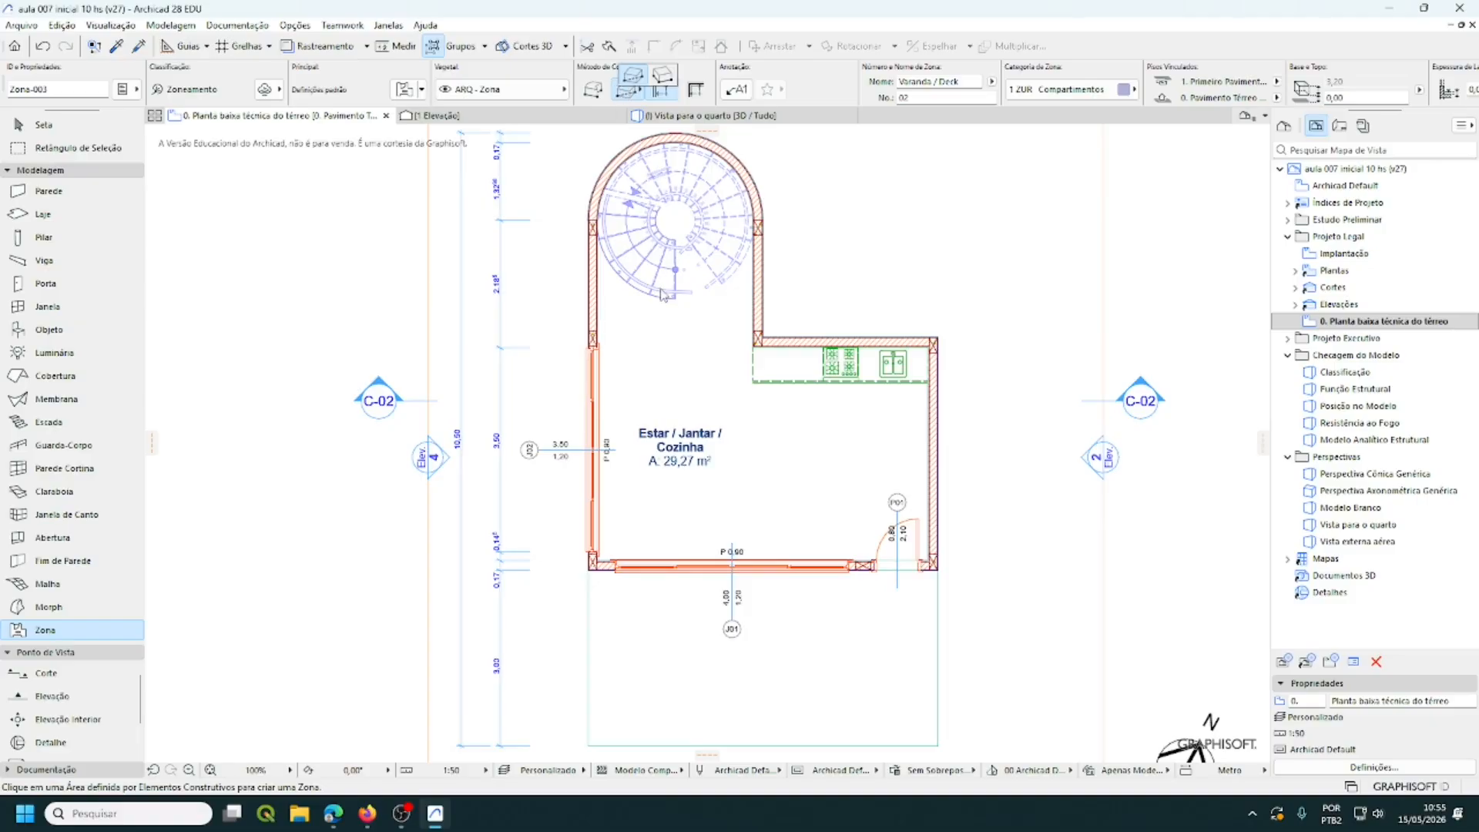
left_click(630, 76)
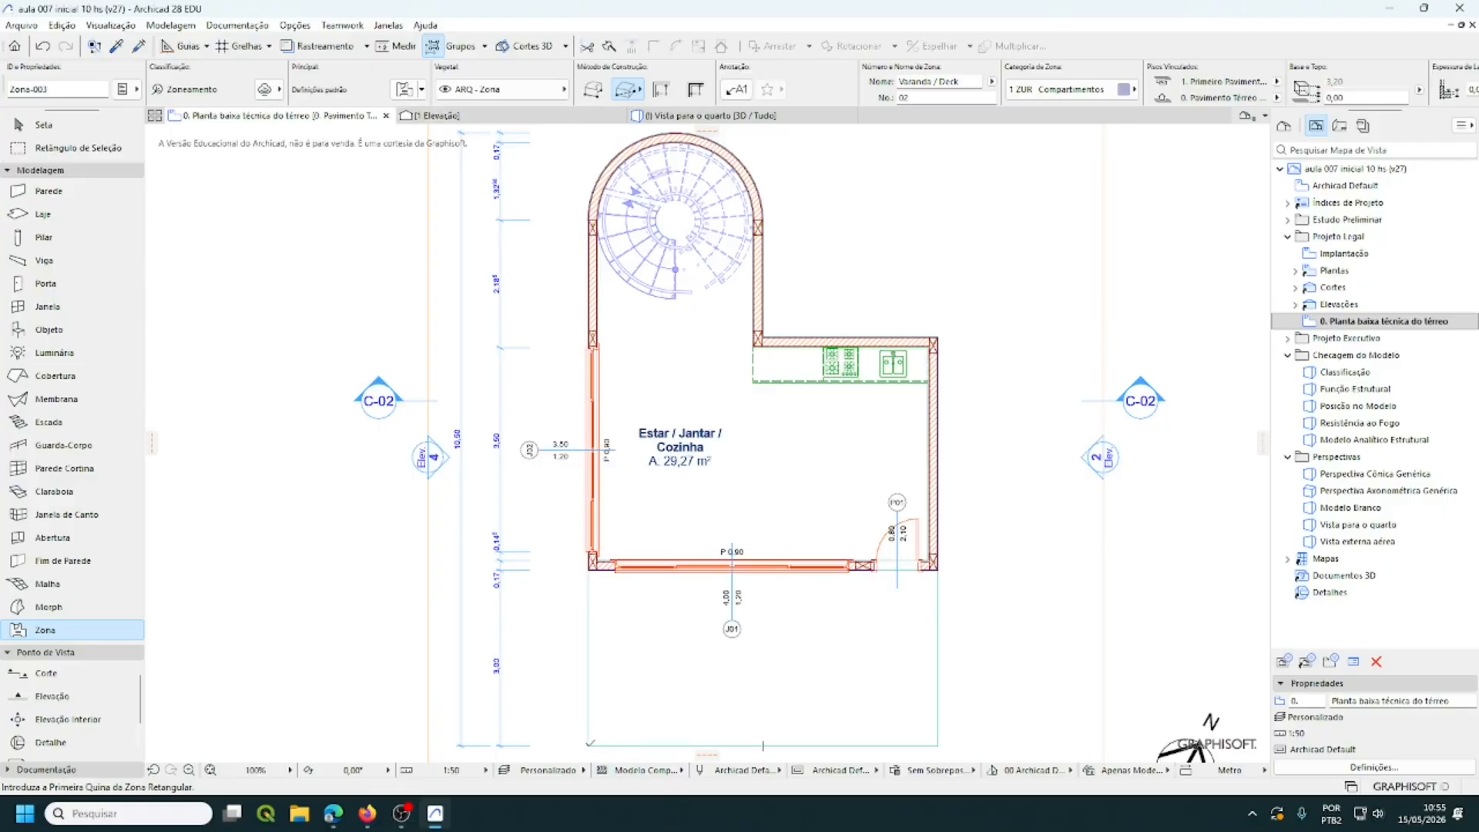
left_click(588, 745)
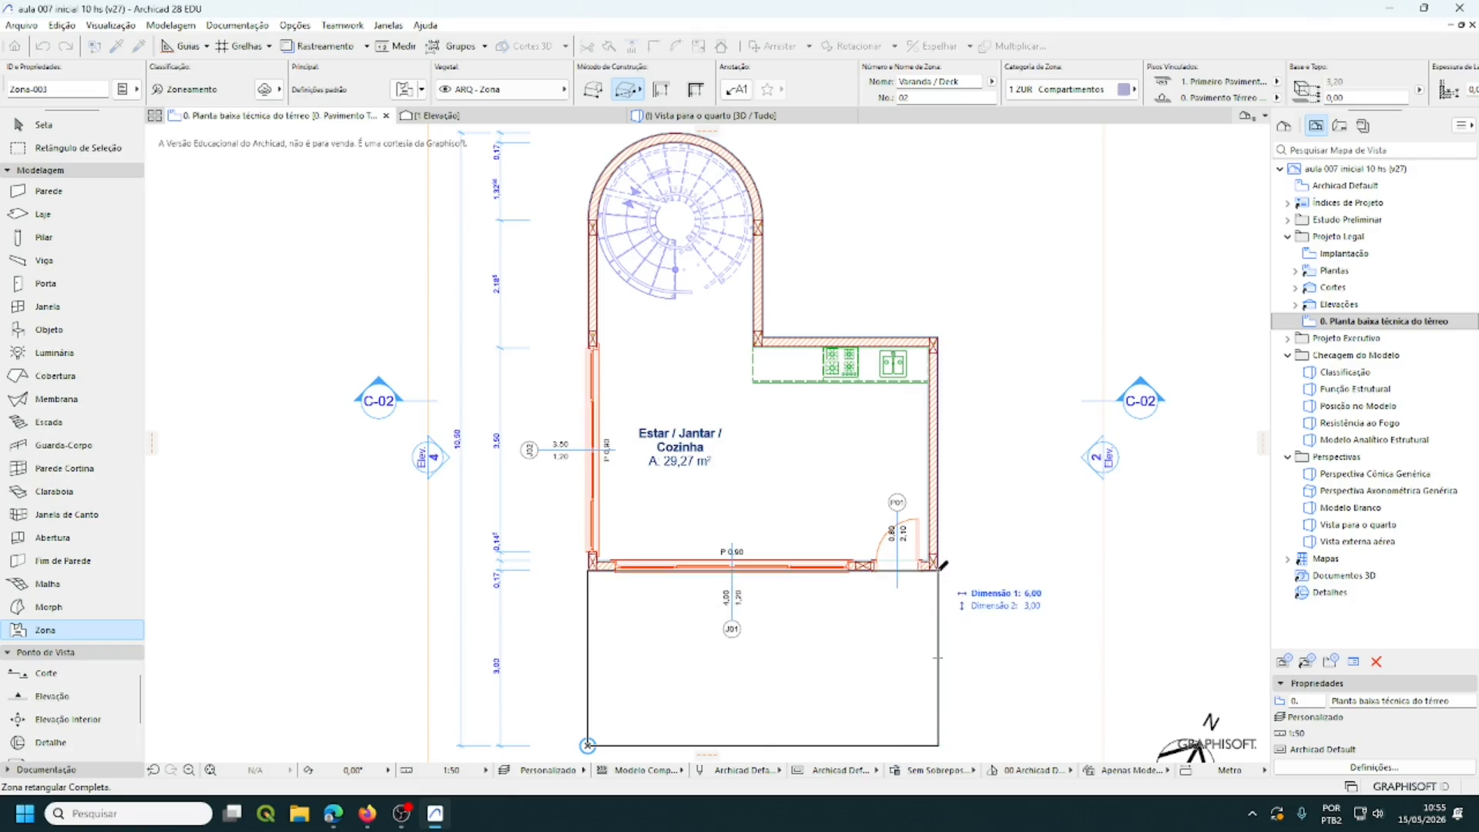
left_click(939, 570)
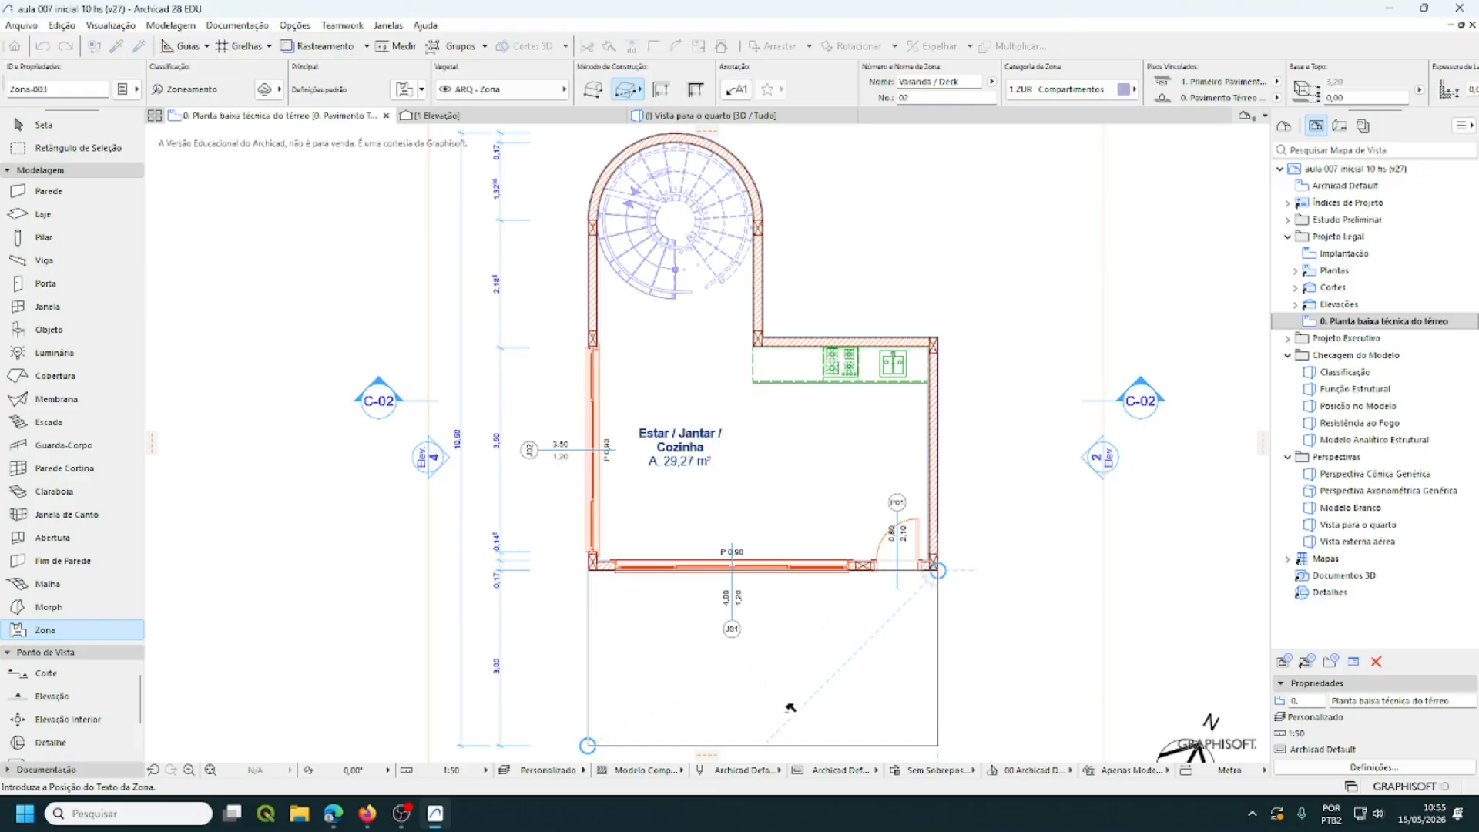
left_click(696, 672)
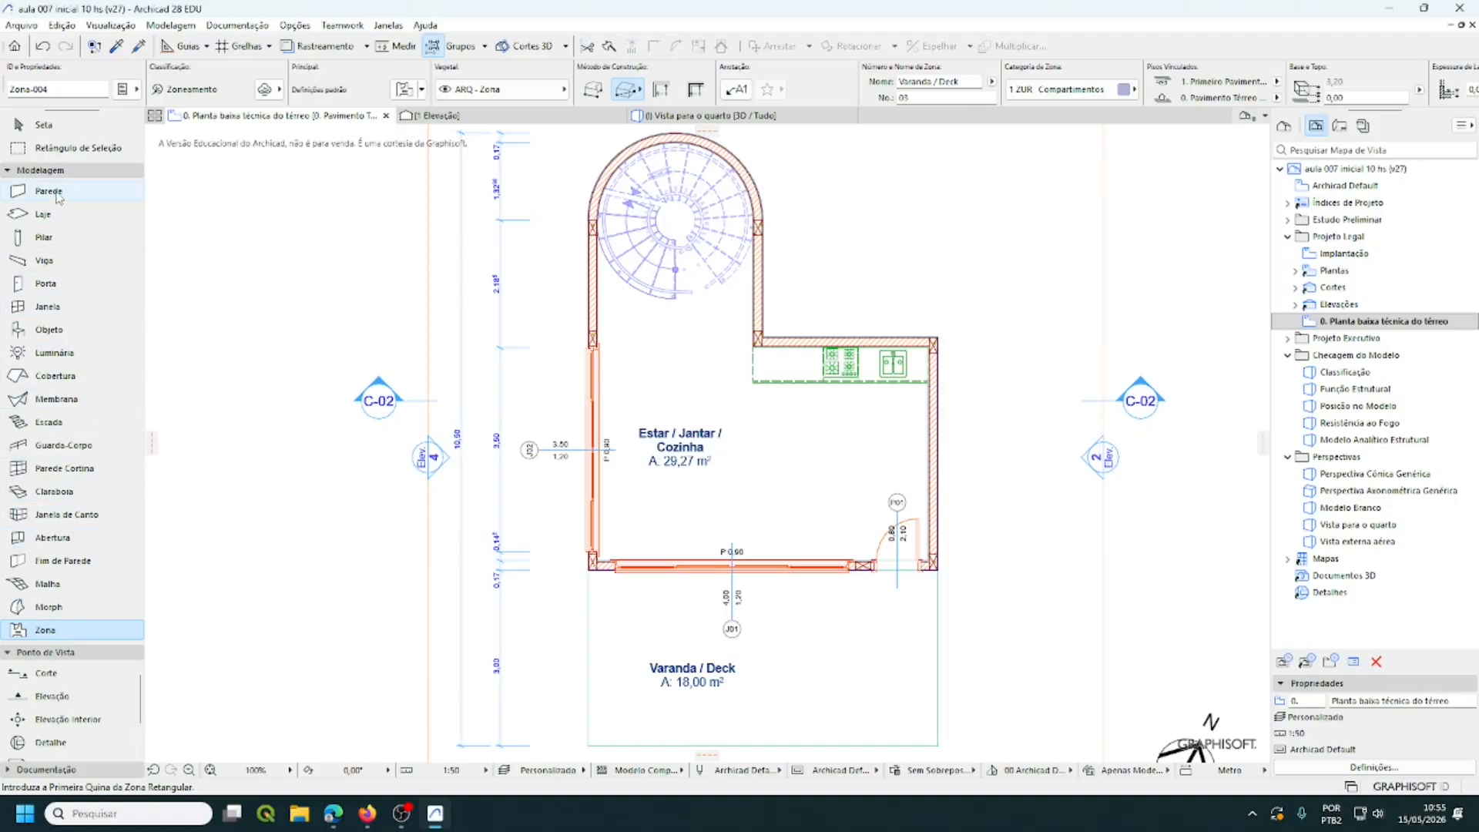
- Activate the Cota de Nível (Level Dimension) tool from the Toolbox's Documentação group
left_click(51, 170)
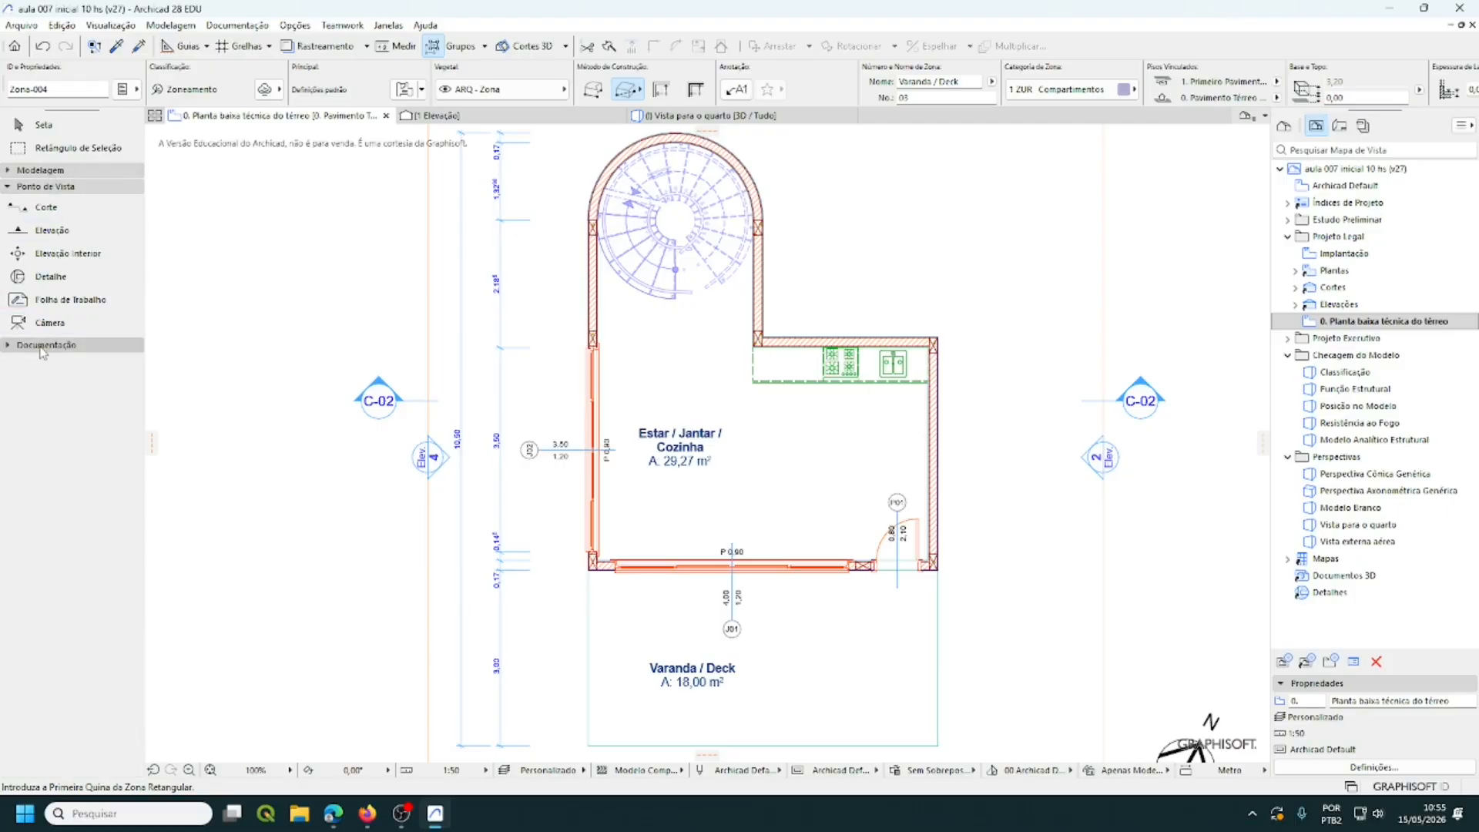
left_click(43, 345)
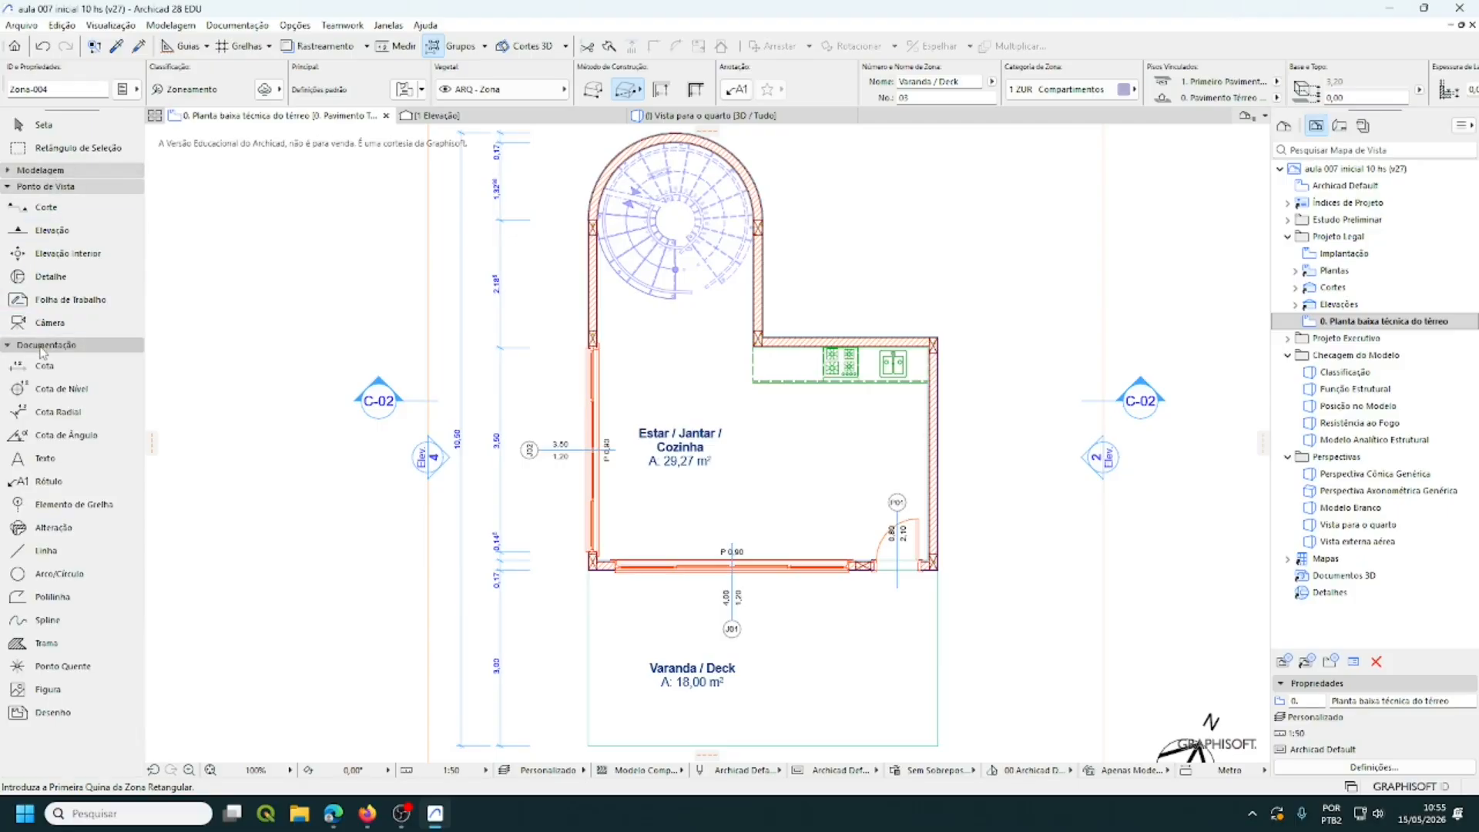
left_click(75, 391)
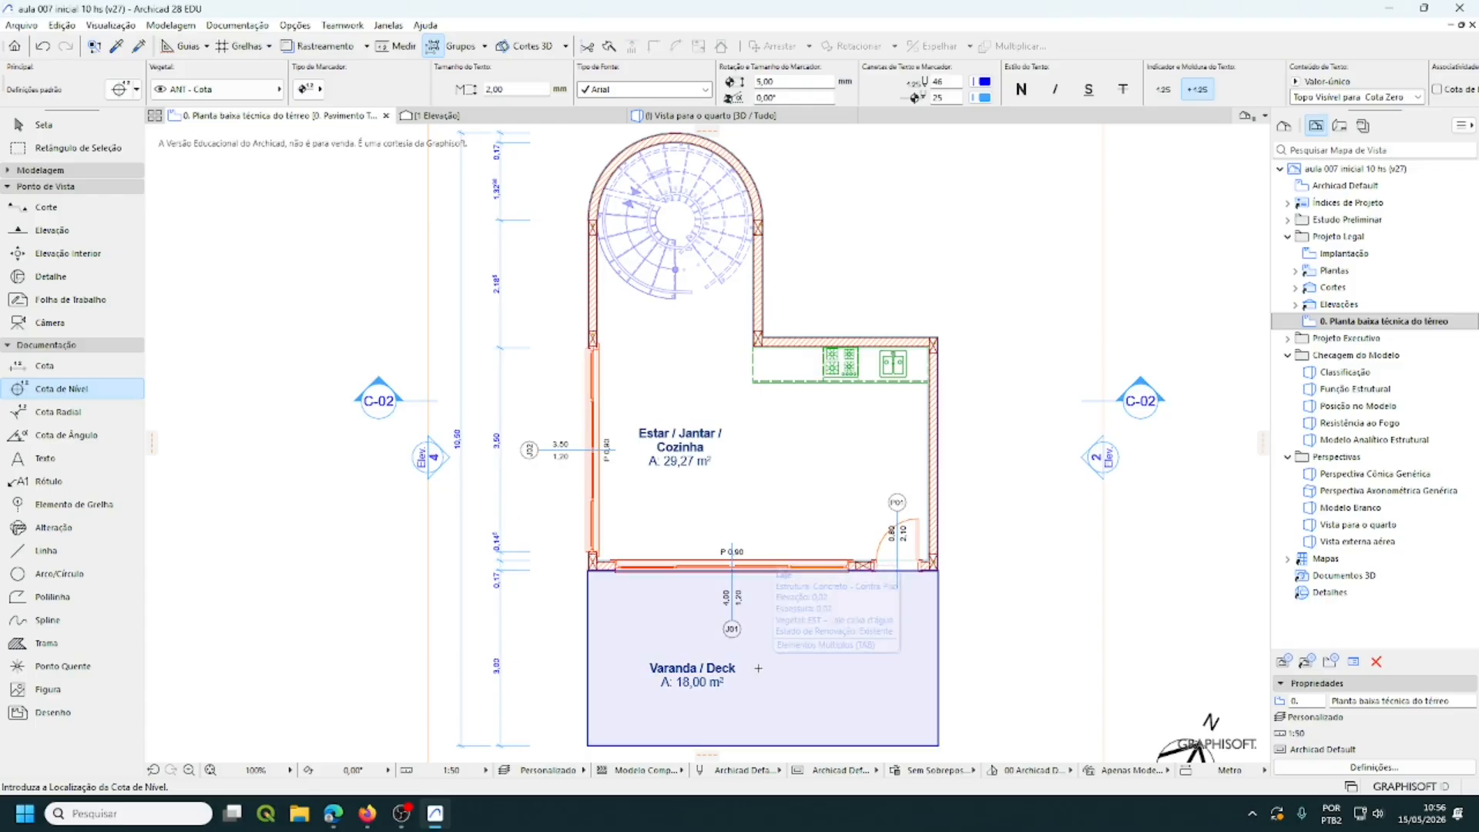
- Place level marks of +0.02 on the Varanda / Deck and +0.05 in Estar / Jantar
left_click(758, 667)
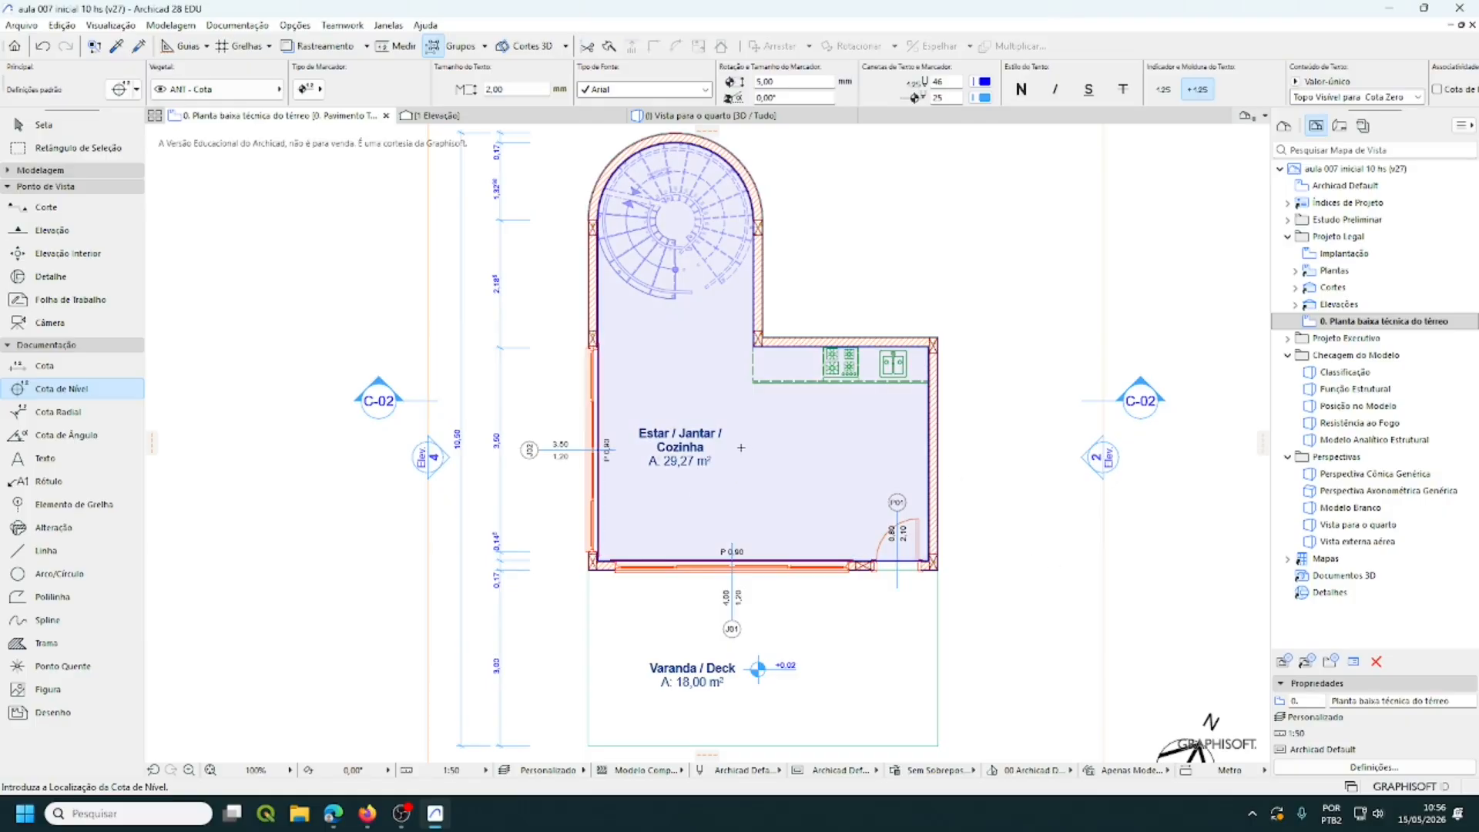
left_click(735, 450)
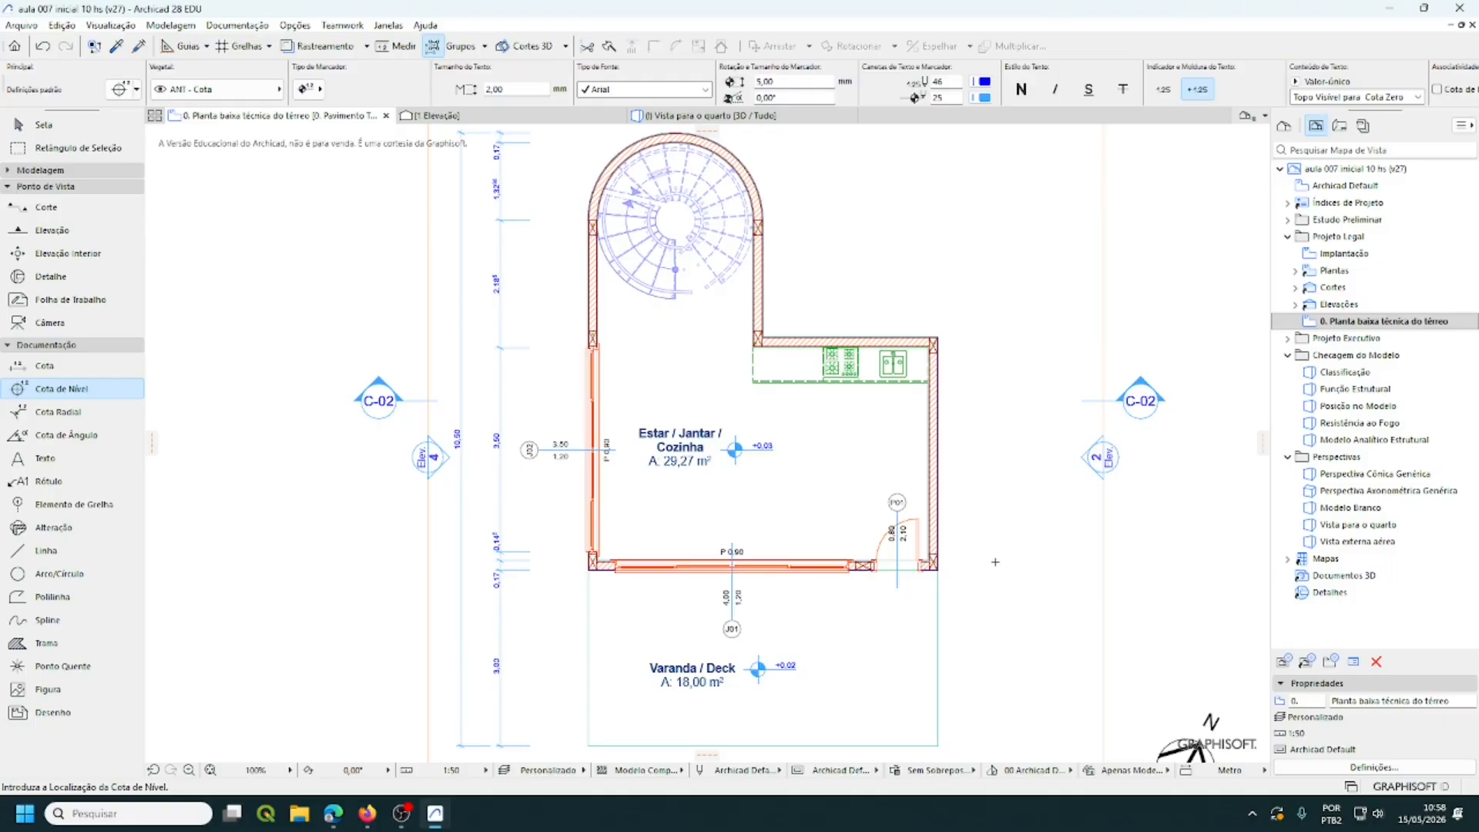
- Overwrite the ground-floor plan view with the current window settings, then show the Project Map
right_click(1352, 325)
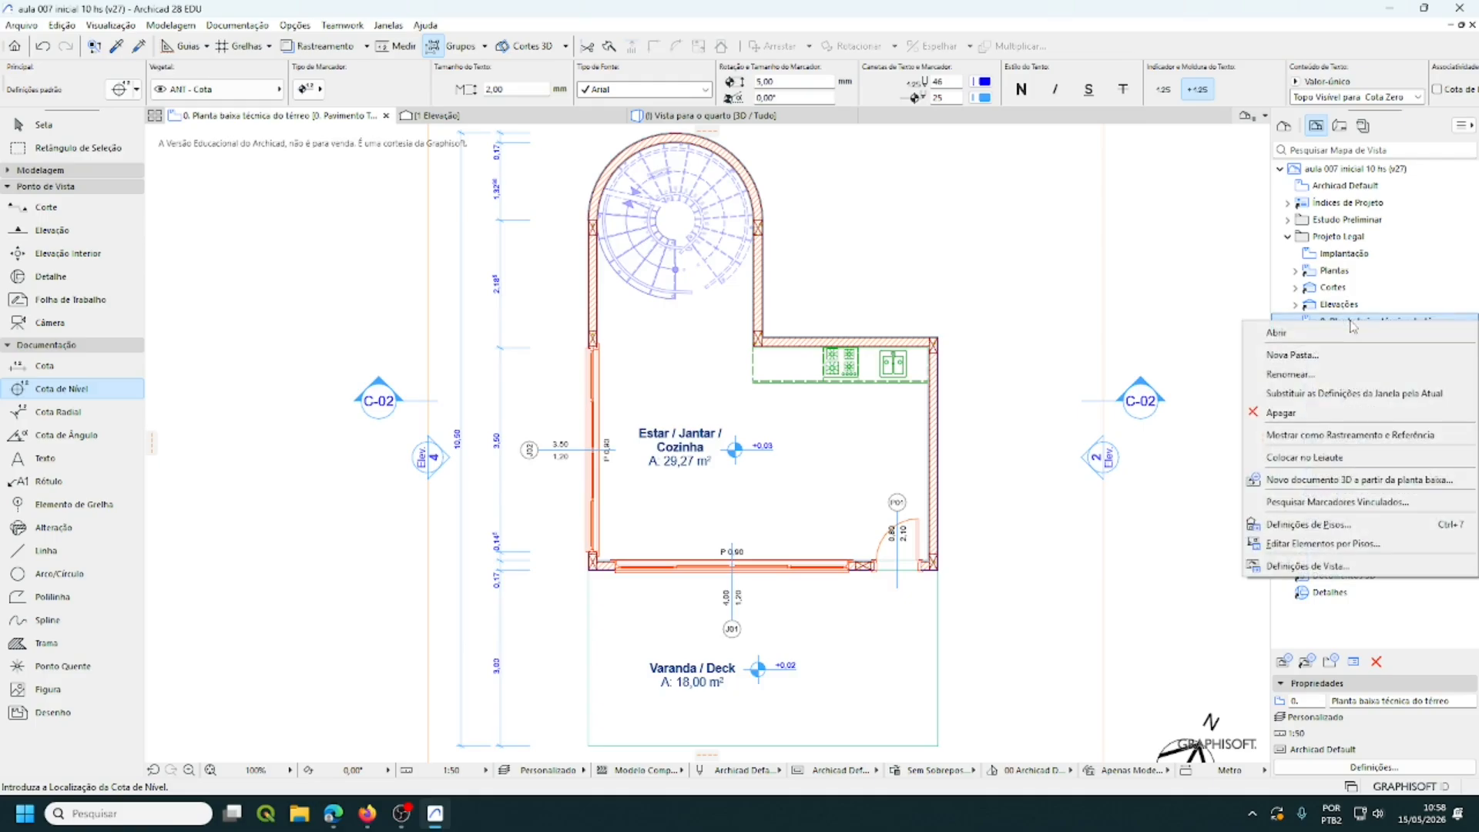
left_click(1383, 402)
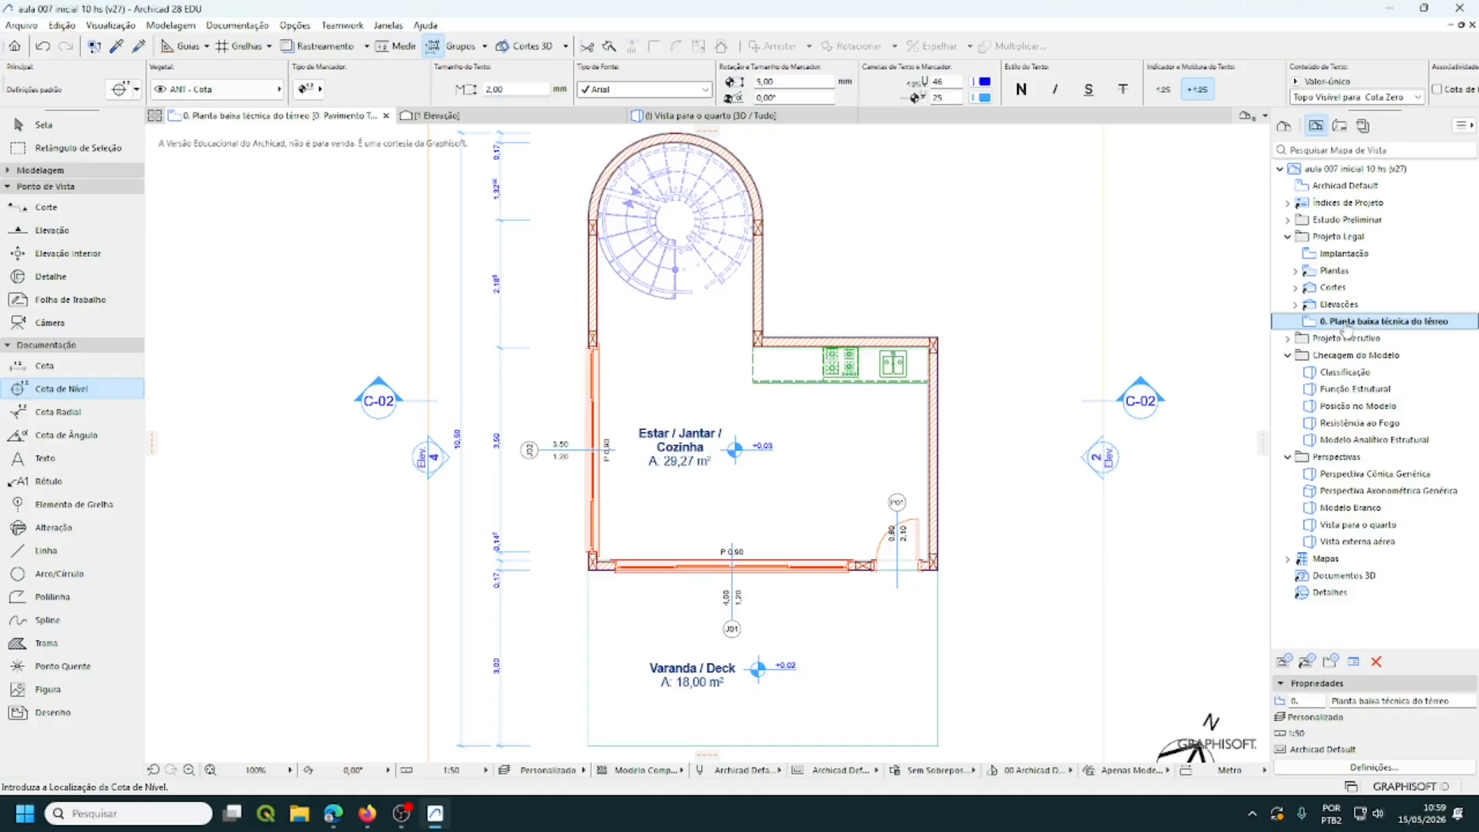
right_click(1346, 332)
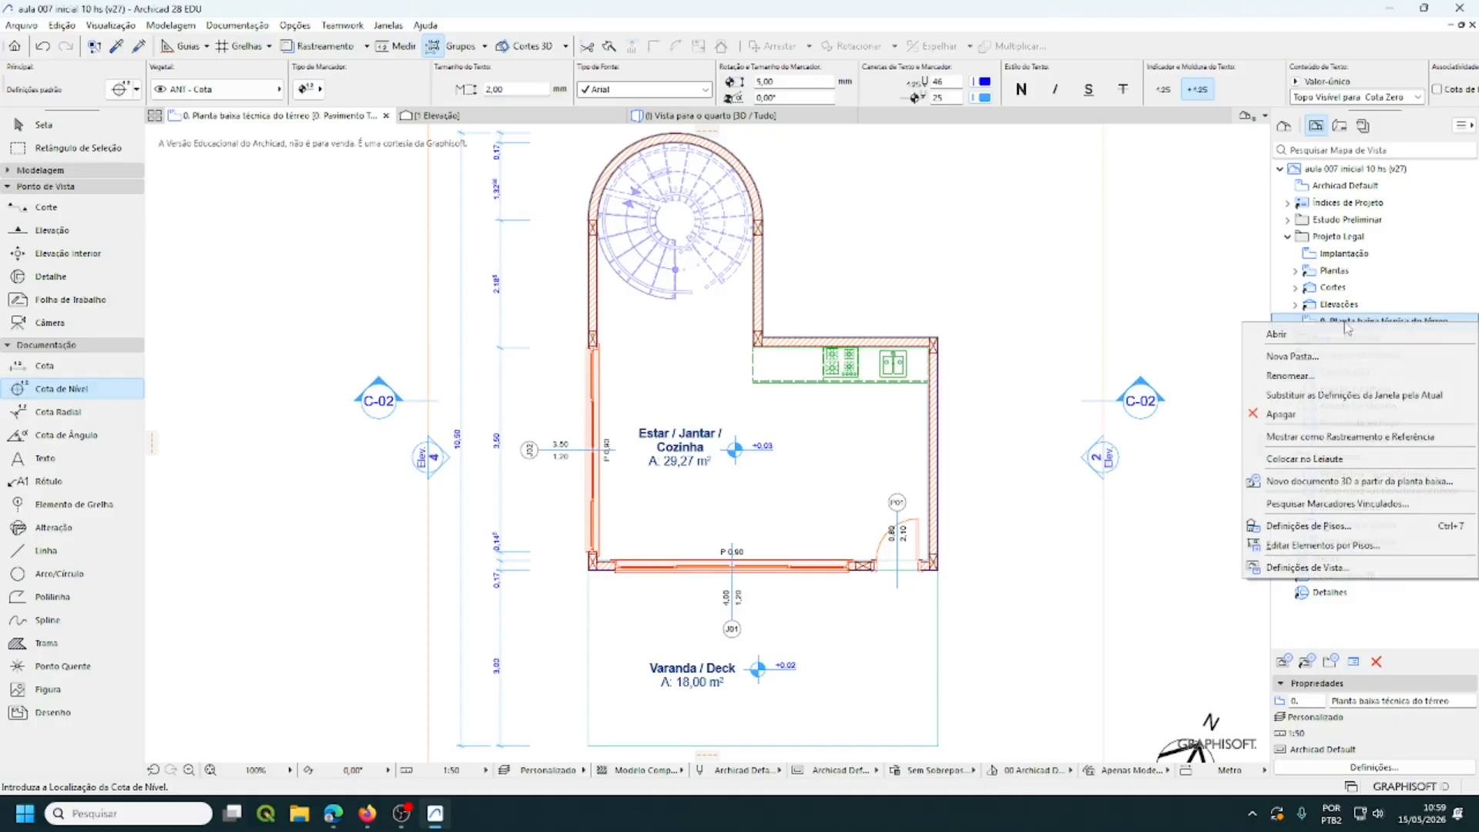
left_click(1393, 400)
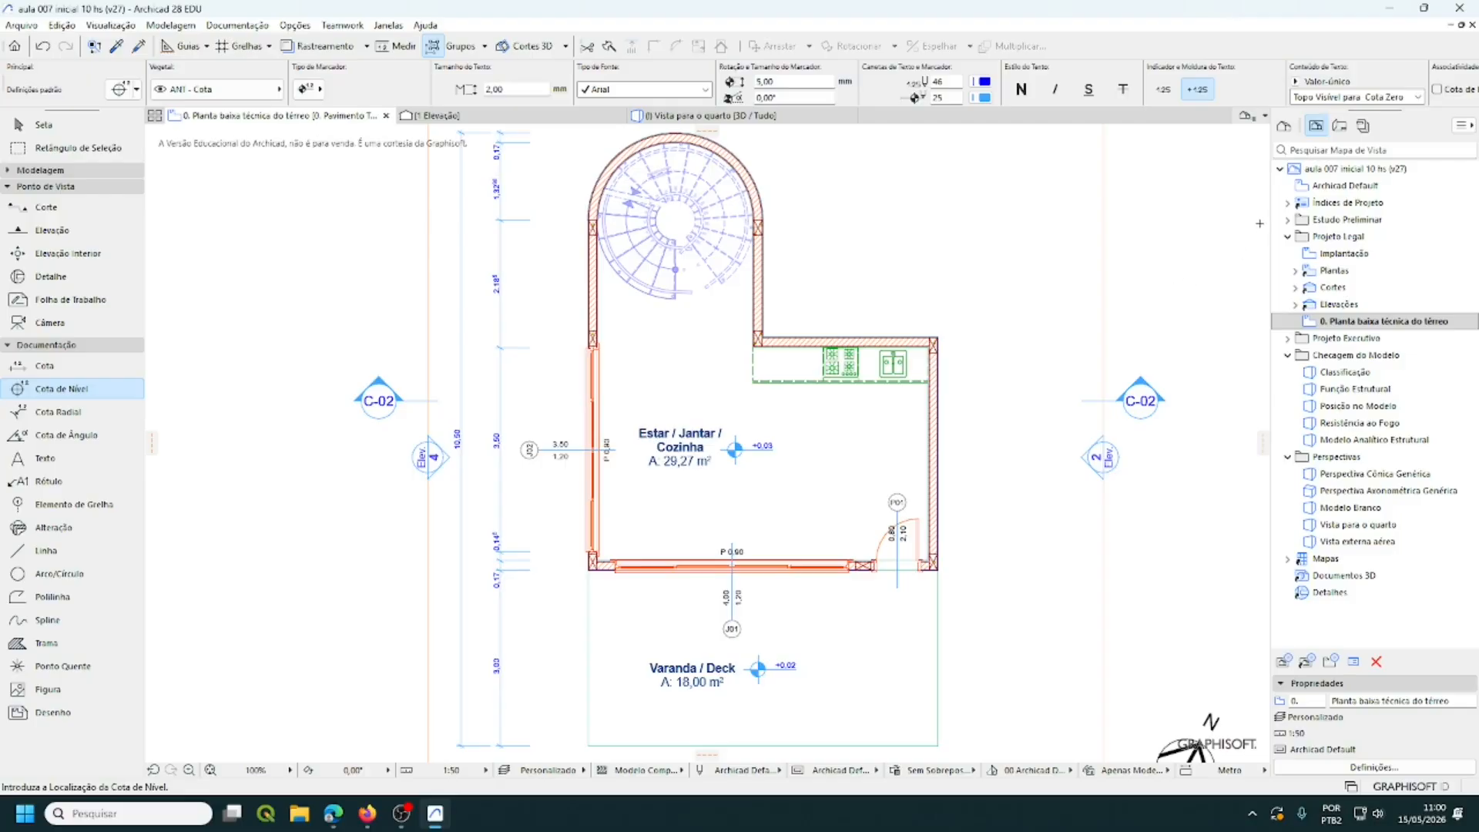
left_click(1284, 127)
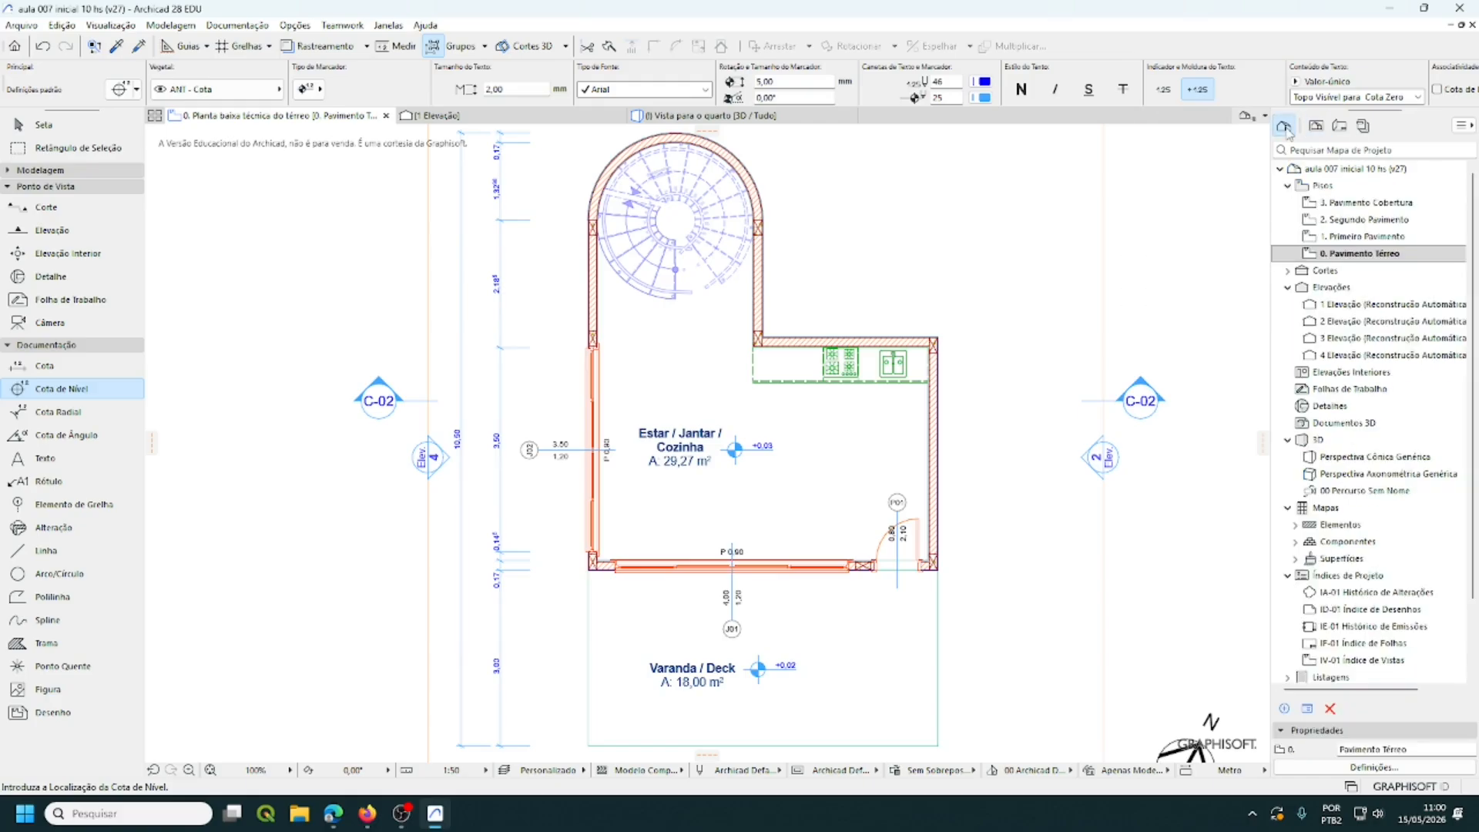
- Open the 1. Primeiro Pavimento plan and select the bathroom washbasin, toilet and shower cabin
double_click(1363, 237)
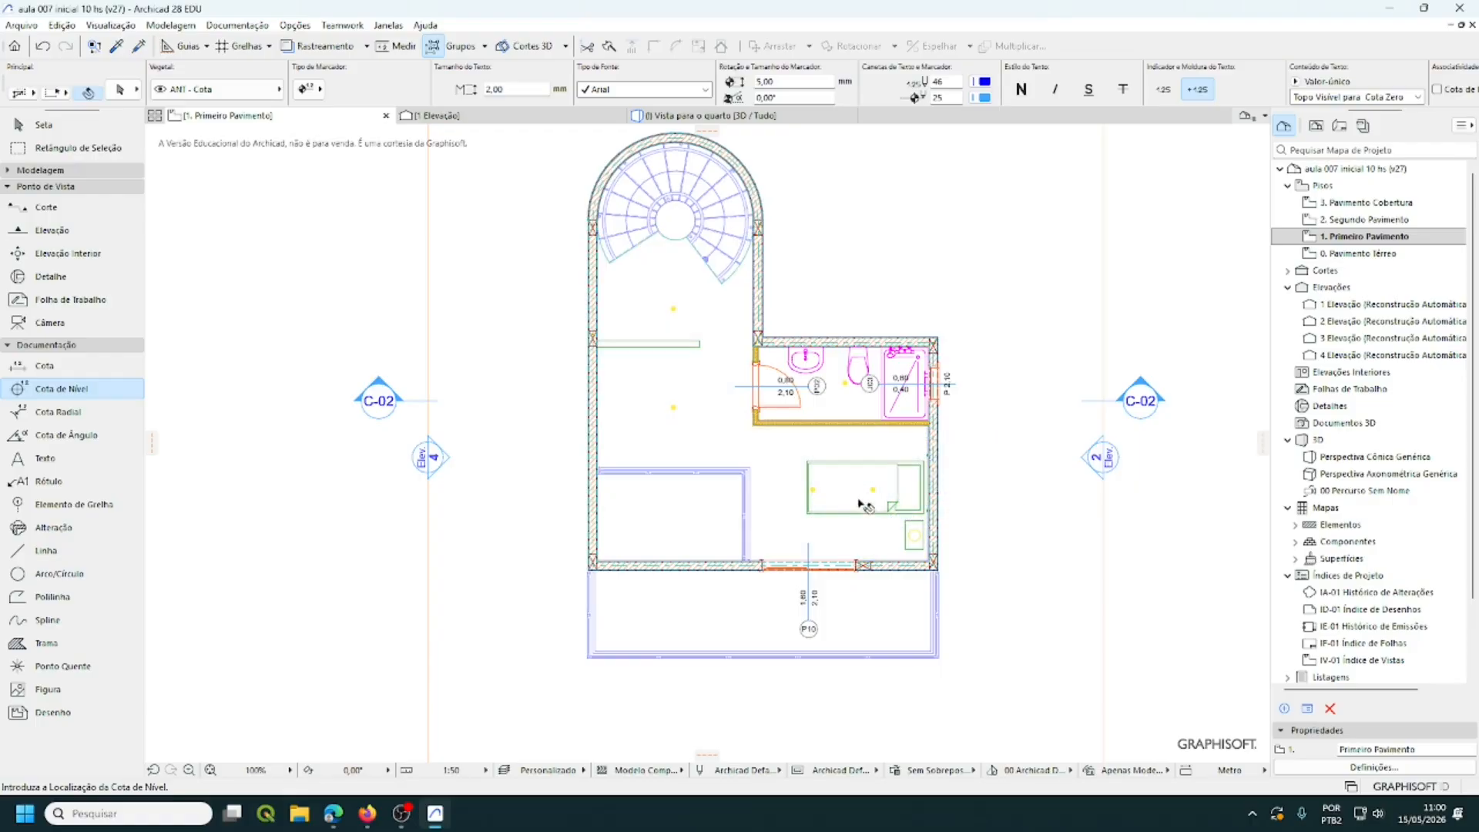
left_click(805, 364)
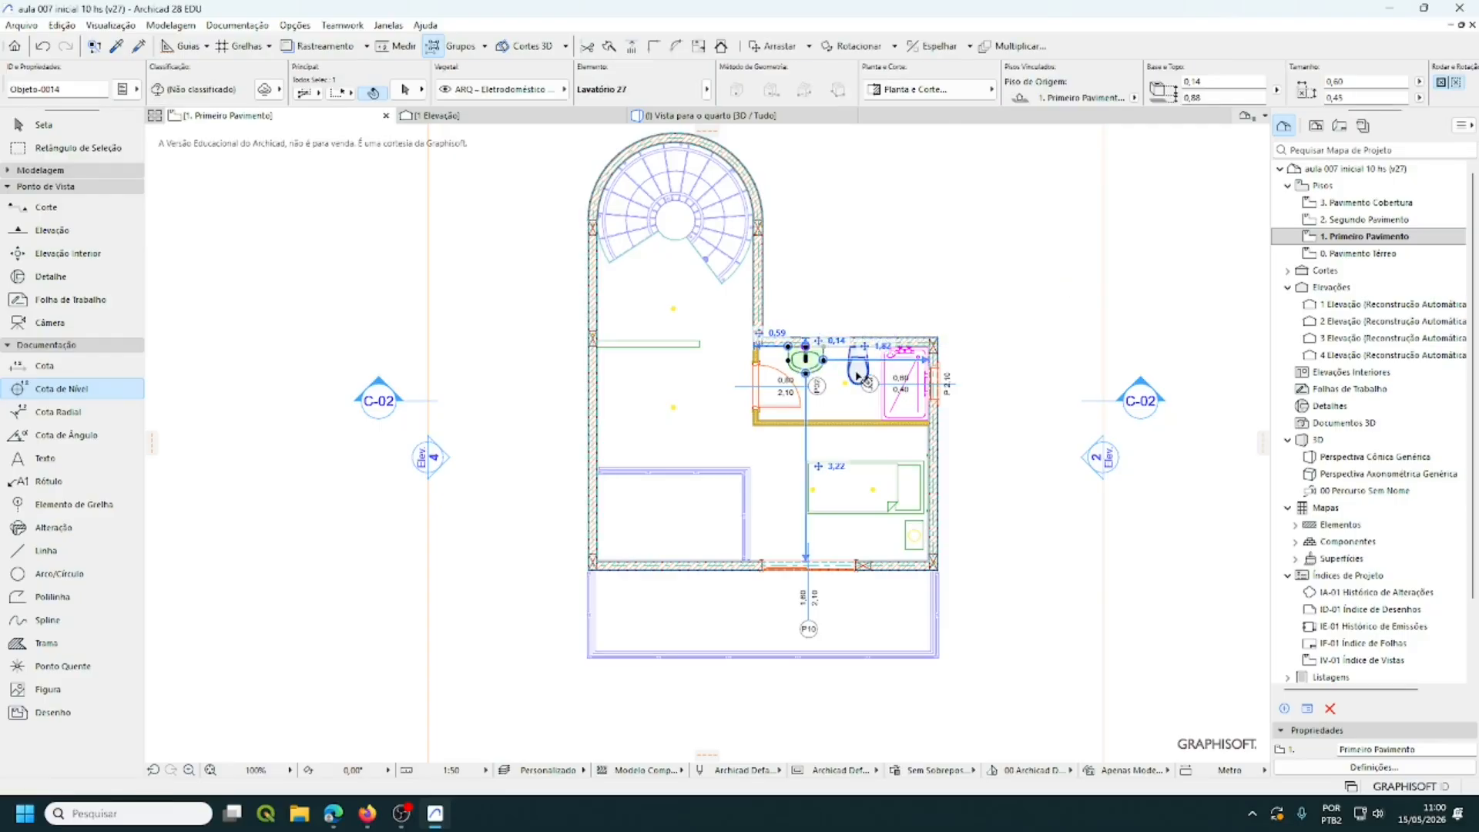
left_click(858, 371, "shift")
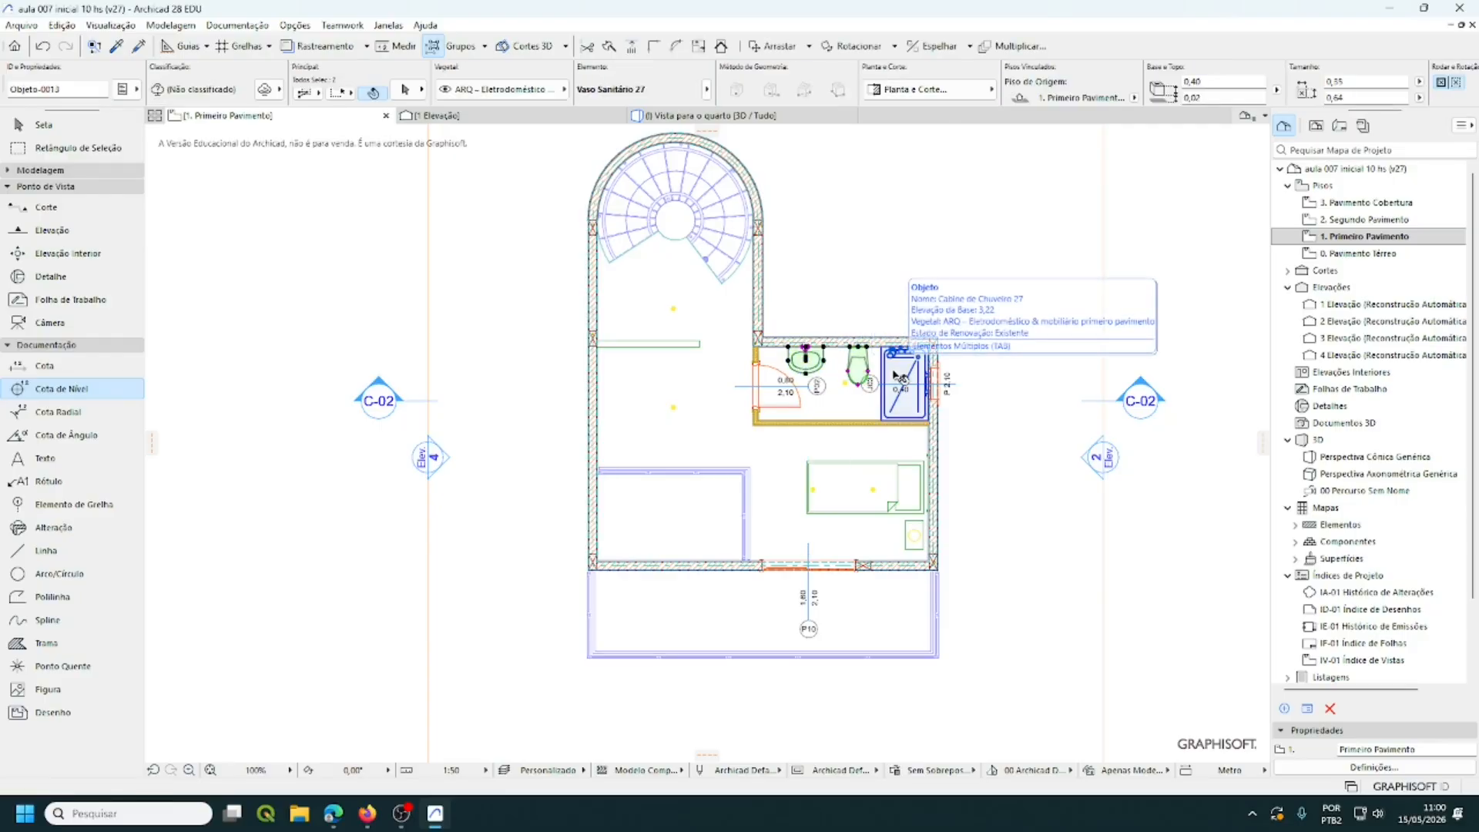
left_click(896, 375, "shift")
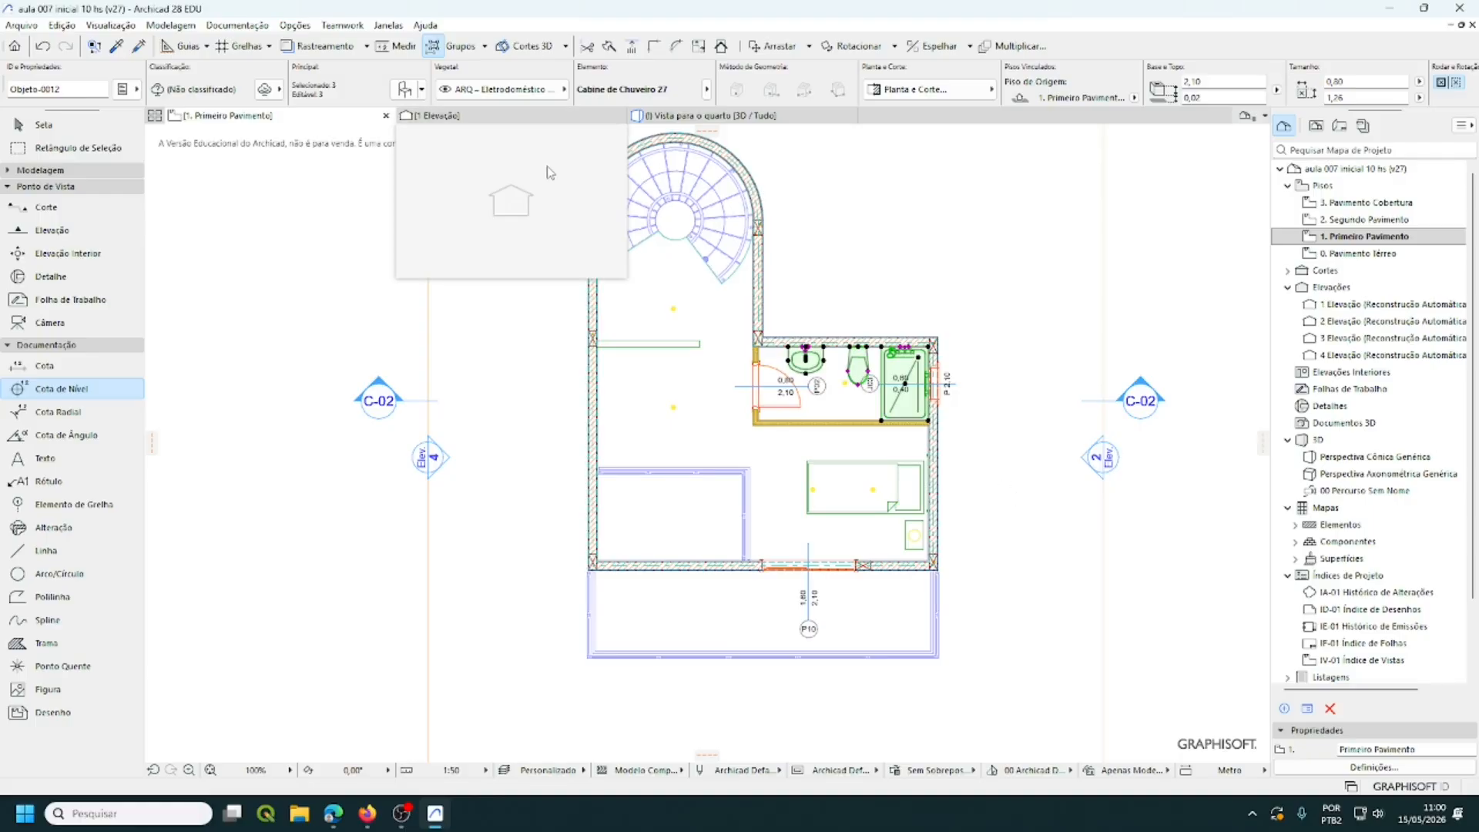
- Move the selected bathroom fixtures to the ARQ - Fixo & Sanitário layer and deselect them
left_click(565, 90)
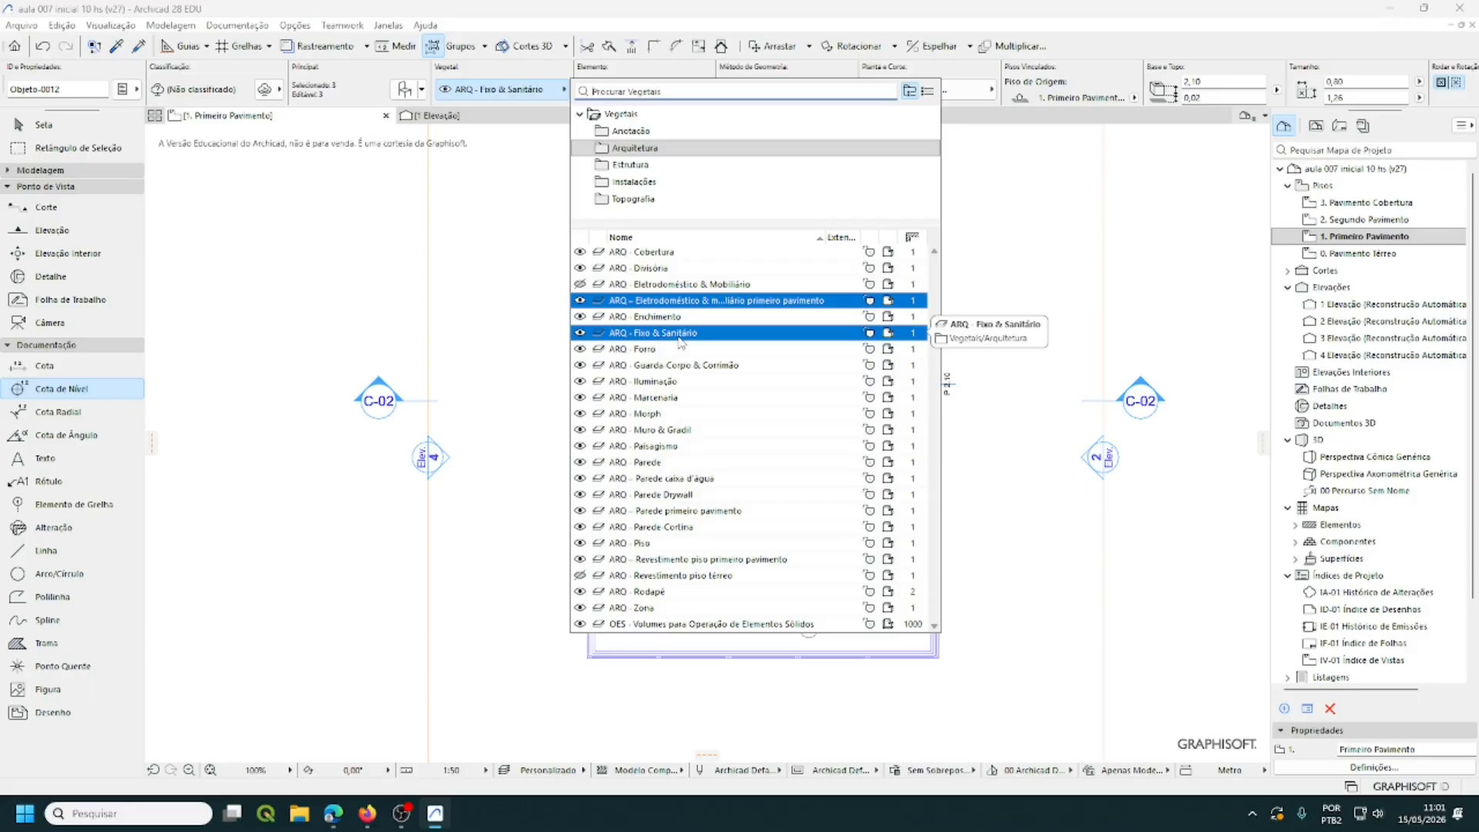
left_click(681, 341)
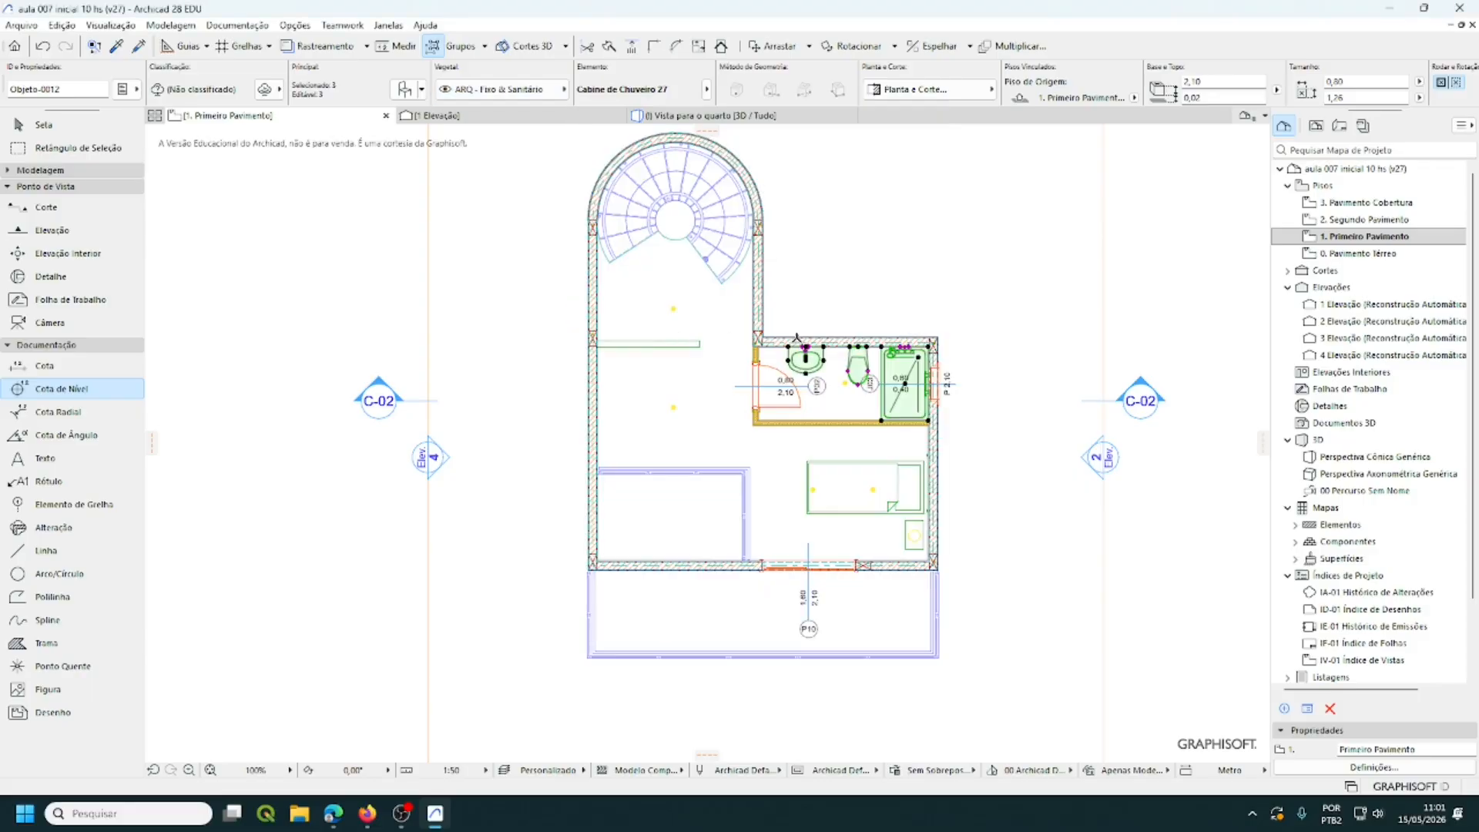
key("Escape")
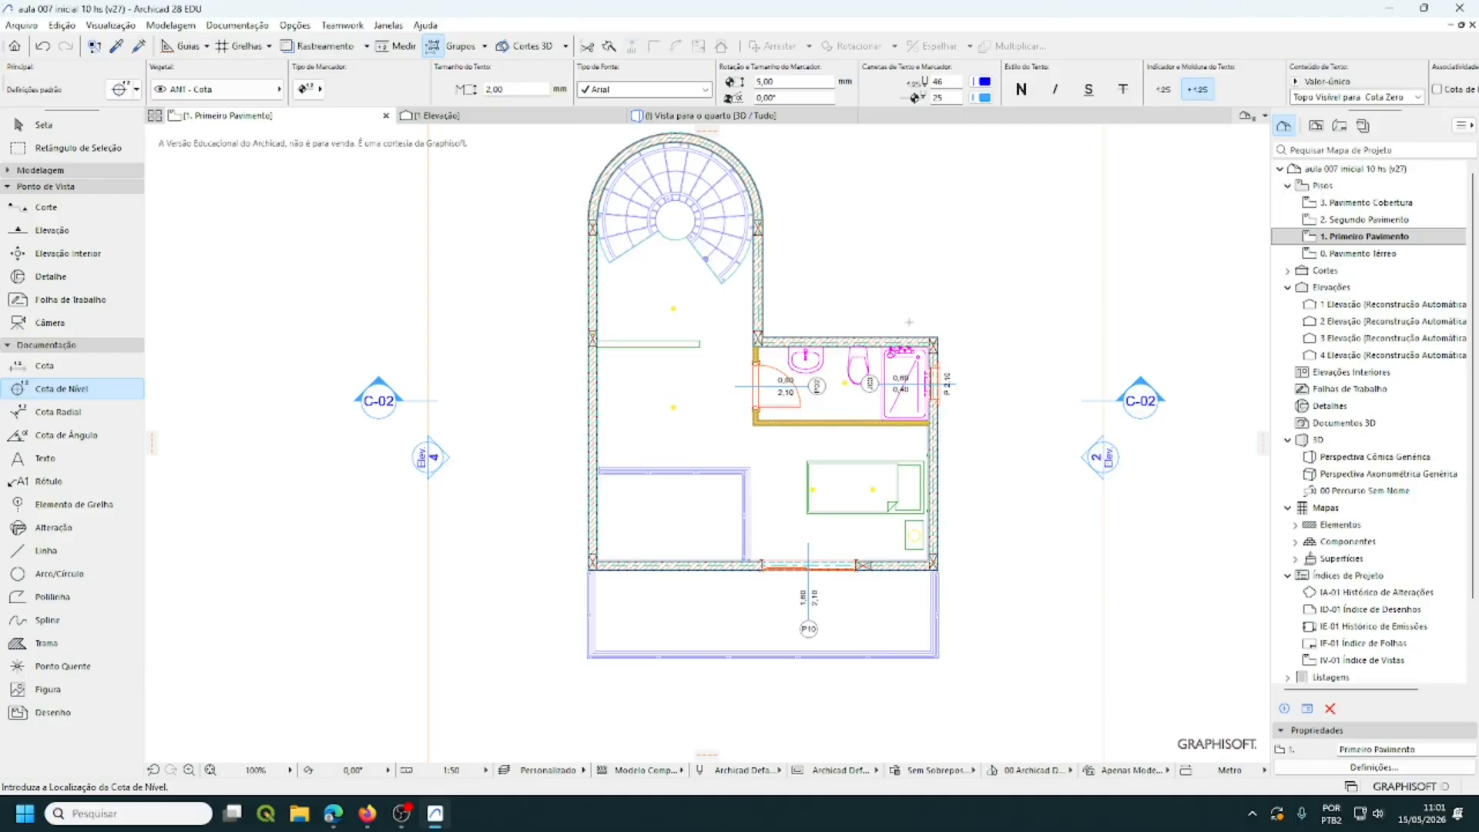
- Return to the Arrow tool and expand Cortes in the Project Map to select C-01 Corte
left_click(59, 127)
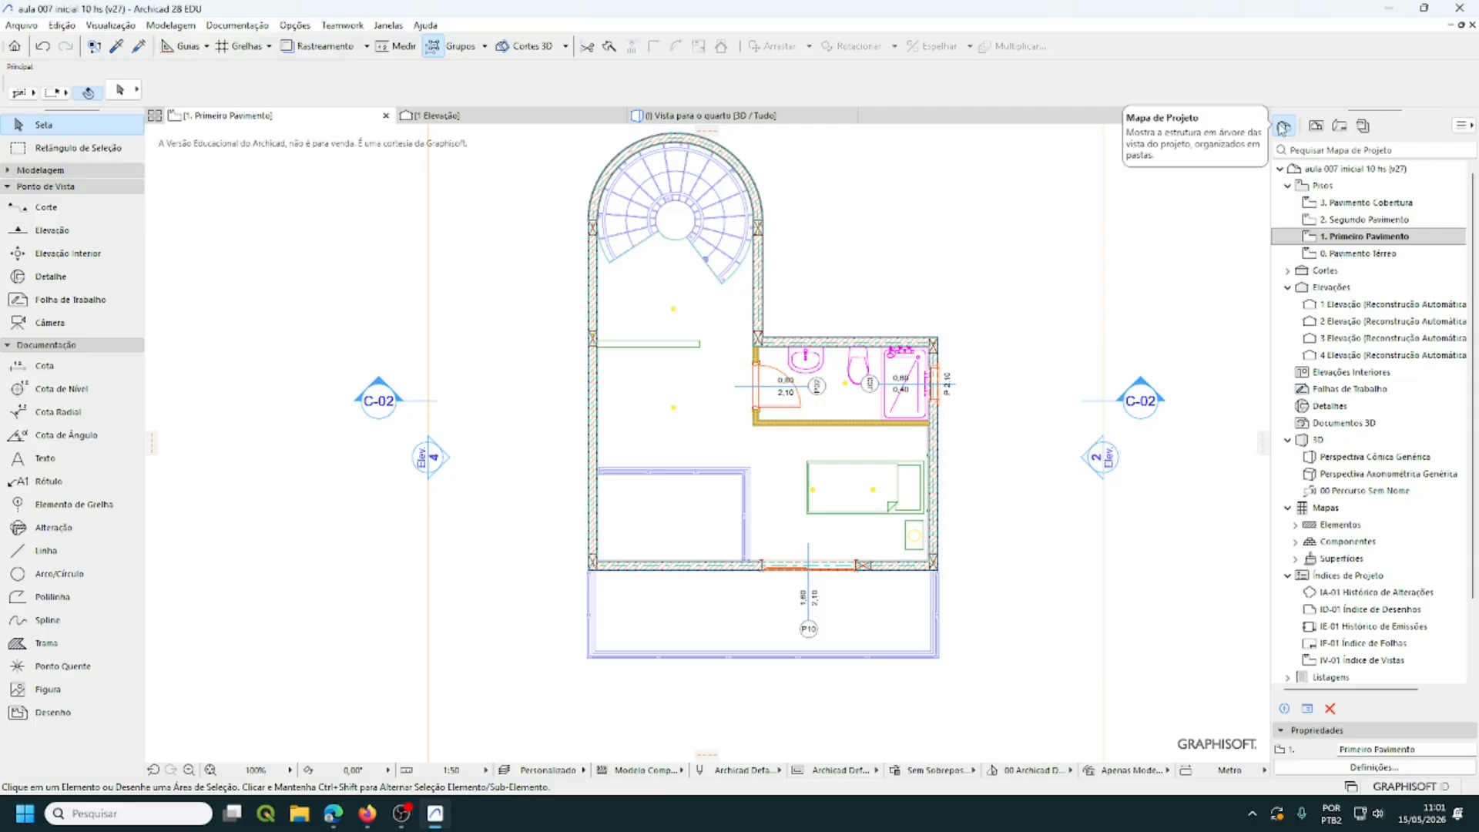
mouse_move(1283, 127)
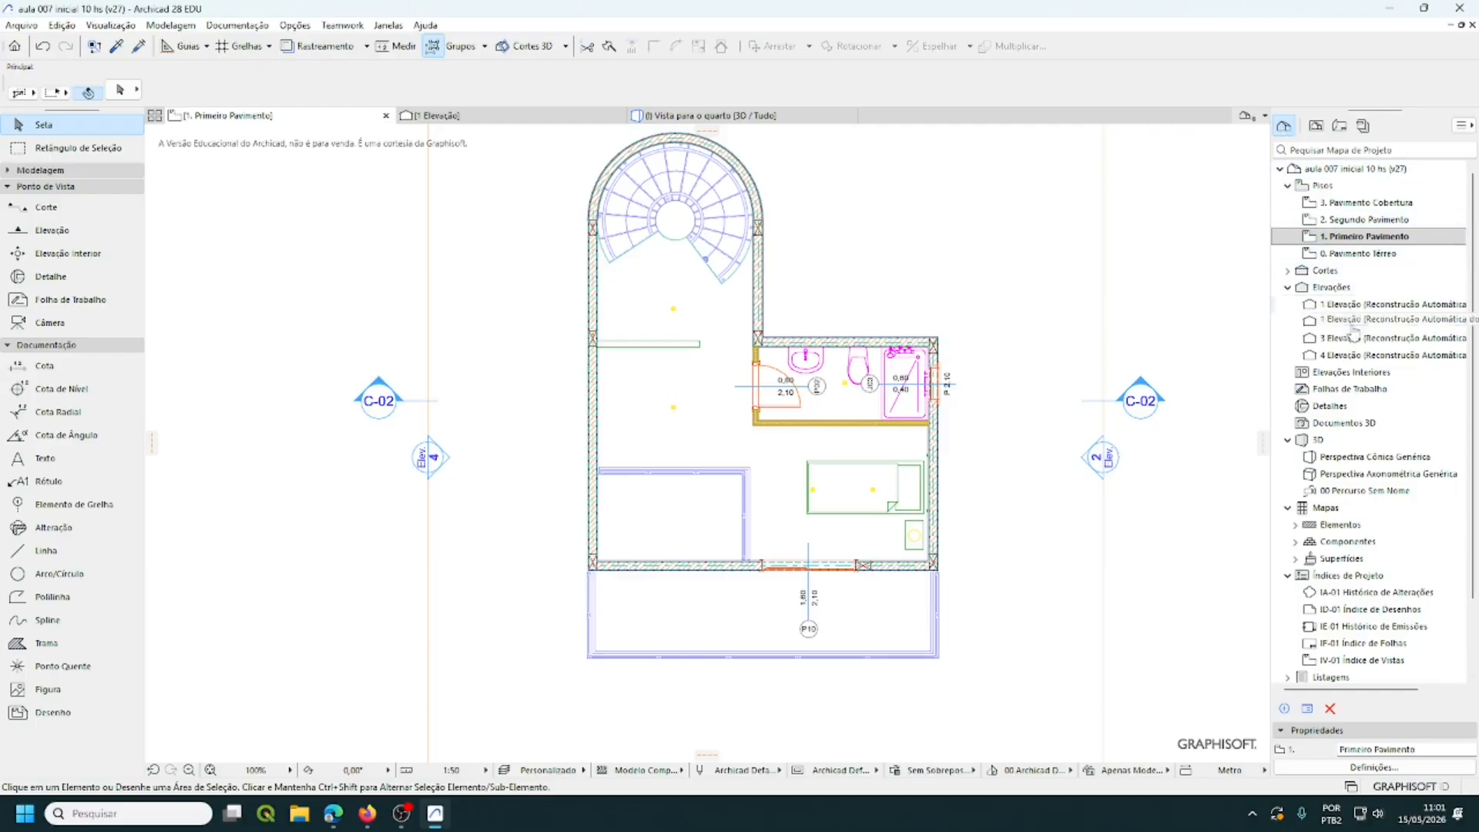
left_click(1287, 271)
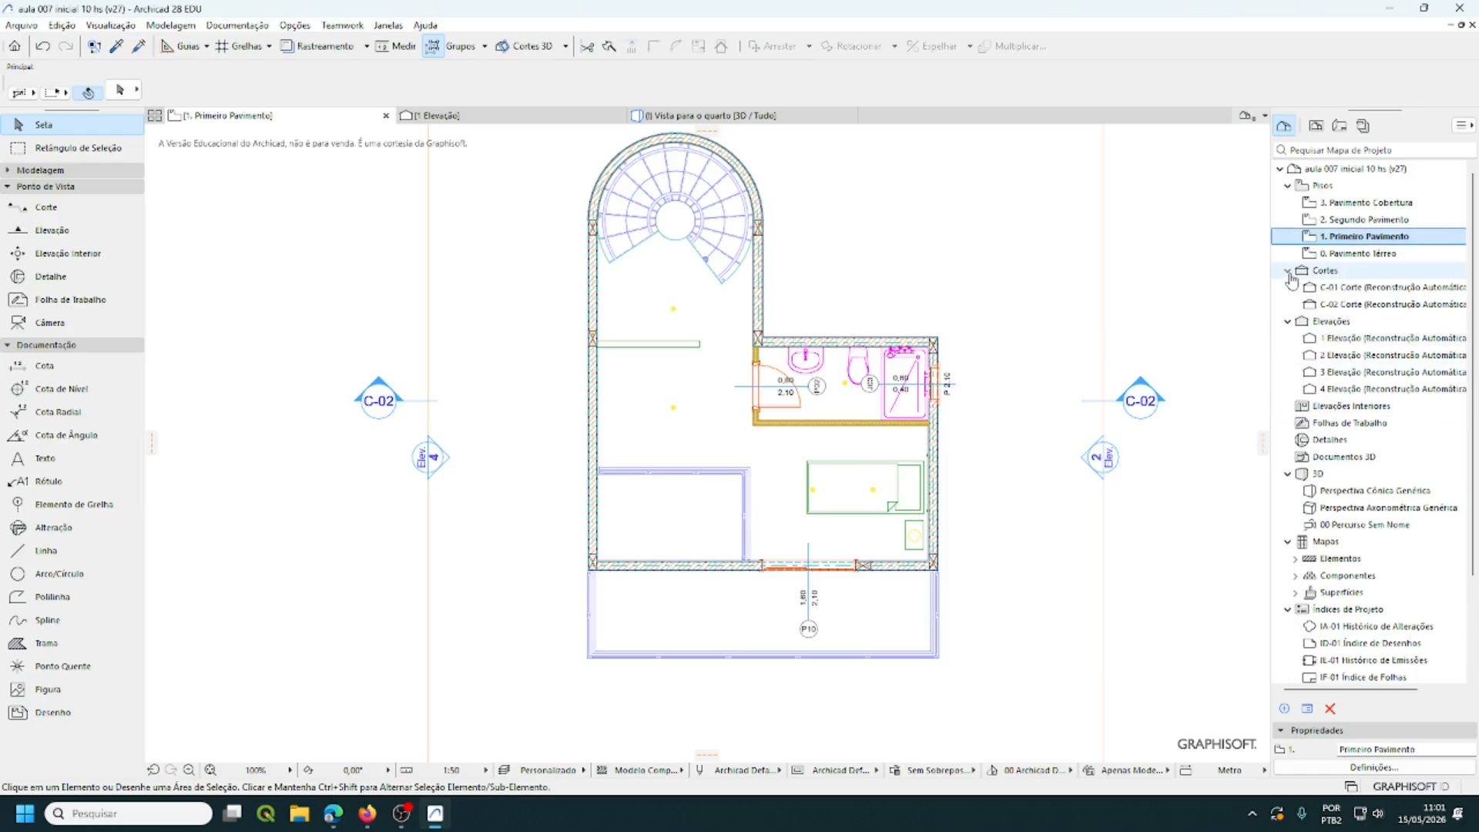
left_click(1287, 271)
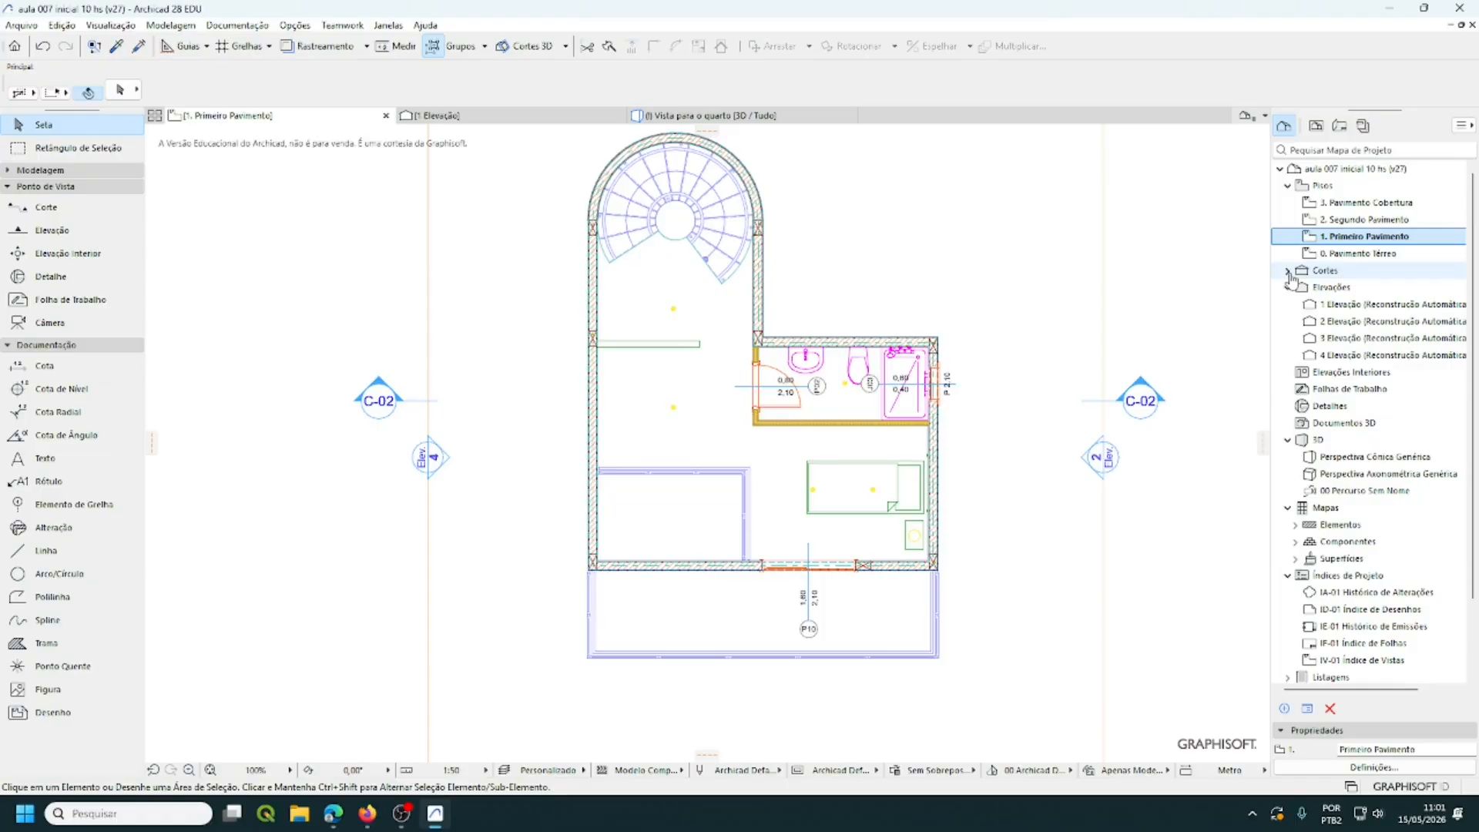
left_click(1288, 271)
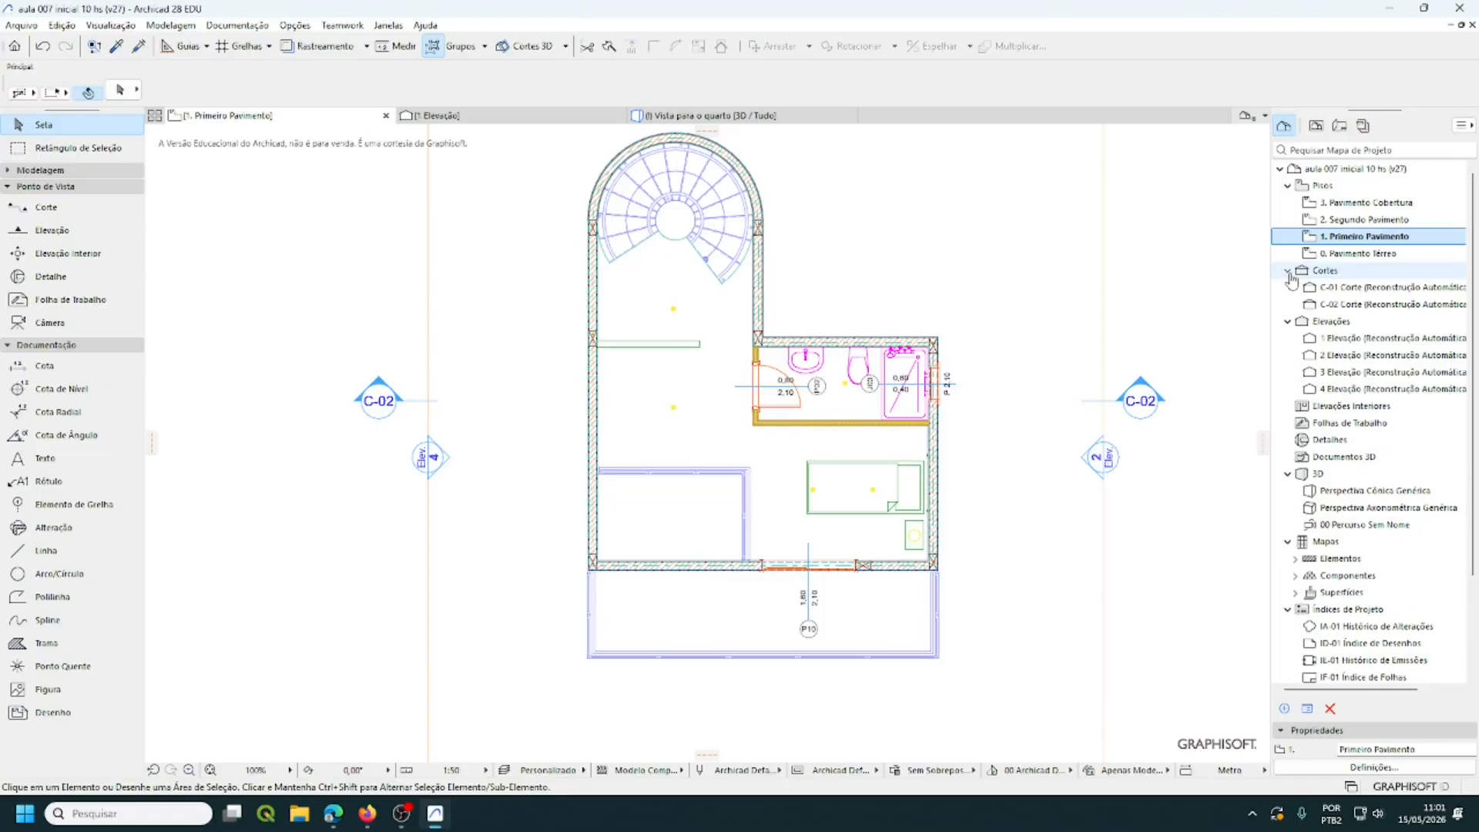
left_click(1354, 288)
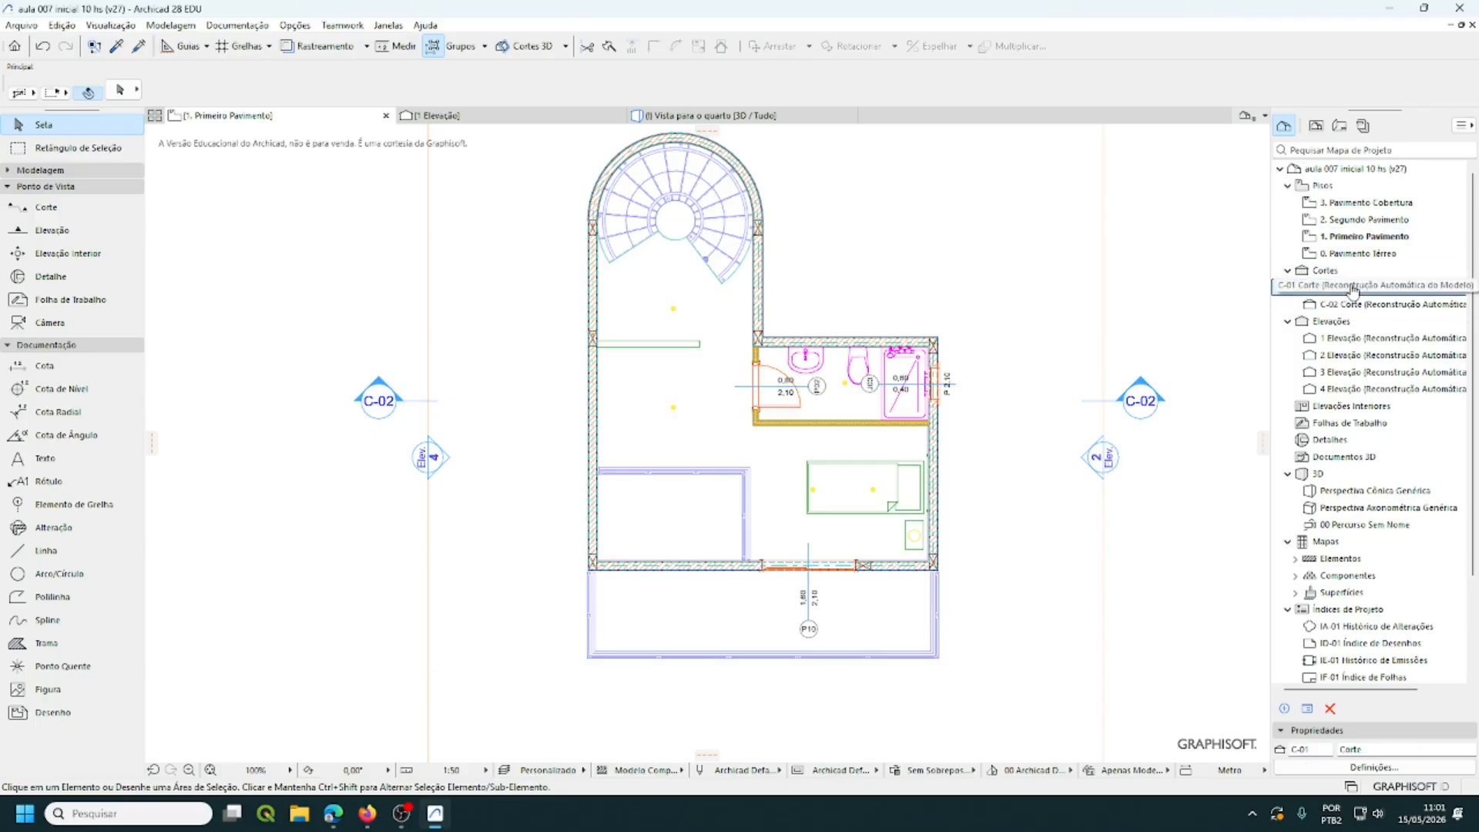
- Open the C-01 Corte section from the Project Map
double_click(1354, 288)
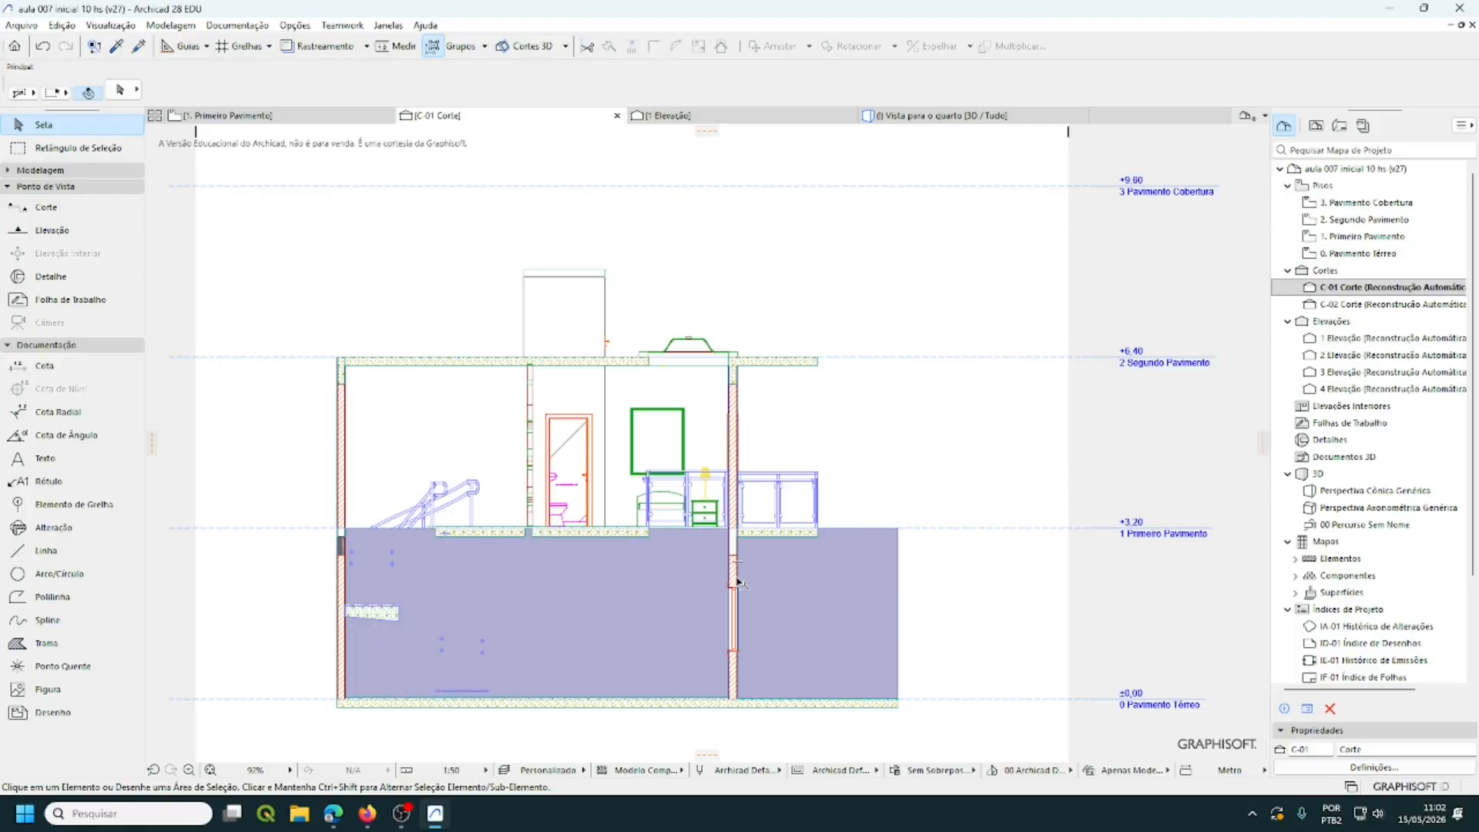
- Hide the ARQ - Zona layer from the Arquitetura folder in Layer Settings
key("ctrl+l")
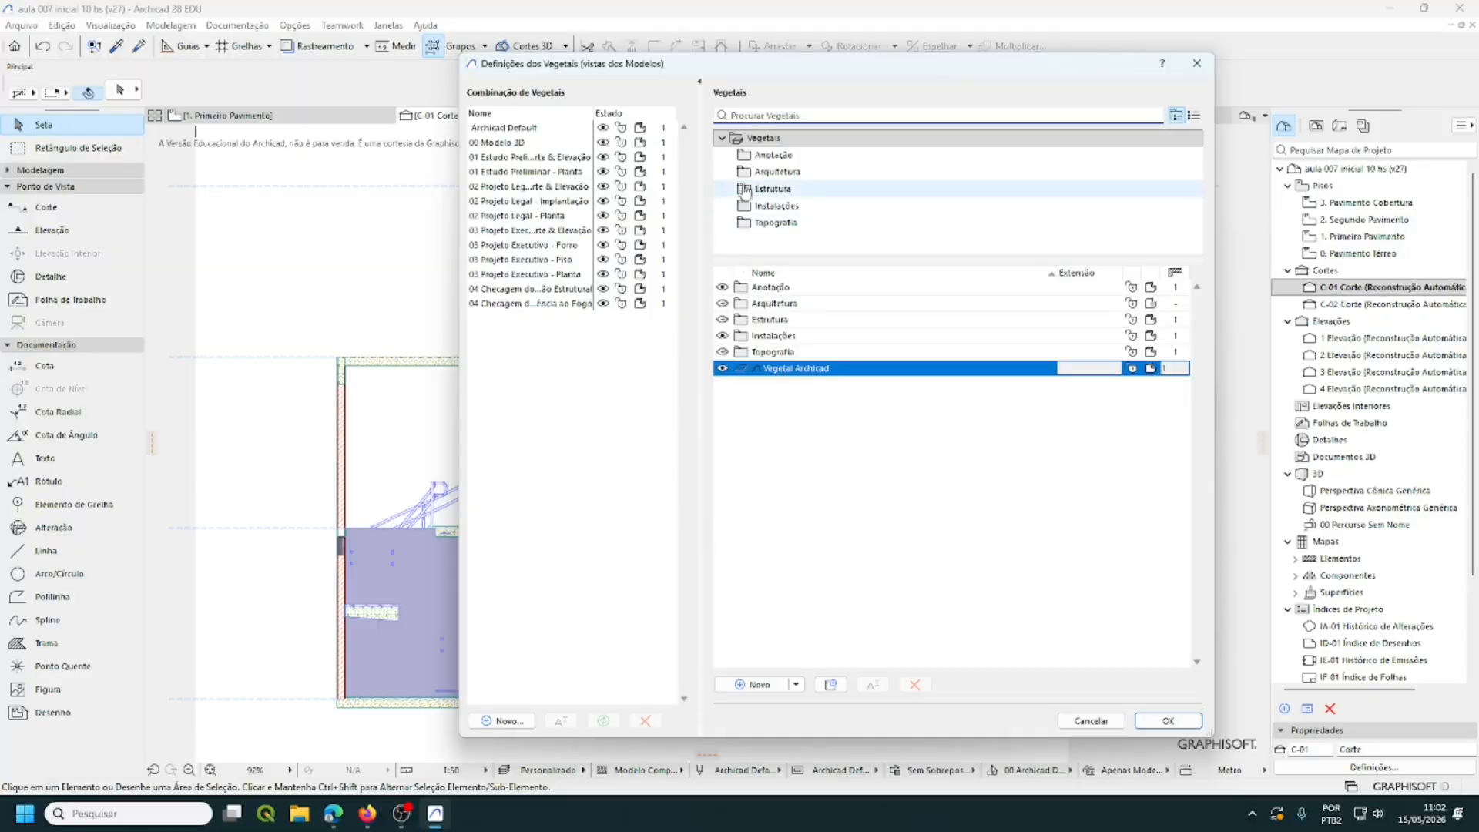
left_click(773, 171)
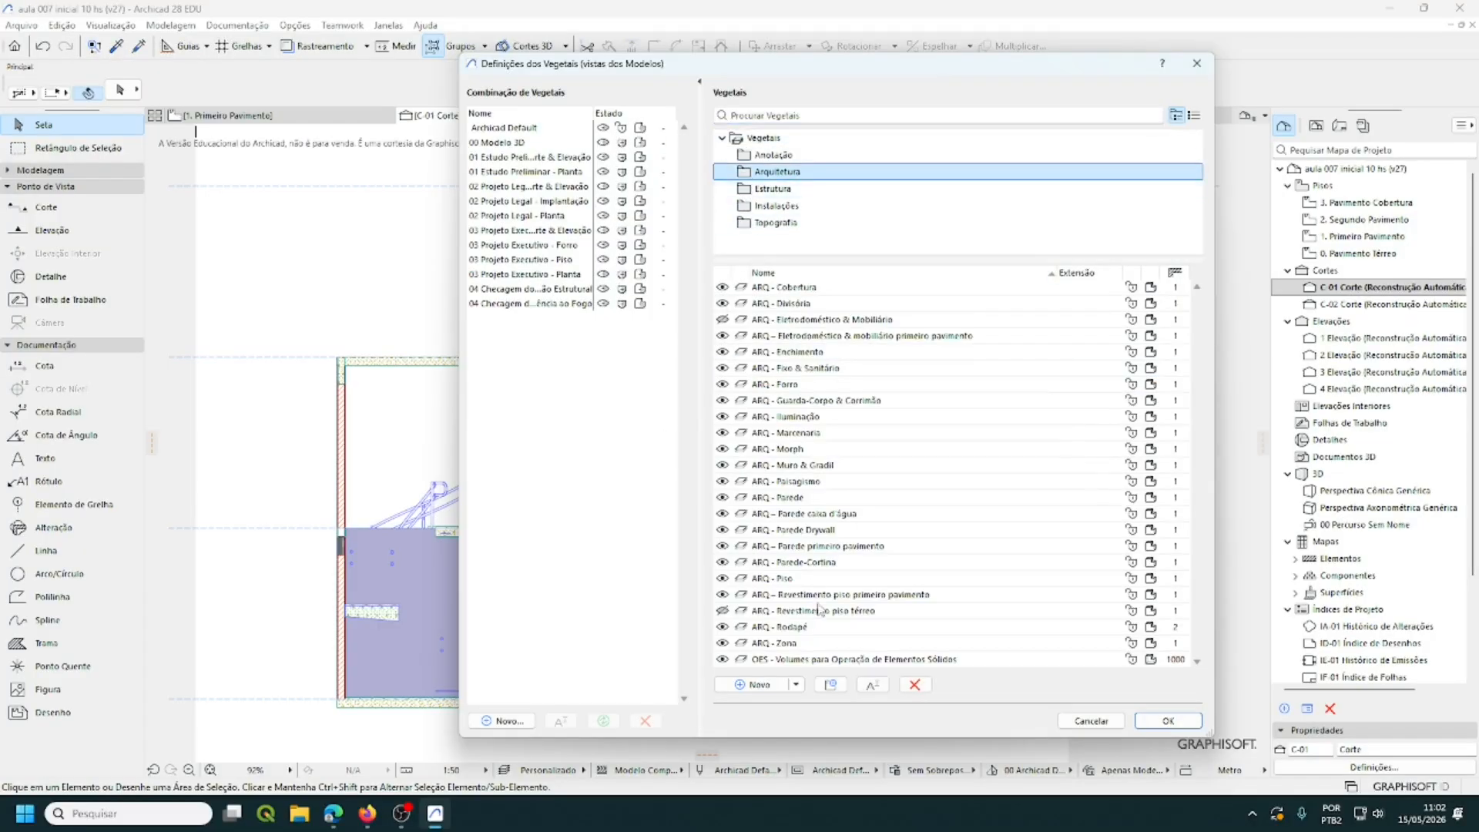
left_click(723, 648)
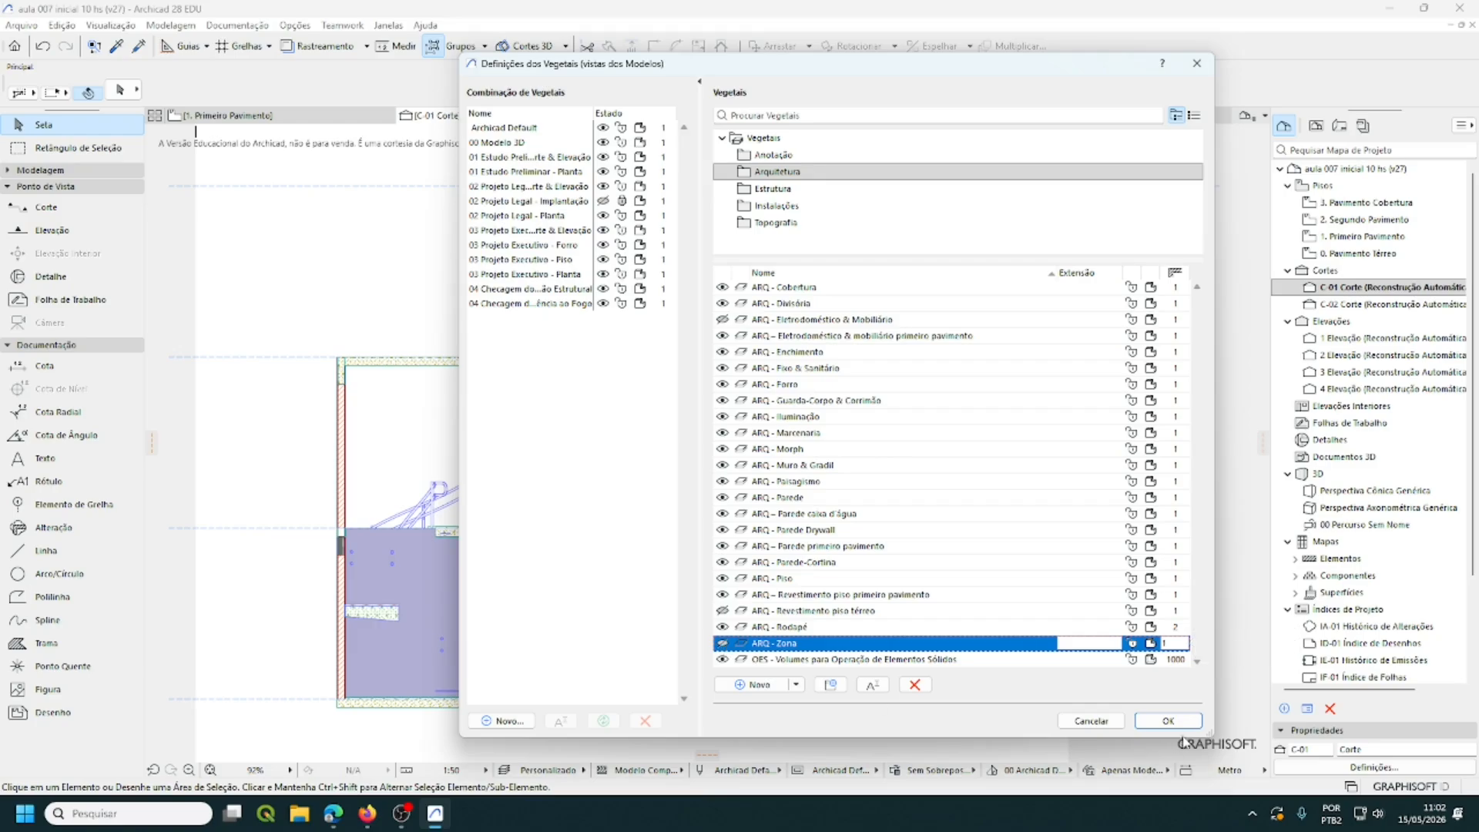
left_click(1168, 722)
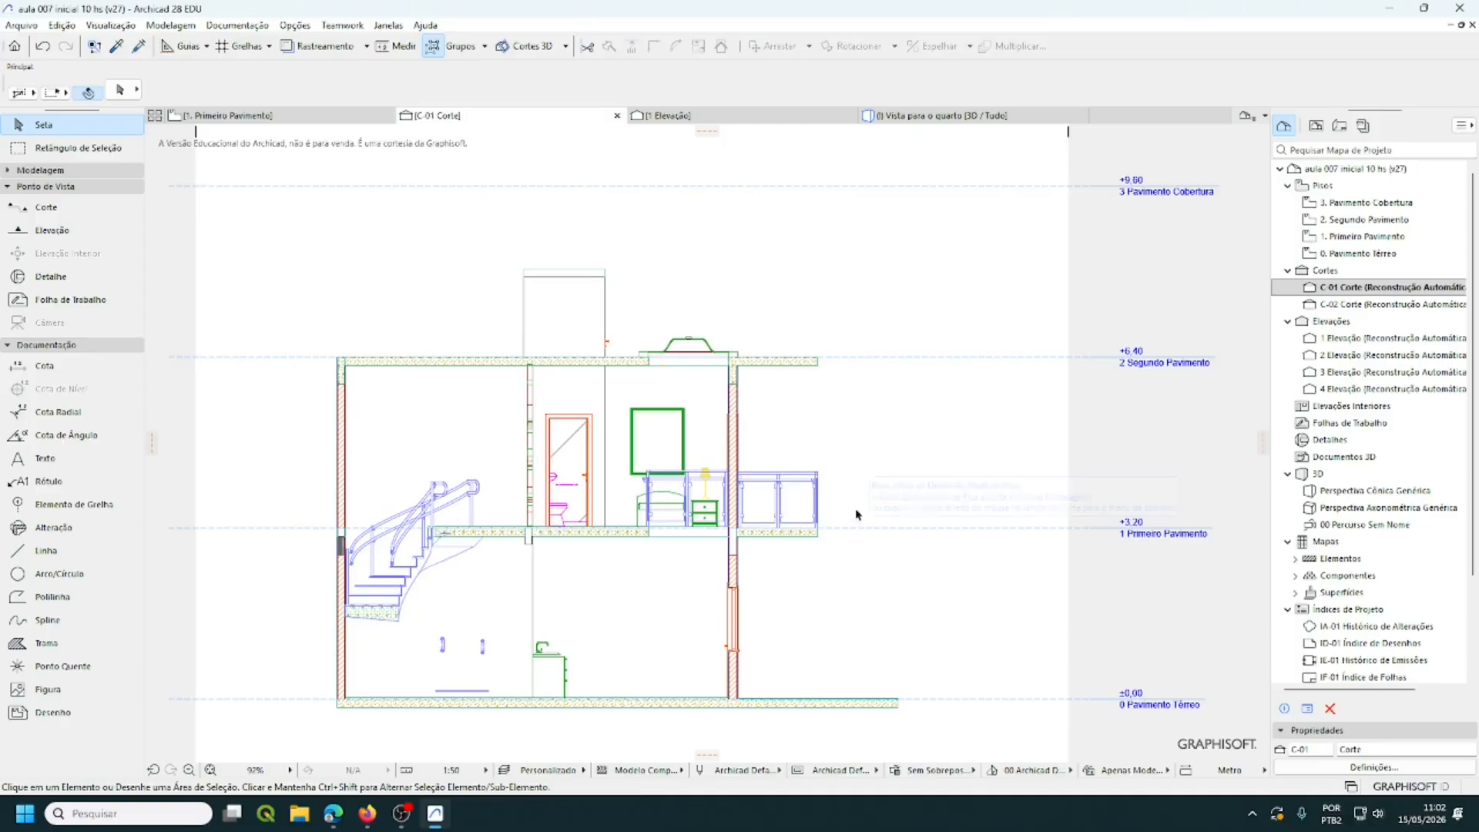
- Assign Quadro 27 to the ARQ - Eletrodoméstico & mobiliário primeiro pavimento layer
left_click(667, 439)
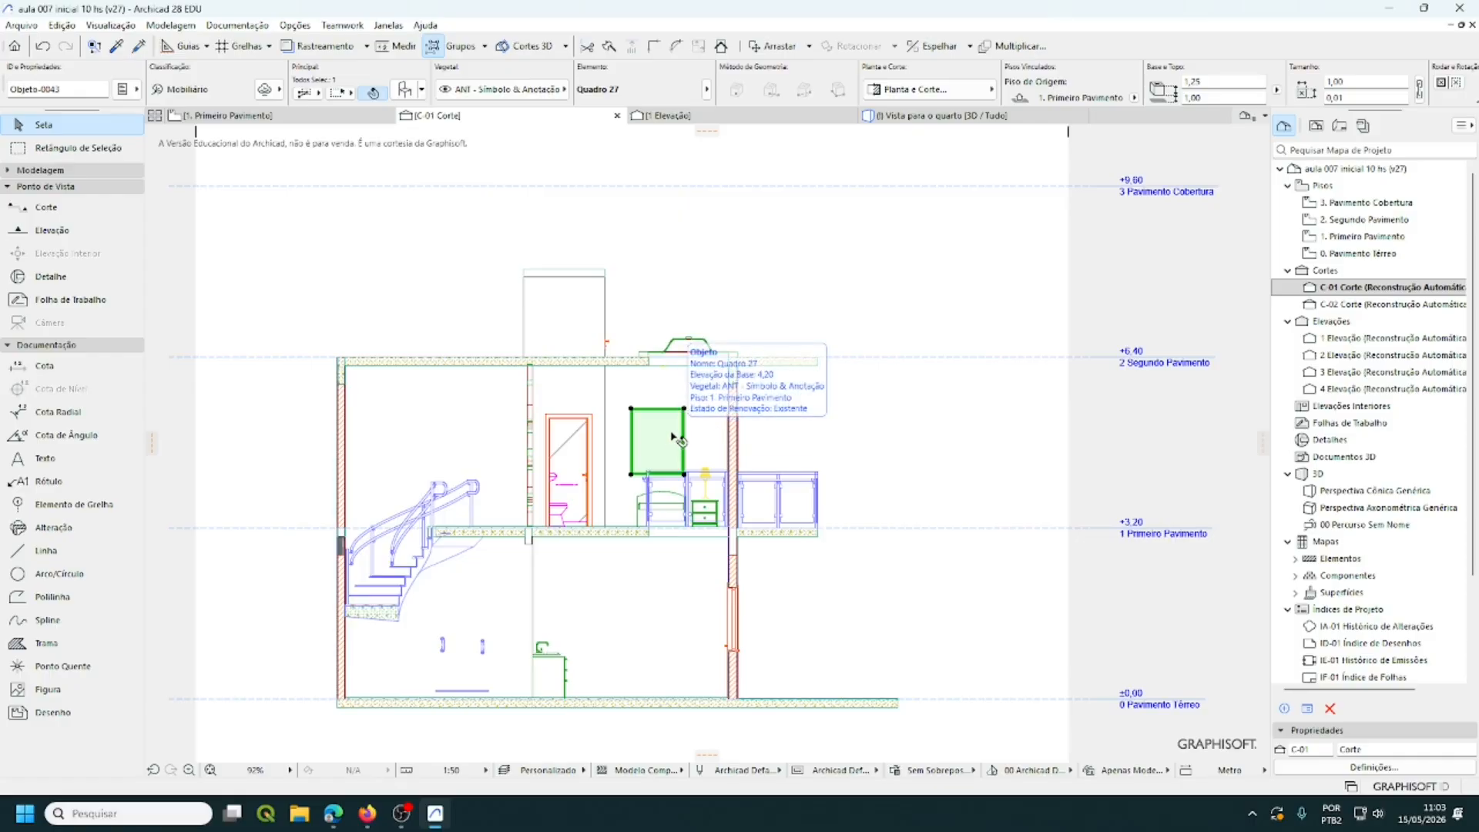
left_click(567, 90)
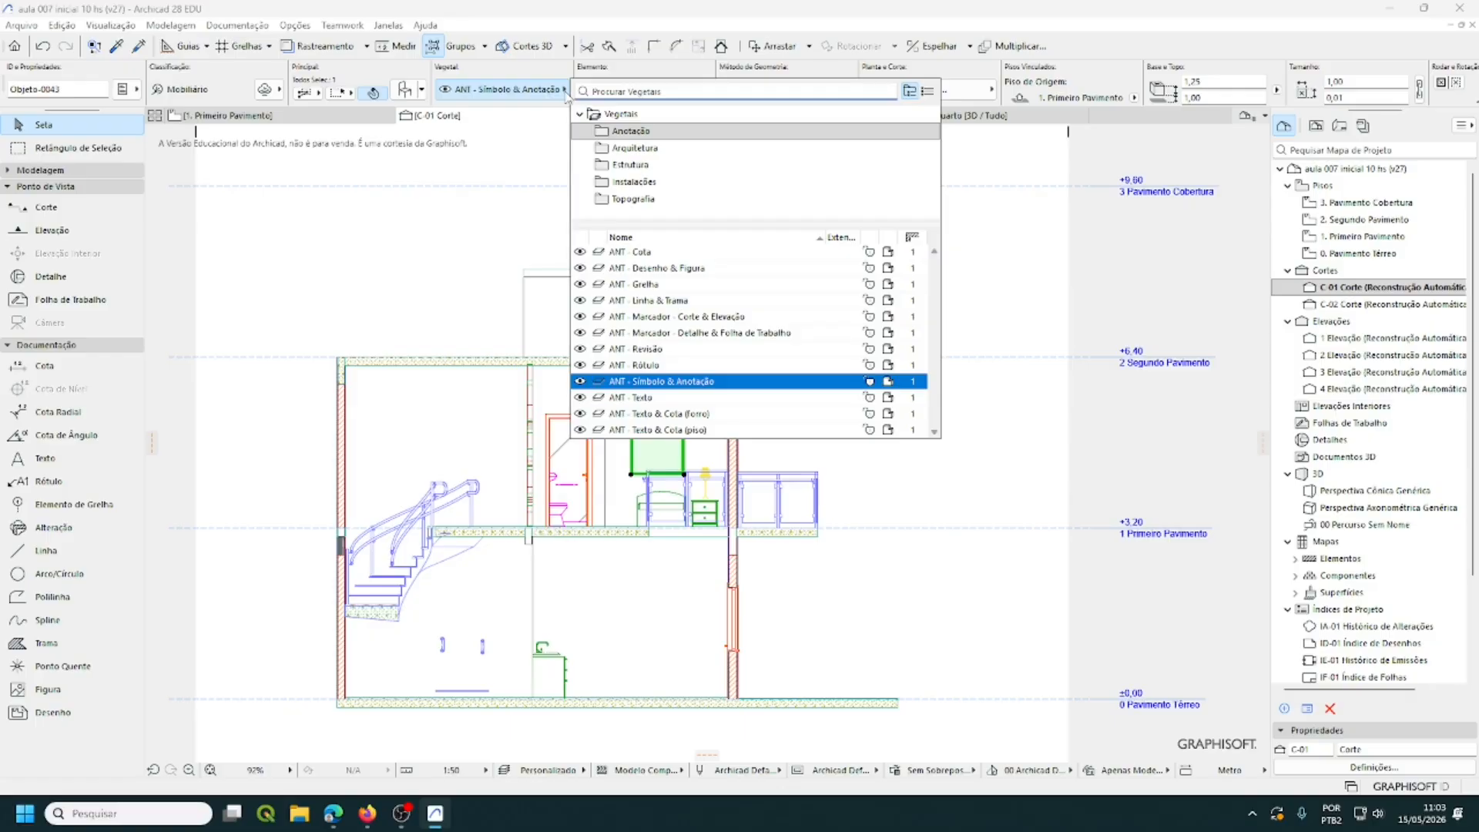
left_click(636, 150)
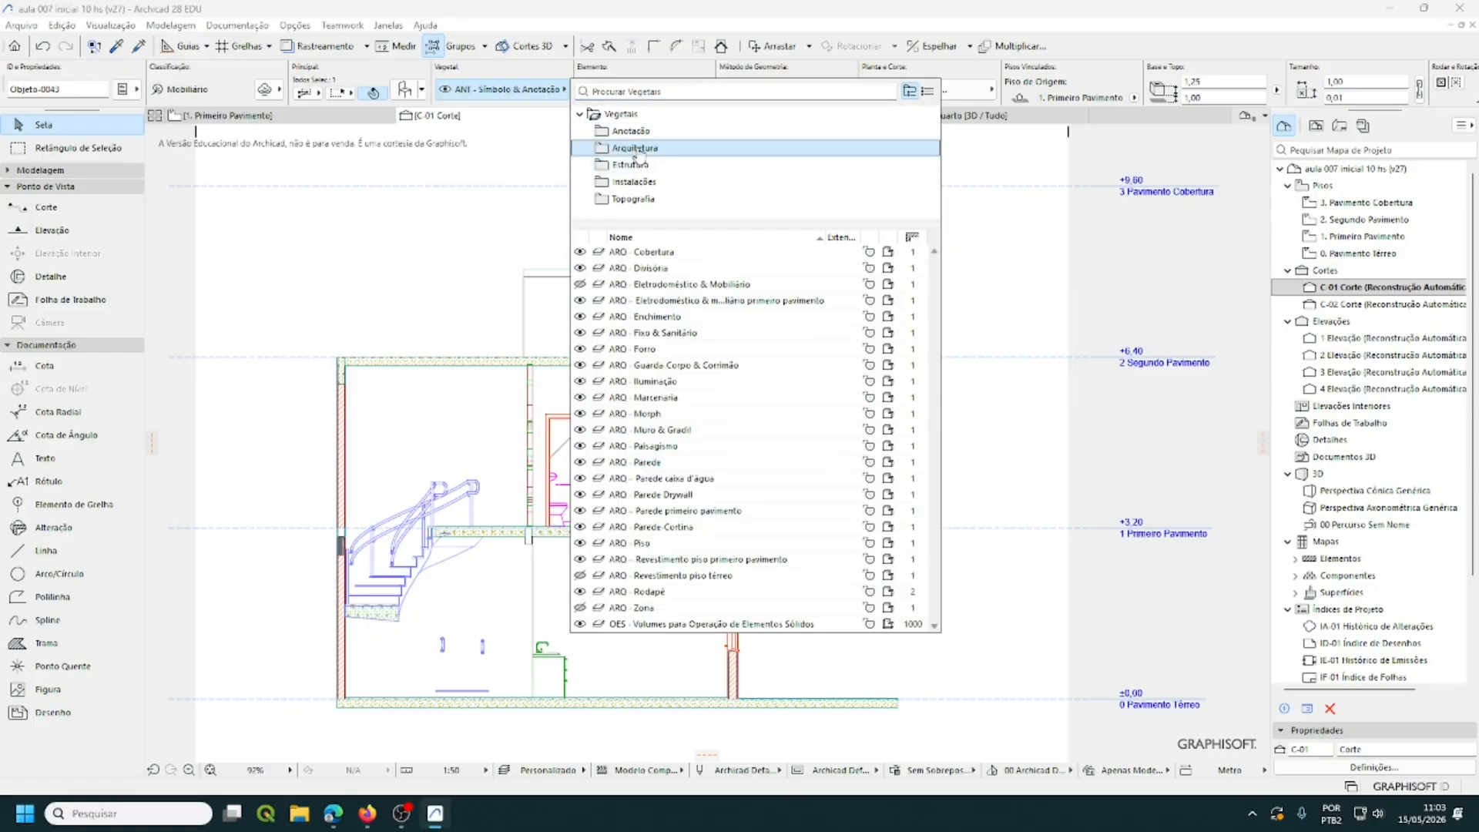
left_click(691, 300)
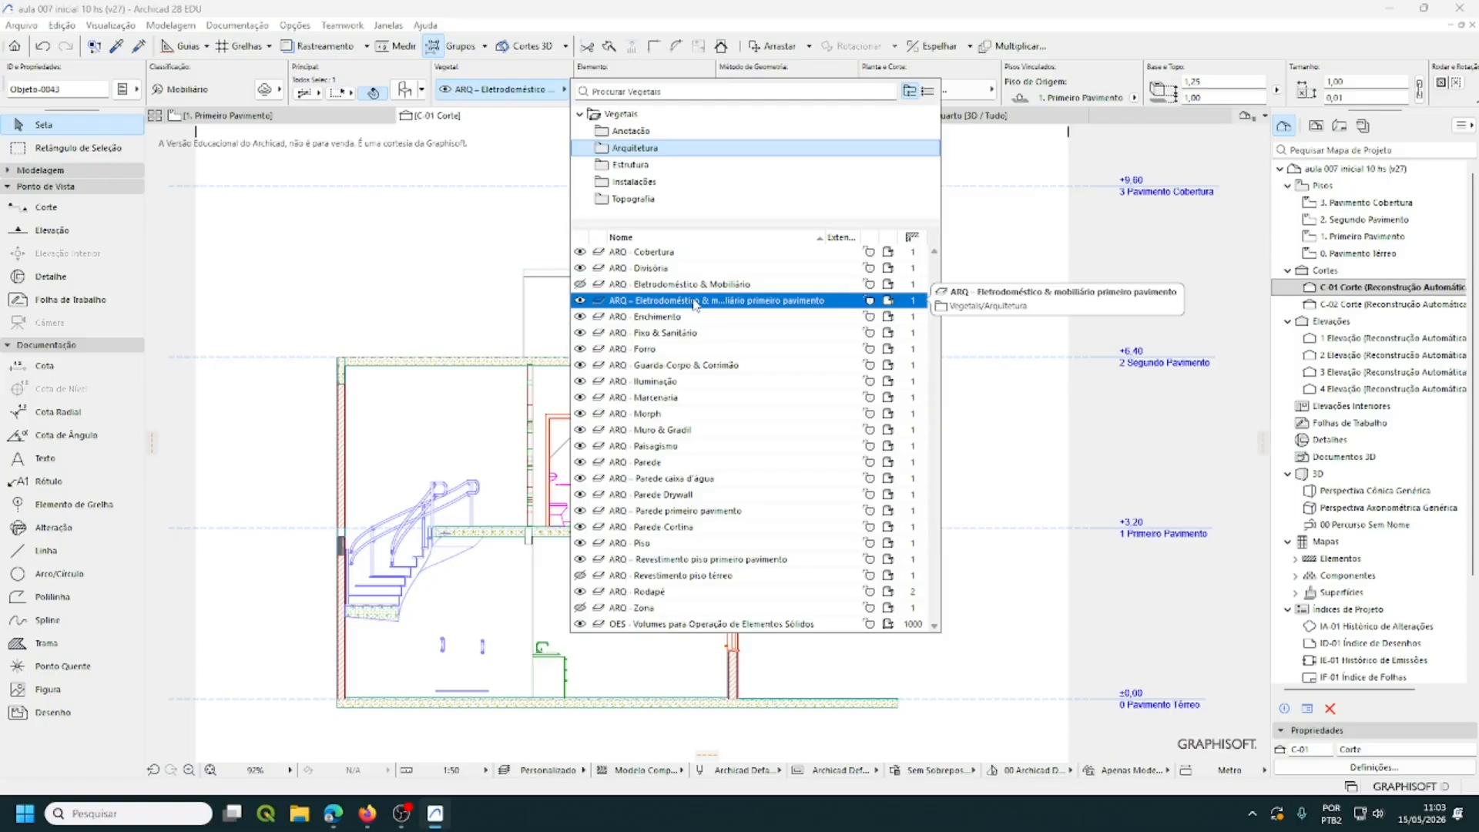
left_click(695, 301)
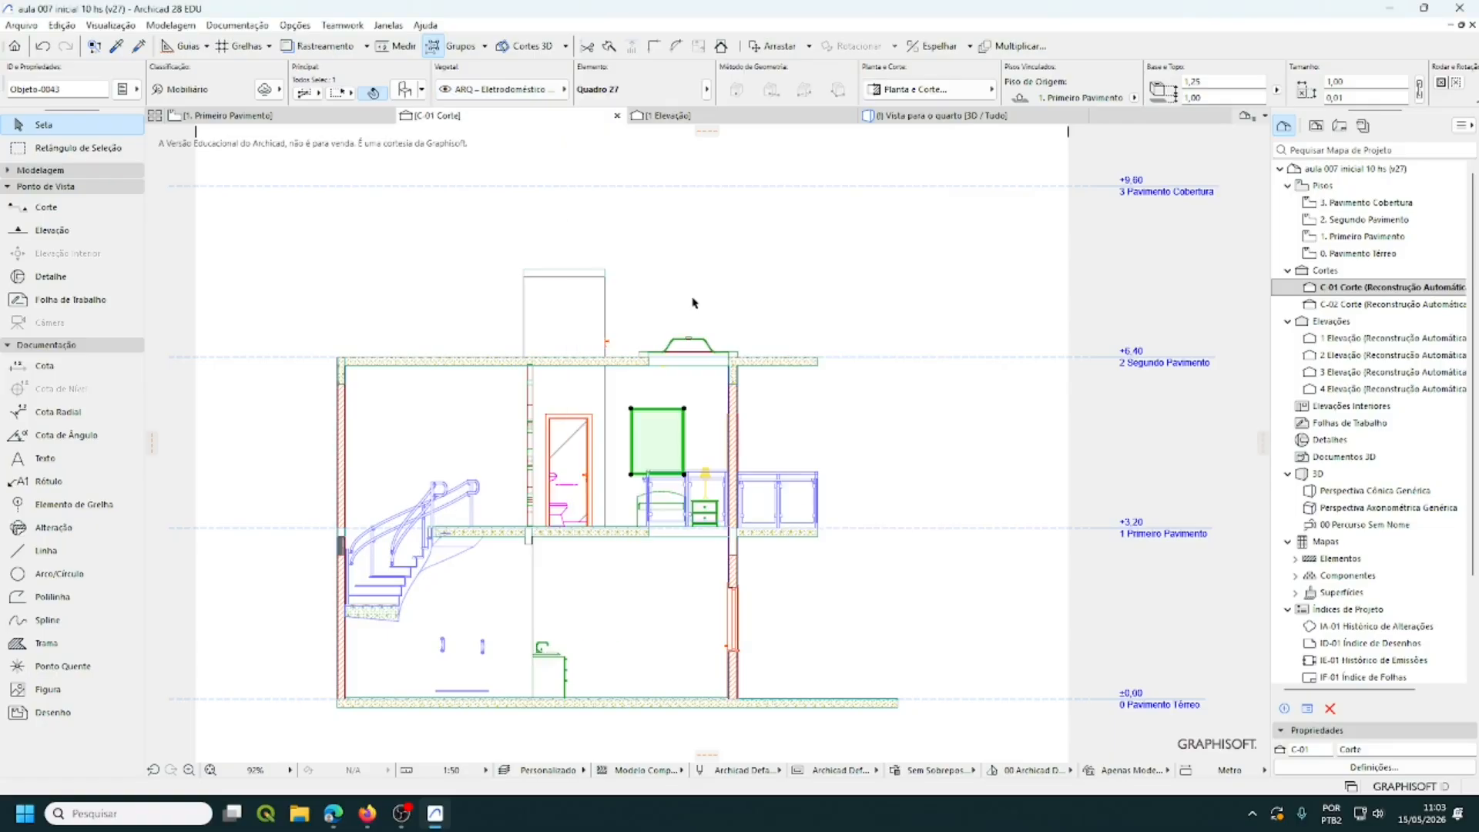
left_click(731, 284)
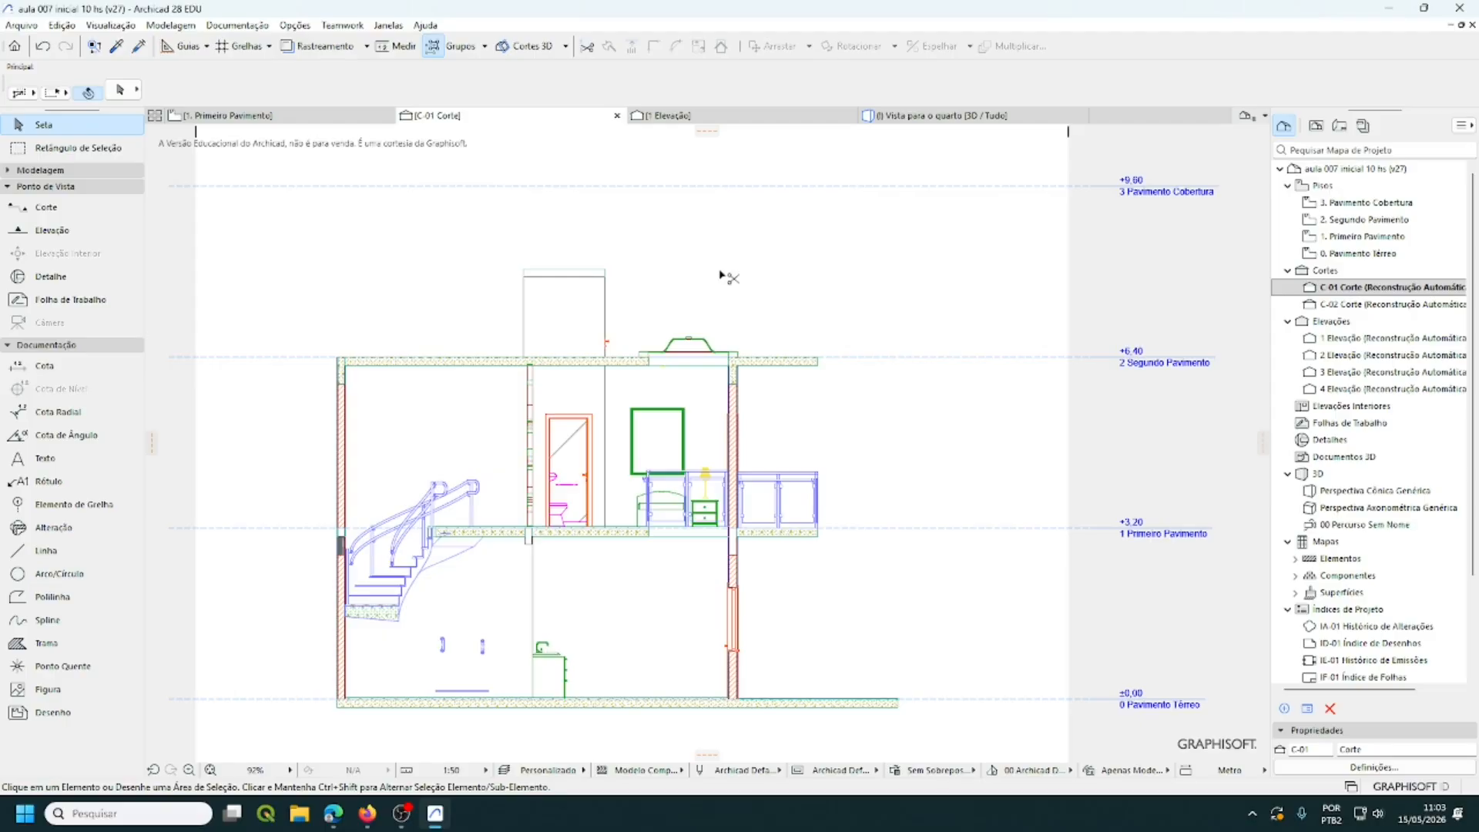
- Hide the ARQ - Eletrodoméstico & mobiliário primeiro pavimento layer in Layer Settings
key("ctrl+l")
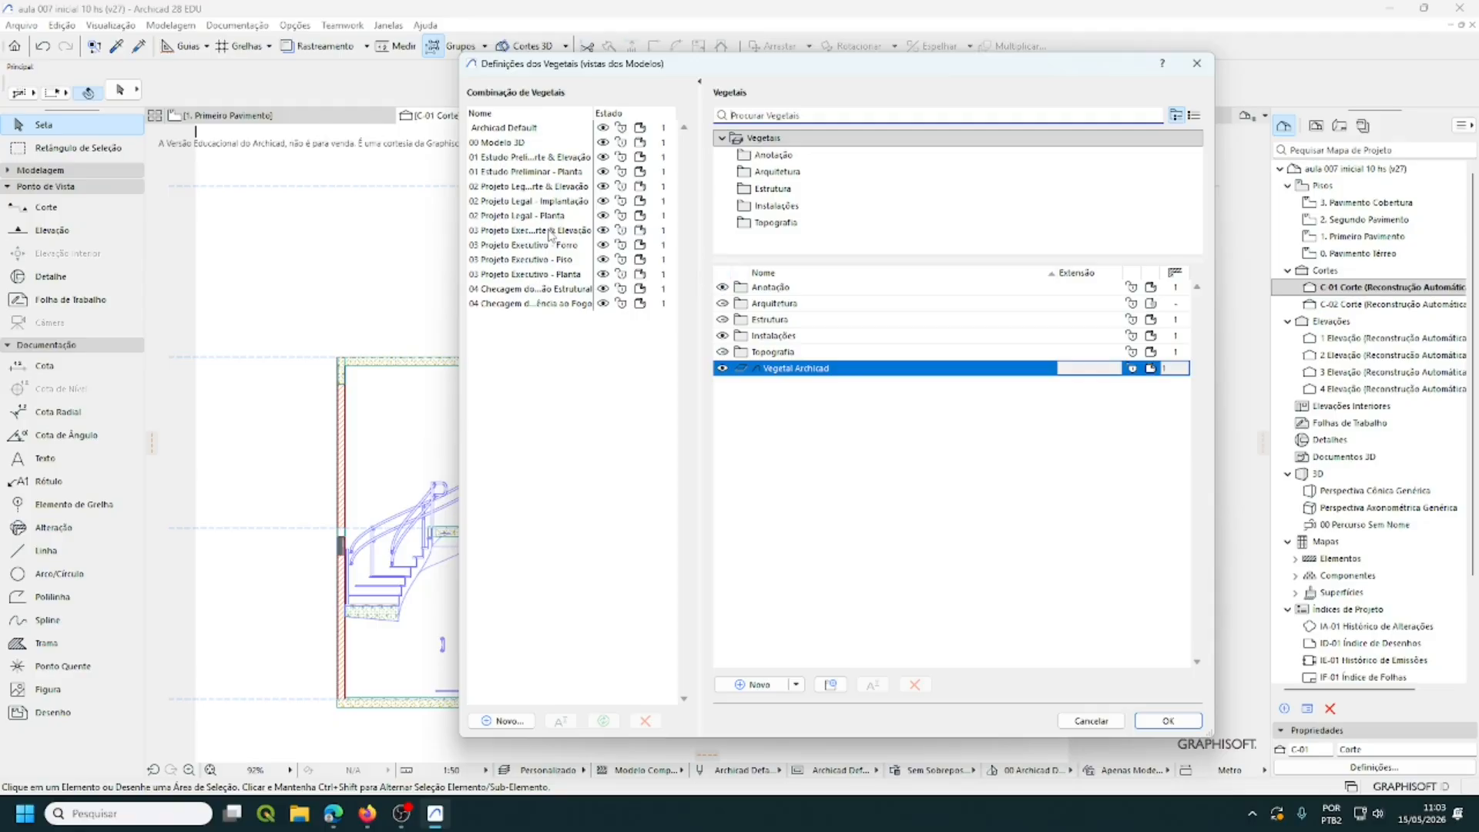
left_click(745, 173)
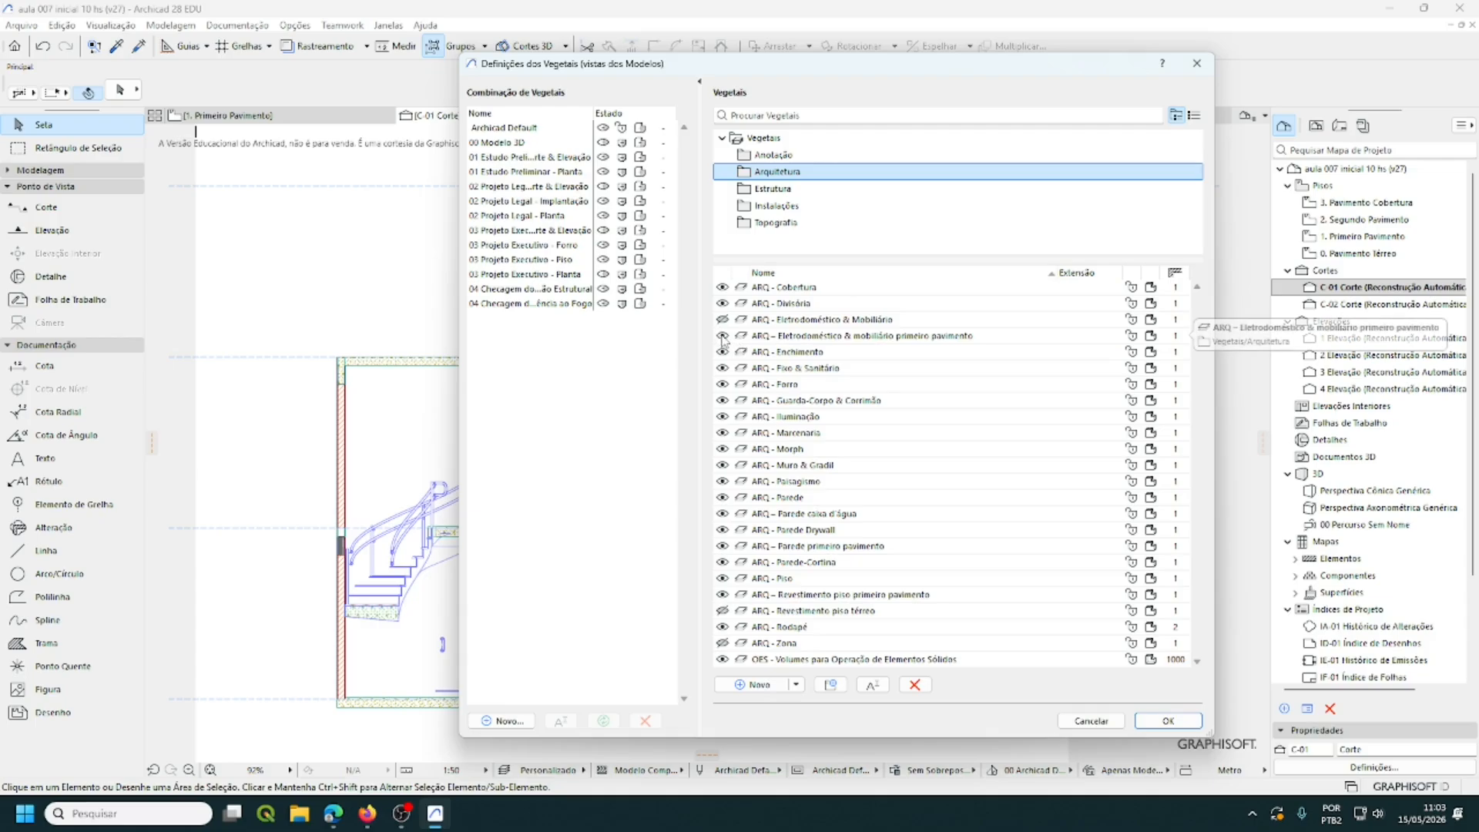
left_click(723, 339)
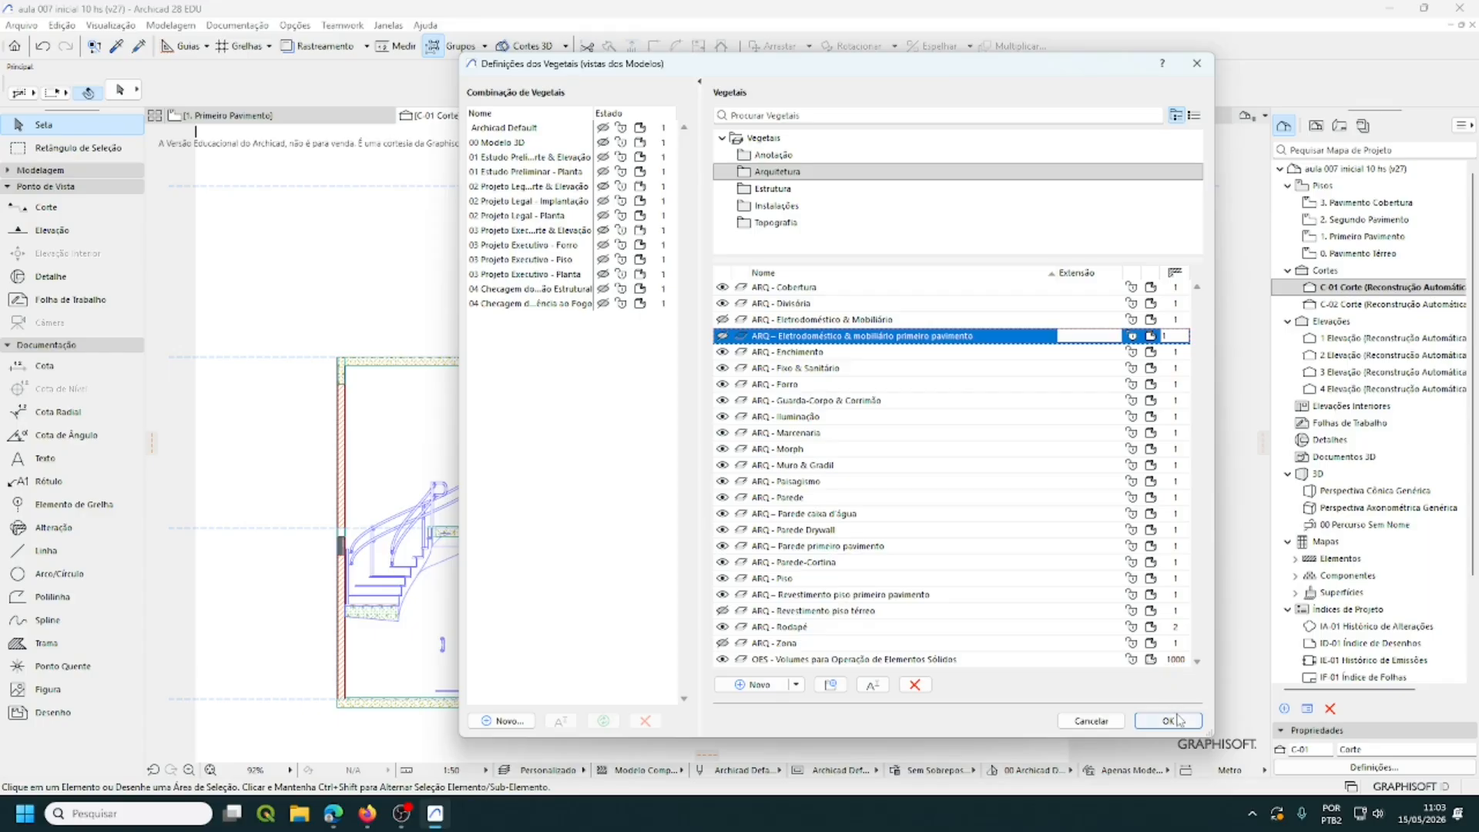
left_click(1168, 721)
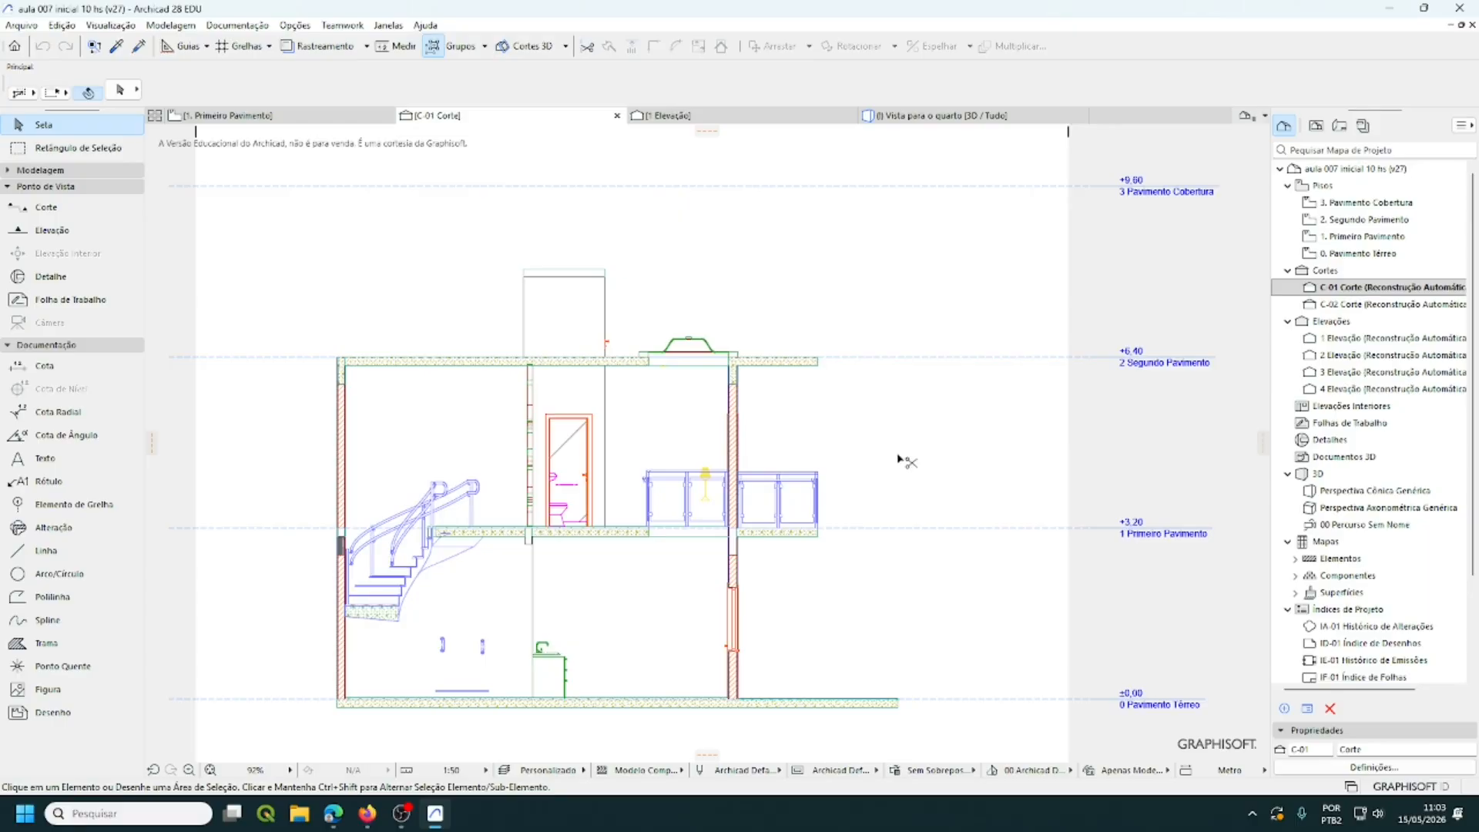
- Show the ARQ layers in Layer Settings, selecting ARQ - Iluminação, and confirm
key("ctrl+l")
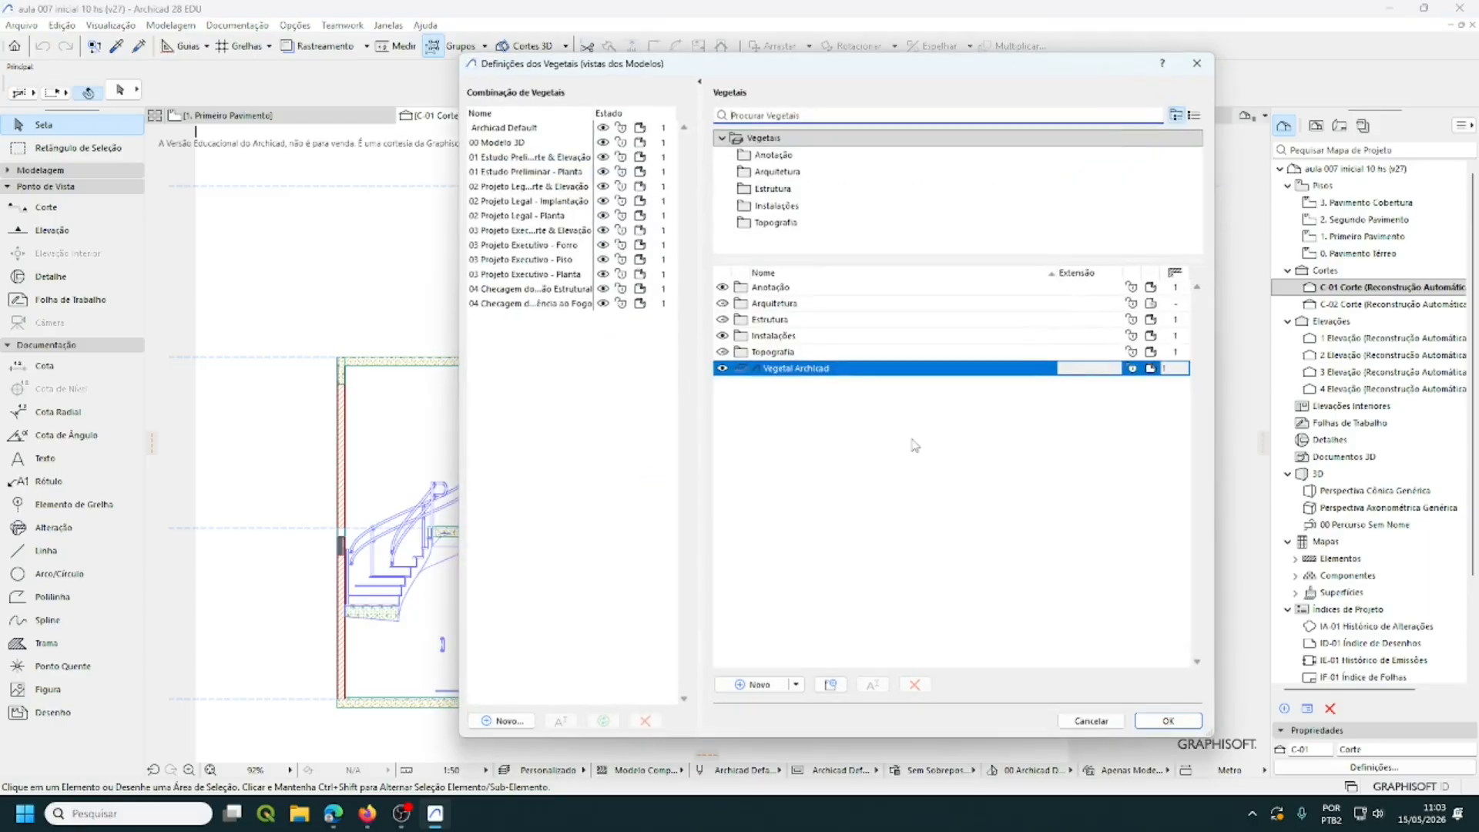
left_click(774, 172)
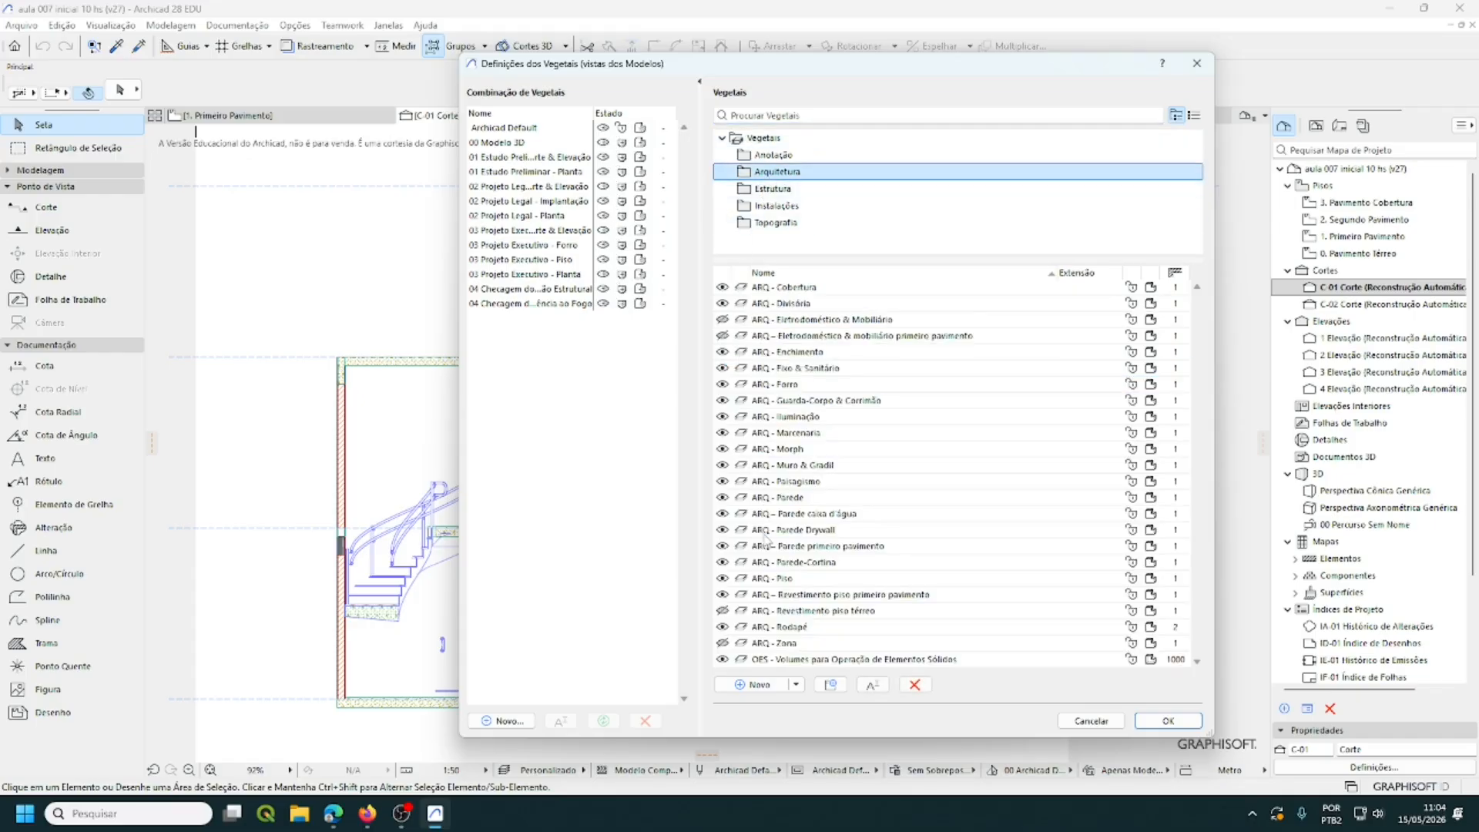
left_click(1176, 417)
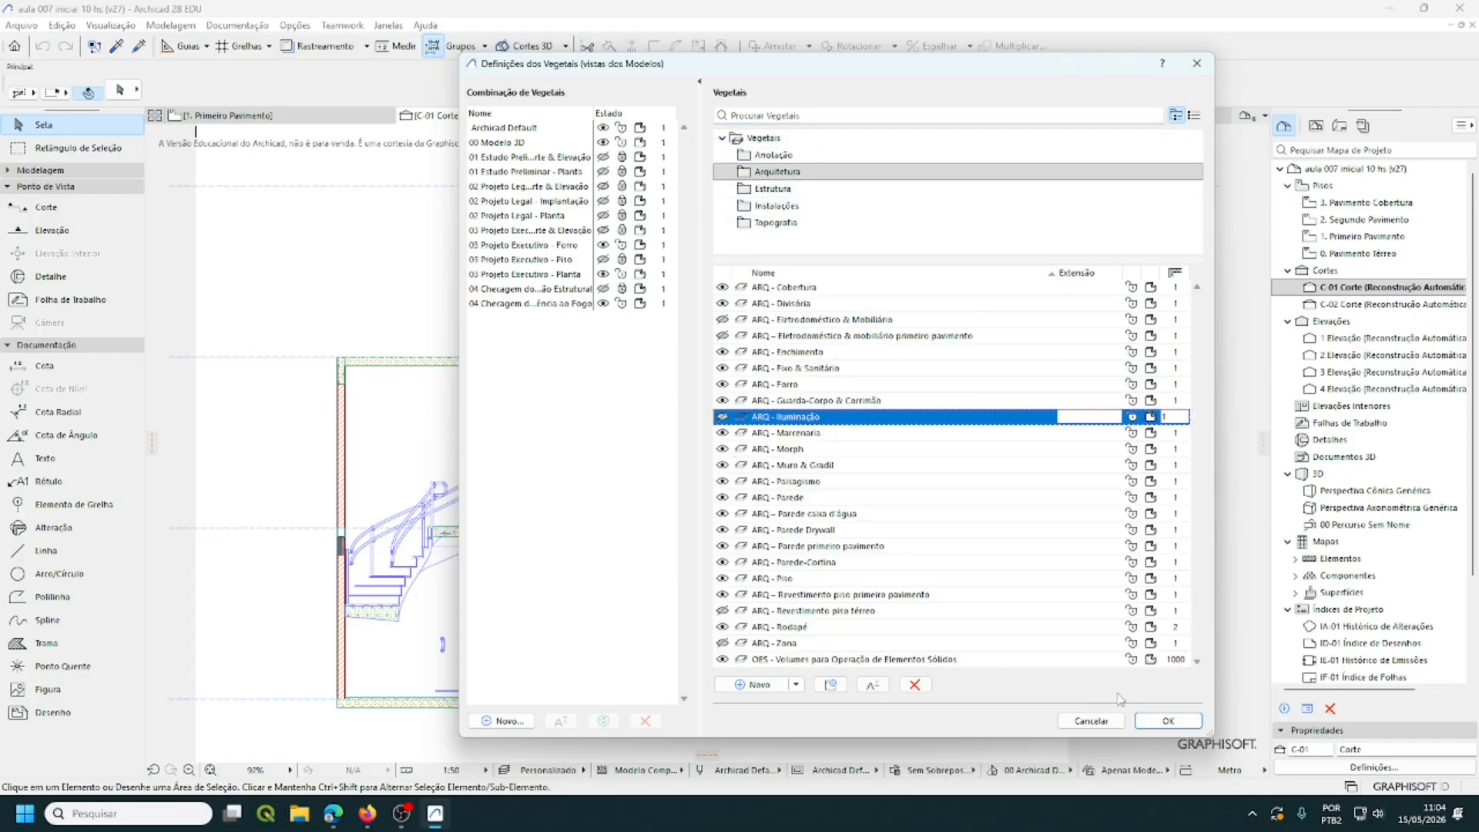
left_click(1177, 727)
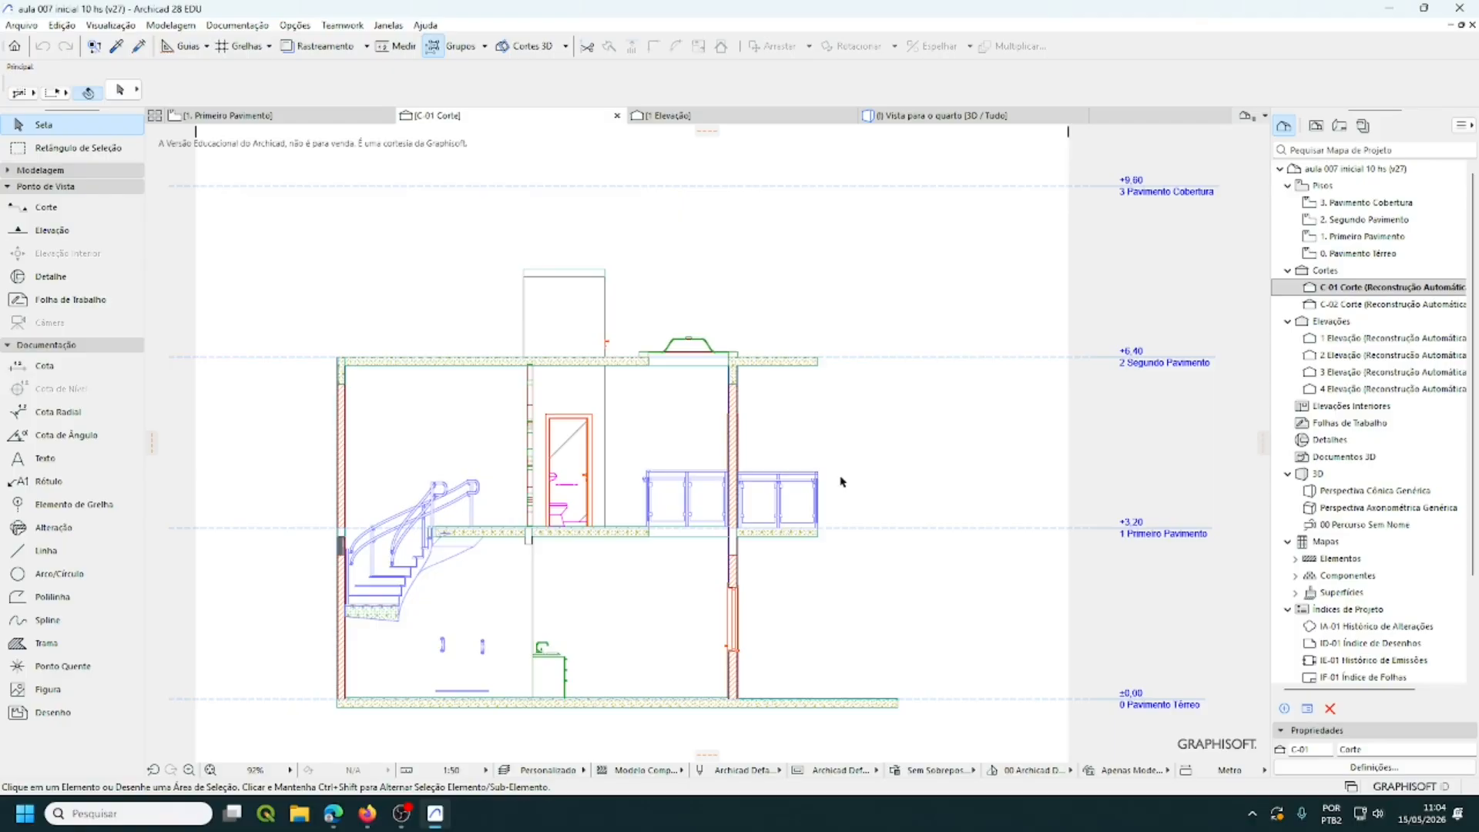
- Make the Topografia layer TOP - Terreno visible so terrain hatching appears under the section
left_click(541, 367)
key("ctrl+l")
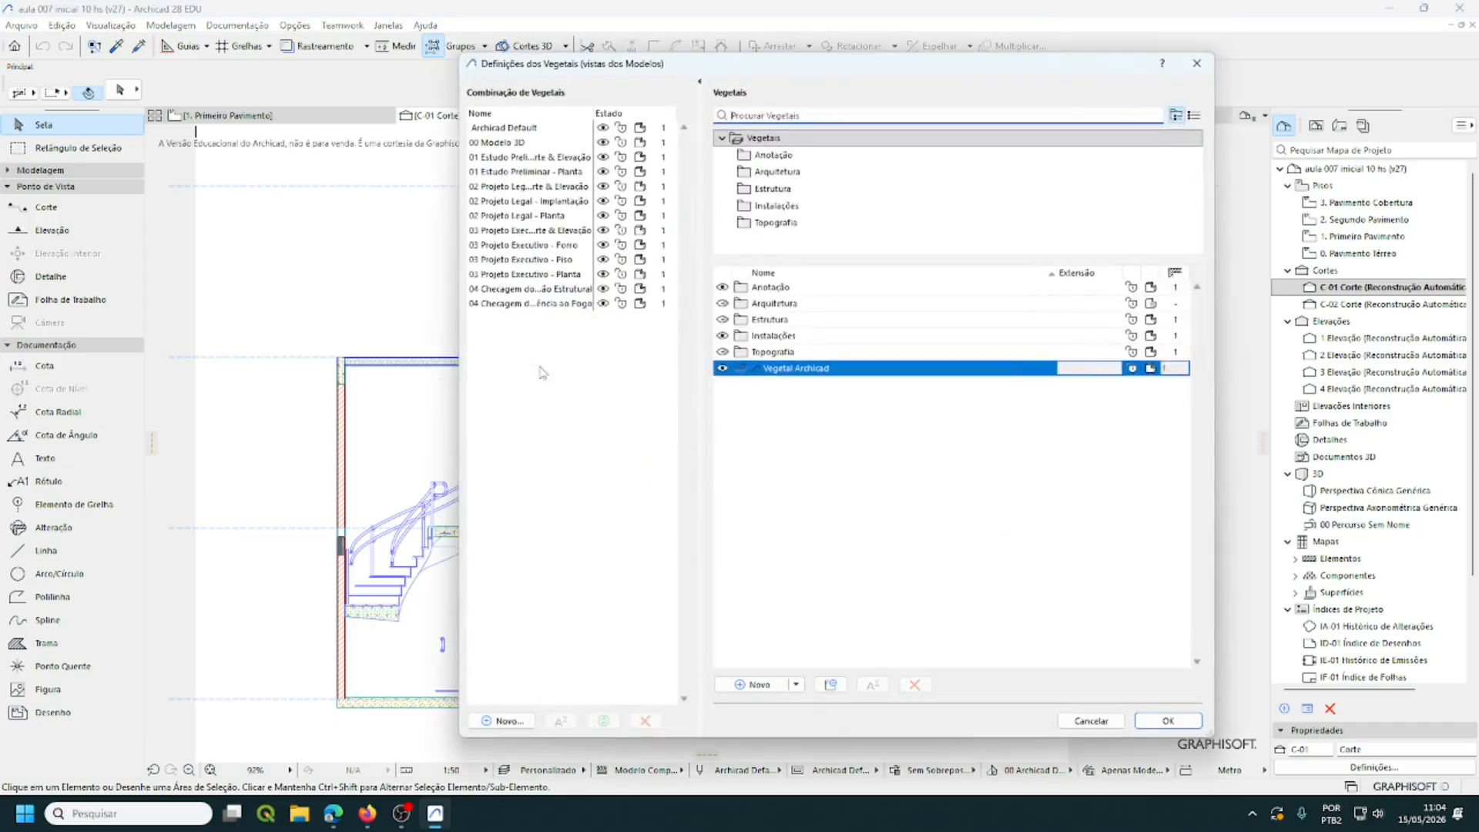
left_click(776, 223)
left_click(723, 303)
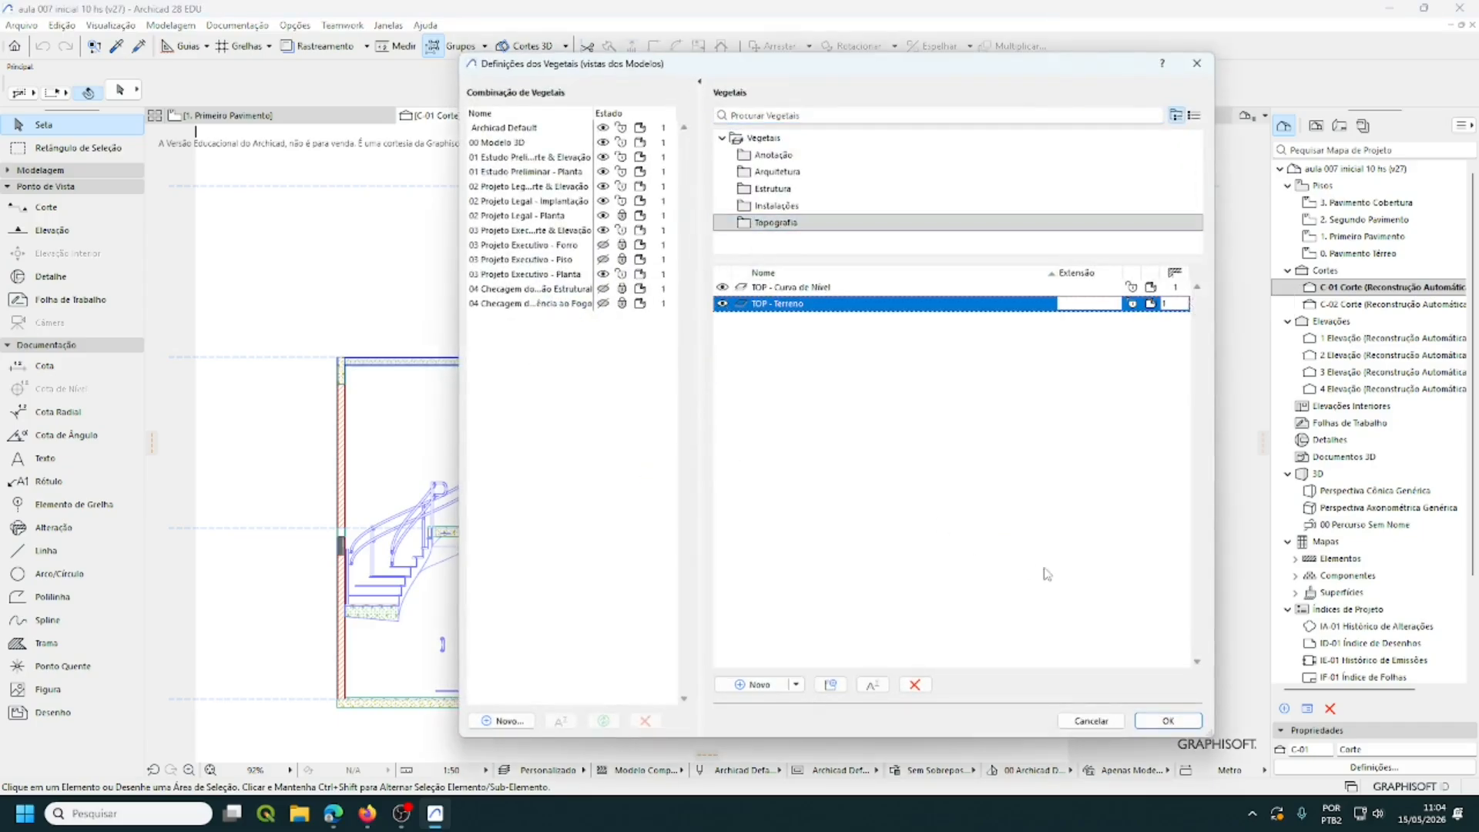
left_click(1168, 720)
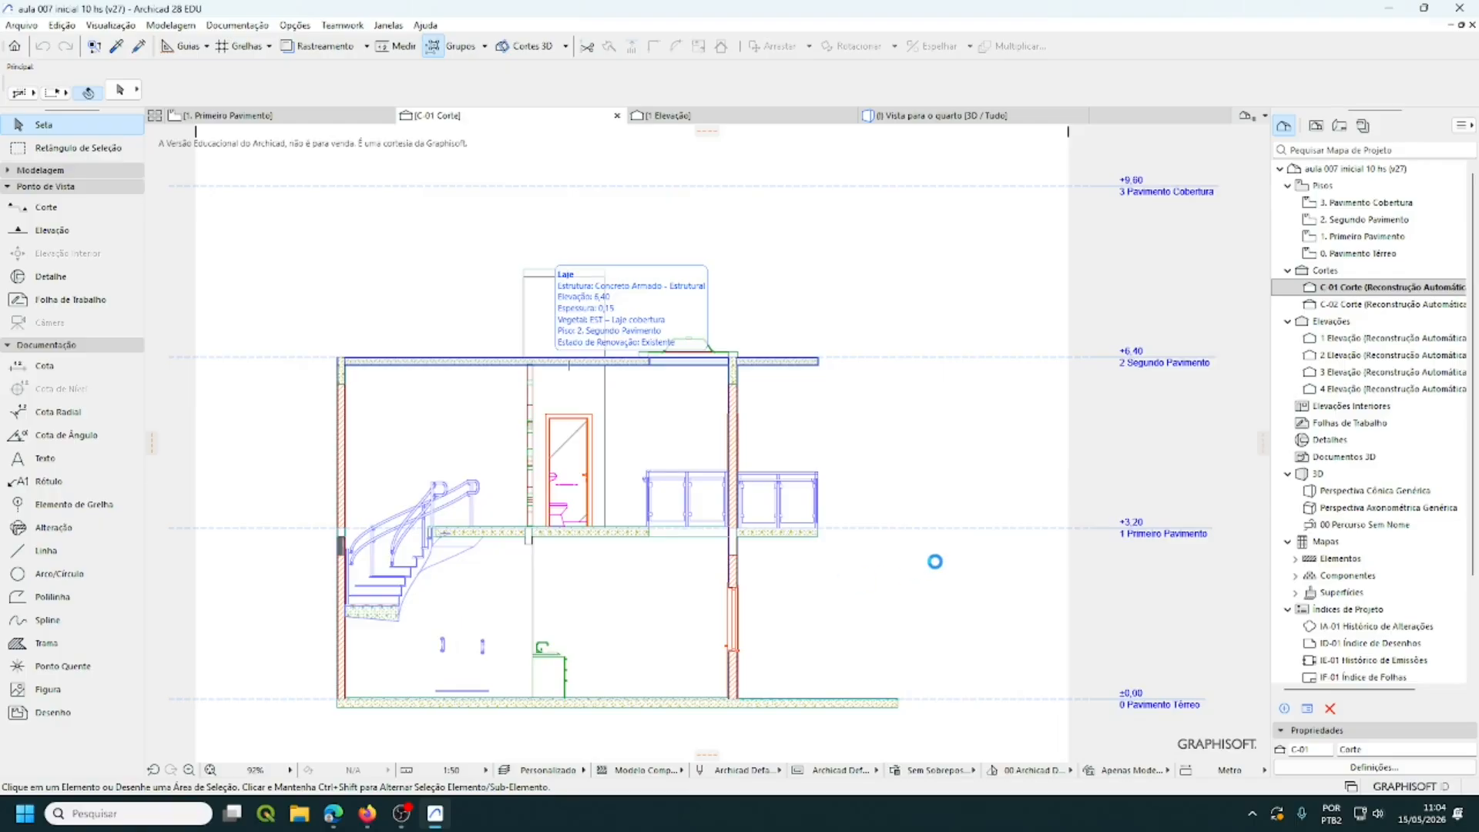
left_click(935, 561)
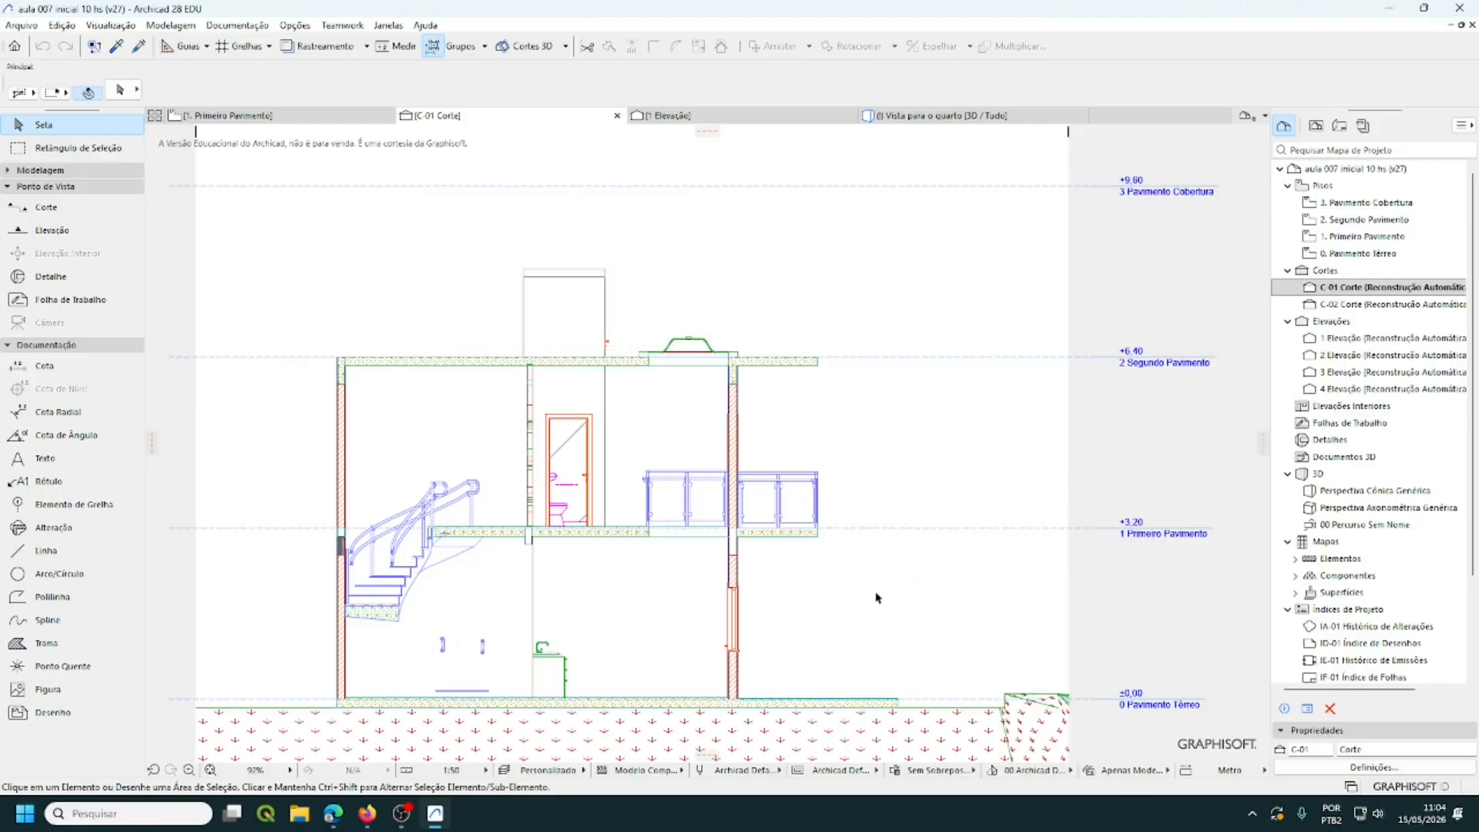
left_click(452, 492)
left_click(697, 347)
mouse_move(806, 367)
mouse_move(751, 530)
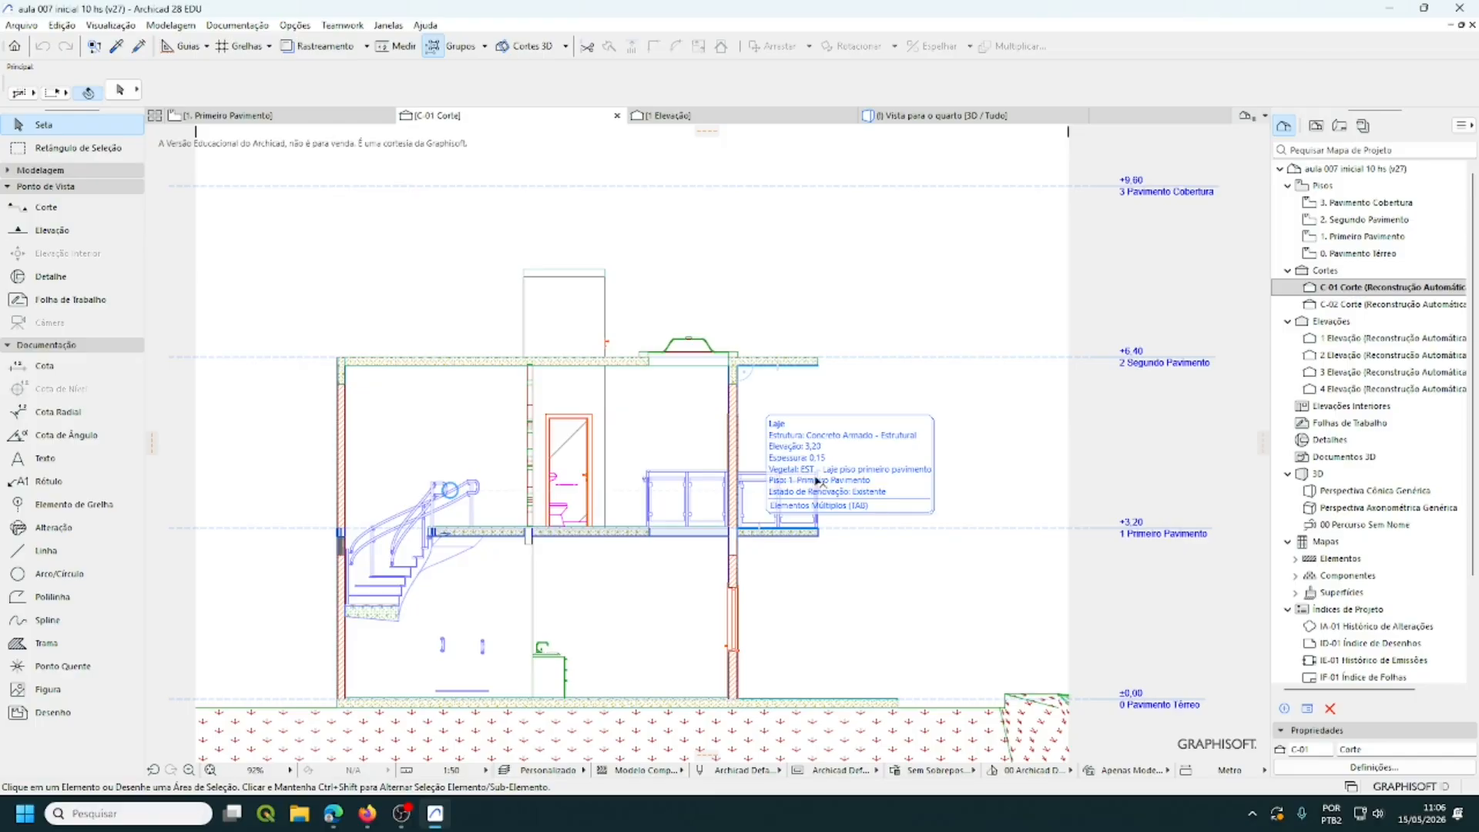
- Start a height dimension at the wall's ground corner and the upper box's top corner
left_click(54, 368)
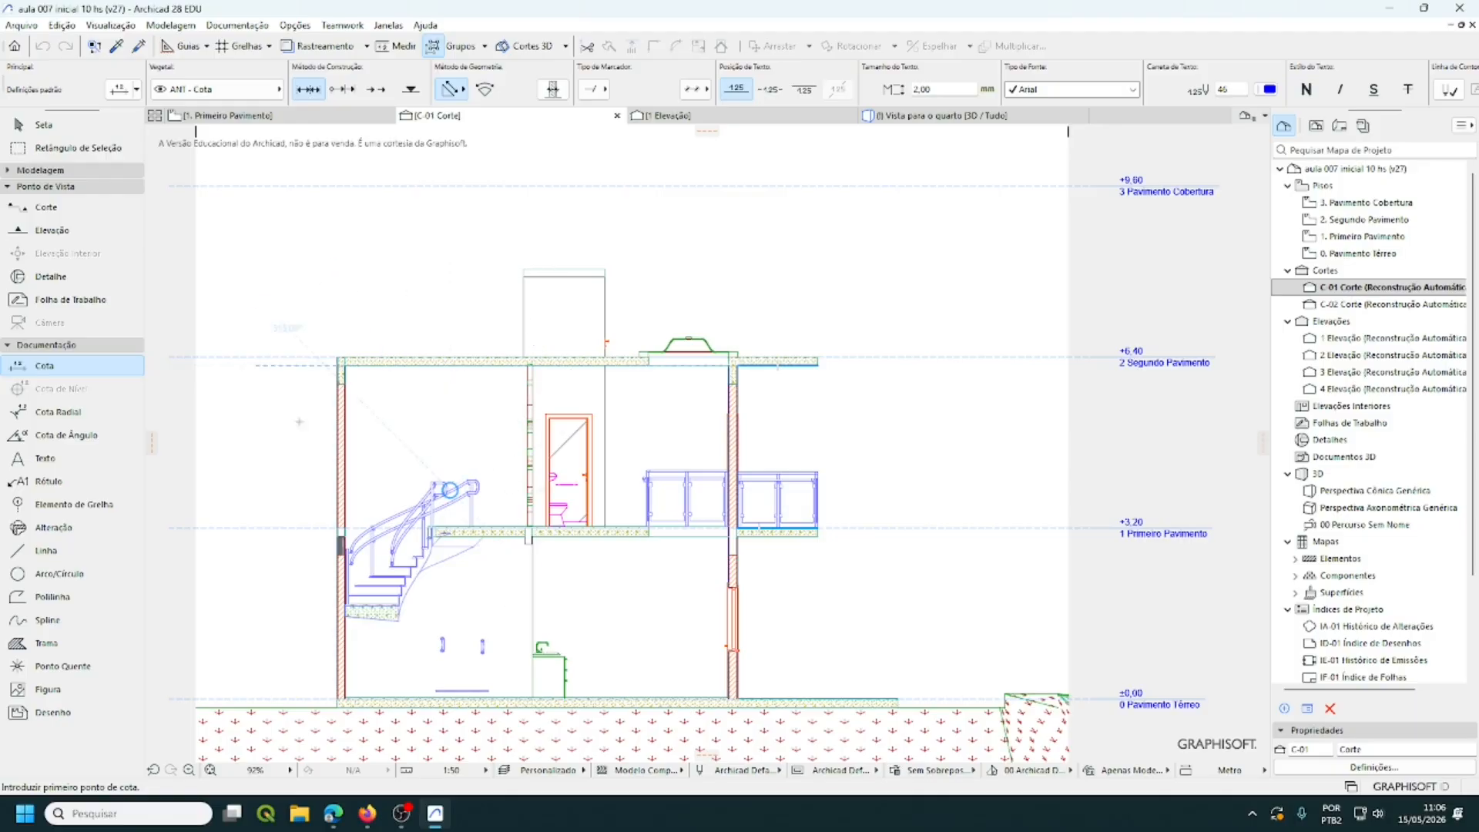
scroll(324, 716, "up", 8)
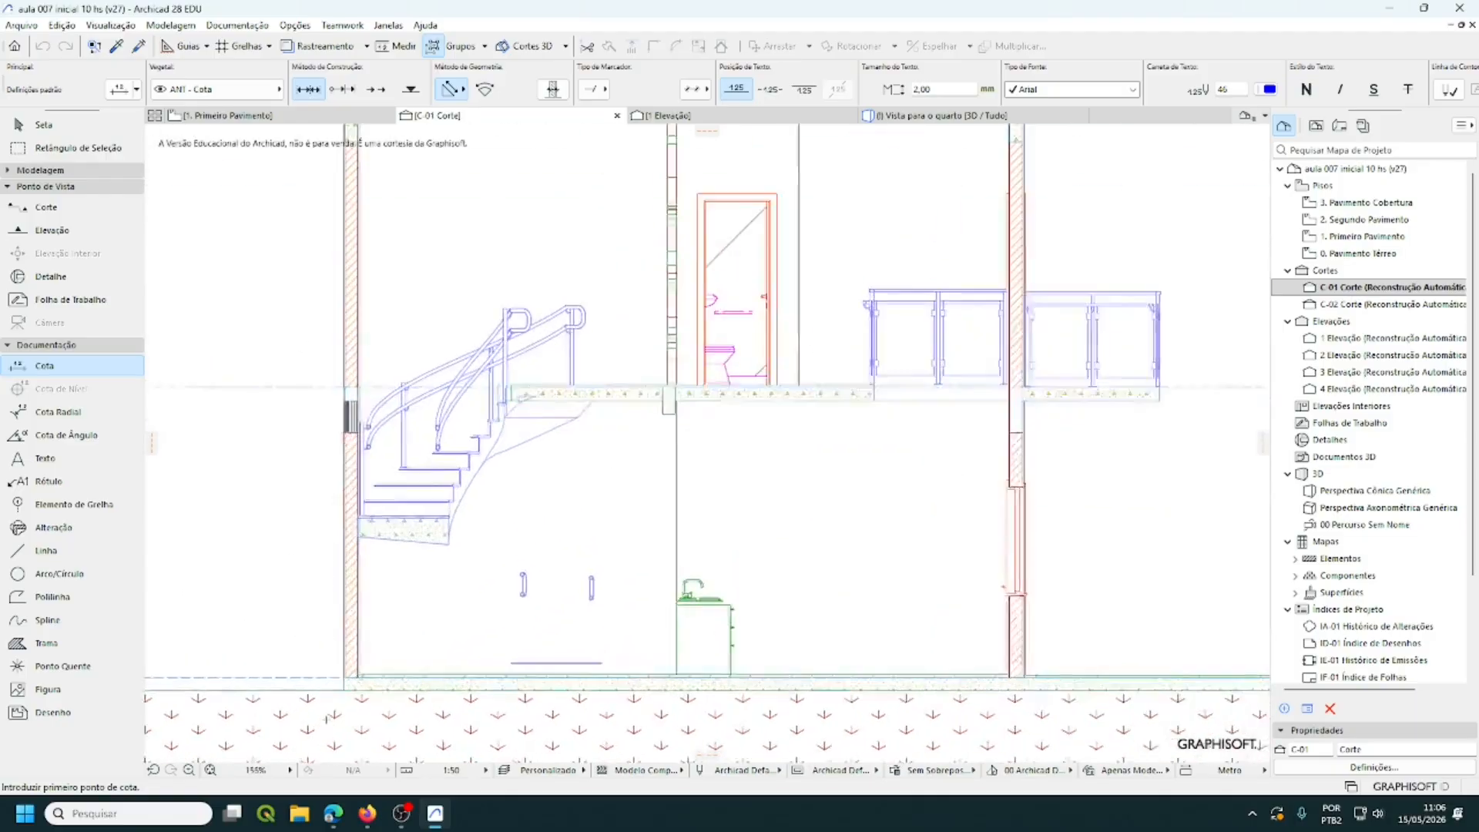
scroll(324, 705, "up", 1)
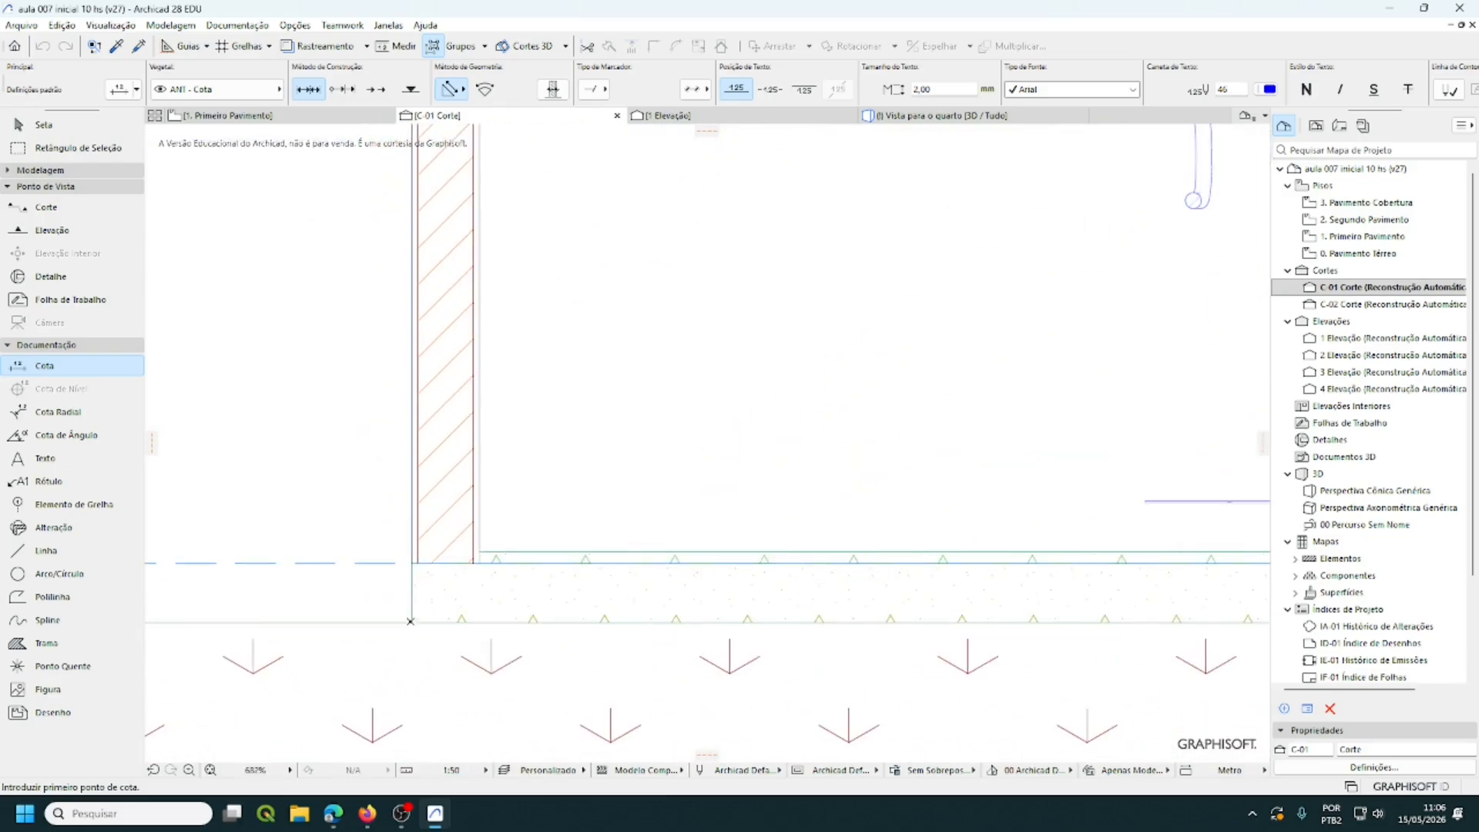
left_click(411, 624)
scroll(552, 651, "down", 1)
scroll(553, 651, "down", 7)
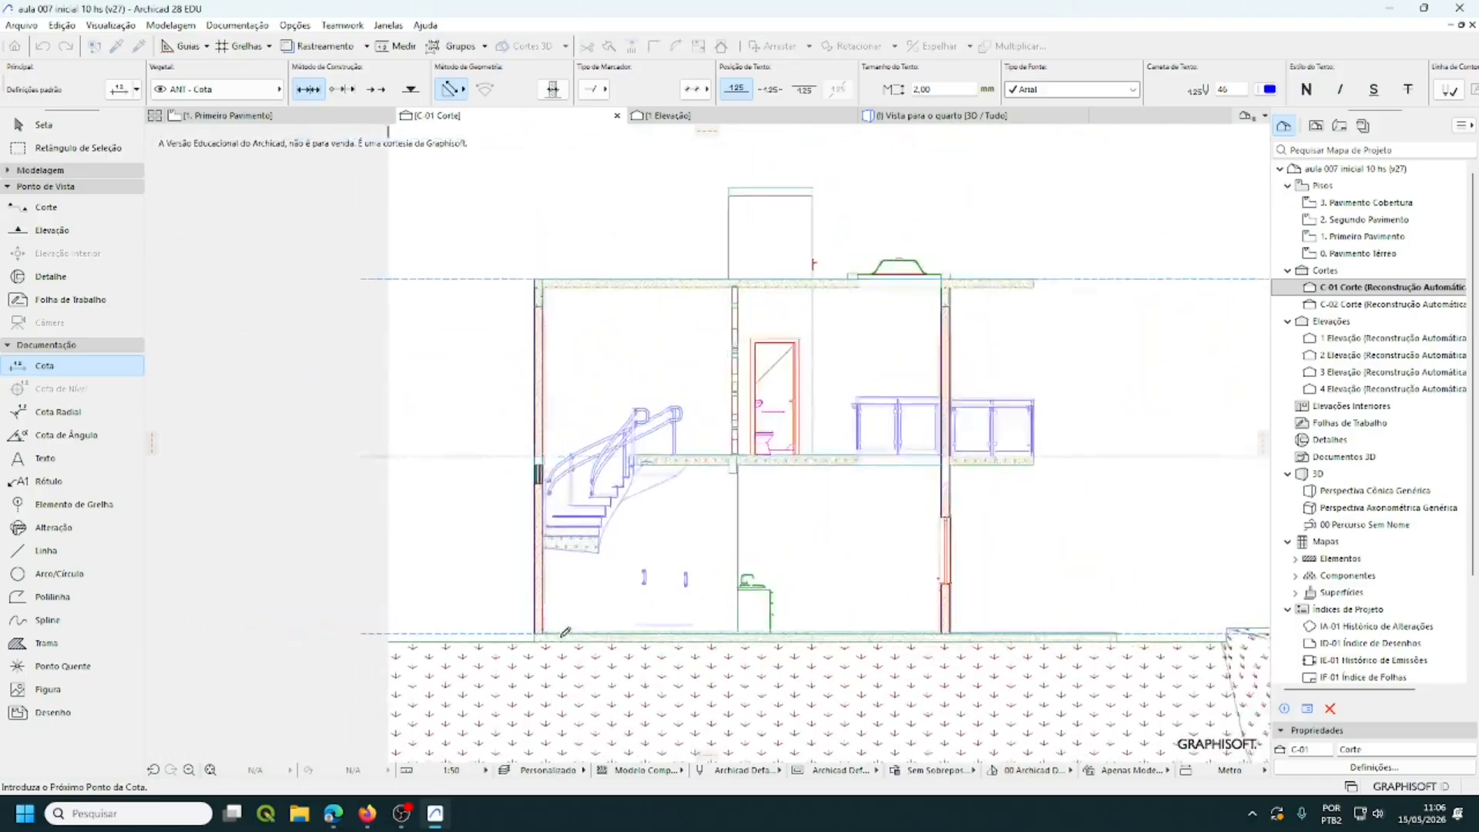
scroll(645, 375, "up", 8)
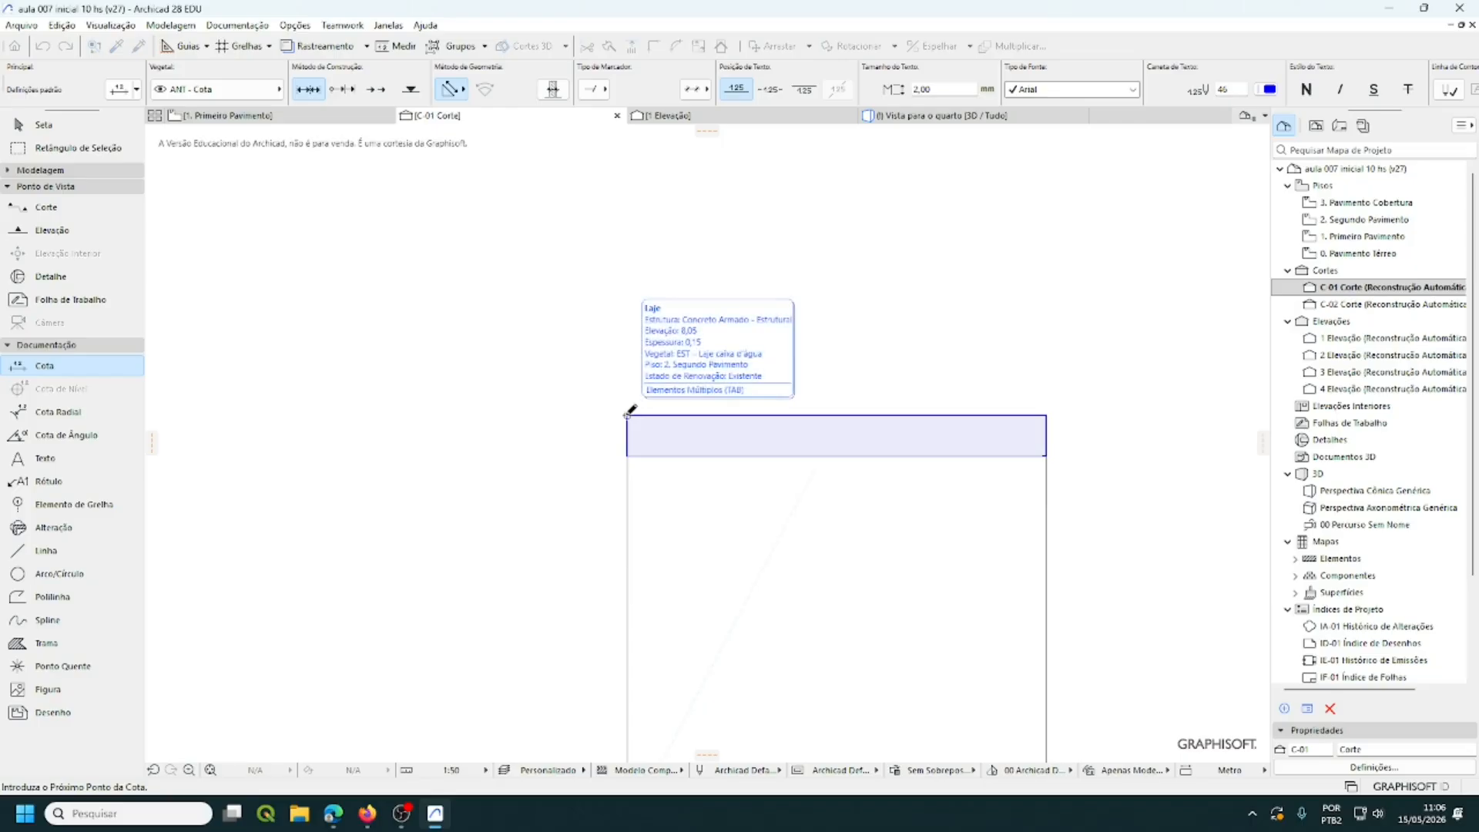
left_click(628, 415)
- Add the building's top point and finish picking points for the 8,20 dimension
scroll(763, 452, "down", 6)
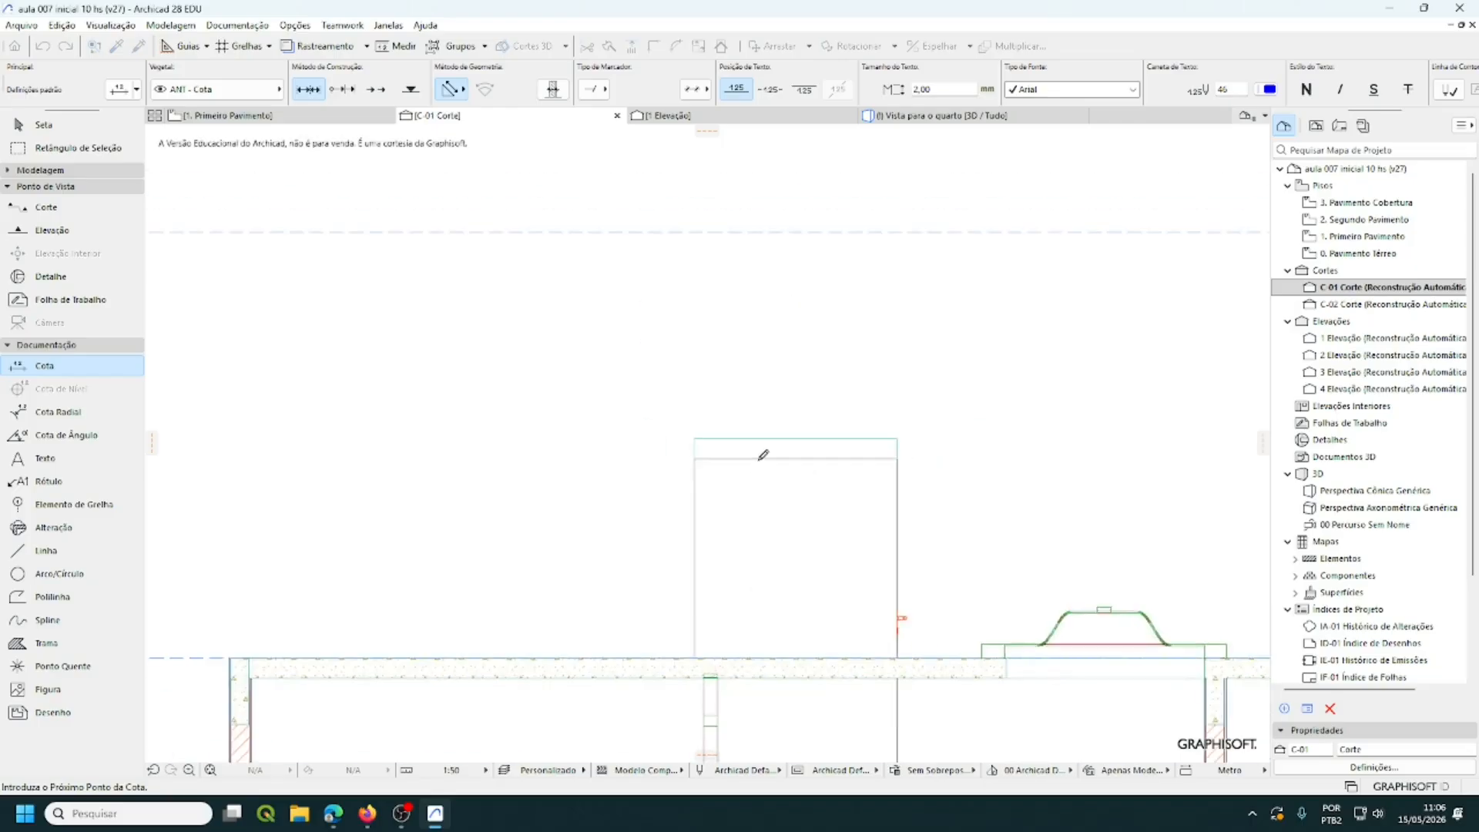
mouse_move(581, 500)
middle_mouse_down()
mouse_move(598, 447)
mouse_move(590, 343)
mouse_move(539, 378)
mouse_move(509, 324)
middle_mouse_up()
scroll(523, 376, "up", 2)
scroll(526, 371, "down", 1)
scroll(465, 363, "up", 3)
middle_click_drag(467, 370, 483, 327)
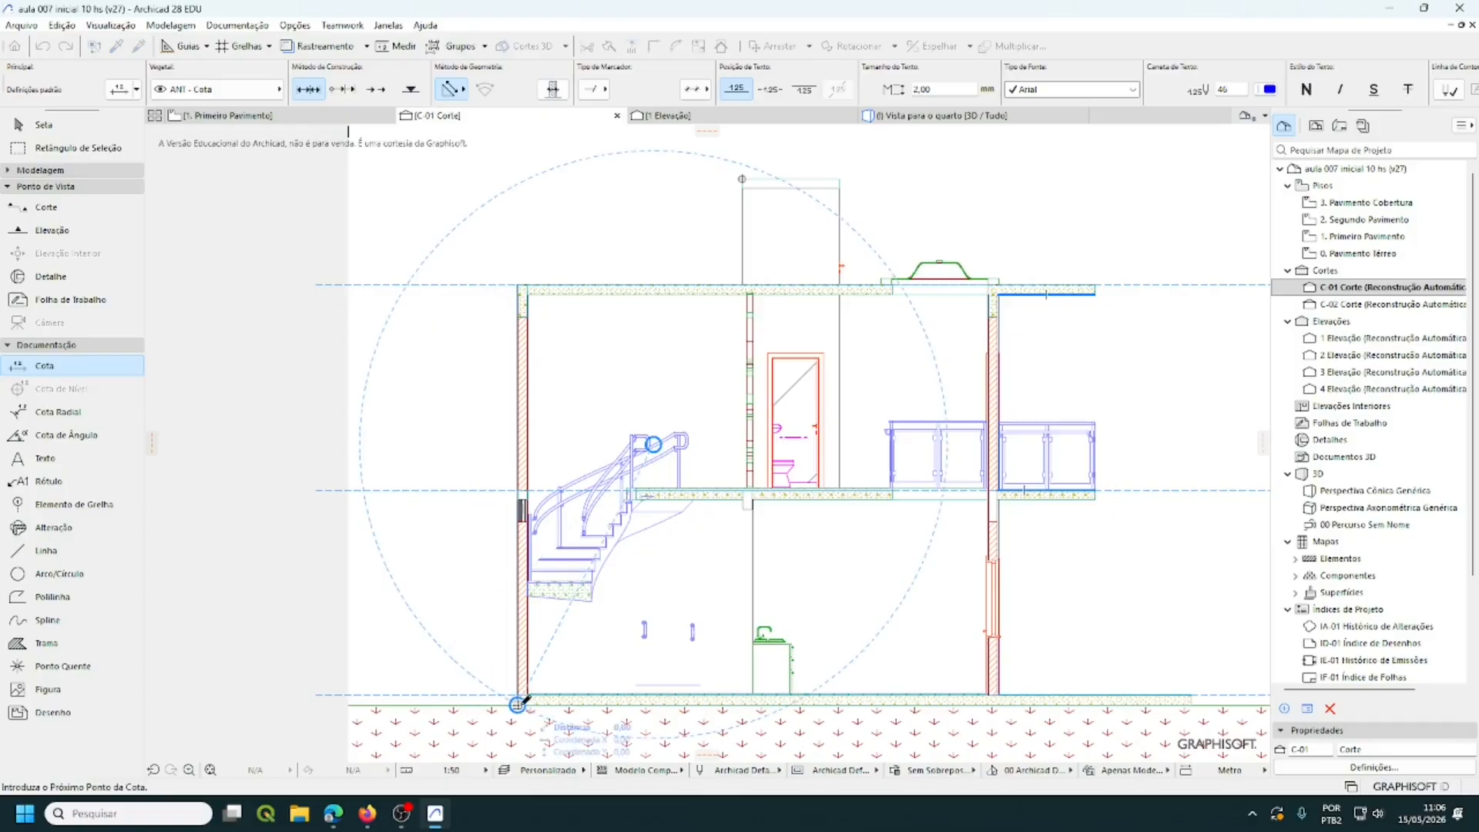
left_click(742, 180)
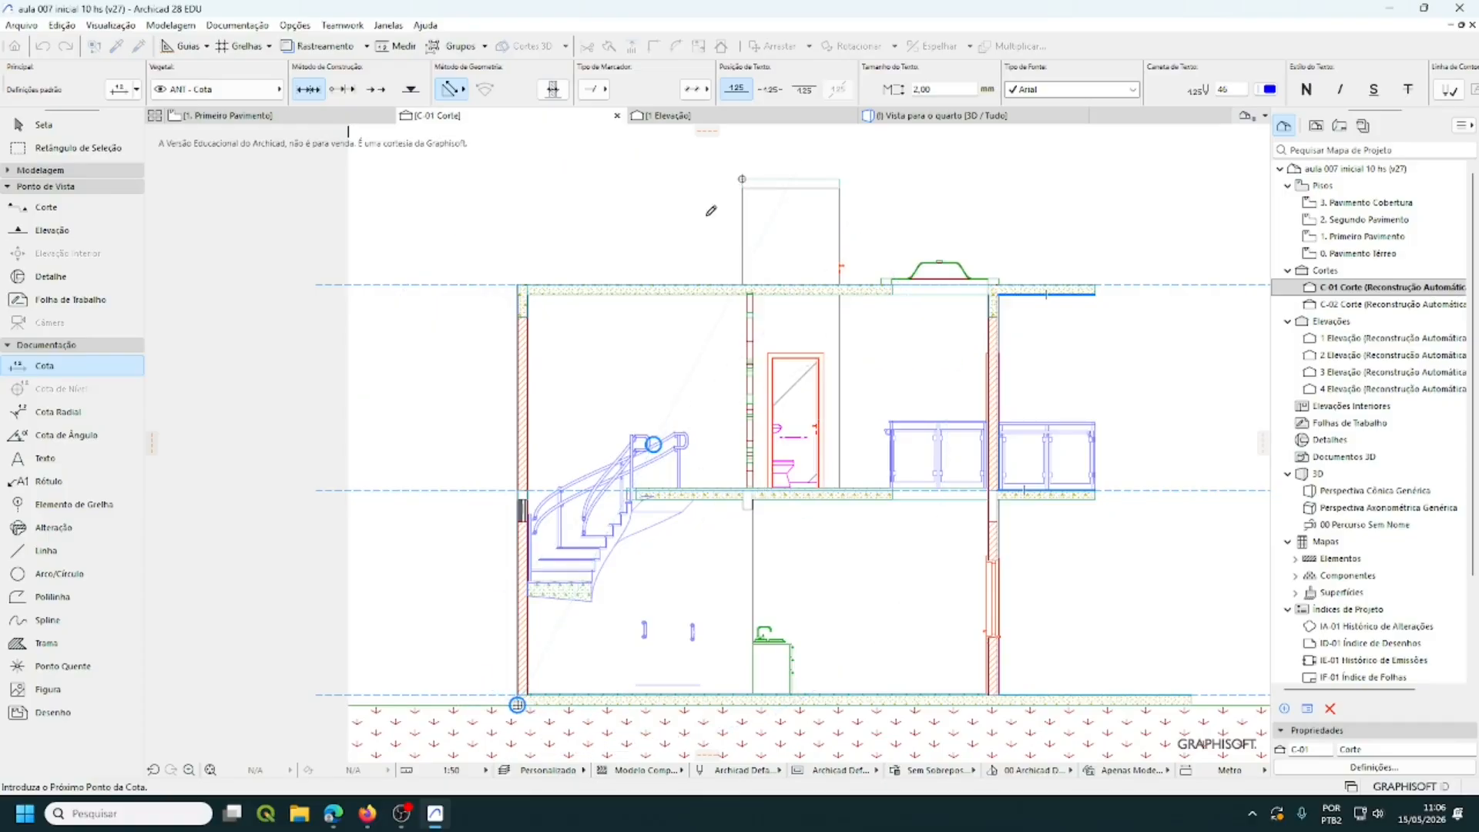
double_click(439, 425)
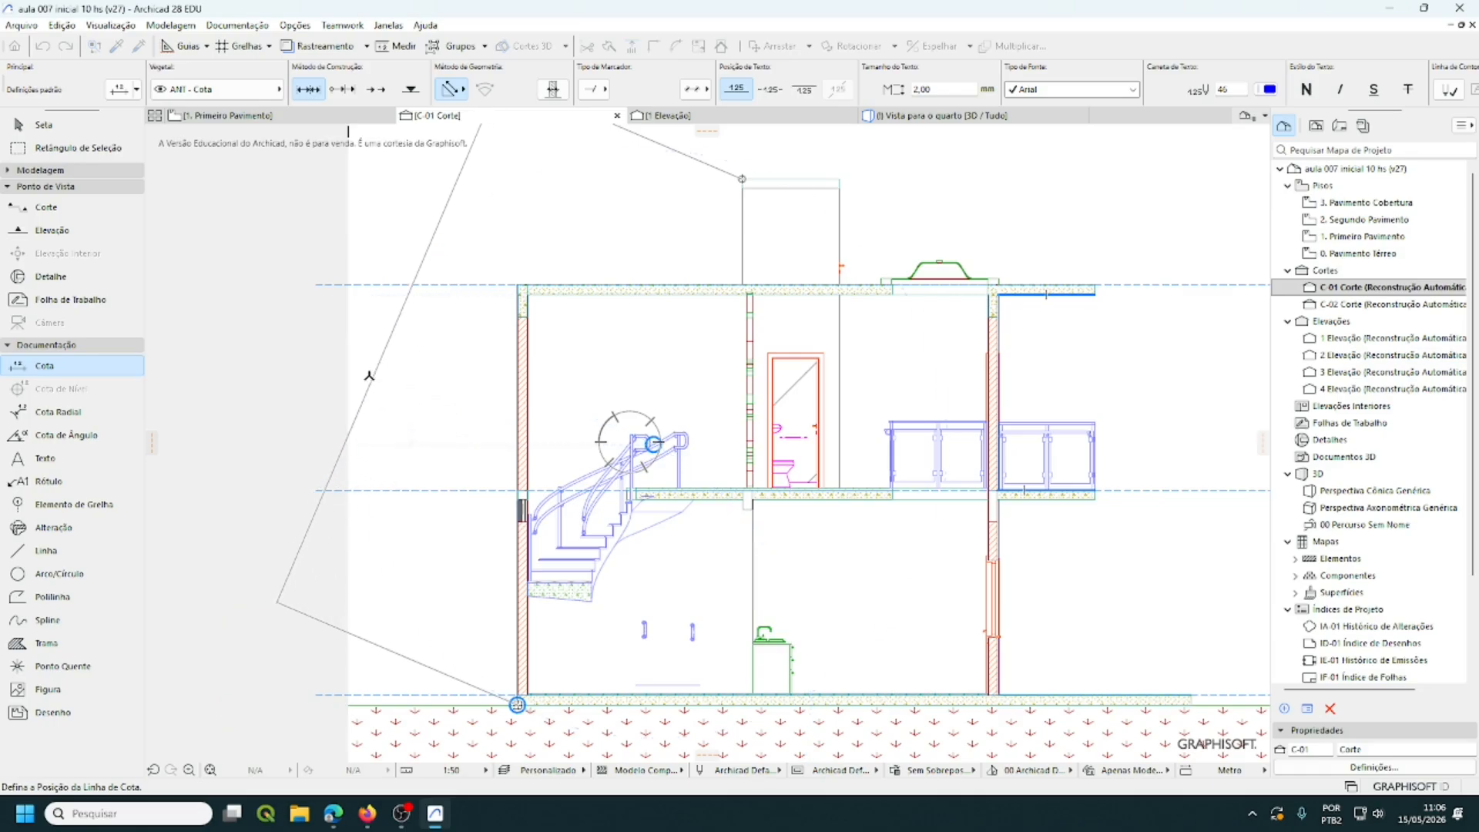
left_click(438, 465)
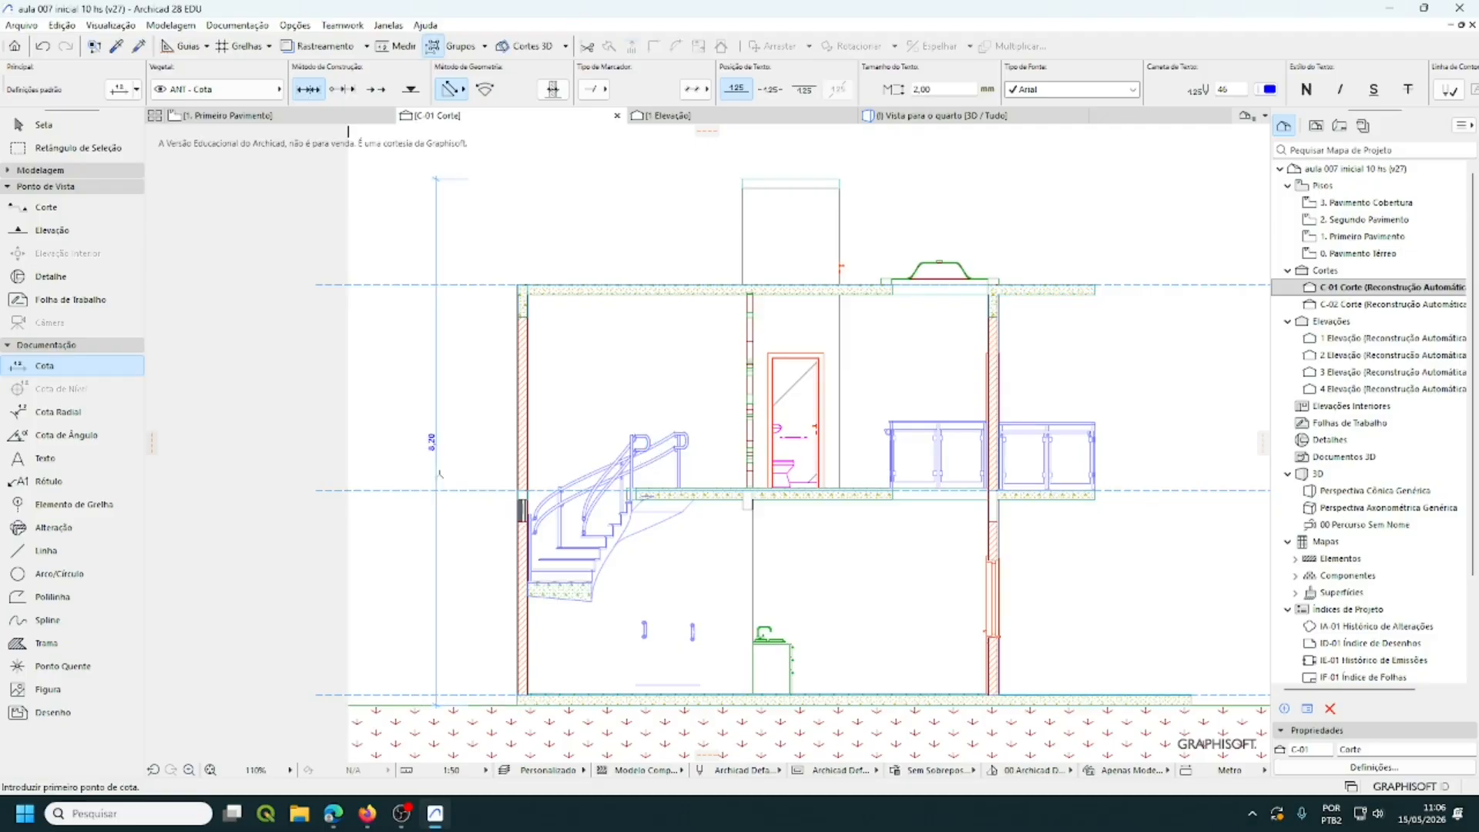
scroll(454, 452, "up", 6)
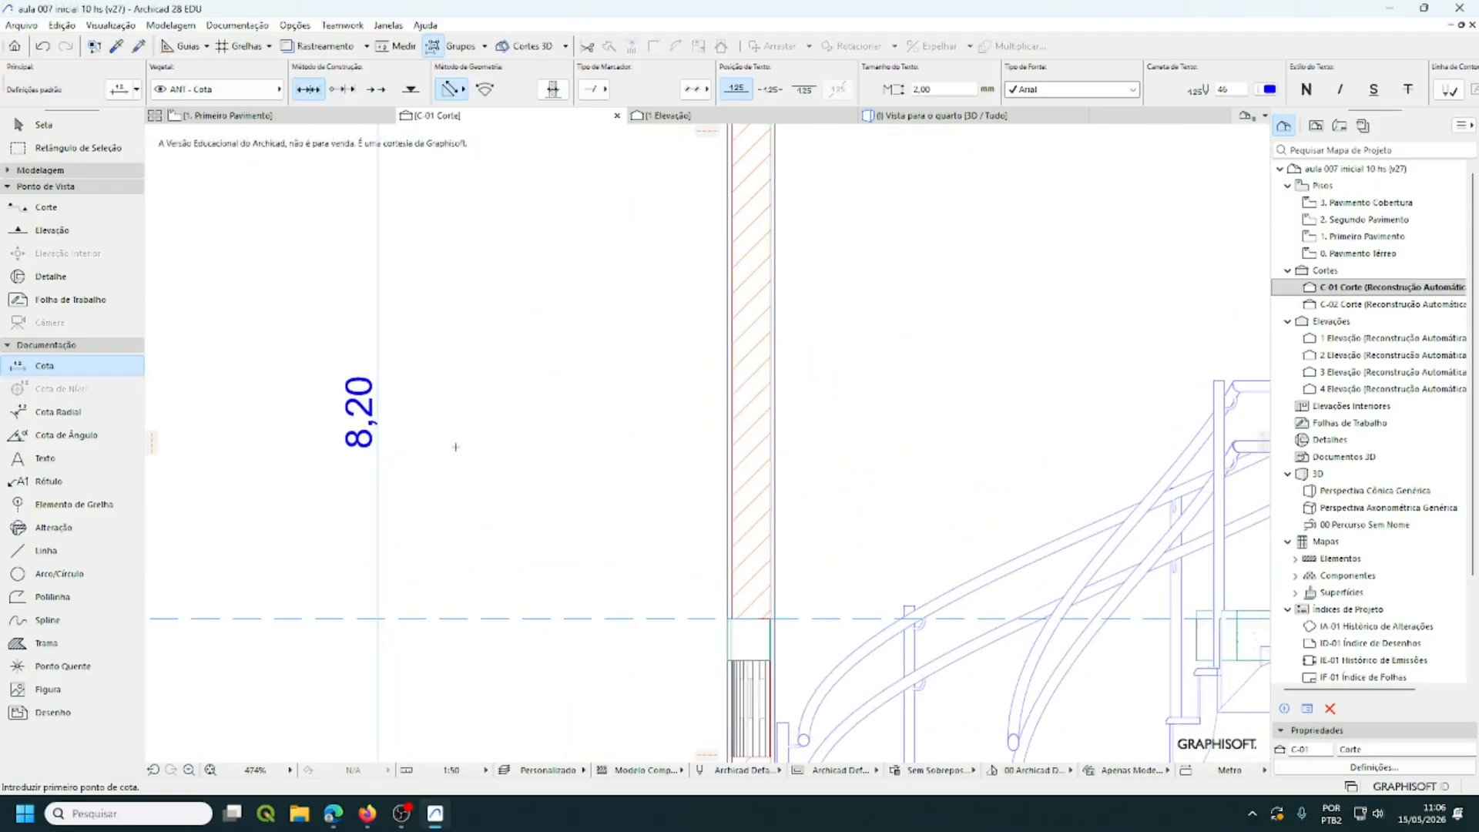
scroll(457, 444, "down", 6)
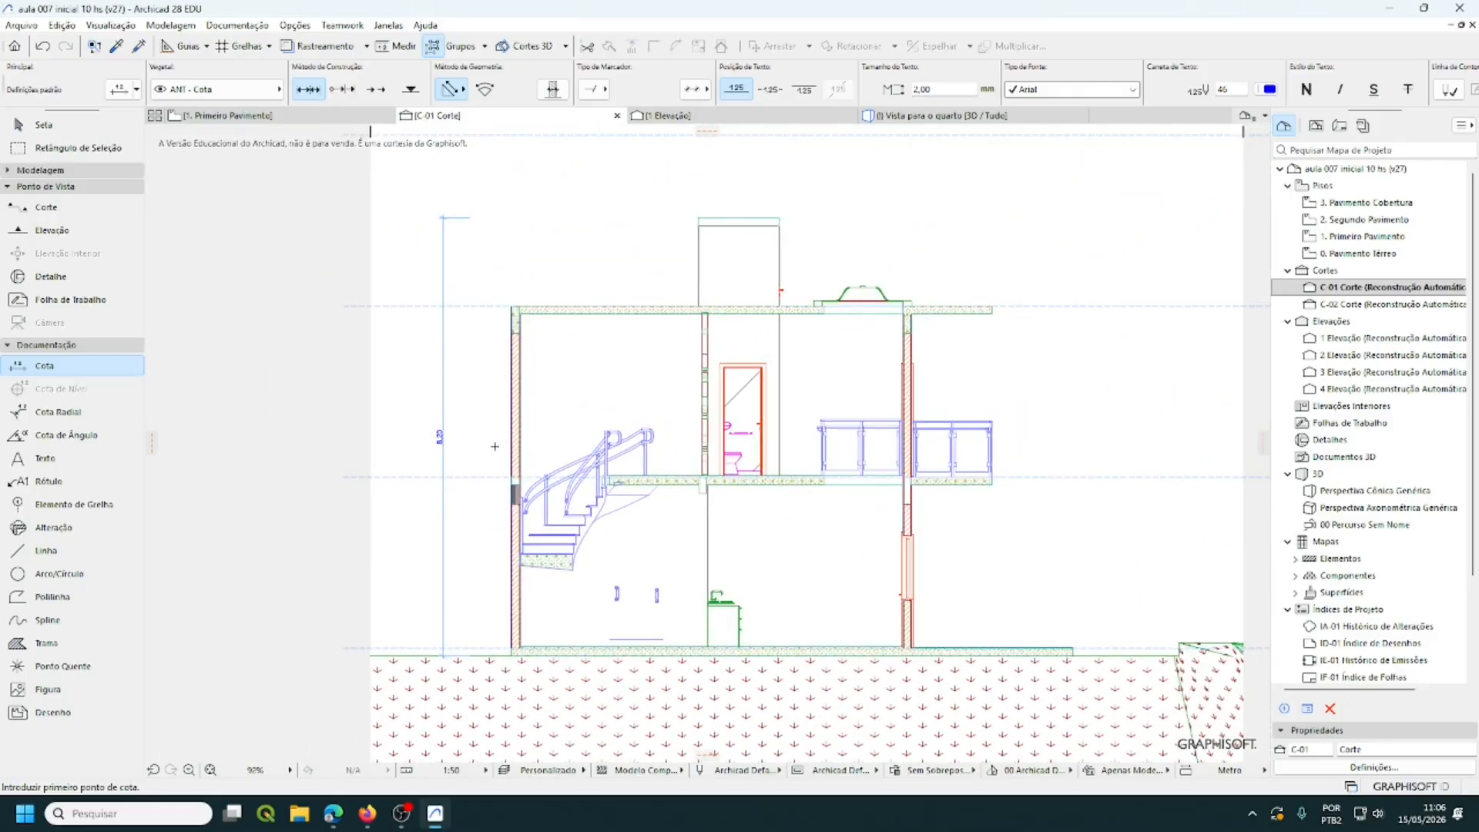
scroll(495, 447, "down", 2)
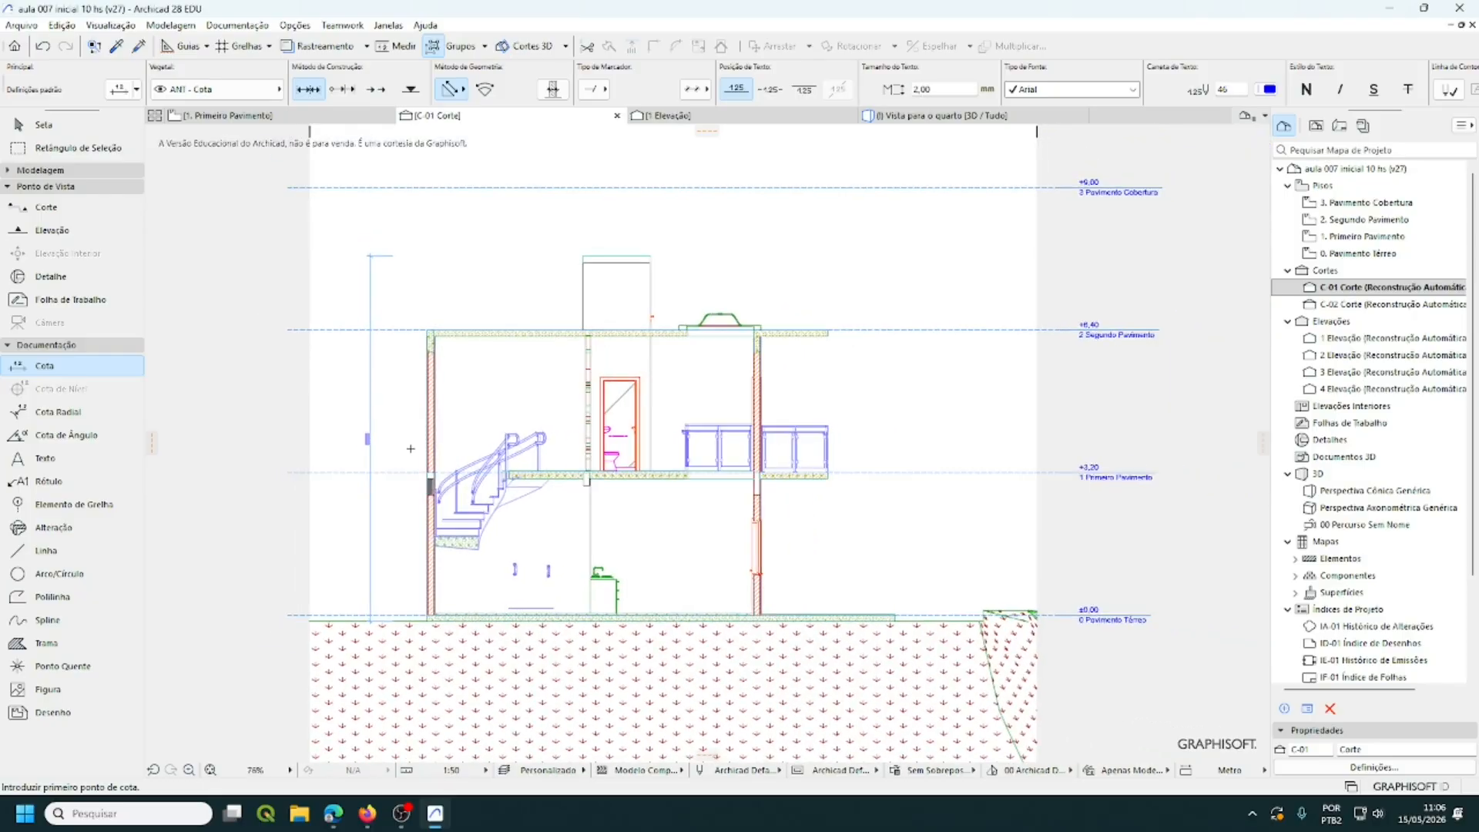
scroll(413, 445, "up", 2)
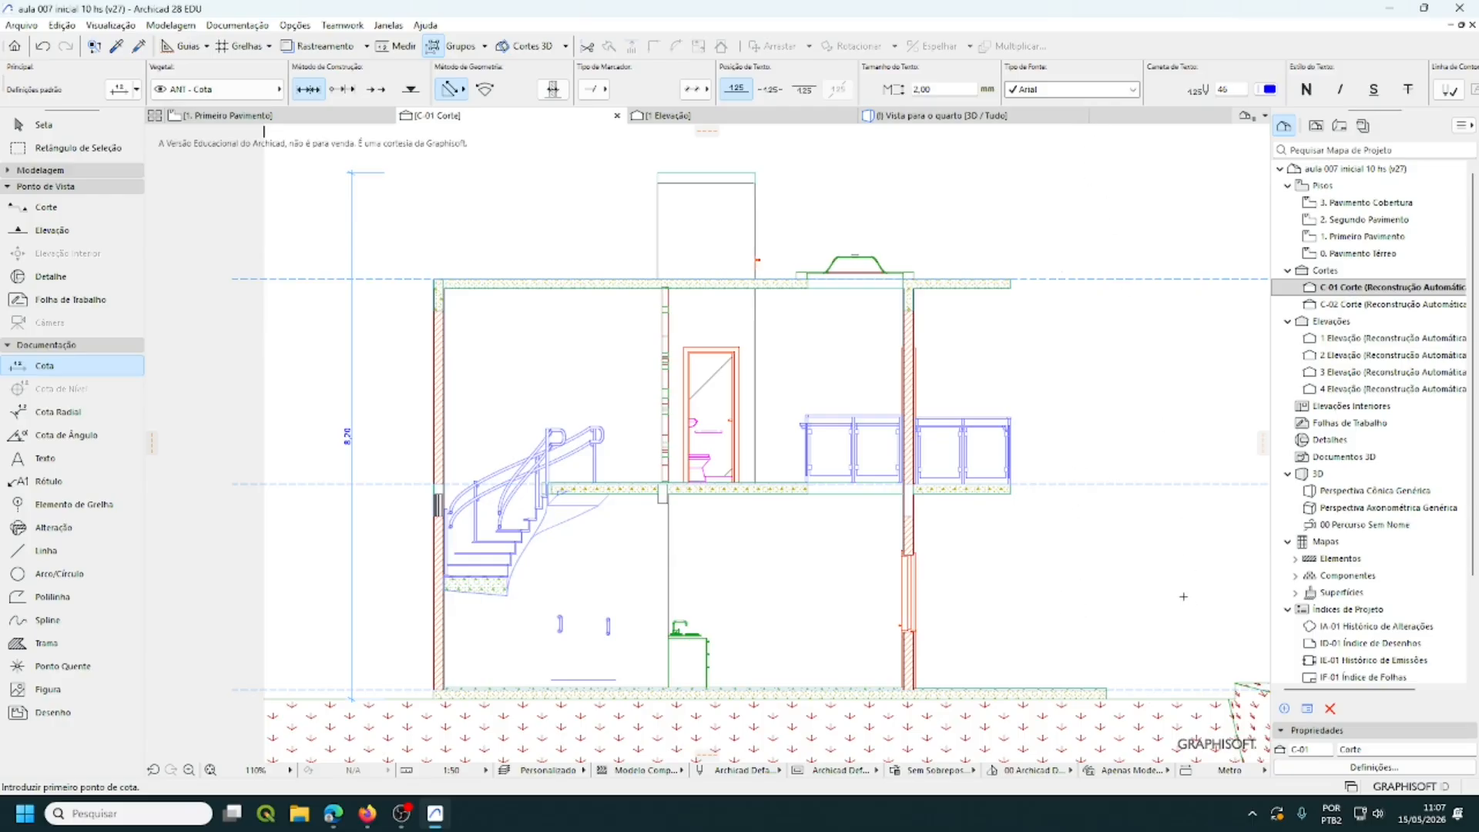
middle_click_drag(1183, 596, 1027, 602)
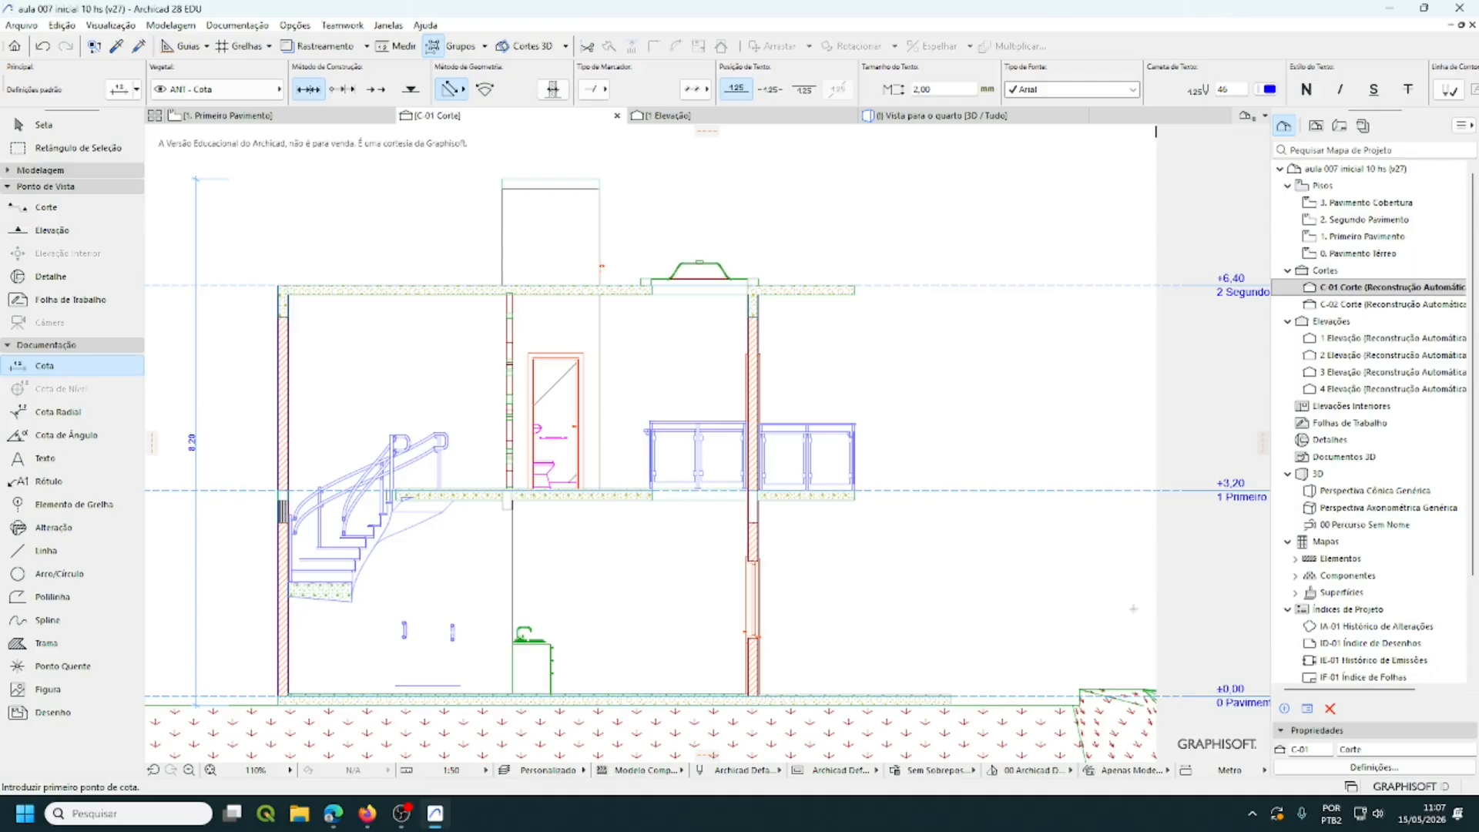
scroll(982, 690, "up", 6)
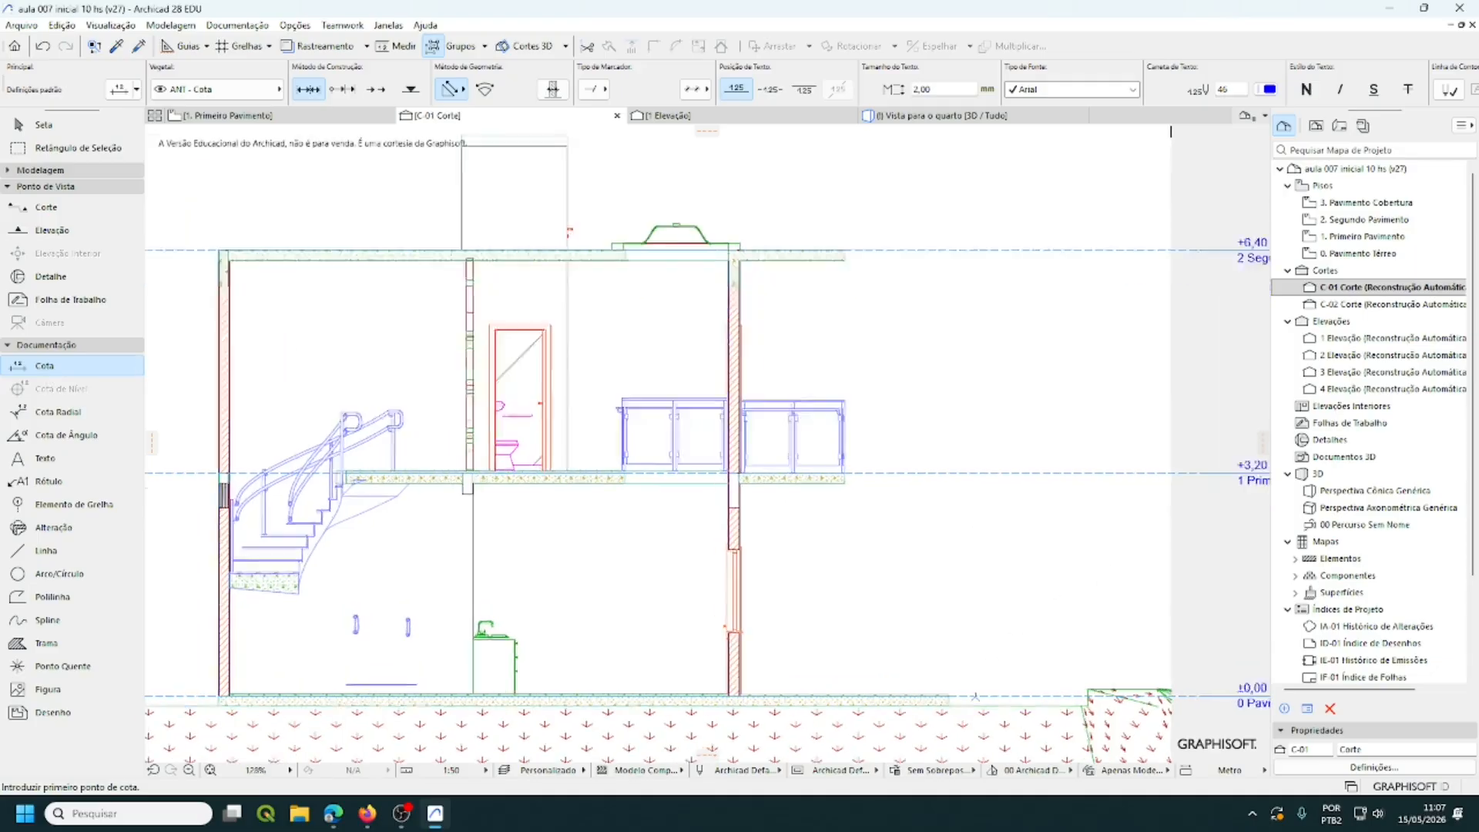
- Pick the ground slab's right corner and the upper wall-slab corner as chain points
middle_click_drag(982, 689, 1076, 469)
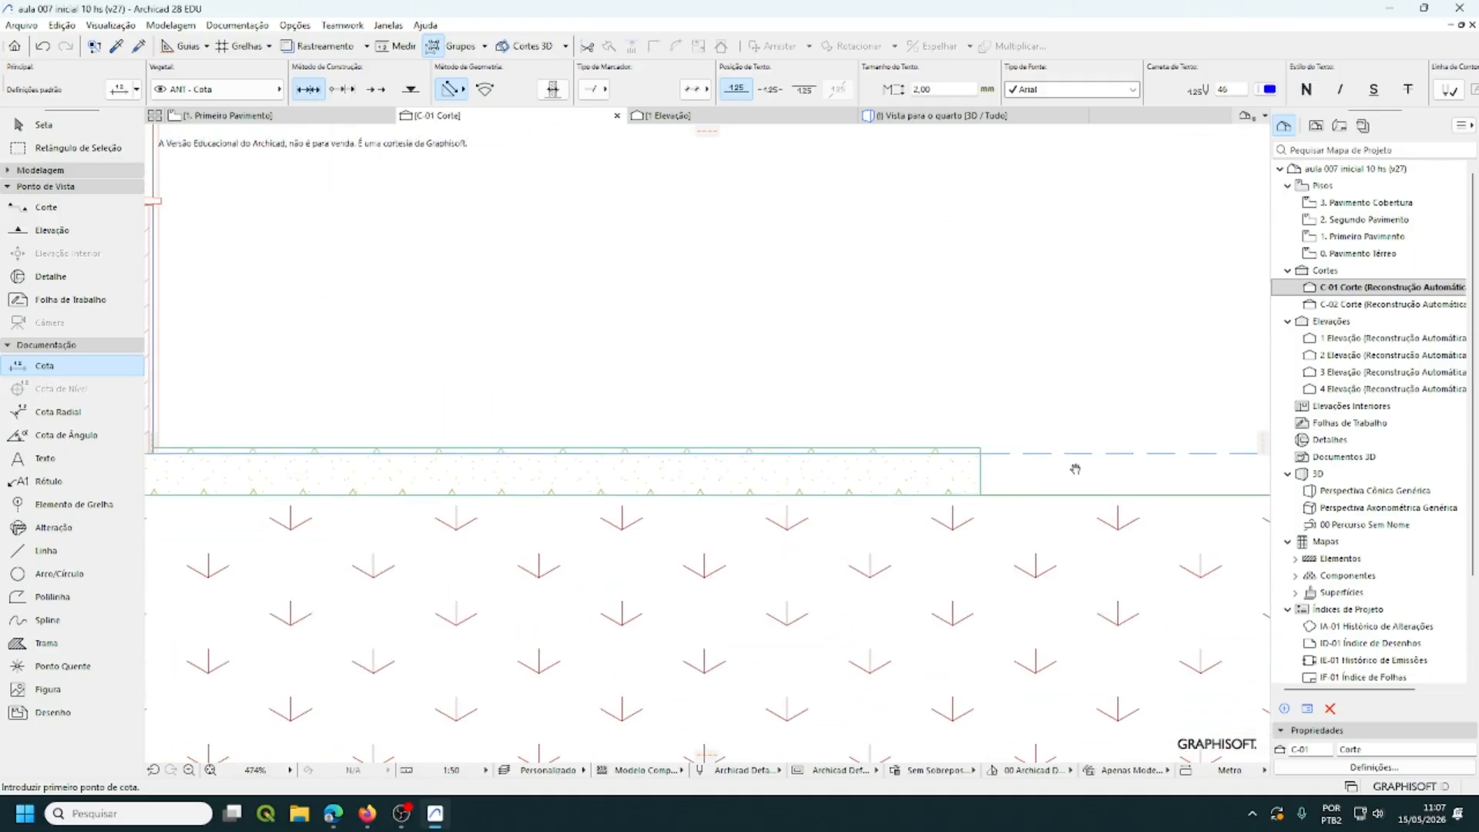
left_click(979, 495)
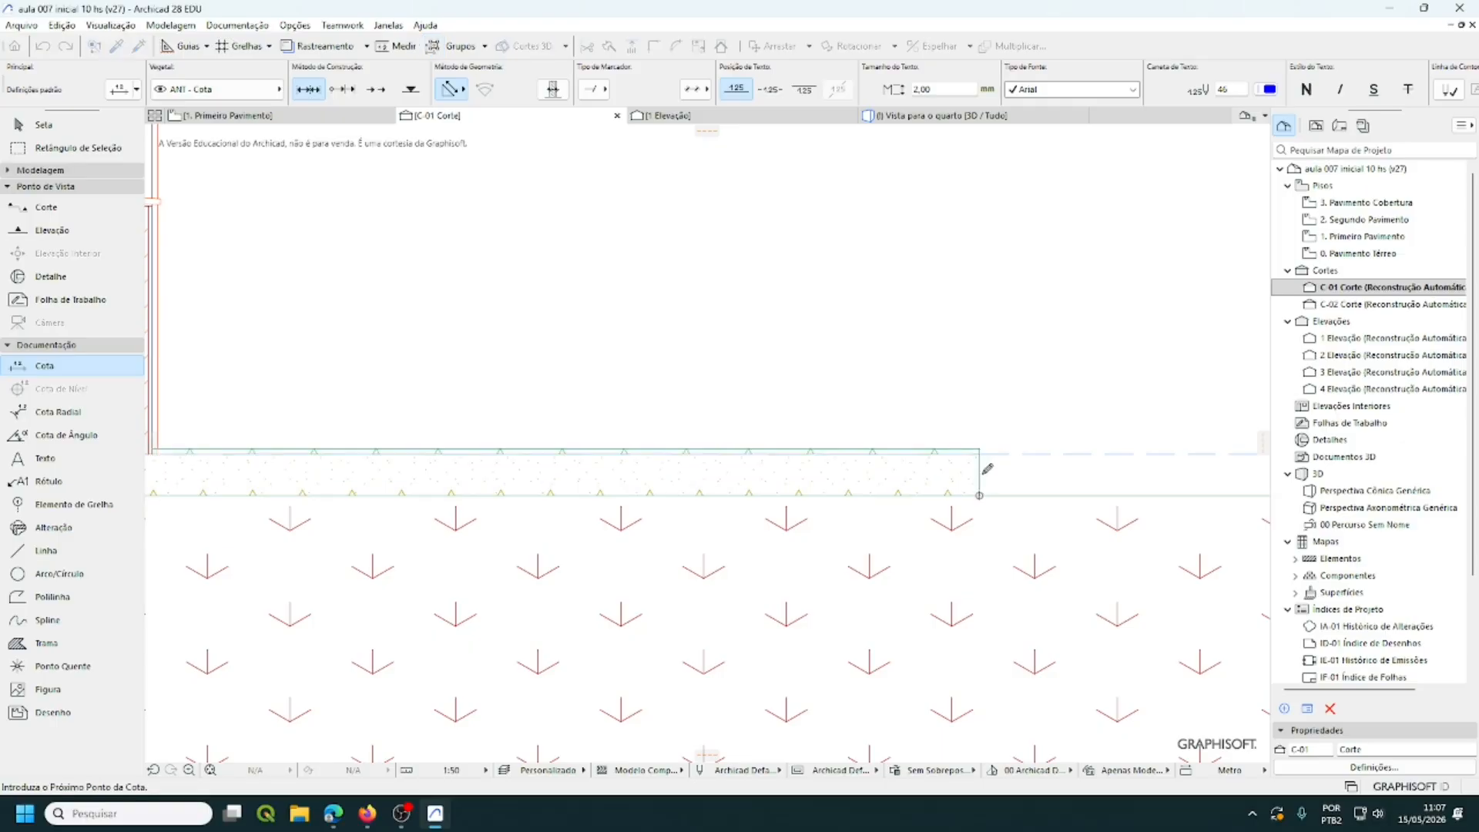
scroll(1078, 451, "down", 5)
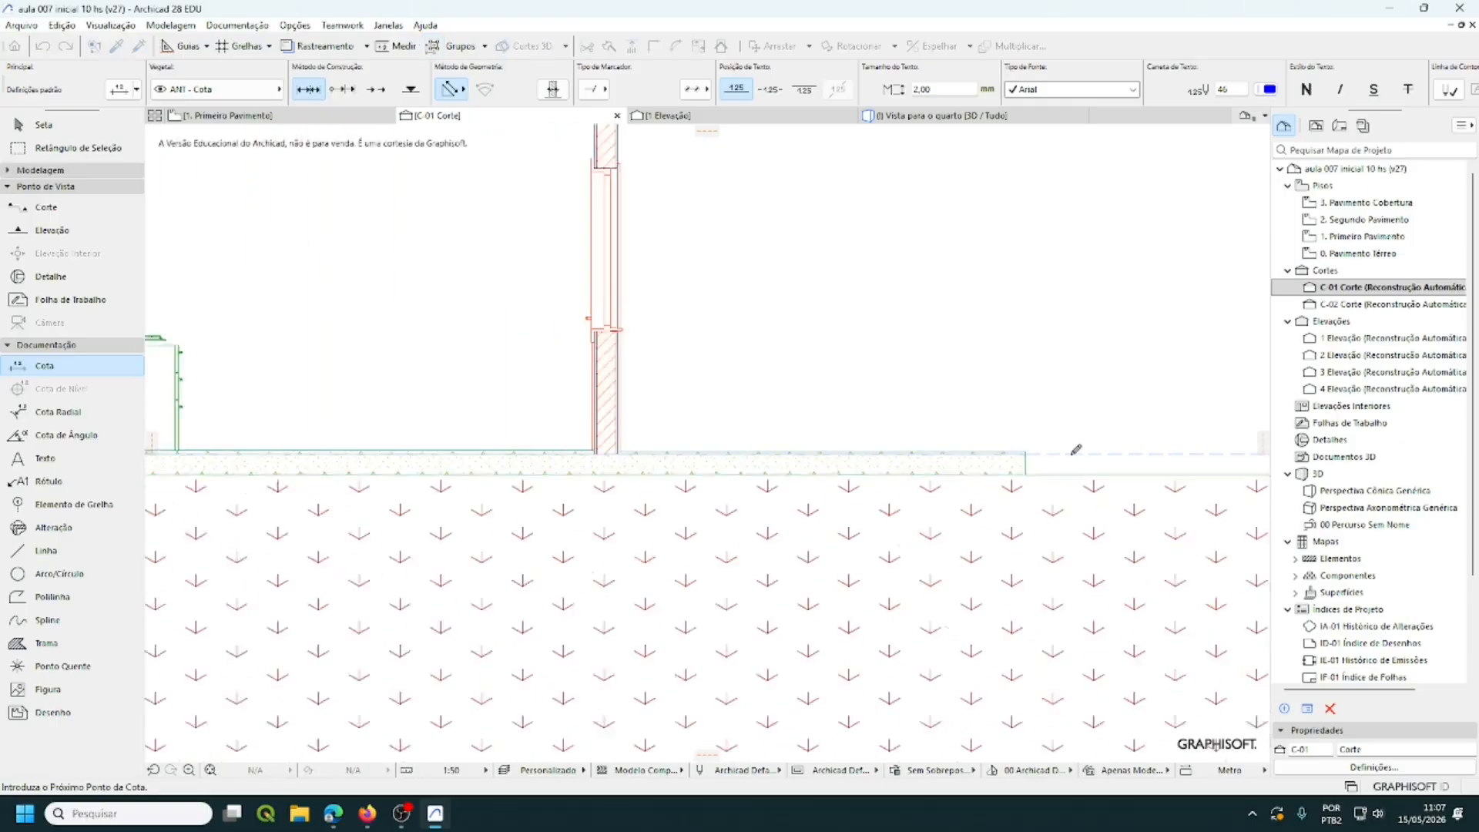
middle_click_drag(1082, 451, 930, 711)
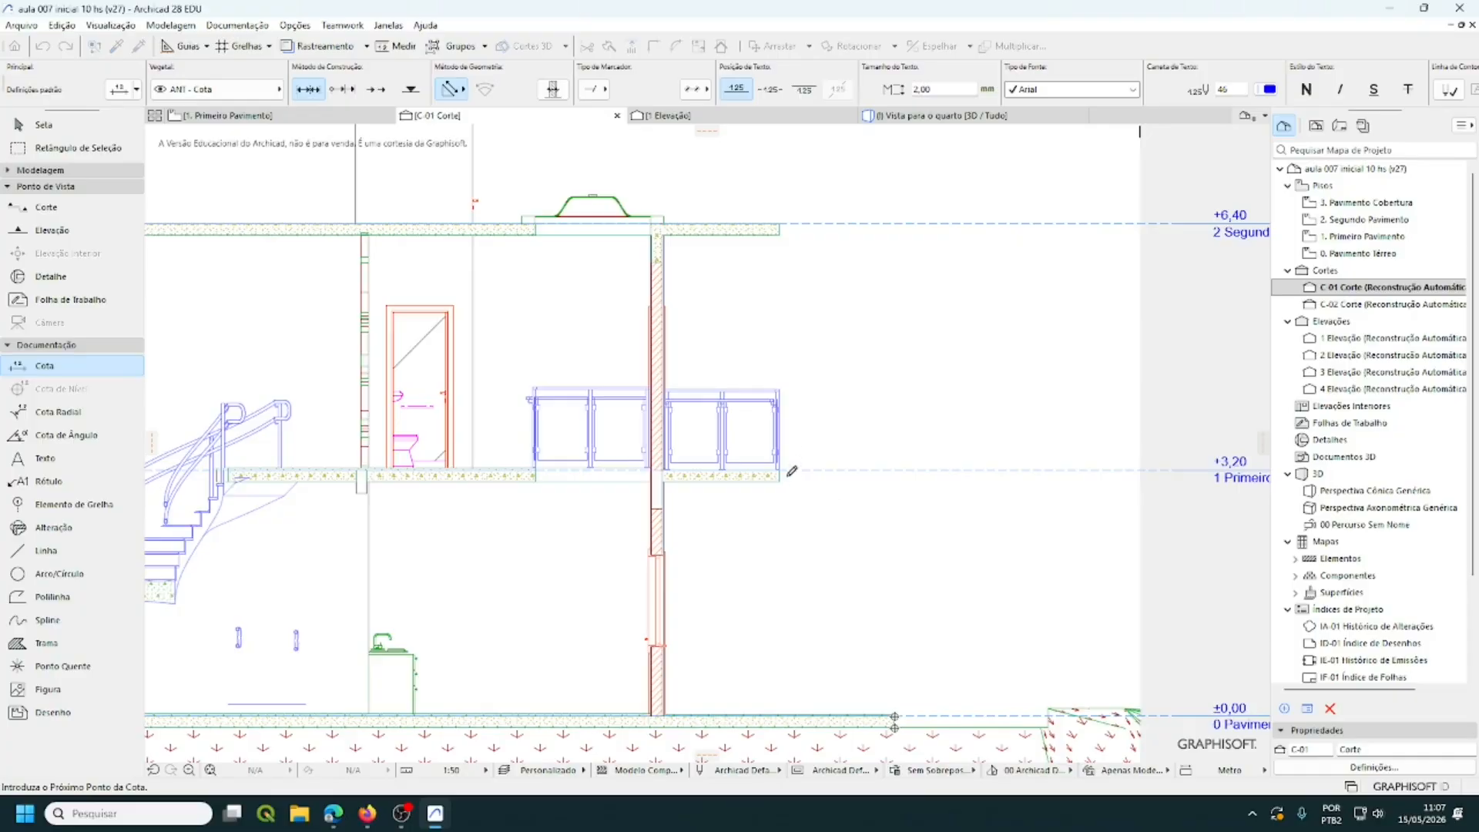
scroll(792, 478, "up", 2)
scroll(793, 478, "up", 2)
scroll(796, 470, "down", 5)
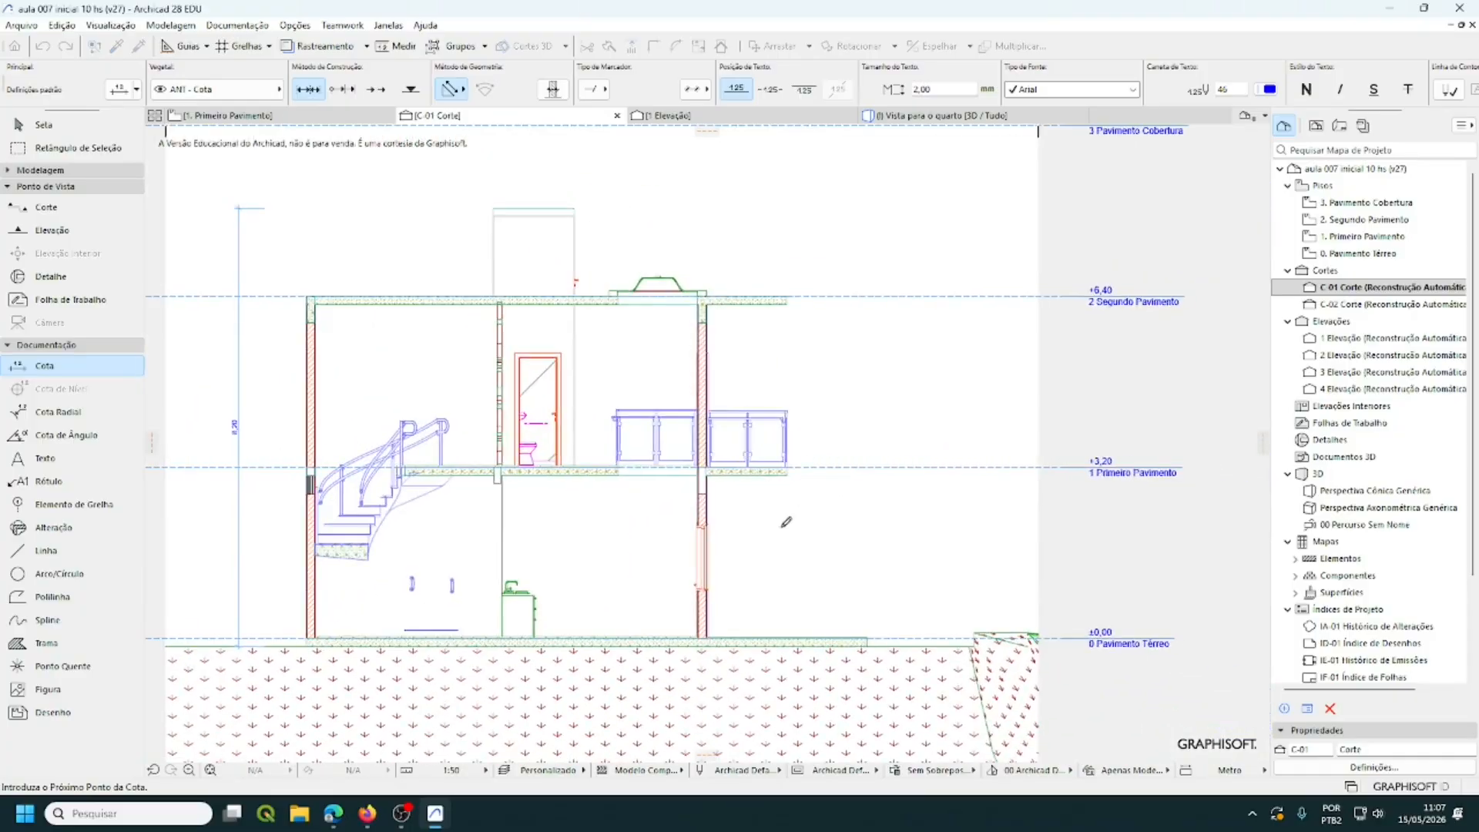
scroll(1002, 455, "up", 2)
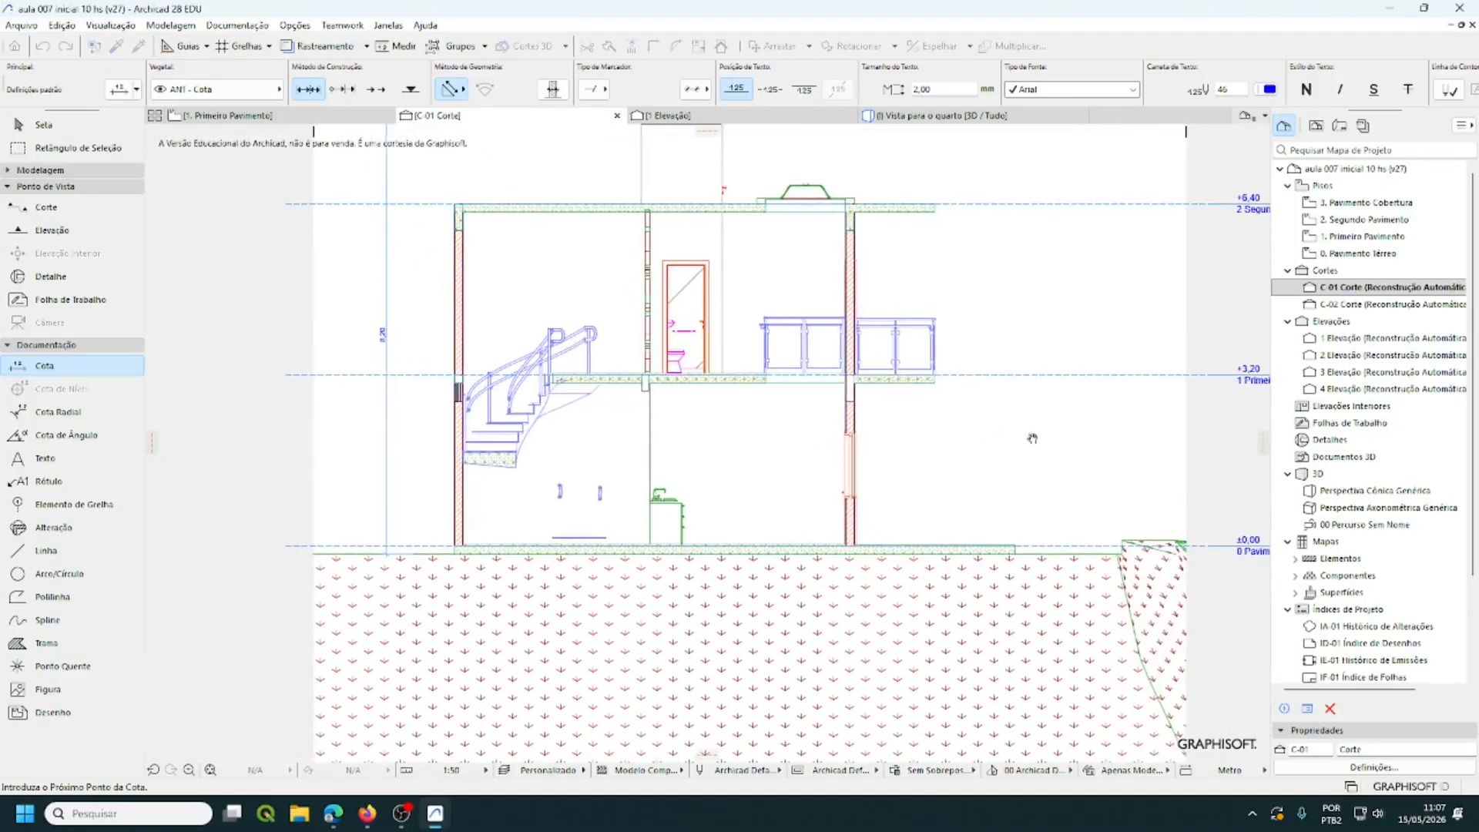
scroll(847, 520, "up", 2)
scroll(848, 520, "up", 4)
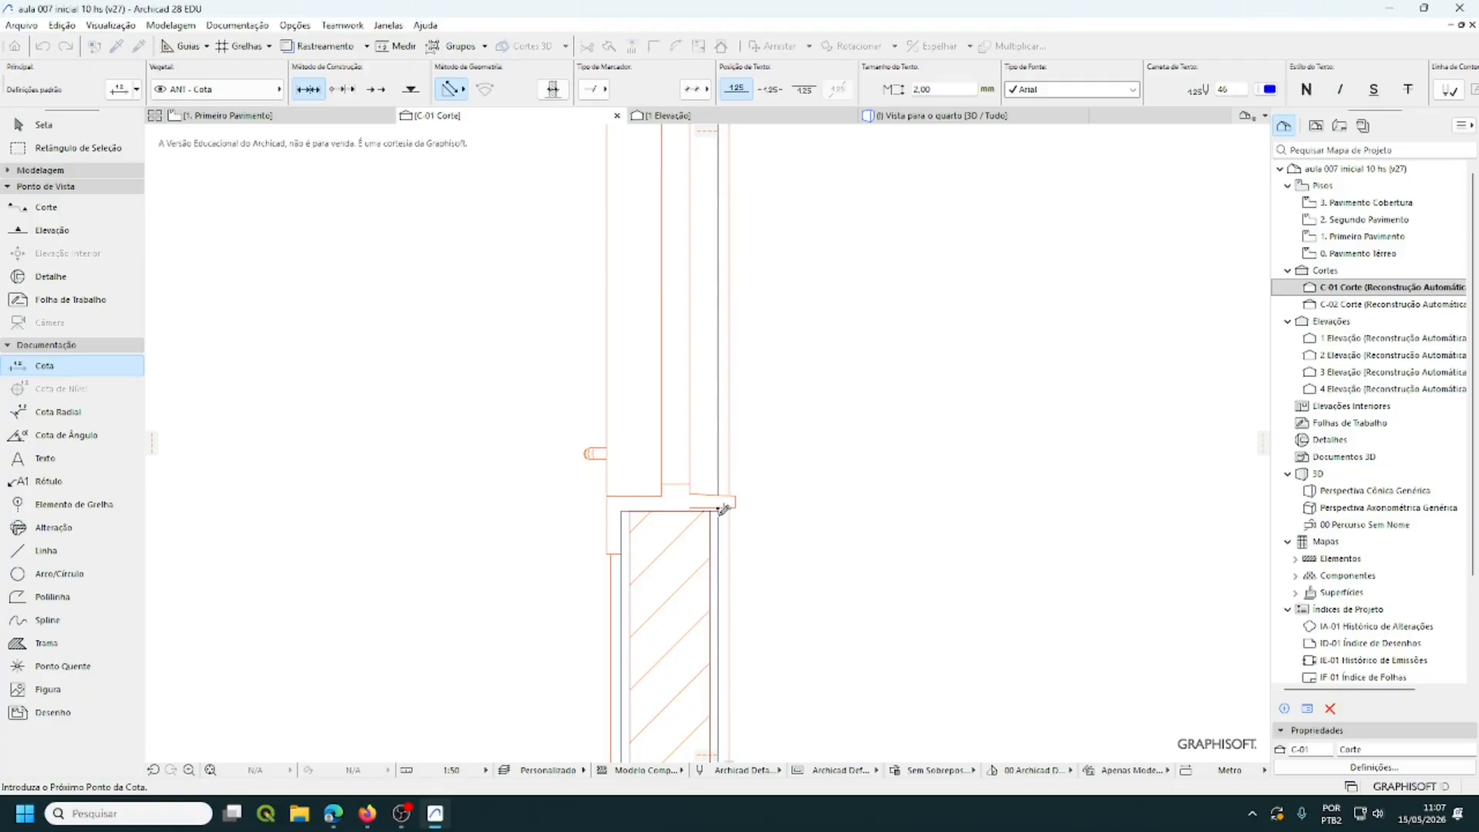
left_click(718, 511)
- Add the upper slab's top-right corner as a point, then view the whole section again
scroll(823, 510, "down", 5)
scroll(809, 402, "up", 5)
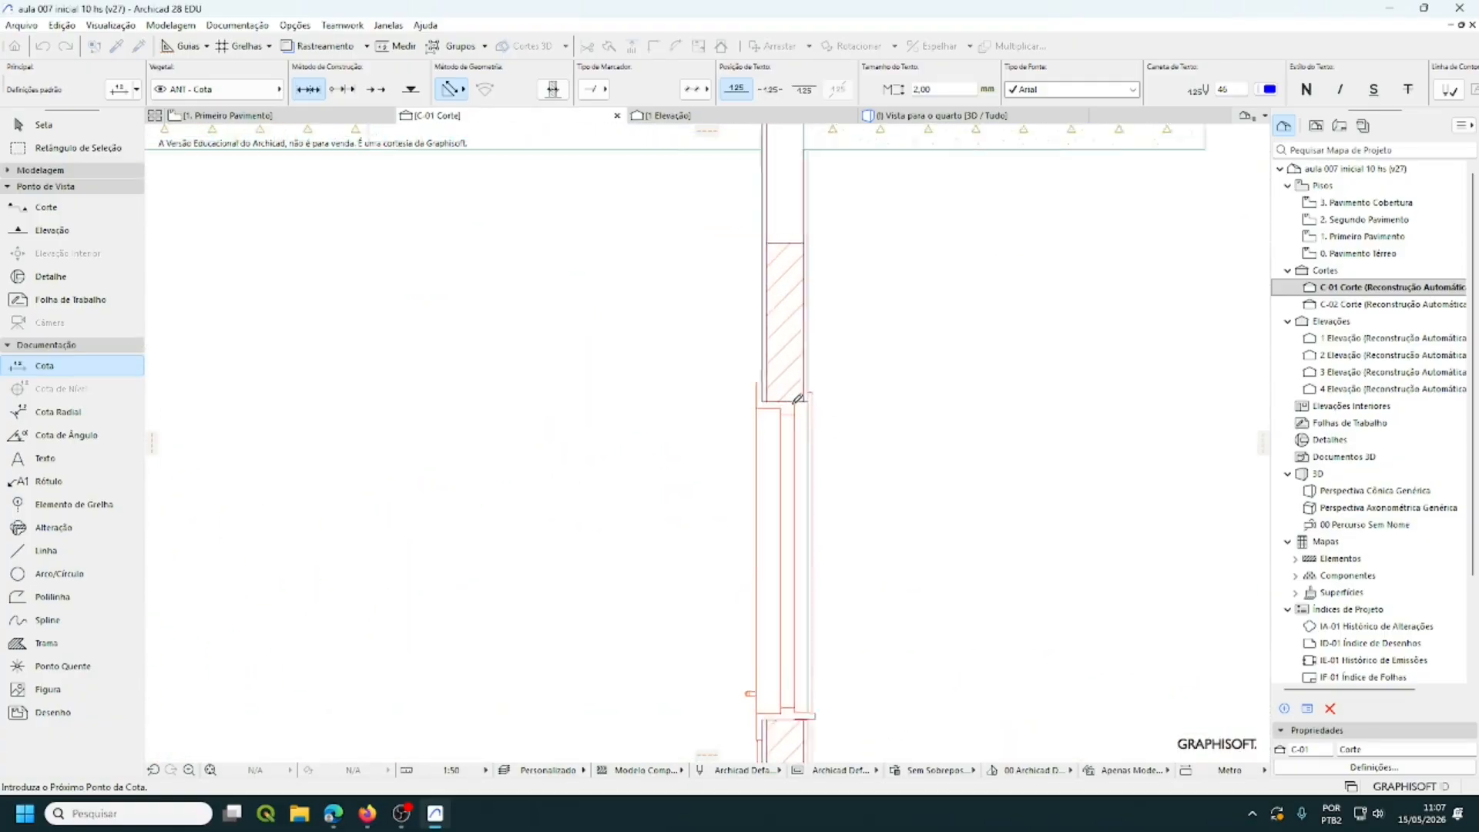
scroll(798, 399, "up", 2)
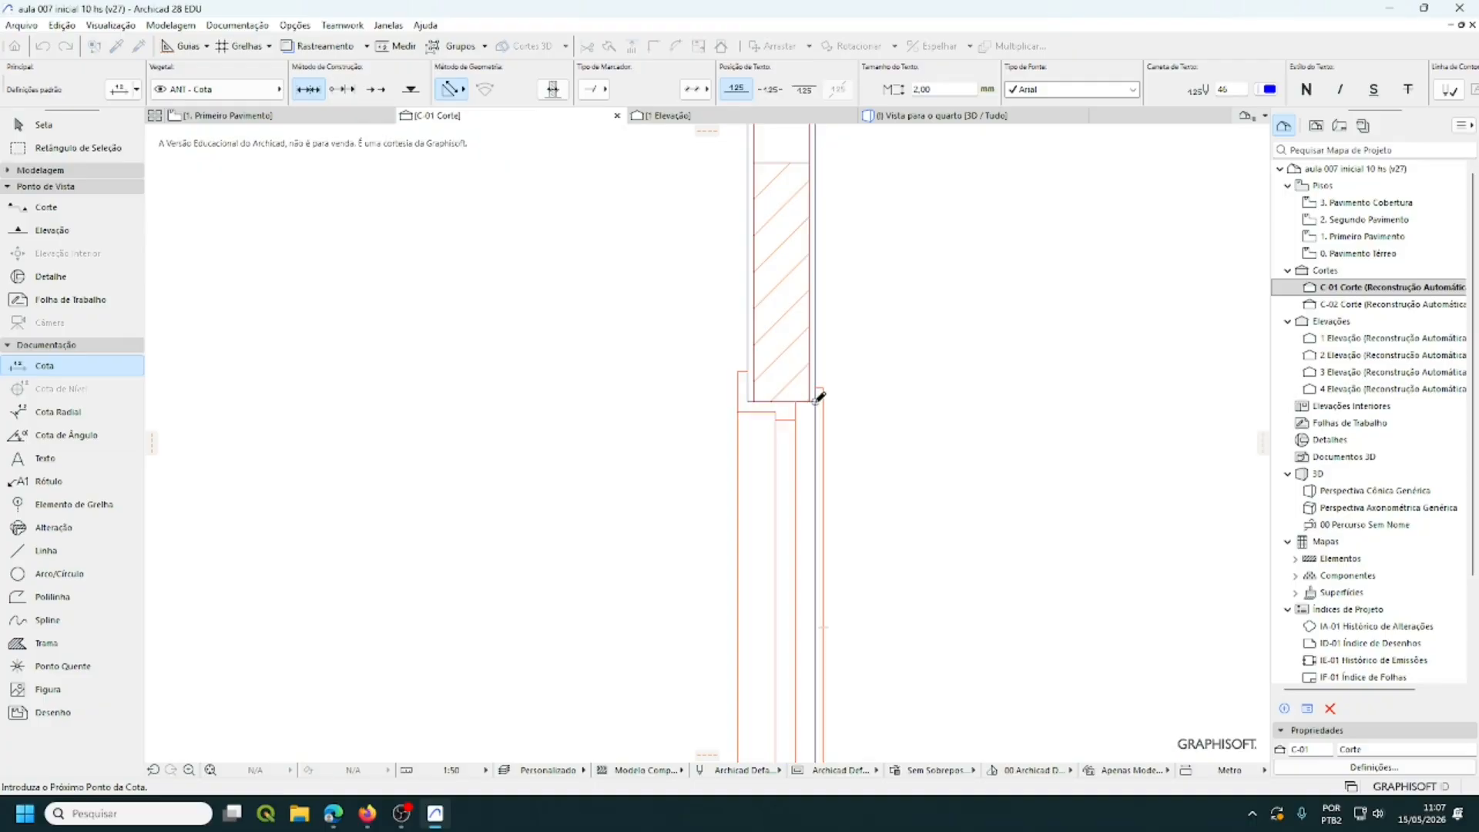
scroll(963, 399, "down", 3)
scroll(1034, 383, "up", 2)
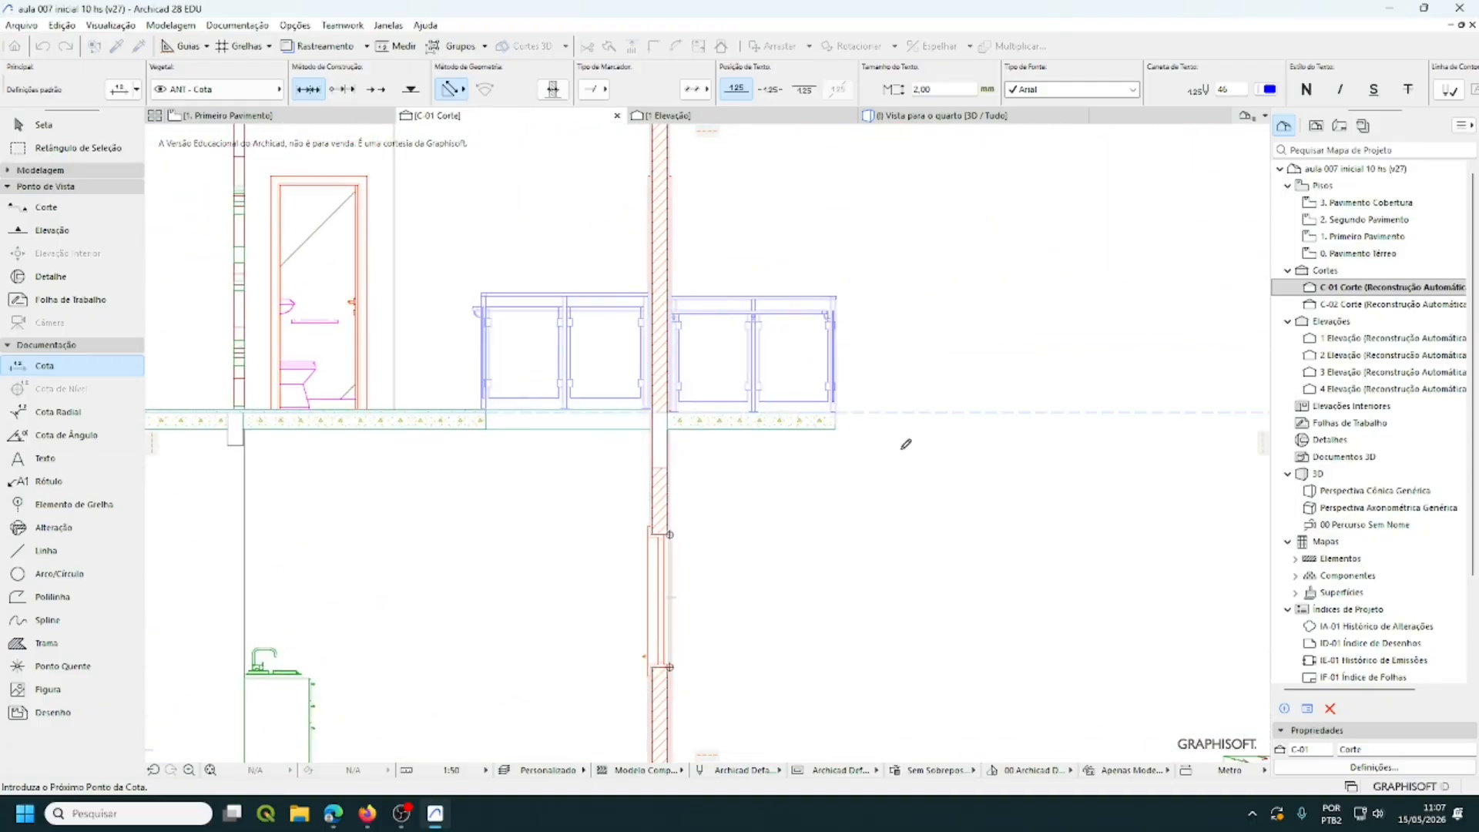
scroll(906, 445, "up", 4)
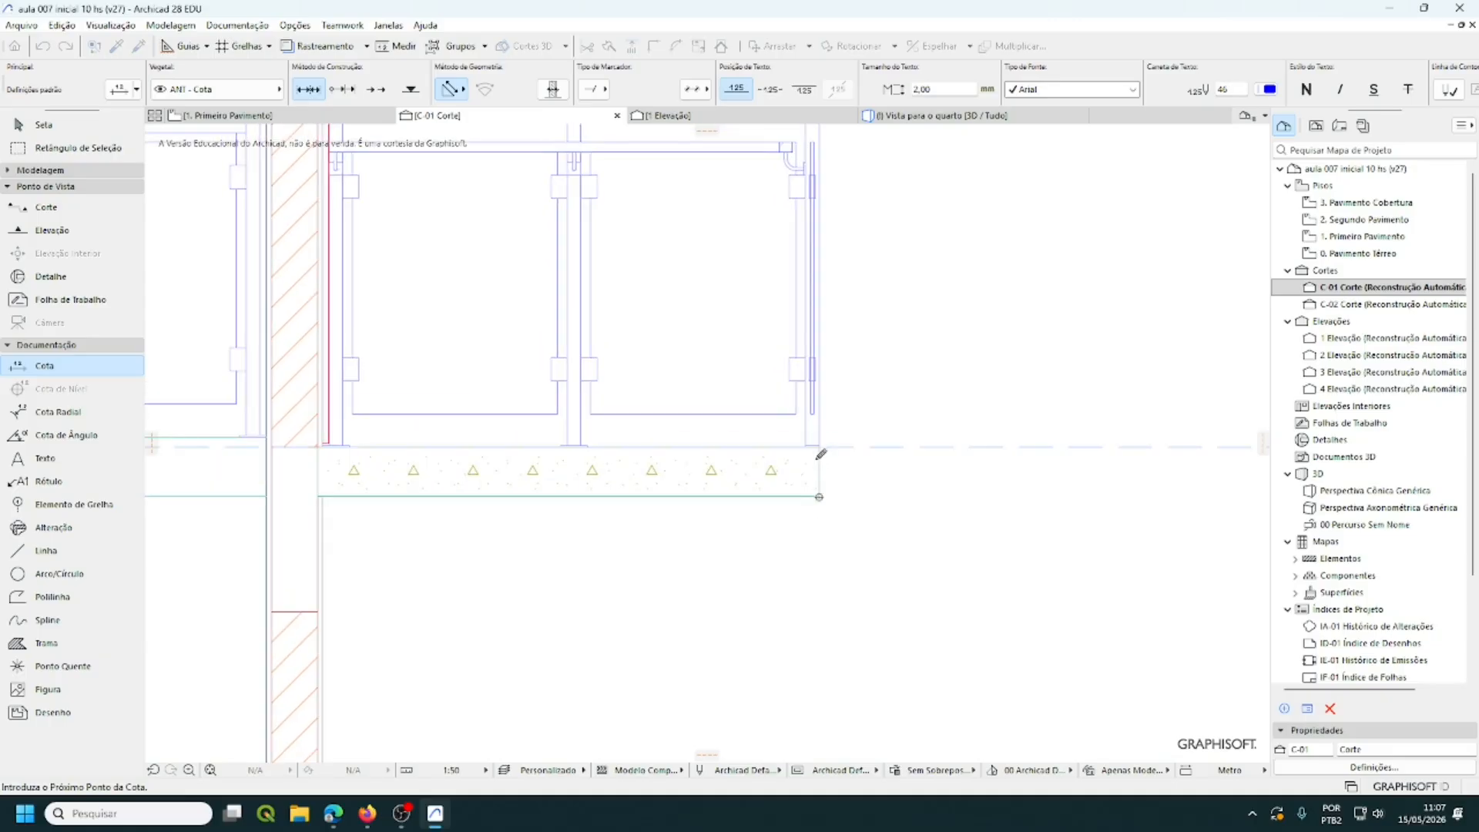
scroll(997, 544, "down", 3)
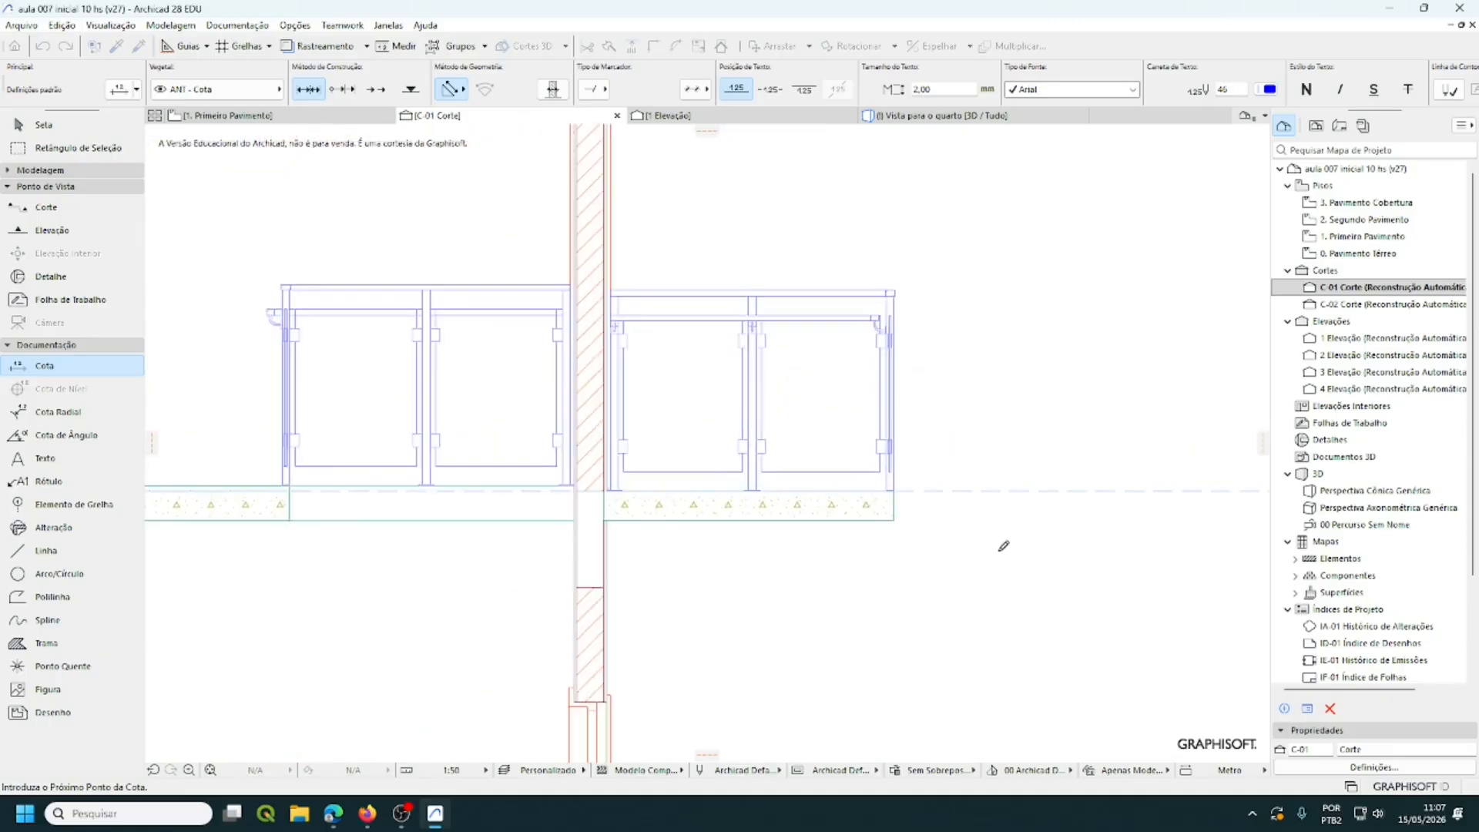
scroll(1032, 477, "down", 3)
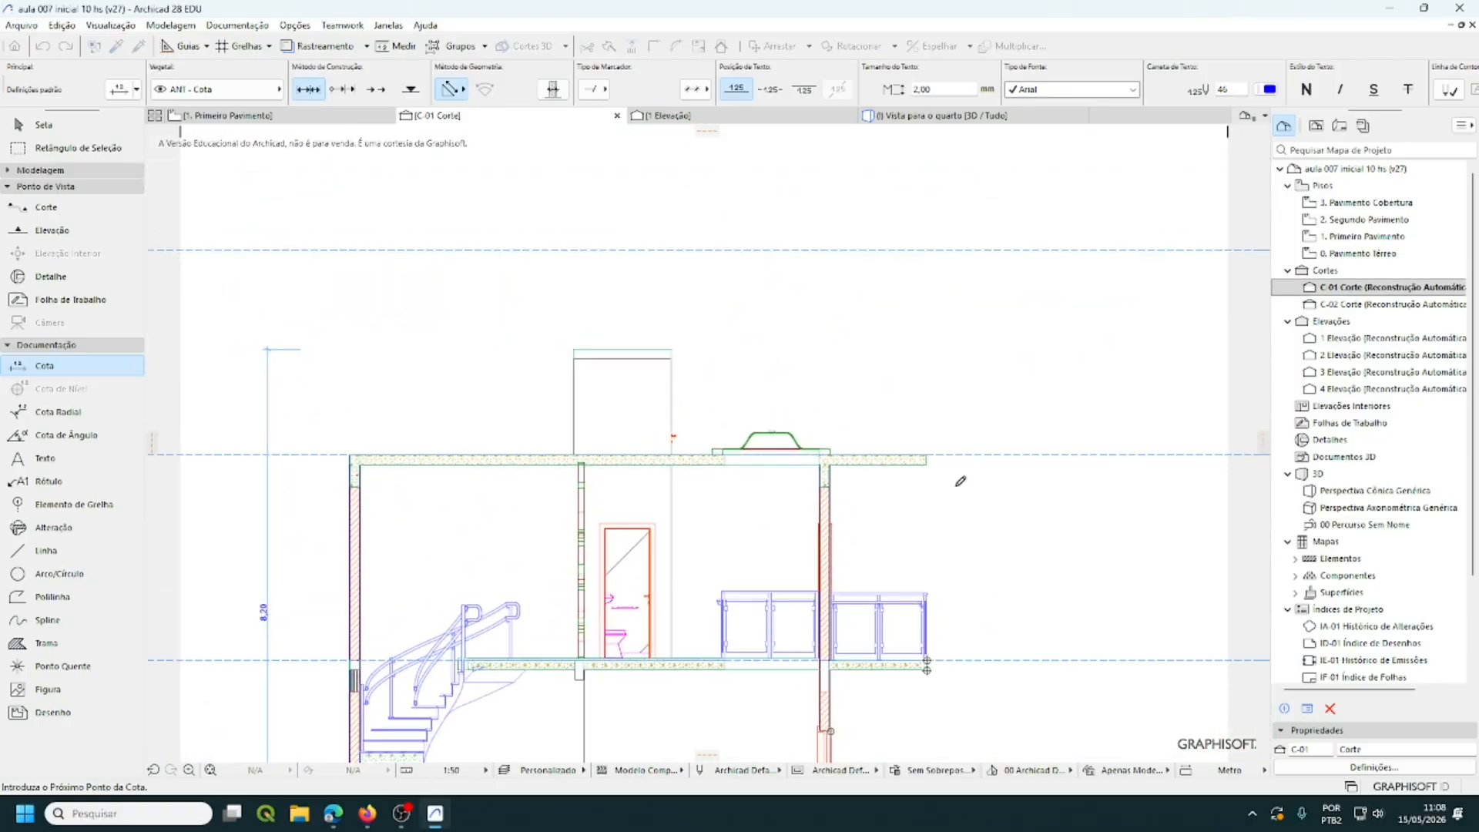
scroll(951, 479, "up", 4)
scroll(939, 472, "up", 4)
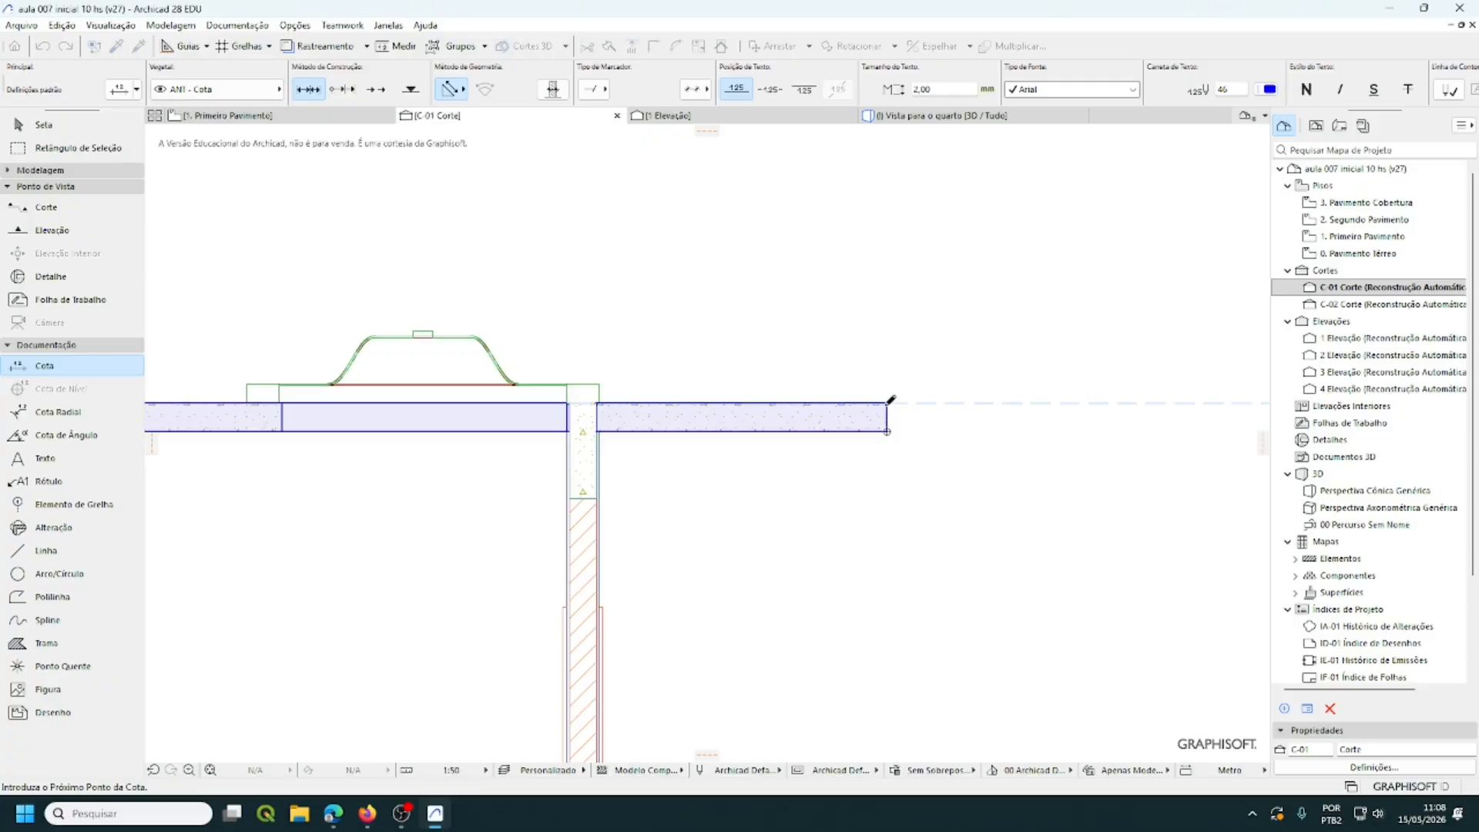
scroll(1054, 478, "down", 4)
middle_click_drag(1055, 484, 1140, 483)
scroll(774, 327, "up", 6)
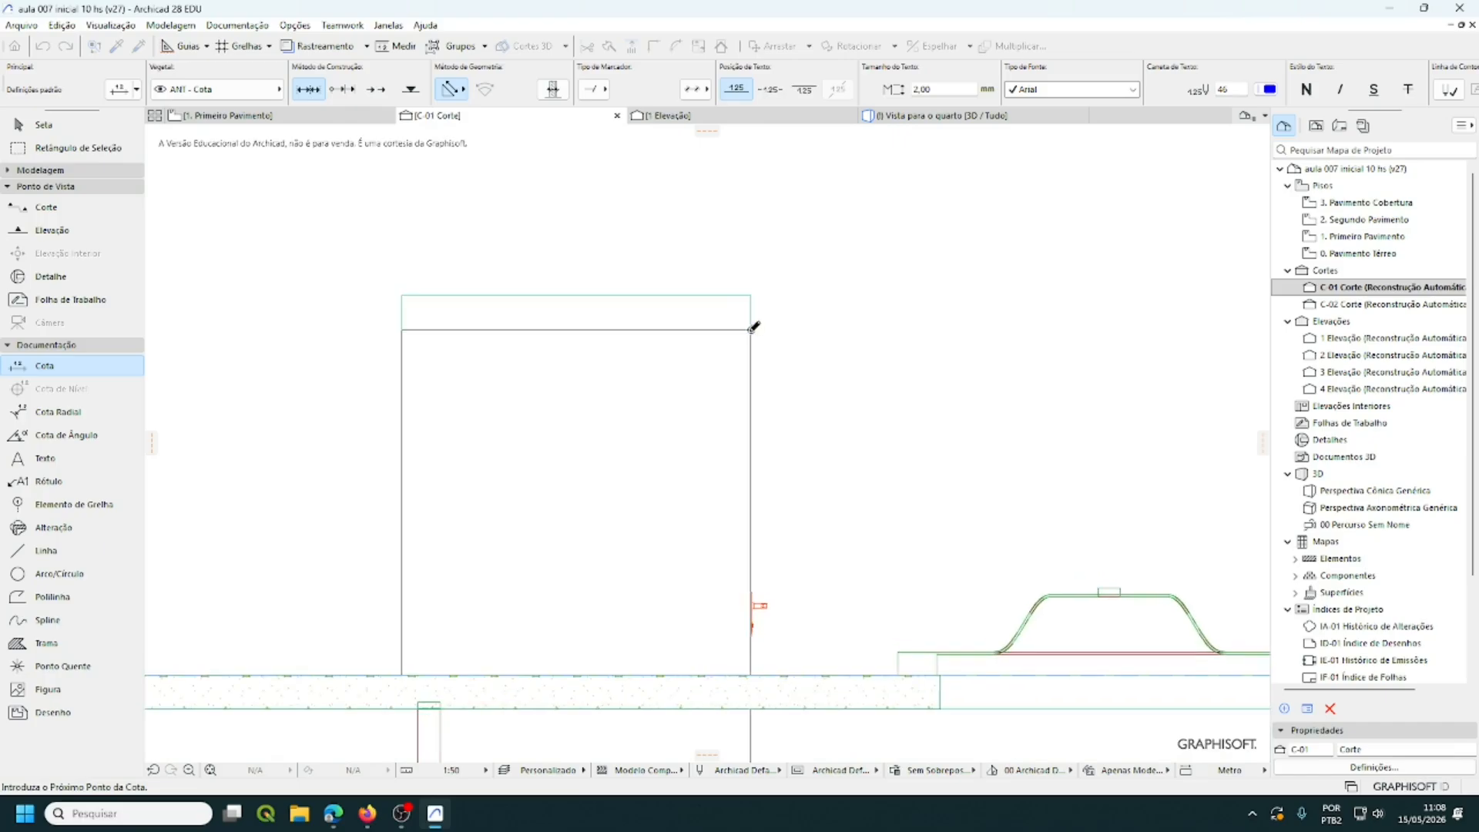
left_click(752, 296)
scroll(1006, 411, "down", 5)
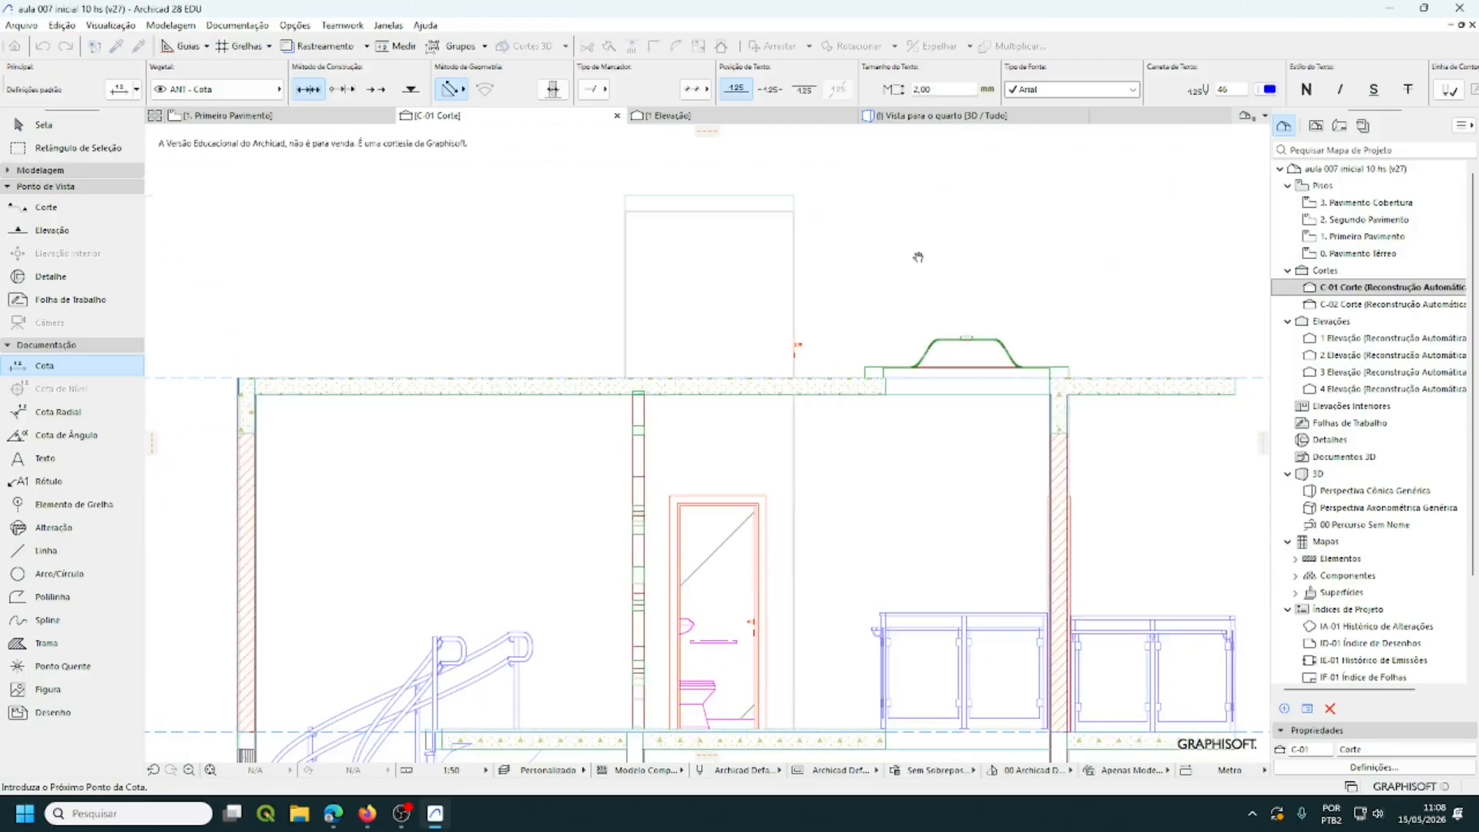
scroll(917, 248, "down", 3)
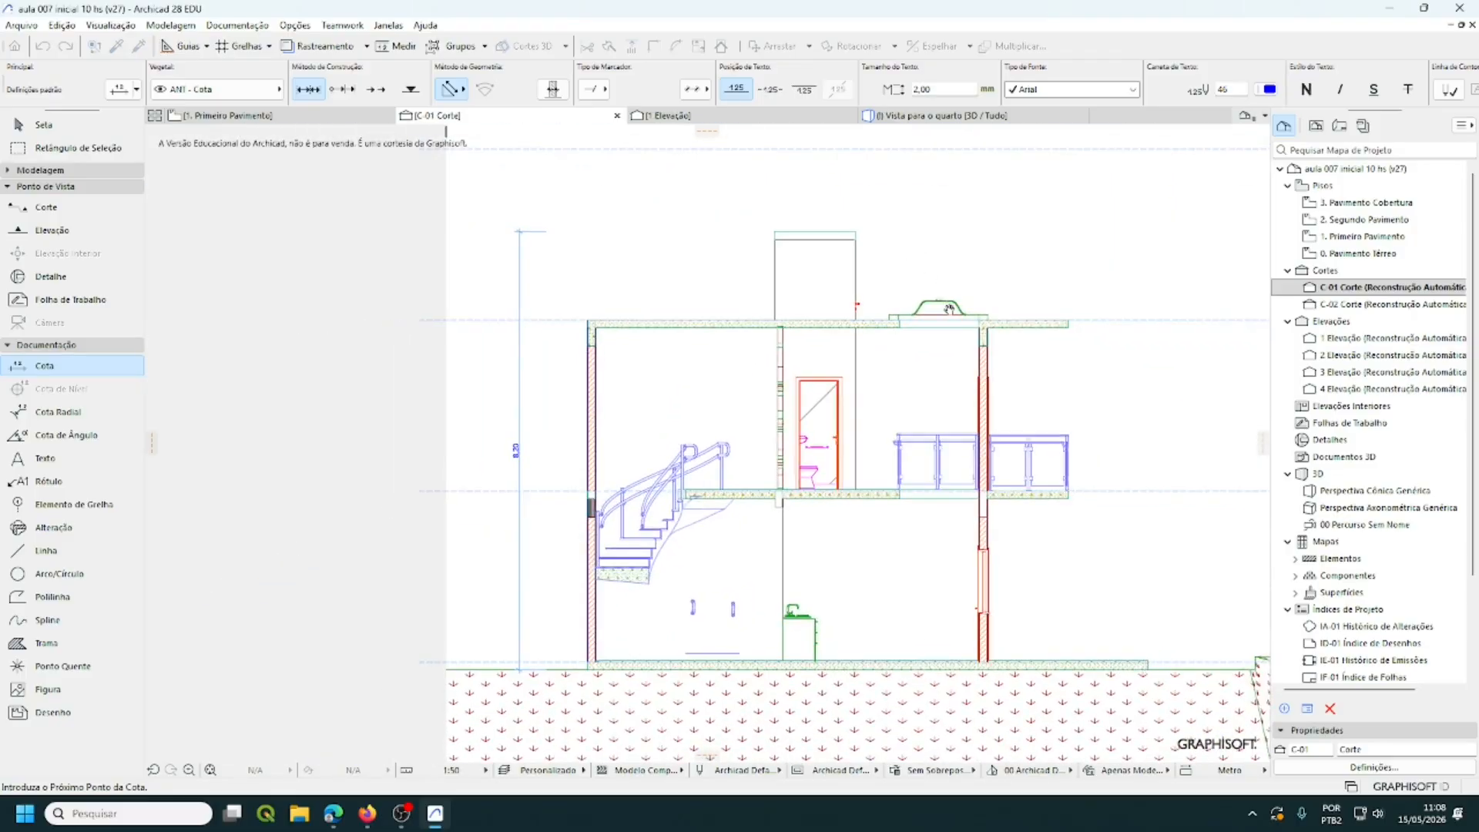
middle_click_drag(881, 298, 703, 314)
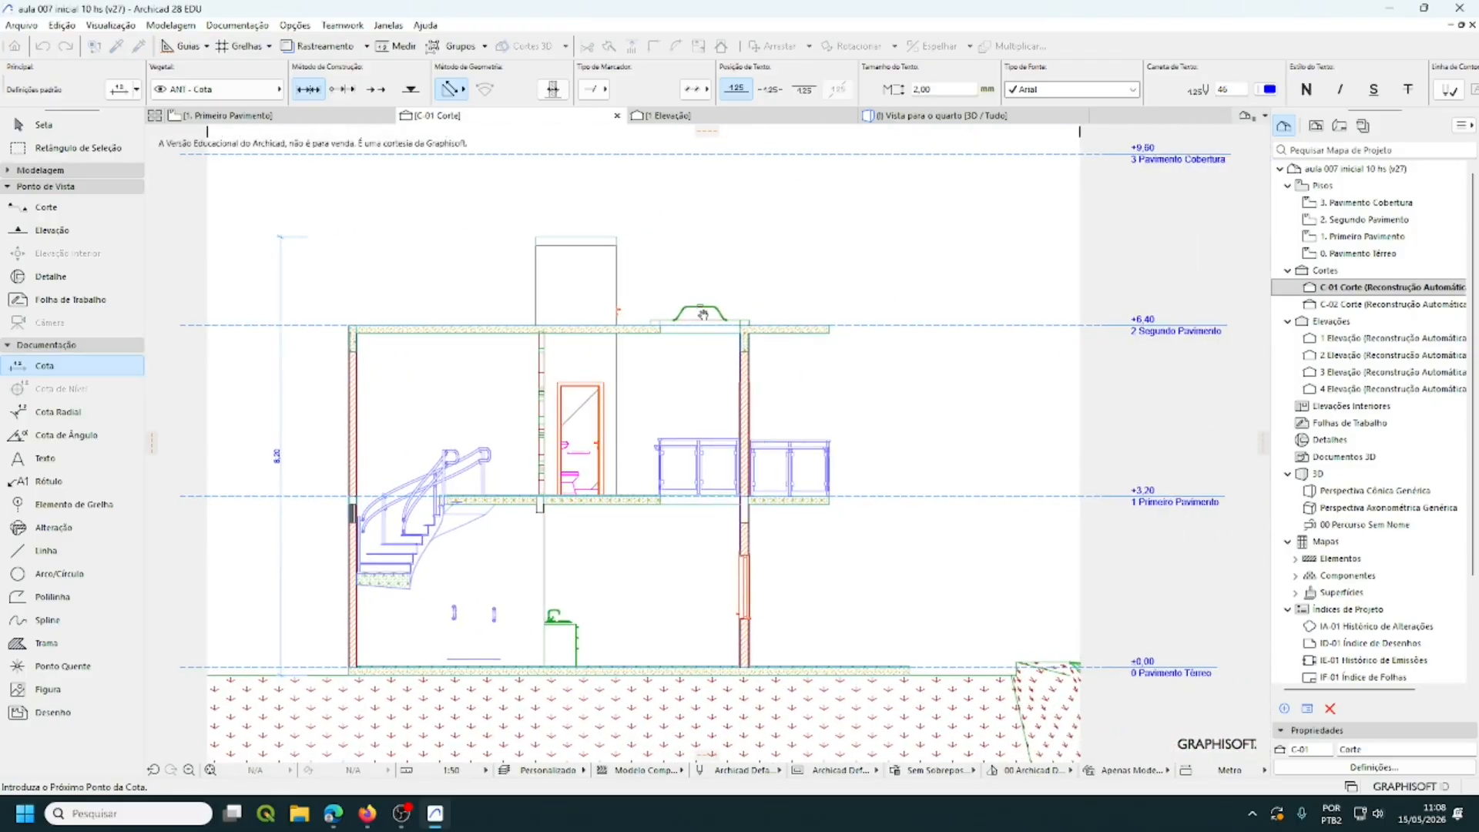
- Place the first vertical dimension chain beside the building, then undo it
double_click(981, 429)
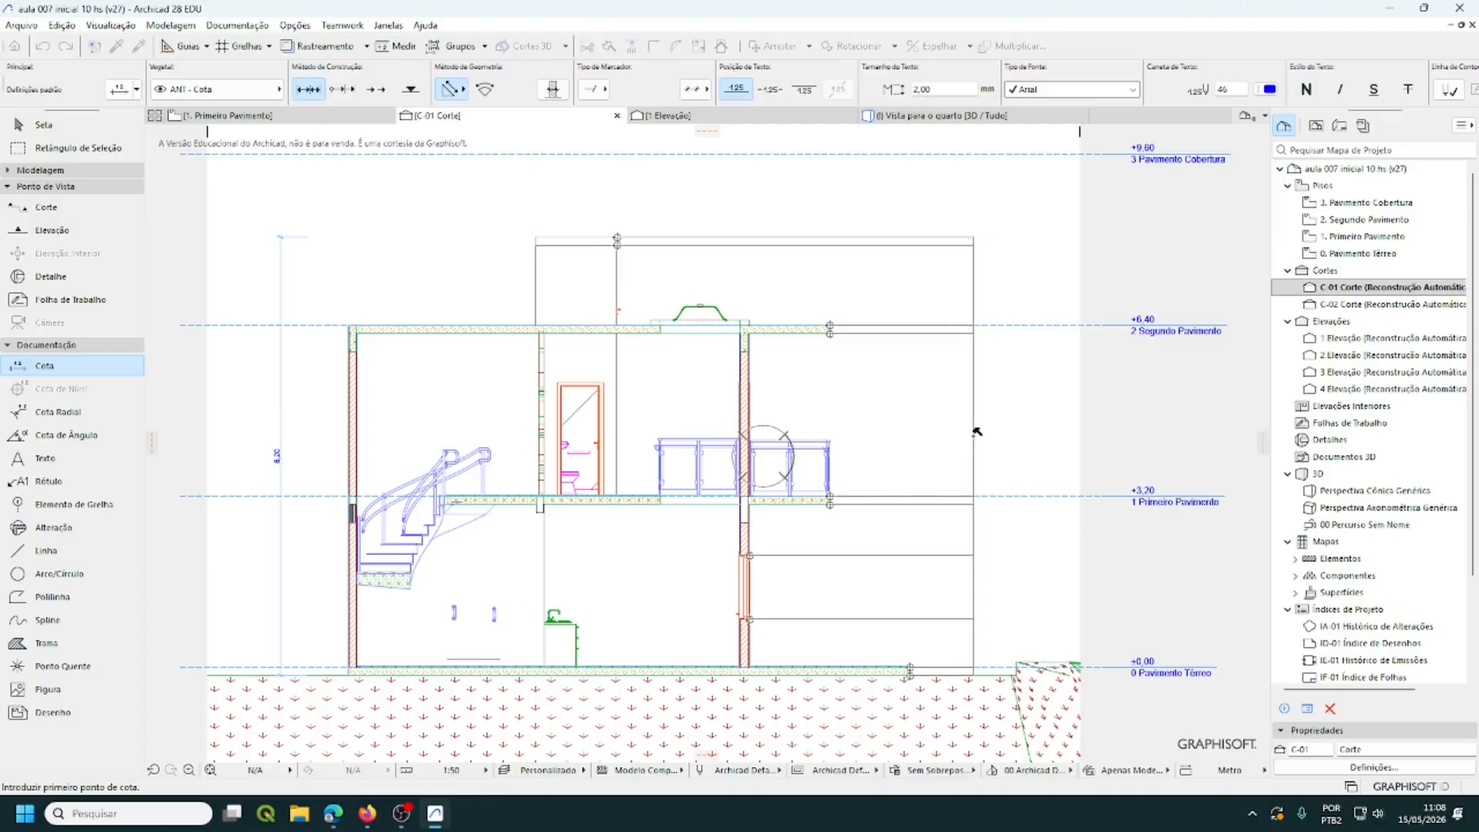
left_click(973, 432)
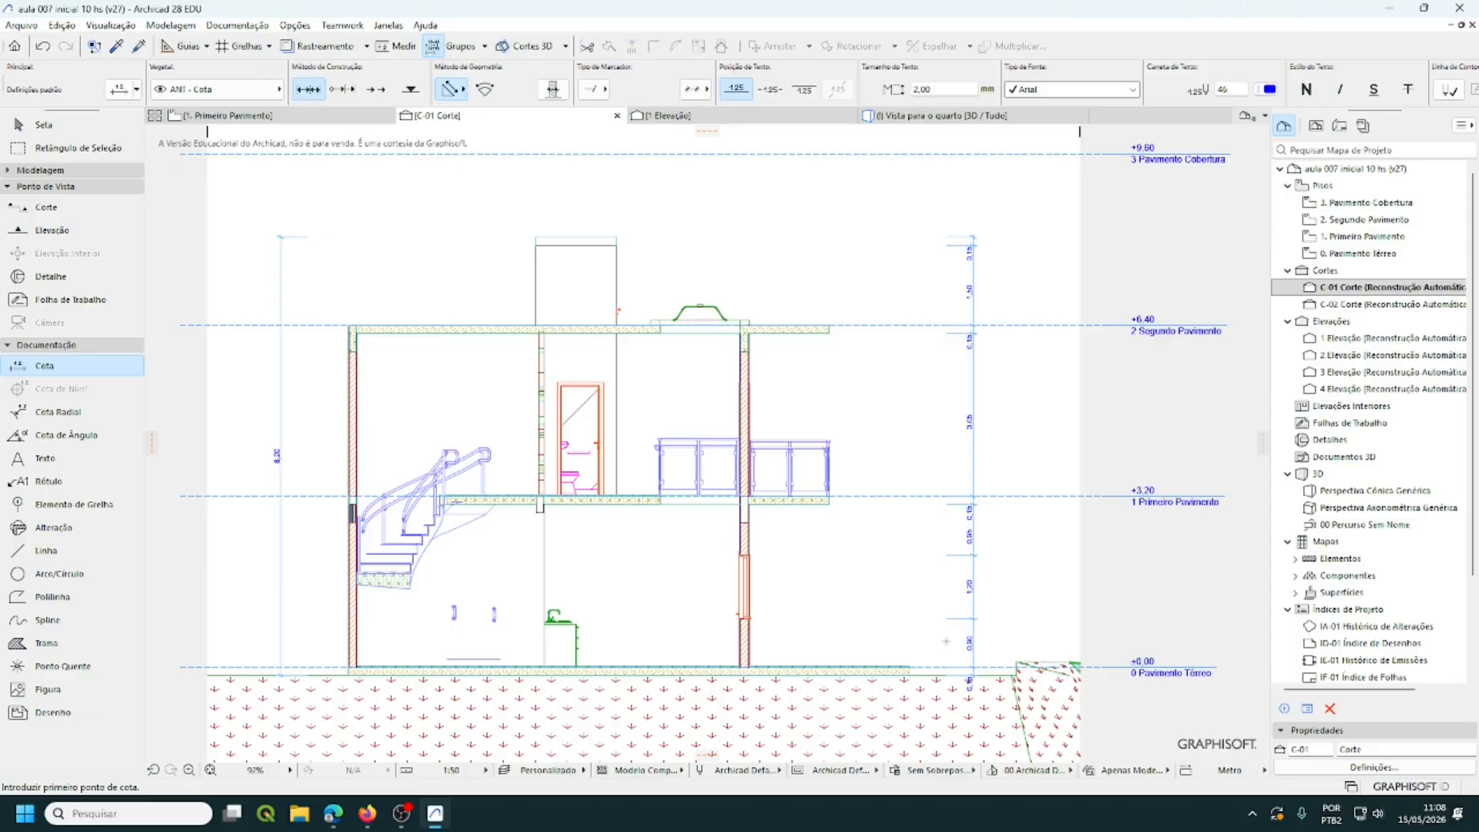
key("ctrl+z")
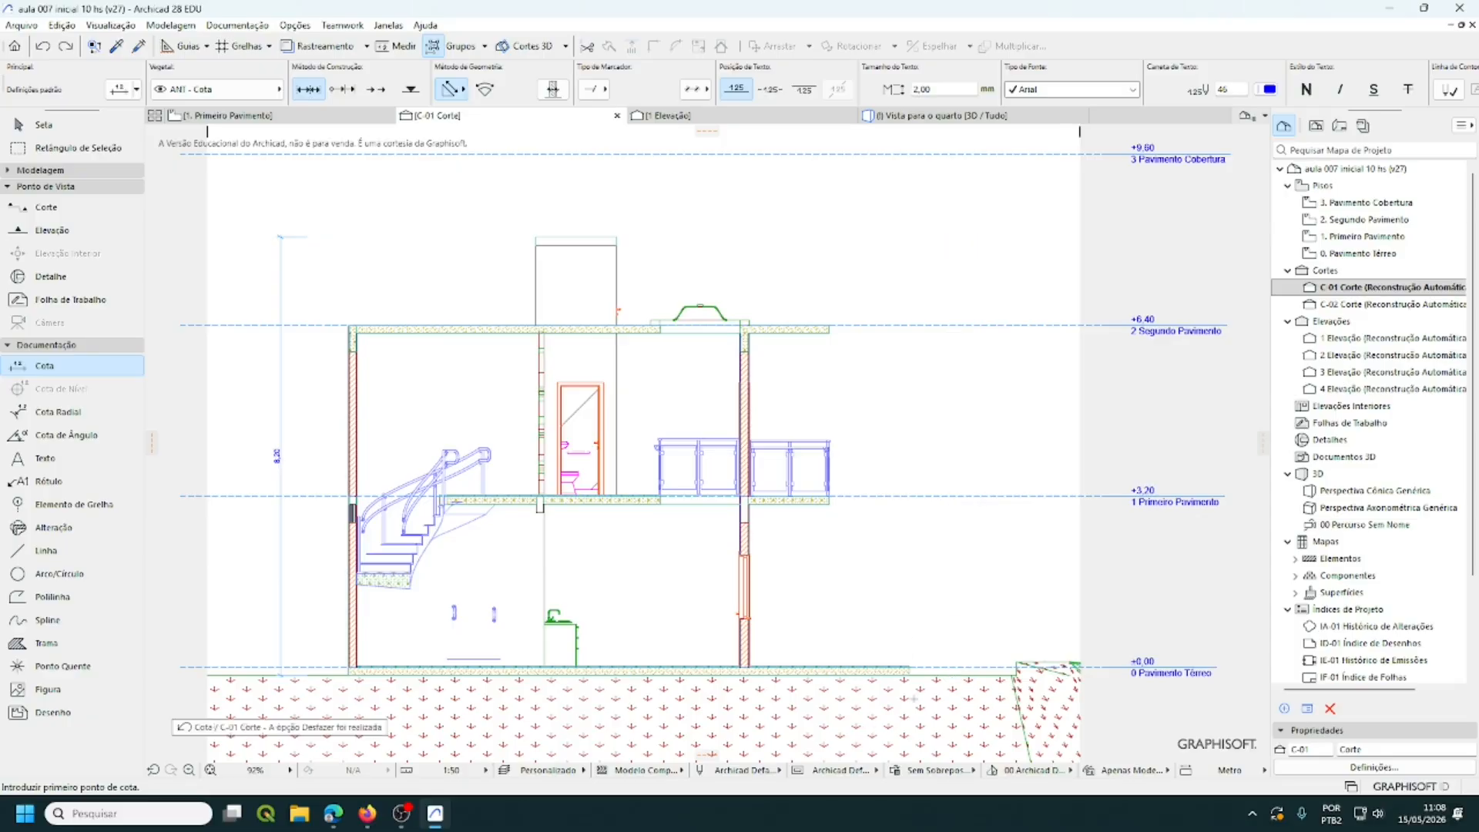
- Re-pick chain points at the ground slab corner, slab top corner and upper slab's right corner
scroll(914, 699, "up", 10)
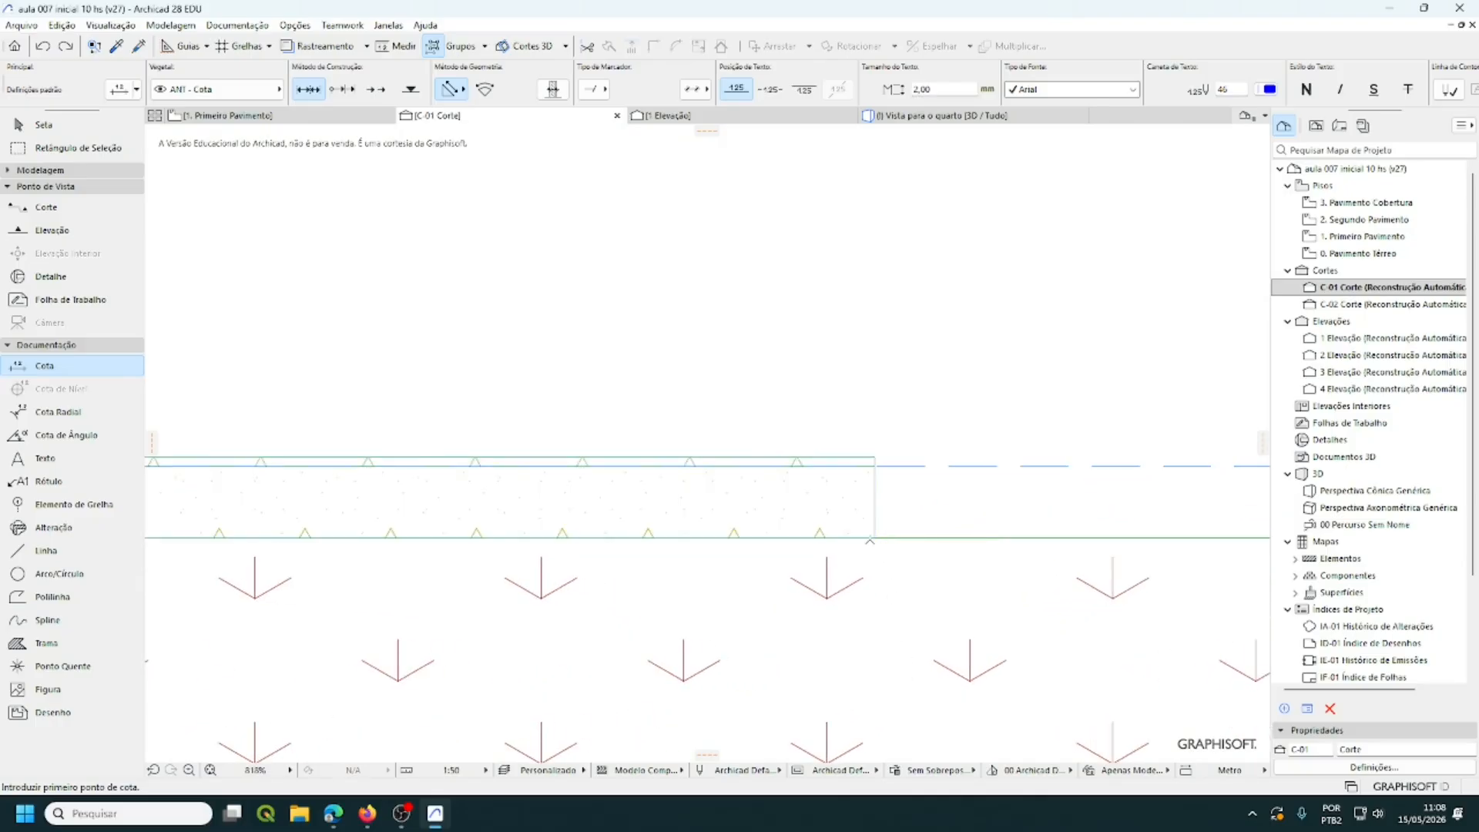
left_click(874, 538)
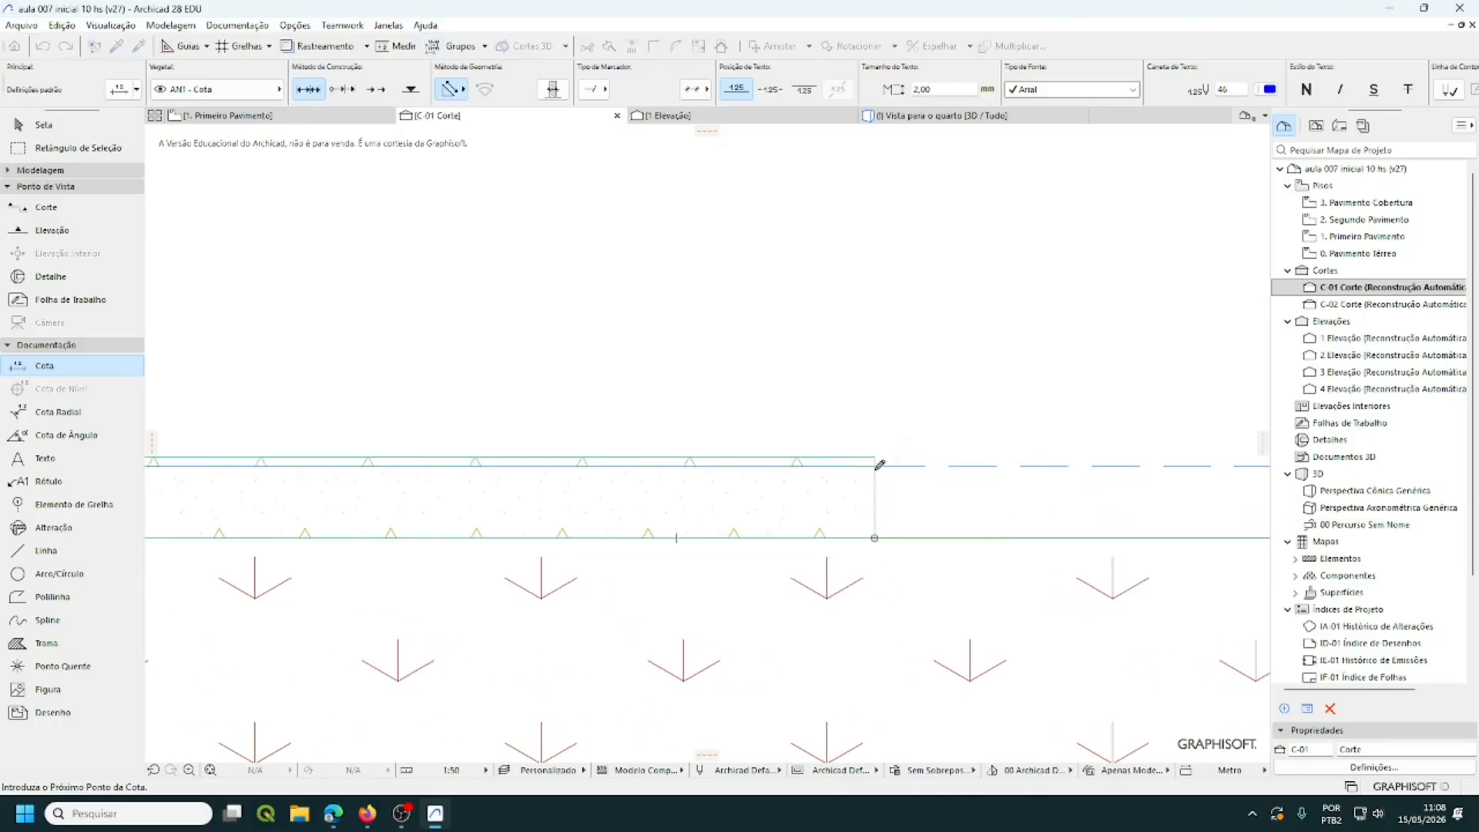
left_click(874, 464)
scroll(954, 482, "down", 3)
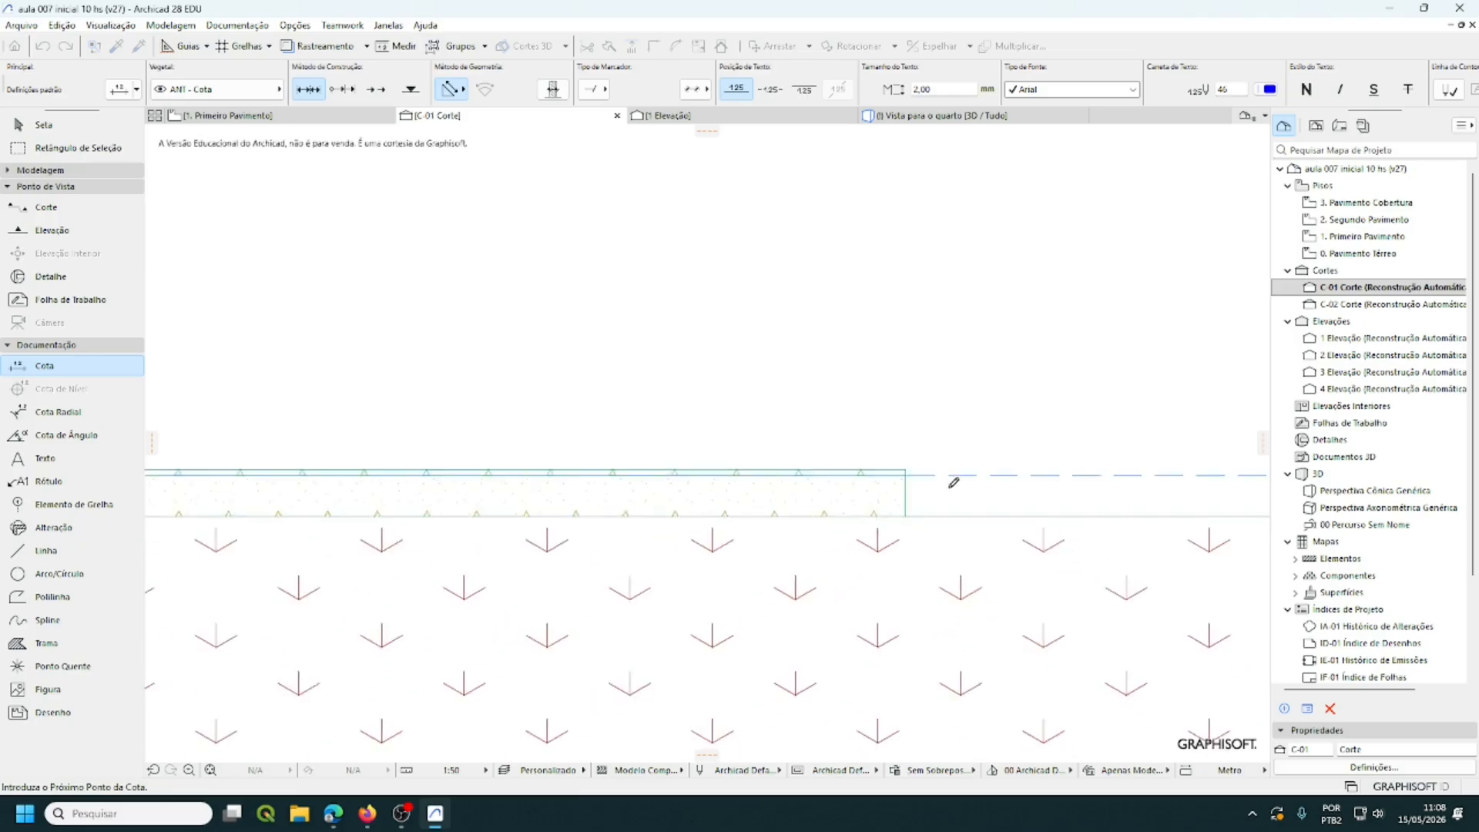
scroll(589, 370, "up", 6)
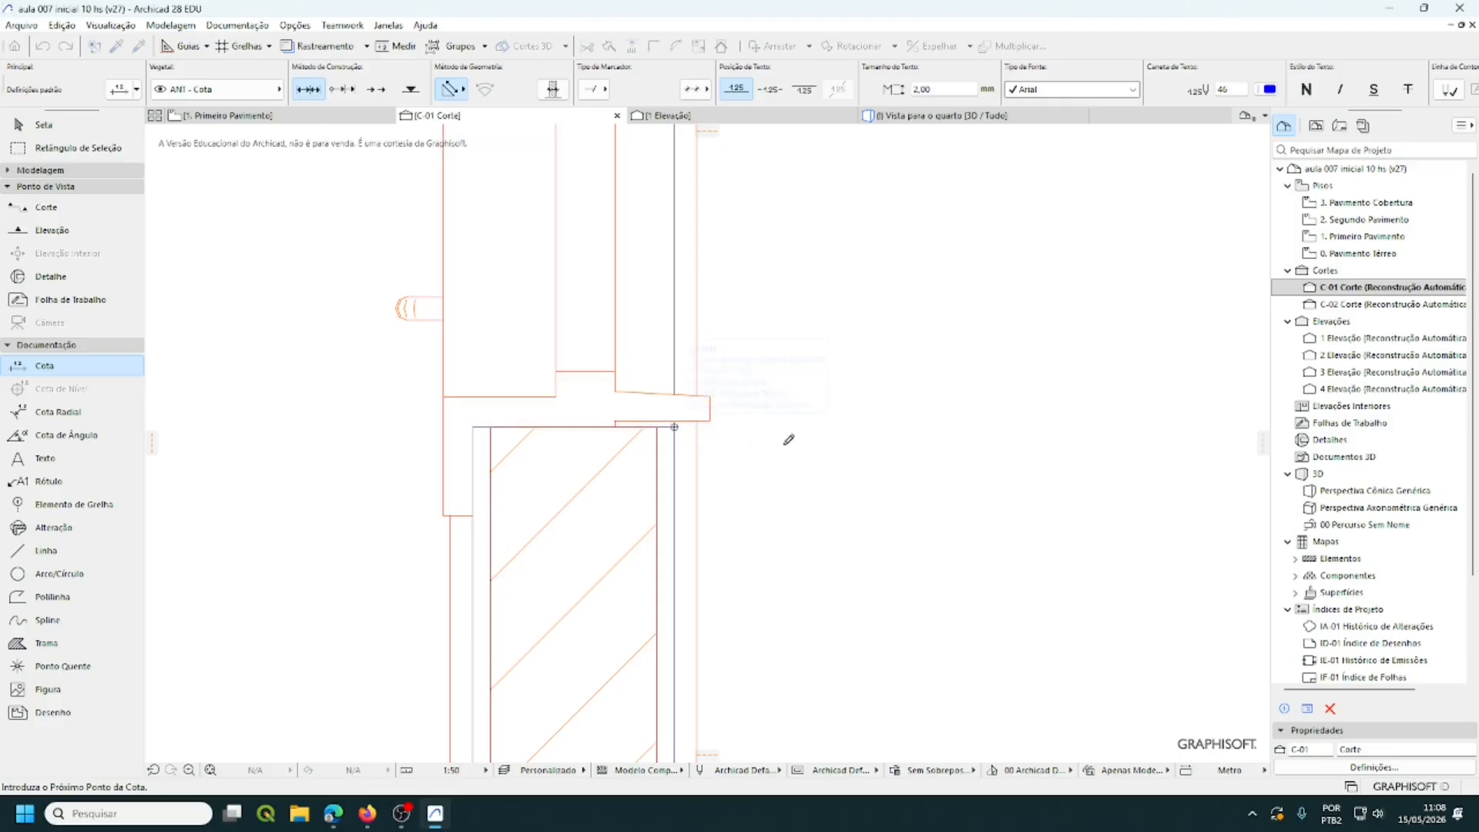
scroll(848, 437, "down", 5)
middle_click_drag(878, 431, 792, 586)
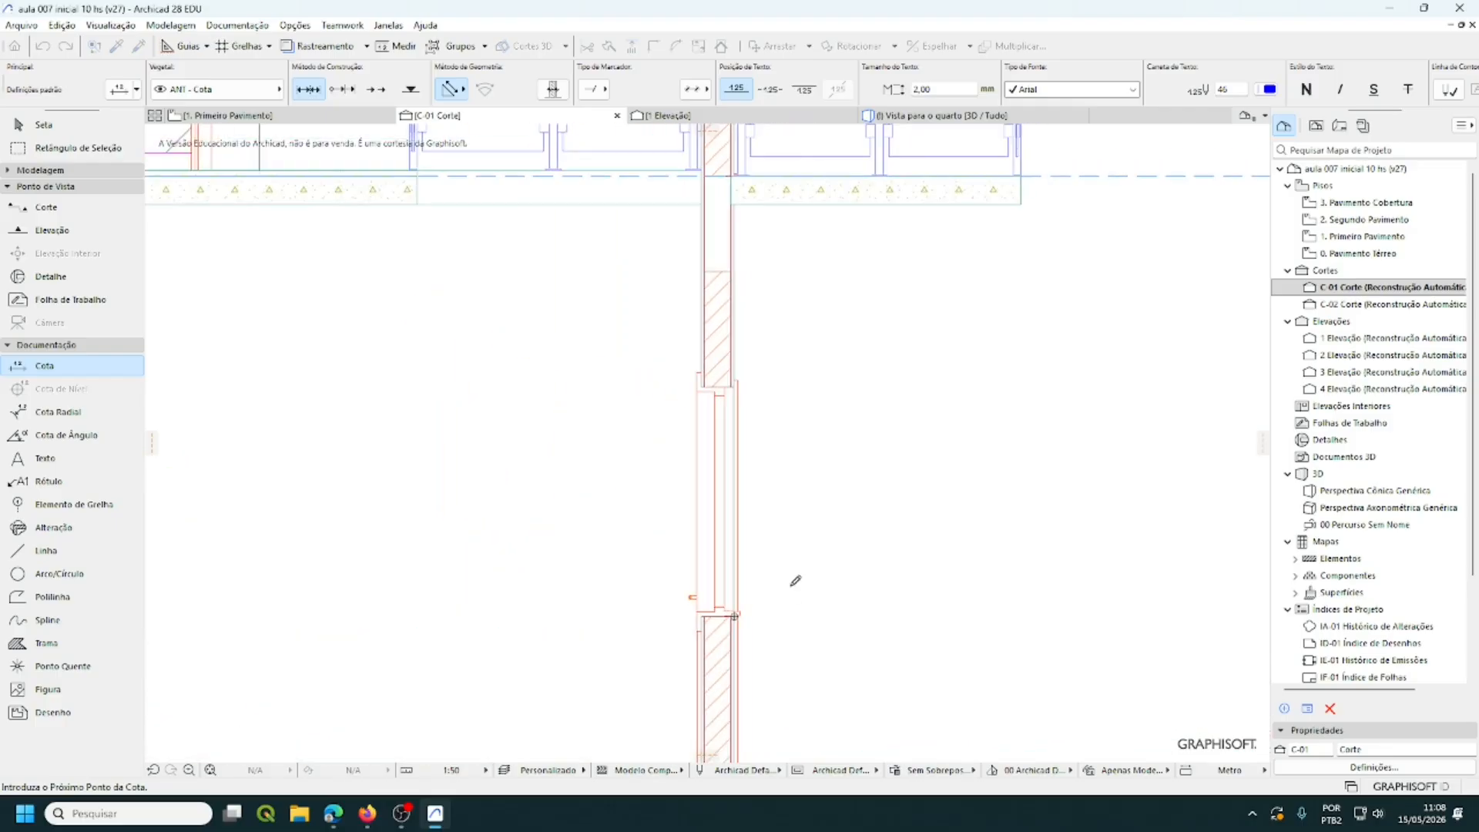
scroll(733, 382, "up", 5)
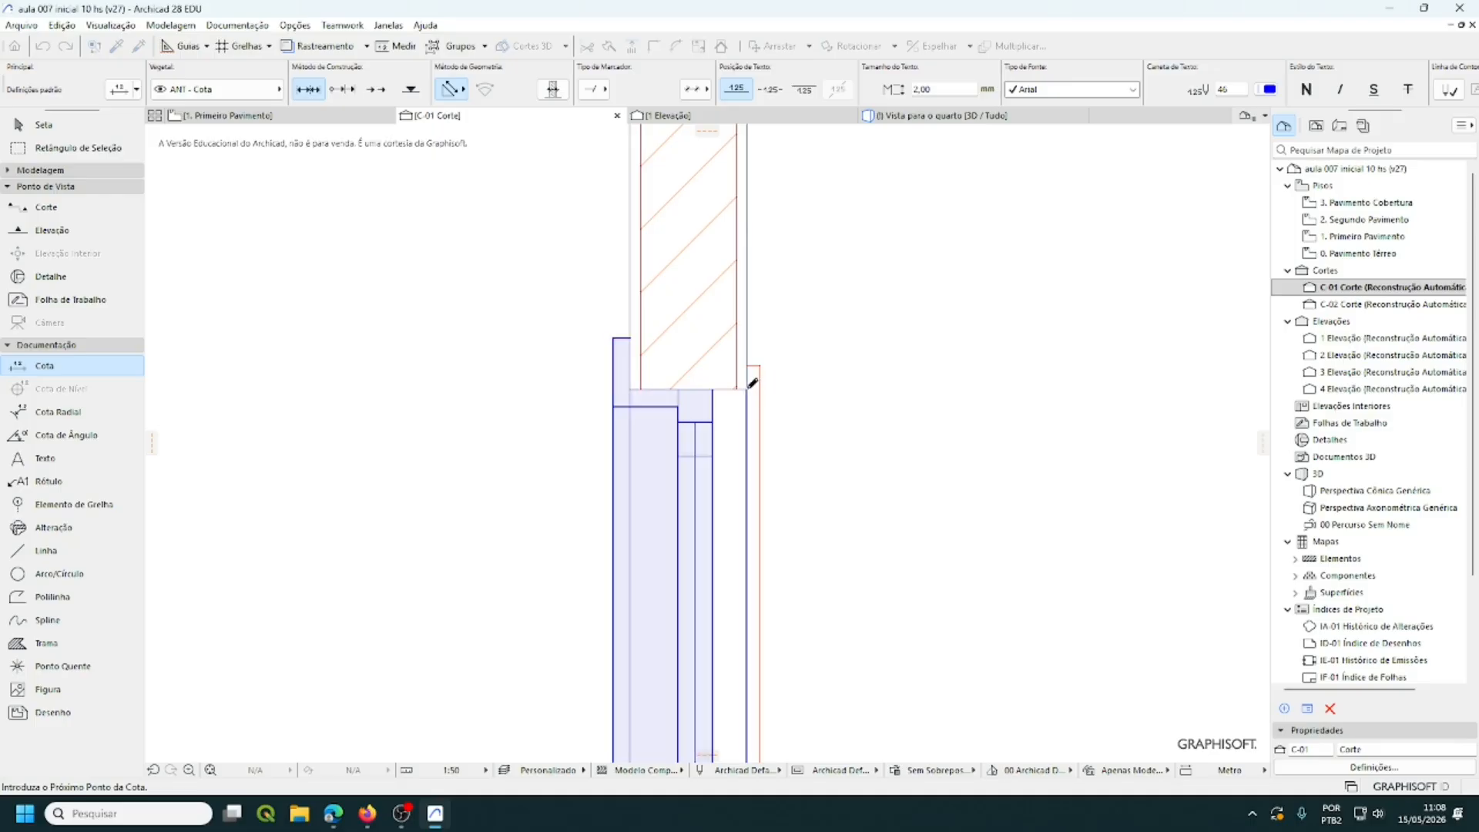
scroll(917, 400, "down", 5)
scroll(923, 404, "down", 3)
middle_click_drag(923, 404, 578, 510)
scroll(708, 420, "up", 1)
scroll(711, 413, "up", 4)
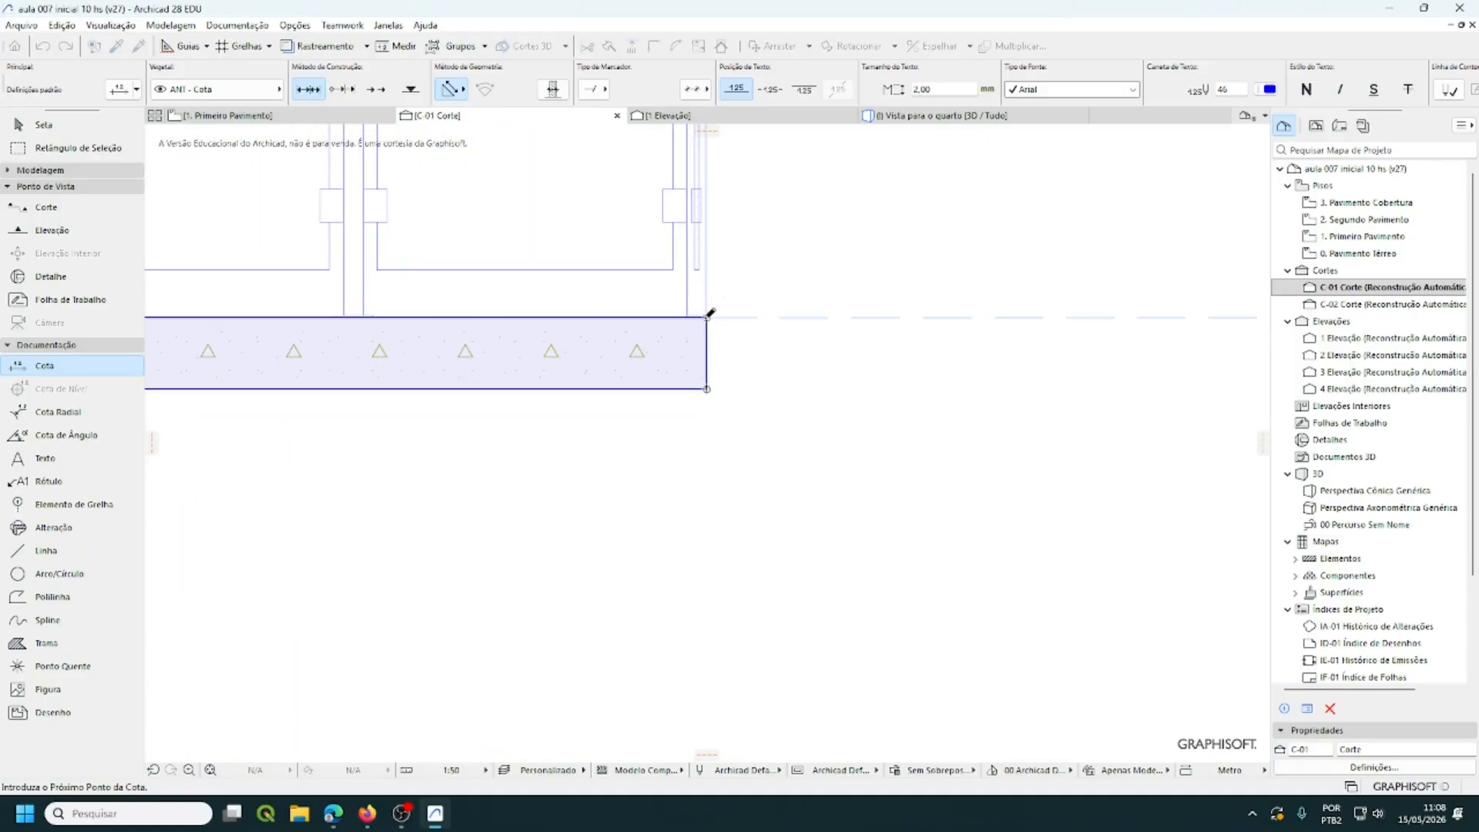
scroll(880, 455, "down", 4)
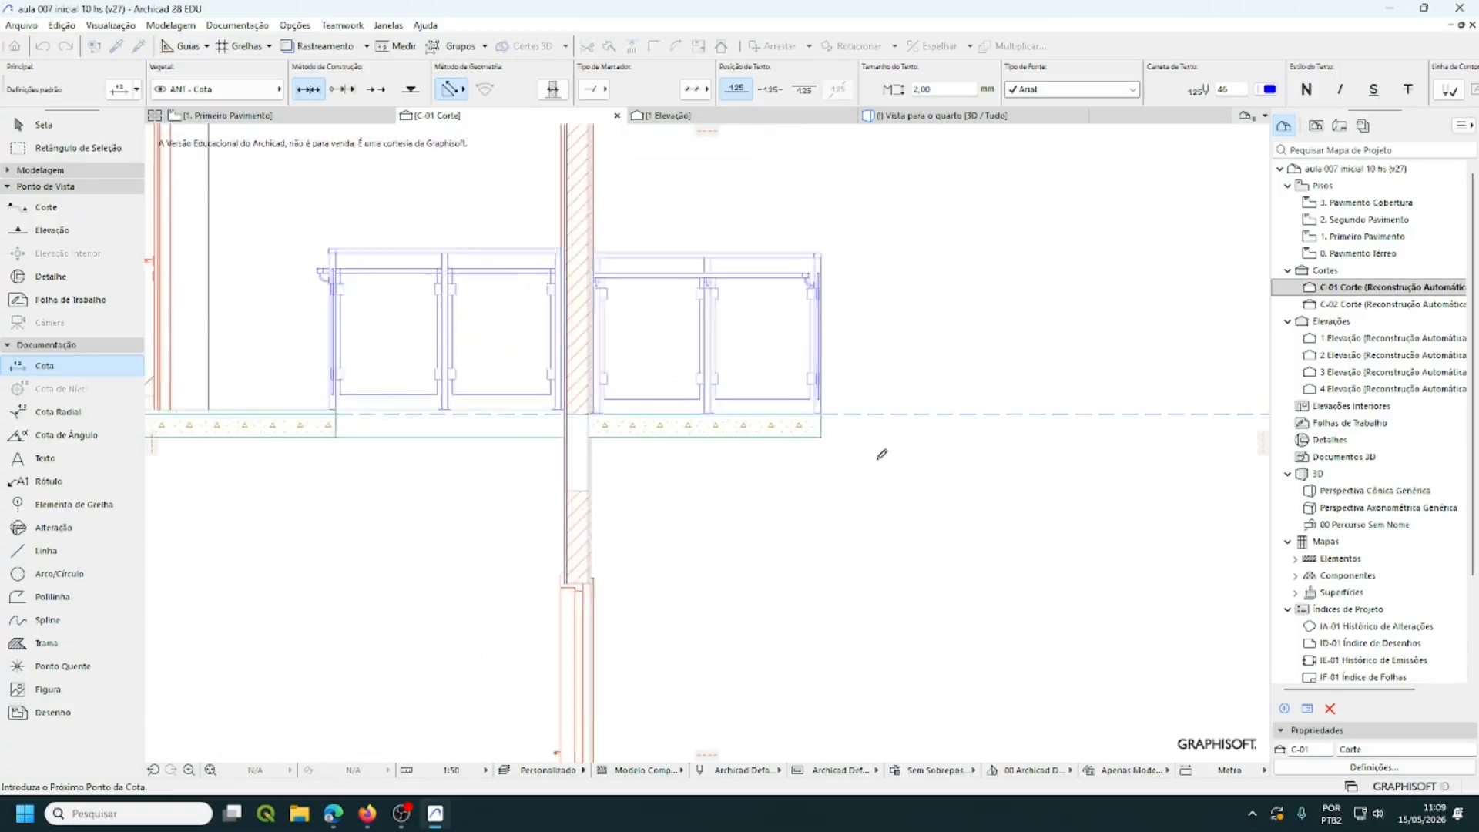
scroll(883, 454, "down", 4)
scroll(885, 431, "up", 2)
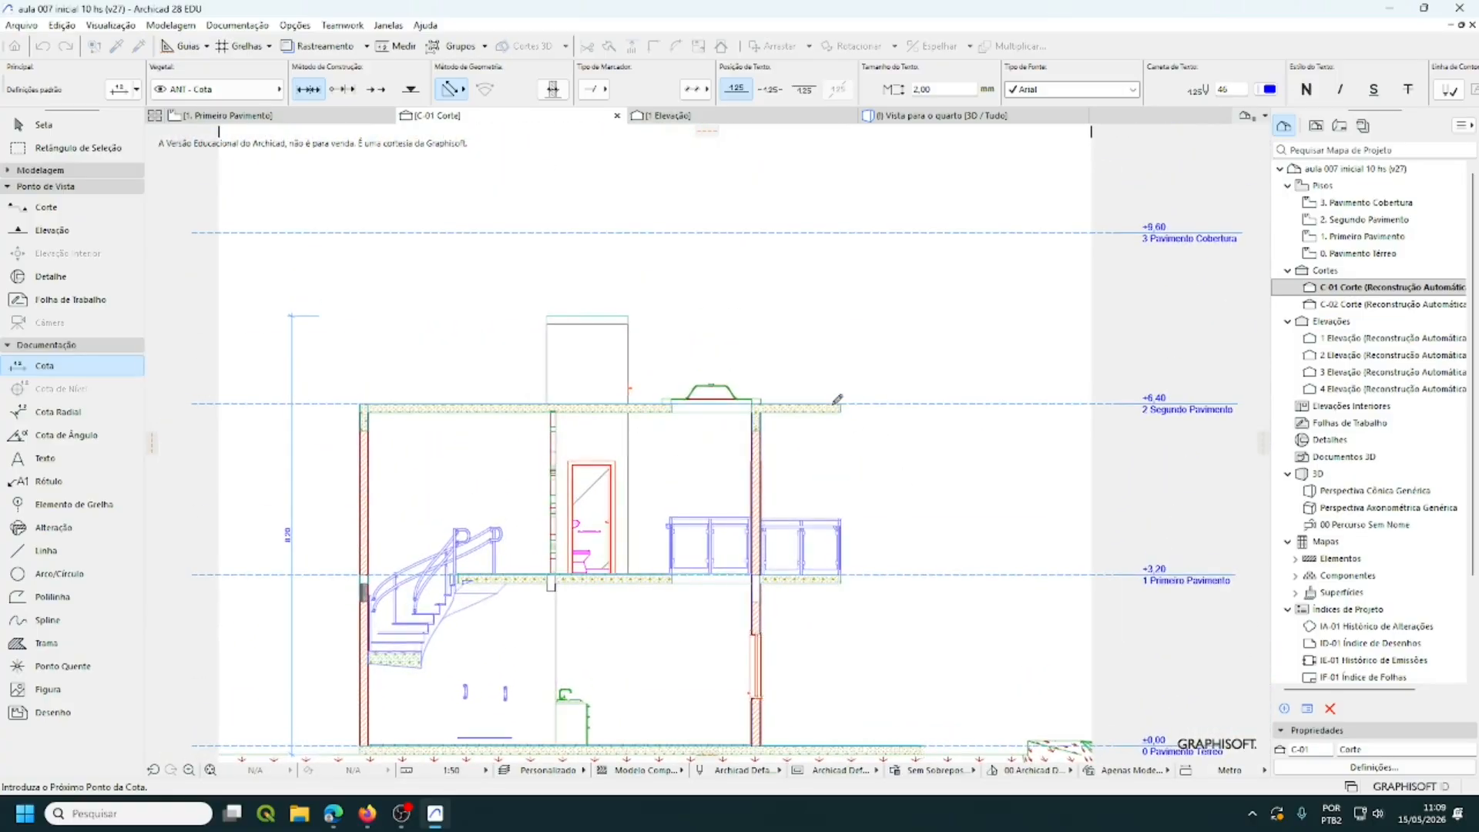
scroll(838, 399, "up", 5)
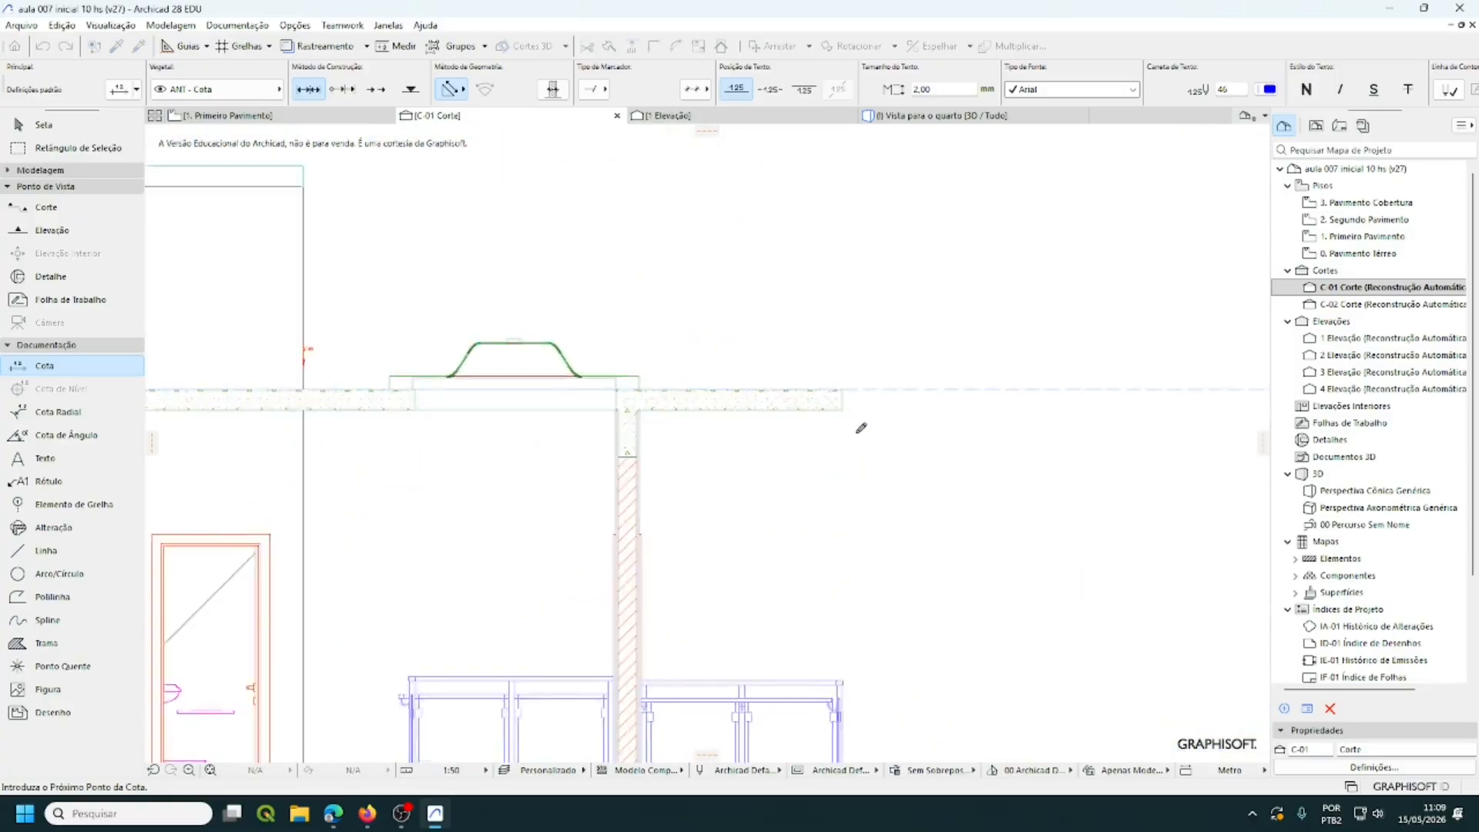
left_click(834, 394)
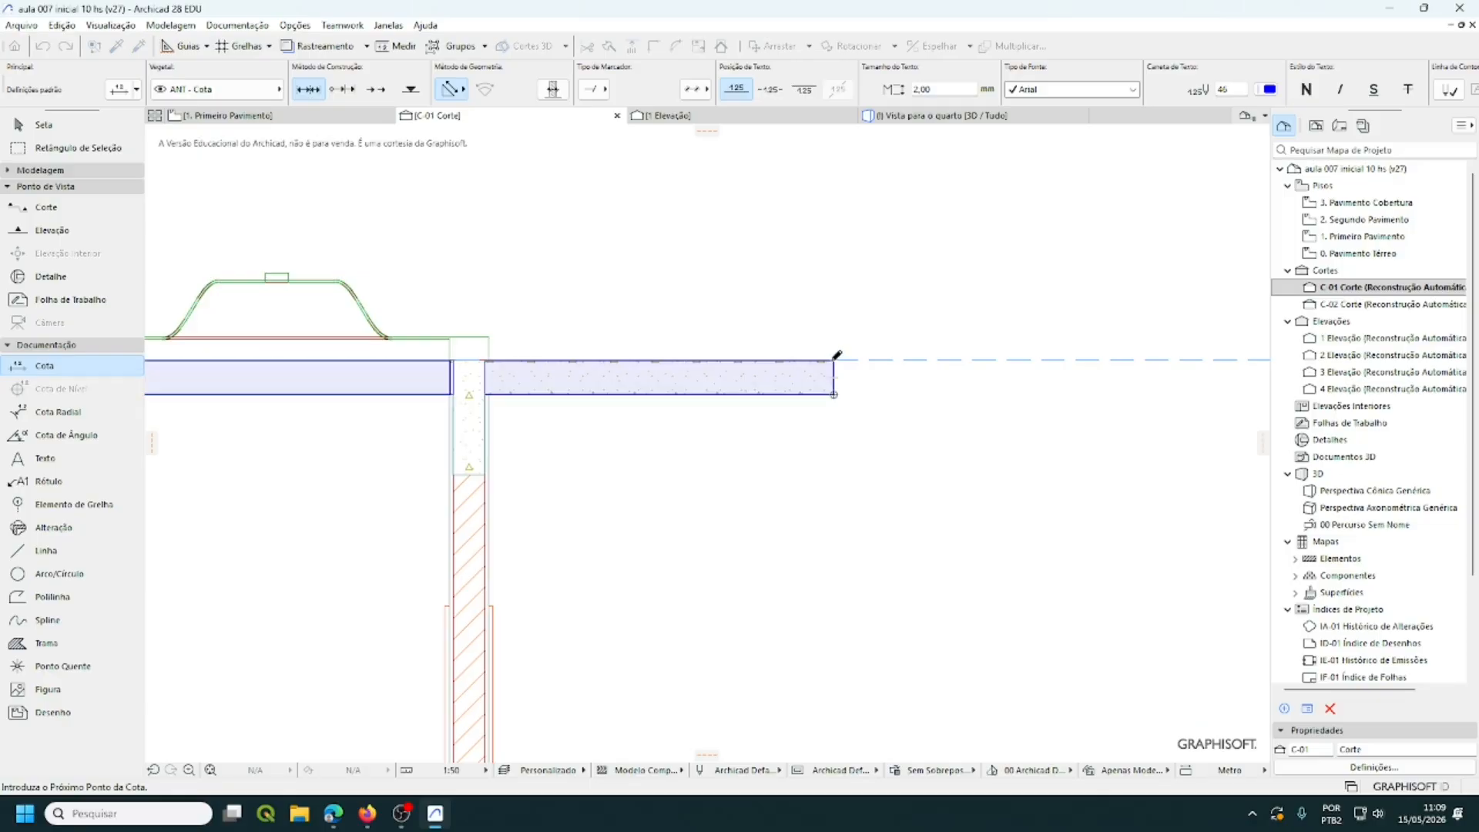
- Add the roof box's top corner and place the chain (0,90, 1,20, 3,05, 1,50) right of the section
scroll(956, 485, "down", 3)
scroll(959, 490, "down", 2)
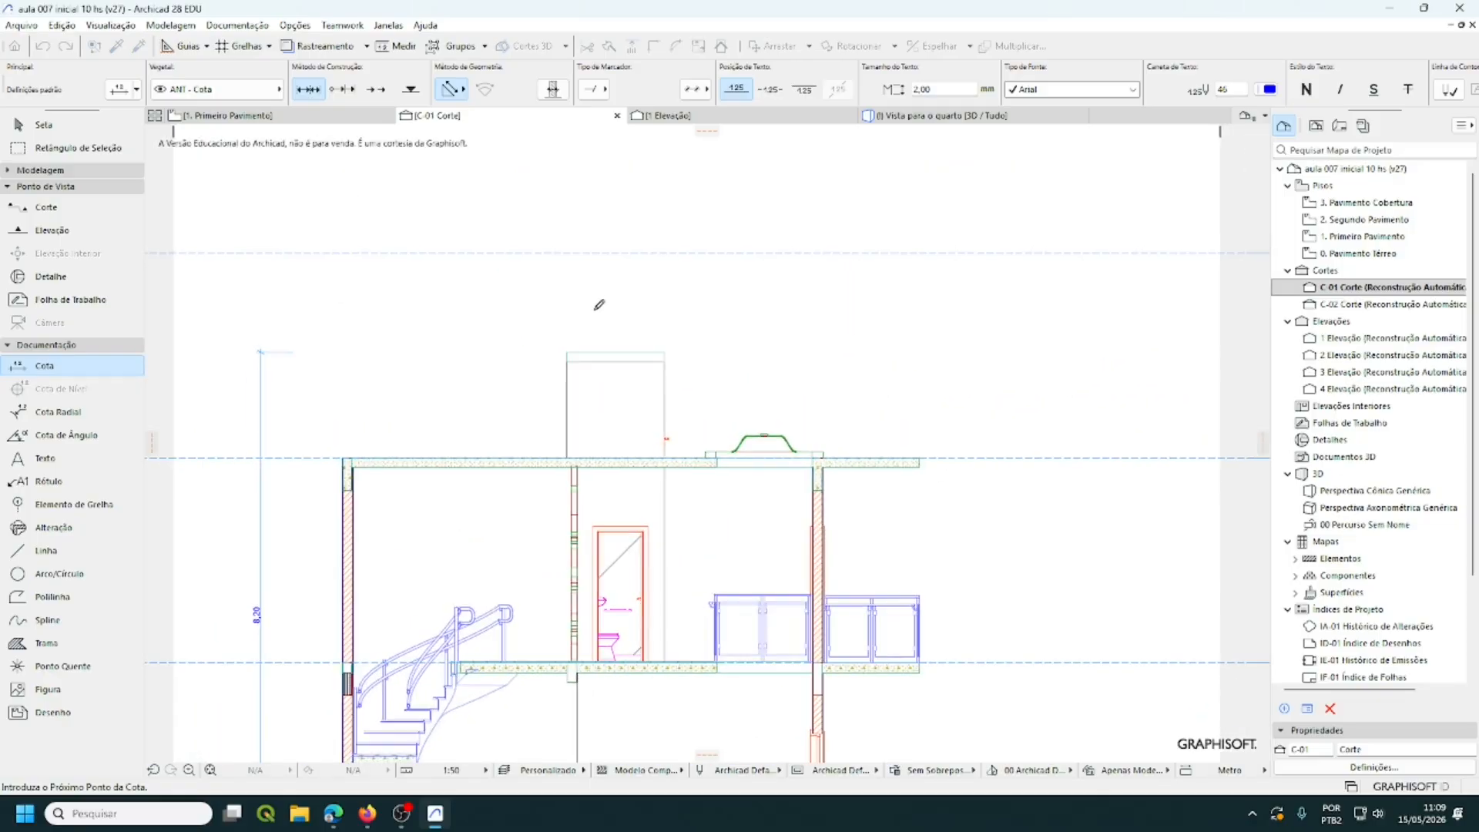
scroll(616, 346, "up", 6)
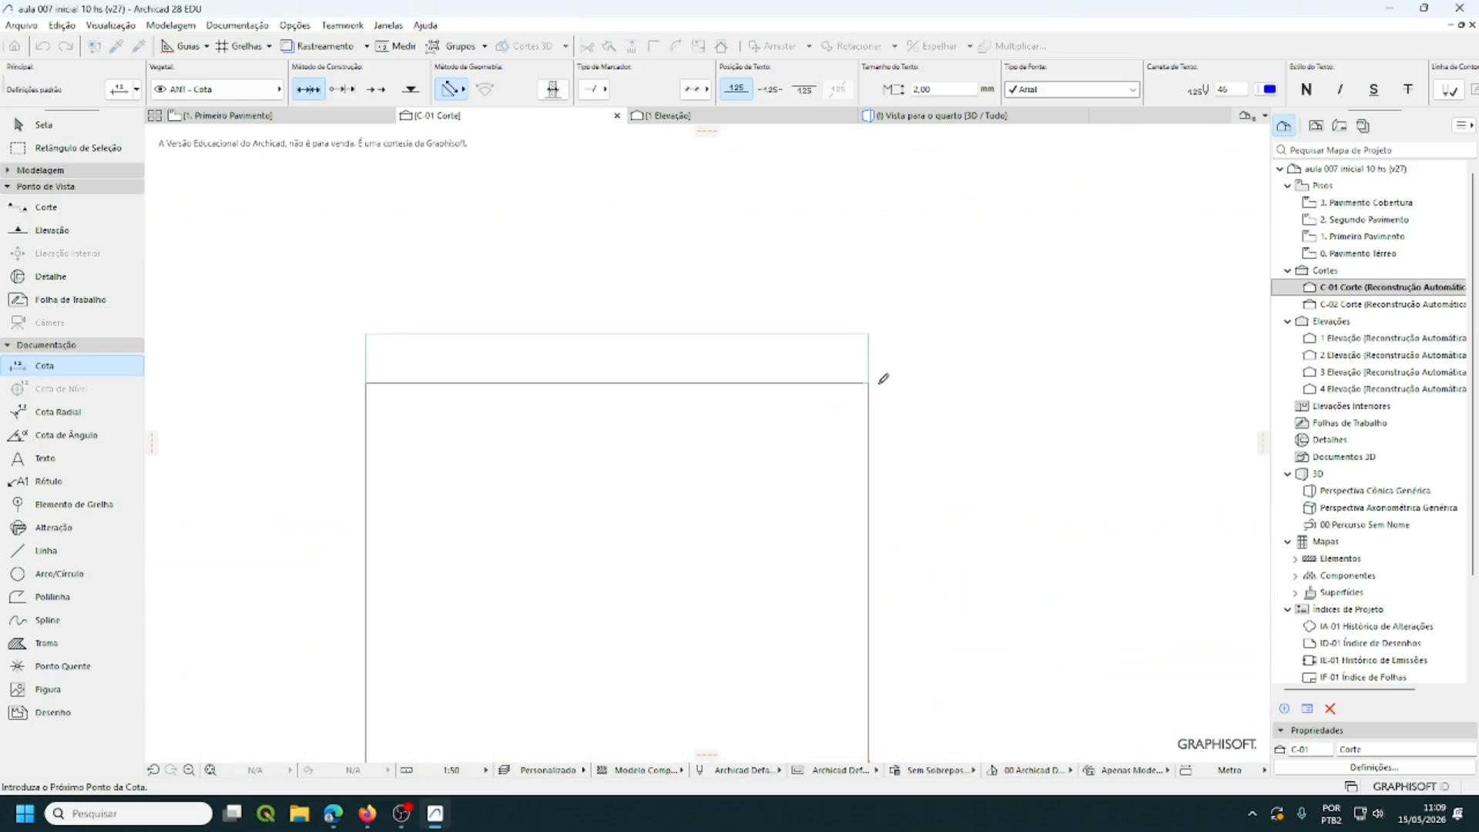
left_click(868, 382)
scroll(879, 497, "down", 4)
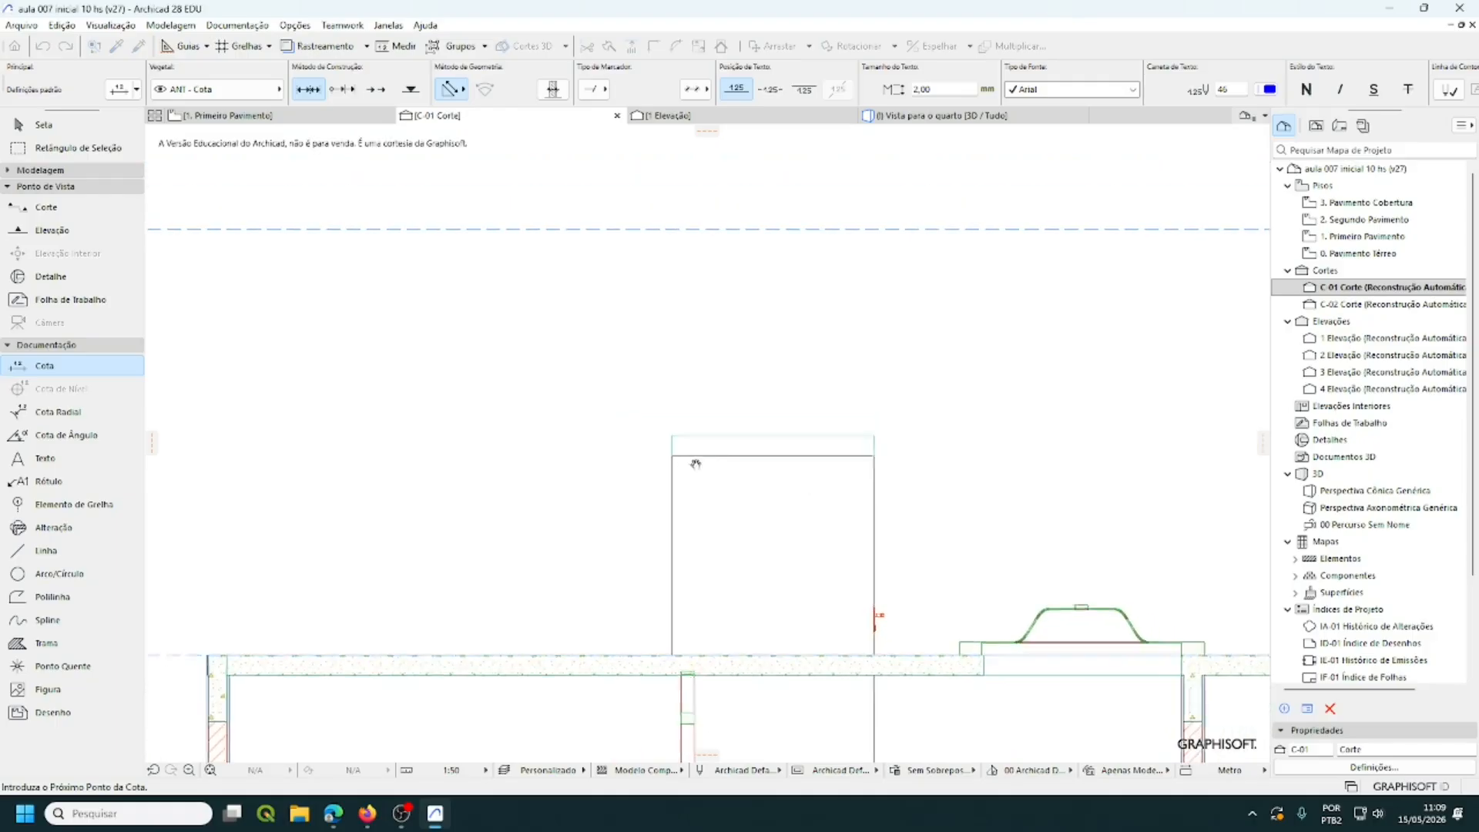
middle_click_drag(695, 464, 380, 342)
scroll(379, 327, "down", 4)
middle_click_drag(616, 501, 669, 376)
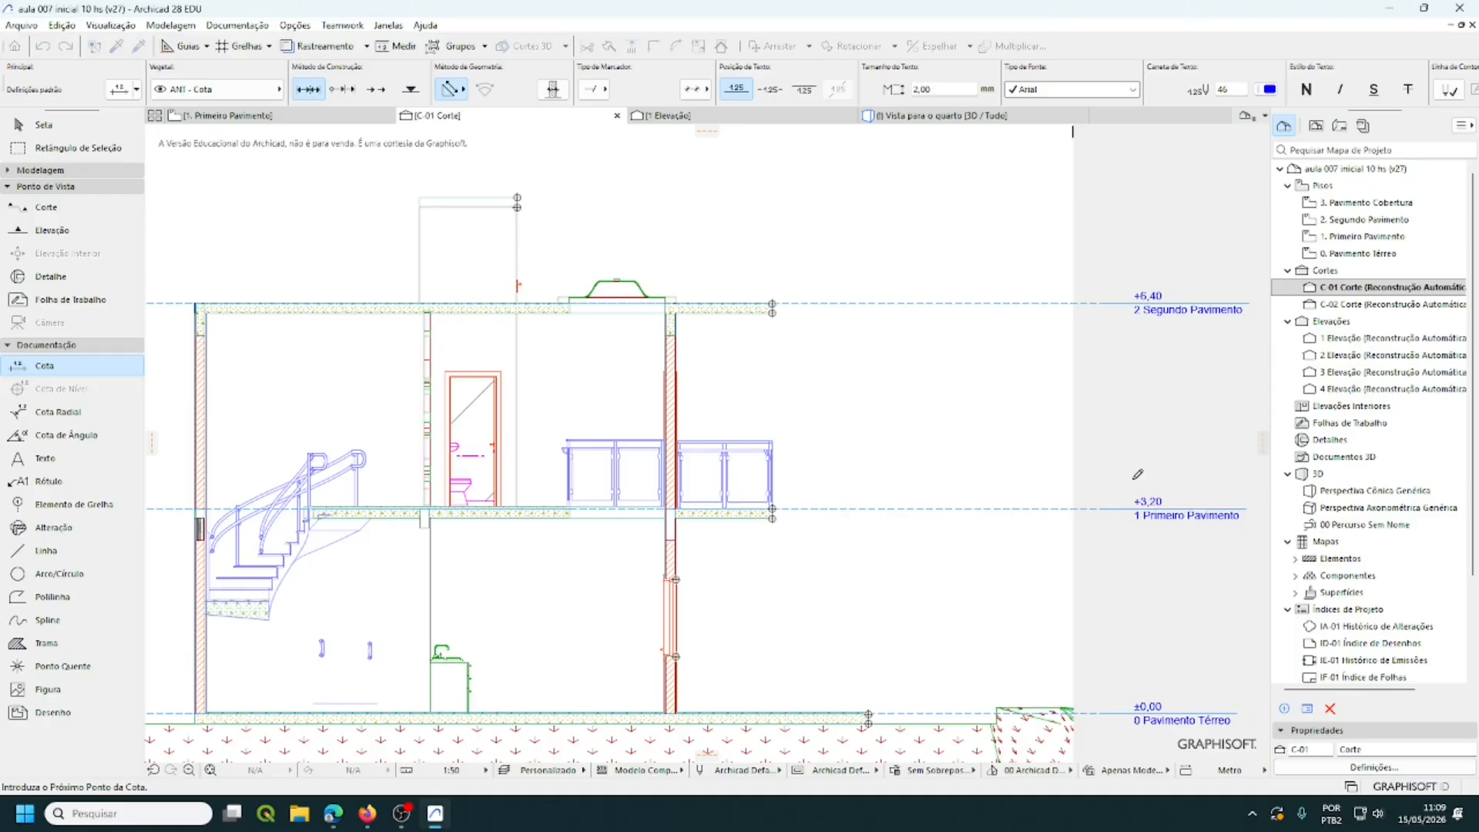
double_click(919, 456)
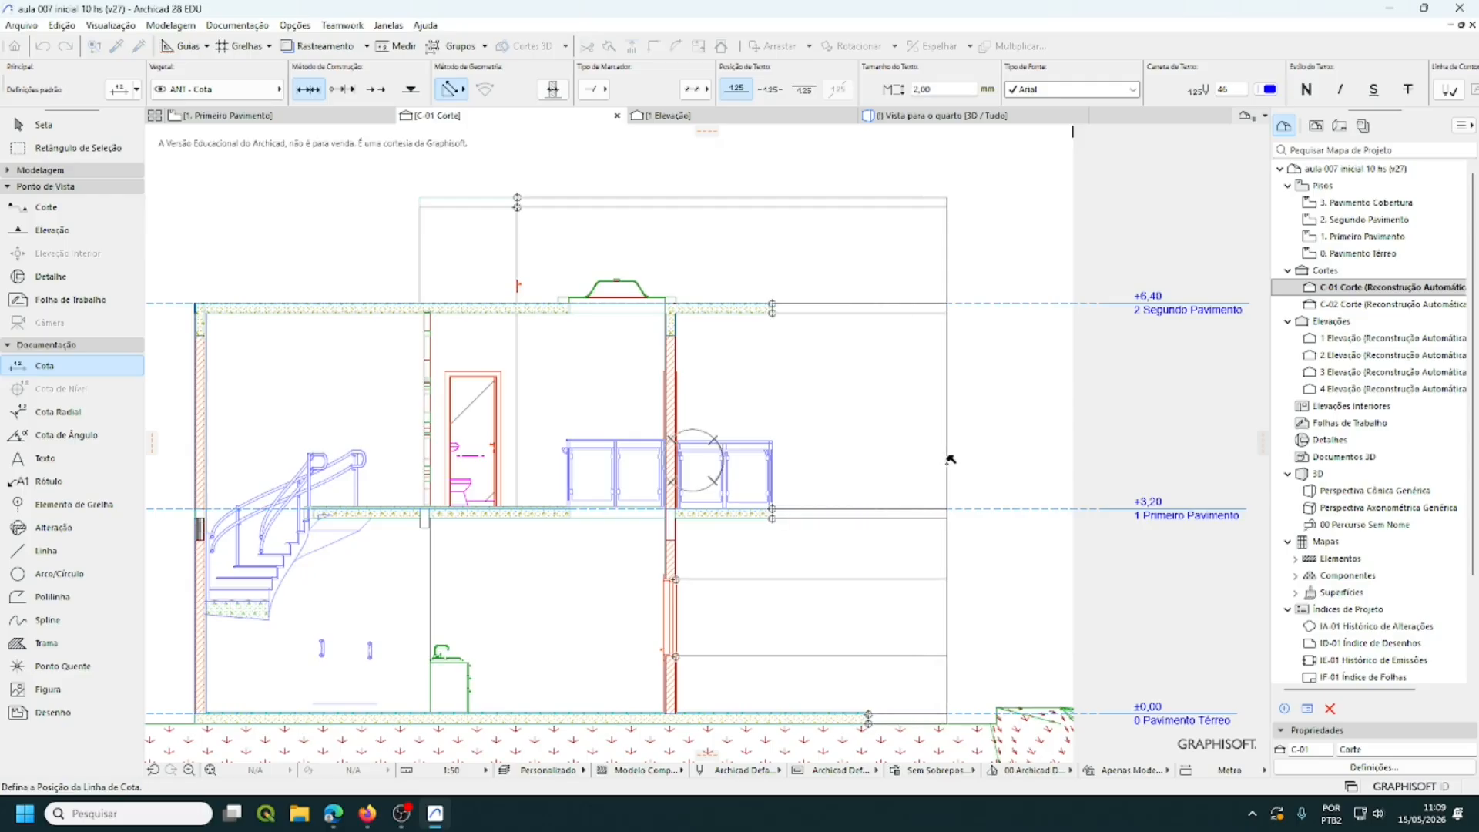
left_click(952, 462)
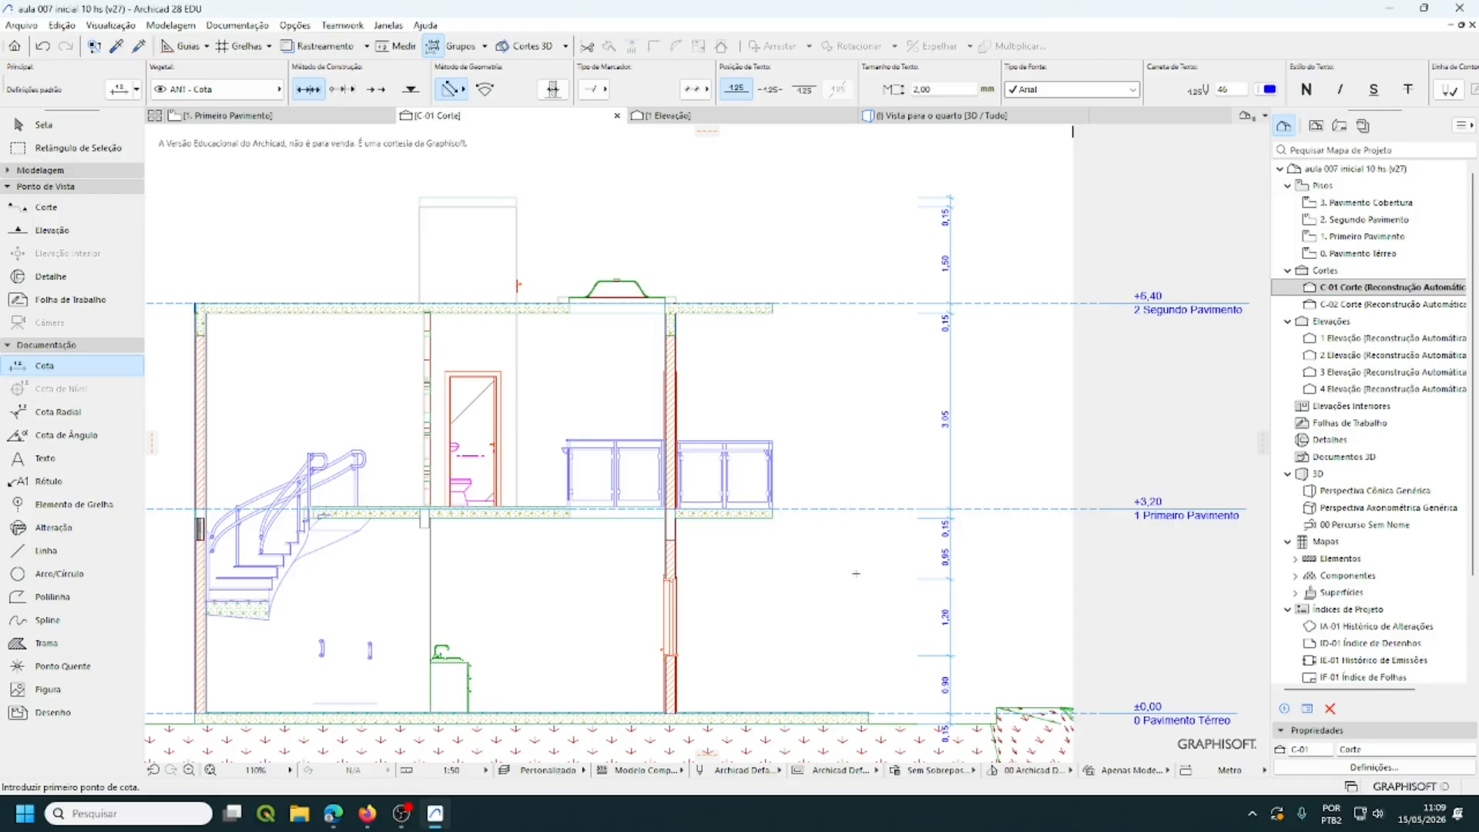
- In the View Map, choose Salvar Vista Atual... on the Projeto Legal folder
middle_click_drag(742, 599, 848, 577)
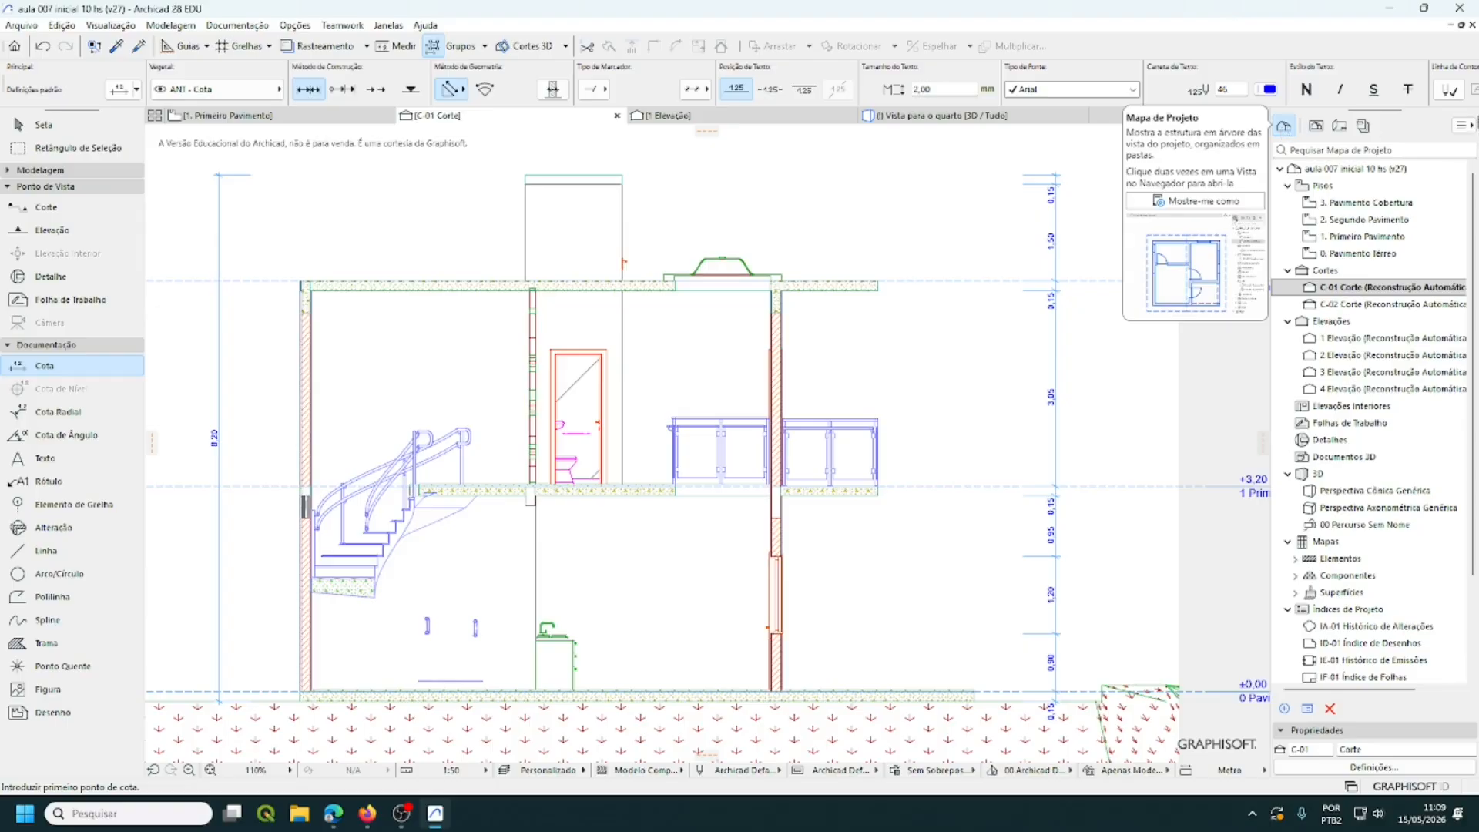
left_click(1317, 127)
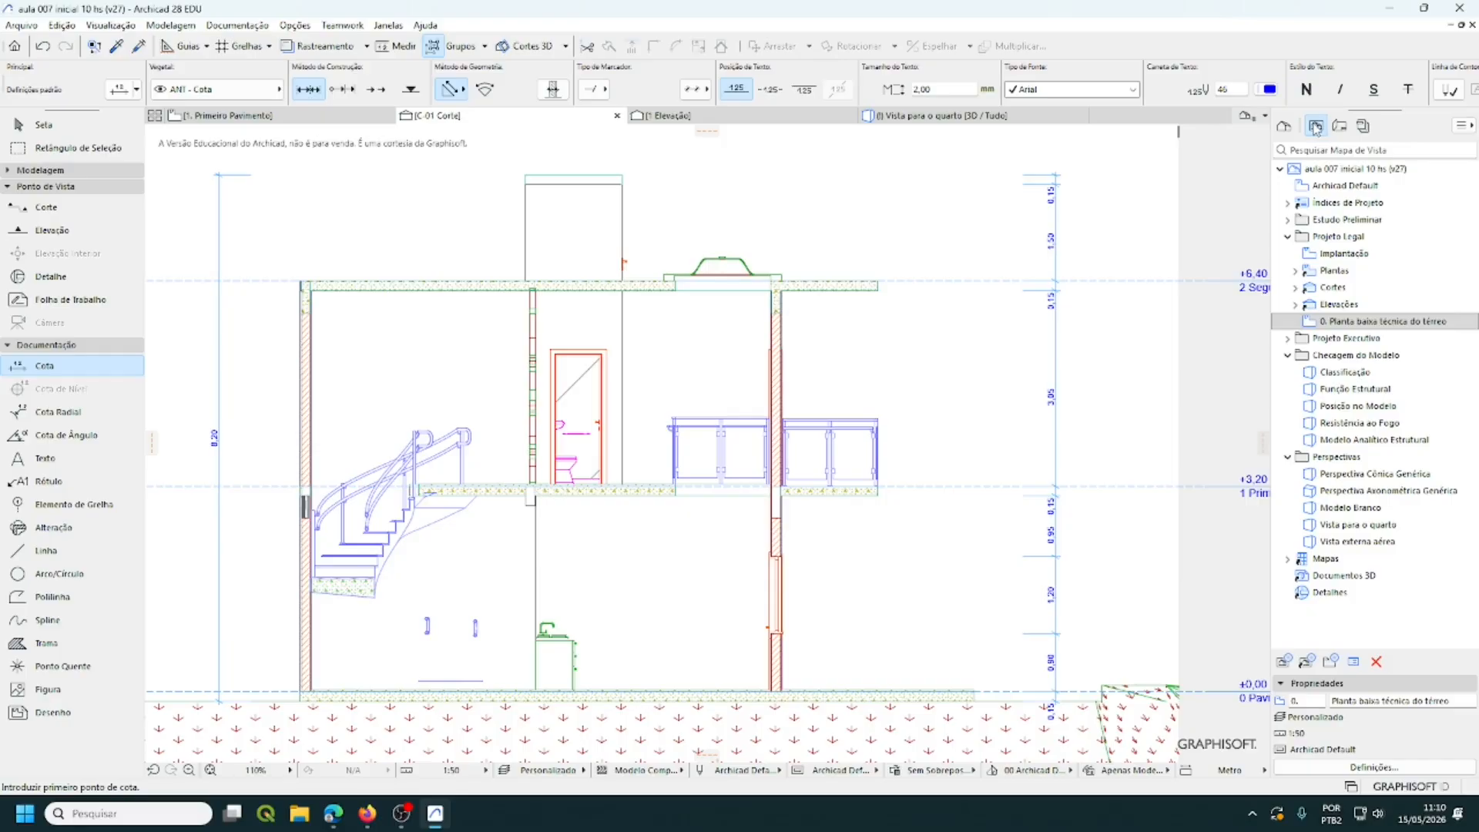
right_click(1331, 242)
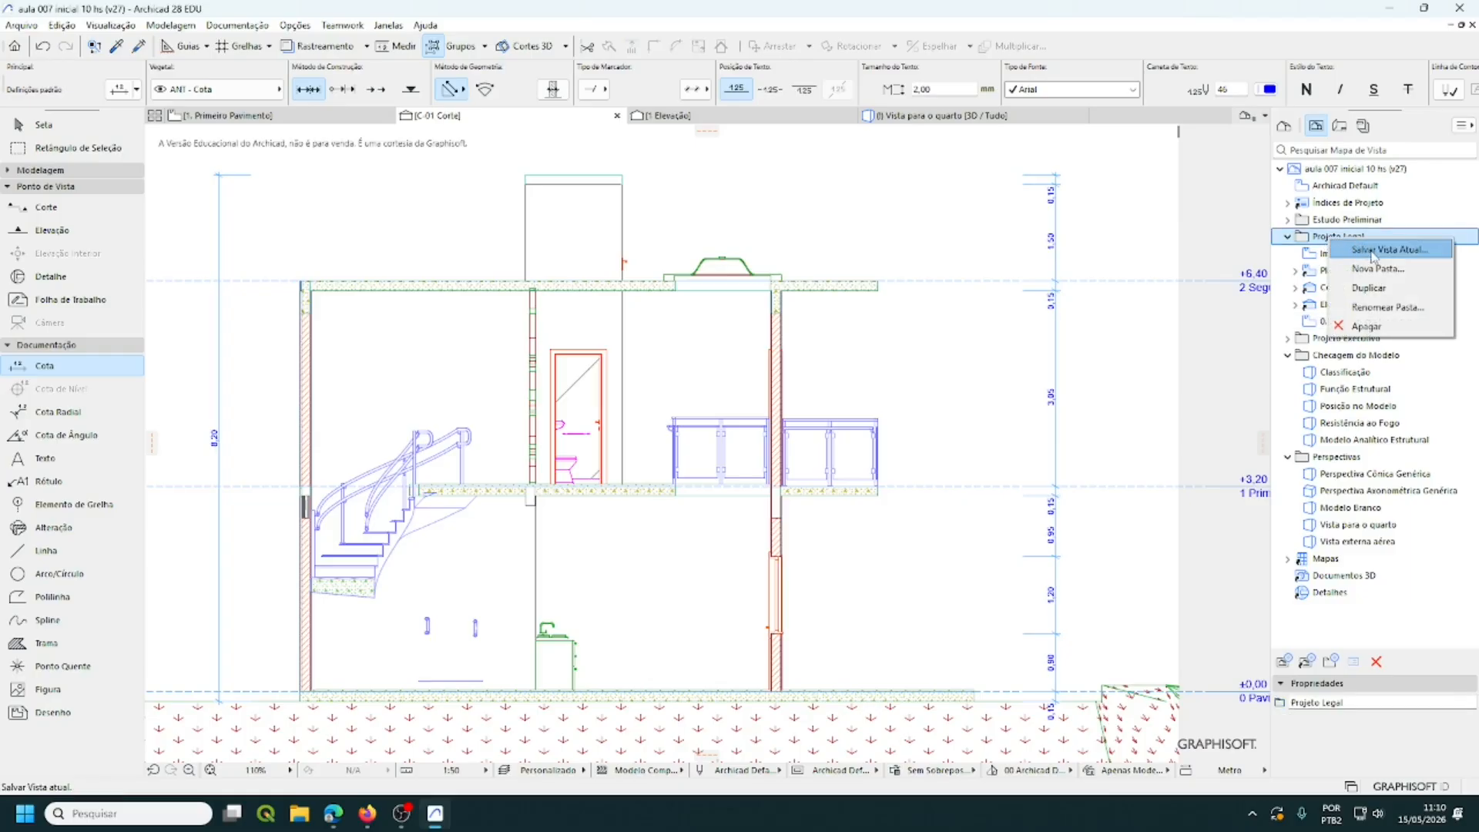
left_click(1371, 251)
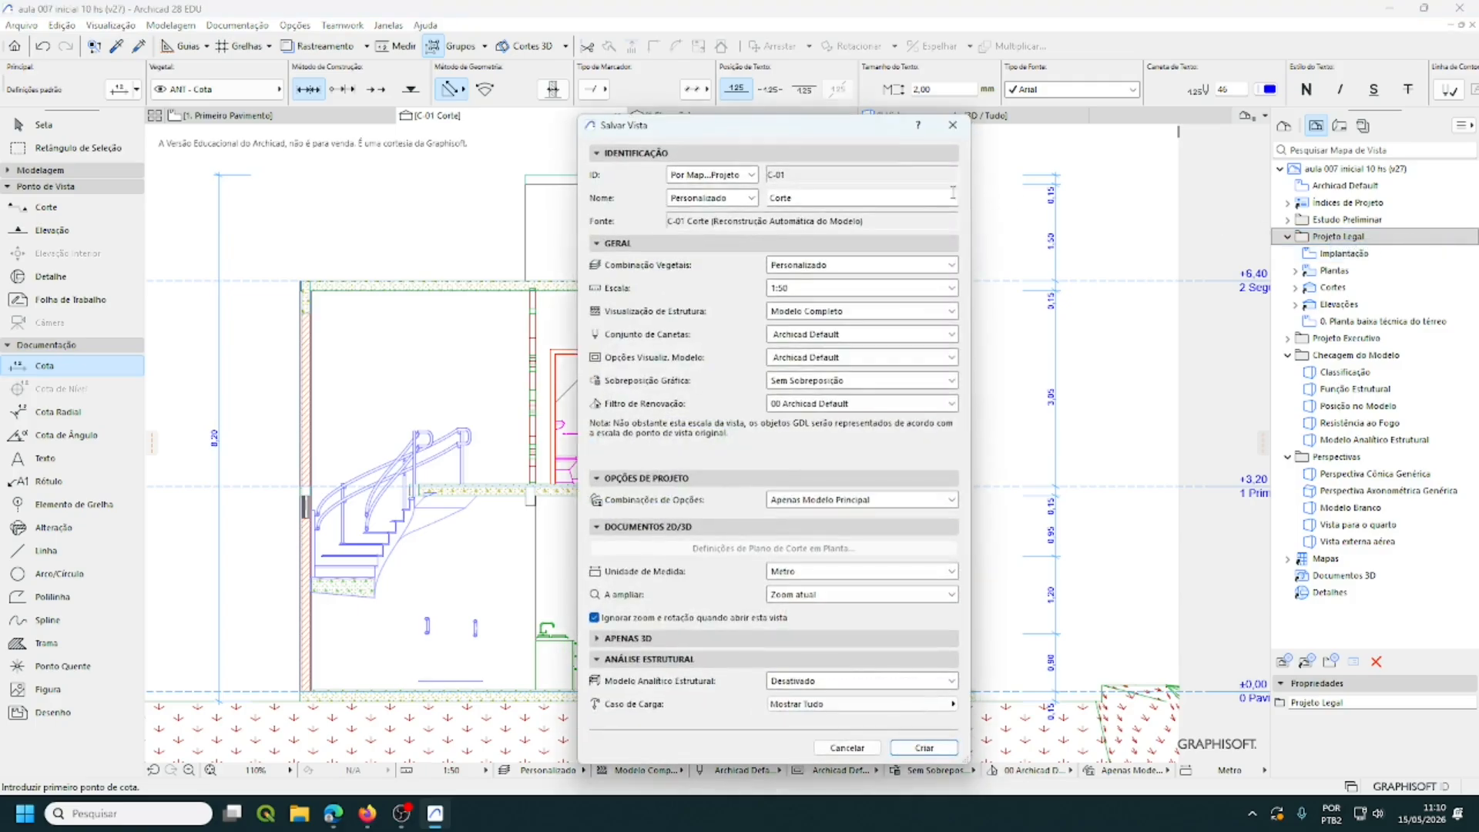
- Enter Corte 01 in the Nome field and create the view C-01 Corte 01
left_click(799, 200)
left_click_drag(821, 199, 737, 198)
left_click(914, 751)
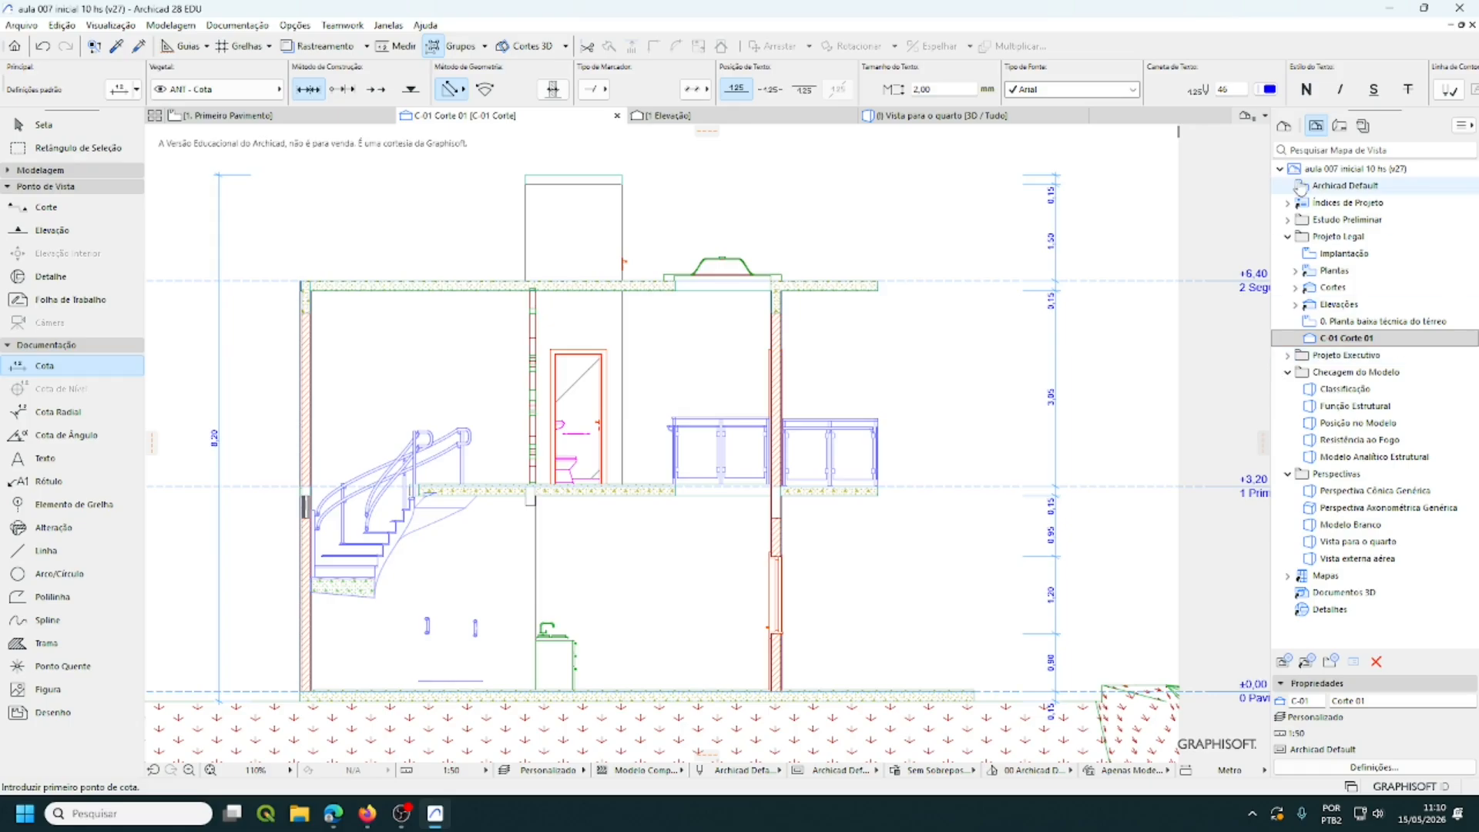
- Open the view 0. Planta baixa técnica do térreo and zoom in on door P01
double_click(1365, 322)
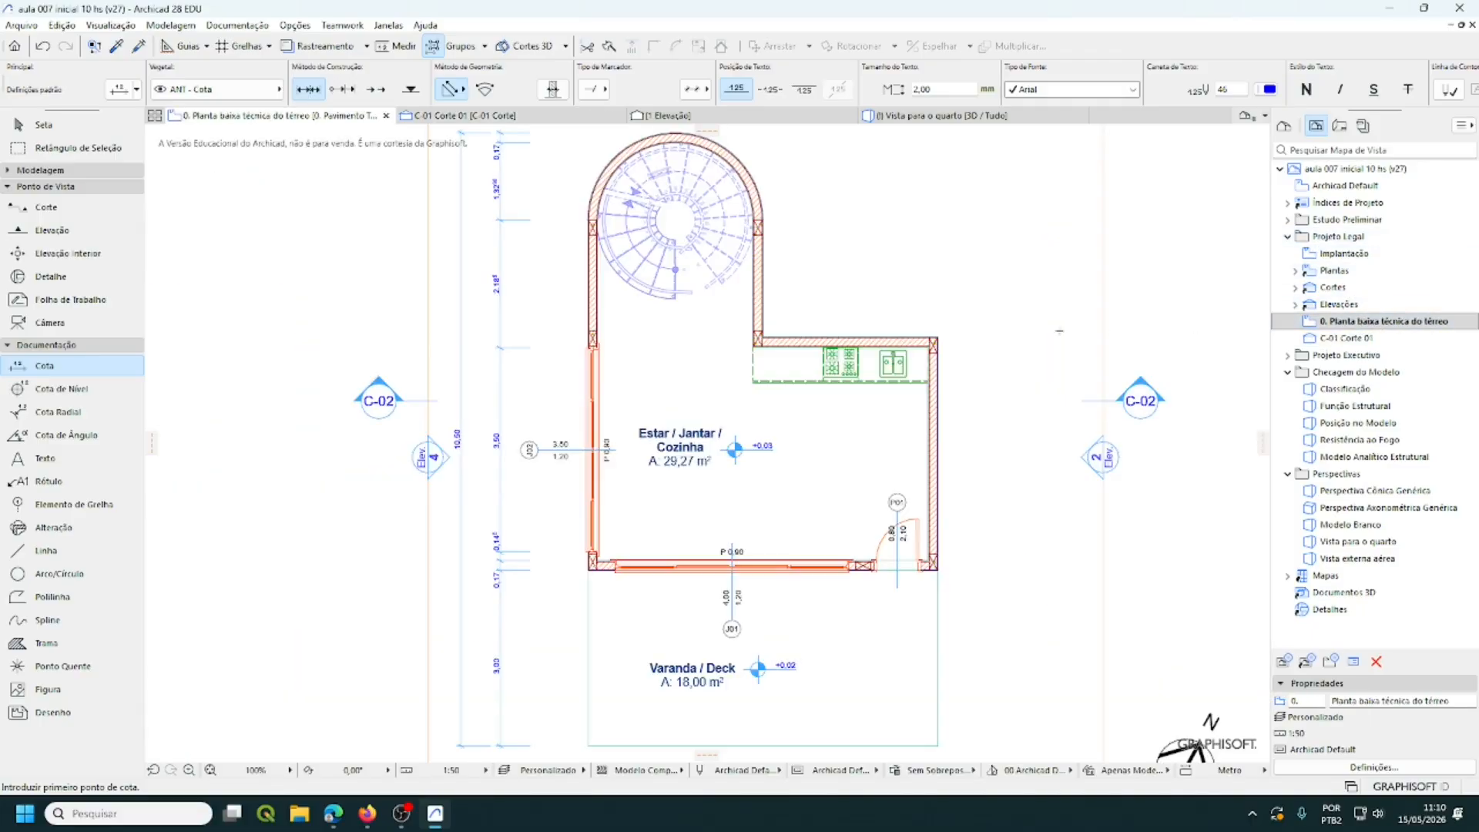
scroll(1047, 329, "up", 2)
scroll(973, 530, "up", 7)
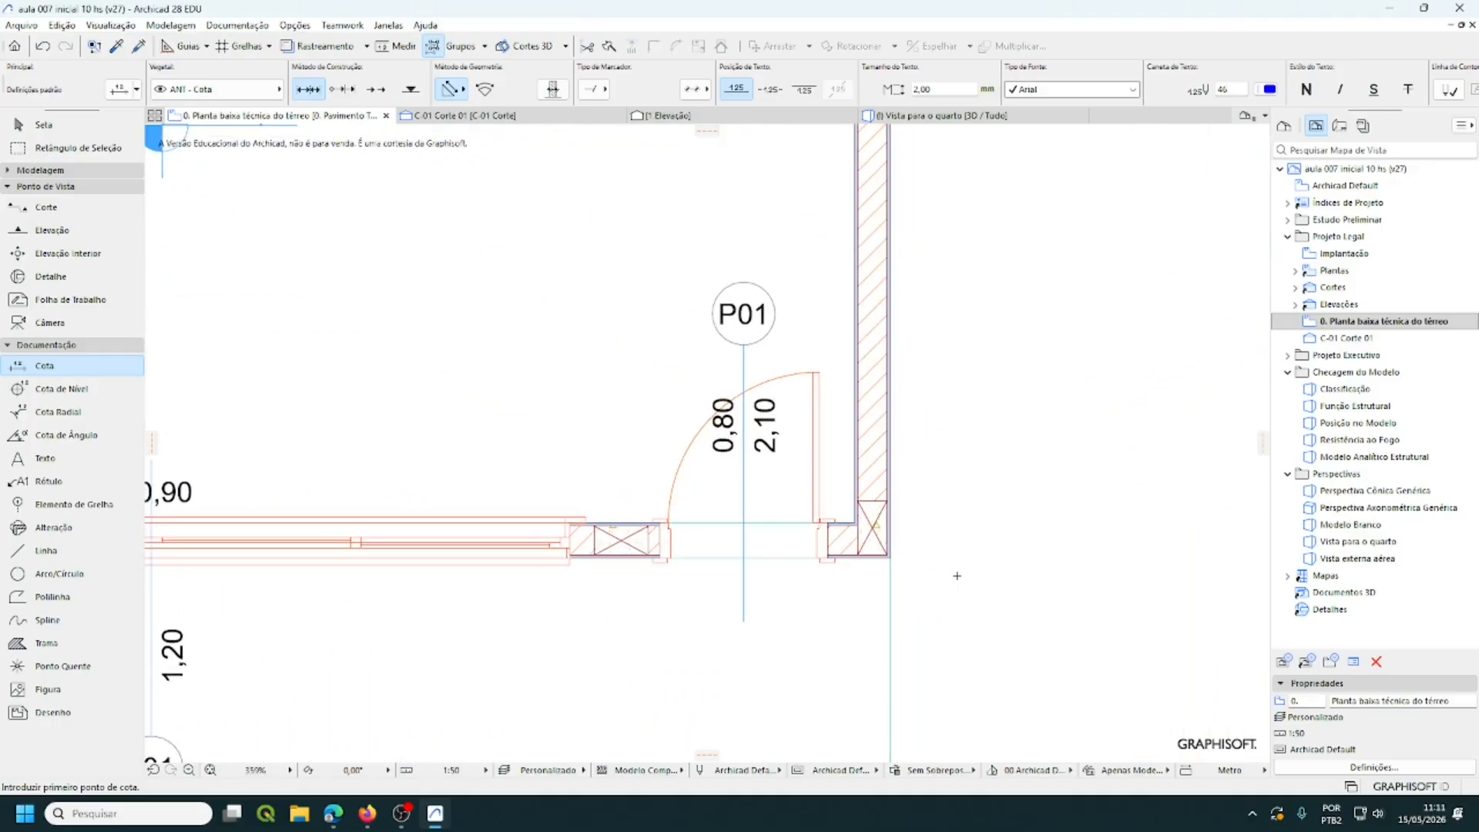
scroll(957, 576, "up", 5)
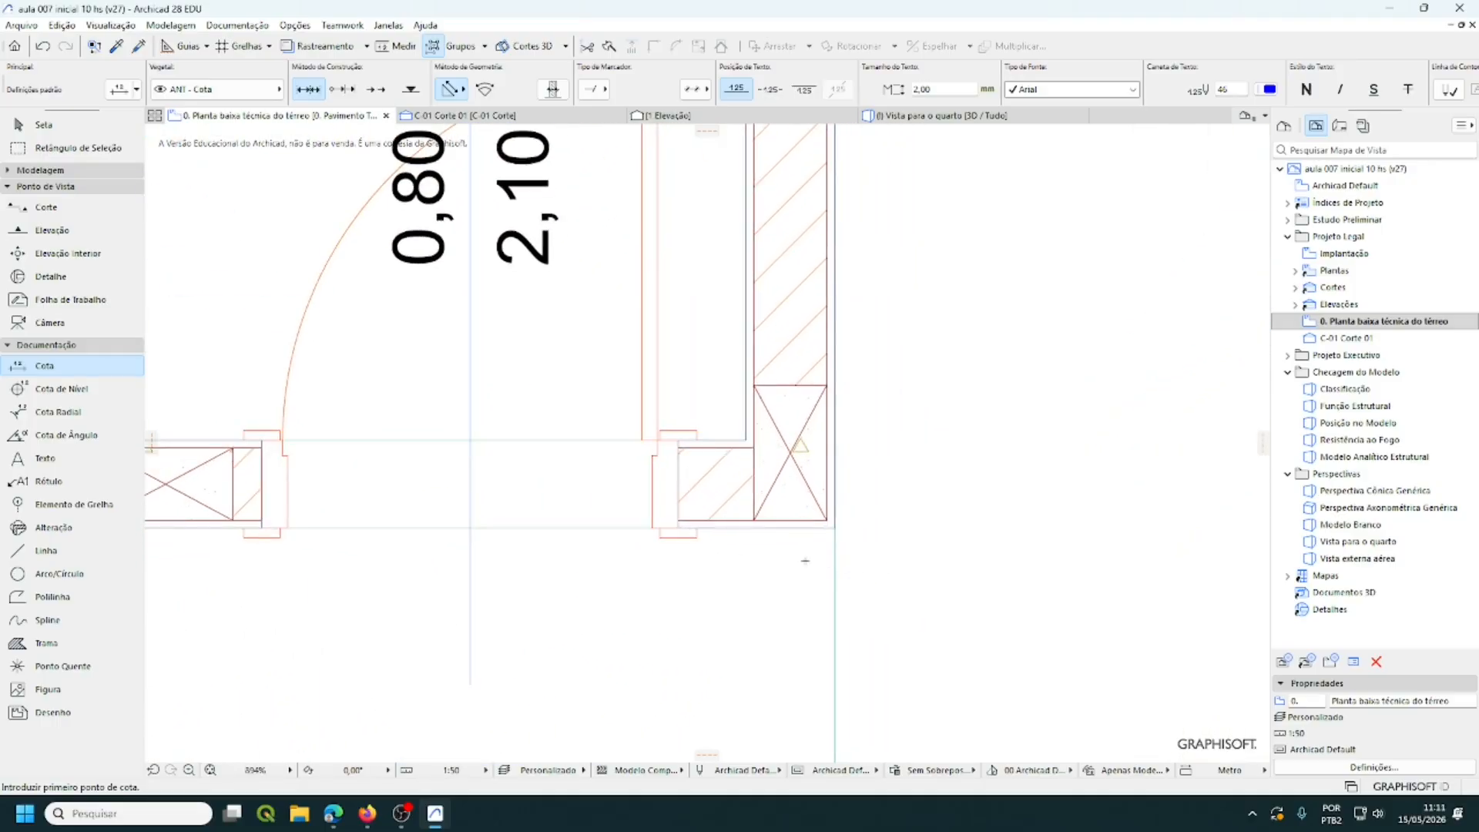
scroll(805, 561, "up", 2)
middle_click_drag(768, 553, 1060, 653)
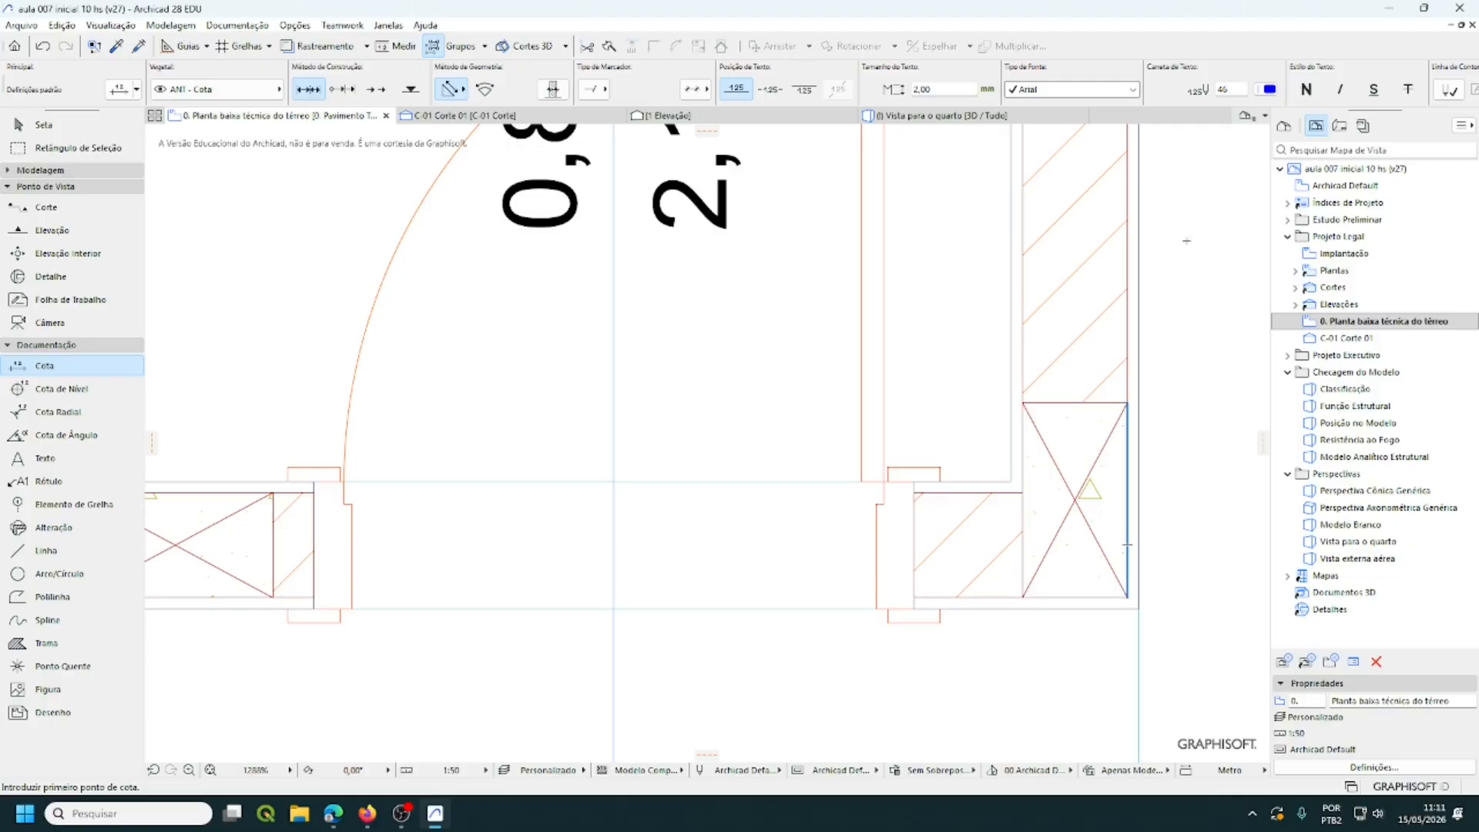
left_click(117, 29)
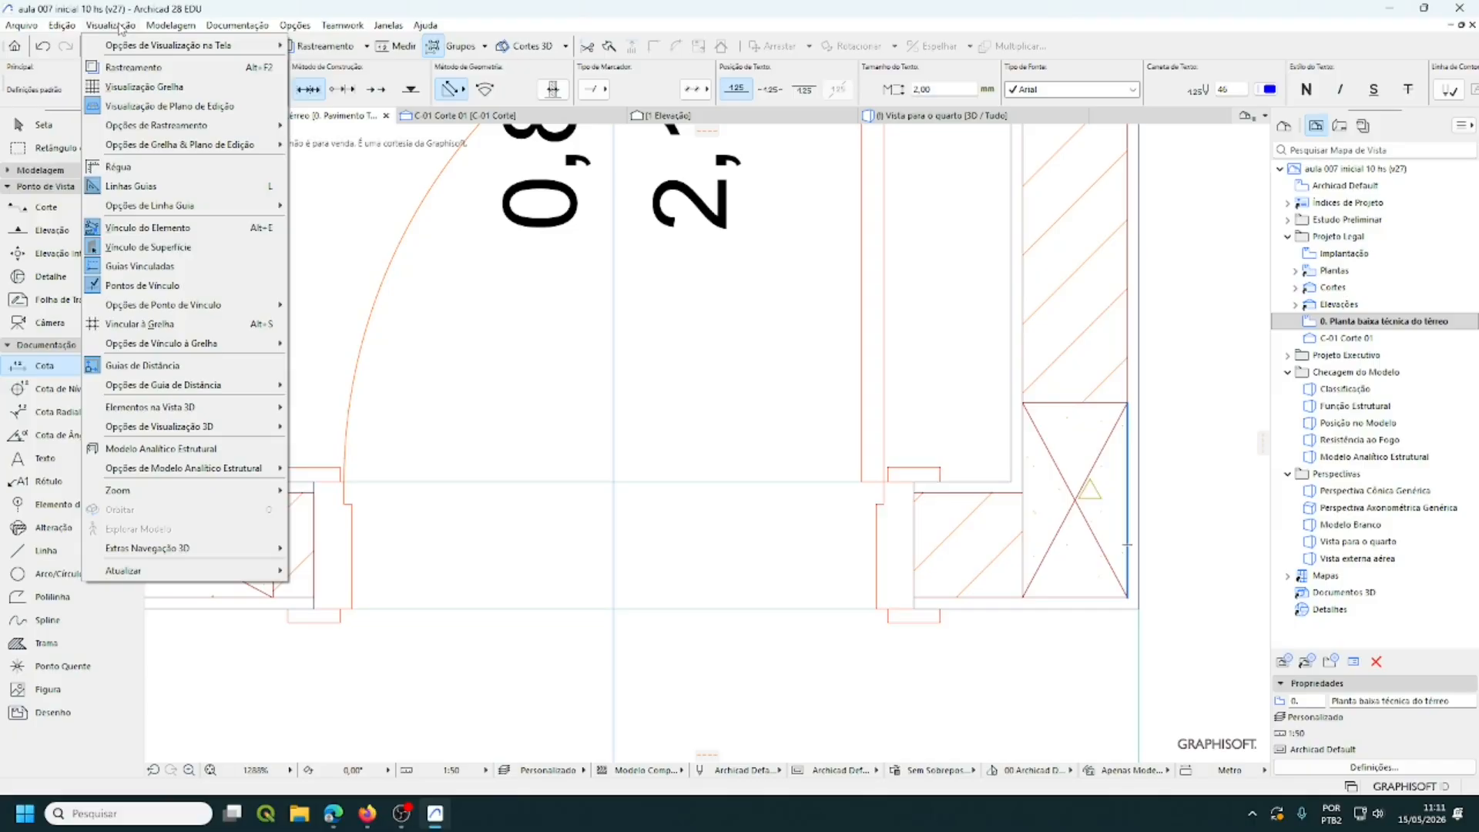
- Turn on Espessura Real da Linha under Visualização > Opções de Visualização na Tela
mouse_move(141, 54)
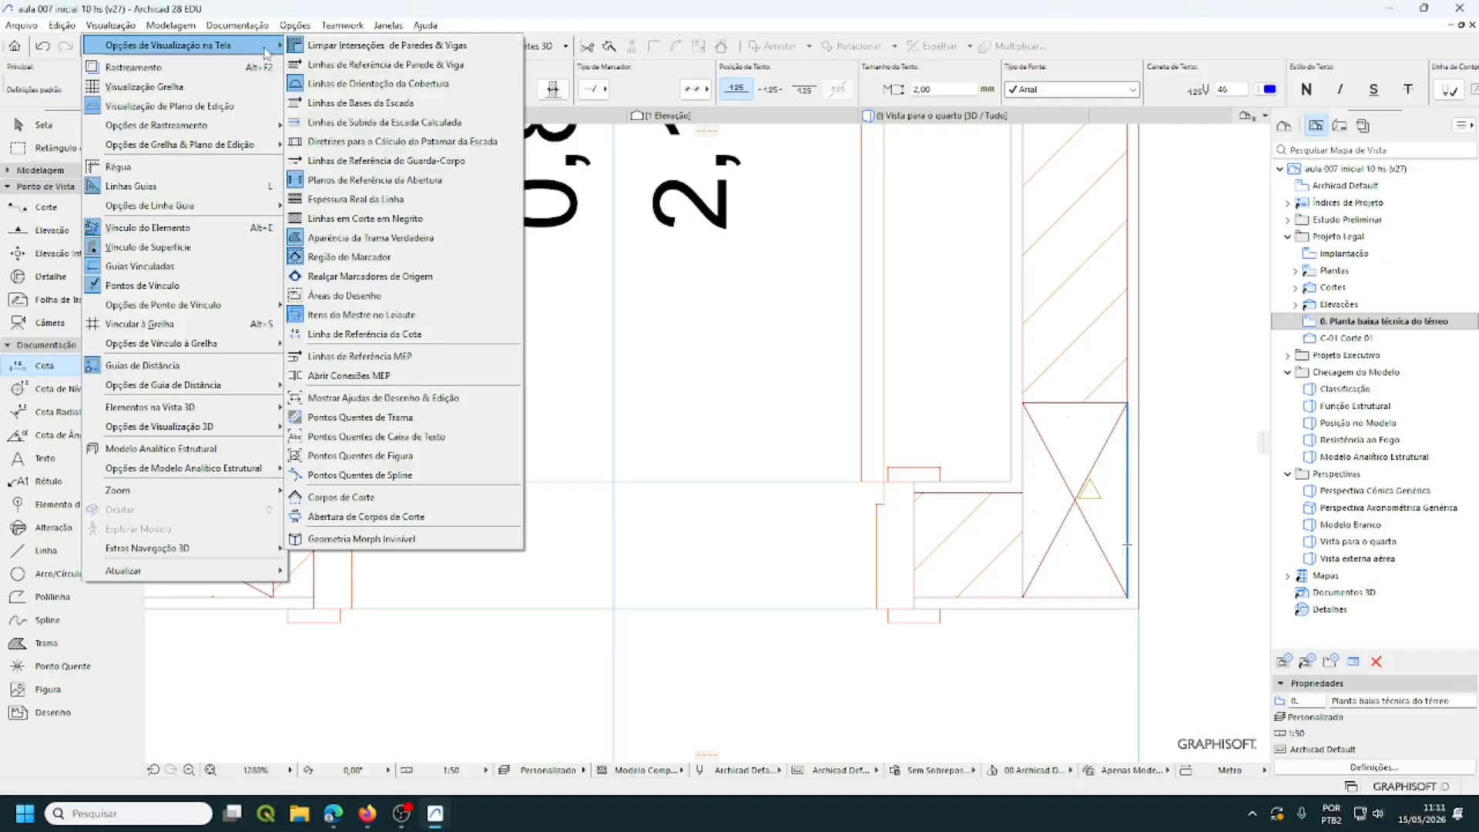
left_click(478, 204)
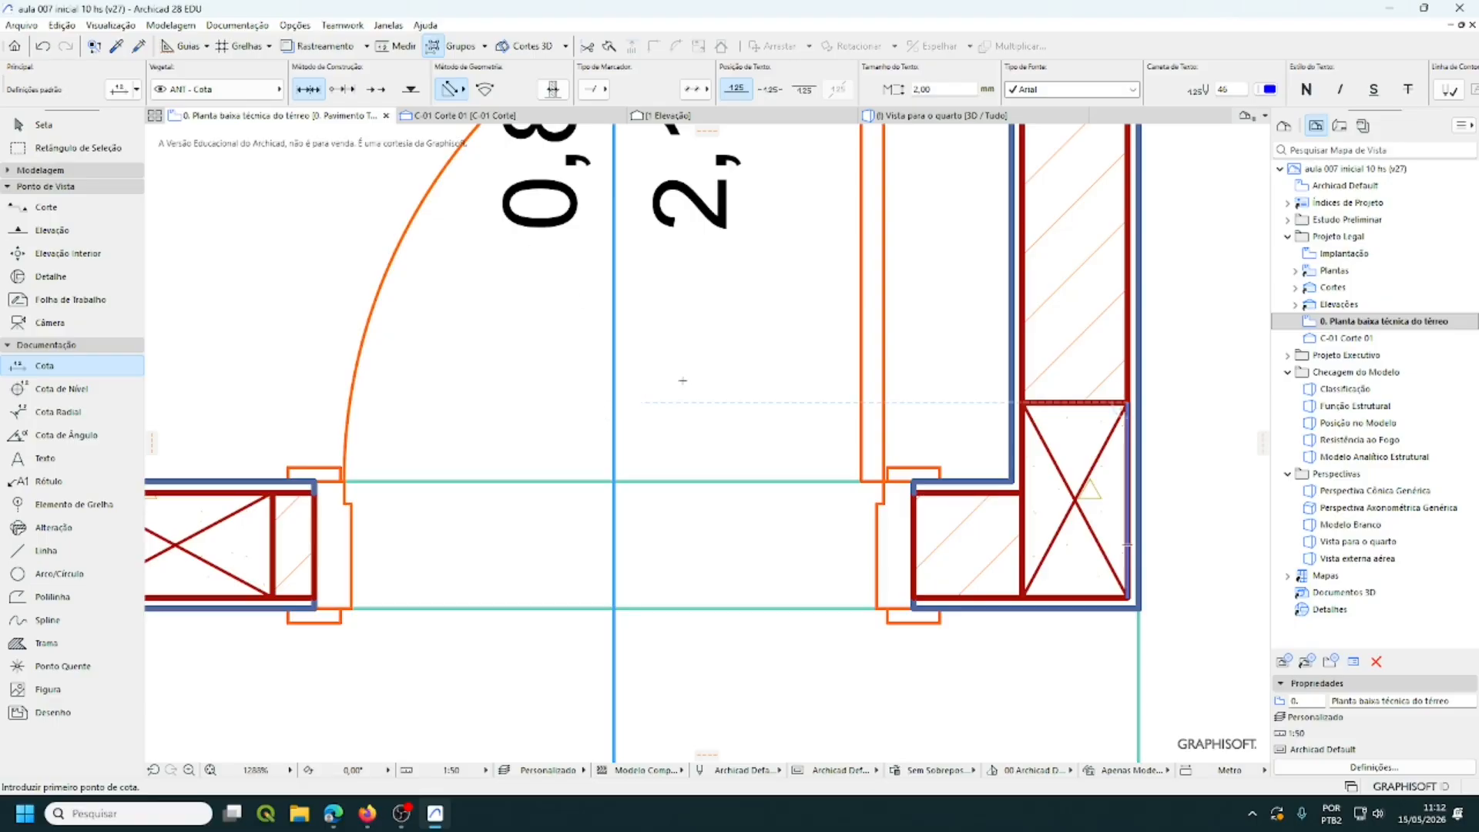
scroll(683, 381, "down", 3)
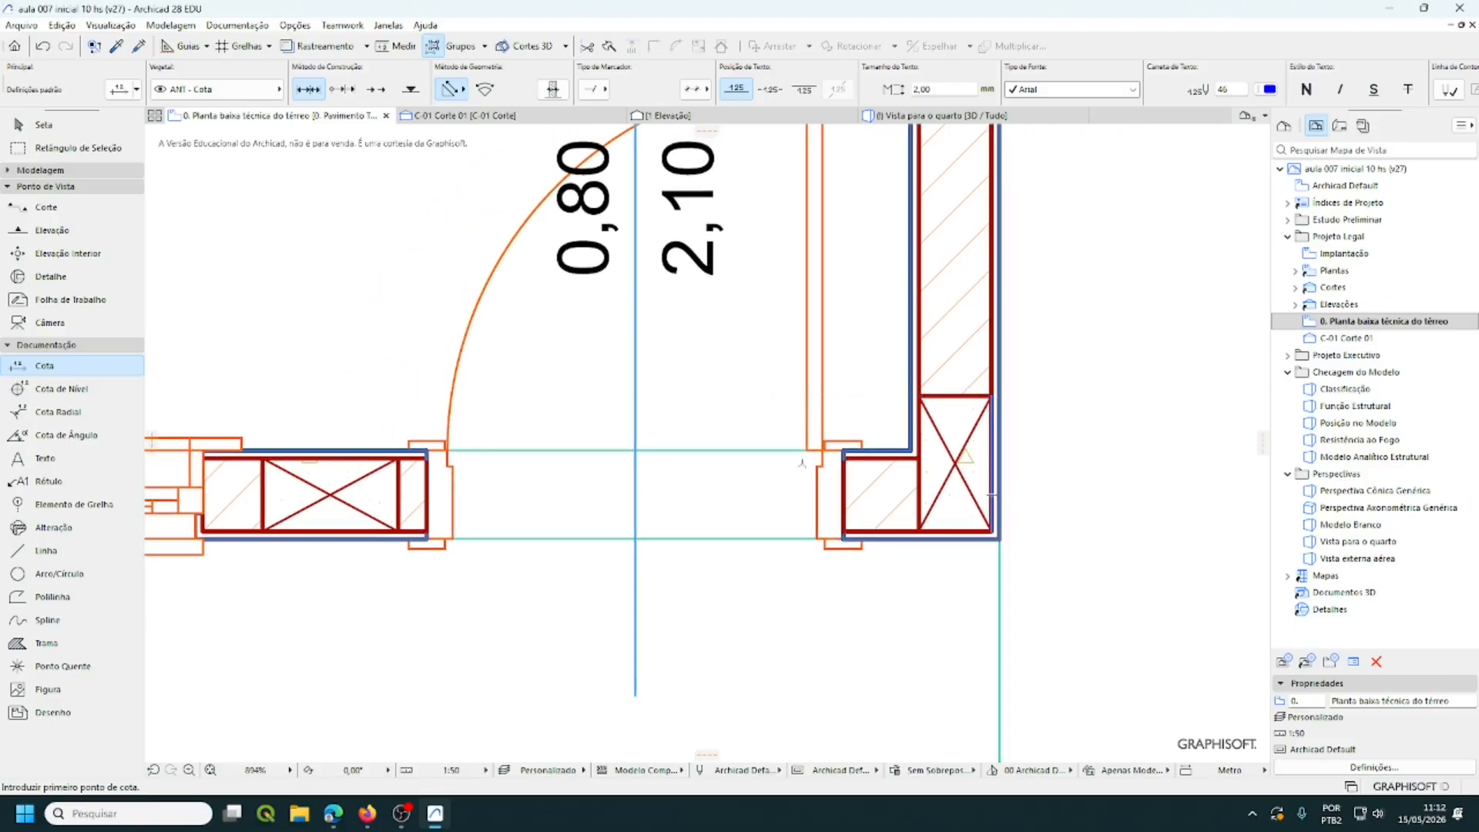
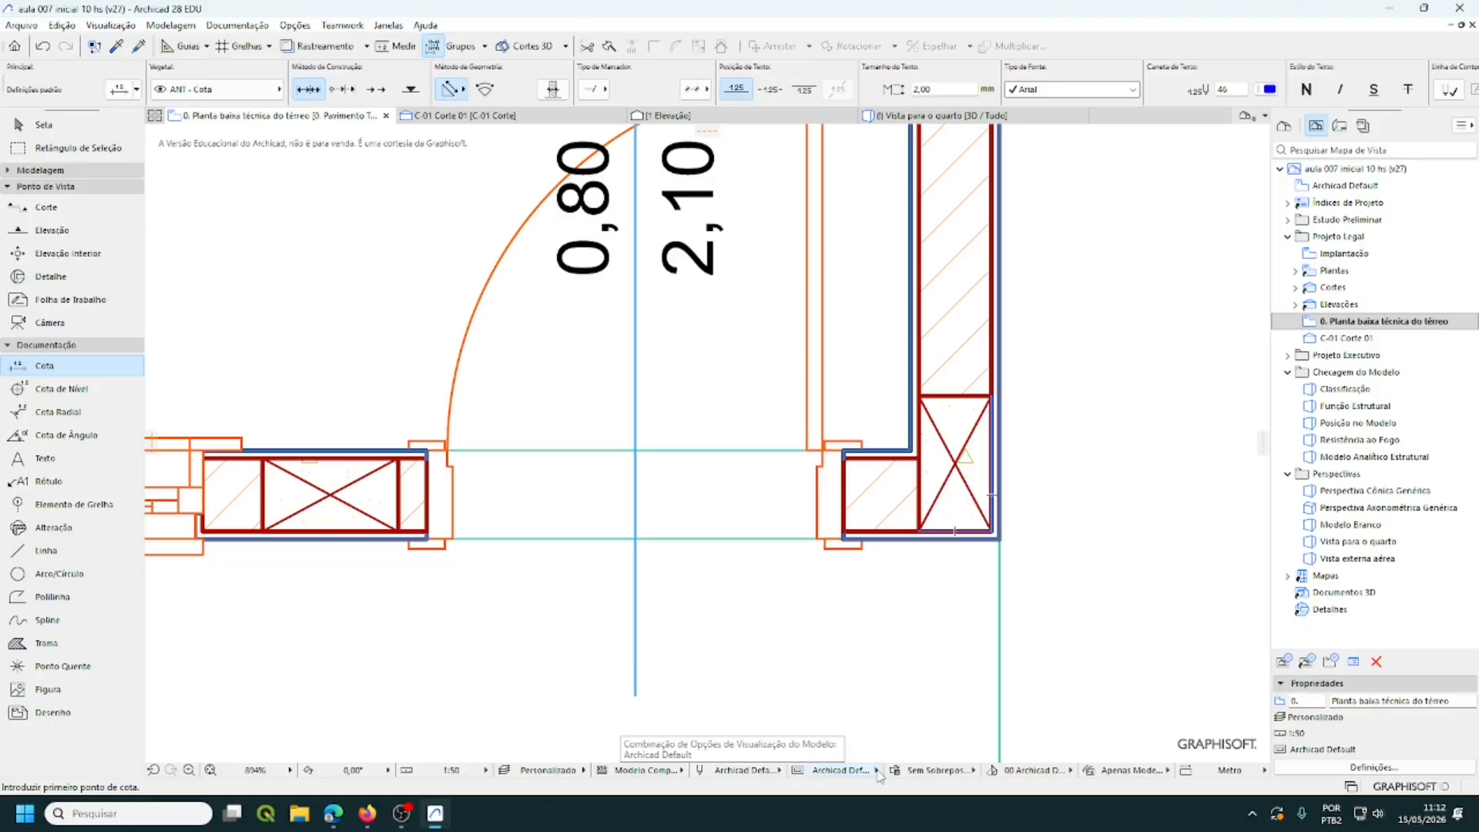
- Apply the 02 Projeto Legal model view combination and zoom out to show the whole ground-floor plan
left_click(878, 770)
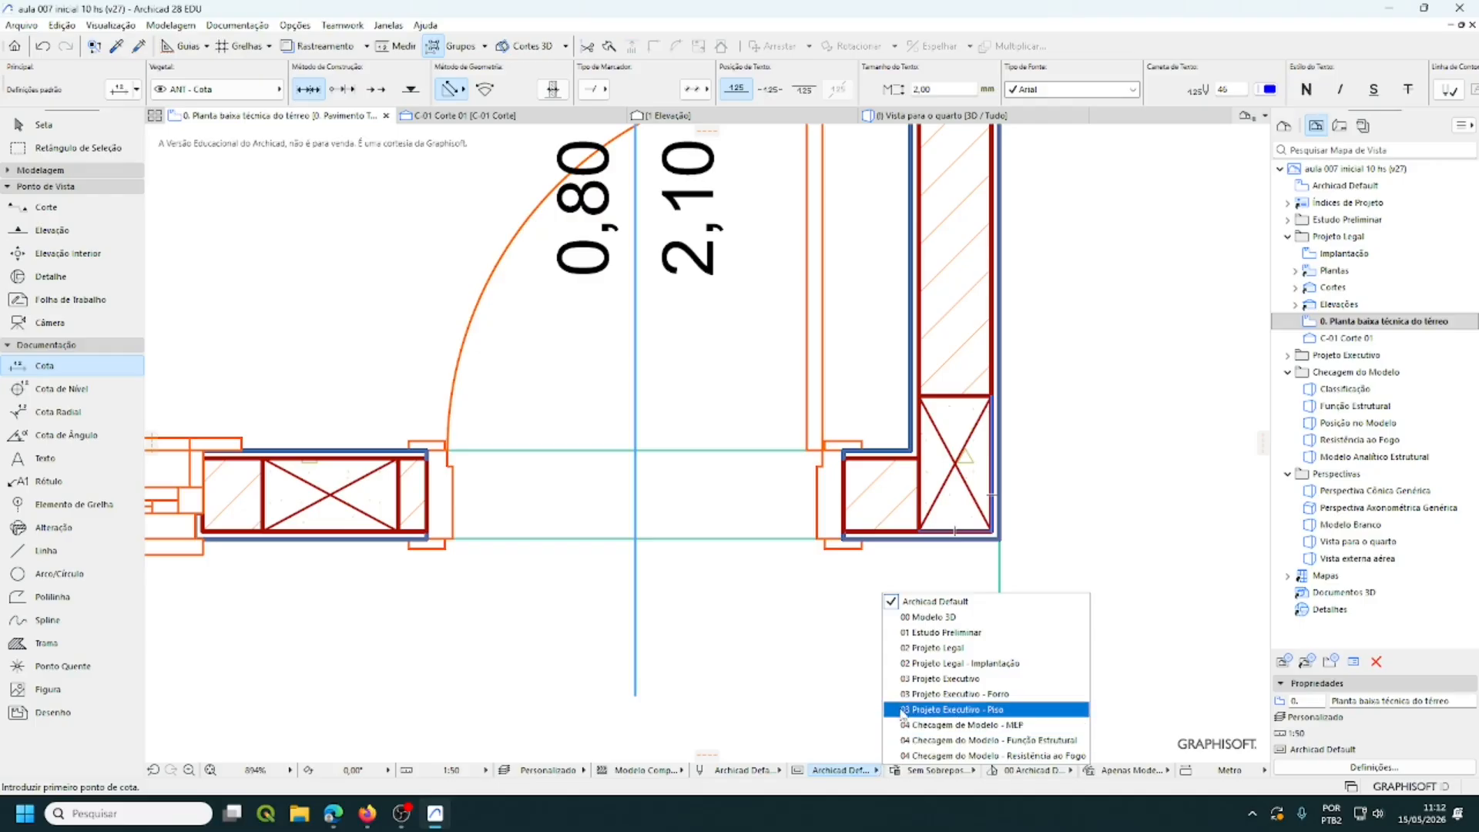
left_click(905, 649)
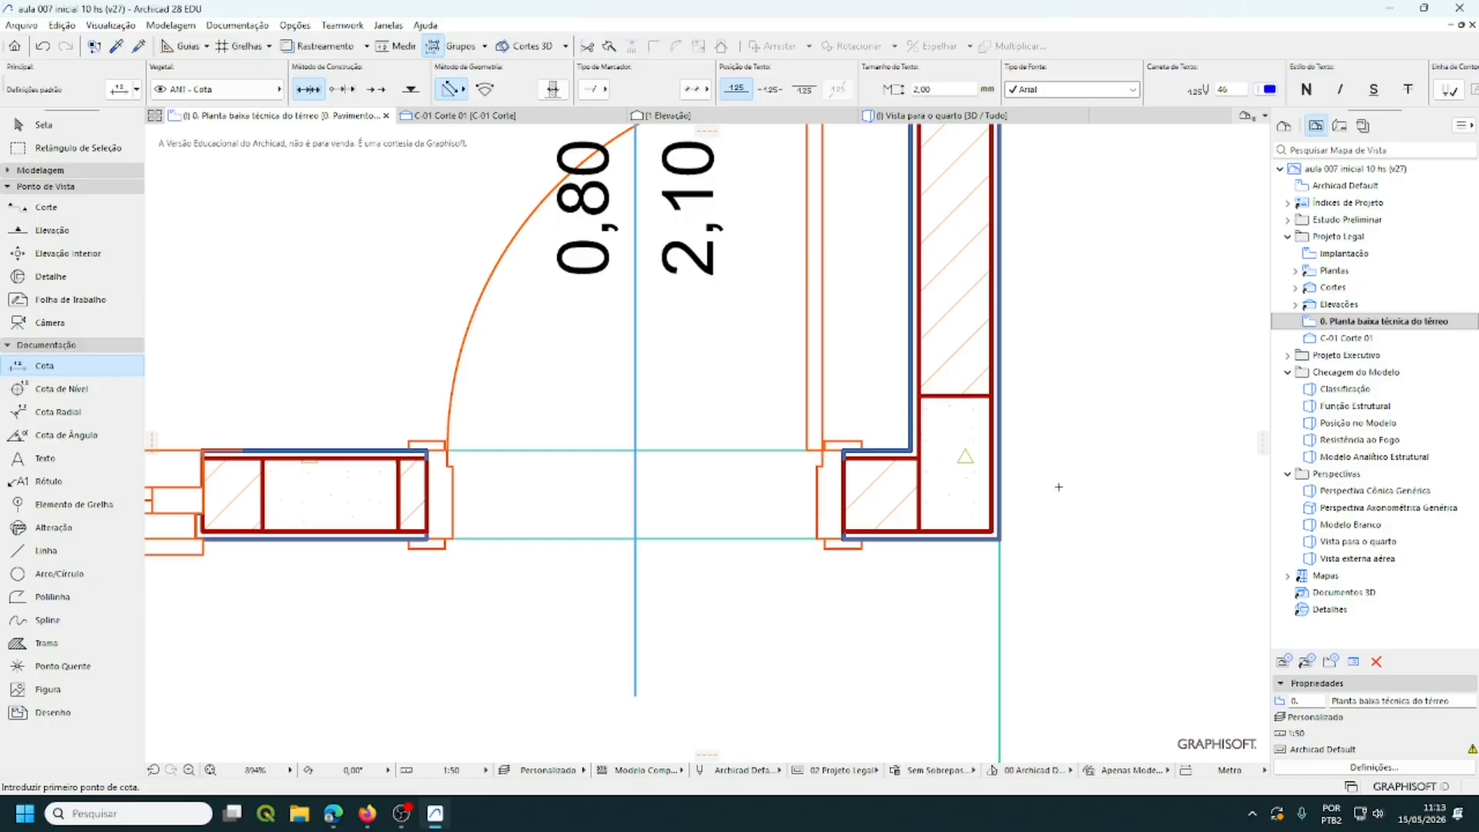
scroll(1058, 487, "down", 6)
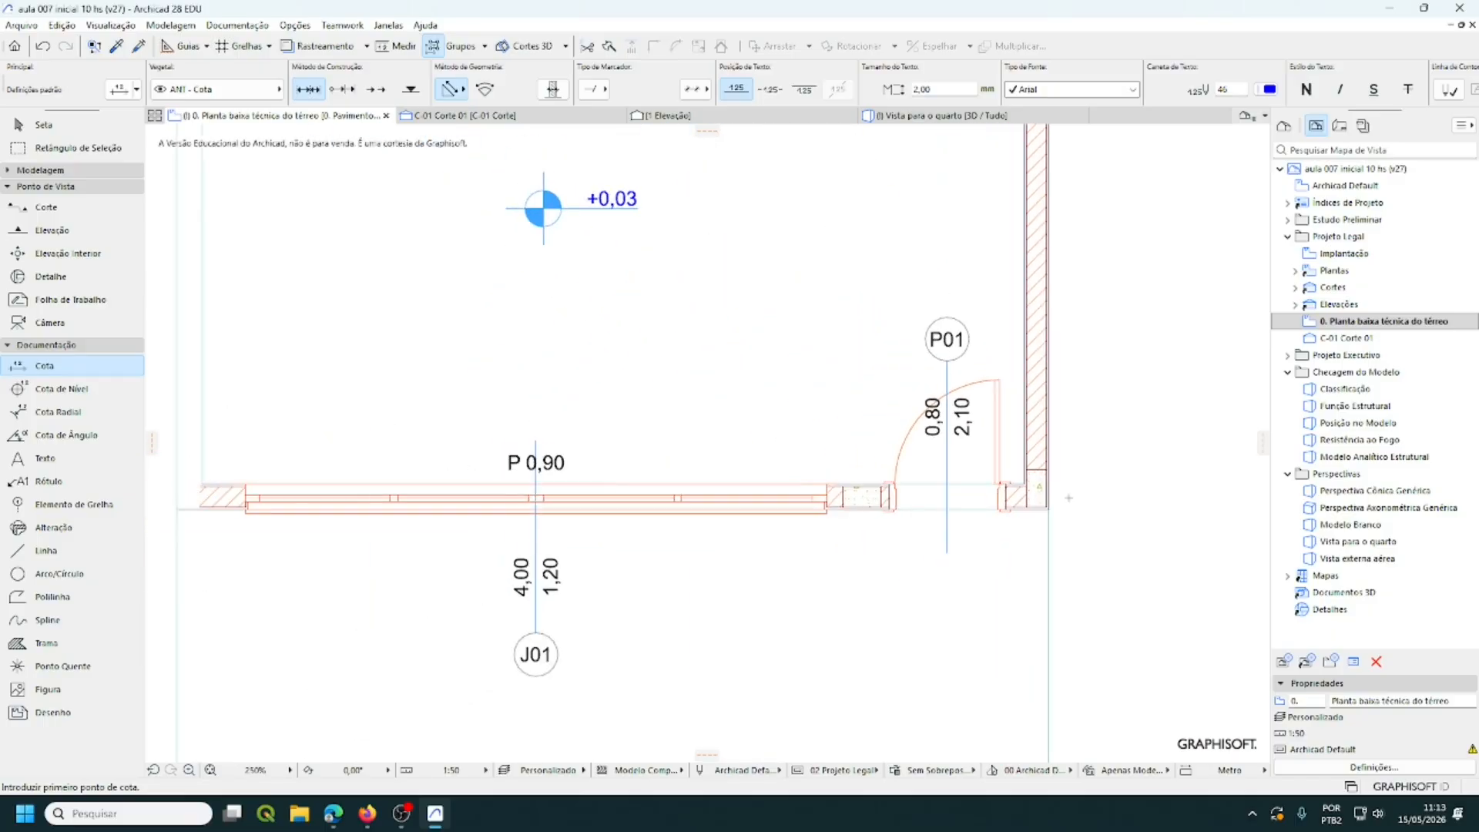
scroll(1068, 497, "down", 2)
middle_click_drag(1093, 448, 1019, 590)
scroll(1019, 590, "down", 3)
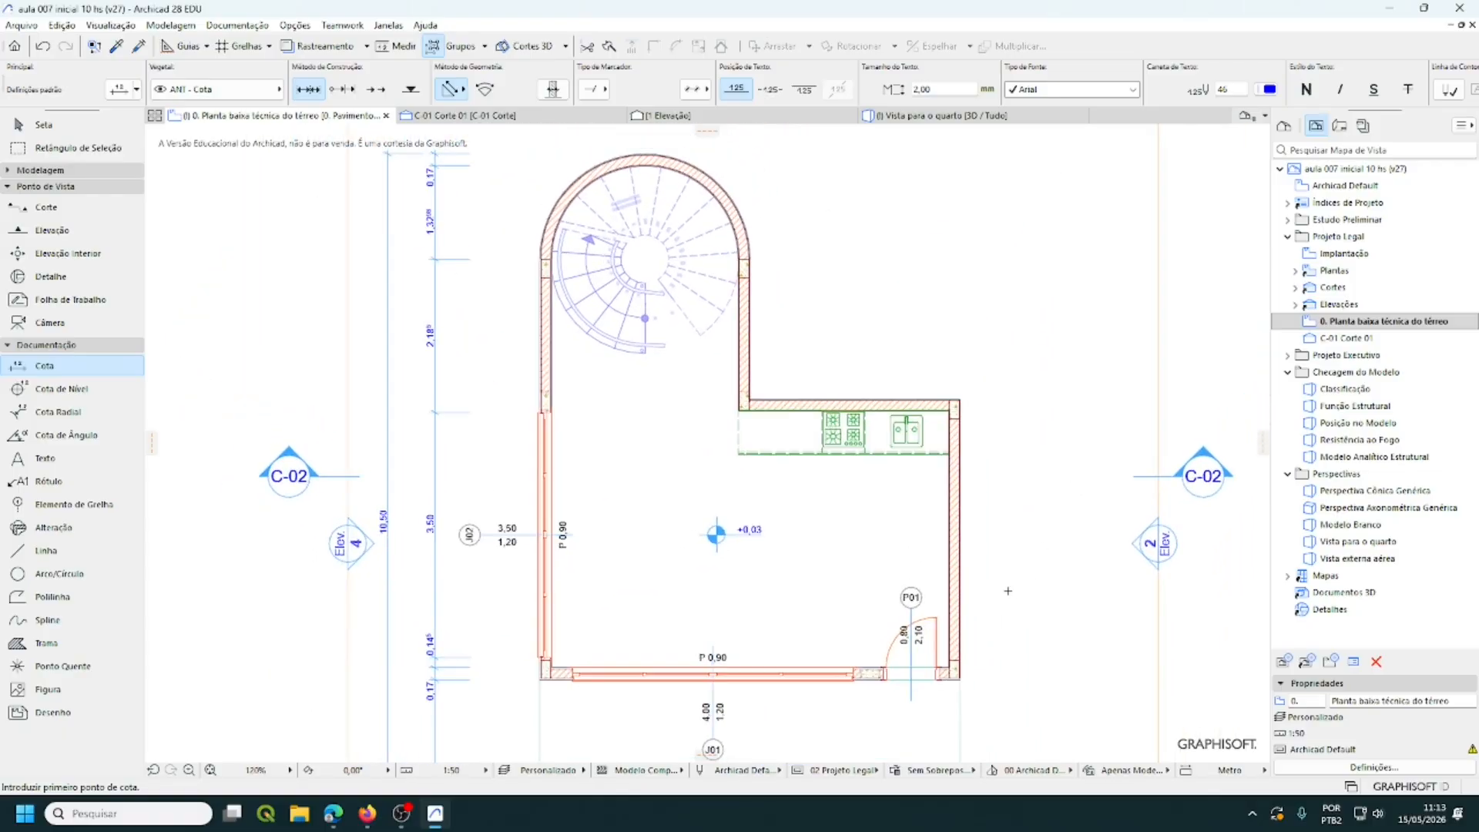
scroll(1008, 590, "up", 1)
scroll(1008, 591, "down", 1)
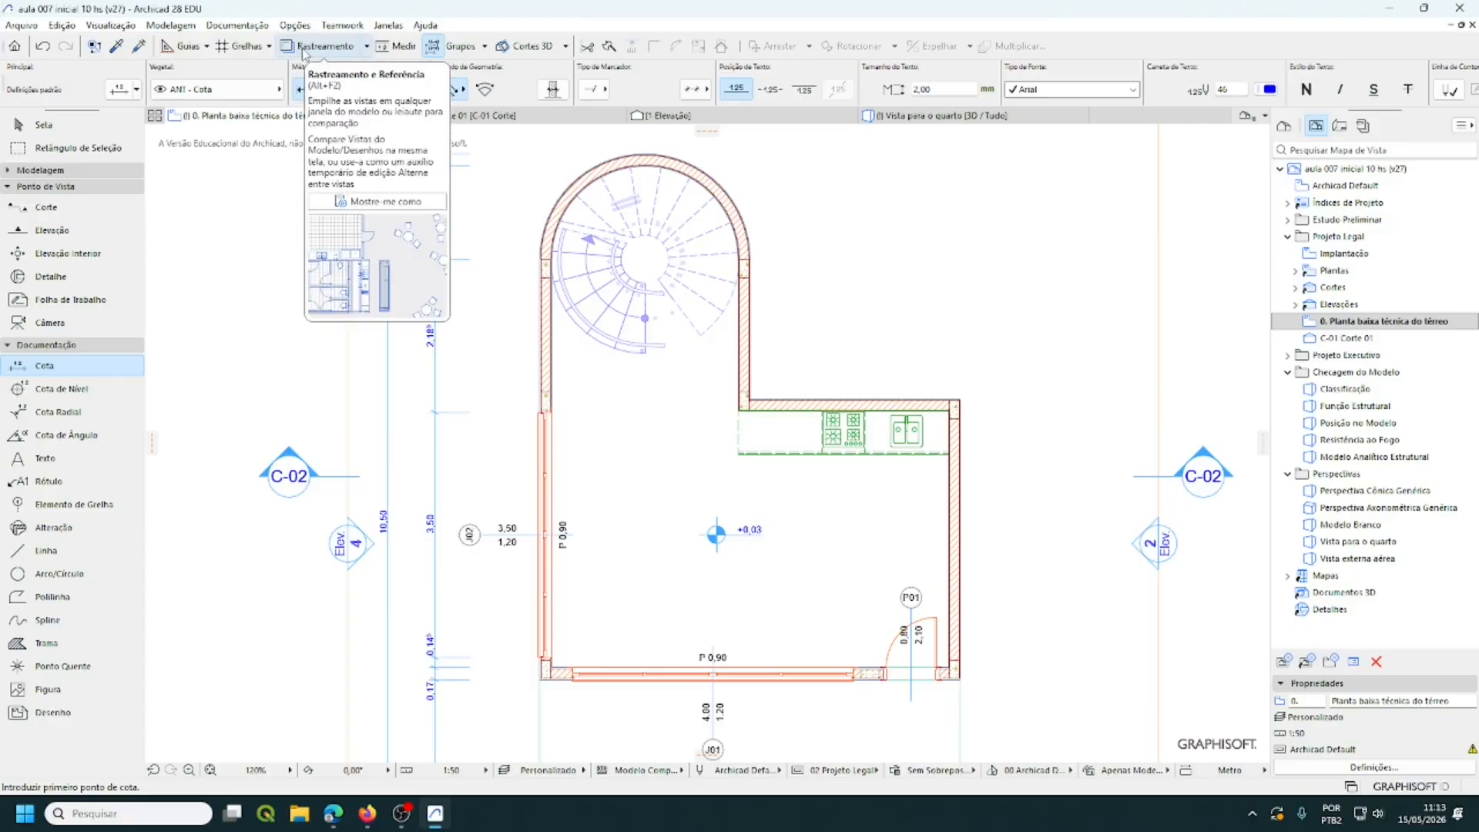
- Enable Mostrar Selos de Zona in Model View Options so the Estar / Jantar / Cozinha 29,27 m² stamp appears
left_click(110, 26)
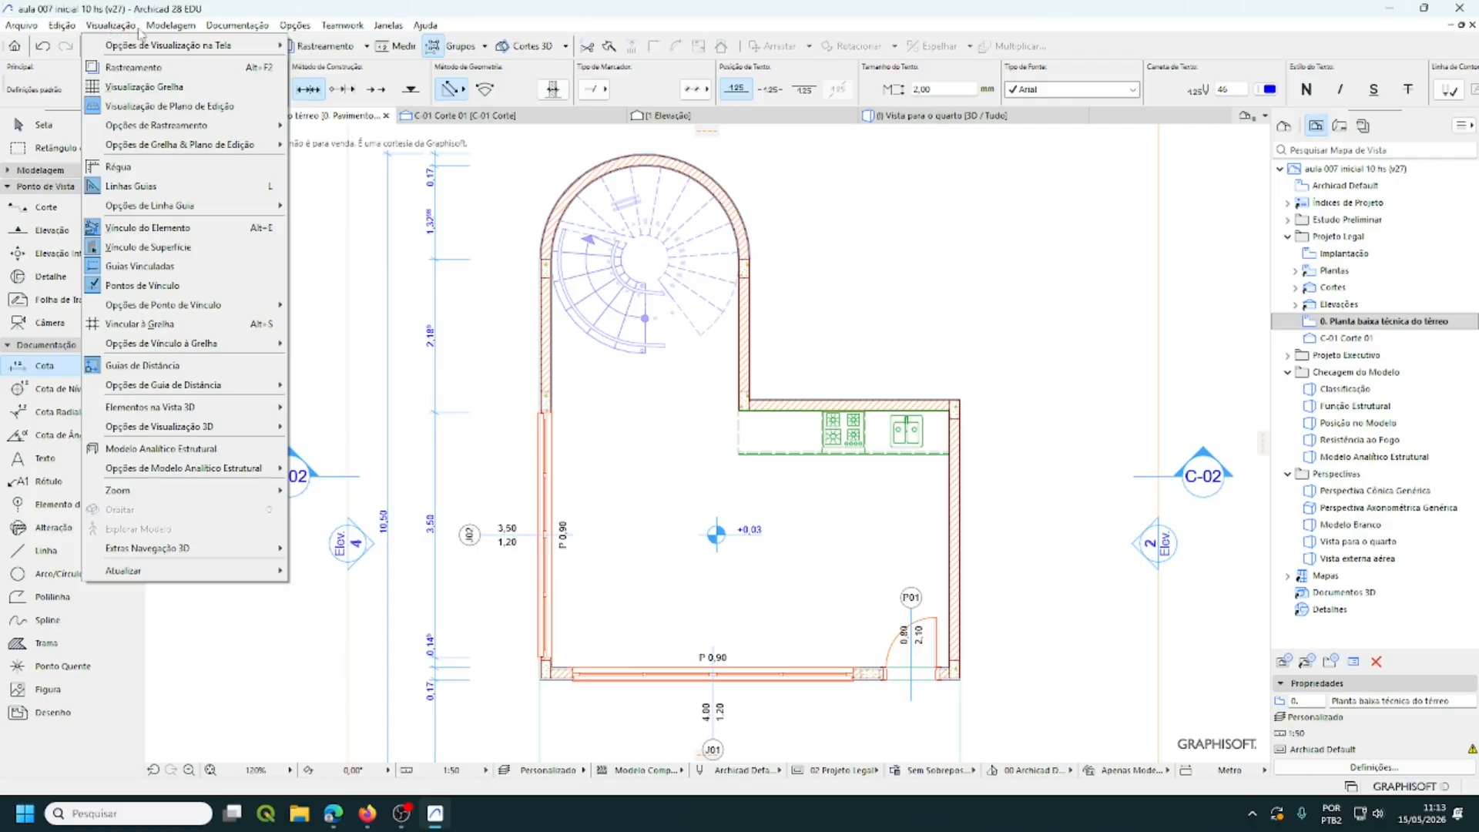
mouse_move(172, 28)
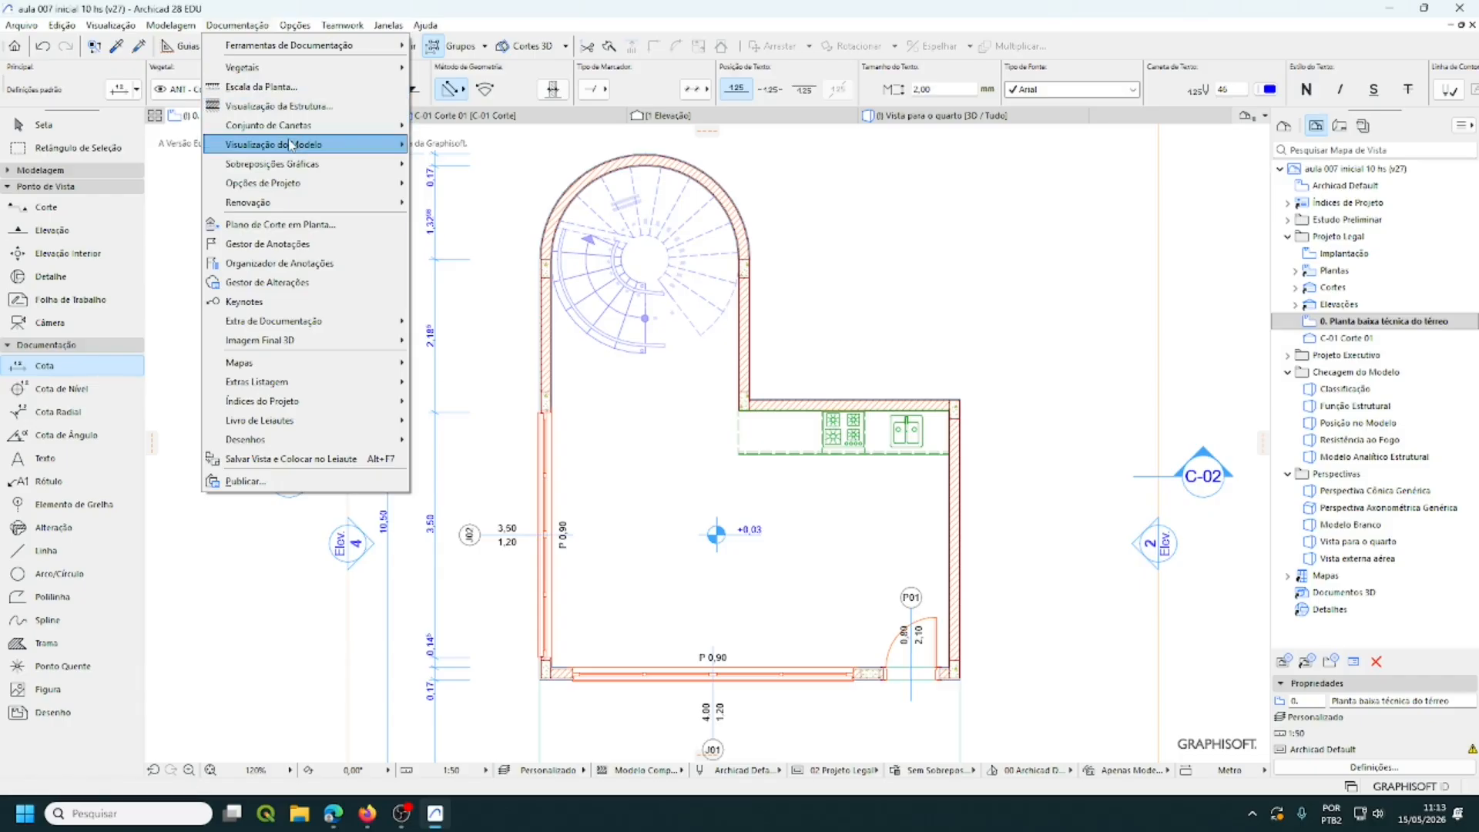
mouse_move(290, 144)
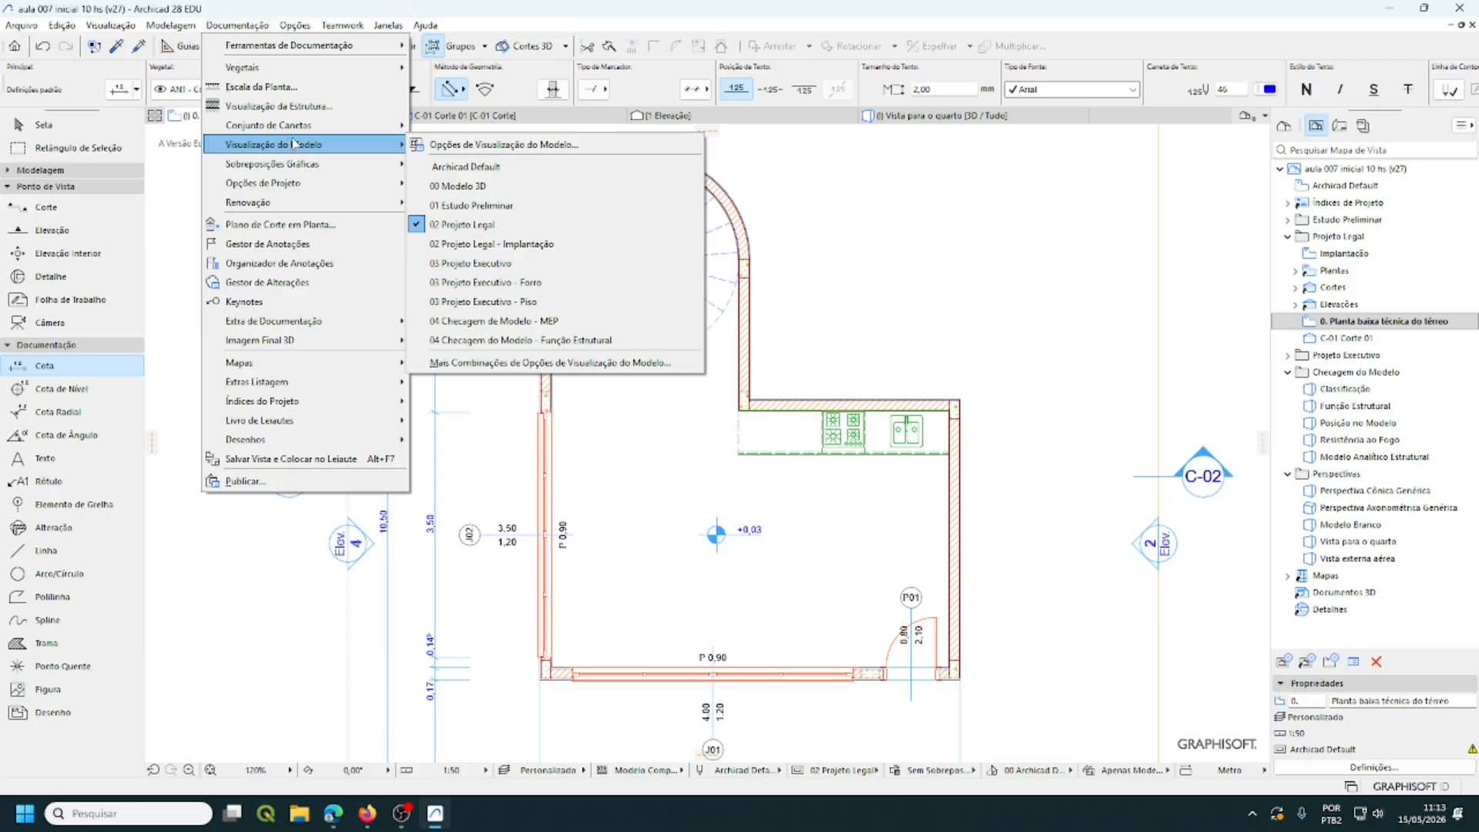
left_click(465, 148)
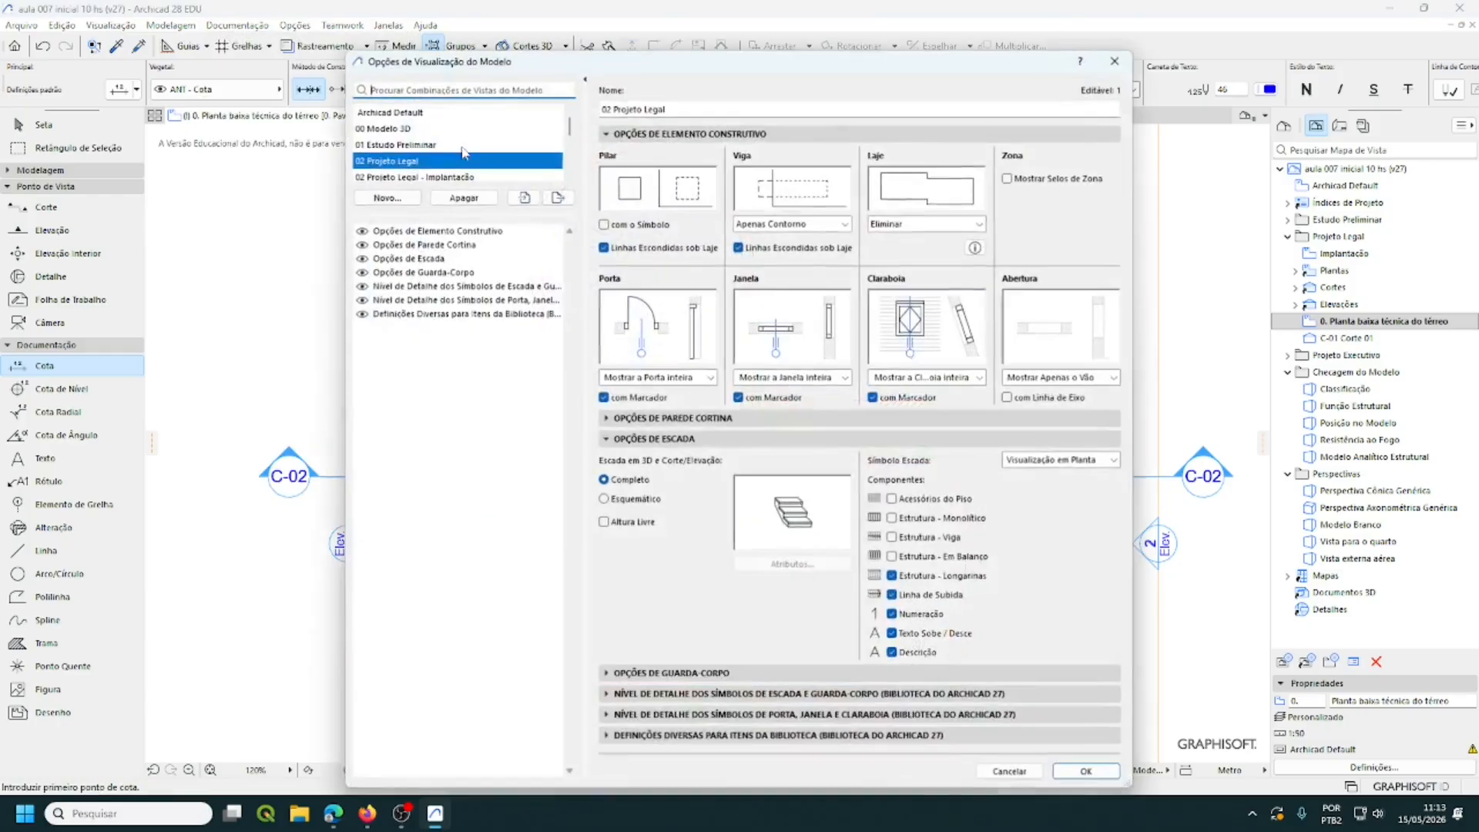
left_click(1011, 178)
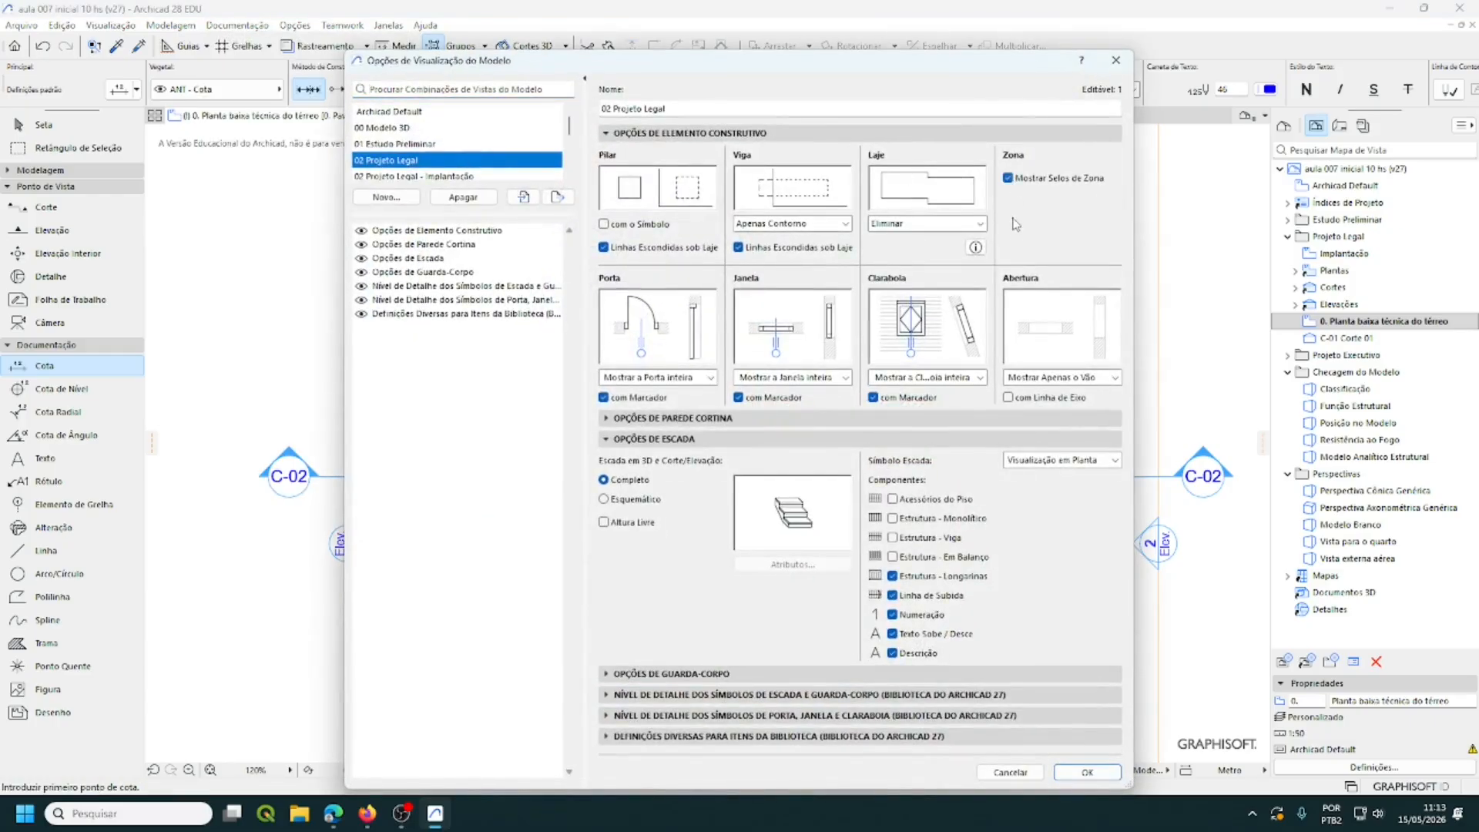
left_click(1090, 773)
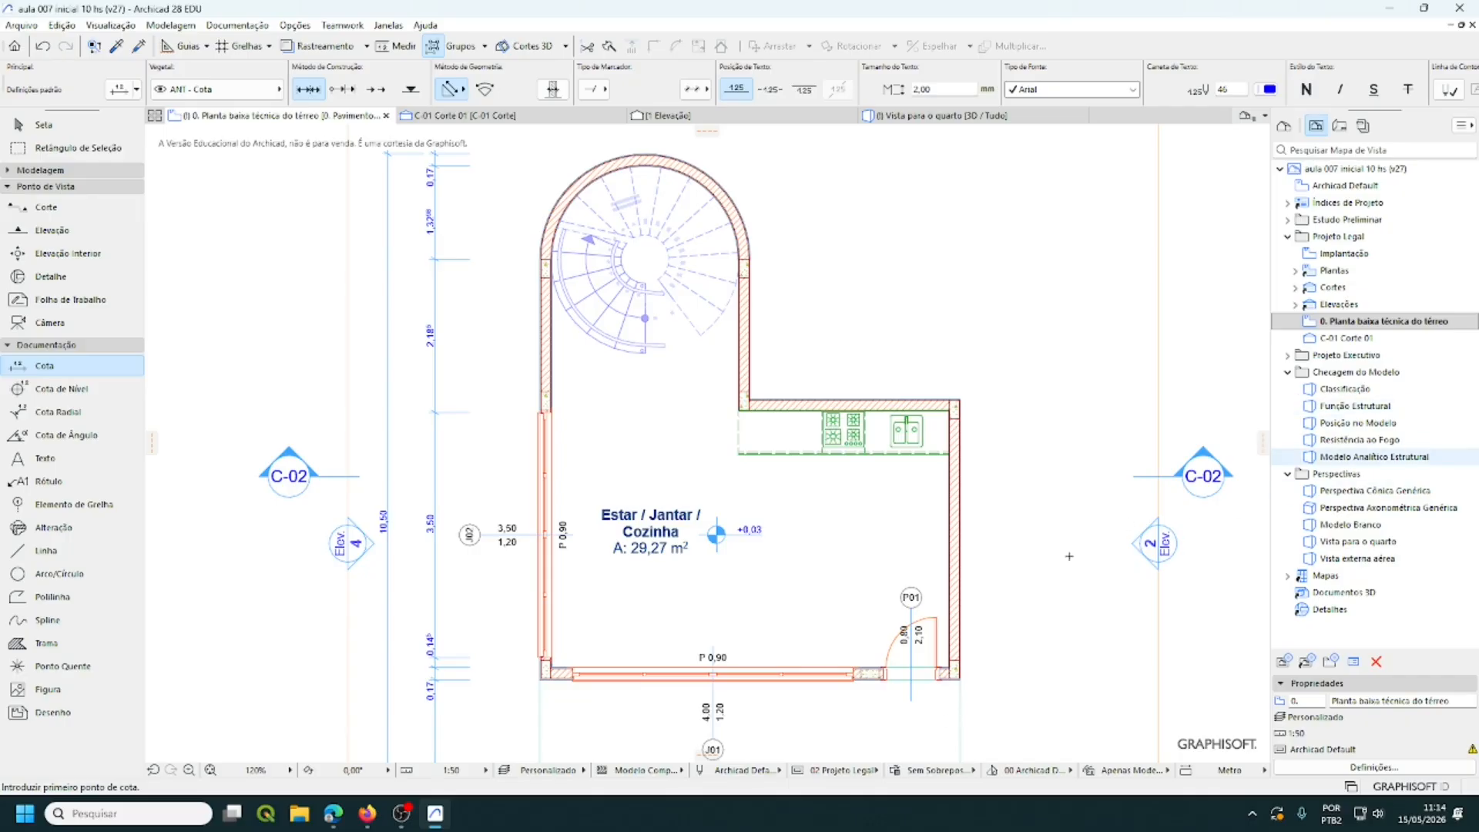
- Open section C-01 Corte 01 and zoom and pan to inspect its ±0,00, +3,20 and +6,40 levels
double_click(1346, 339)
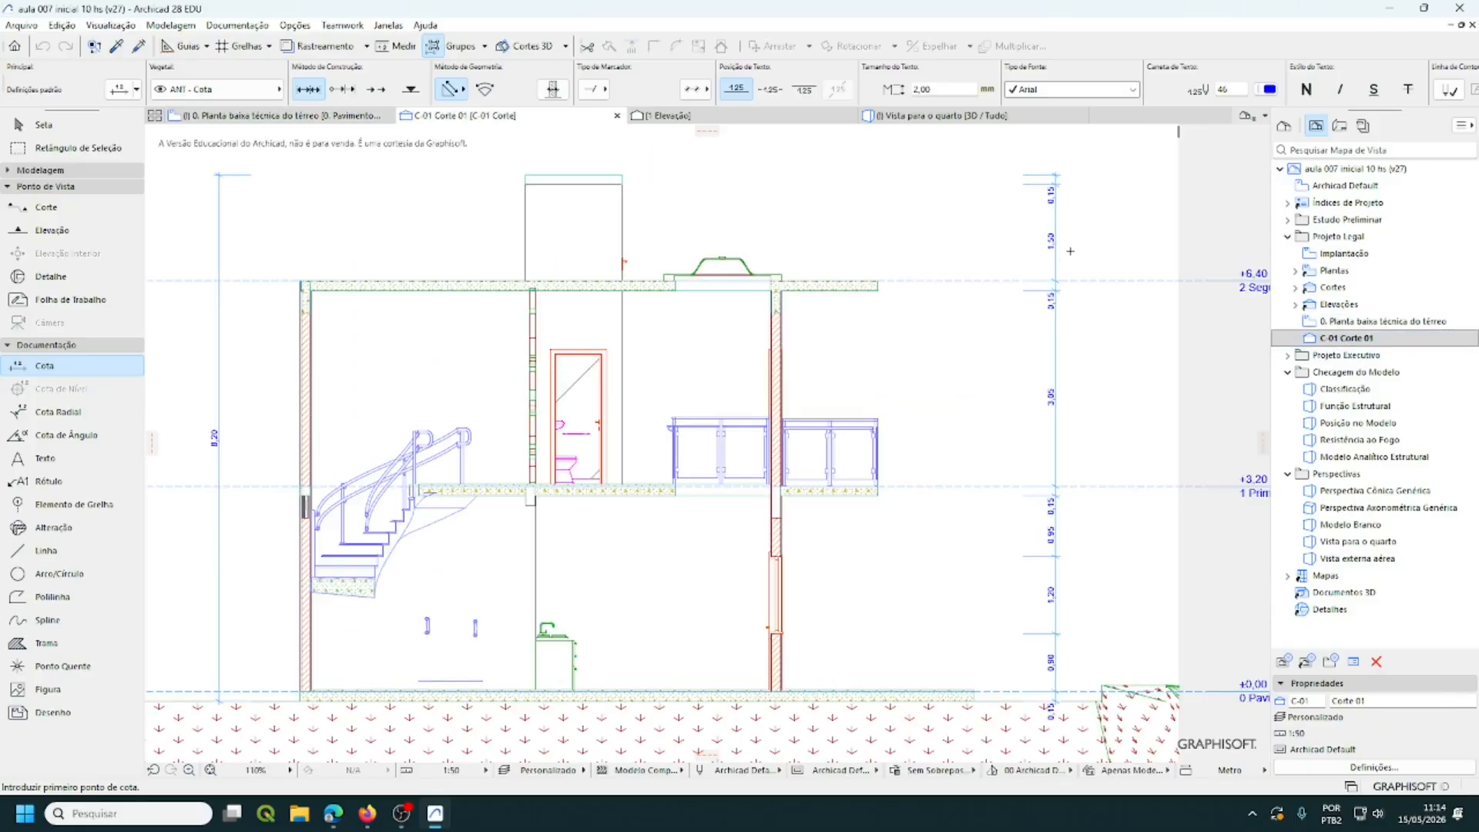
scroll(1103, 284, "up", 1)
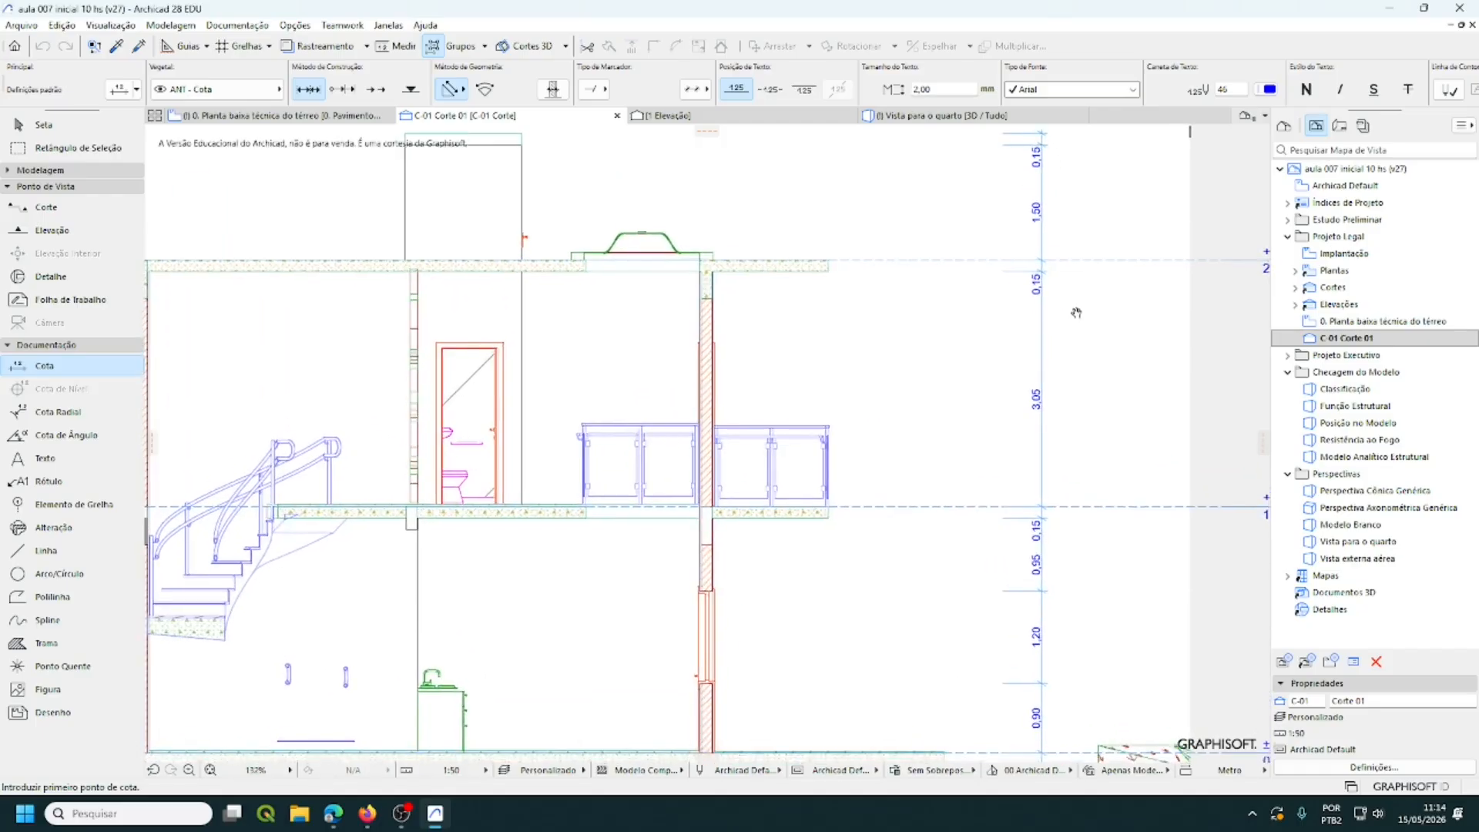
scroll(1076, 303, "up", 1)
middle_click_drag(1077, 302, 1069, 313)
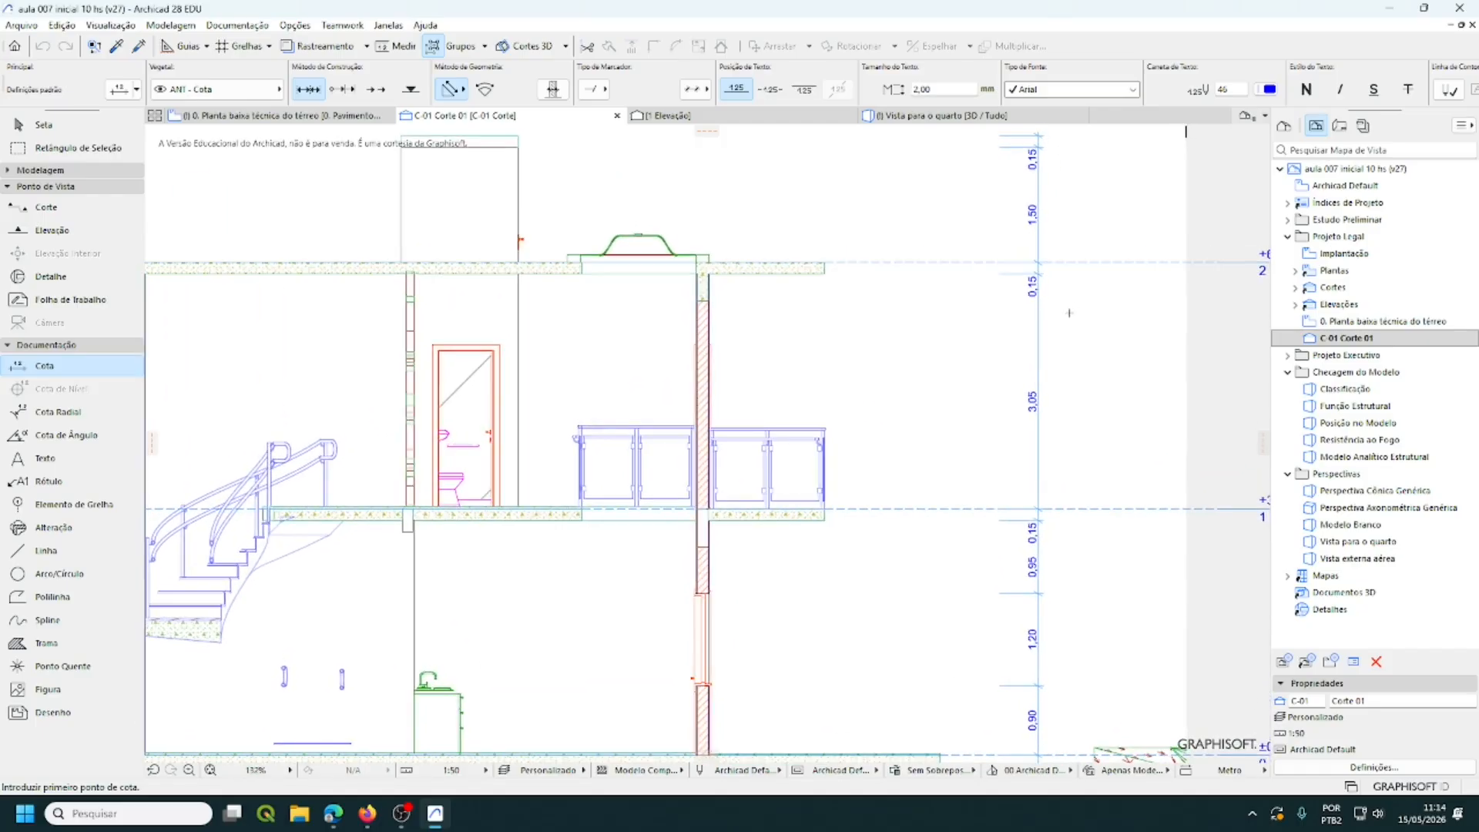
scroll(1069, 312, "down", 1)
scroll(1068, 312, "up", 1)
scroll(1055, 608, "down", 1)
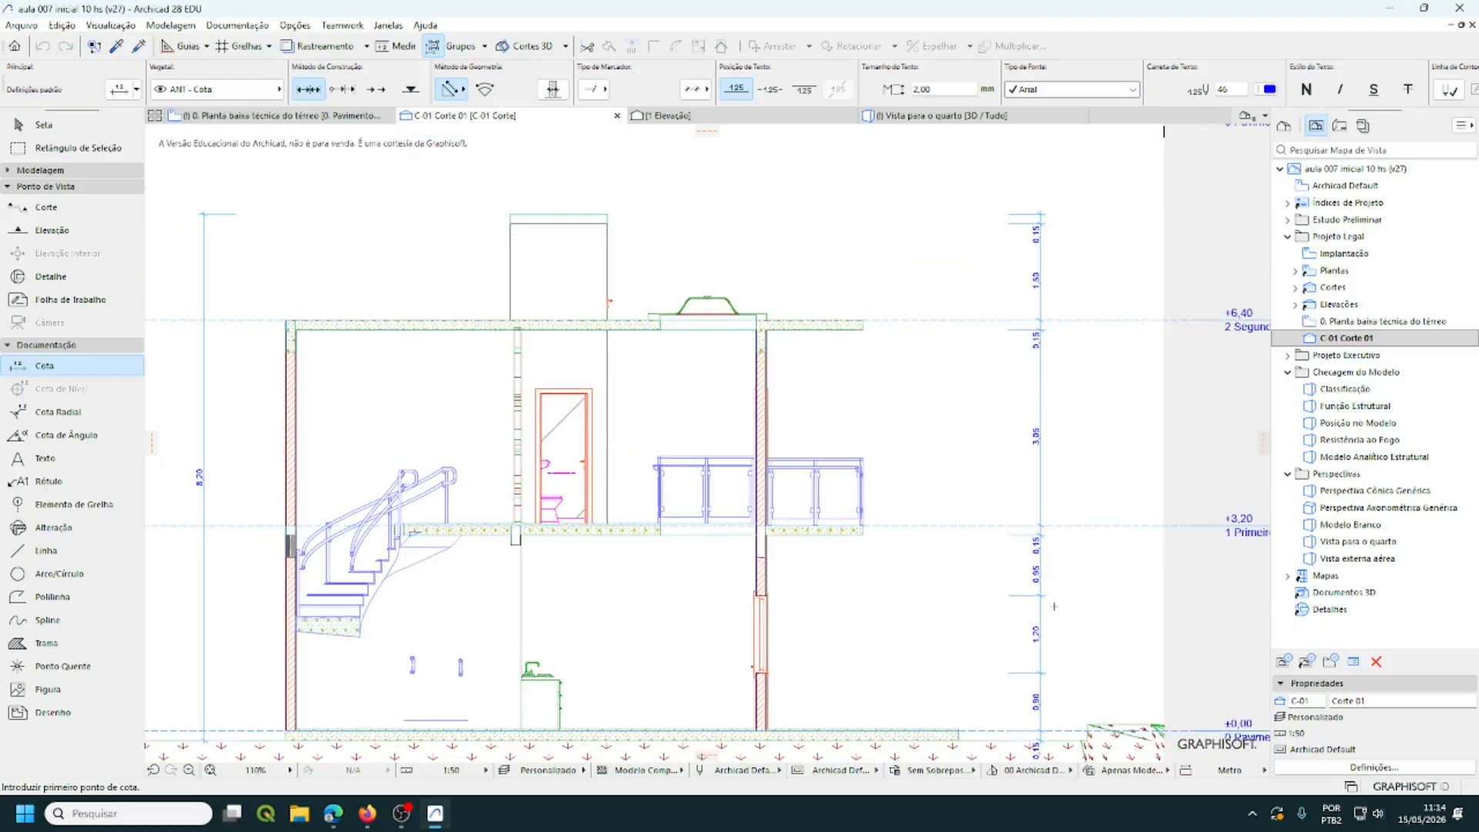
mouse_move(1056, 606)
middle_mouse_down()
mouse_move(1077, 528)
mouse_move(1062, 544)
middle_mouse_up()
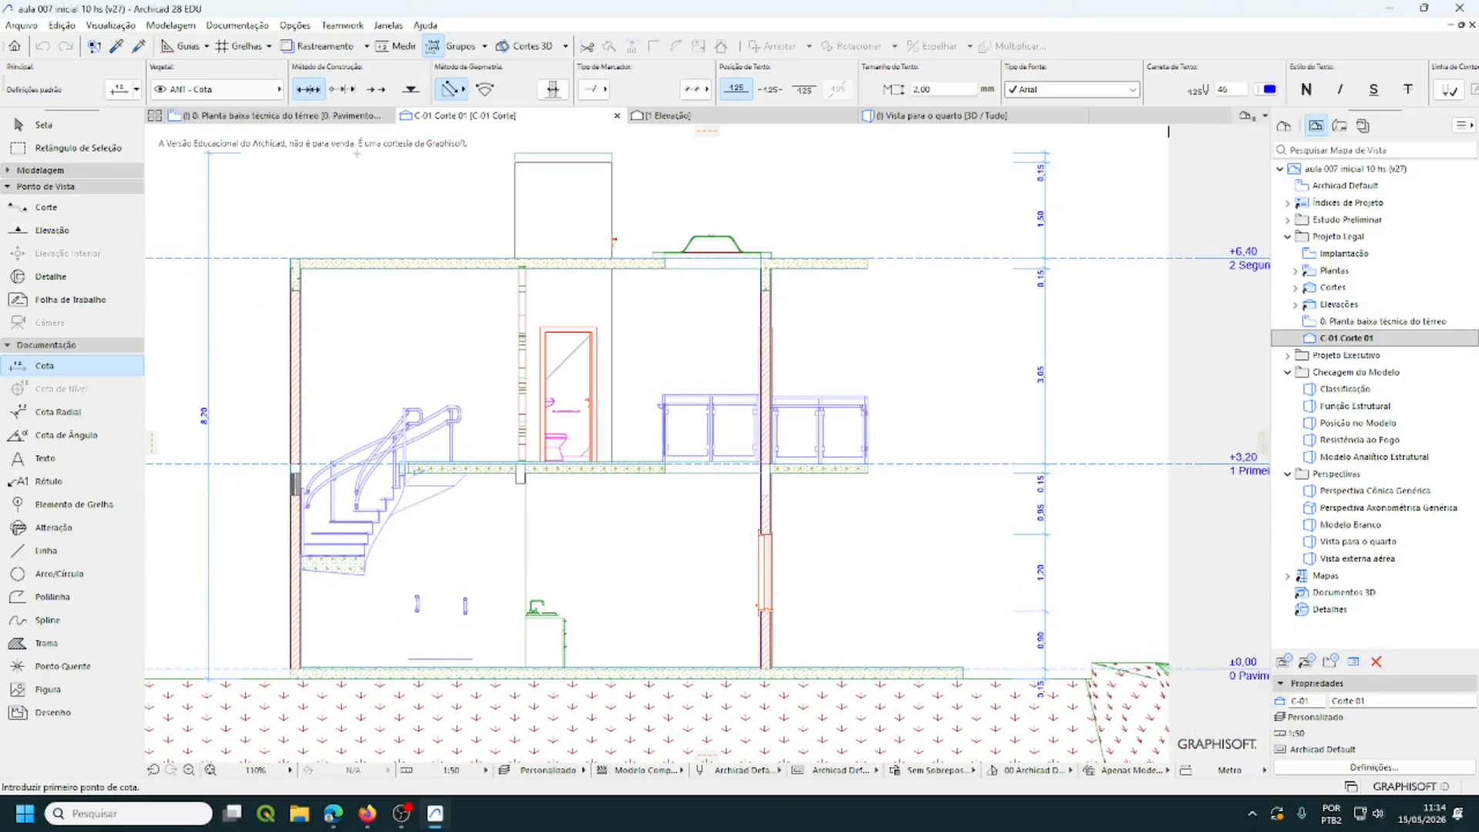
- Reopen 0. Planta baixa técnica do térreo and confirm its Model View Options without changes
double_click(1350, 324)
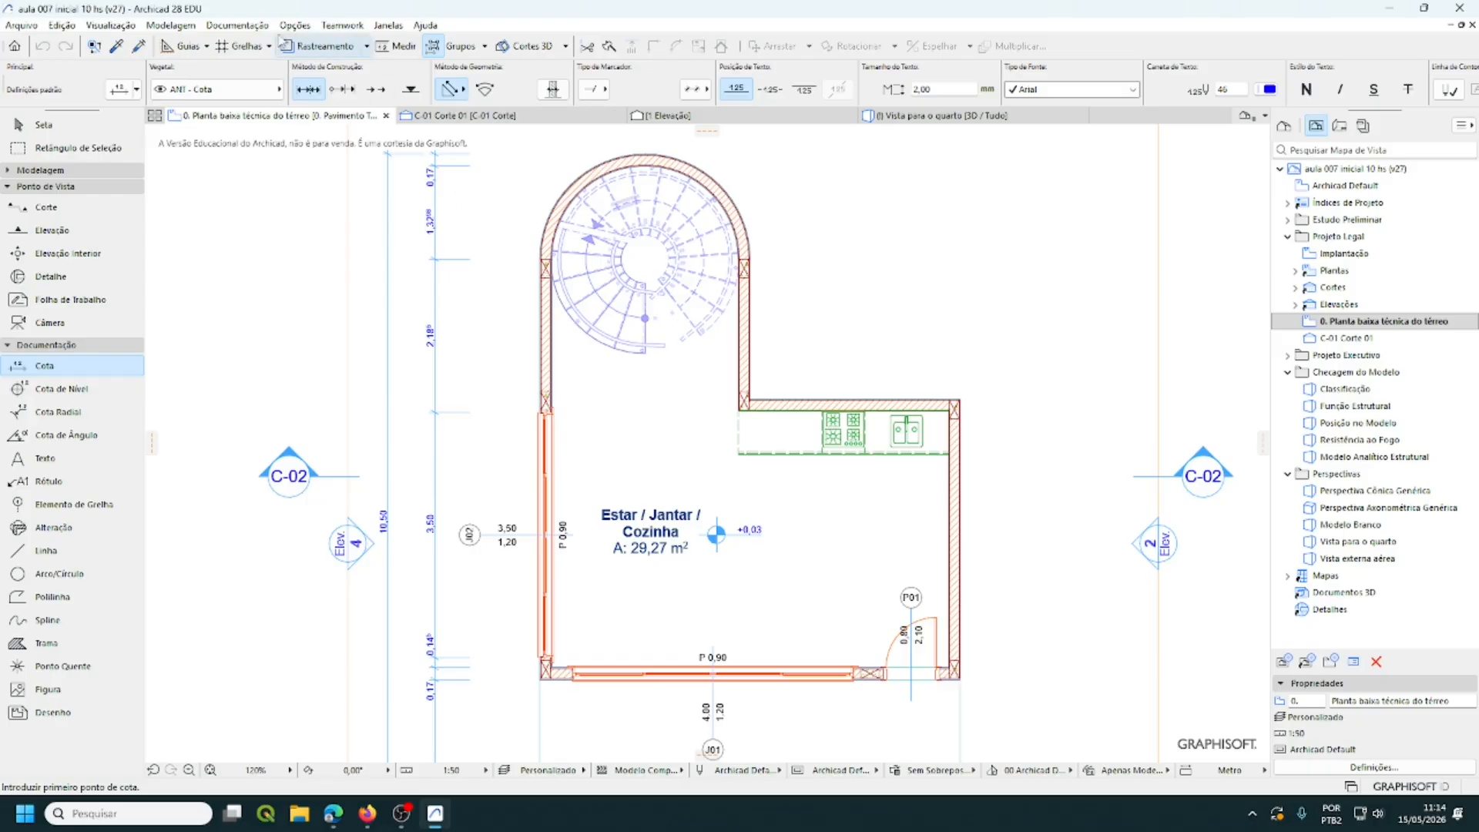
left_click(245, 26)
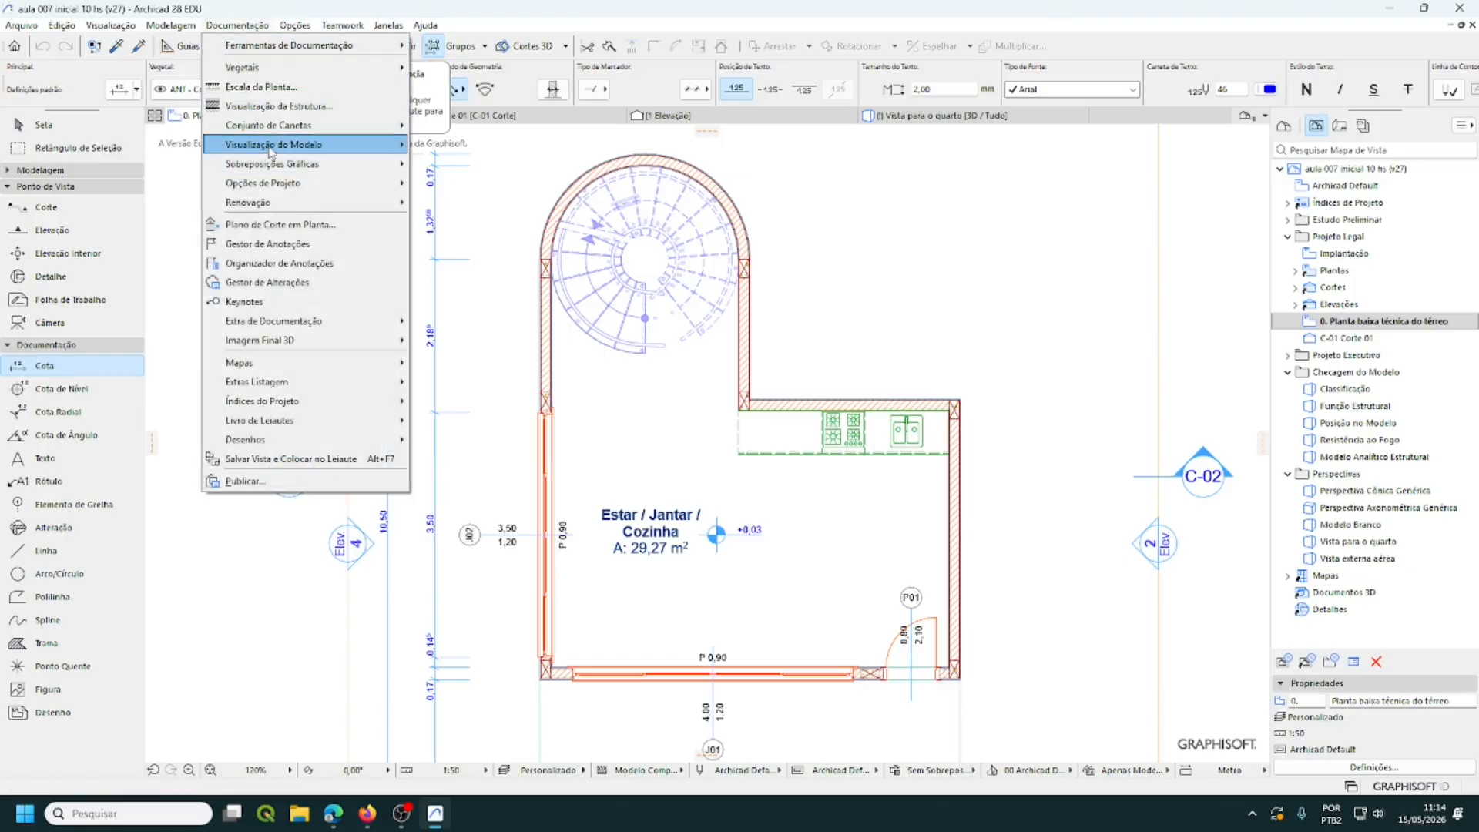
mouse_move(356, 147)
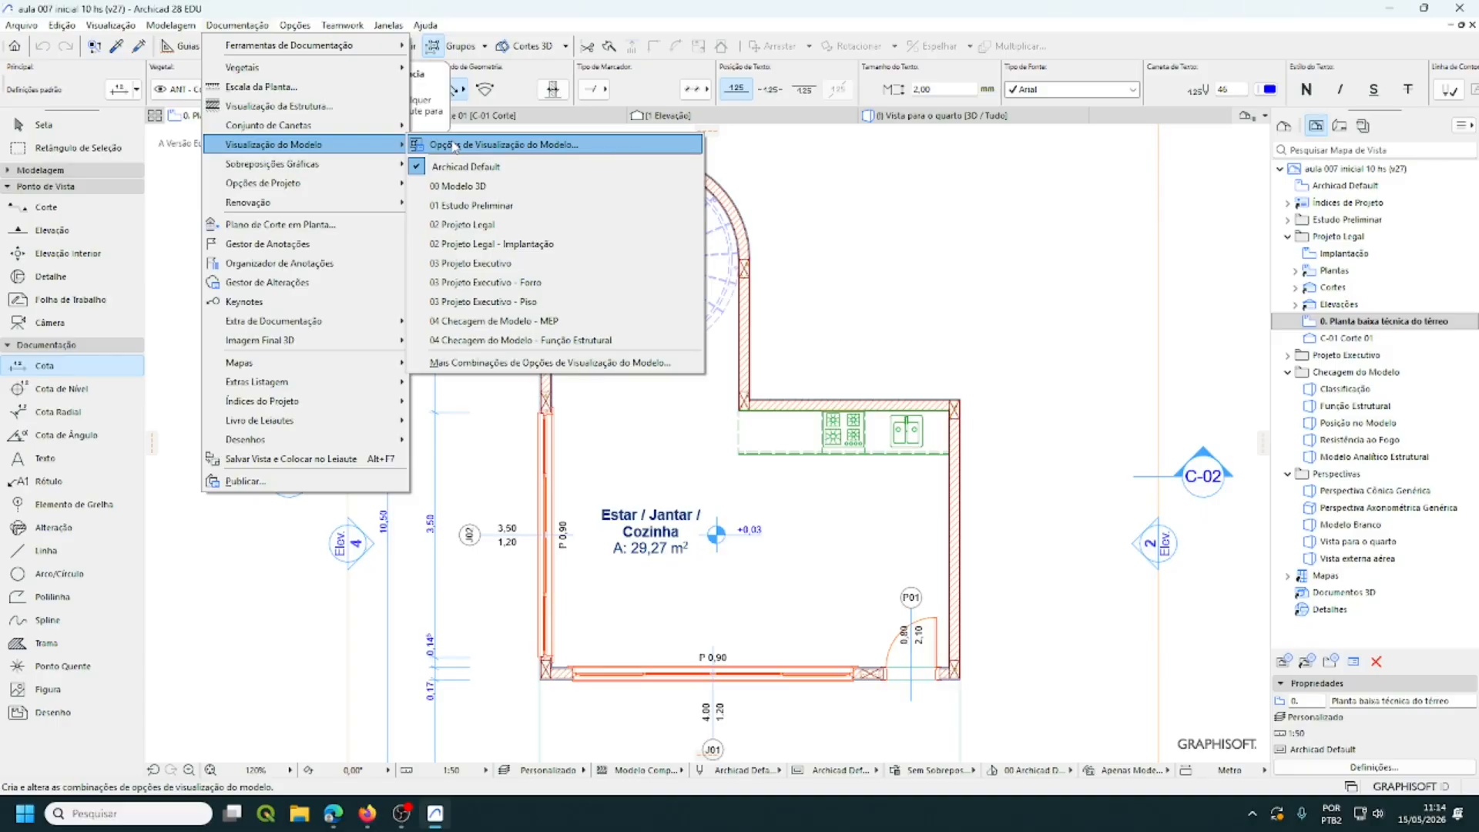
left_click(455, 146)
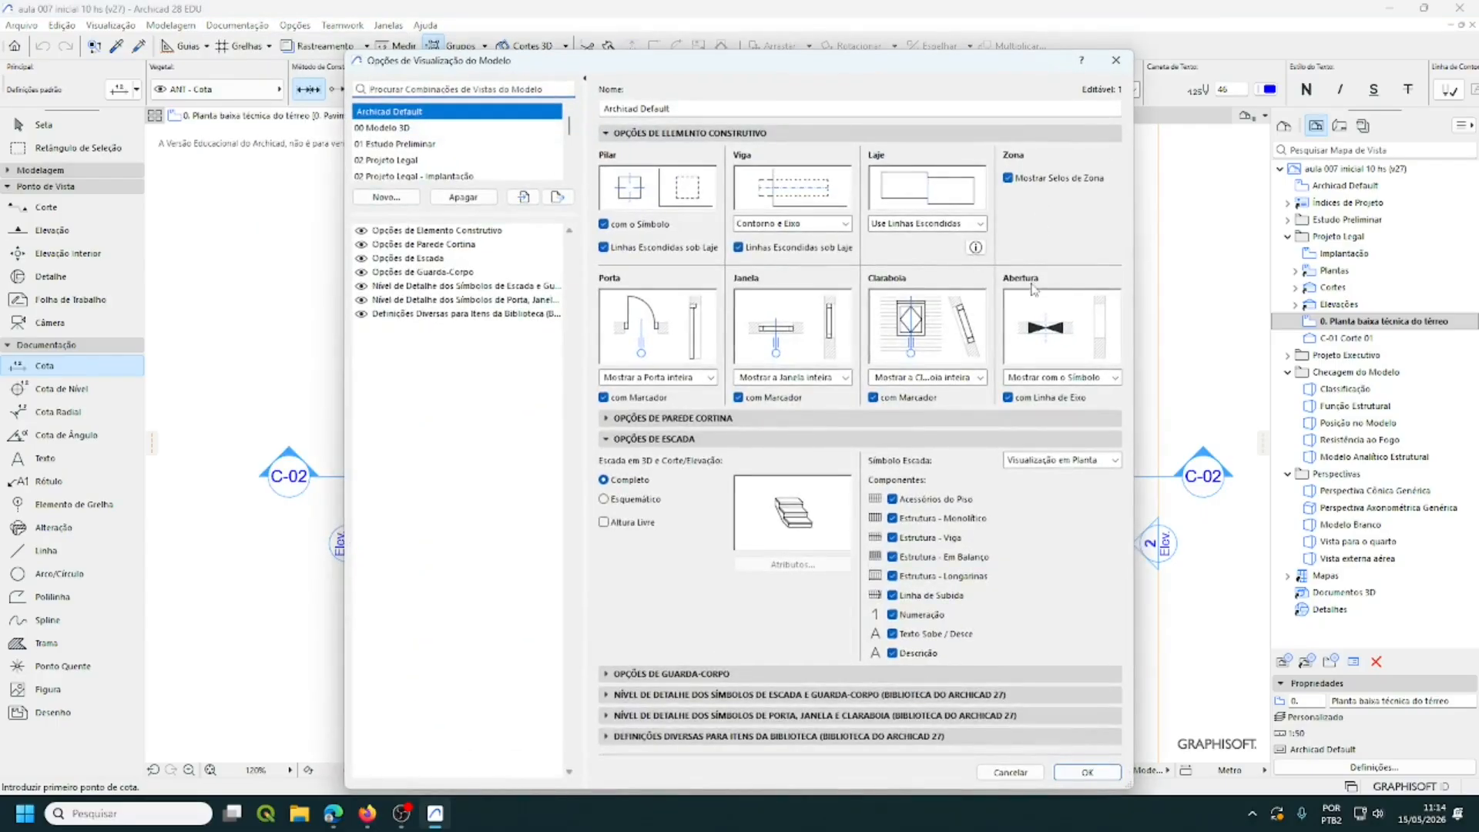
left_click(1087, 772)
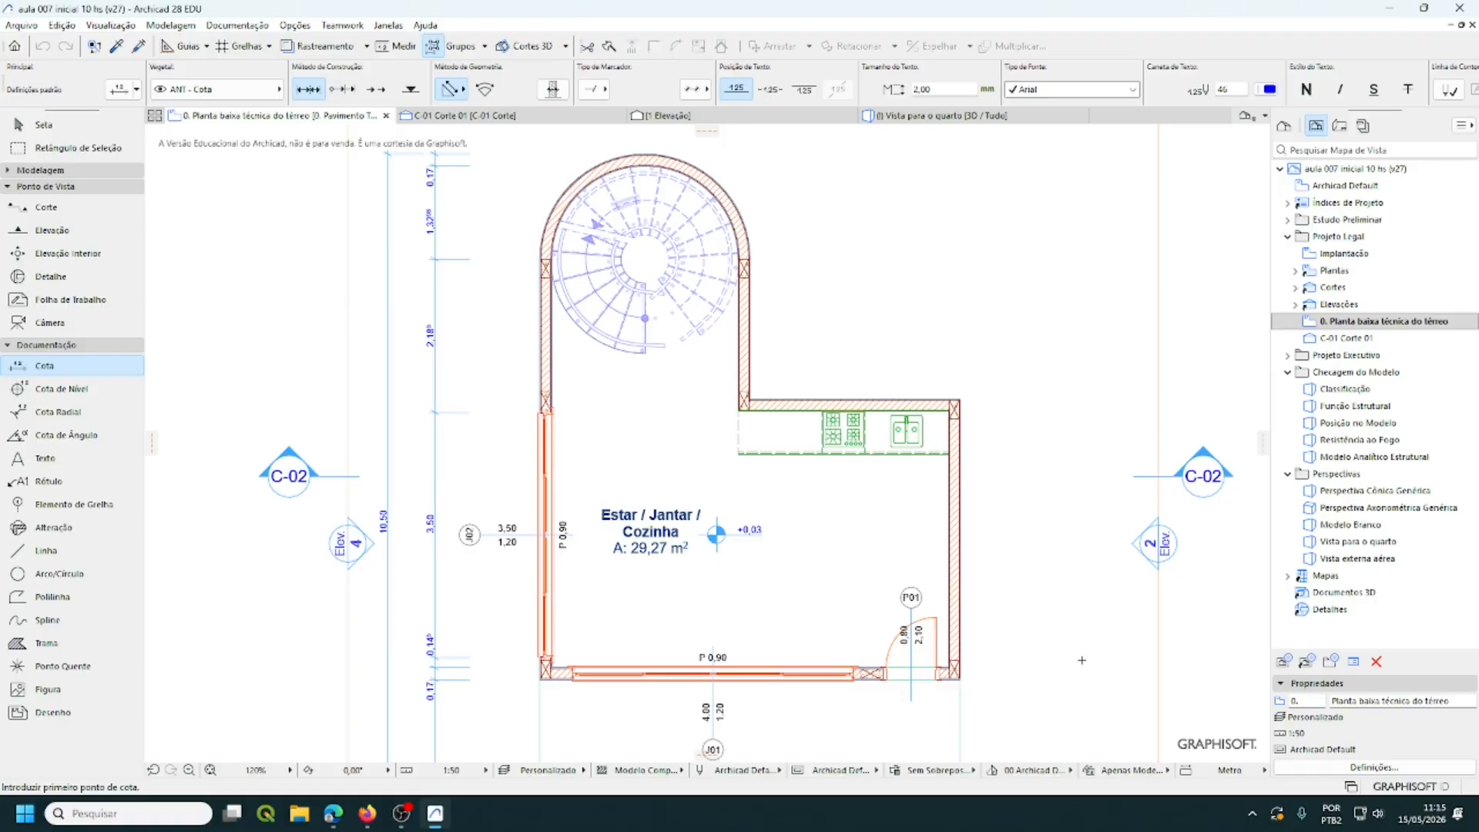
- Fit the plan in the window and store the current window settings in the 0. Planta baixa técnica do térreo view
left_click(209, 770)
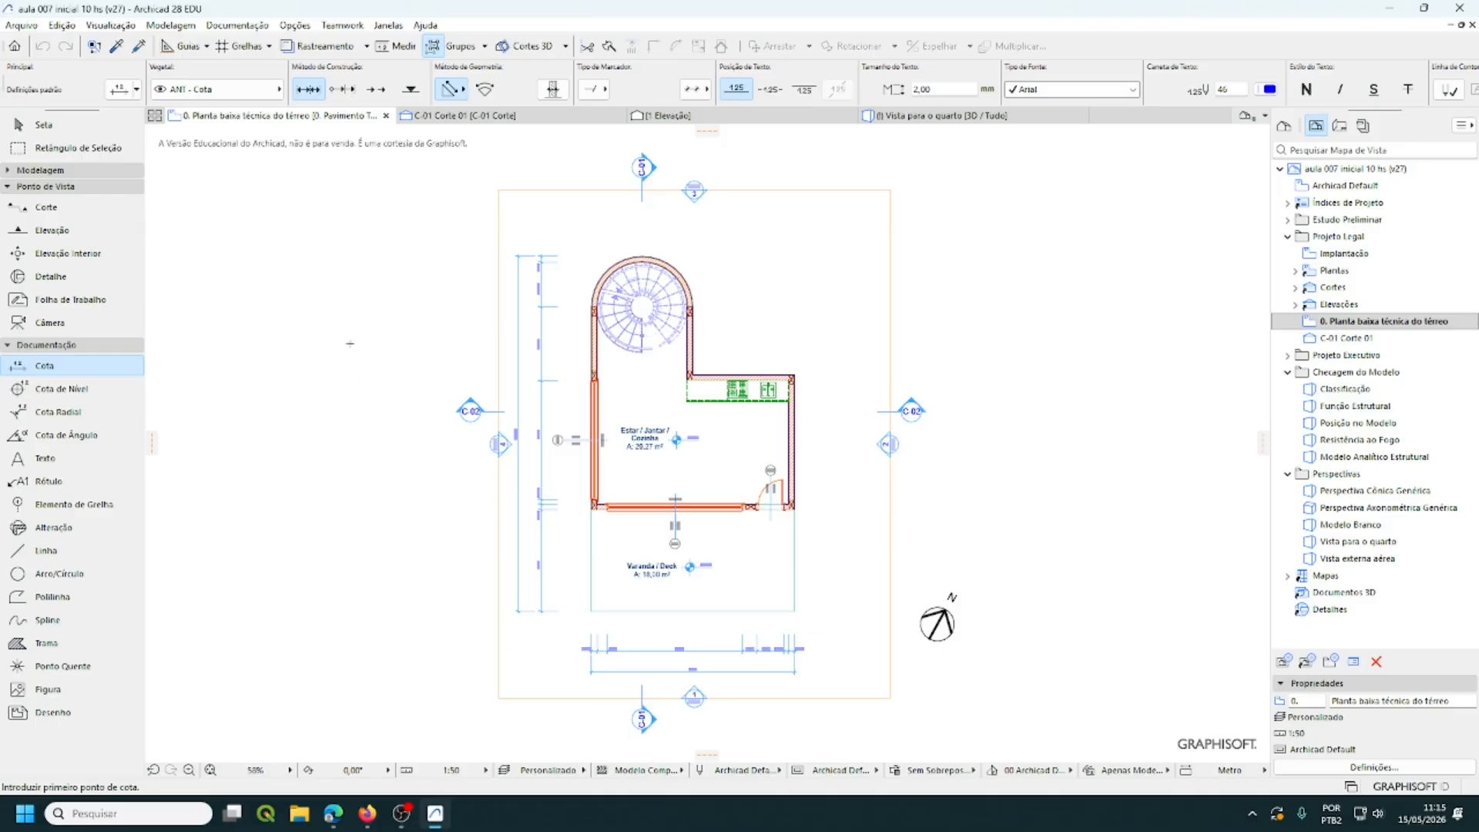
right_click(1385, 327)
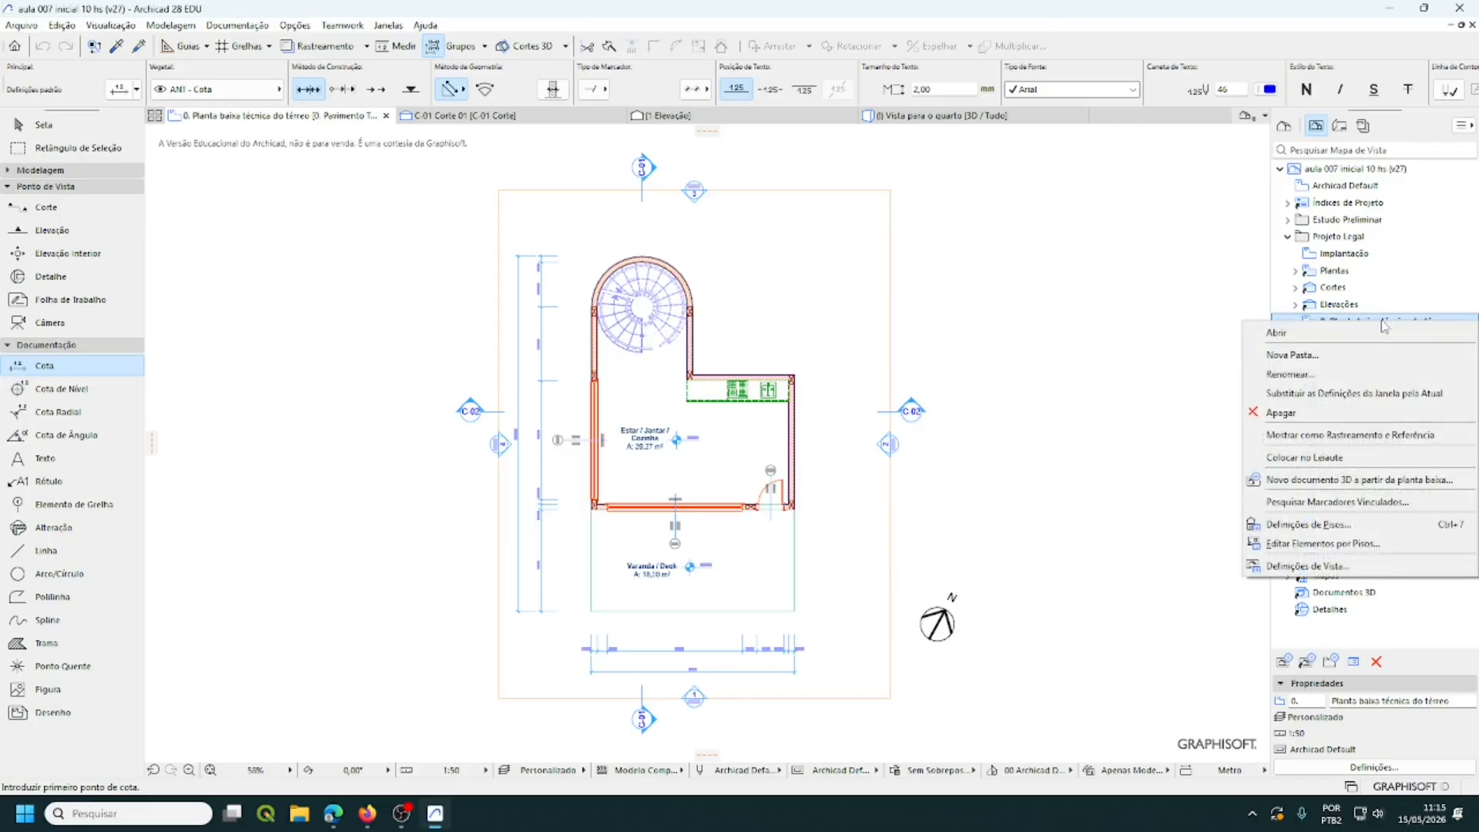
left_click(1355, 394)
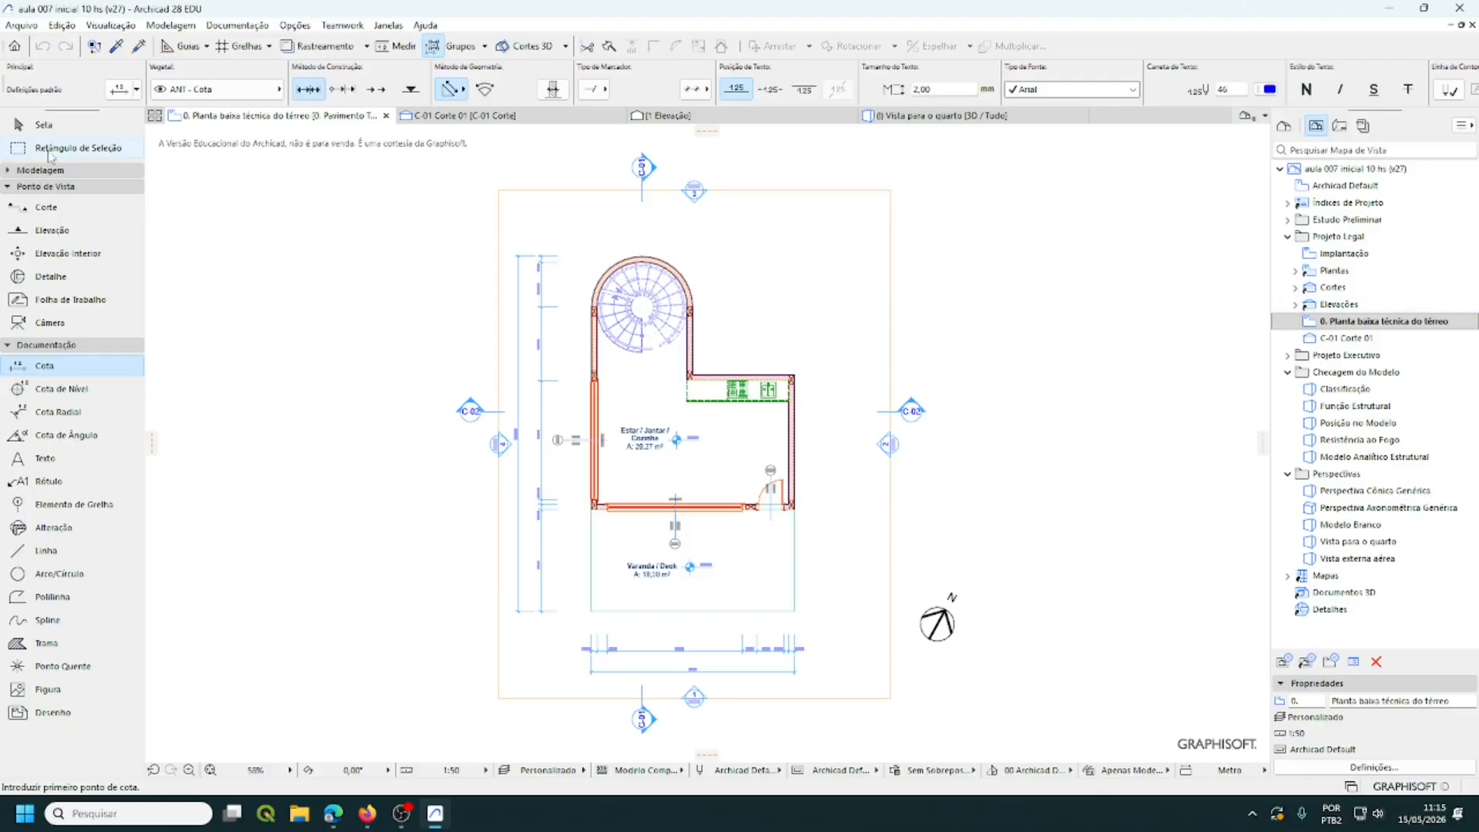
- Save the project with Arquivo > Salvar, choosing Salvar por Cima at the Atenção! warning
left_click(23, 26)
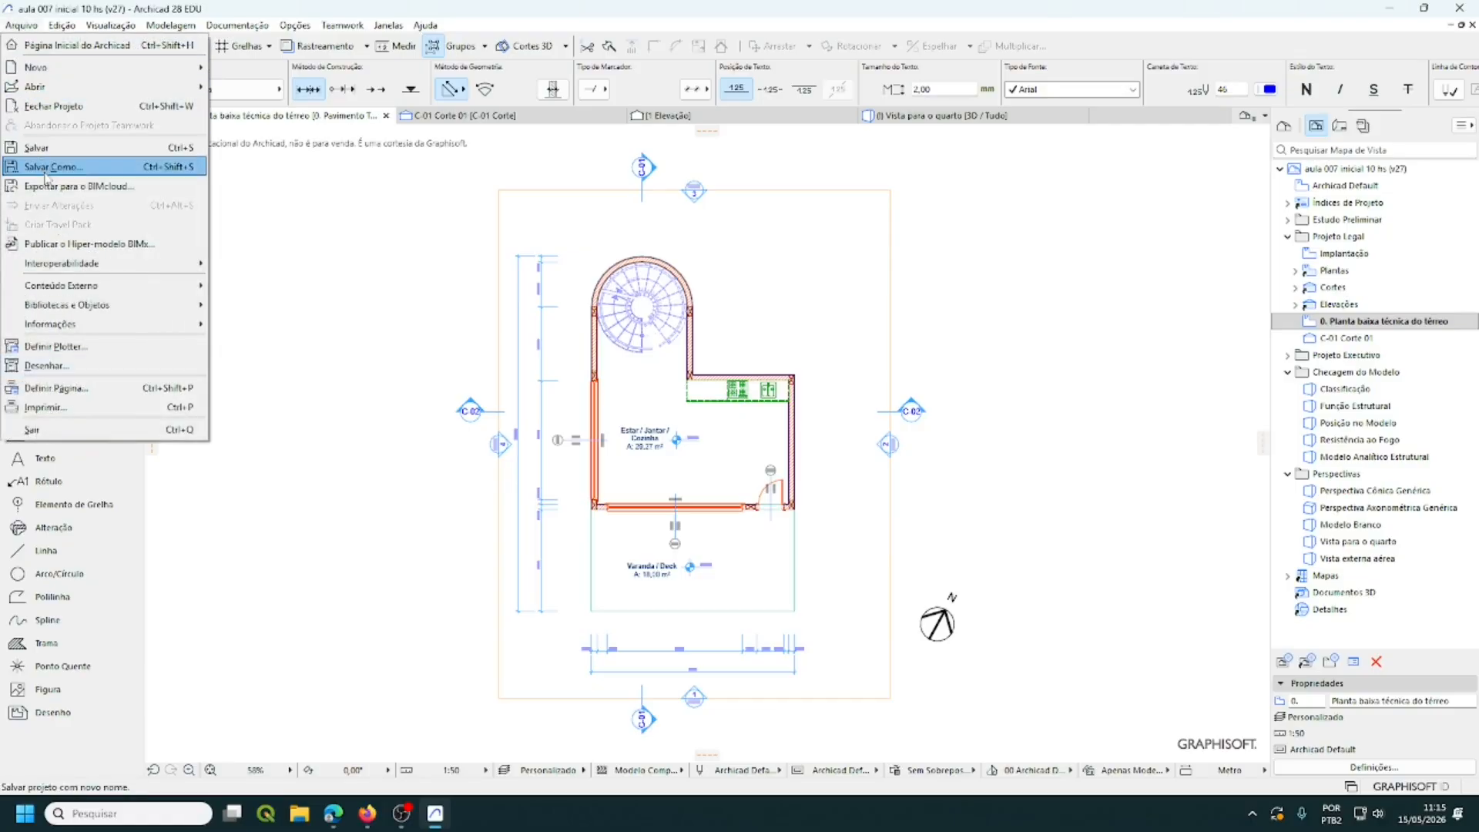
left_click(38, 148)
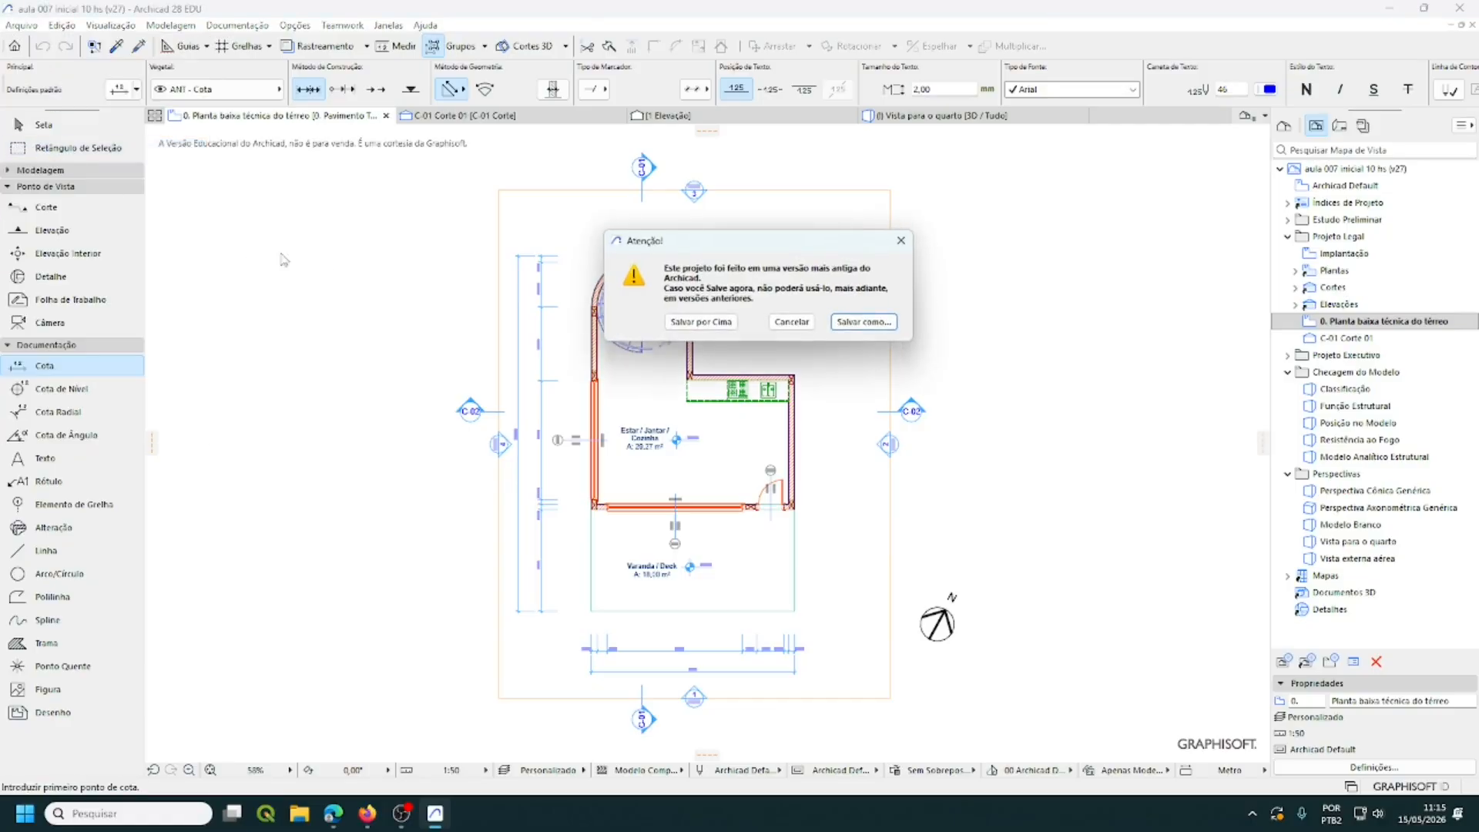
left_click(715, 324)
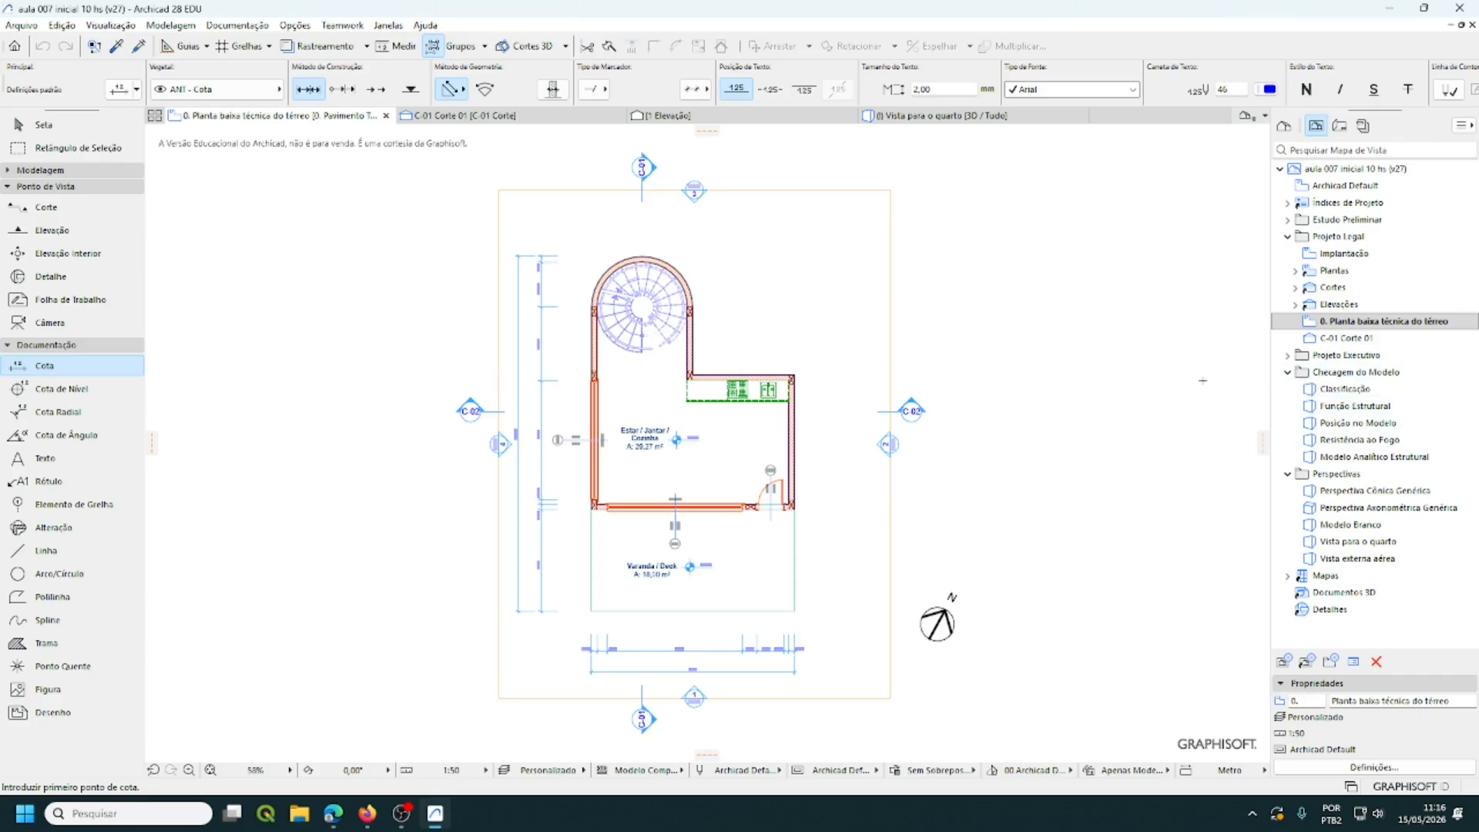
- Switch the Navigator to the Layout Book and select the PL | Projeto Legal subset
left_click(1341, 128)
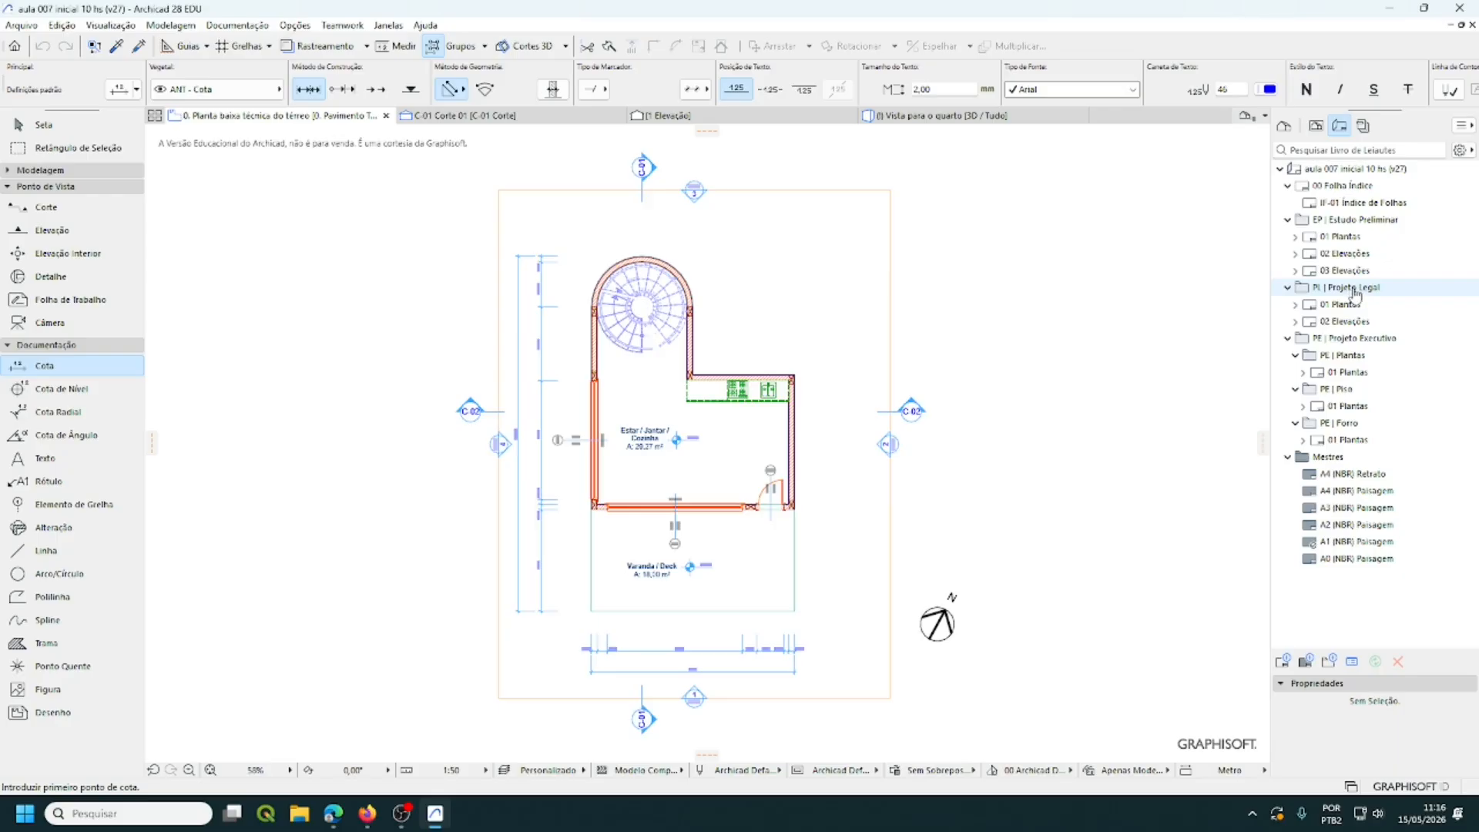
left_click(1356, 291)
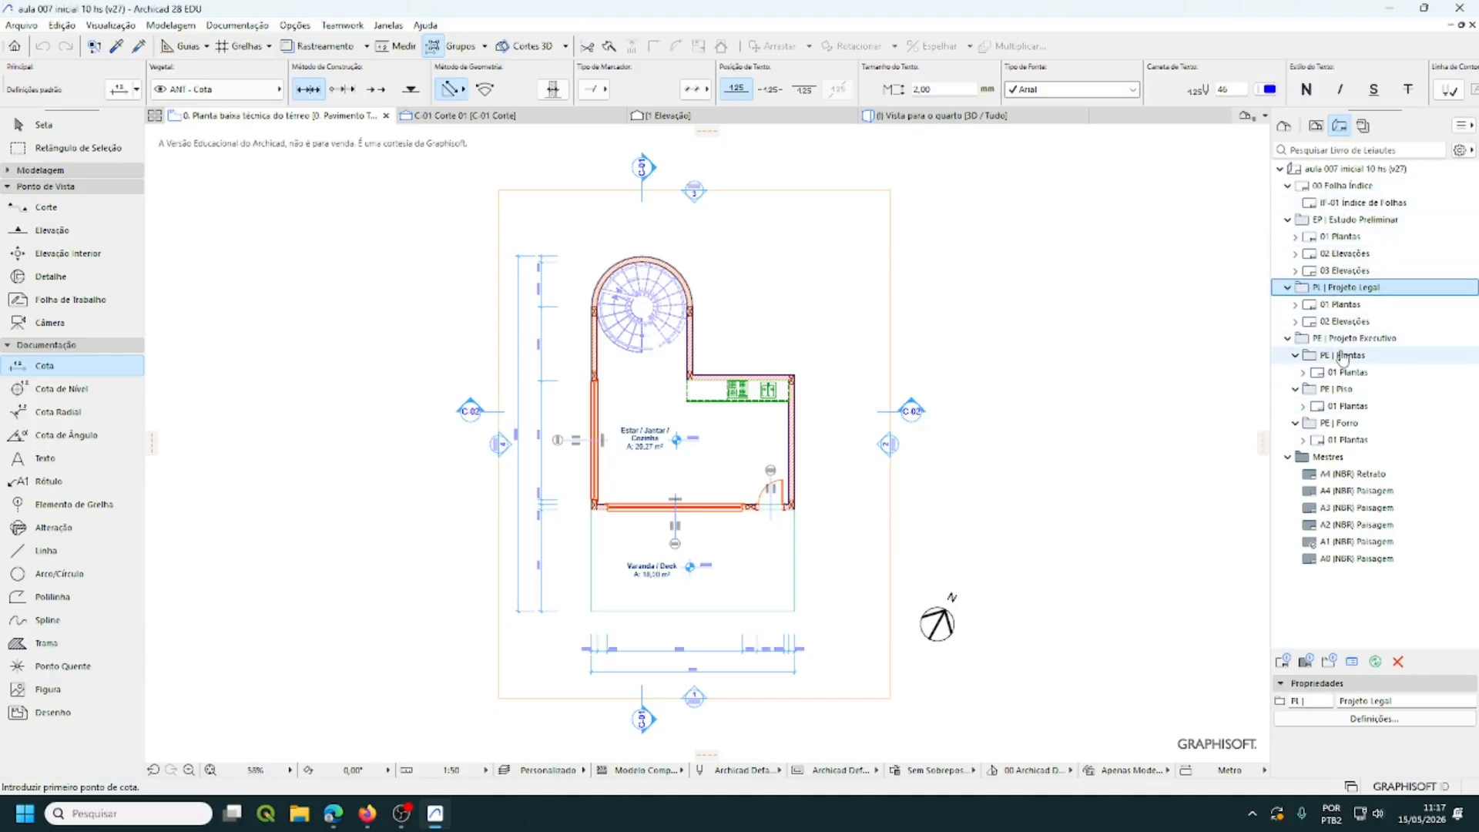
- Open the 01 Plantas layout and fit the whole sheet in the window
double_click(1343, 305)
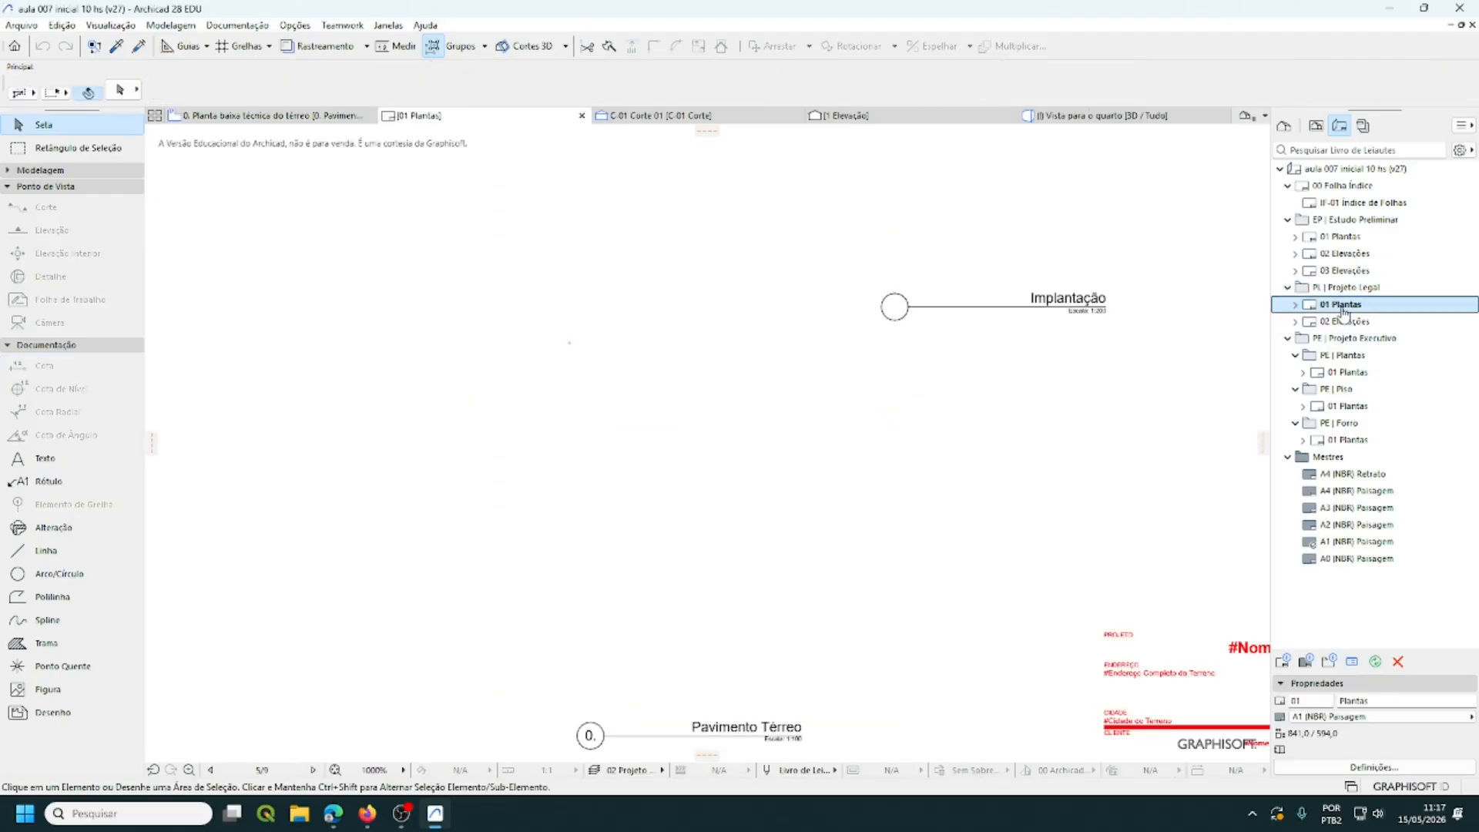
scroll(950, 447, "down", 5)
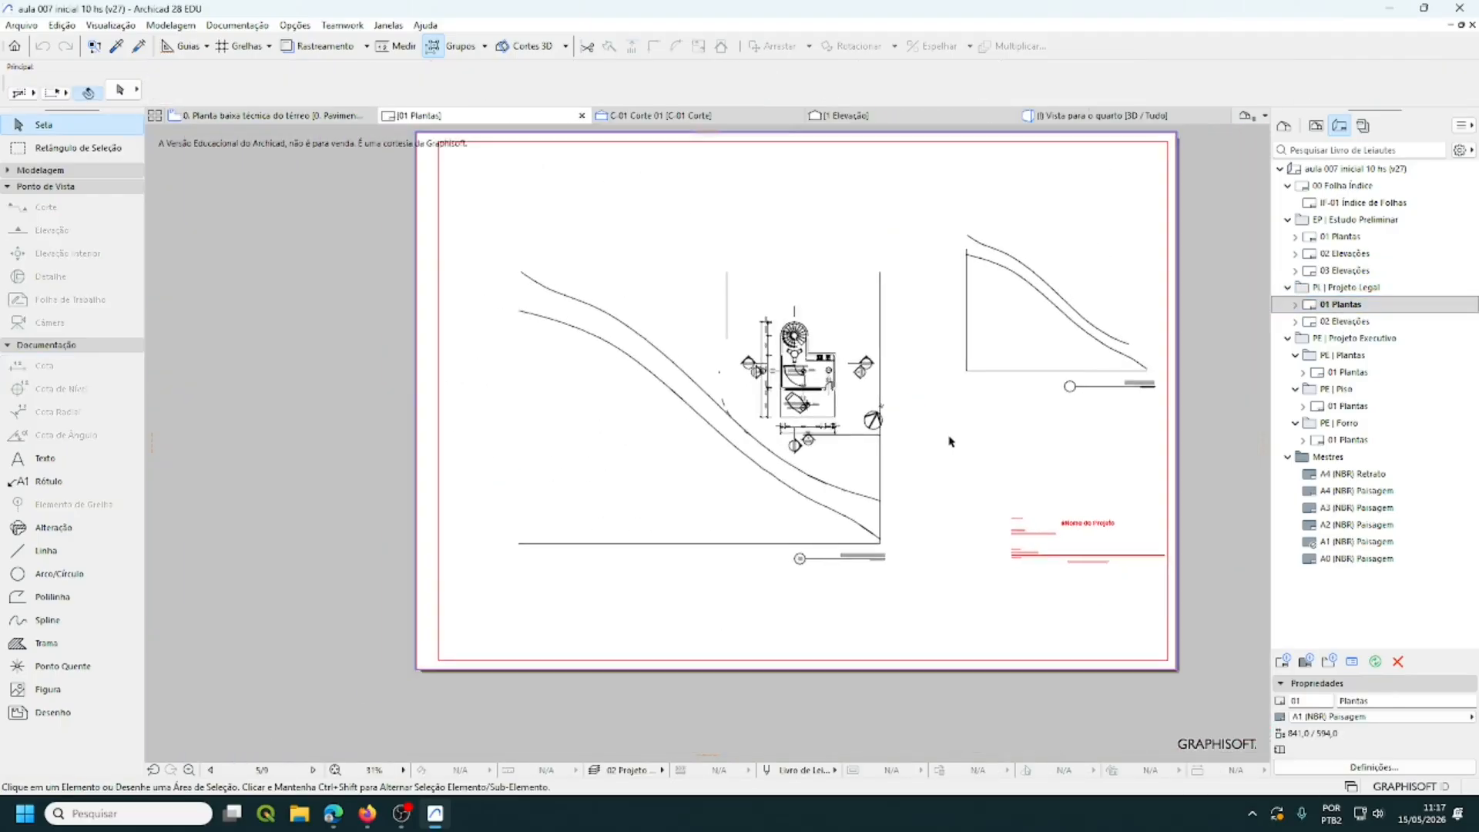
middle_click_drag(954, 433, 814, 492)
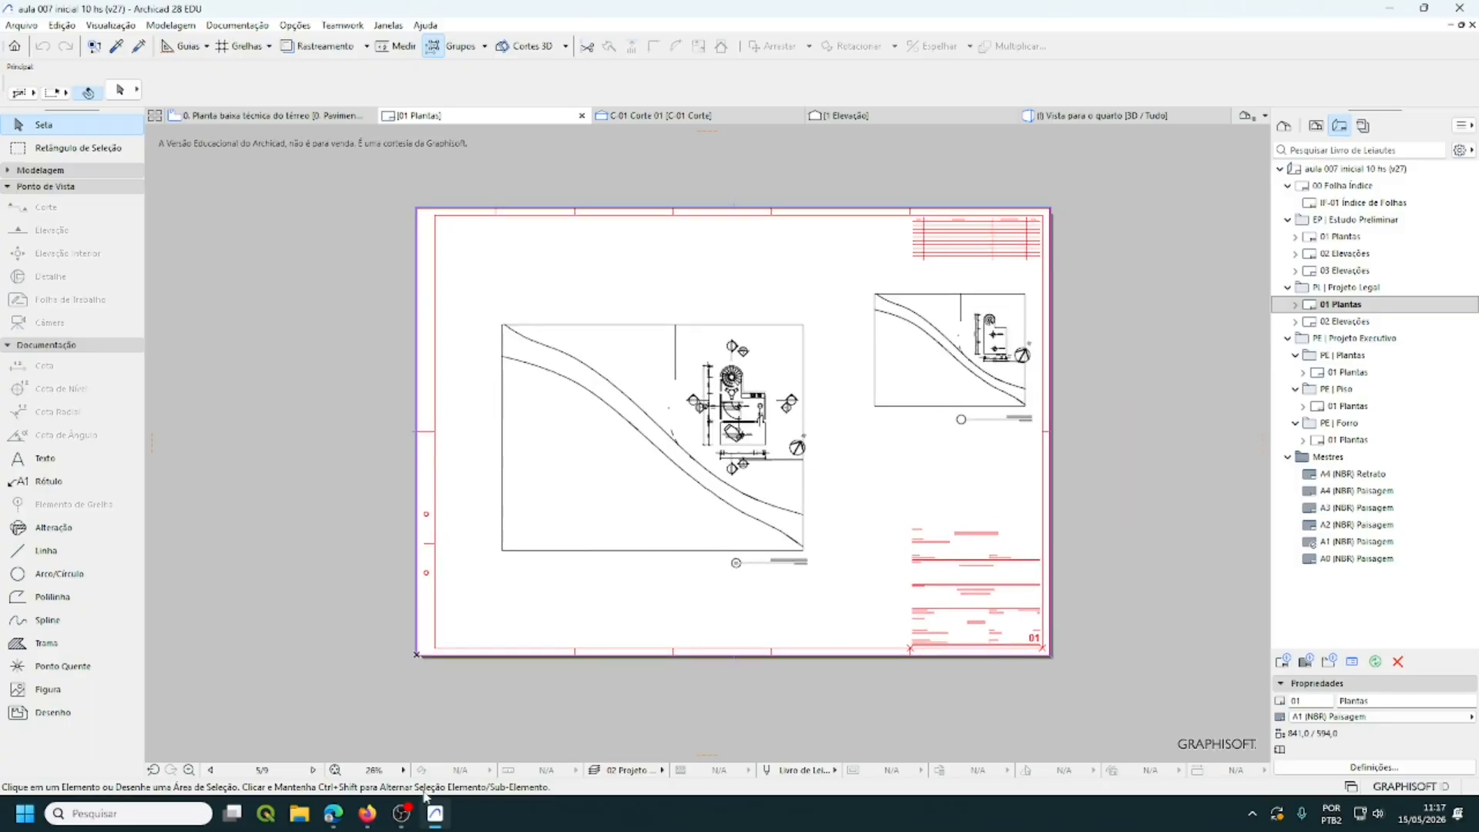
left_click(335, 771)
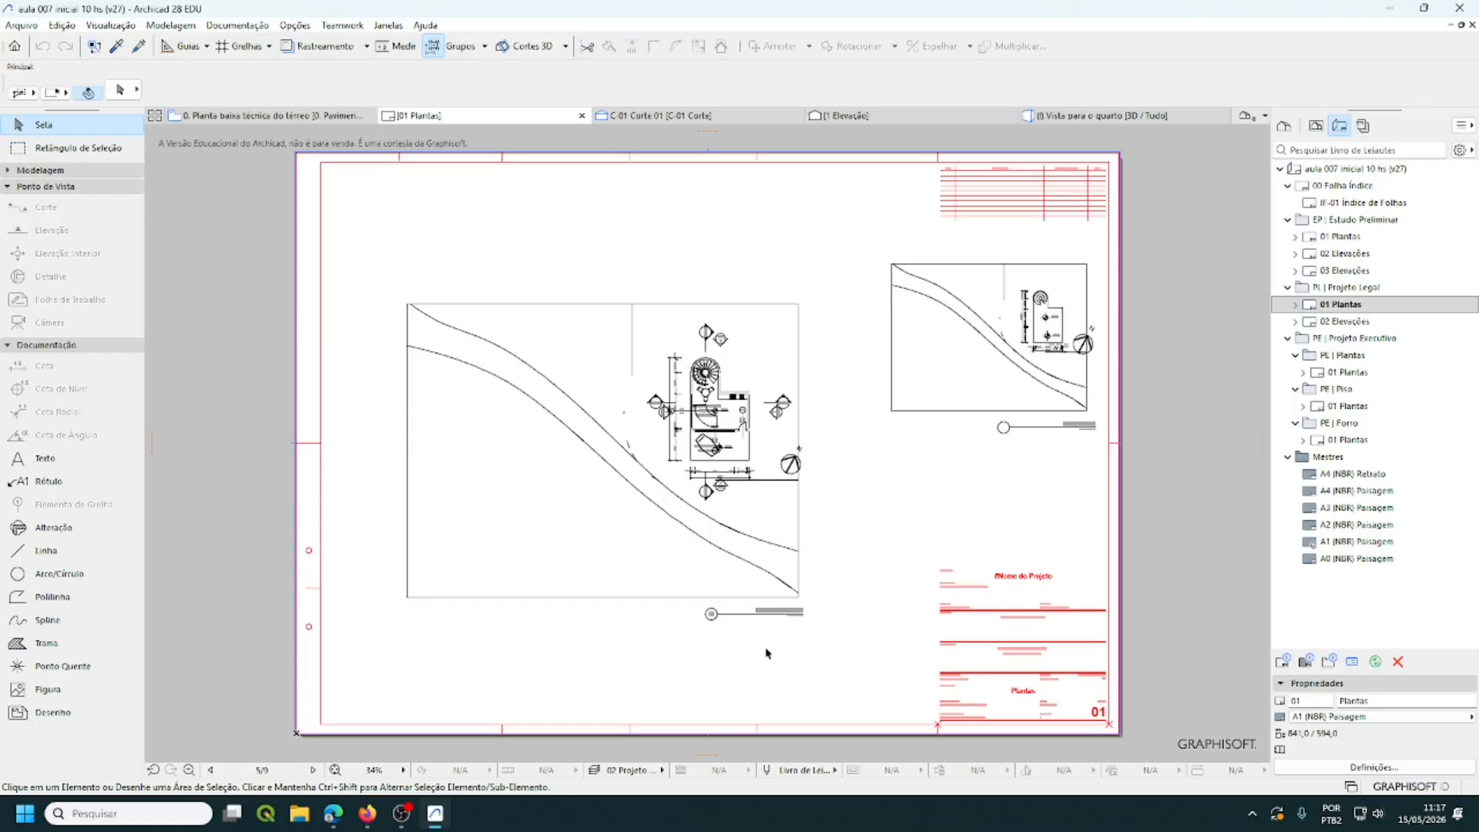
scroll(767, 638, "up", 5)
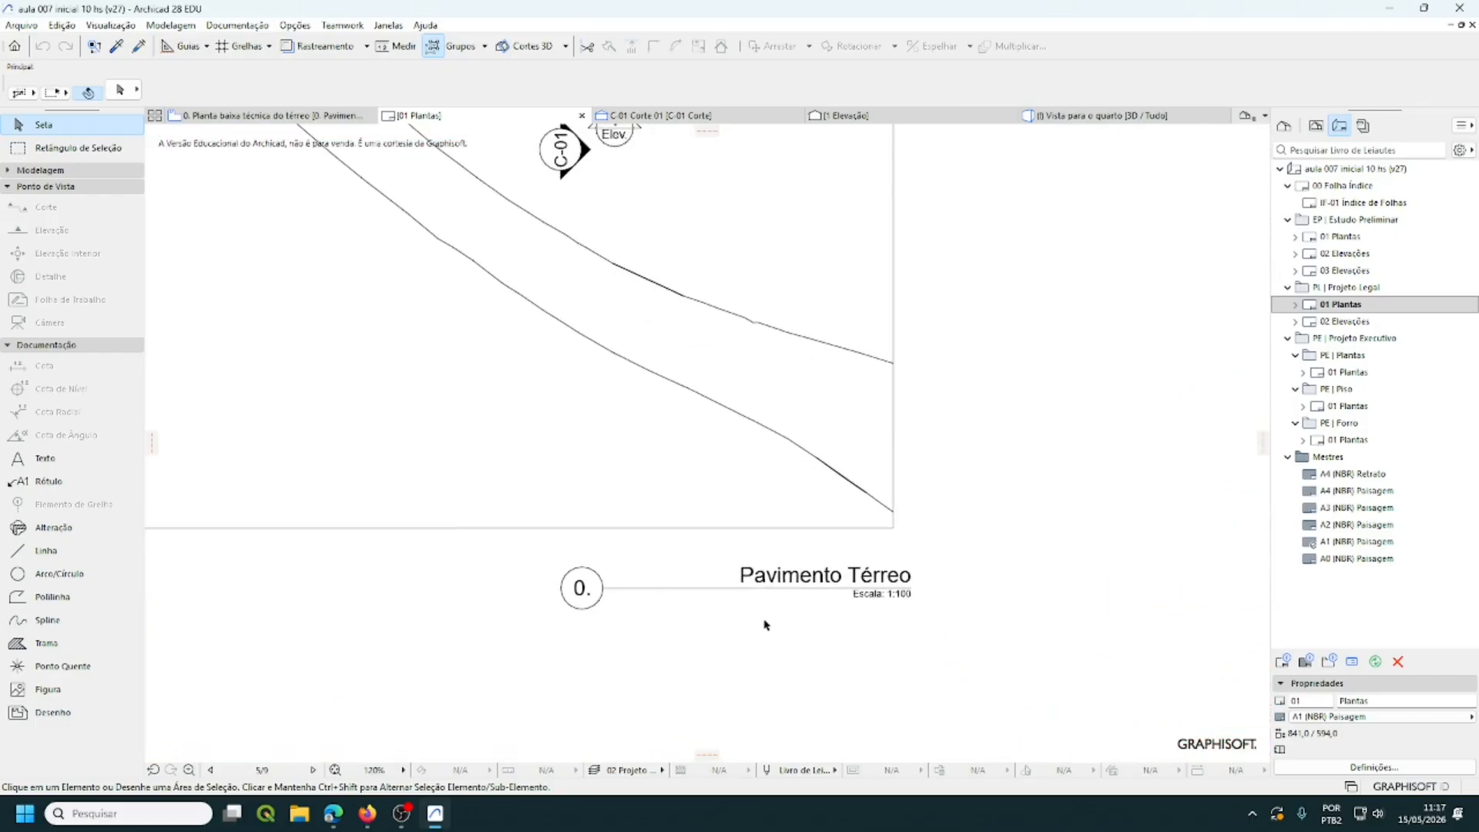
scroll(767, 625, "down", 4)
scroll(768, 624, "up", 2)
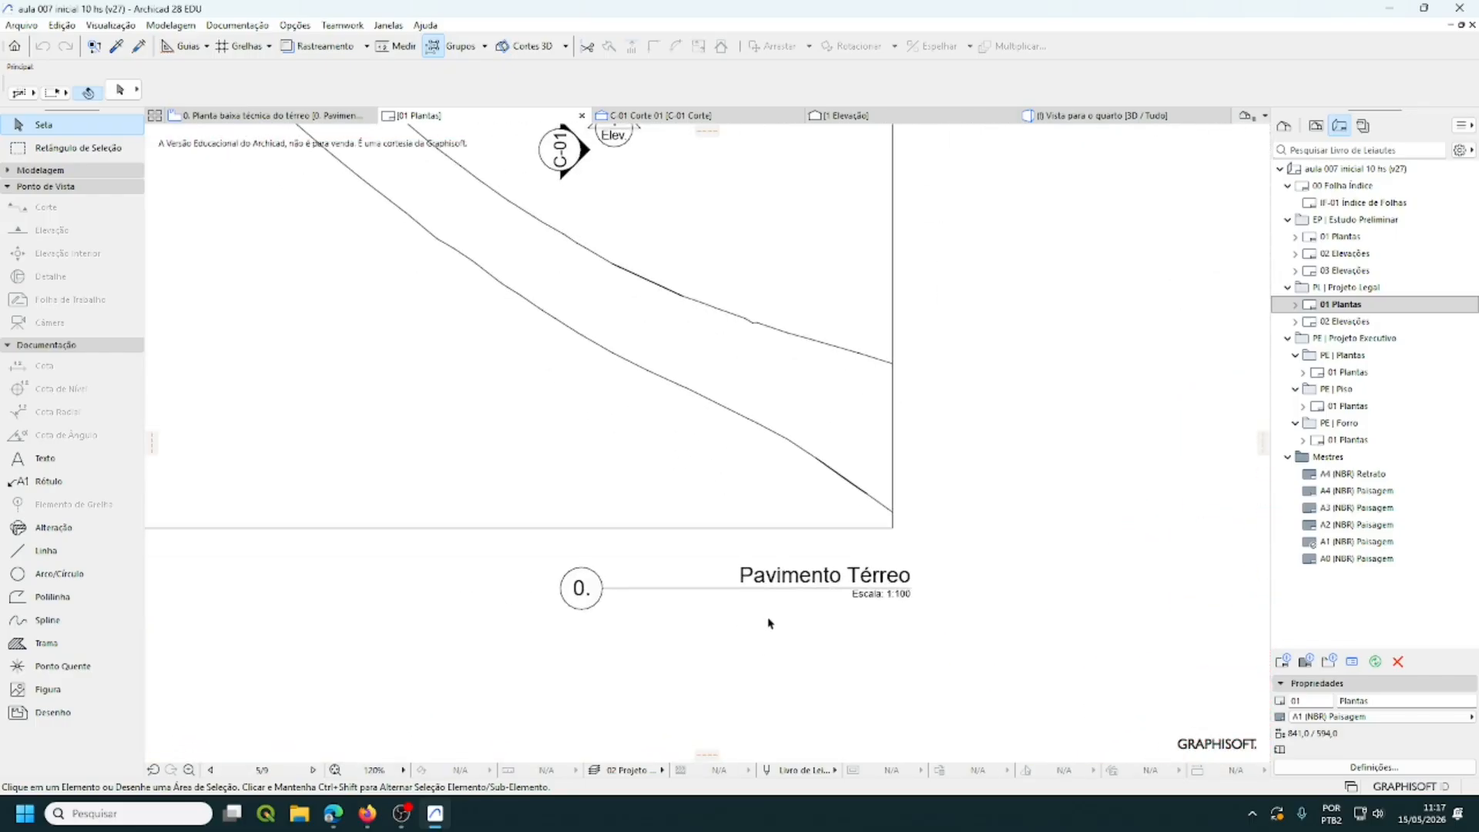
scroll(768, 622, "up", 2)
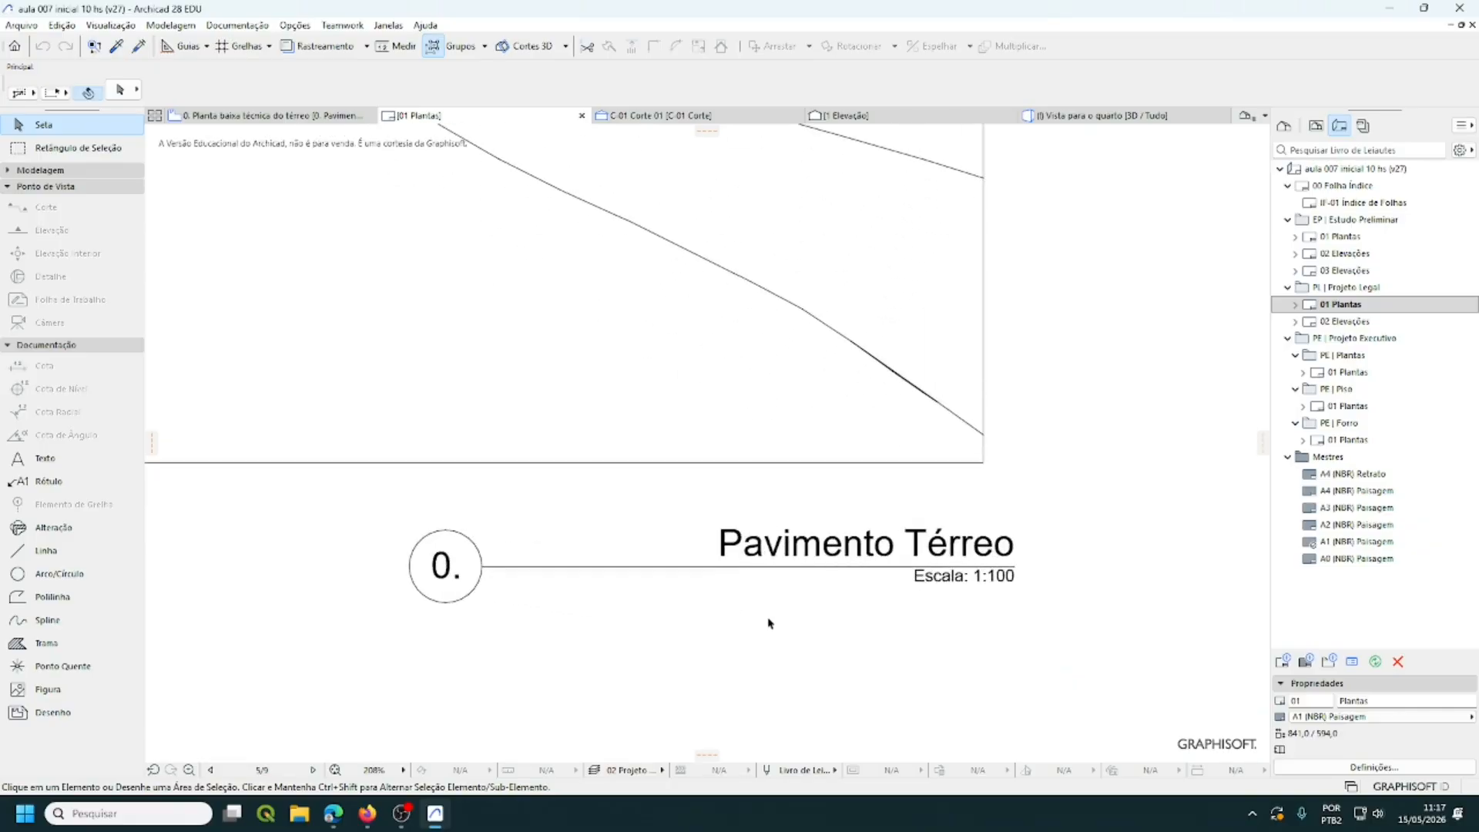
scroll(768, 623, "down", 5)
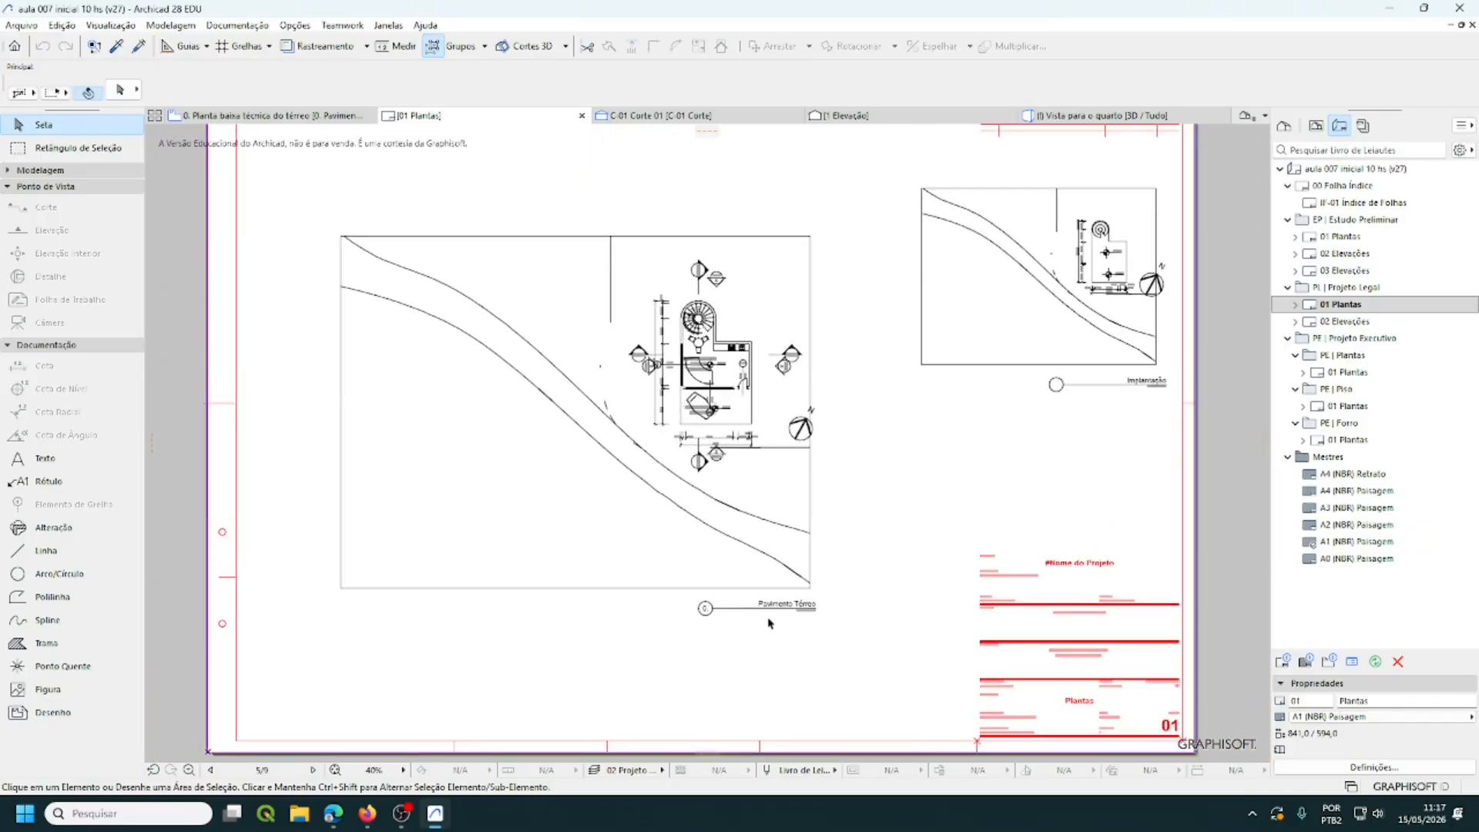
- Delete the placed ground-floor and Implantação drawings, then switch the Navigator to the View Map
left_click(645, 544)
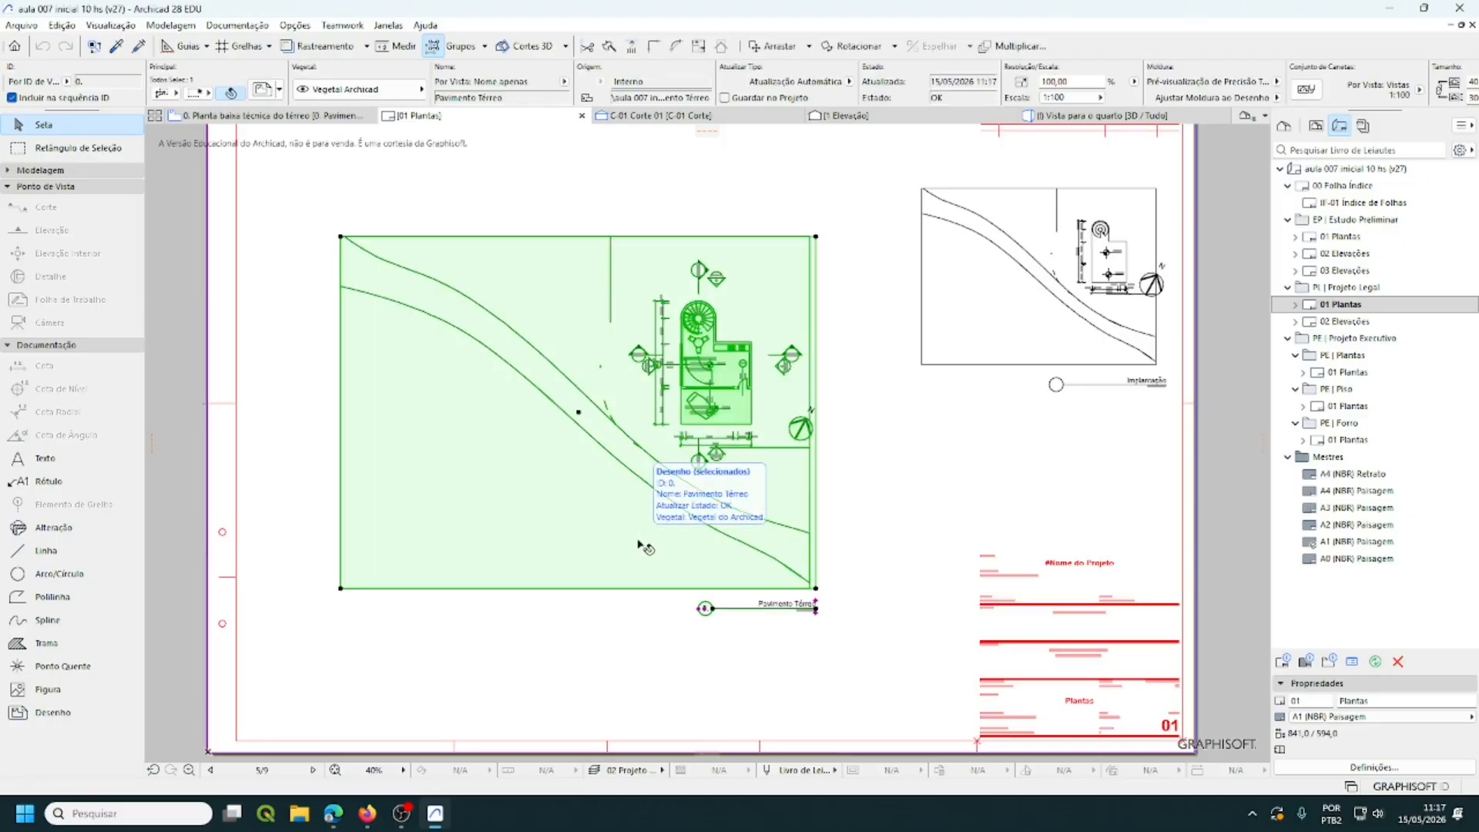
key("Delete")
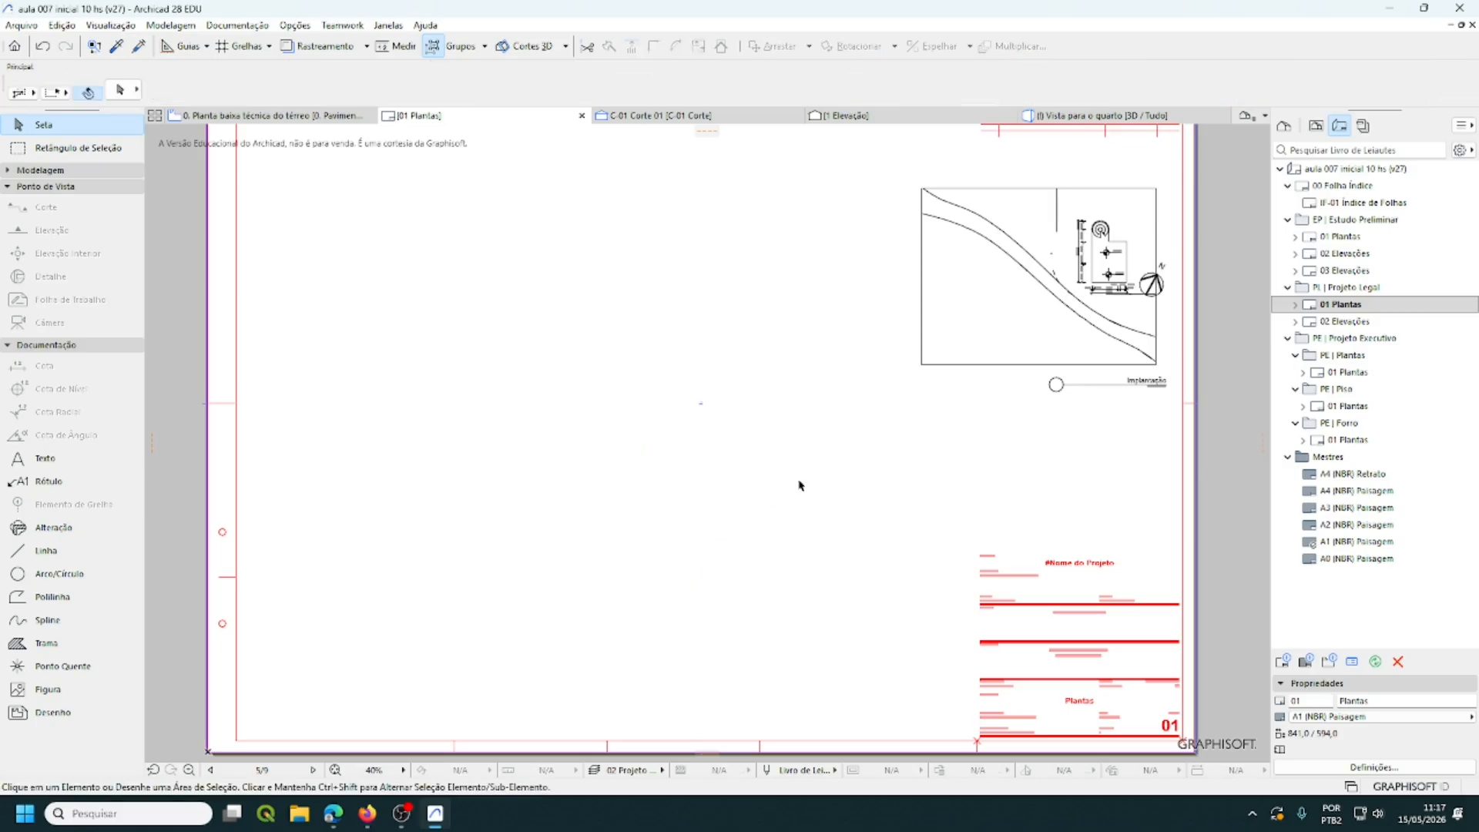
key("ctrl+a")
key("Delete")
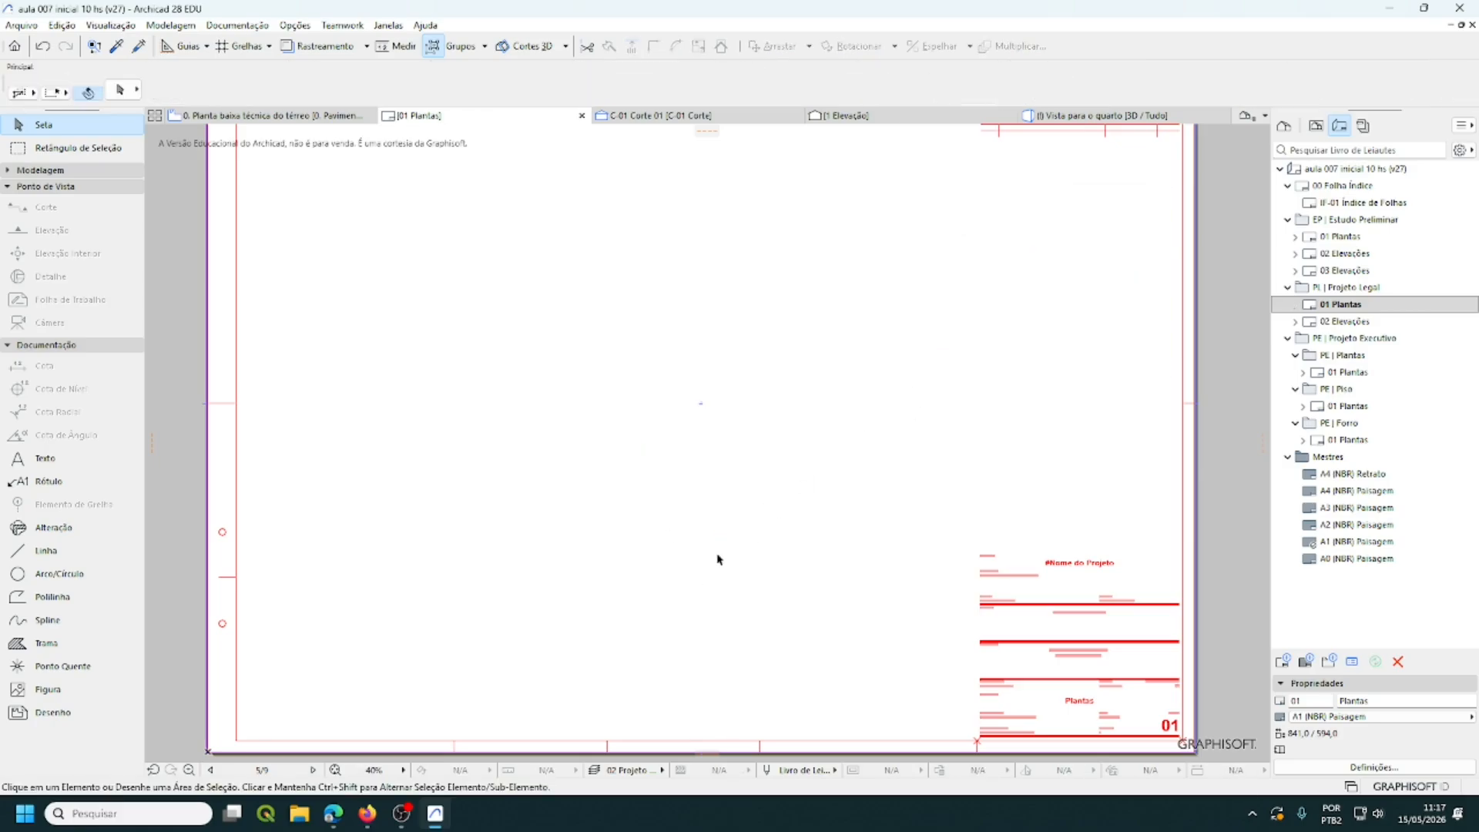
left_click(335, 769)
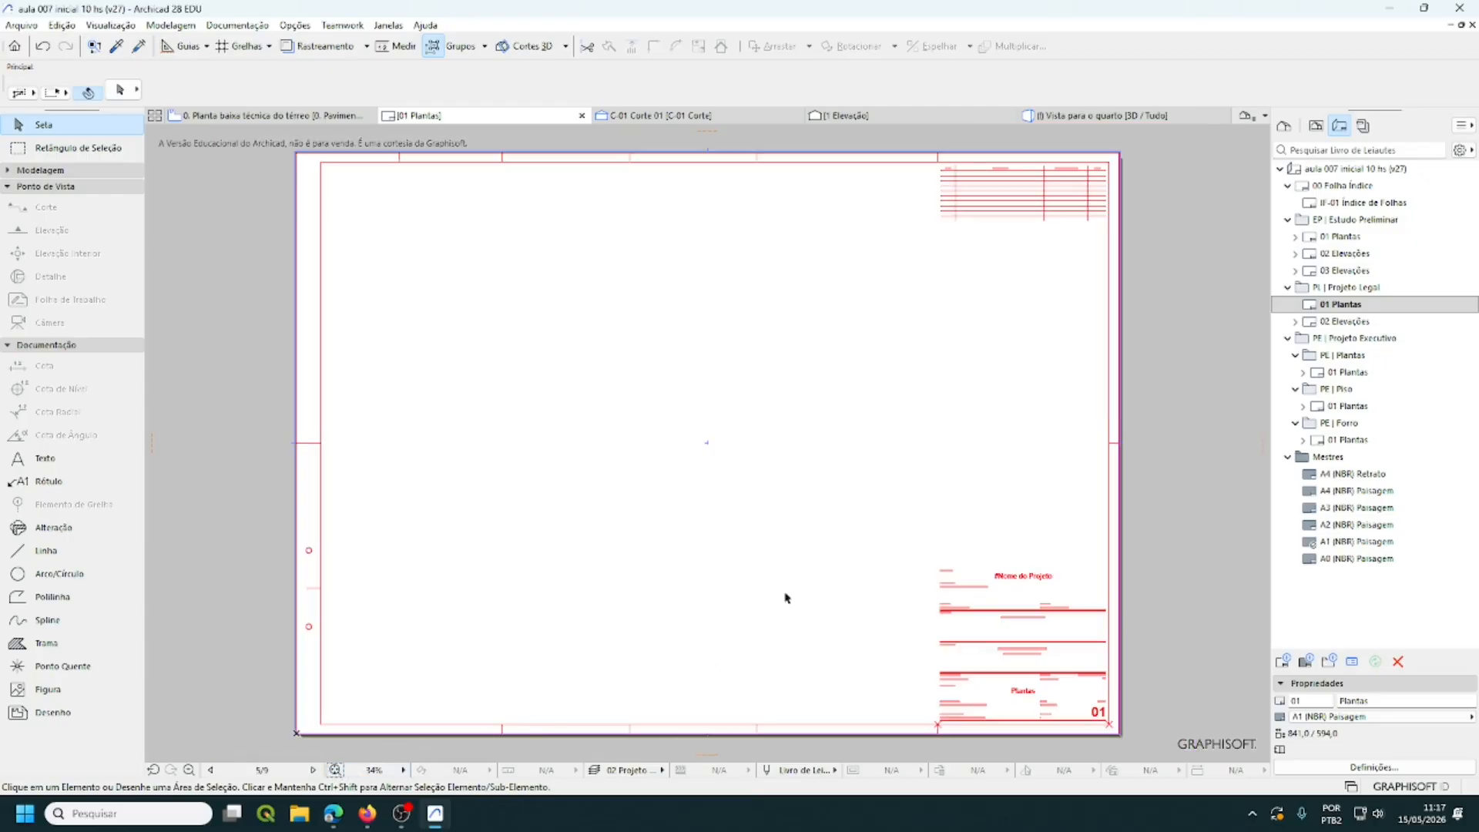
left_click(1317, 127)
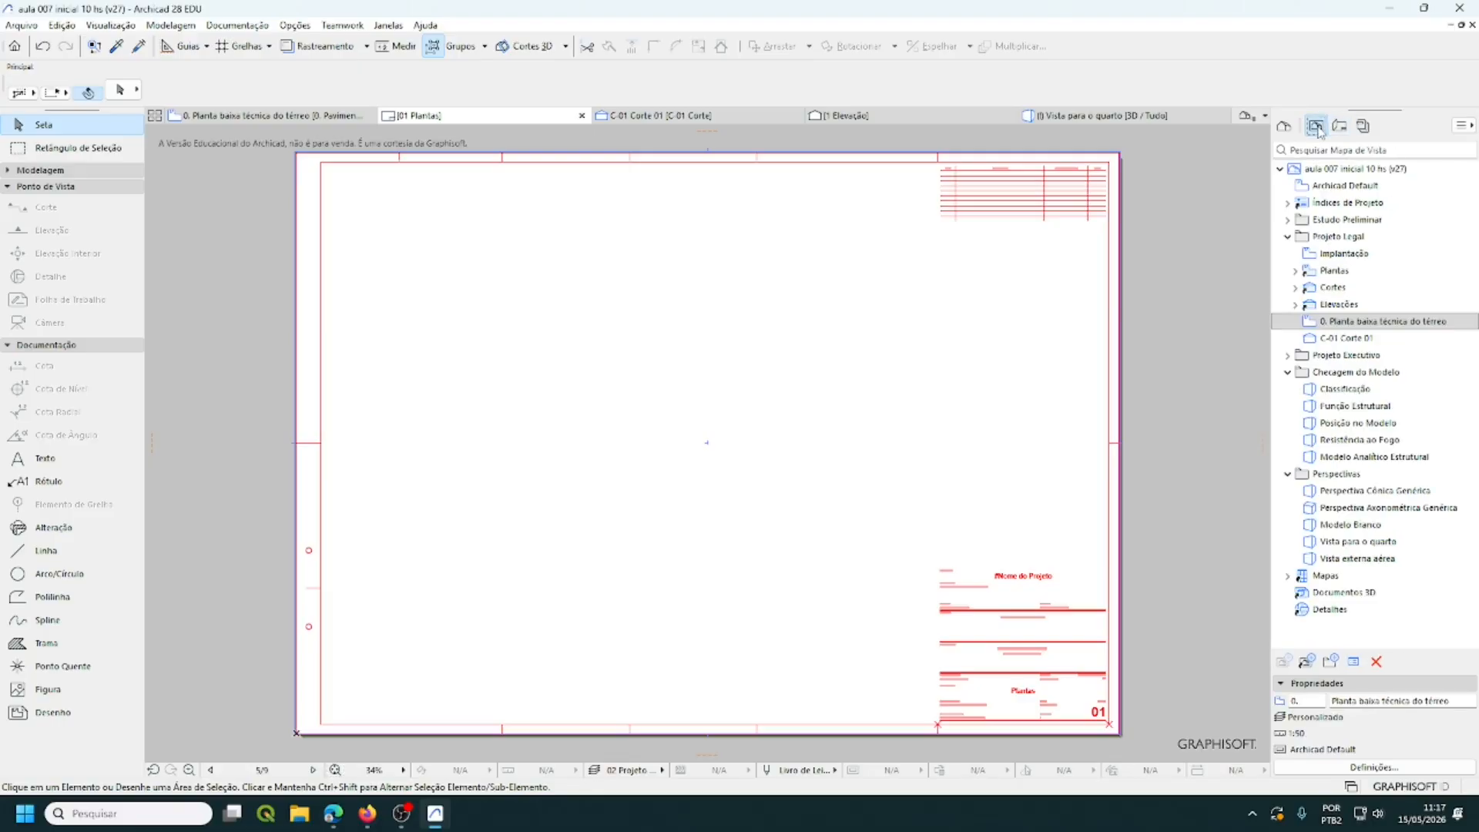
- Place the 0. Planta baixa técnica do térreo view on the 01 Plantas sheet via Colocar no Leiaute
left_click(1355, 323)
double_click(1356, 322)
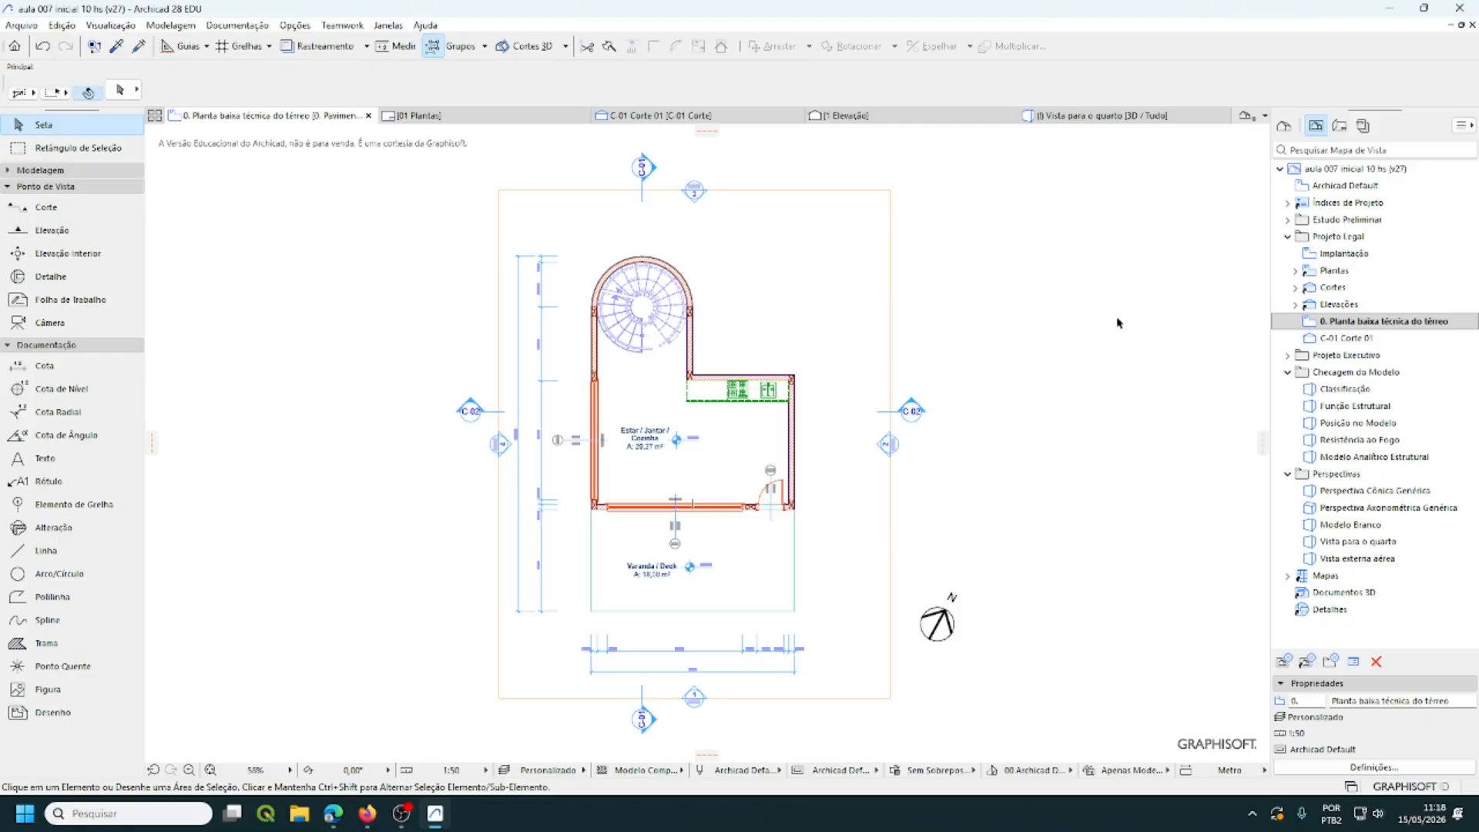
right_click(1360, 322)
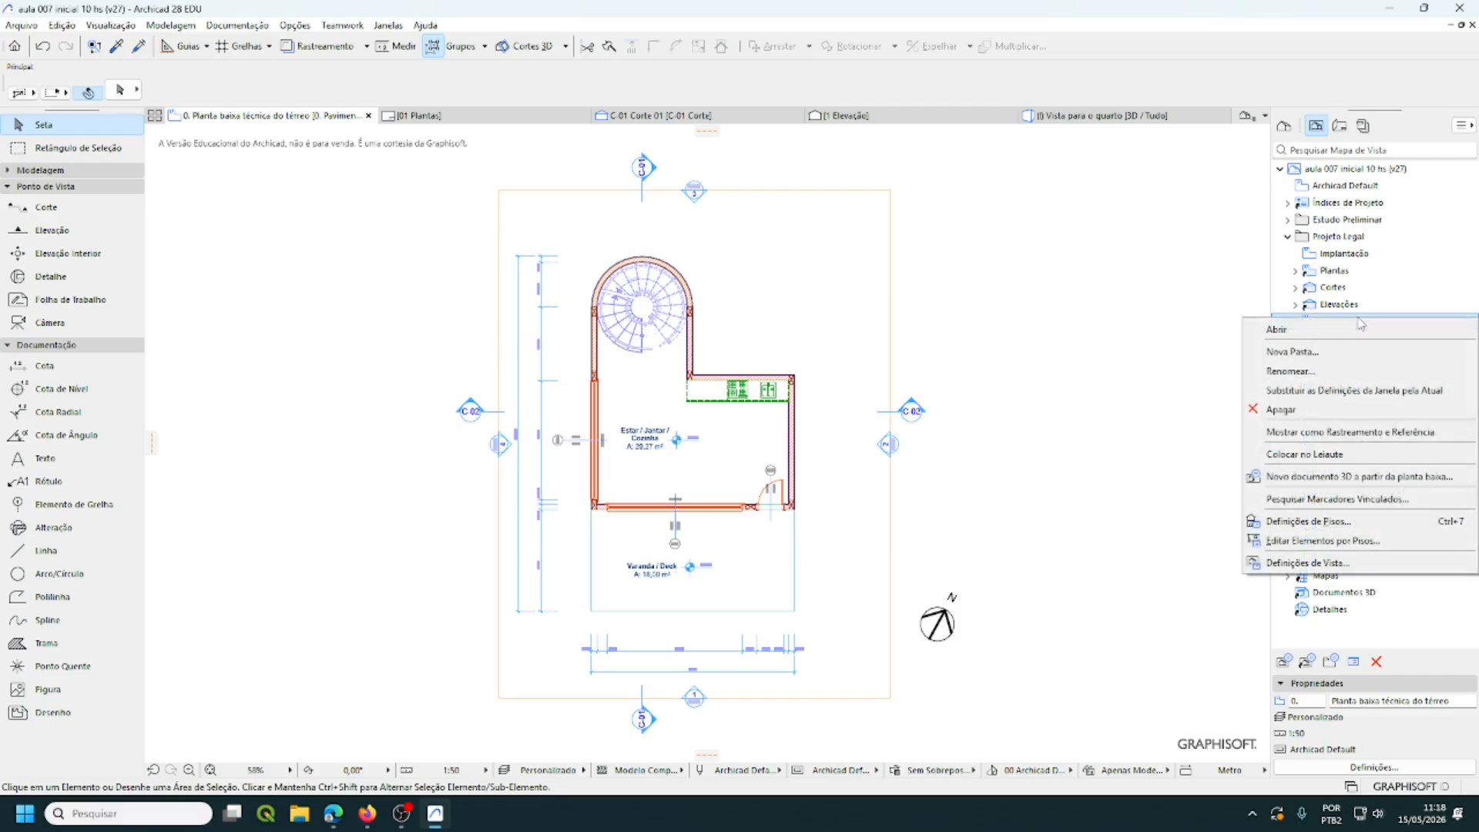
left_click(1319, 456)
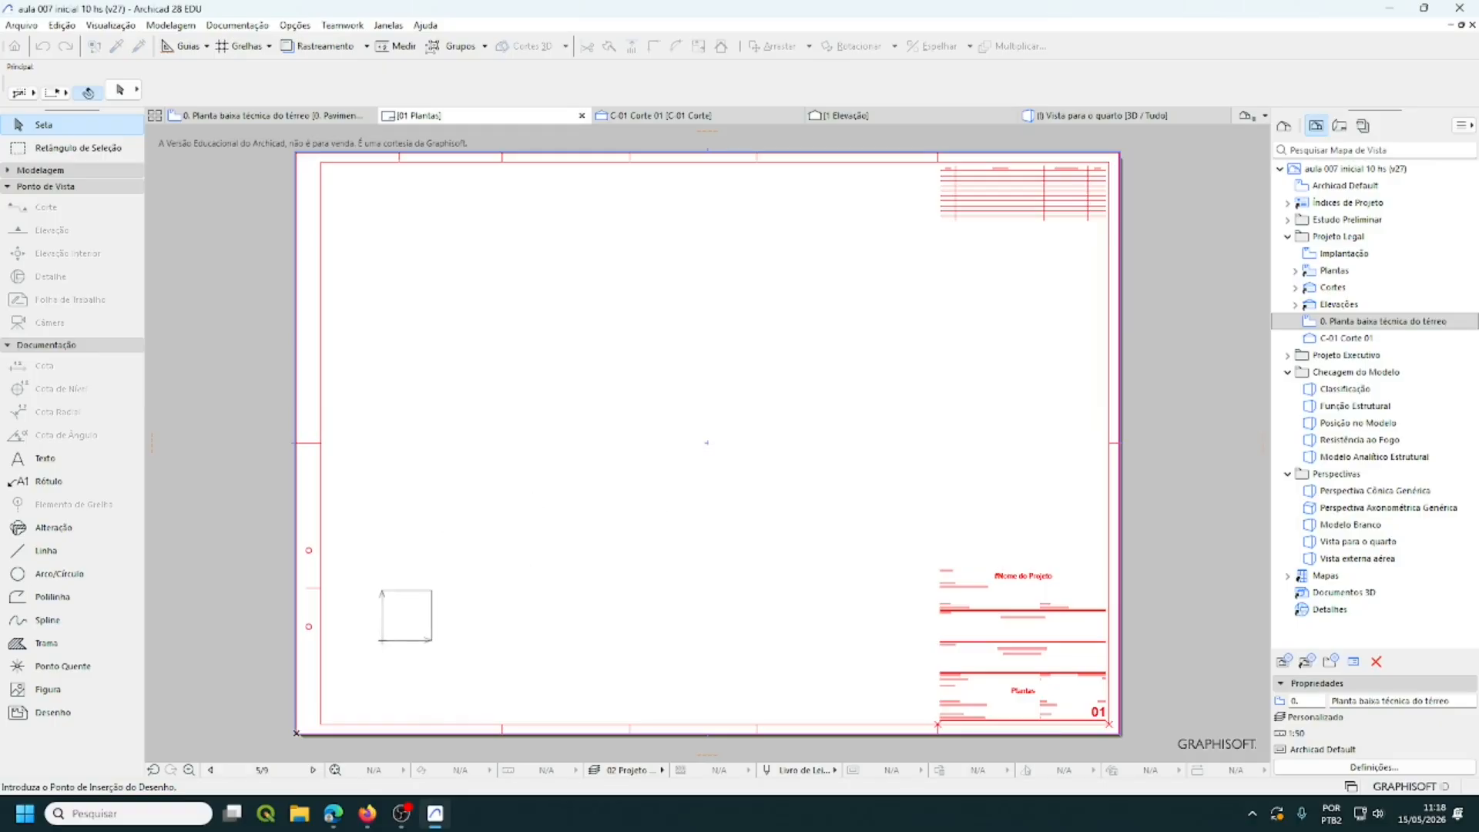
left_click(383, 638)
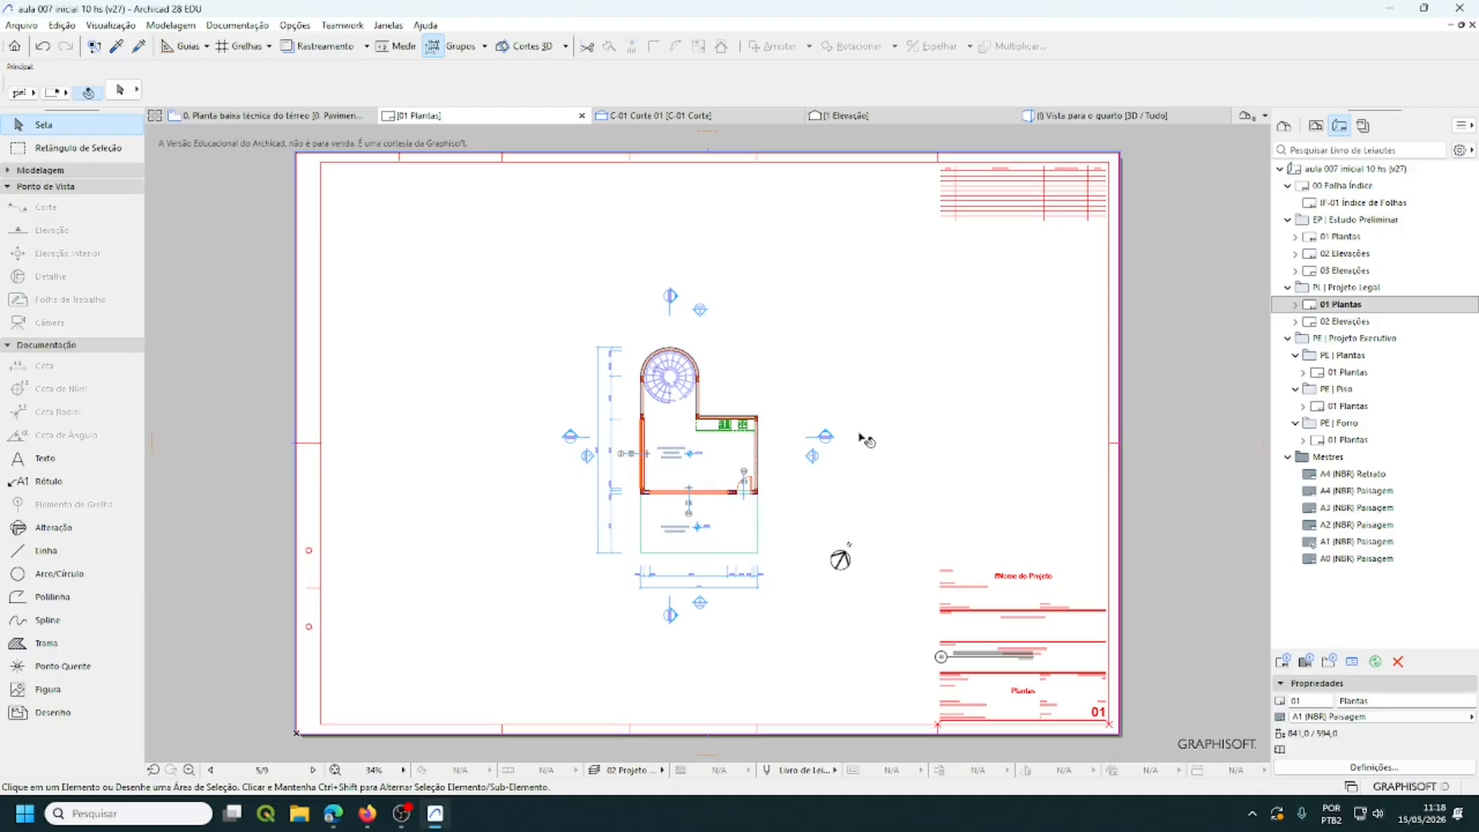
- Resize the placed plan drawing's frame, pulling its top-left and right corners in to crop empty space
left_click(922, 506)
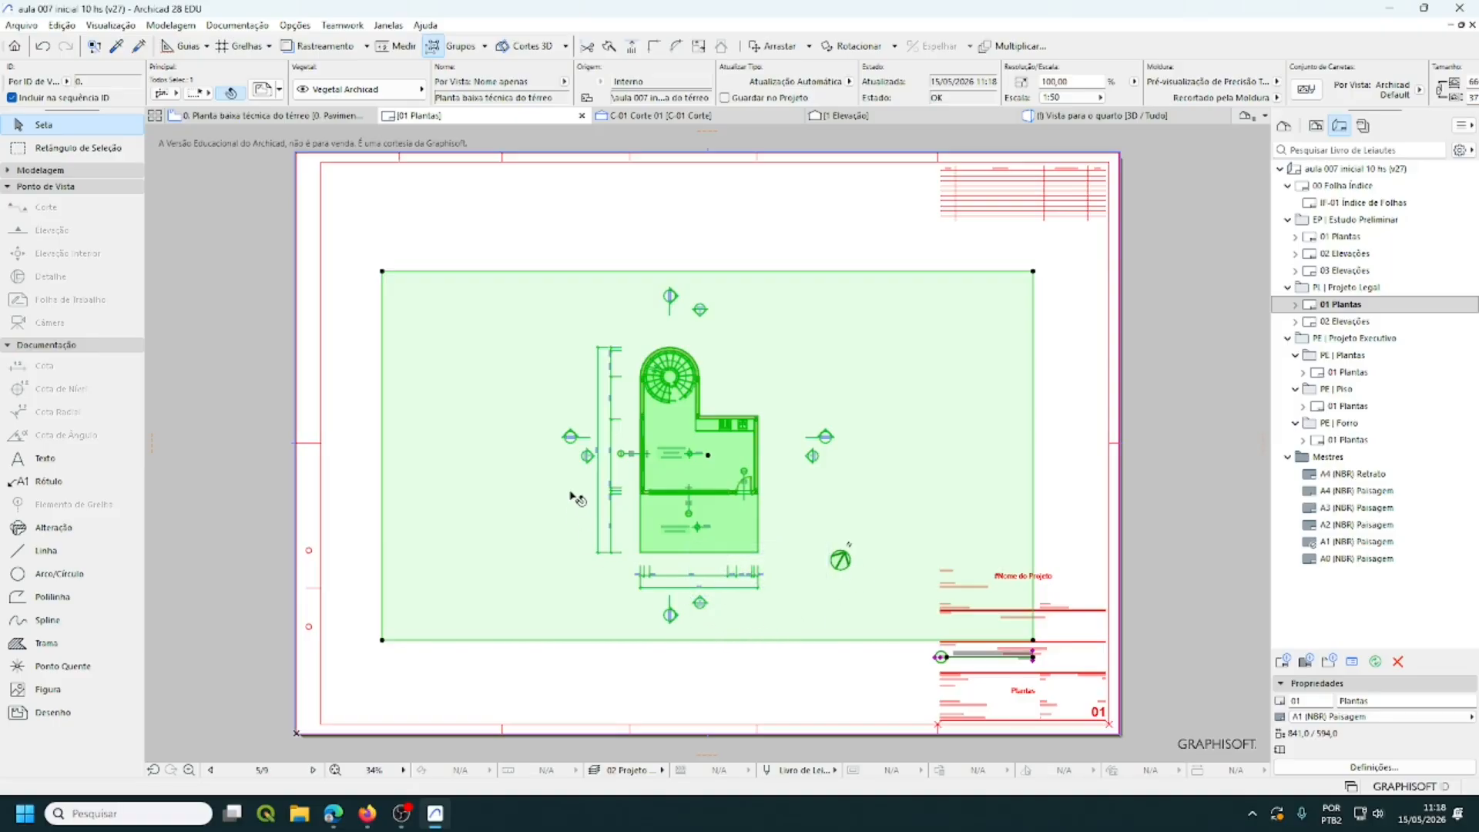
left_click(382, 272)
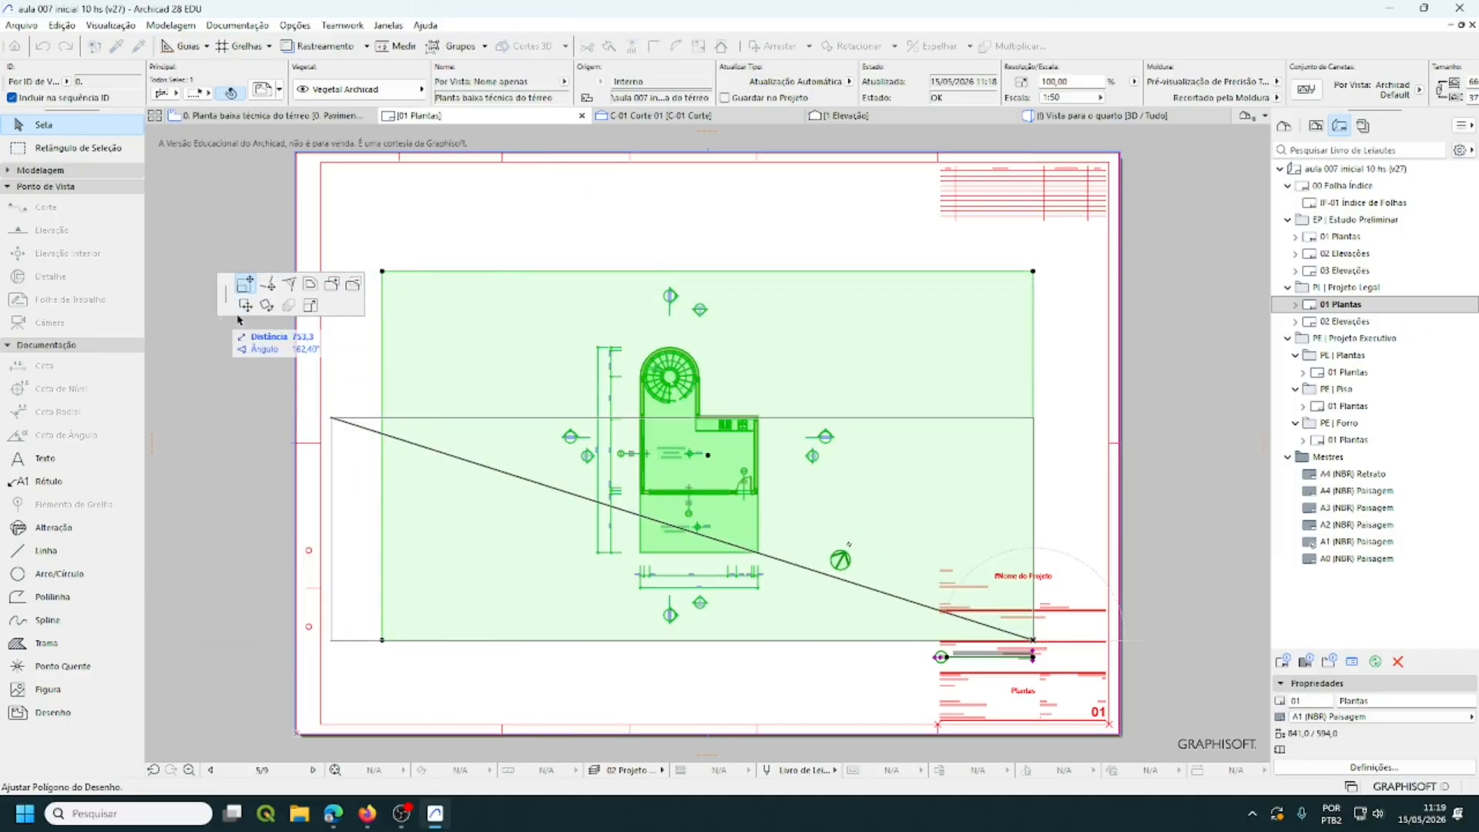
left_click(247, 285)
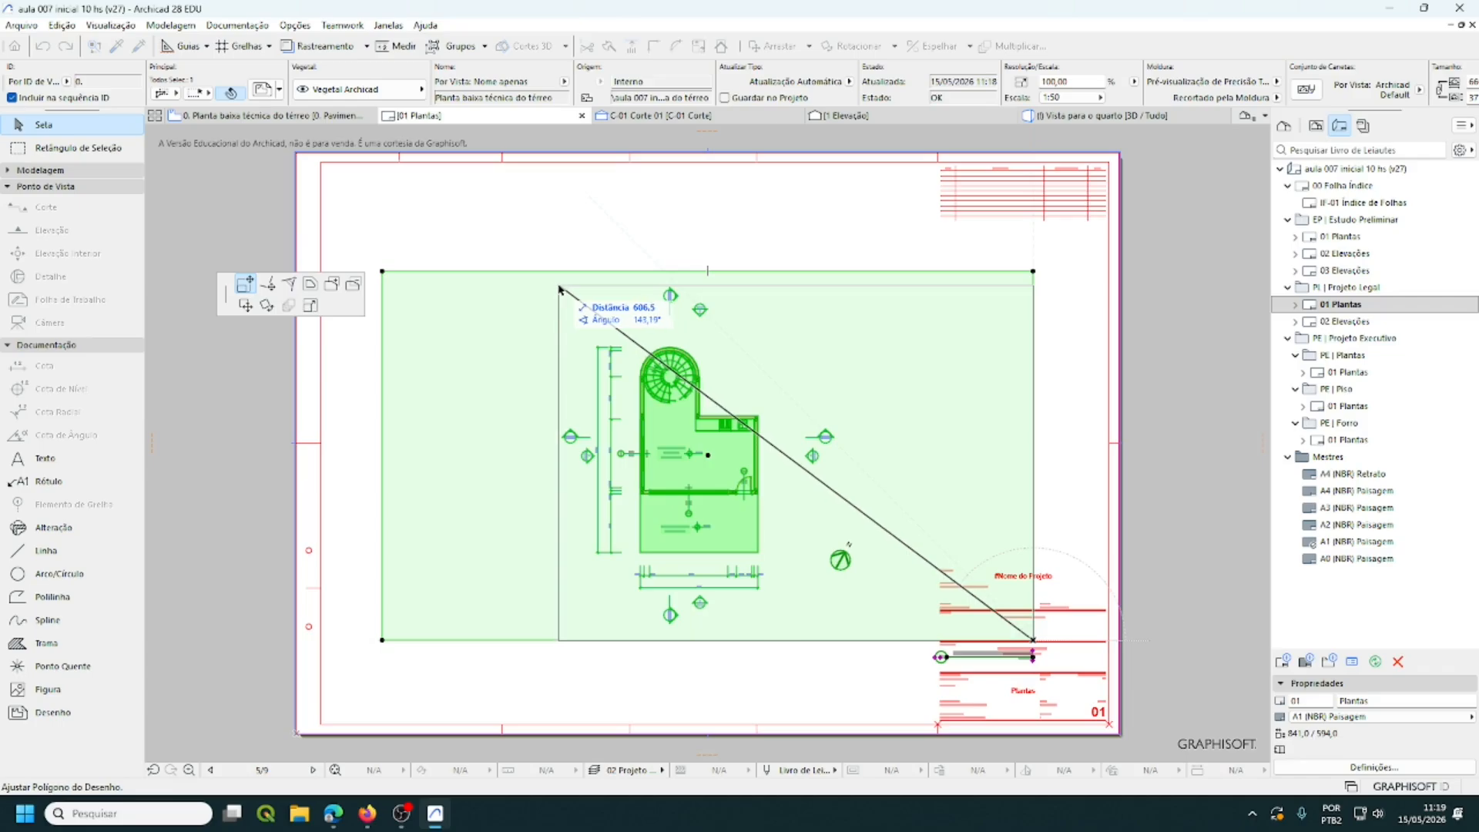
left_click(559, 288)
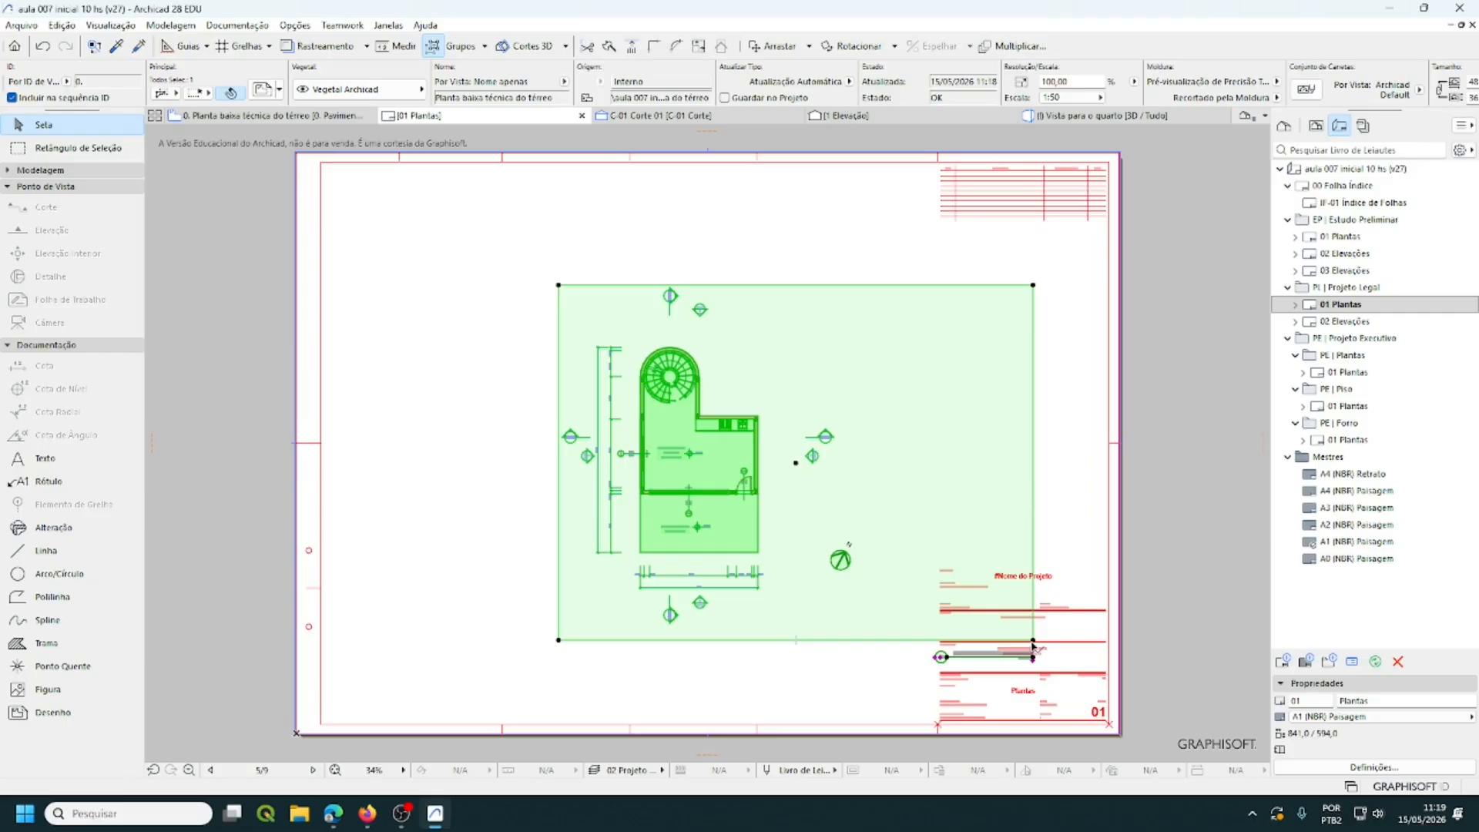
left_click(1034, 640)
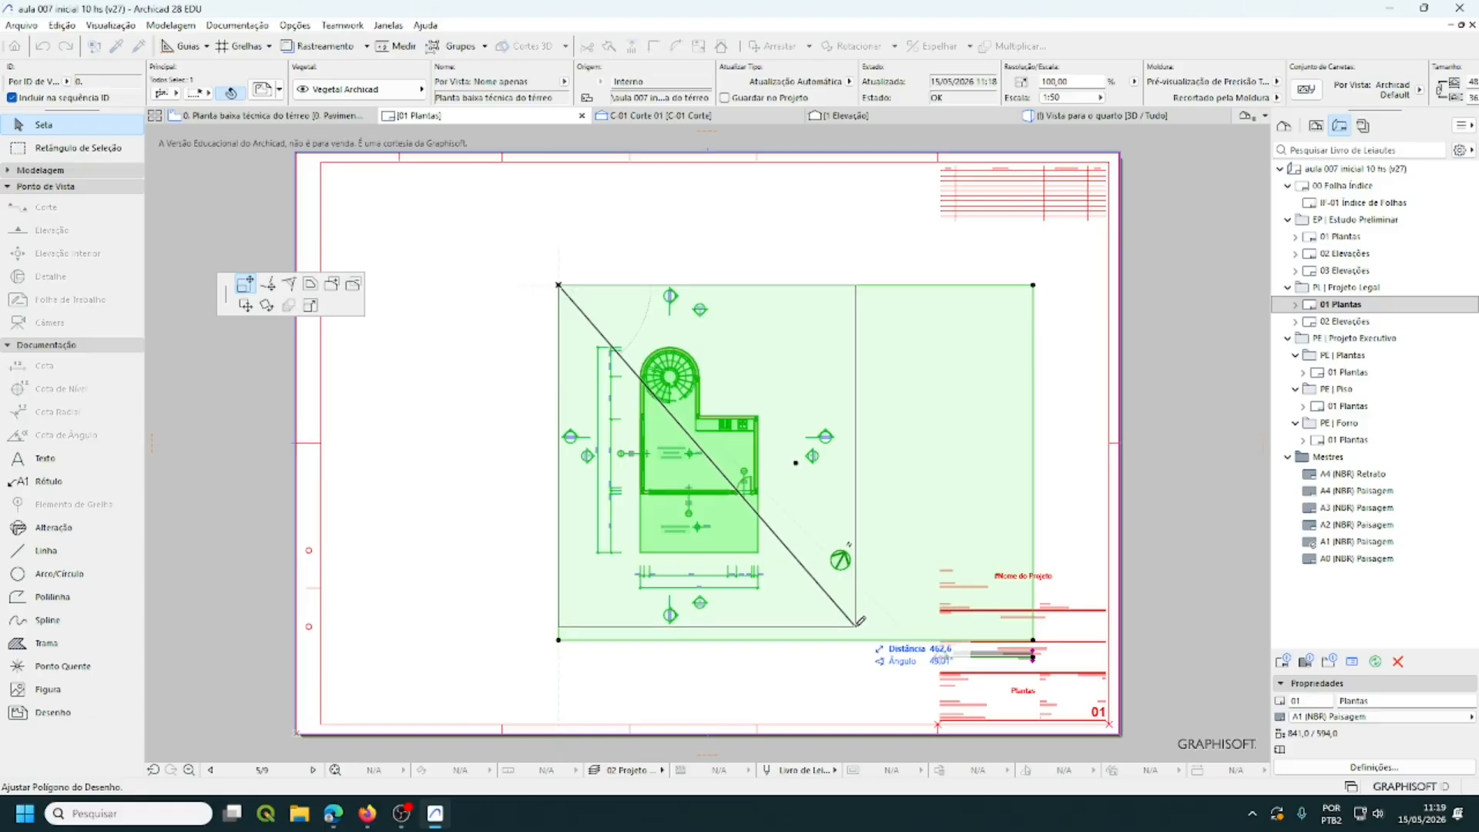
left_click(856, 625)
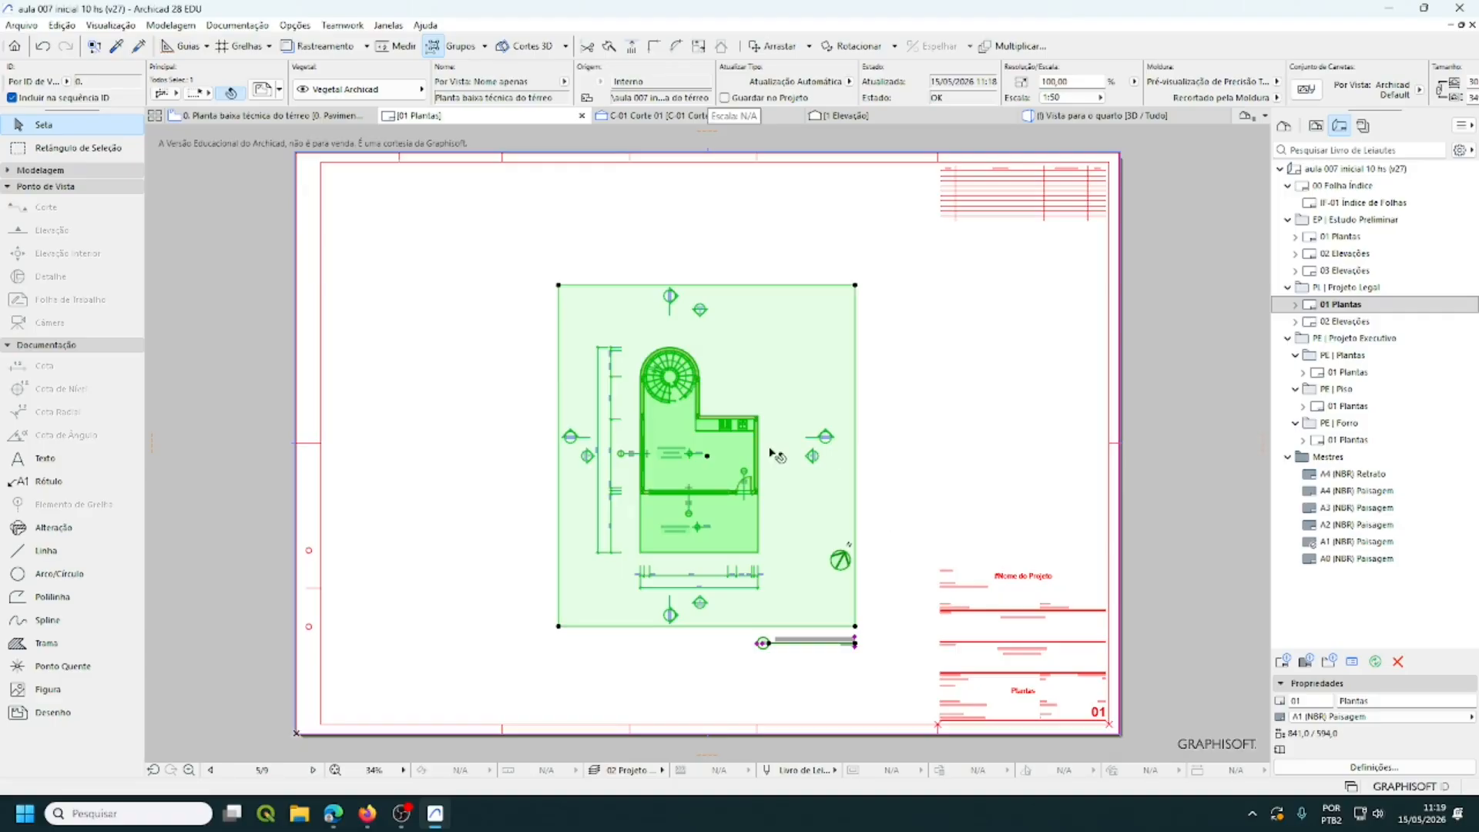
- Drag the ground-floor plan drawing toward the upper-left of the 01 Plantas sheet, then deselect it
left_click(707, 456)
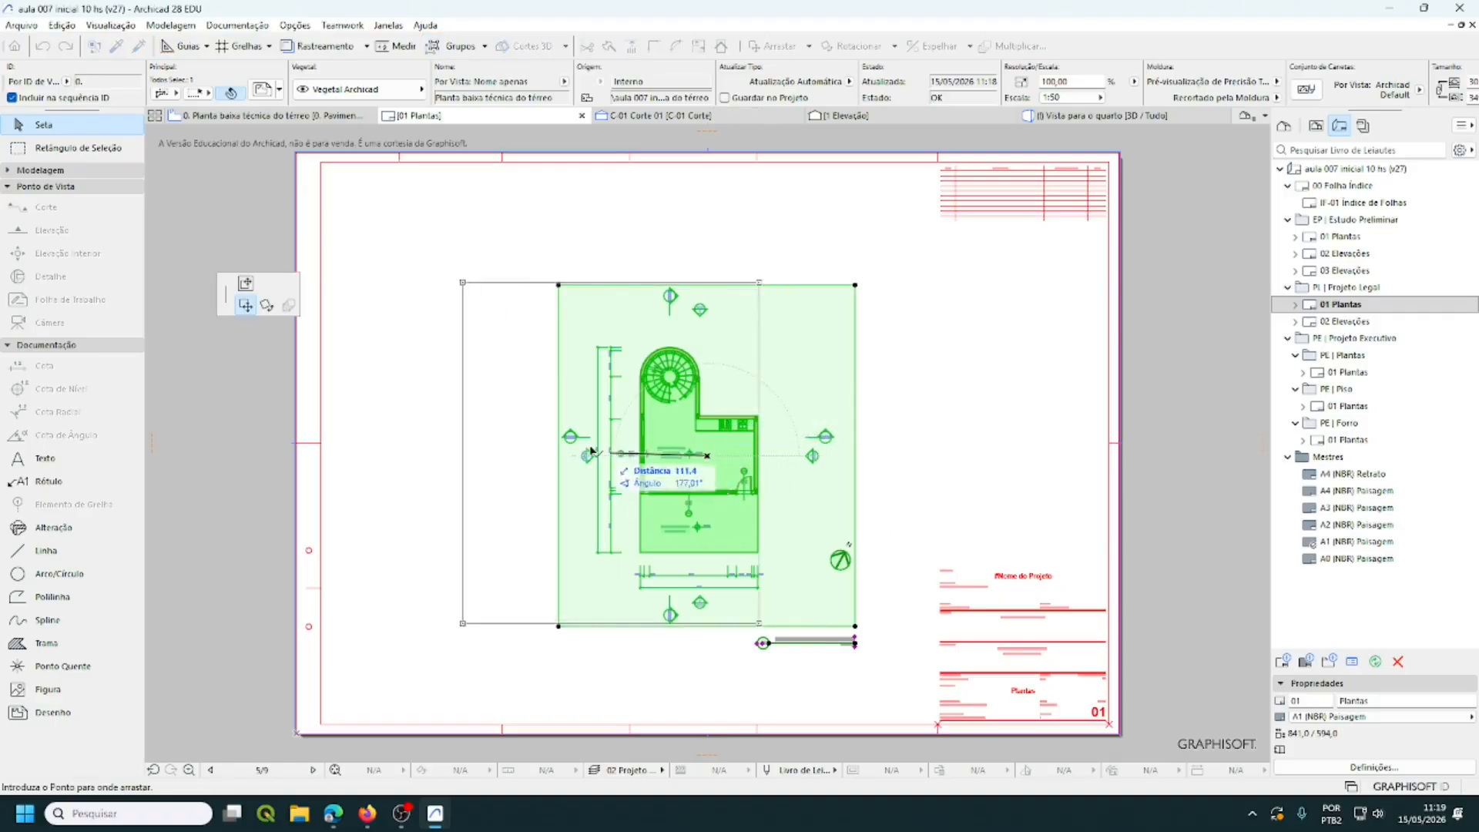
left_click(476, 340)
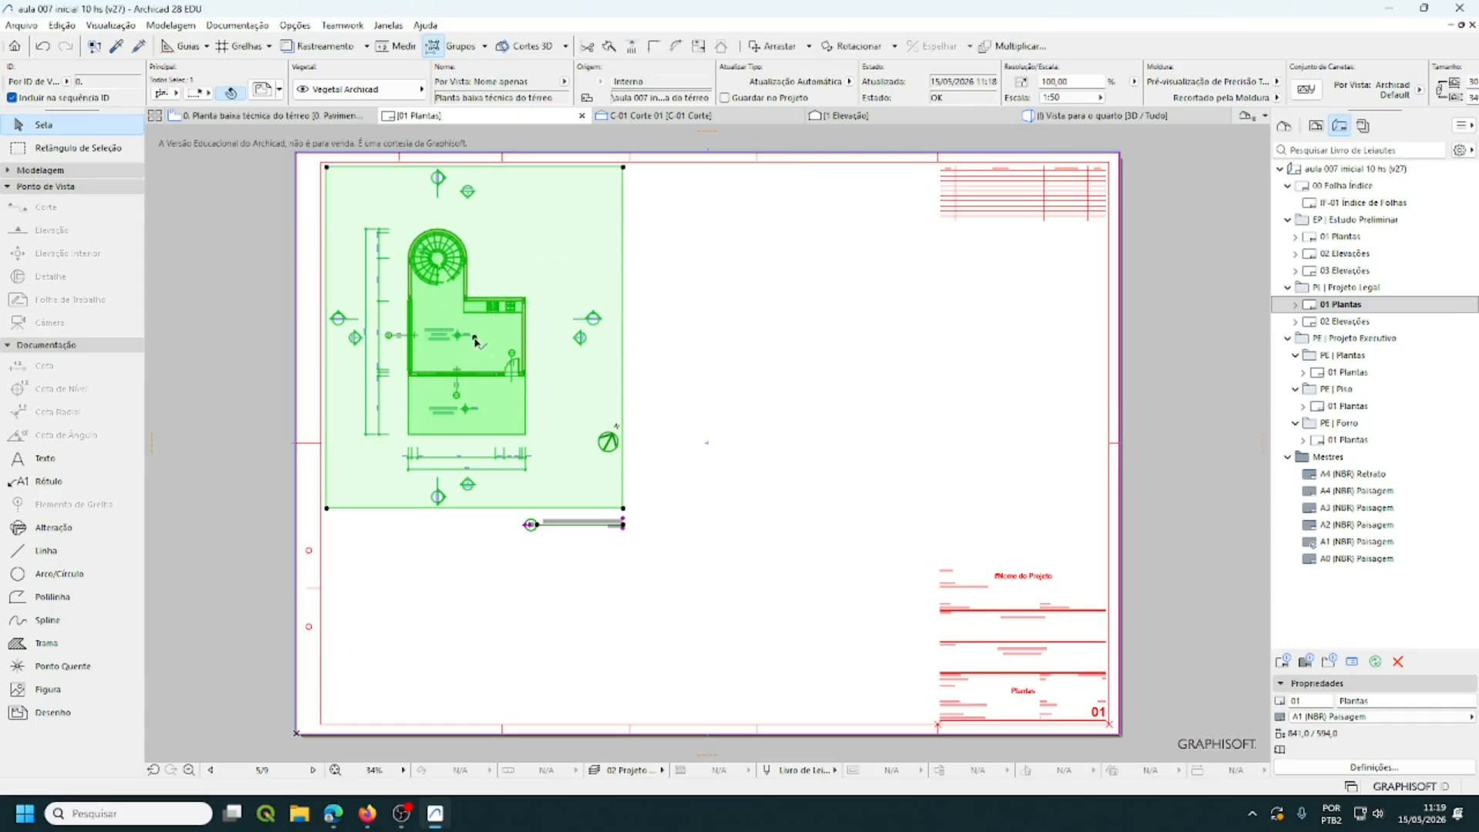
left_click(475, 340)
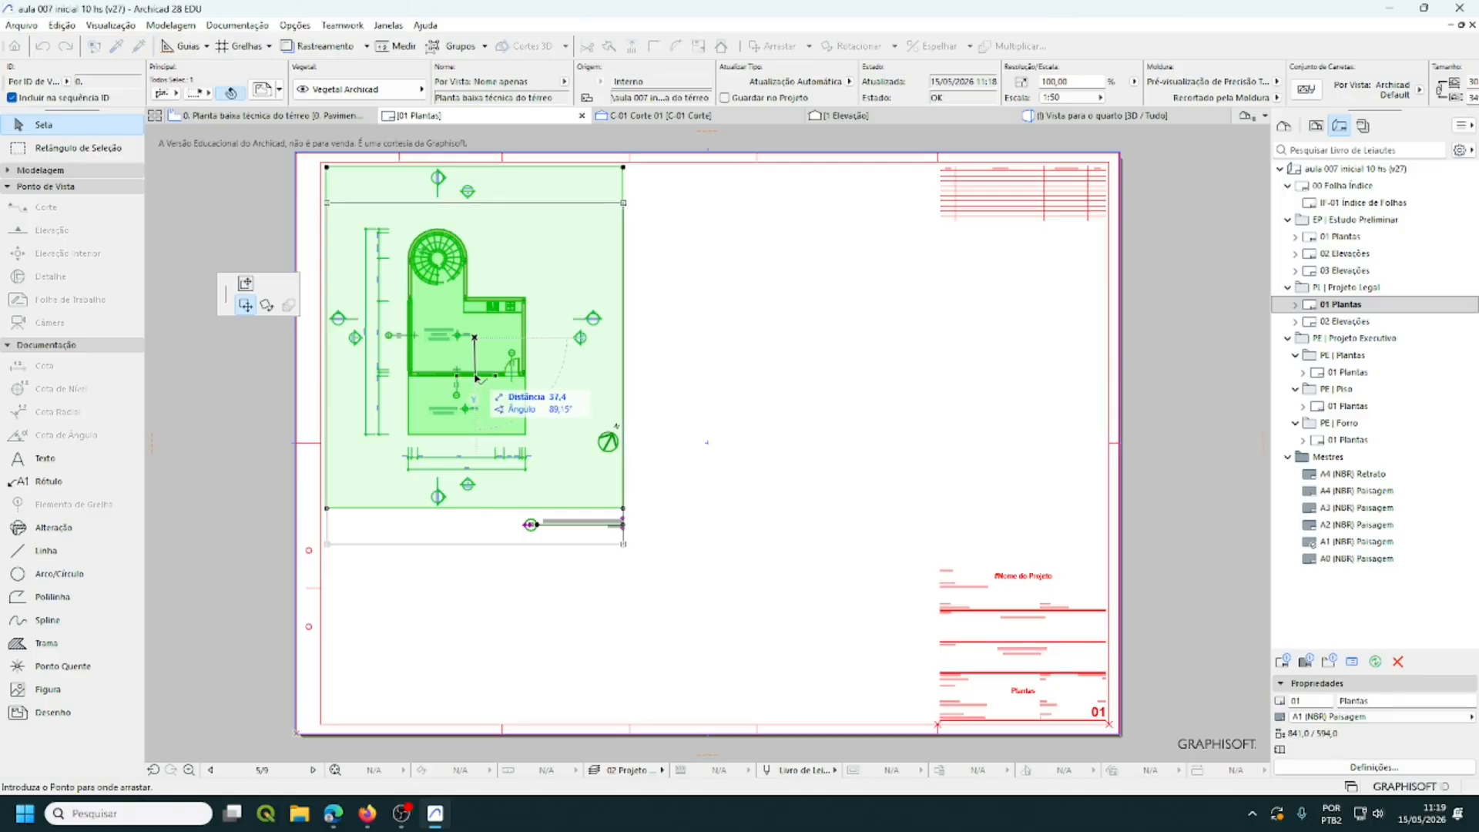
key("Escape")
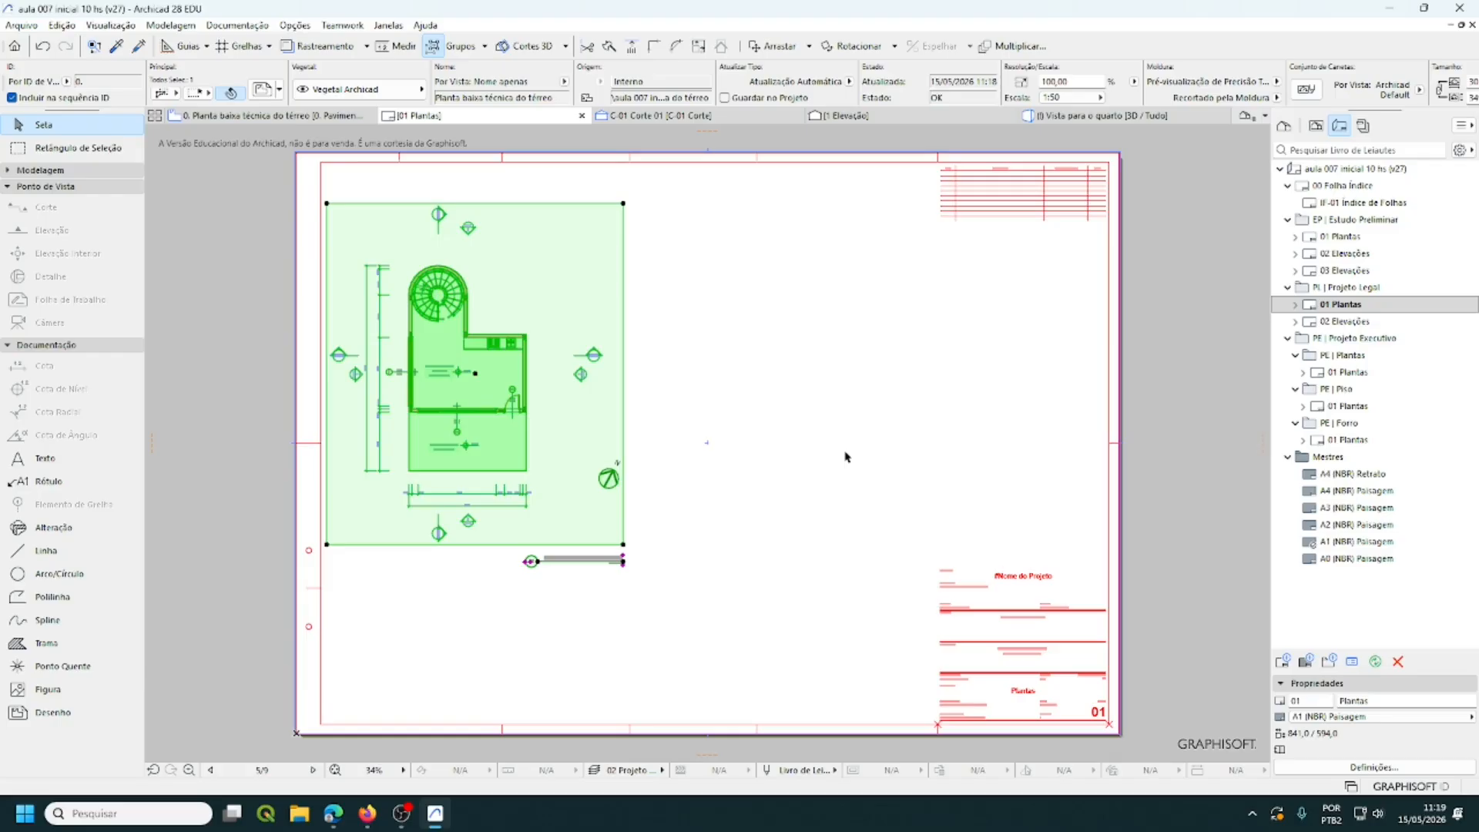
left_click(714, 457)
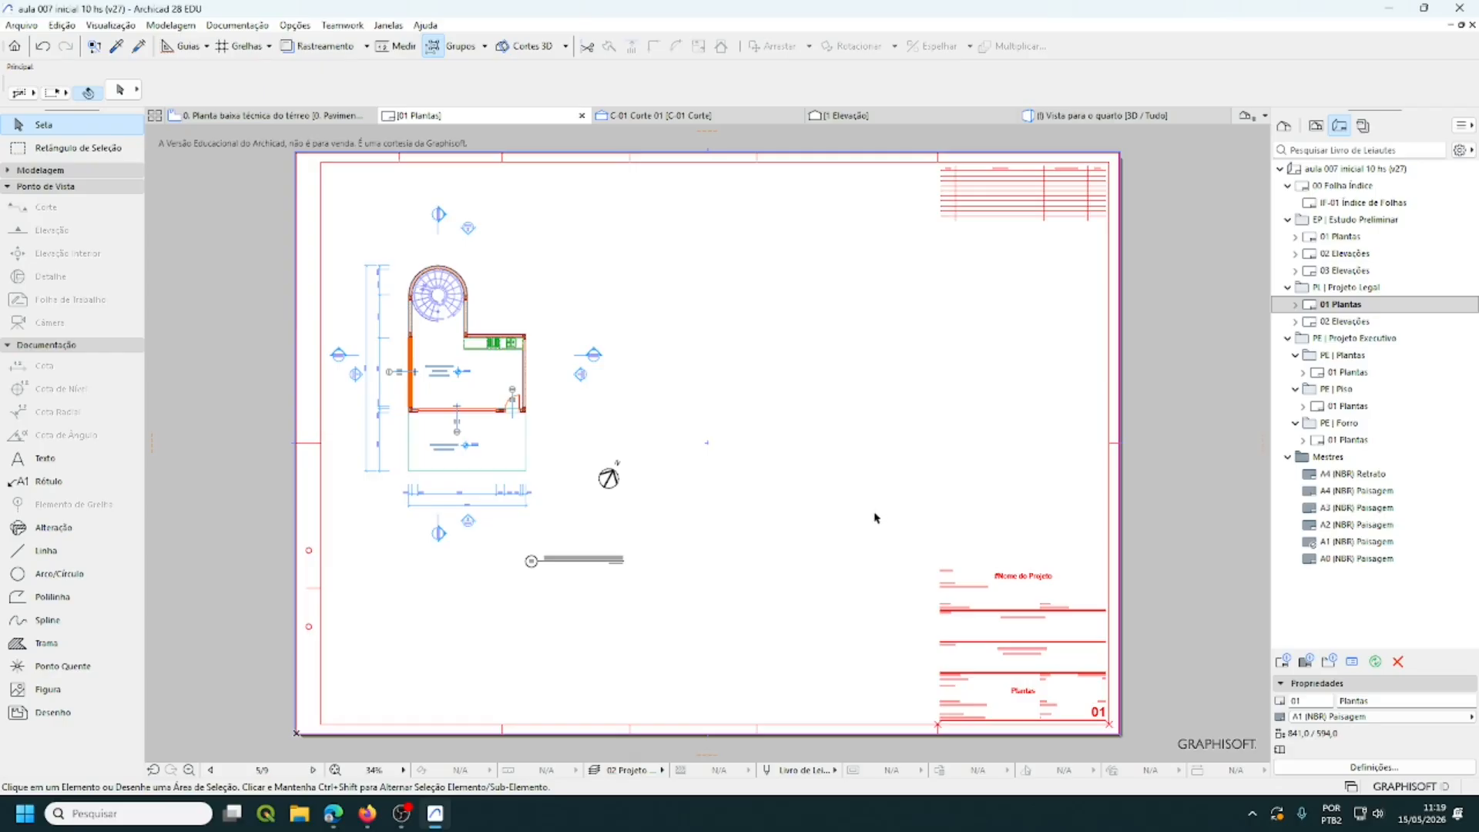
left_click(583, 438)
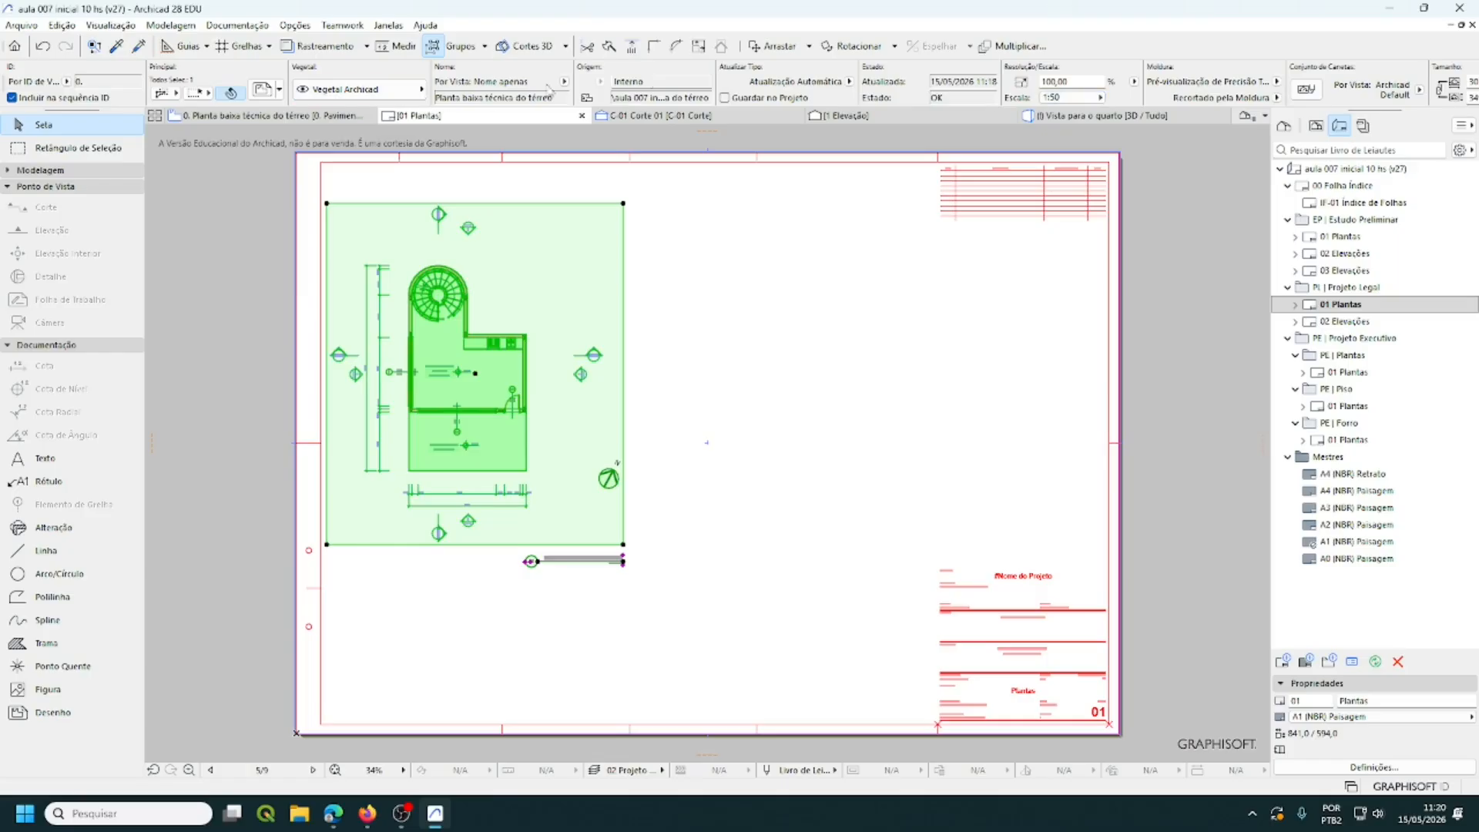
scroll(791, 88, "down", 3)
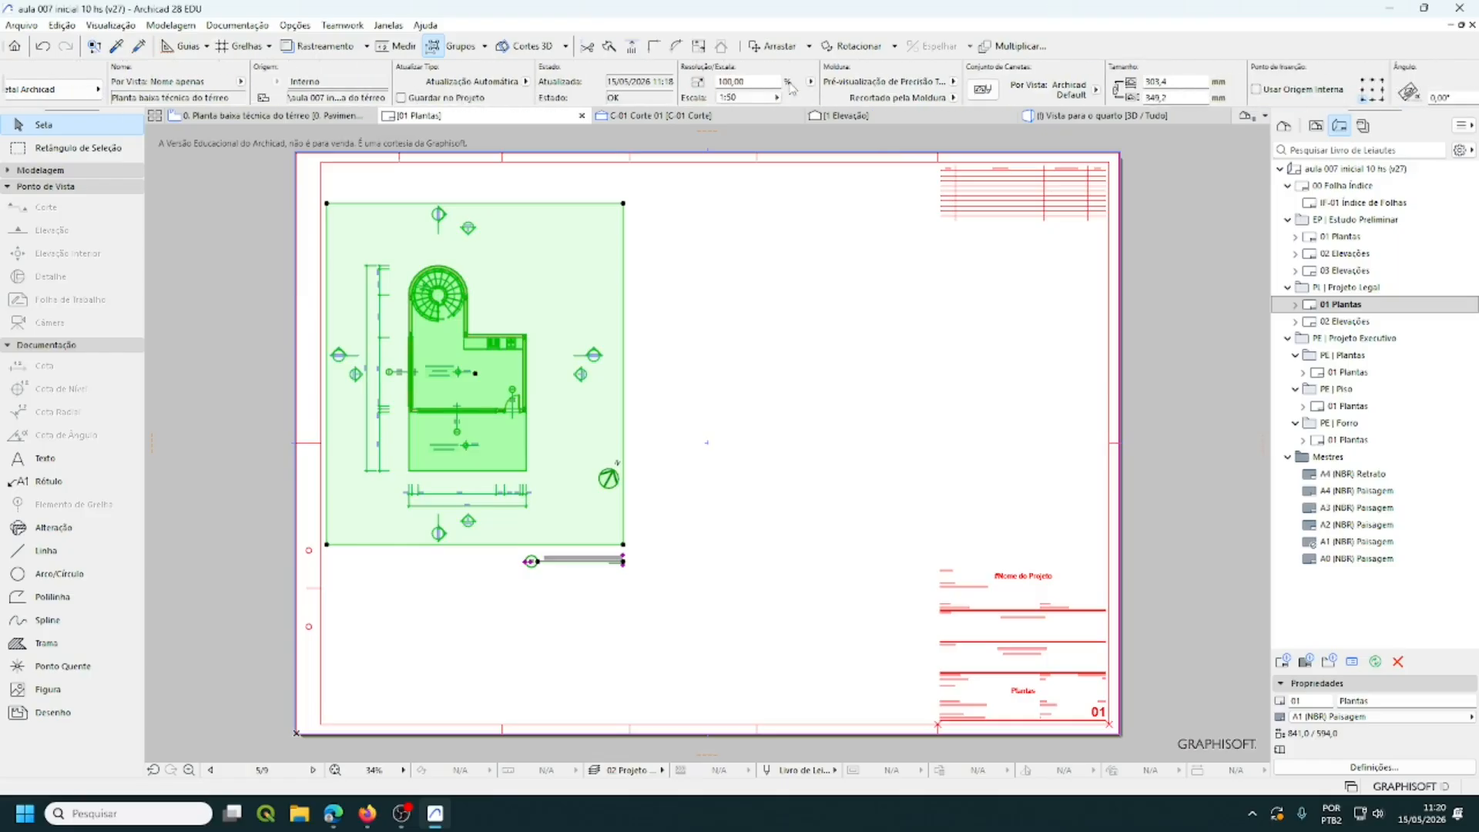
scroll(791, 88, "down", 3)
scroll(794, 85, "down", 3)
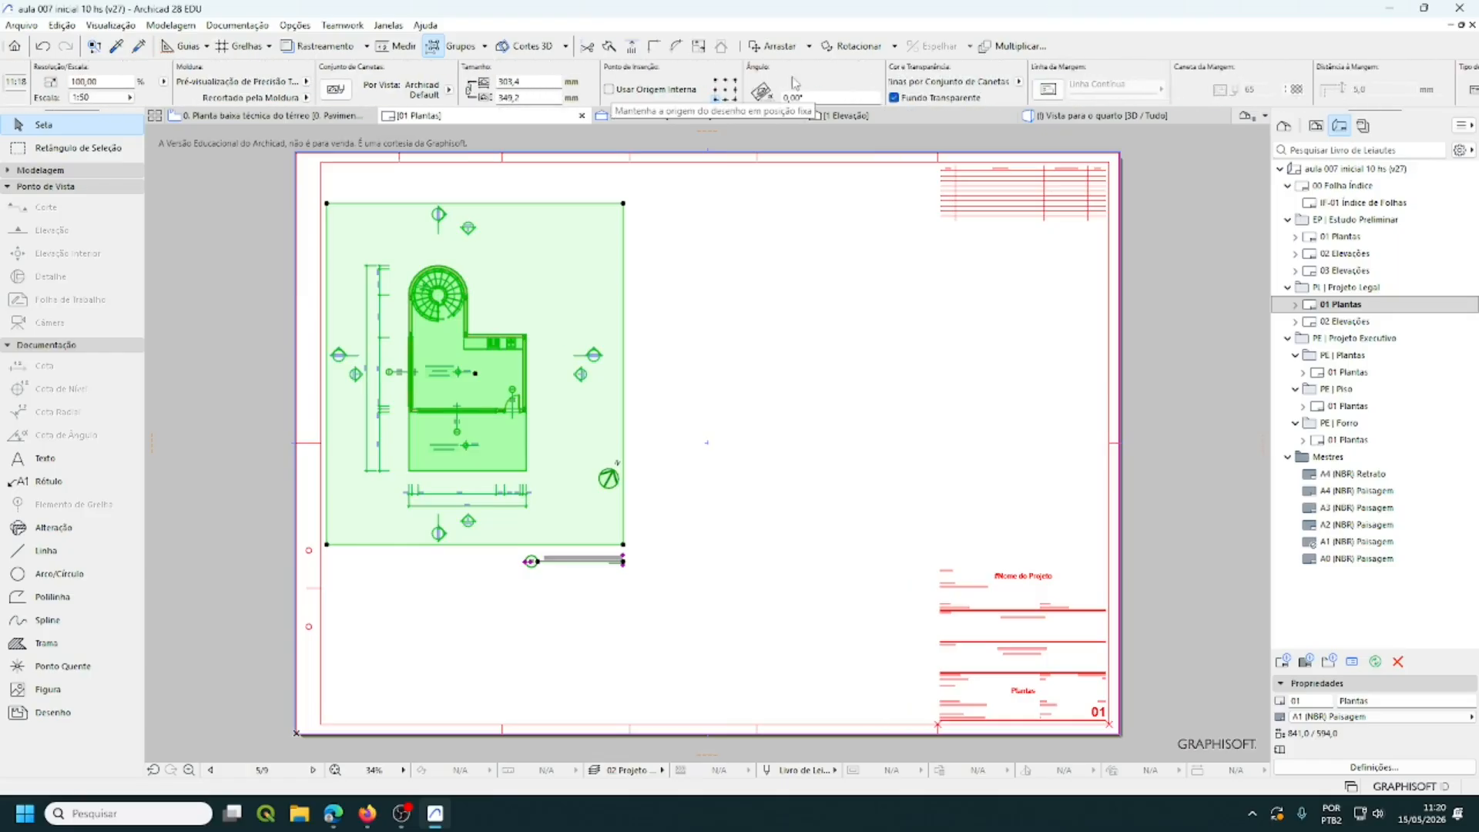
scroll(796, 84, "down", 2)
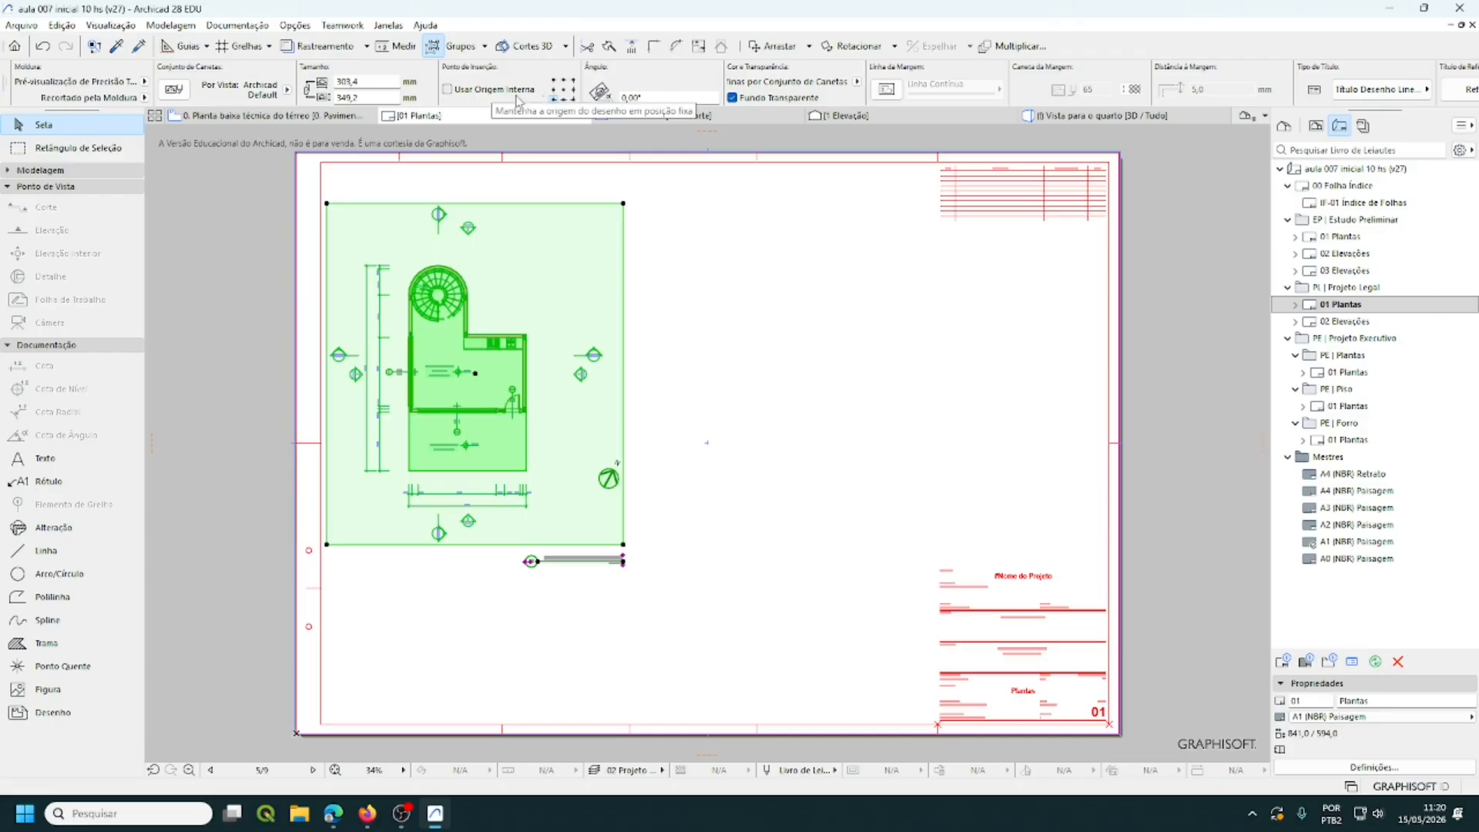
left_click(856, 82)
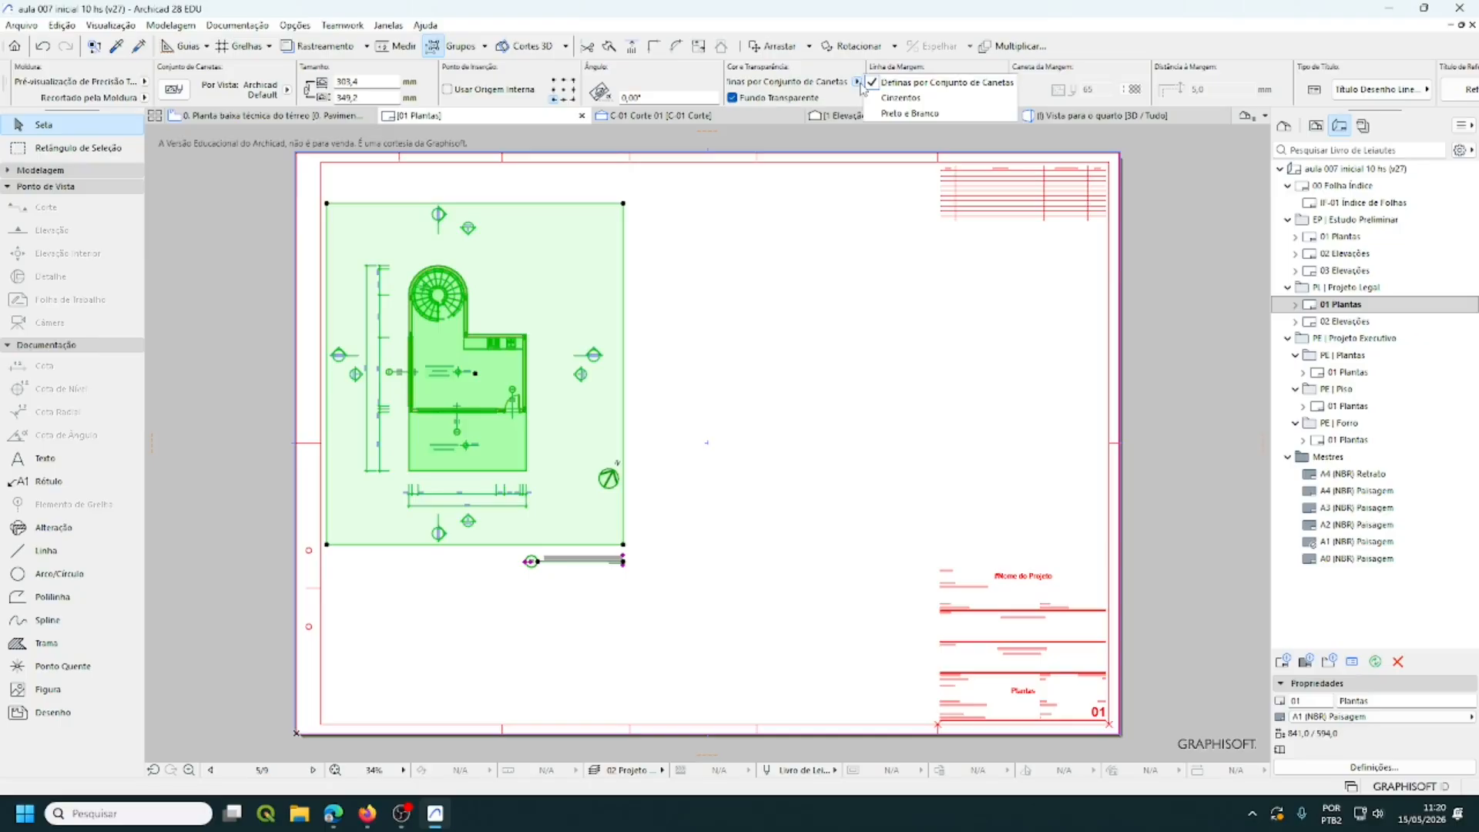
left_click(896, 115)
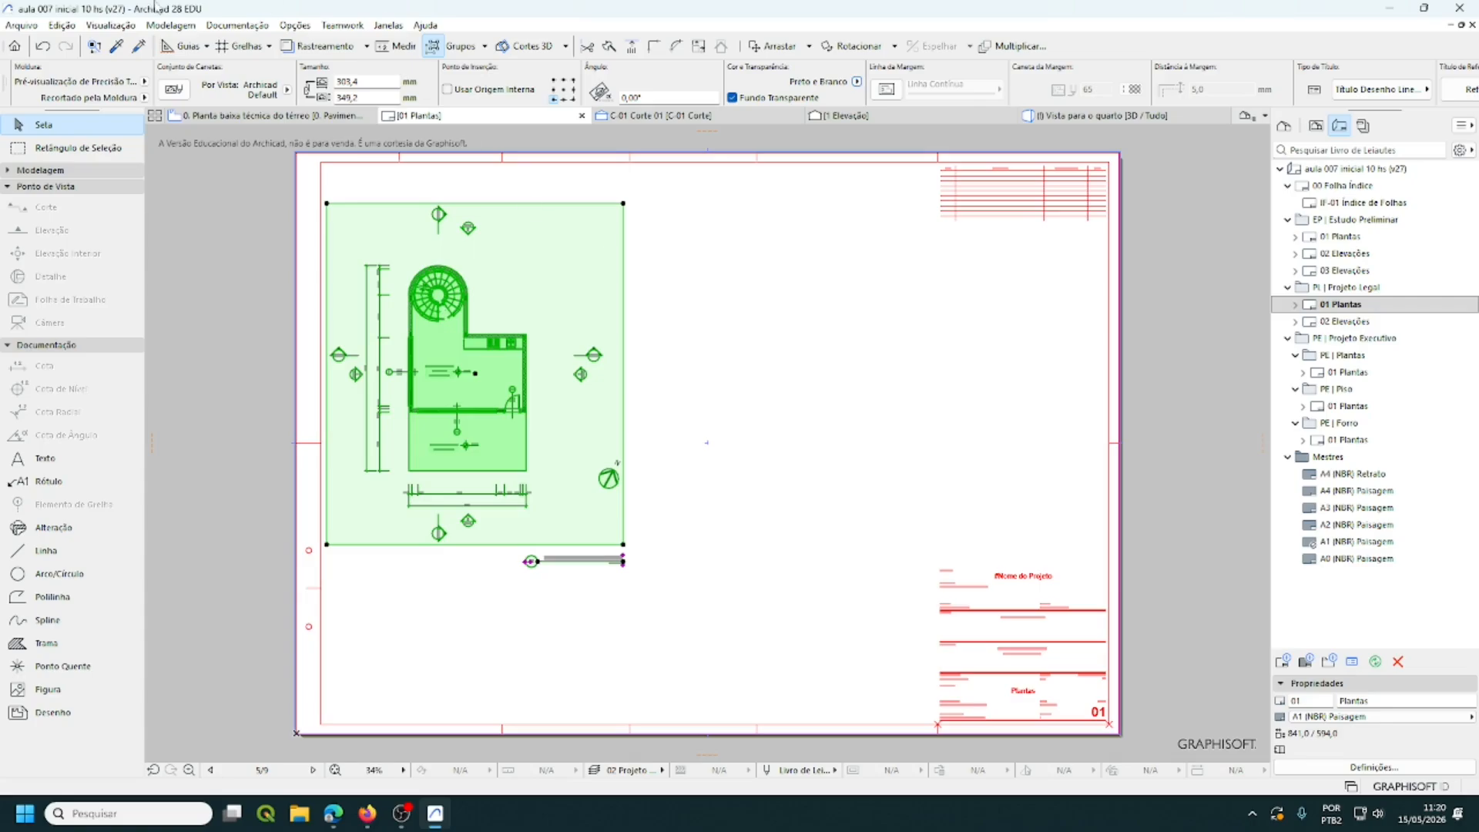
scroll(693, 87, "up", 5)
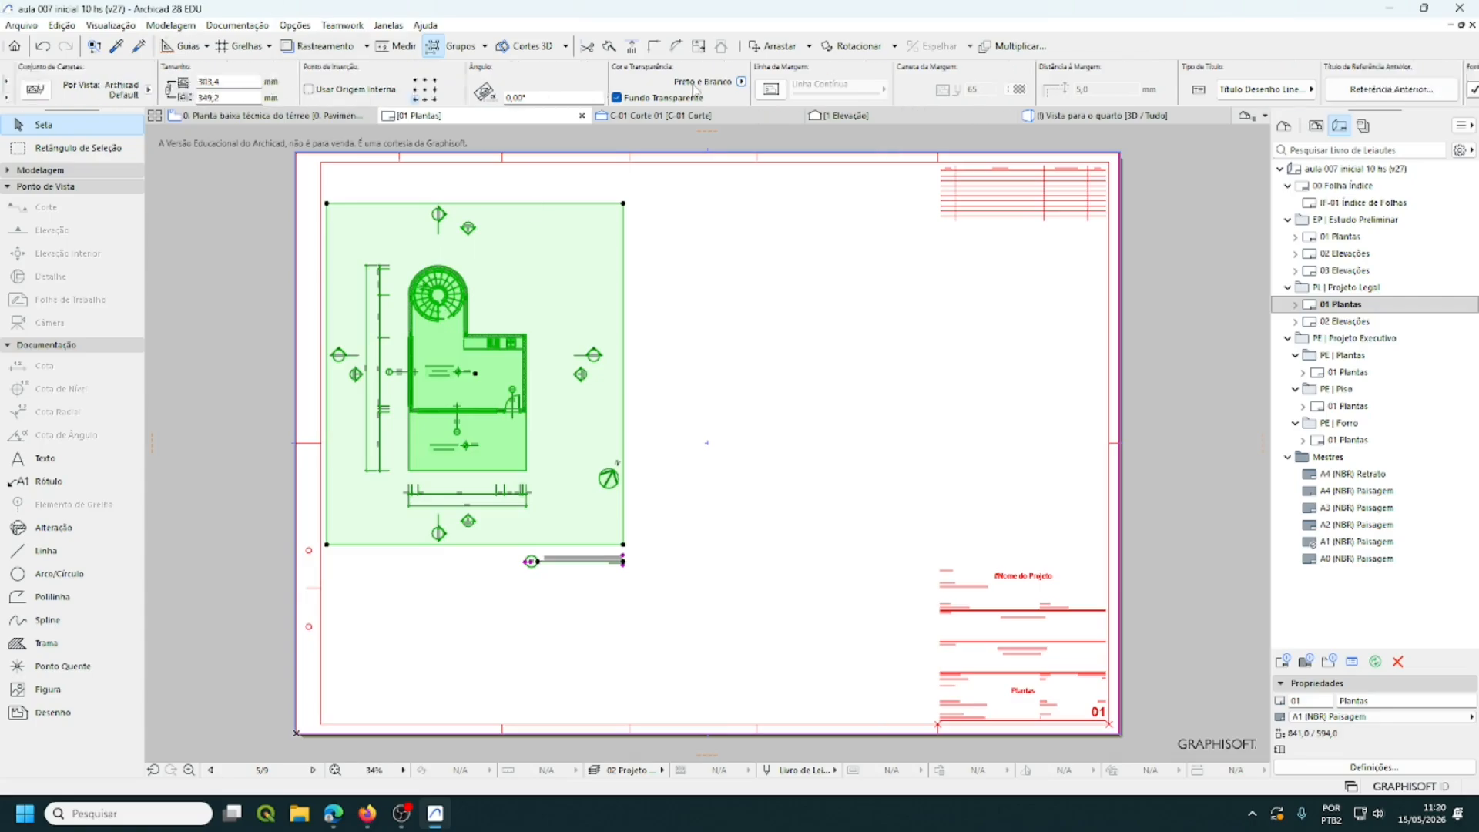
scroll(693, 84, "up", 3)
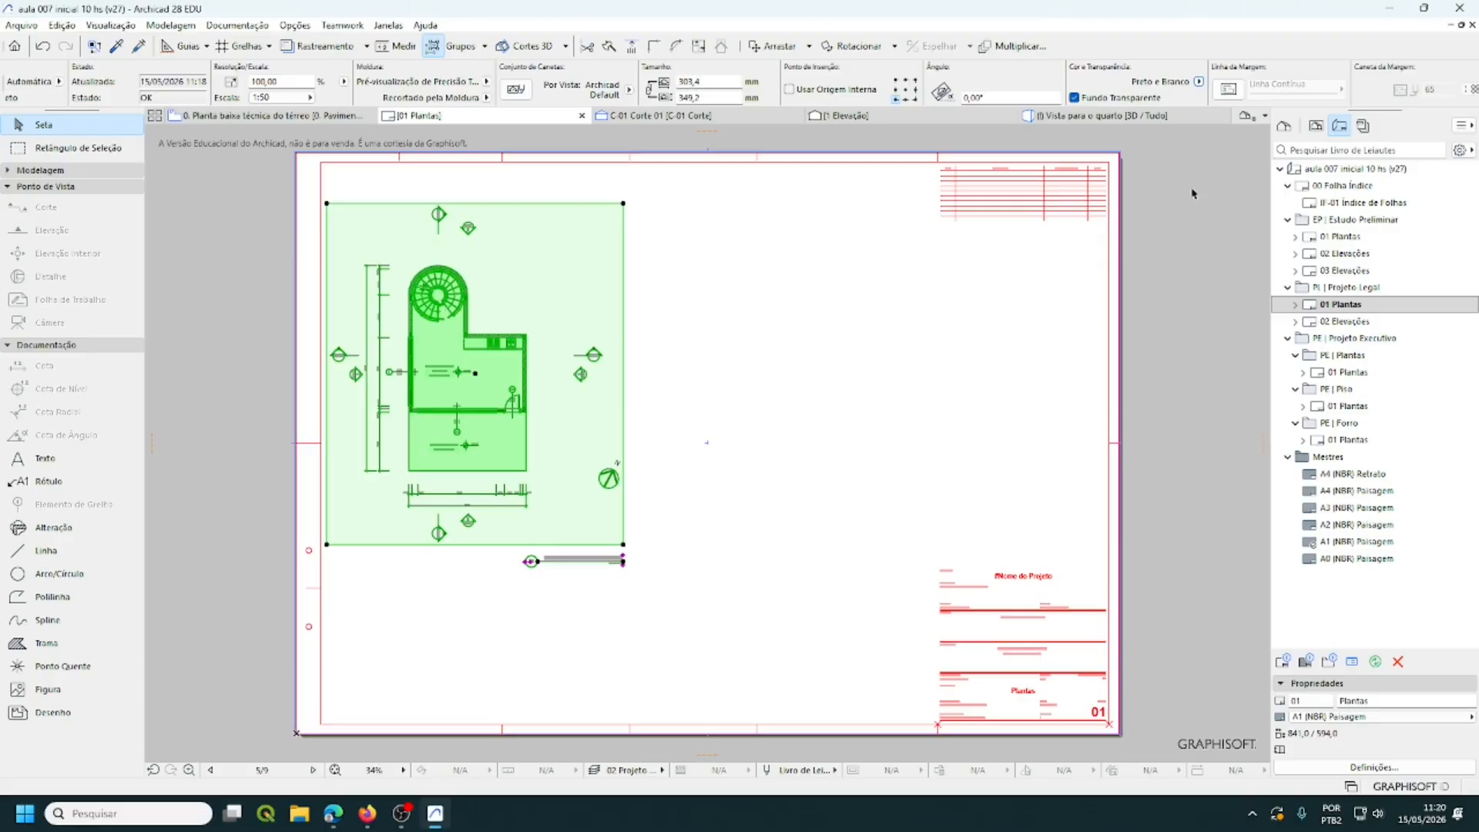
scroll(886, 87, "up", 1)
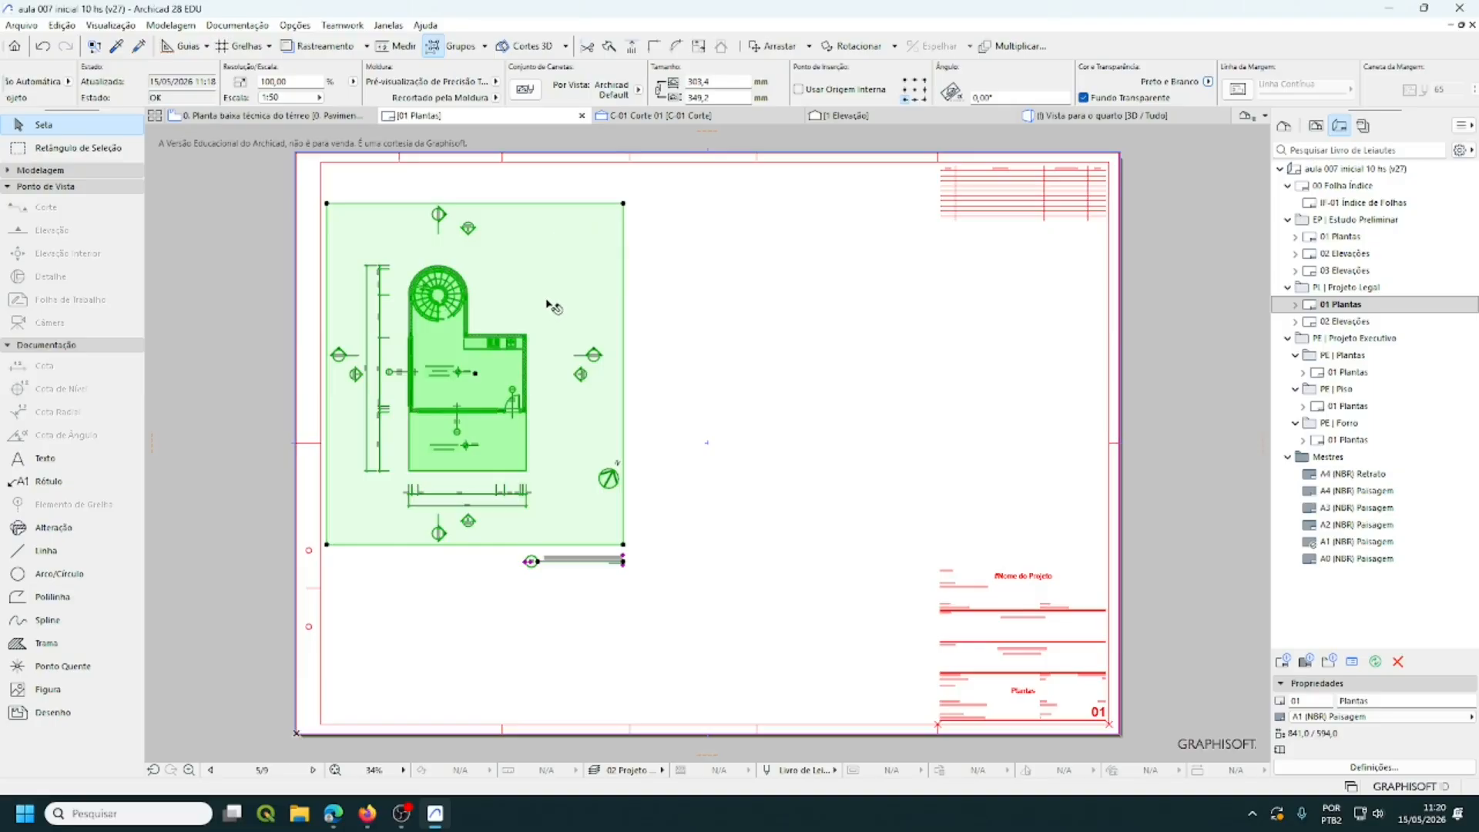
left_click(789, 310)
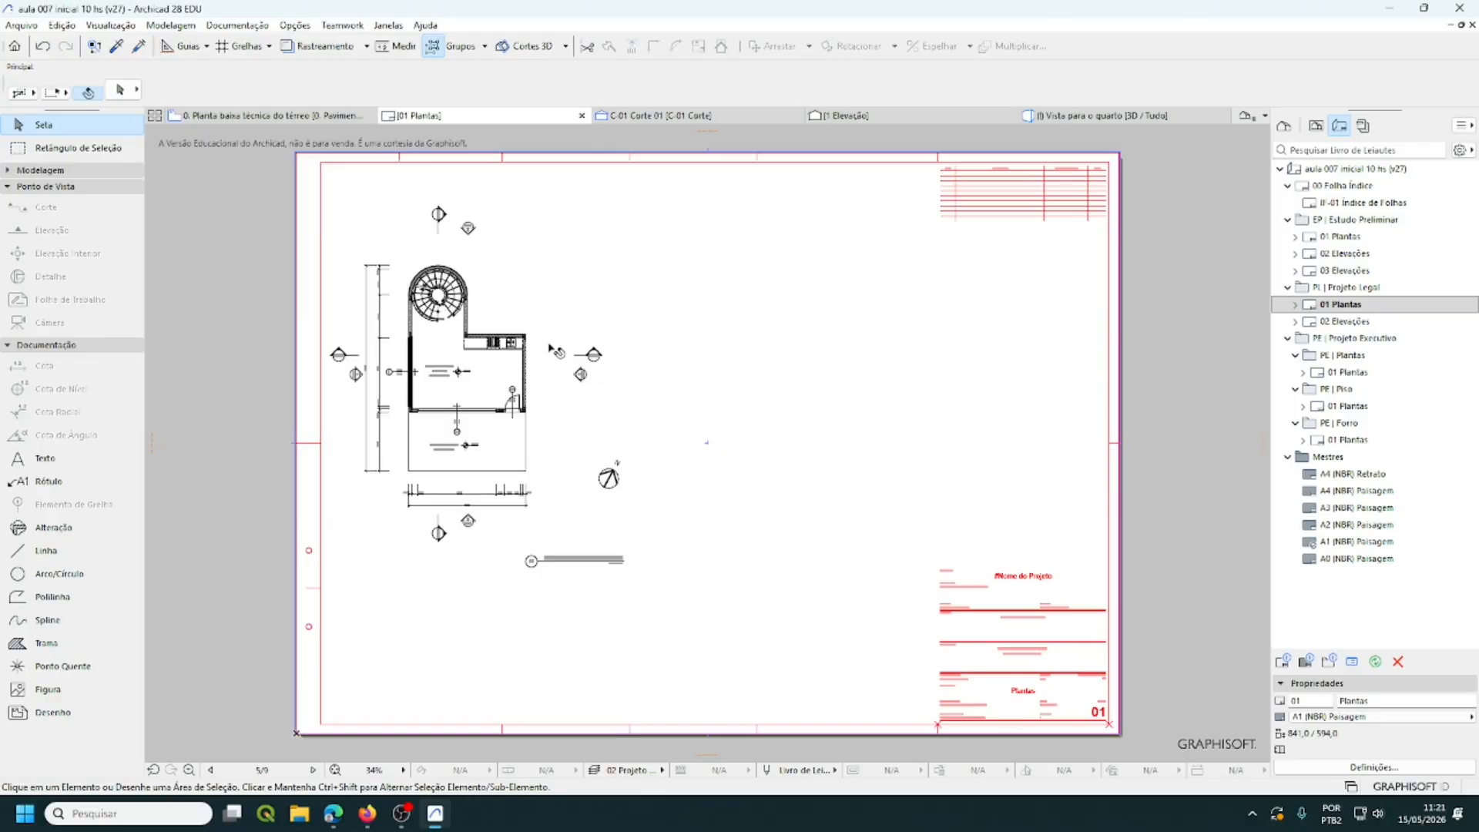
- Briefly select the placed plan drawing, then switch the Navigator to the View Map
left_click(584, 343)
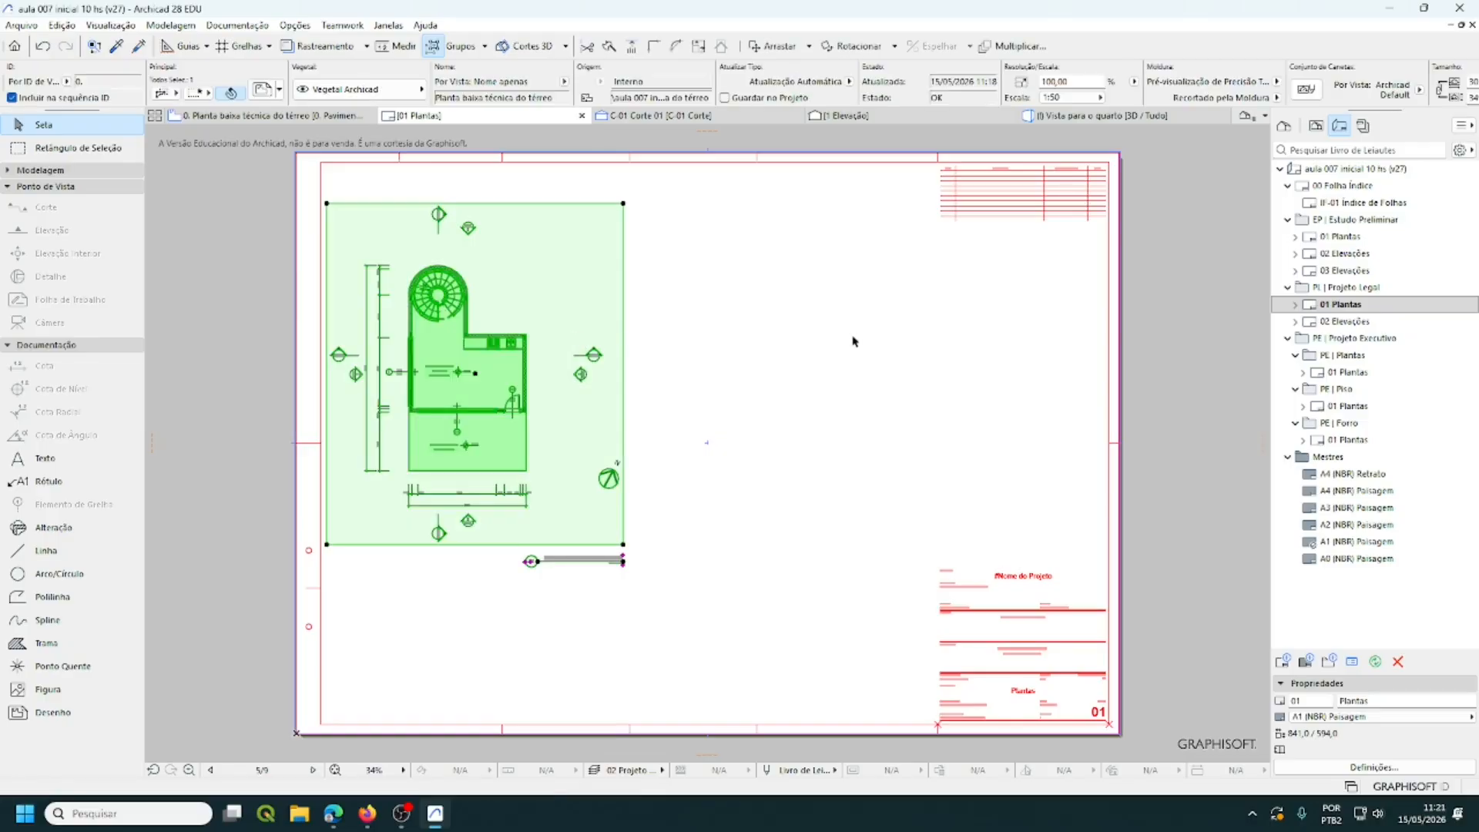
left_click(830, 354)
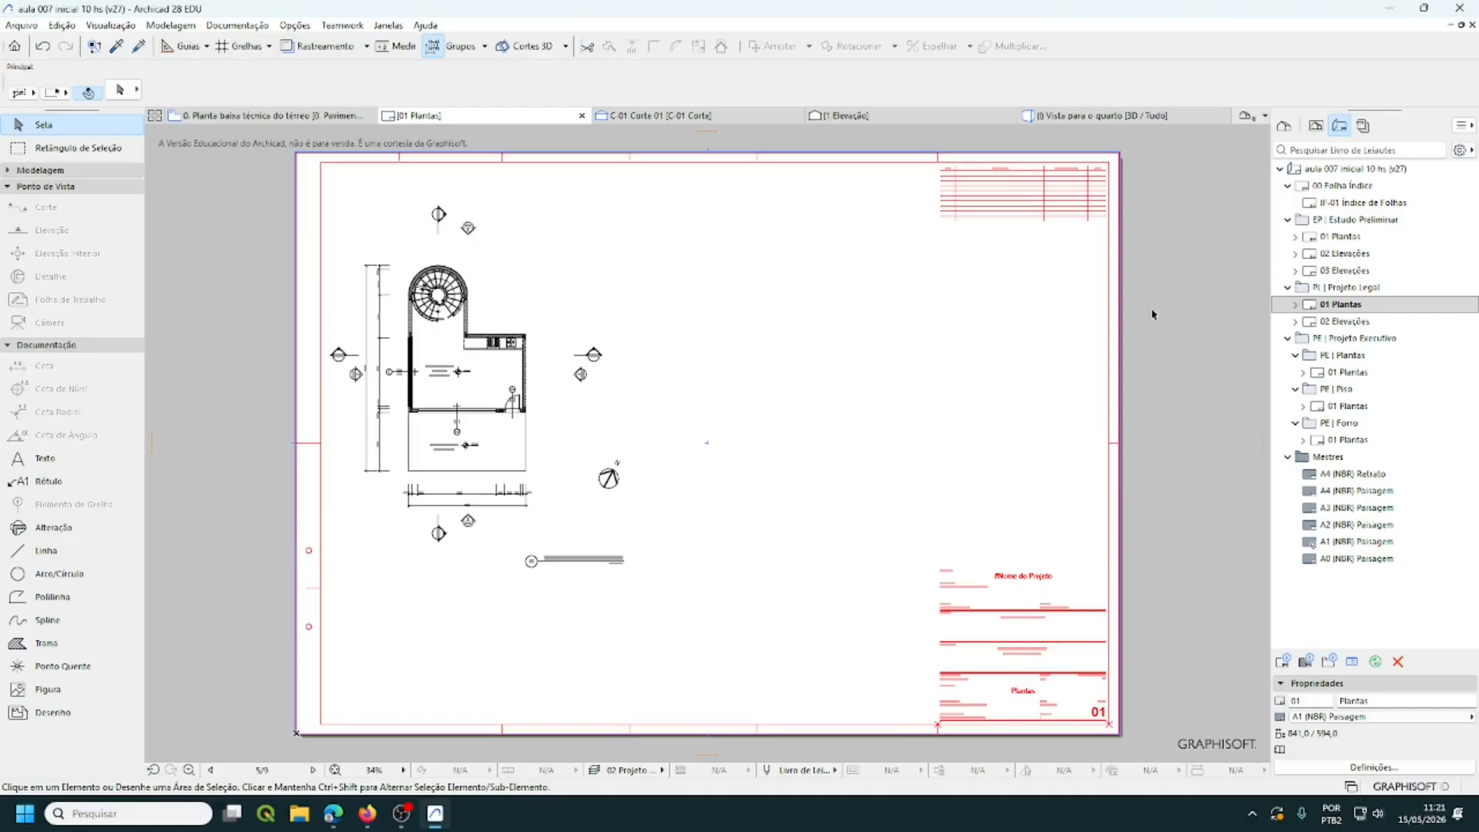
left_click(1316, 126)
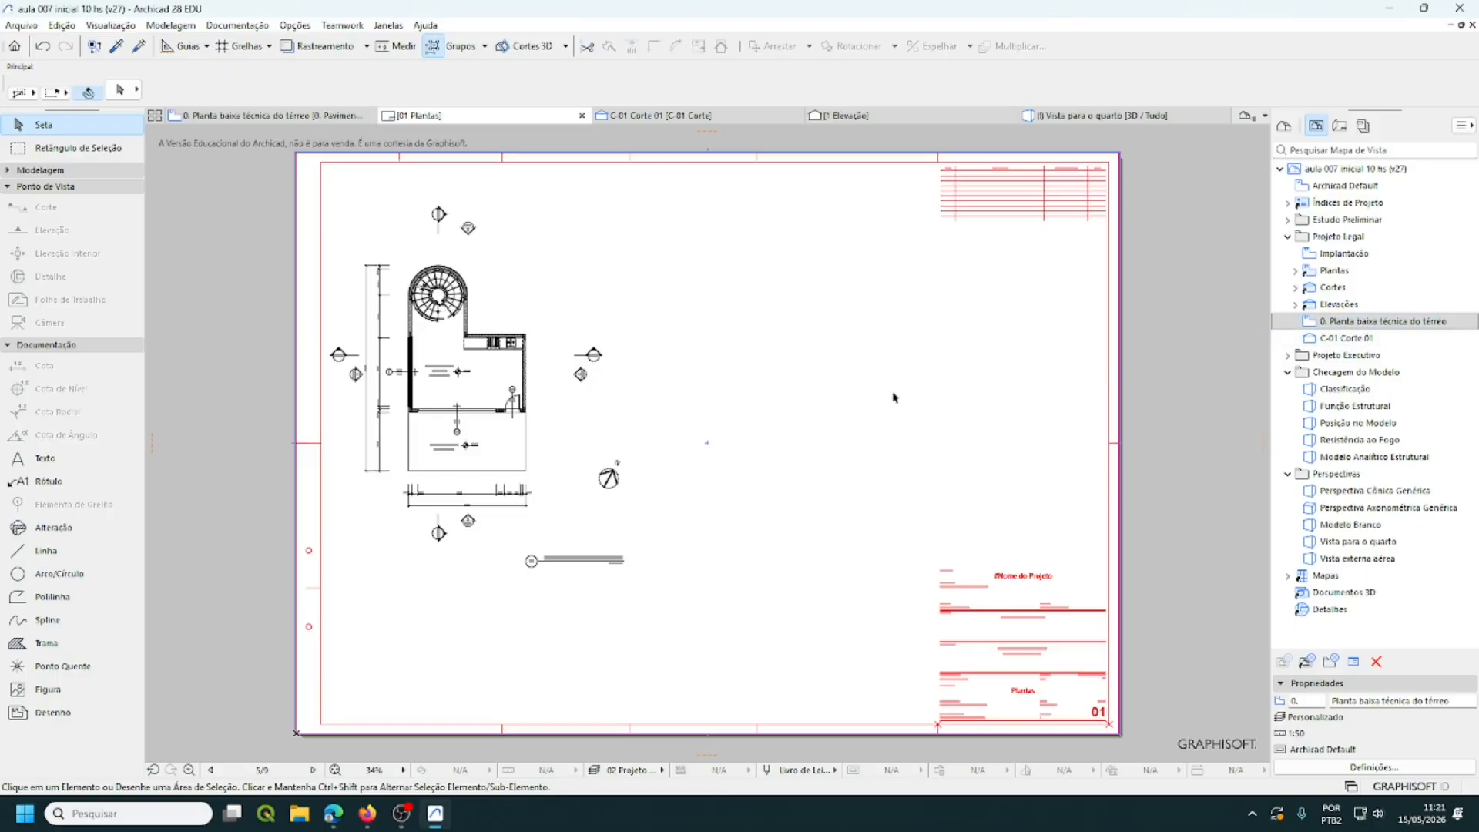
- Leave the plan drawing's Cor e Transparência on black and white, then return to the View Map
left_click(568, 441)
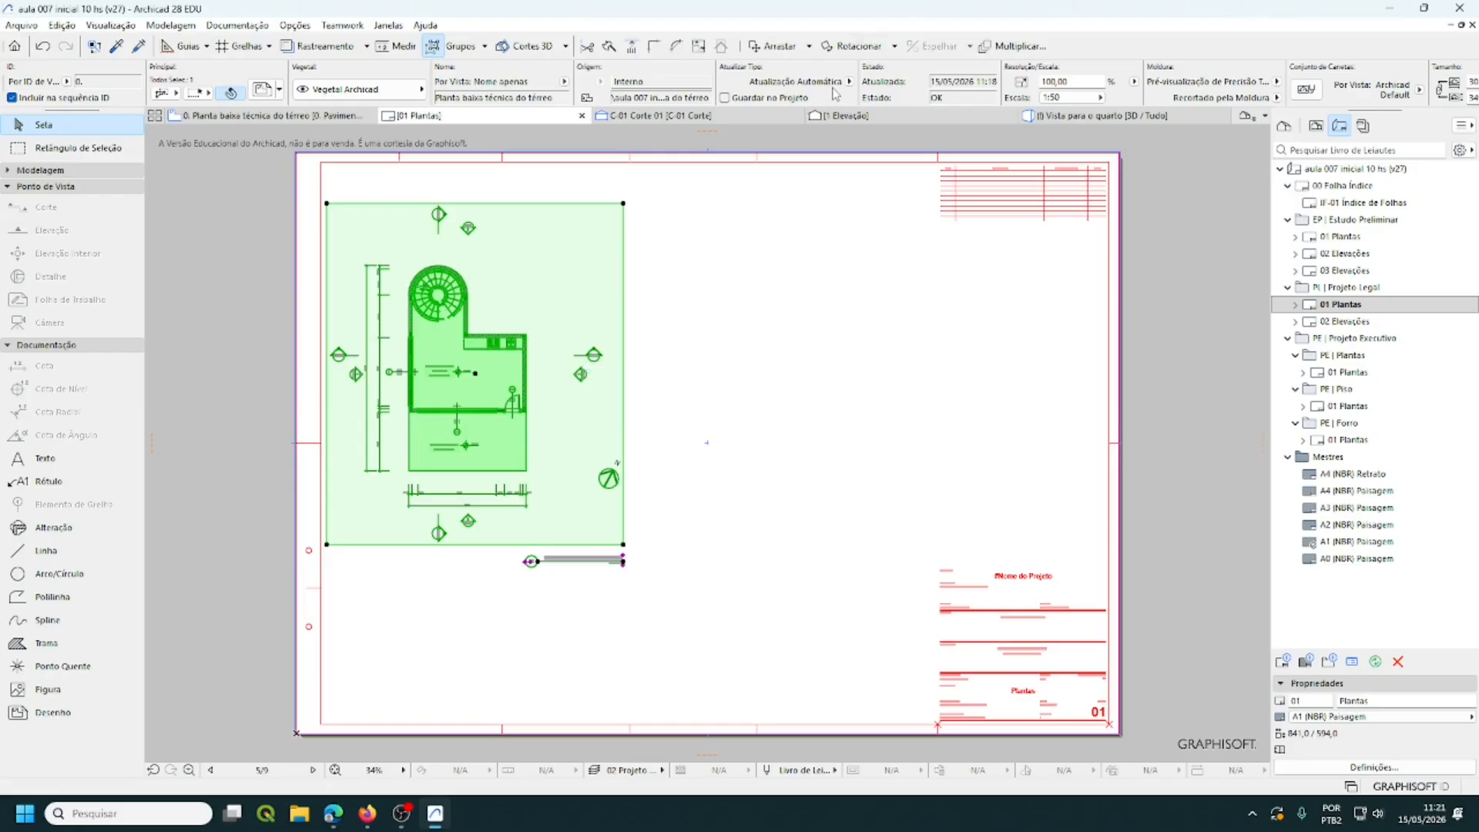
scroll(837, 92, "down", 3)
scroll(837, 93, "down", 4)
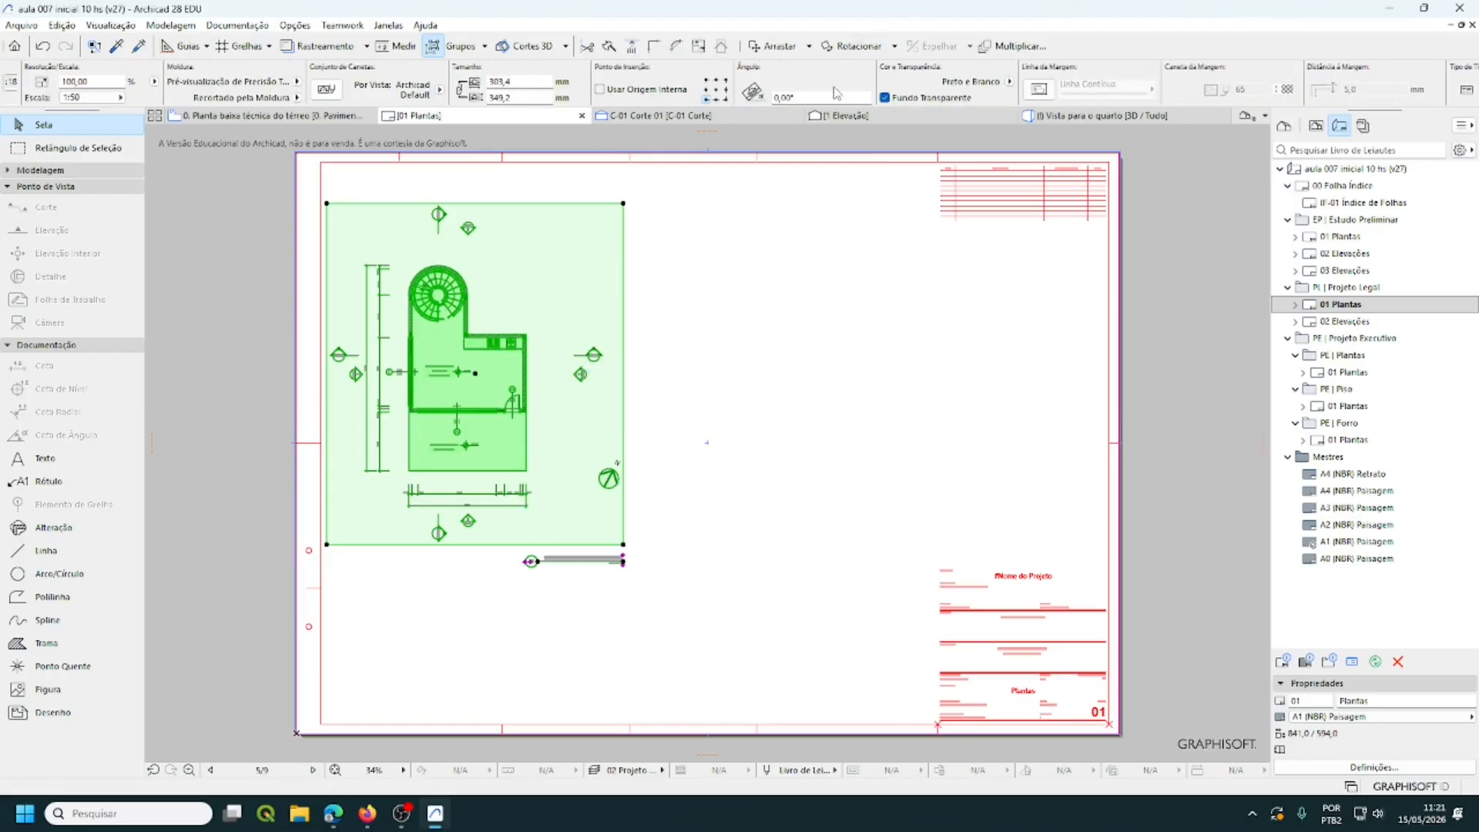
scroll(837, 93, "up", 2)
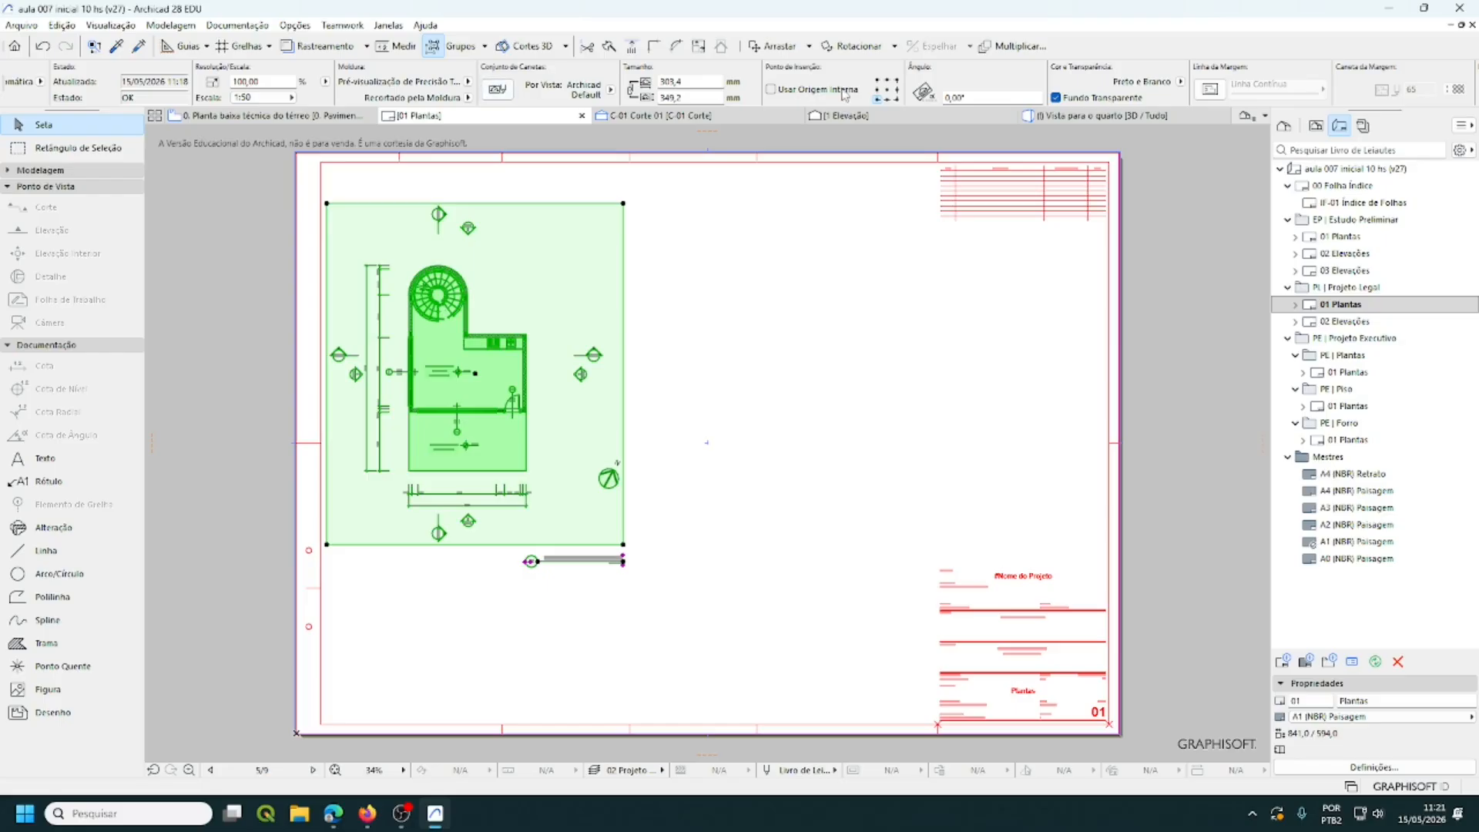
scroll(845, 94, "down", 4)
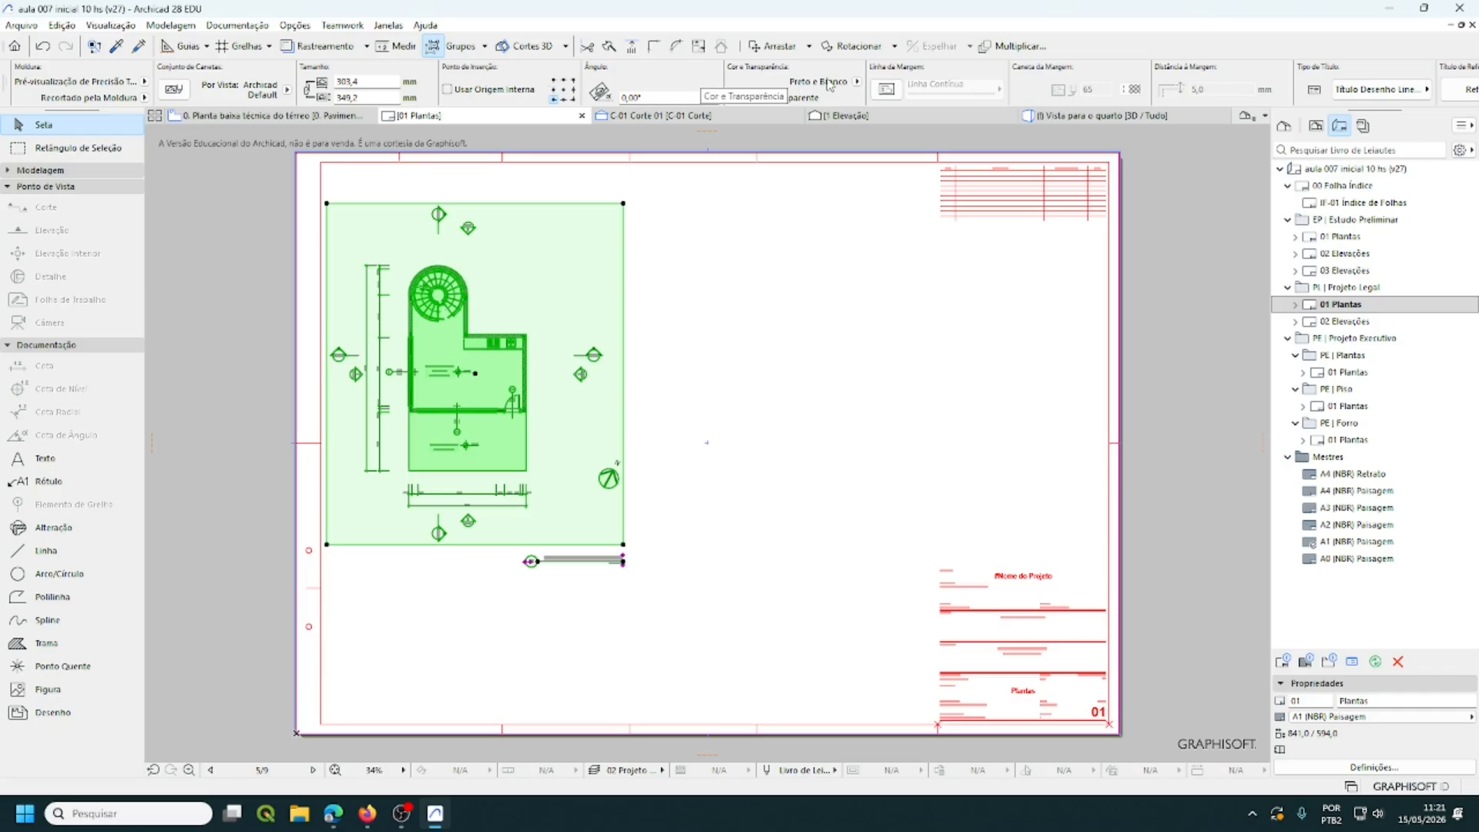
left_click(857, 83)
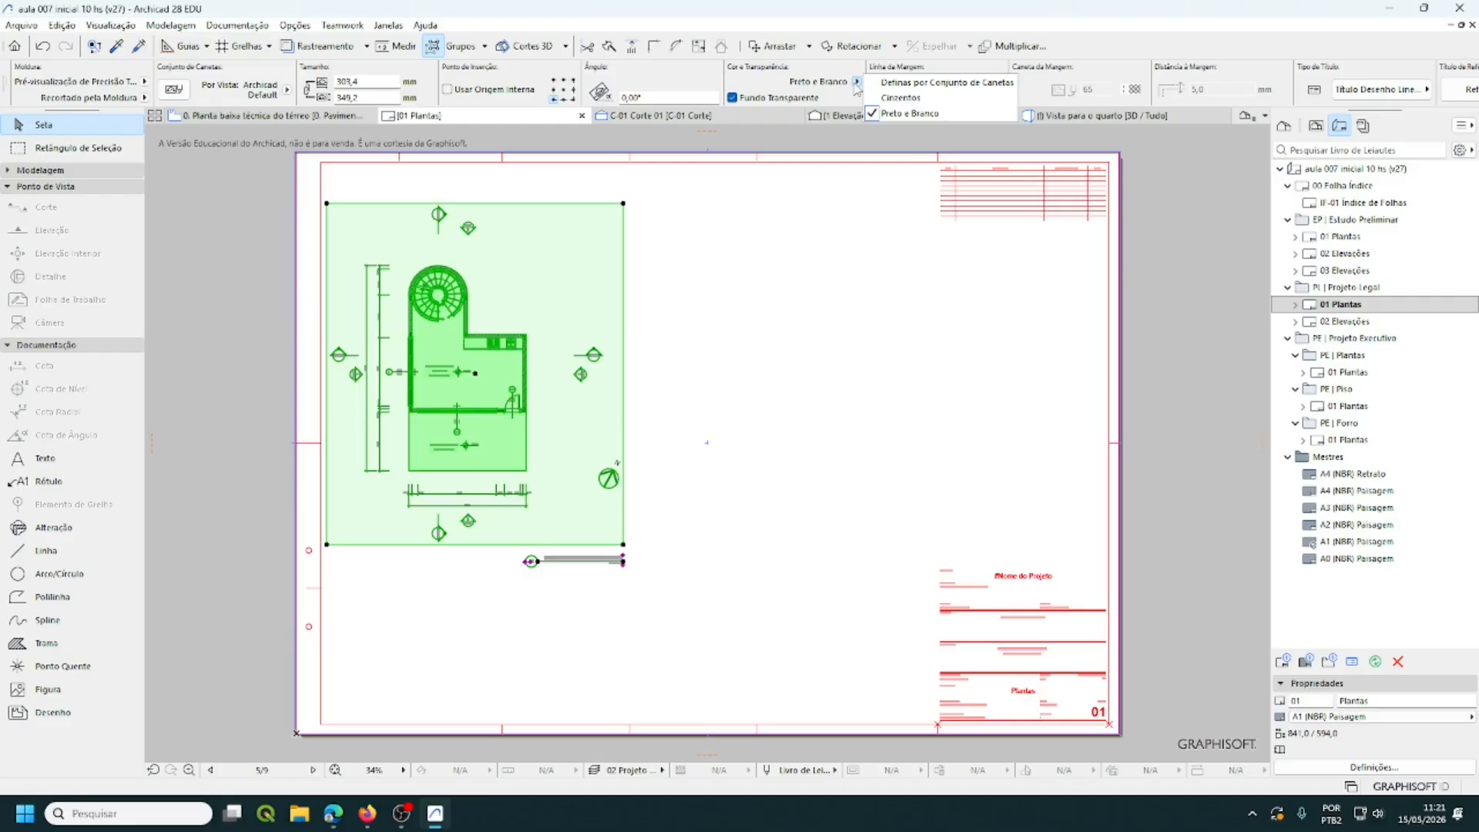
left_click(900, 113)
left_click(751, 295)
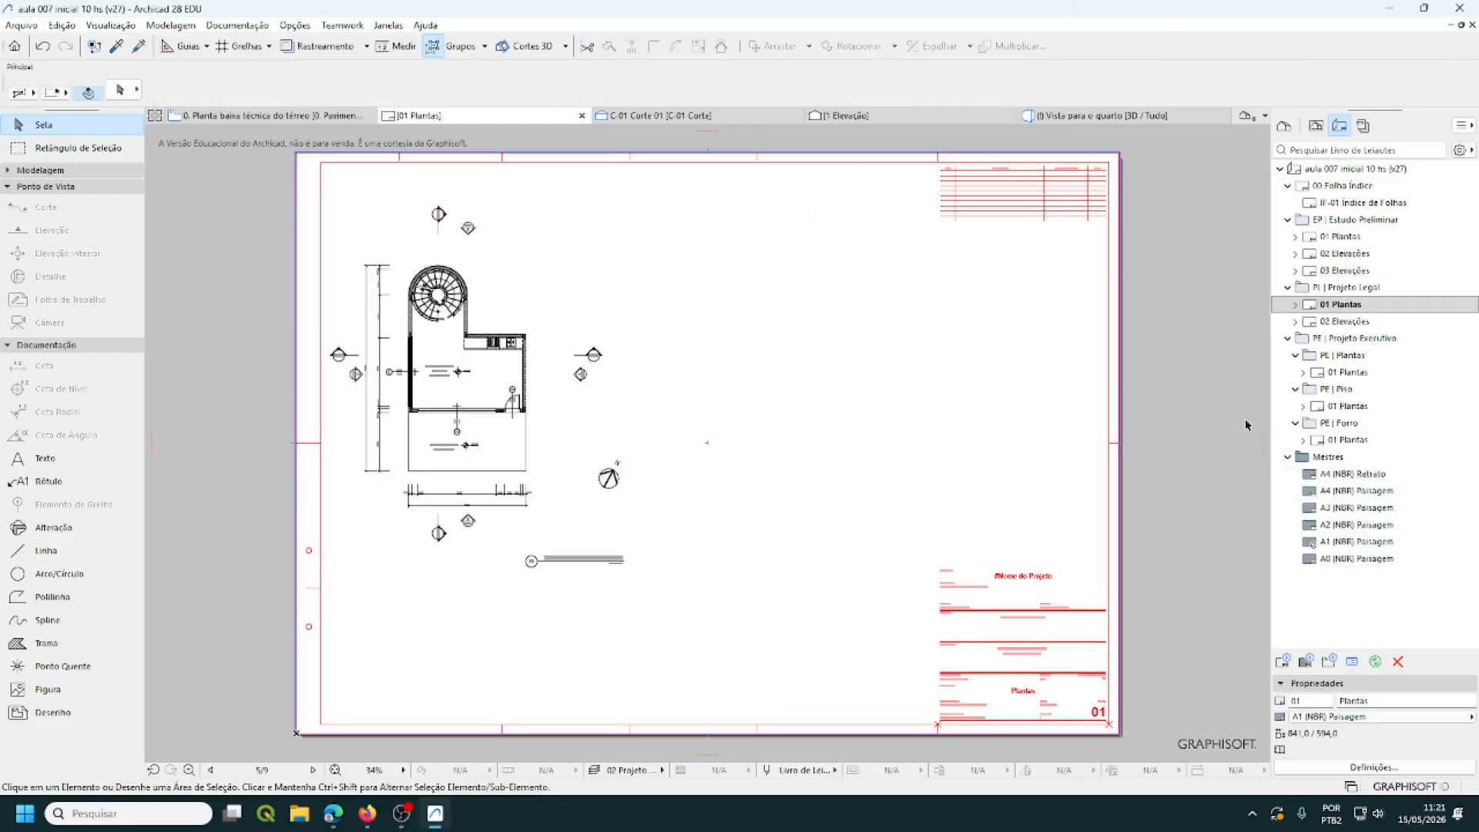
left_click(1316, 129)
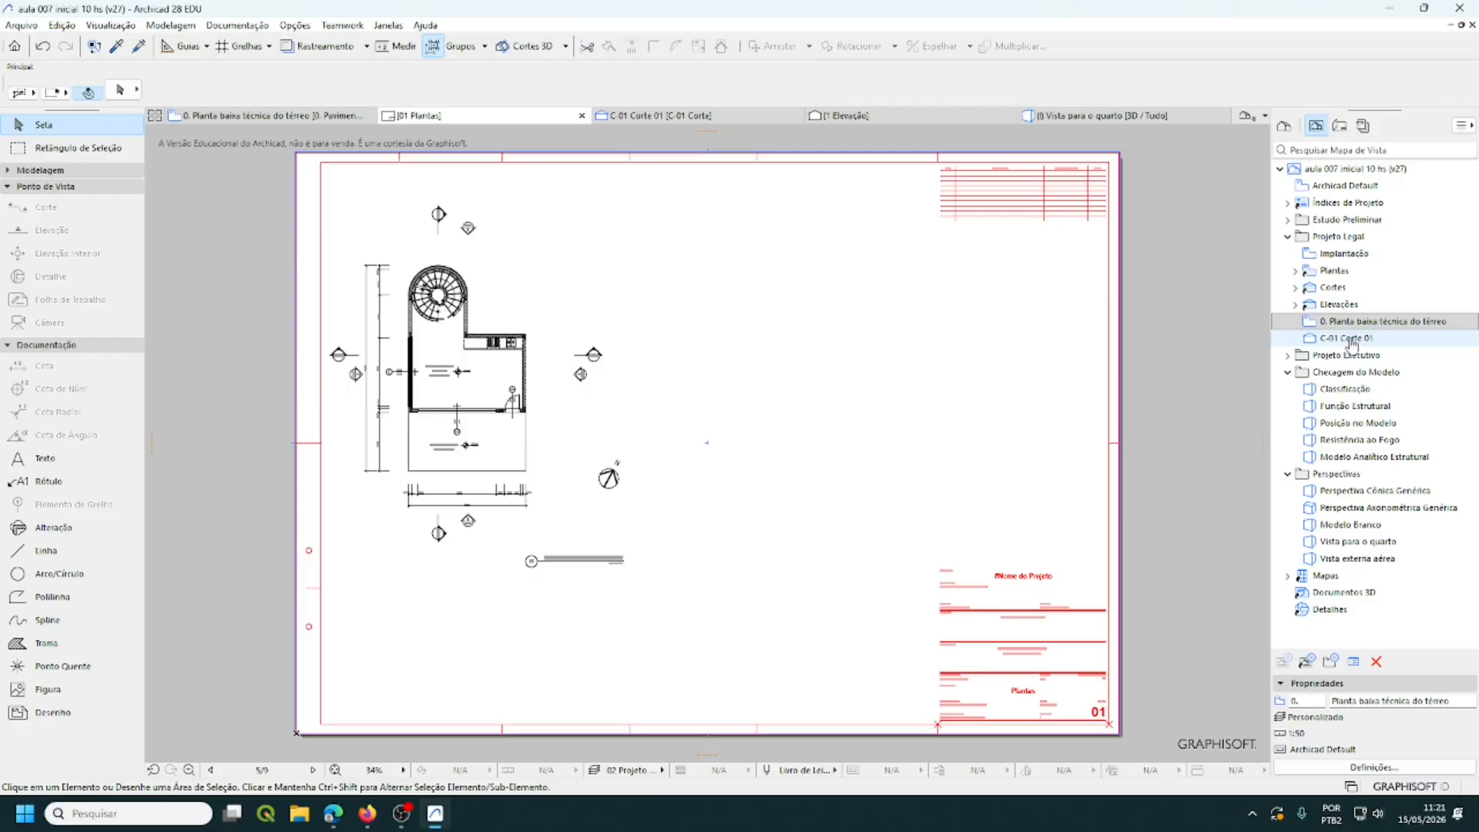
- Open section C-01 Corte 01 and zoom and pan to frame it
double_click(1352, 339)
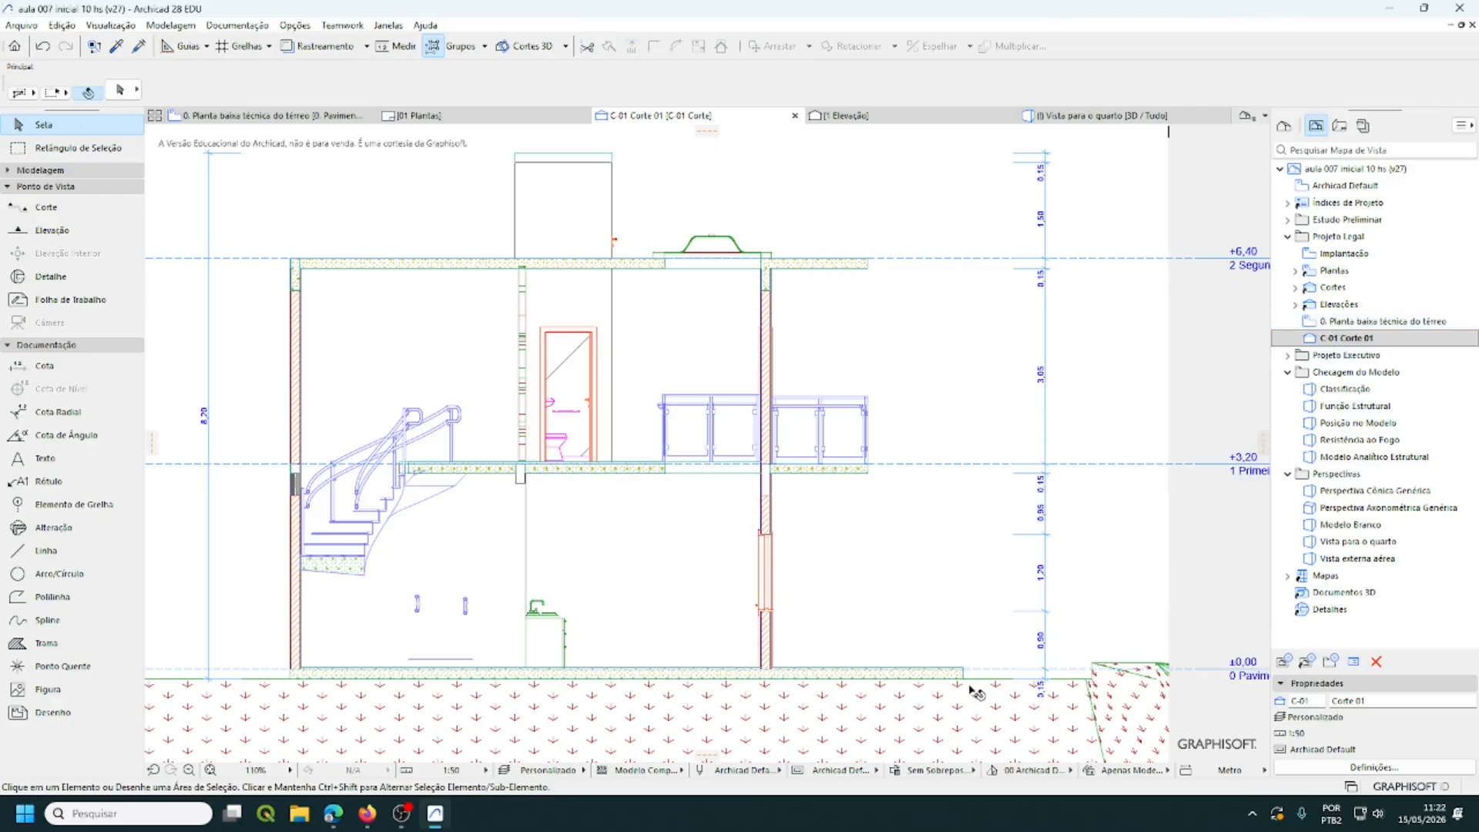
scroll(969, 695, "up", 4)
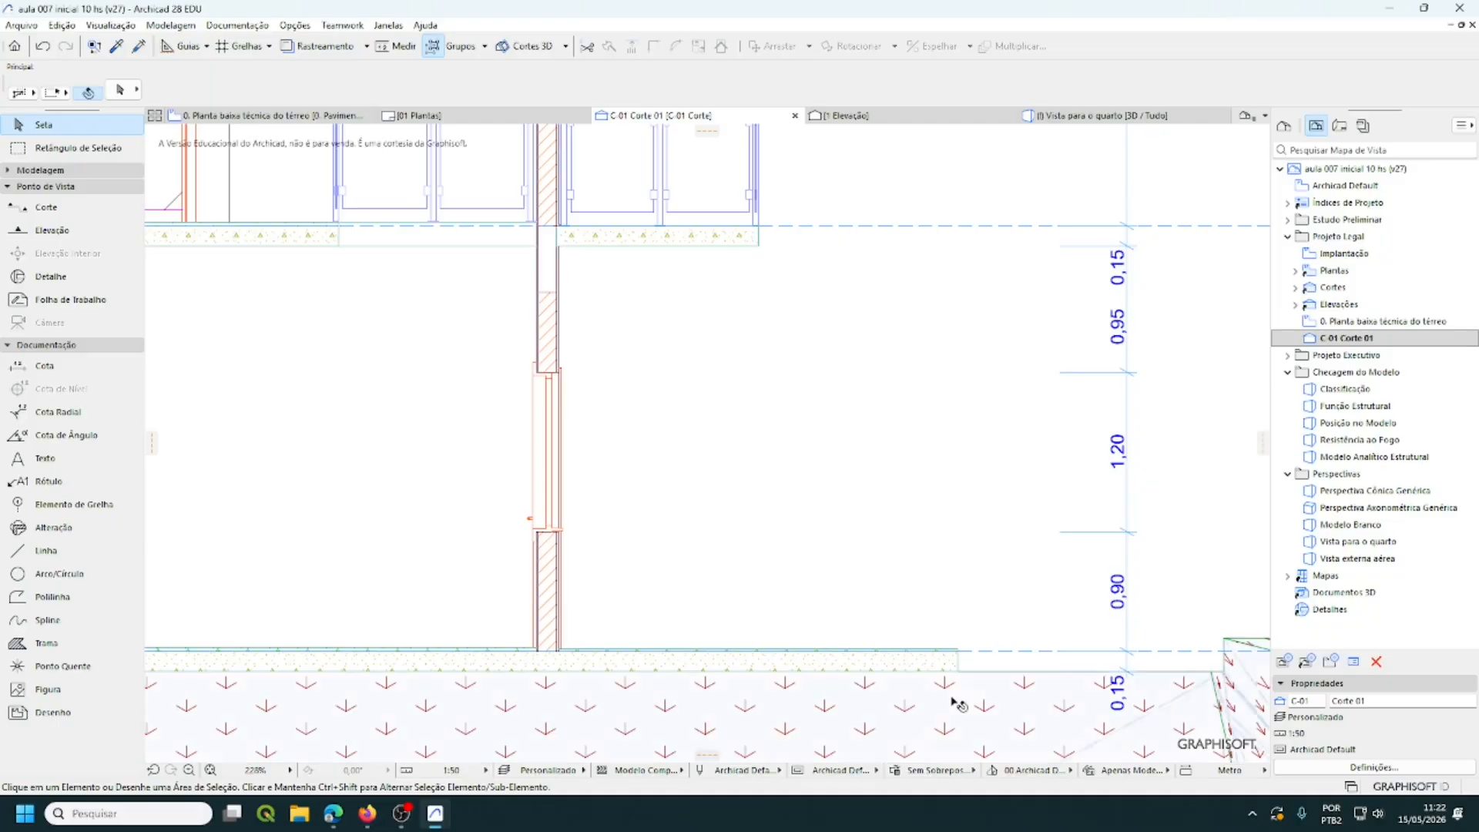
scroll(968, 688, "up", 5)
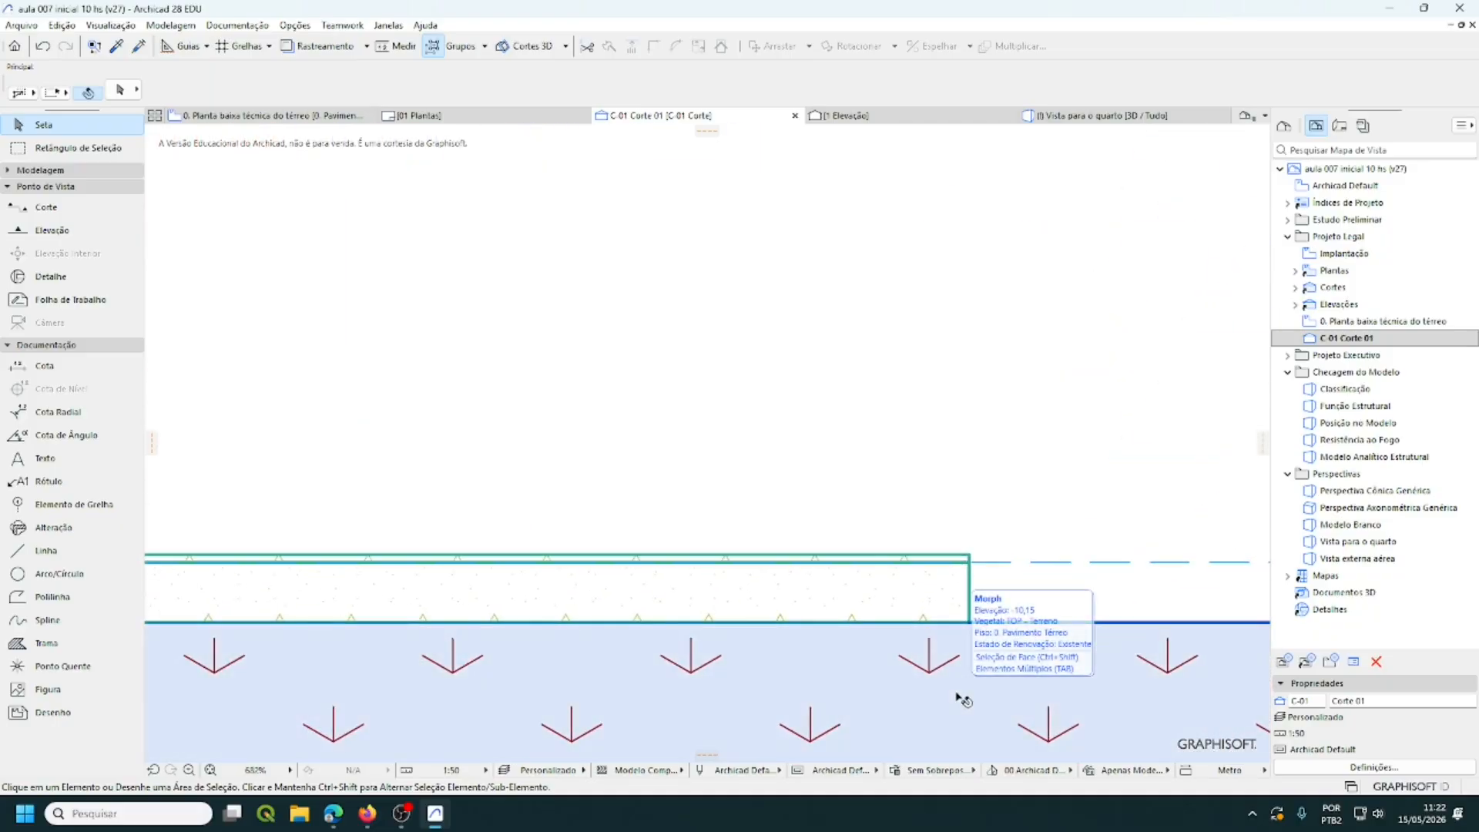
scroll(963, 699, "down", 2)
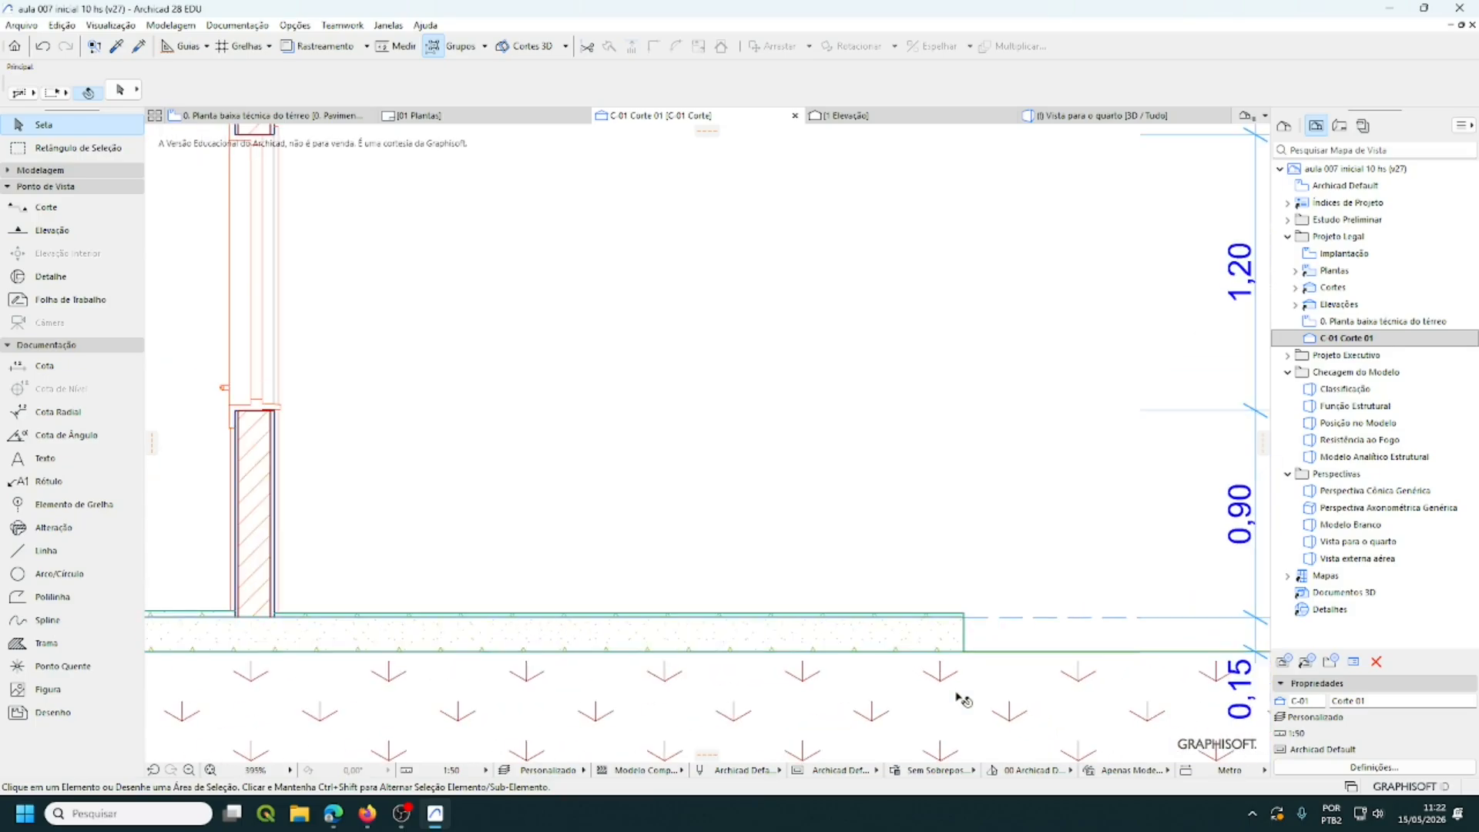
scroll(963, 698, "down", 3)
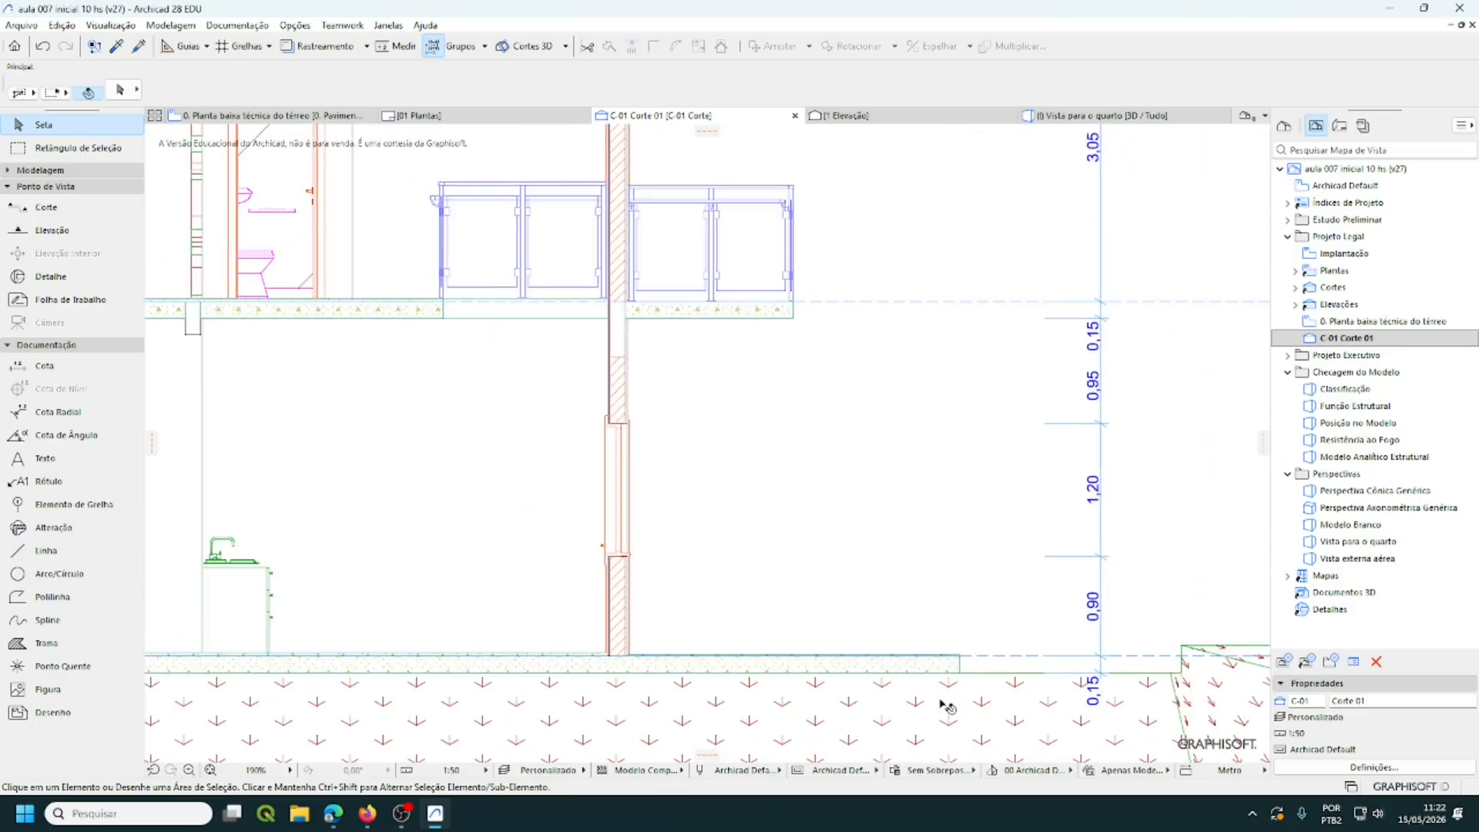
scroll(946, 705, "down", 2)
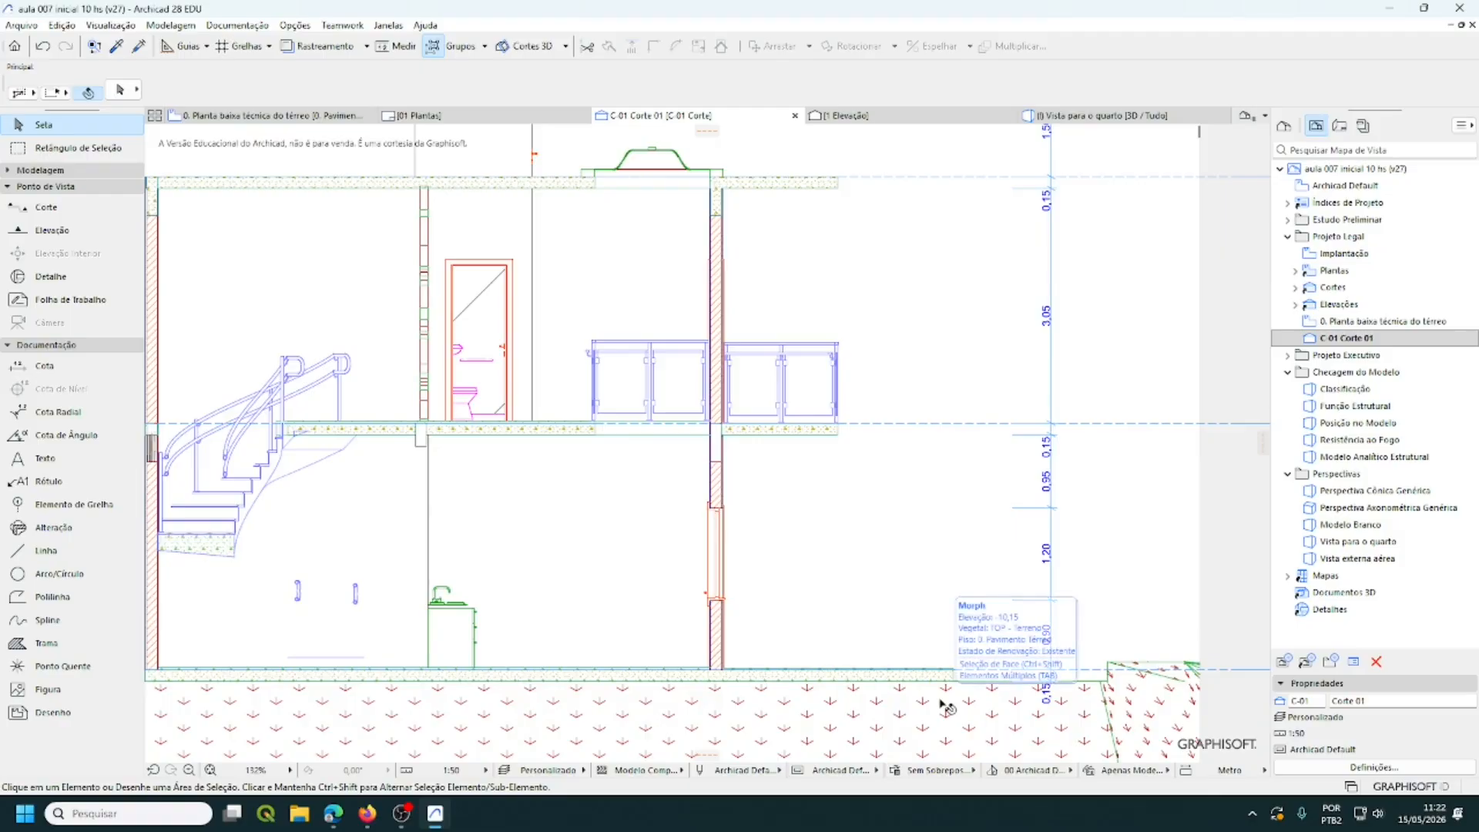
scroll(946, 705, "down", 1)
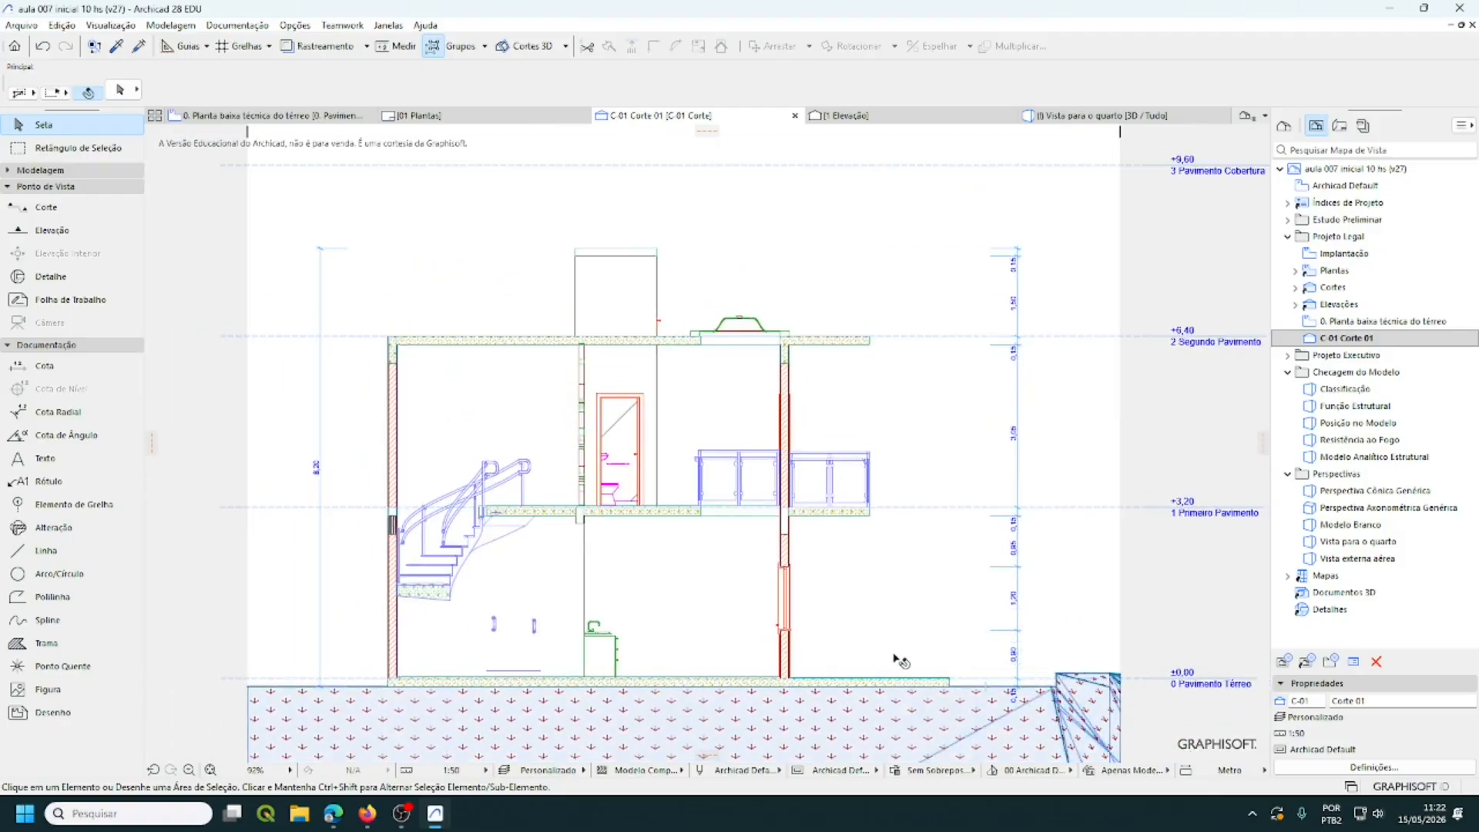
middle_click_drag(898, 655, 881, 616)
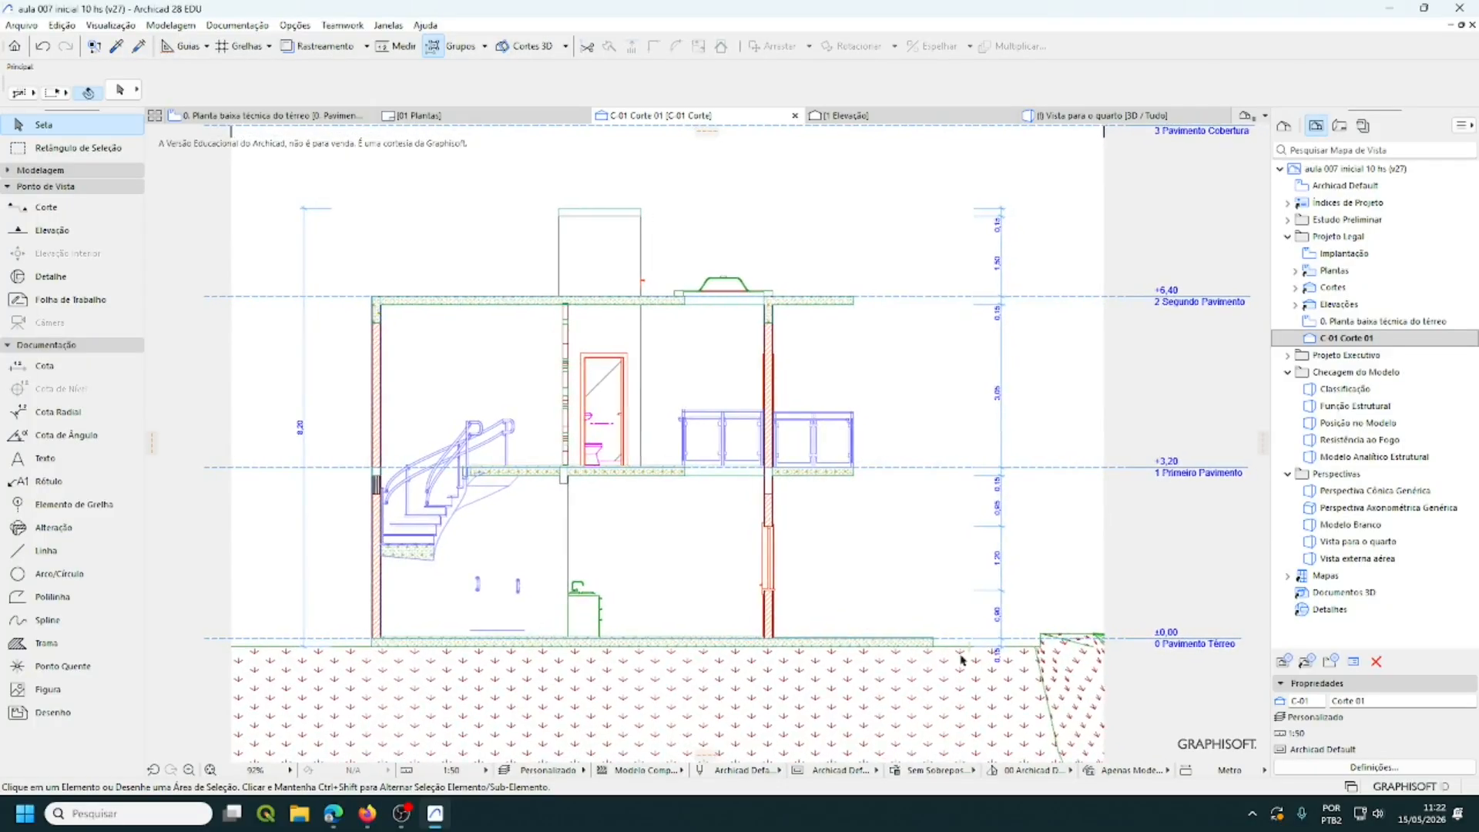
- Replace C-01 Corte 01's saved settings with the current window, then recentre the section
right_click(1356, 338)
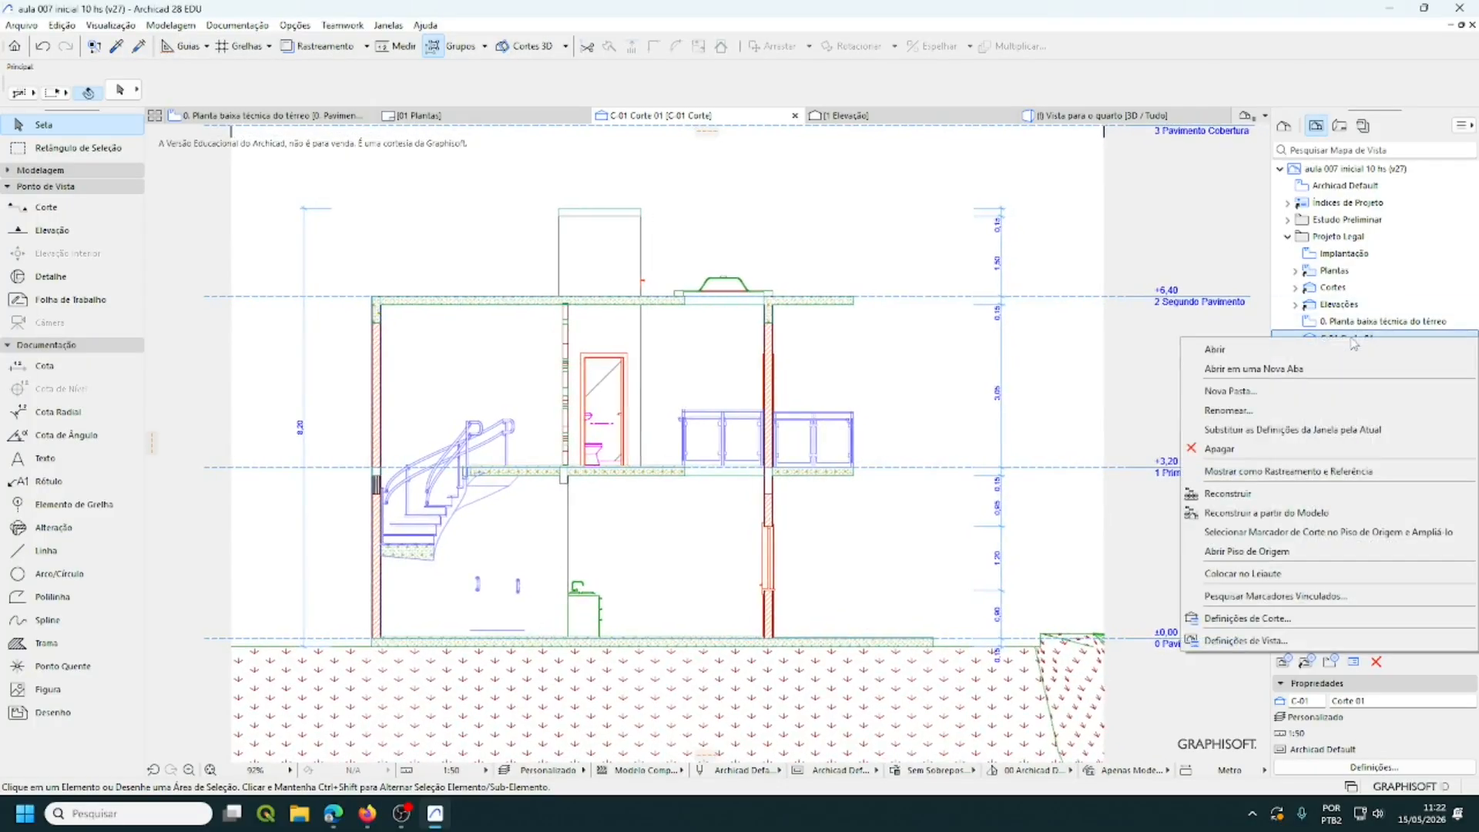
left_click(1315, 431)
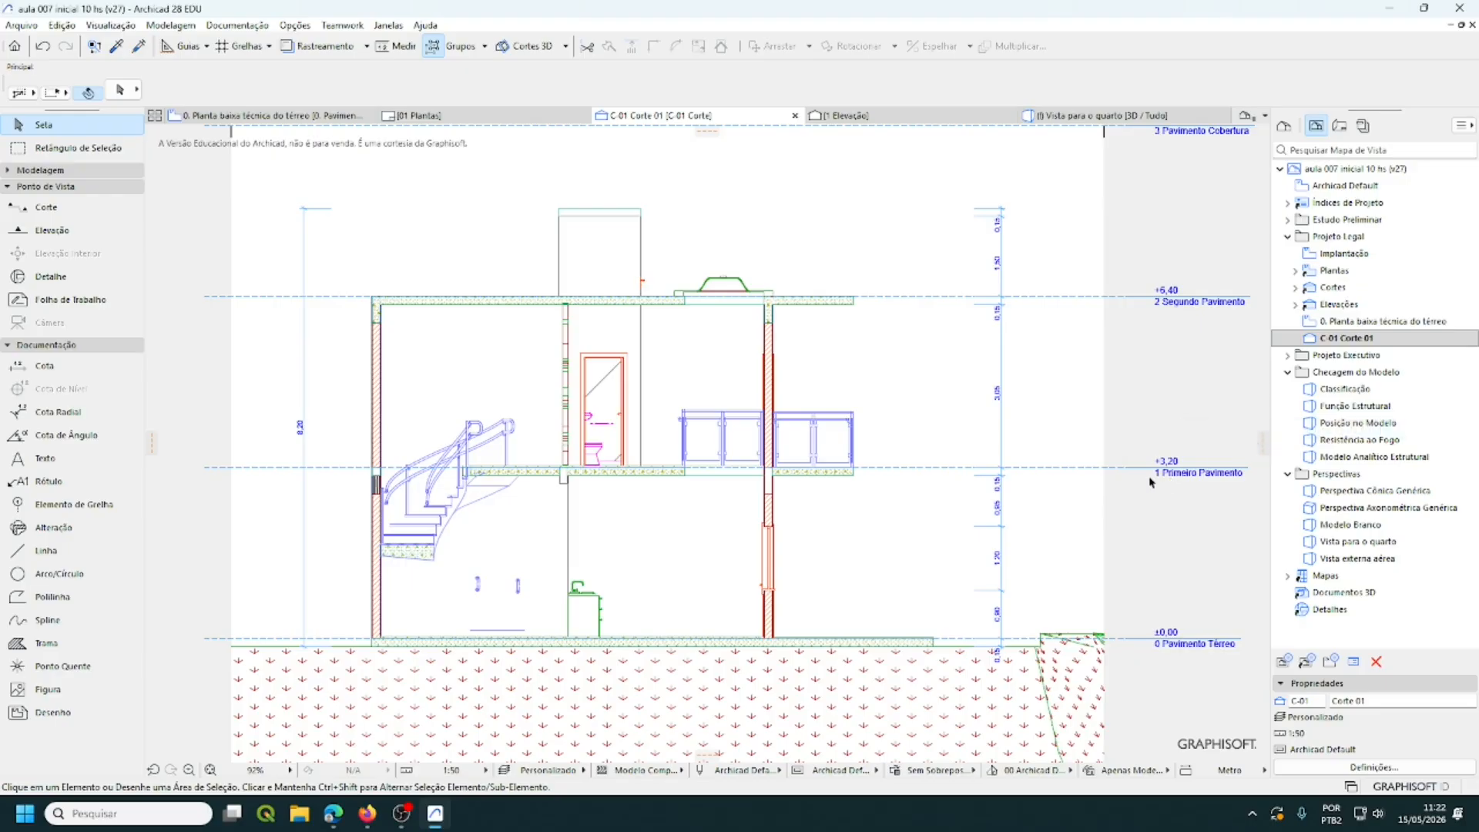
scroll(886, 510, "down", 2)
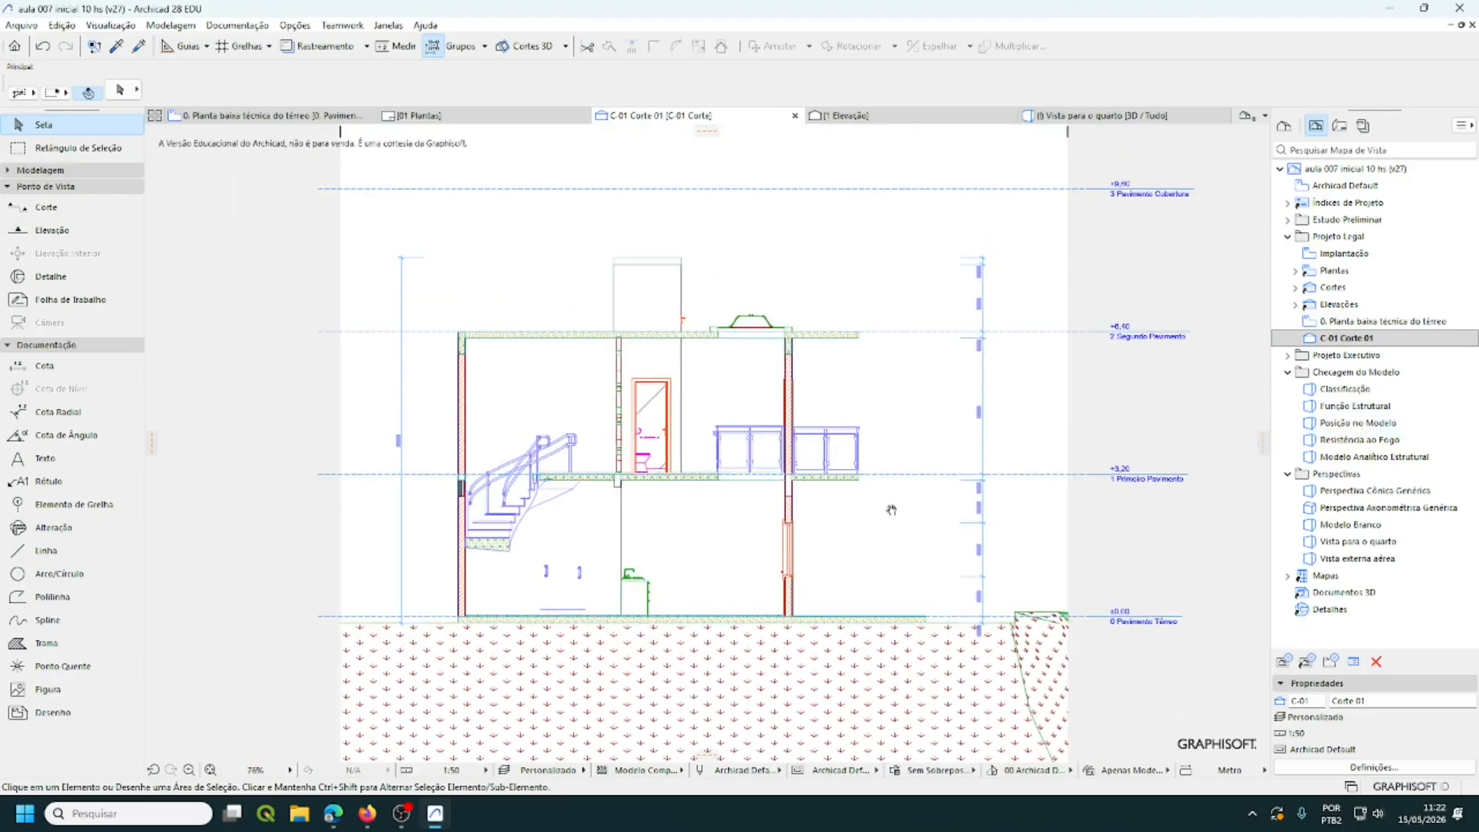
middle_click_drag(886, 512, 833, 524)
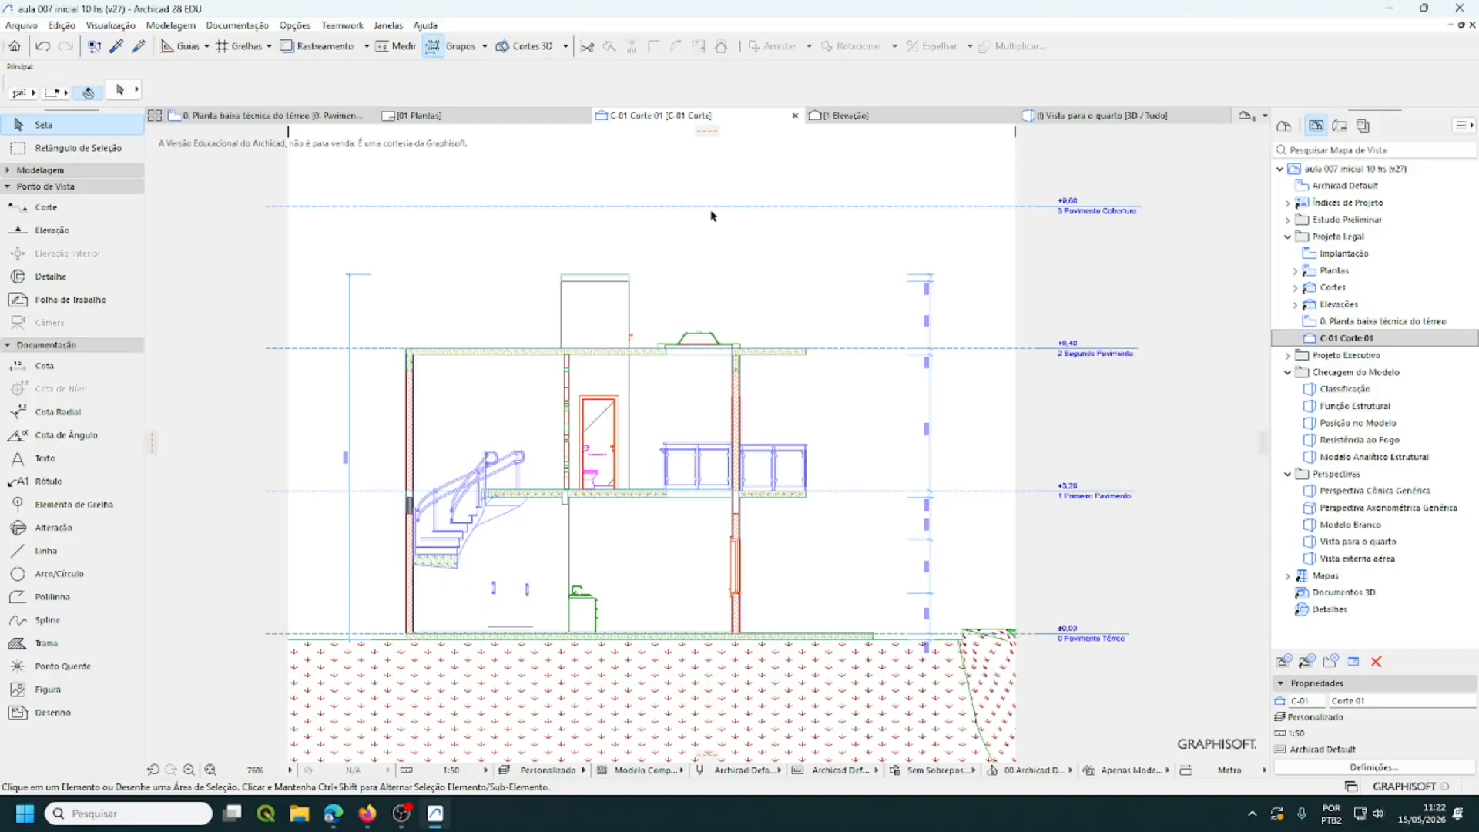
mouse_move(697, 207)
left_click(167, 29)
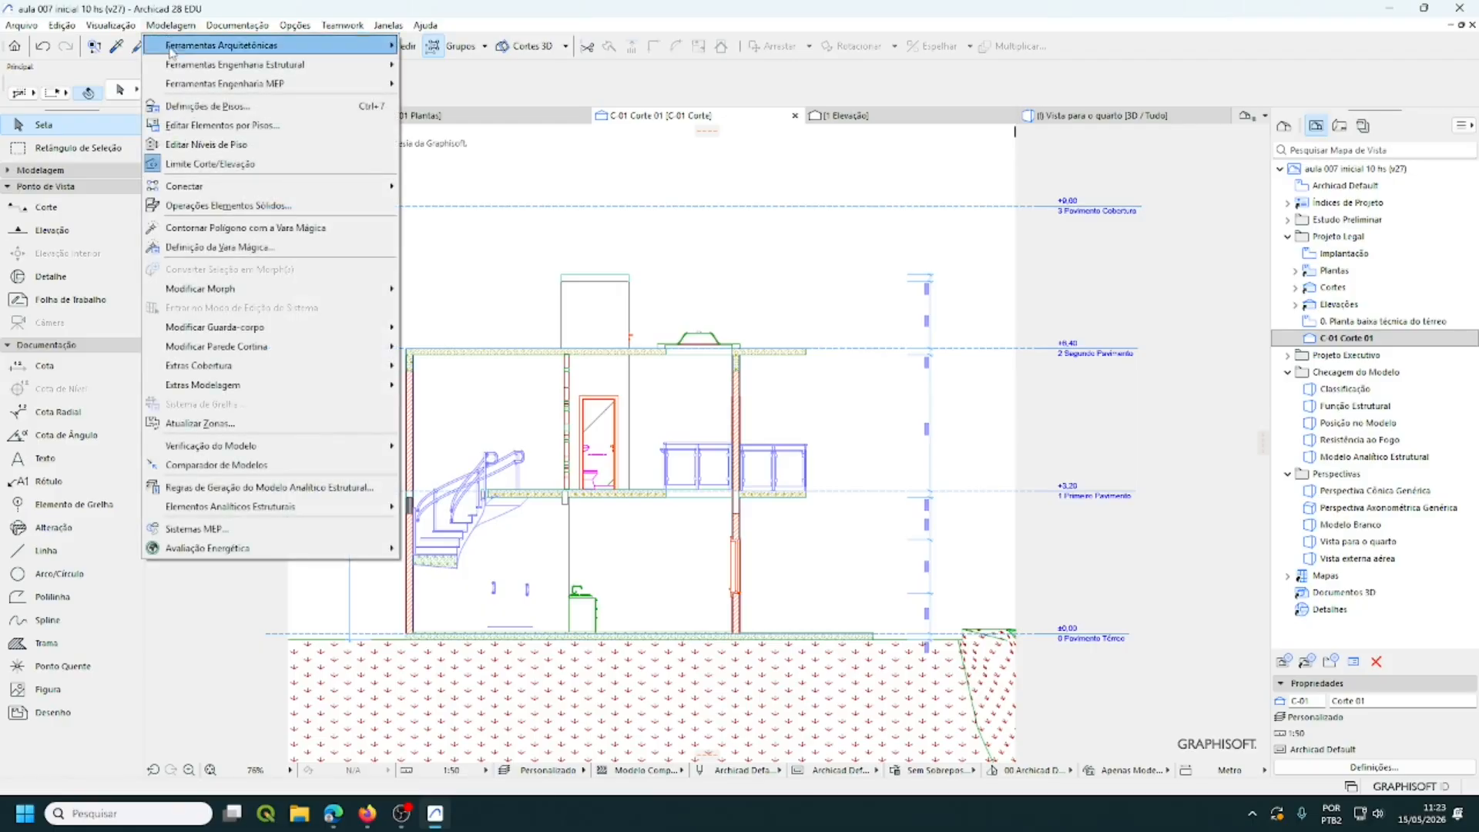
left_click(205, 105)
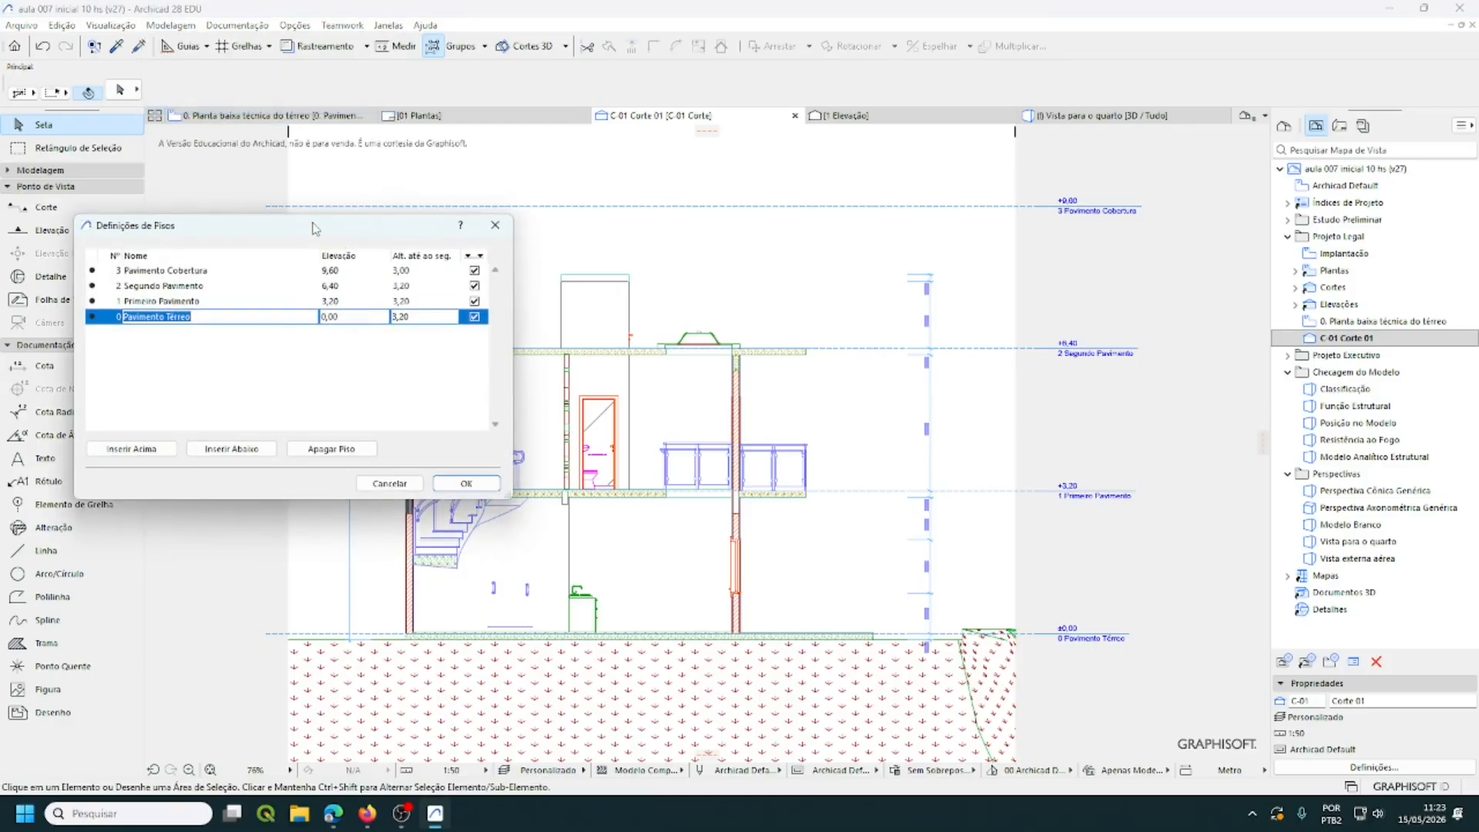
left_click_drag(314, 225, 755, 280)
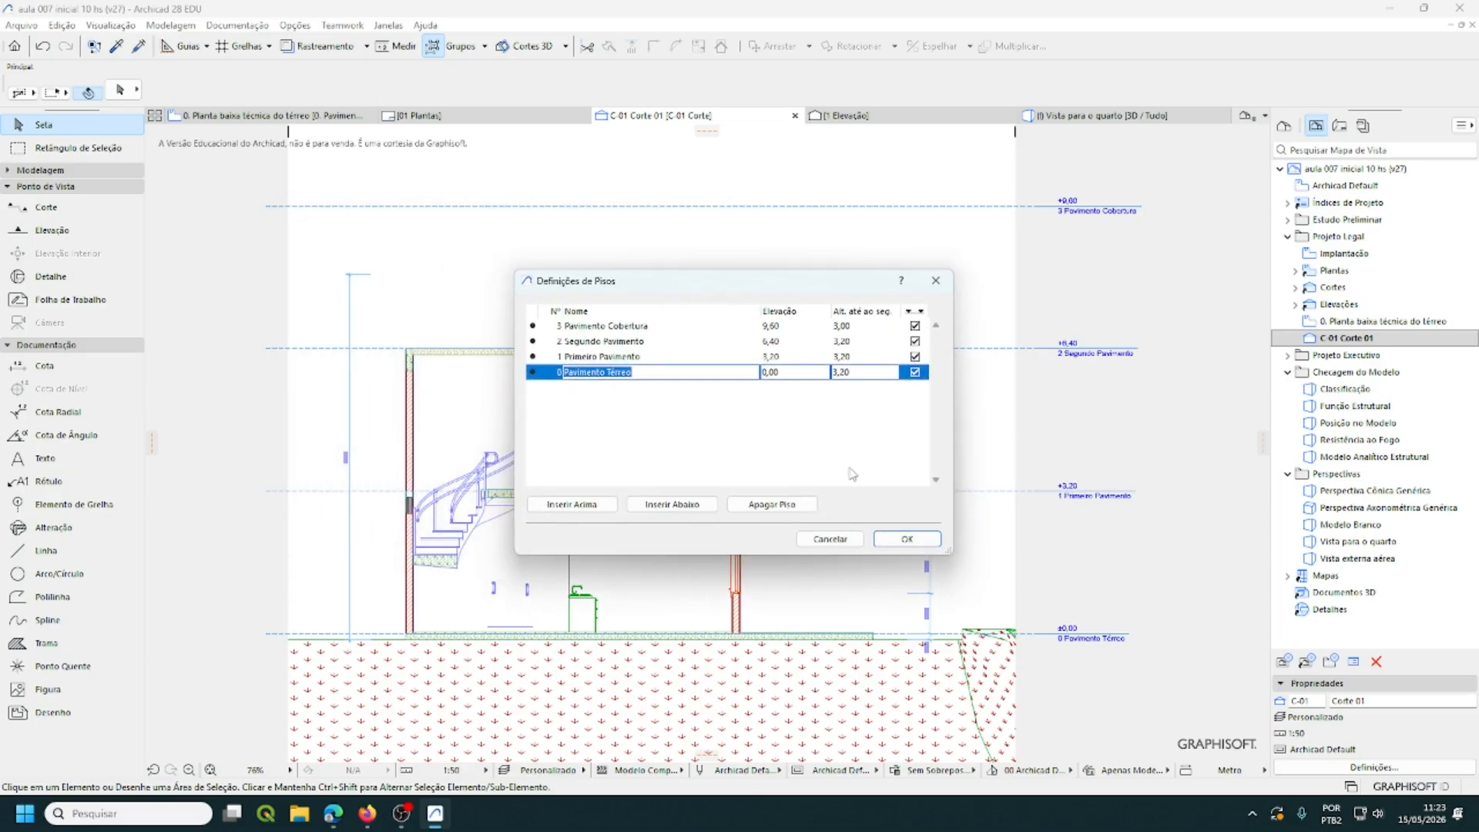
left_click(917, 328)
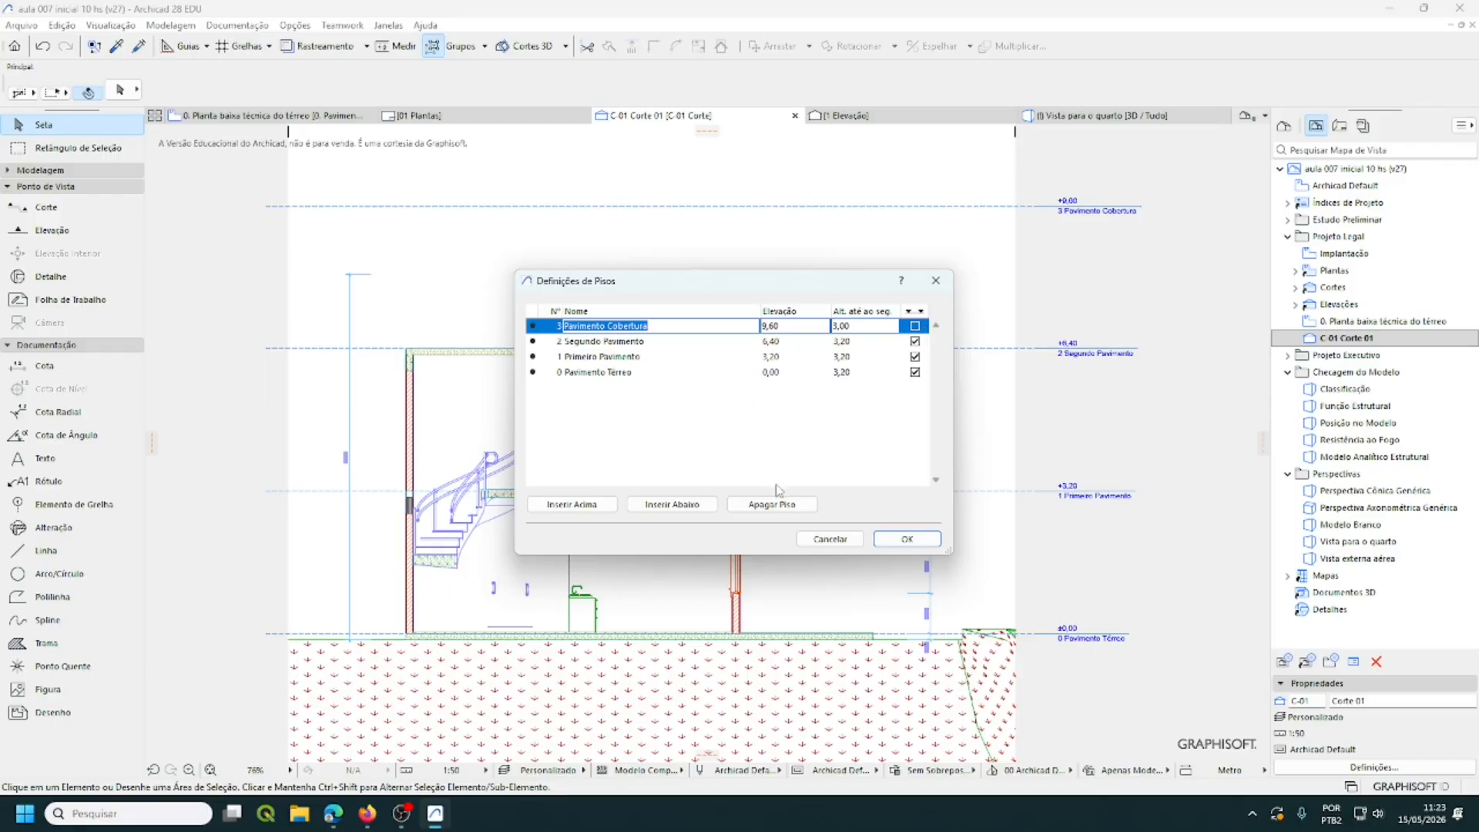
left_click(891, 544)
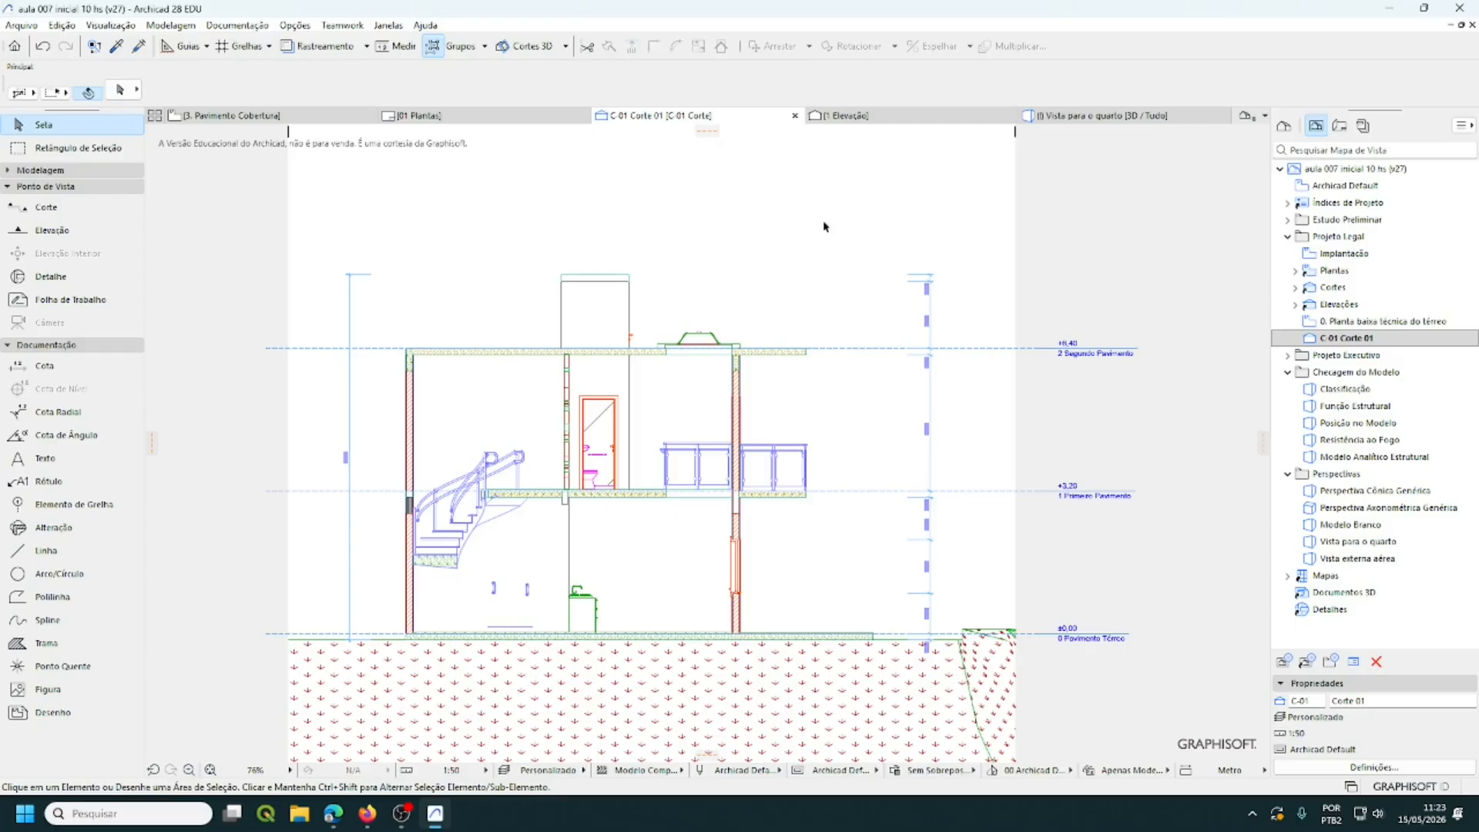
mouse_move(646, 391)
middle_mouse_down()
mouse_move(654, 354)
mouse_move(633, 344)
middle_mouse_up()
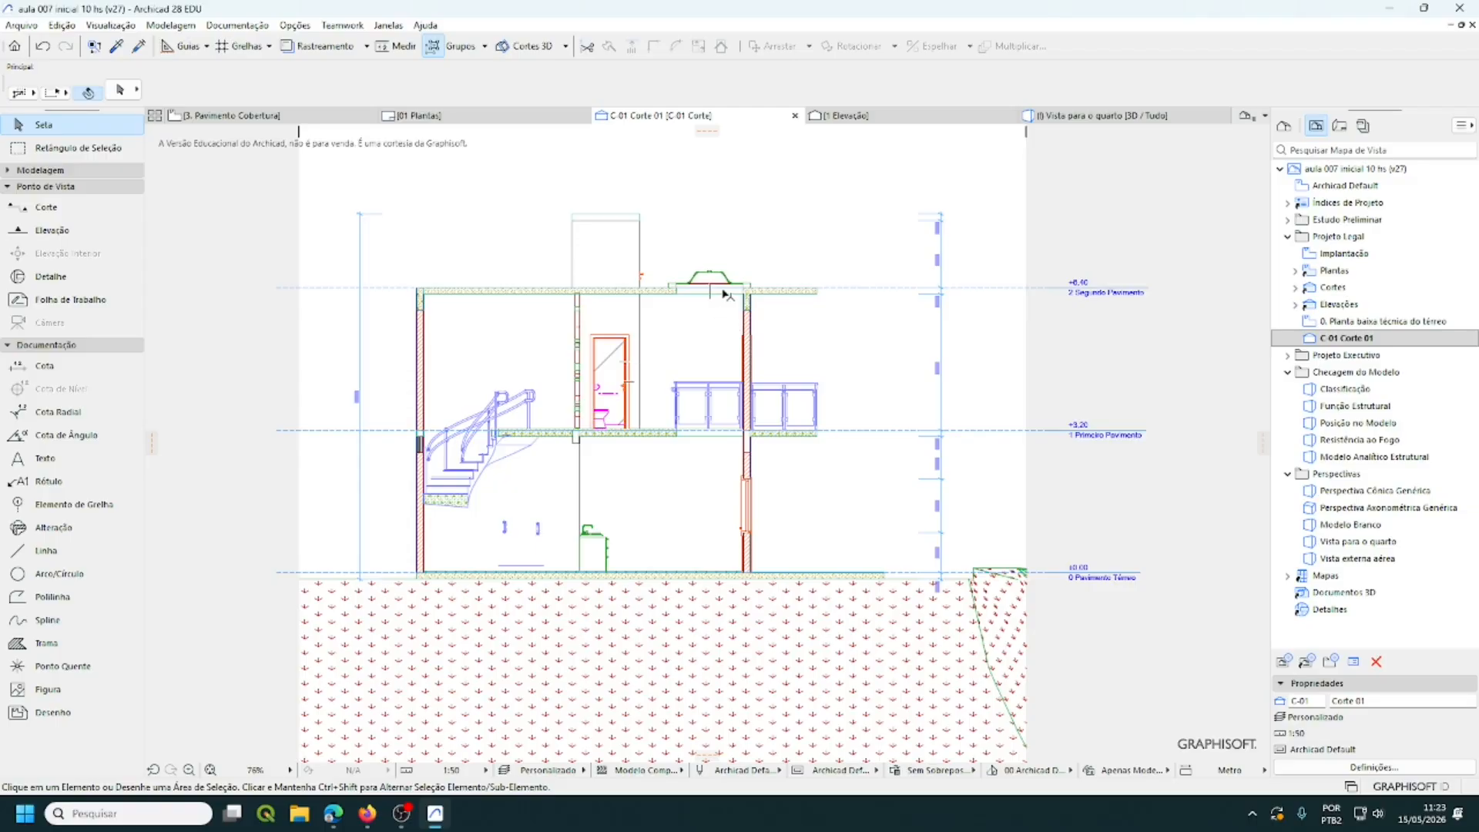
middle_click_drag(746, 284, 722, 345)
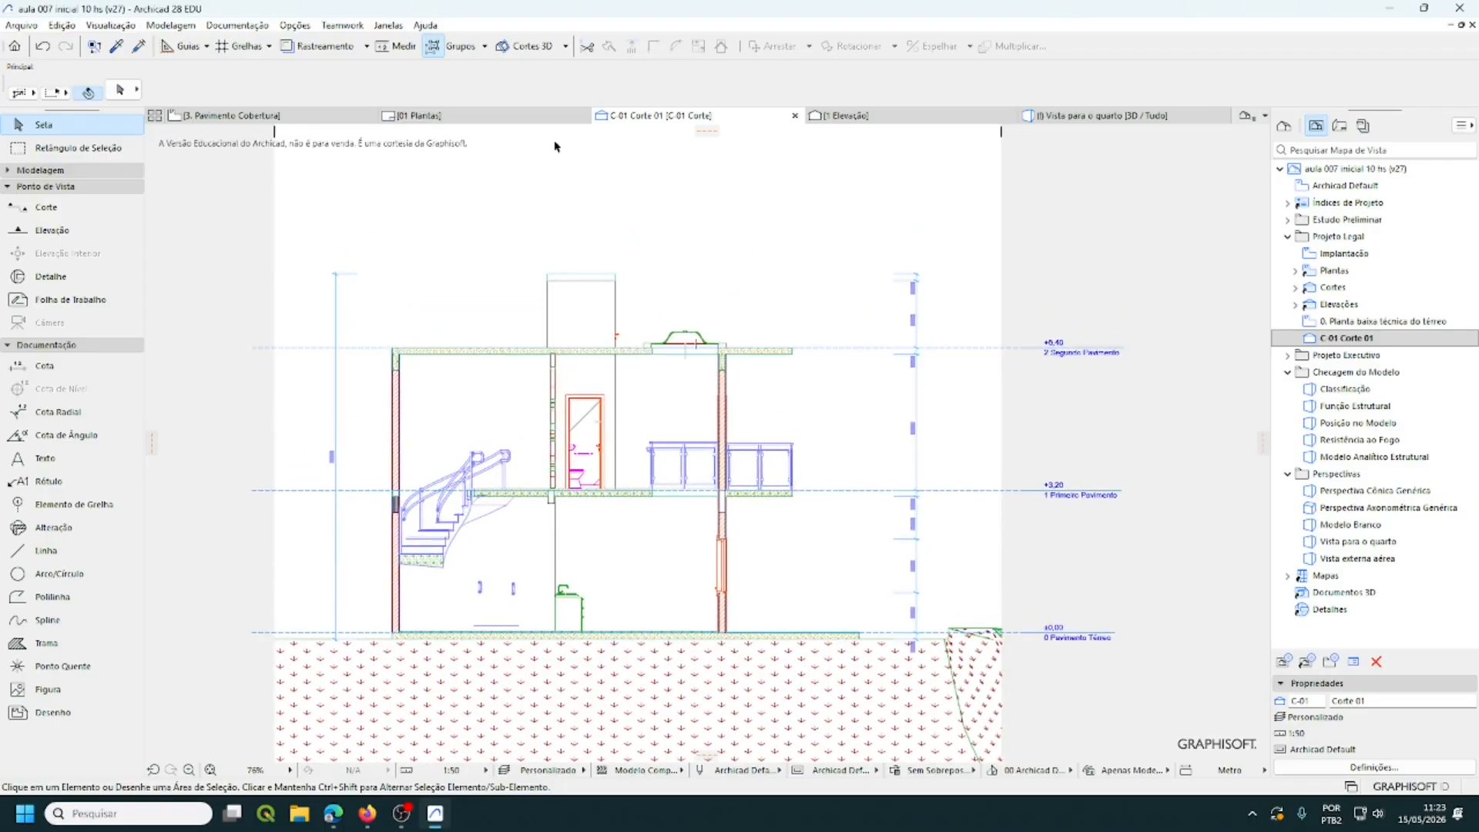
left_click(168, 28)
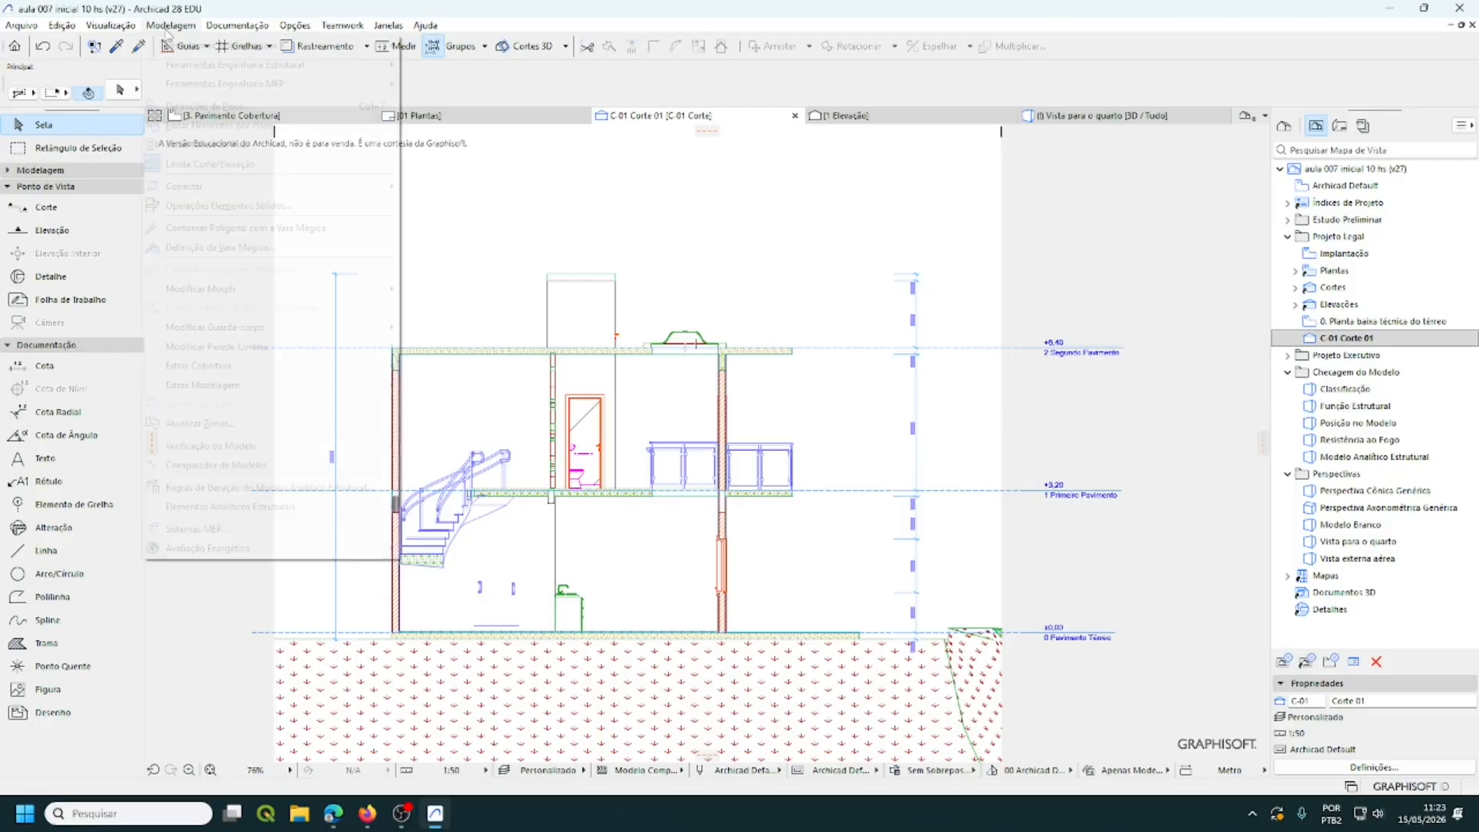
left_click(204, 106)
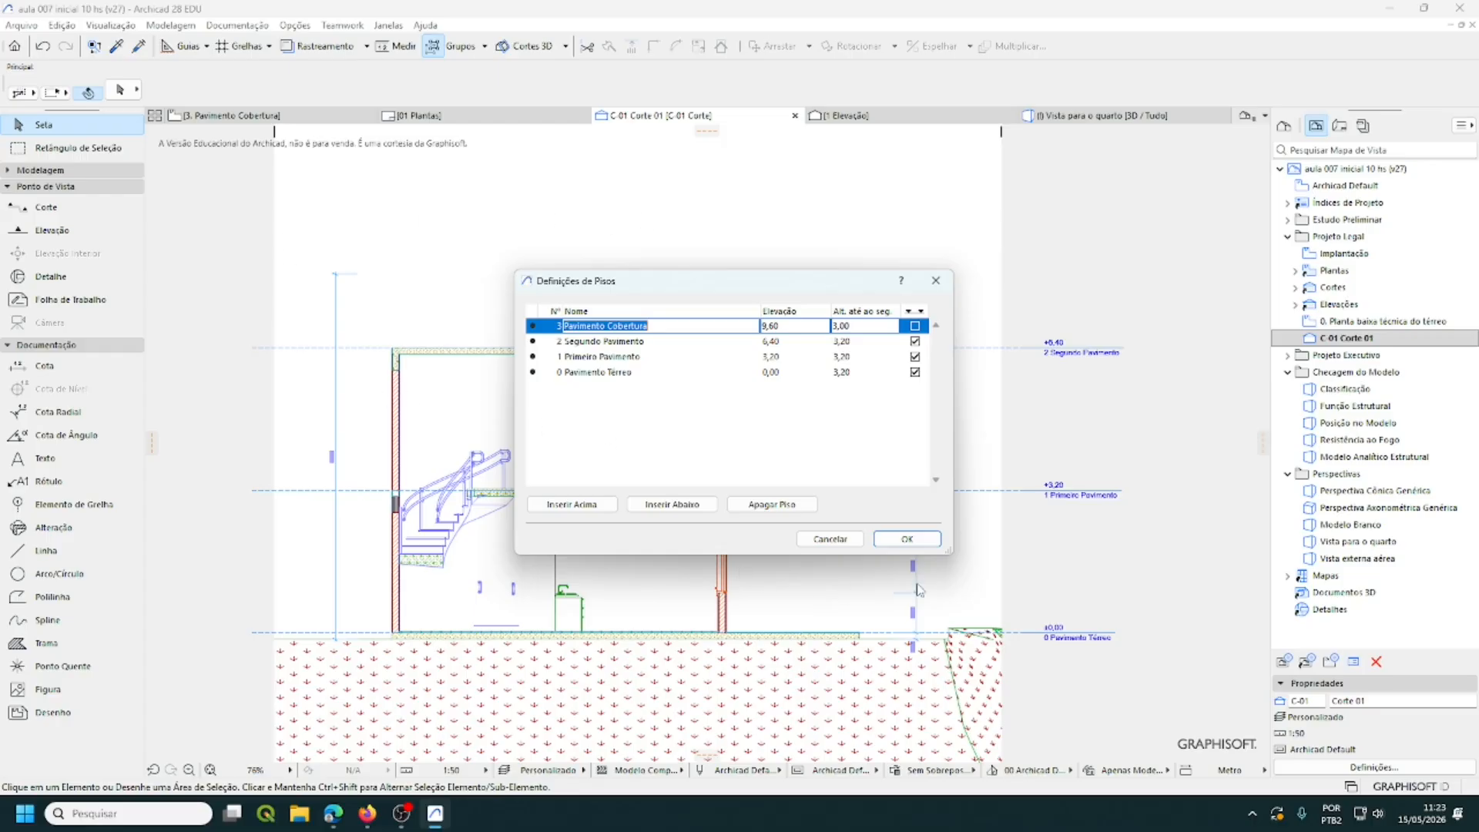
left_click(904, 540)
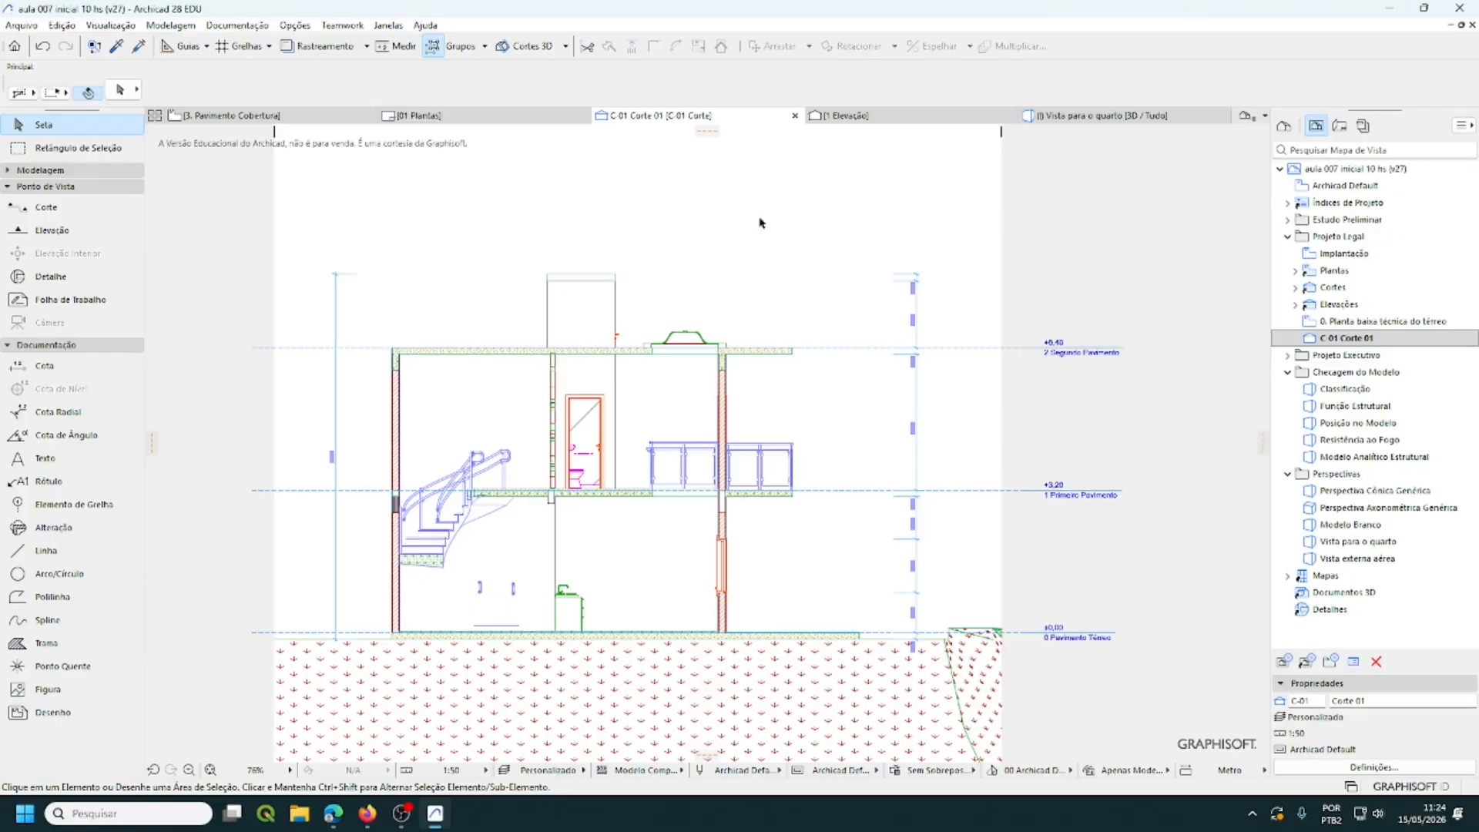
- Send the C-01 Corte 01 view to the 01 Plantas layout with Colocar no Leiaute
scroll(680, 466, "up", 2)
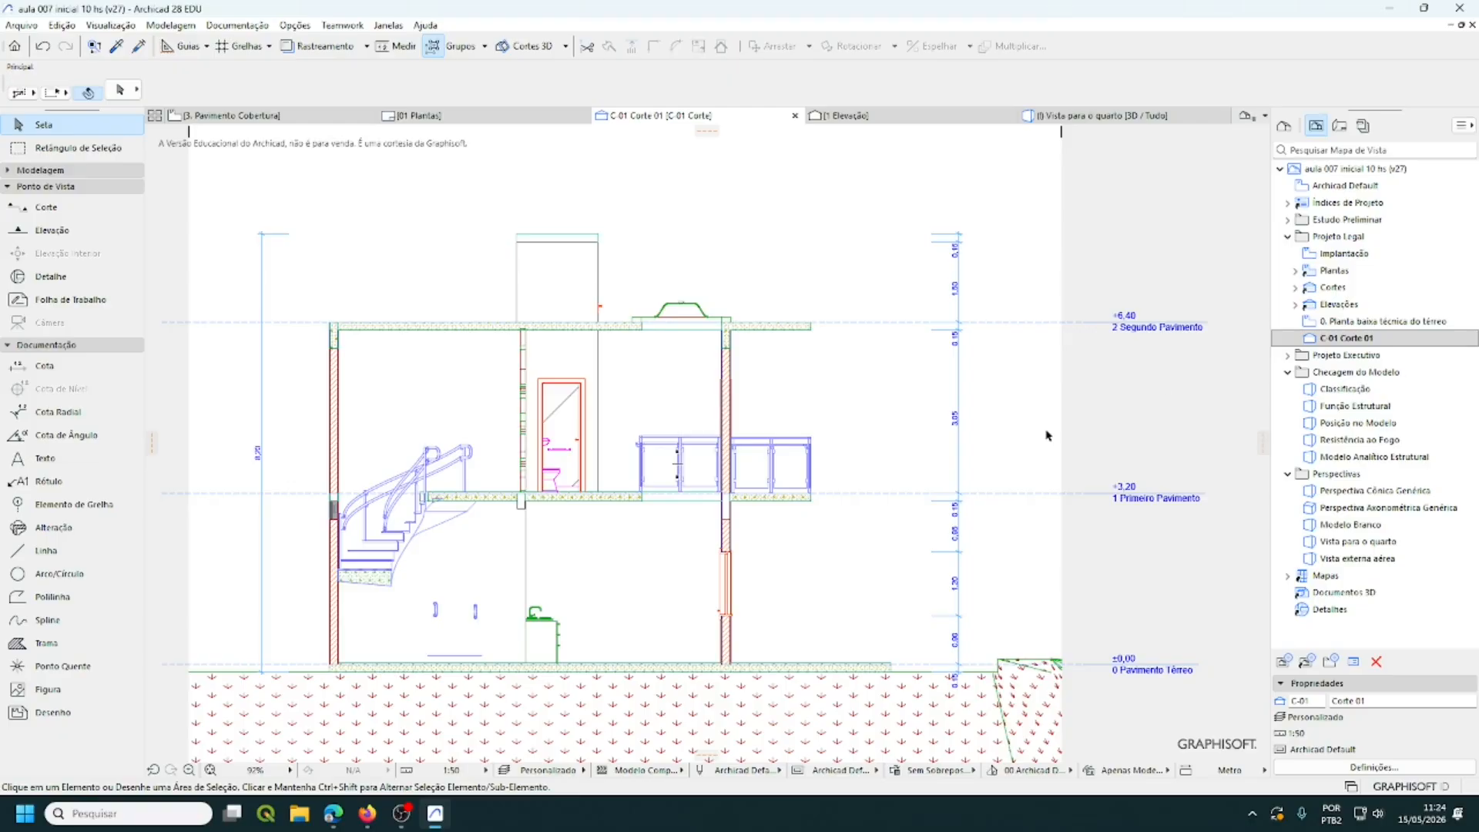
left_click(1358, 340)
right_click(1357, 339)
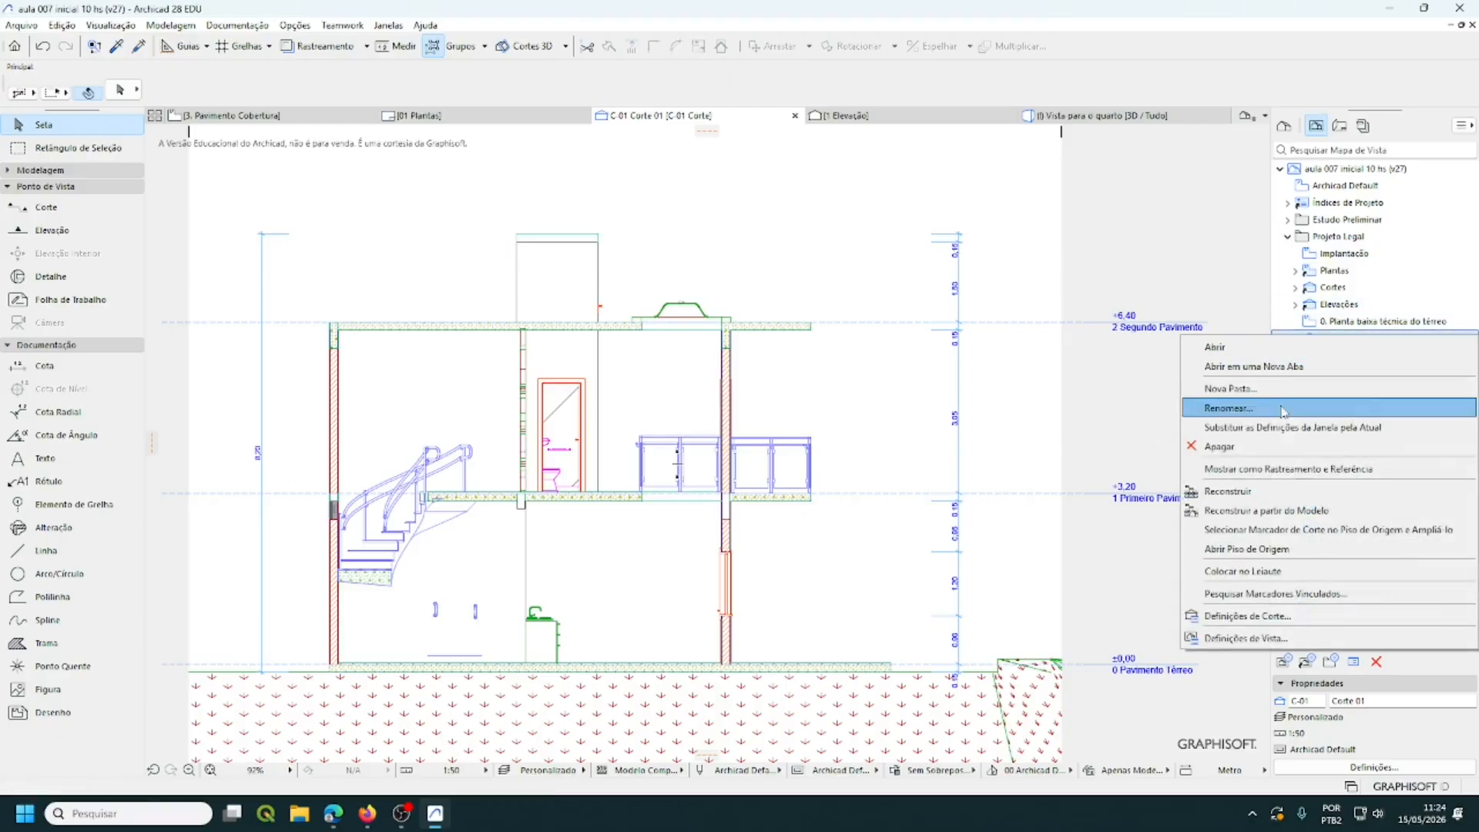
left_click(894, 374)
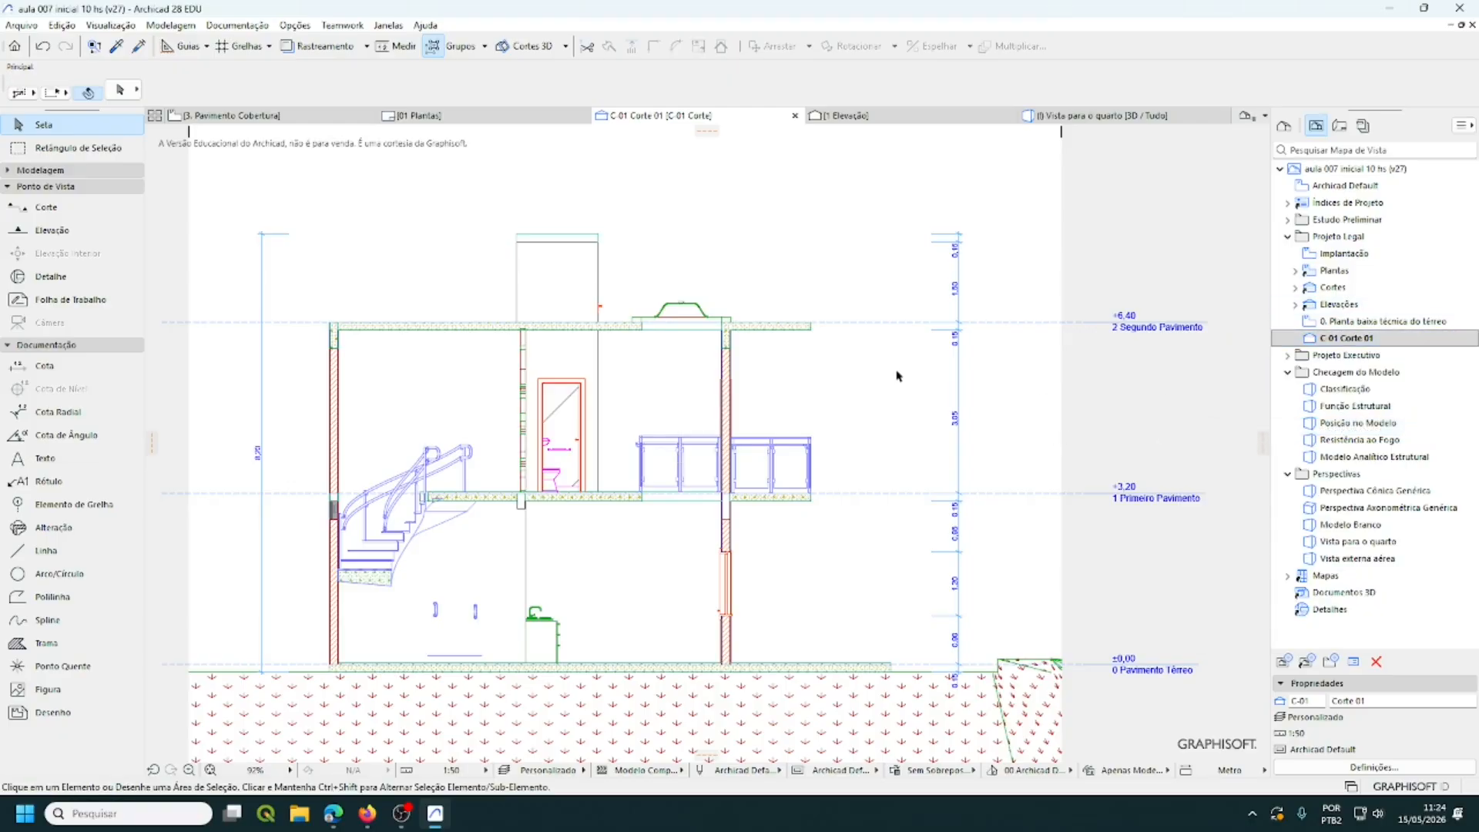
left_click(1354, 342)
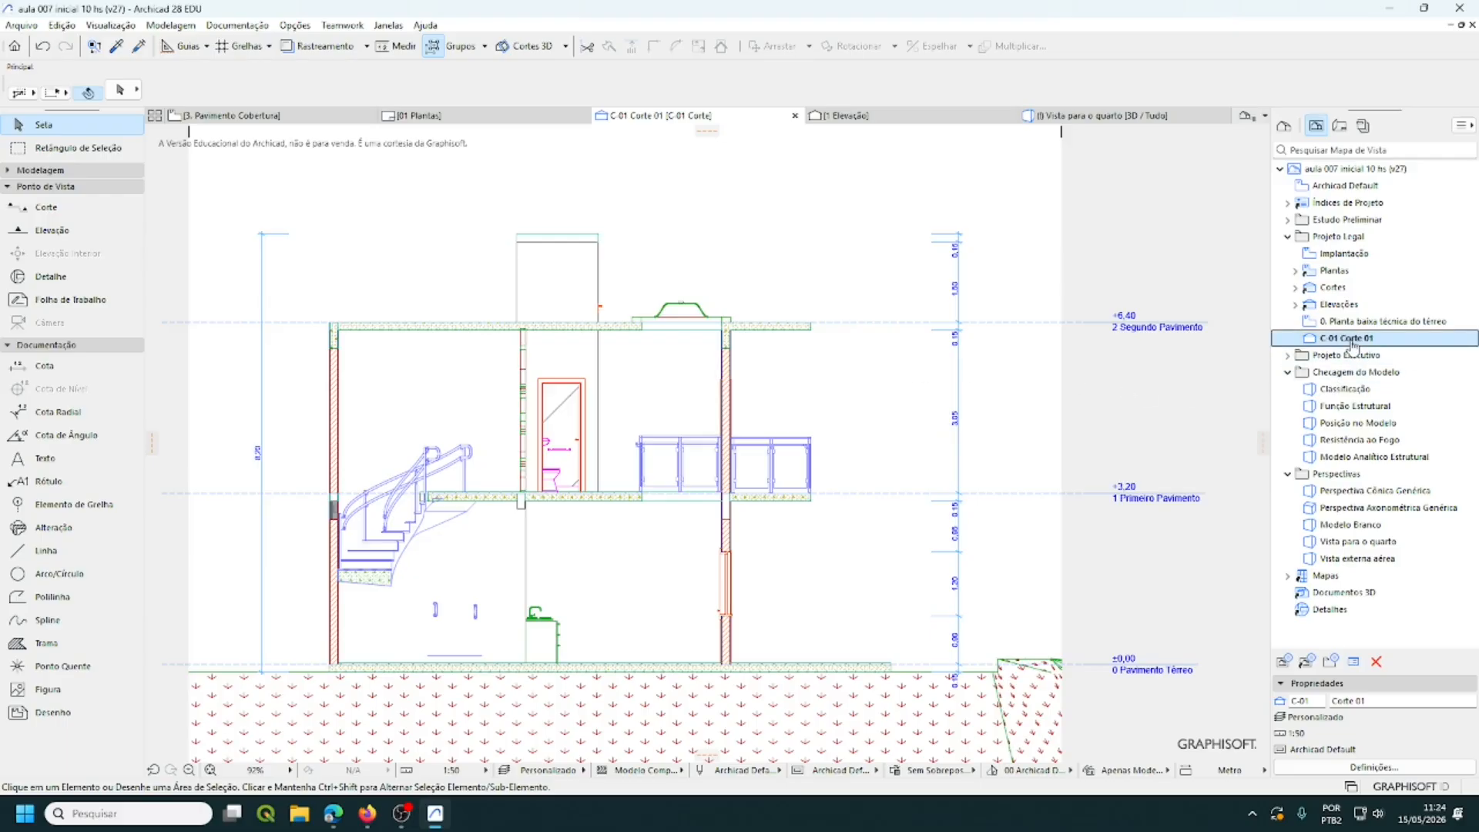
right_click(1353, 345)
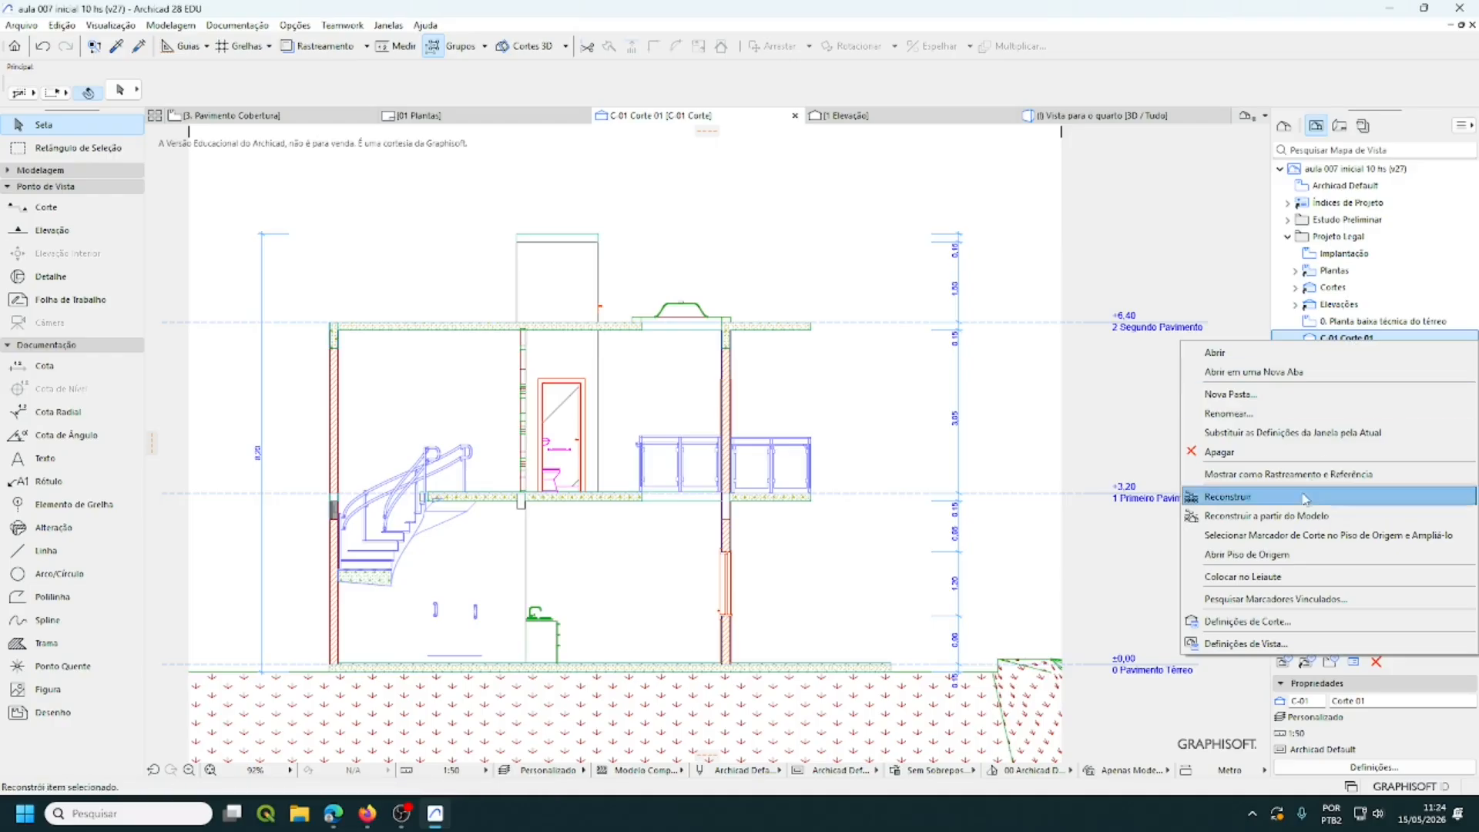
left_click(1292, 587)
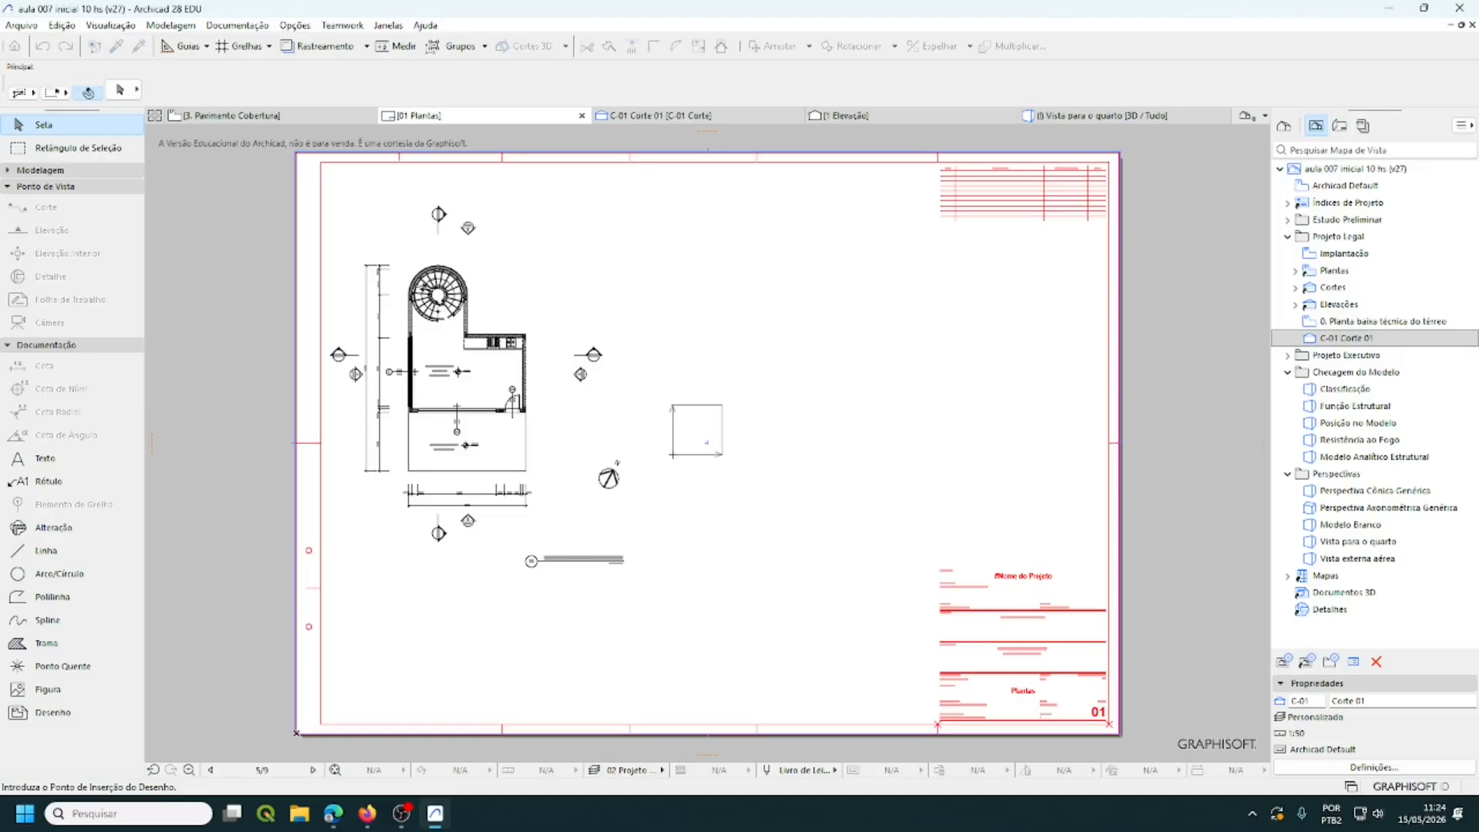
- Place the Corte 01 drawing on the layout's right side and crop in its top corners
left_click(672, 455)
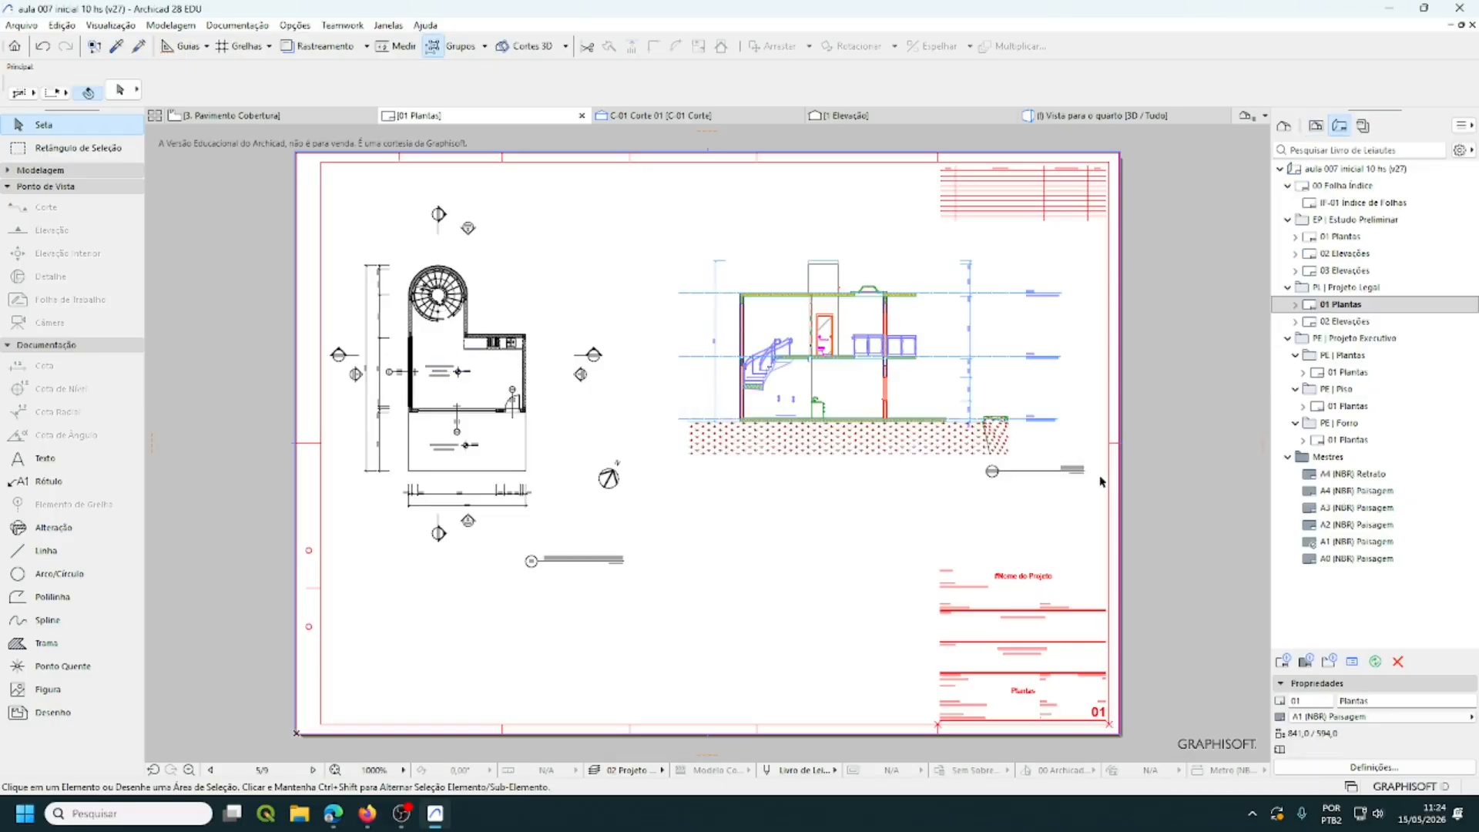
left_click(938, 377)
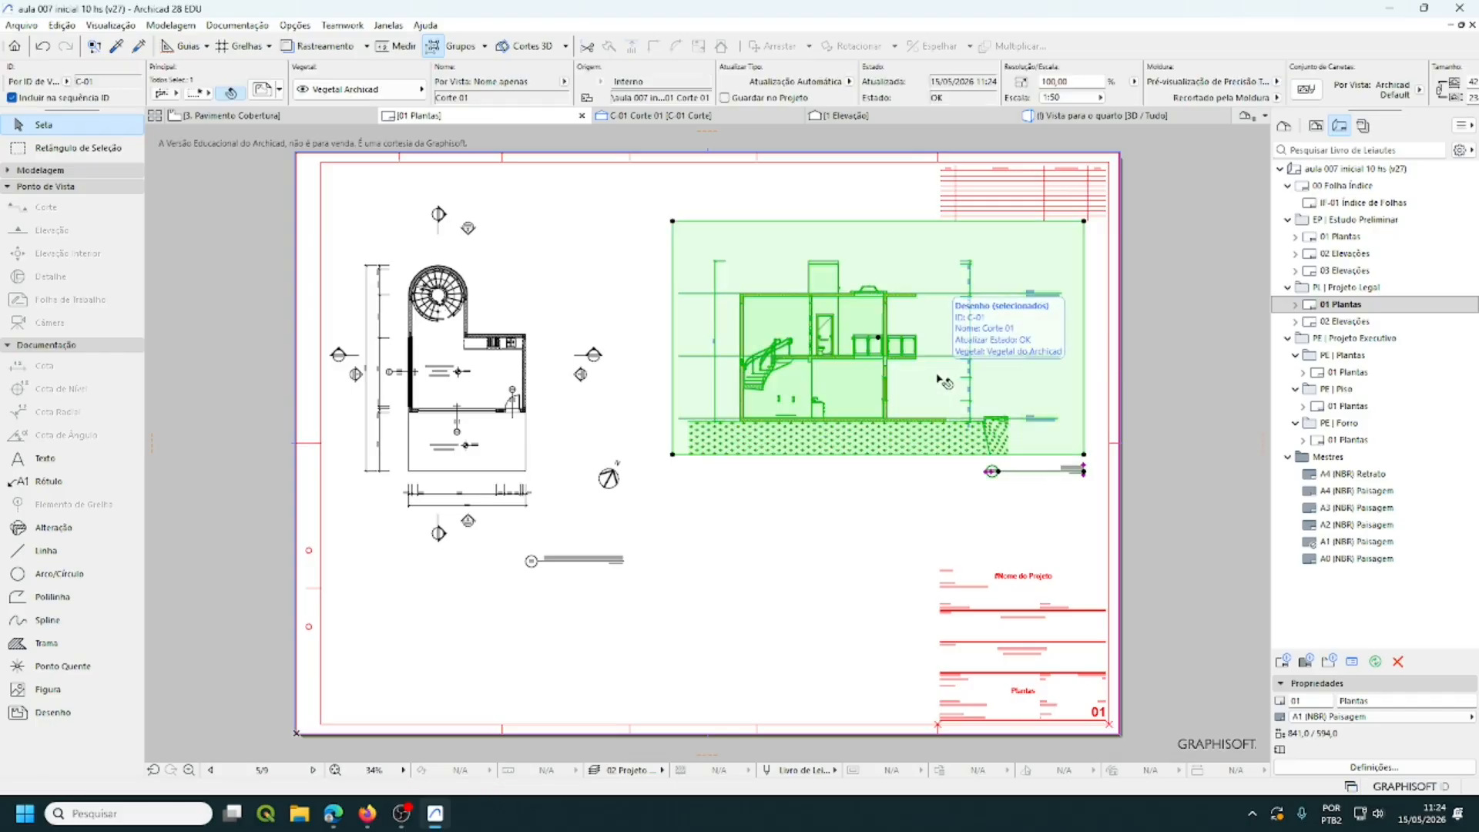
left_click(673, 222)
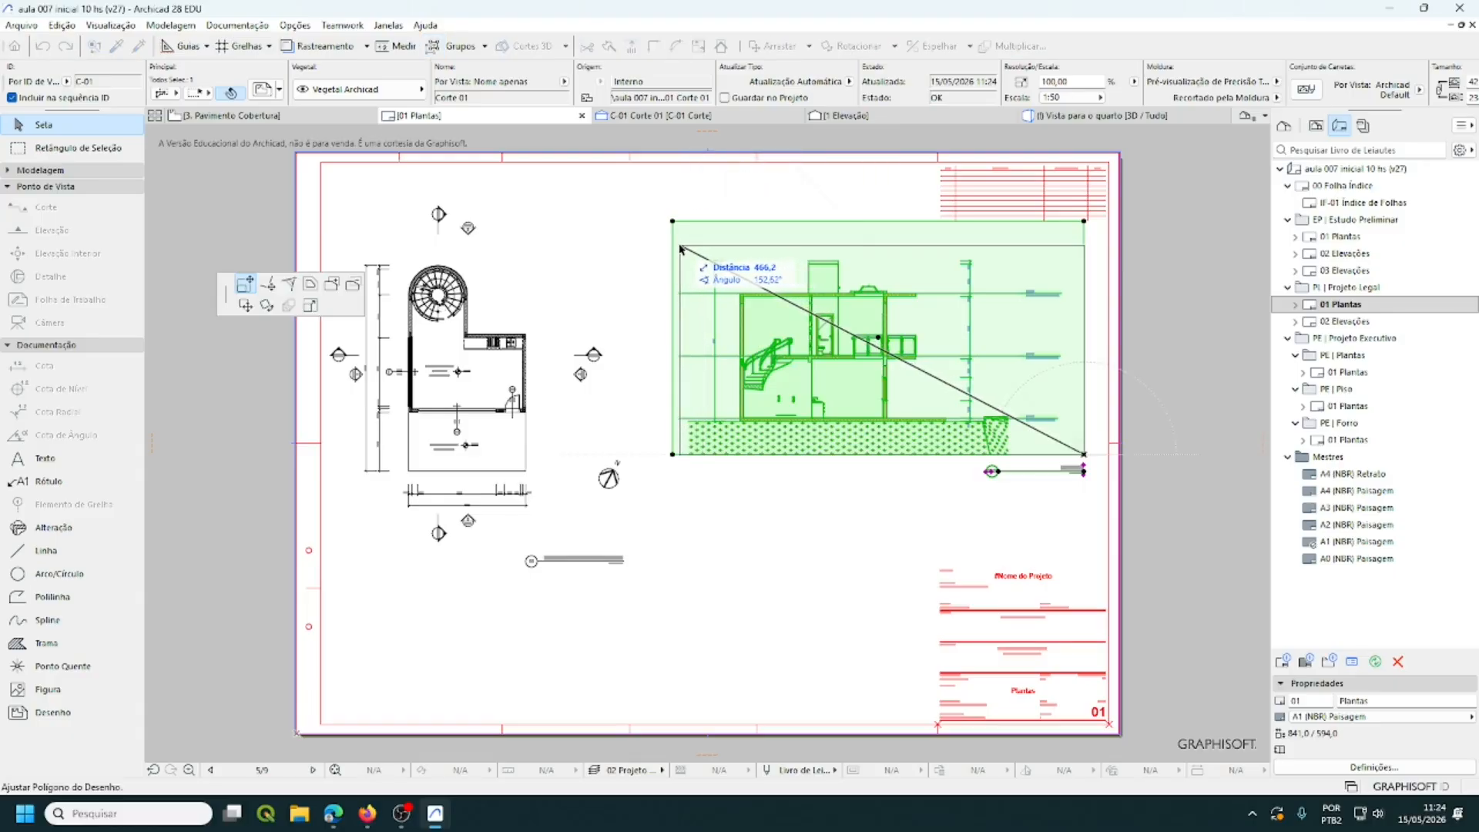
left_click(679, 247)
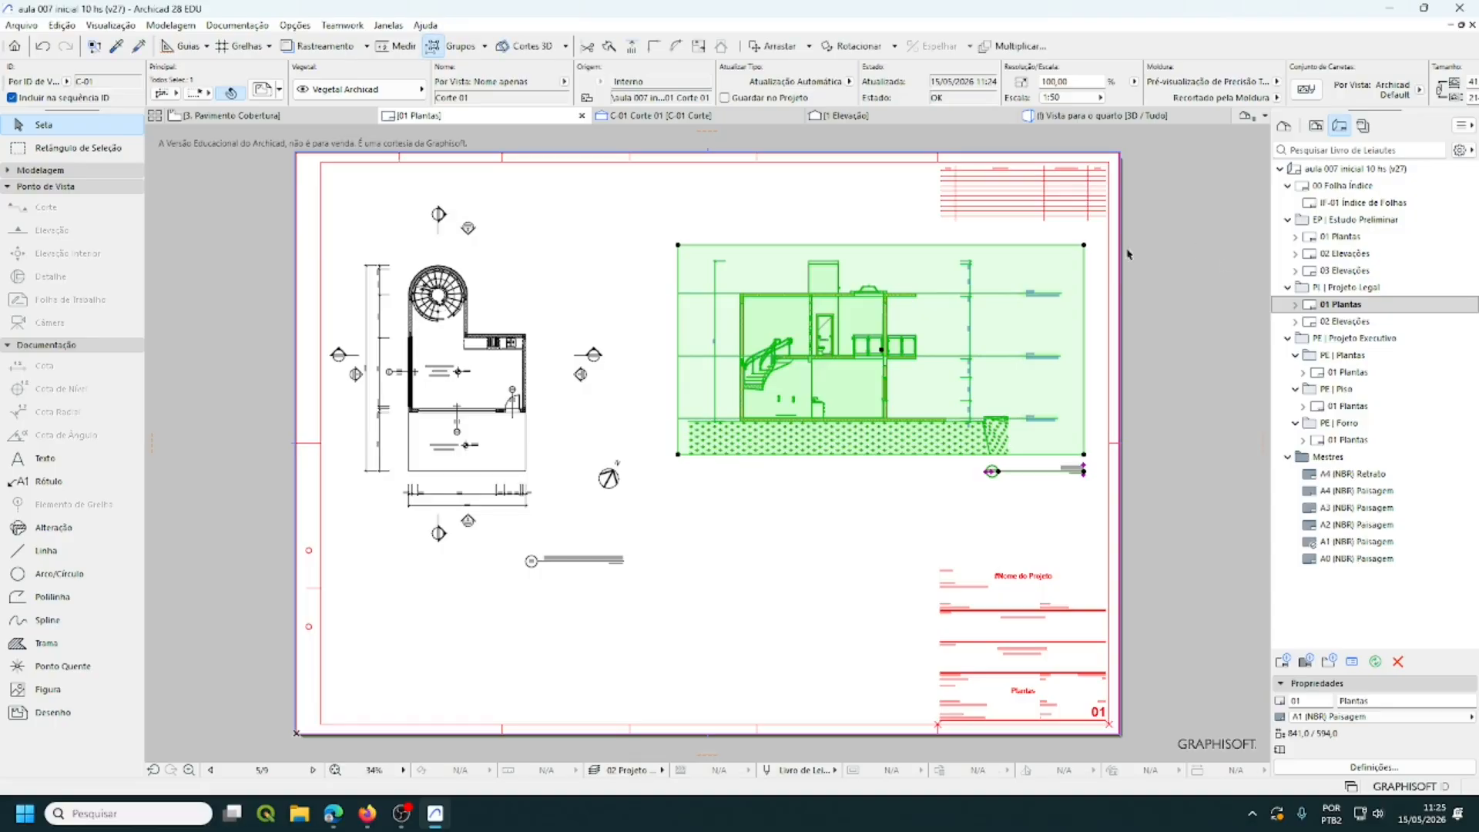
left_click(1083, 257)
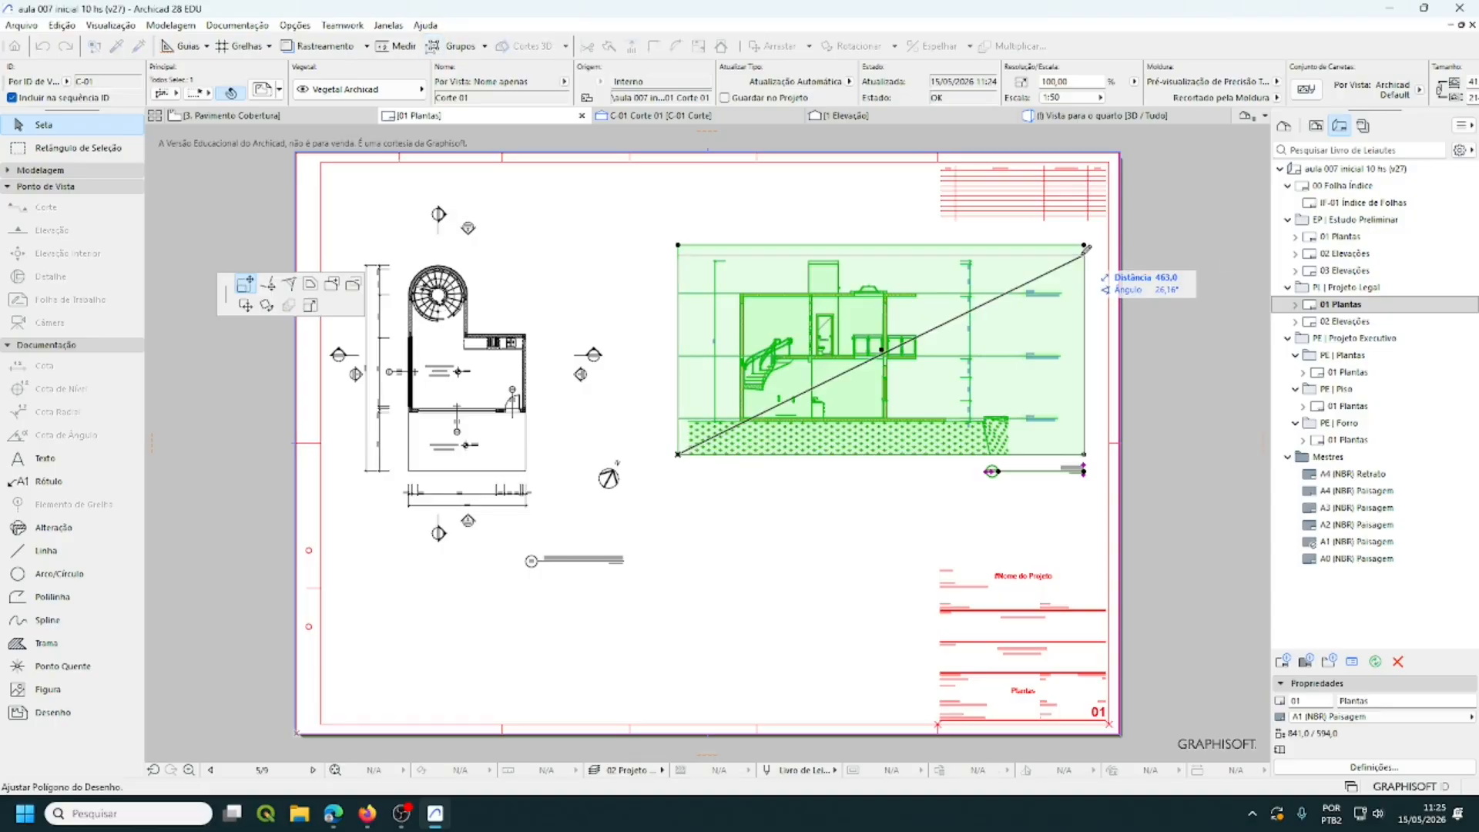
left_click(1082, 256)
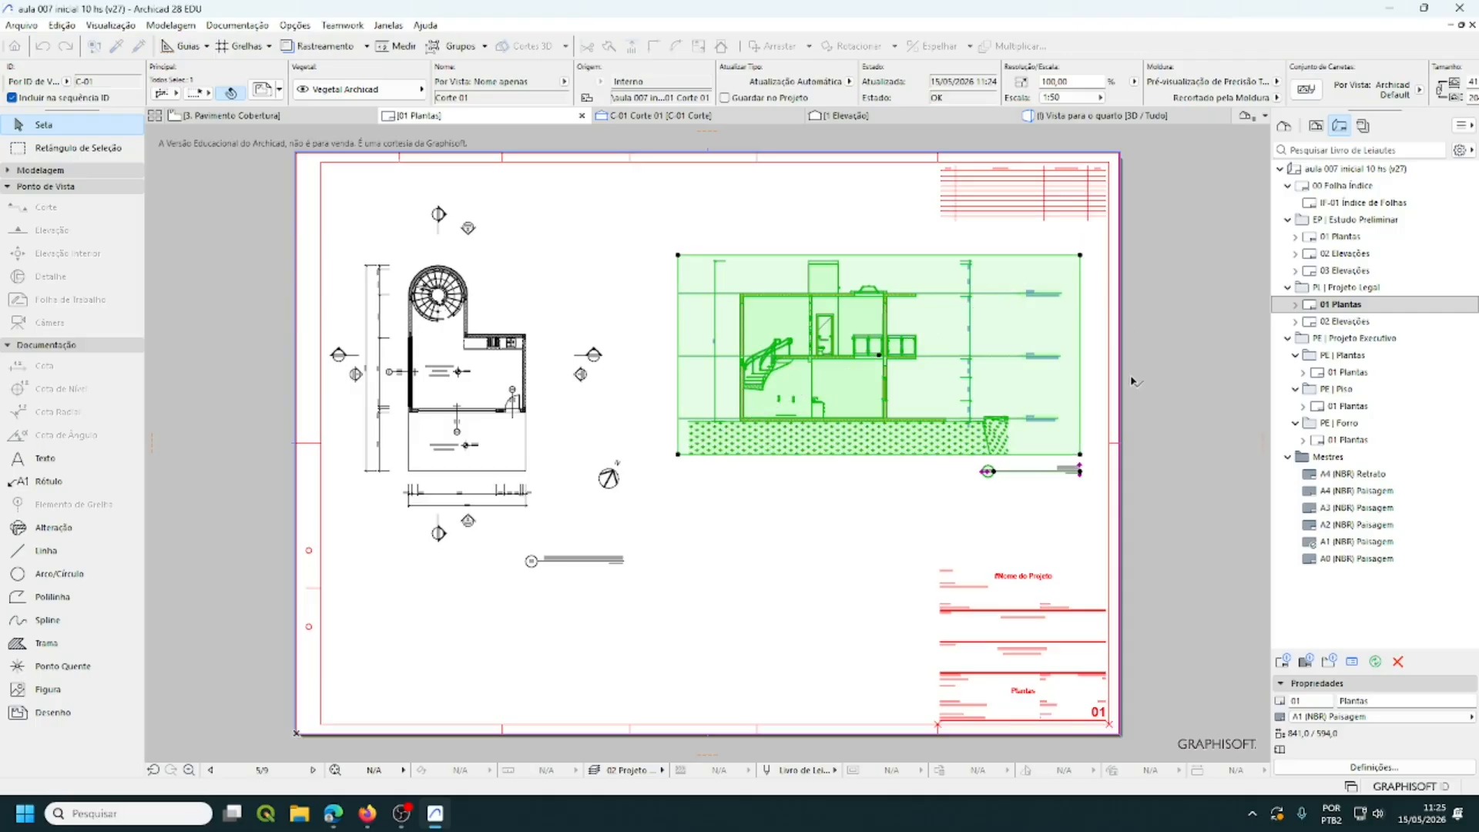
- Raise the frame's bottom edge and move the section drawing higher on the sheet
left_click(1080, 455)
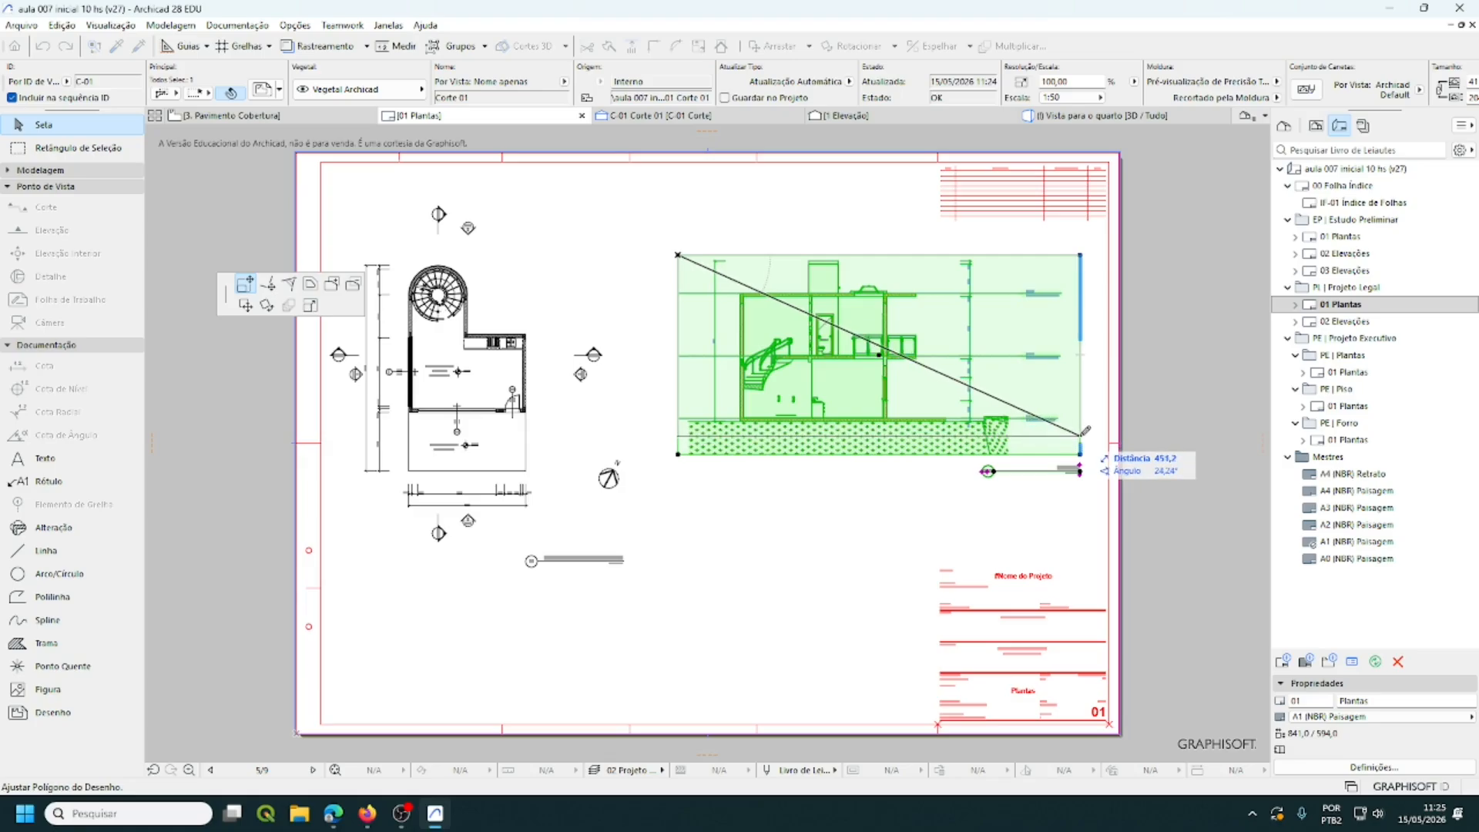
left_click(1081, 435)
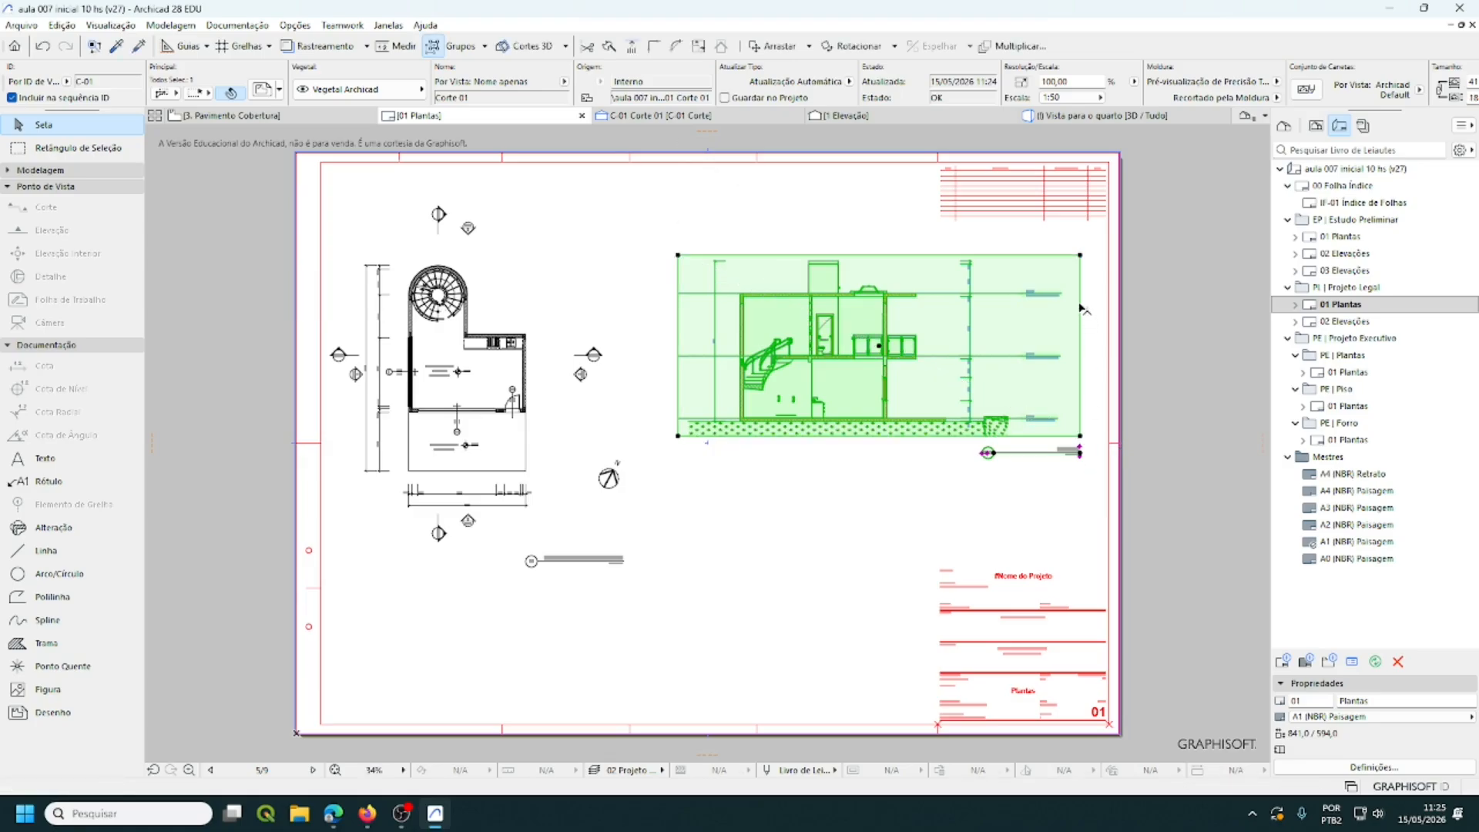
left_click(877, 349)
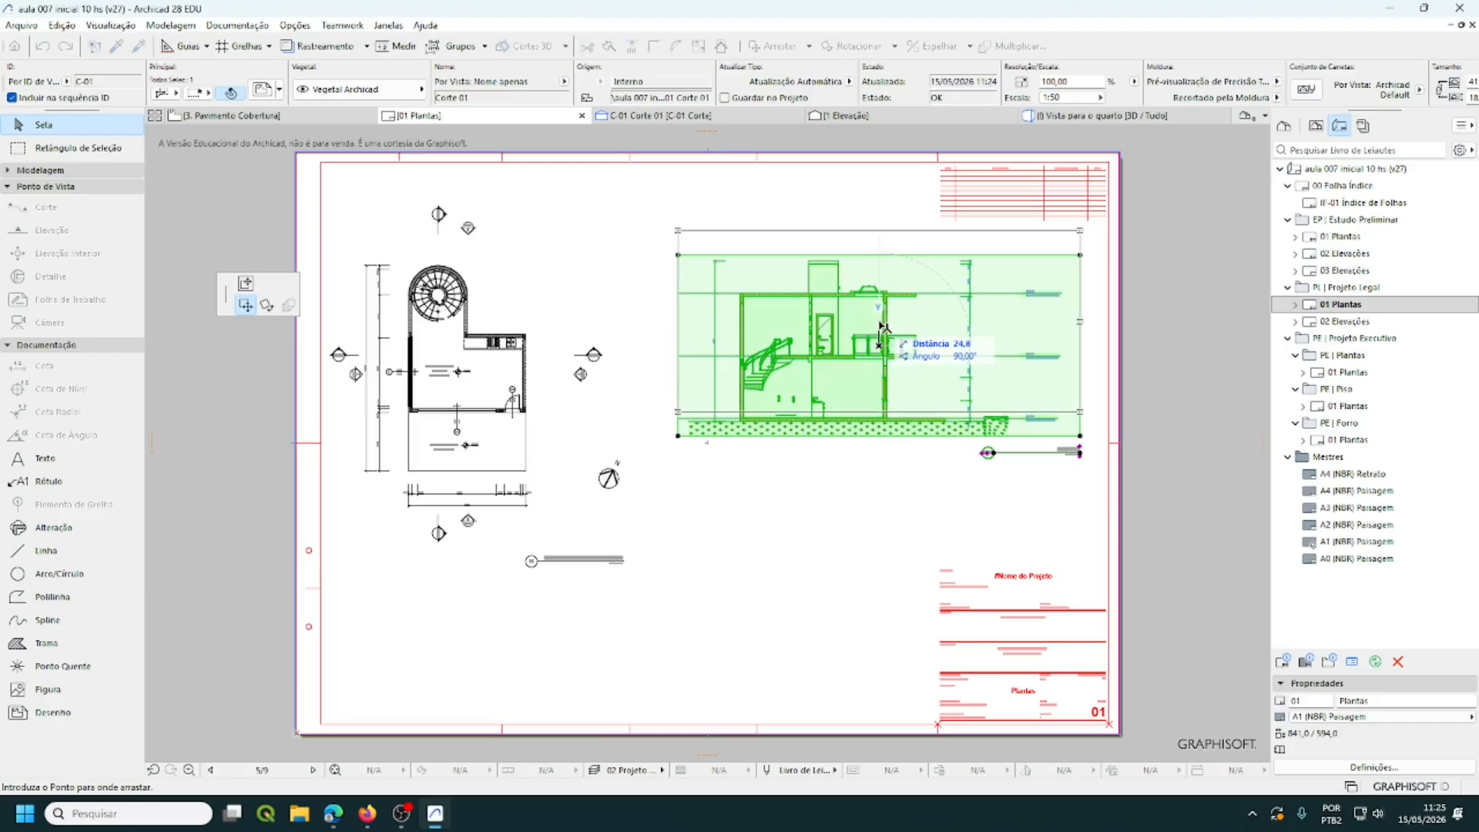
left_click(881, 325)
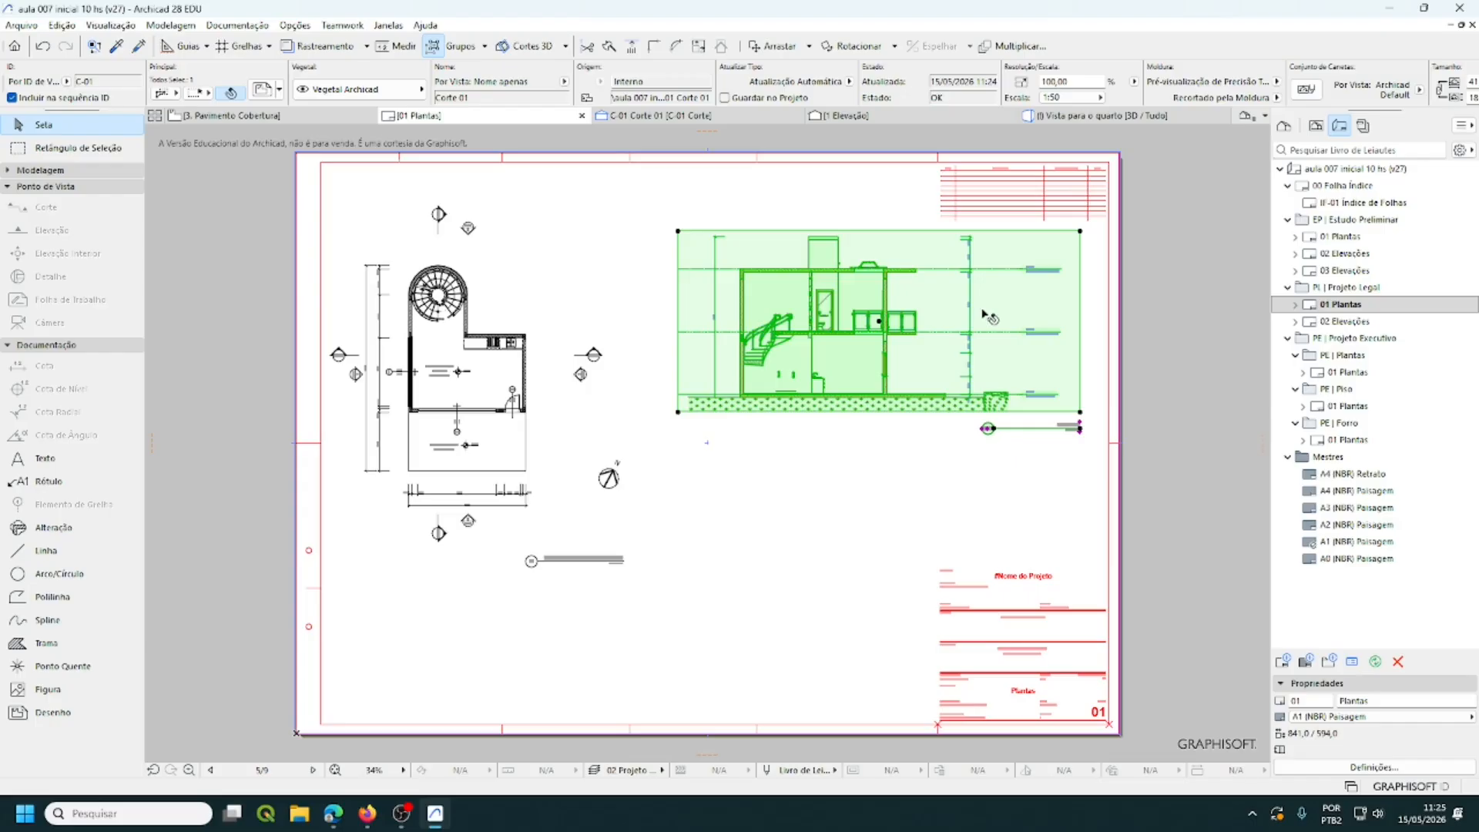
- Set the section drawing's Cor e Transparência to Preto e Branco, then deselect it
scroll(735, 68, "down", 2)
scroll(736, 68, "down", 5)
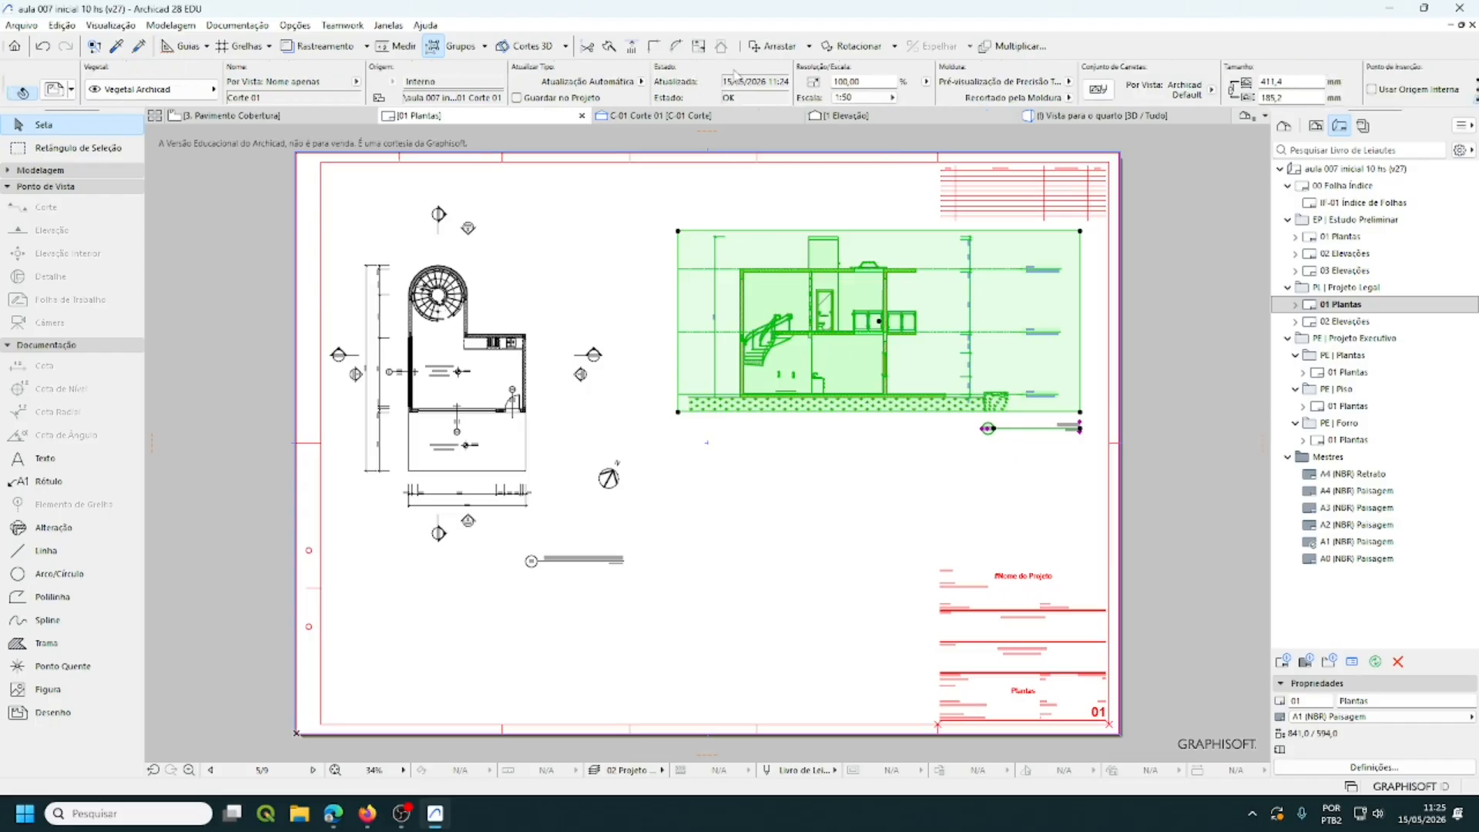
scroll(736, 75, "down", 5)
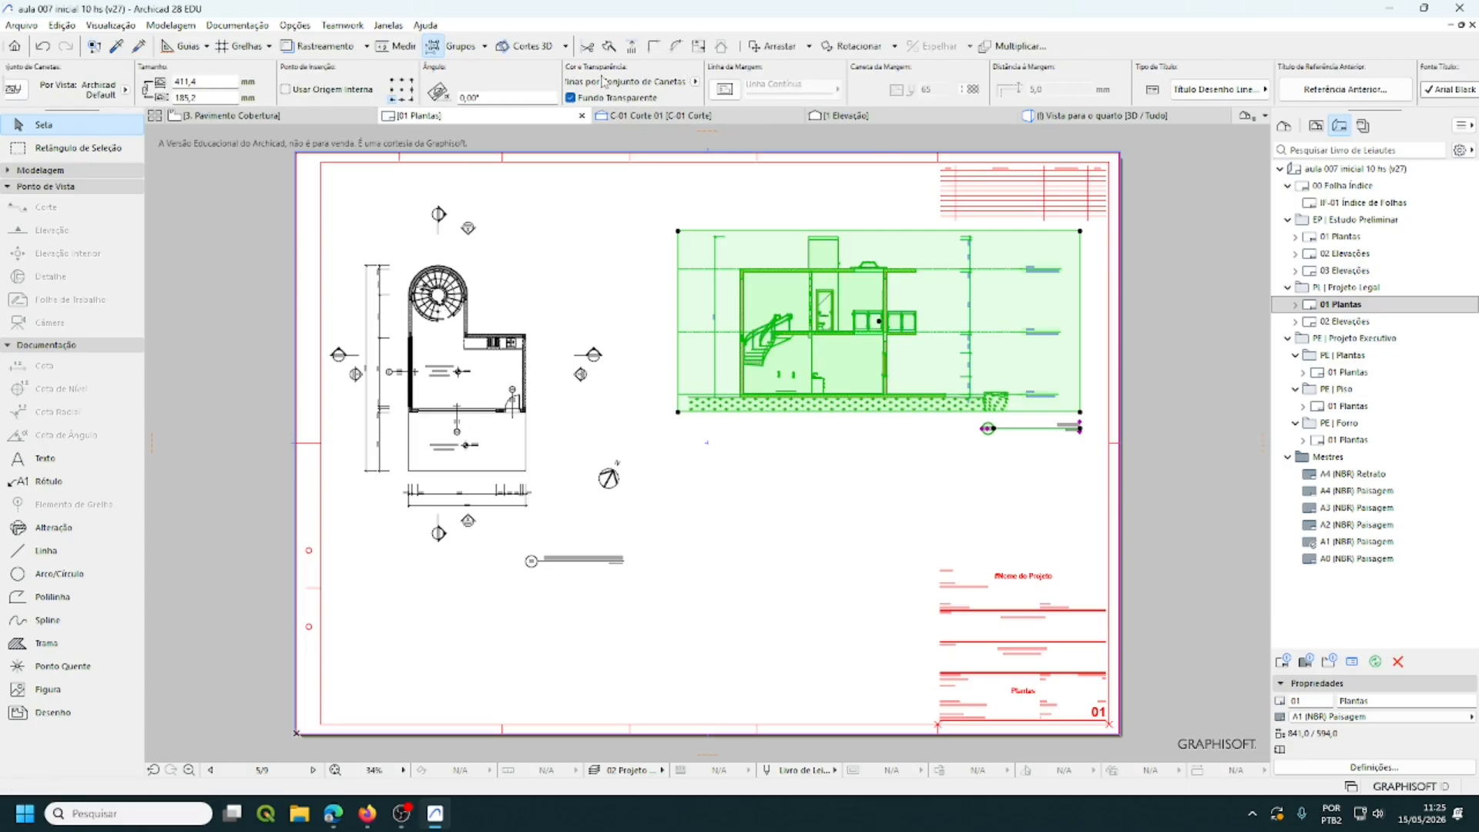
left_click(696, 82)
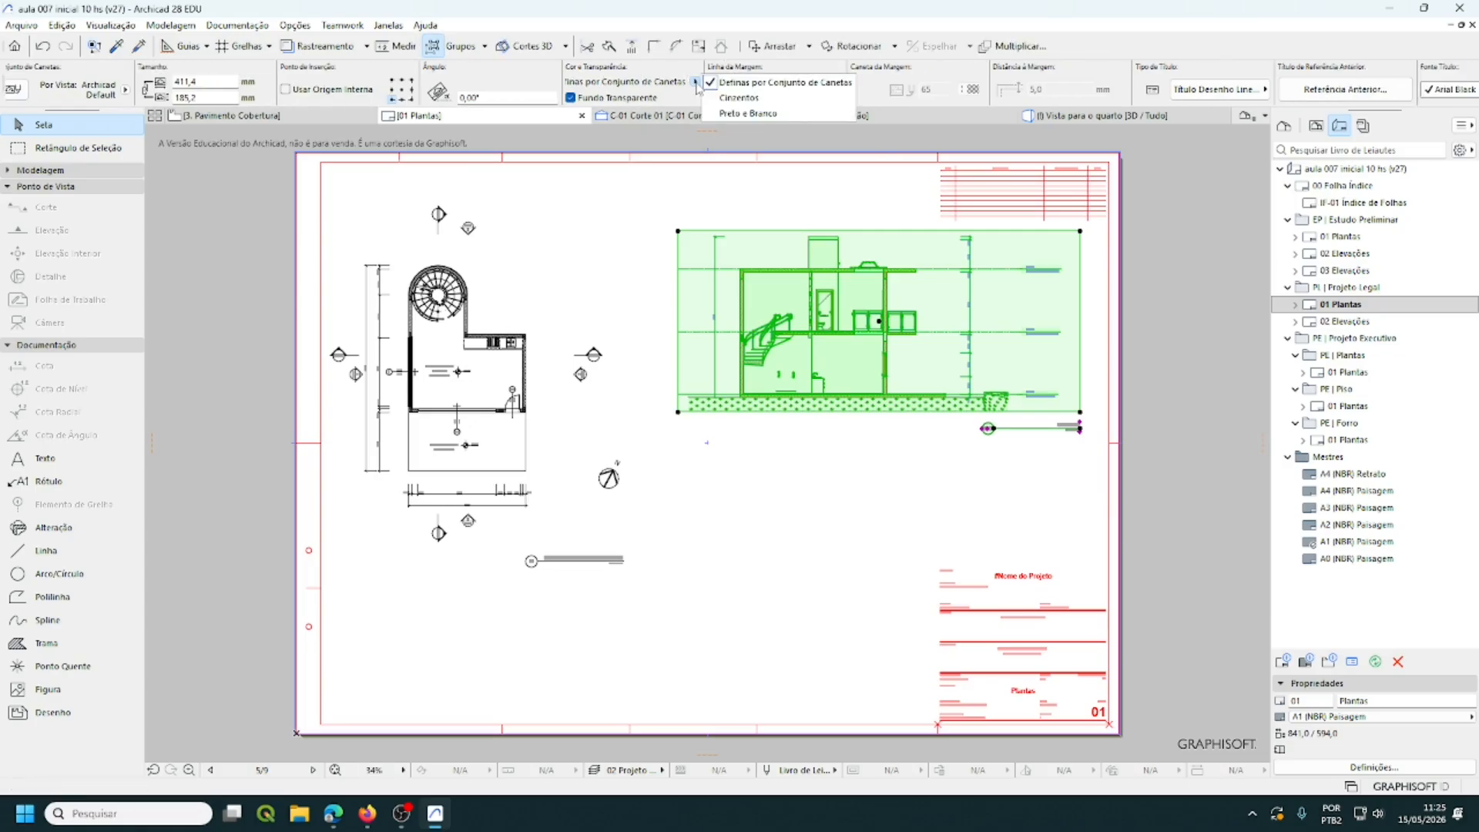
left_click(746, 113)
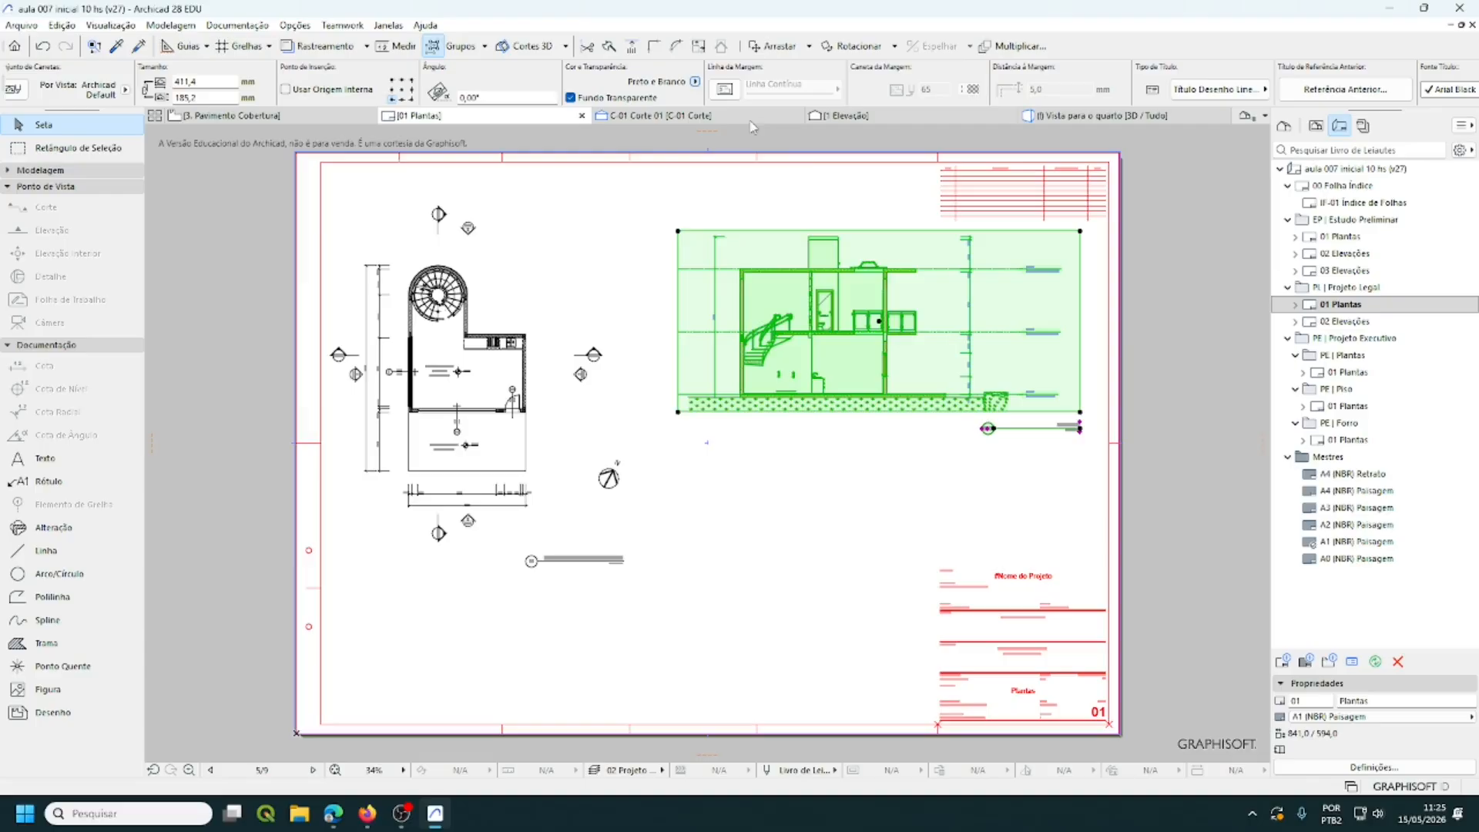
left_click(857, 461)
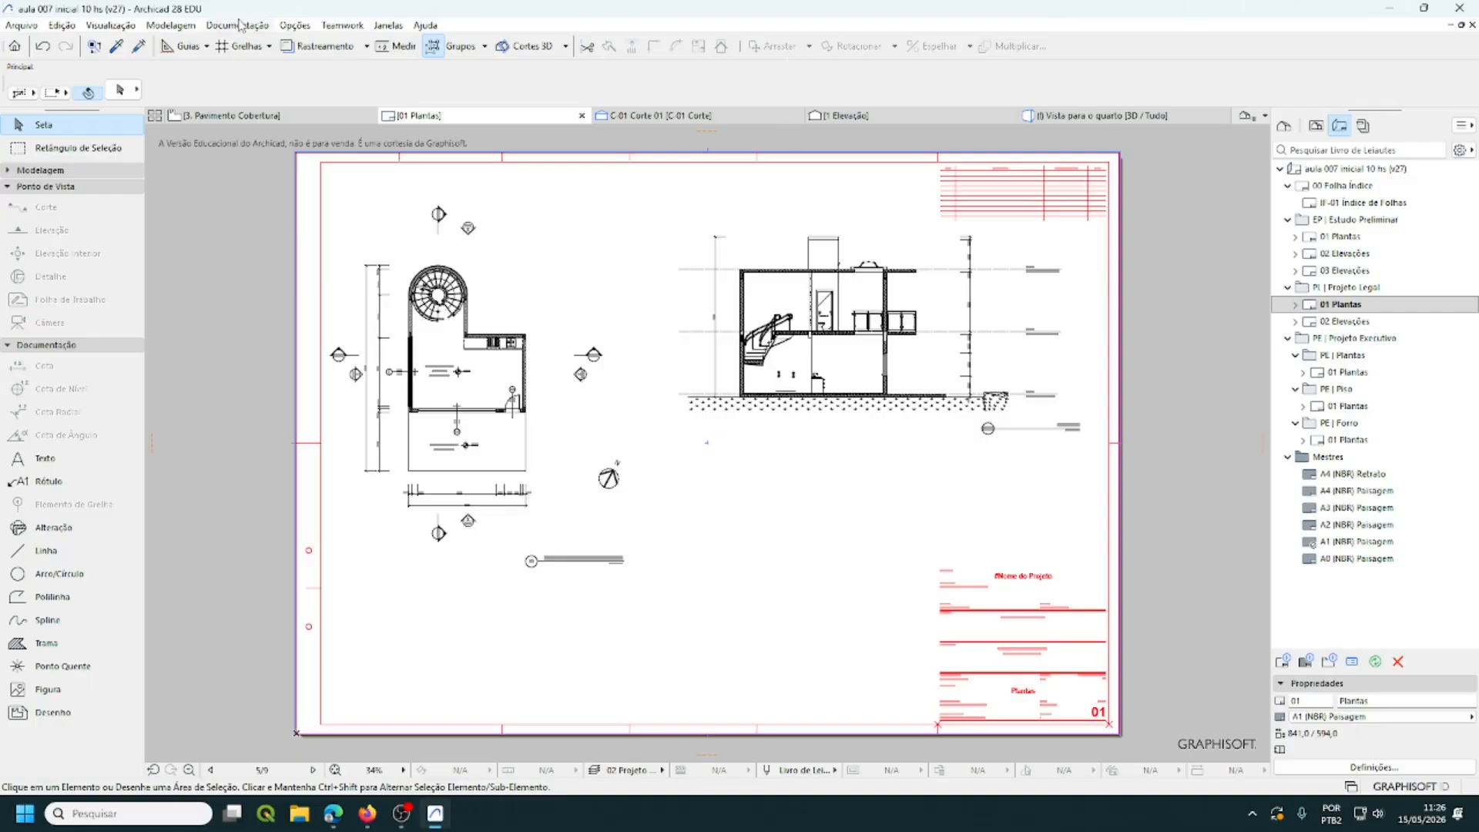
left_click(111, 26)
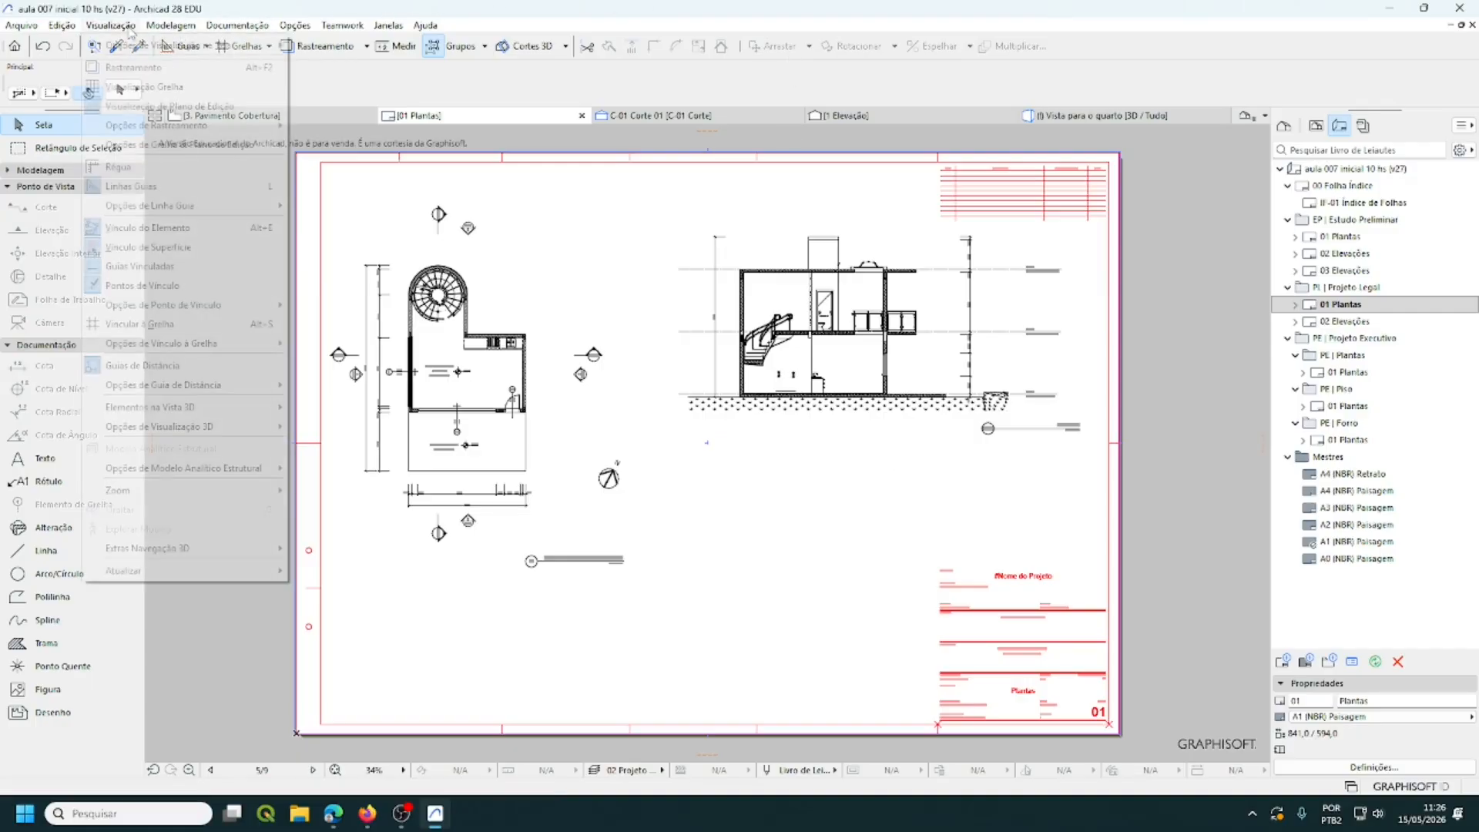
mouse_move(137, 48)
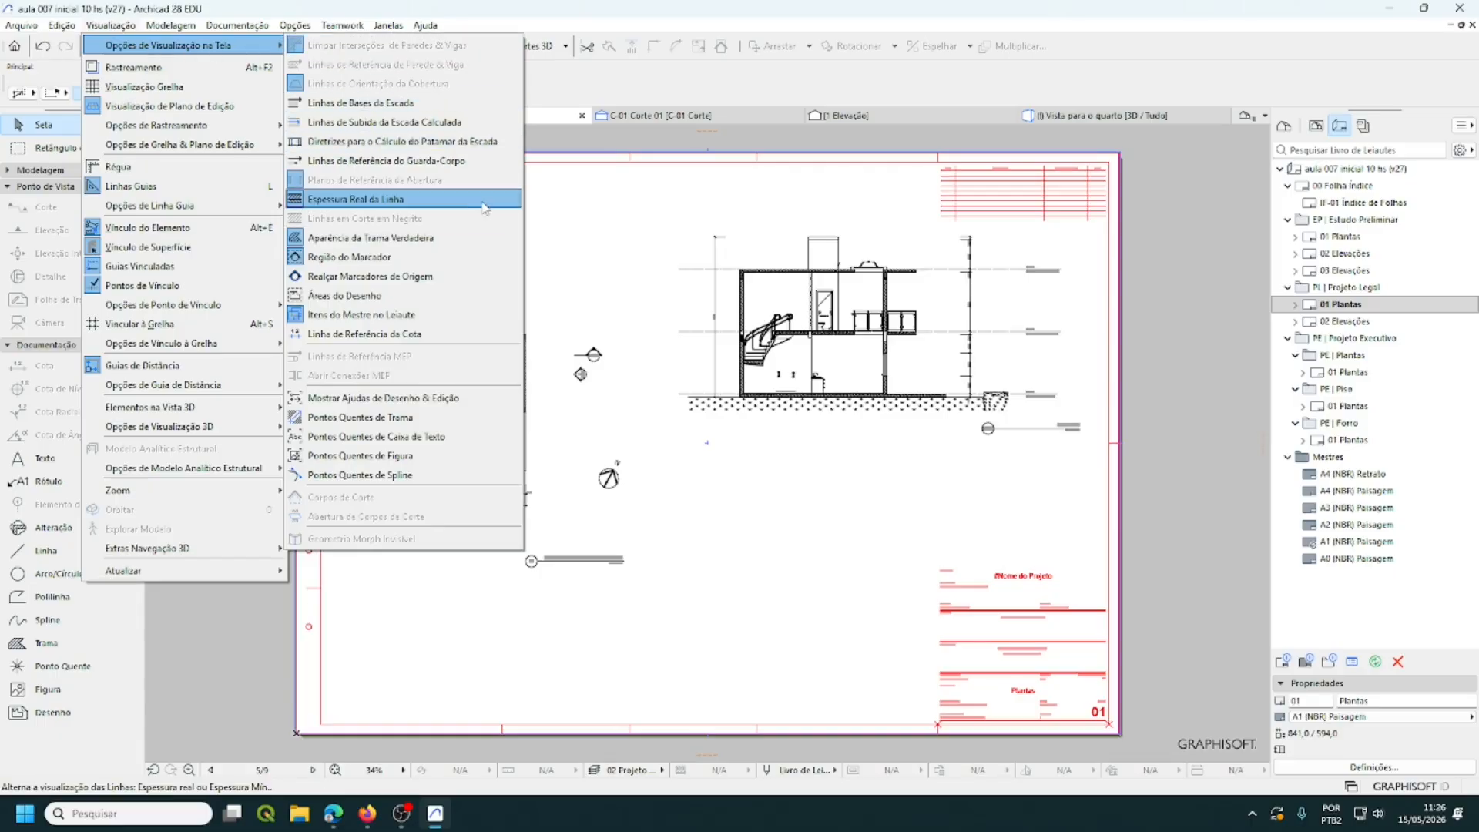
left_click(483, 12)
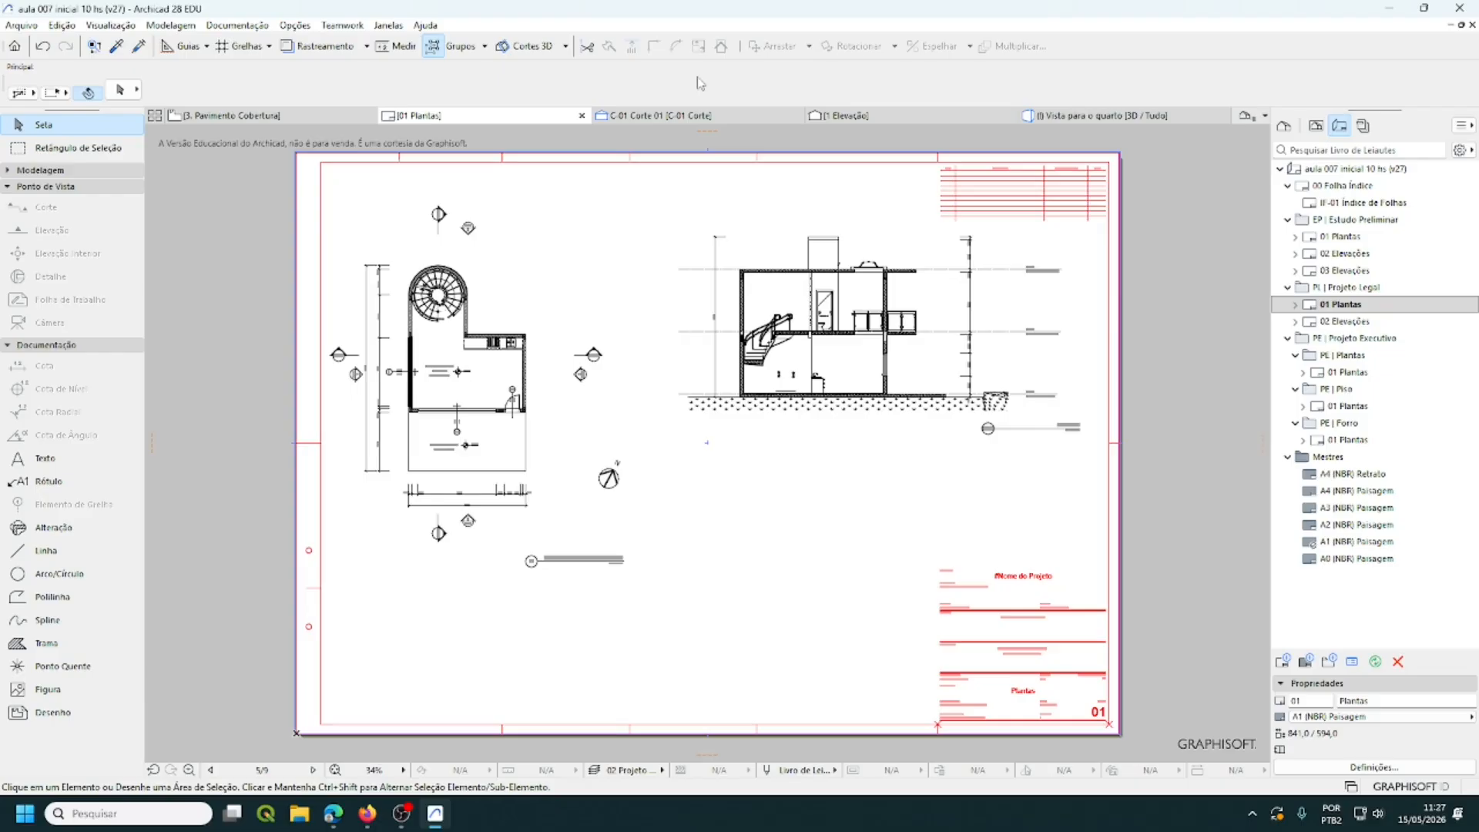
- Open the 02 Elevações layout from the PL | Projeto Legal subset in the Layout Book
left_click(1354, 288)
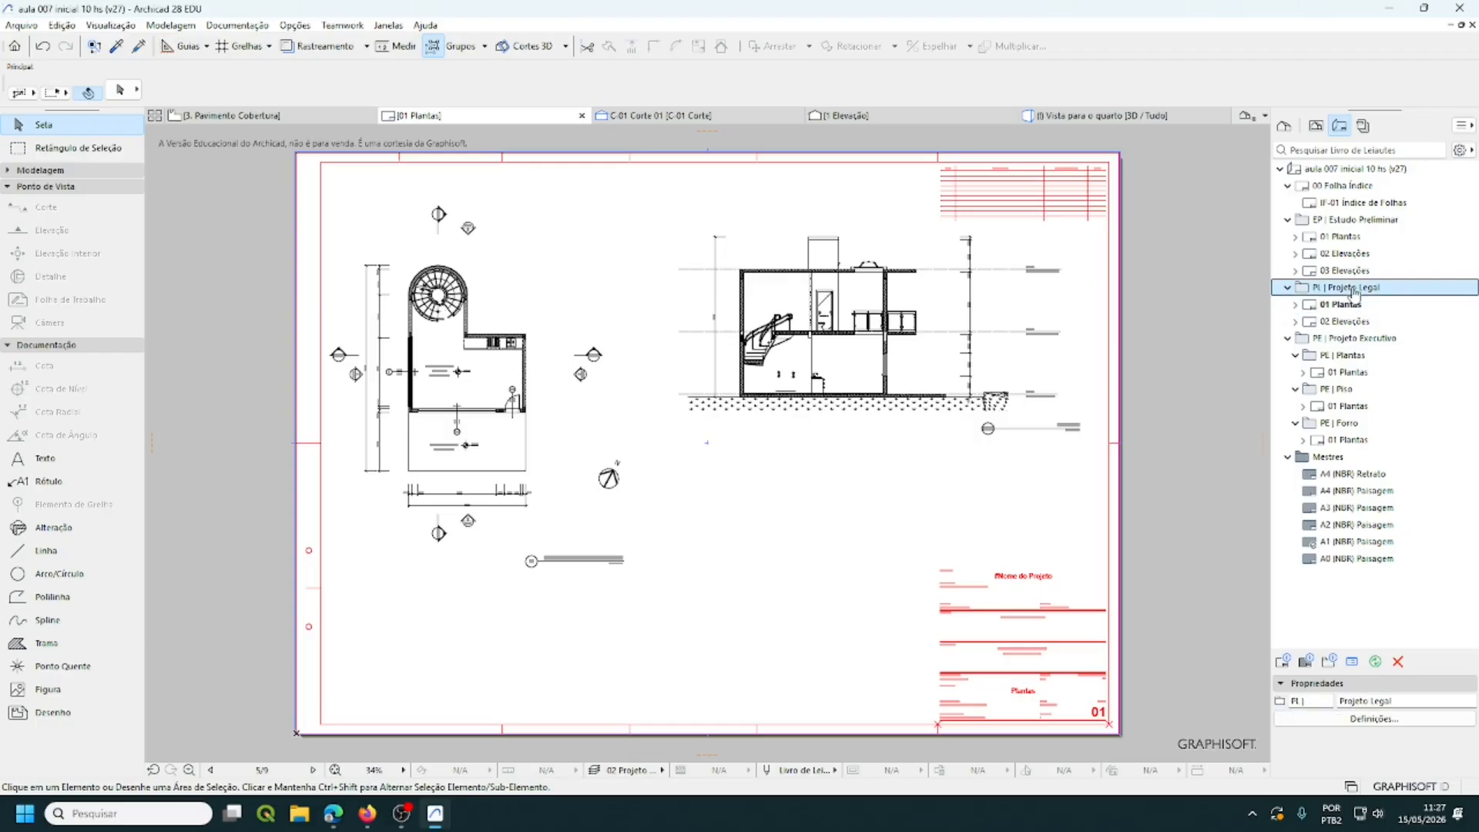
right_click(1355, 292)
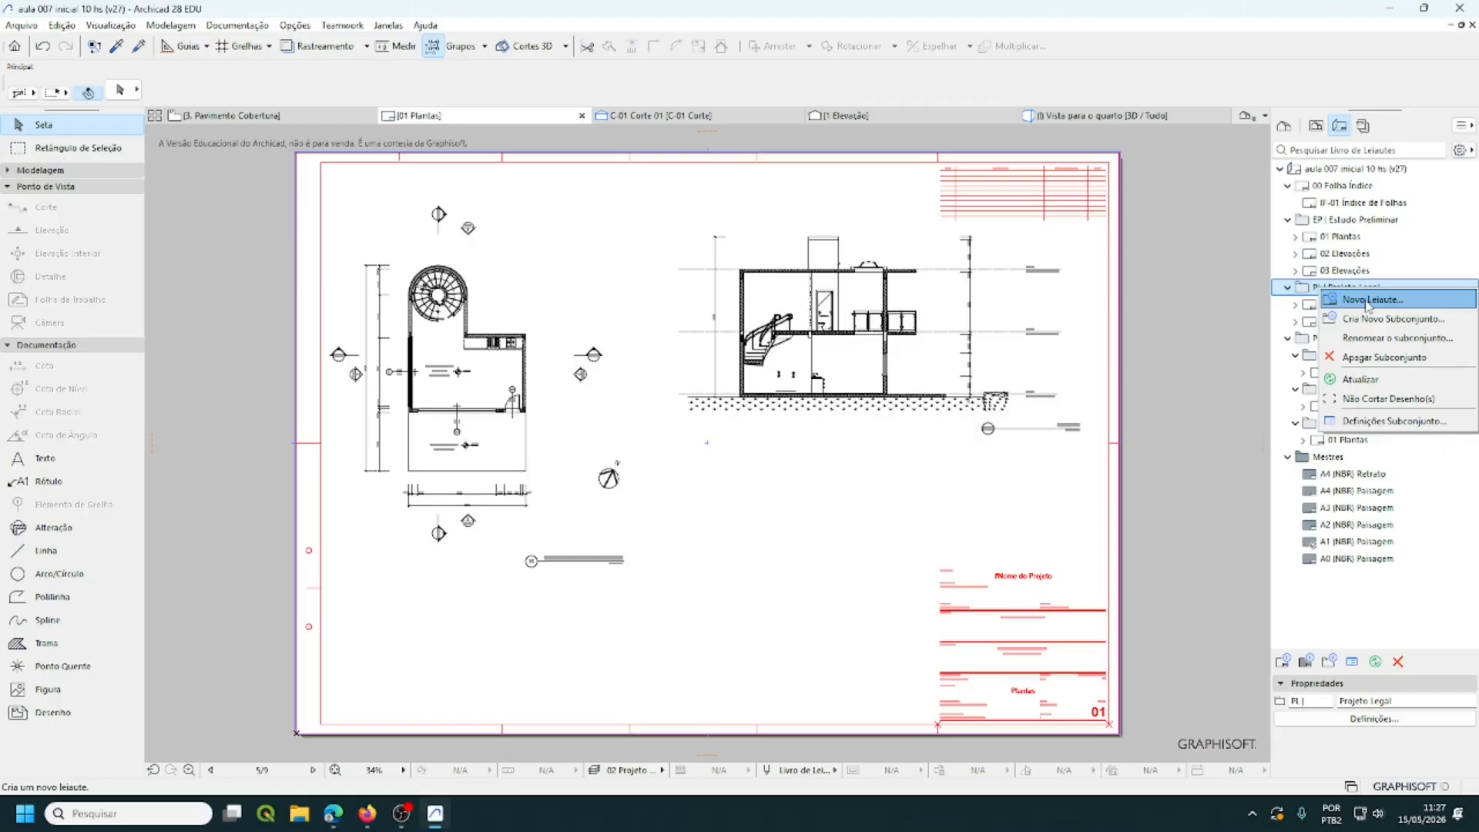
left_click(1326, 87)
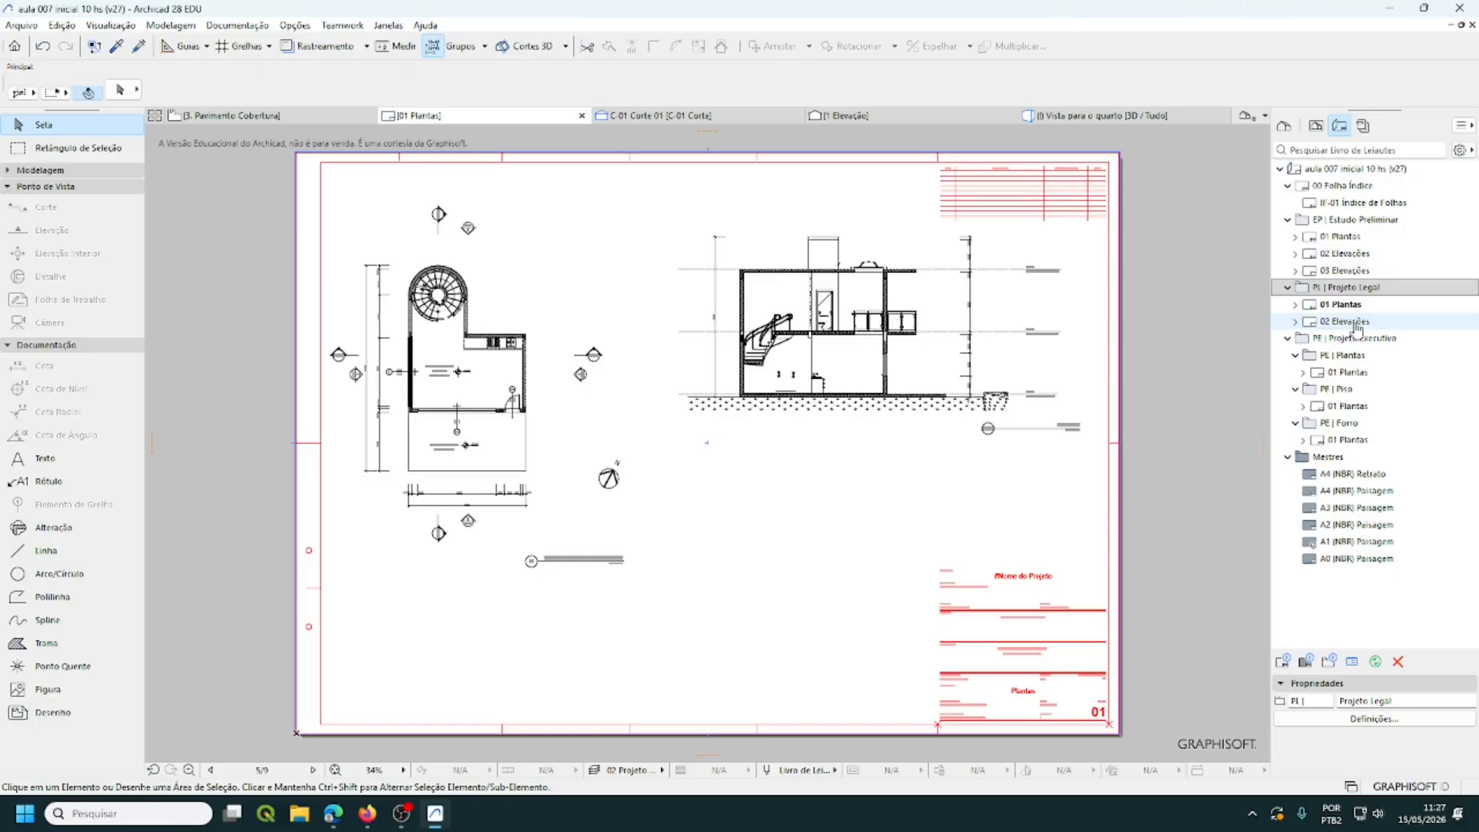
double_click(1355, 322)
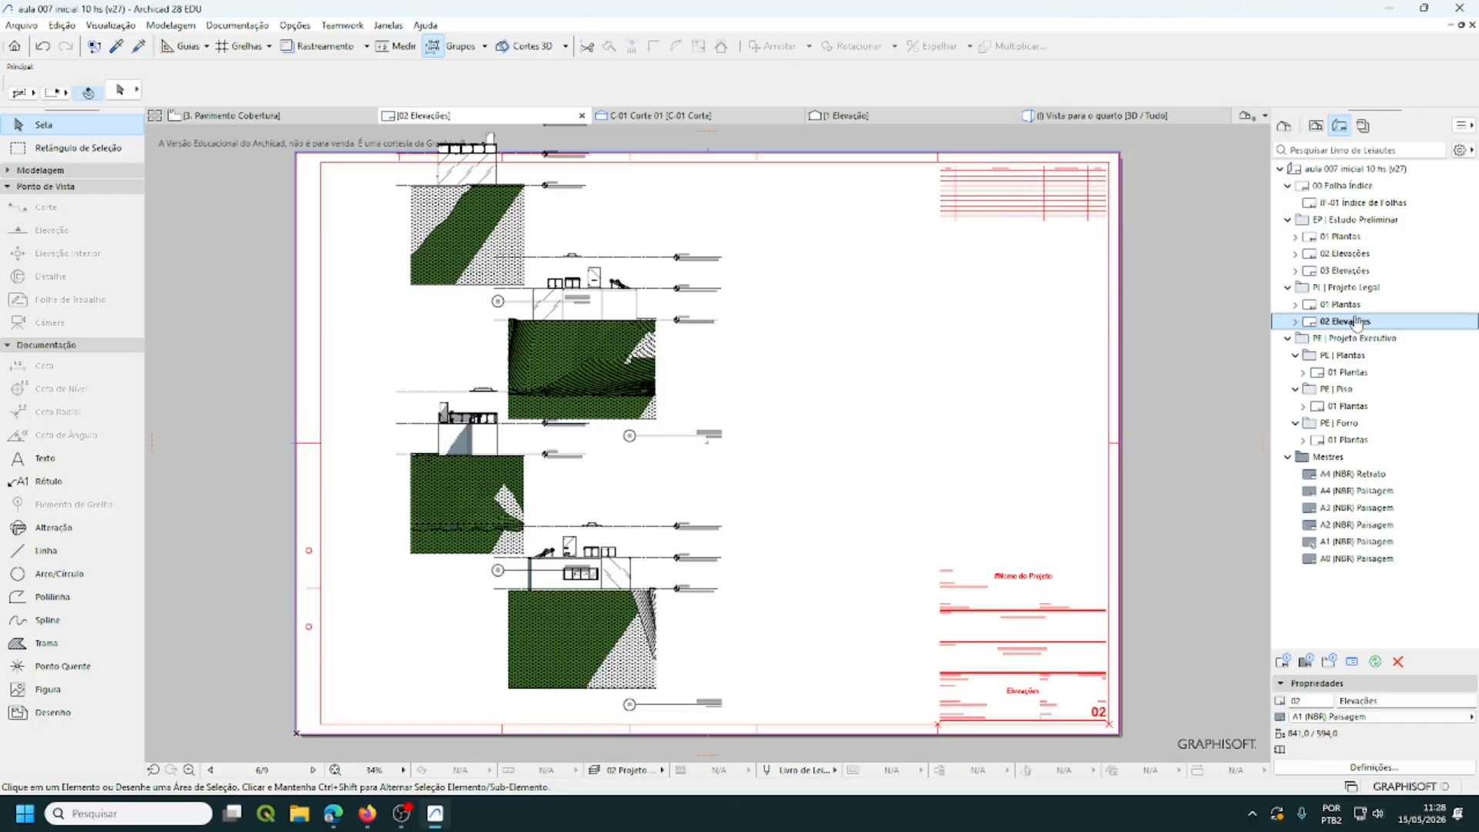
- Select the four stacked elevation drawings on 02 Elevações and delete them
left_click(617, 630)
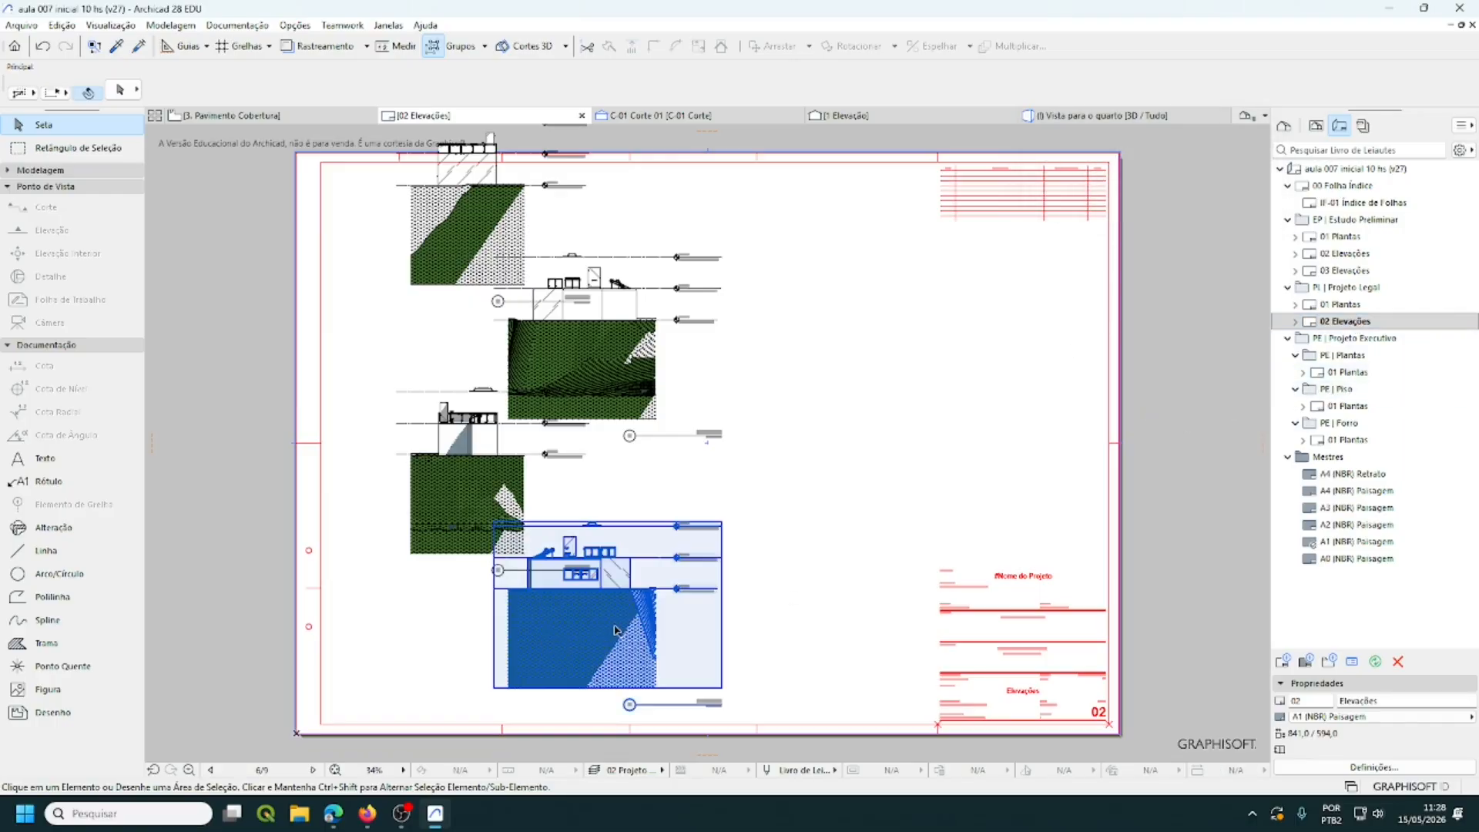
left_click(615, 630)
left_click(480, 504, "shift")
left_click(587, 361, "shift")
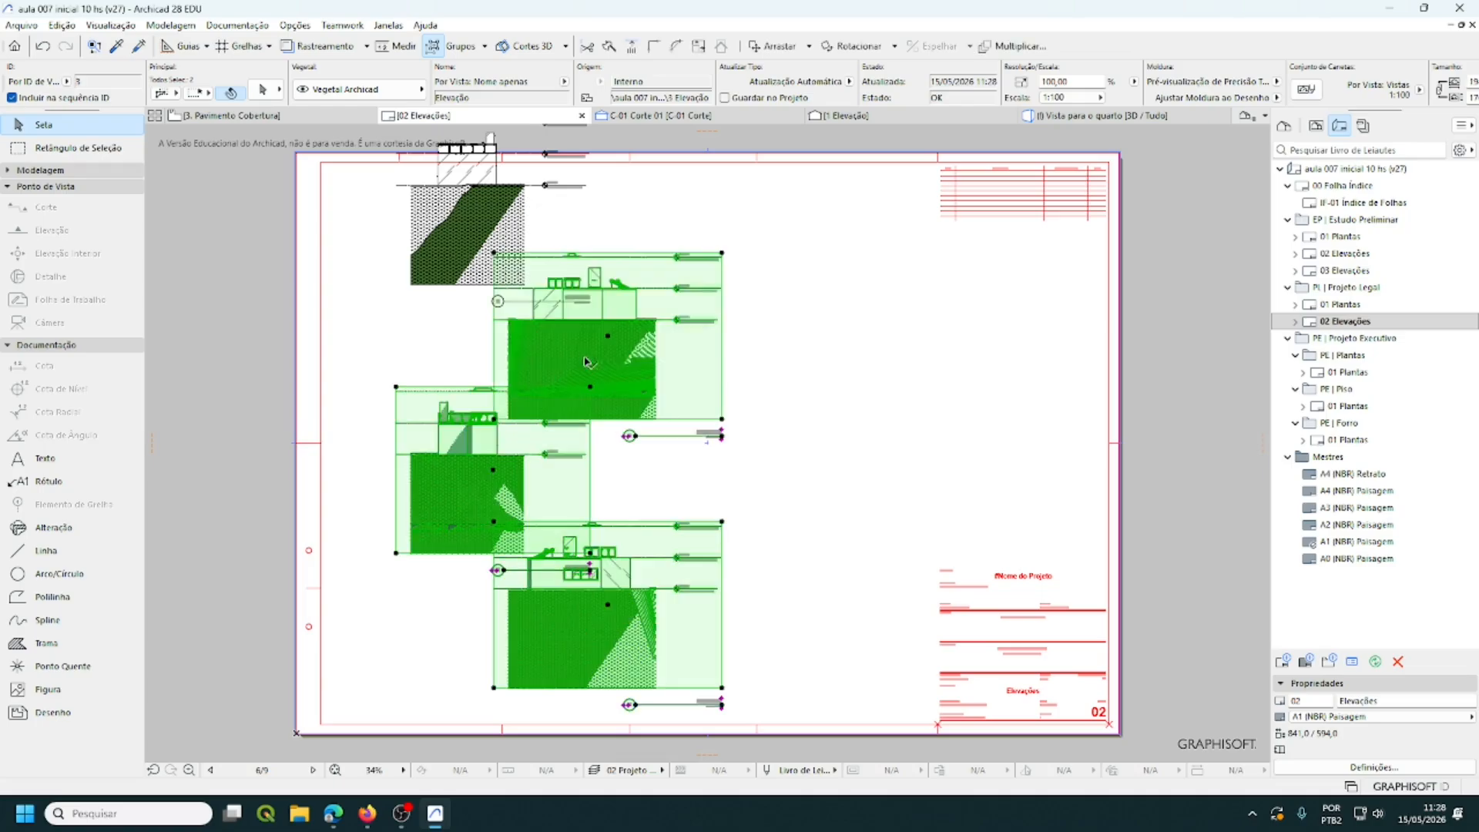
left_click(487, 210, "shift")
key("Delete")
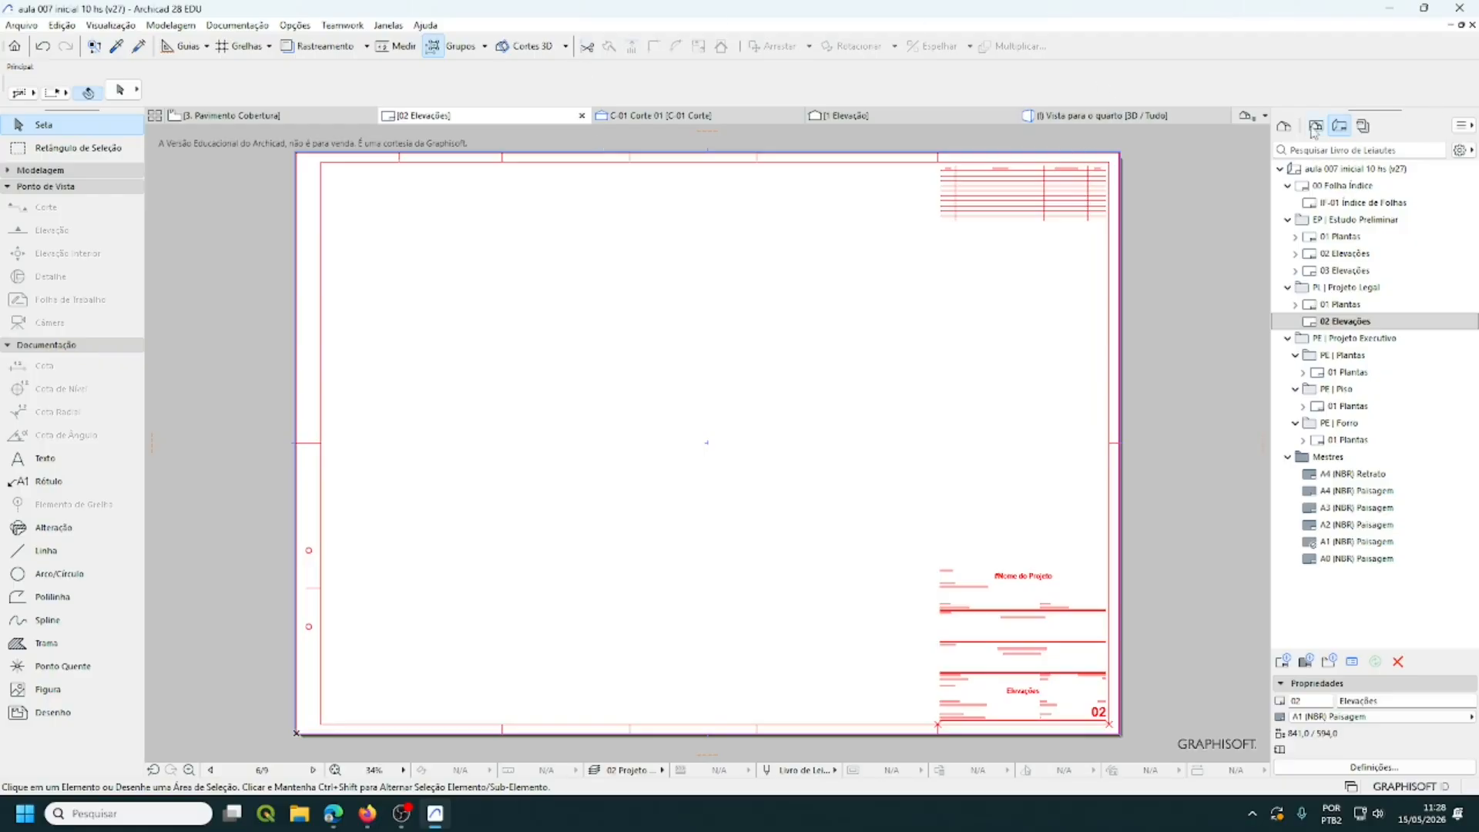
- Open 1 Elevação from the Project Map, zoom out, then switch to the View Map
left_click(1284, 127)
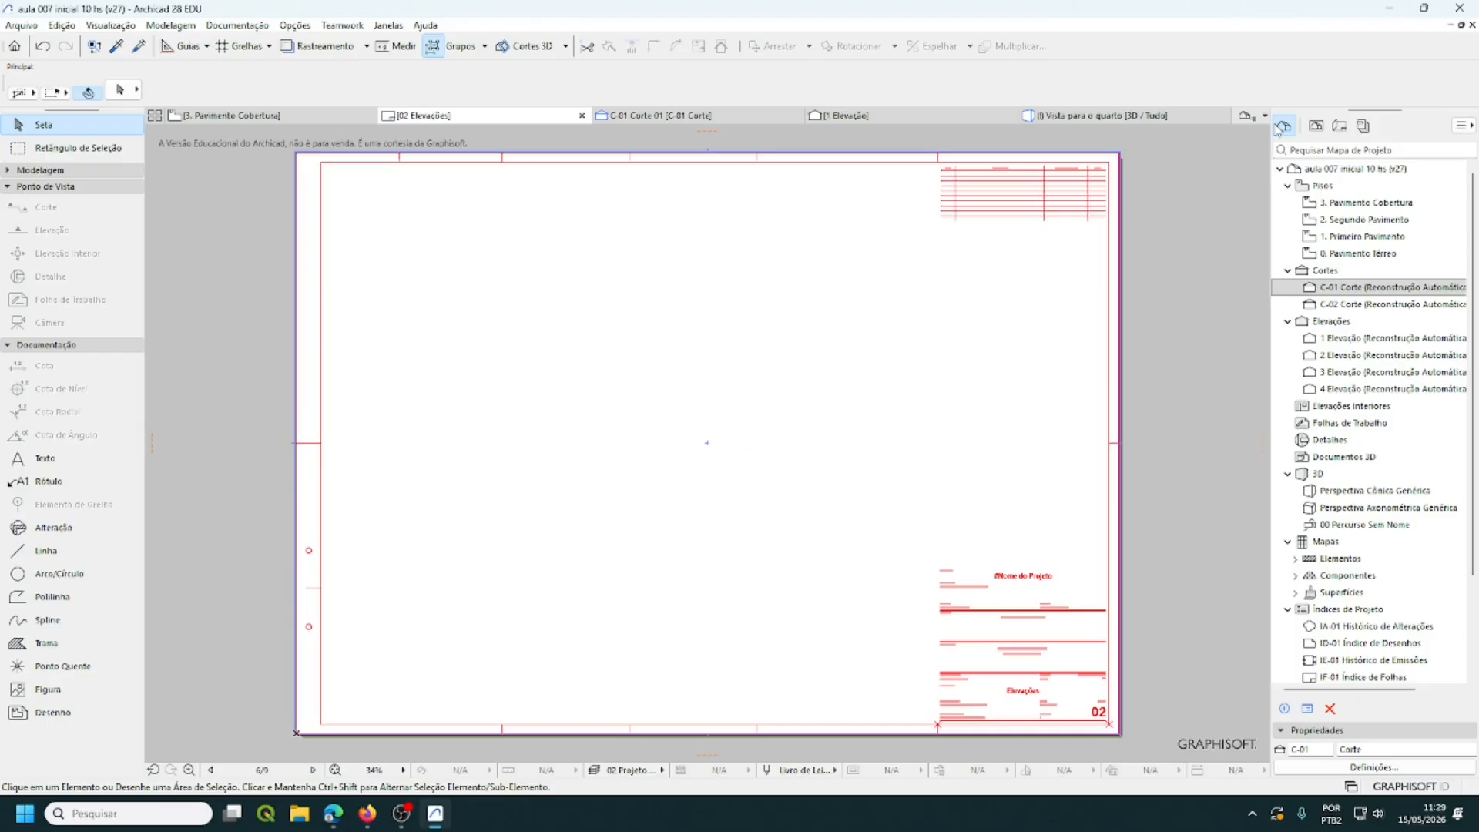
double_click(1374, 340)
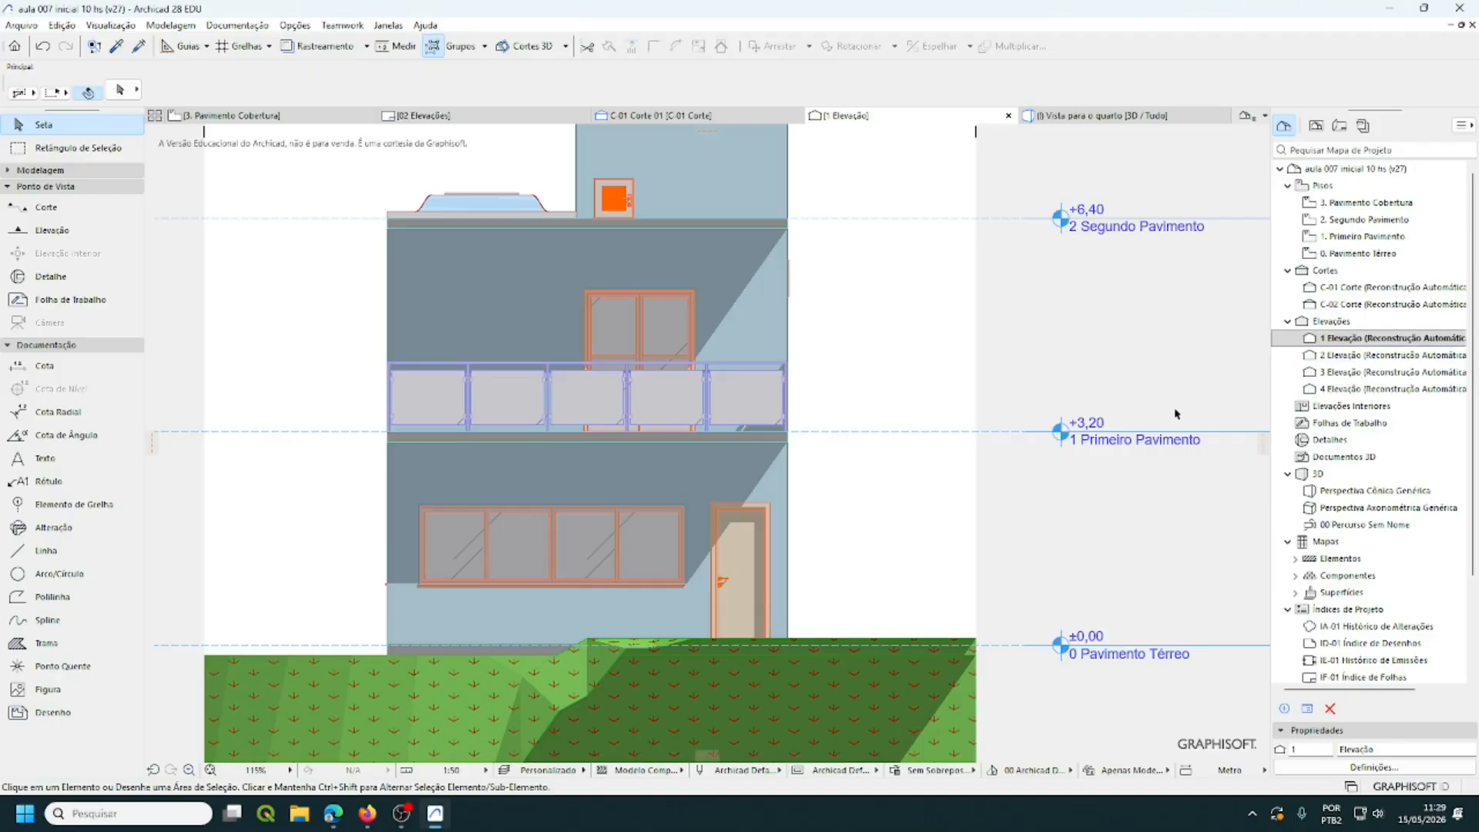
scroll(957, 454, "down", 1)
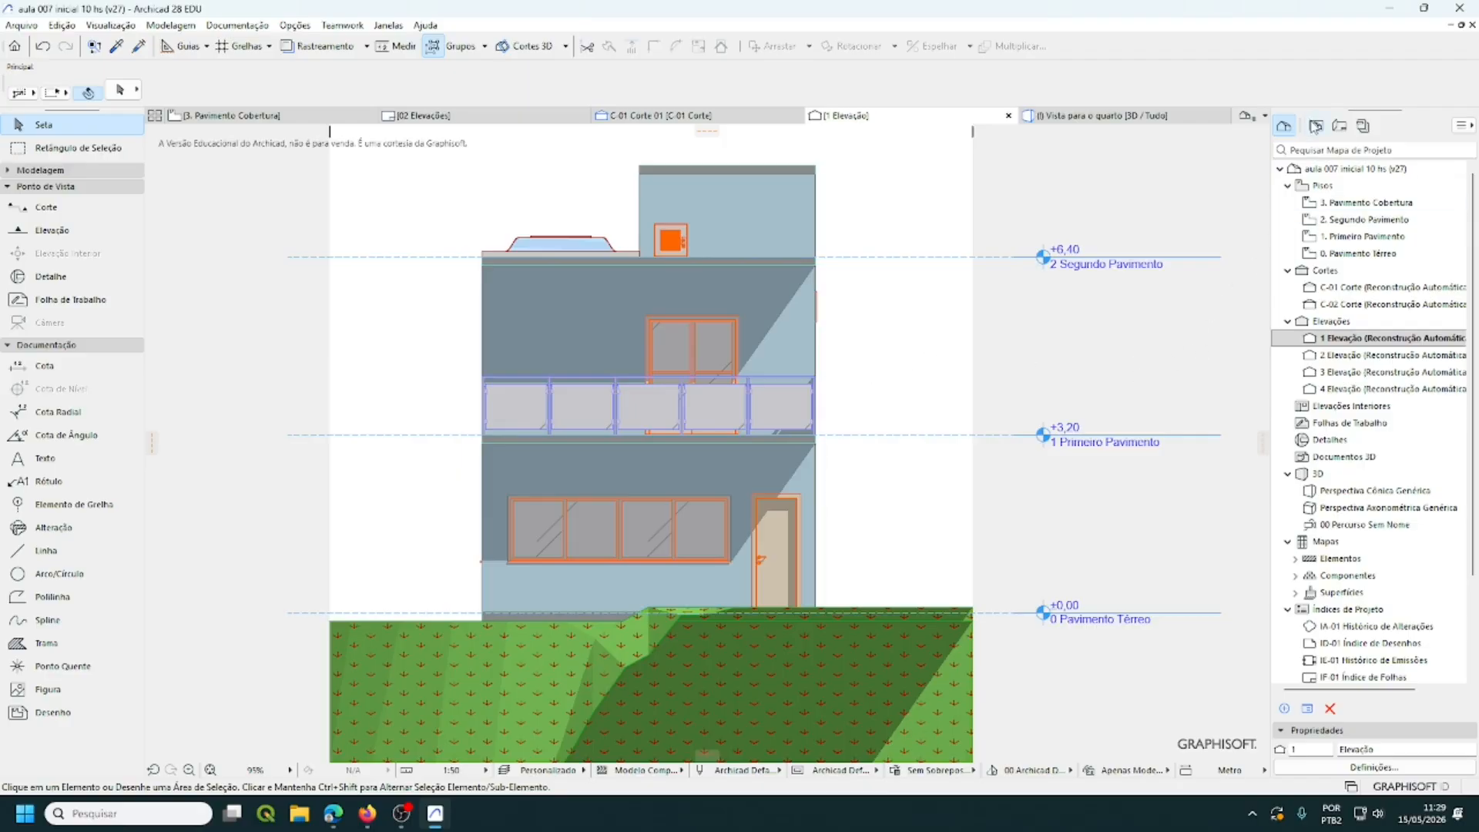
left_click(1316, 125)
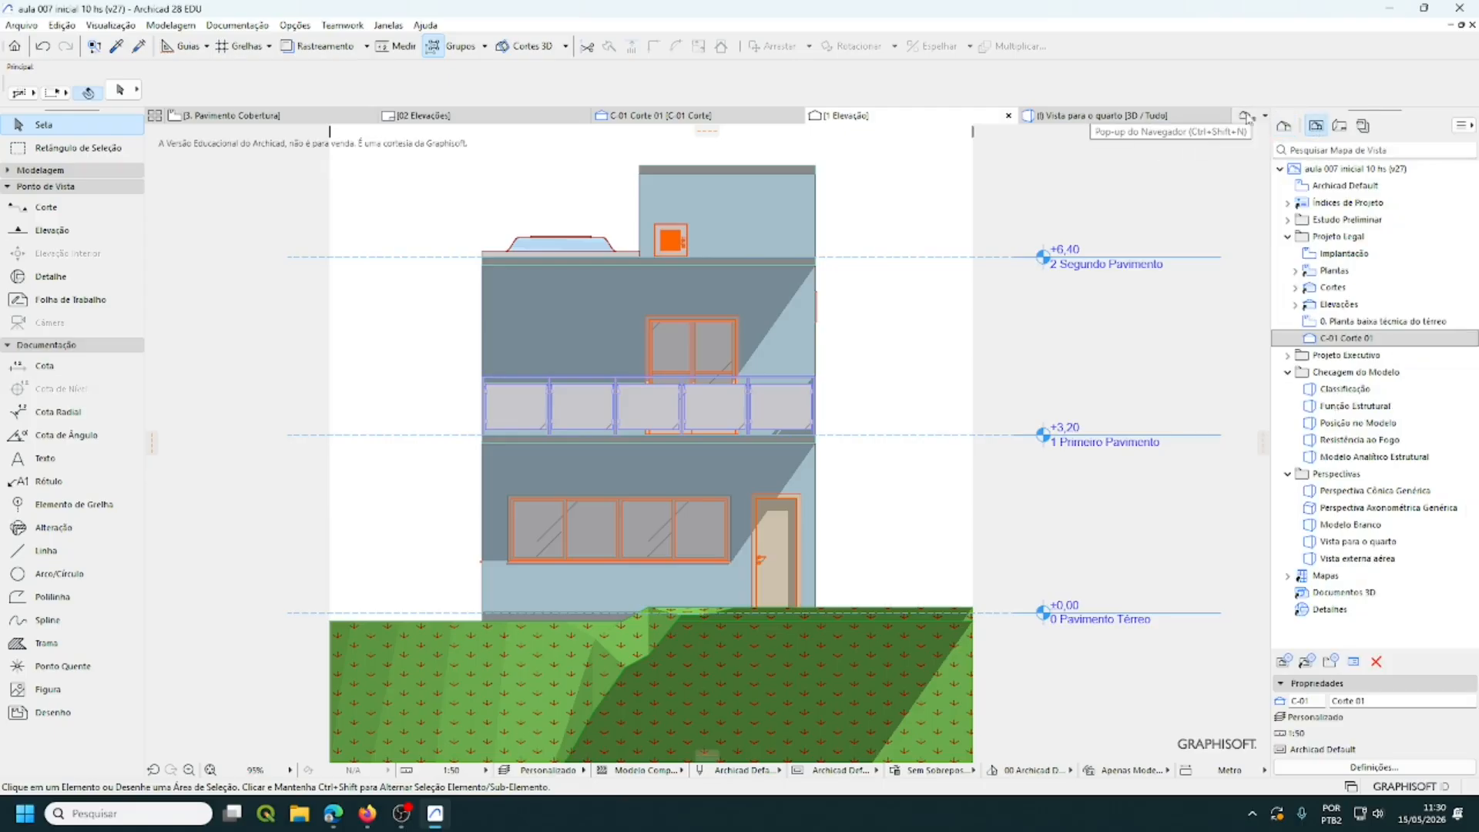
mouse_move(1203, 125)
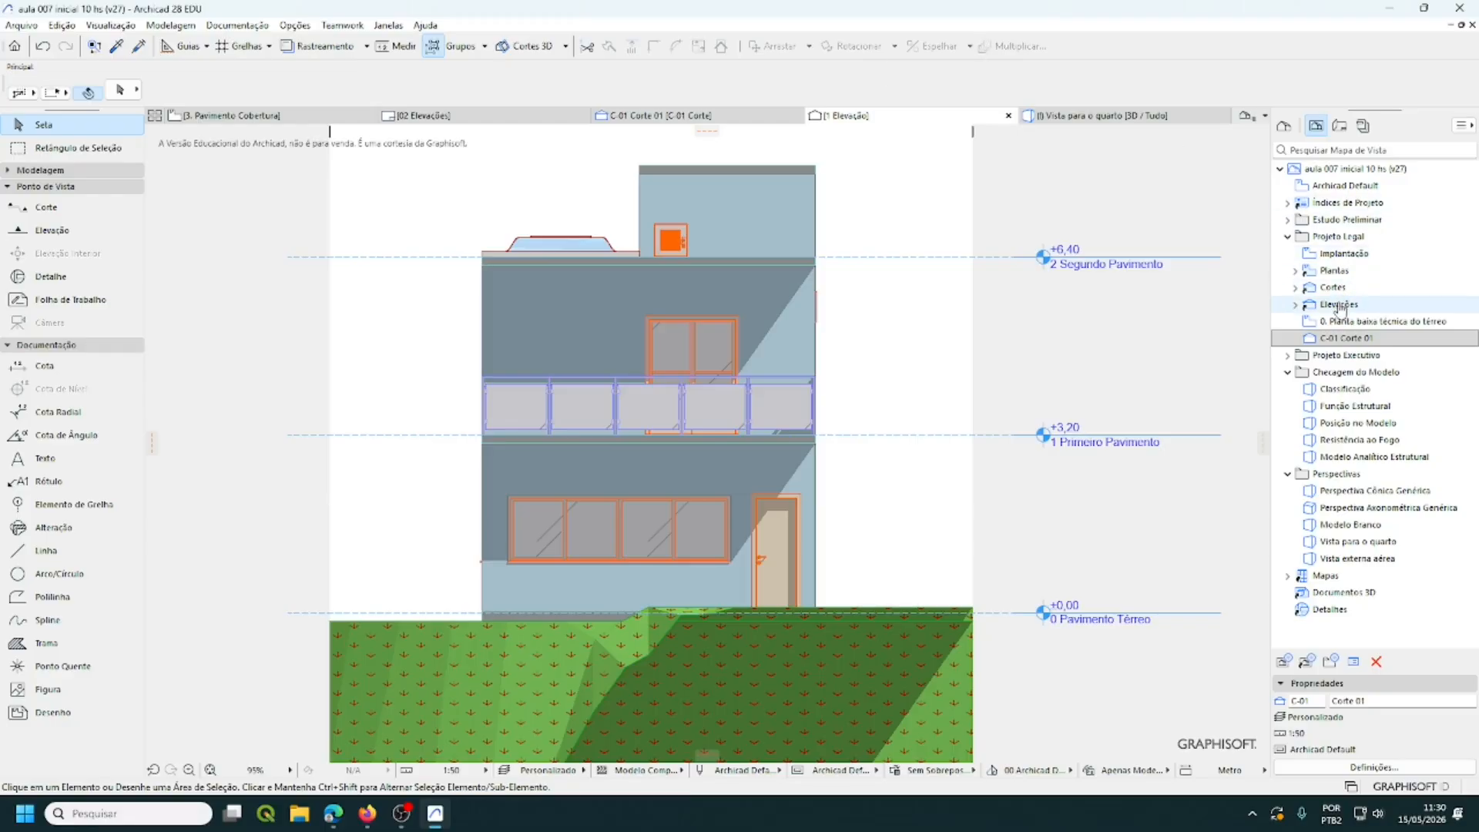
- Save the current elevation in Projeto Legal as the view '1 Elevação Frontal'
right_click(1331, 238)
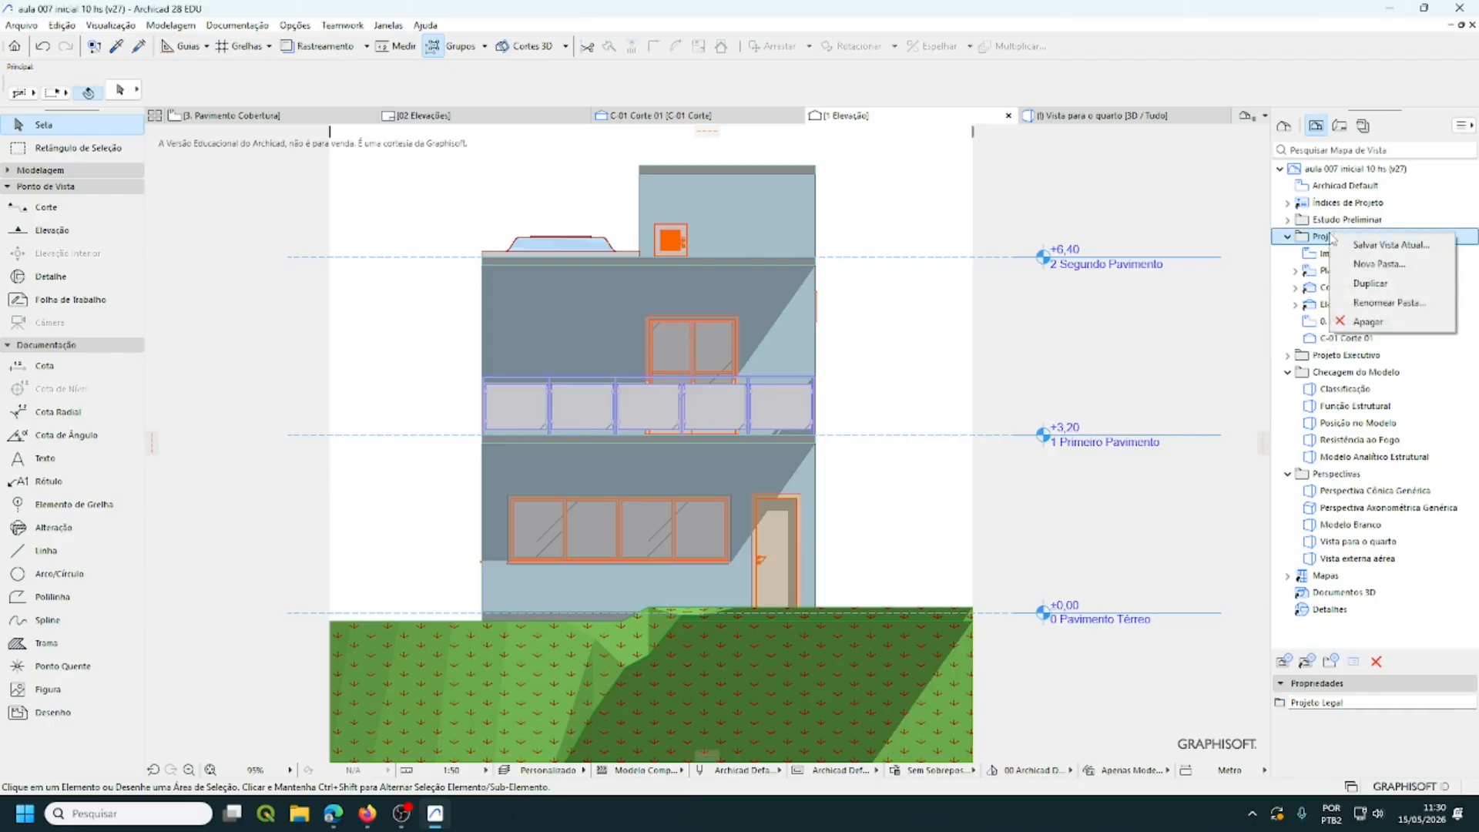
left_click(1384, 247)
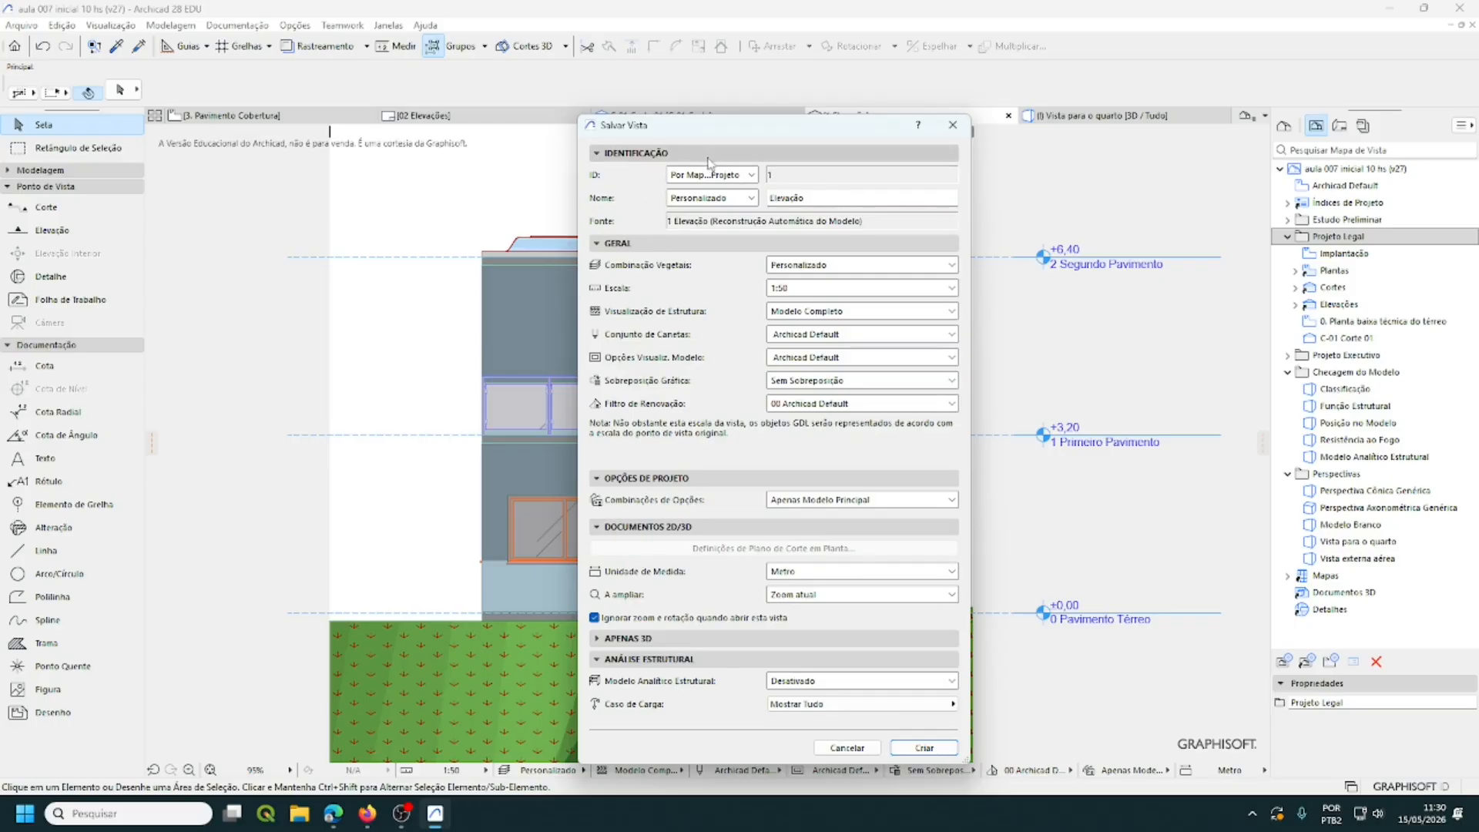
left_click(832, 198)
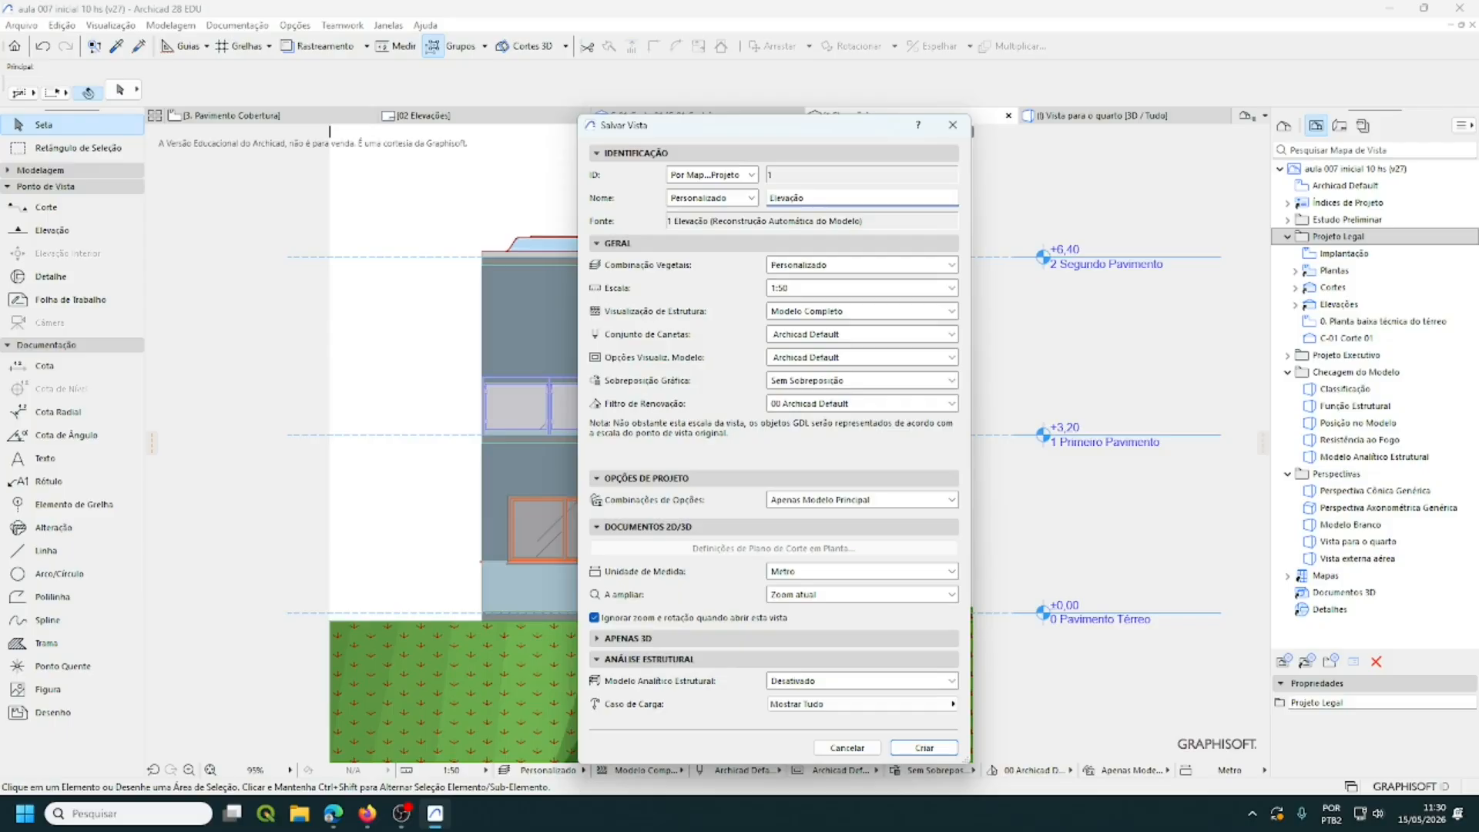
type("Frot")
type("tia")
type("al")
left_click(915, 746)
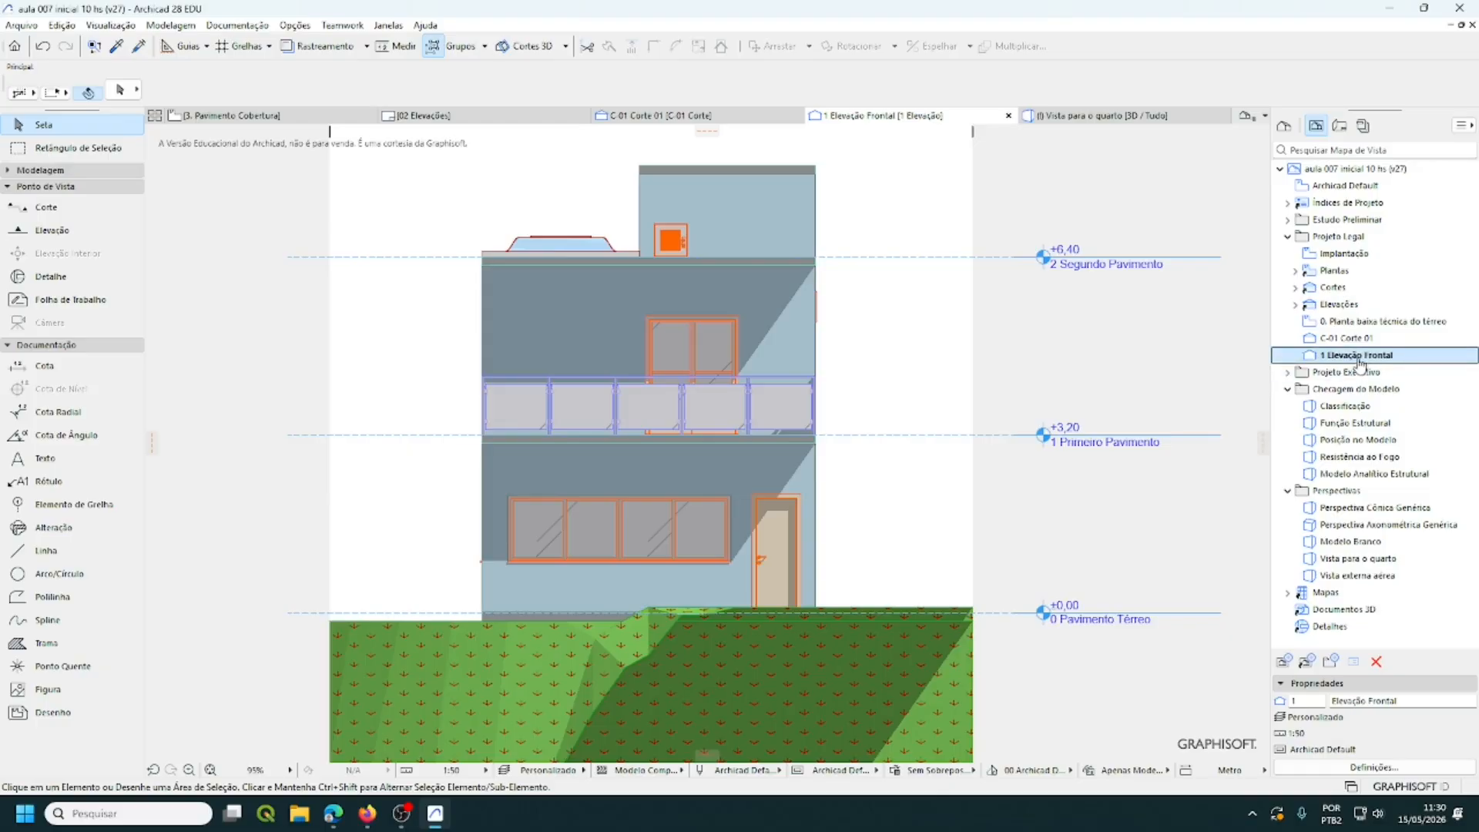
- Place the Elevação Frontal view onto the 02 Elevações layout with Colocar no Leiaute
right_click(1361, 363)
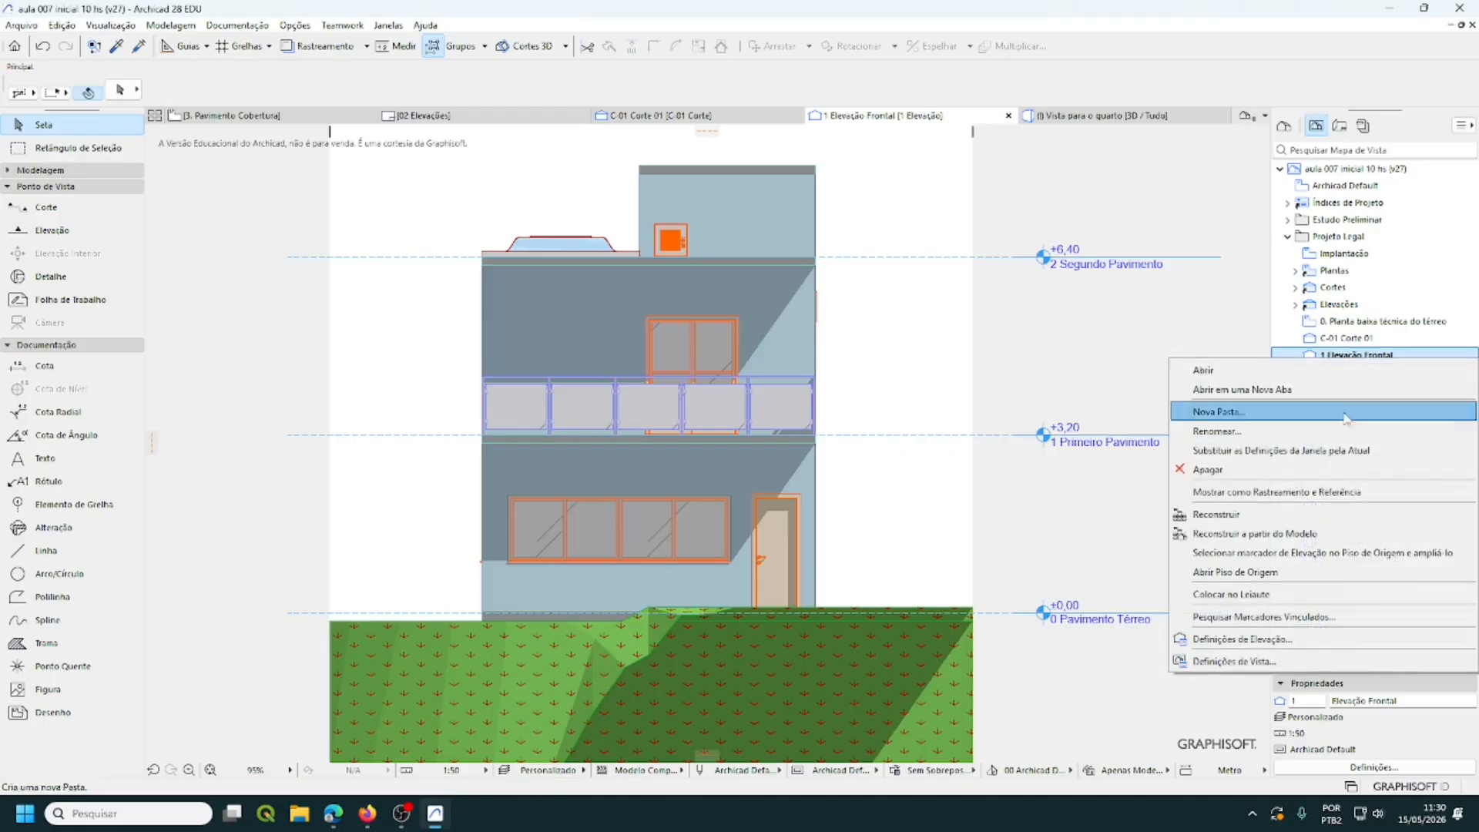
left_click(1271, 602)
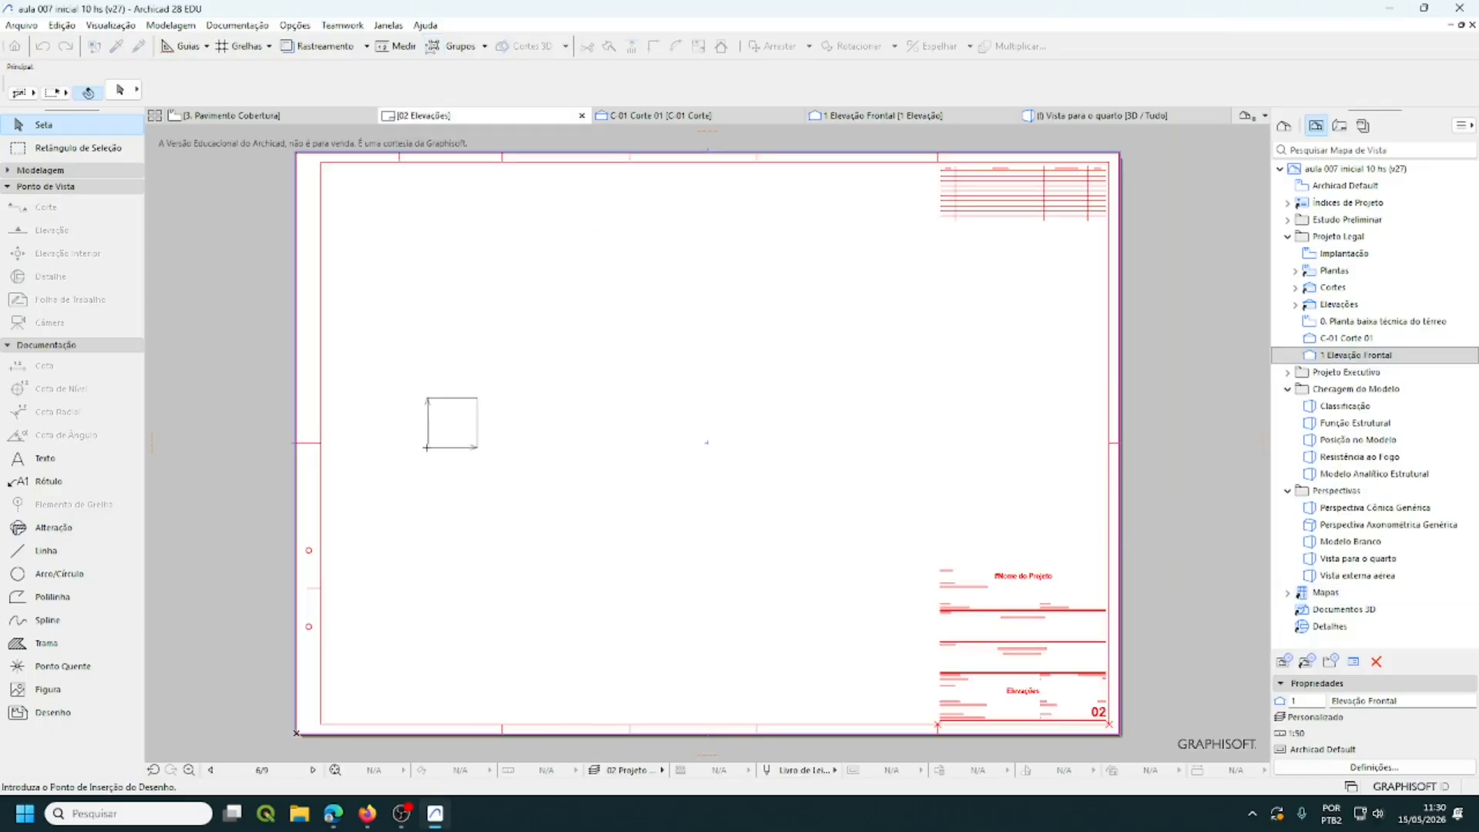
left_click(390, 450)
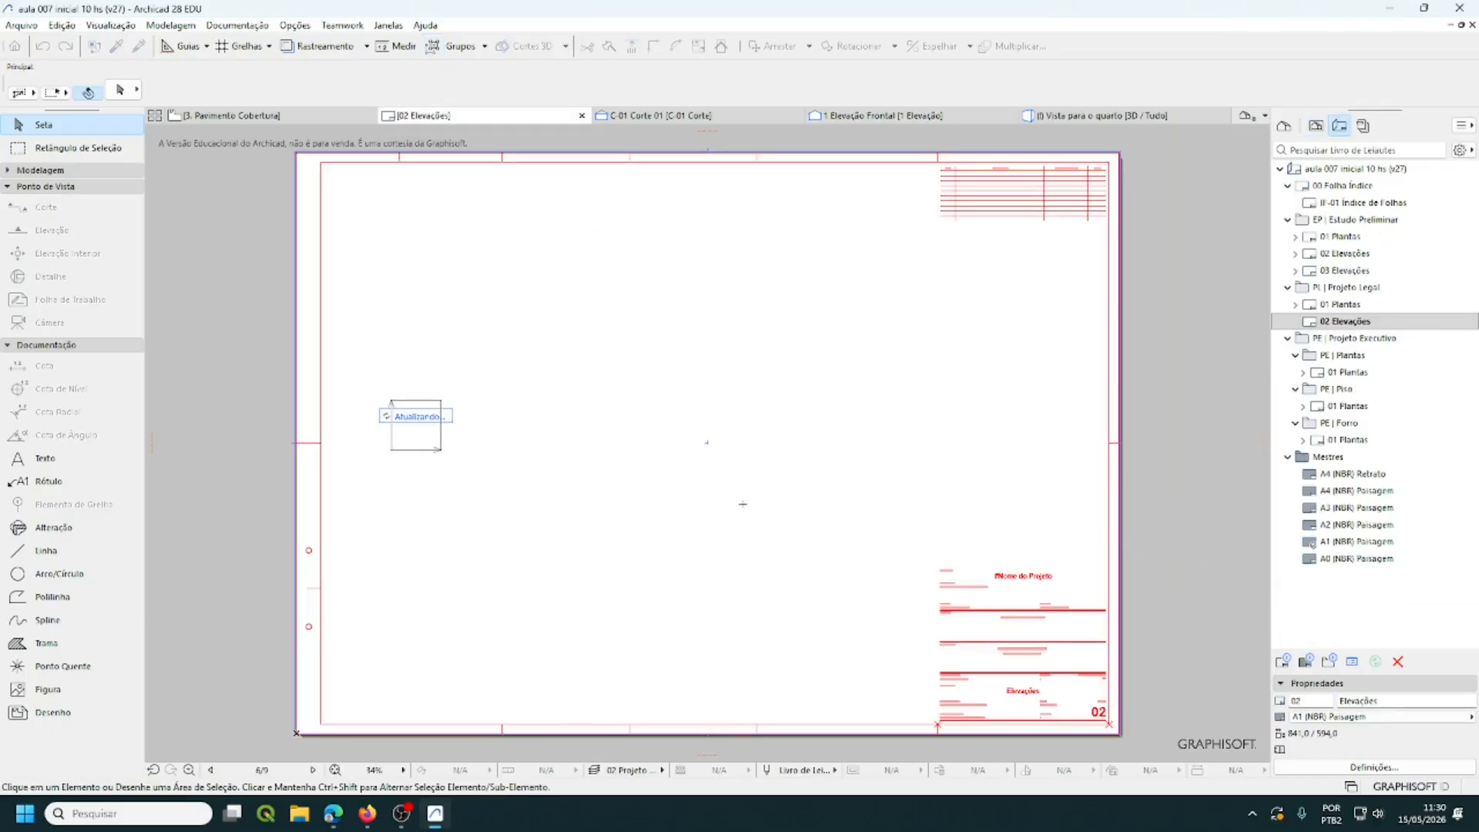
left_click(672, 368)
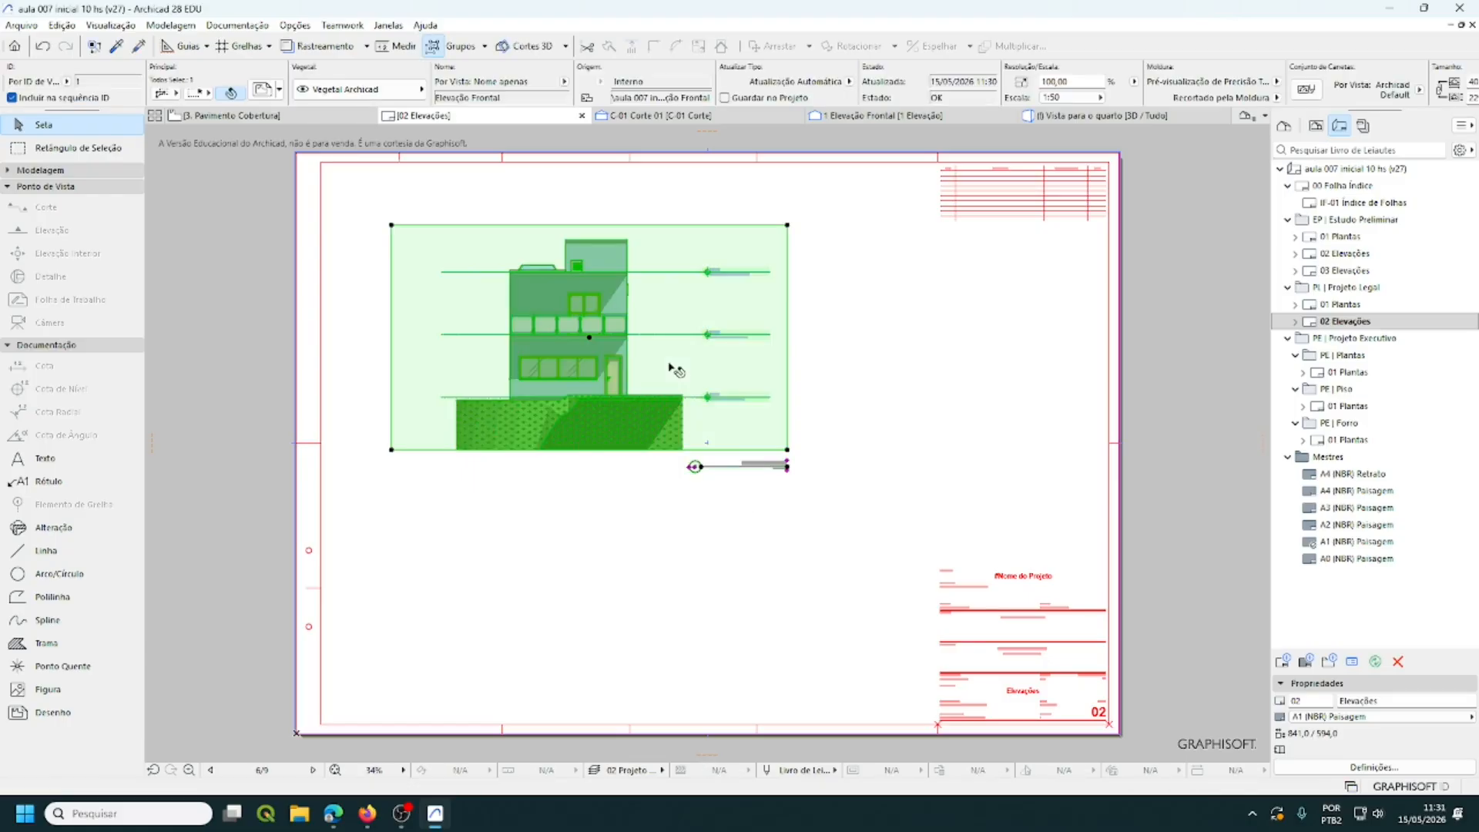
- Trim the drawing frame closer to the building and move it to the sheet's upper-left corner
left_click(391, 450)
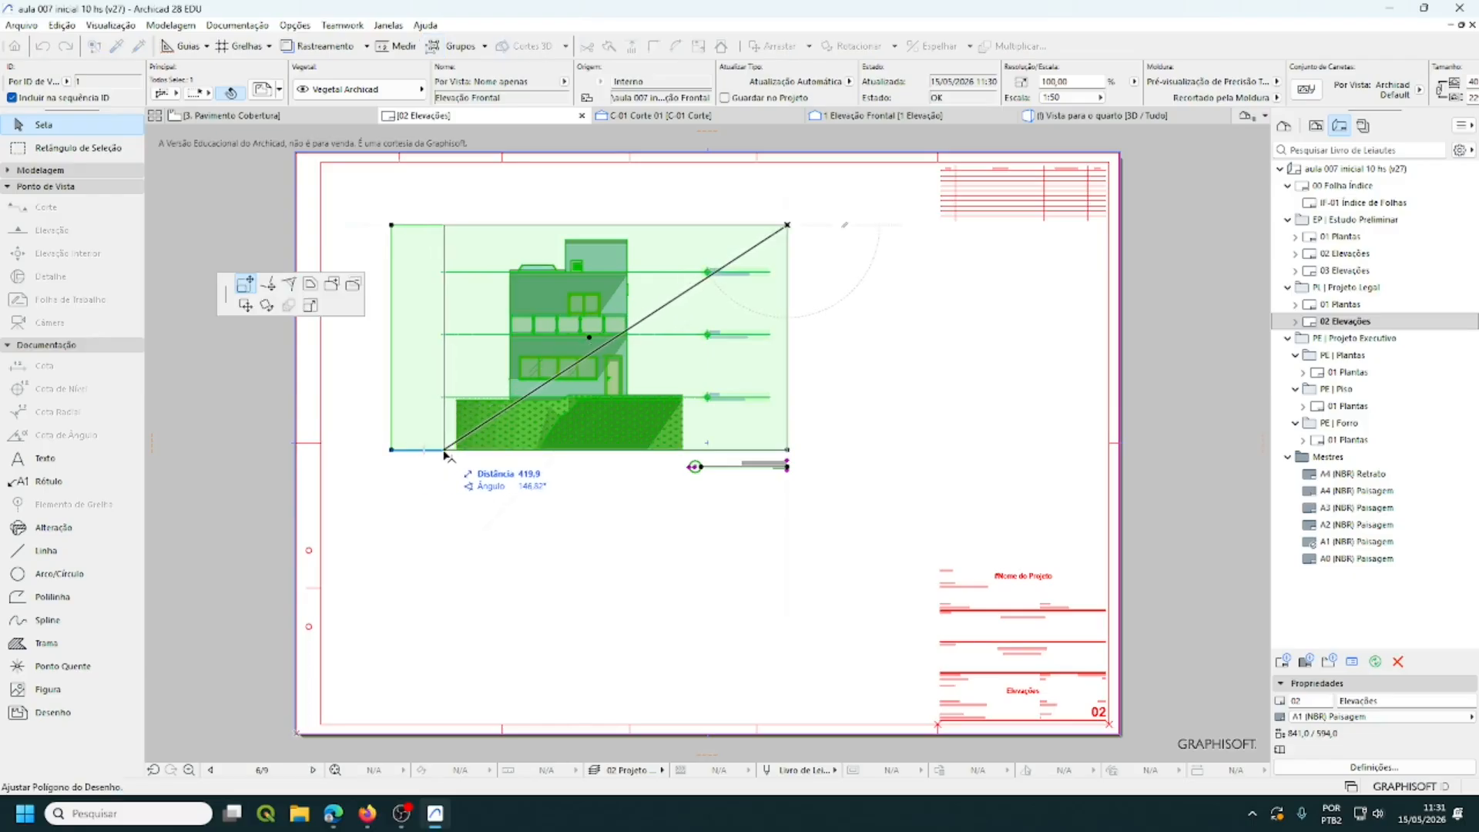
left_click(444, 450)
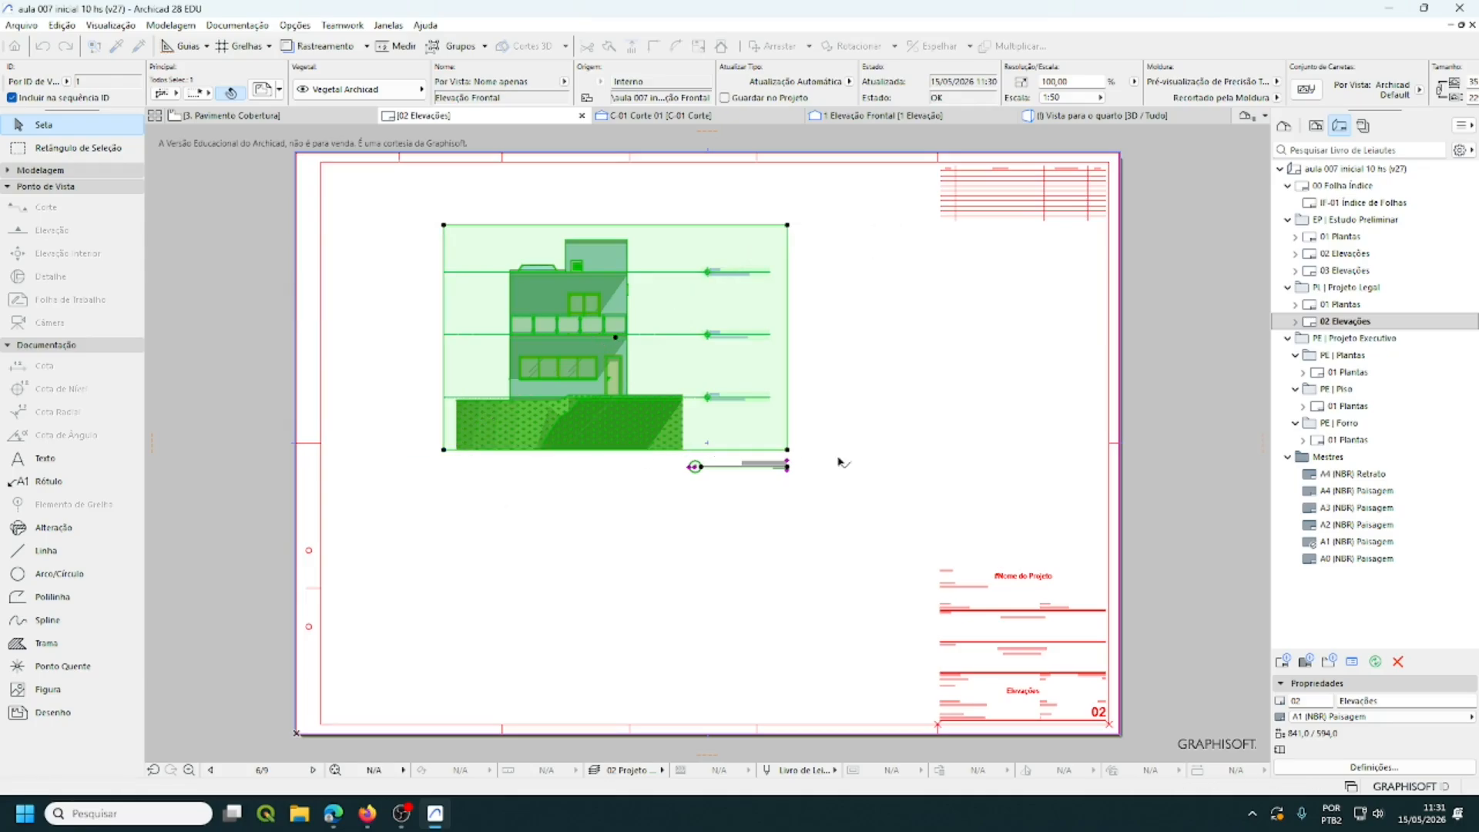
left_click(787, 449)
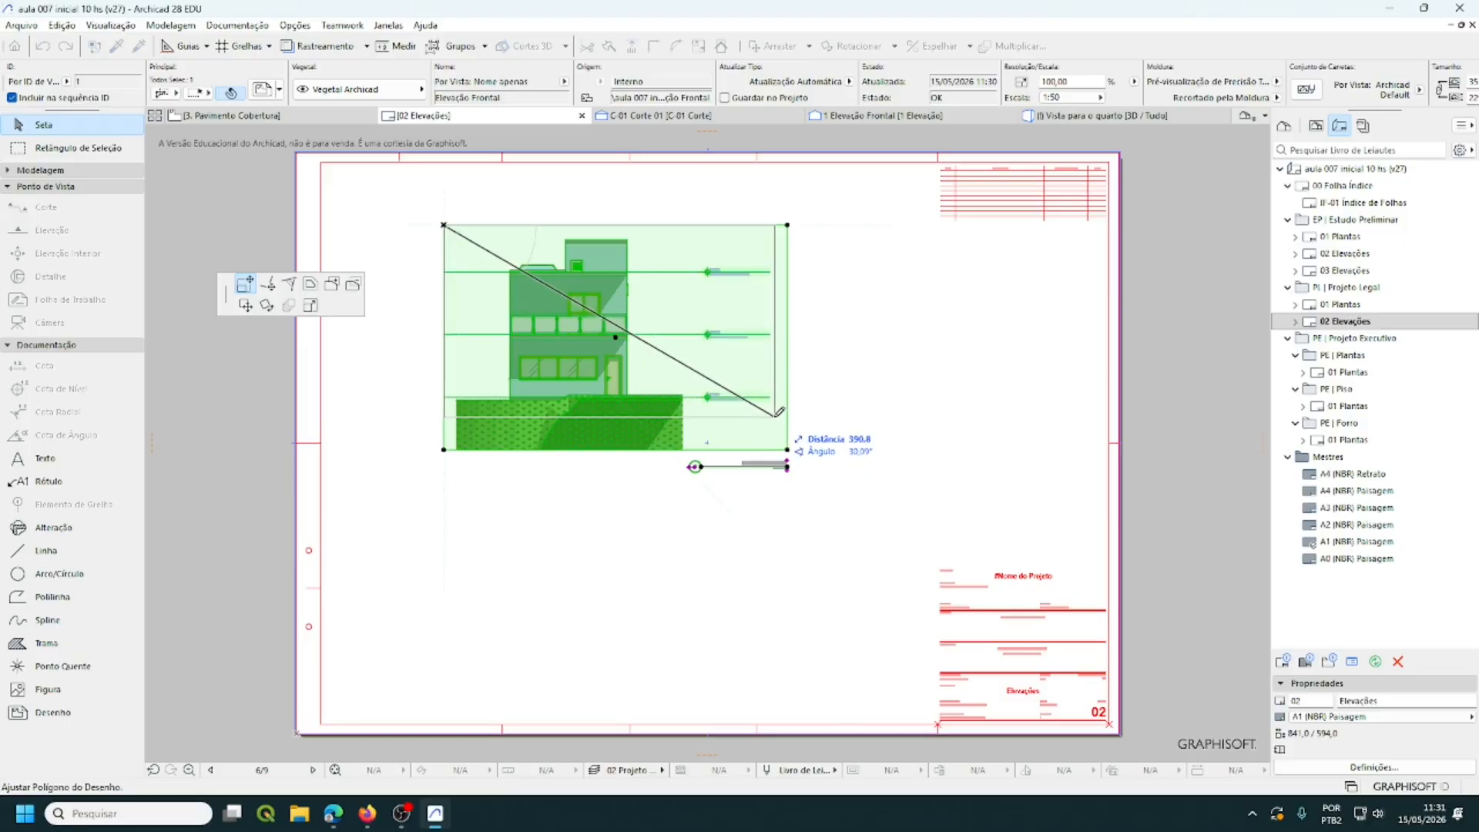
left_click(779, 412)
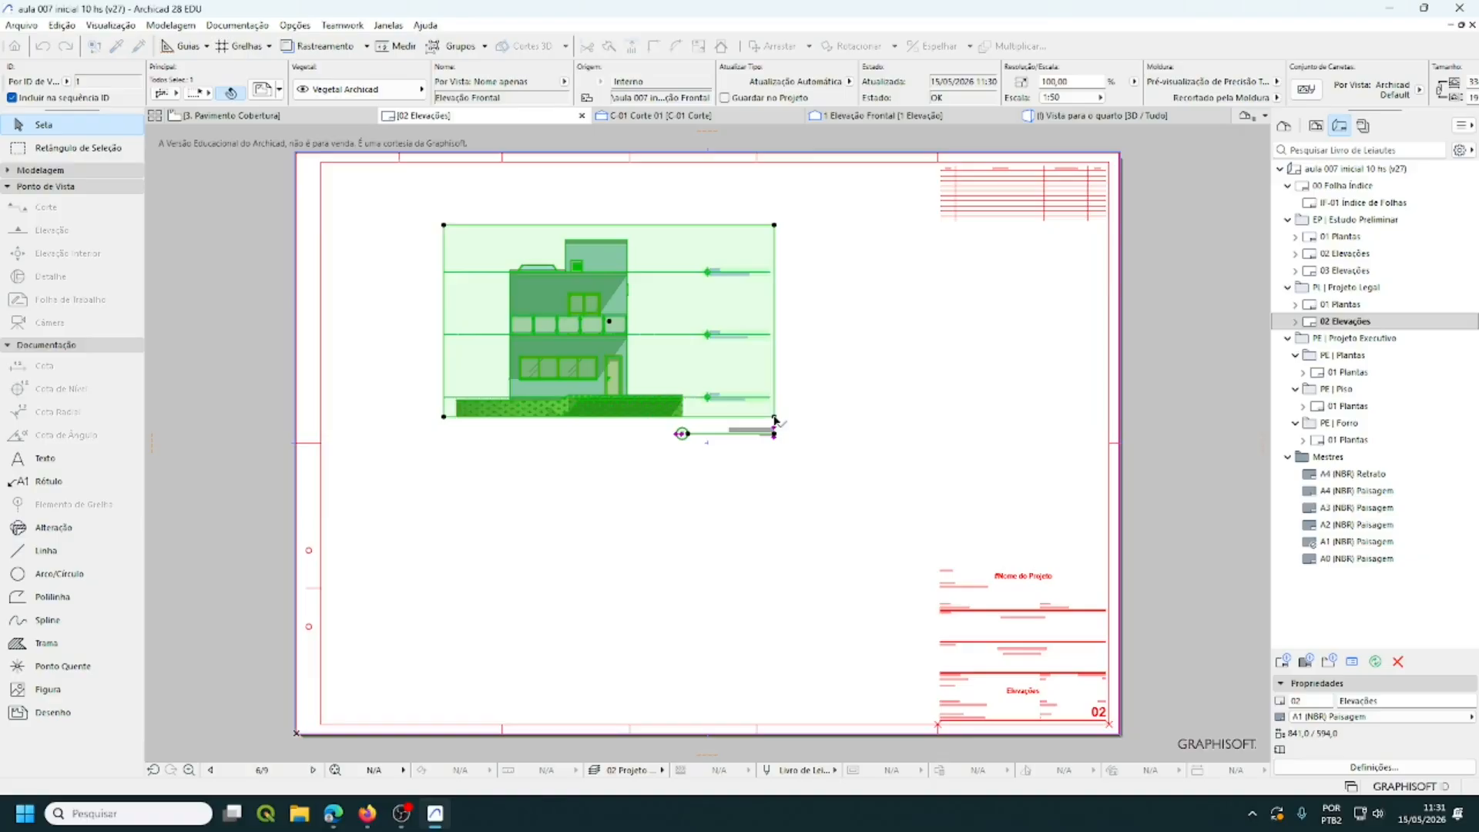
left_click(775, 226)
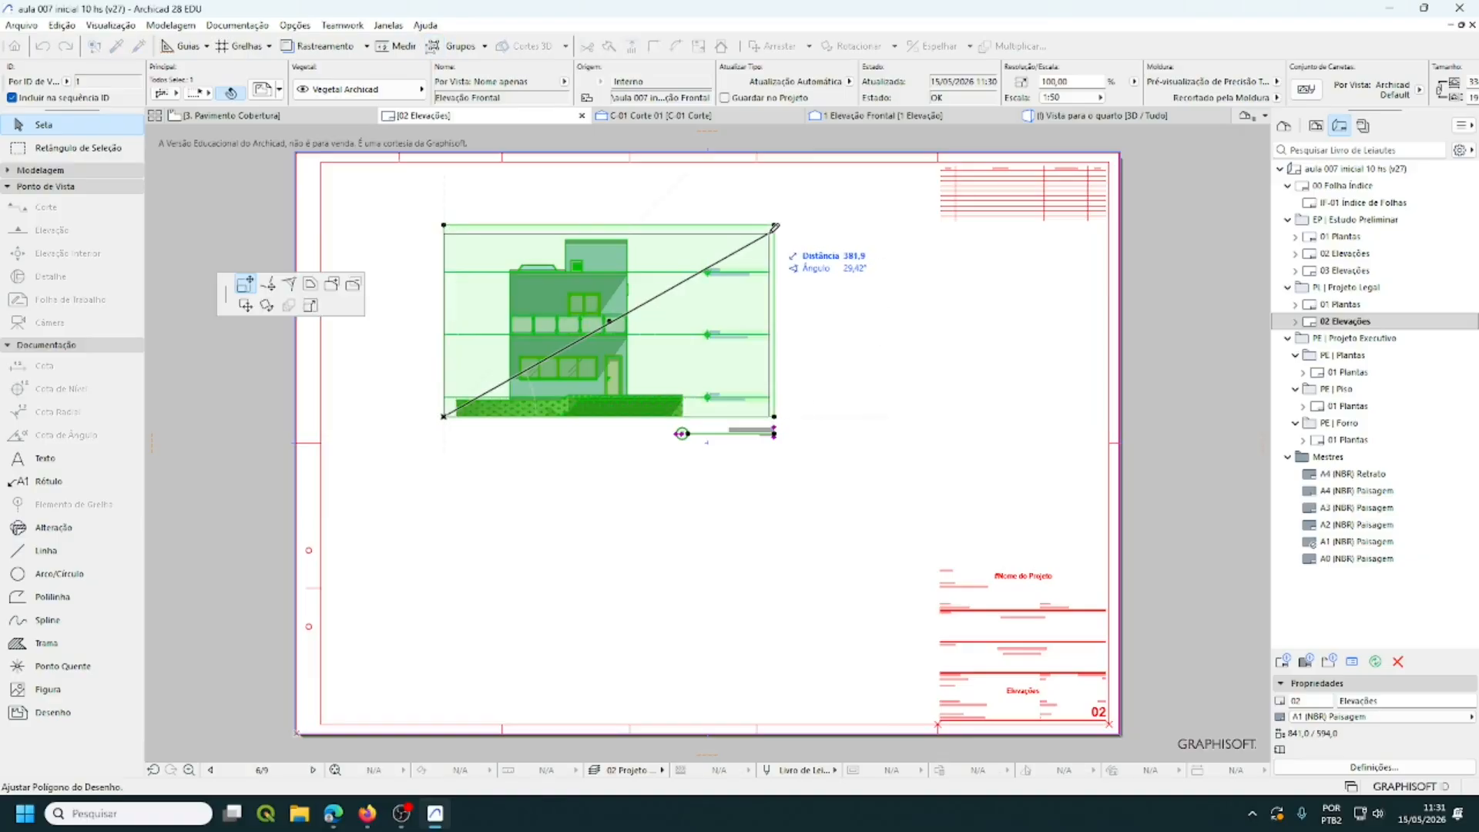
left_click(775, 232)
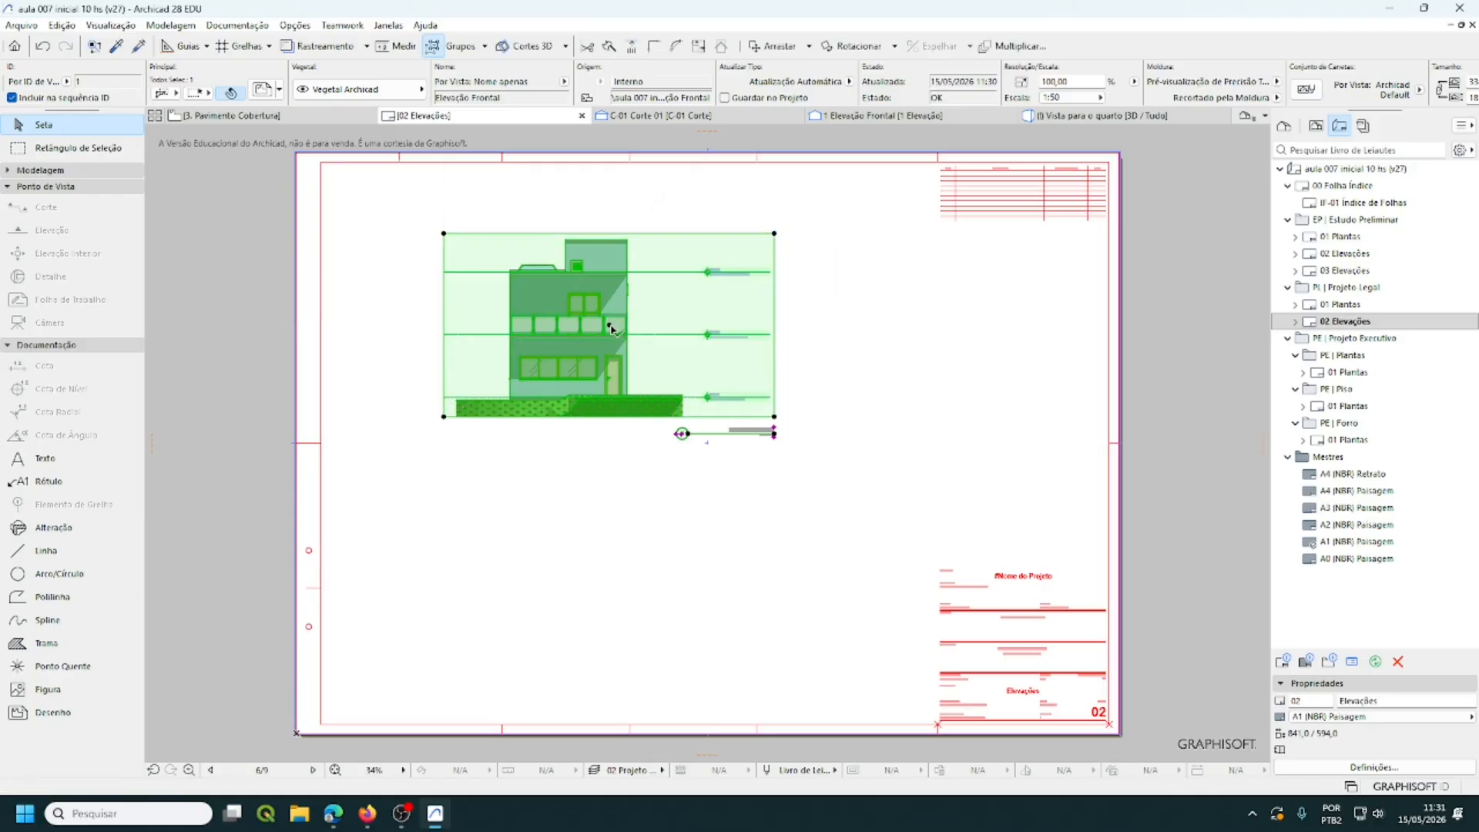
left_click(610, 325)
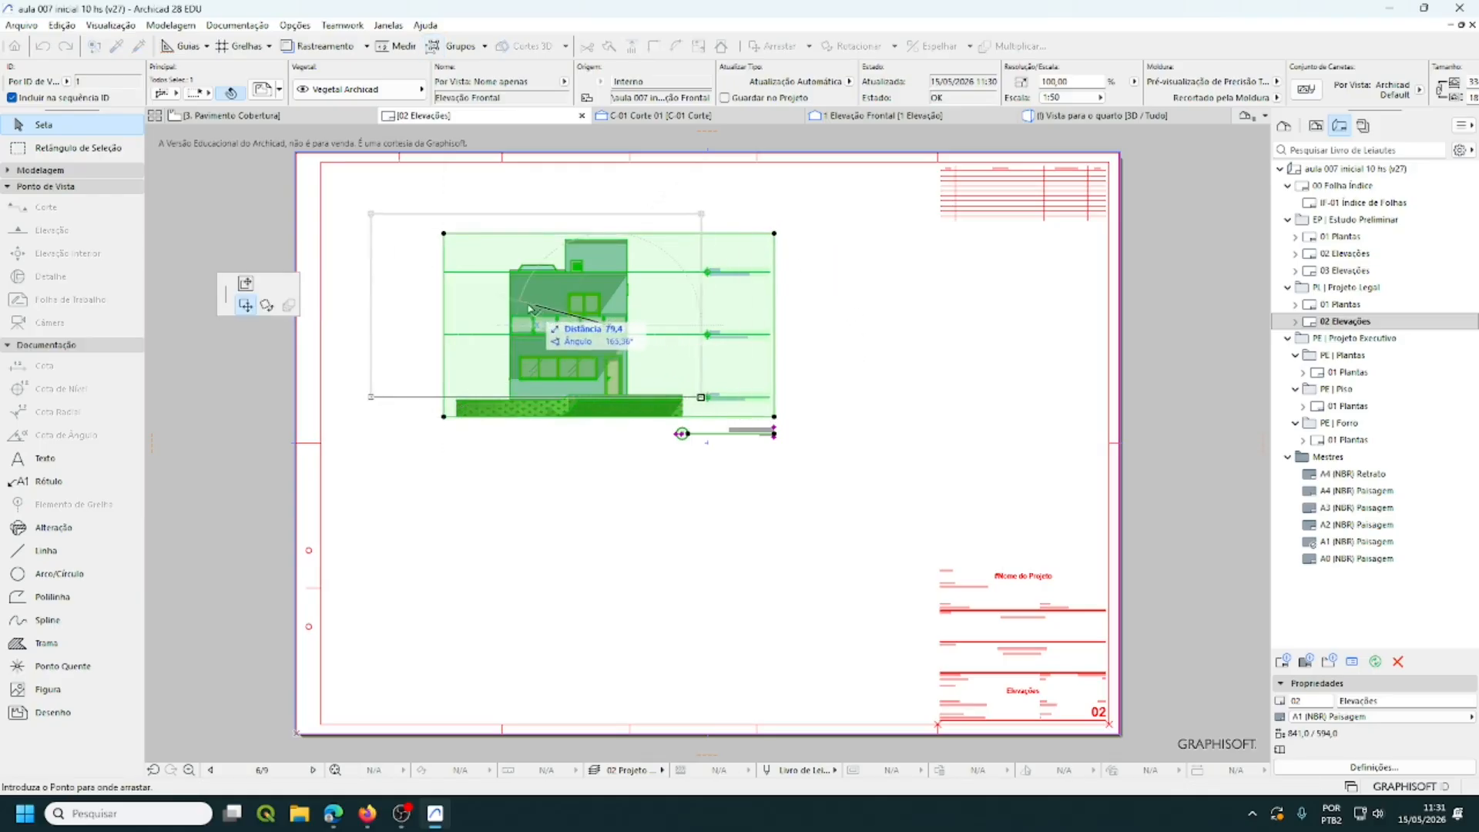
left_click(496, 267)
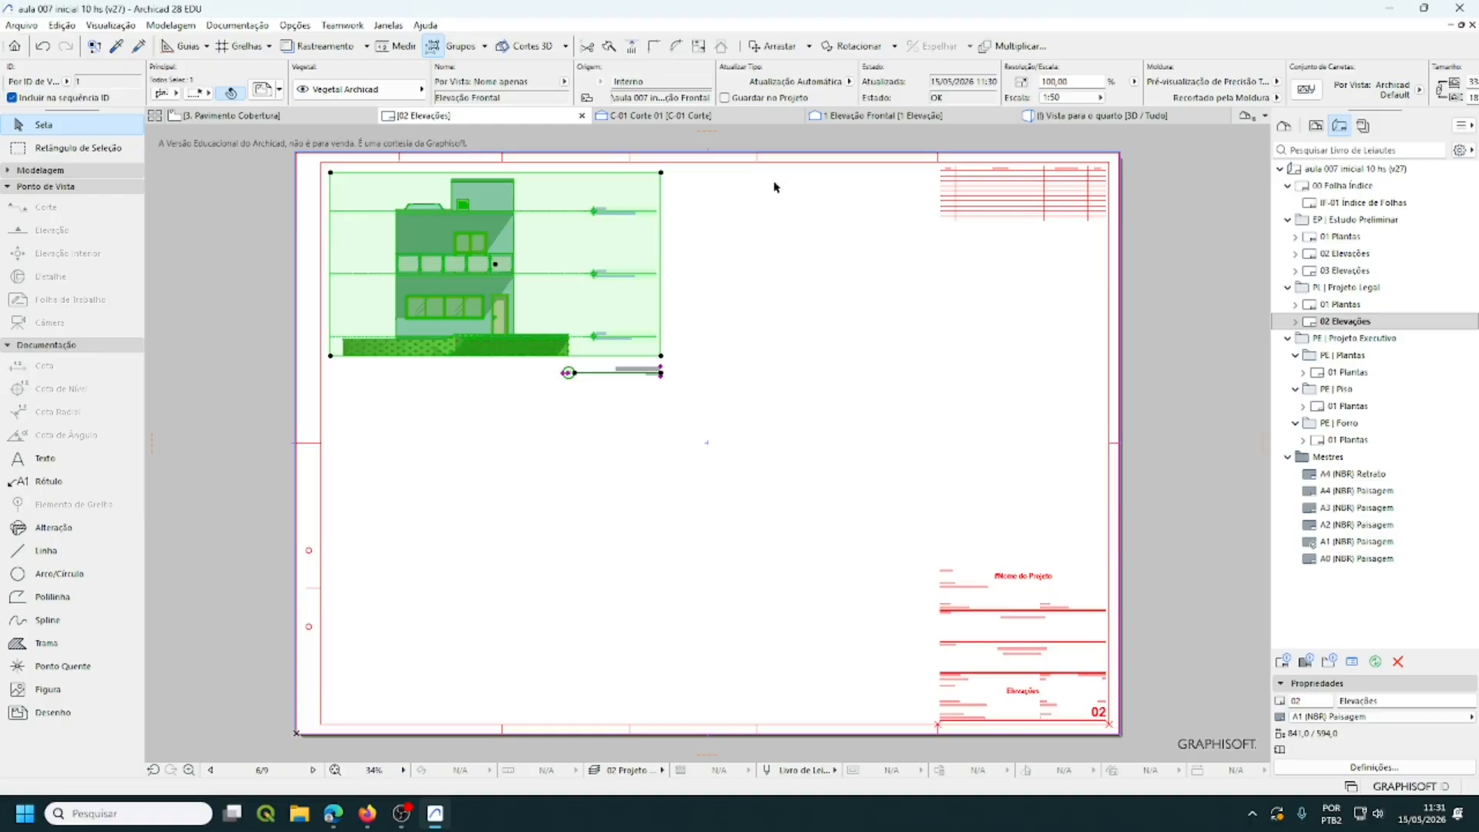
- Set the Elevação Frontal drawing's Conjunto de Canetas to Preto e Branco, then deselect it
scroll(781, 80, "down", 3)
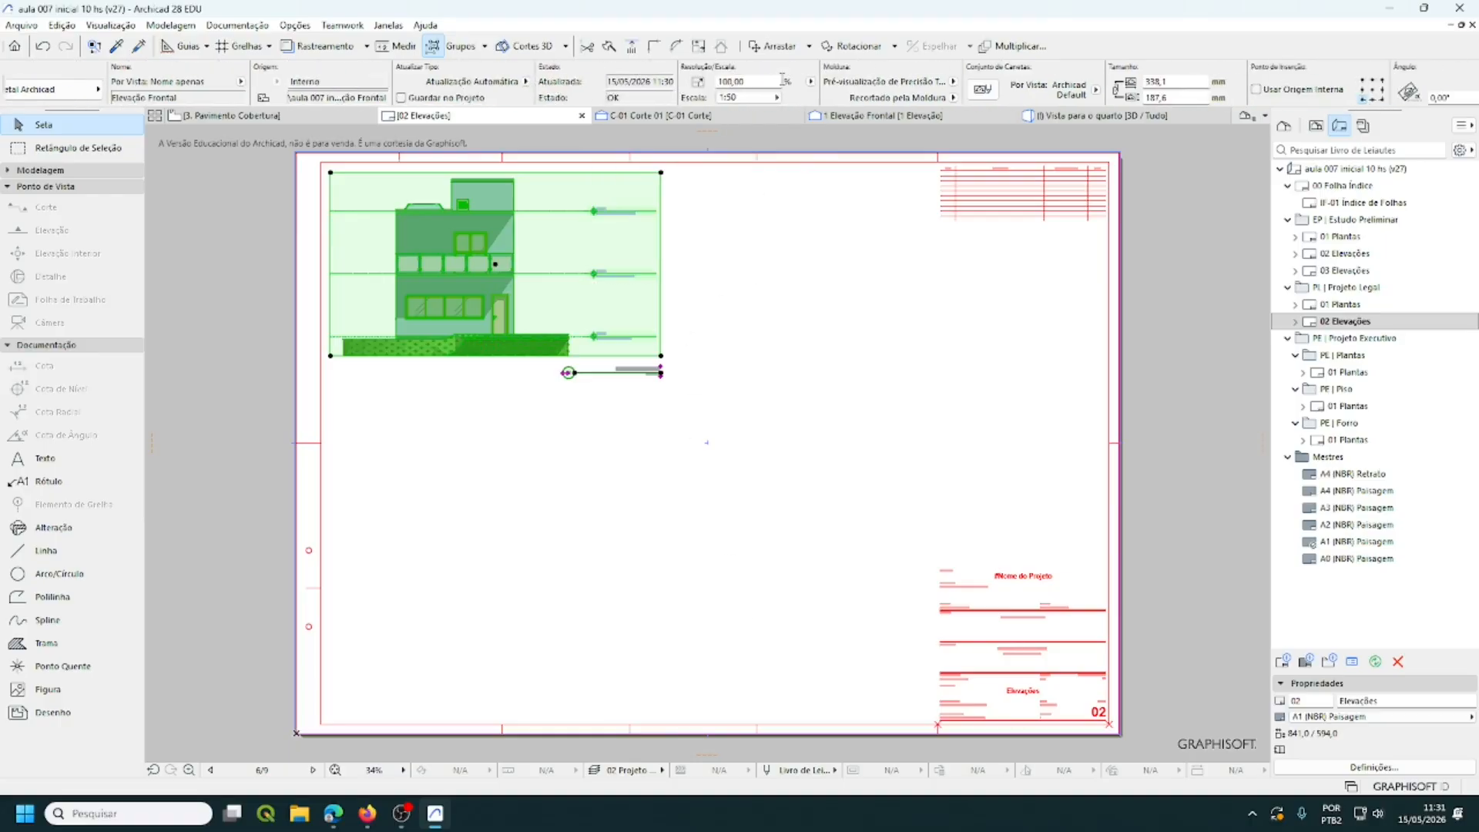
scroll(782, 80, "down", 7)
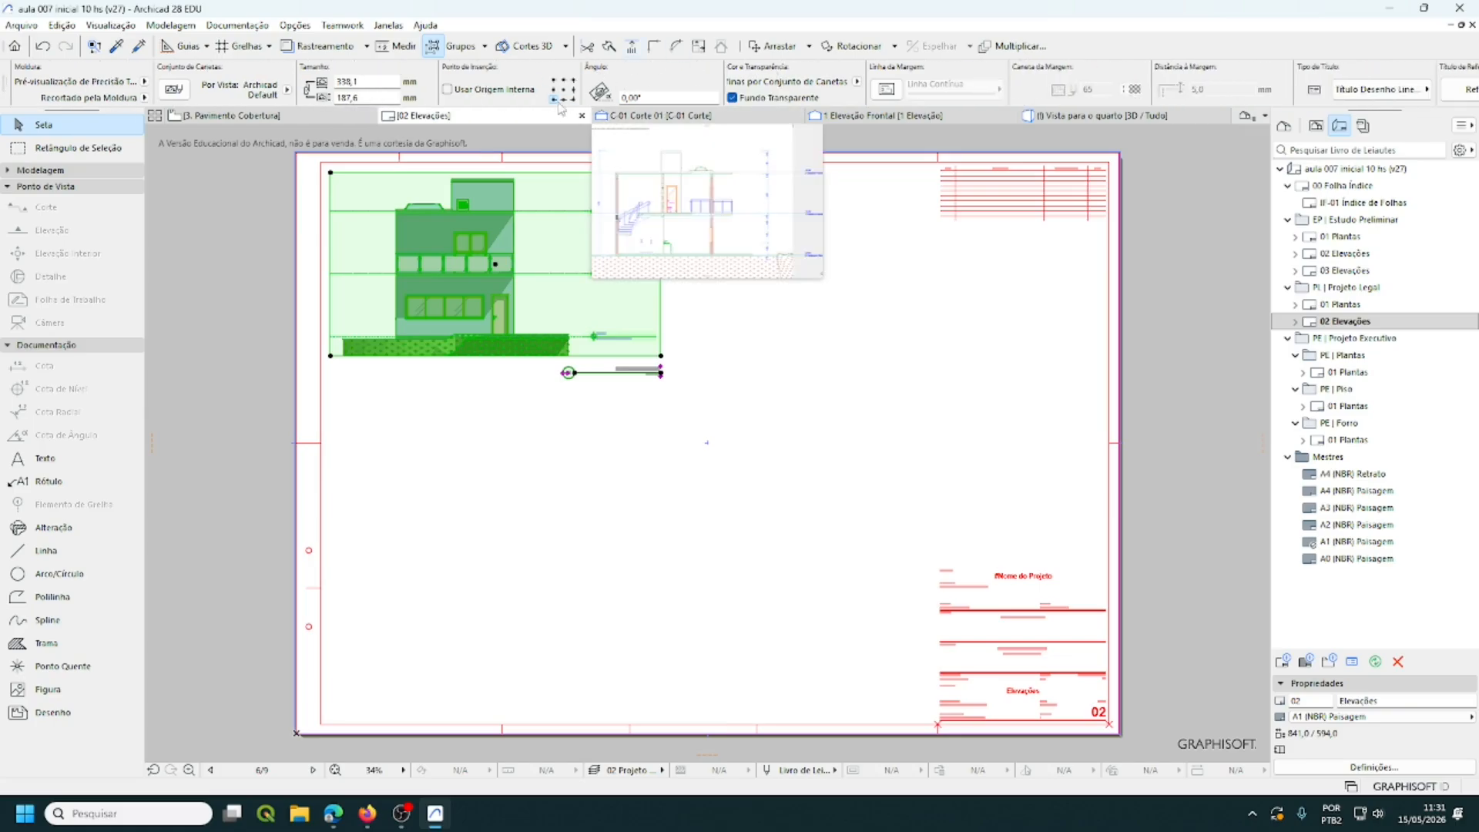
left_click(862, 88)
left_click(872, 129)
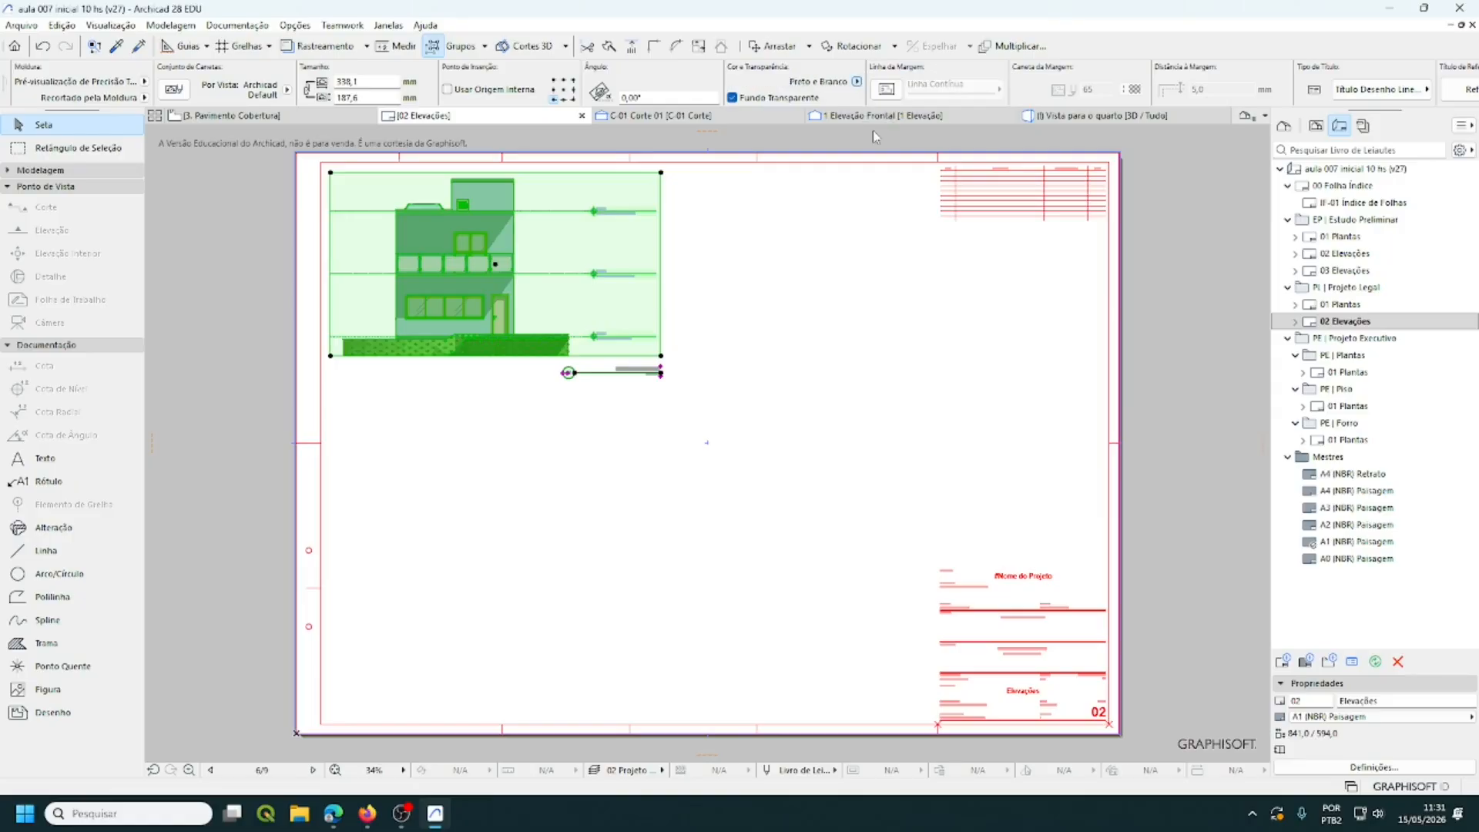
left_click(819, 291)
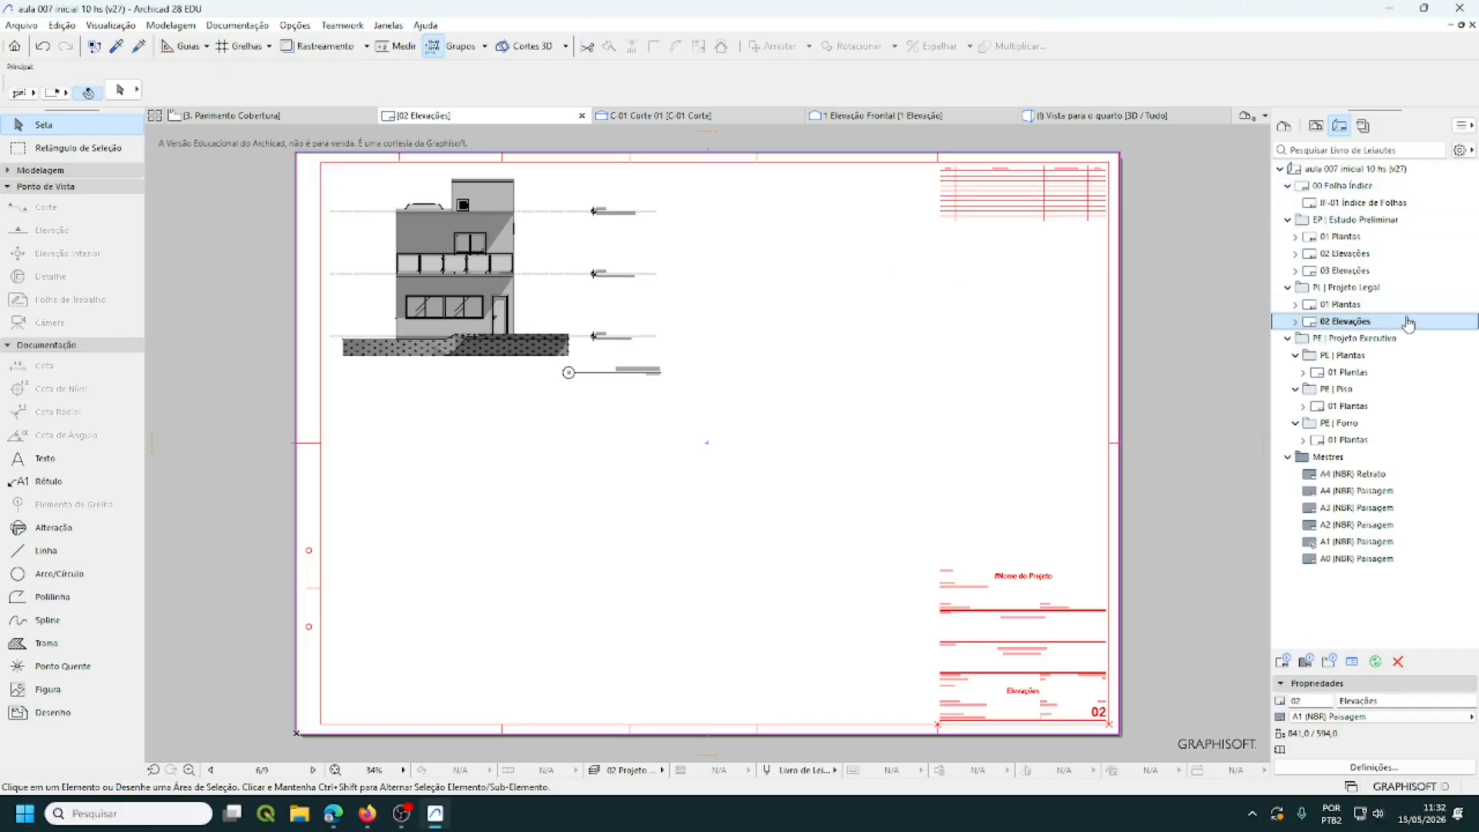
- Switch from 02 Elevações back to the 01 Plantas layout in the Layout Book
left_click(1347, 305)
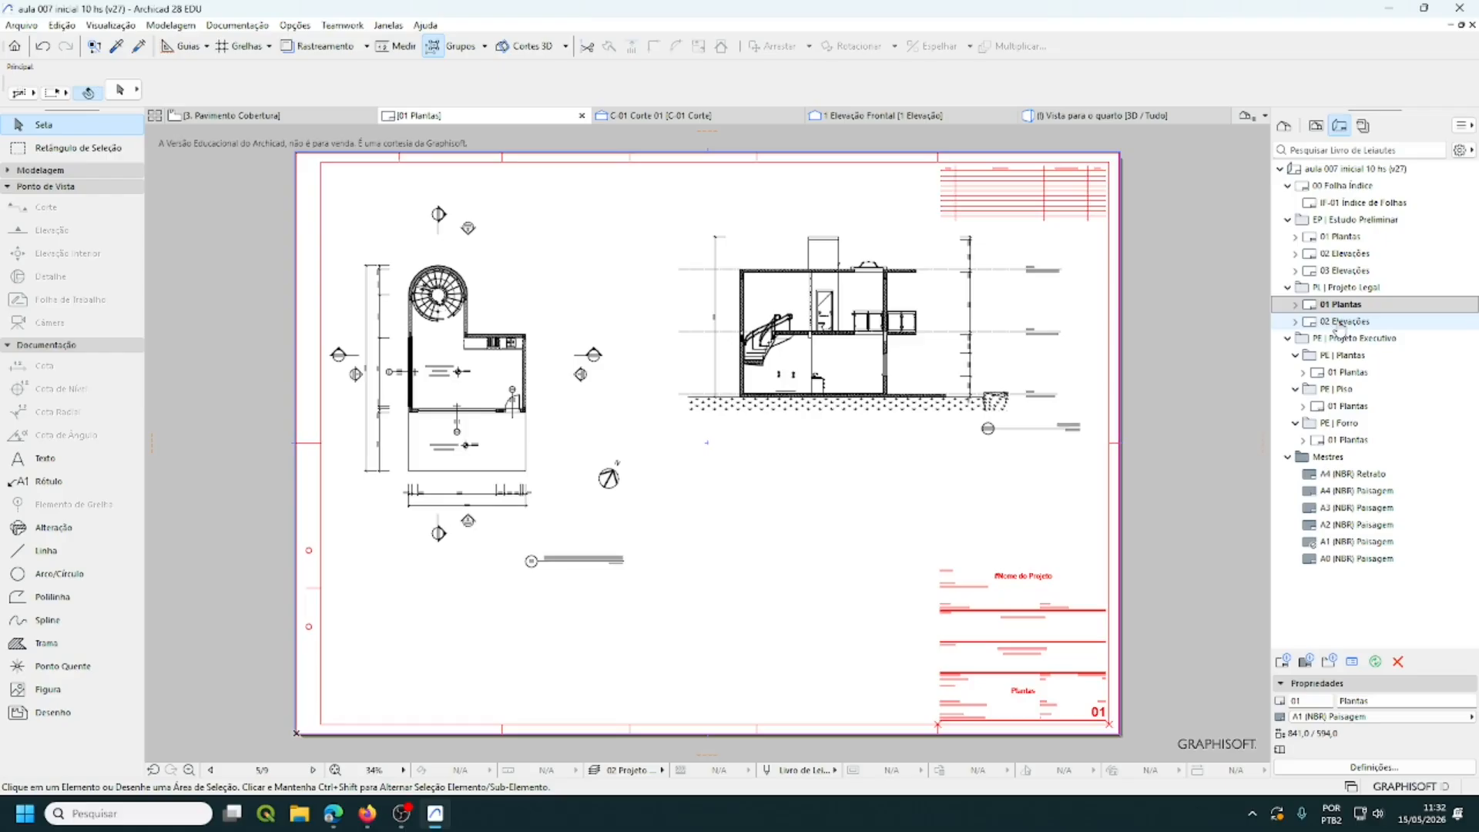
left_click(1344, 322)
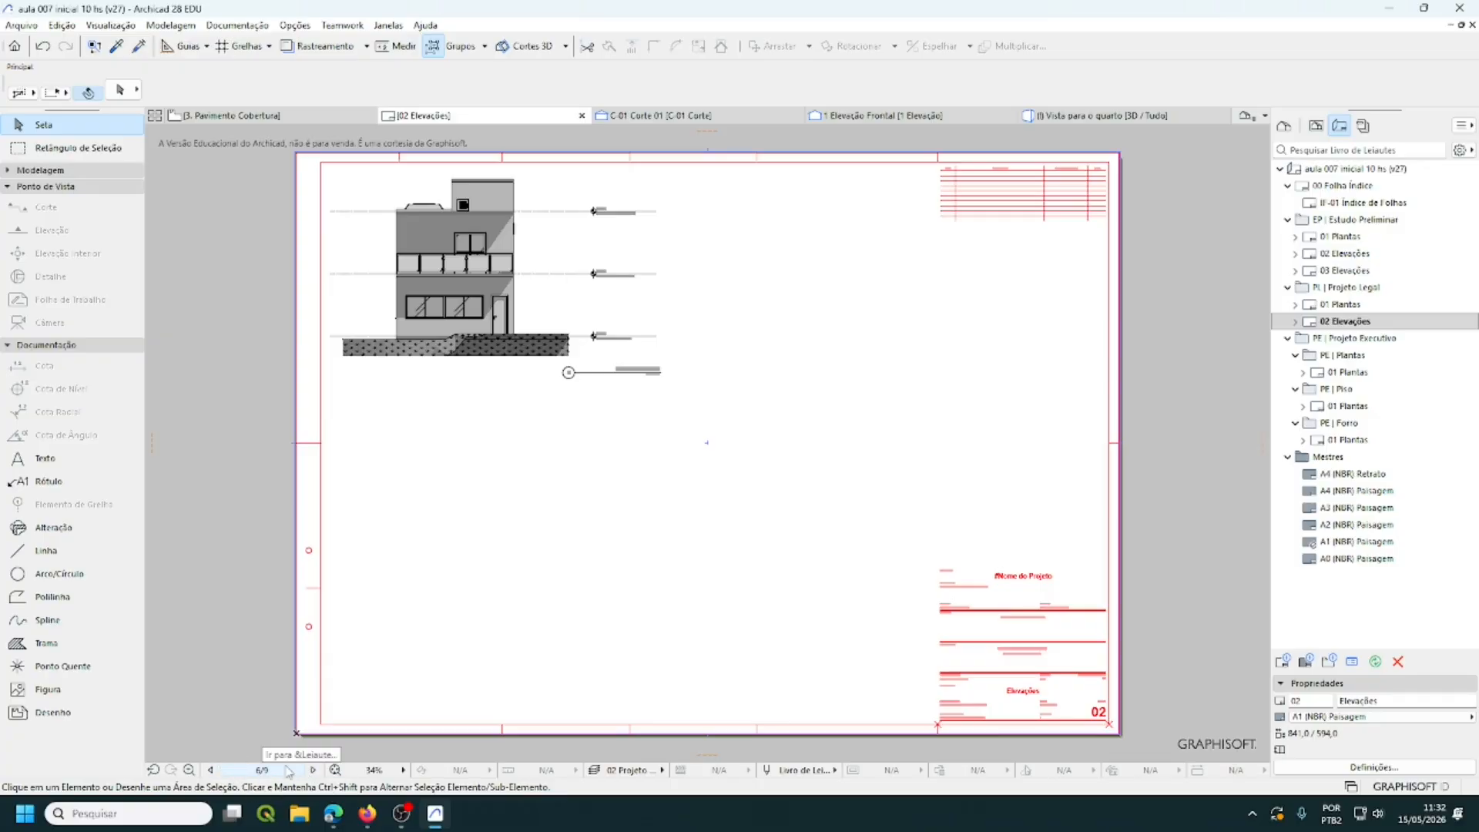
double_click(1347, 305)
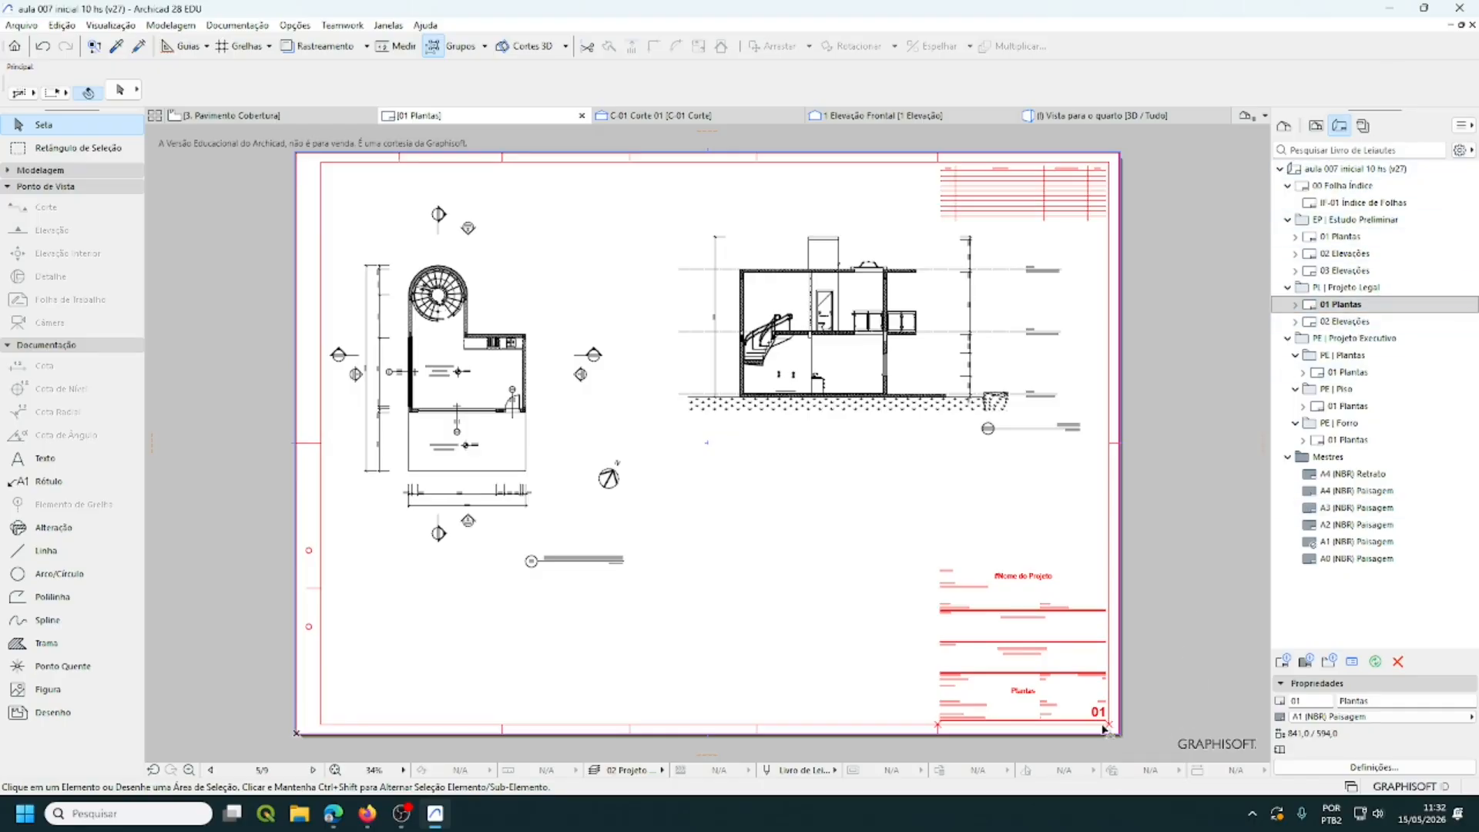
scroll(1052, 749, "up", 5)
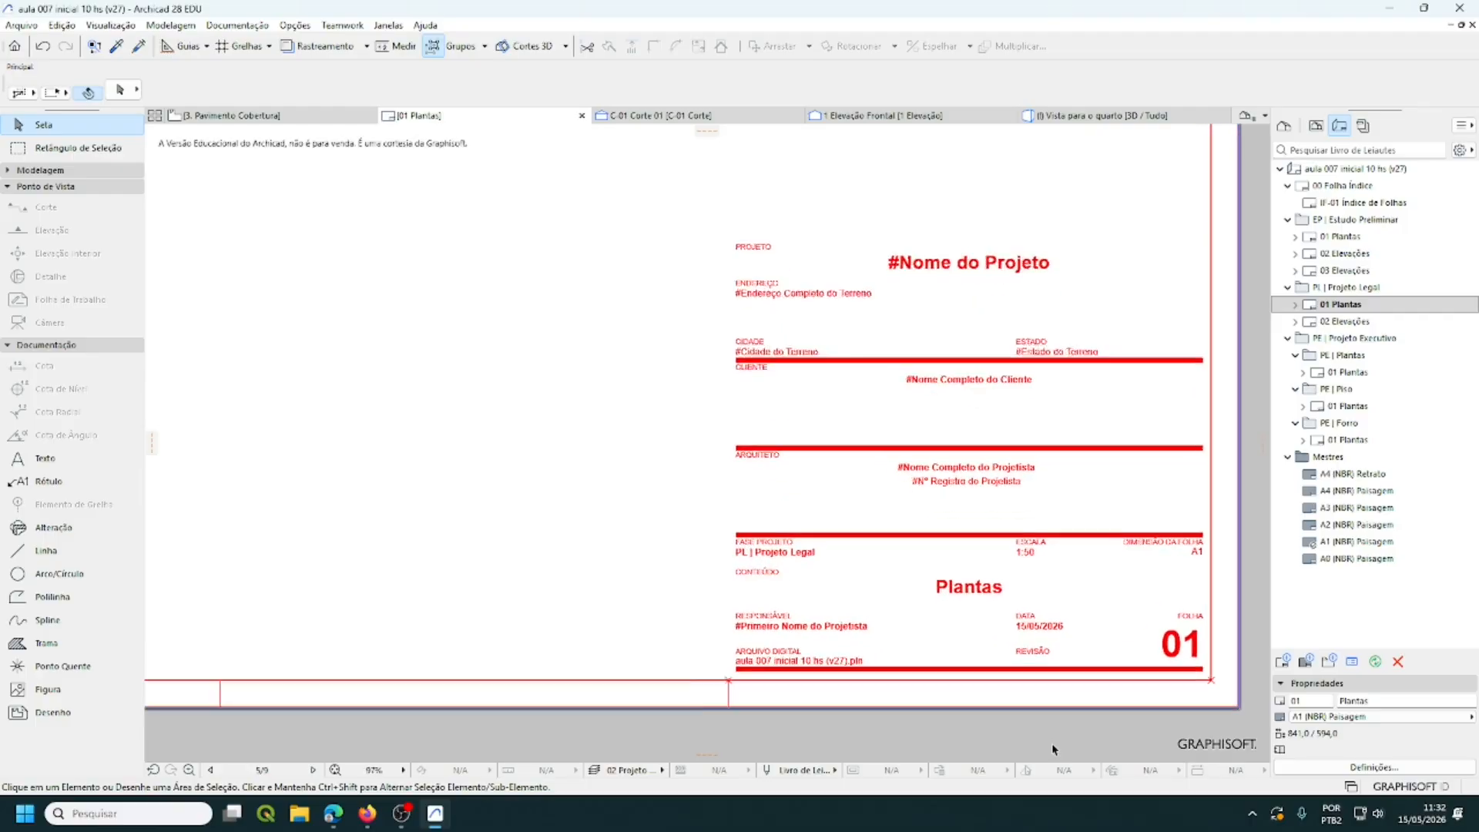
scroll(1052, 742, "up", 1)
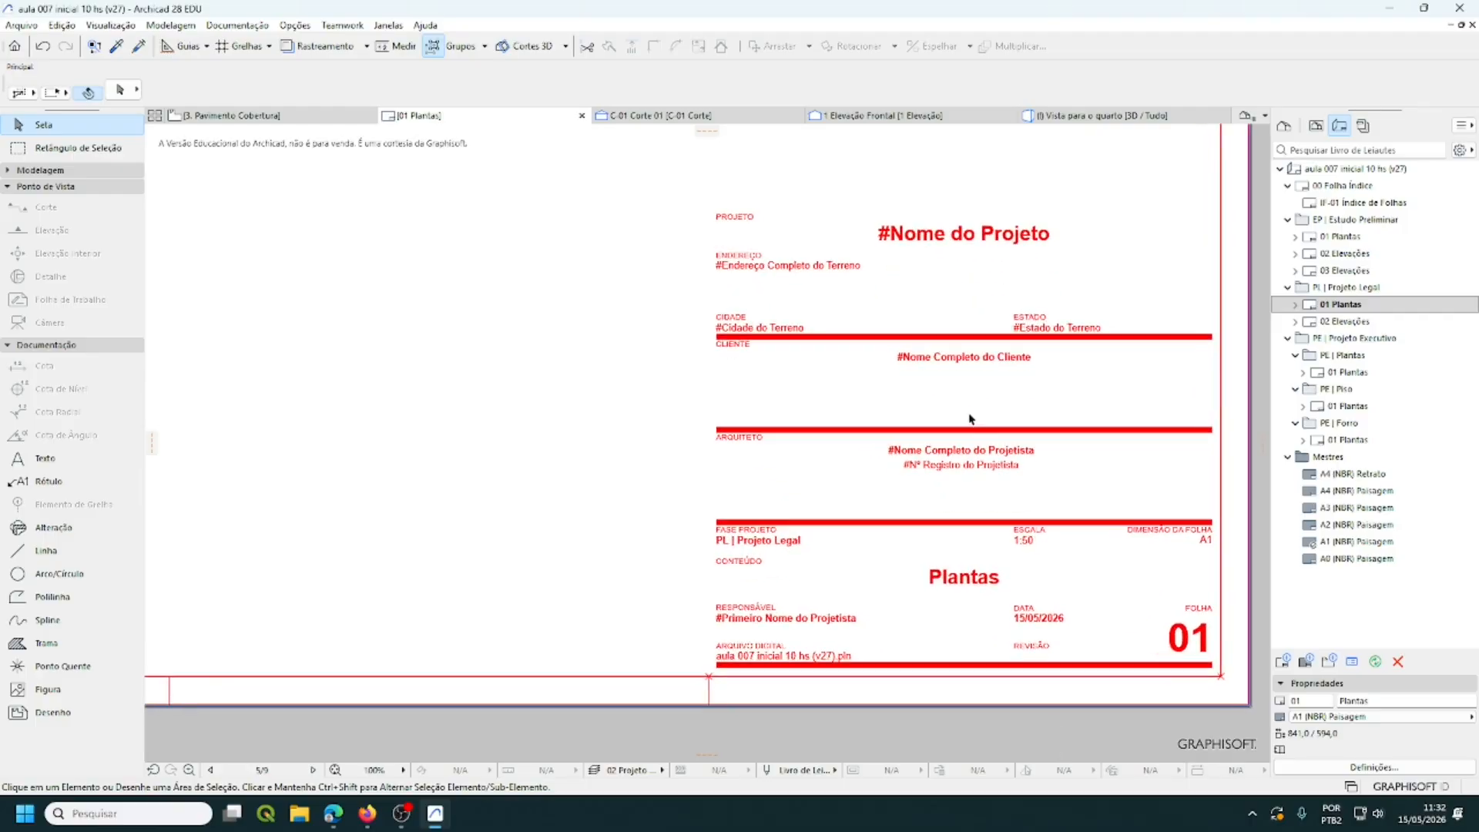
middle_click_drag(970, 417, 976, 449)
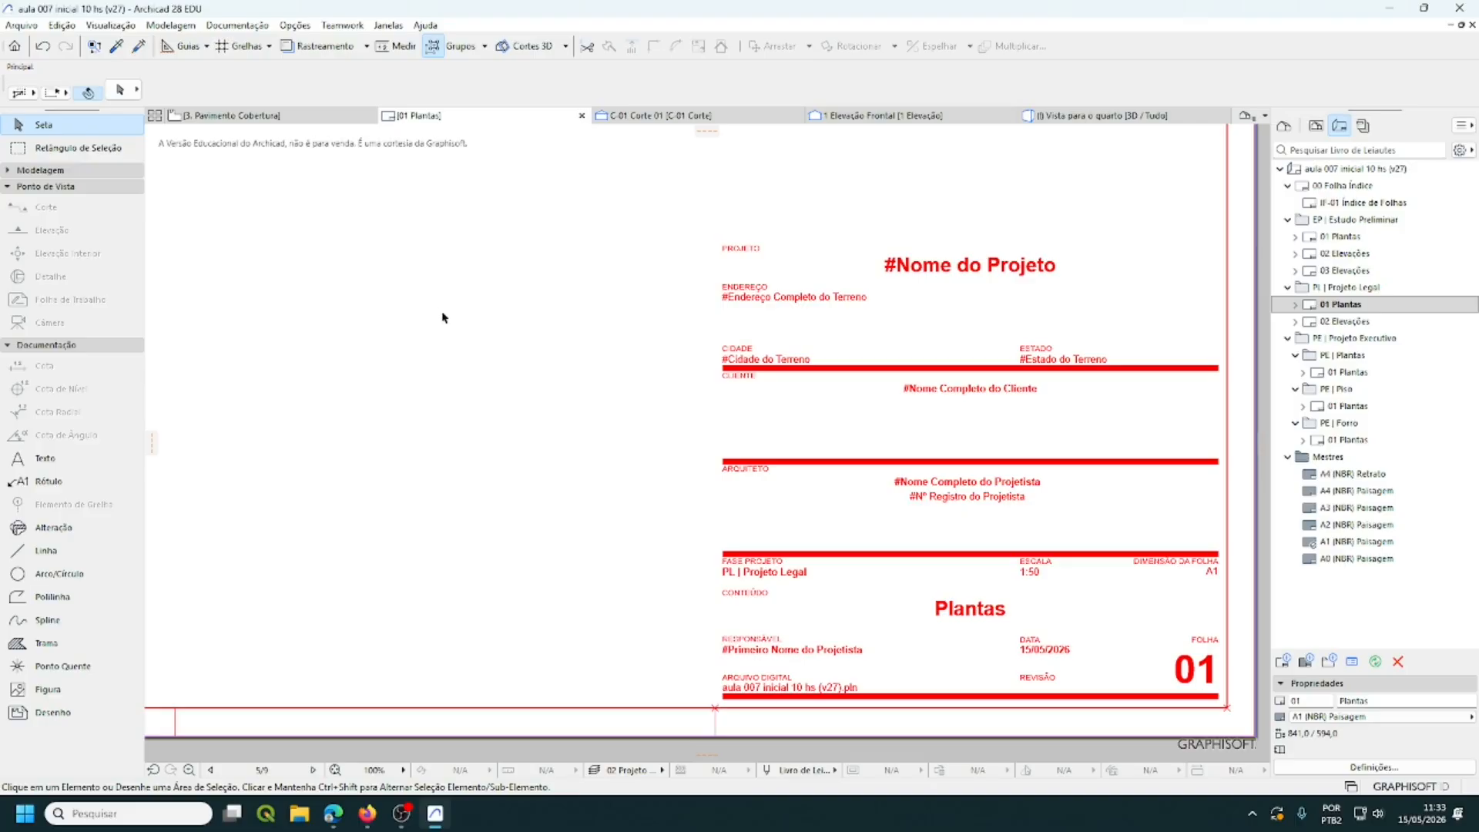
- Rename the layout to 'Plantas e Cortes' in Definições de Leiaute
right_click(444, 317)
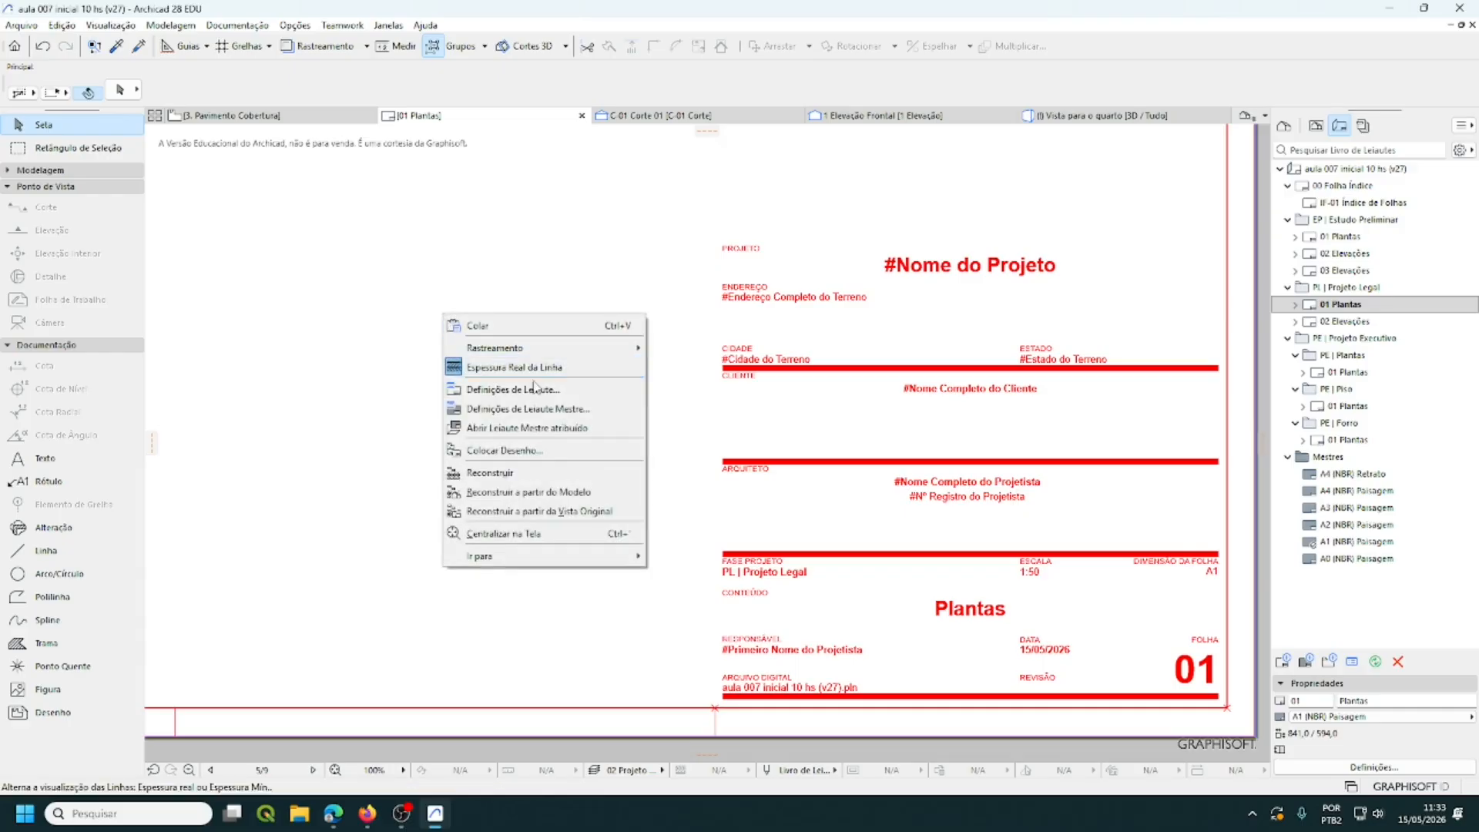
left_click(558, 389)
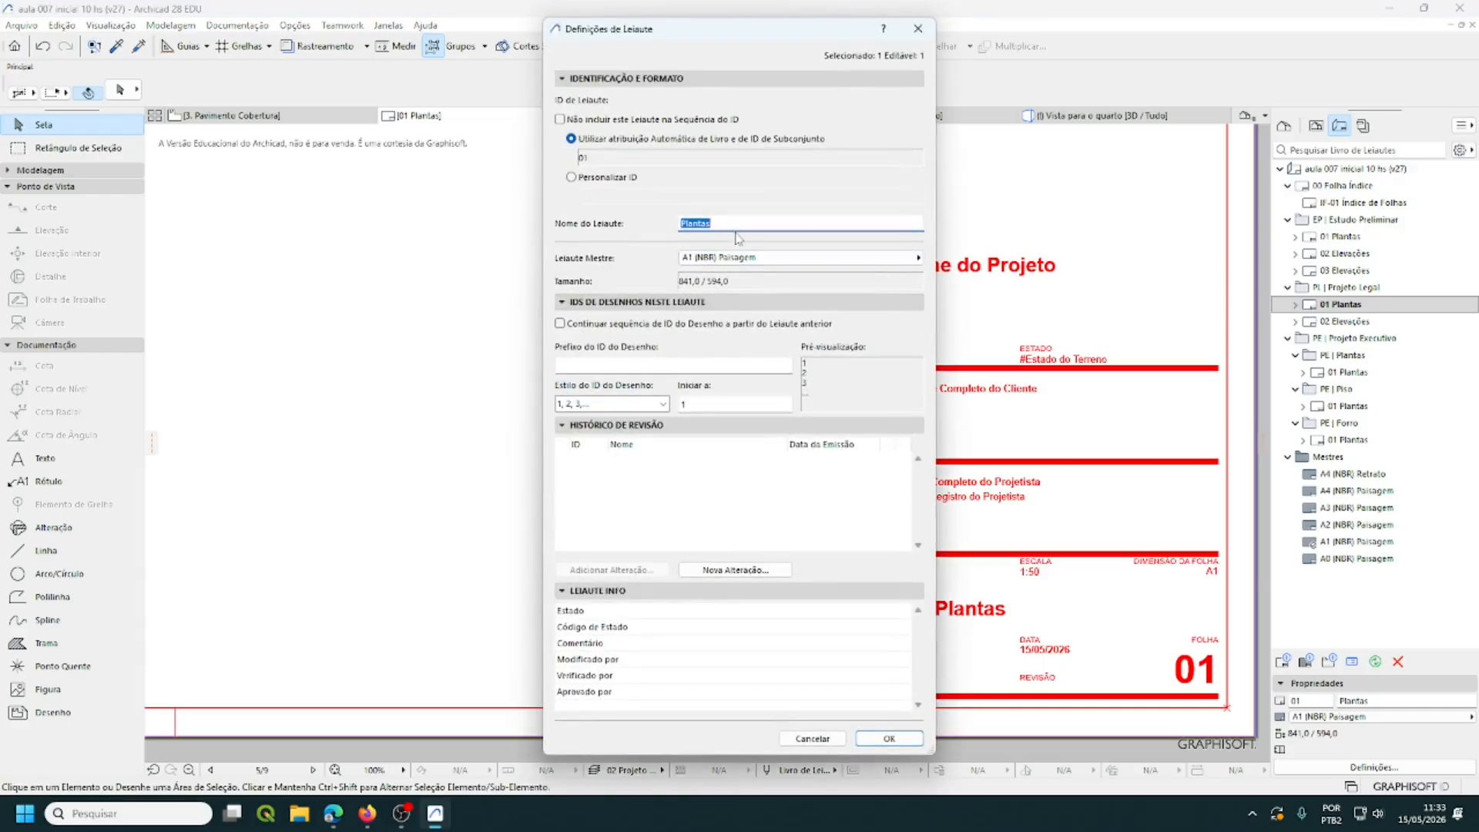
left_click(714, 222)
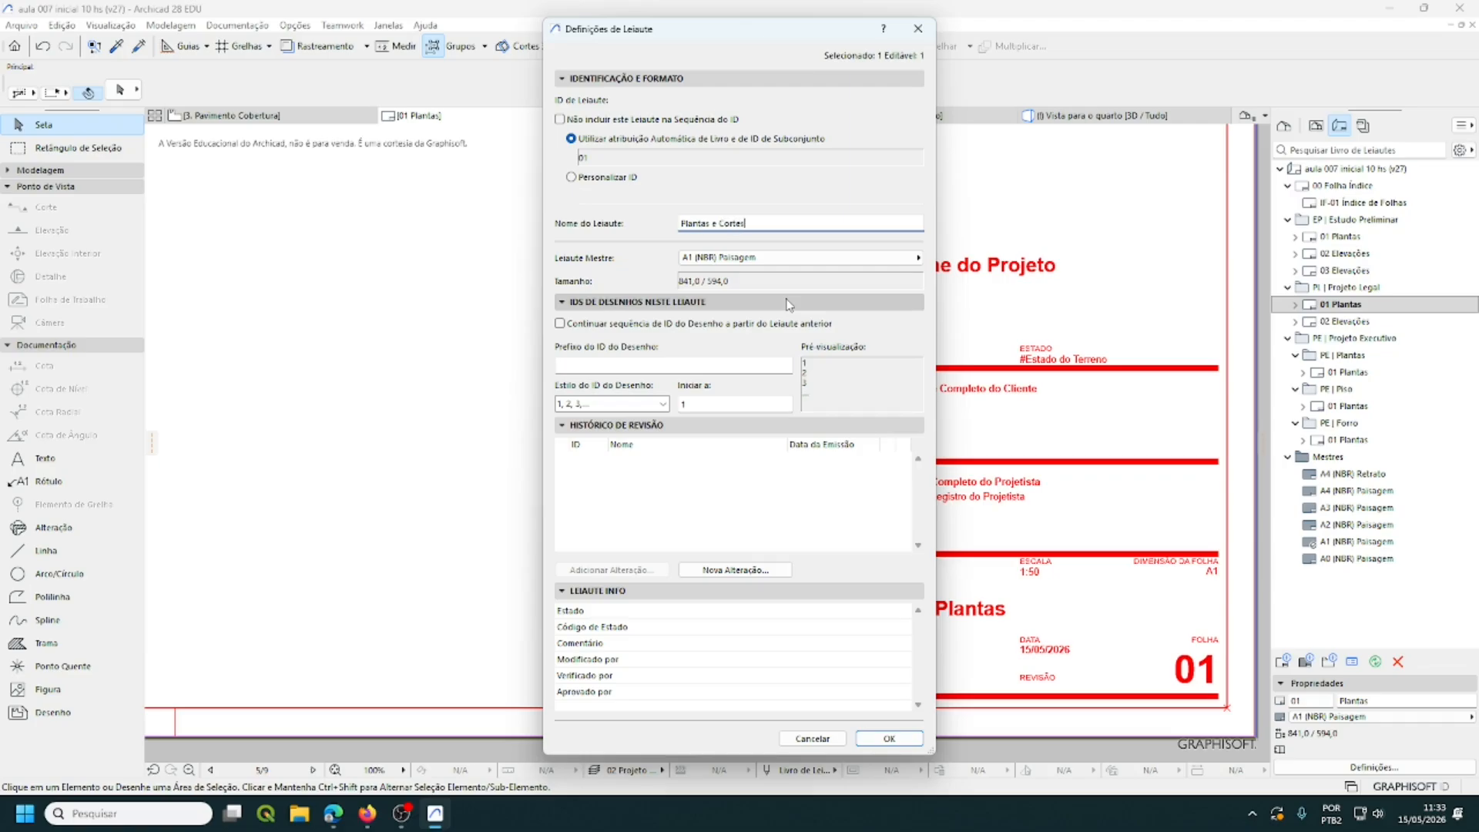
left_click(888, 738)
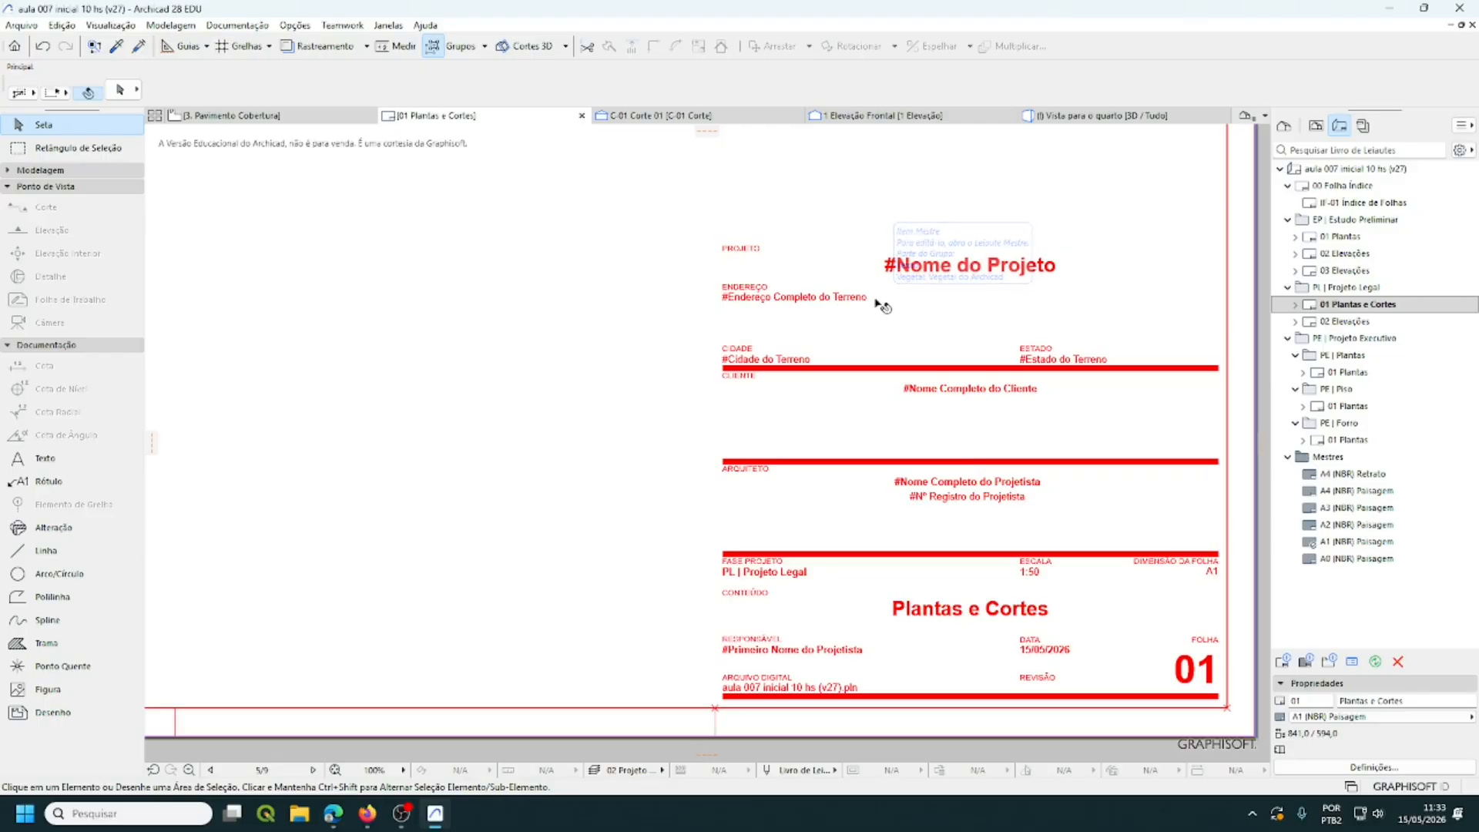
- Reopen the layout settings to check the name, closing with 'Plantas e Cortes' kept
right_click(446, 311)
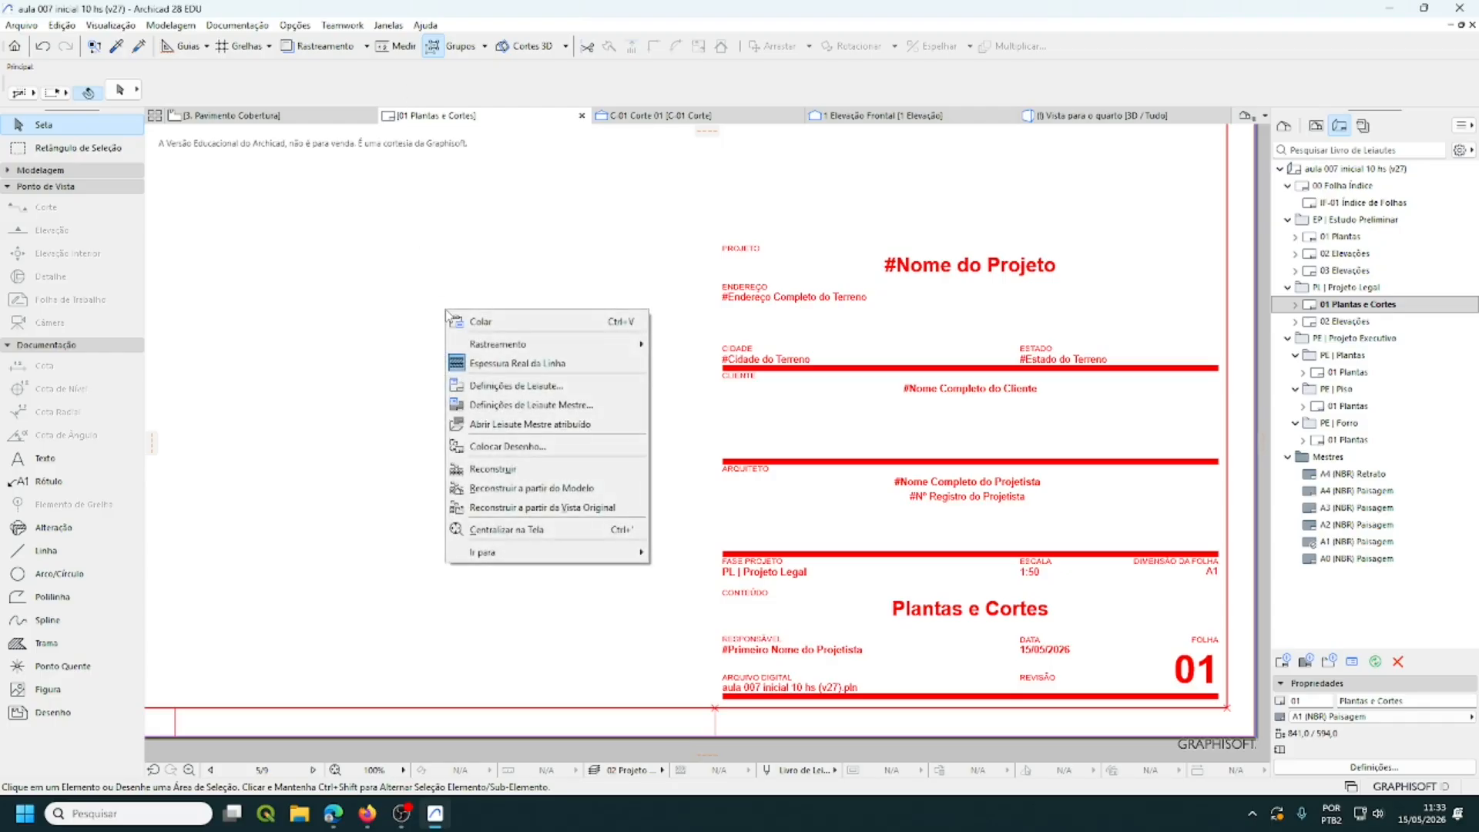
left_click(516, 385)
left_click(751, 224)
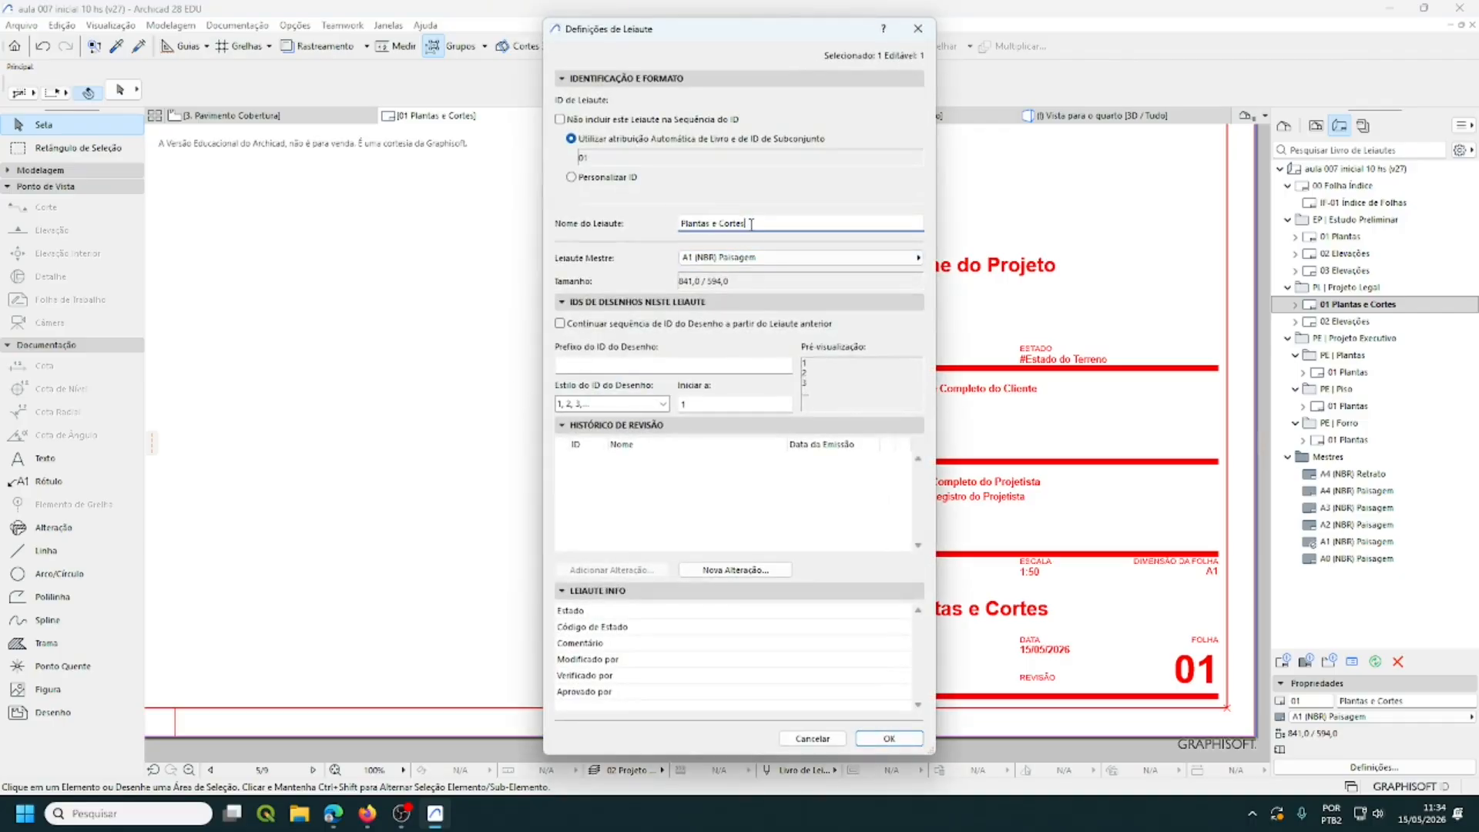
left_click_drag(751, 224, 710, 222)
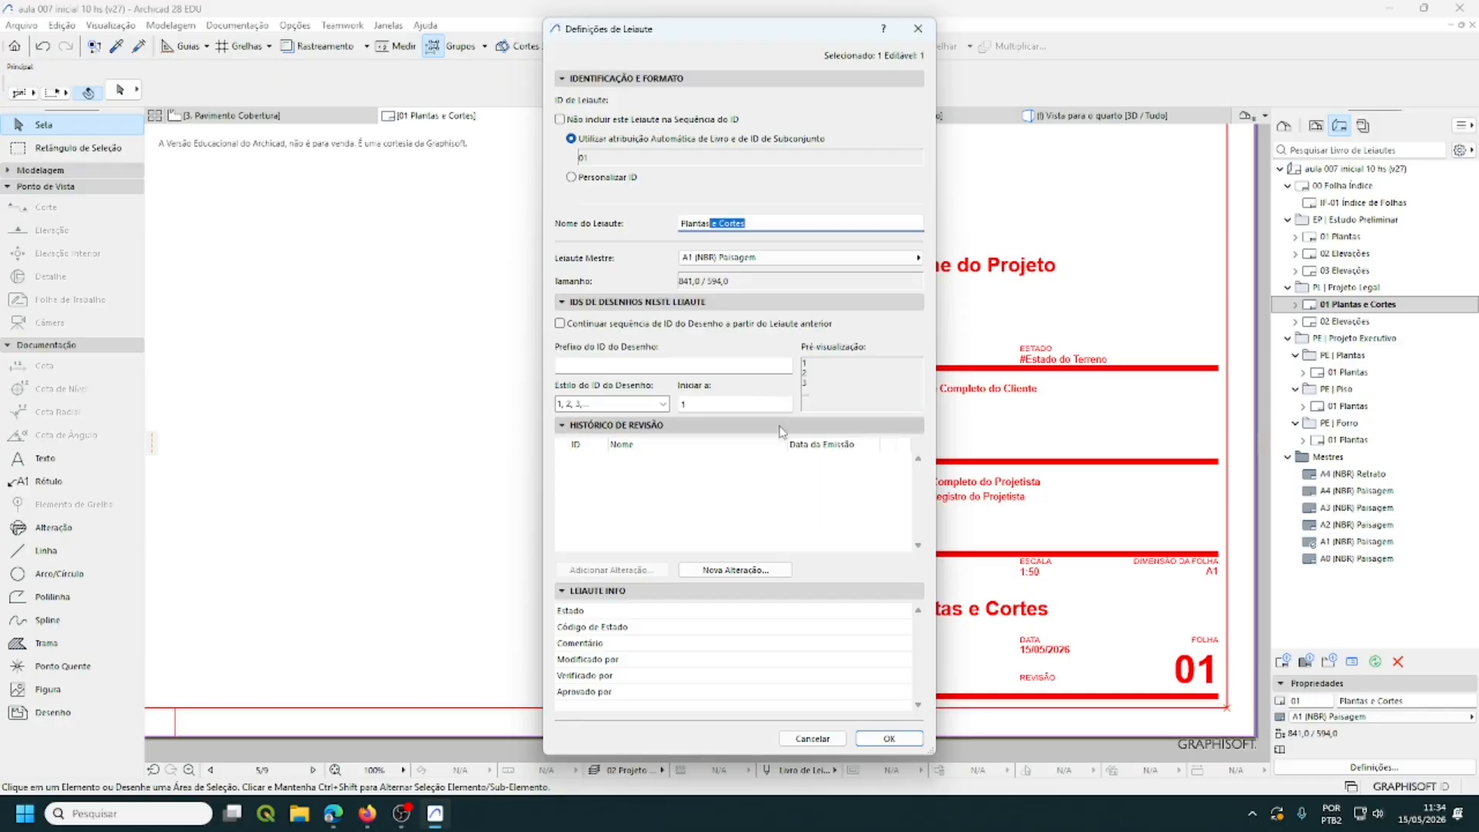
left_click(890, 740)
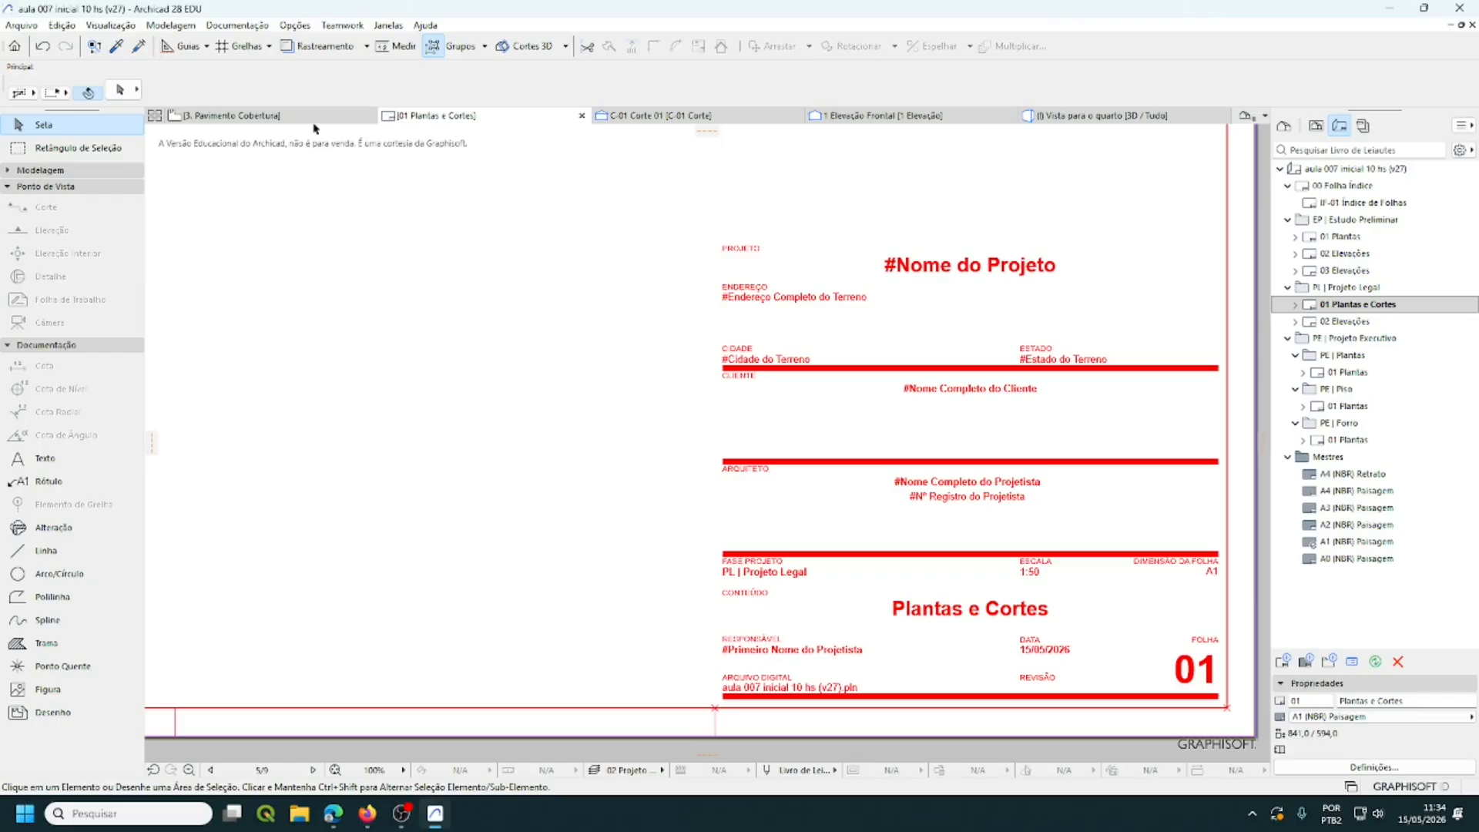
- Enter 'Loft' as Nome do Projeto in Arquivo > Informações > Informações do Projeto
left_click(21, 25)
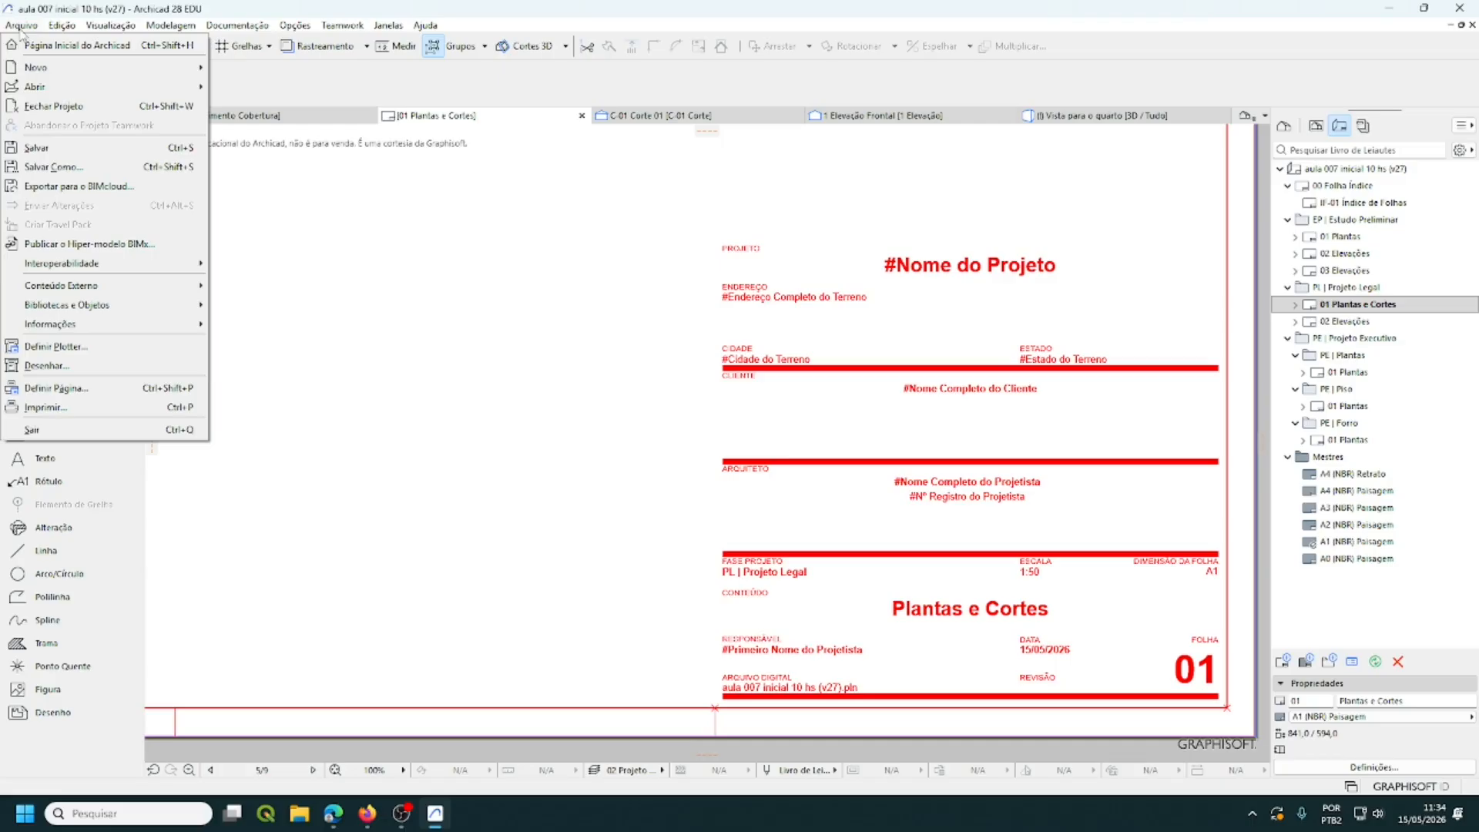
mouse_move(109, 331)
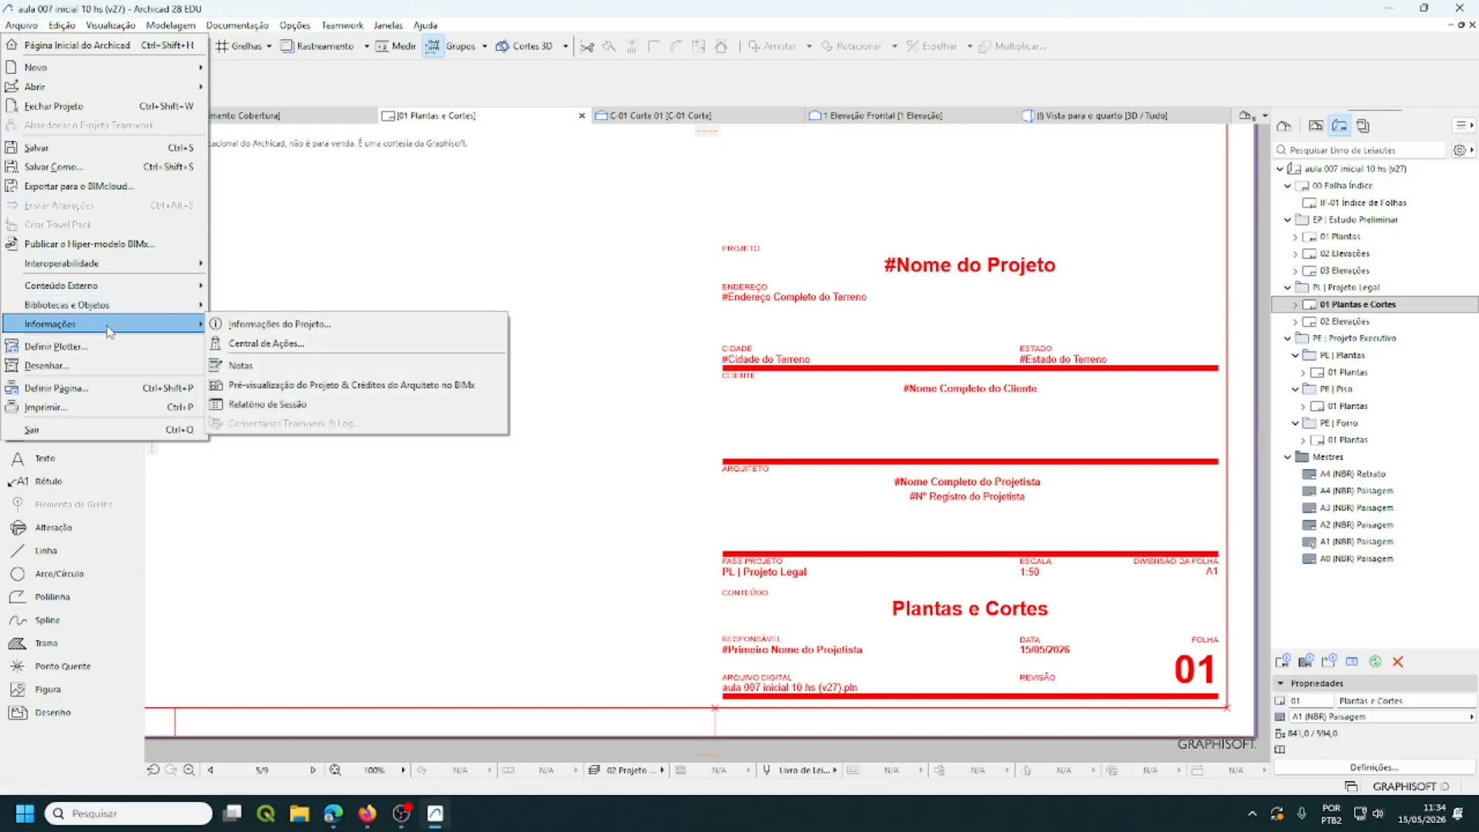
left_click(290, 330)
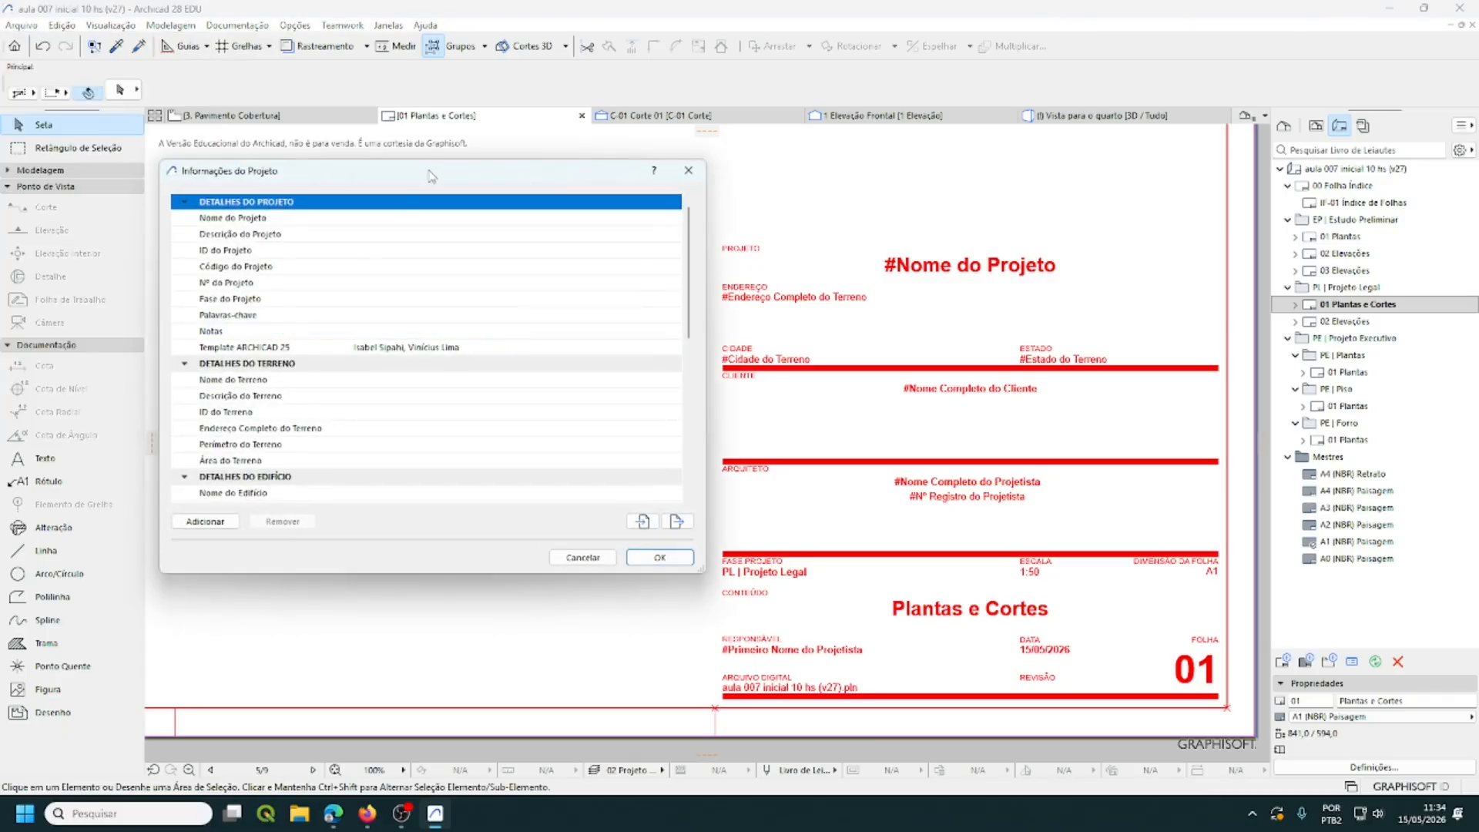
left_click_drag(430, 176, 426, 173)
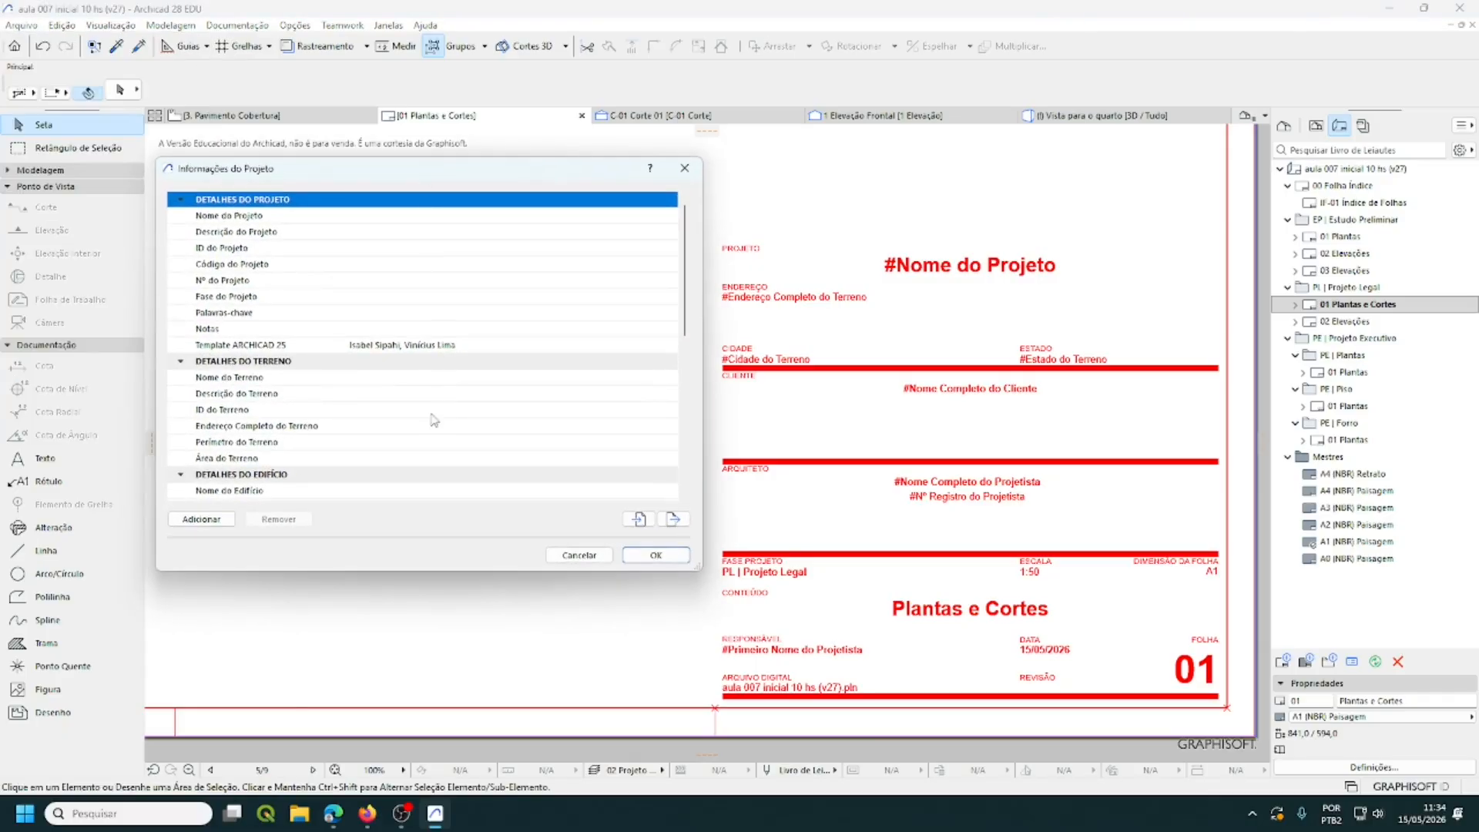
left_click(291, 219)
left_click(366, 215)
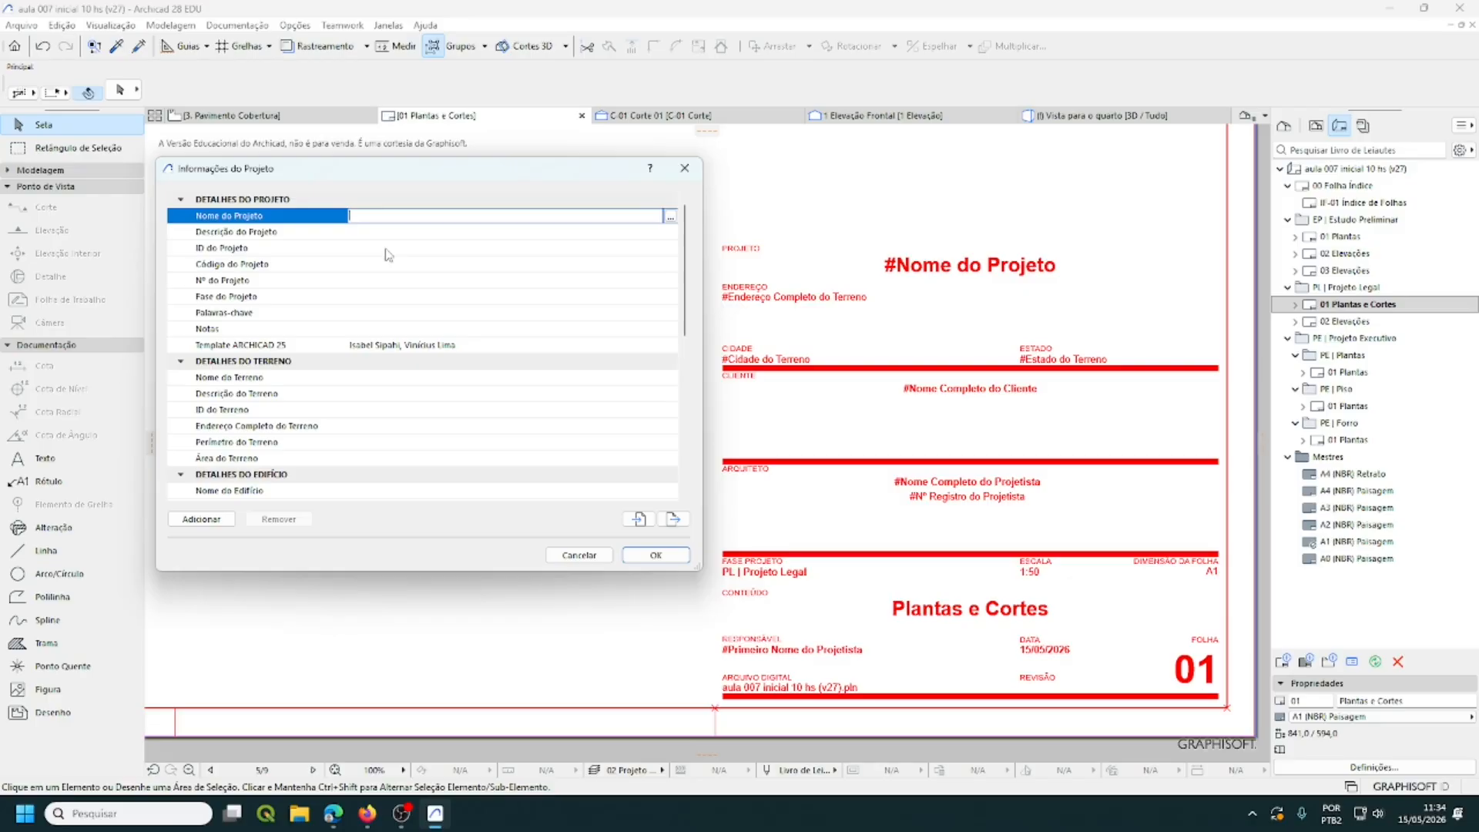
type("I")
left_click(642, 560)
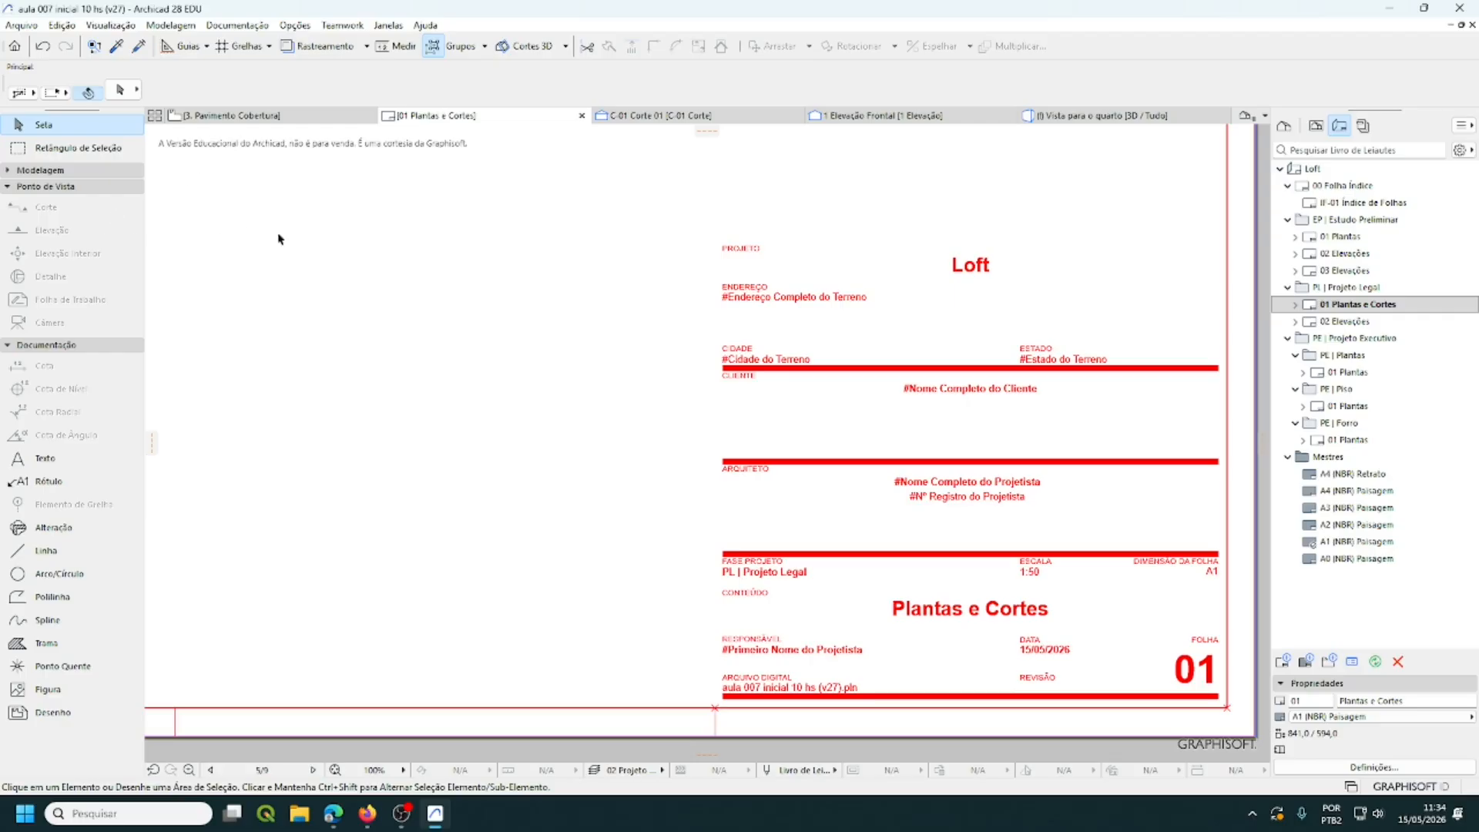
- Open the Endereço Completo do Terreno editor in Informações do Projeto
left_click(21, 26)
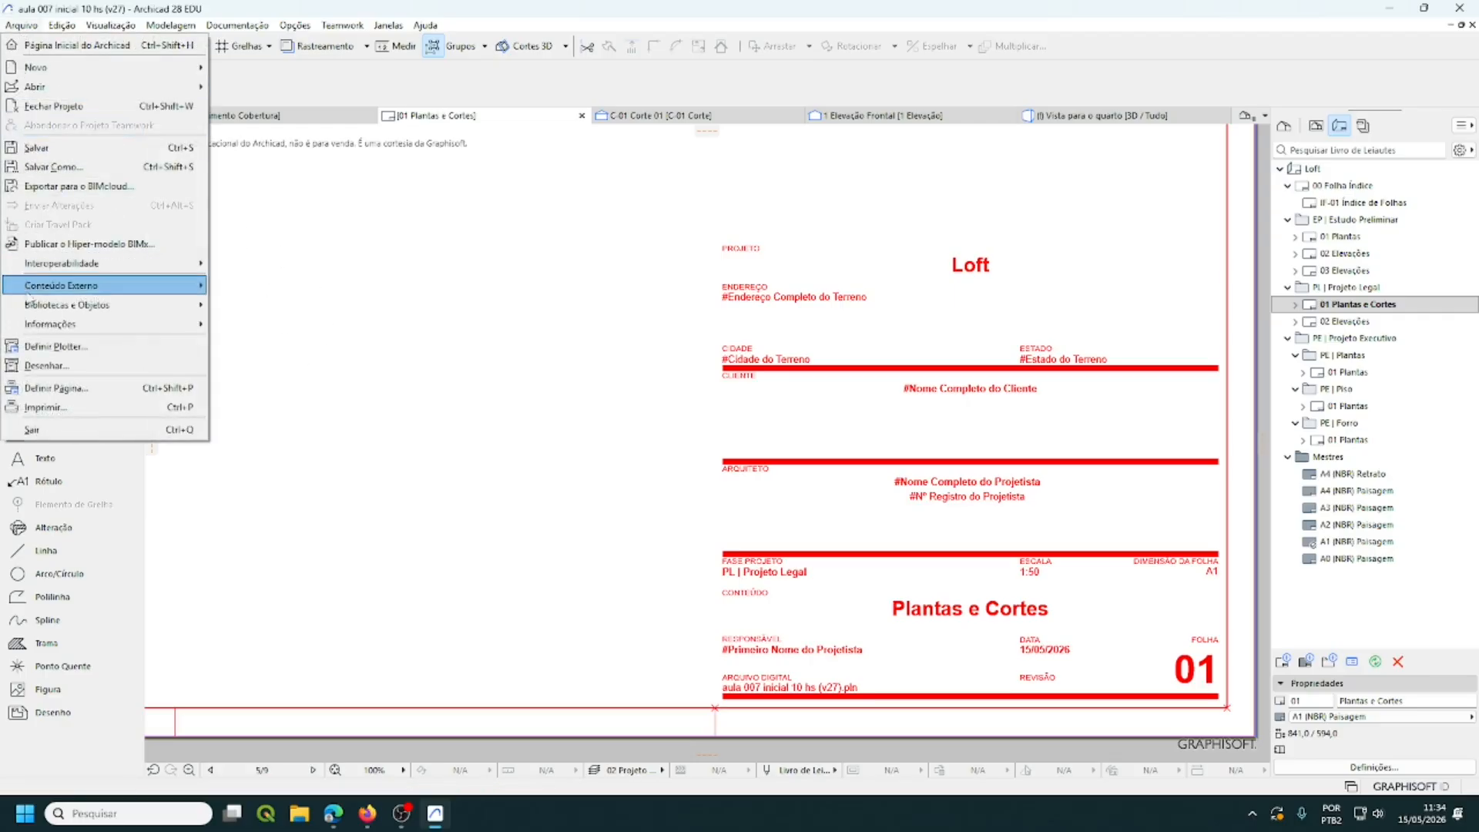
mouse_move(138, 324)
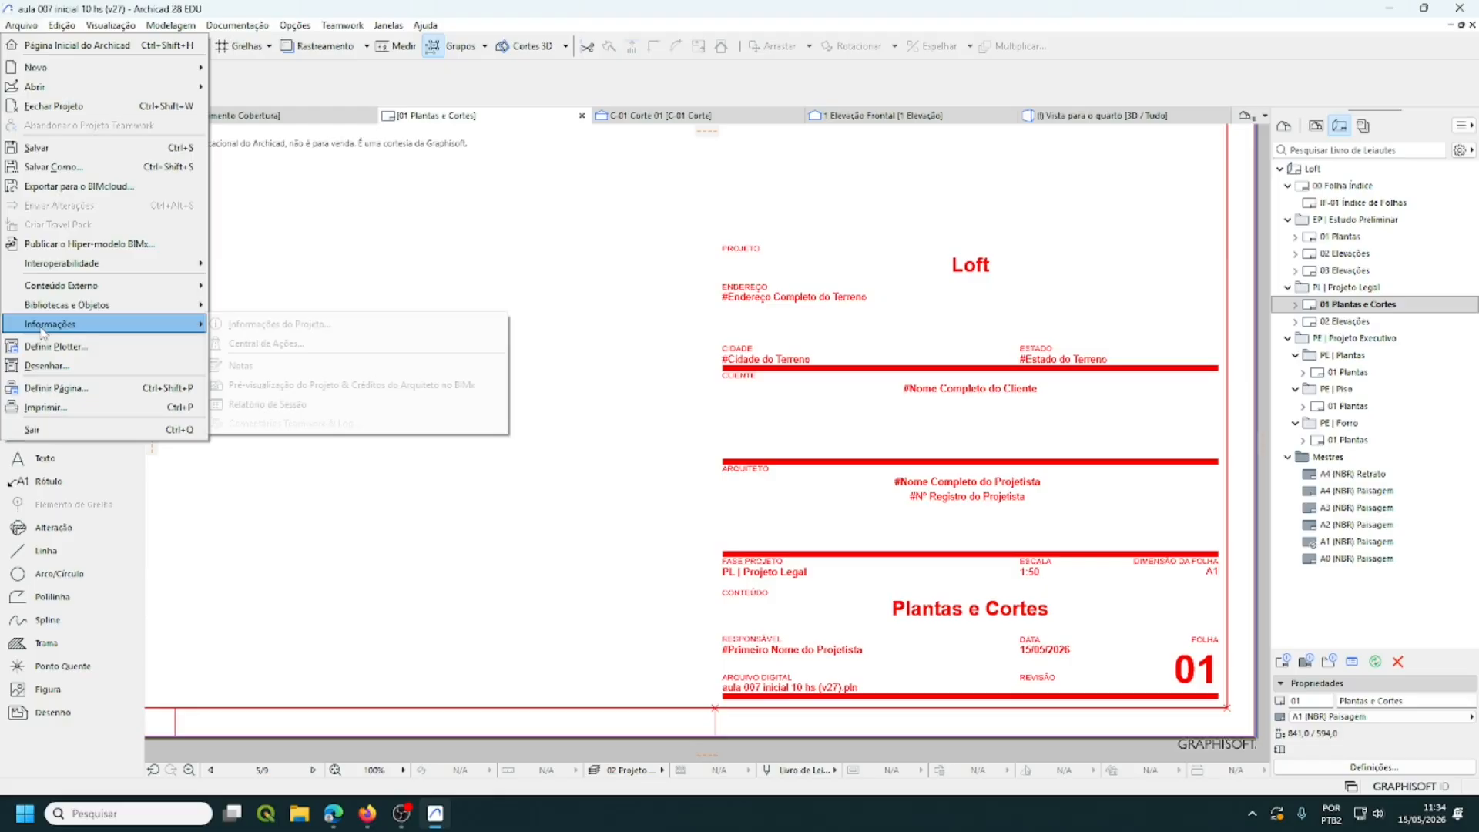
left_click(253, 327)
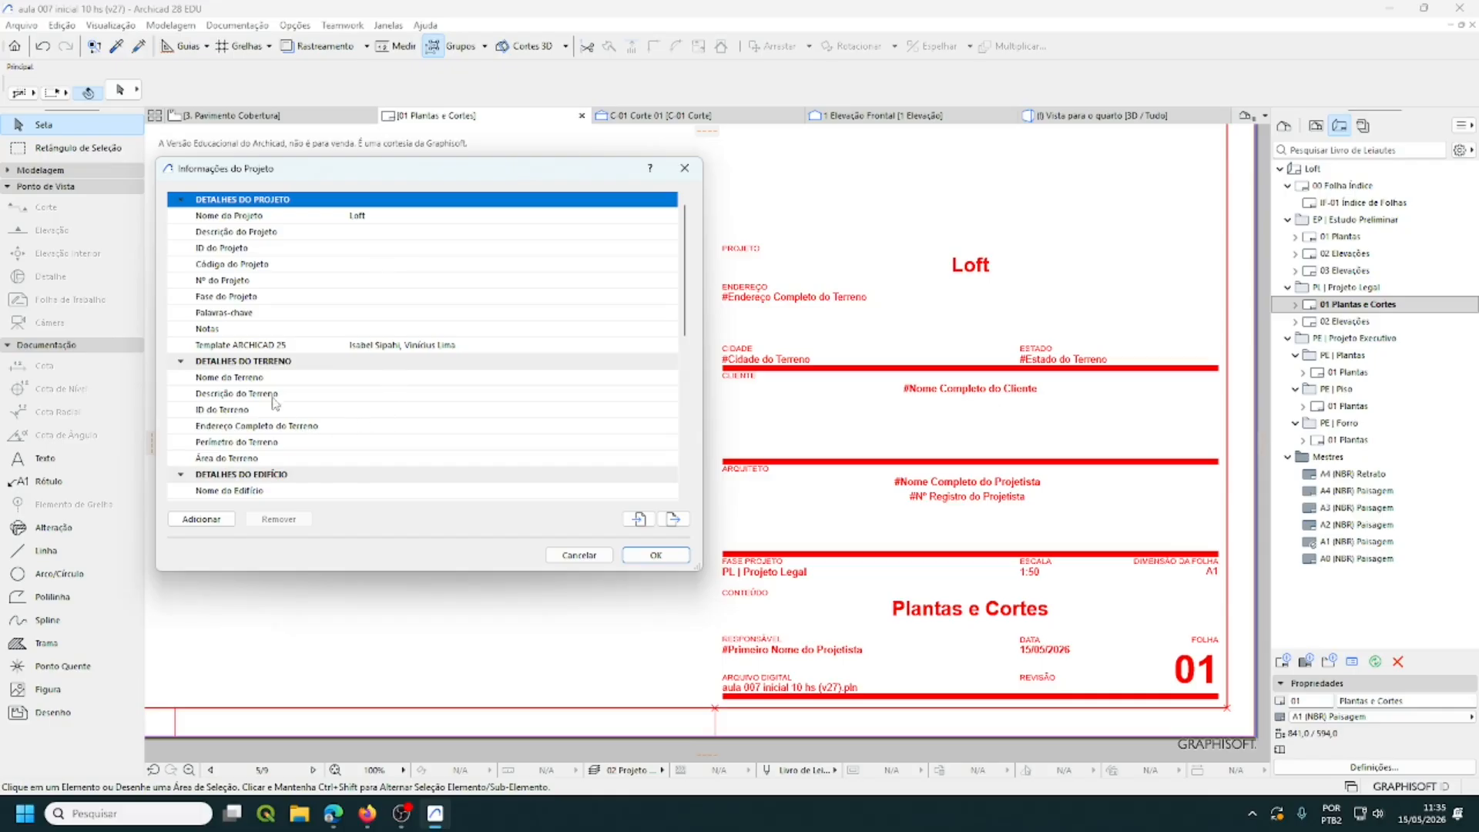
left_click(341, 429)
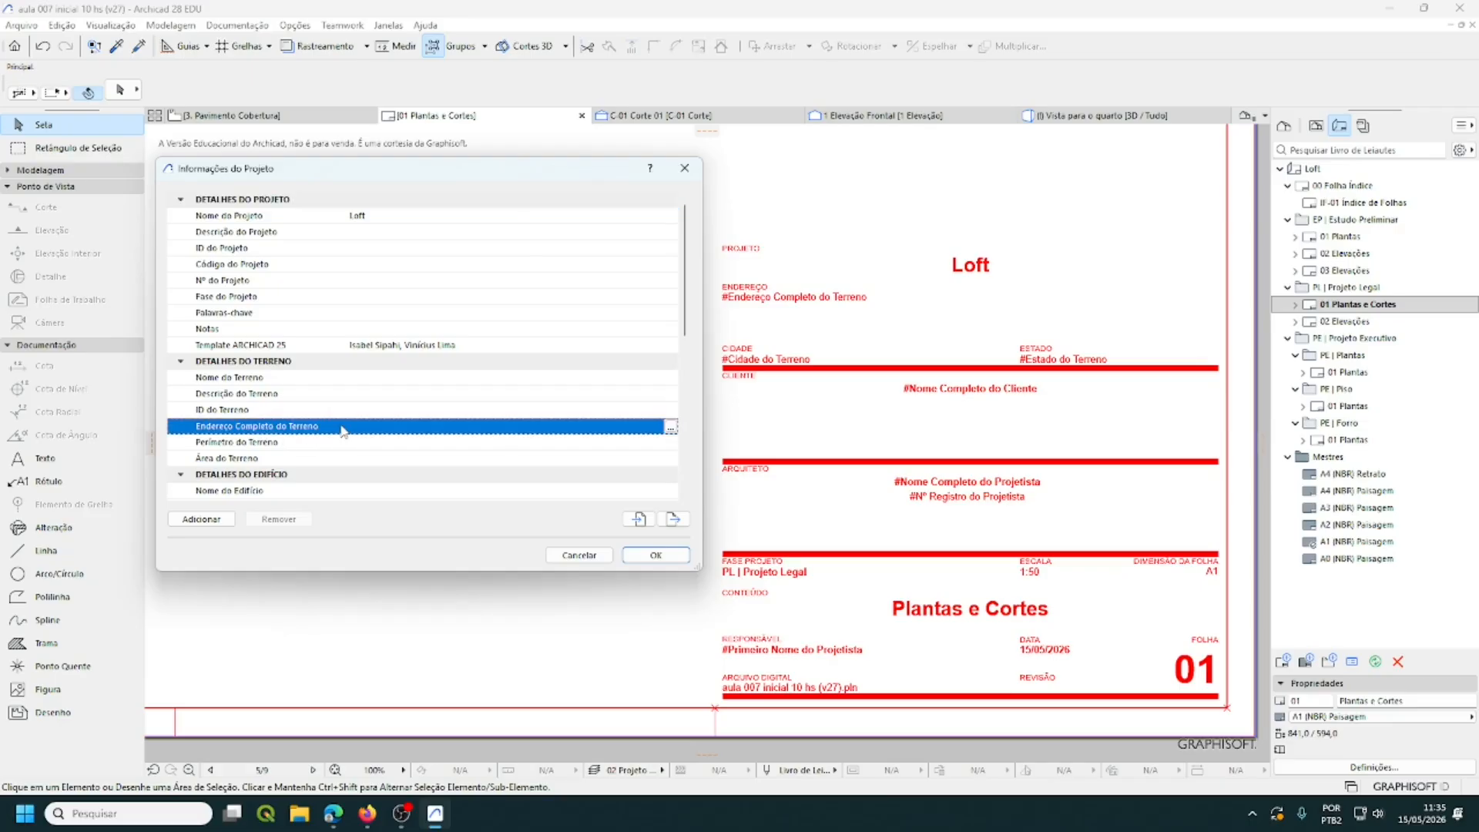
left_click(671, 427)
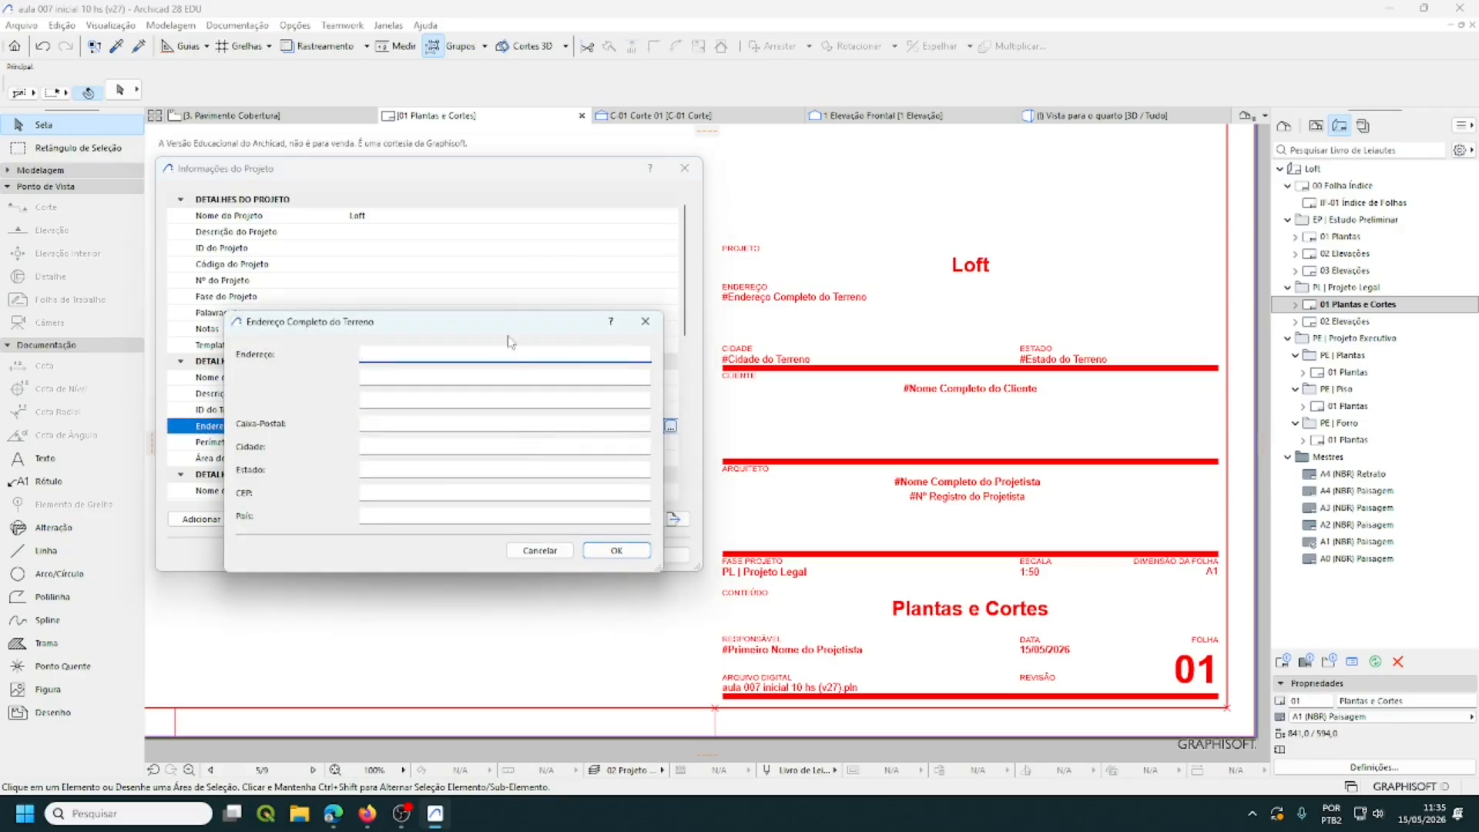
left_click_drag(496, 325, 507, 306)
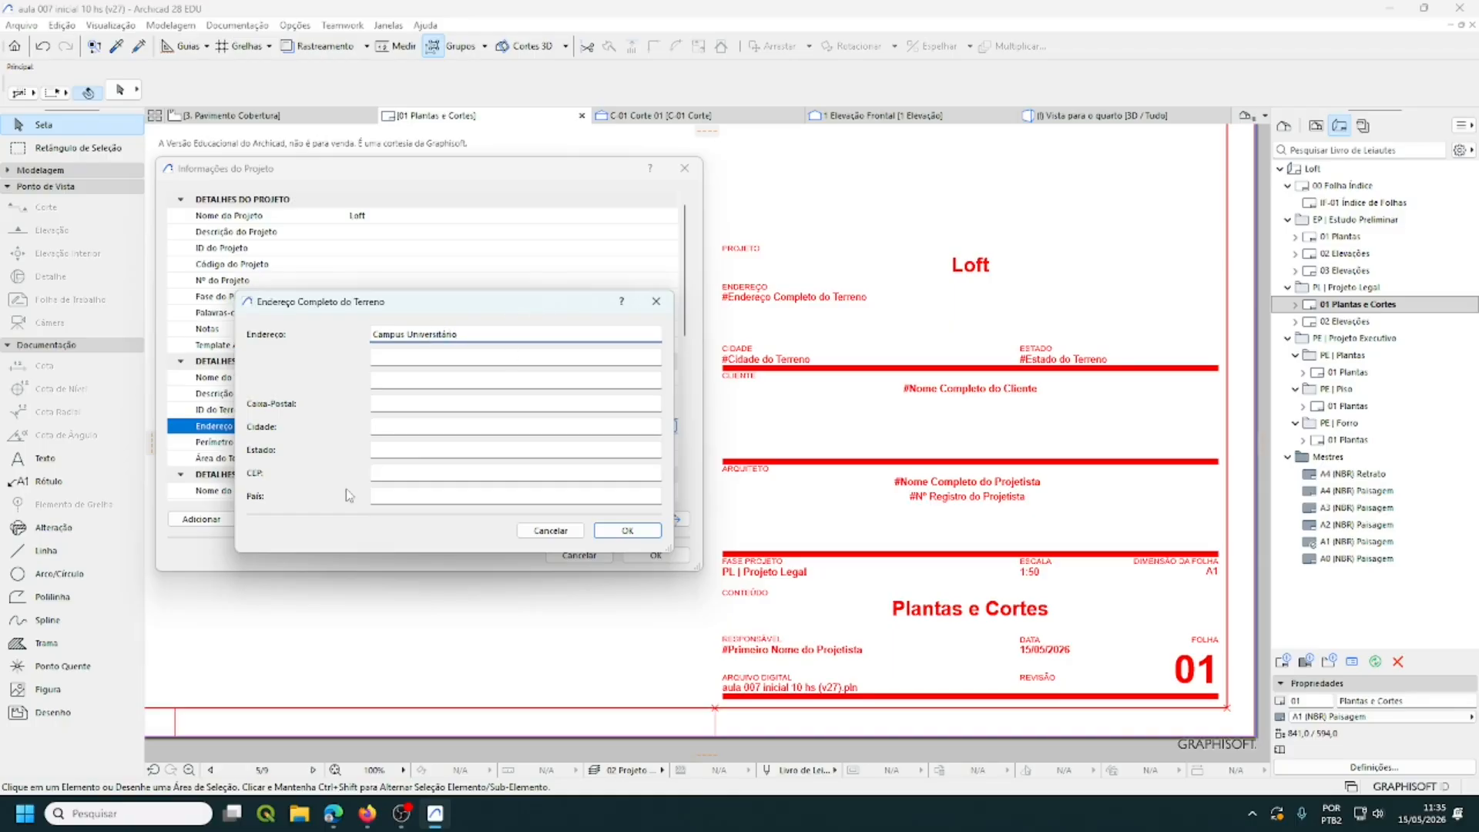
- Fill address Campus Universitário, city Brasília and state DF, and apply both dialogs
left_click(380, 428)
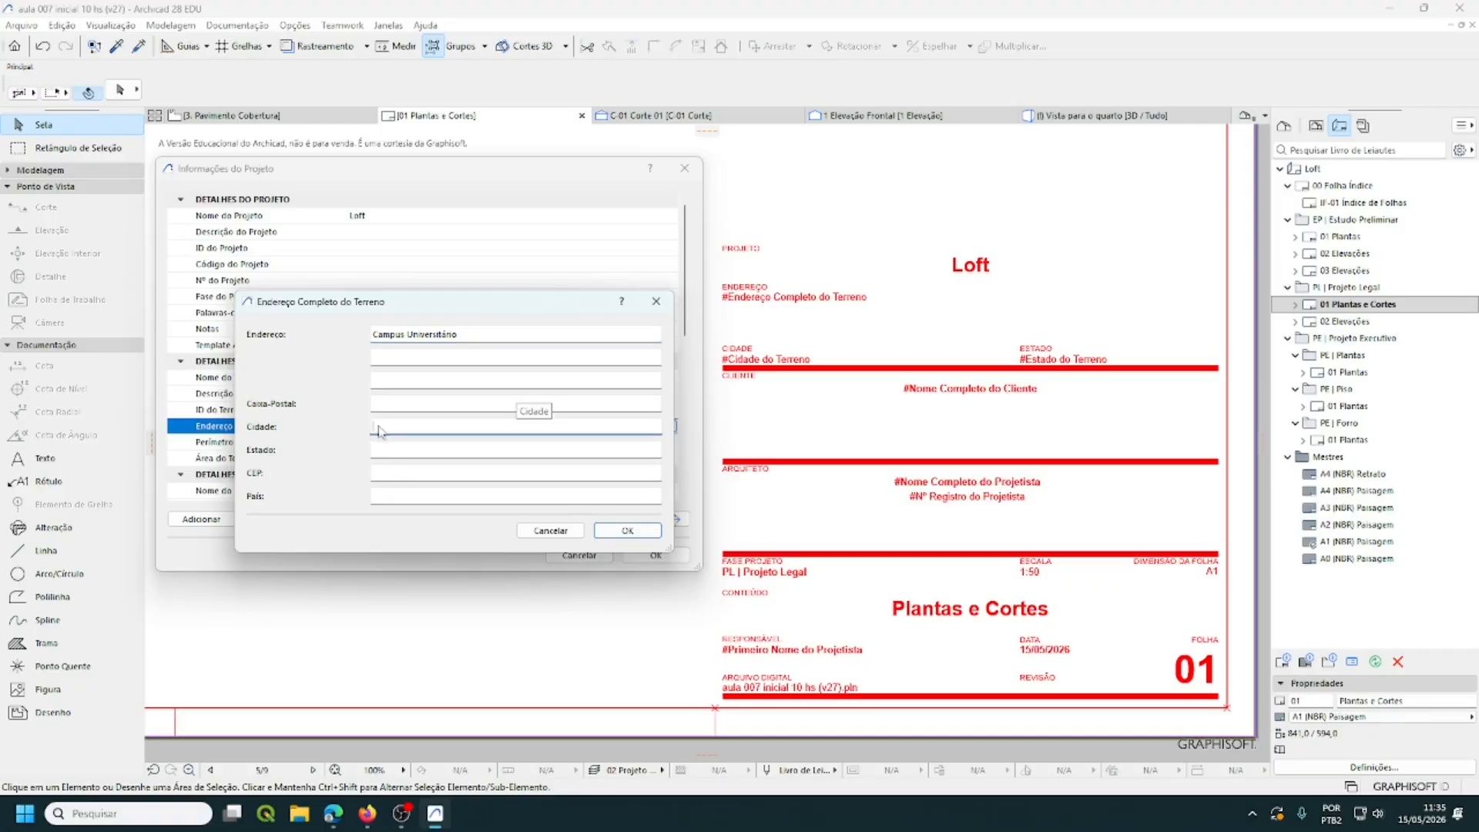
type("U")
left_click(383, 453)
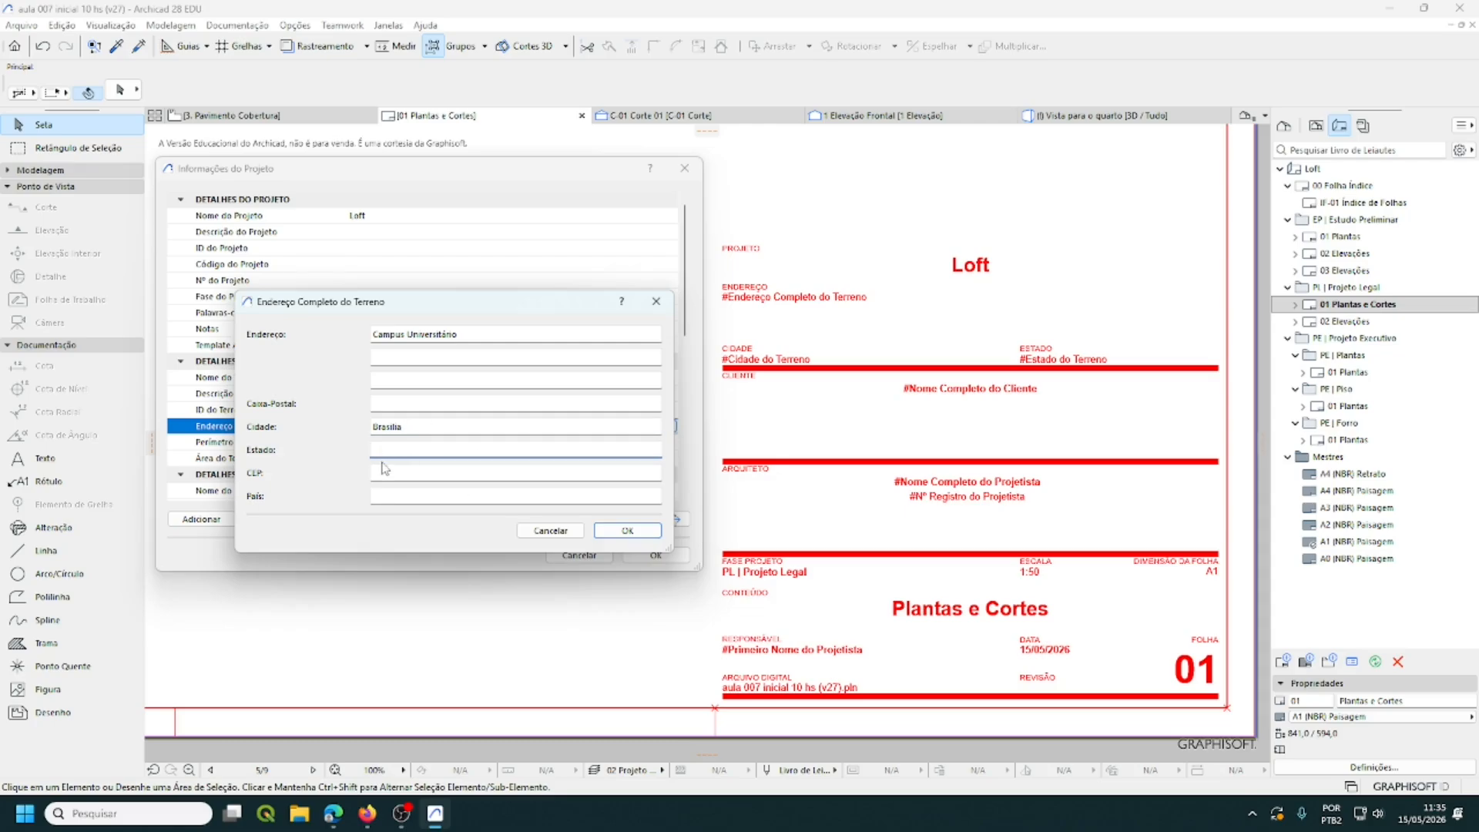
type("F")
left_click(644, 531)
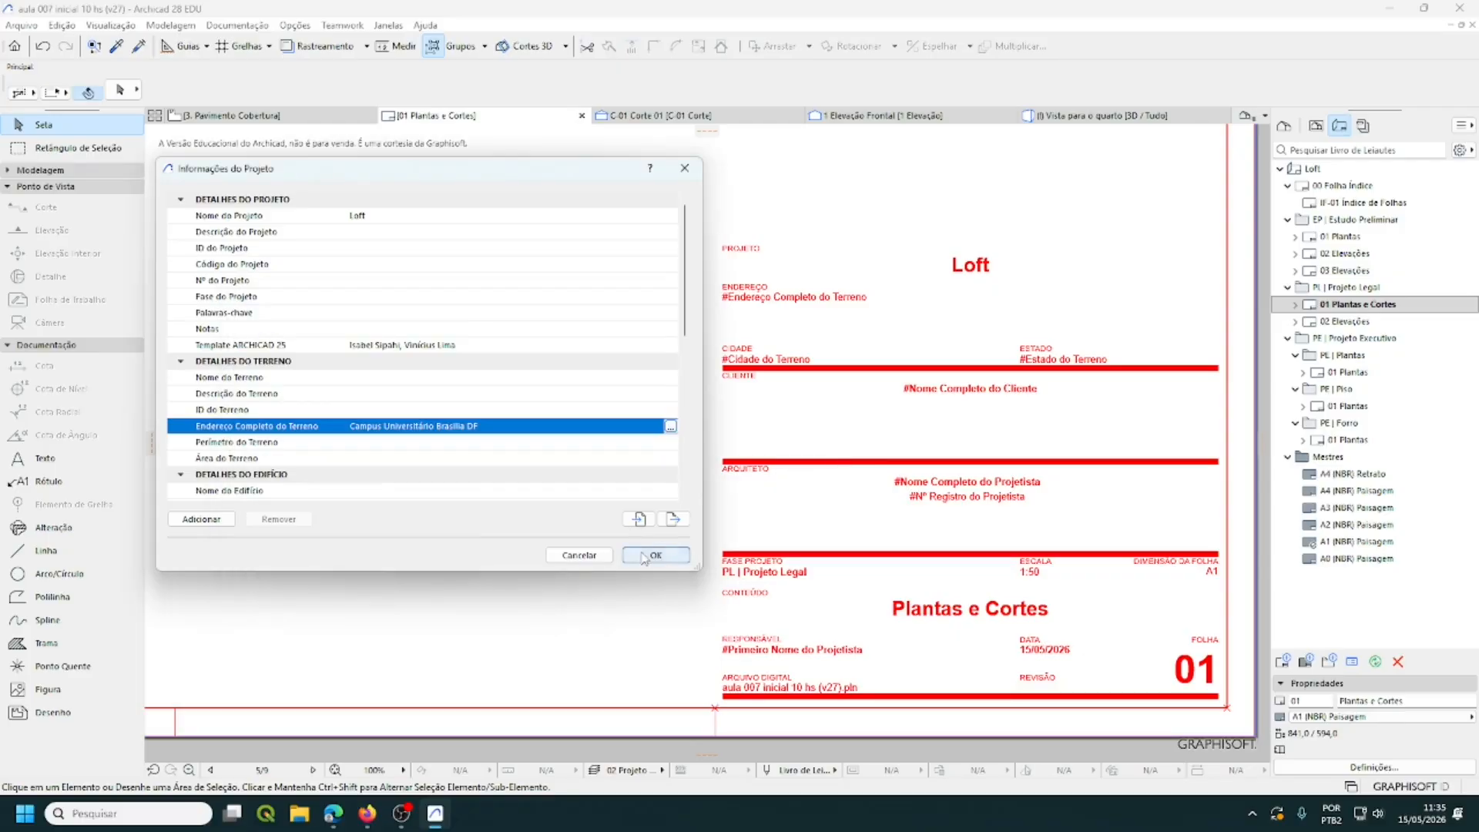
left_click(645, 556)
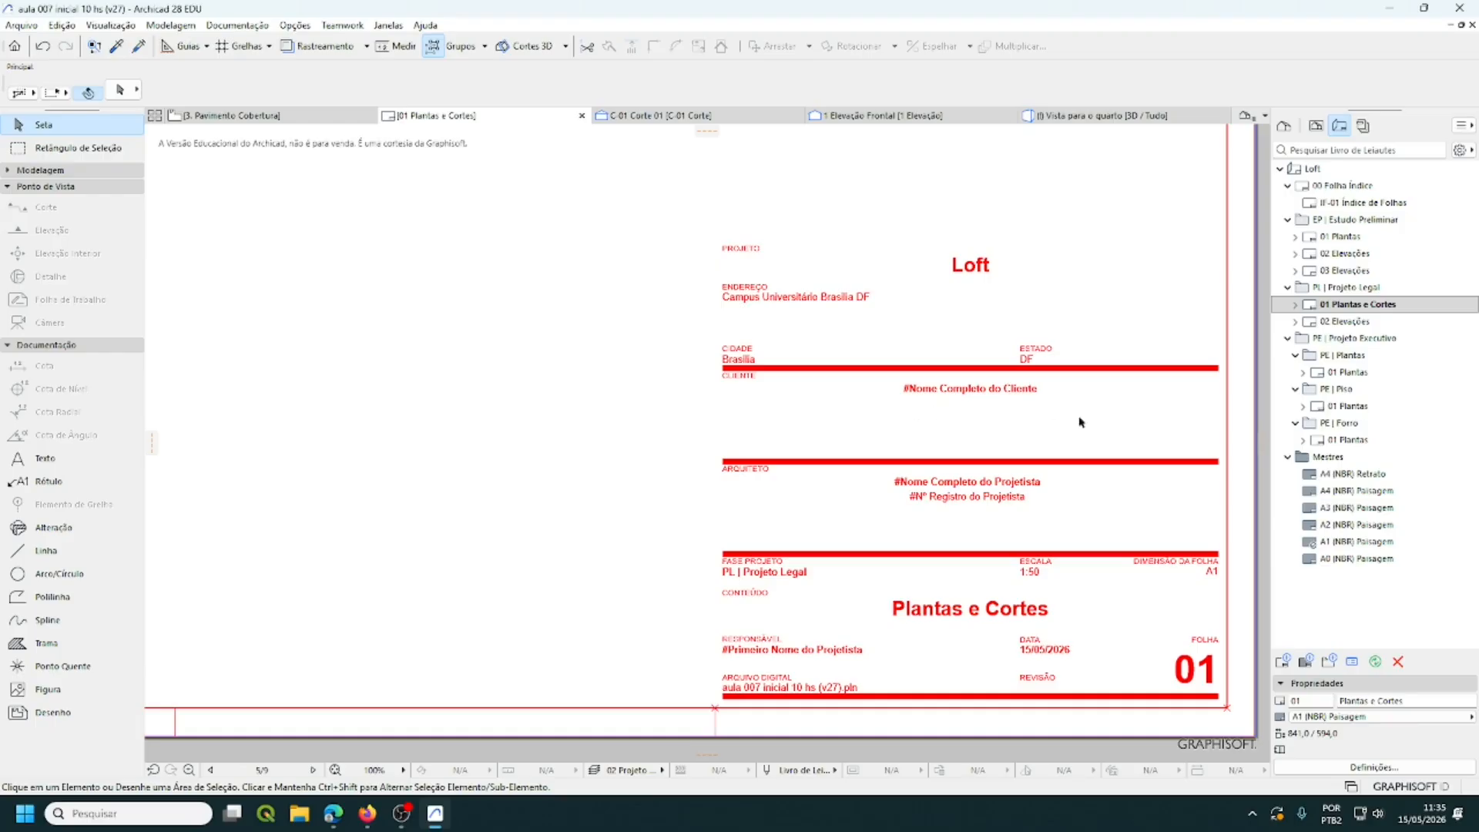
left_click(16, 29)
- Open the Nome Completo do Cliente editor in Informações do Projeto
mouse_move(83, 307)
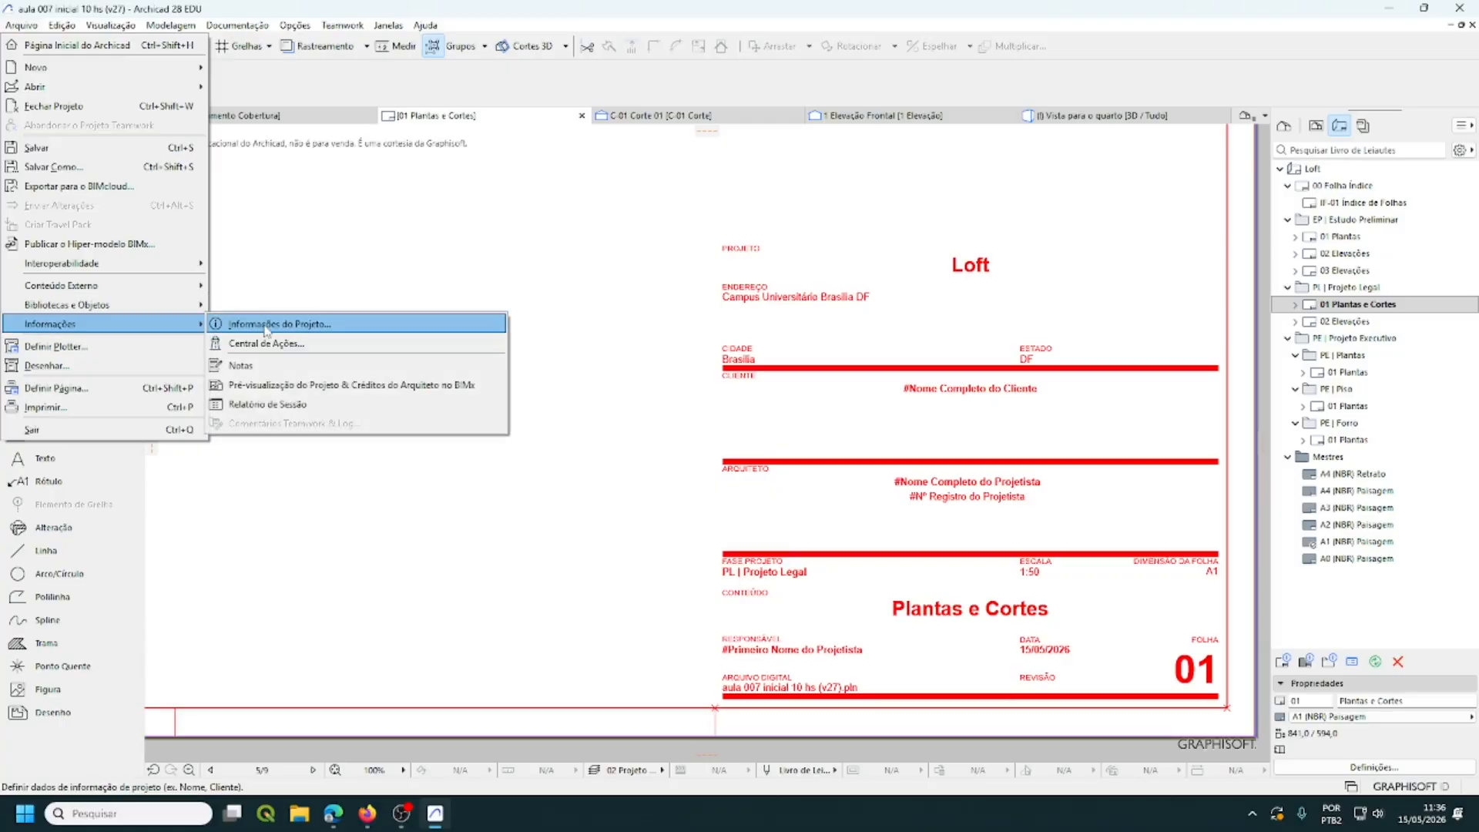
left_click(267, 326)
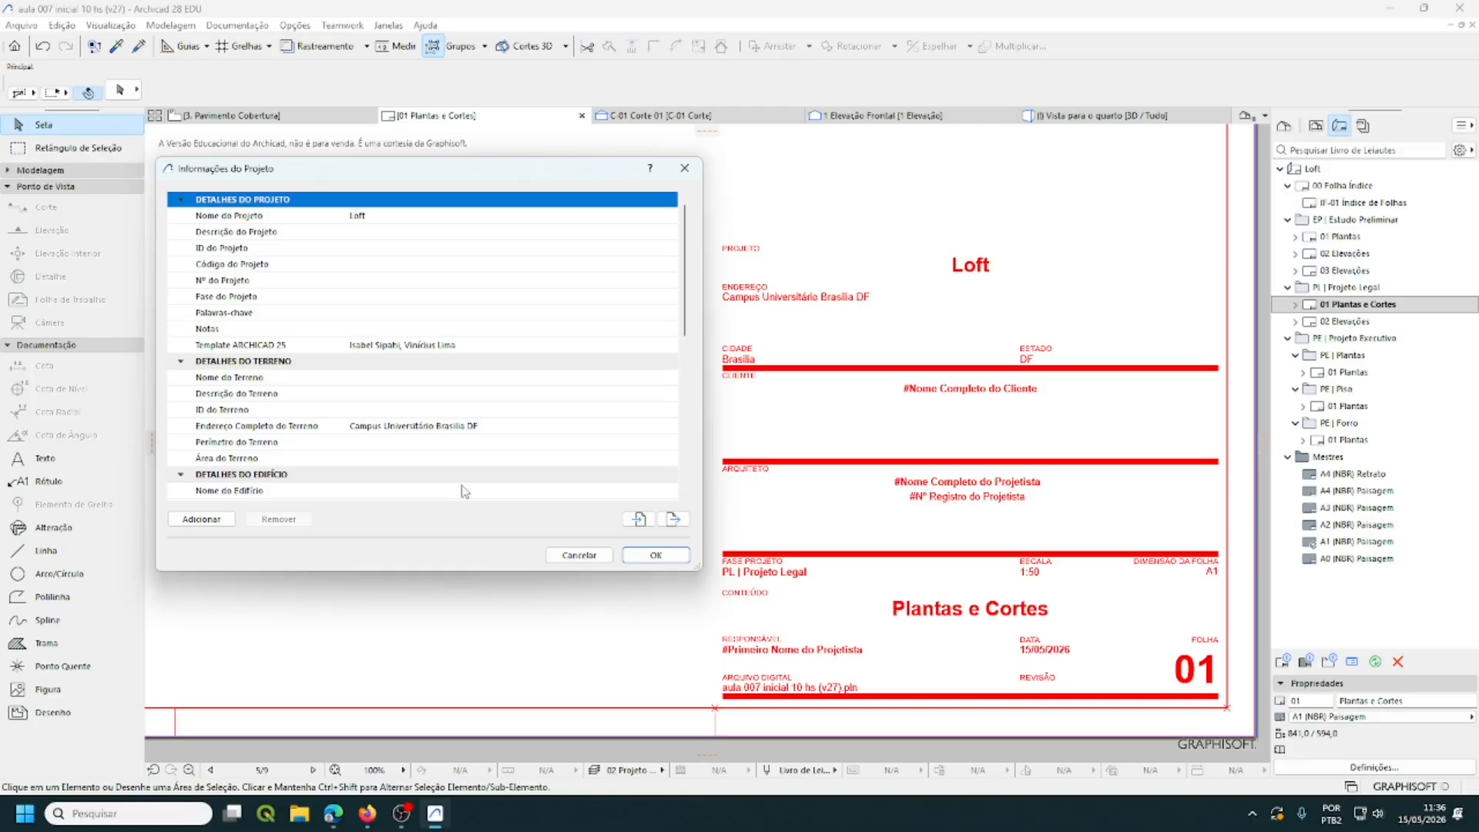
scroll(378, 473, "down", 3)
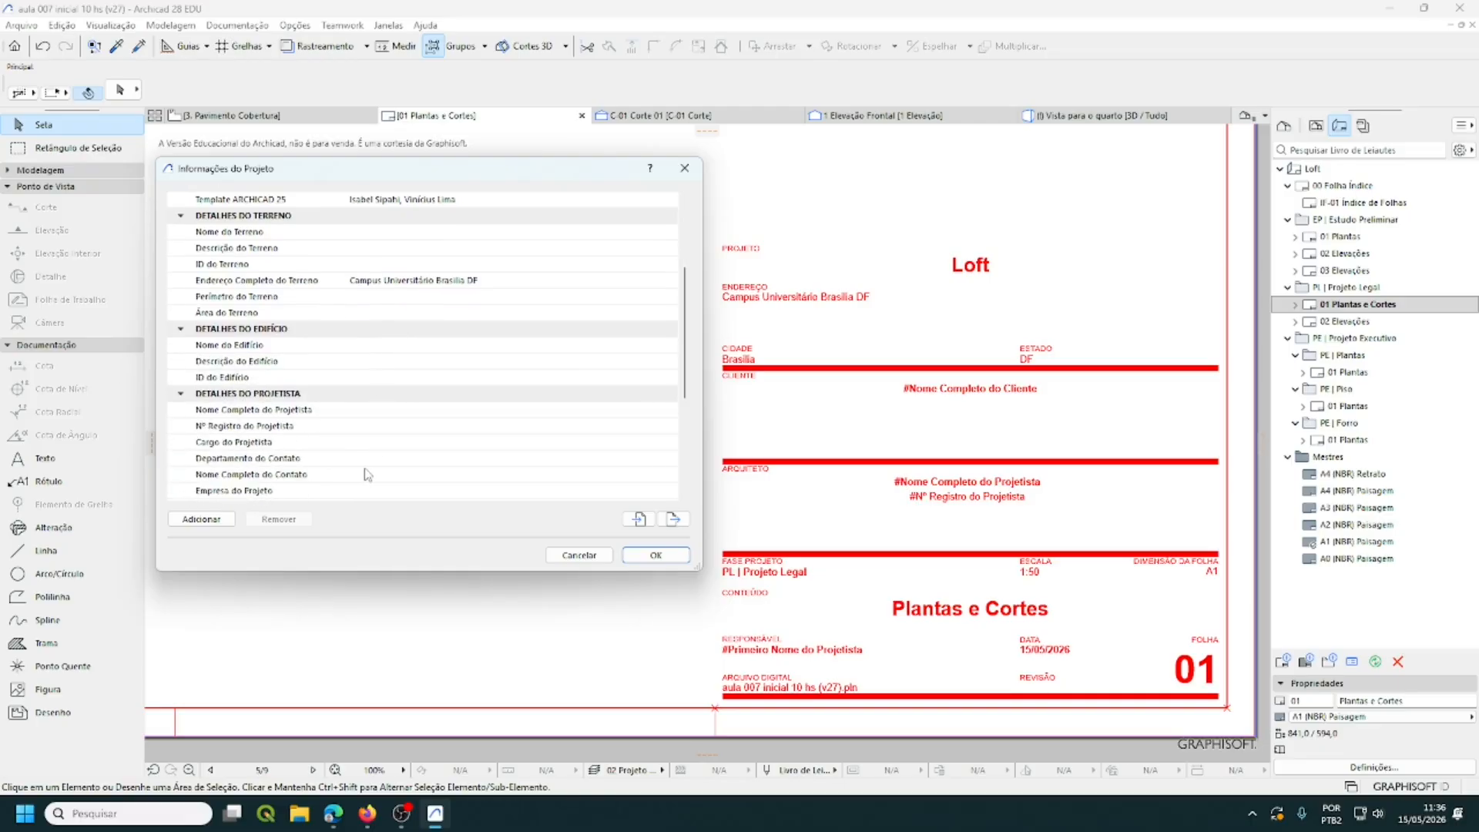
scroll(368, 475, "down", 1)
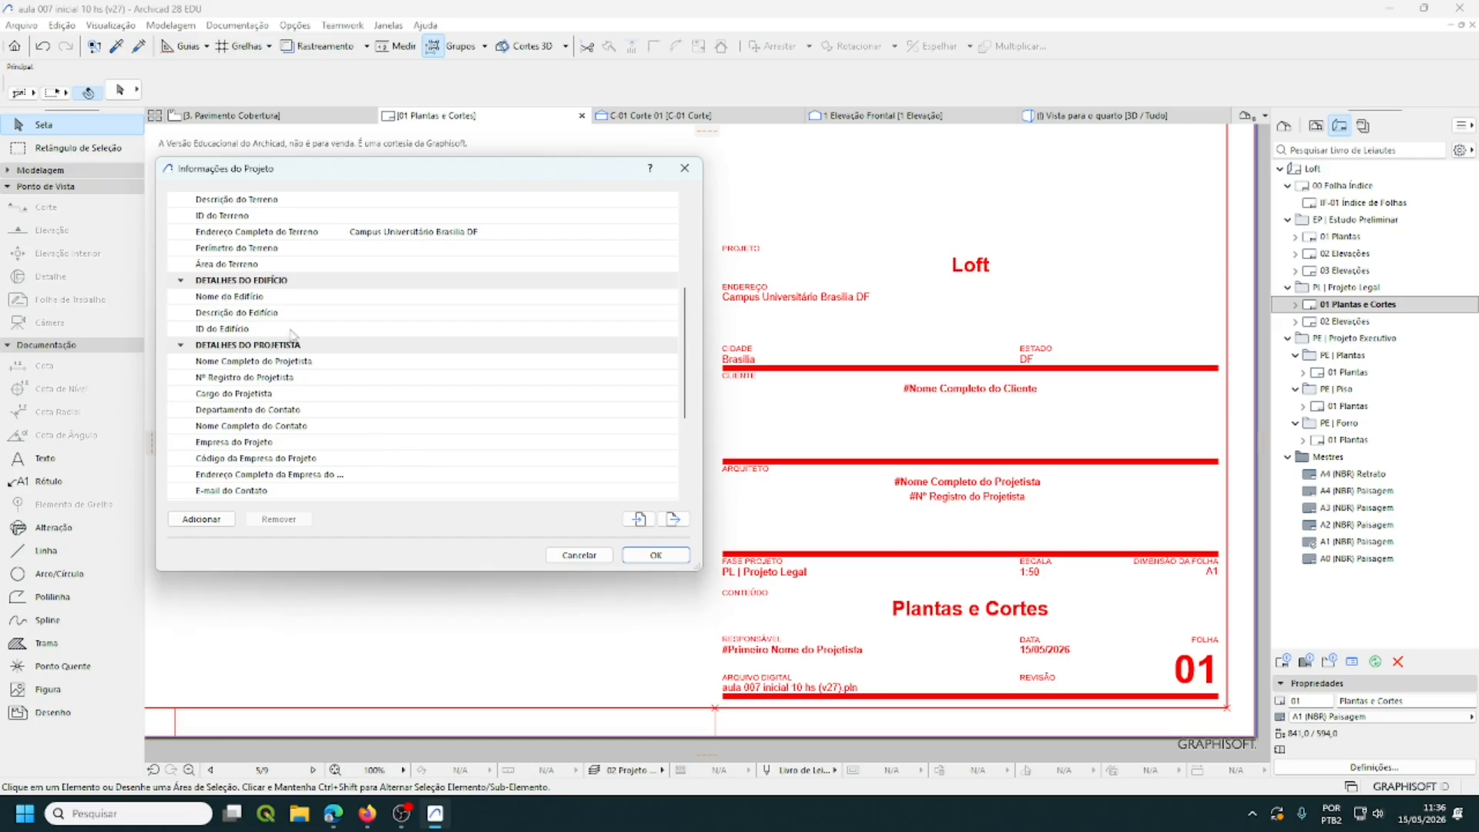
scroll(351, 372, "down", 3)
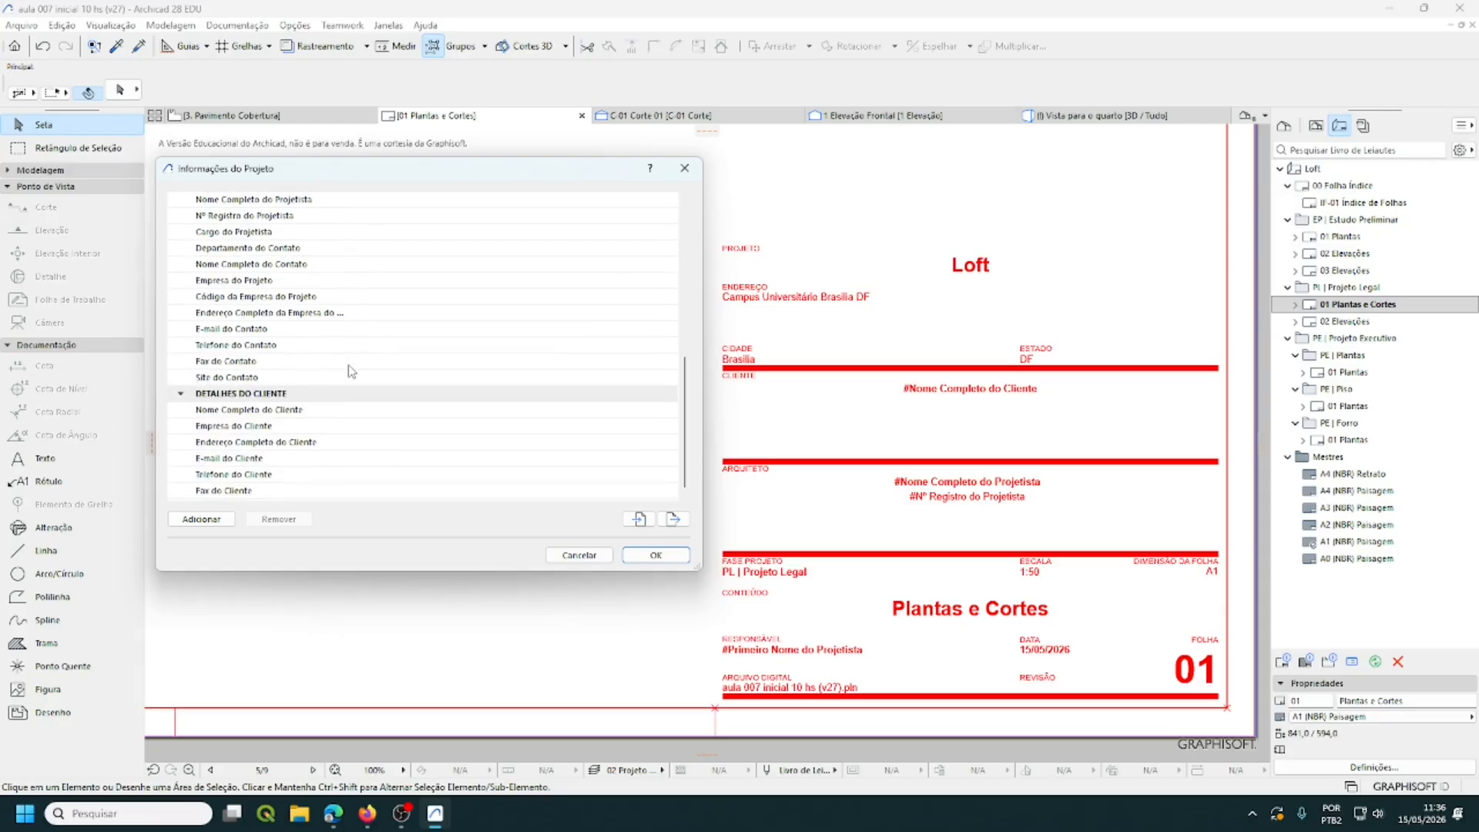
left_click(364, 410)
left_click(670, 413)
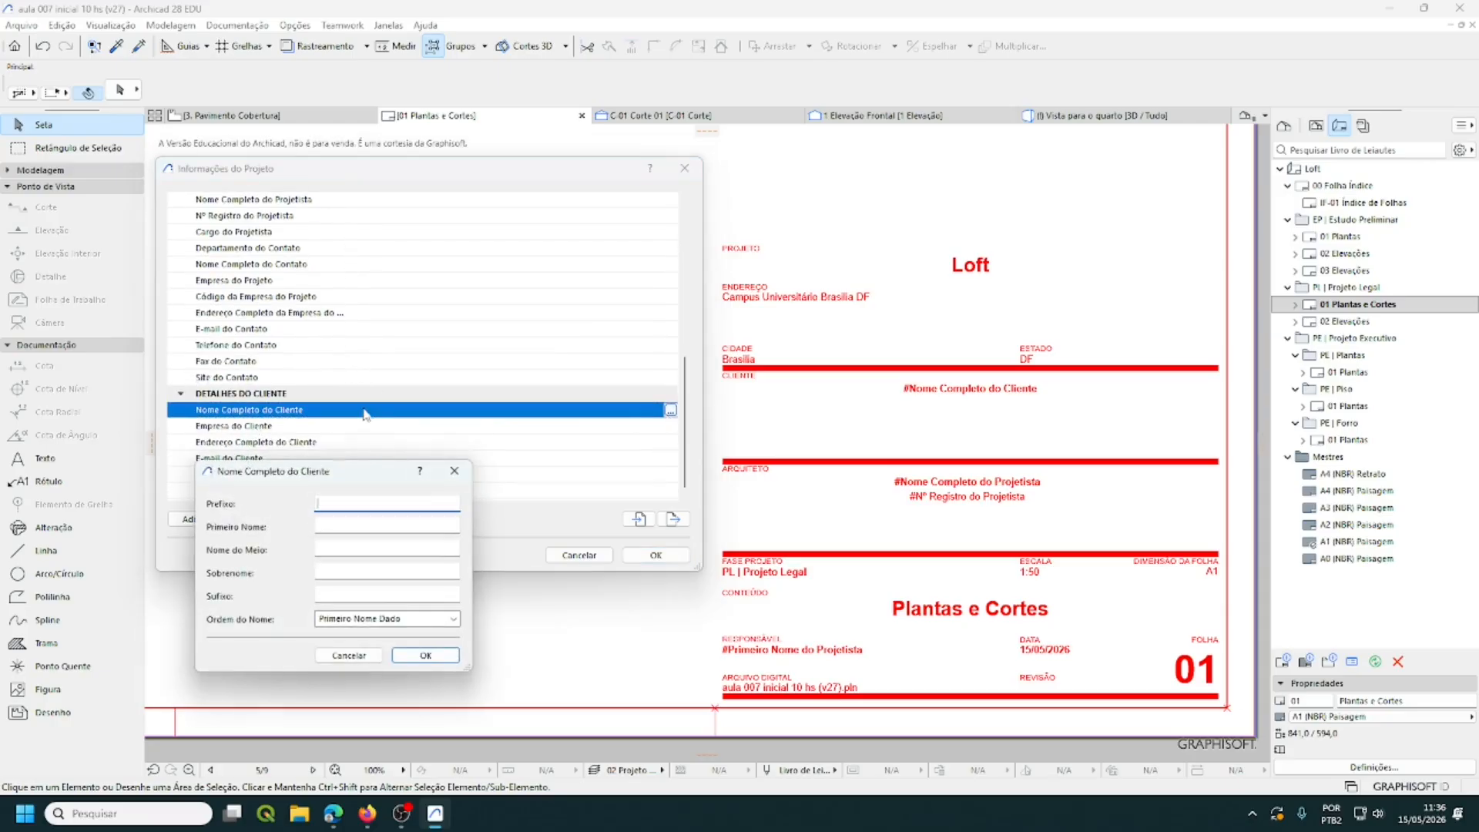
left_click_drag(411, 421, 485, 266)
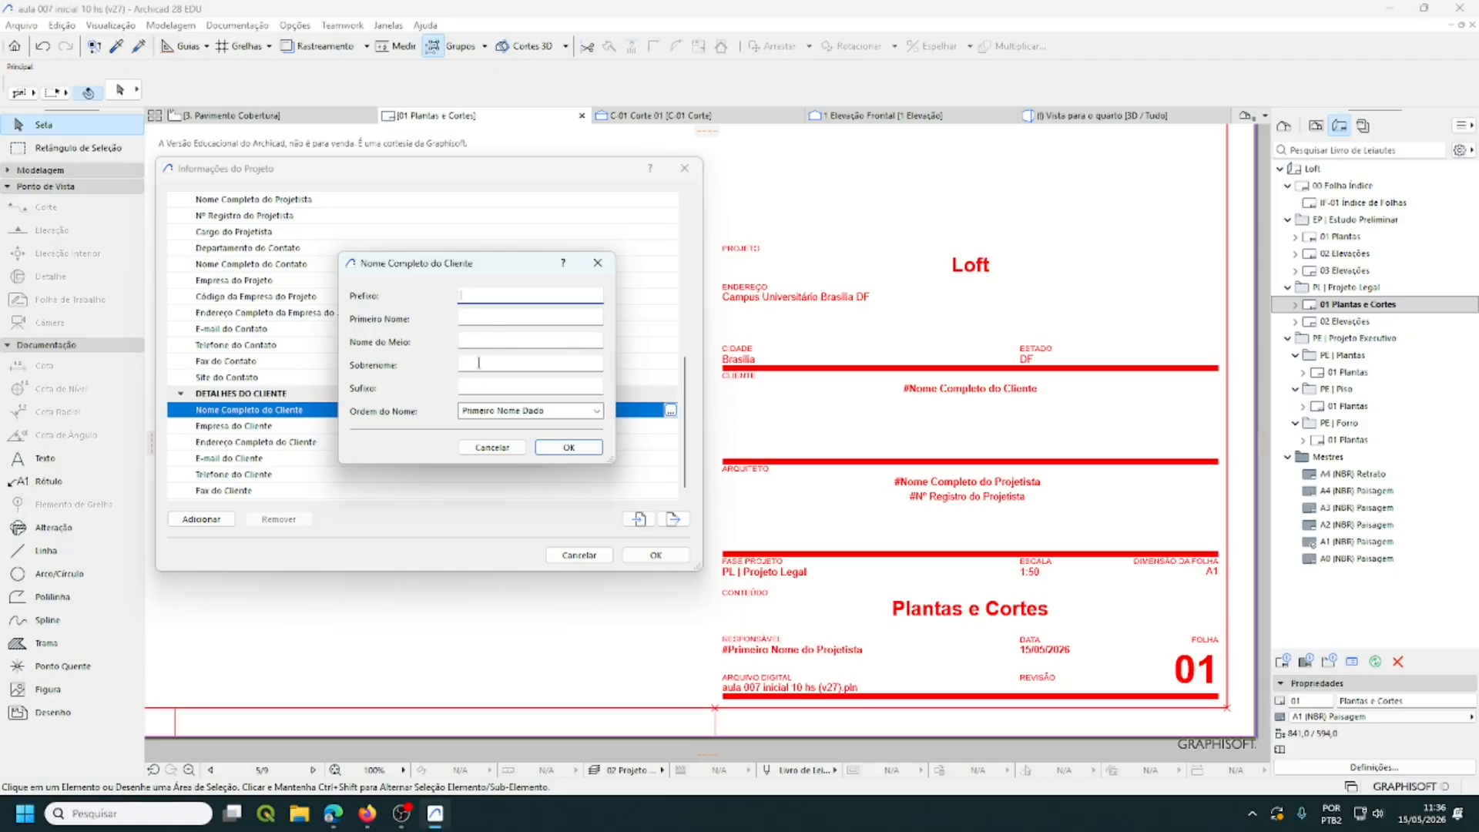
- Enter the client's first name and surname, and confirm the name editor
left_click(466, 322)
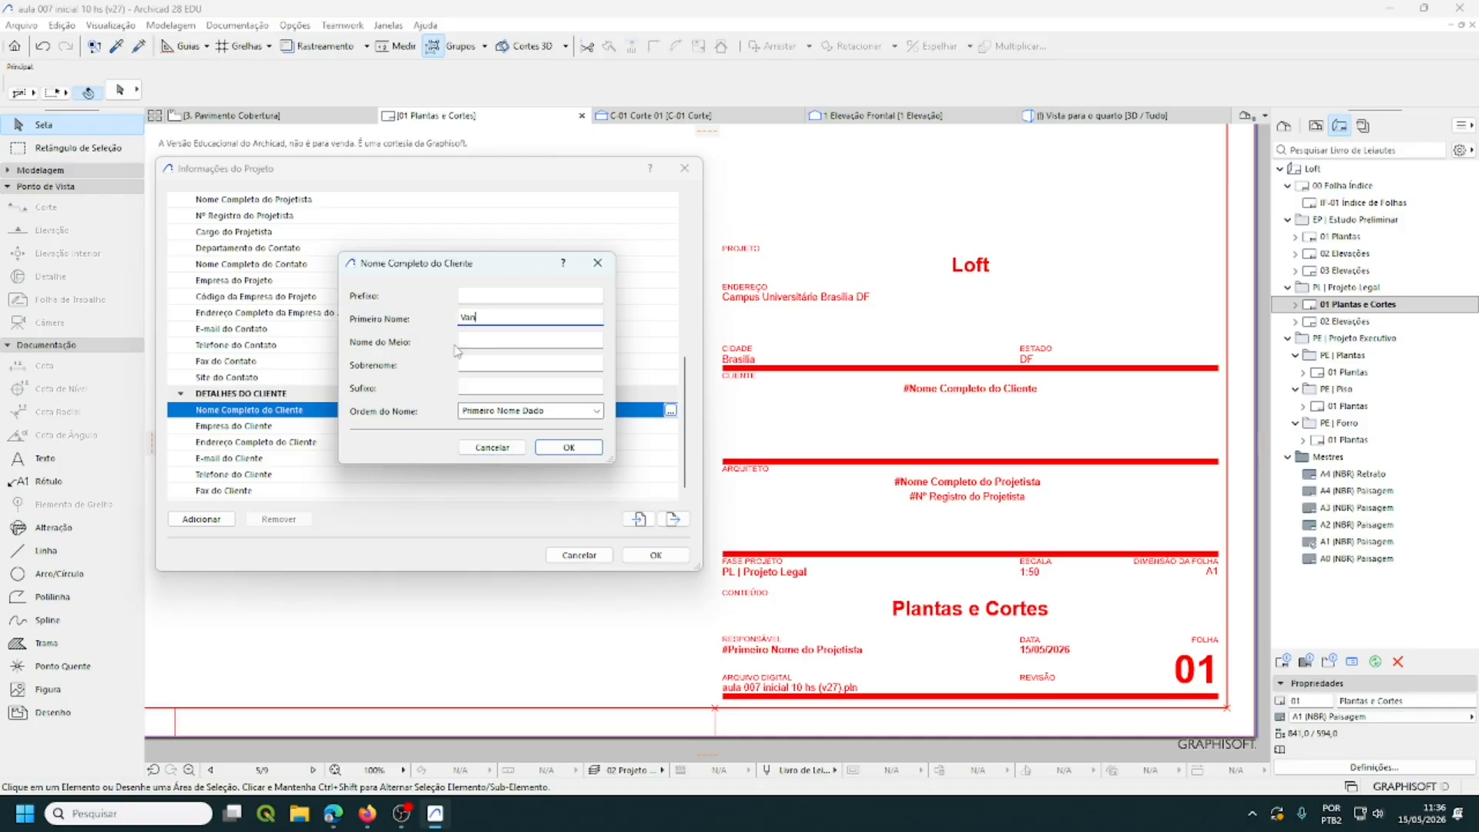
left_click(468, 367)
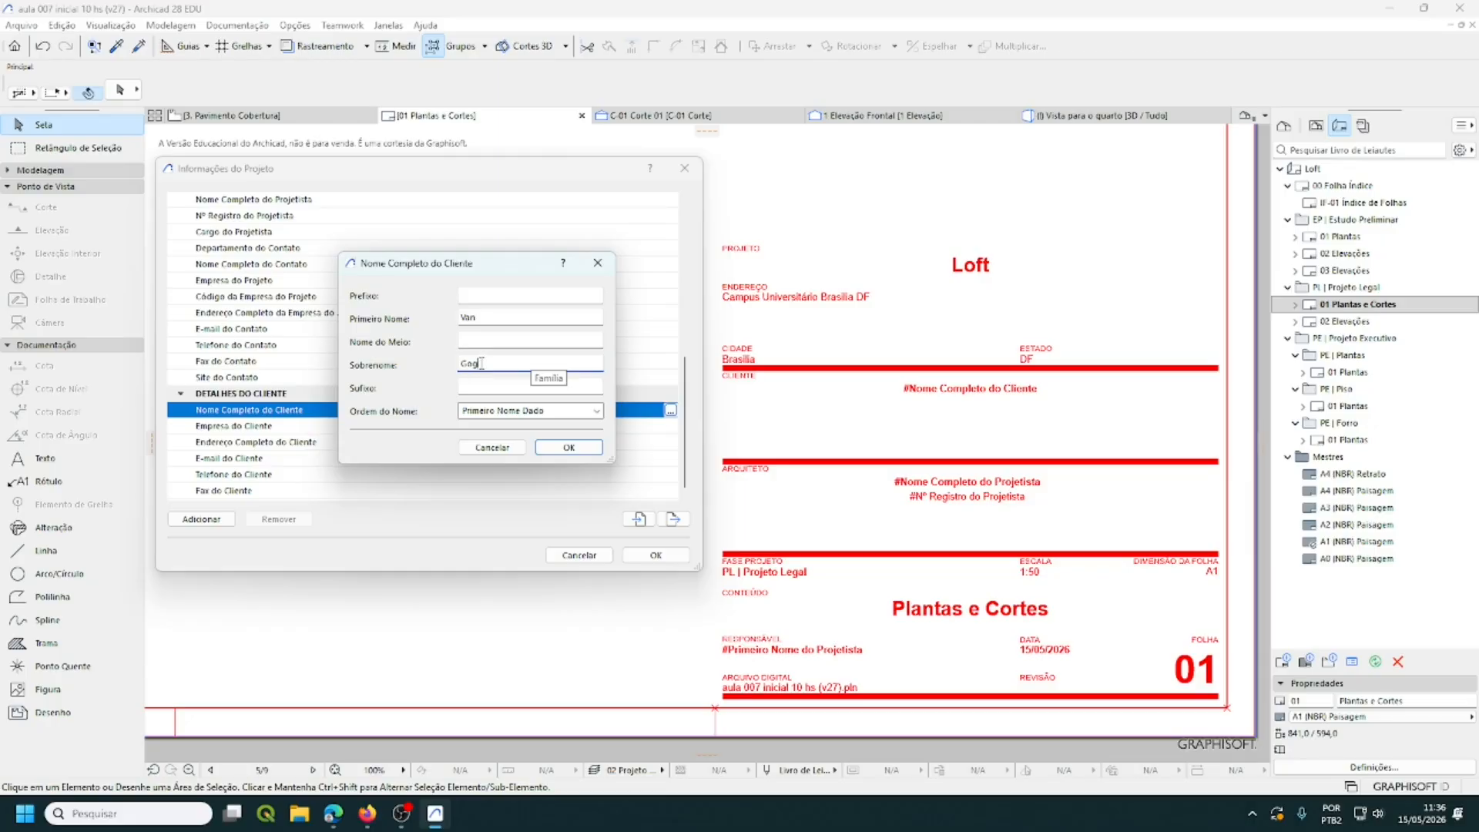
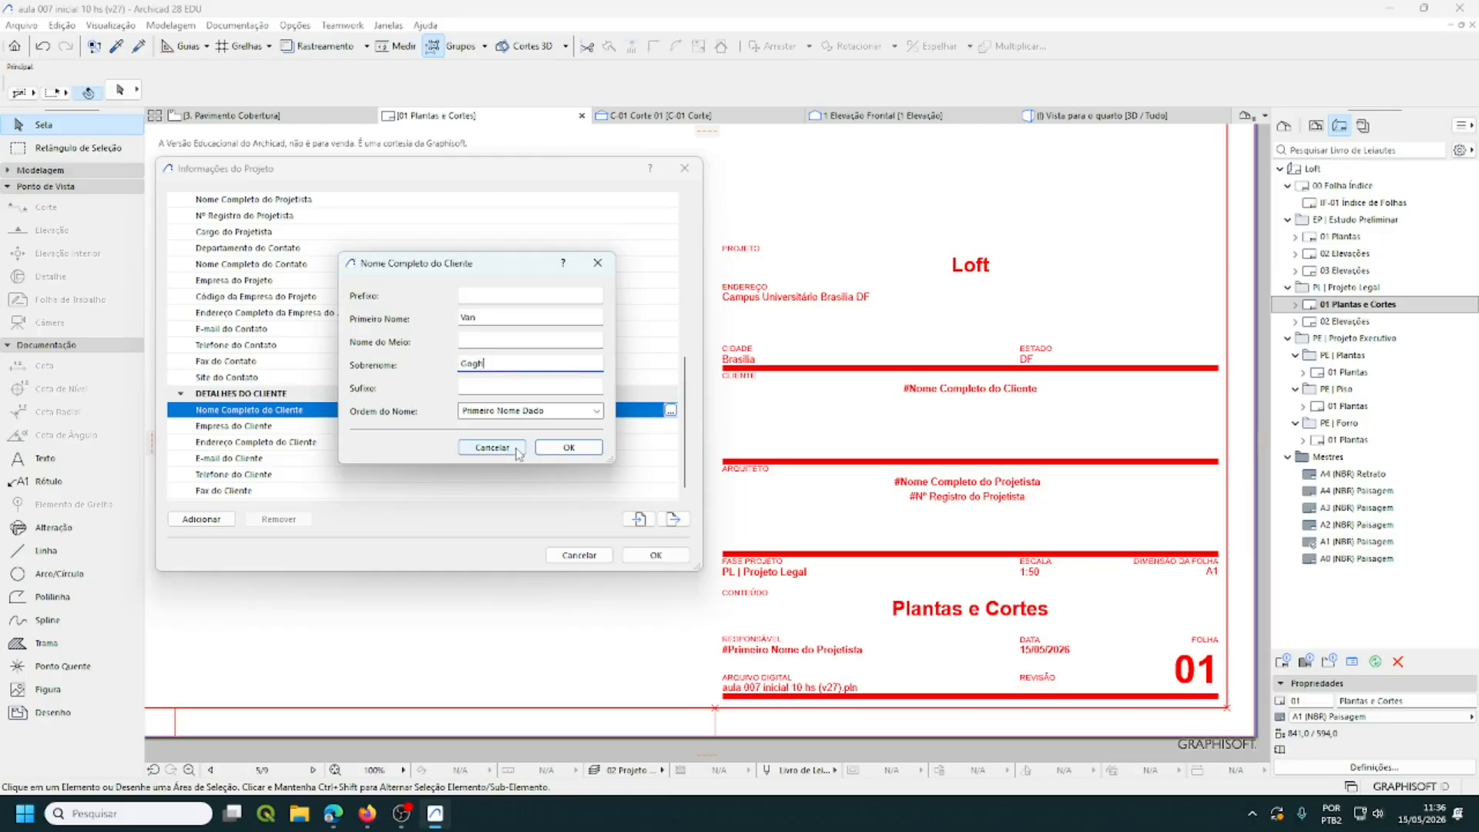
left_click(559, 453)
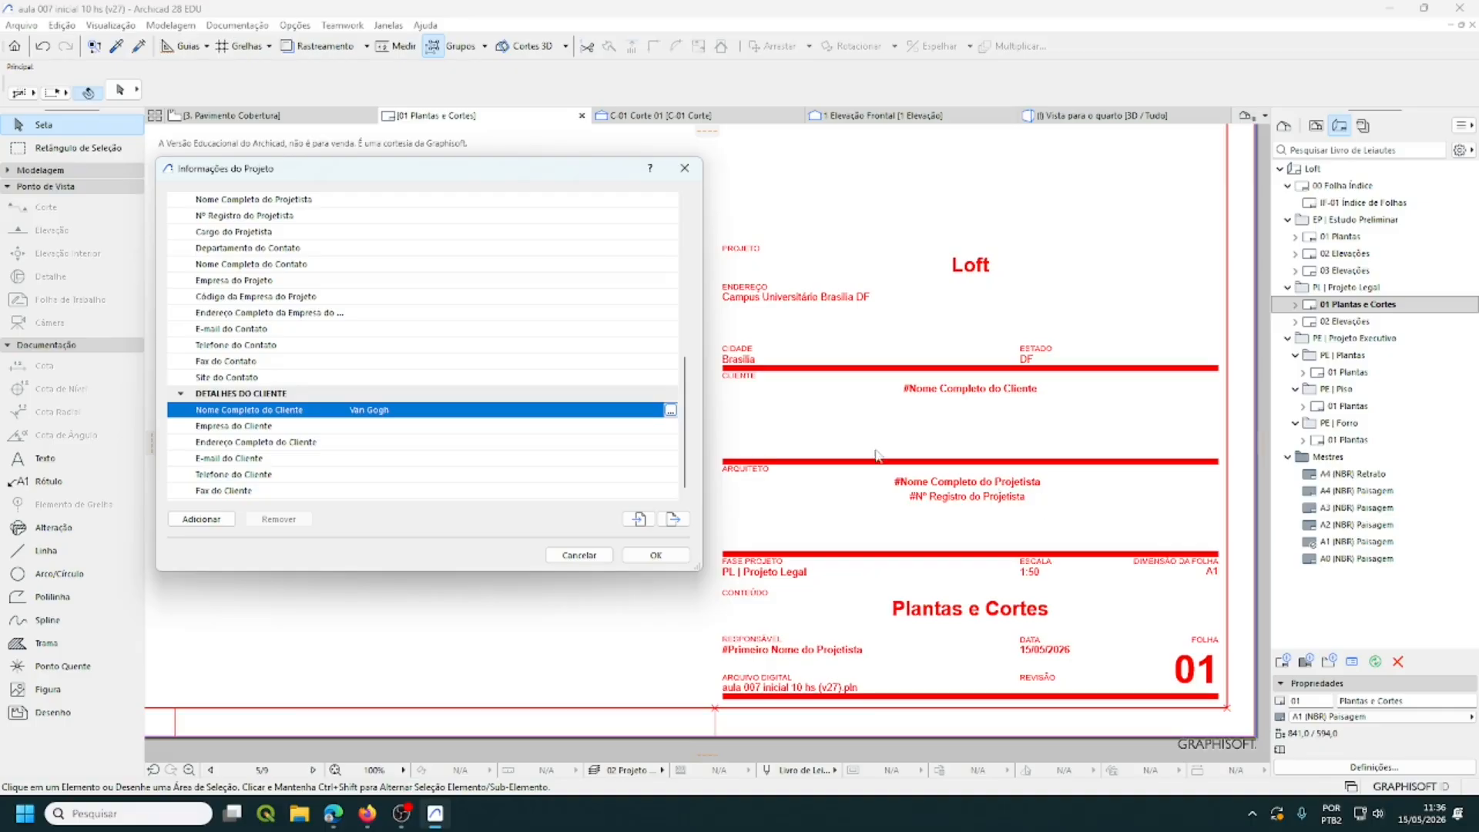
- Enter the architect's prefix Arq., first, middle and surname, and apply to the title block
scroll(376, 320, "up", 3)
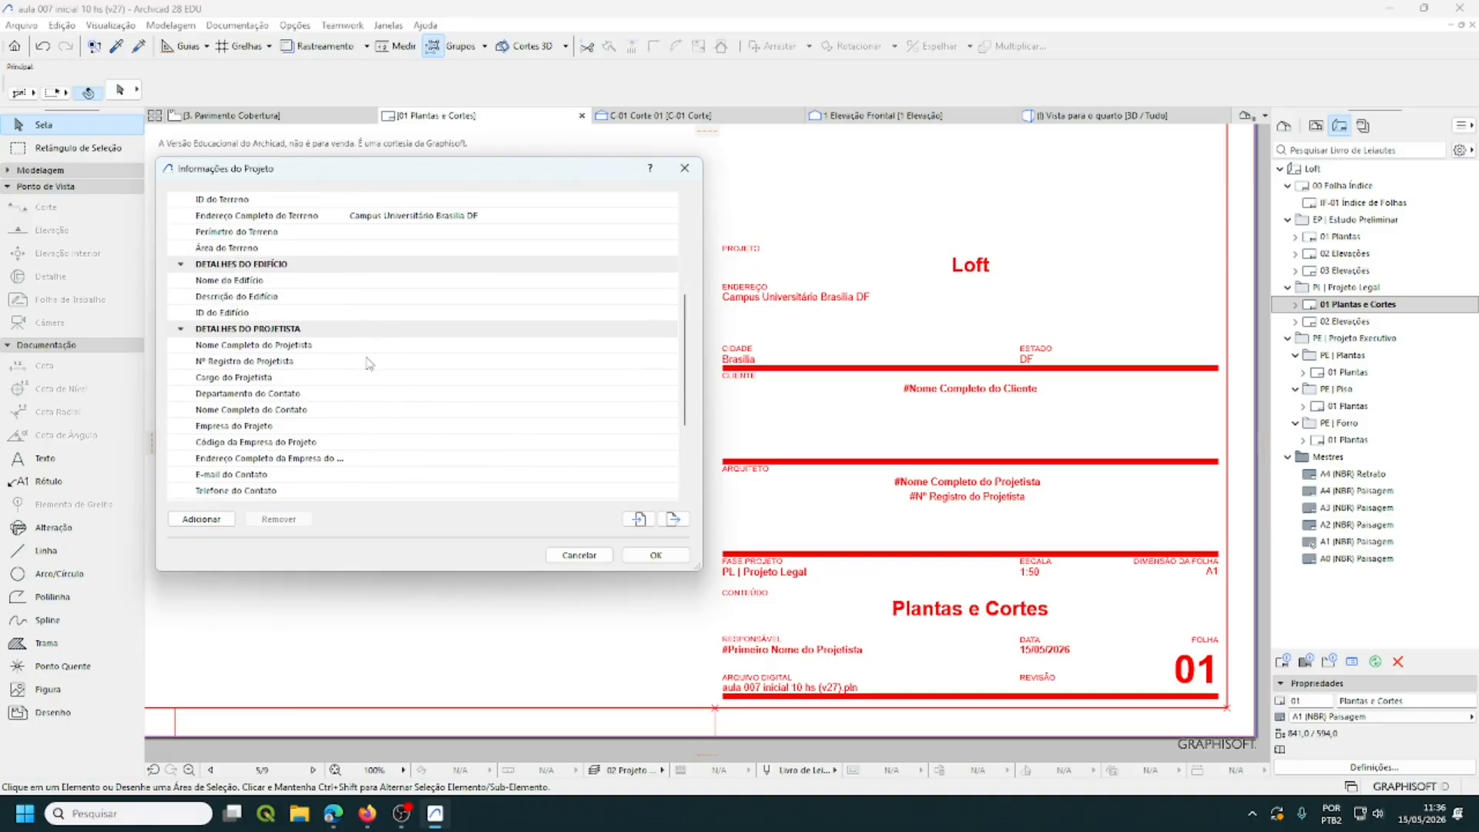
scroll(368, 363, "down", 1)
left_click(348, 297)
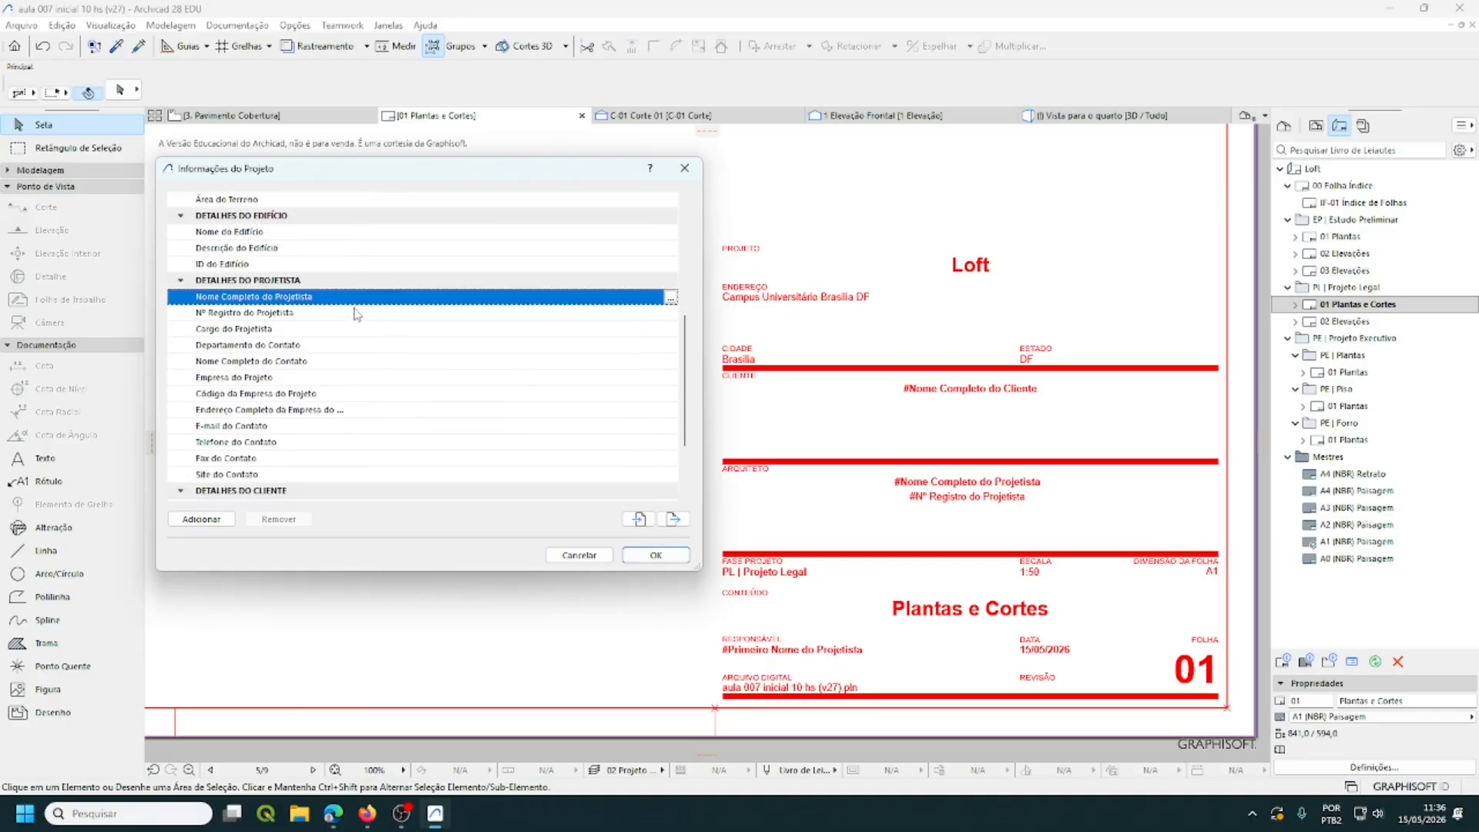
left_click(671, 298)
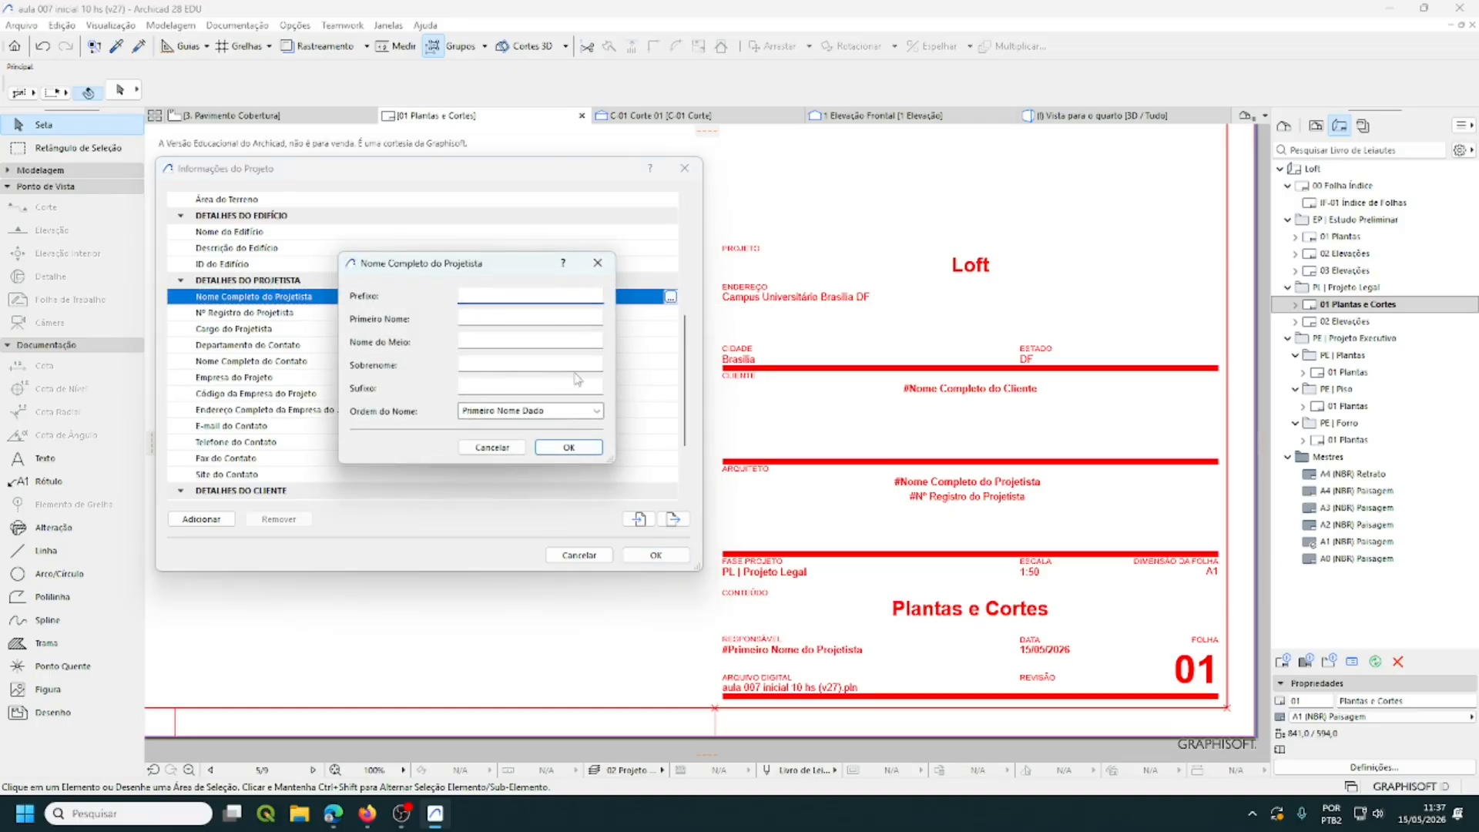
type("Arq.")
left_click(466, 318)
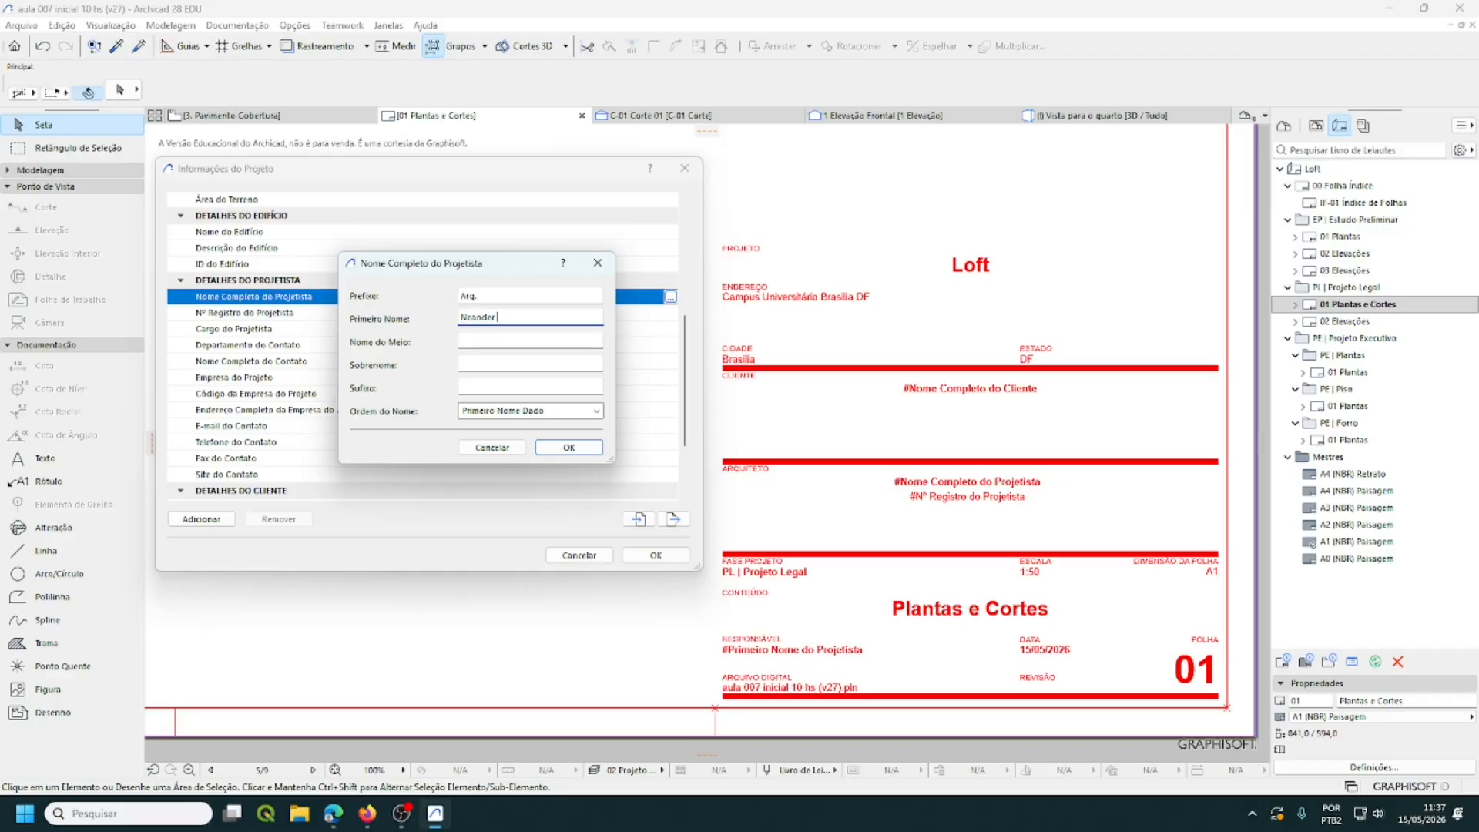
left_click(472, 342)
type("Furtado")
left_click(474, 364)
left_click(574, 448)
left_click(653, 555)
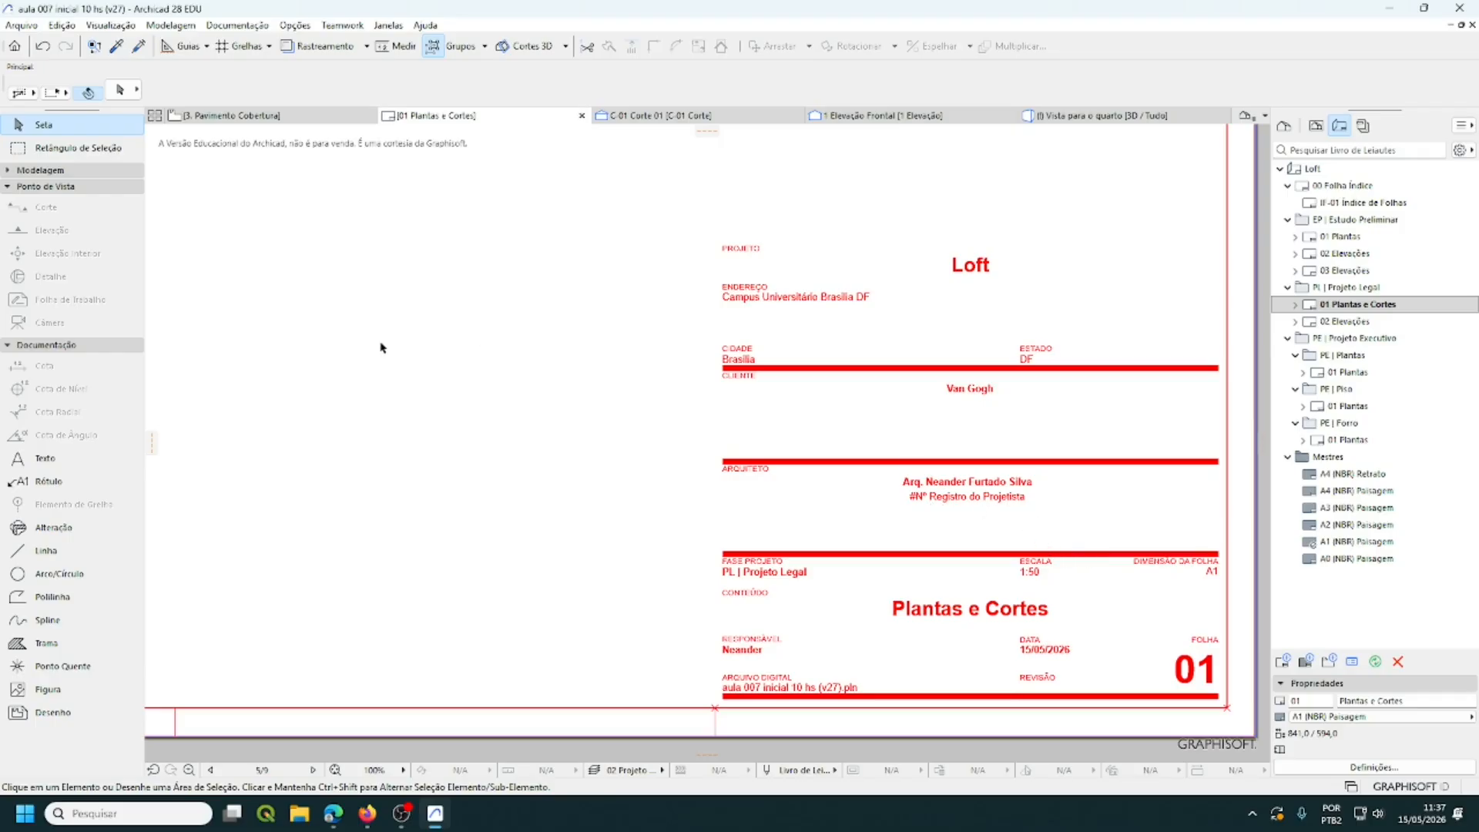
- Enter the architect's number in Nº Registro do Projetista and apply it to the title block
left_click(21, 25)
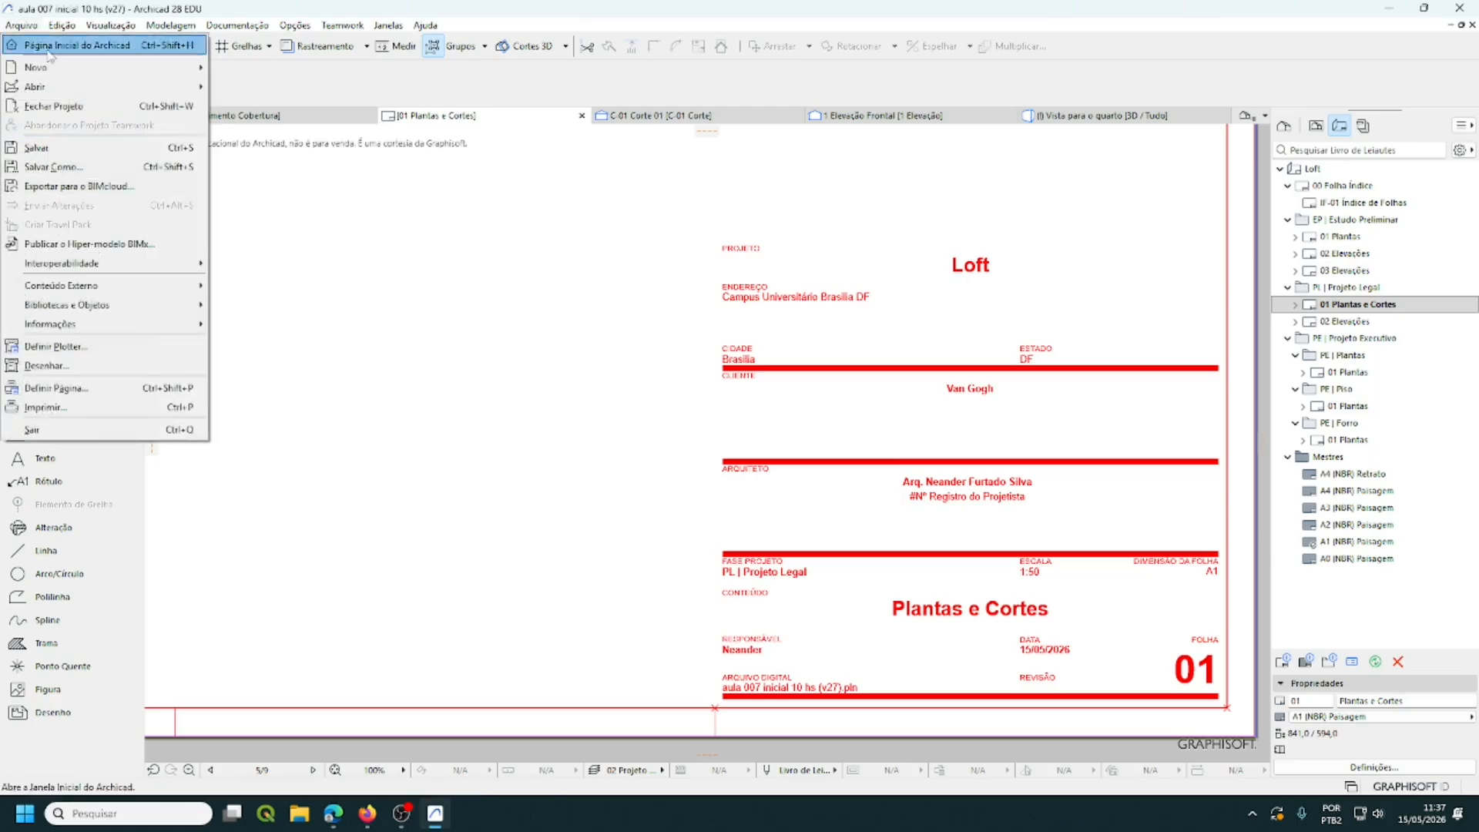
mouse_move(91, 270)
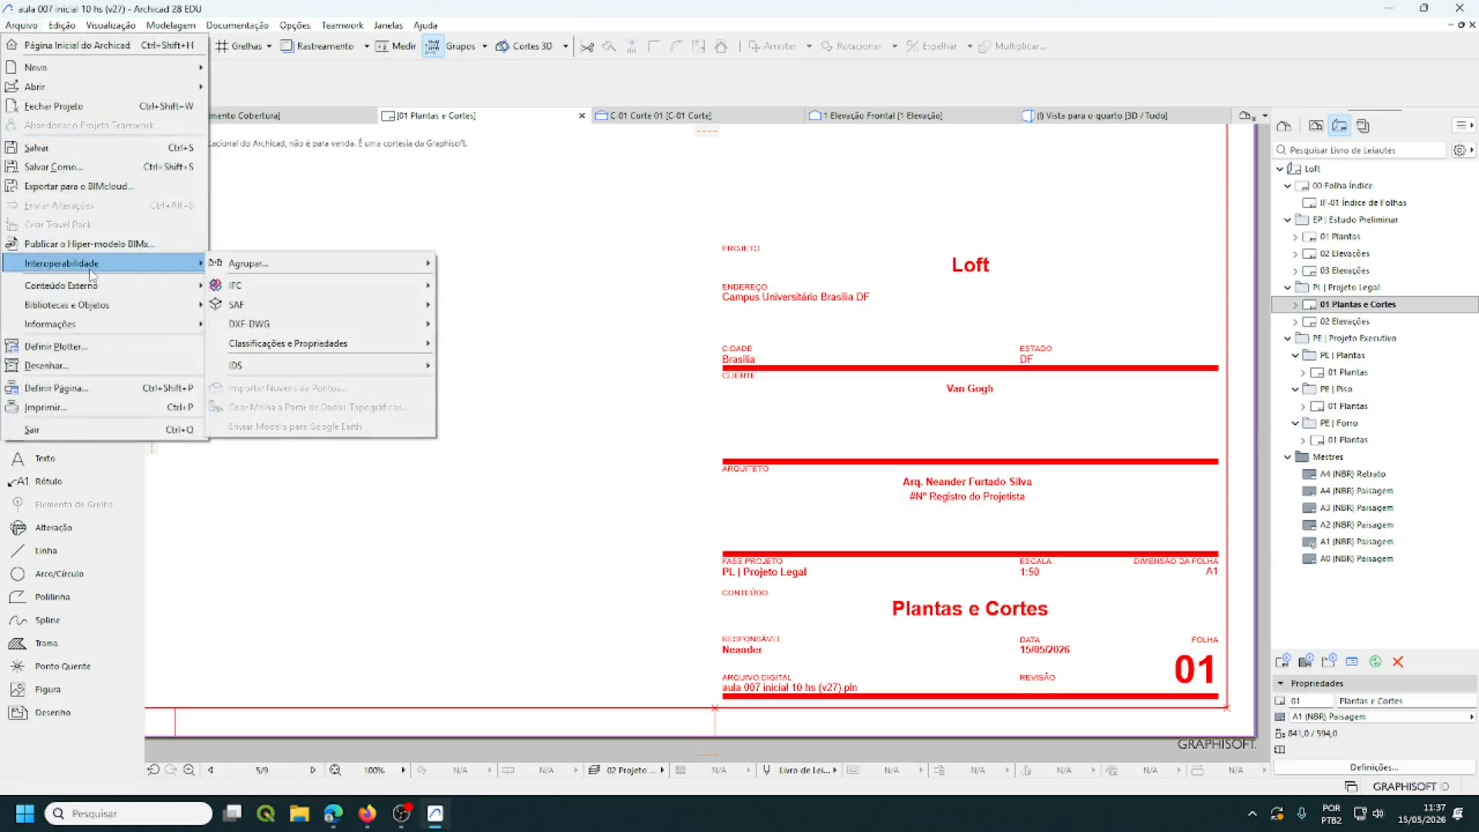
mouse_move(96, 325)
left_click(269, 326)
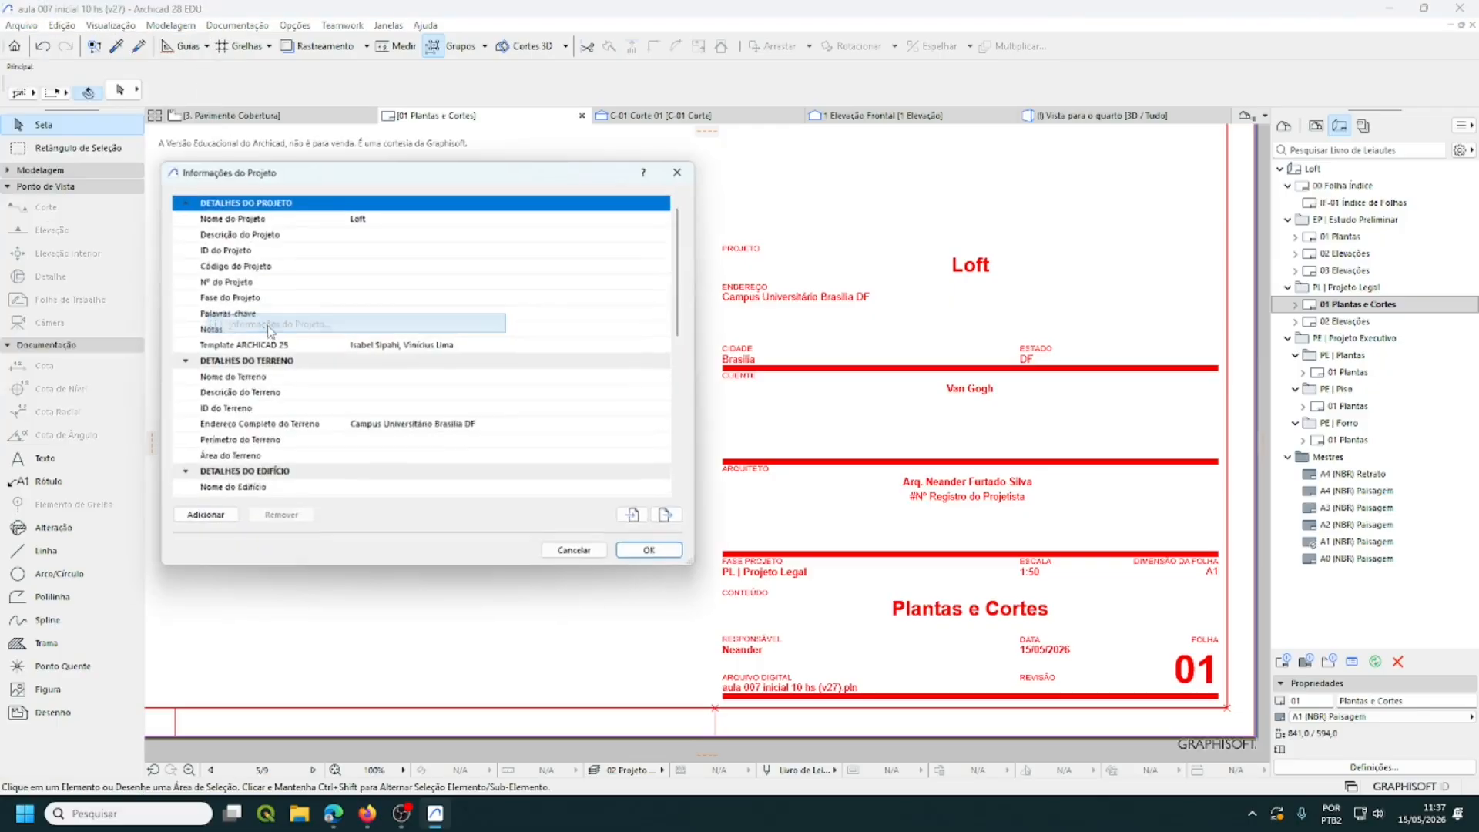
scroll(289, 417, "down", 1)
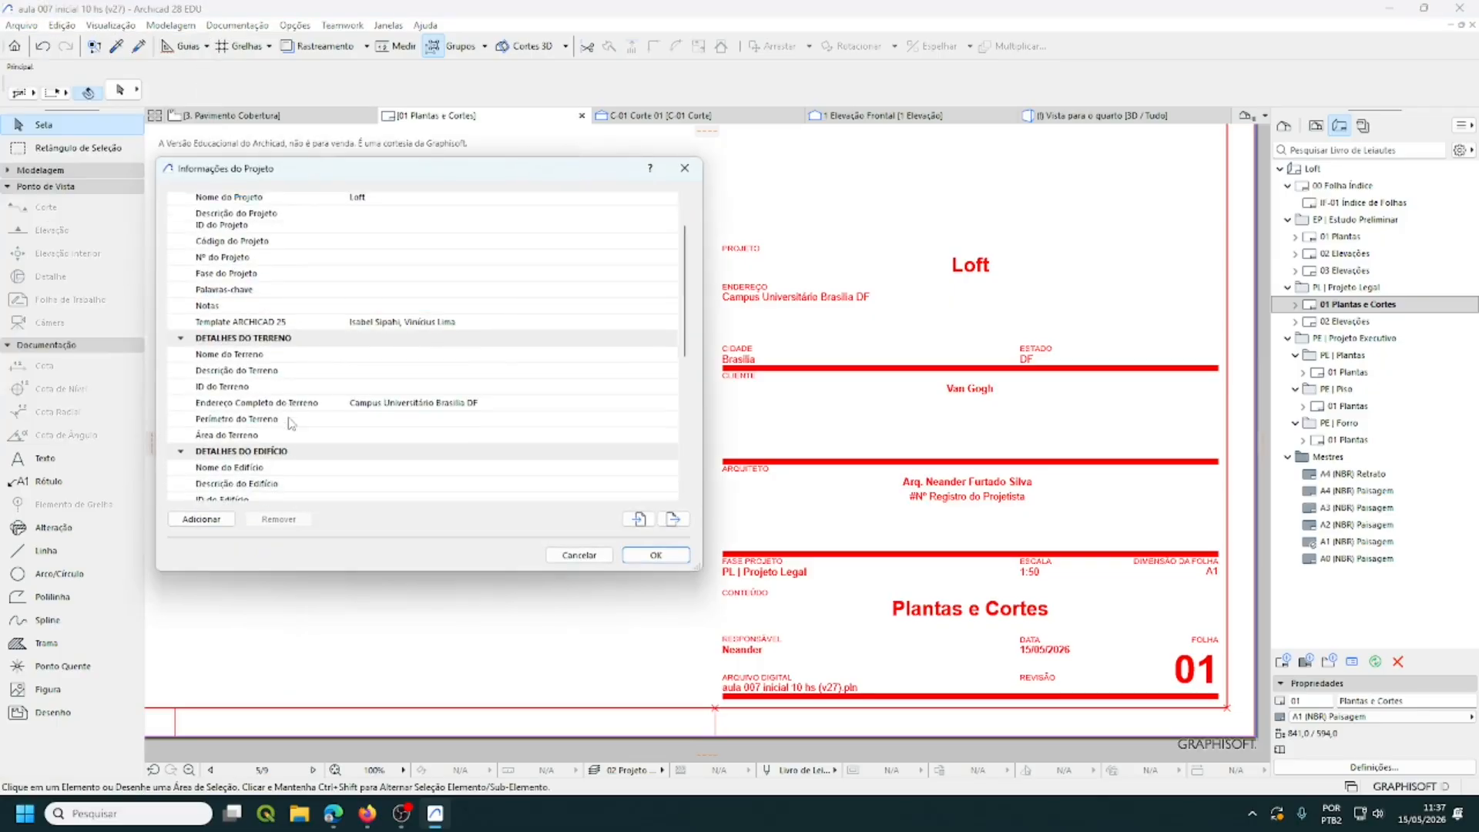
scroll(291, 422, "down", 3)
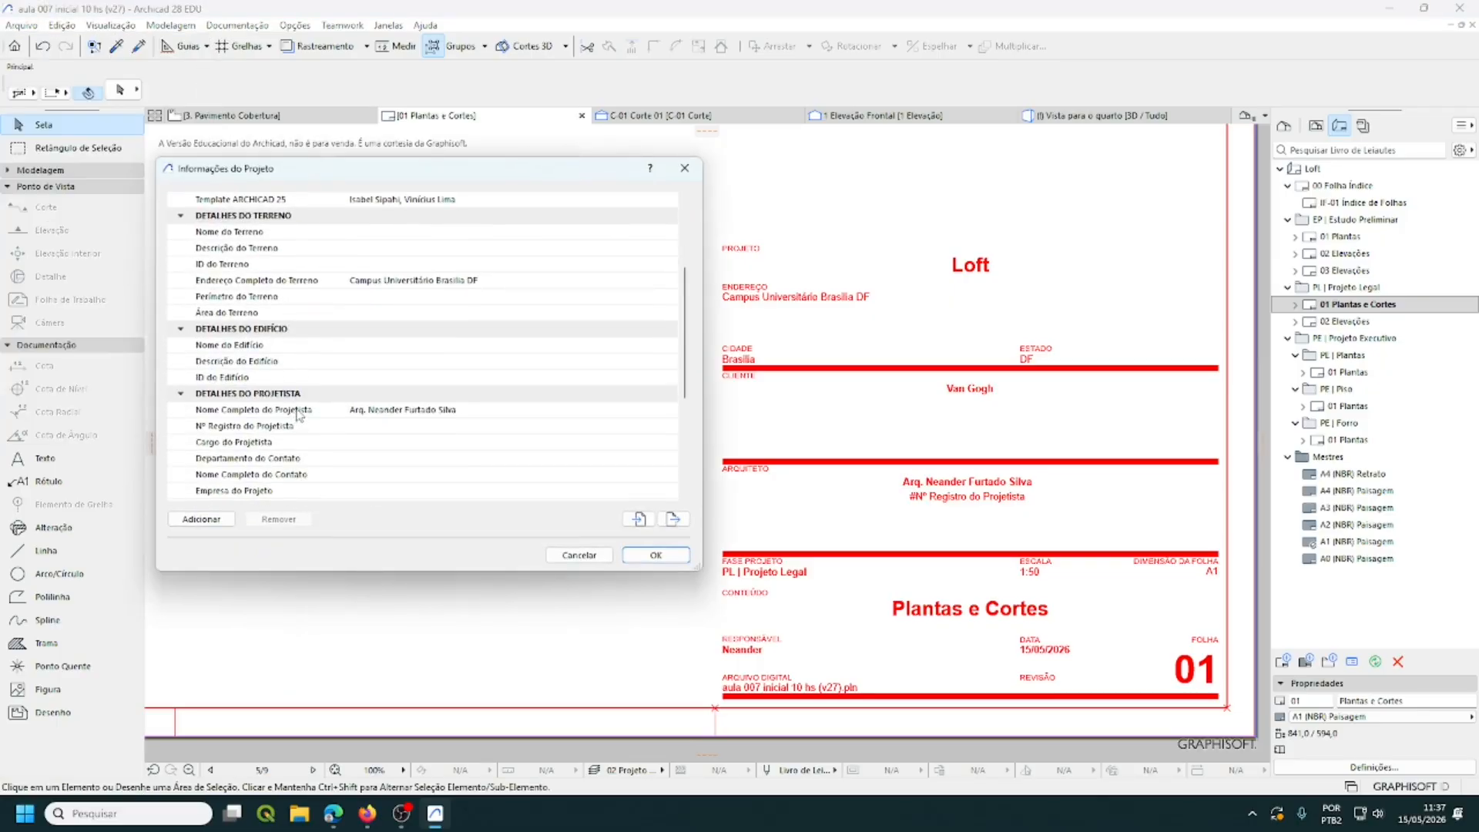
scroll(300, 414, "down", 4)
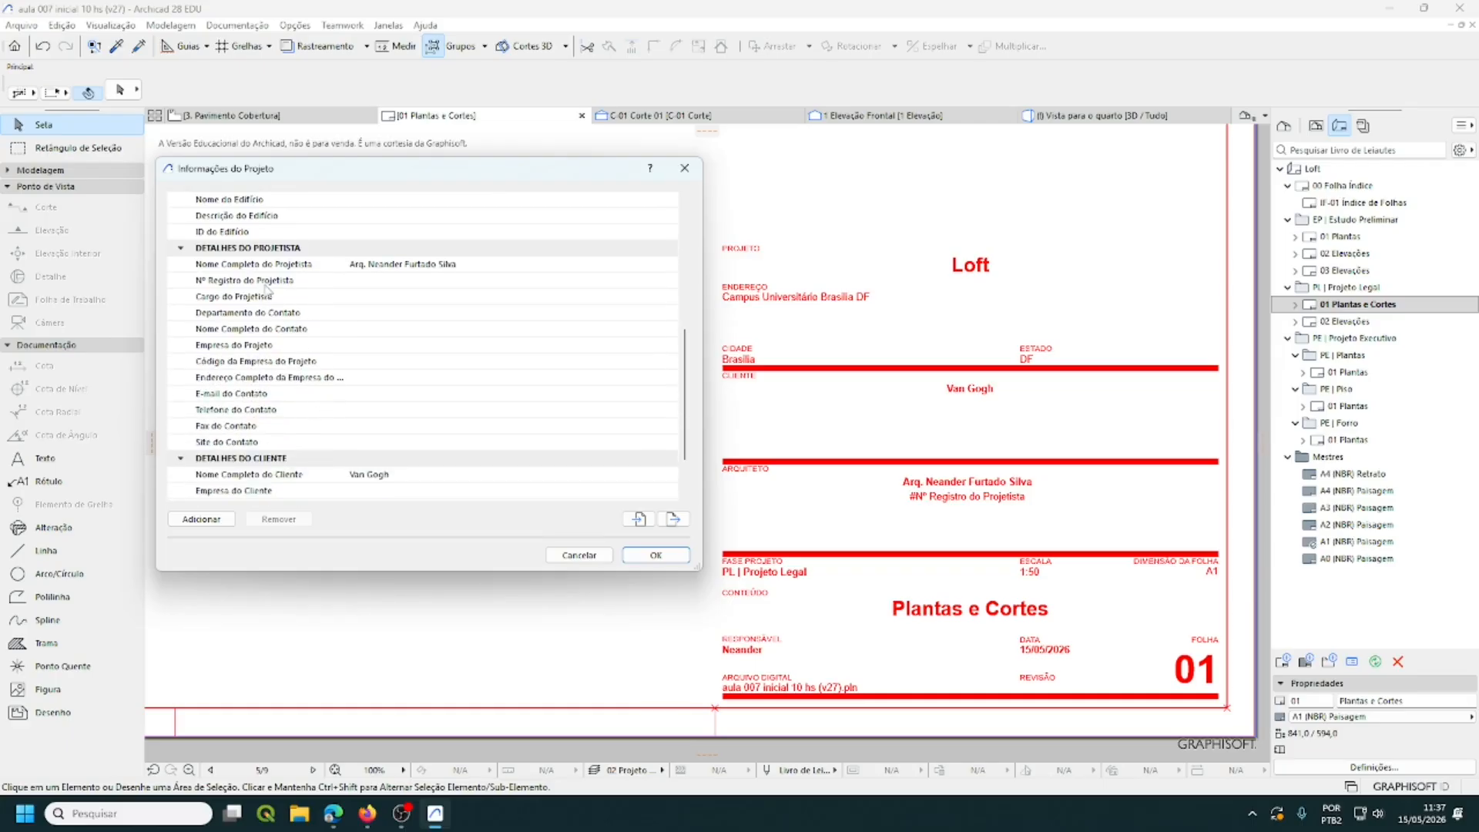
left_click(365, 284)
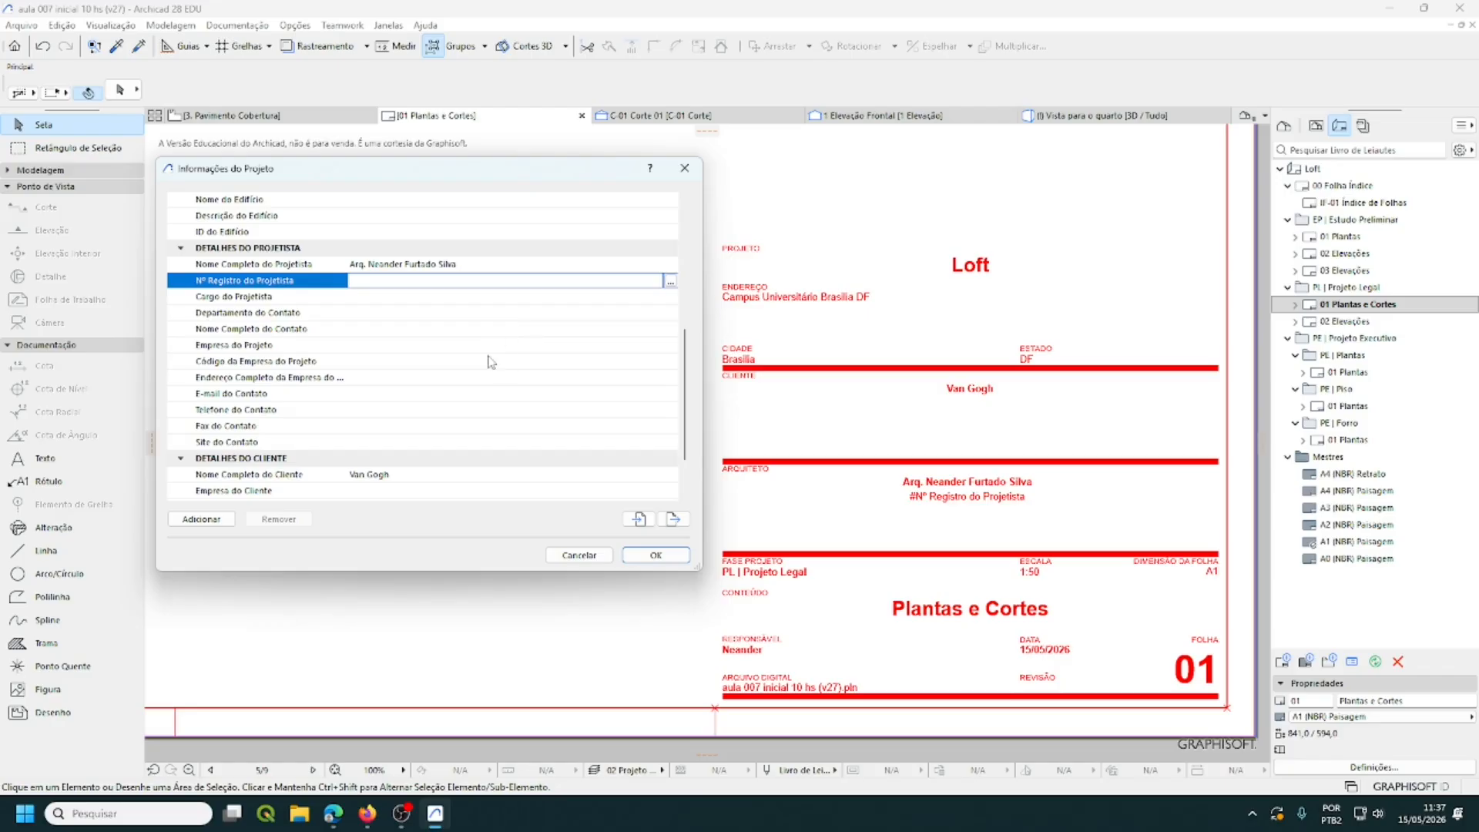
left_click(651, 555)
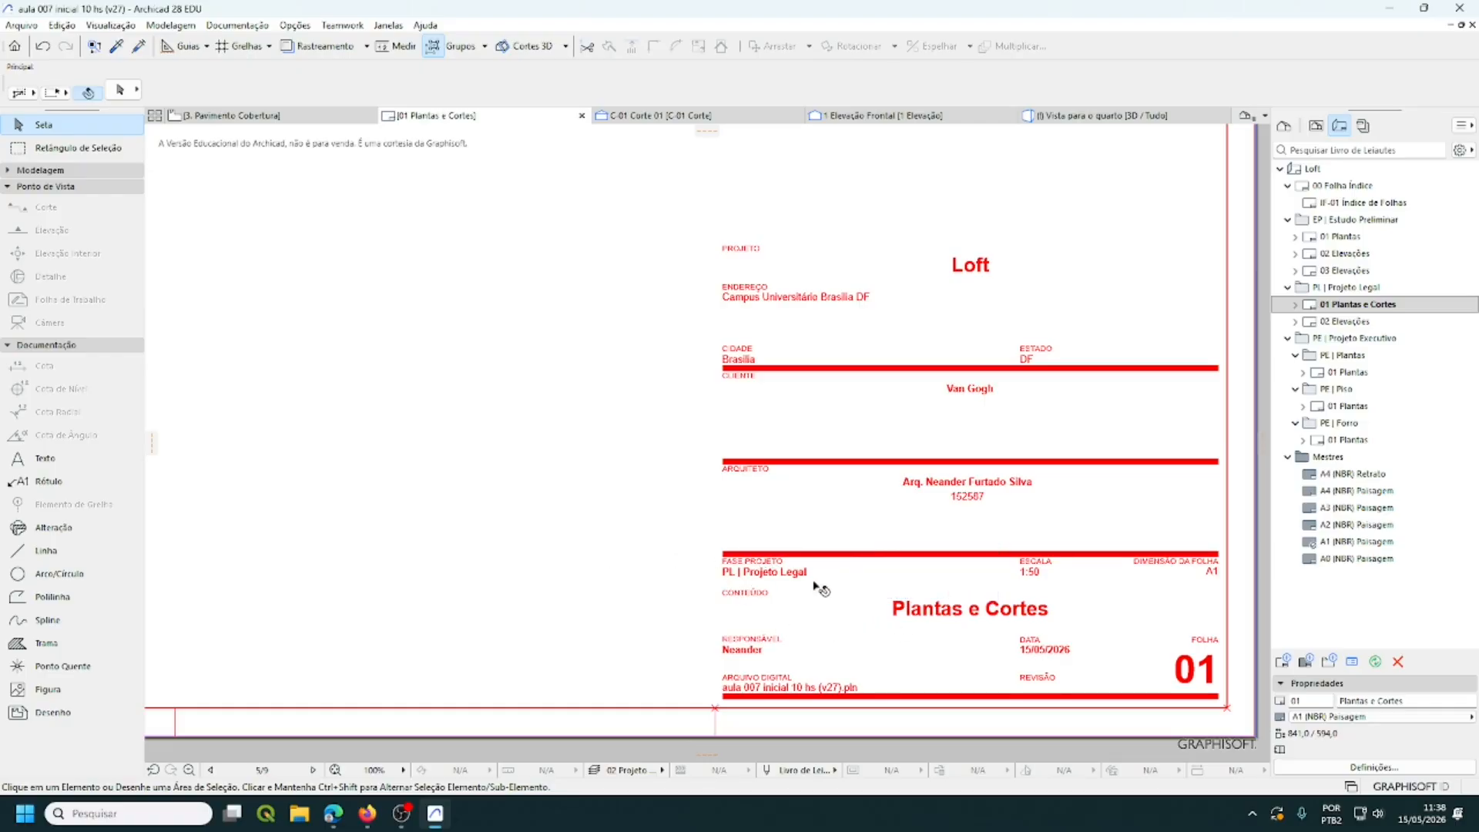
left_click(1381, 306)
- Zoom out and centre the full 01 Plantas e Cortes sheet with Centralizar na Tela
scroll(630, 419, "down", 4)
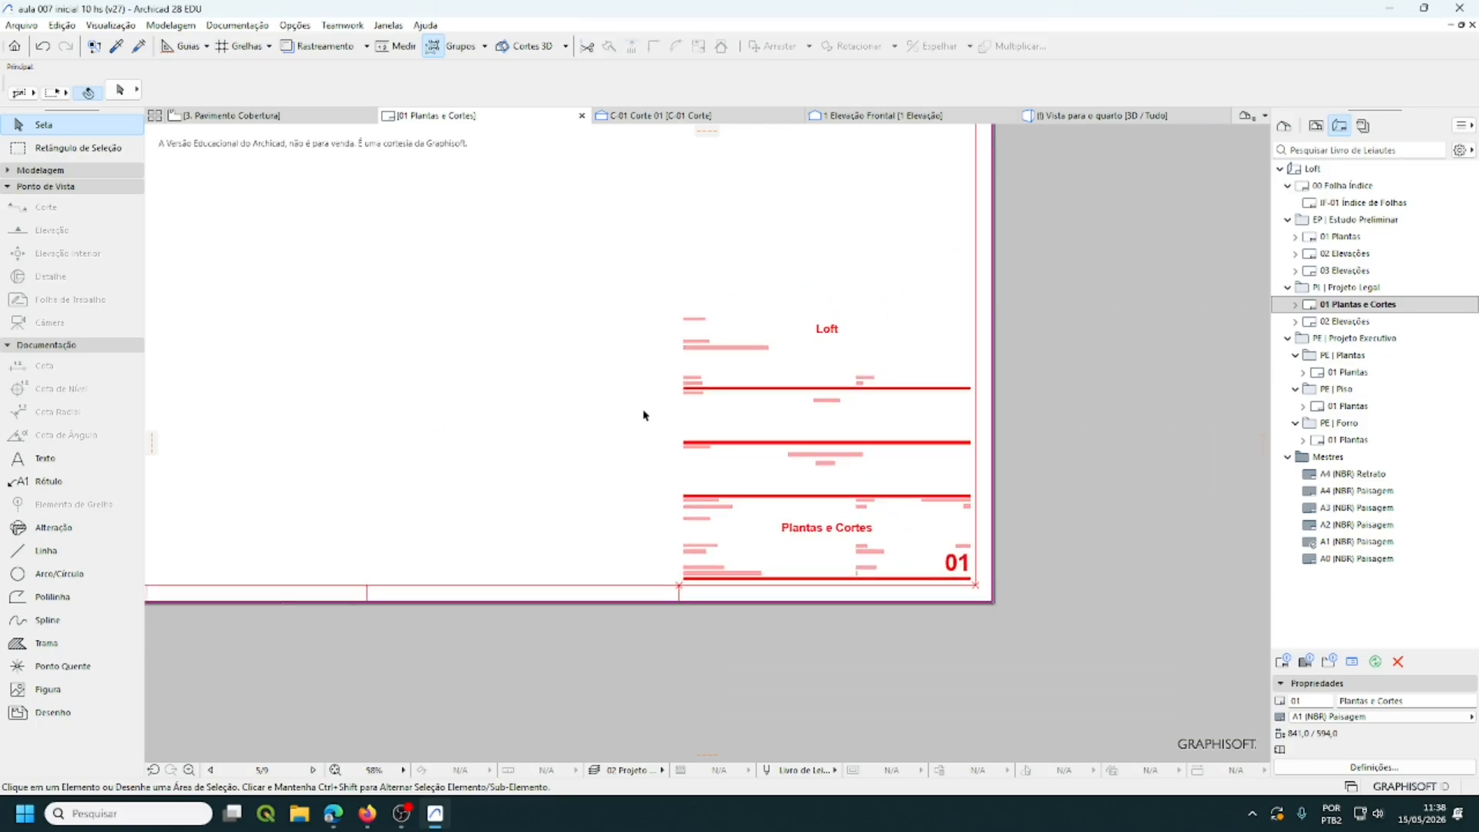
scroll(852, 532, "down", 4)
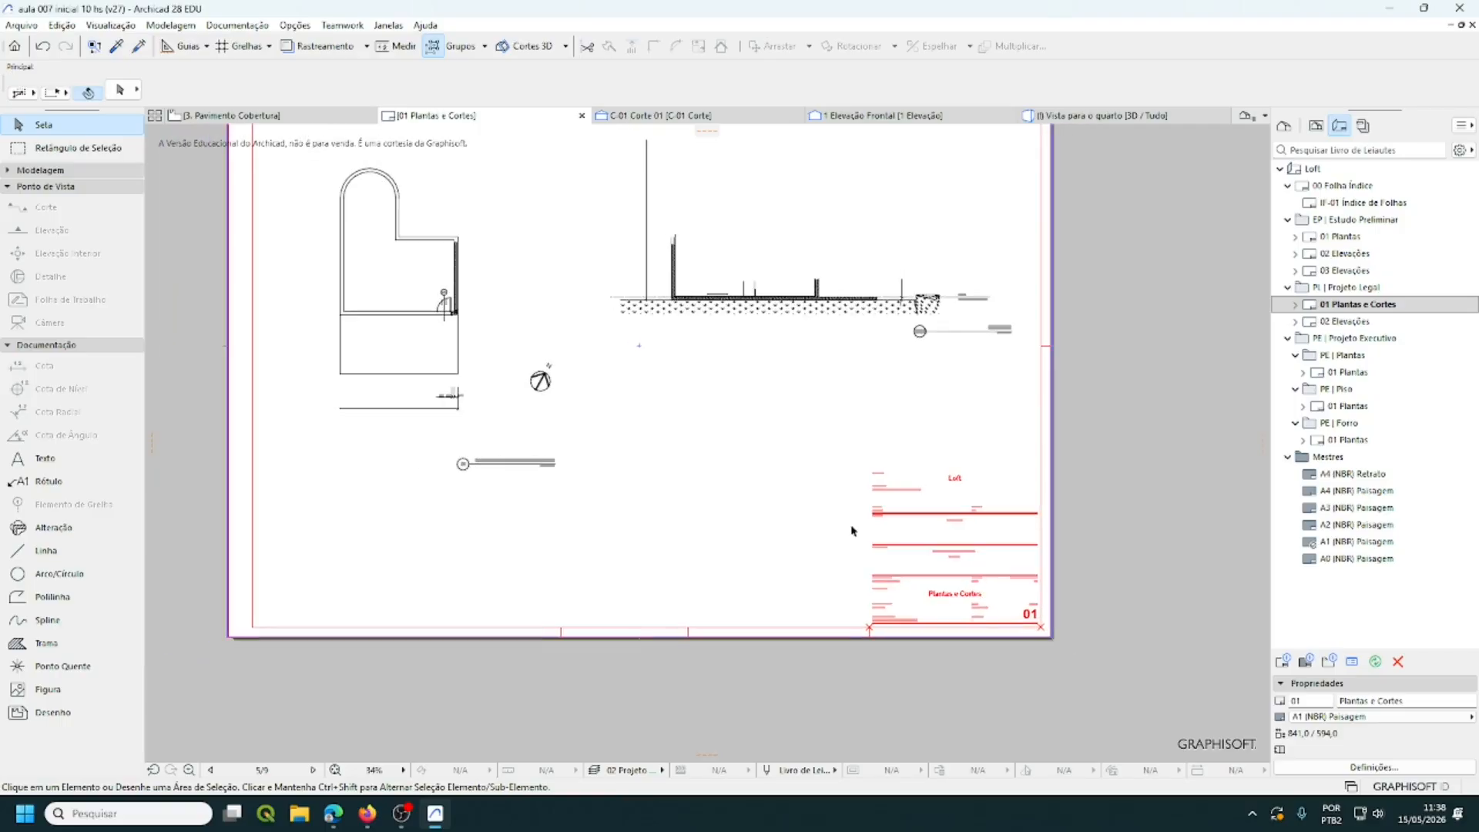
middle_click_drag(973, 630, 926, 616)
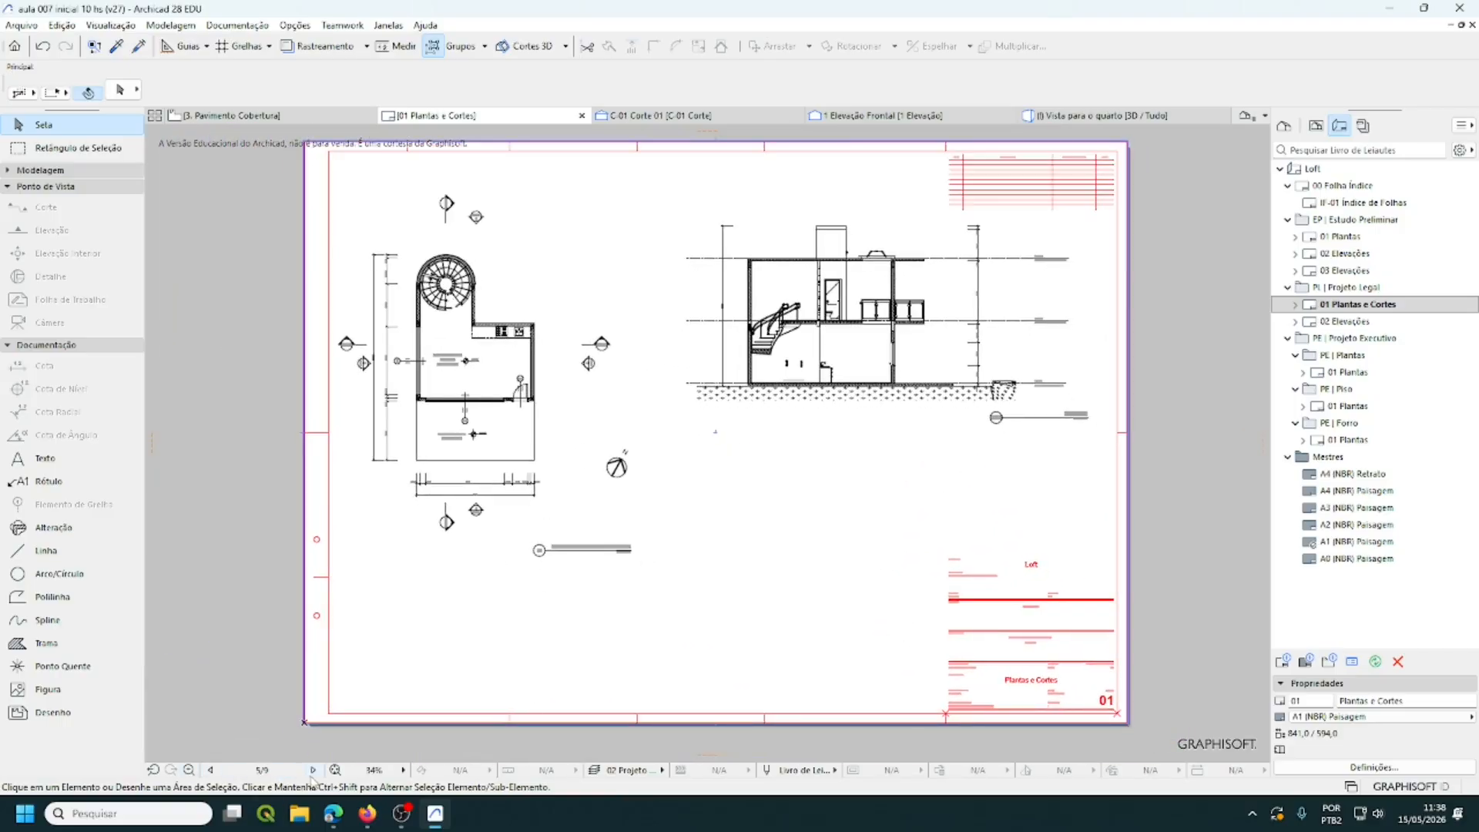
left_click(335, 770)
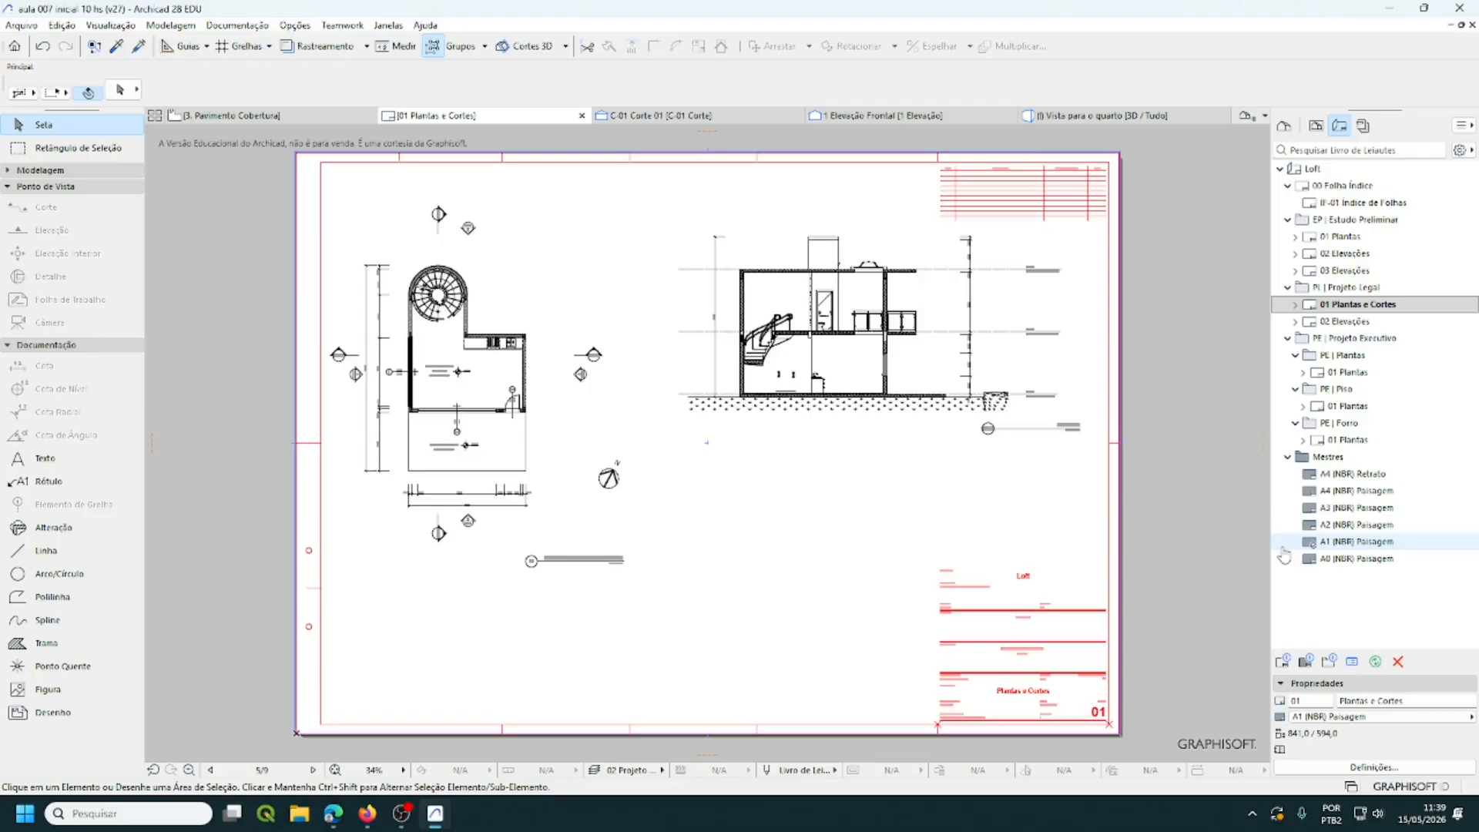
- Inspect the A1 (NBR) Paisagem master layout fitted to the window, then reopen 01 Plantas e Cortes
double_click(1350, 543)
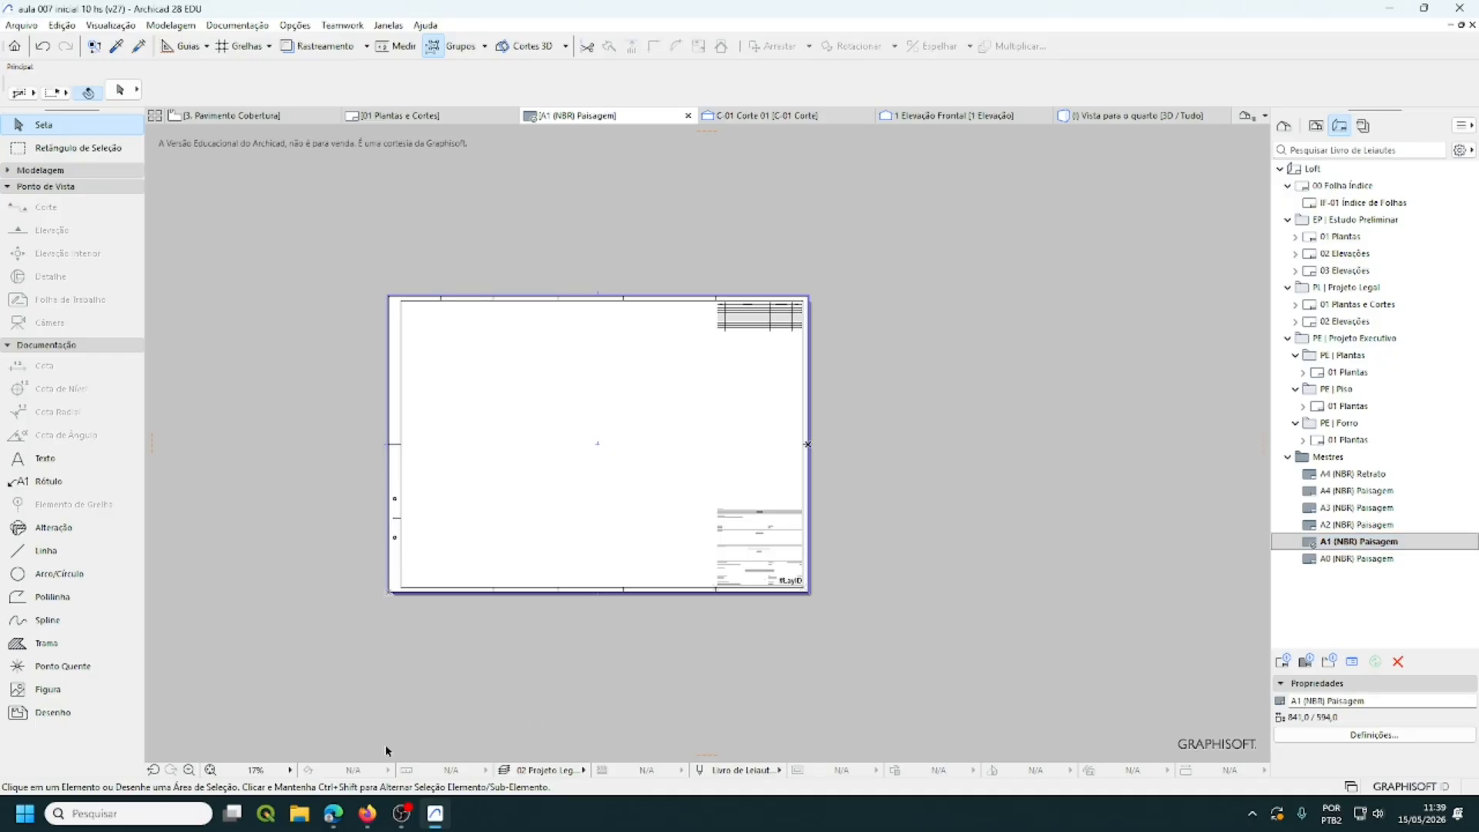
left_click(210, 770)
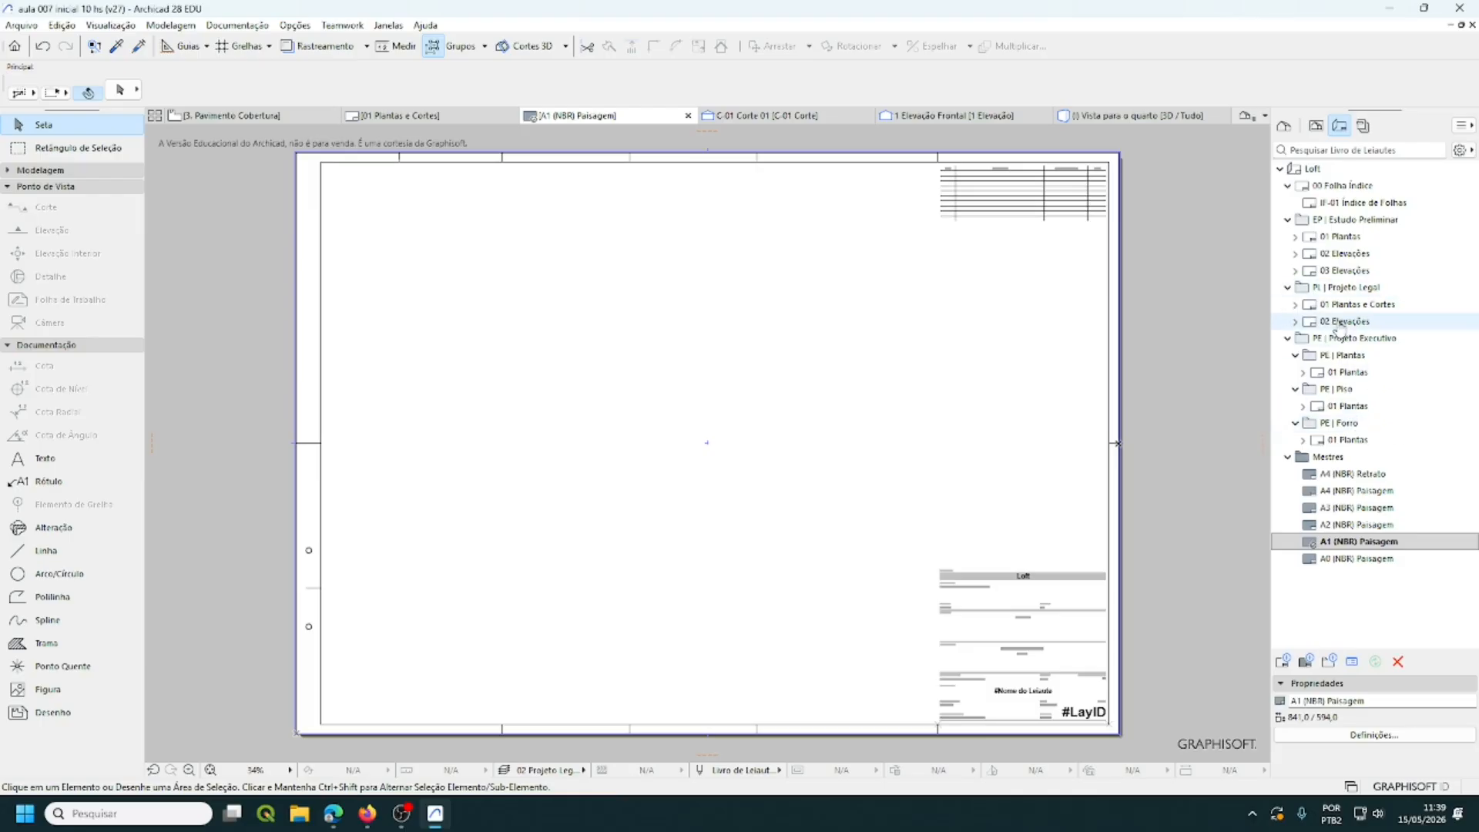
double_click(1349, 304)
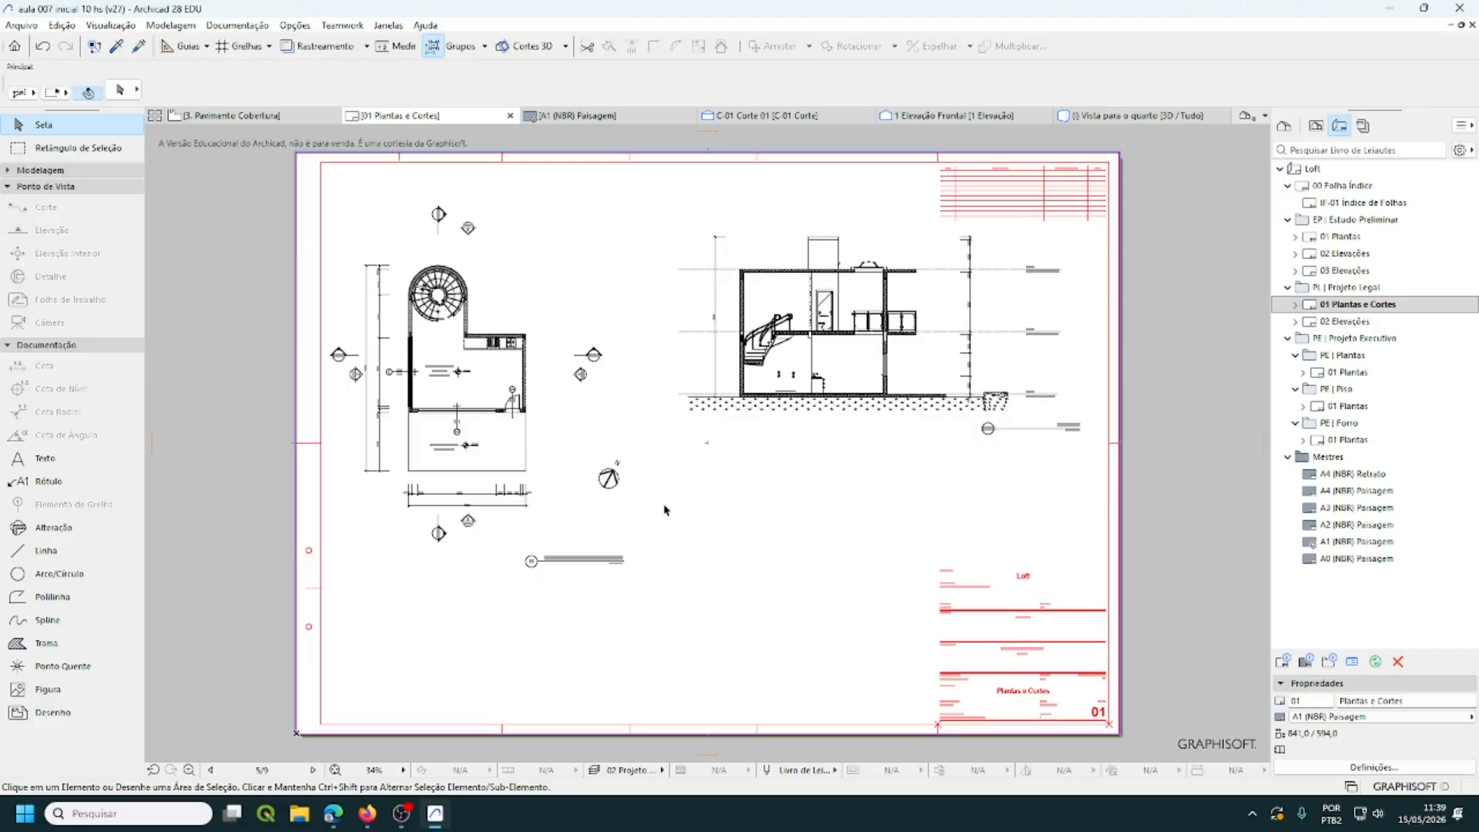
- Save the project, then save the layout as Arquivo PDF 'plantas e cortes 2' on the Área de Trabalho
left_click(22, 25)
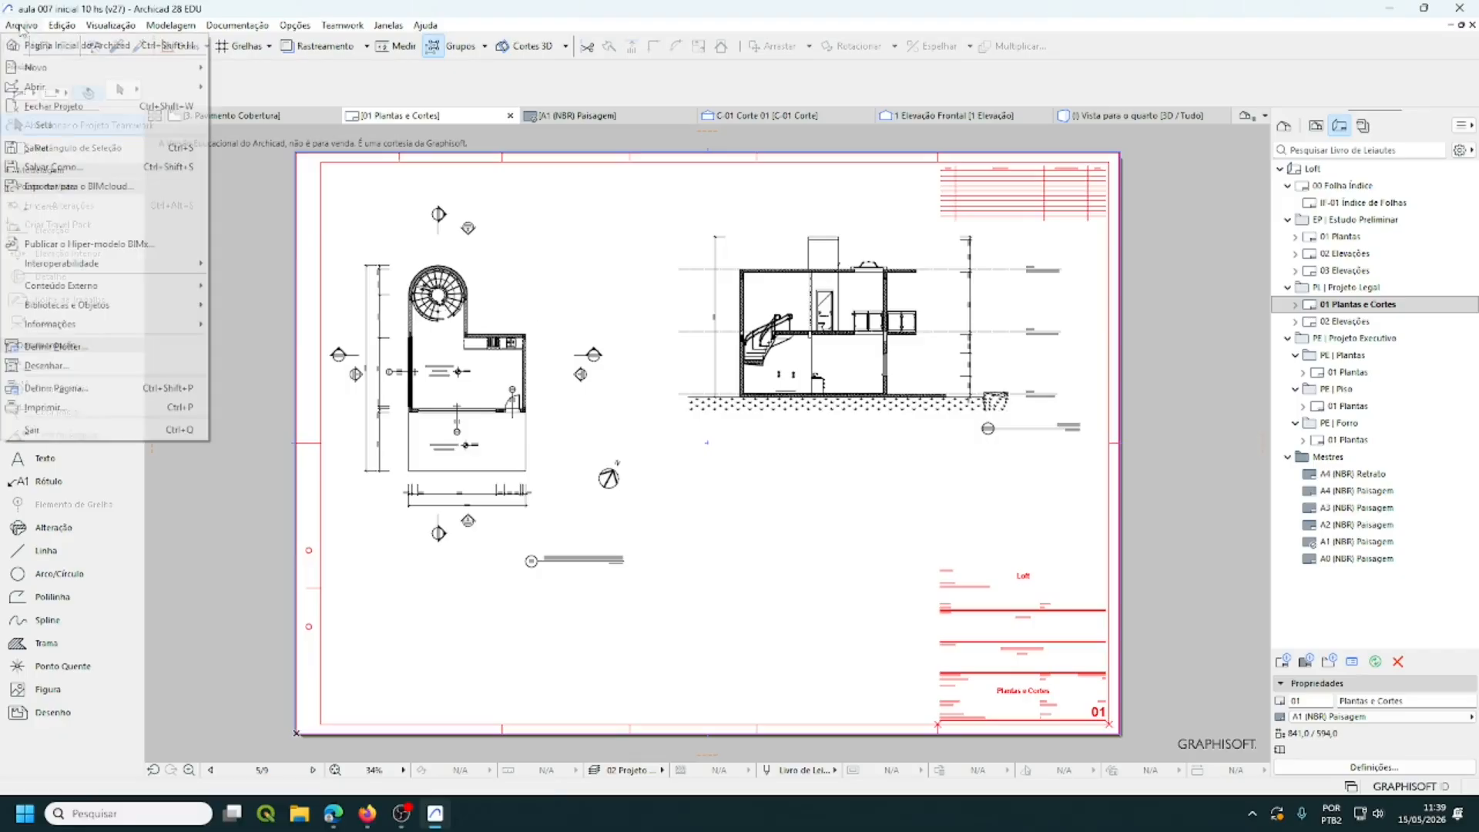
left_click(47, 148)
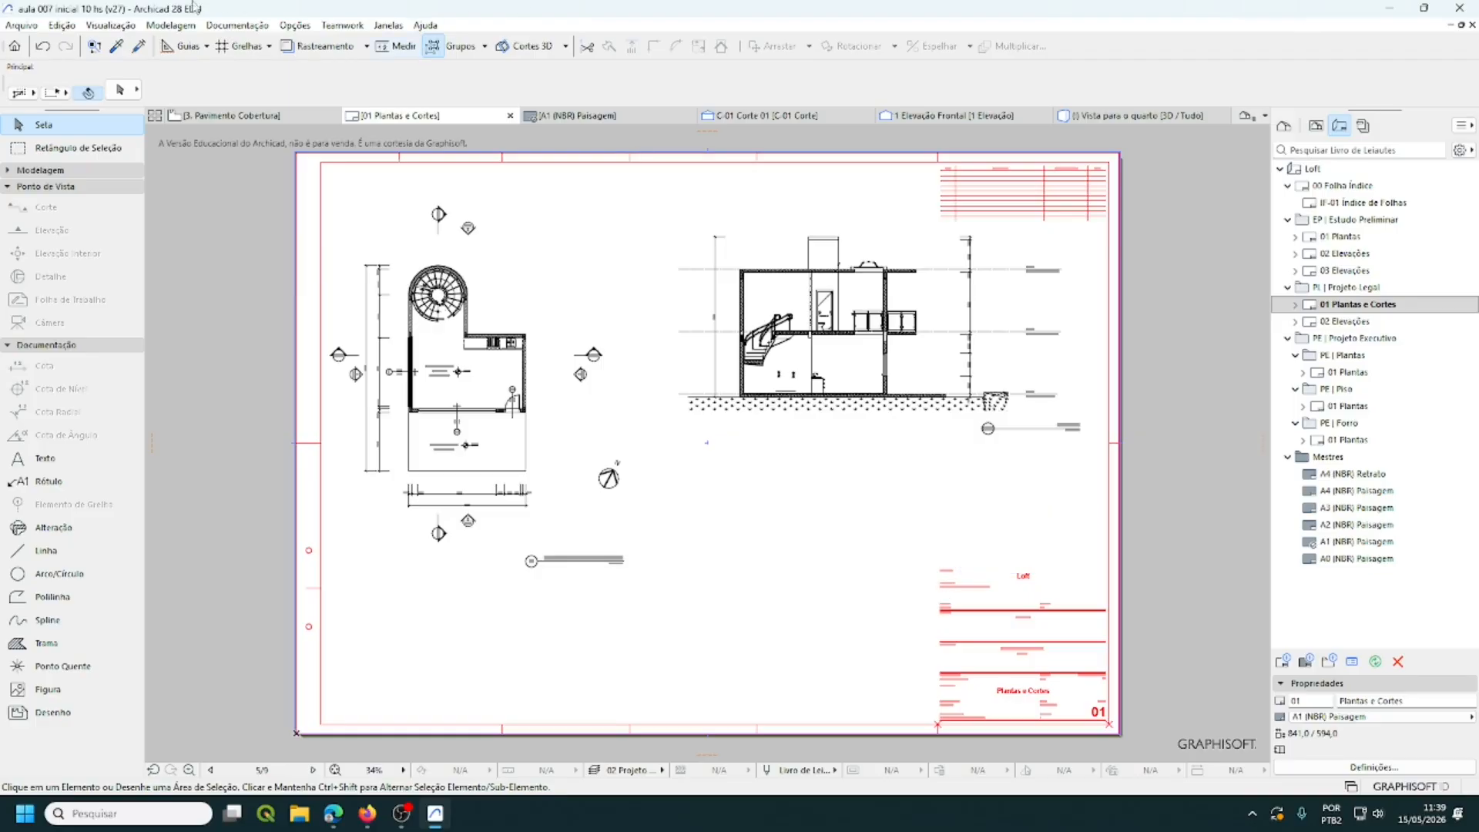
left_click(23, 25)
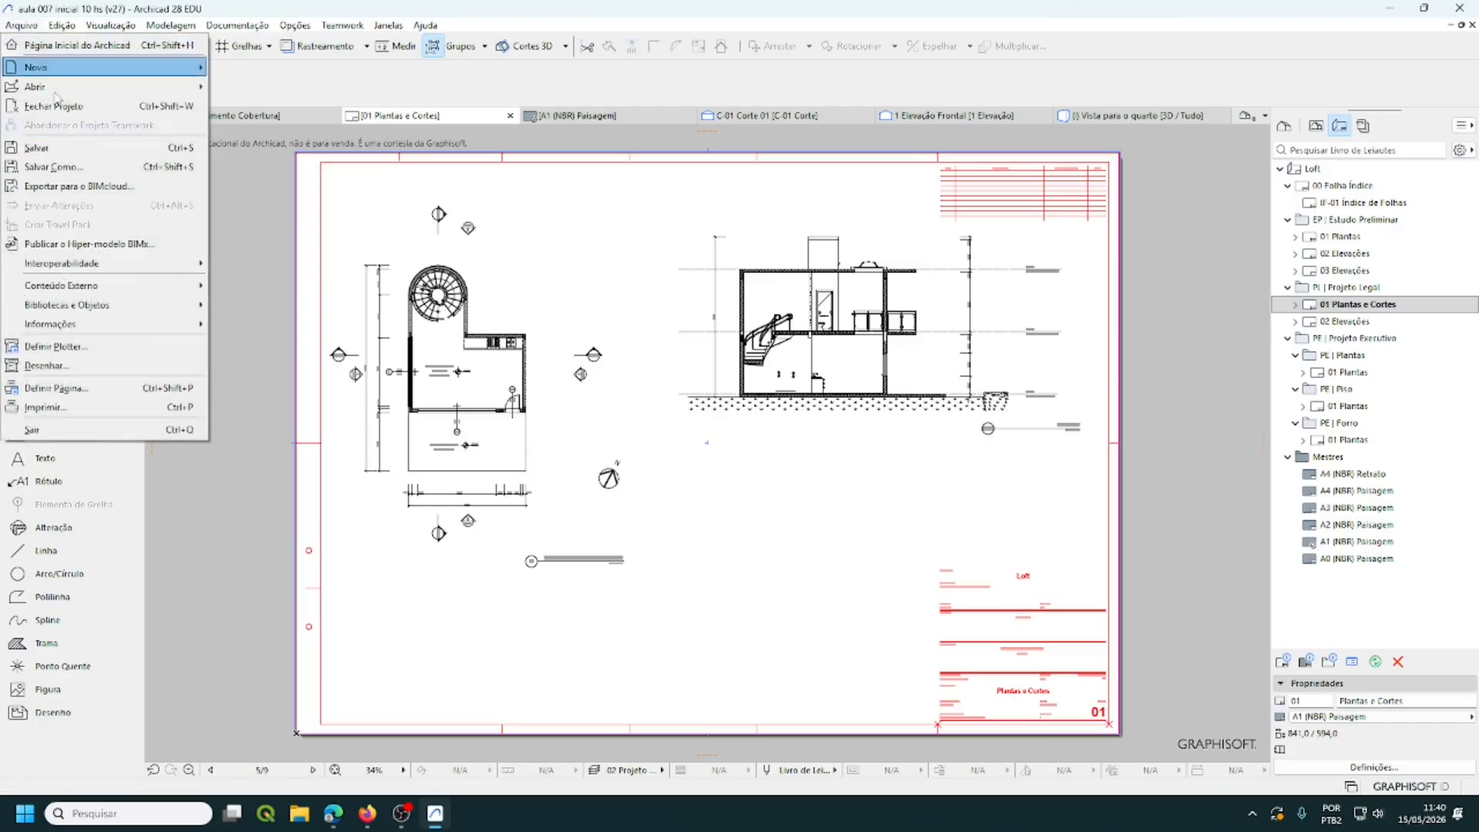
left_click(85, 171)
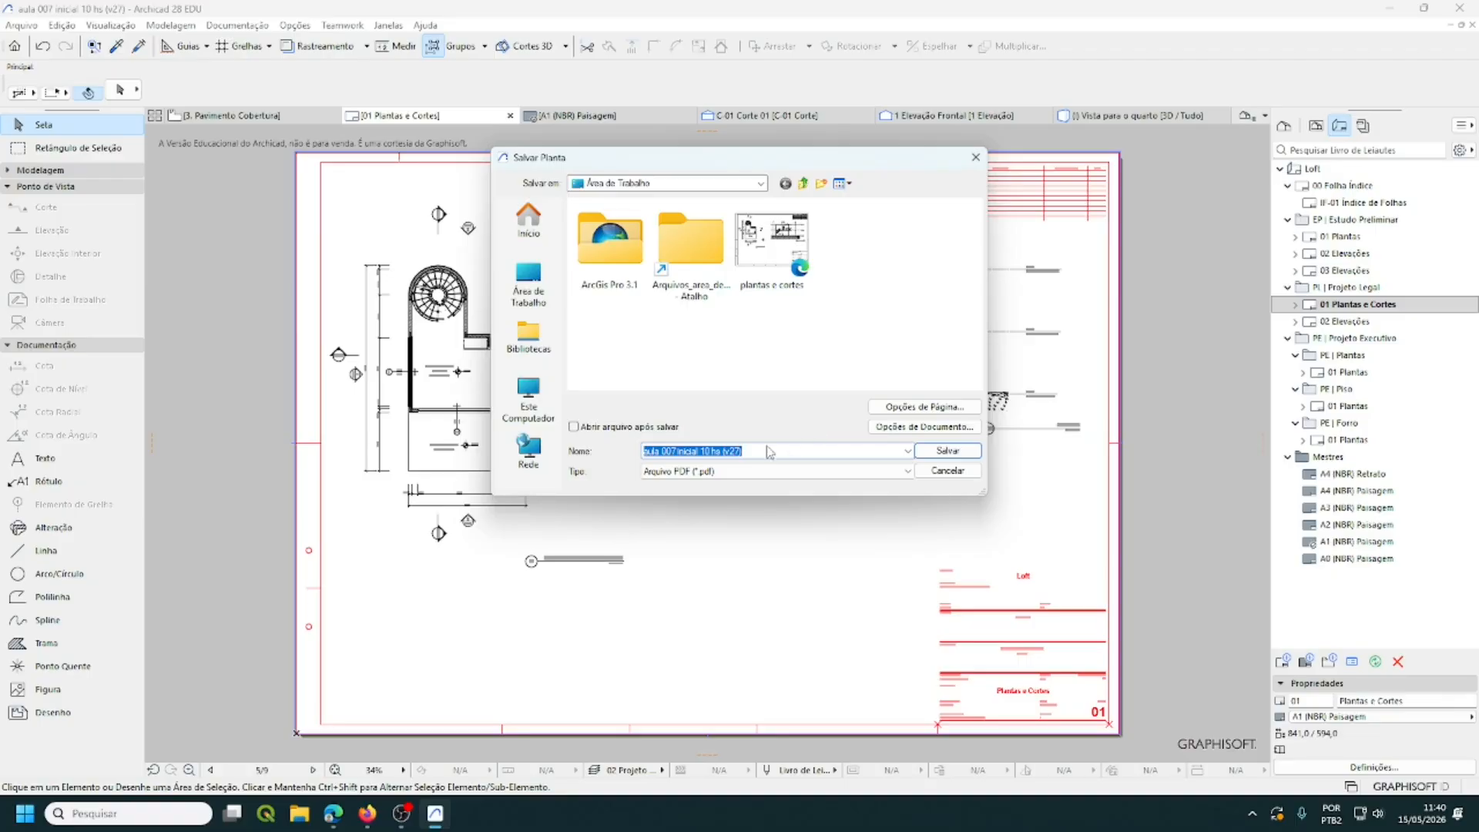
left_click(657, 470)
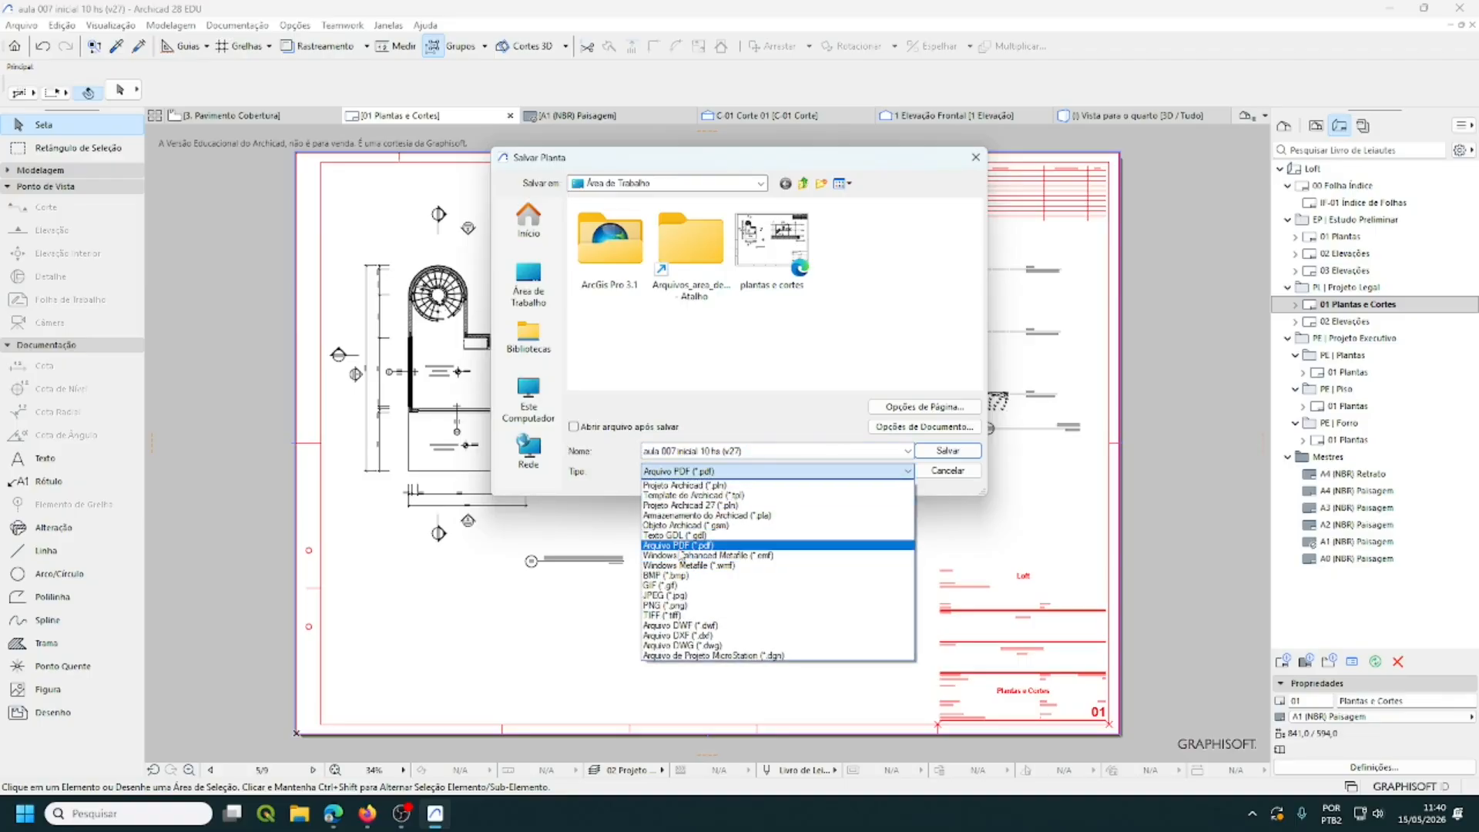
left_click(680, 547)
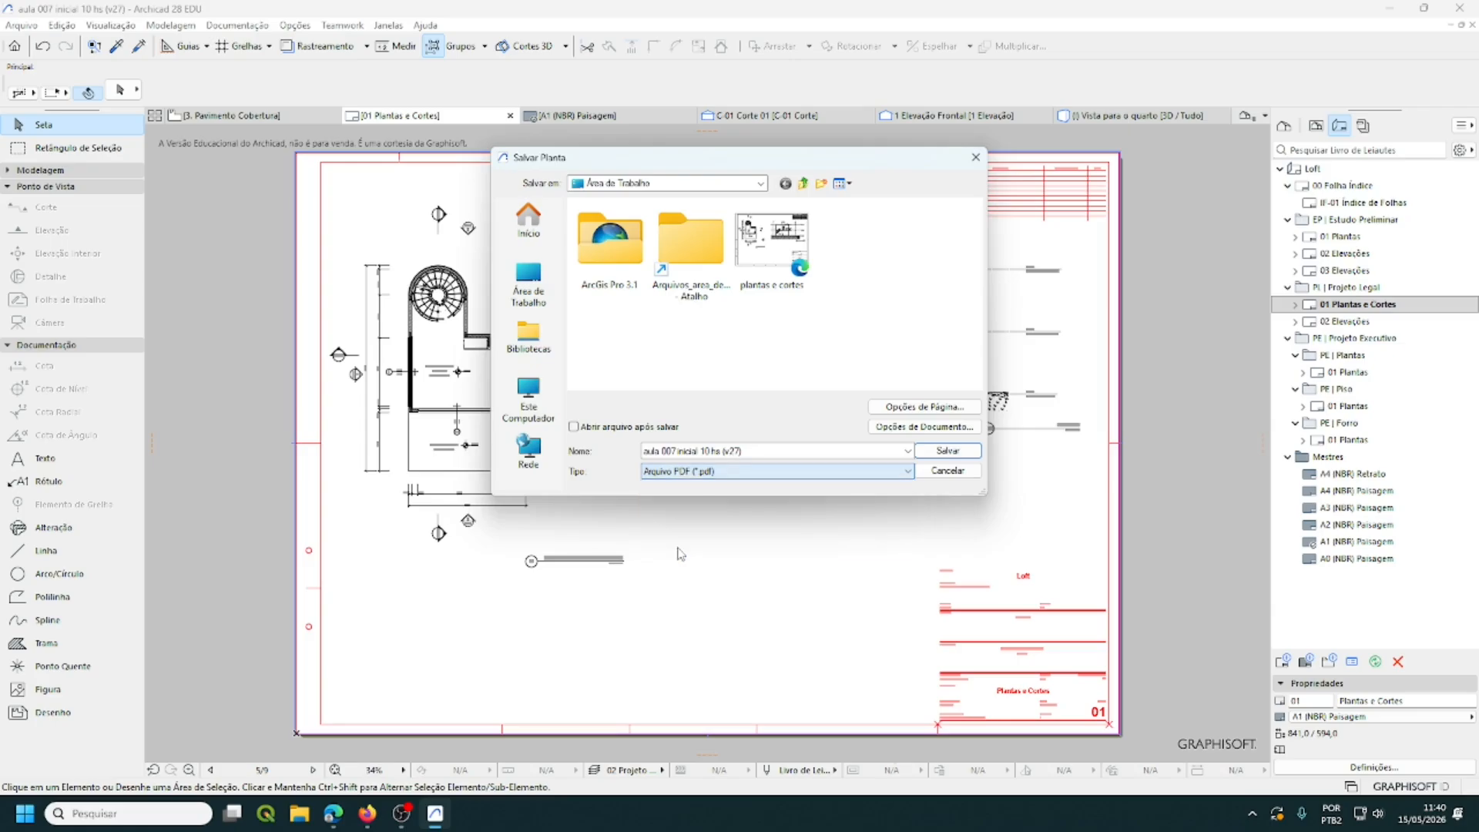
left_click(730, 469)
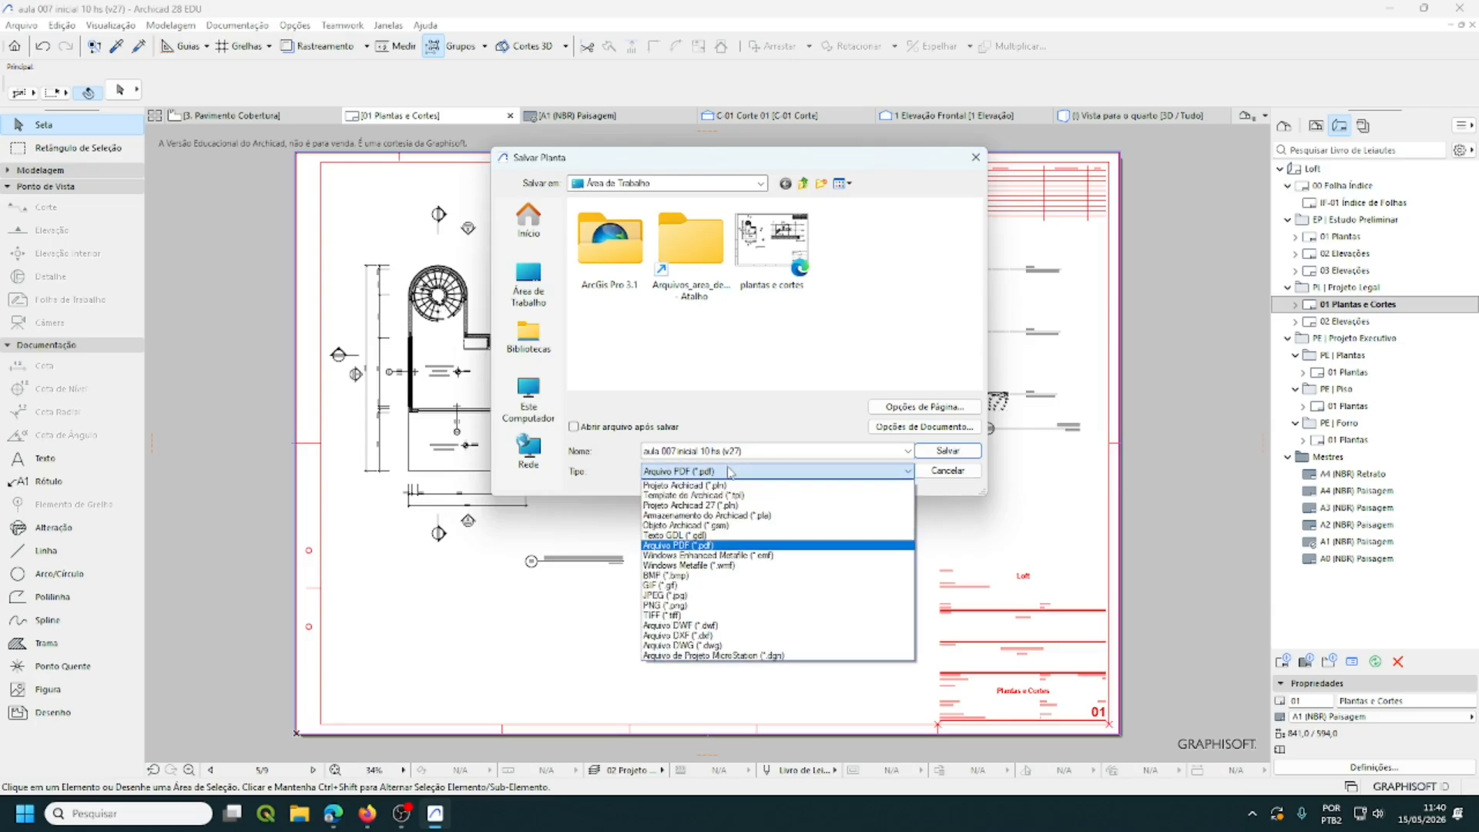
left_click(707, 546)
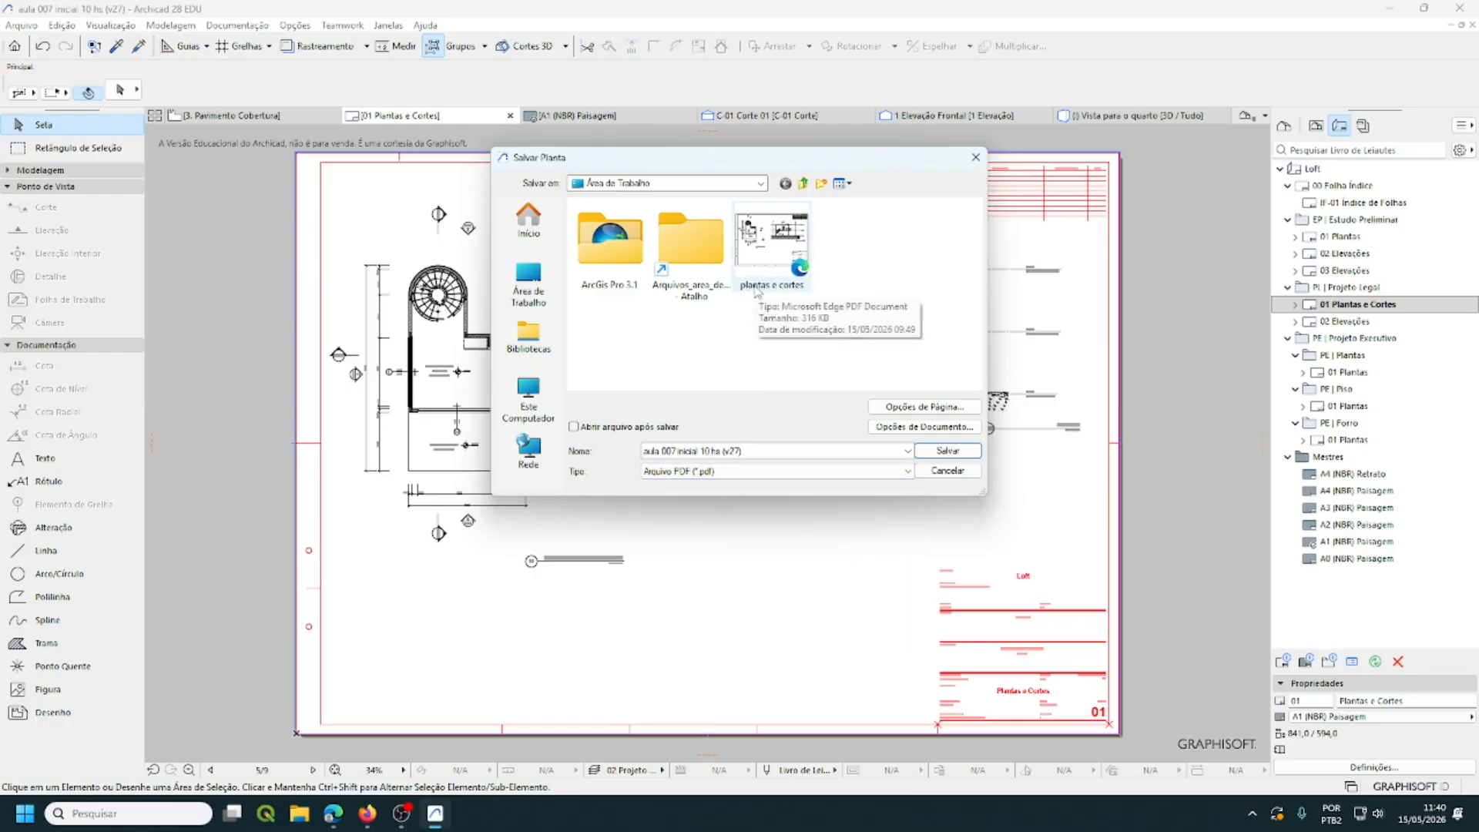
left_click(771, 251)
left_click(708, 450)
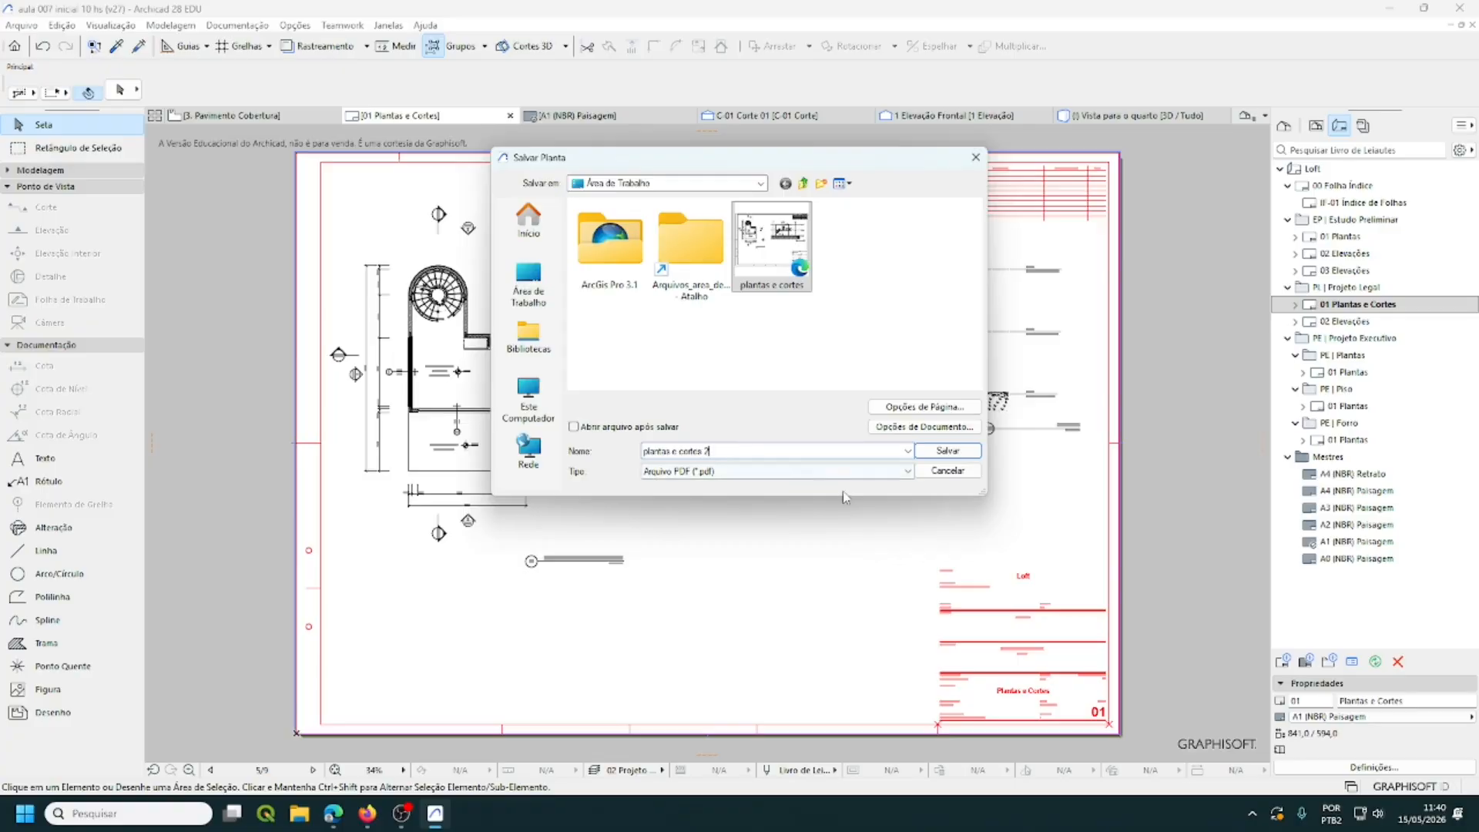
left_click(949, 451)
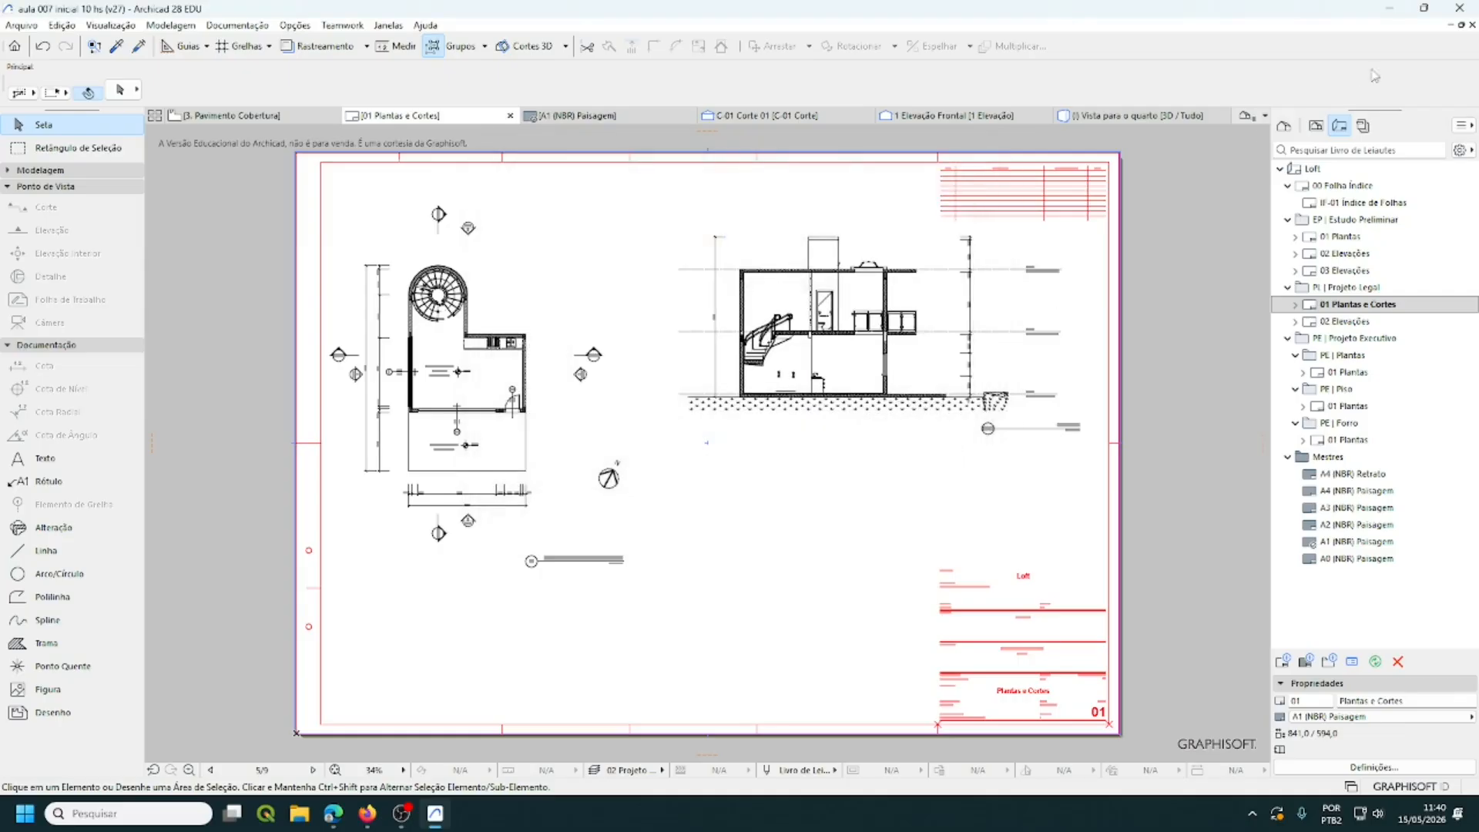
- Minimize Archicad and open the plantas e cortes 2 PDF from the desktop in Edge
left_click(1391, 9)
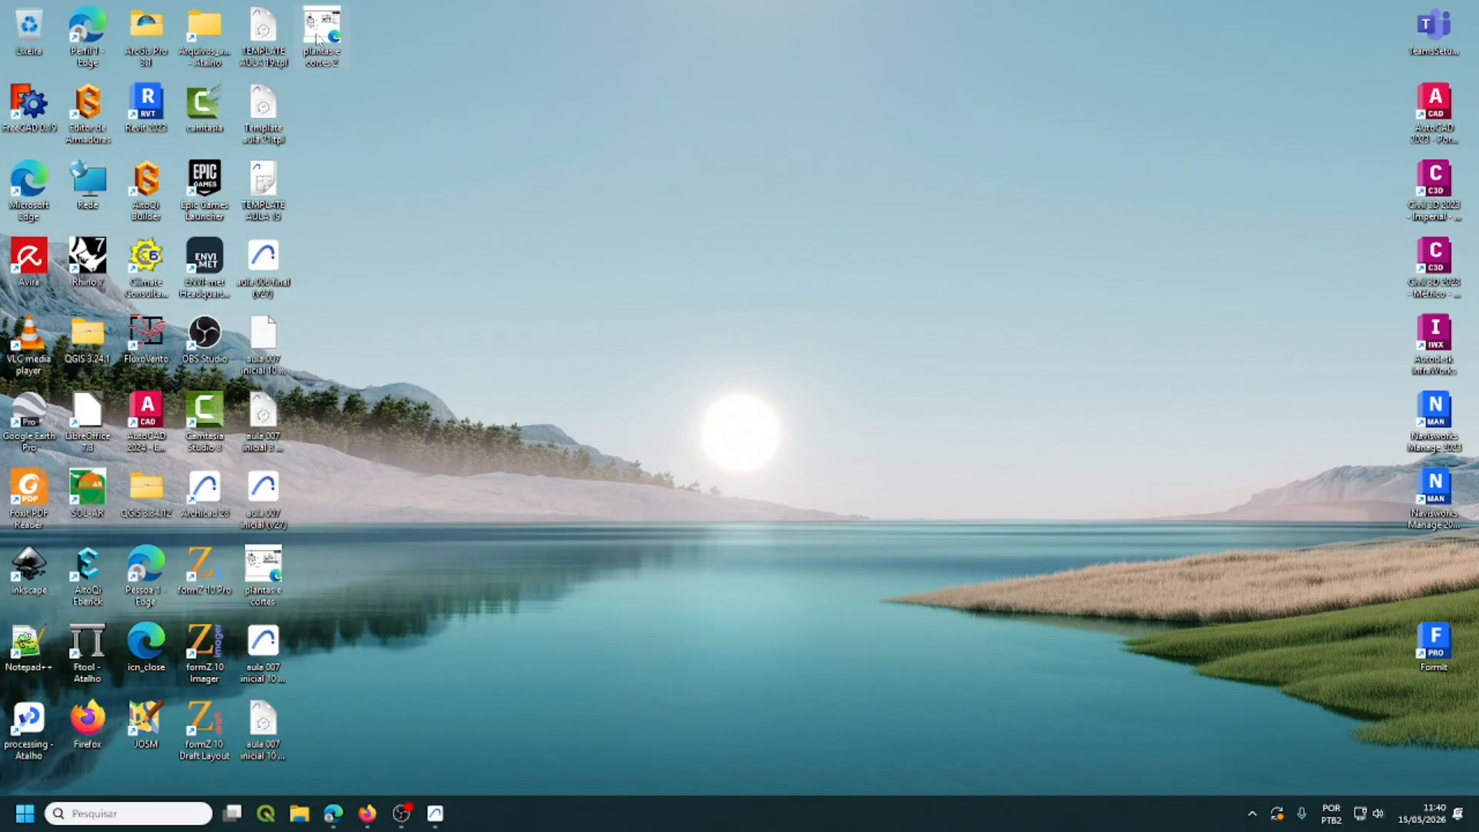
double_click(317, 39)
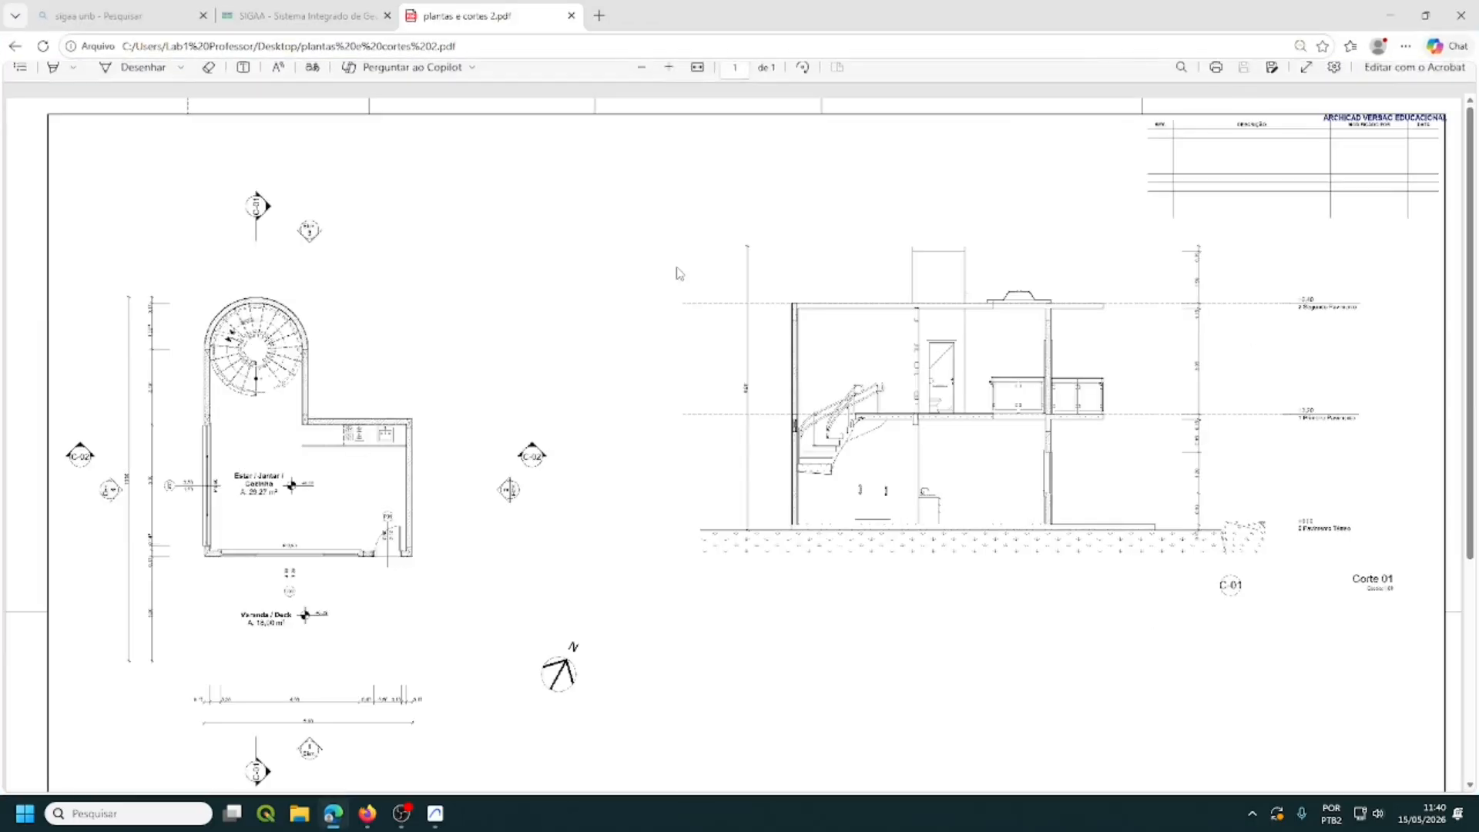
scroll(616, 355, "down", 2, "ctrl")
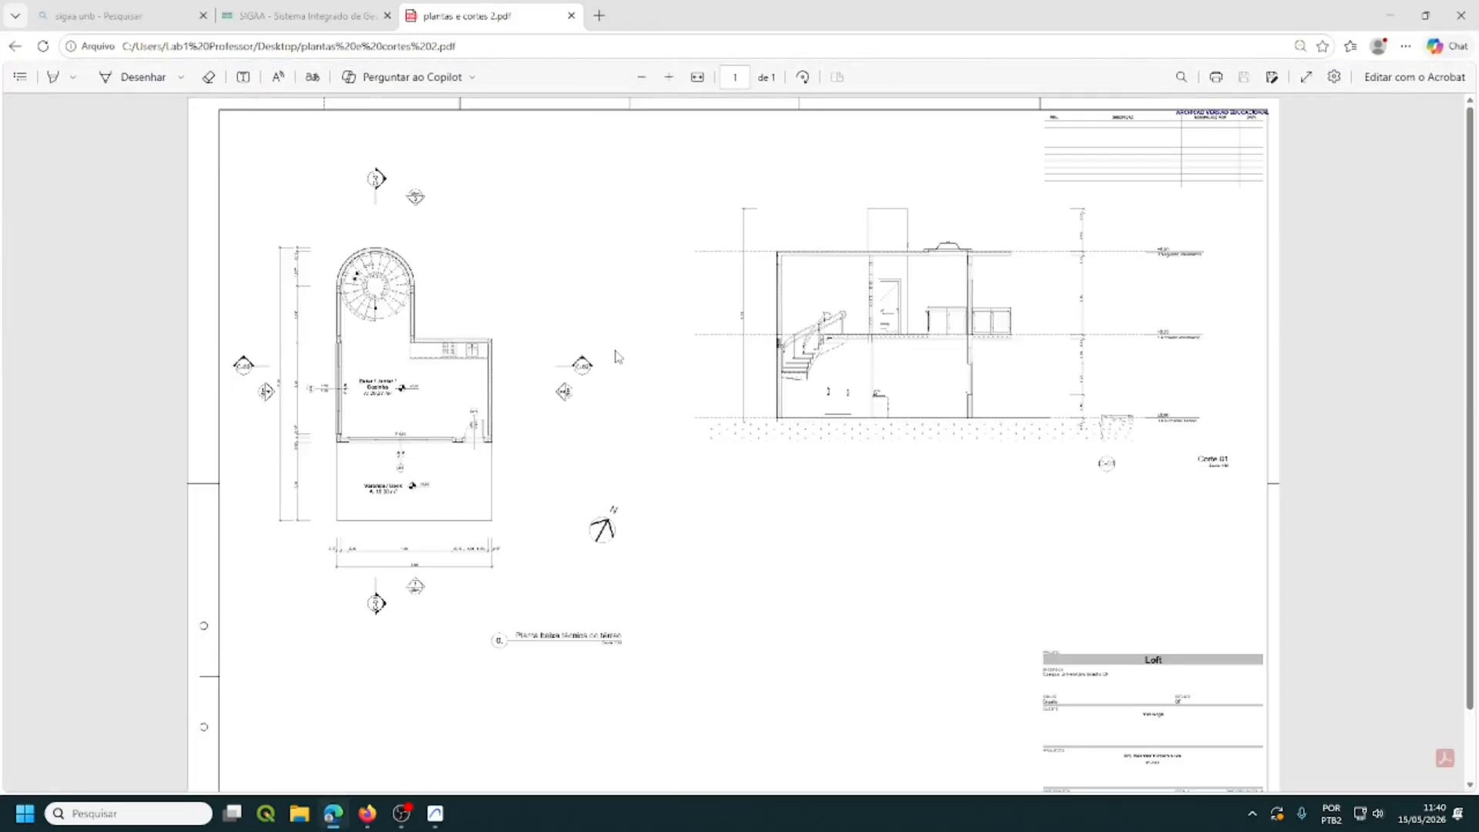
scroll(616, 355, "up", 1, "ctrl")
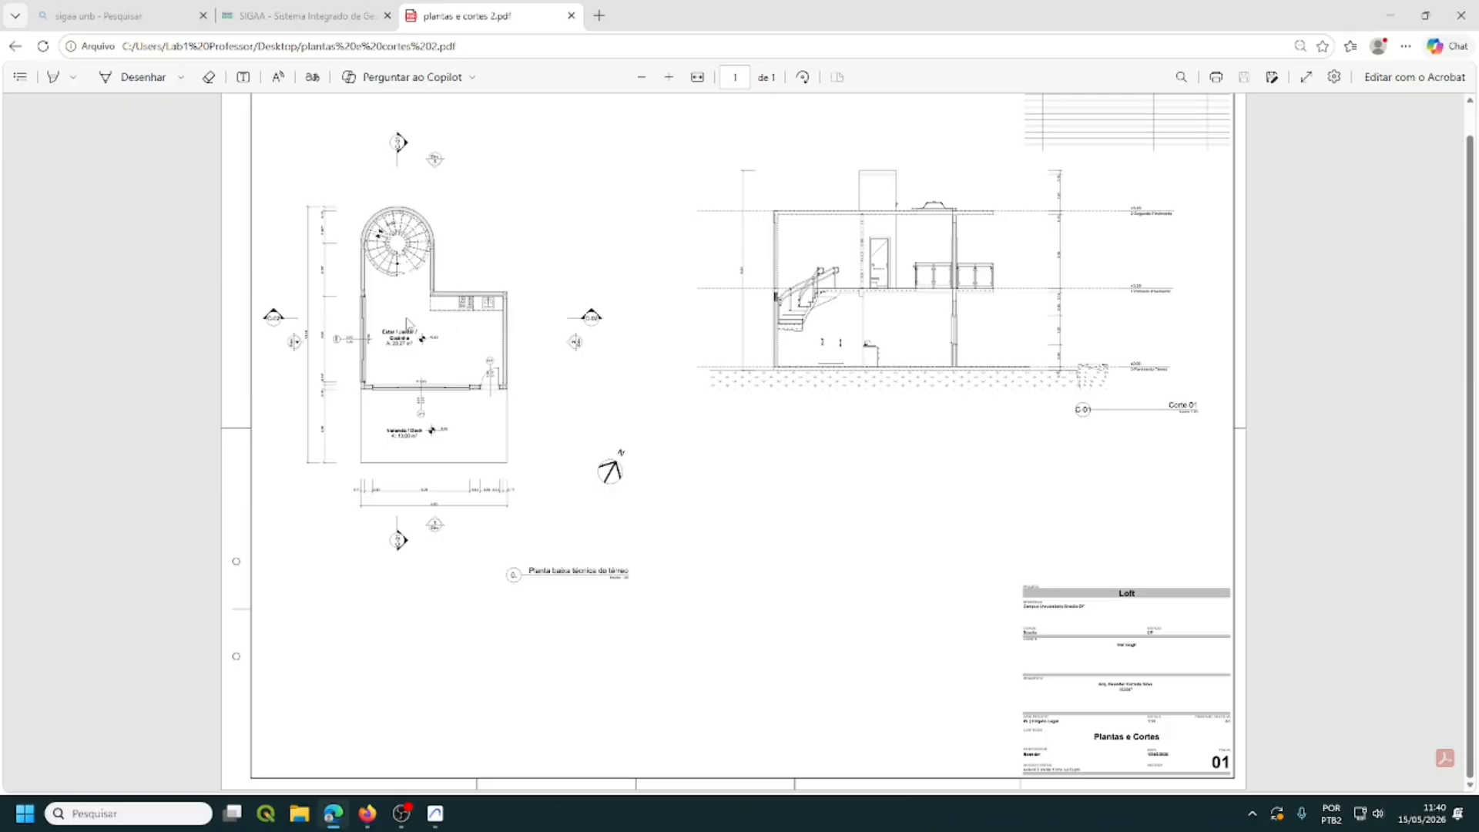
scroll(388, 326, "up", 3, "ctrl")
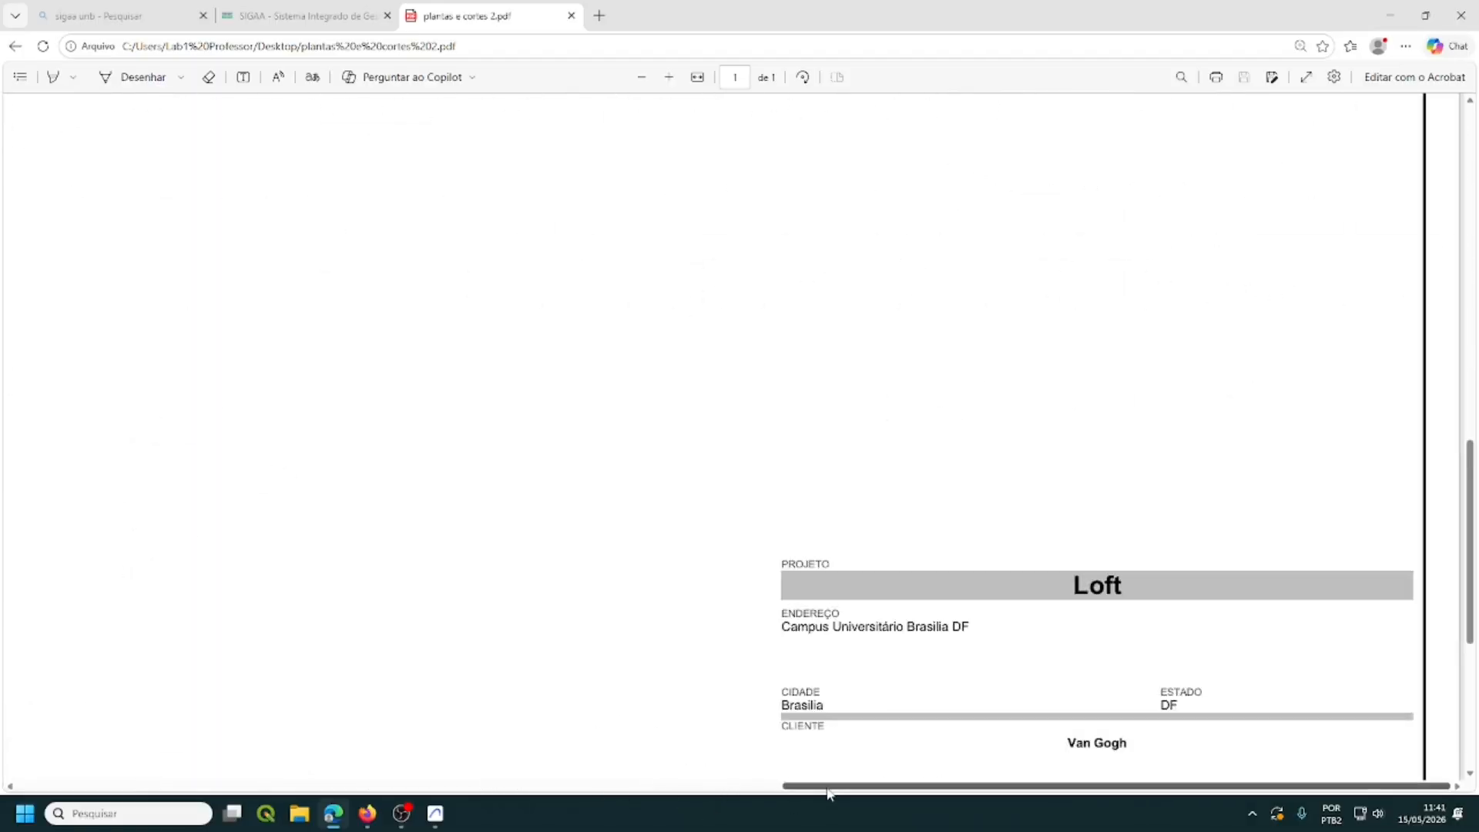
- Zoom and pan across the sheet to check the filled title block, then close Edge
left_click_drag(821, 786, 120, 786)
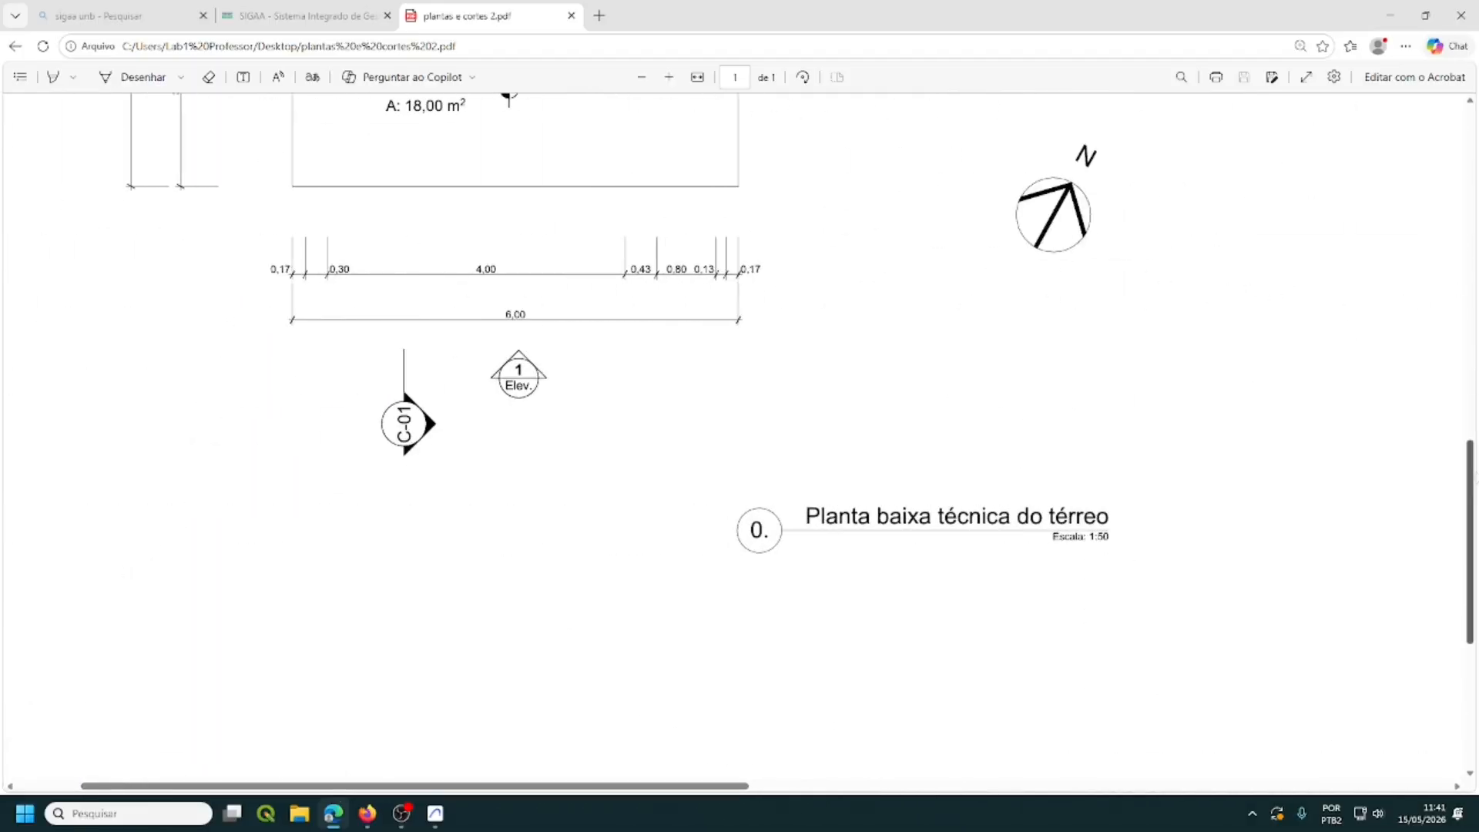
left_click_drag(1473, 494, 1473, 264)
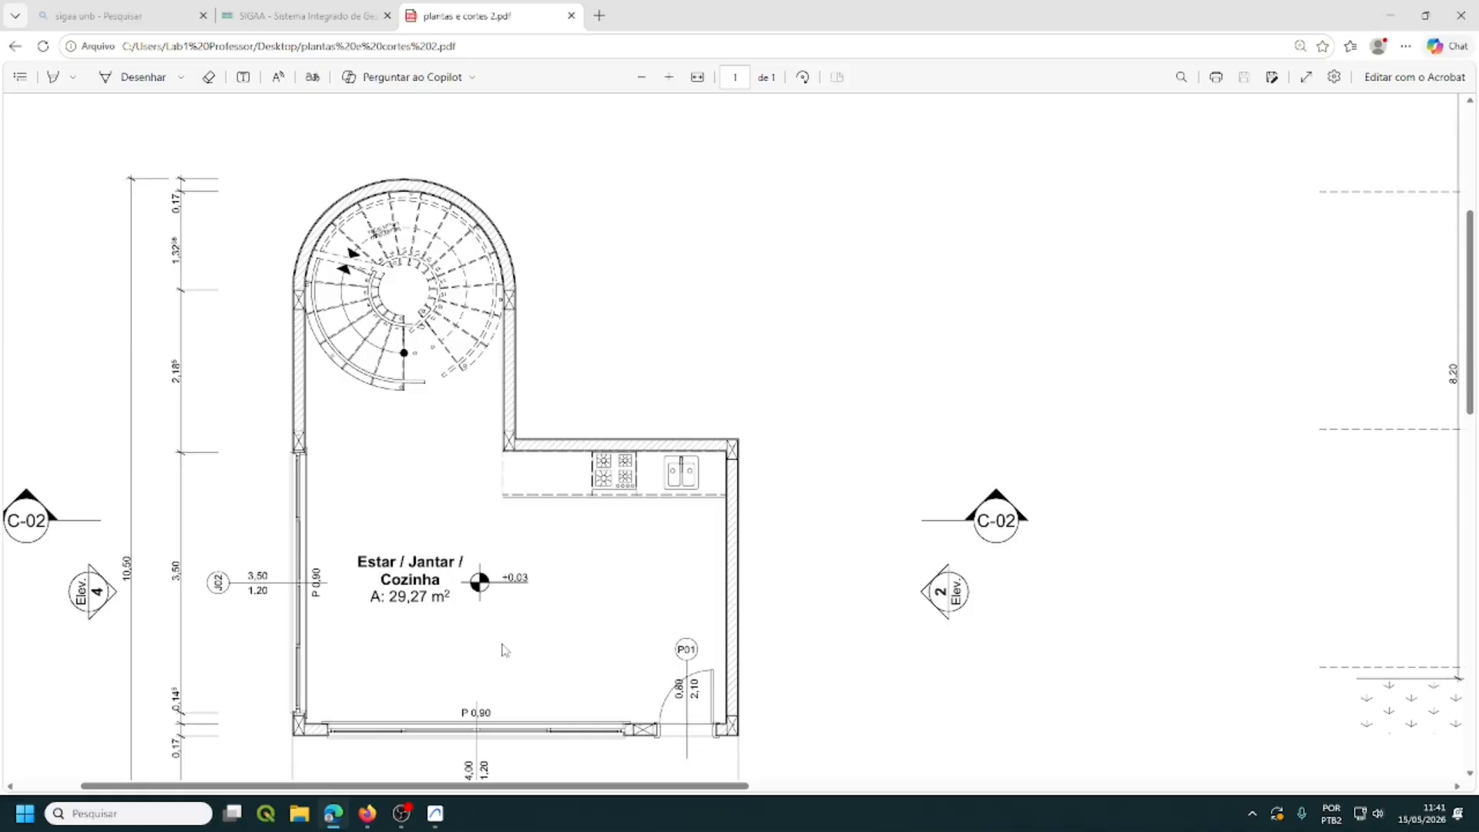
scroll(560, 615, "down", 4)
scroll(565, 608, "down", 10)
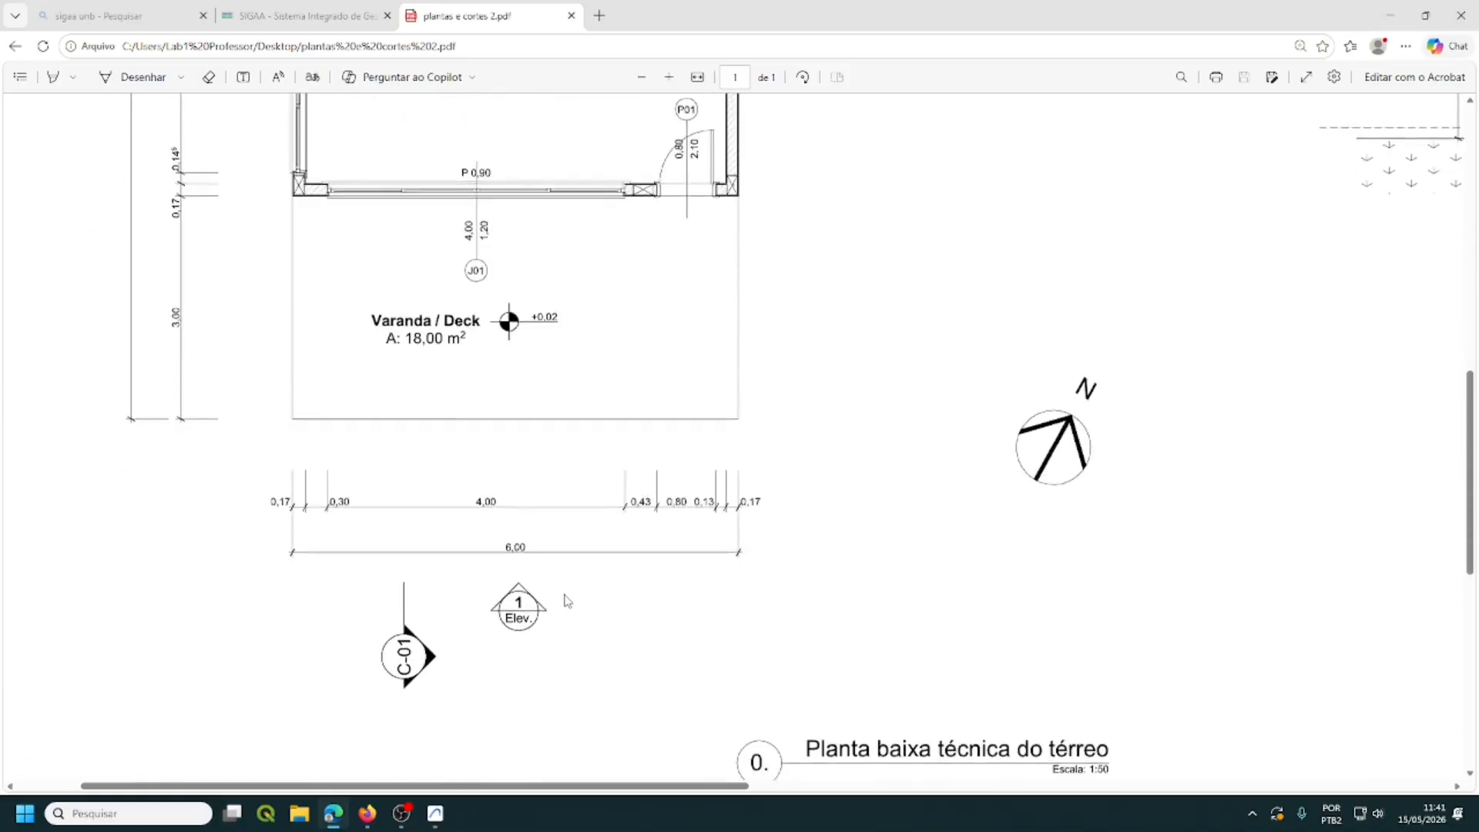
scroll(569, 585, "down", 1)
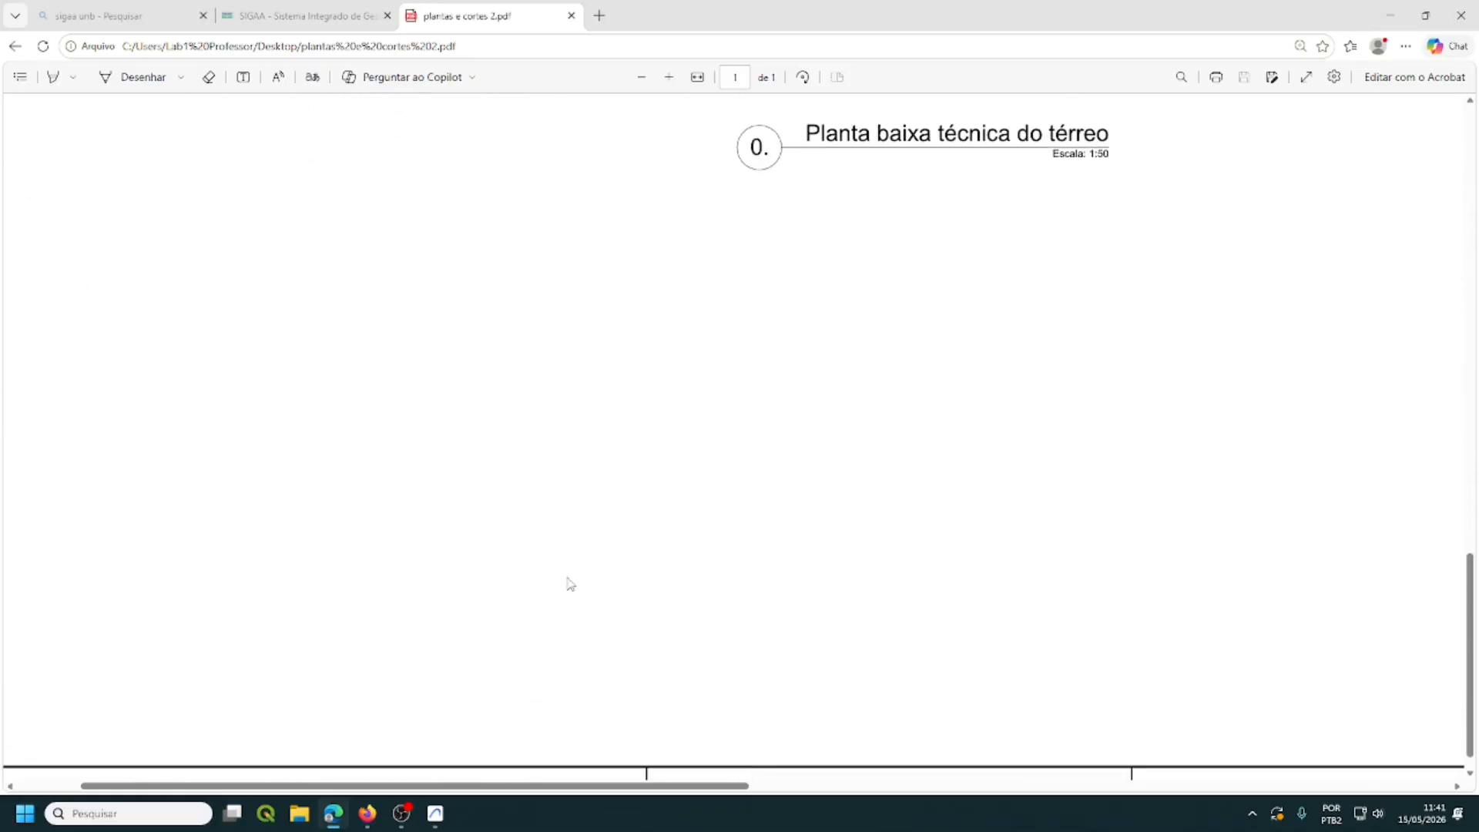
scroll(572, 579, "down", 1)
scroll(569, 576, "down", 3, "ctrl")
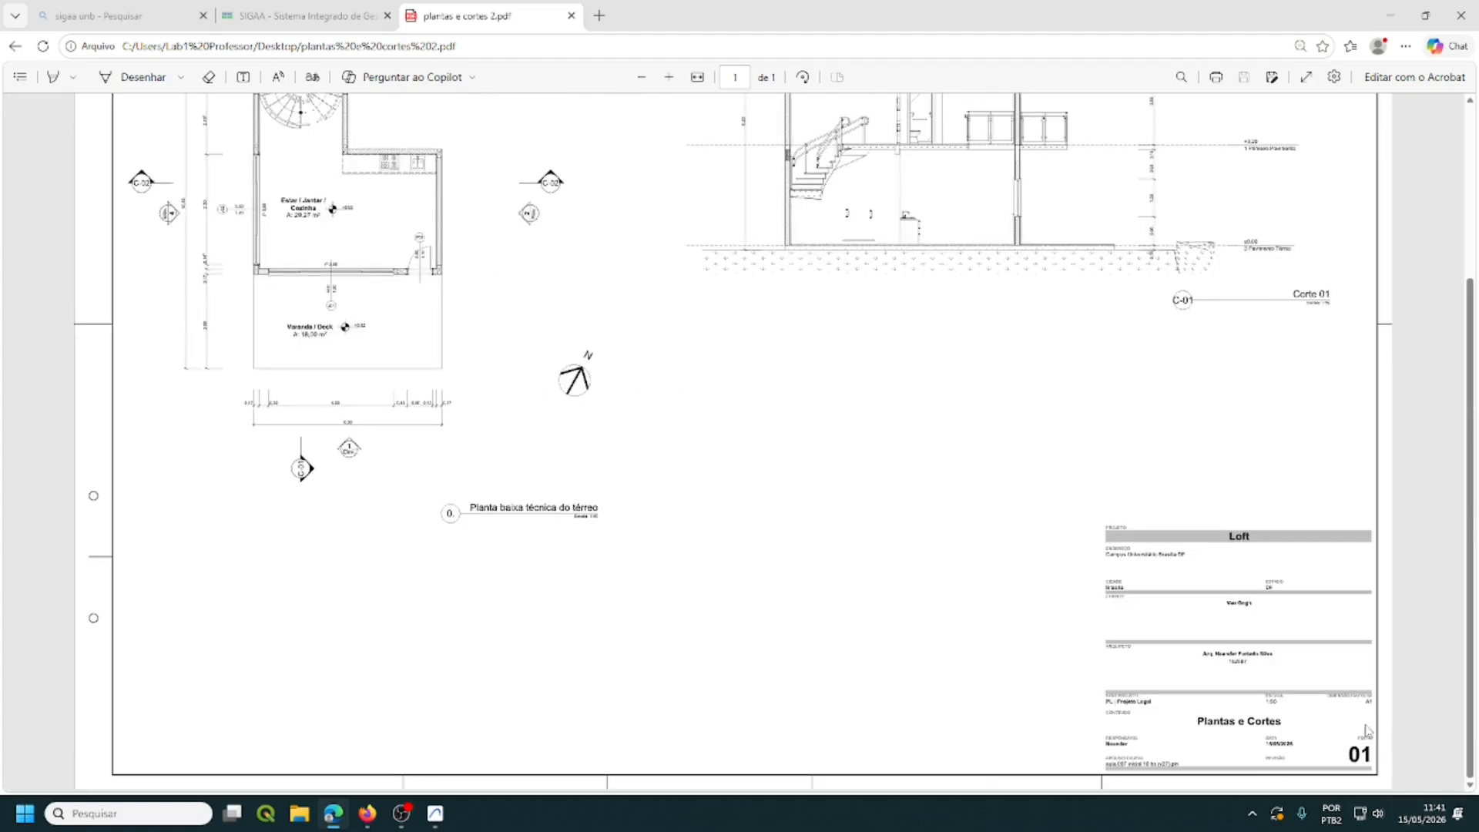
scroll(1320, 729, "up", 1)
scroll(1319, 729, "down", 1)
scroll(1317, 728, "up", 3, "ctrl")
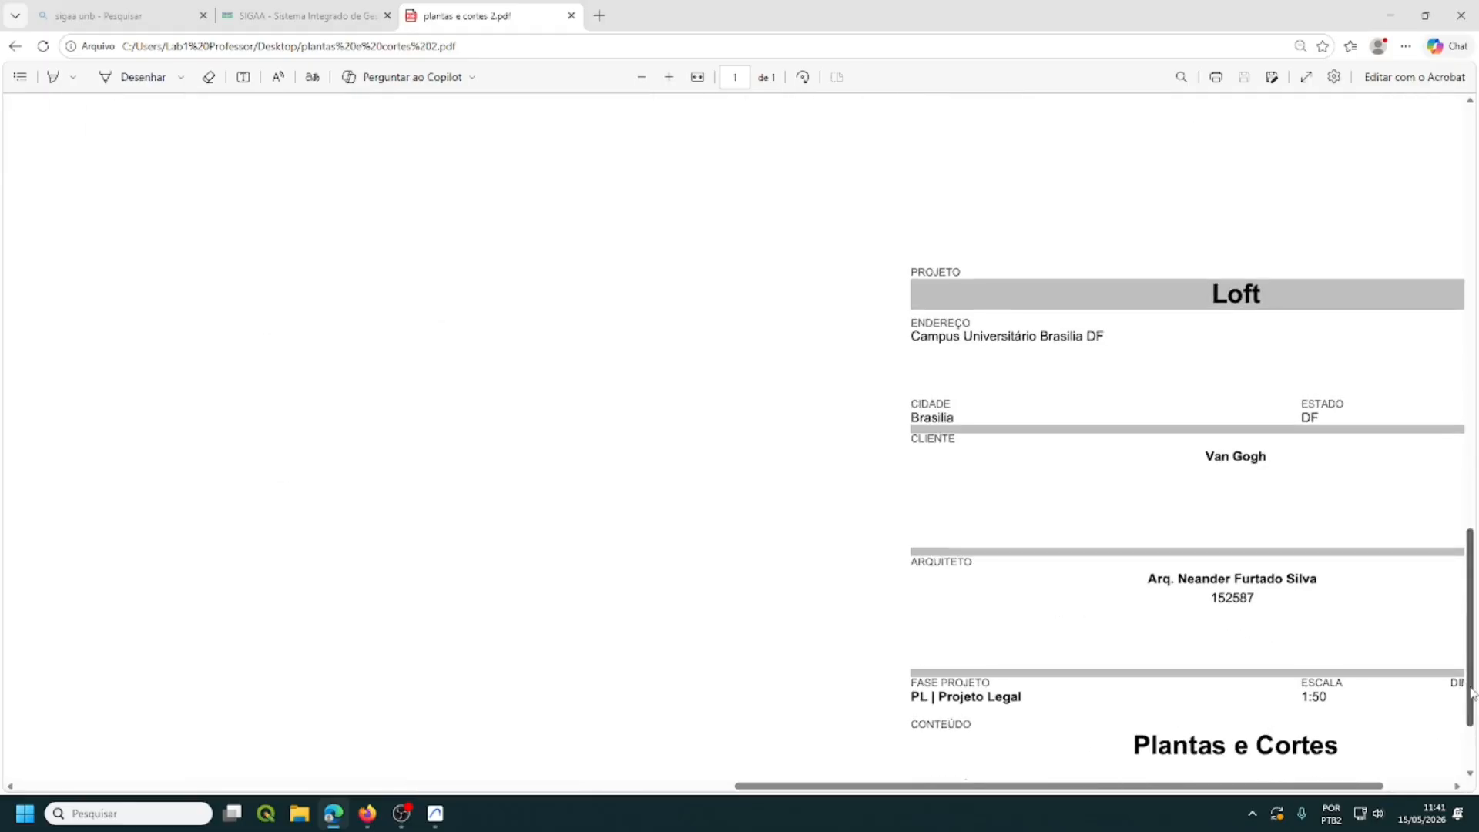
left_click_drag(1472, 694, 1472, 735)
left_click_drag(1357, 786, 1427, 787)
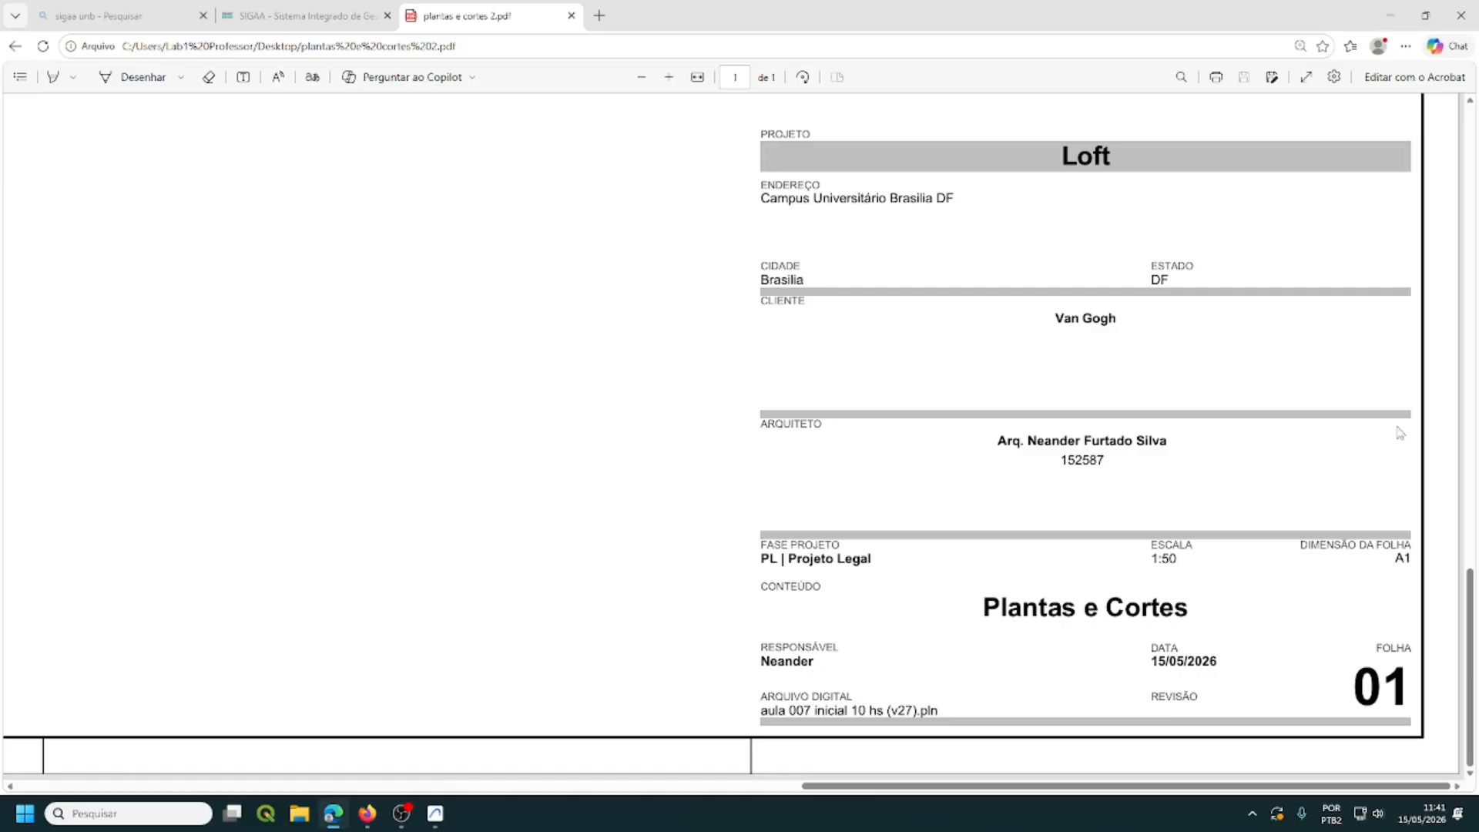
scroll(603, 724, "down", 3, "ctrl")
scroll(603, 724, "down", 3, "ctrl")
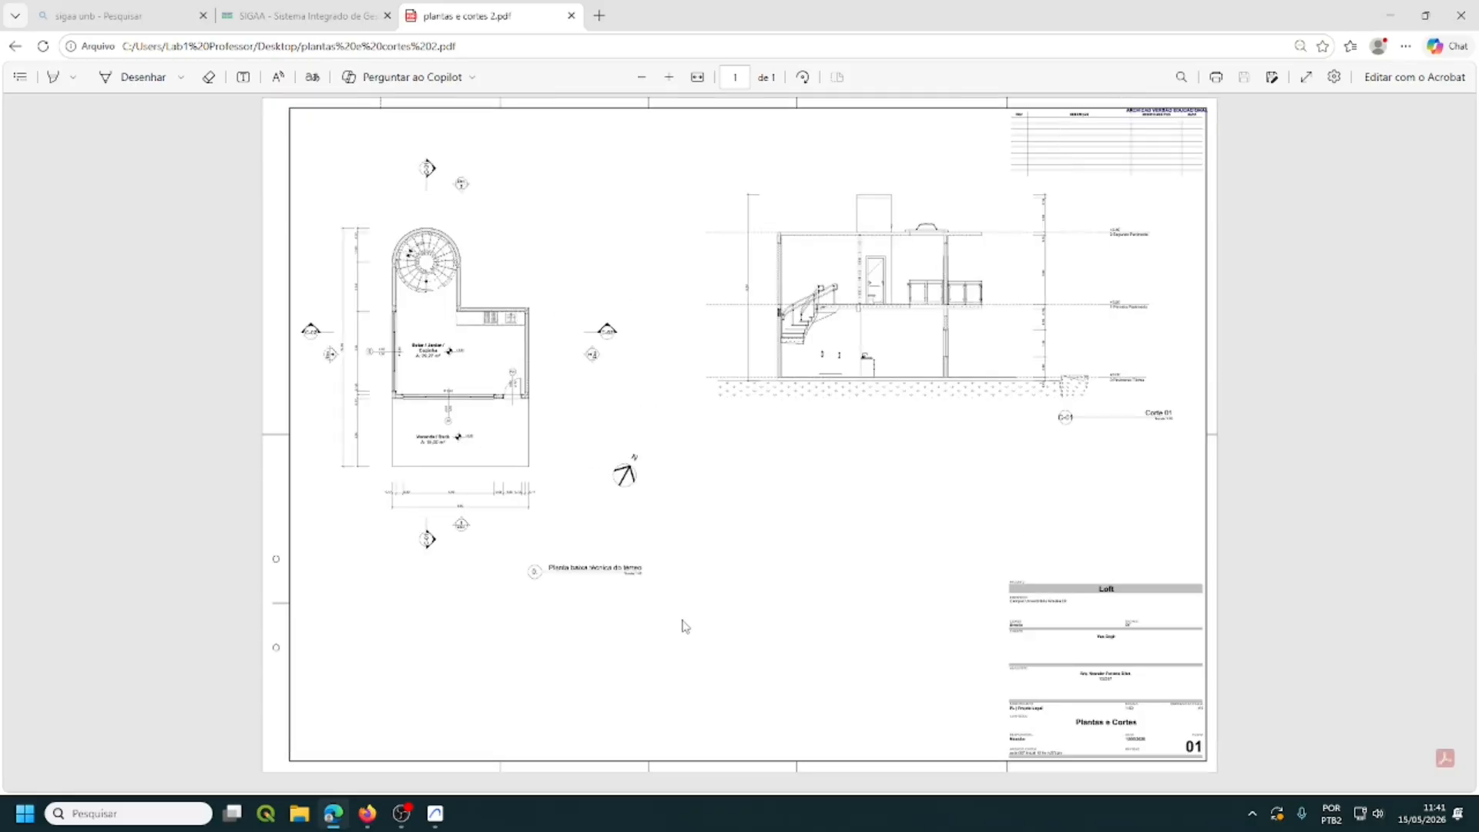
left_click(1463, 17)
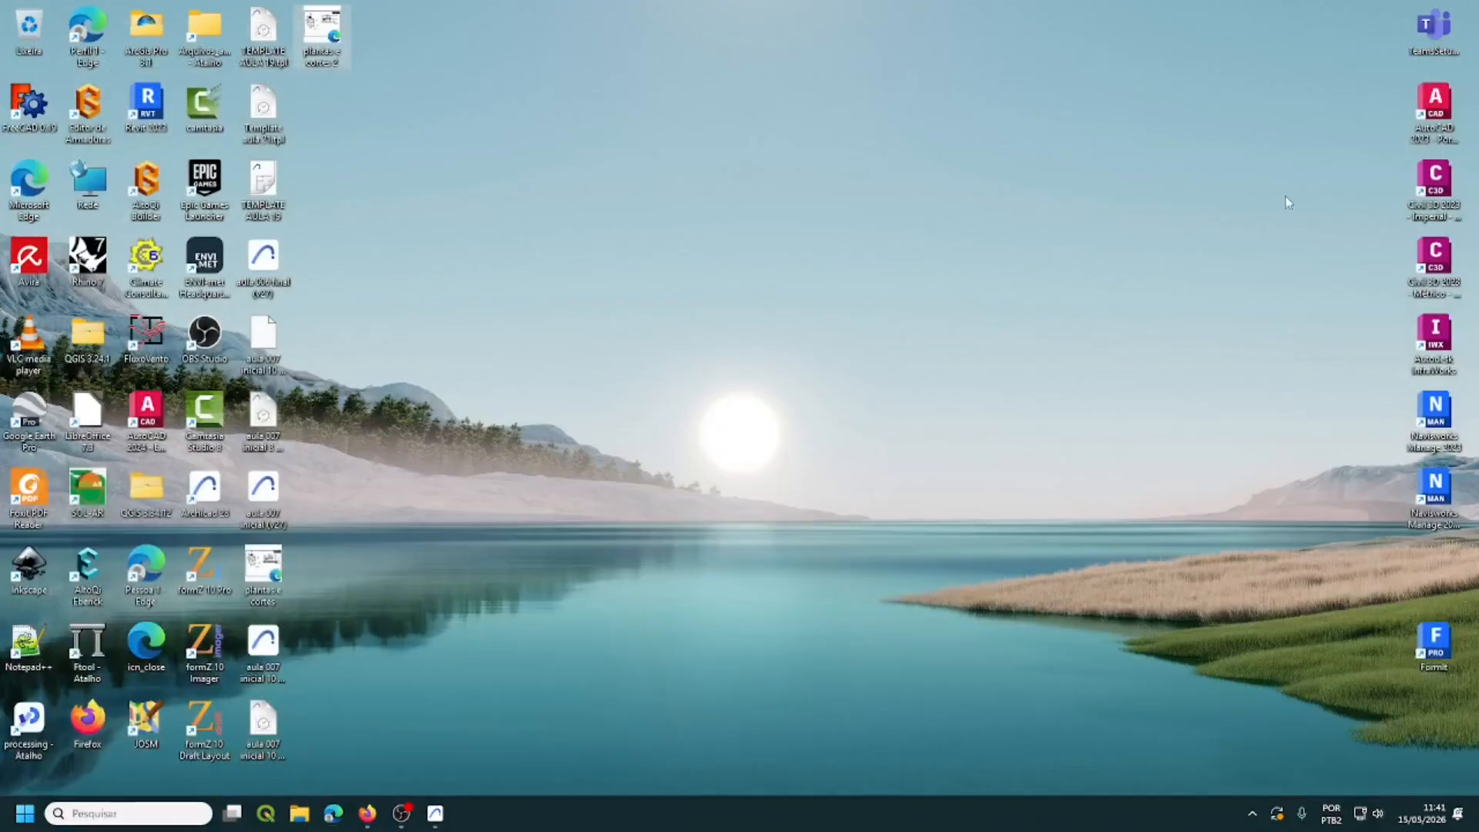
- Restore Archicad and open the Vista externa aérea 3D view from the Project Map
left_click(439, 815)
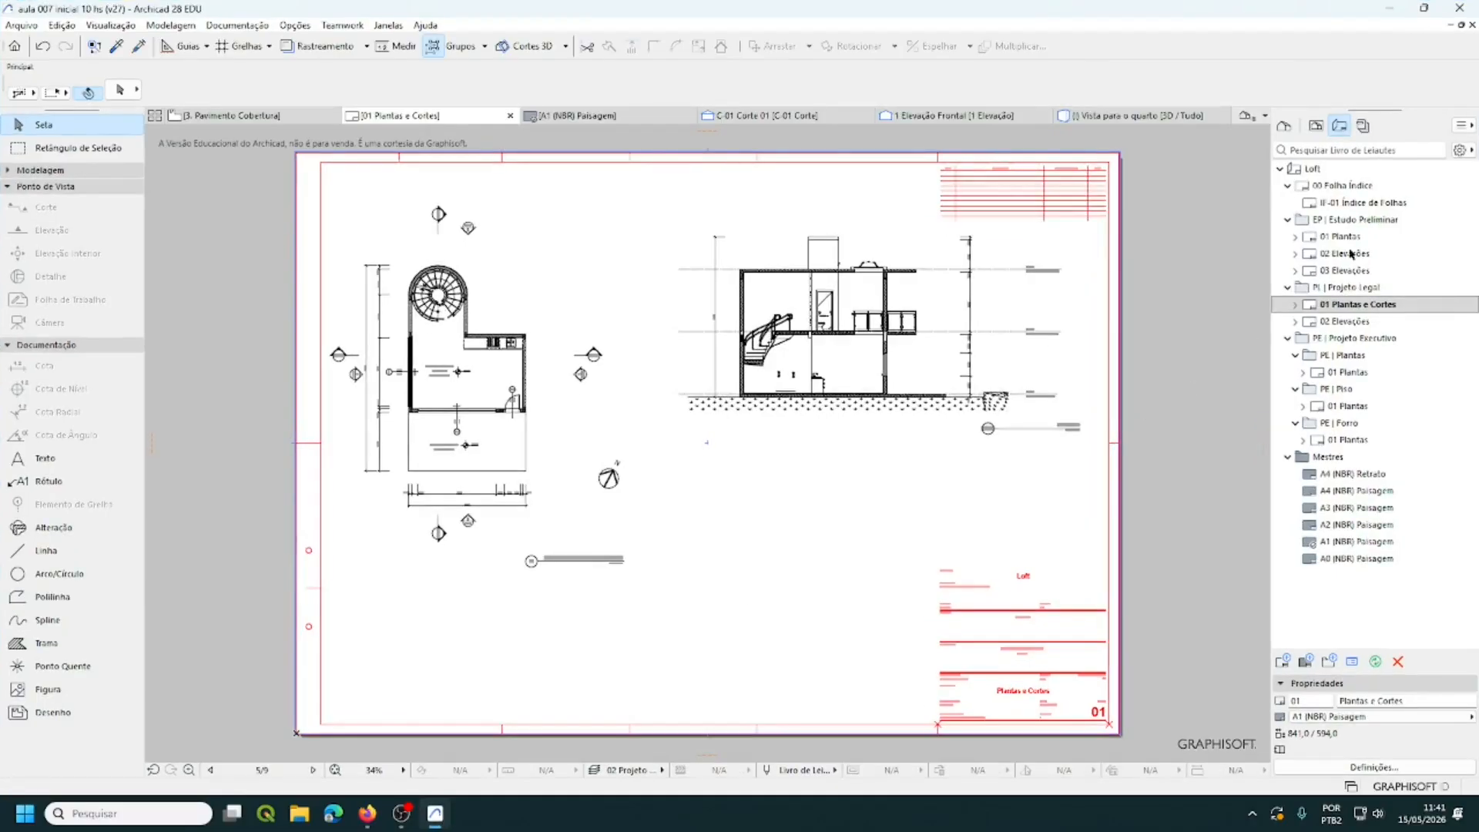
left_click(1317, 129)
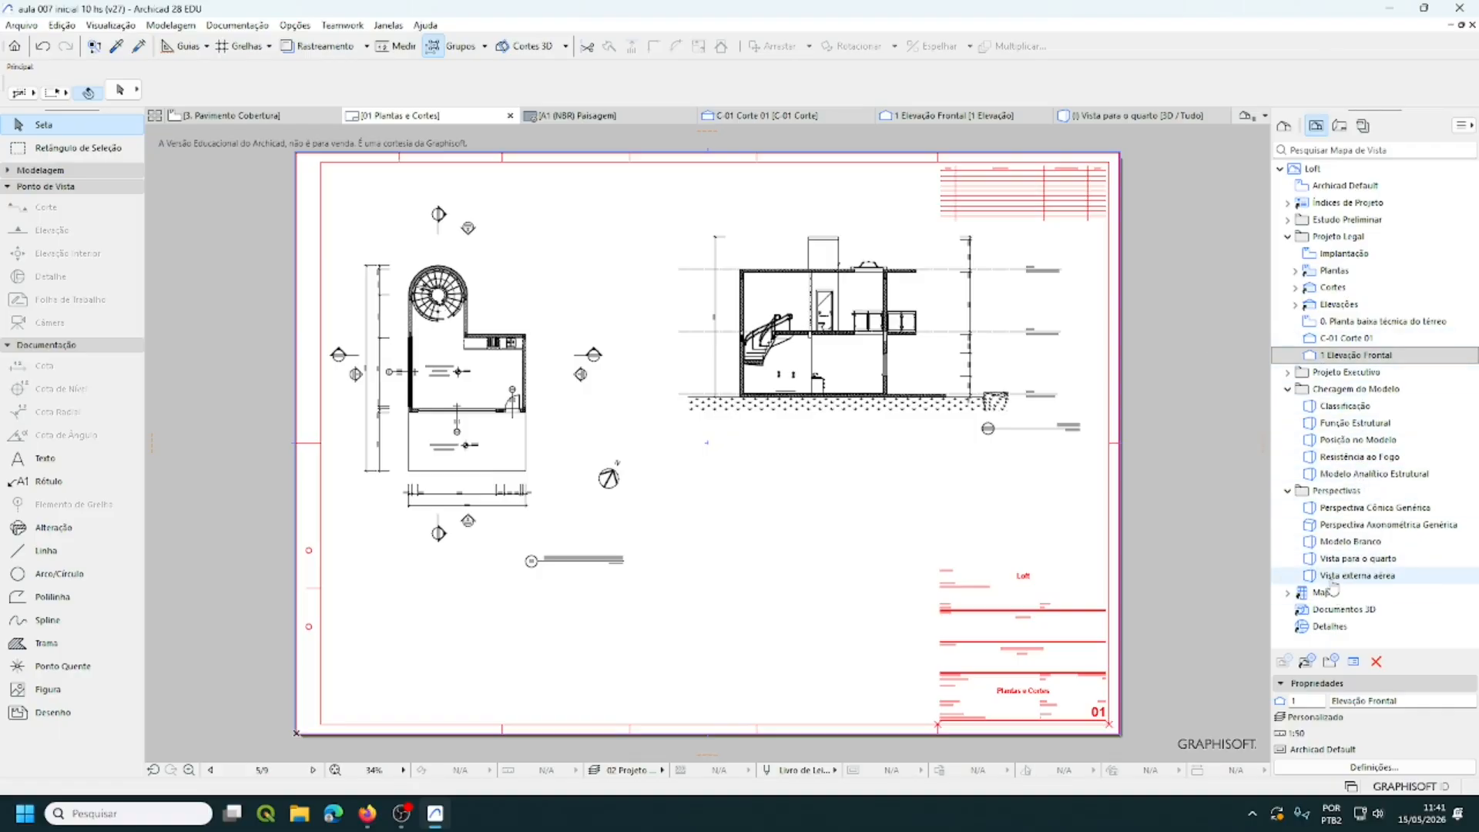
double_click(1337, 578)
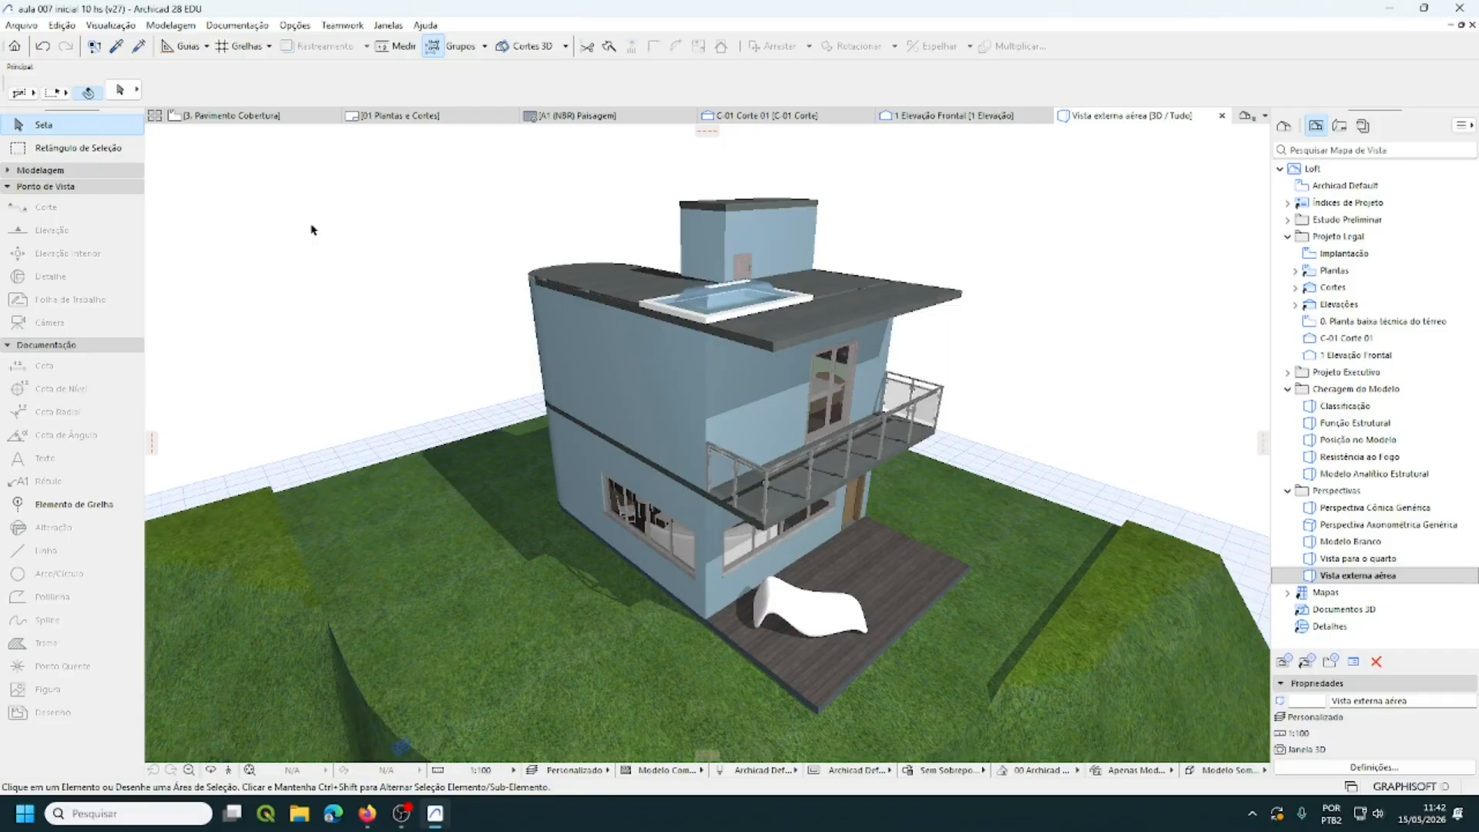
- Check the Viga primeiro pavimento layer in the Estrutura group of Layer Settings, then save the project
key("ctrl+l")
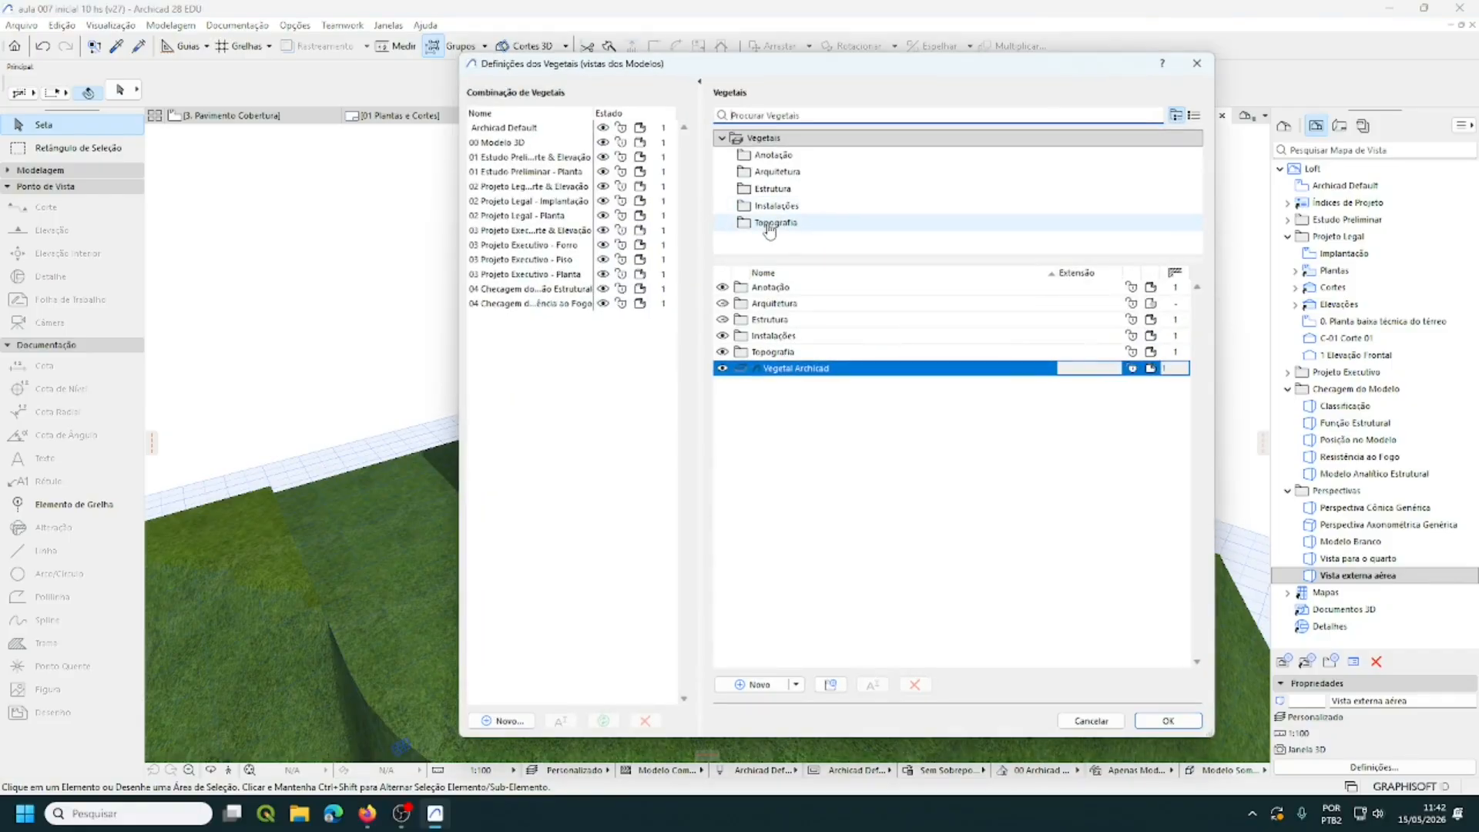
left_click(773, 189)
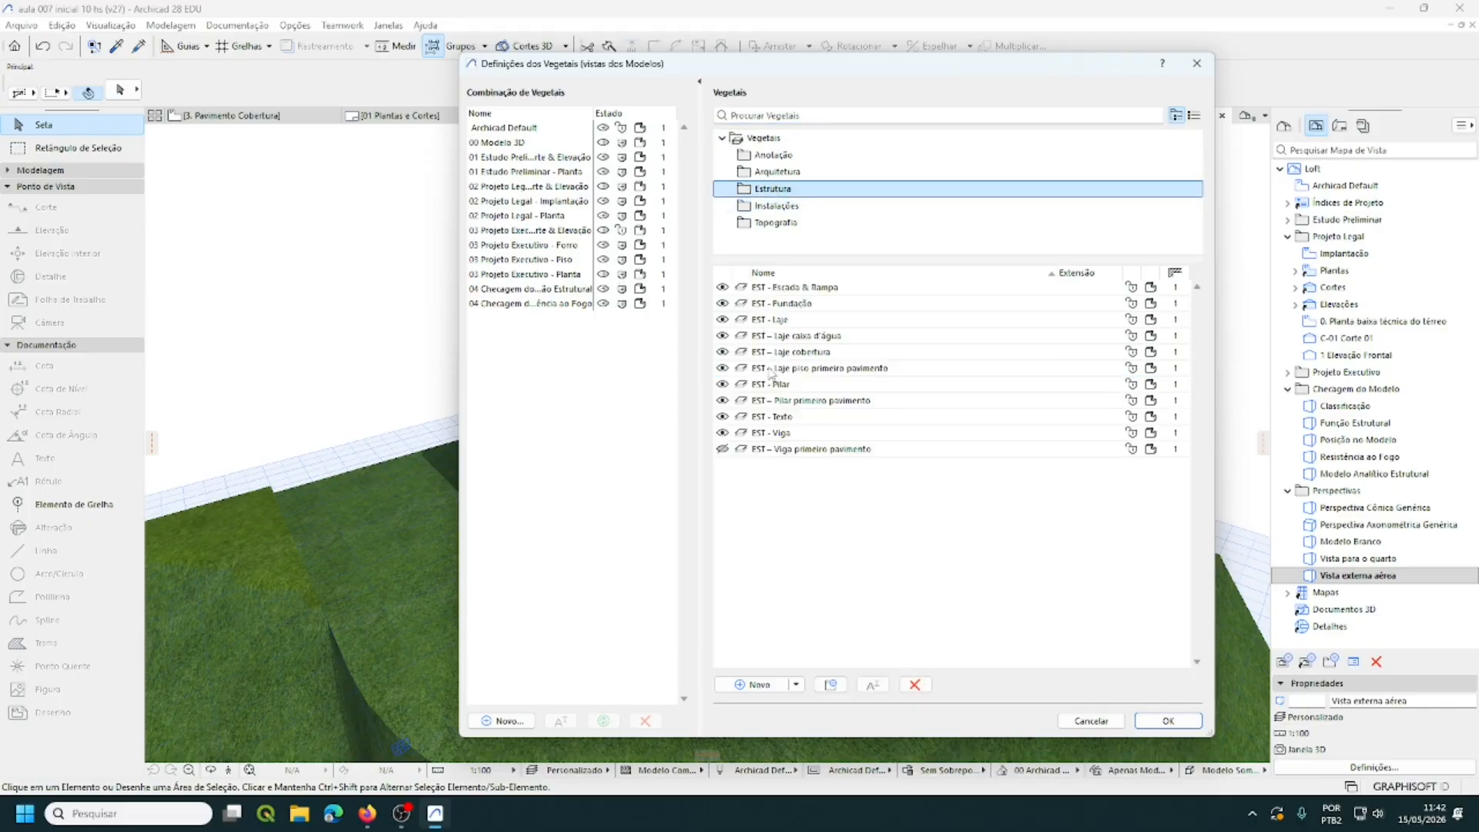
left_click(722, 450)
key("Return")
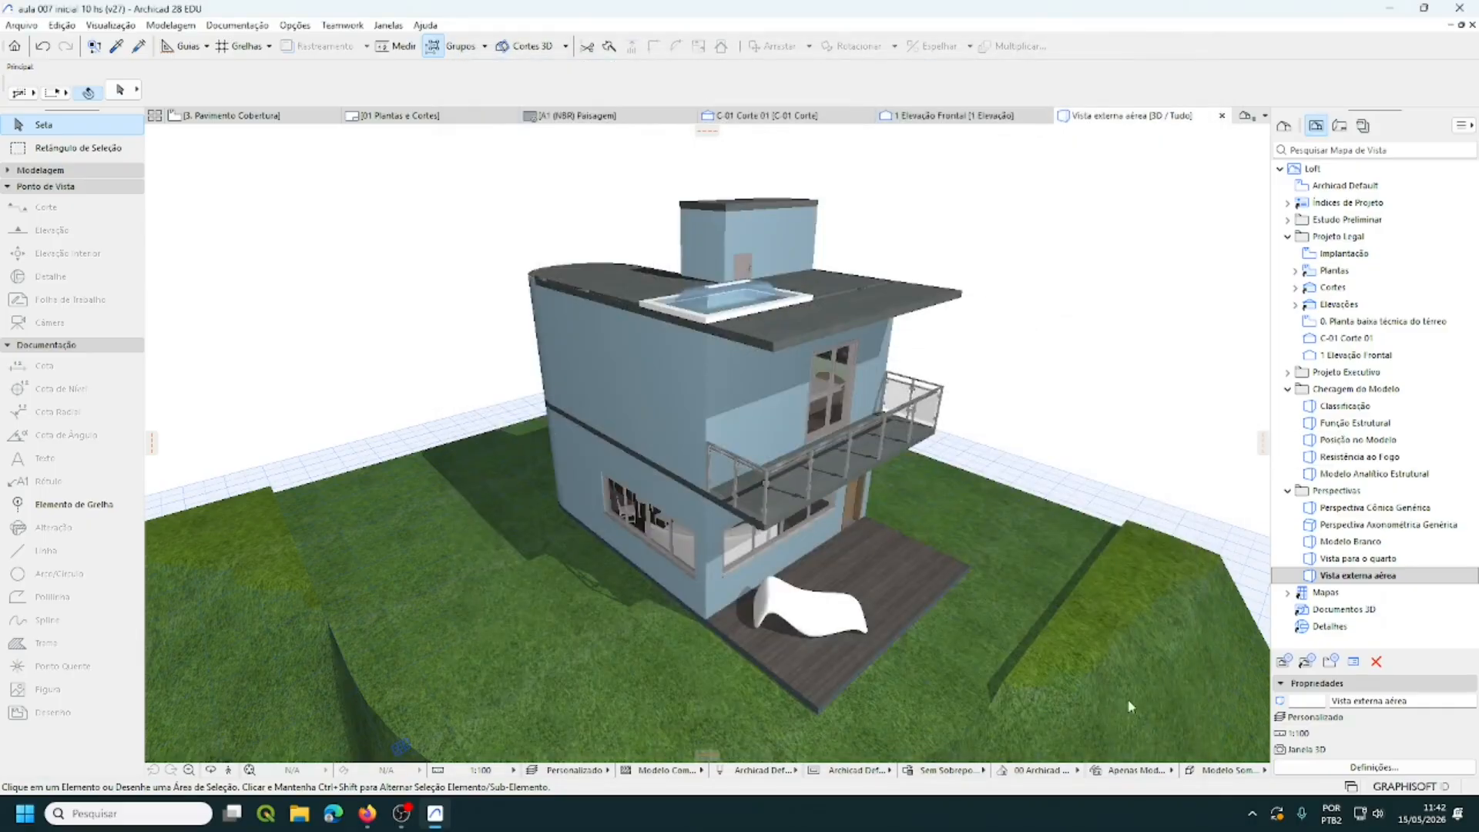
left_click(28, 26)
left_click(44, 154)
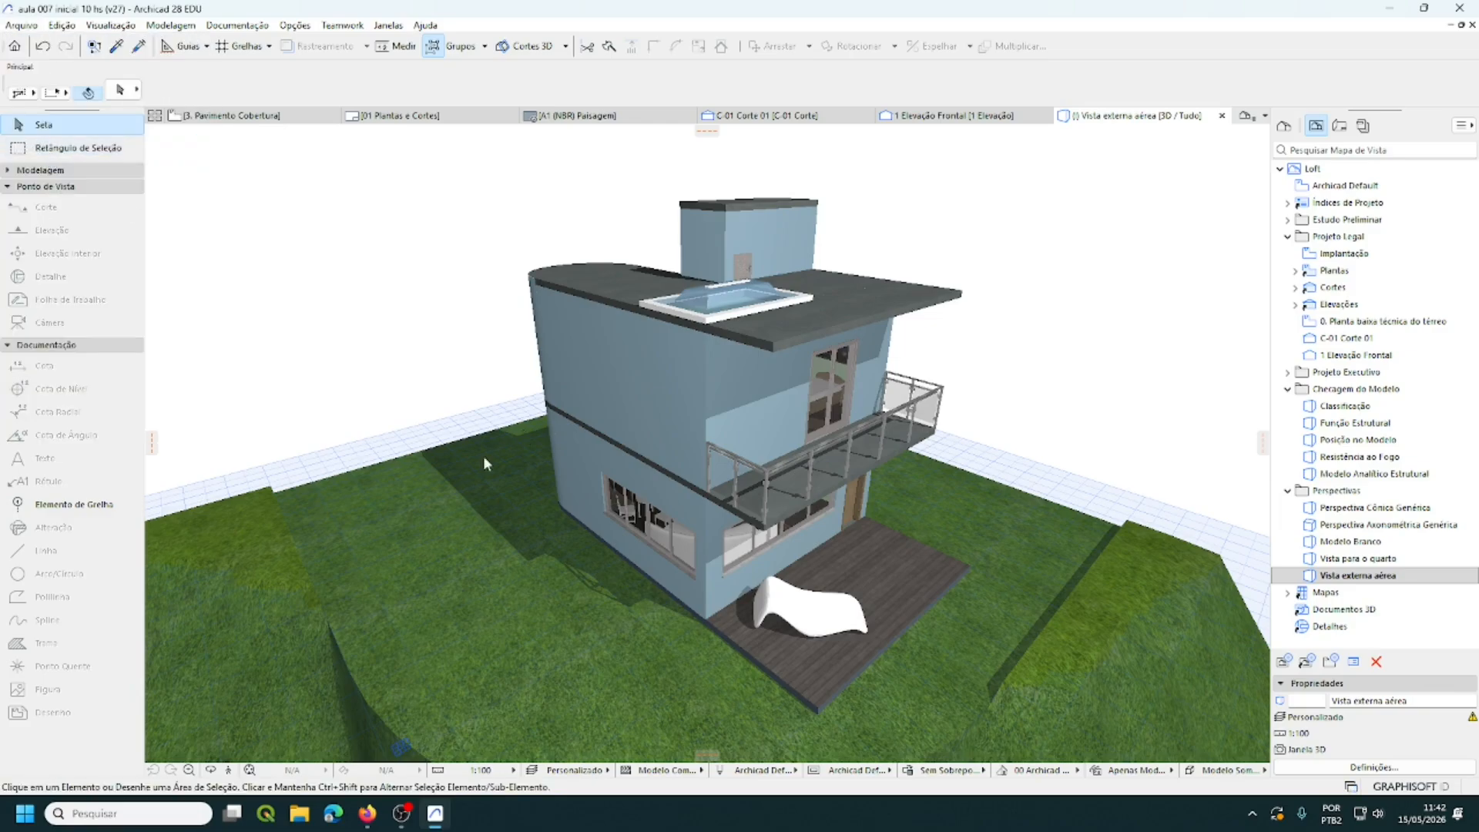